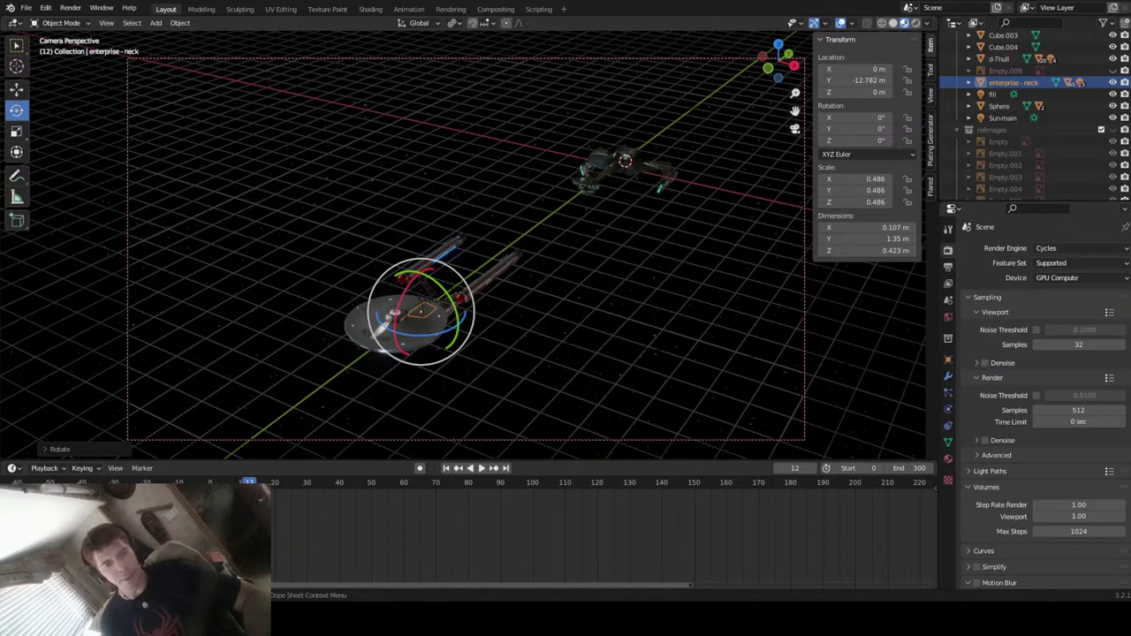
# - Examine the d-7 battlecruiser model from several angles, including its hull and nacelles
pyautogui.moveTo(654, 303); pyautogui.dragTo(607, 258, button='middle')
pyautogui.click(604, 243)
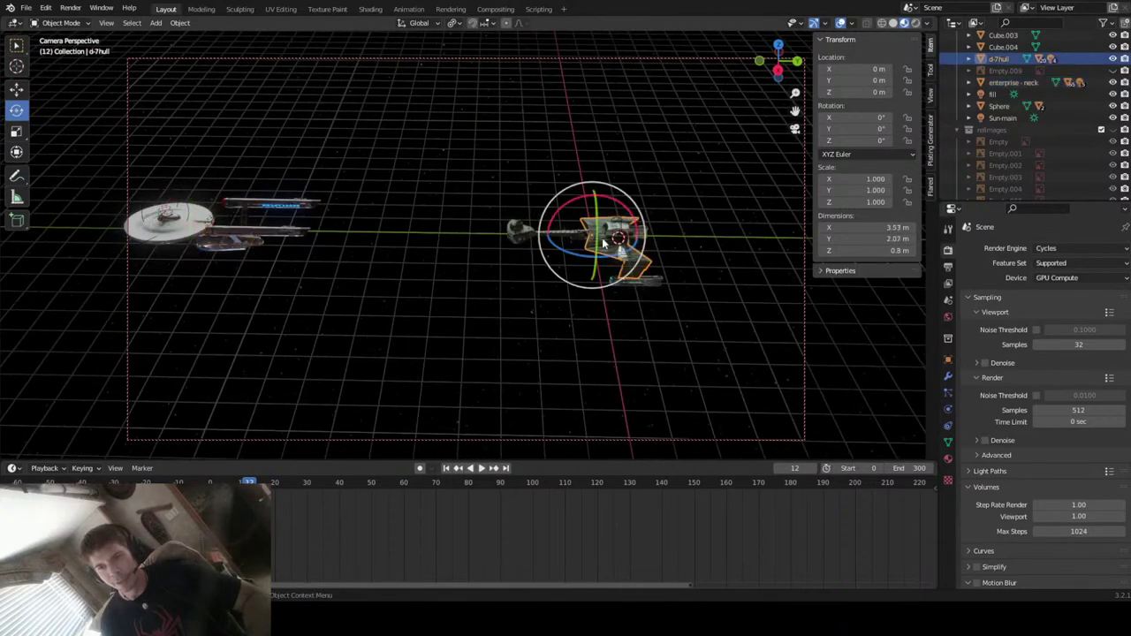
pyautogui.press('KP_Decimal')
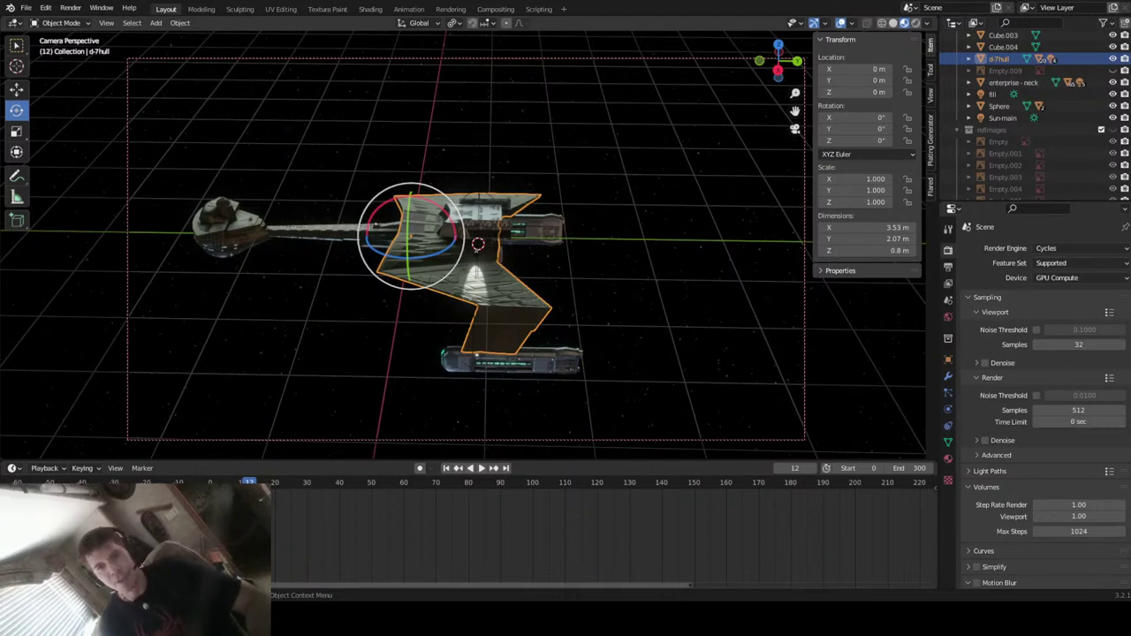
pyautogui.moveTo(442, 291); pyautogui.dragTo(745, 270, button='middle')
pyautogui.moveTo(678, 281); pyautogui.dragTo(591, 313, button='middle')
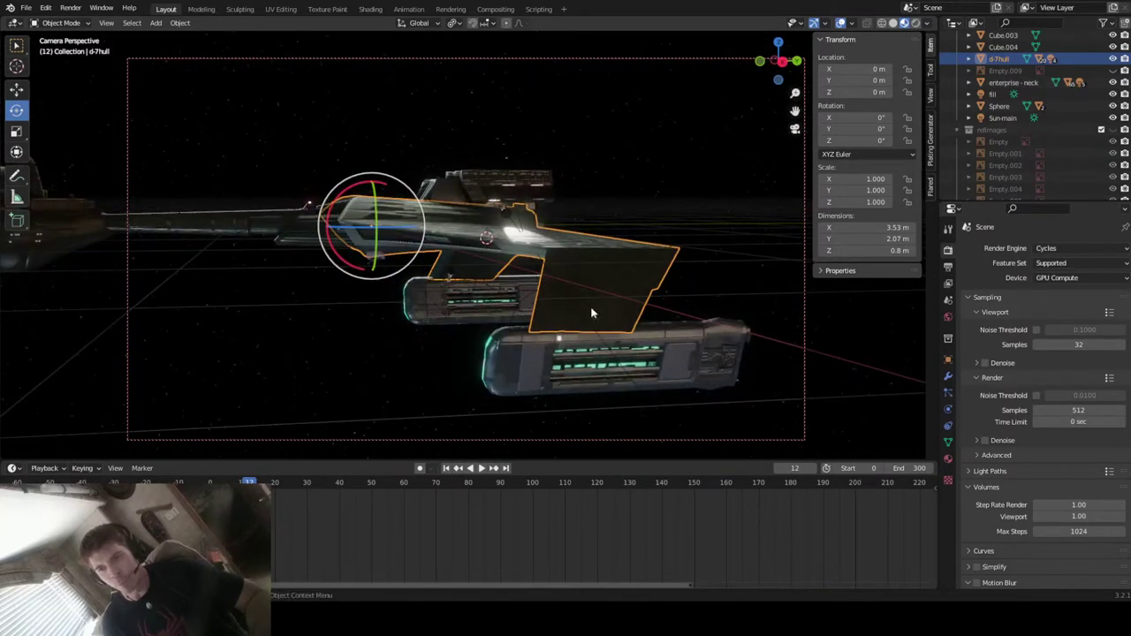
pyautogui.click(698, 355)
pyautogui.moveTo(773, 375); pyautogui.dragTo(710, 391, button='middle')
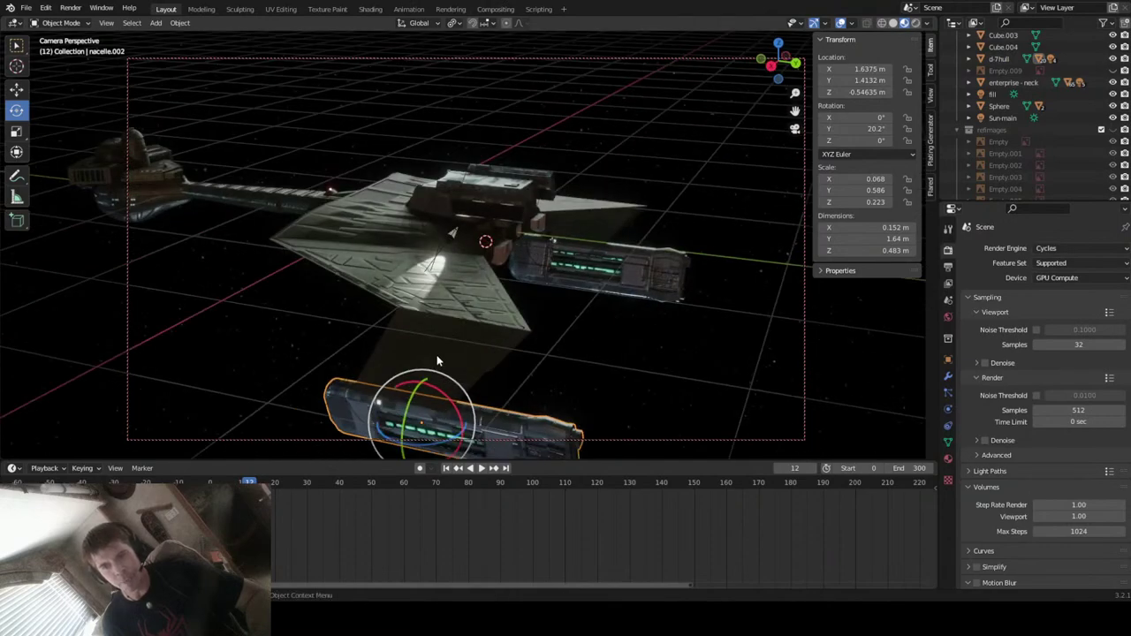
pyautogui.moveTo(484, 346)
pyautogui.mouseDown(button='middle')
pyautogui.moveTo(531, 336)
pyautogui.moveTo(495, 350)
pyautogui.mouseUp(button='middle')
pyautogui.moveTo(475, 296); pyautogui.dragTo(481, 259, button='middle')
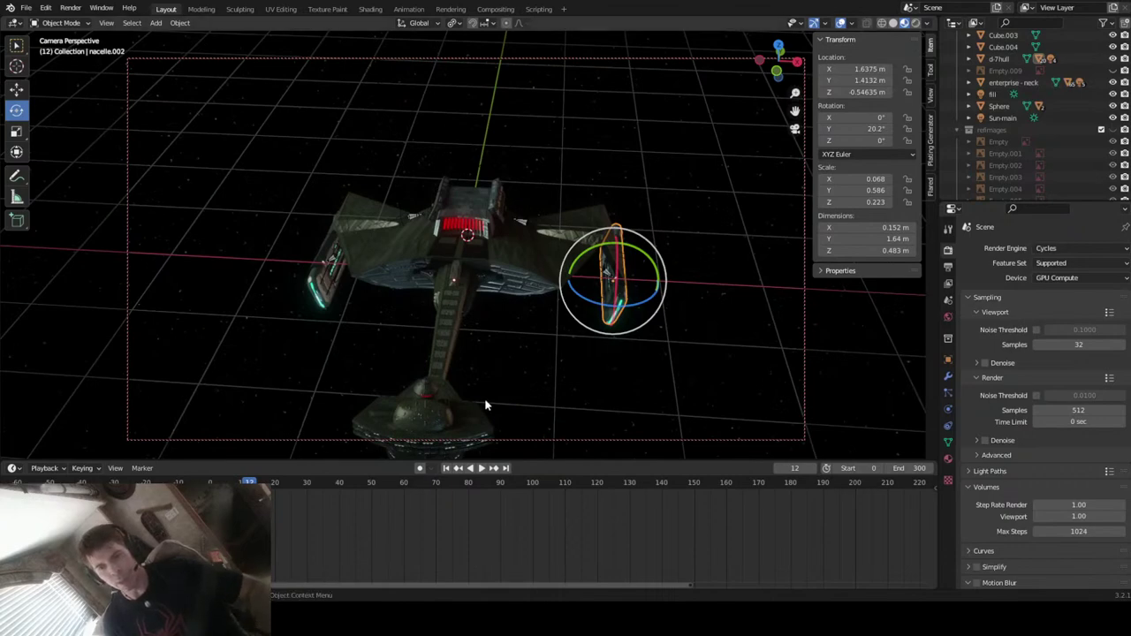
pyautogui.moveTo(524, 324); pyautogui.dragTo(499, 323, button='middle')
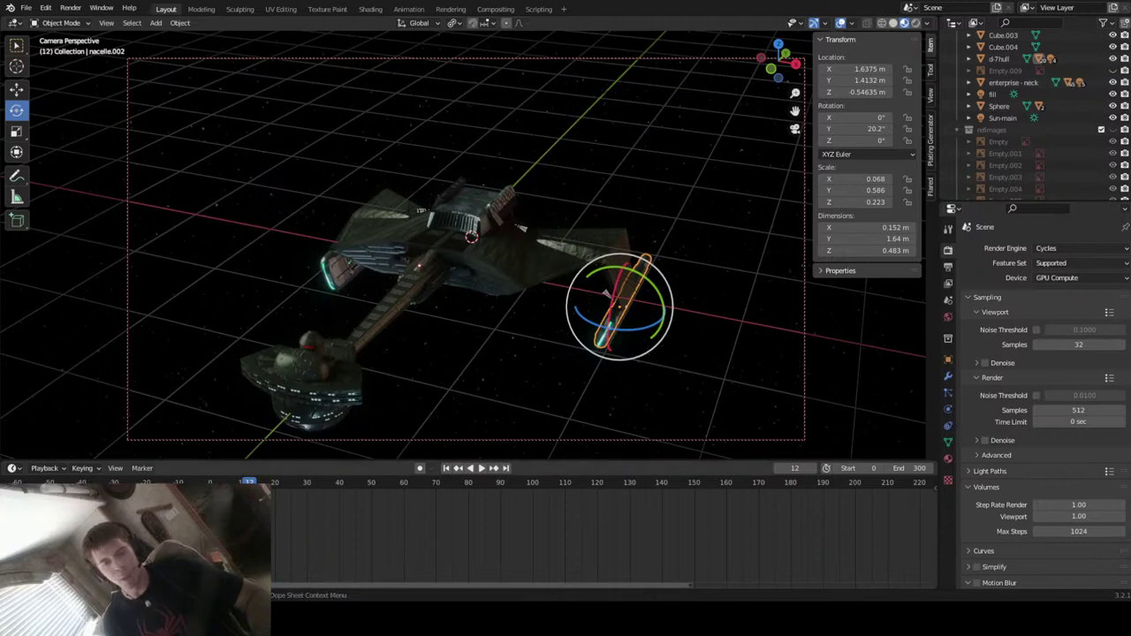
pyautogui.moveTo(599, 275); pyautogui.dragTo(669, 218, button='middle')
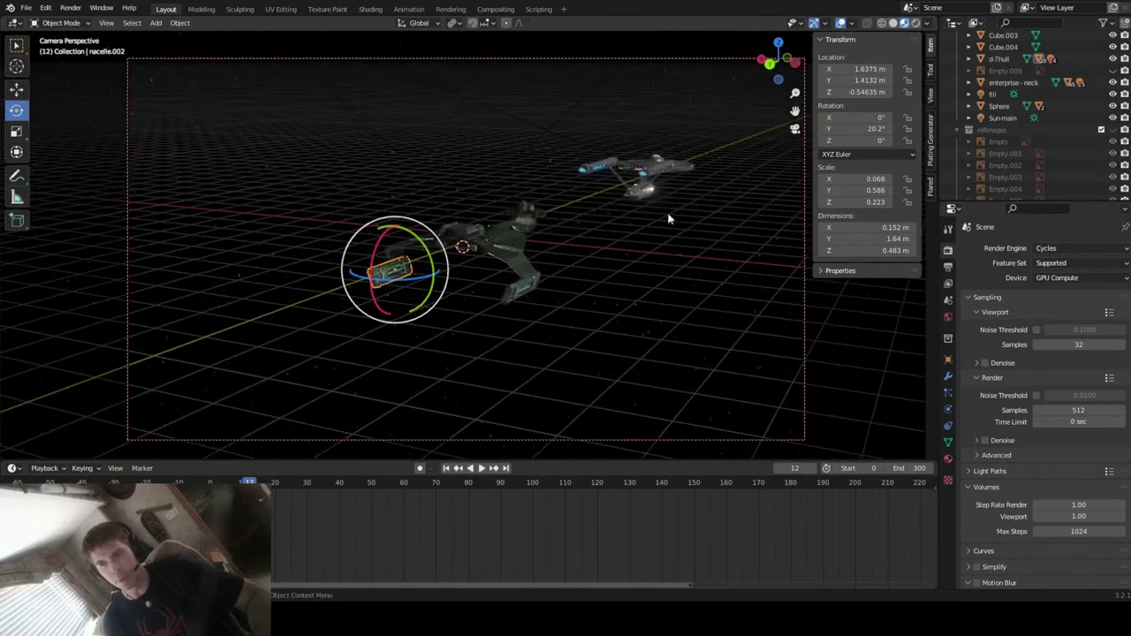
# - Examine the Enterprise model from several angles, focusing on its saucer and its engineering hull
pyautogui.click(636, 167)
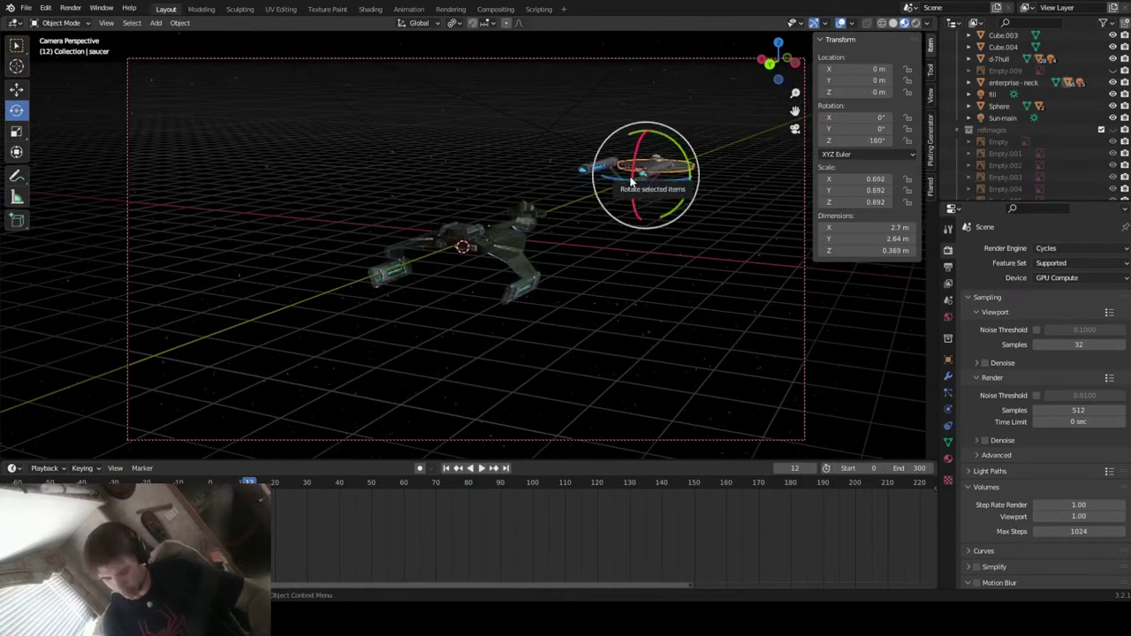
pyautogui.press('KP_Decimal')
pyautogui.moveTo(606, 324); pyautogui.dragTo(358, 348, button='middle')
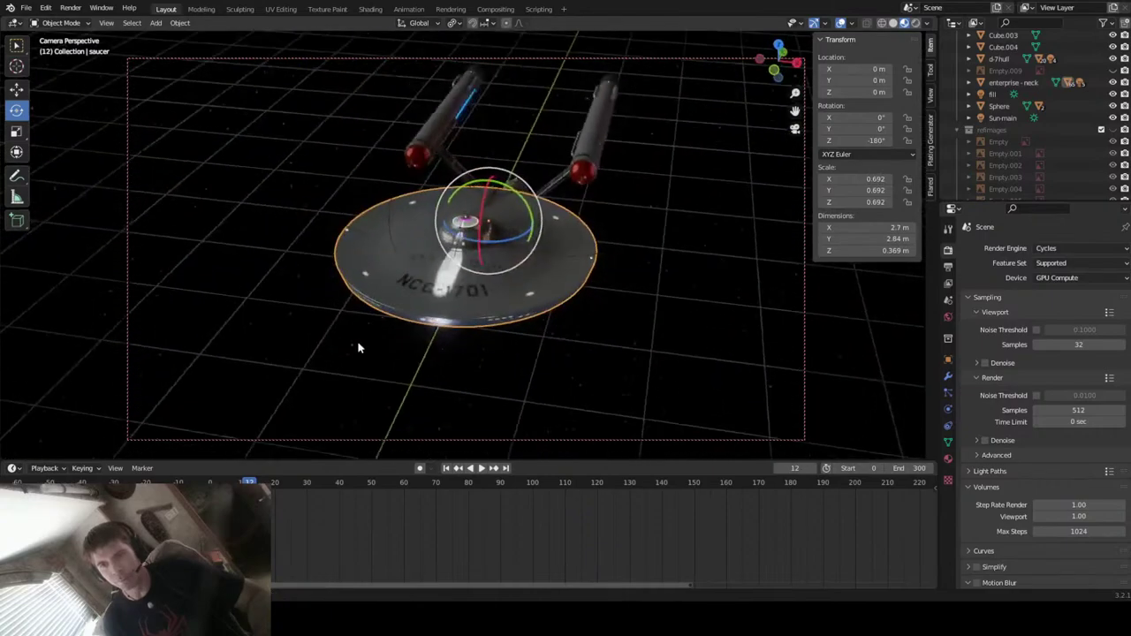
pyautogui.moveTo(583, 308); pyautogui.dragTo(434, 334, button='middle')
pyautogui.moveTo(683, 318)
pyautogui.mouseDown(button='middle')
pyautogui.moveTo(617, 292)
pyautogui.moveTo(664, 283)
pyautogui.moveTo(539, 346)
pyautogui.moveTo(654, 362)
pyautogui.moveTo(670, 324)
pyautogui.moveTo(650, 327)
pyautogui.moveTo(677, 329)
pyautogui.mouseUp(button='middle')
pyautogui.moveTo(691, 318); pyautogui.dragTo(530, 397, button='middle')
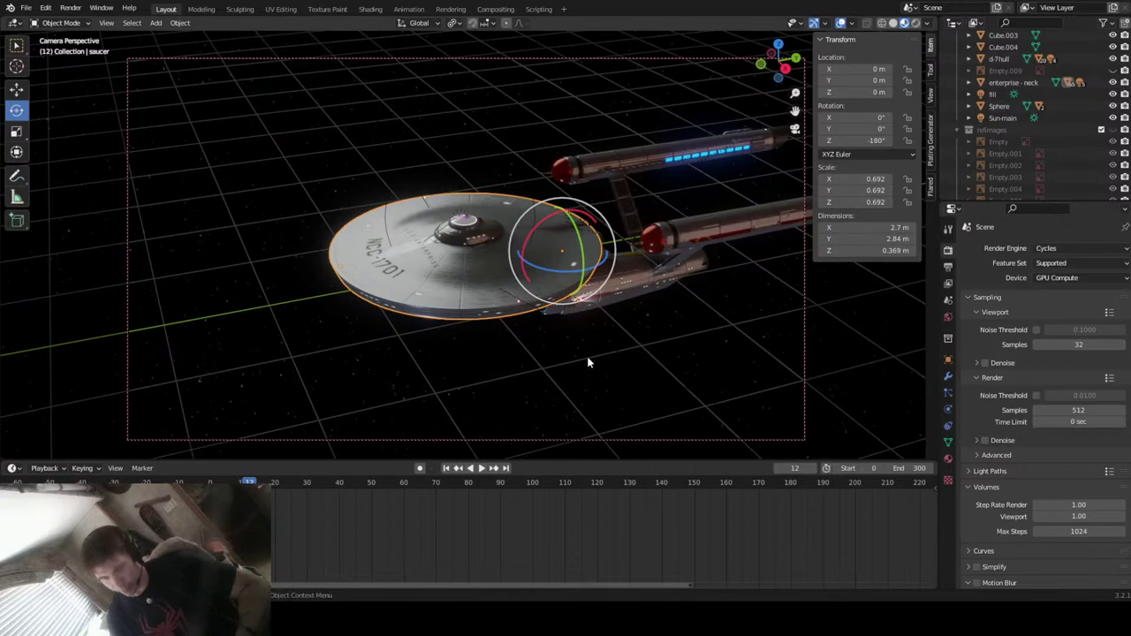
pyautogui.moveTo(590, 357); pyautogui.dragTo(651, 305, button='middle')
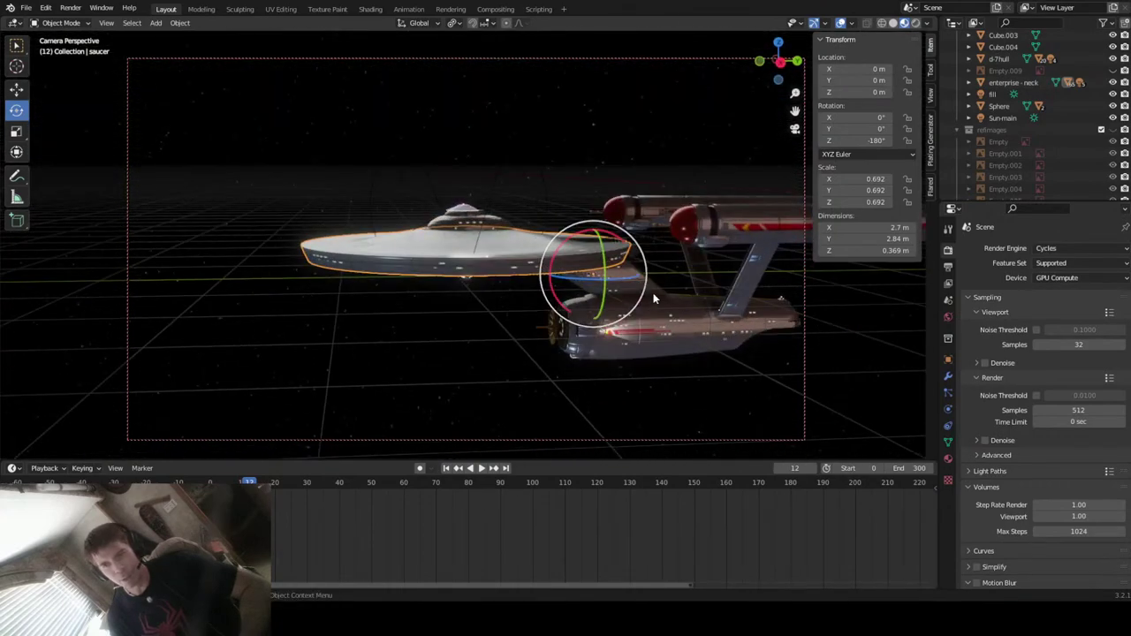
# - Delete the enterprise - neck object together with its whole hierarchy
pyautogui.click(654, 294)
pyautogui.click(576, 279)
pyautogui.moveTo(522, 347)
pyautogui.mouseDown(button='middle')
pyautogui.moveTo(491, 373)
pyautogui.moveTo(531, 354)
pyautogui.mouseUp(button='middle')
pyautogui.rightClick(1018, 84)
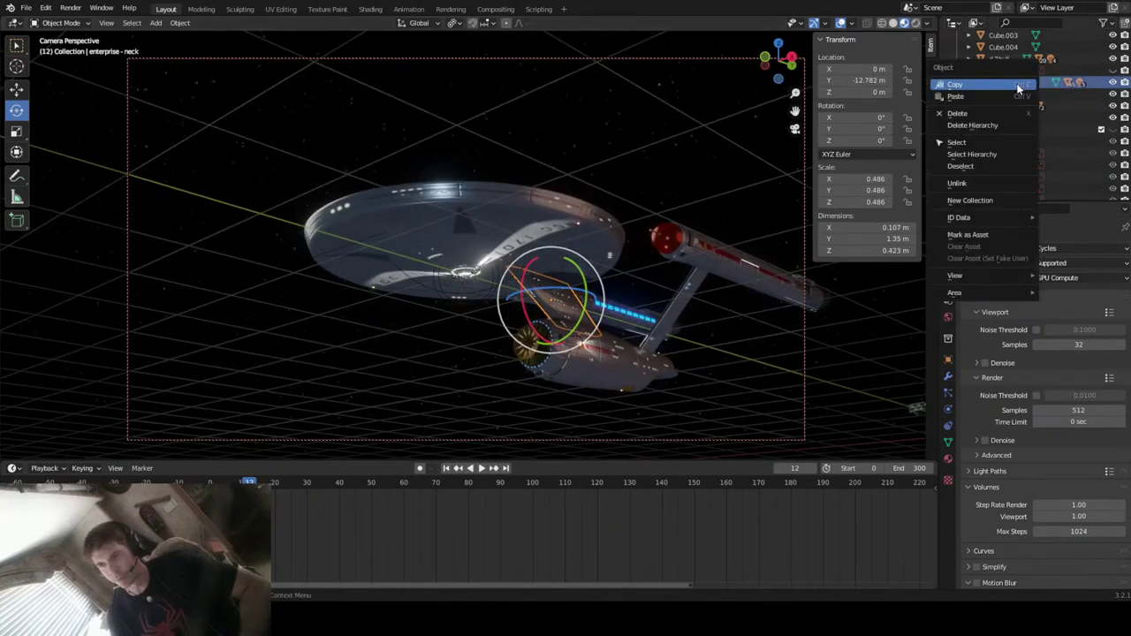
pyautogui.click(972, 125)
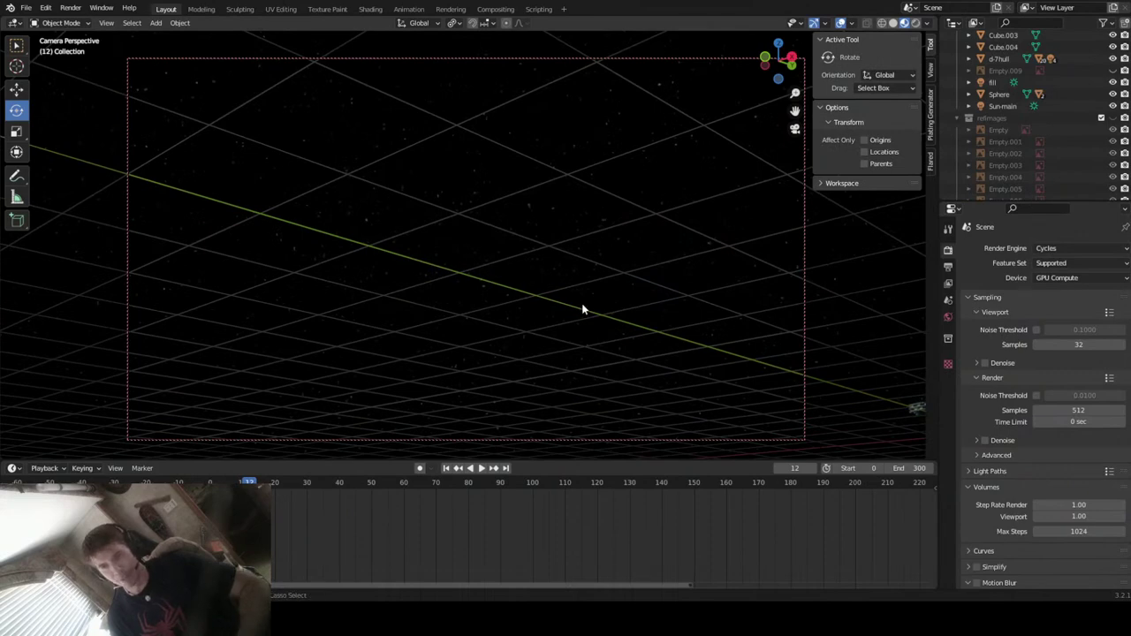
# - Paste the copied enterprise ship into the scene and set its X, Y and Z location to 0 m
pyautogui.hotkey('ctrl', 'v')
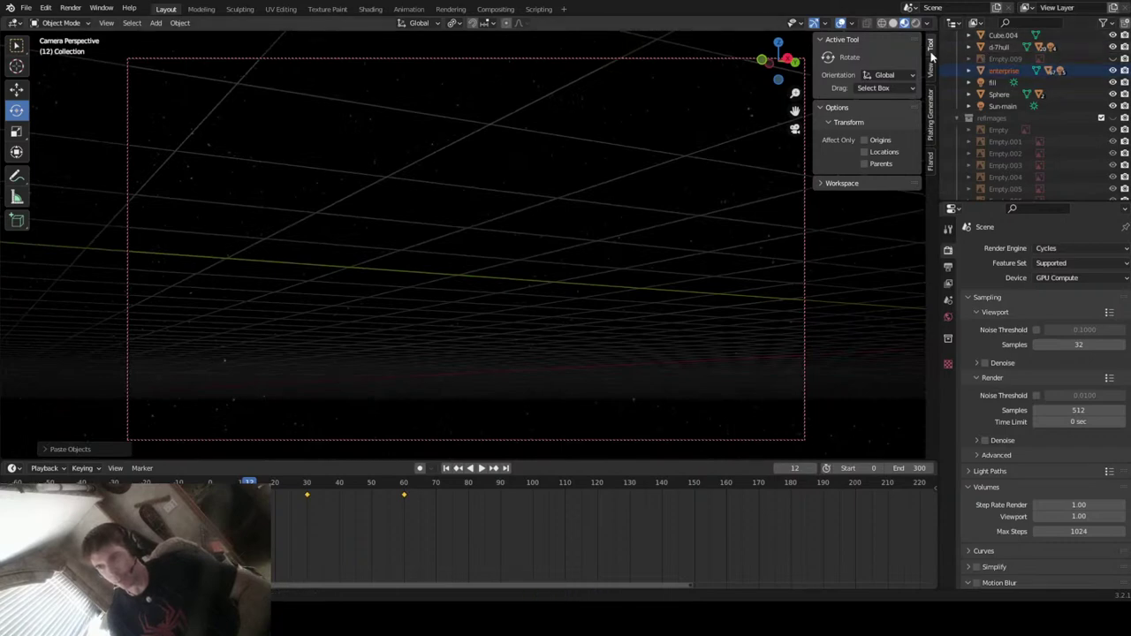
pyautogui.click(985, 70)
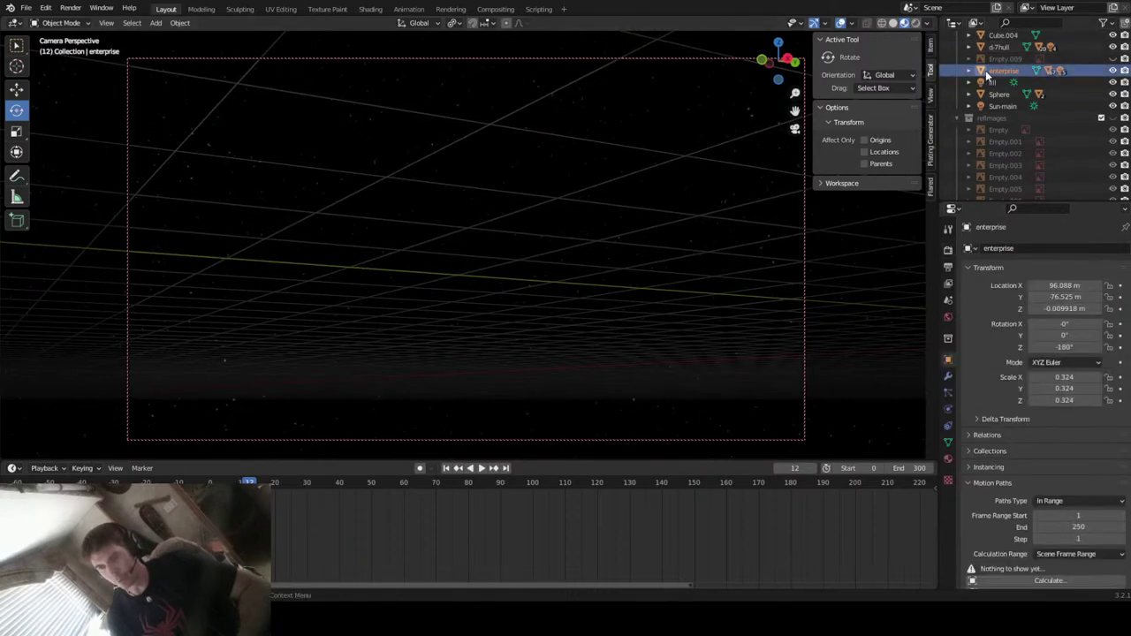
pyautogui.click(931, 47)
pyautogui.click(867, 70)
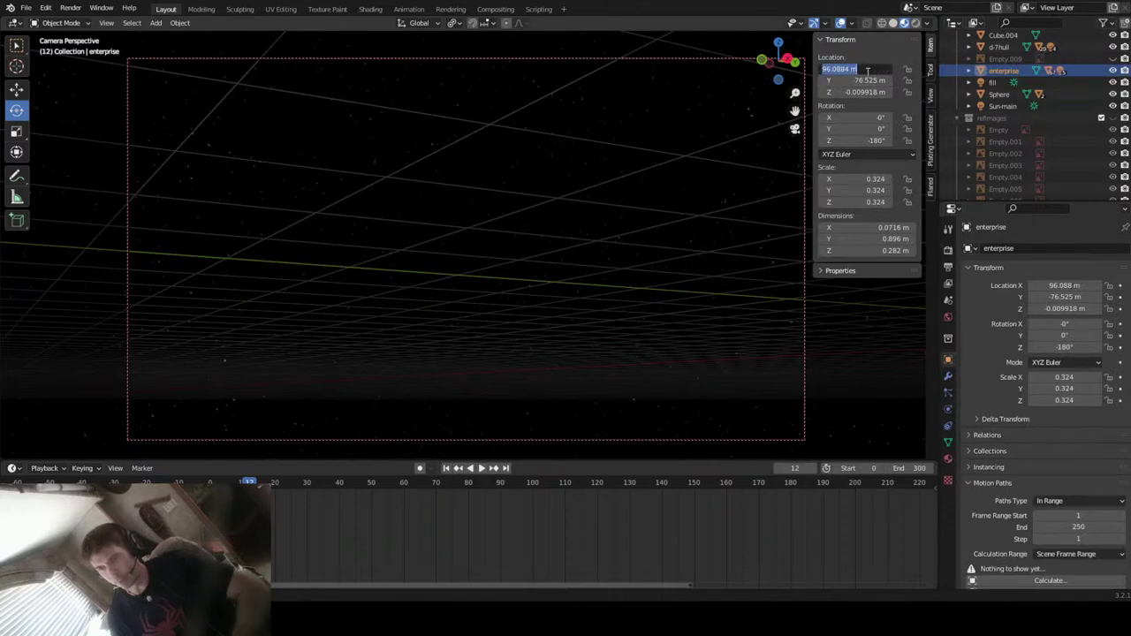
pyautogui.write('0')
pyautogui.press('Tab')
pyautogui.press('Tab')
pyautogui.write('0')
pyautogui.hotkey('shift', 'Tab')
pyautogui.write('0')
pyautogui.press('Return')
# - Move the fill light along the global Y axis to about -103.65 m
pyautogui.moveTo(601, 293); pyautogui.dragTo(689, 336, button='middle')
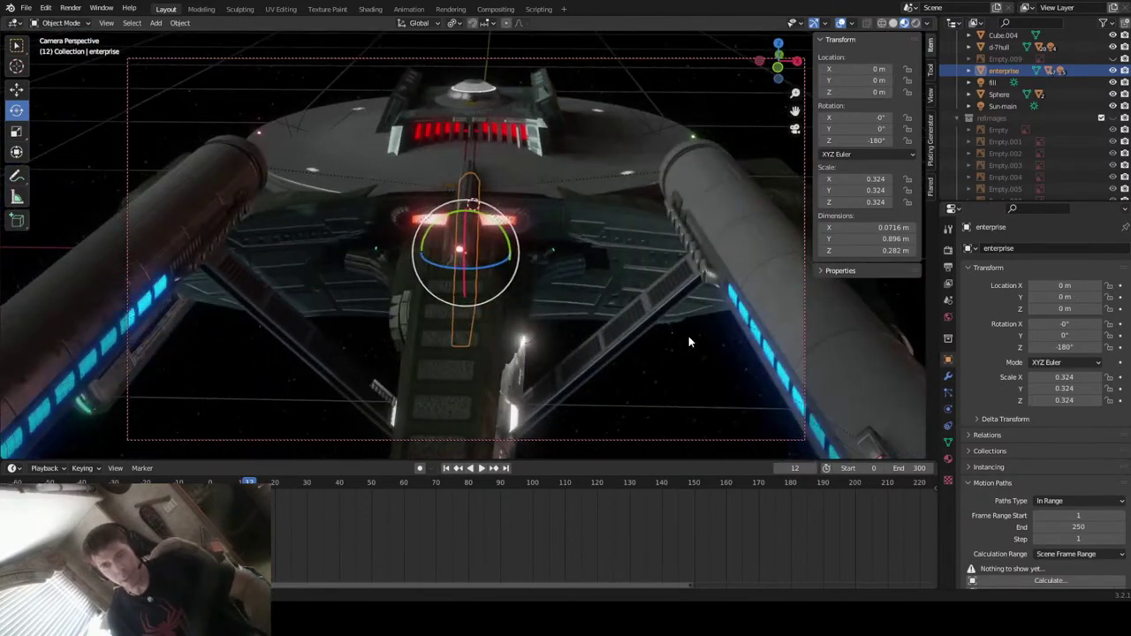
pyautogui.scroll(-2, 504, 316)
pyautogui.scroll(-3, 503, 315)
pyautogui.moveTo(553, 325); pyautogui.dragTo(538, 351, button='middle')
pyautogui.click(550, 324)
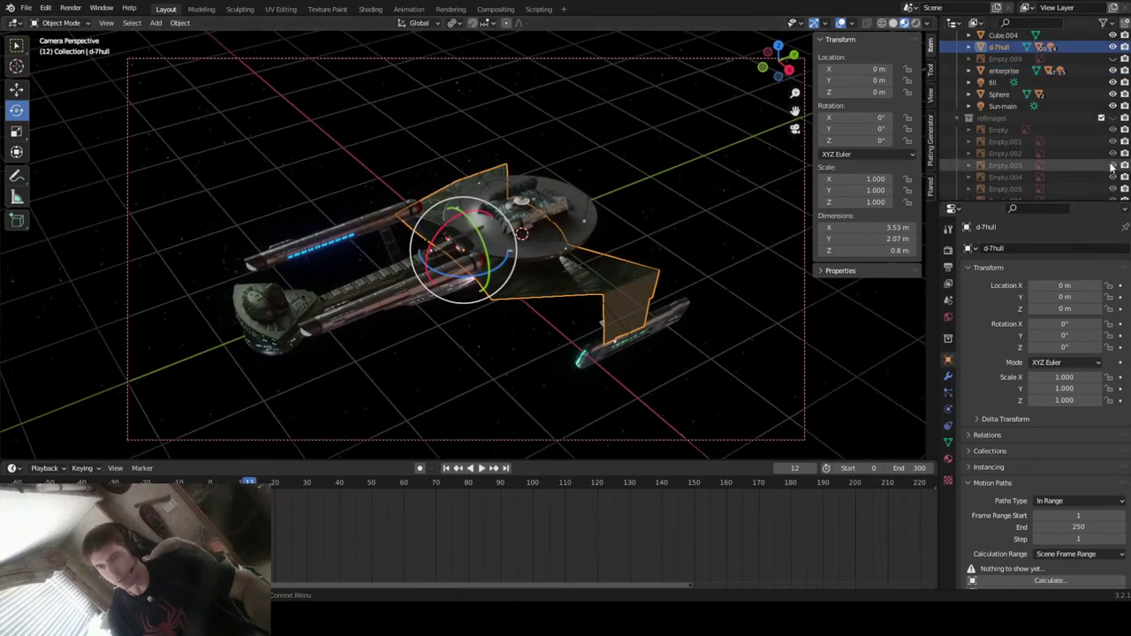
pyautogui.click(992, 82)
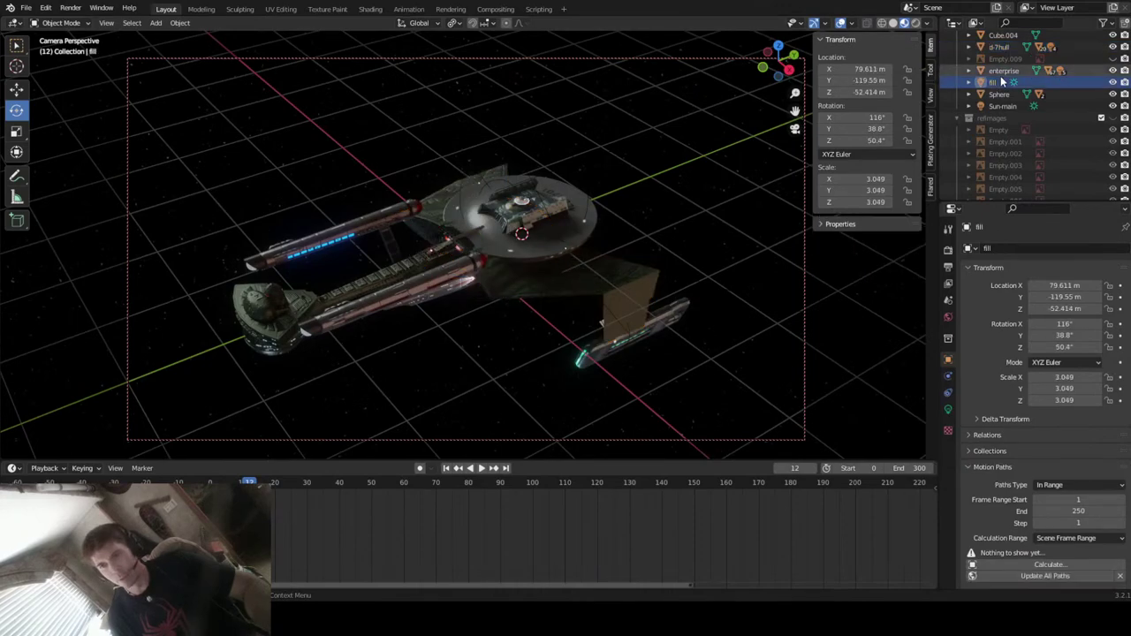
pyautogui.press('ctrl+KP_0')
pyautogui.moveTo(533, 299); pyautogui.dragTo(487, 305, button='middle')
pyautogui.scroll(-4, 487, 305)
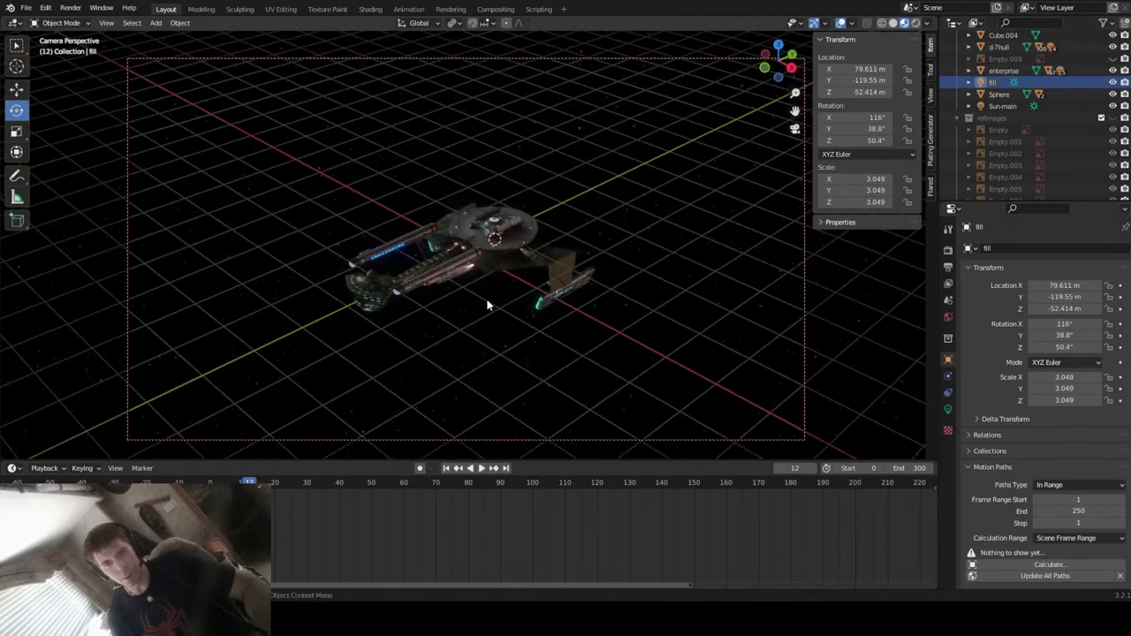
pyautogui.press('g')
pyautogui.press('y')
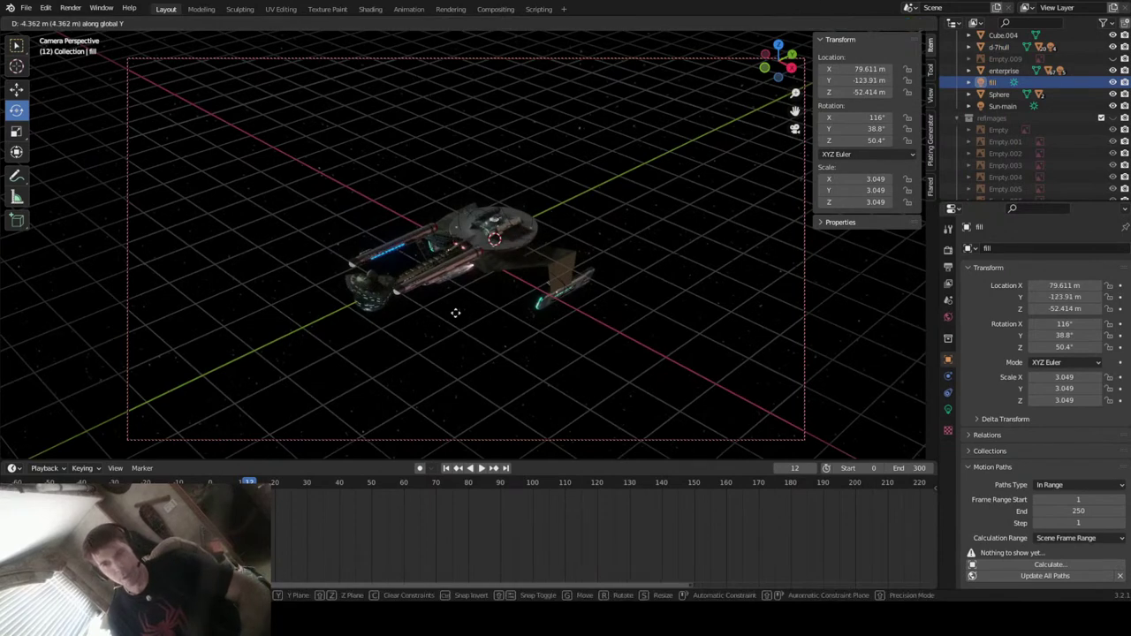
pyautogui.press('y')
pyautogui.press('y')
pyautogui.press('y')
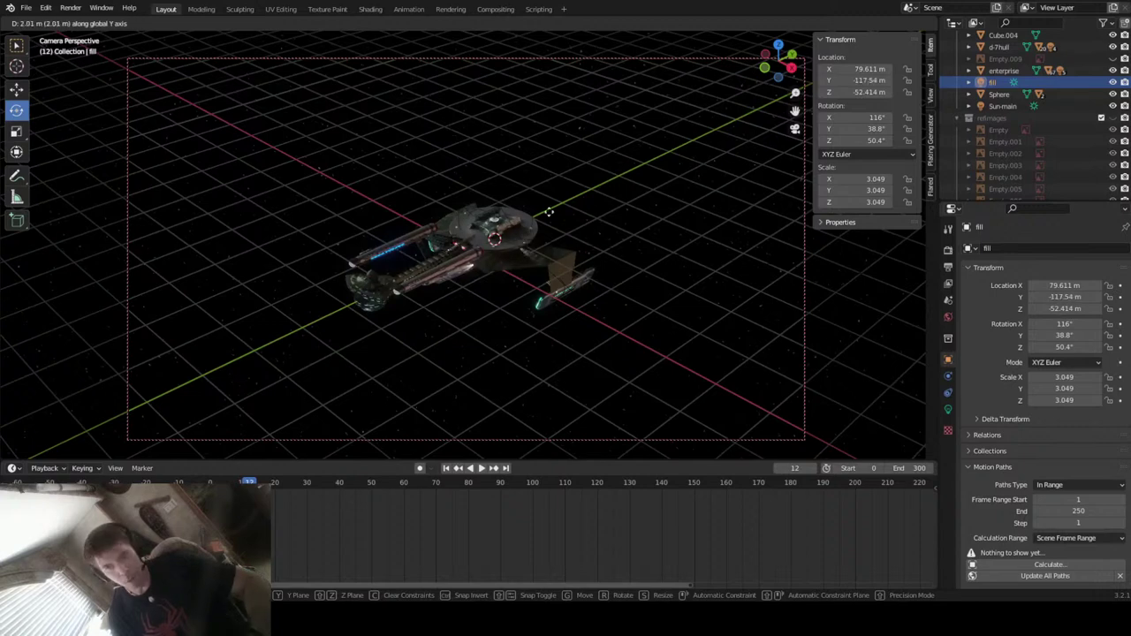
pyautogui.click(673, 242)
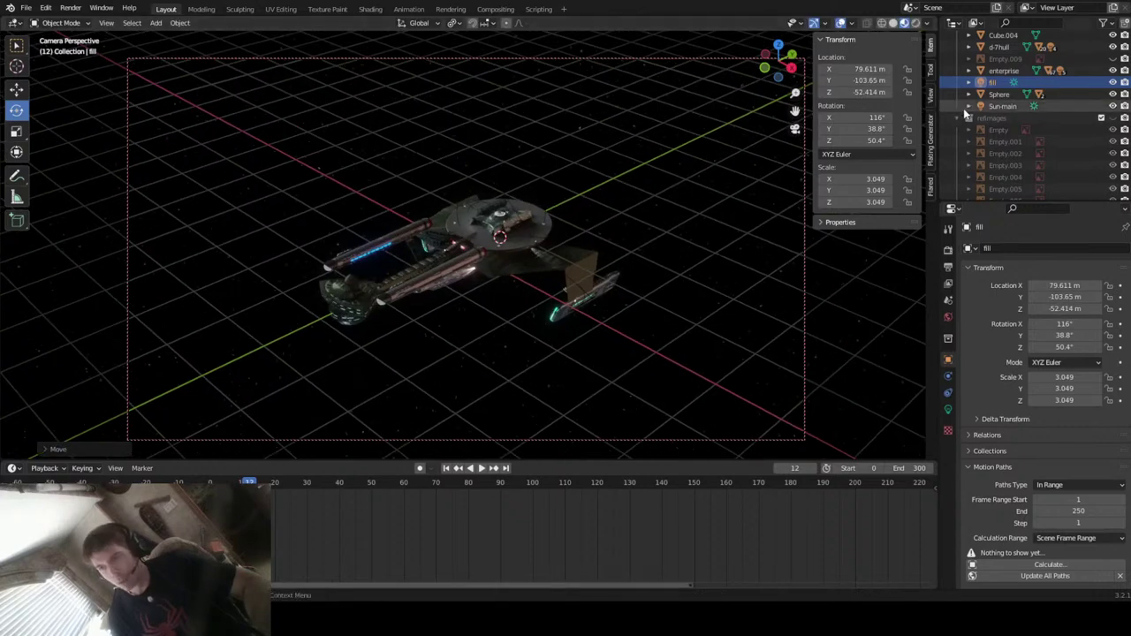
# - Move the enterprise along the global Y axis, clear of the d-7, to about -8.57 m
pyautogui.click(1005, 70)
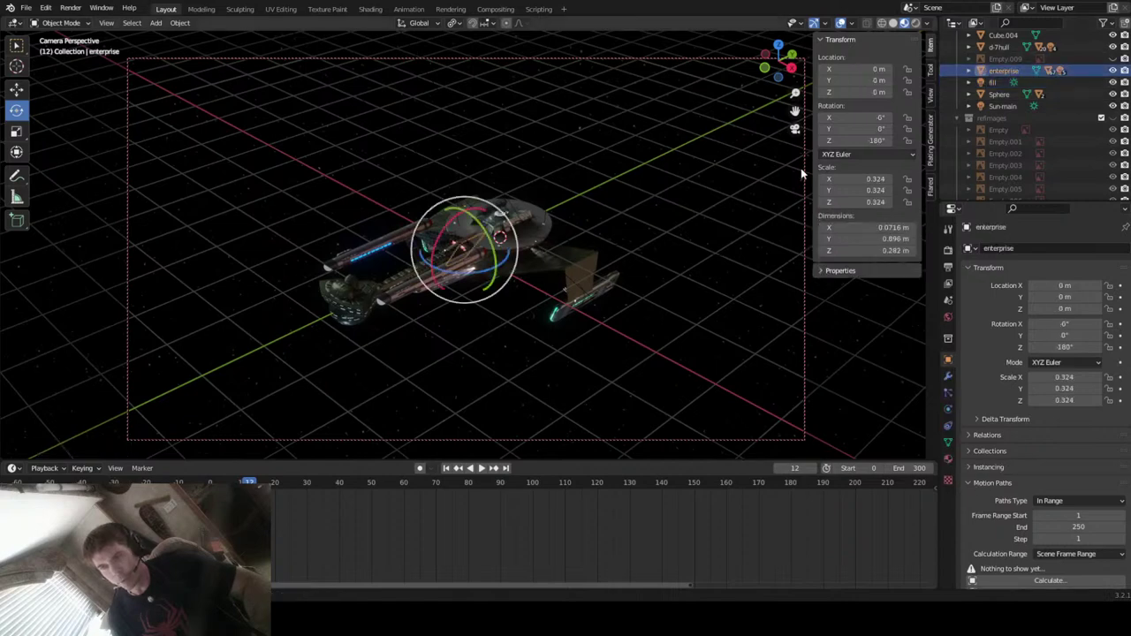
pyautogui.press('g')
pyautogui.press('y')
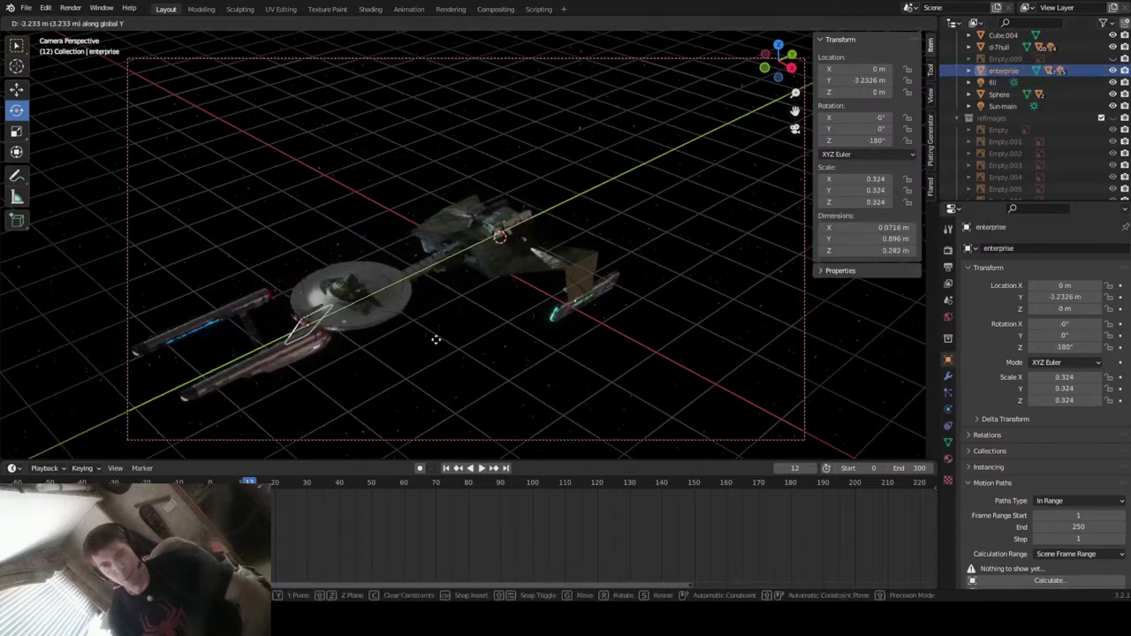
pyautogui.click(306, 416)
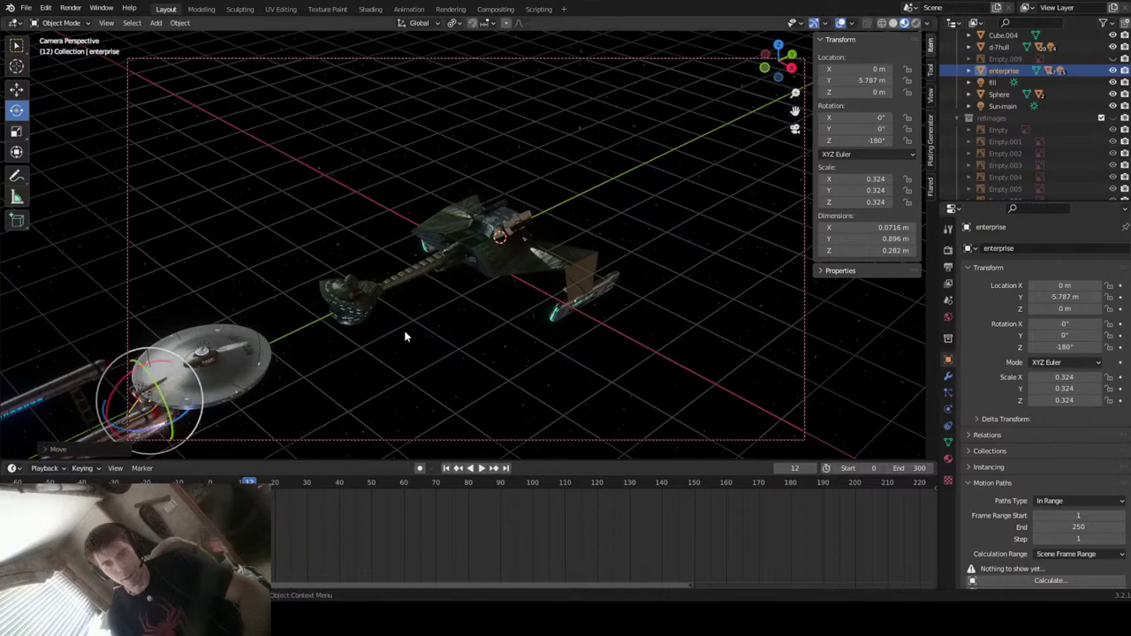
pyautogui.moveTo(795, 110)
pyautogui.mouseDown()
pyautogui.moveTo(866, 71)
pyautogui.moveTo(794, 111)
pyautogui.mouseUp()
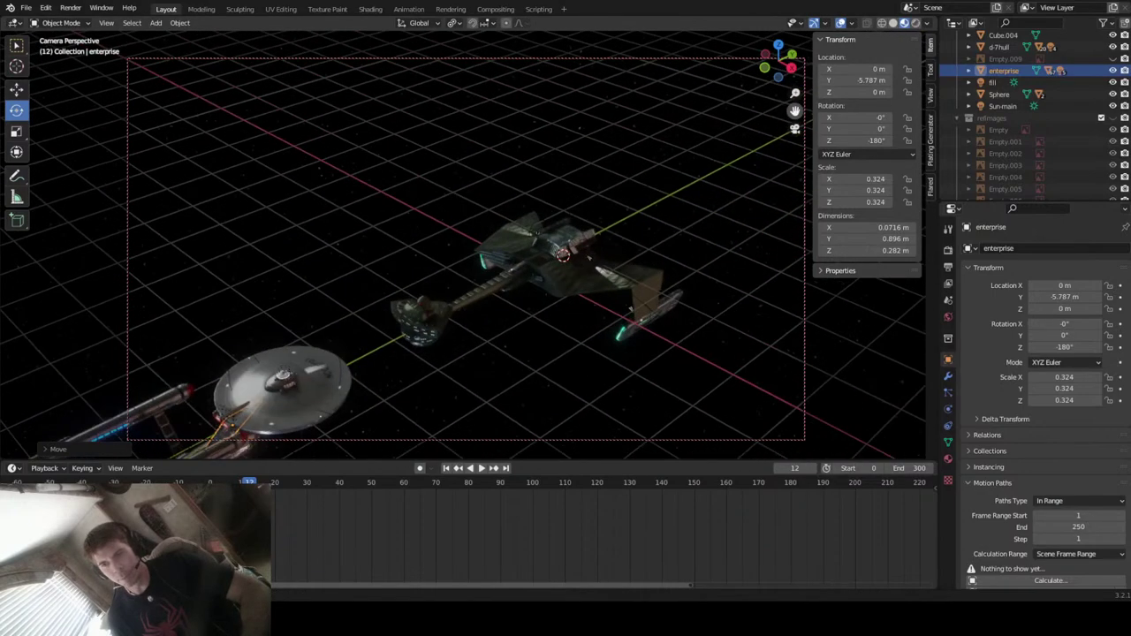
pyautogui.press('KP_Decimal')
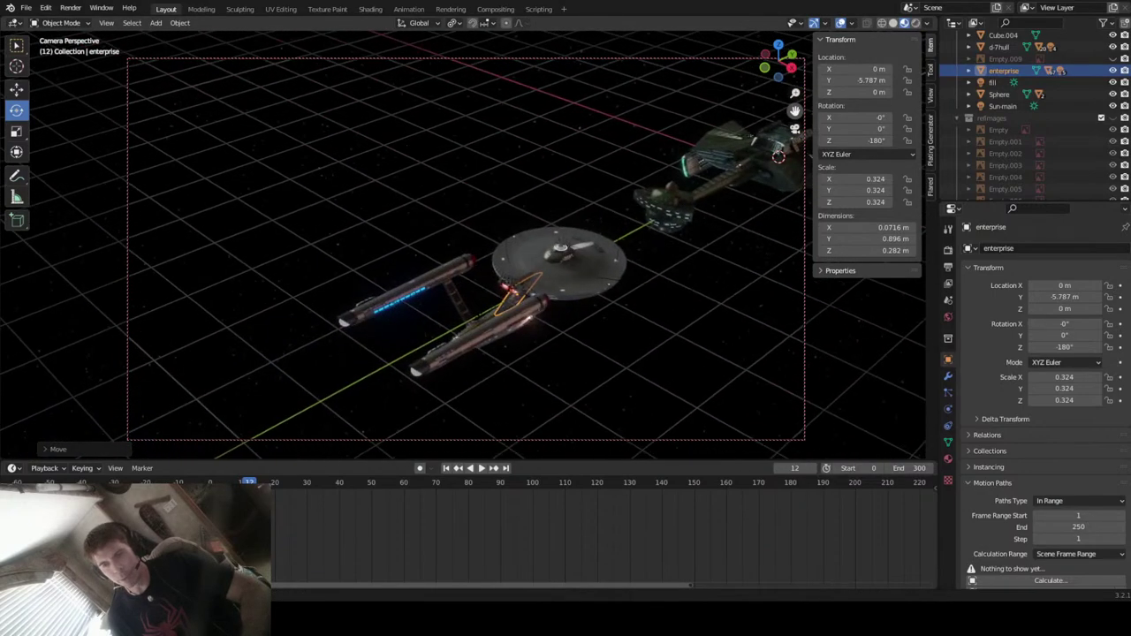
pyautogui.press('g')
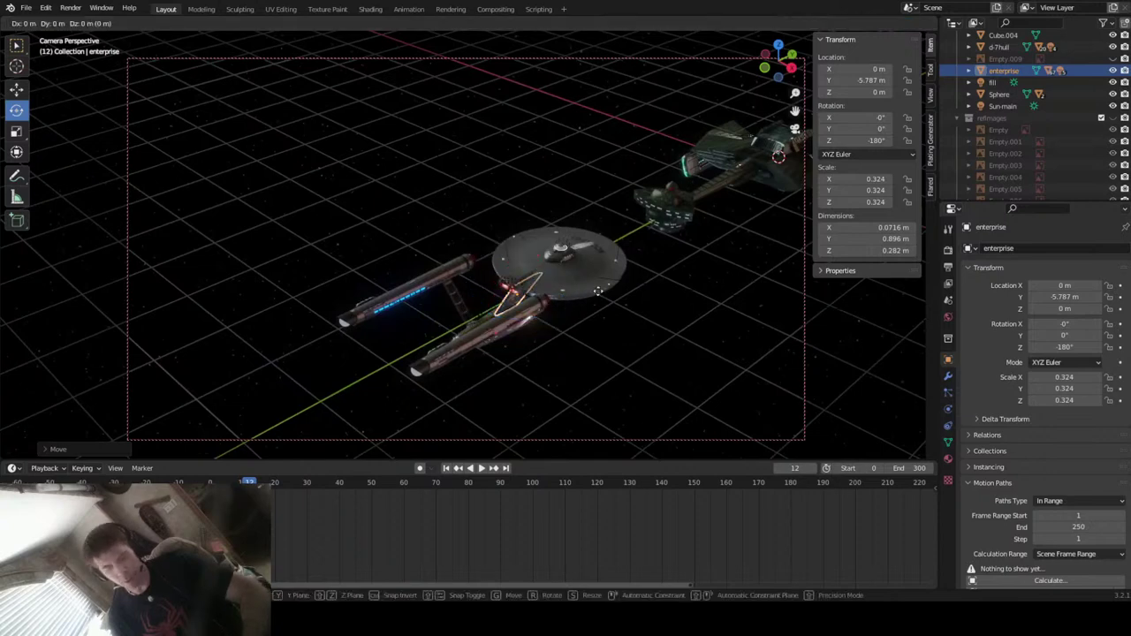
pyautogui.press('y')
pyautogui.click(431, 381)
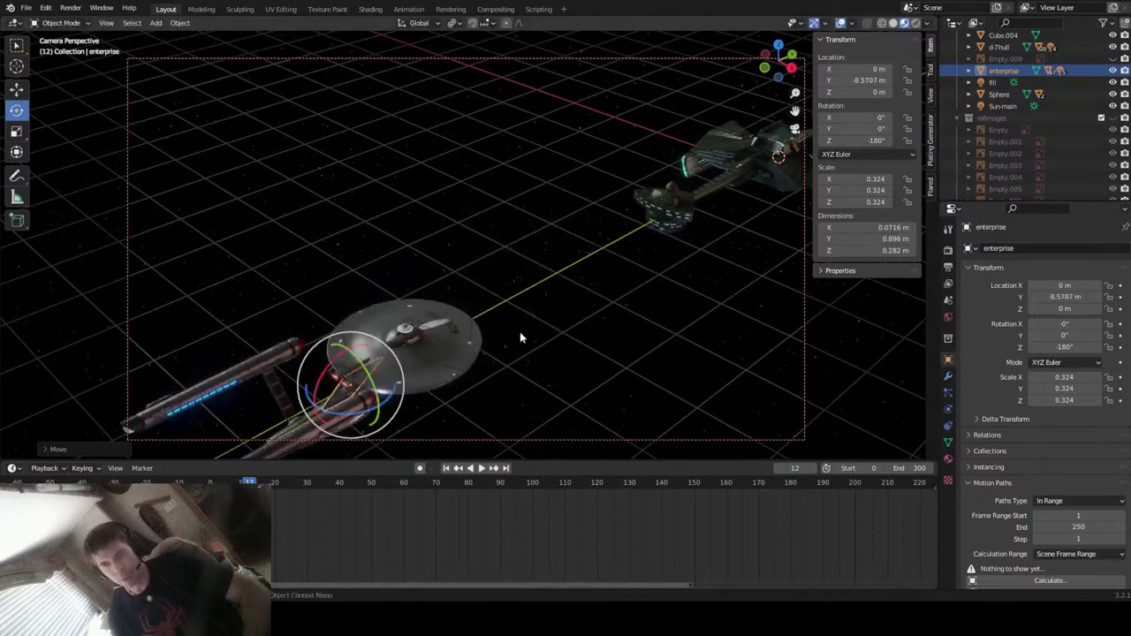
# - Scale the enterprise up uniformly to about 0.456
pyautogui.press('KP_Decimal')
pyautogui.moveTo(520, 331); pyautogui.dragTo(578, 285, button='middle')
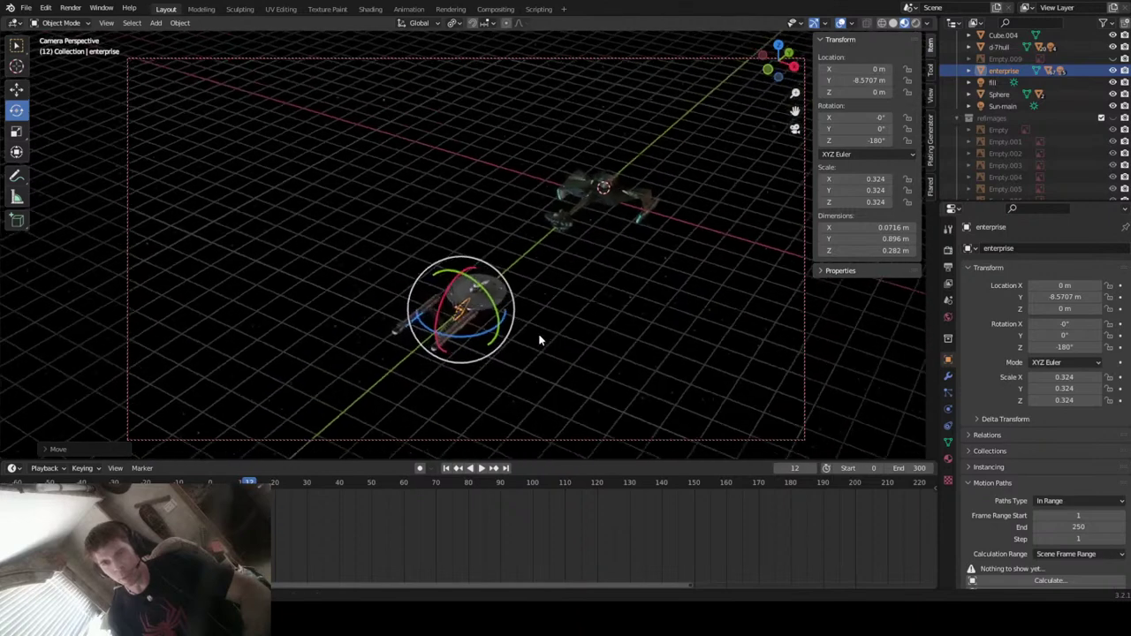
pyautogui.press('s')
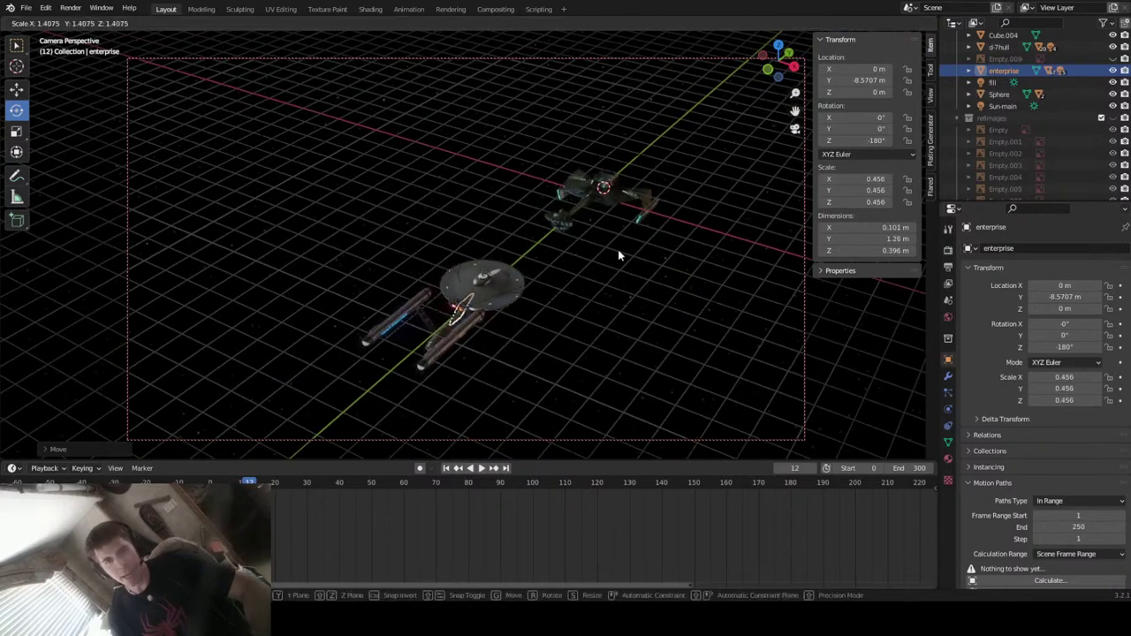
pyautogui.click(575, 298)
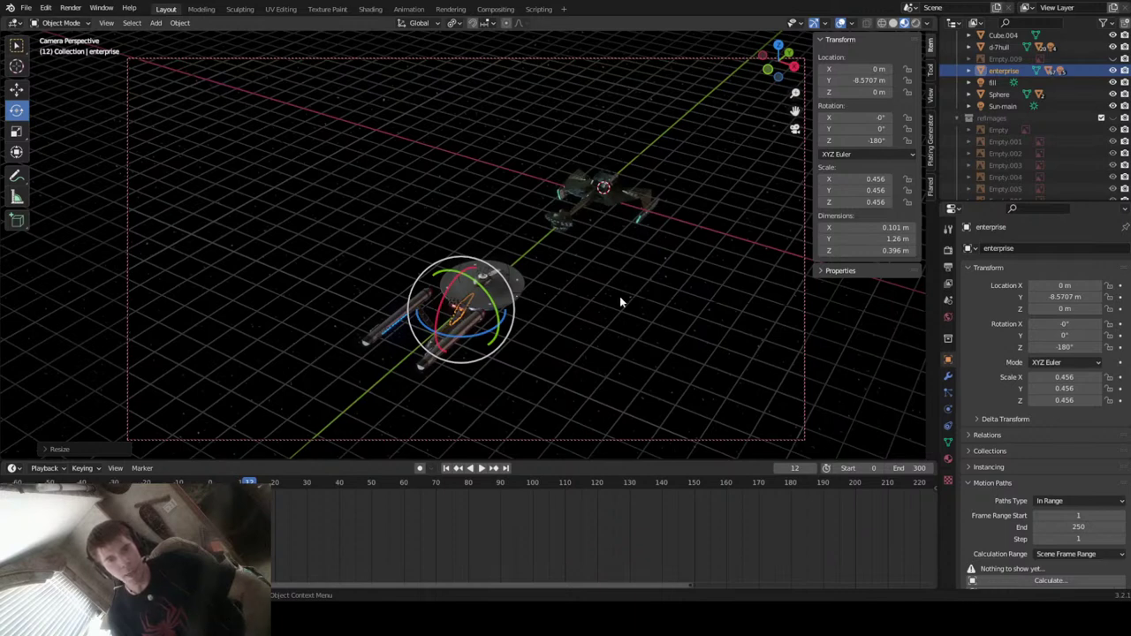
# - Reset the enterprise's Y location to 0 m and move it along the global Y axis to about -9.86 m
pyautogui.moveTo(620, 302); pyautogui.dragTo(598, 306, button='middle')
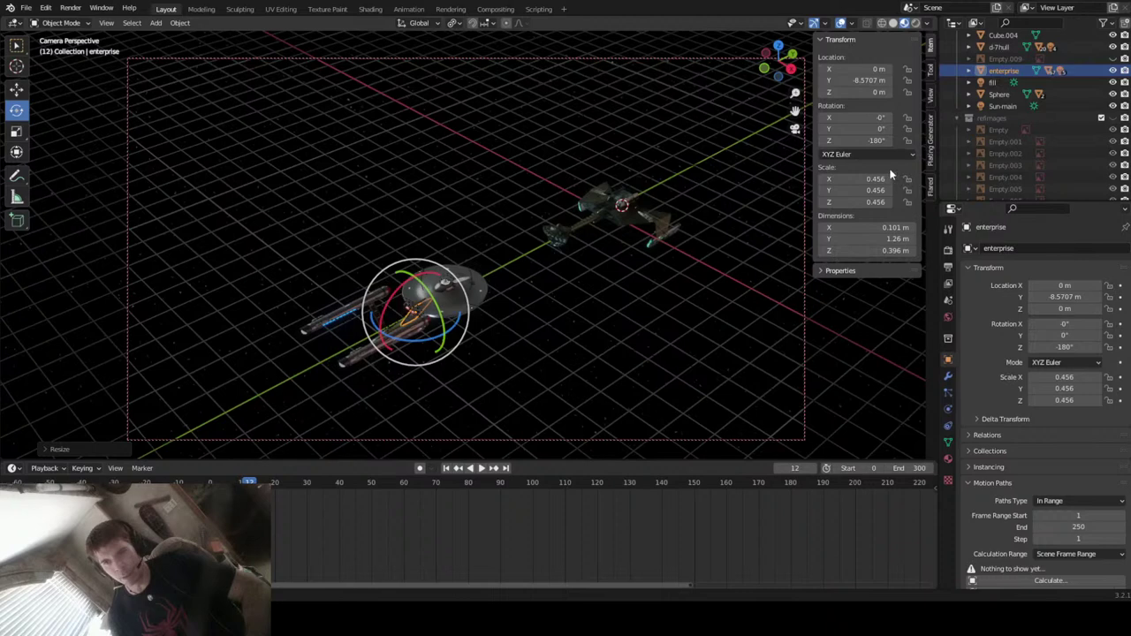
pyautogui.click(877, 80)
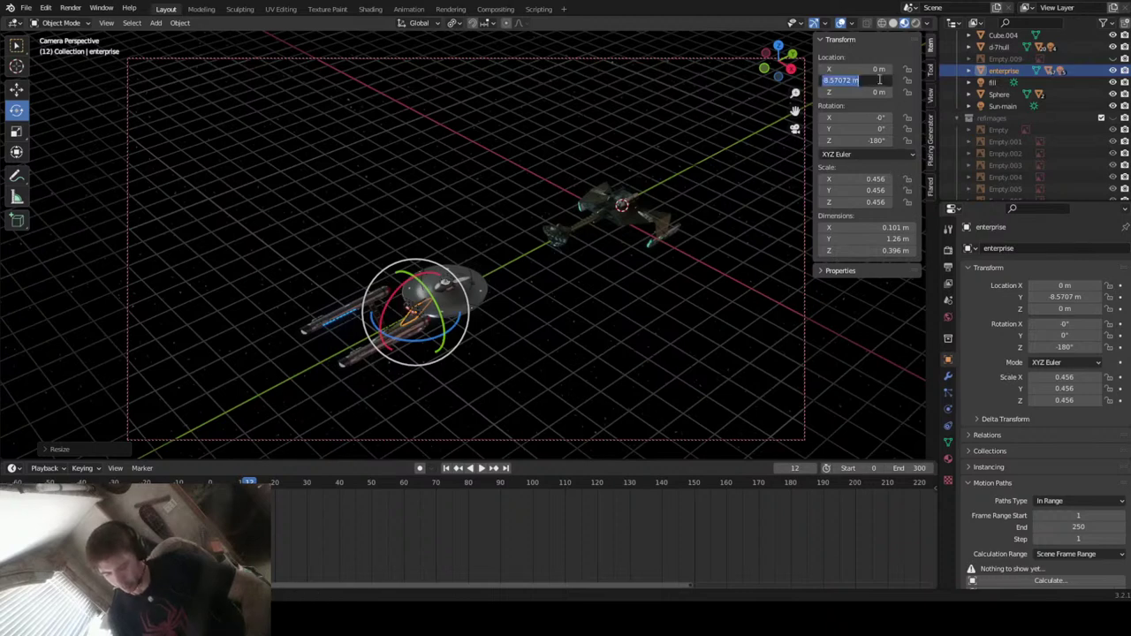
pyautogui.write('0')
pyautogui.press('Return')
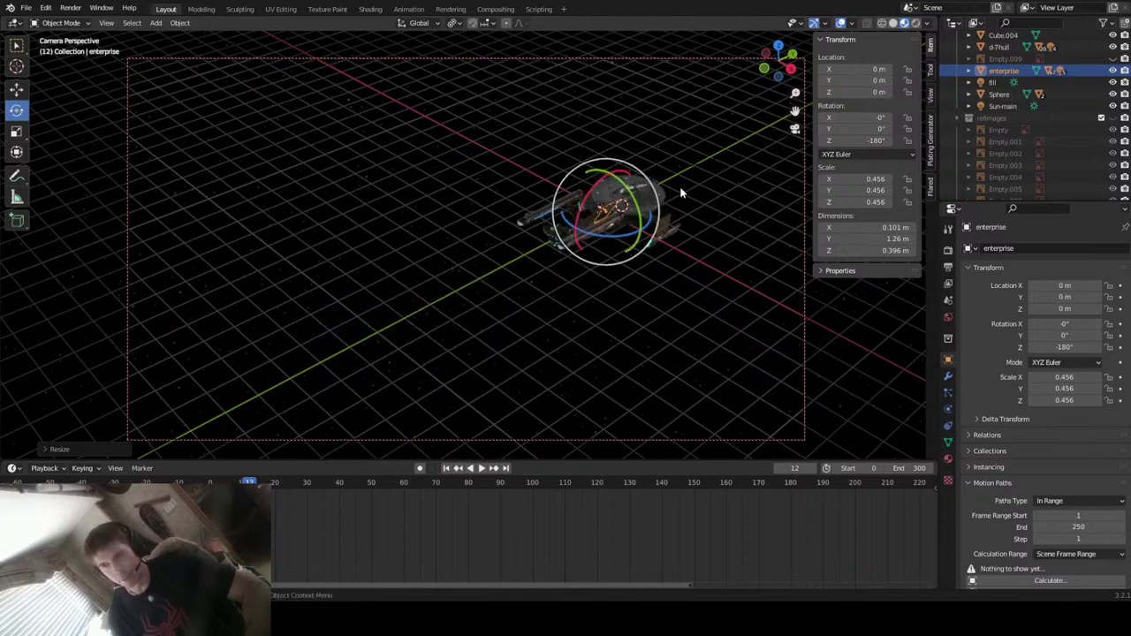
pyautogui.press('g')
pyautogui.press('y')
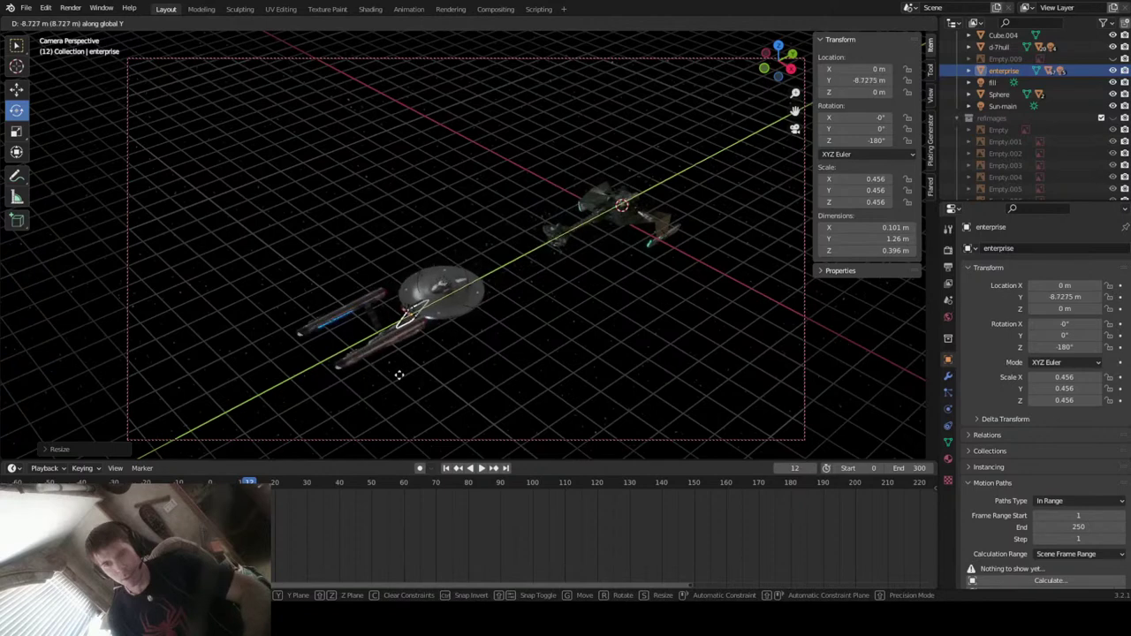
pyautogui.click(379, 397)
# - Set the enterprise's Z rotation to 0°
pyautogui.doubleClick(875, 142)
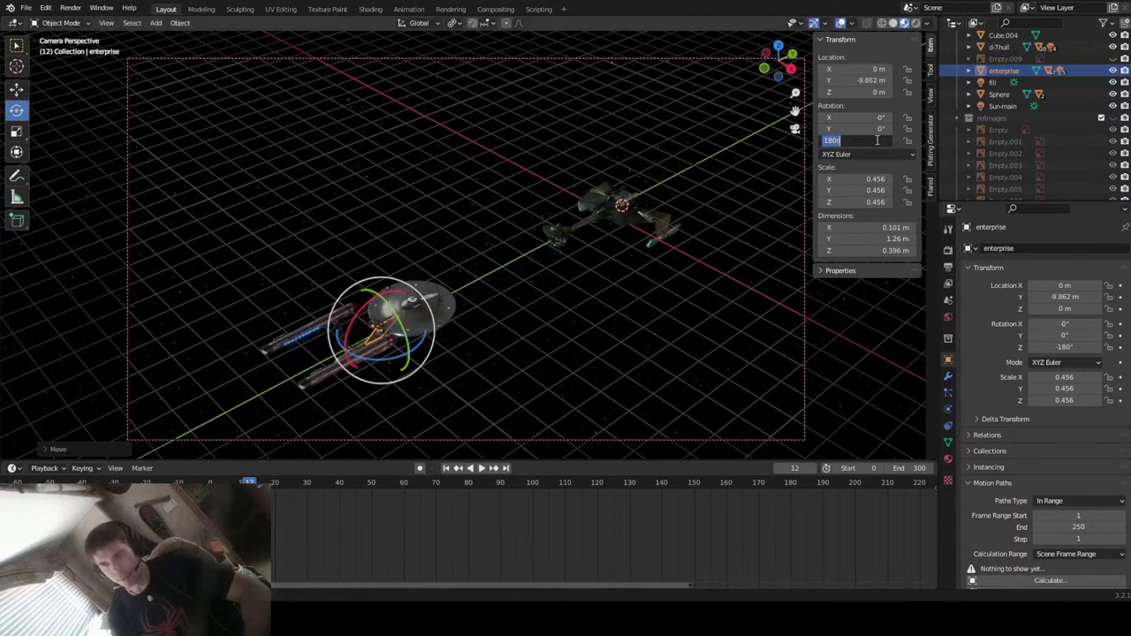
pyautogui.write('0')
pyautogui.press('Return')
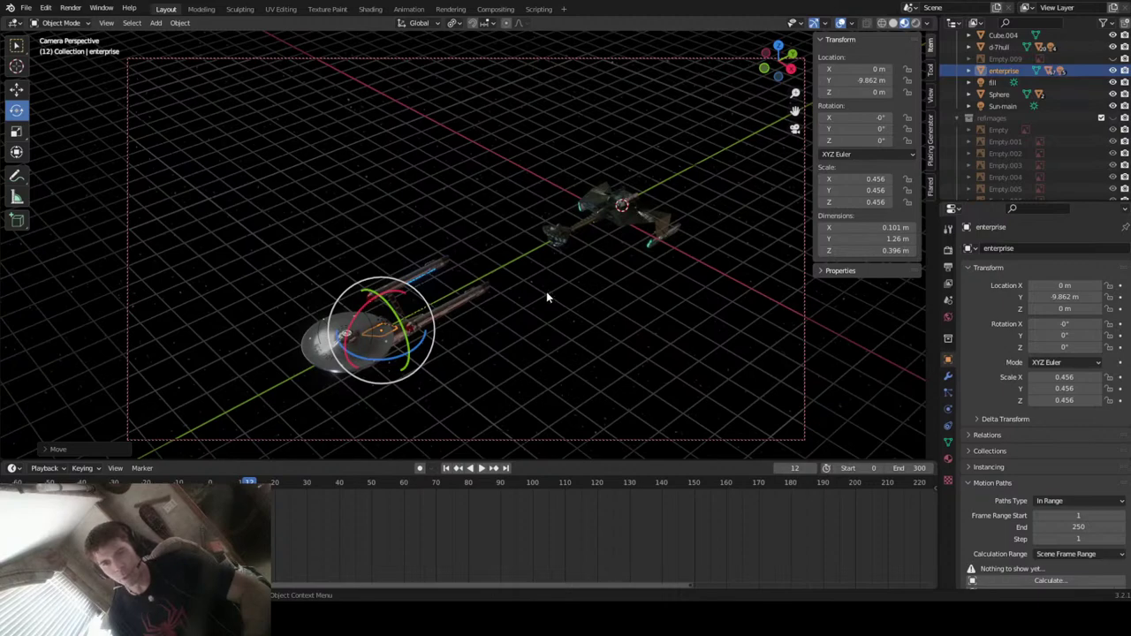
# - Turn the enterprise about the Z axis to 33°, keeping its X and Y rotation at 0°
pyautogui.moveTo(546, 294); pyautogui.dragTo(580, 297, button='middle')
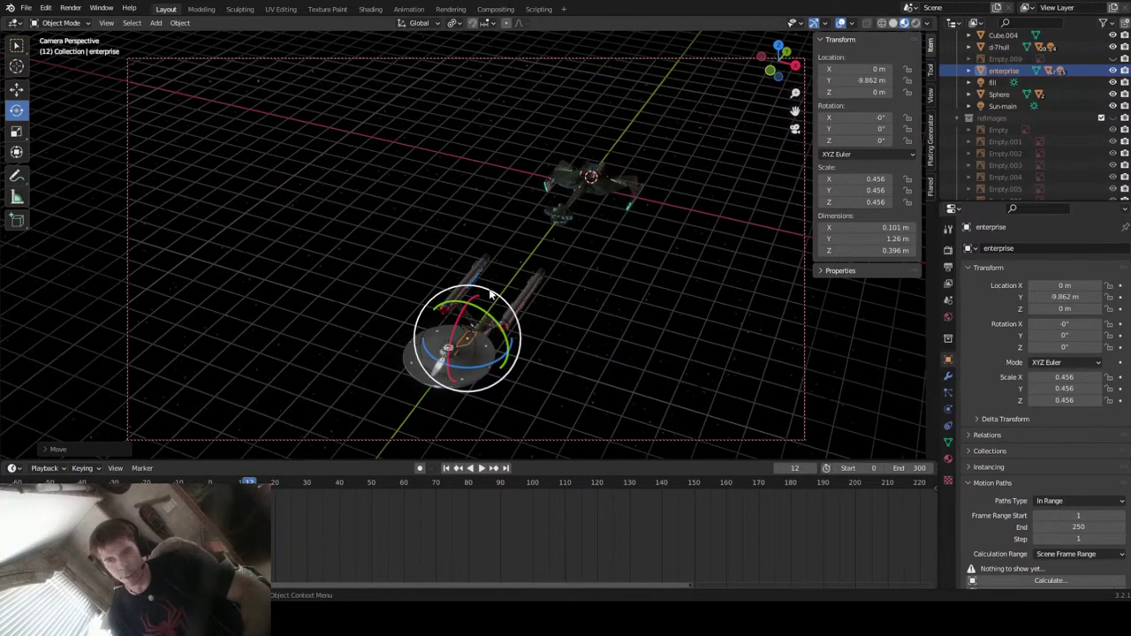
pyautogui.moveTo(576, 249); pyautogui.dragTo(521, 323, button='middle')
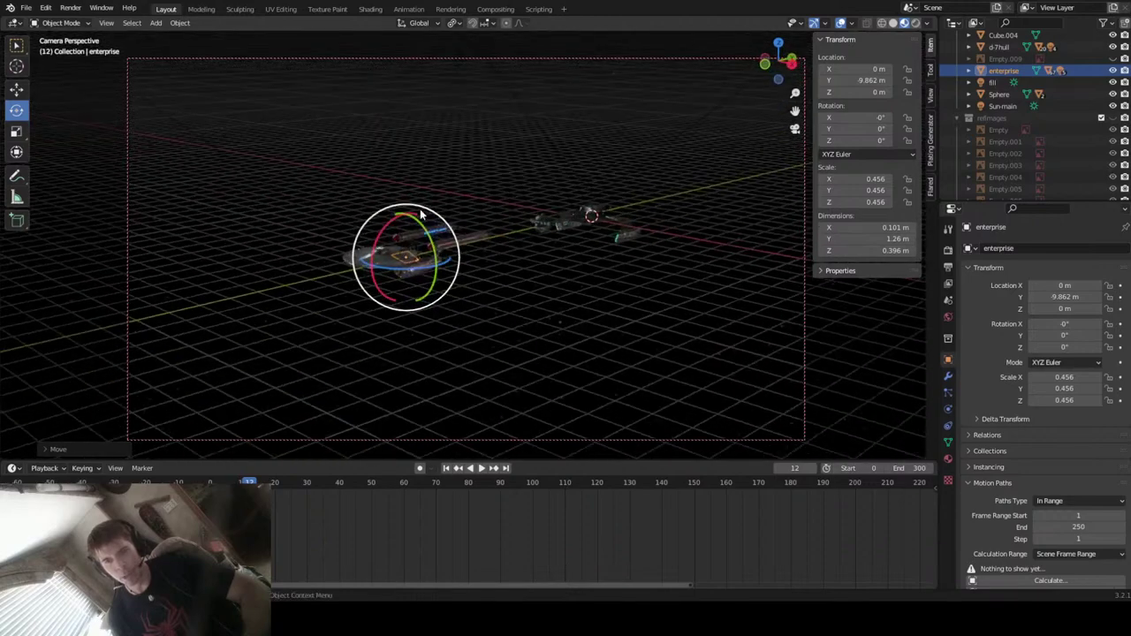
pyautogui.moveTo(451, 243); pyautogui.dragTo(501, 304, button='middle')
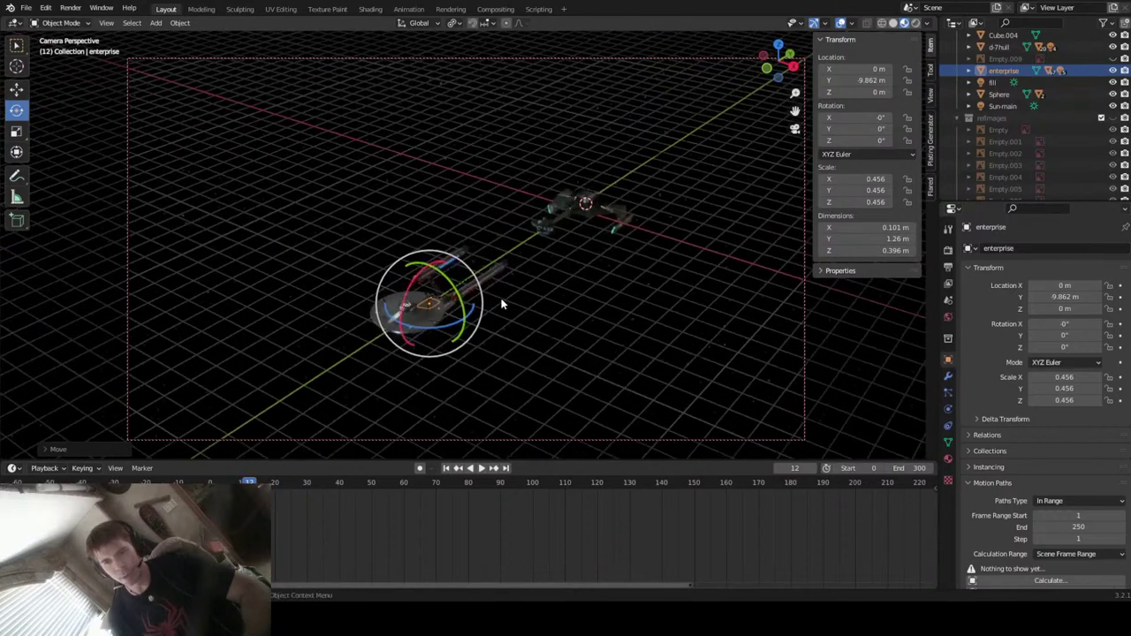
pyautogui.click(792, 66)
pyautogui.scroll(3, 487, 263)
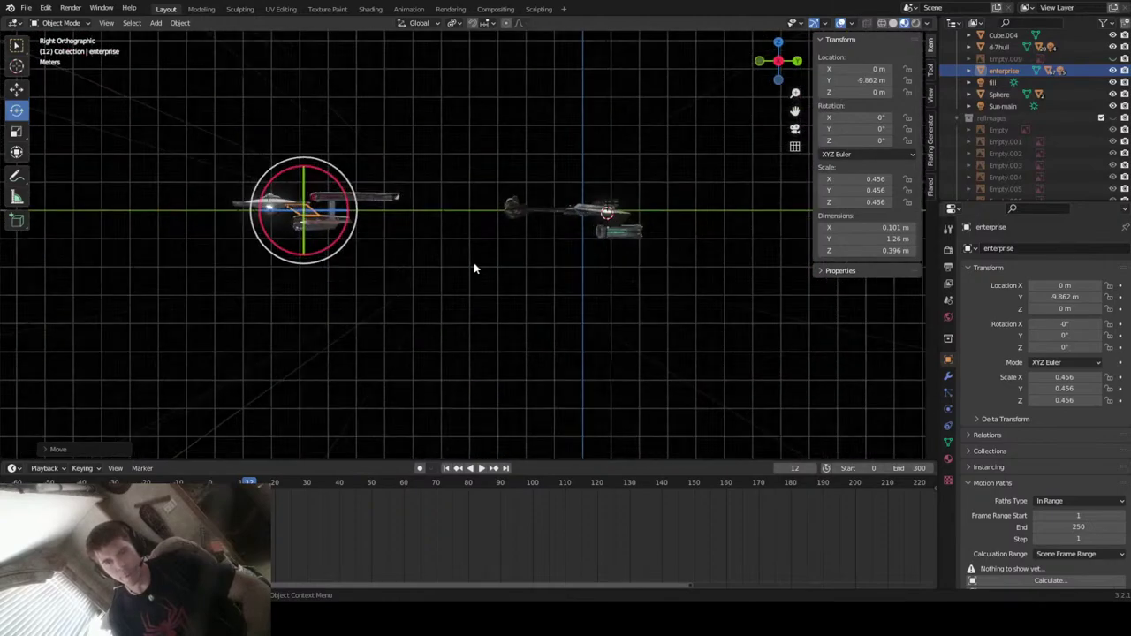
pyautogui.moveTo(472, 271); pyautogui.dragTo(582, 319, button='middle')
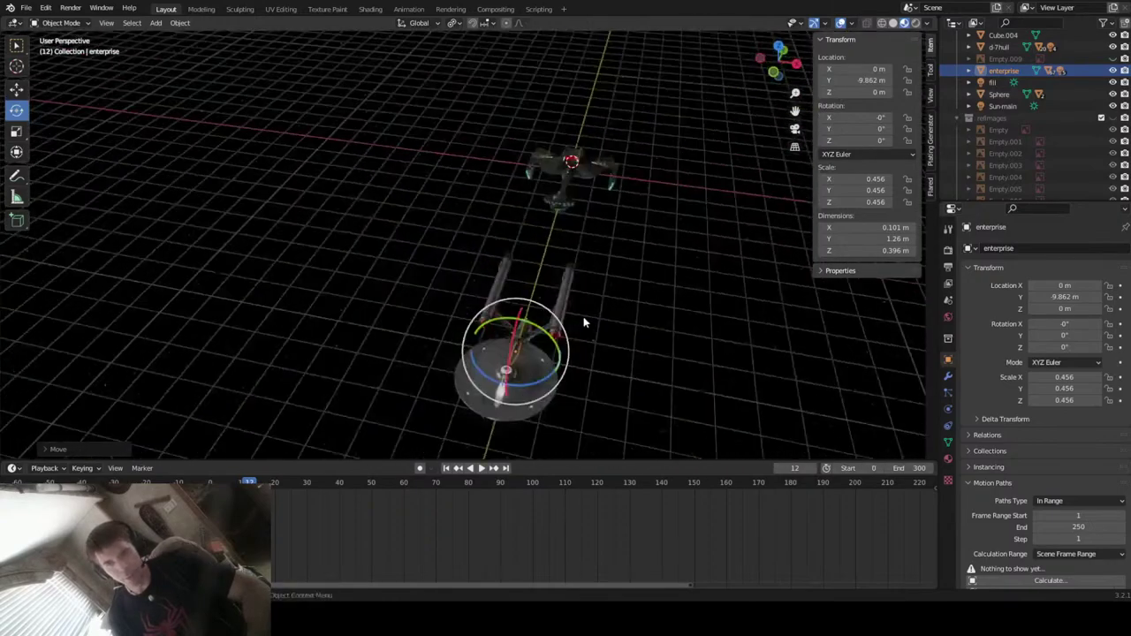
pyautogui.moveTo(538, 381); pyautogui.dragTo(549, 376)
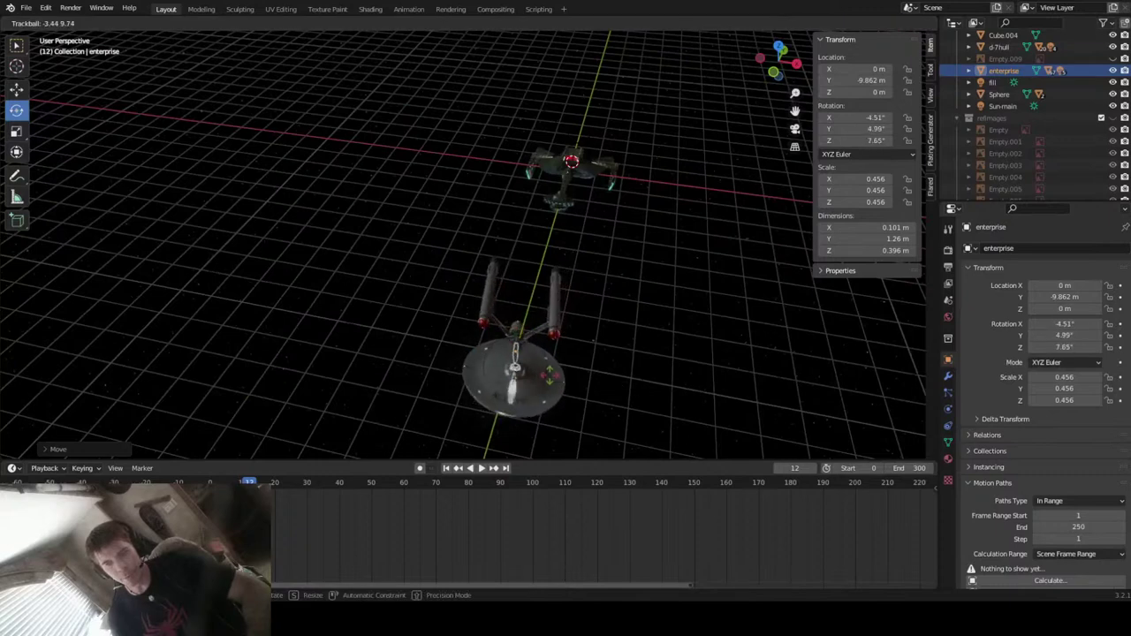
pyautogui.rightClick(549, 375)
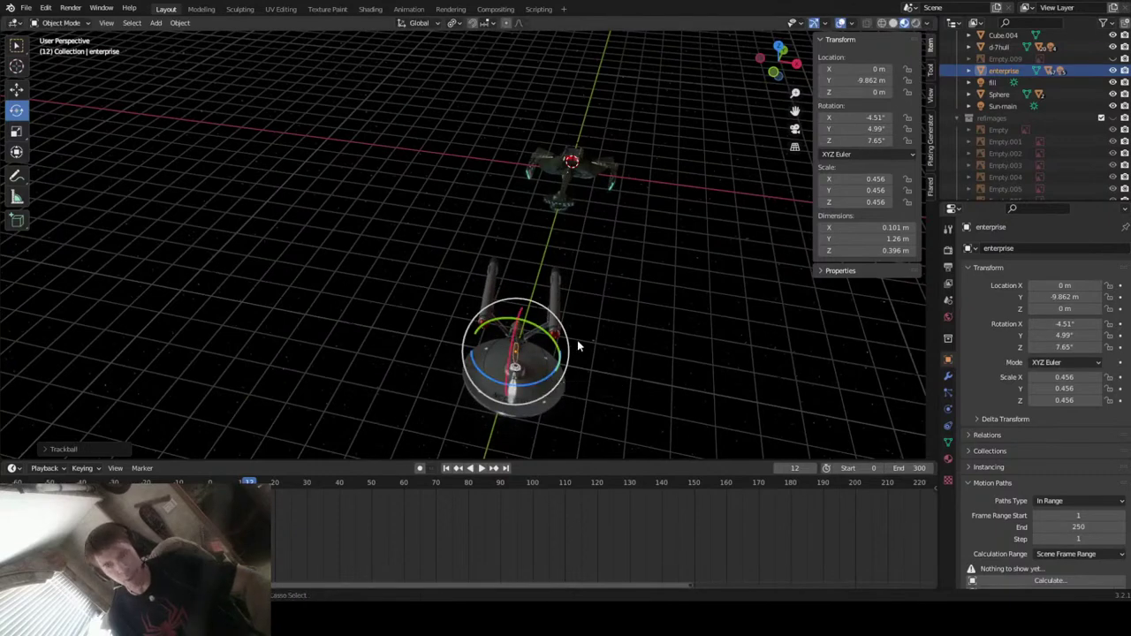
pyautogui.moveTo(547, 365); pyautogui.dragTo(563, 370)
# - Try to move the d-7 hull along the global Y axis to about 3.65 m, and undo the move
pyautogui.moveTo(669, 253); pyautogui.dragTo(620, 258, button='middle')
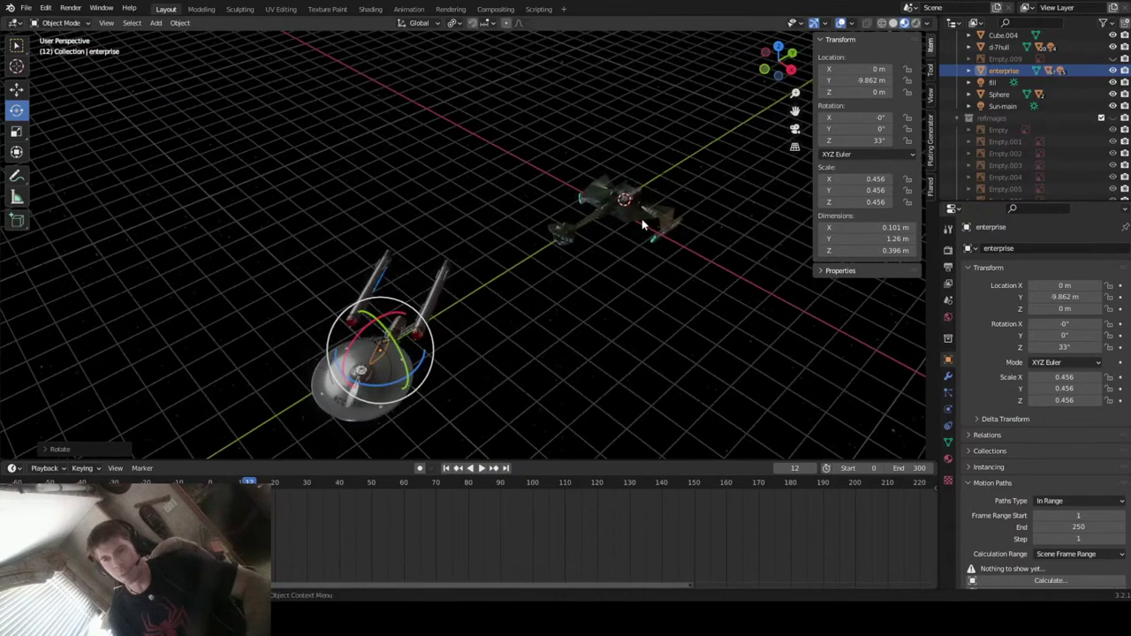
pyautogui.click(641, 221)
pyautogui.press('g')
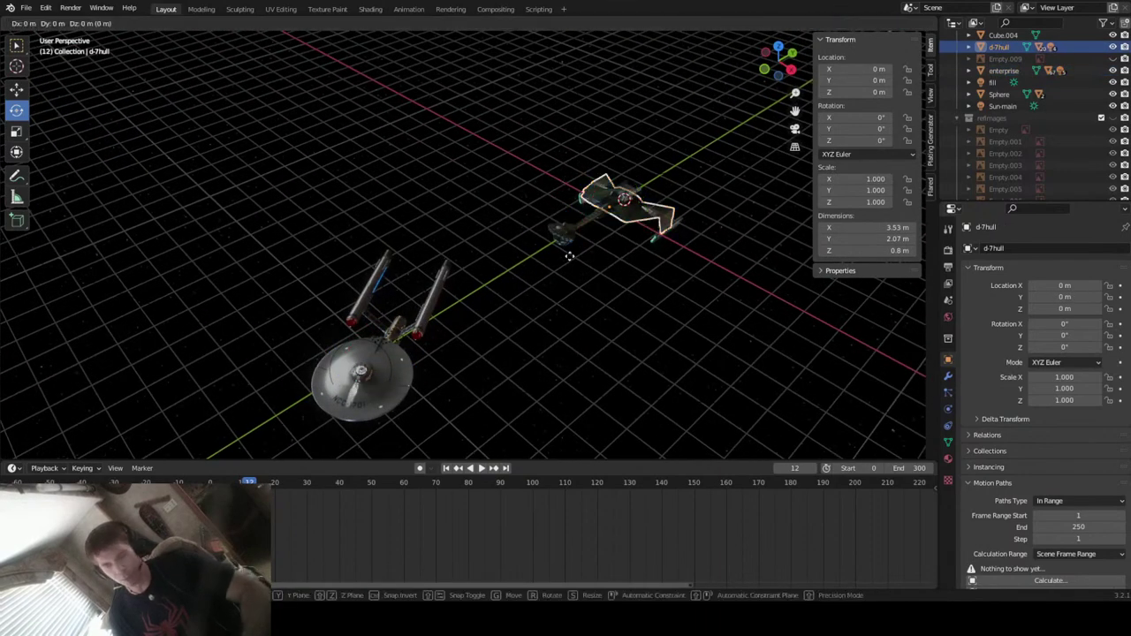
pyautogui.press('y')
pyautogui.click(628, 214)
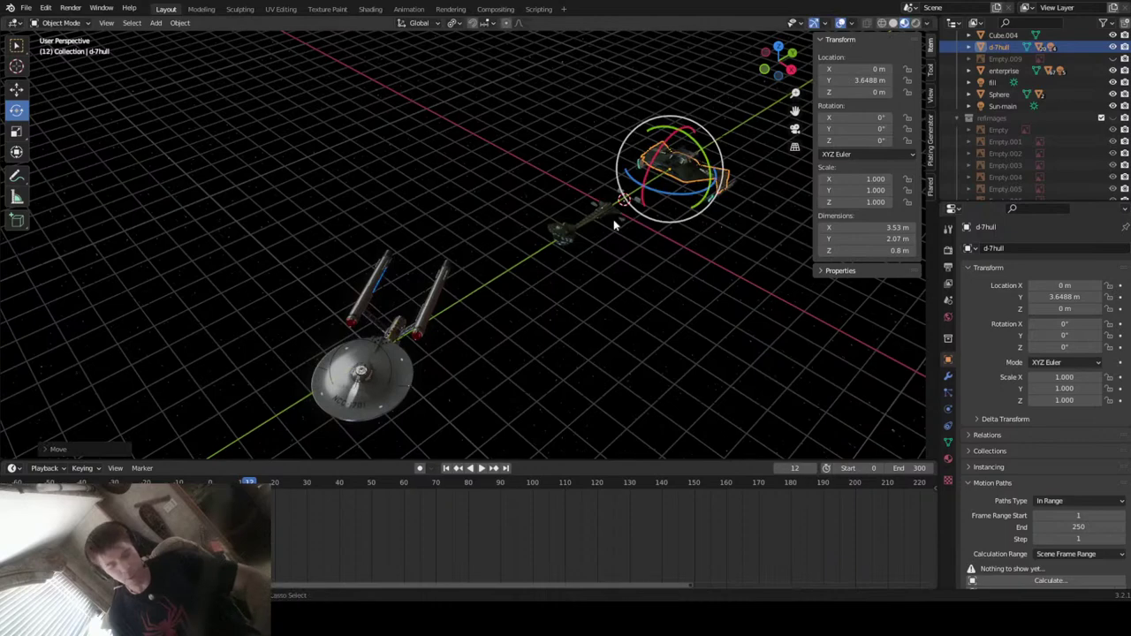
pyautogui.hotkey('ctrl', 'z')
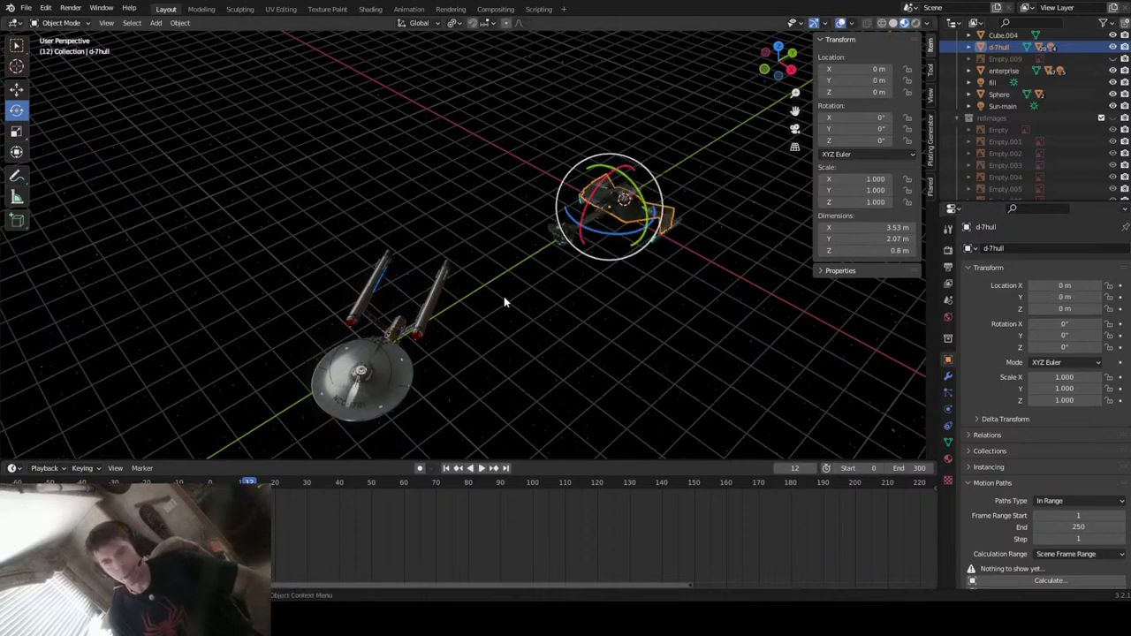
# - Parent both d-7 nacelles to the d-7hull object using the Object parent type
pyautogui.moveTo(670, 269)
pyautogui.mouseDown(button='middle')
pyautogui.moveTo(651, 273)
pyautogui.moveTo(677, 272)
pyautogui.mouseUp(button='middle')
pyautogui.moveTo(554, 288); pyautogui.dragTo(583, 281, button='middle')
pyautogui.moveTo(715, 277); pyautogui.dragTo(605, 269, button='middle')
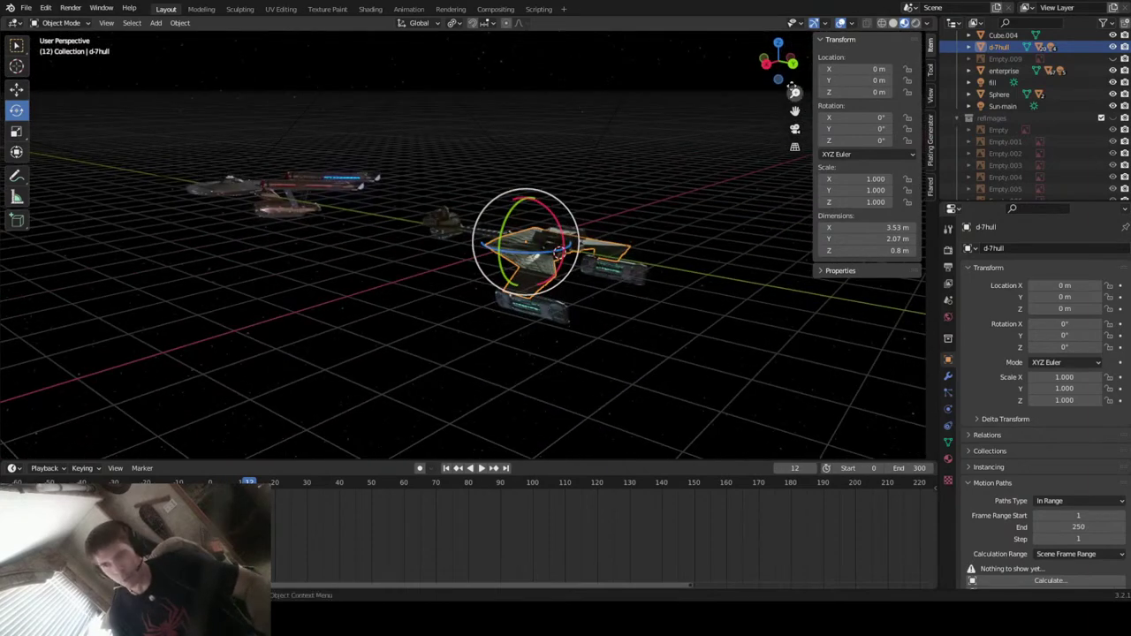
pyautogui.moveTo(794, 93)
pyautogui.mouseDown()
pyautogui.moveTo(795, 133)
pyautogui.moveTo(795, 114)
pyautogui.mouseUp()
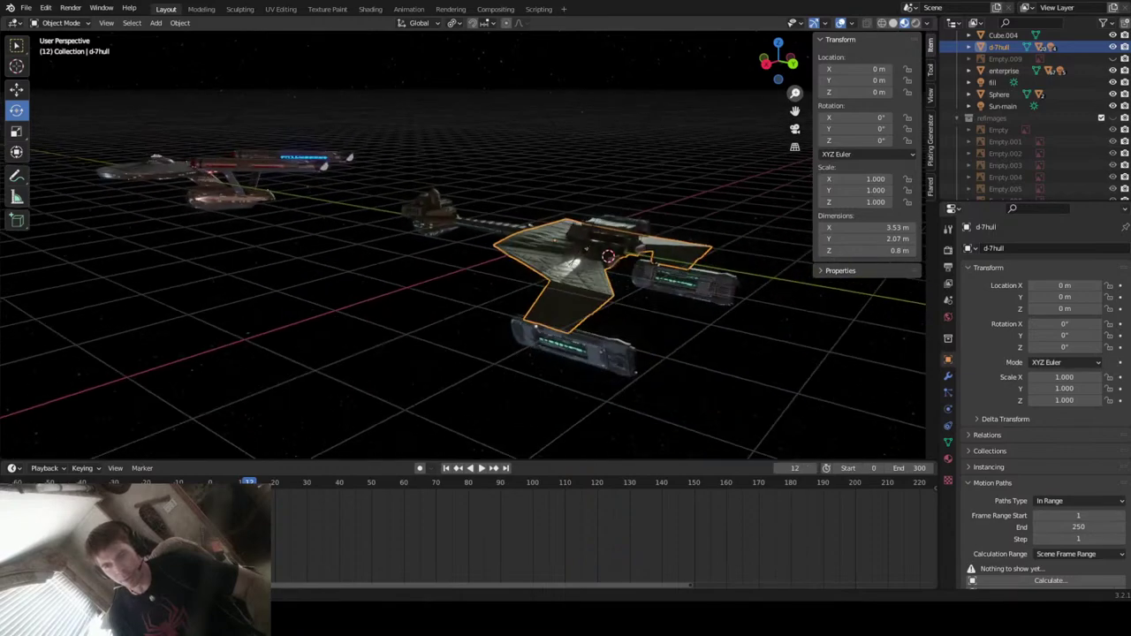
pyautogui.moveTo(550, 386); pyautogui.dragTo(451, 344, button='middle')
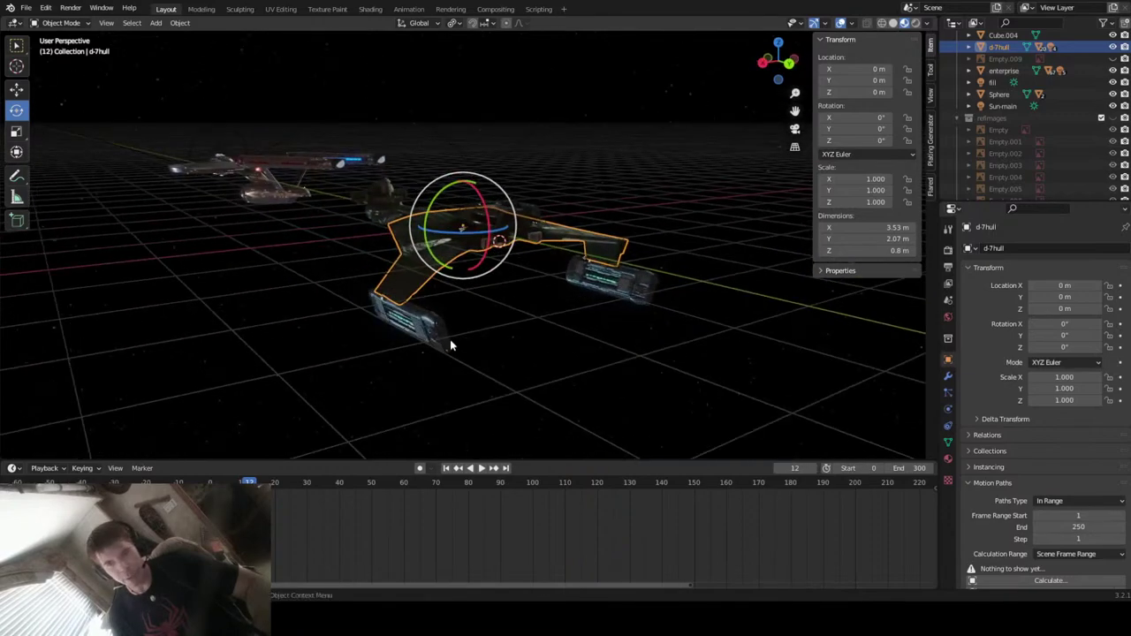
pyautogui.click(424, 332)
pyautogui.moveTo(546, 368); pyautogui.dragTo(675, 371, button='middle')
pyautogui.keyDown('shift'); pyautogui.click(612, 344); pyautogui.keyUp('shift')
pyautogui.moveTo(587, 378); pyautogui.dragTo(555, 297, button='middle')
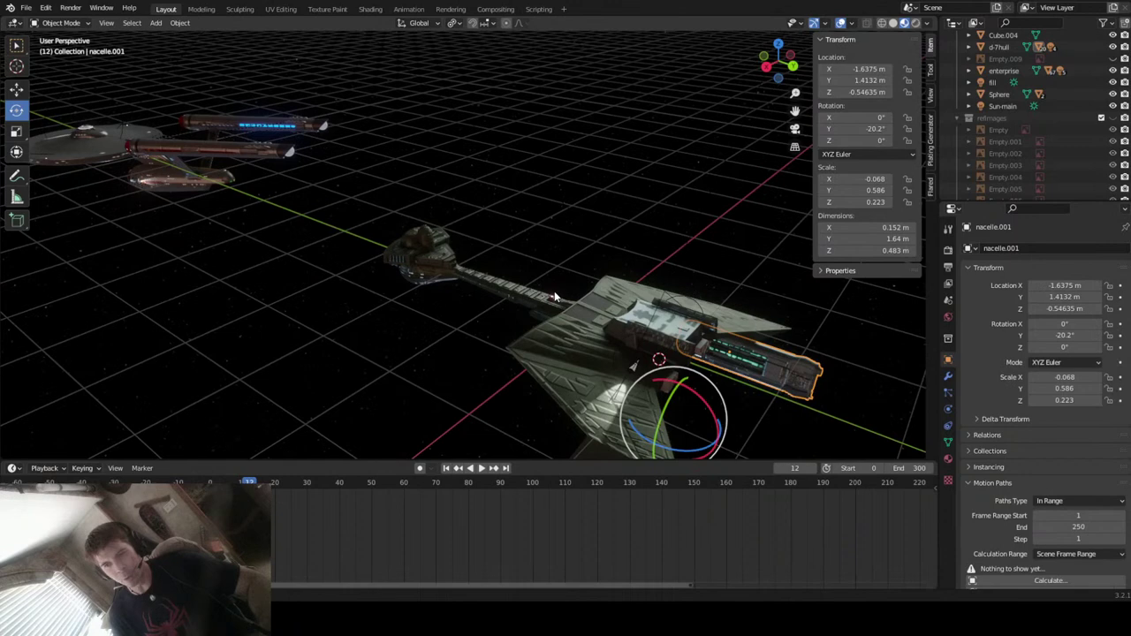
pyautogui.click(577, 350)
pyautogui.rightClick(578, 352)
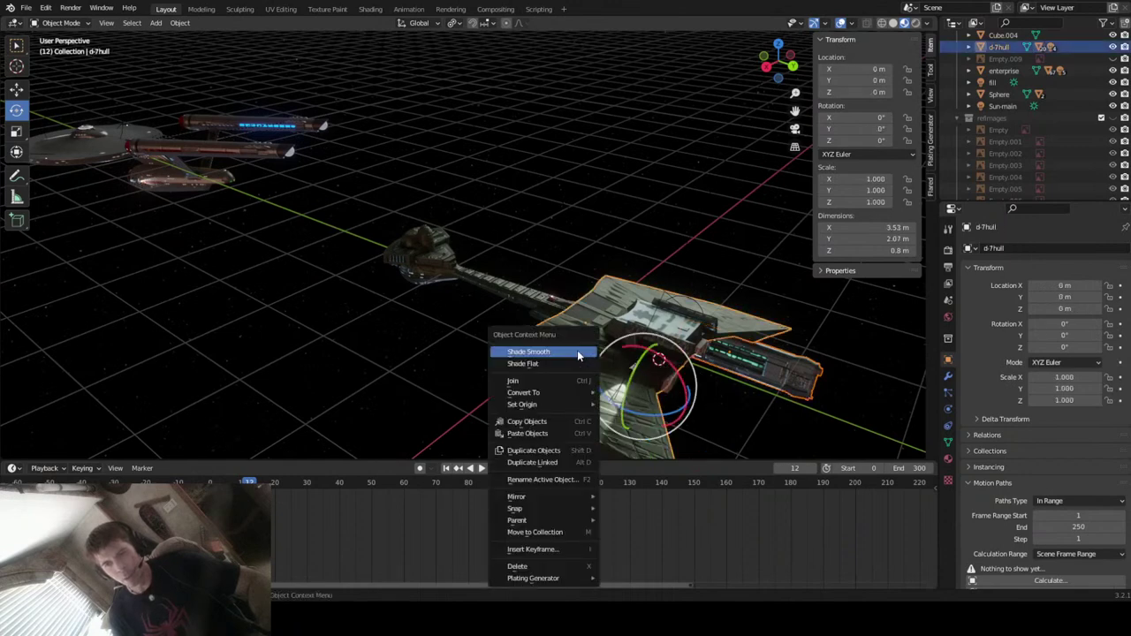
pyautogui.moveTo(548, 521)
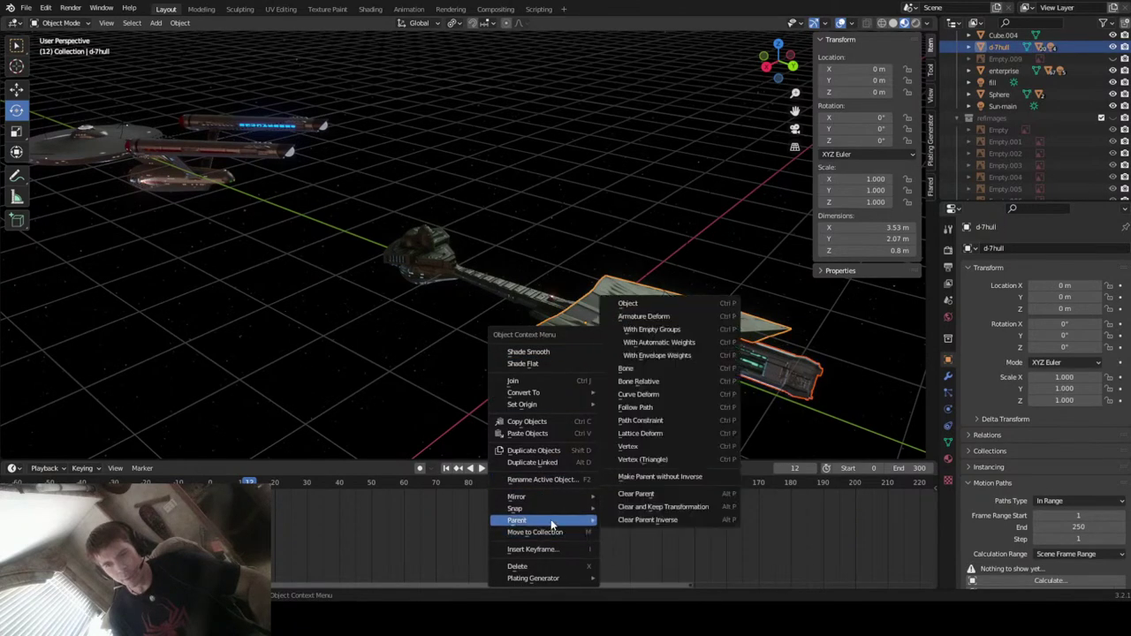
pyautogui.click(650, 304)
# - Parent the d-7's boom to the d-7hull object
pyautogui.moveTo(461, 346); pyautogui.dragTo(483, 344, button='middle')
pyautogui.click(601, 319)
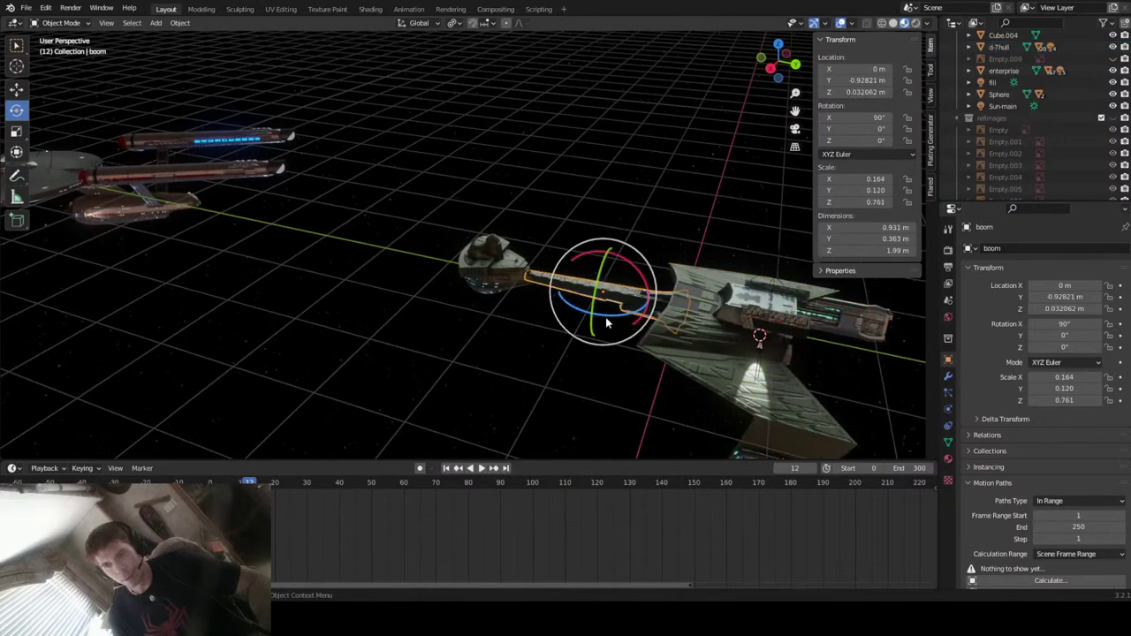
pyautogui.keyDown('shift'); pyautogui.click(703, 356); pyautogui.keyUp('shift')
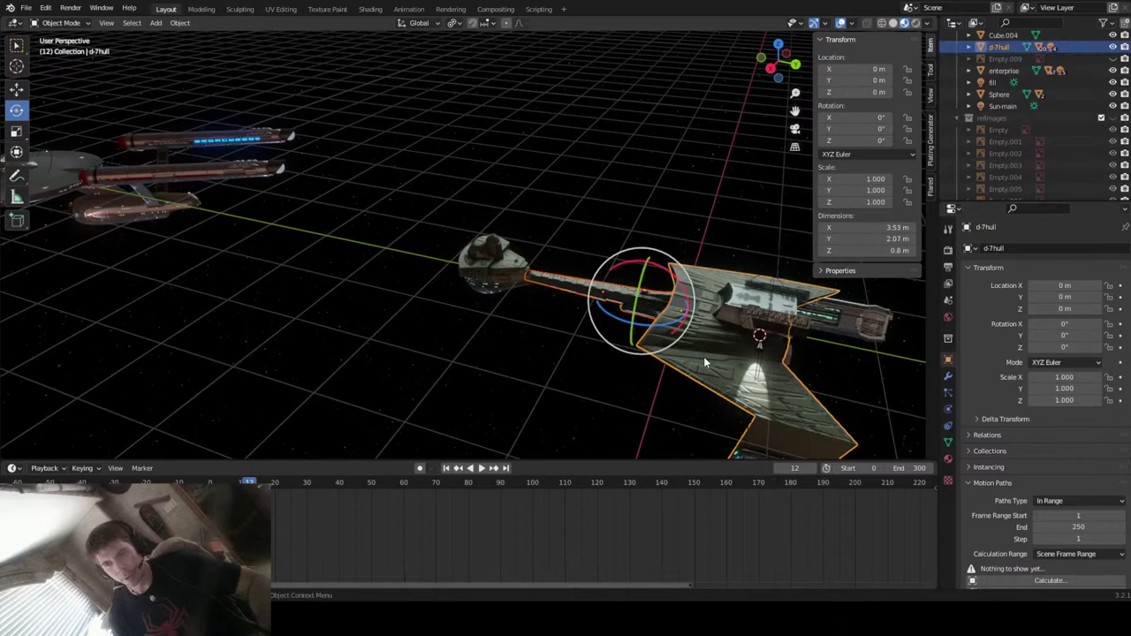
pyautogui.rightClick(703, 356)
pyautogui.moveTo(704, 356)
pyautogui.click(753, 357)
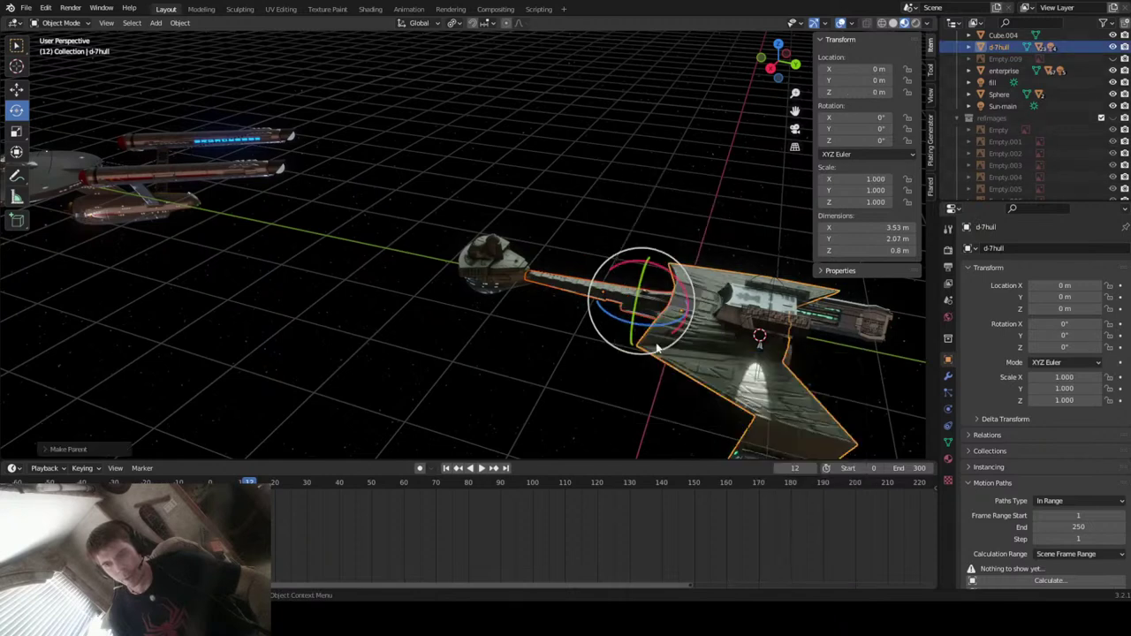
# - Frame the d-7's forward pod and show the viewport in rendered shading
pyautogui.click(509, 287)
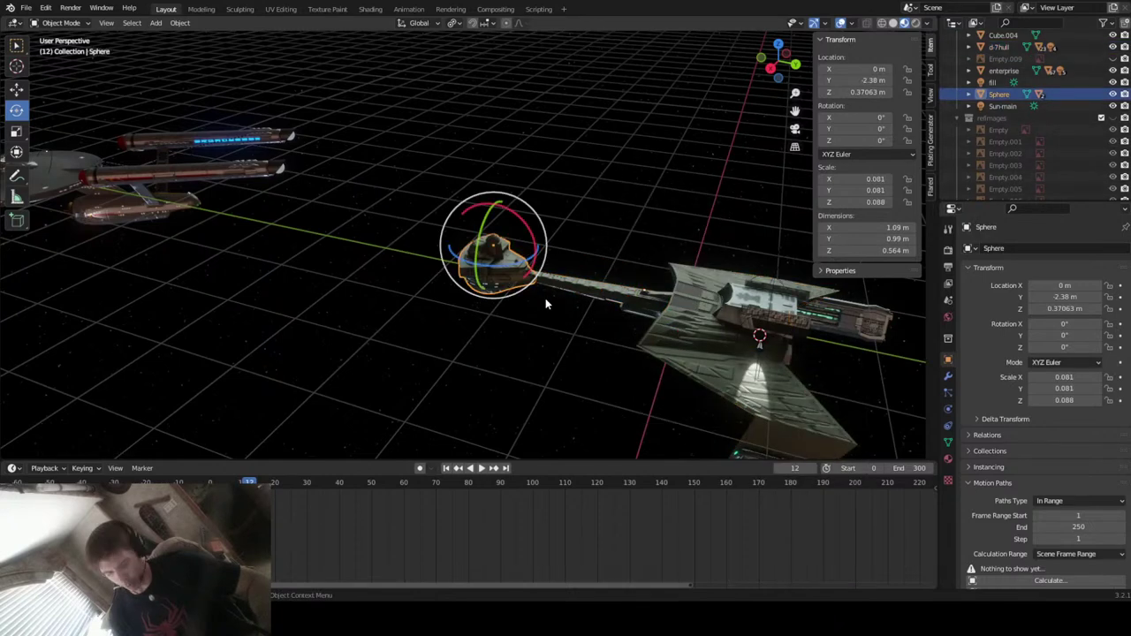
pyautogui.press('KP_Decimal')
pyautogui.moveTo(574, 306); pyautogui.dragTo(715, 318, button='middle')
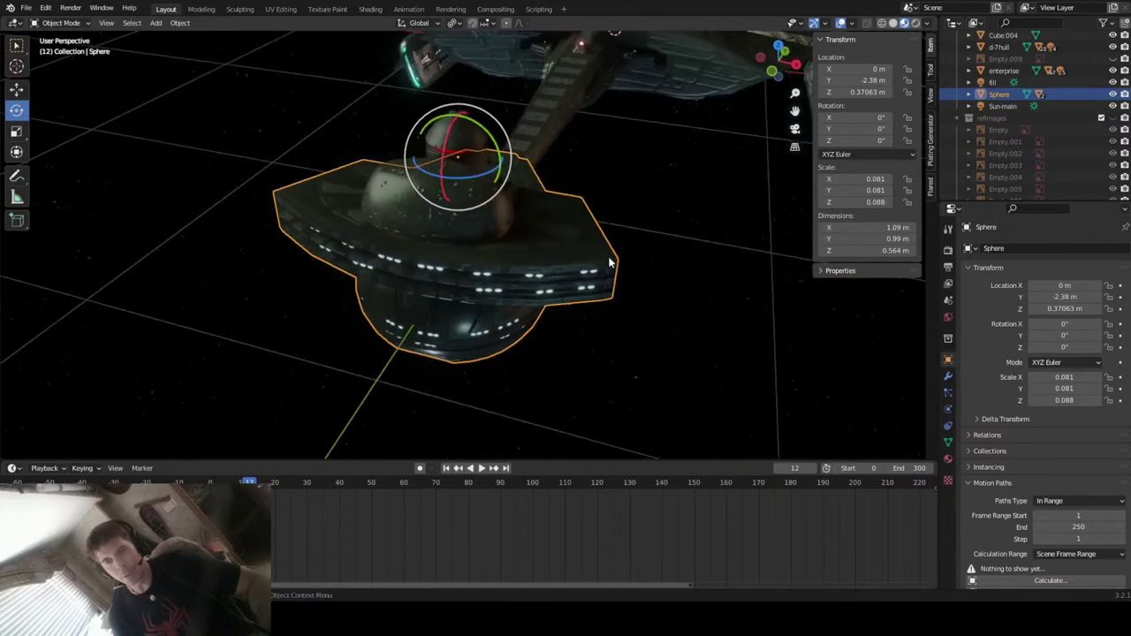
pyautogui.click(903, 23)
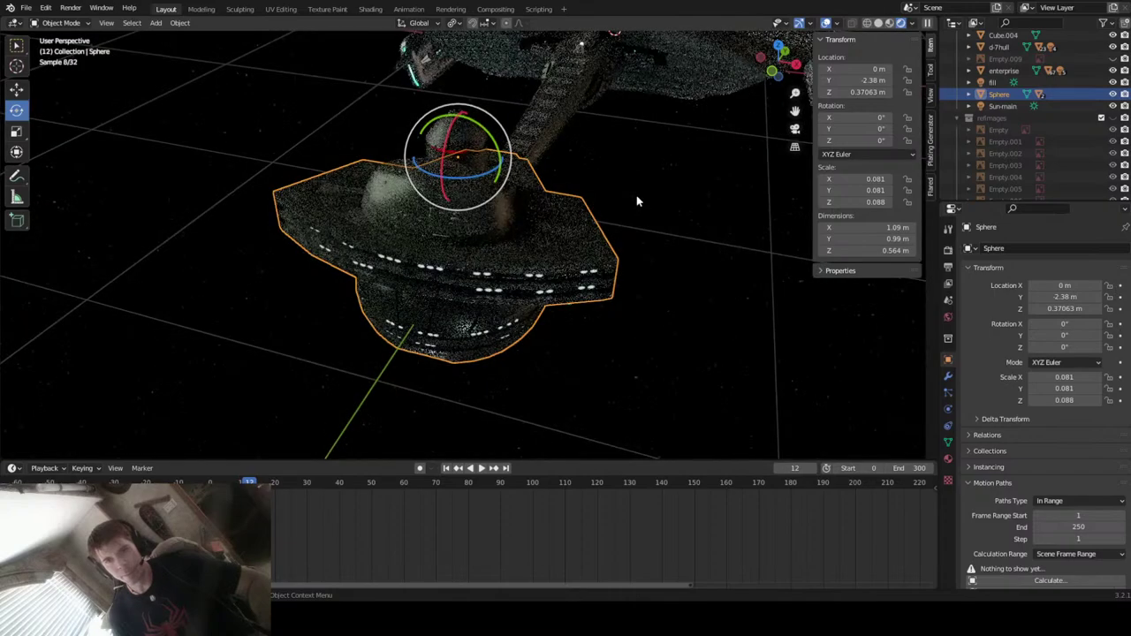
pyautogui.moveTo(620, 316); pyautogui.dragTo(636, 272, button='middle')
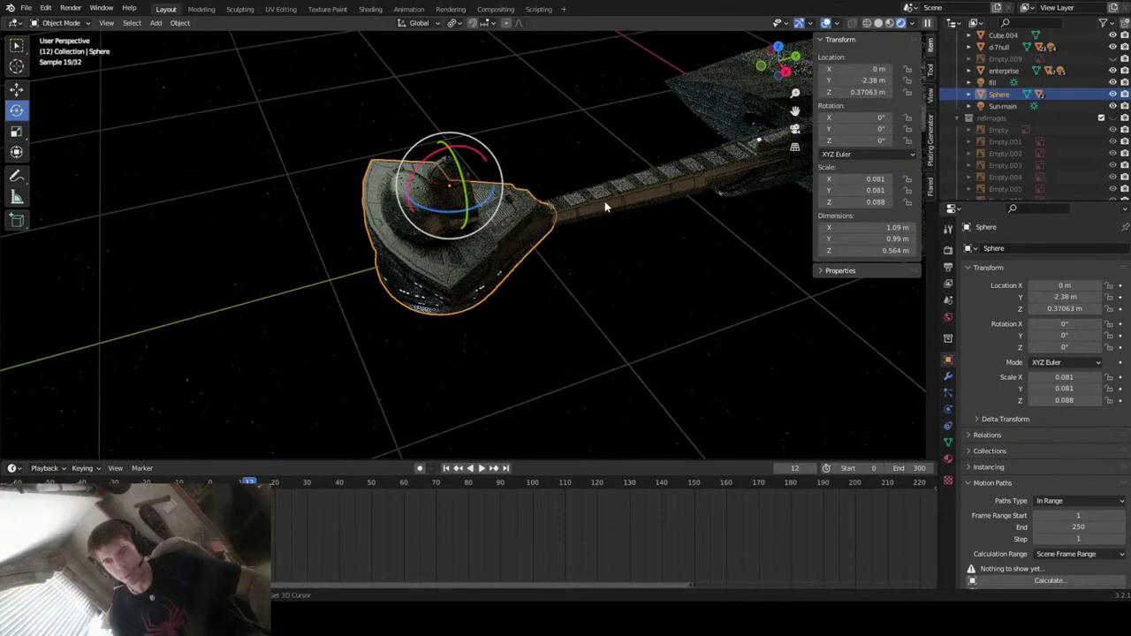
# - Rename the Sphere object, the d-7's forward pod, to forwardpod
pyautogui.click(970, 94)
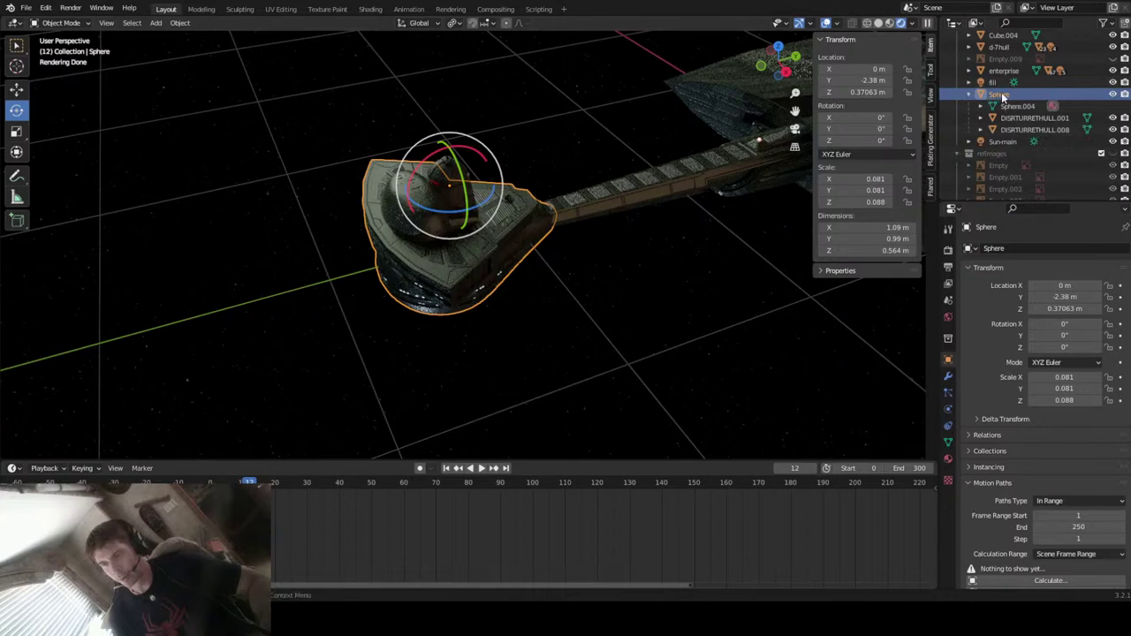
pyautogui.scroll(1, 1002, 92)
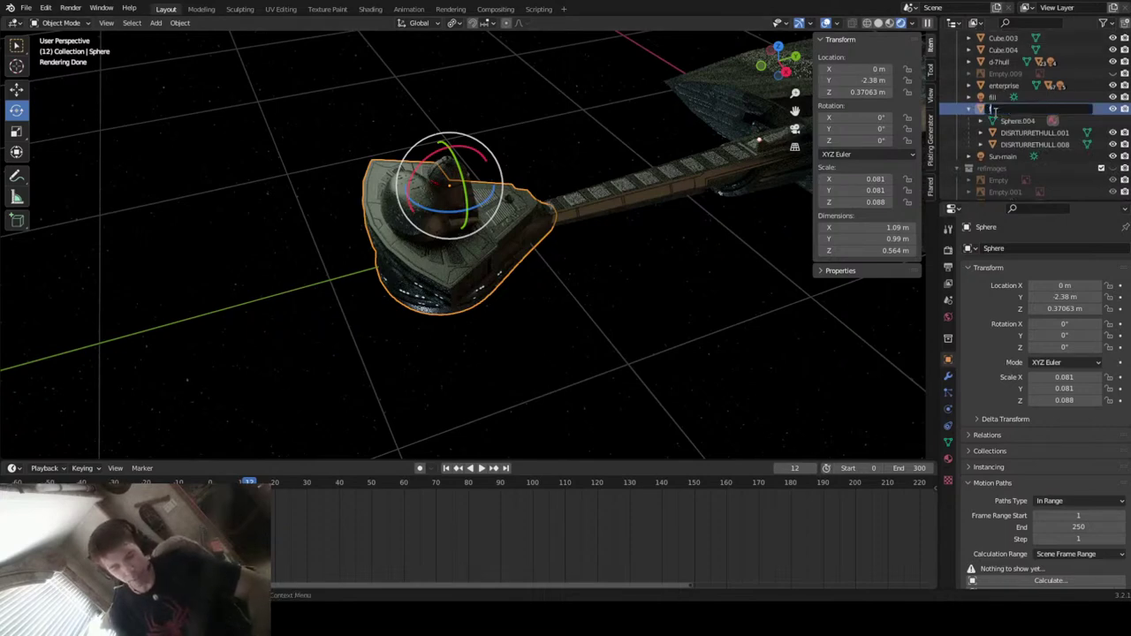
pyautogui.write('od')
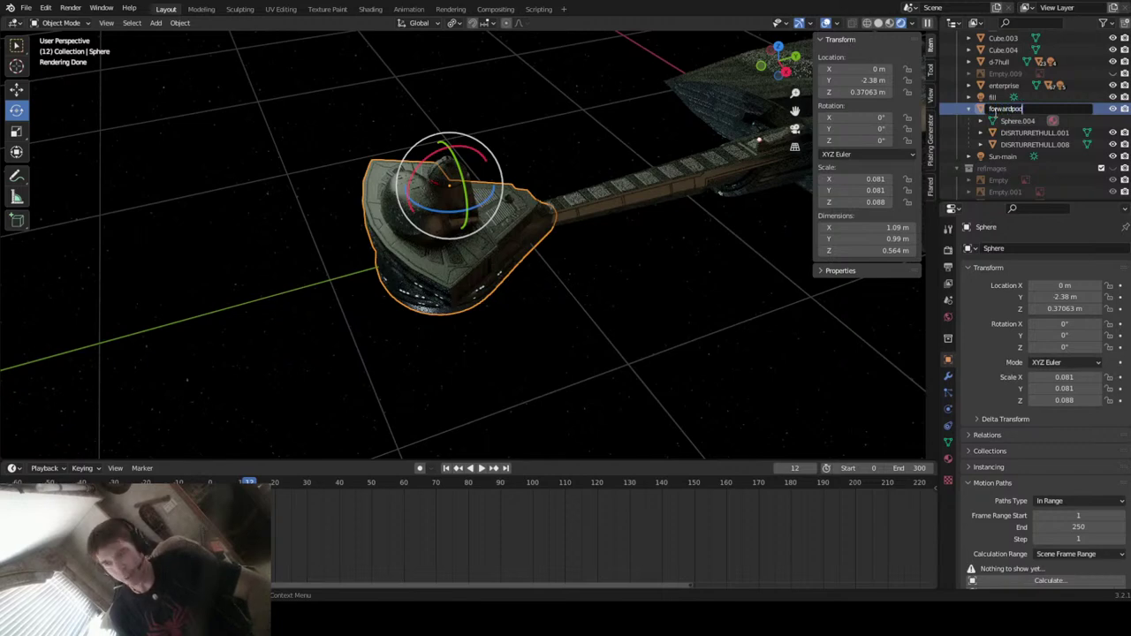
pyautogui.press('Return')
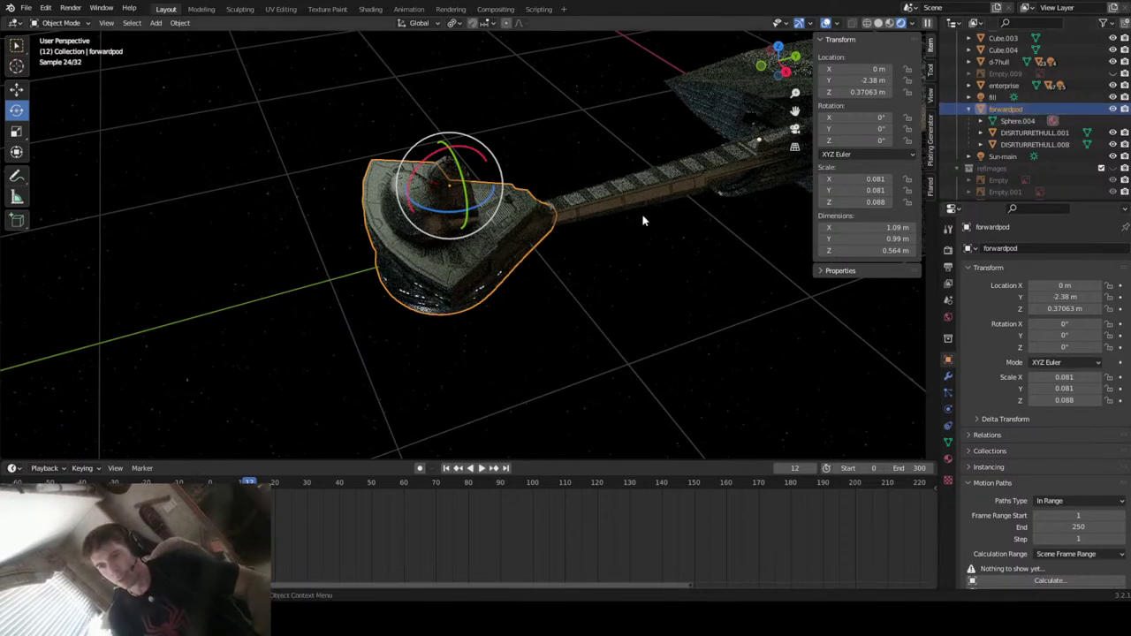
# - Parent the forwardpod object to the d-7's boom using the Object parent type
pyautogui.keyDown('shift'); pyautogui.click(643, 195); pyautogui.keyUp('shift')
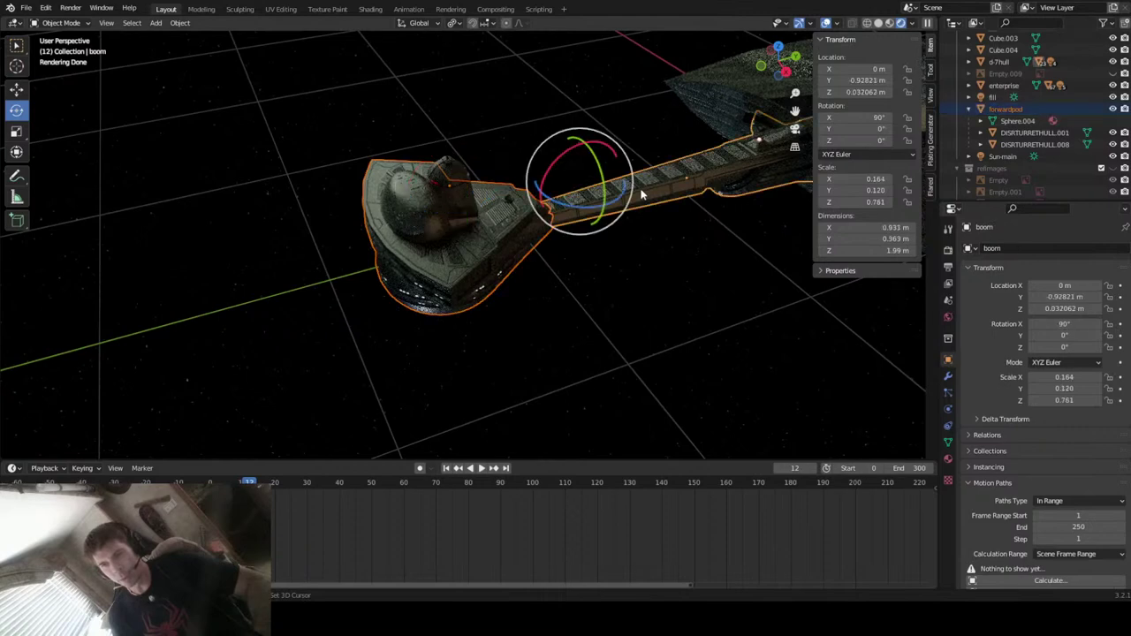
pyautogui.rightClick(618, 192)
pyautogui.moveTo(619, 206)
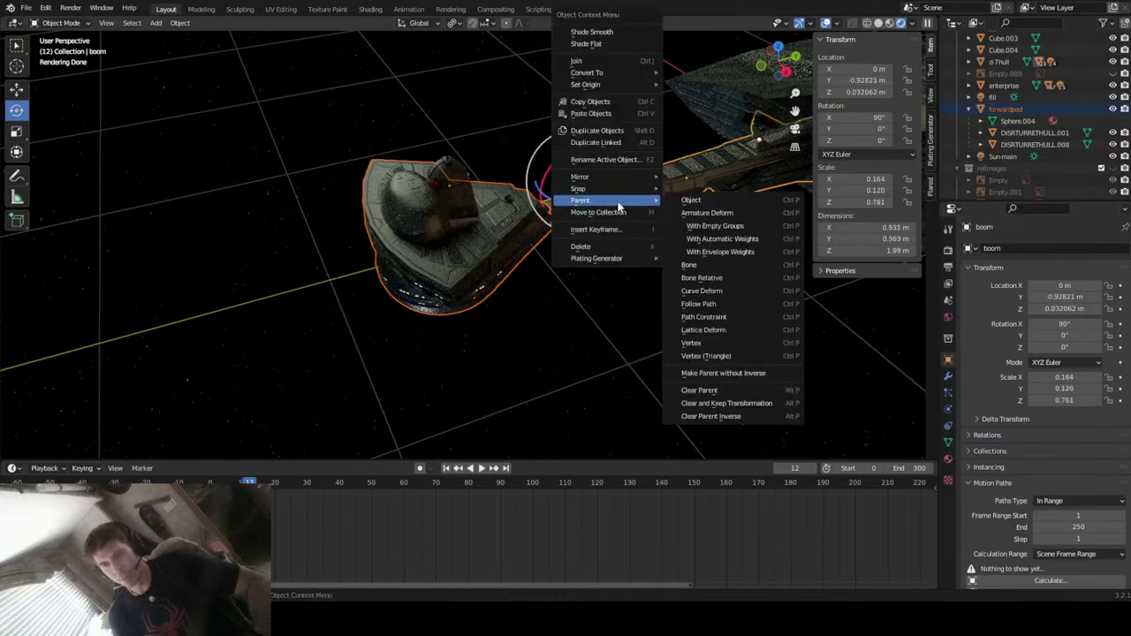
pyautogui.click(691, 200)
# - Parent the Cube object, the dome on top of the d-7's forward pod, to forwardpod using the Object parent type
pyautogui.click(433, 208)
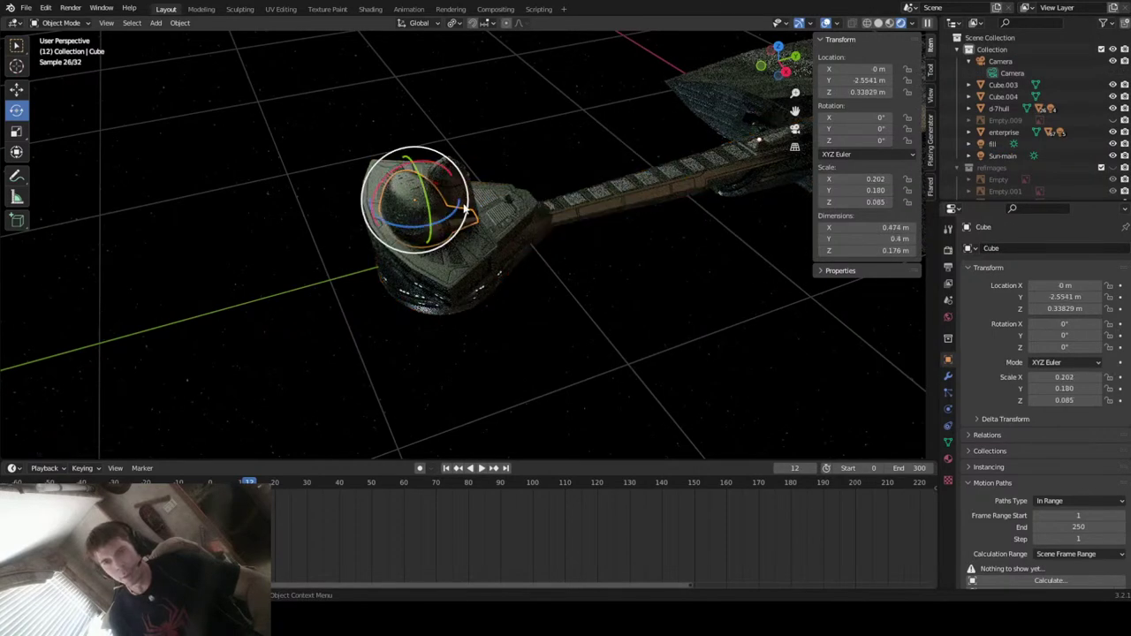
pyautogui.moveTo(567, 195); pyautogui.dragTo(616, 191, button='middle')
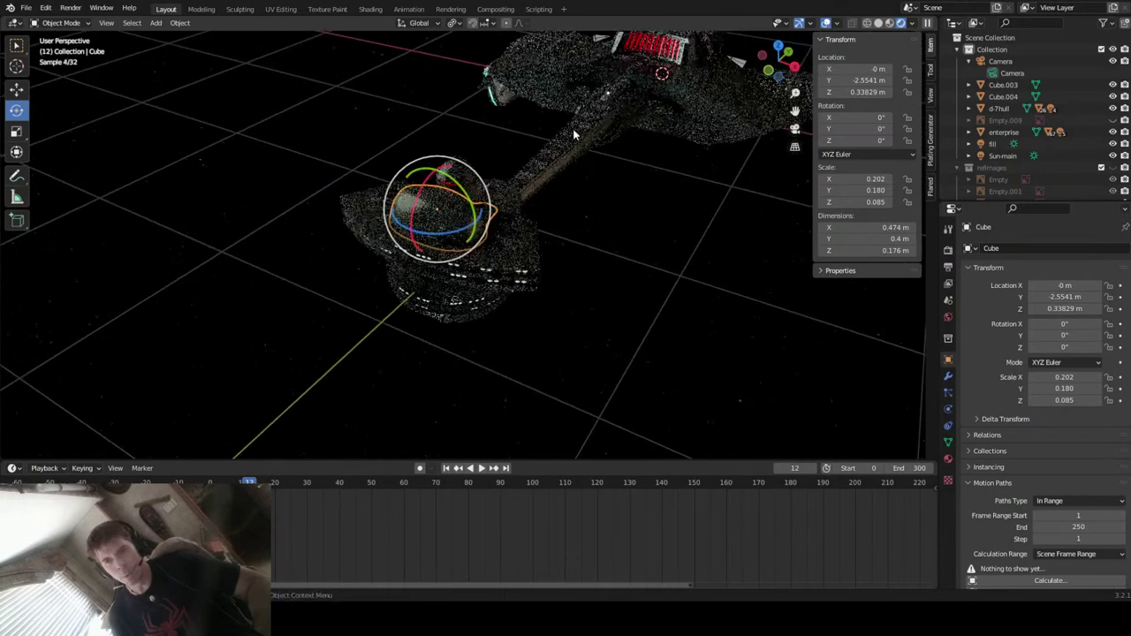
pyautogui.click(442, 182)
pyautogui.scroll(3, 450, 141)
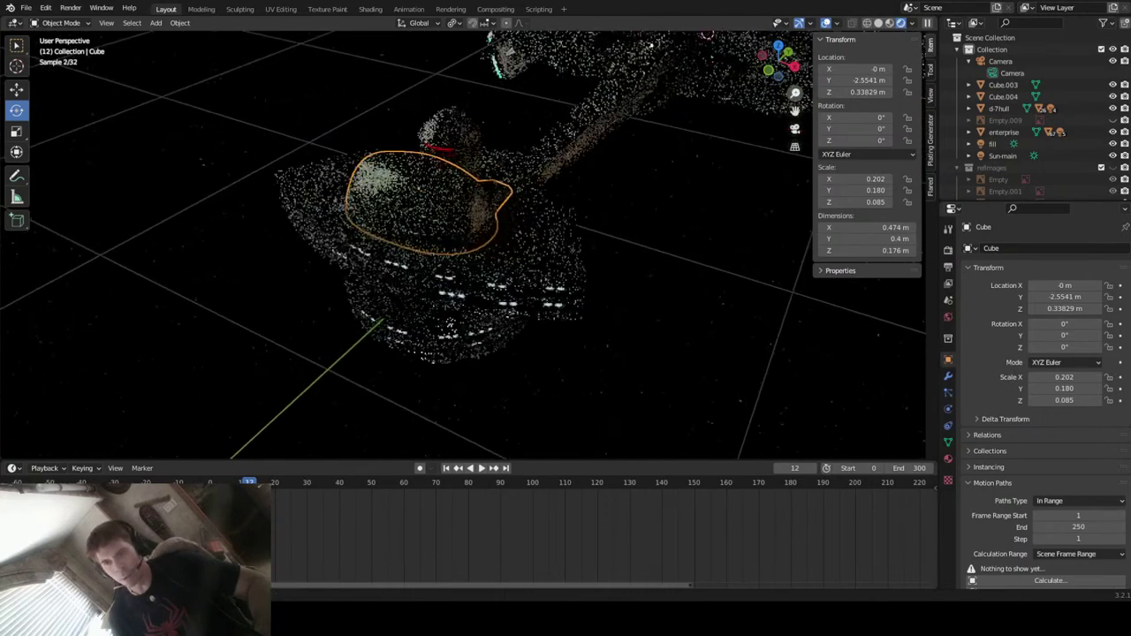
pyautogui.keyDown('shift'); pyautogui.click(551, 244); pyautogui.keyUp('shift')
pyautogui.rightClick(551, 245)
pyautogui.moveTo(551, 245)
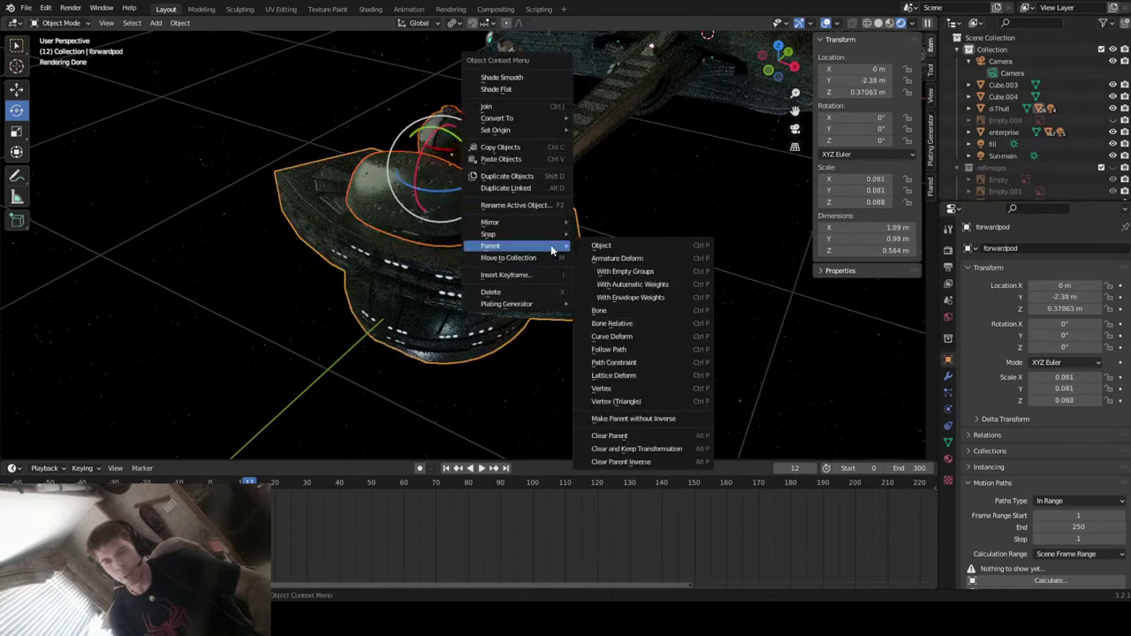
pyautogui.click(601, 246)
# - Switch the viewport from rendered to material preview shading
pyautogui.moveTo(627, 216); pyautogui.dragTo(671, 186, button='middle')
pyautogui.click(928, 24)
pyautogui.click(889, 23)
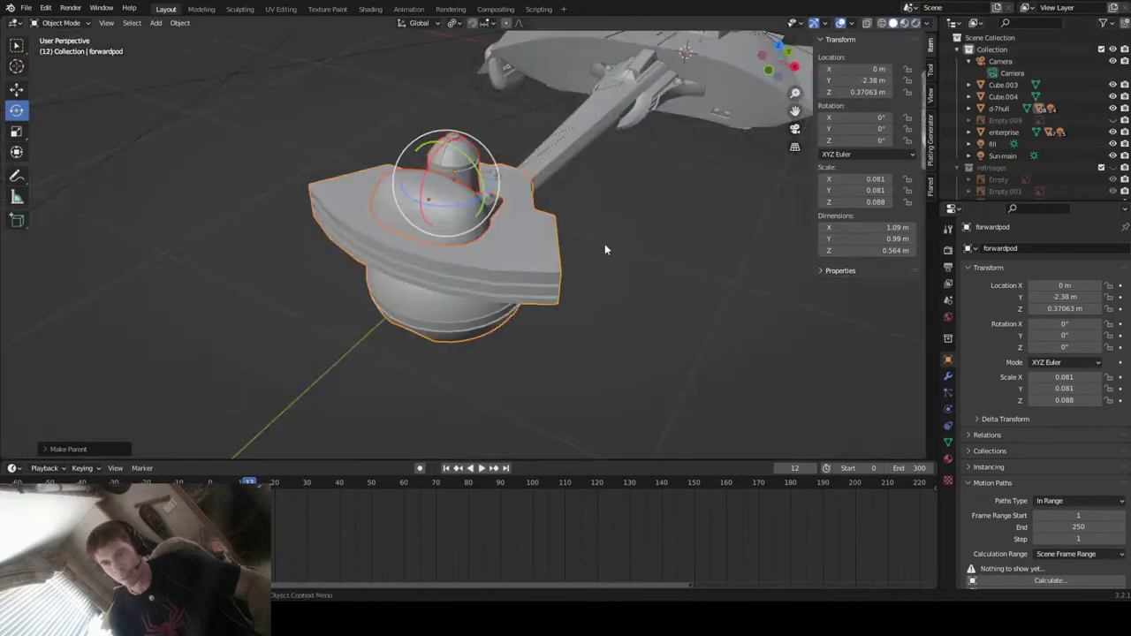
pyautogui.click(904, 24)
# - Parent Cube.001, the fin-shaped turret mount under the d-7's wing, to d-7hull using the Object parent type
pyautogui.moveTo(658, 257)
pyautogui.mouseDown(button='middle')
pyautogui.moveTo(670, 184)
pyautogui.moveTo(666, 250)
pyautogui.mouseUp(button='middle')
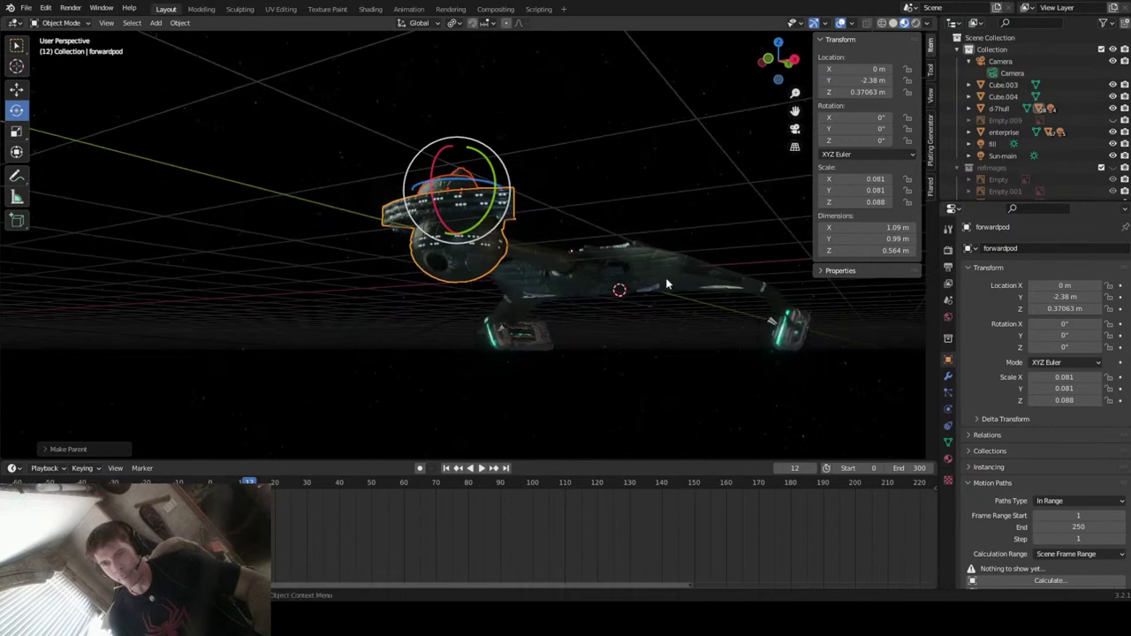
pyautogui.click(652, 298)
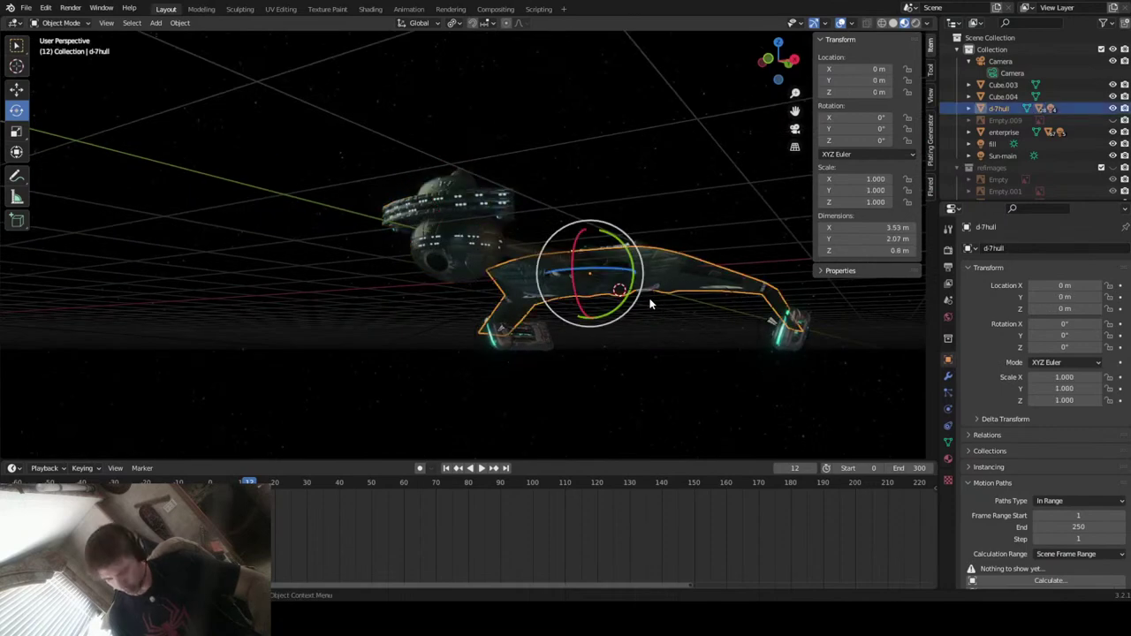
pyautogui.press('KP_Decimal')
pyautogui.scroll(5, 508, 238)
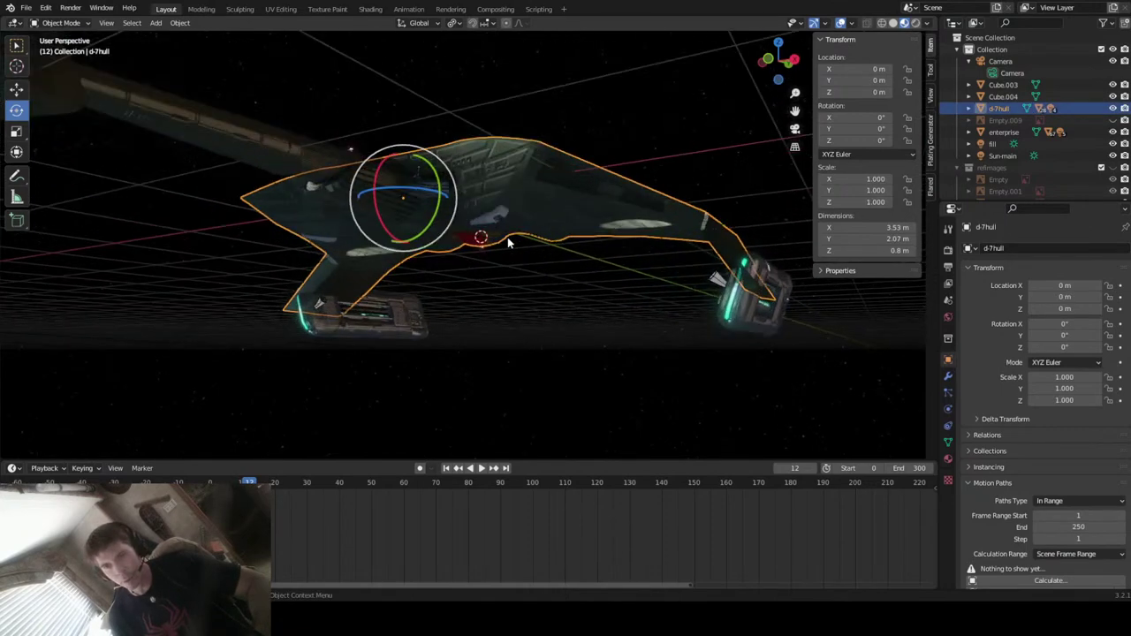
pyautogui.scroll(2, 507, 236)
pyautogui.click(578, 133)
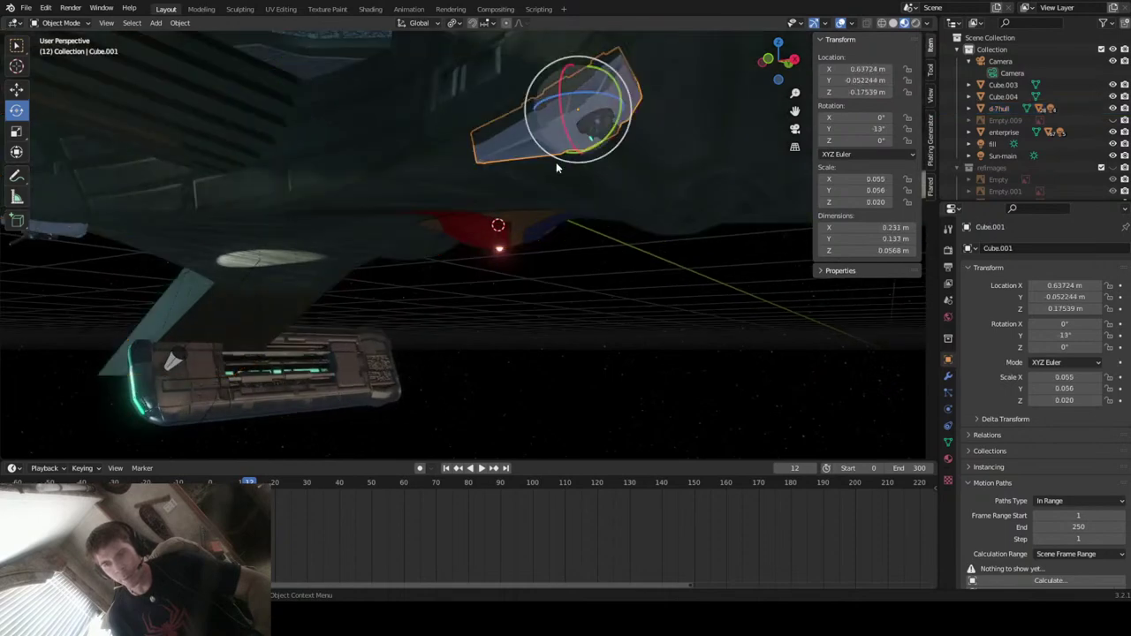
pyautogui.moveTo(616, 222)
pyautogui.mouseDown(button='middle')
pyautogui.moveTo(599, 209)
pyautogui.moveTo(616, 229)
pyautogui.mouseUp(button='middle')
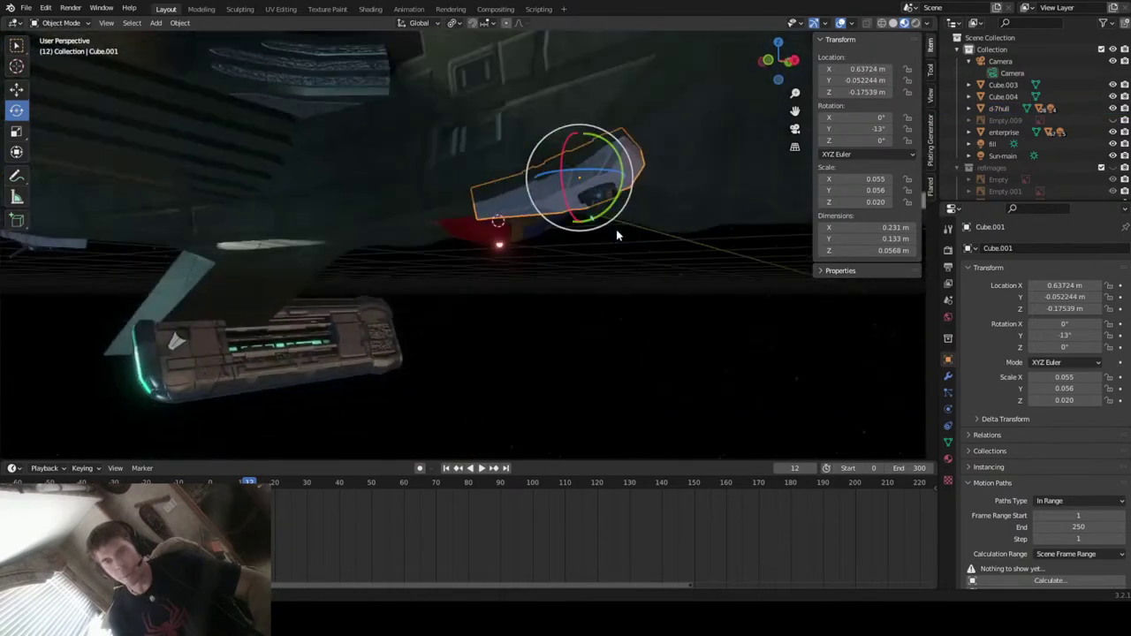
pyautogui.click(703, 147)
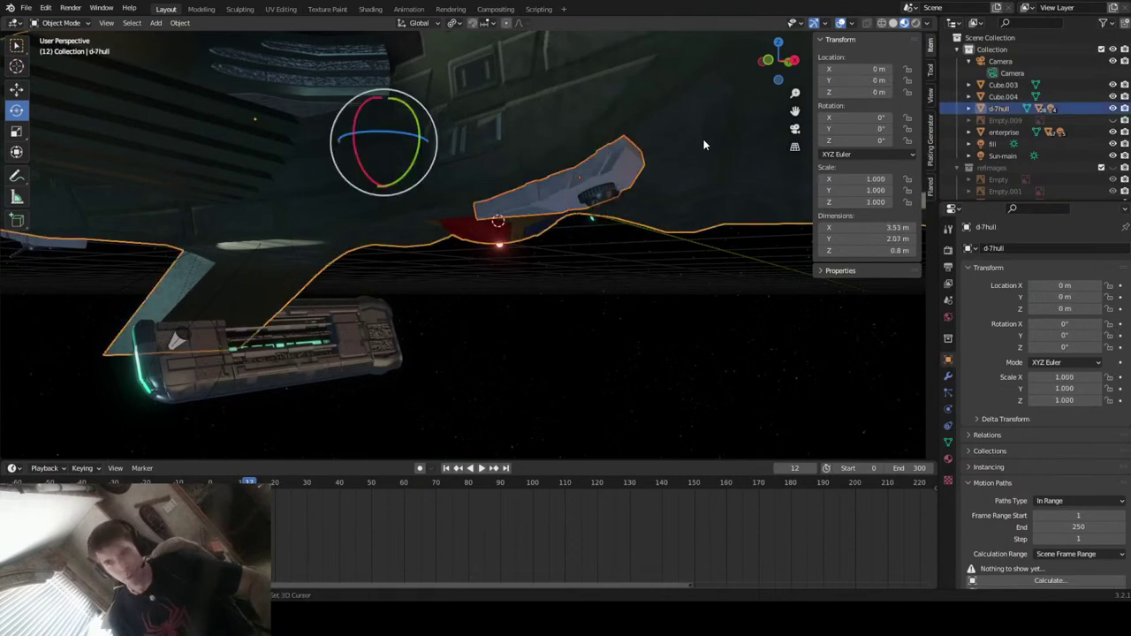
pyautogui.rightClick(676, 142)
pyautogui.moveTo(674, 183)
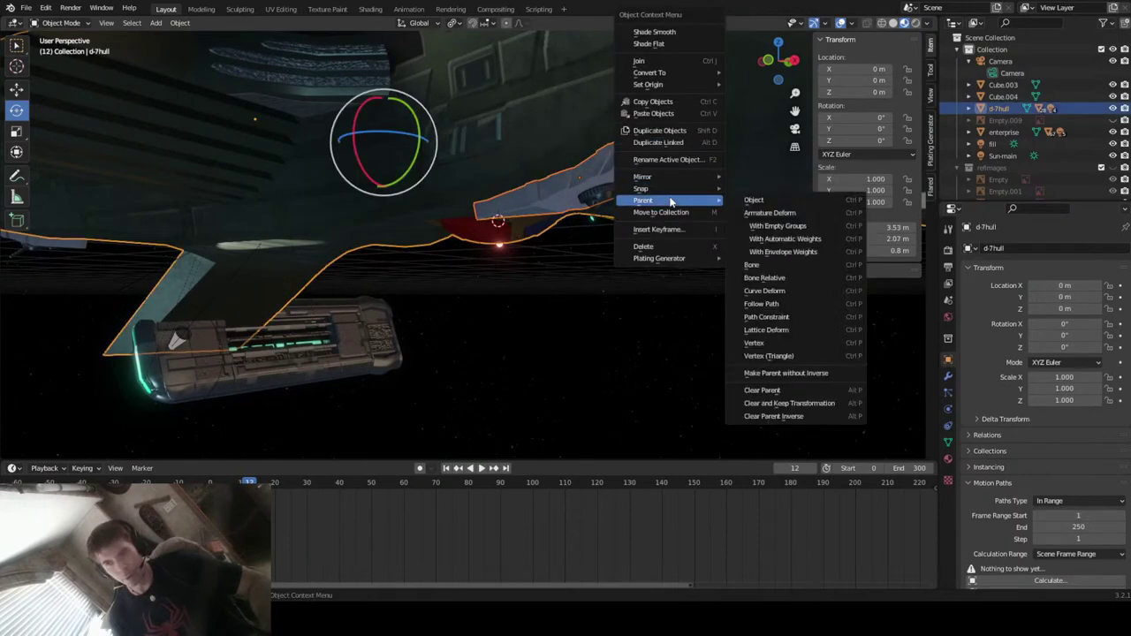
pyautogui.click(751, 201)
# - Parent the DISRTURRETHULL.005 disruptor turret under the wing to d-7hull using the Object parent type
pyautogui.click(598, 207)
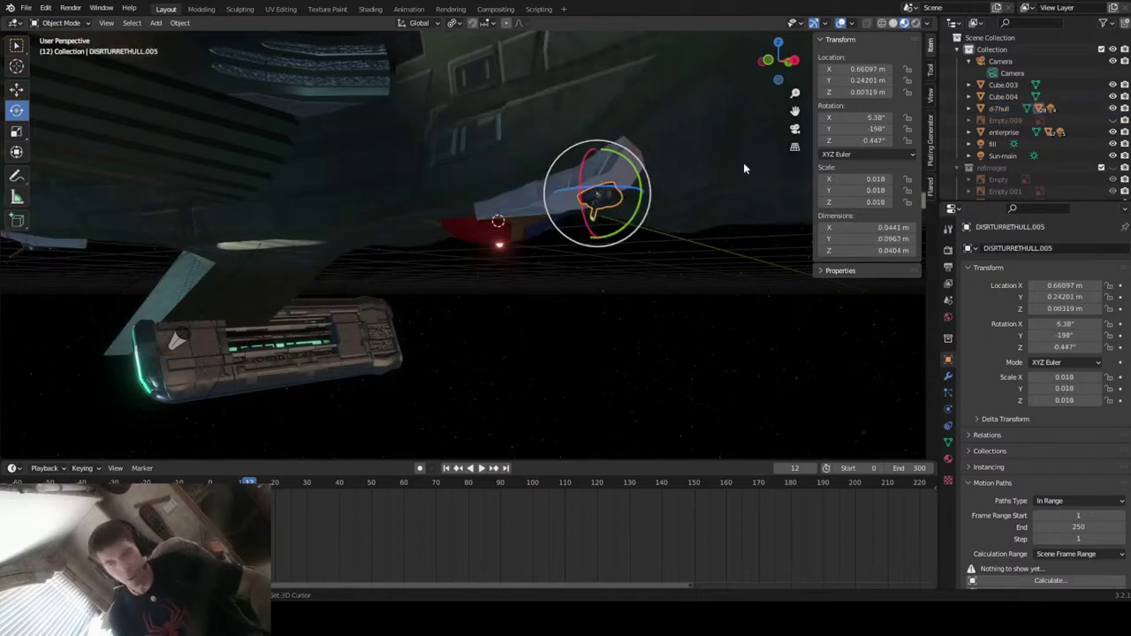
pyautogui.keyDown('shift'); pyautogui.click(705, 123); pyautogui.keyUp('shift')
pyautogui.rightClick(706, 123)
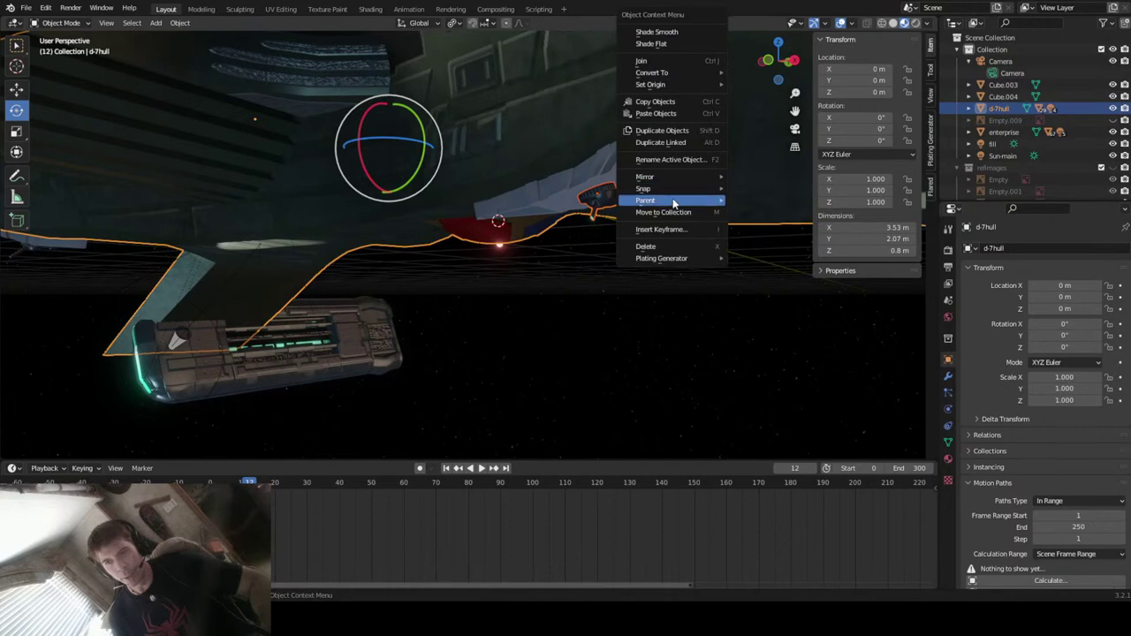
pyautogui.moveTo(672, 200)
pyautogui.click(773, 200)
# - Parent the matching turret mount under the d-7's opposite wing to d-7hull using the Object parent type
pyautogui.moveTo(679, 237); pyautogui.dragTo(471, 174, button='middle')
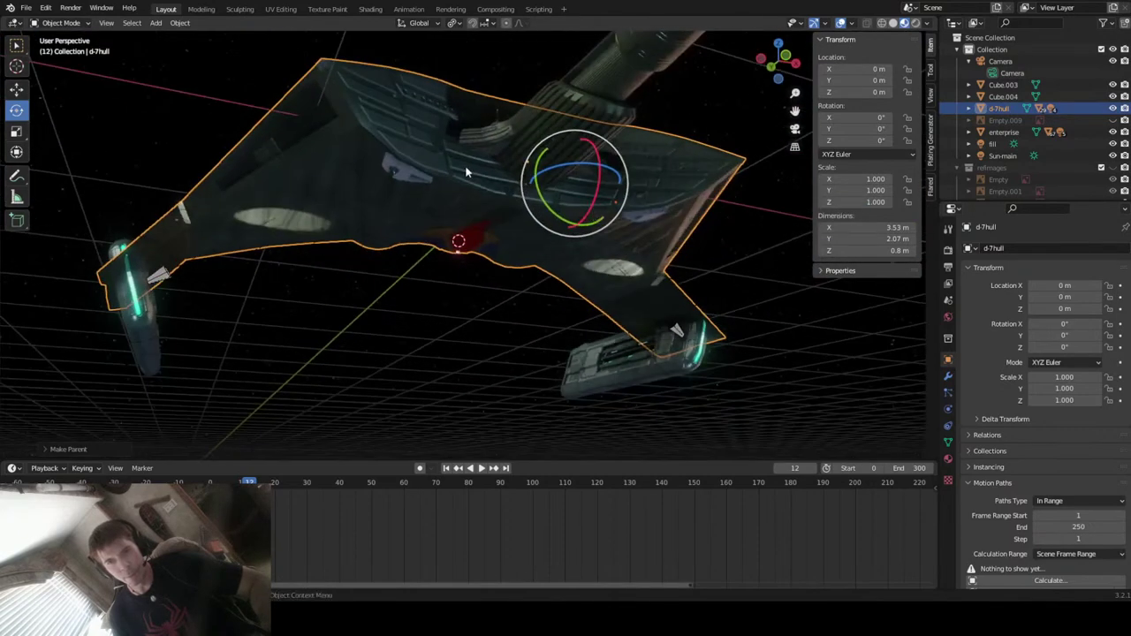
pyautogui.click(406, 172)
pyautogui.keyDown('shift'); pyautogui.click(488, 203); pyautogui.keyUp('shift')
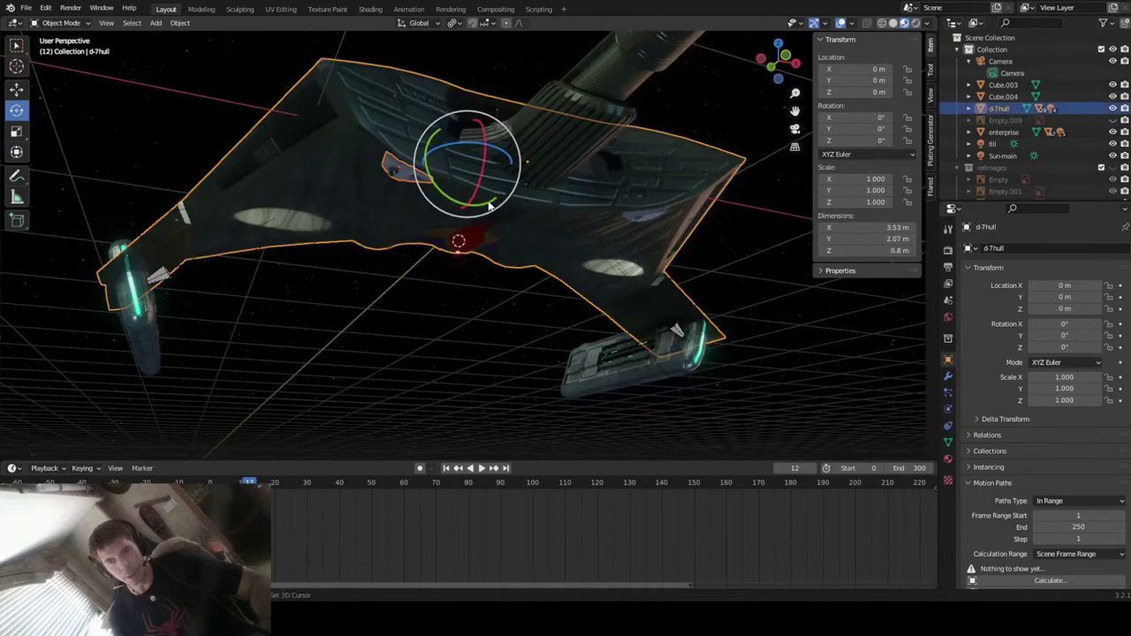
pyautogui.rightClick(488, 202)
pyautogui.moveTo(495, 201)
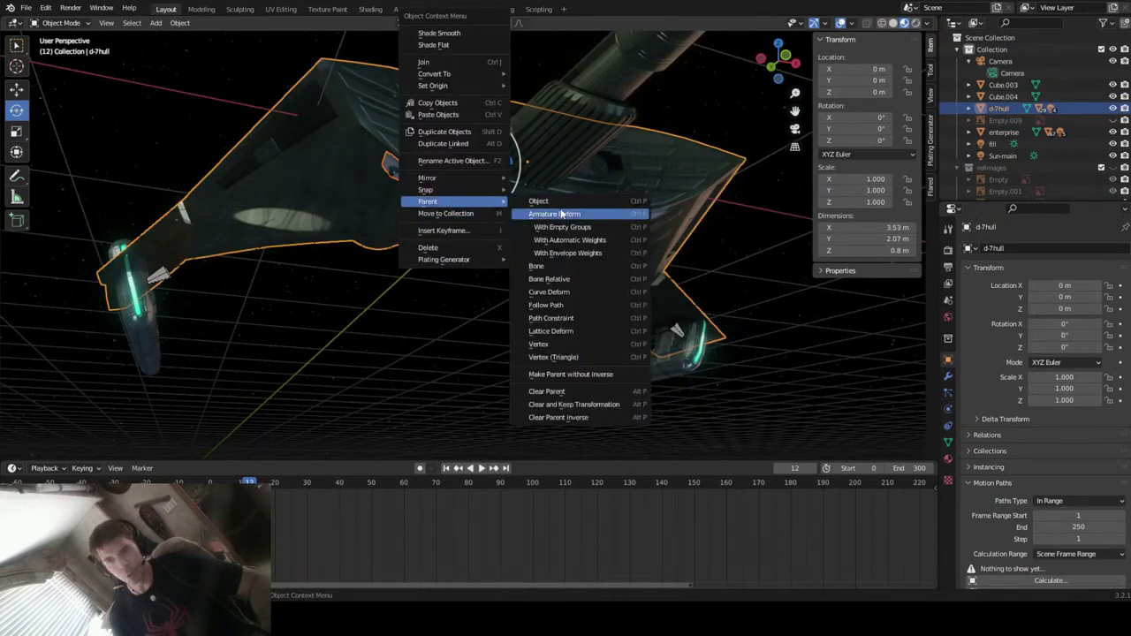
pyautogui.click(574, 204)
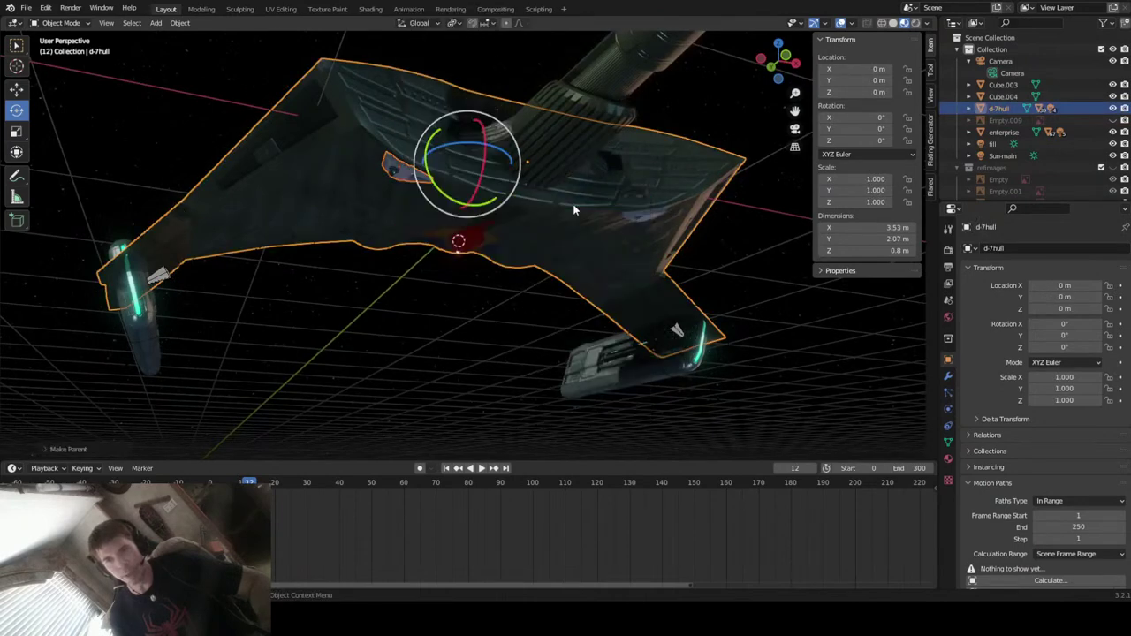
# - Parent the DISRTURRETHULL.003 disruptor turret under the opposite wing to d-7hull using the Object parent type
pyautogui.click(390, 174)
pyautogui.click(481, 202)
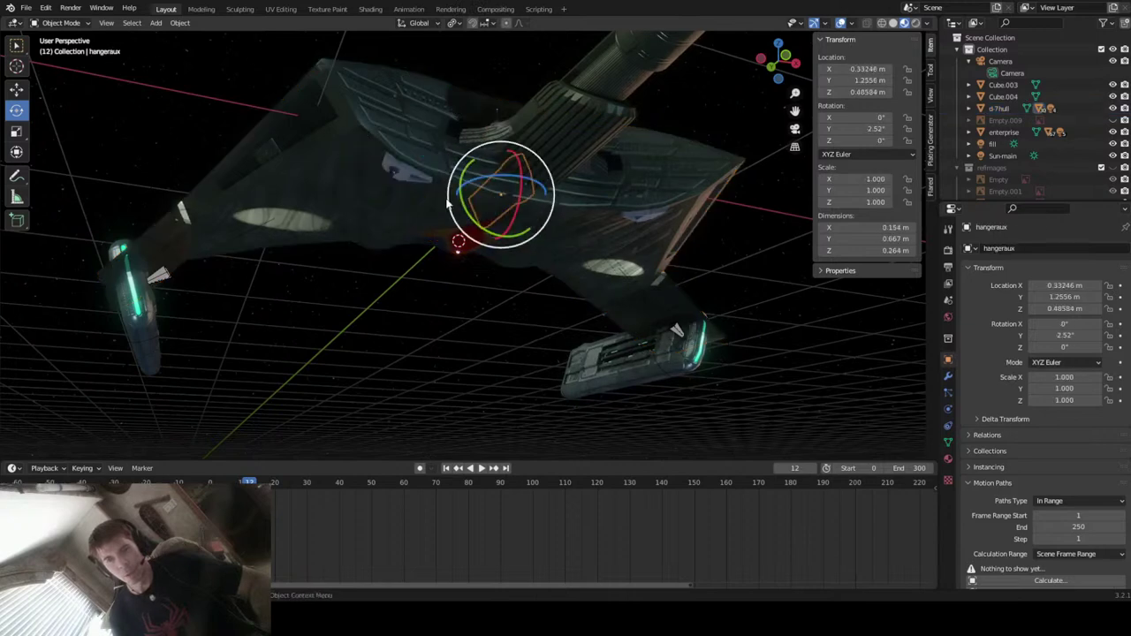
pyautogui.click(393, 173)
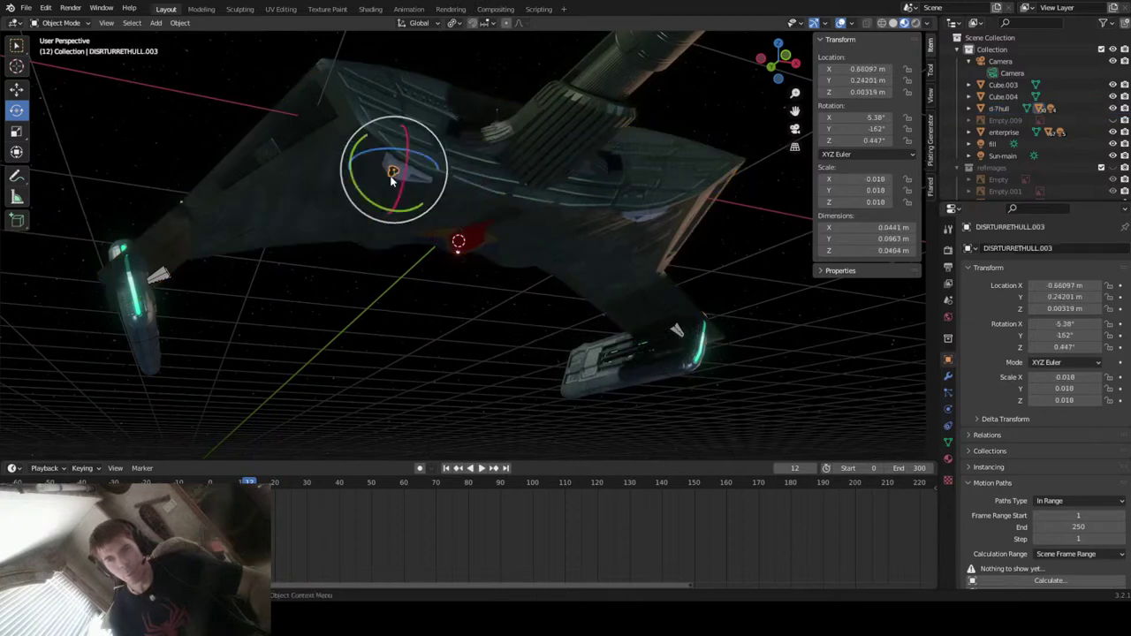
pyautogui.click(488, 206)
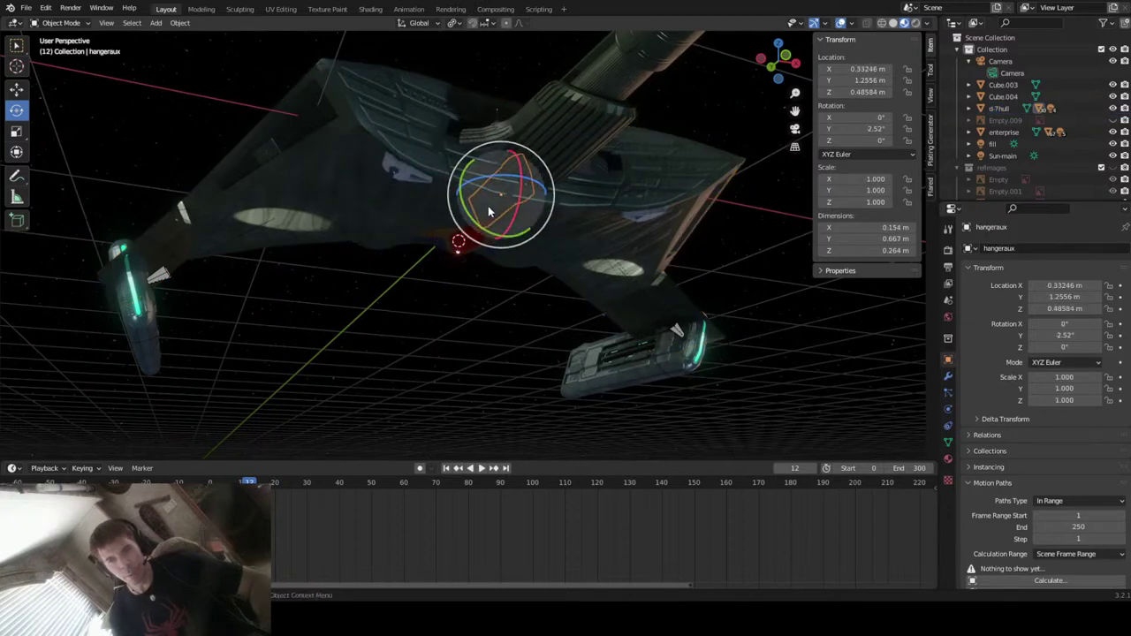
pyautogui.click(396, 175)
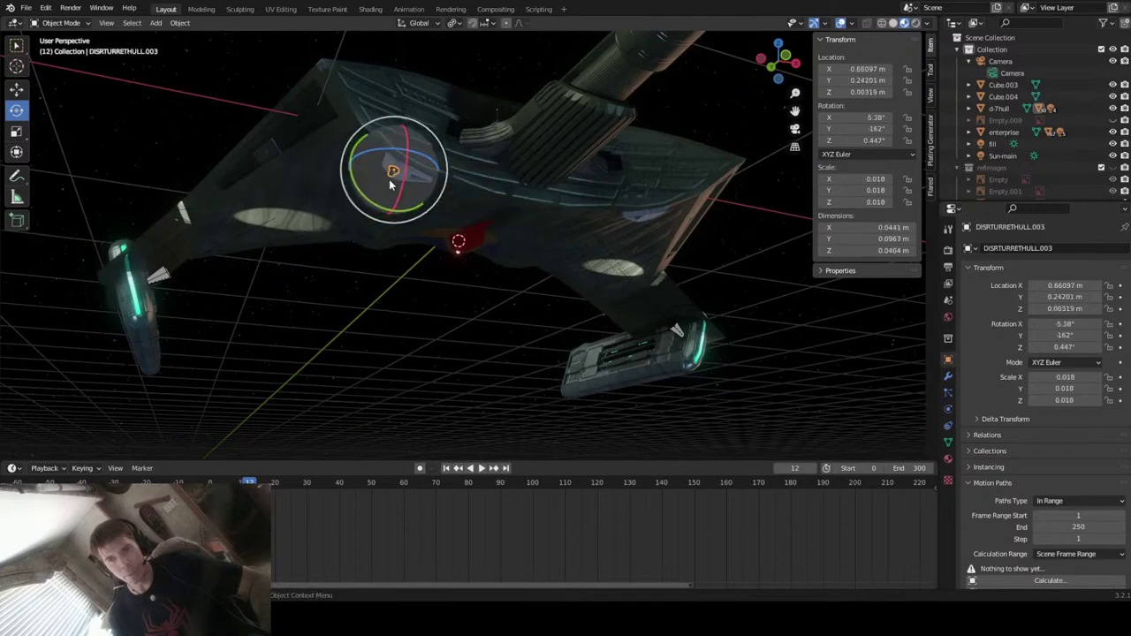
pyautogui.click(368, 86)
pyautogui.rightClick(371, 101)
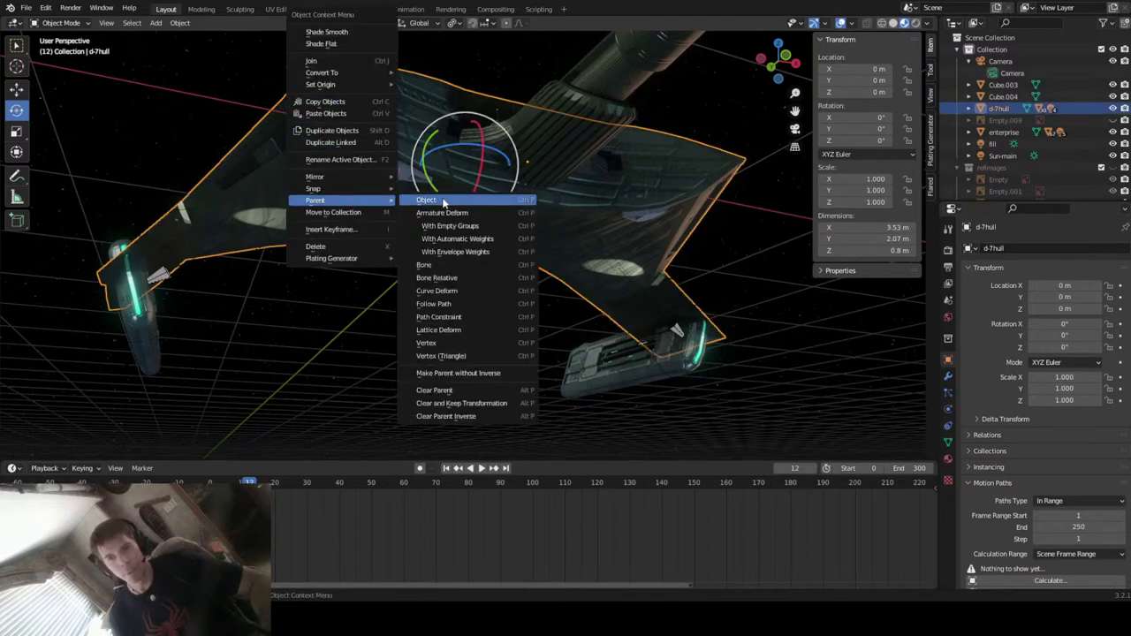
pyautogui.click(427, 200)
# - Move d-7hull a short distance to test which parts follow it, and clear its location back to the origin
pyautogui.moveTo(589, 254); pyautogui.dragTo(536, 290, button='middle')
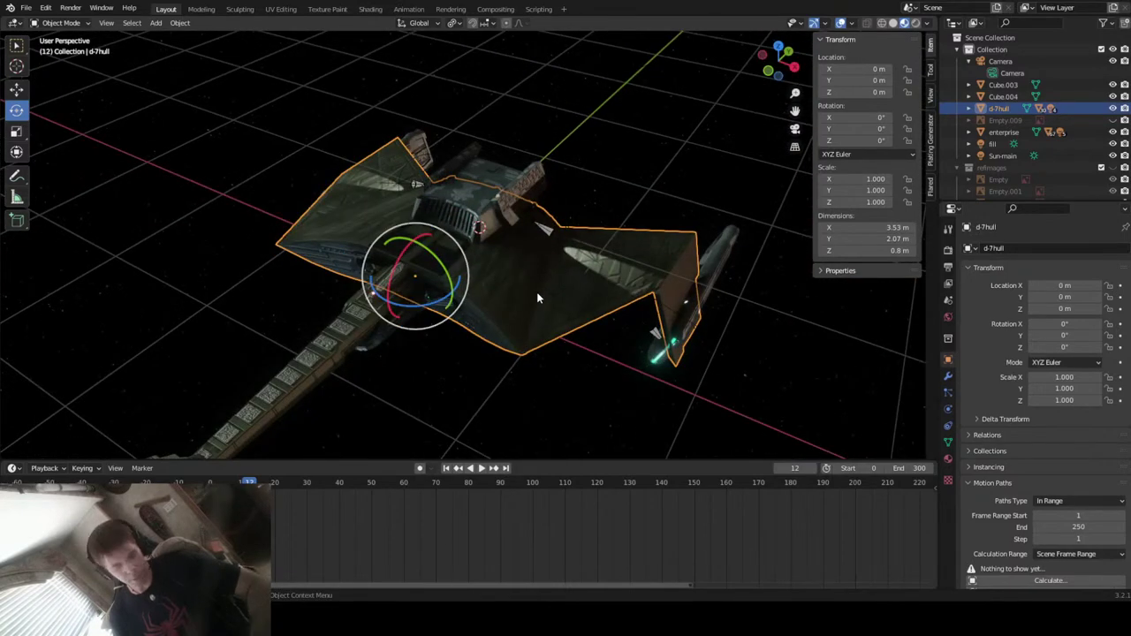
pyautogui.press('g')
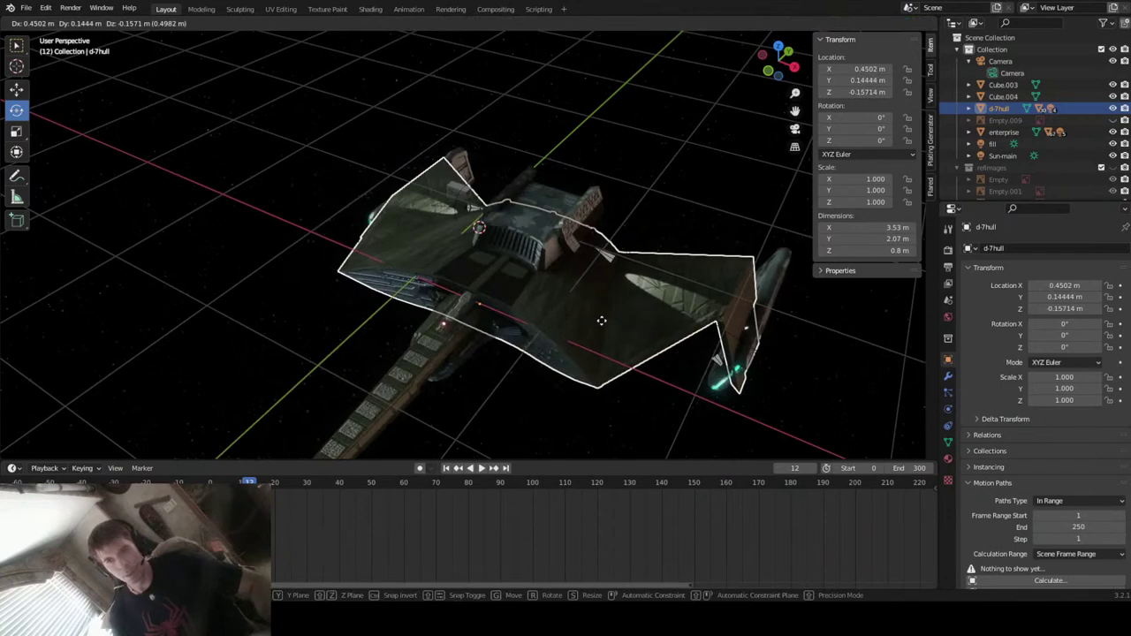
pyautogui.click(594, 300)
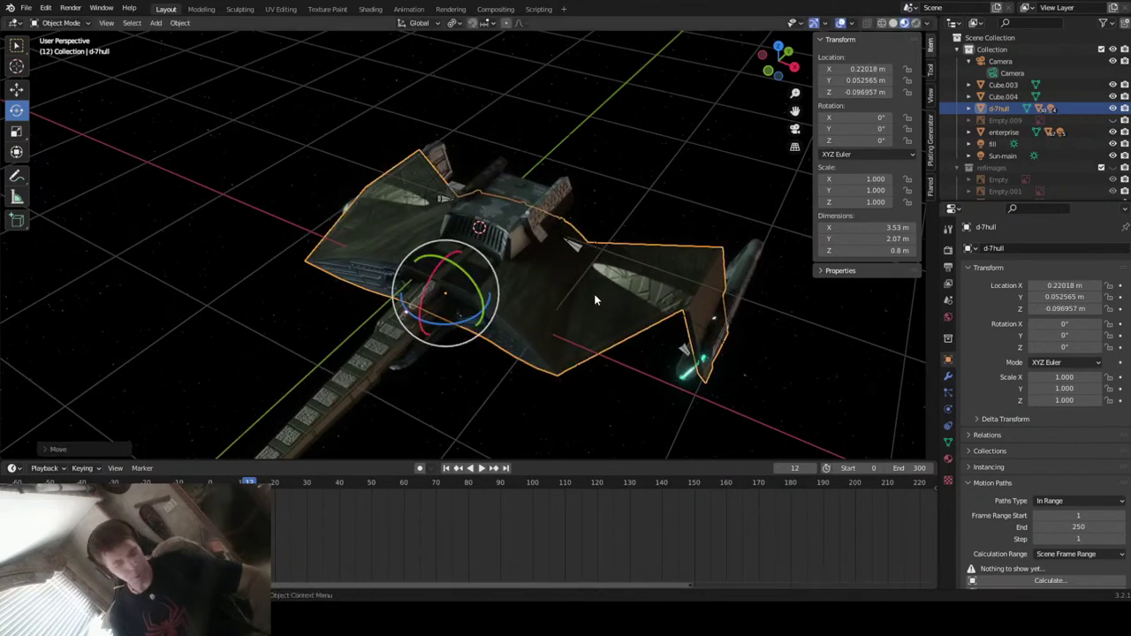
pyautogui.hotkey('alt', 'g')
# - Parent Cube.003, one of the two small blocks at the d-7's stern, to d-7hull using the Object parent type
pyautogui.moveTo(595, 300); pyautogui.dragTo(456, 276, button='middle')
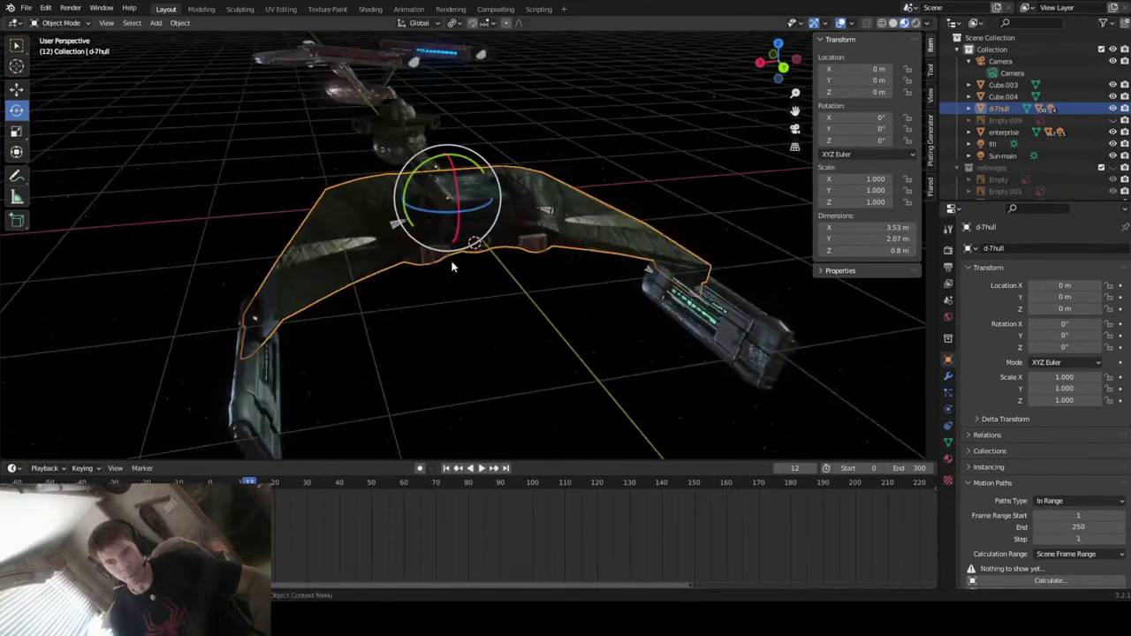
pyautogui.scroll(2, 457, 277)
pyautogui.click(422, 263)
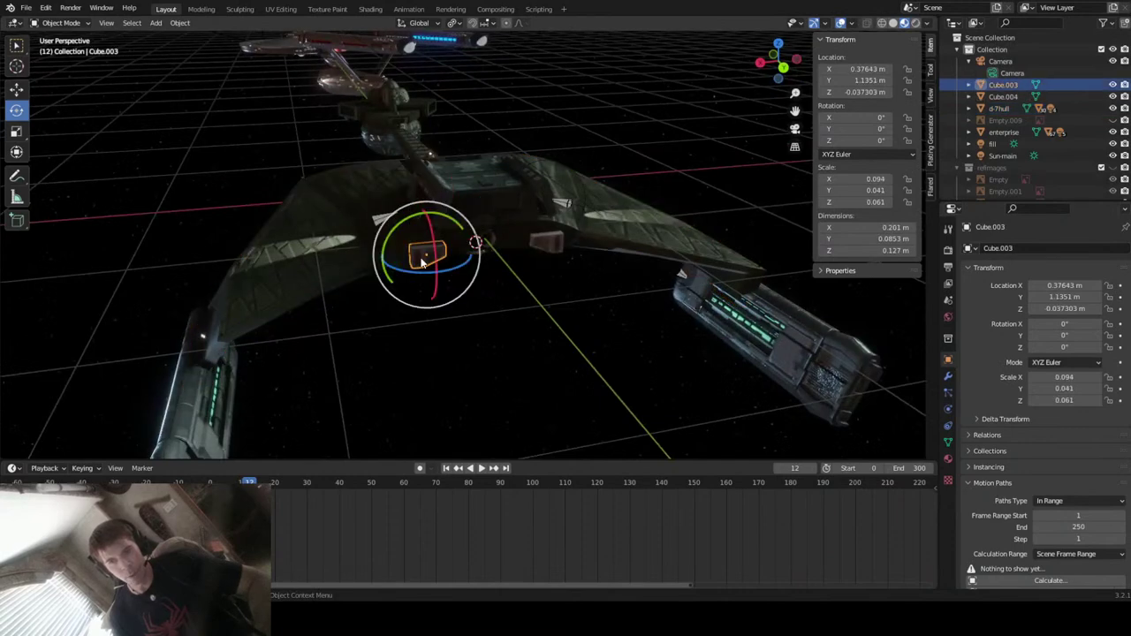
pyautogui.keyDown('shift'); pyautogui.click(331, 270); pyautogui.keyUp('shift')
pyautogui.rightClick(331, 271)
pyautogui.moveTo(331, 268)
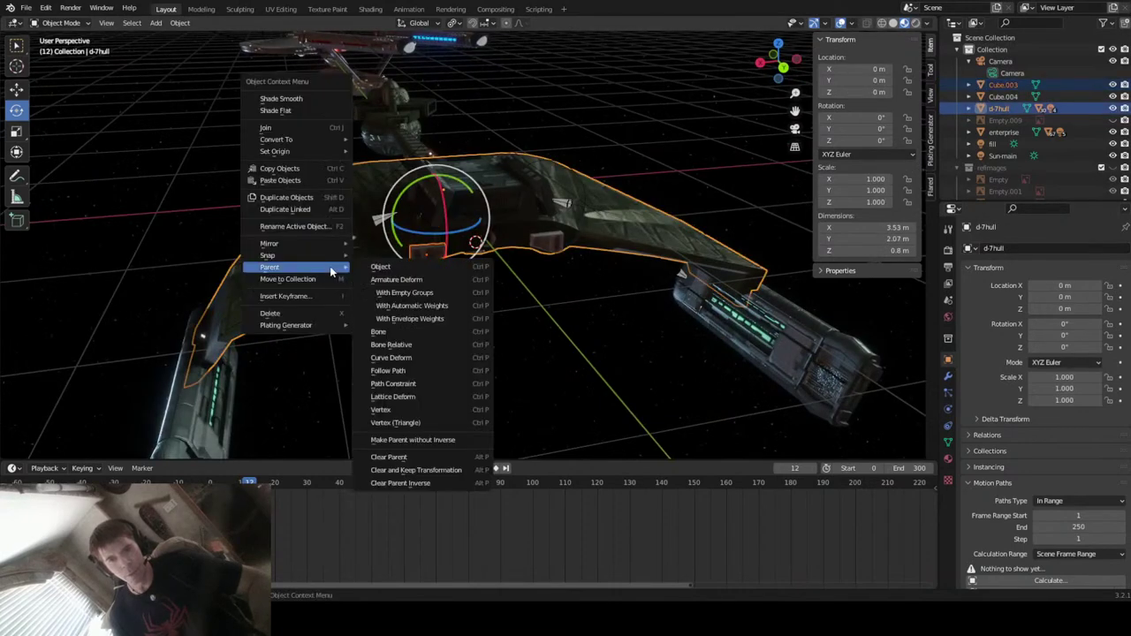
pyautogui.click(380, 266)
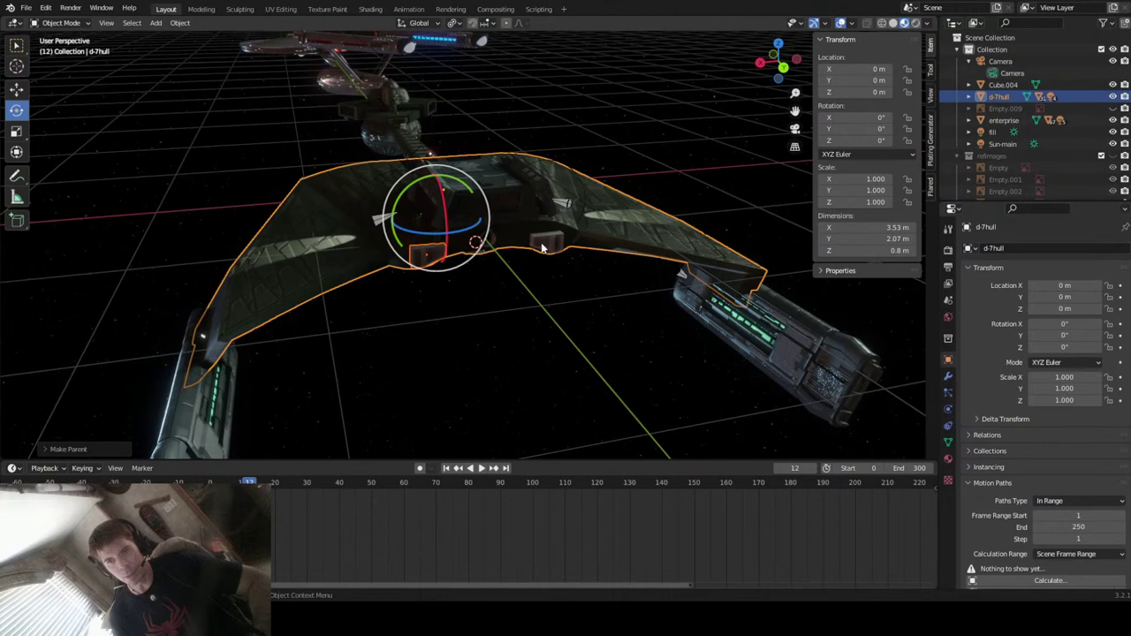
# - Parent Cube.004, the other small block at the d-7's stern, to d-7hull using the Object parent type
pyautogui.click(544, 246)
pyautogui.rightClick(642, 224)
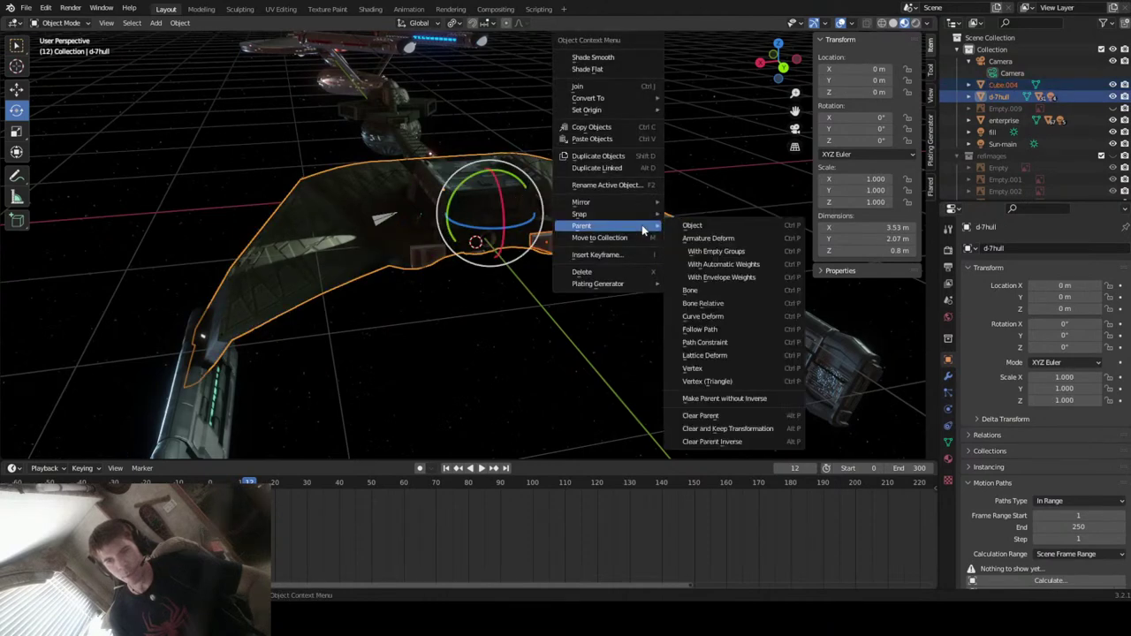
pyautogui.click(702, 228)
# - Move d-7hull about 0.24 m in X and 0.21 m in Y to test that its parts follow, and clear its location
pyautogui.moveTo(558, 285); pyautogui.dragTo(654, 341, button='middle')
pyautogui.click(477, 212)
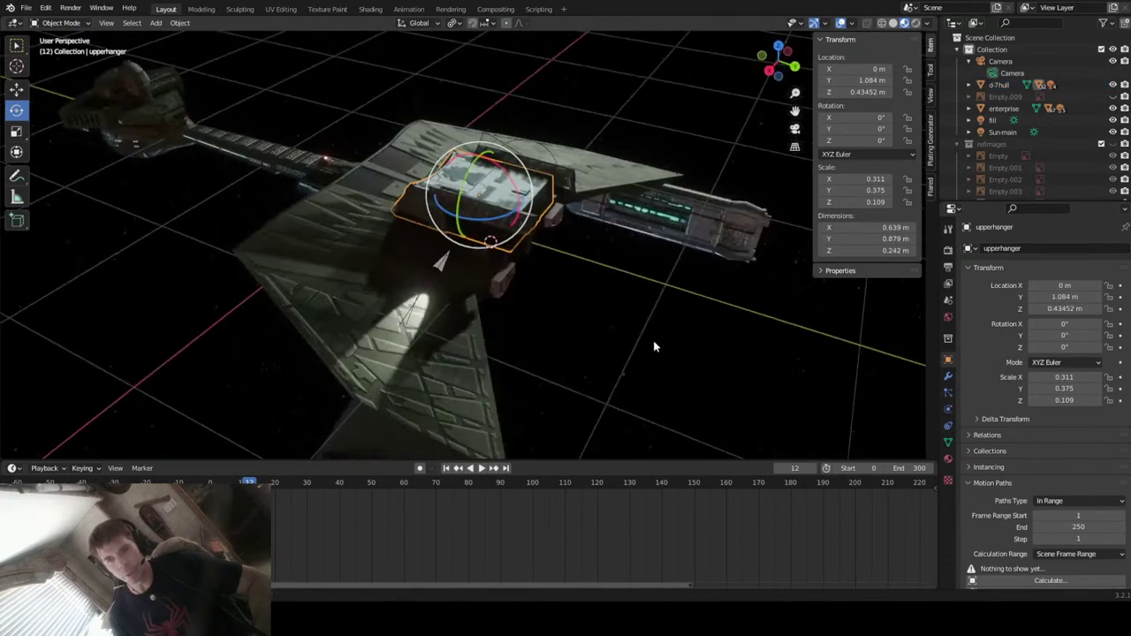
pyautogui.click(400, 285)
pyautogui.moveTo(400, 285); pyautogui.dragTo(518, 260, button='middle')
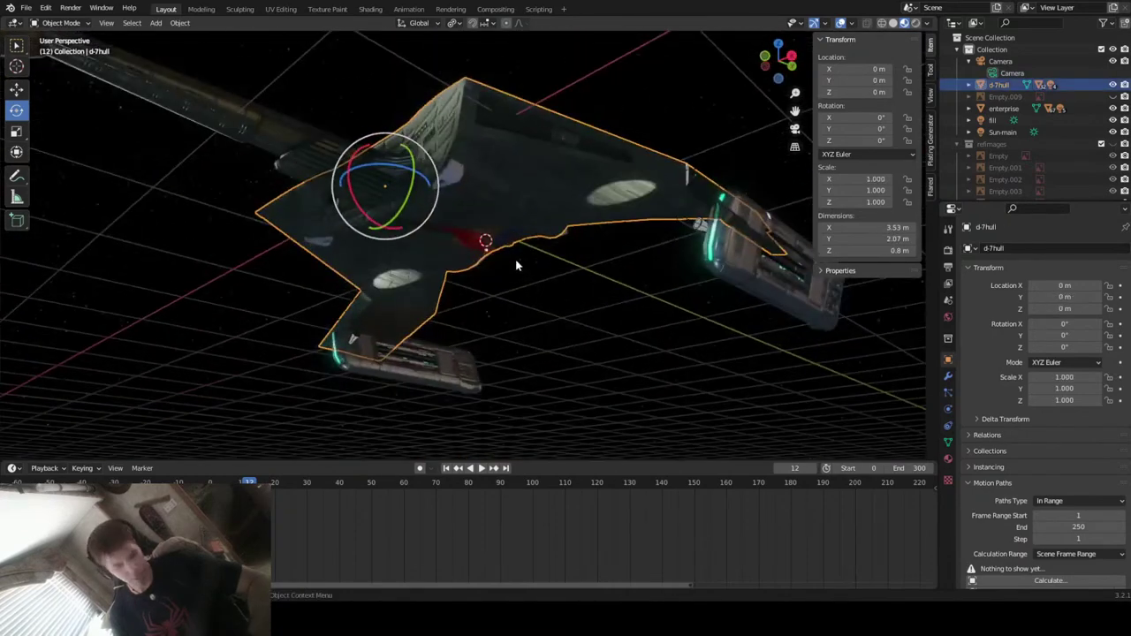
pyautogui.press('g')
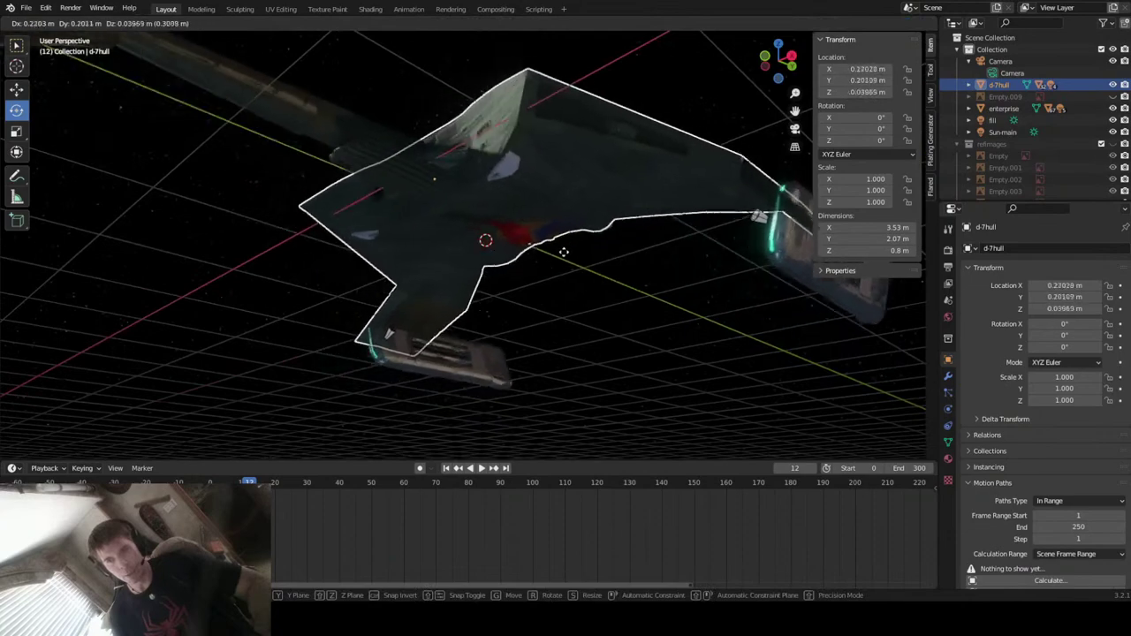
pyautogui.click(564, 251)
pyautogui.moveTo(567, 247); pyautogui.dragTo(530, 336, button='middle')
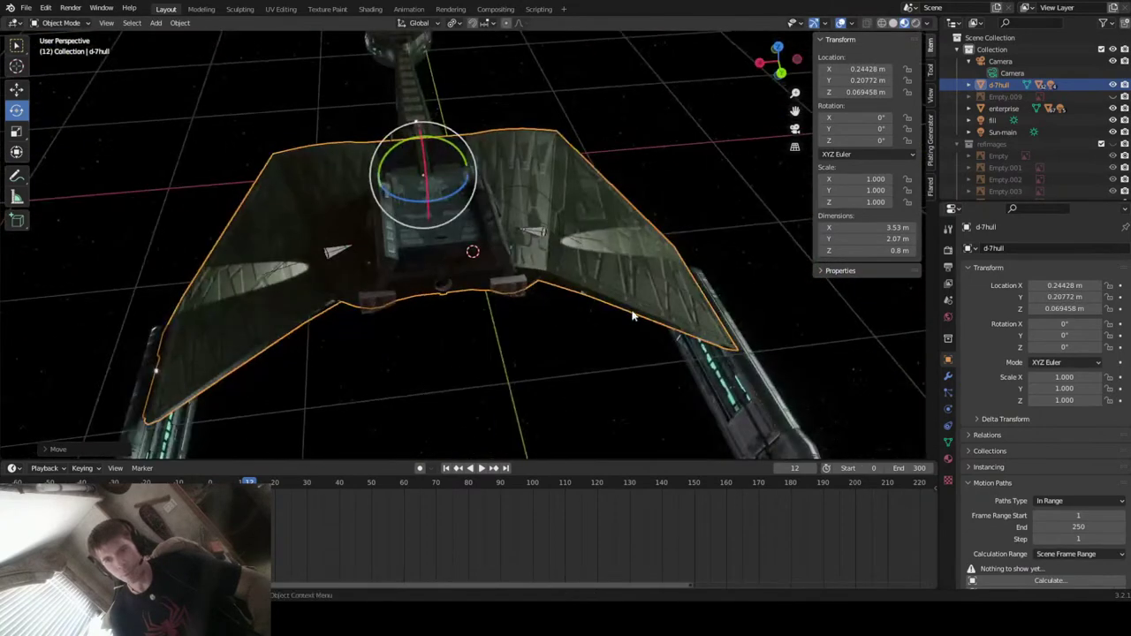
pyautogui.scroll(-5, 531, 336)
pyautogui.moveTo(619, 318); pyautogui.dragTo(729, 314, button='middle')
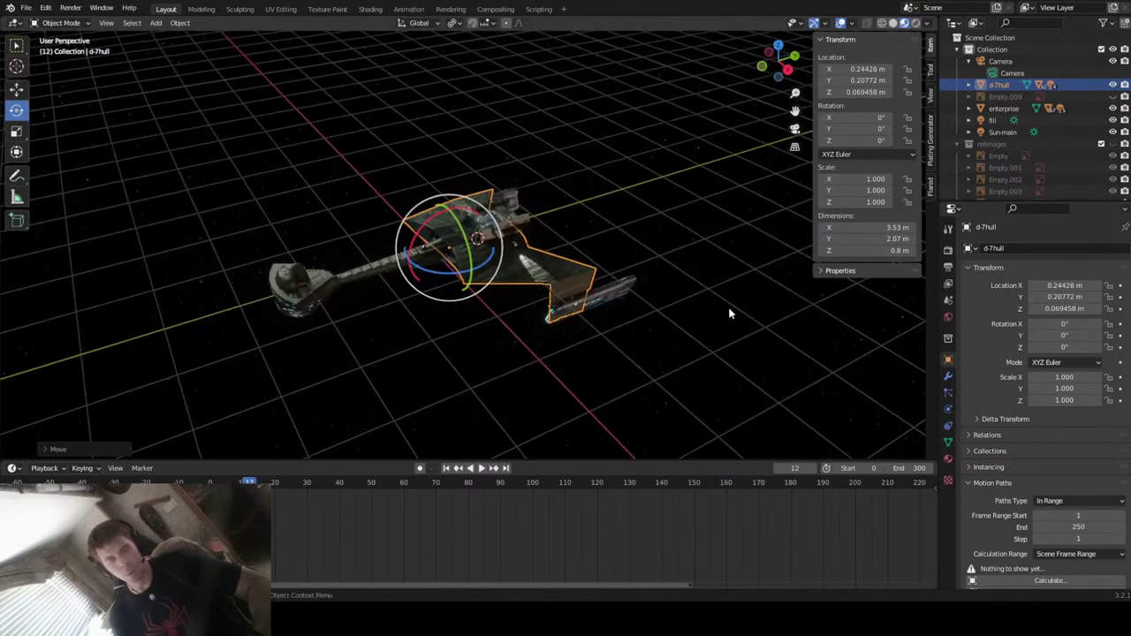
pyautogui.hotkey('alt', 'g')
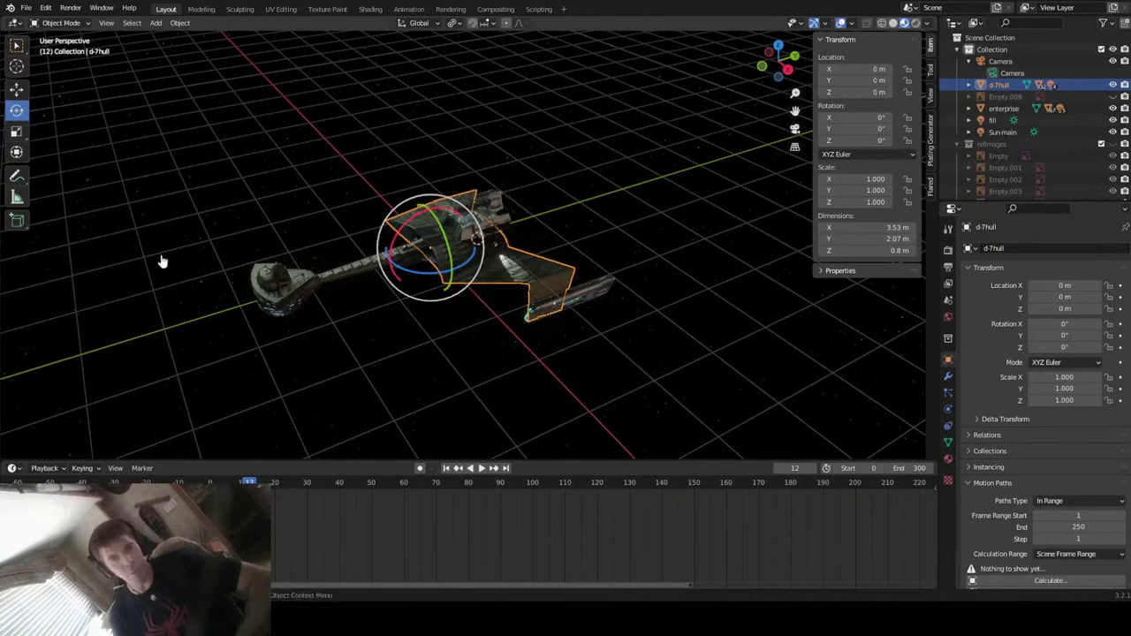
# - Test the parenting again by moving d-7hull about 0.29 m in X and 0.31 m in Y, and clear its location
pyautogui.moveTo(222, 303); pyautogui.dragTo(404, 307, button='middle')
pyautogui.moveTo(525, 286); pyautogui.dragTo(565, 291, button='middle')
pyautogui.press('g')
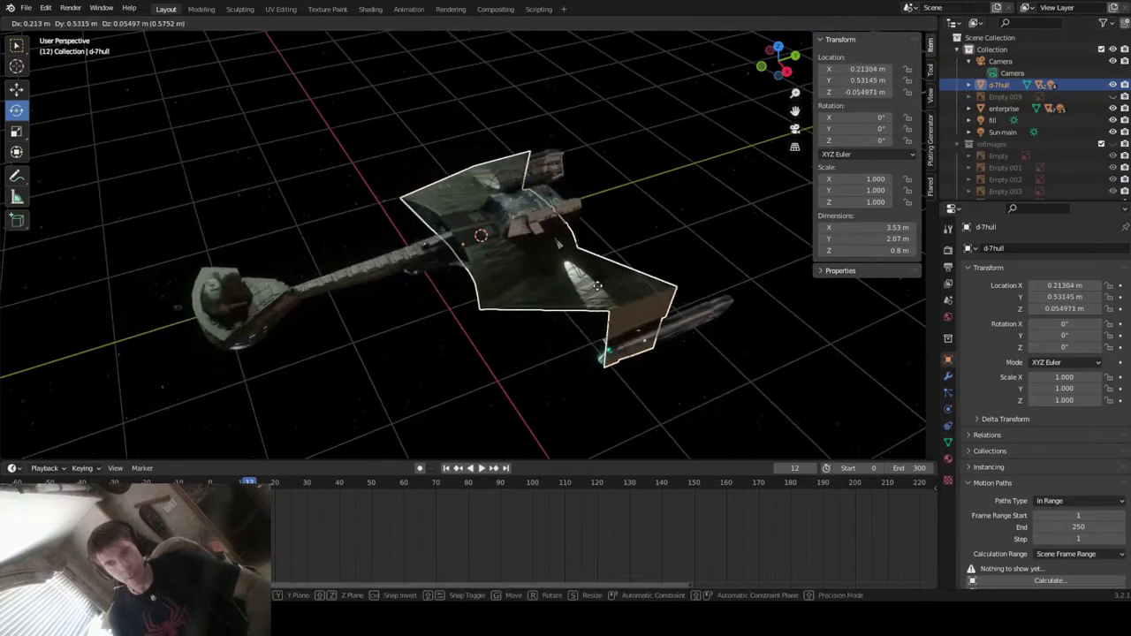
pyautogui.click(631, 313)
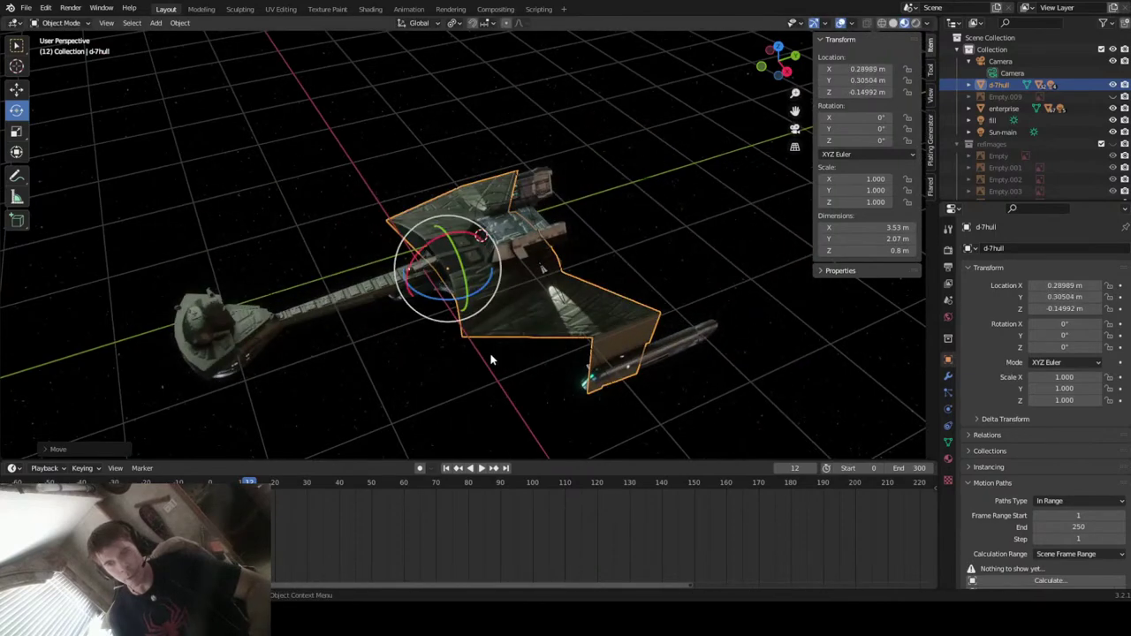
pyautogui.hotkey('alt', 'g')
# - Examine the parented d-7 from the front and its spacing from the Enterprise
pyautogui.moveTo(522, 376); pyautogui.dragTo(581, 368, button='middle')
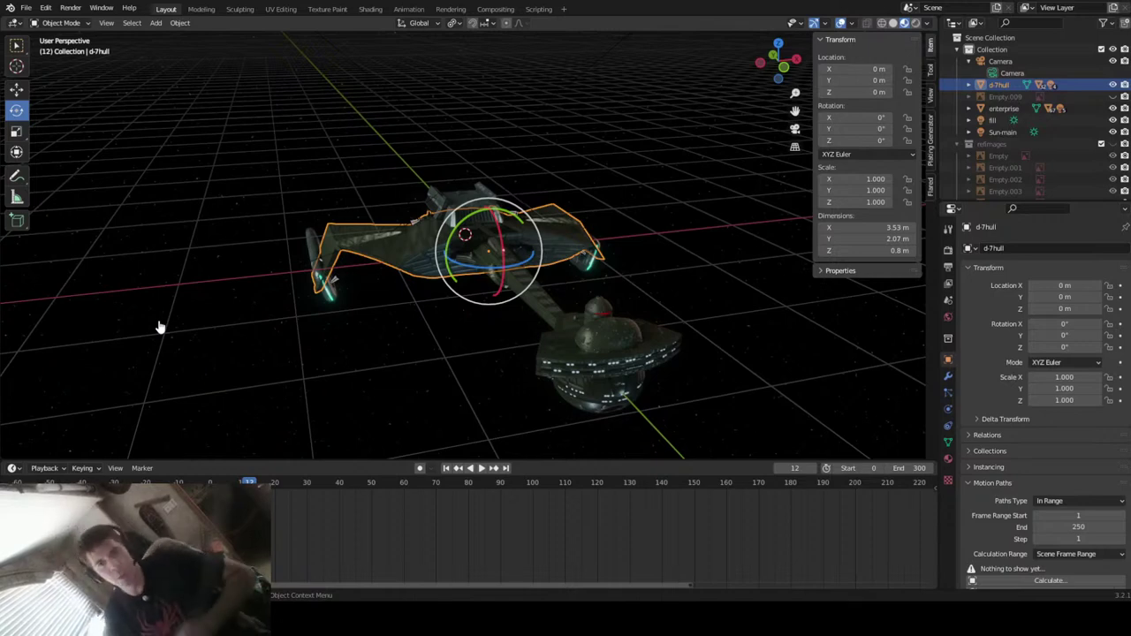
pyautogui.moveTo(510, 355); pyautogui.dragTo(415, 346, button='middle')
pyautogui.click(362, 348)
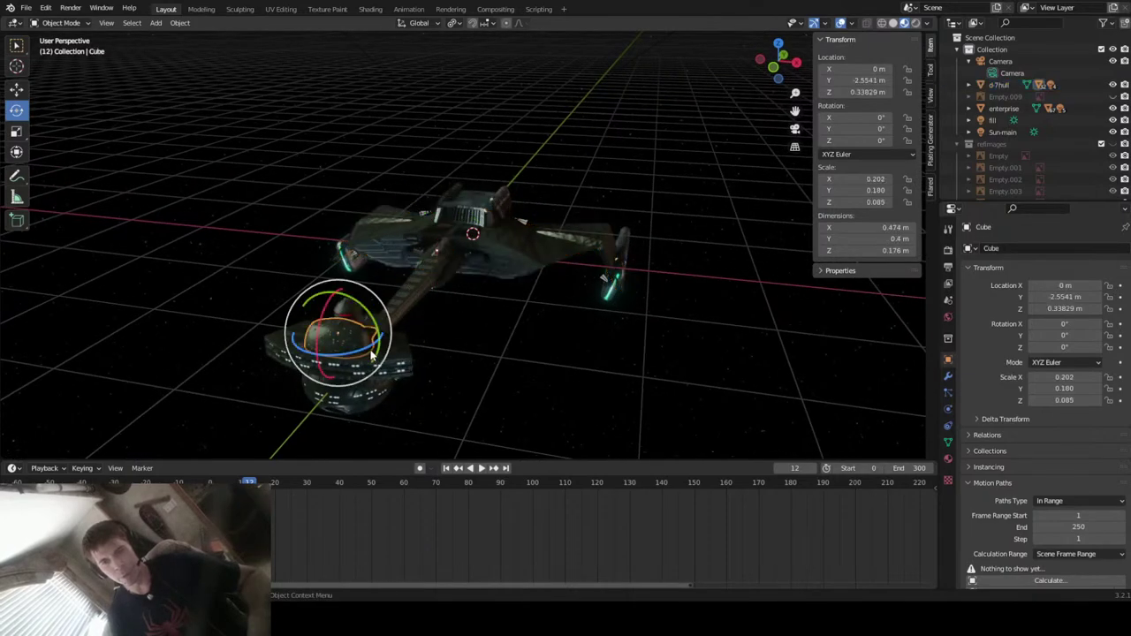
pyautogui.moveTo(540, 359)
pyautogui.mouseDown(button='middle')
pyautogui.moveTo(530, 371)
pyautogui.moveTo(570, 370)
pyautogui.moveTo(530, 368)
pyautogui.mouseUp(button='middle')
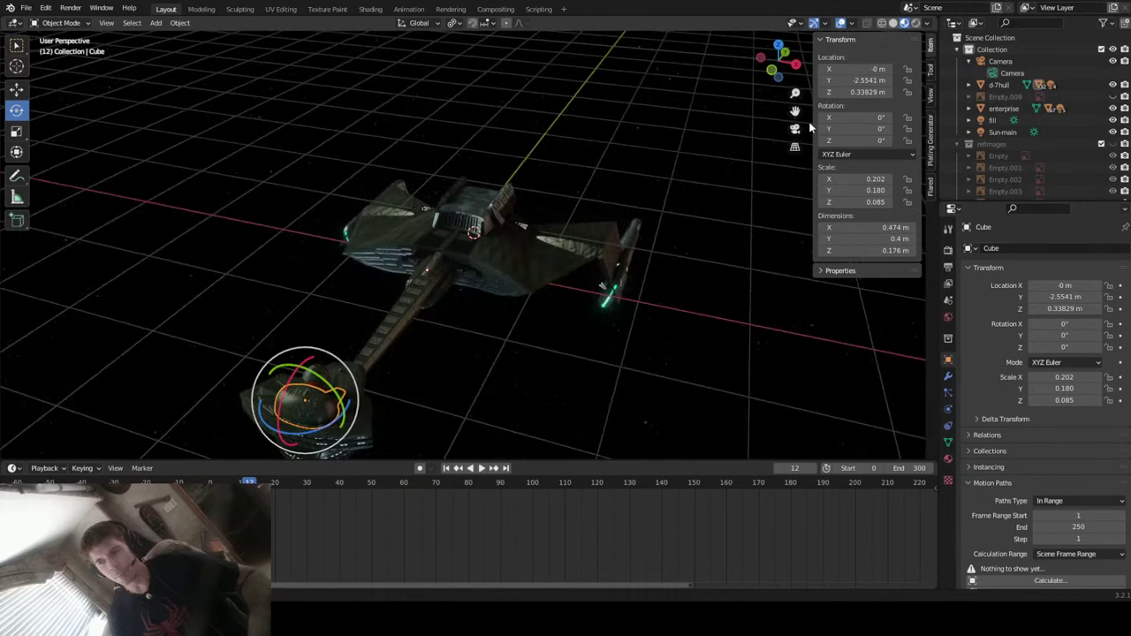
pyautogui.moveTo(566, 301); pyautogui.dragTo(519, 319, button='middle')
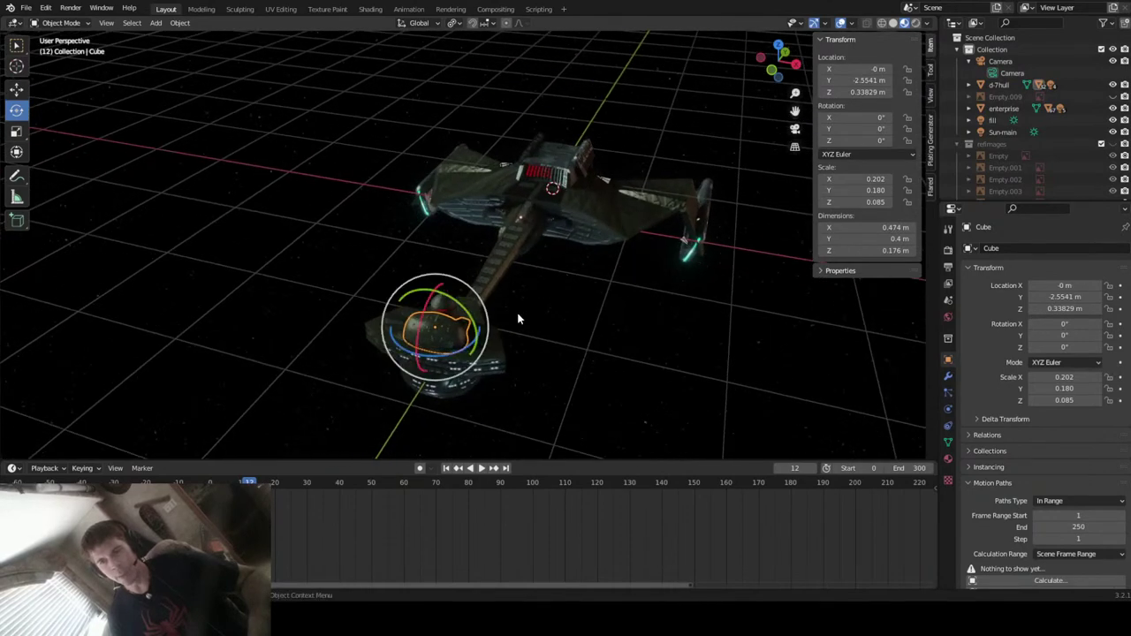
pyautogui.scroll(-6, 519, 319)
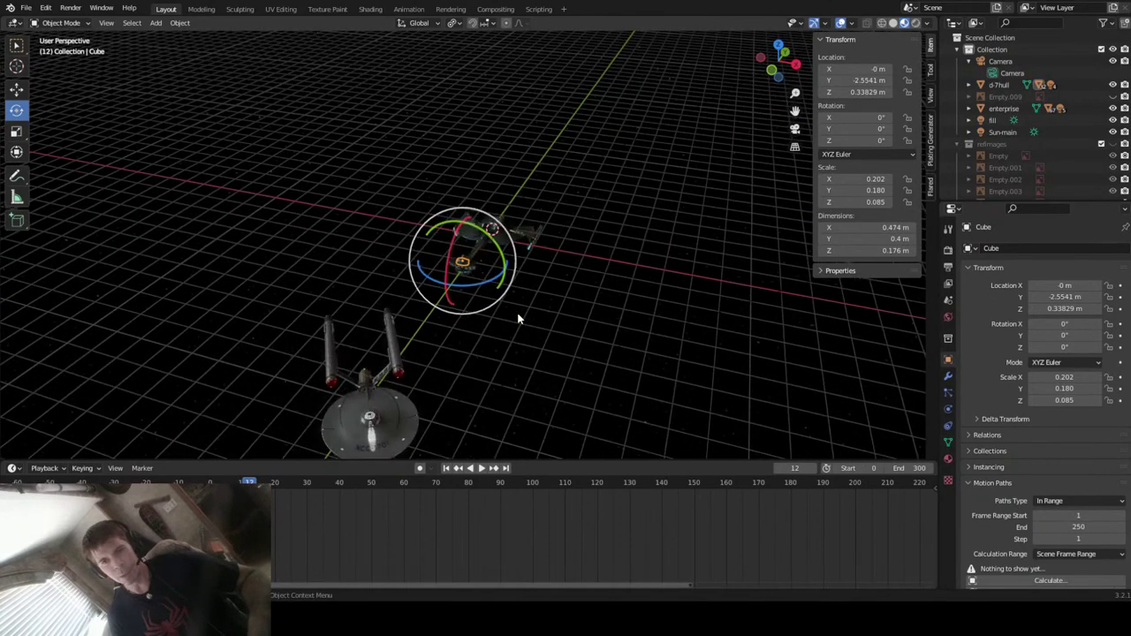
pyautogui.moveTo(519, 326); pyautogui.dragTo(560, 295, button='middle')
pyautogui.scroll(5, 564, 274)
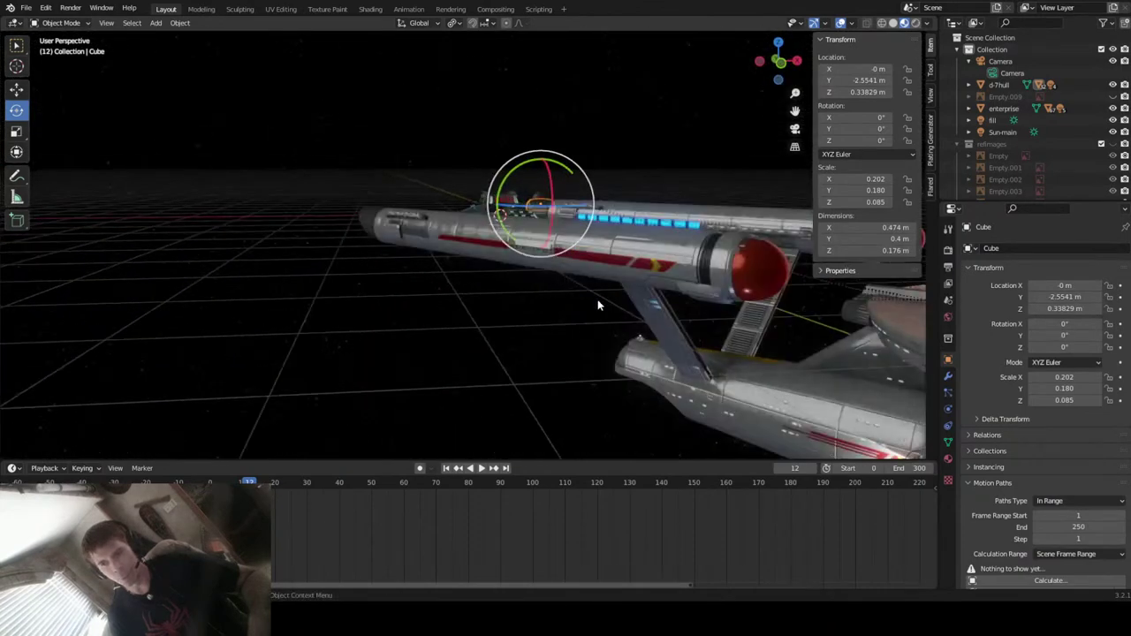
# - Move the enterprise object along the global Y axis, away from the d-7, to a Y location of about -15.49 m
pyautogui.click(877, 365)
pyautogui.press('KP_Decimal')
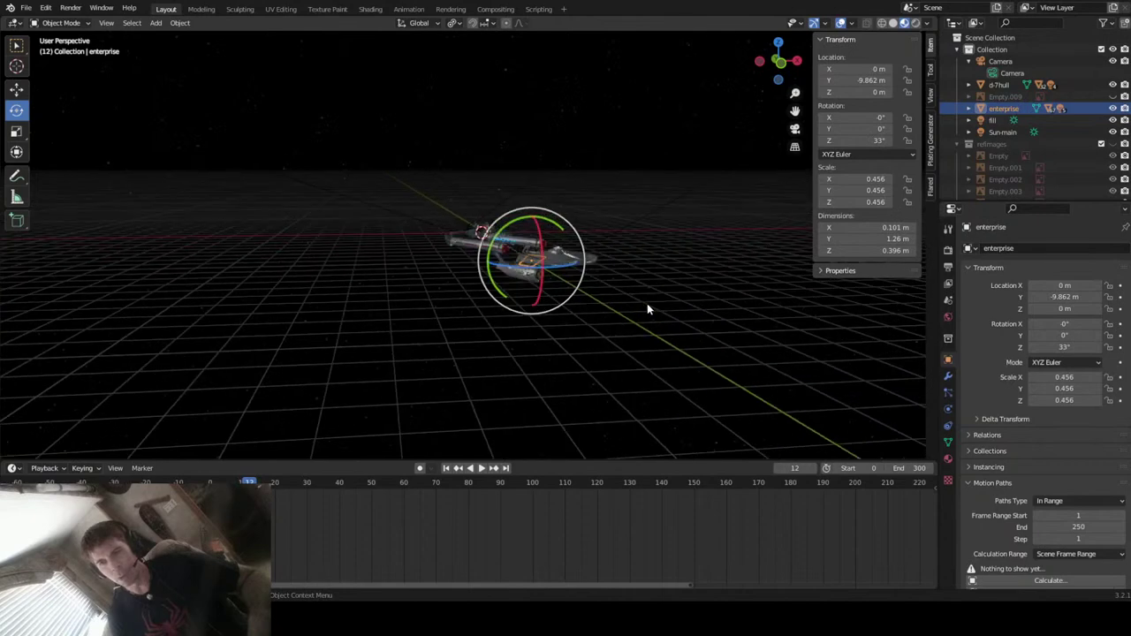
pyautogui.scroll(2, 588, 298)
pyautogui.moveTo(589, 298); pyautogui.dragTo(558, 313, button='middle')
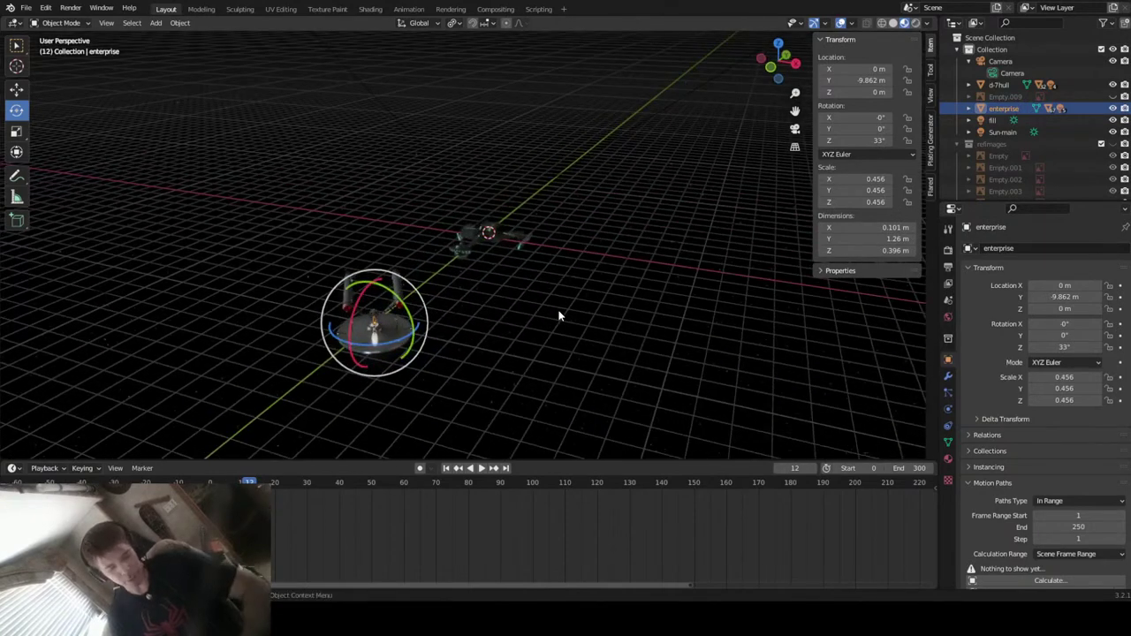
pyautogui.press('g')
pyautogui.press('y')
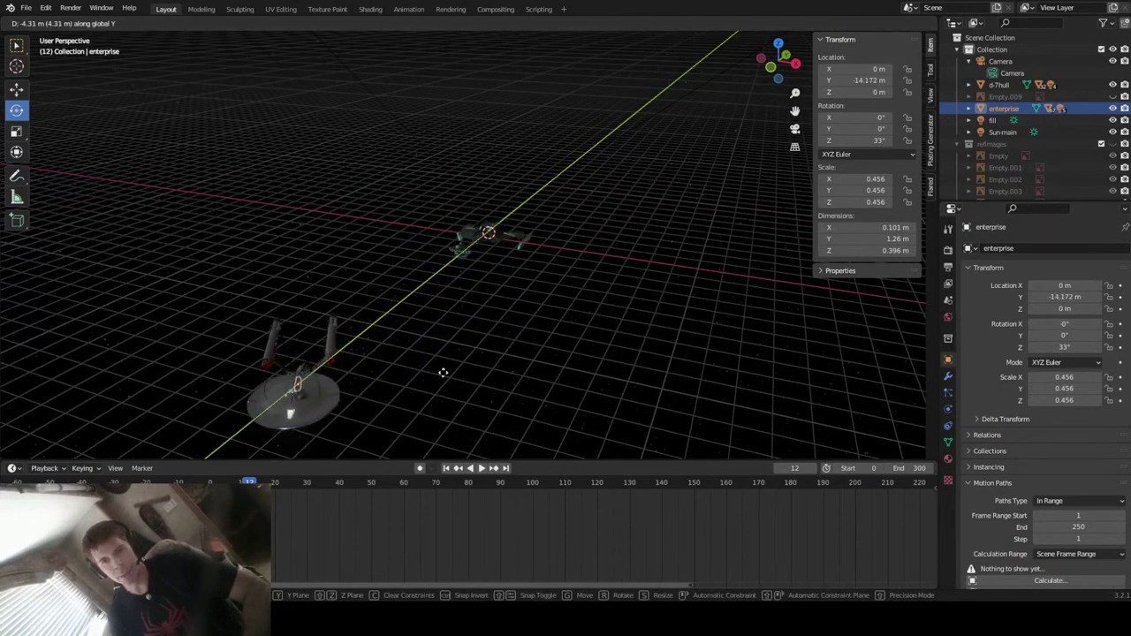
pyautogui.click(435, 380)
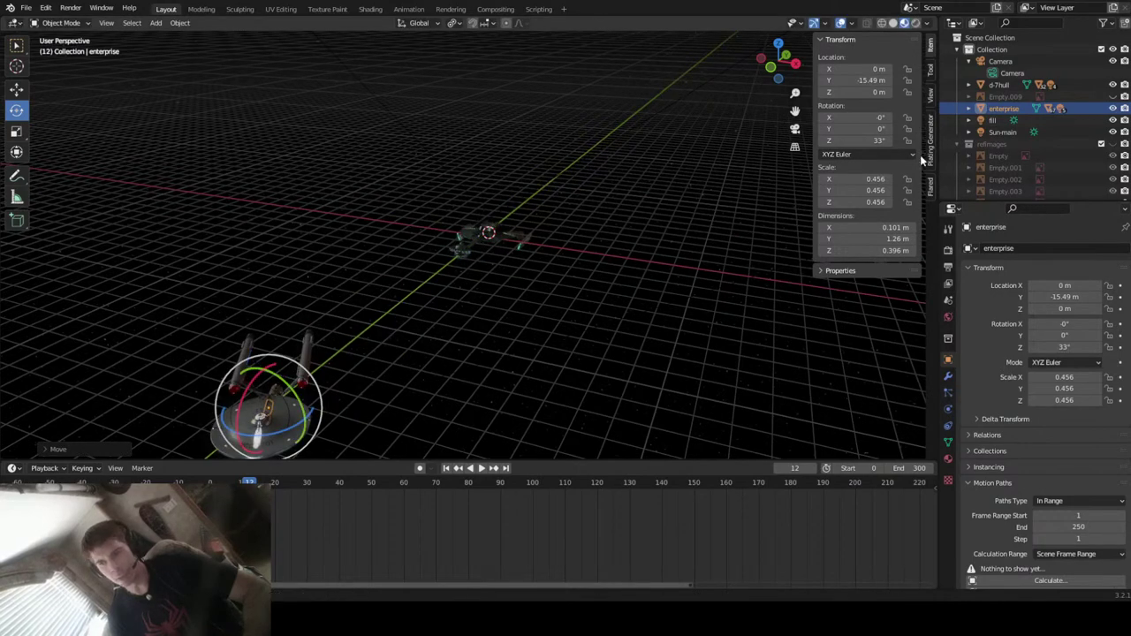
# - Examine the Enterprise up close and the gap between it and the d-7
pyautogui.keyDown('shift'); pyautogui.moveTo(421, 319); pyautogui.dragTo(553, 253, button='middle'); pyautogui.keyUp('shift')
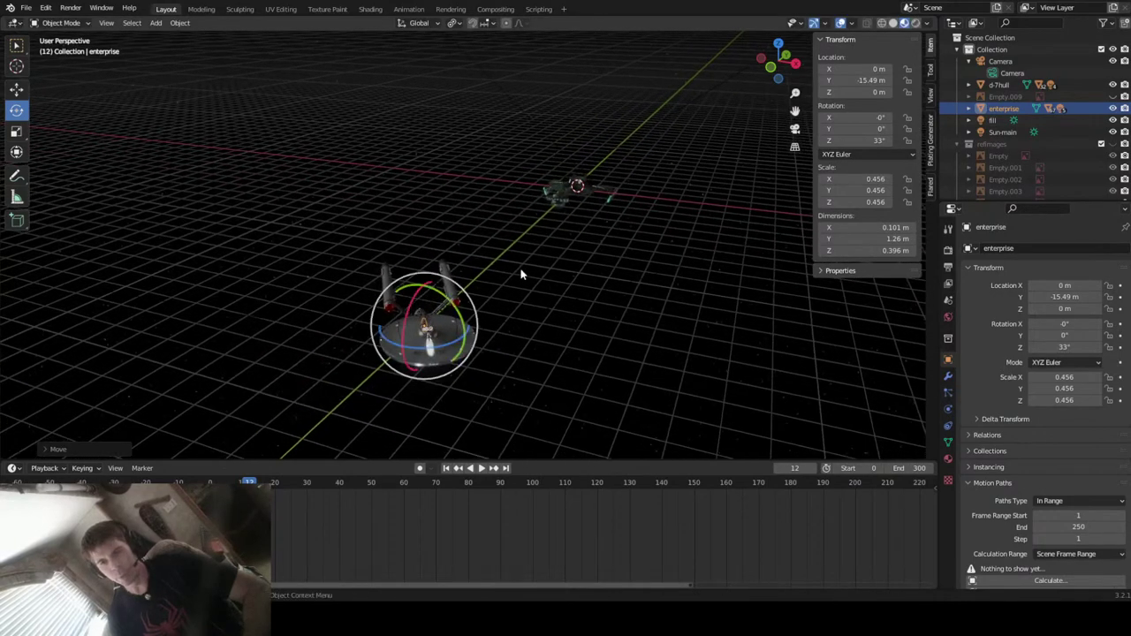
pyautogui.press('KP_Decimal')
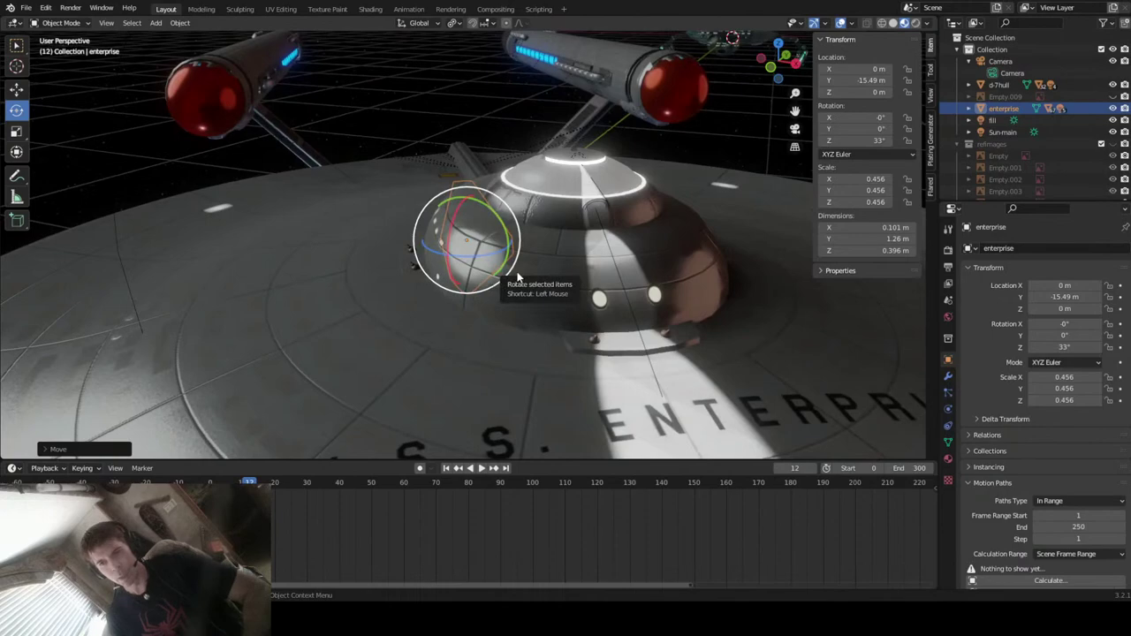
pyautogui.scroll(-10, 517, 274)
pyautogui.moveTo(517, 279); pyautogui.dragTo(575, 225, button='middle')
pyautogui.scroll(3, 574, 224)
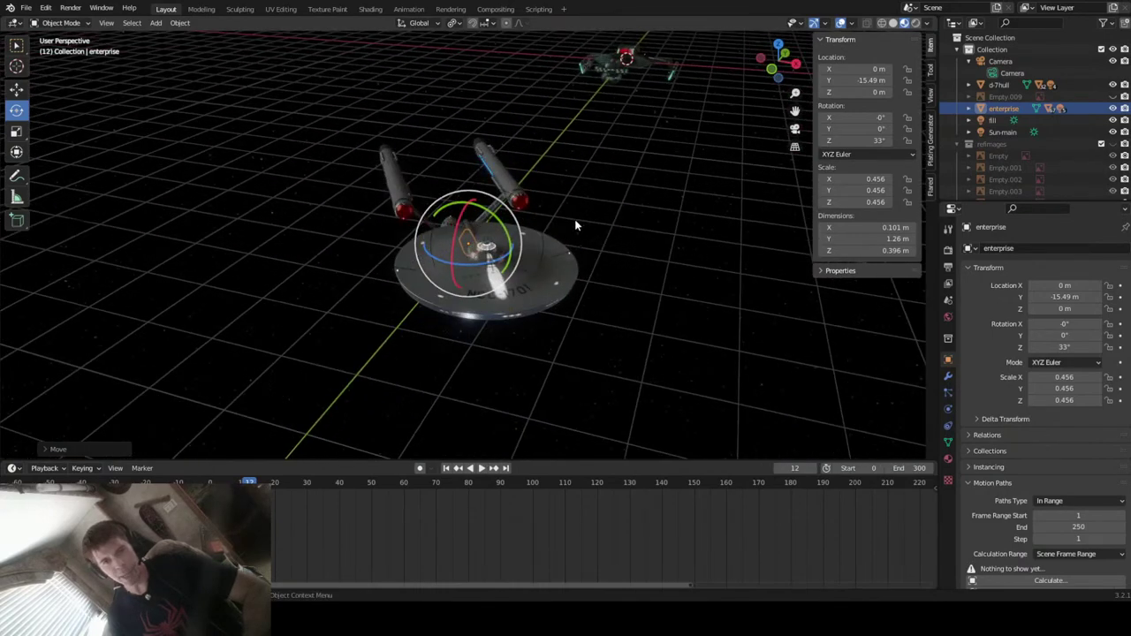
pyautogui.scroll(2, 575, 225)
pyautogui.moveTo(575, 226)
pyautogui.mouseDown(button='middle')
pyautogui.moveTo(606, 233)
pyautogui.moveTo(579, 207)
pyautogui.moveTo(588, 209)
pyautogui.moveTo(575, 220)
pyautogui.mouseUp(button='middle')
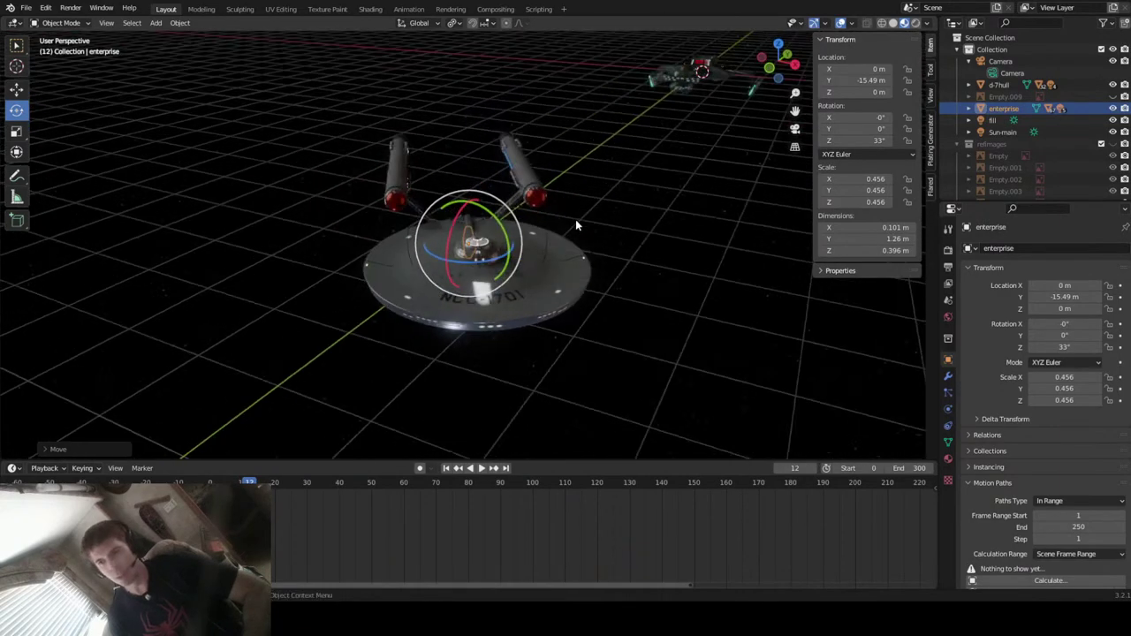
pyautogui.click(699, 78)
pyautogui.moveTo(682, 164)
pyautogui.mouseDown(button='middle')
pyautogui.moveTo(695, 176)
pyautogui.moveTo(672, 183)
pyautogui.mouseUp(button='middle')
pyautogui.moveTo(795, 112); pyautogui.dragTo(705, 150)
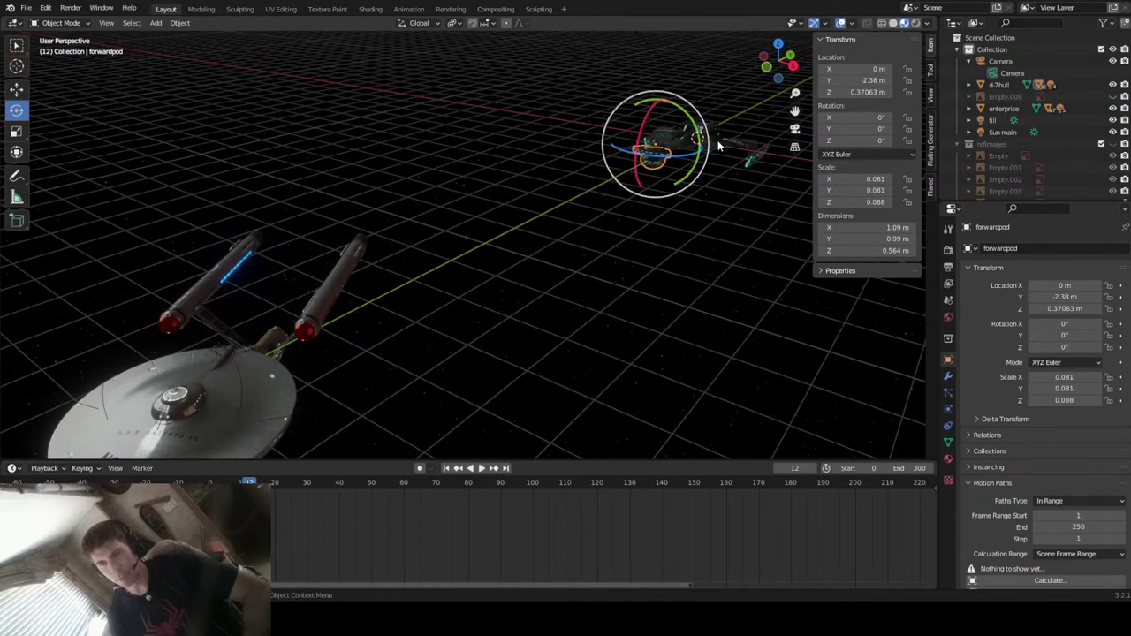
# - Move d-7hull along the global Y axis, away from the Enterprise, to a Y location of about 3.99 m
pyautogui.click(718, 186)
pyautogui.press('KP_Decimal')
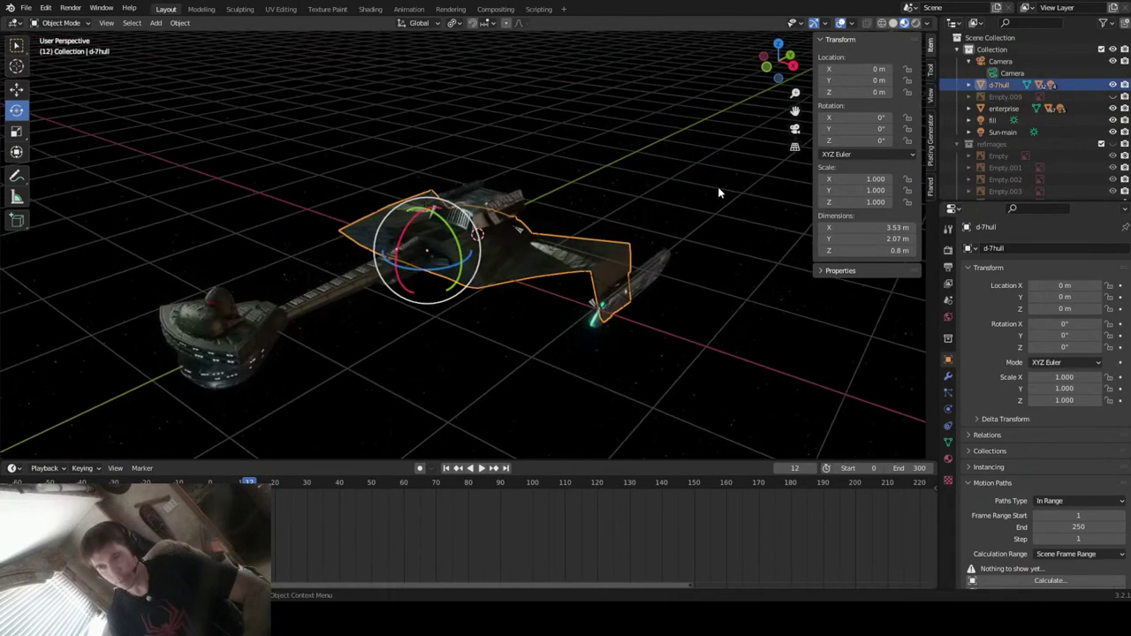
pyautogui.moveTo(532, 248); pyautogui.dragTo(508, 278, button='middle')
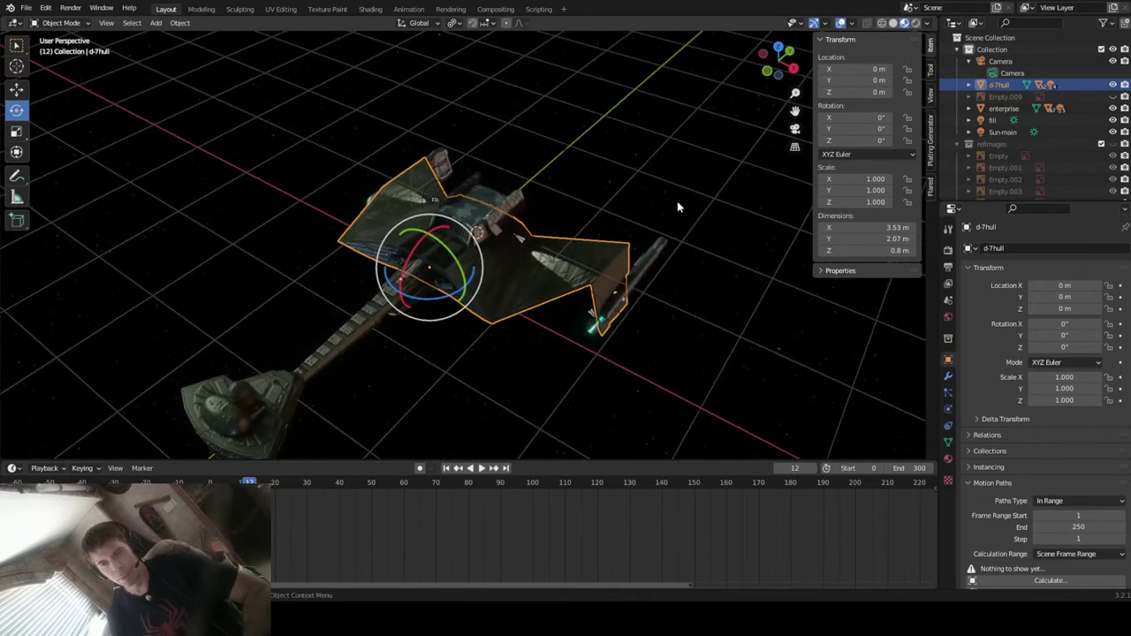
pyautogui.scroll(-5, 524, 261)
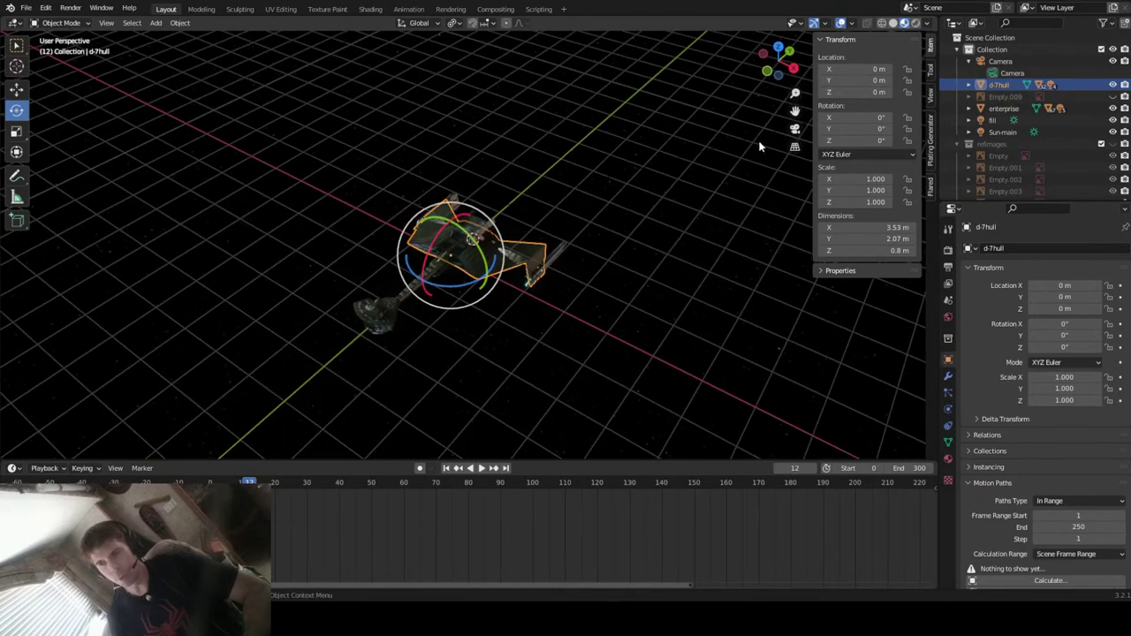
pyautogui.moveTo(794, 110); pyautogui.dragTo(699, 256)
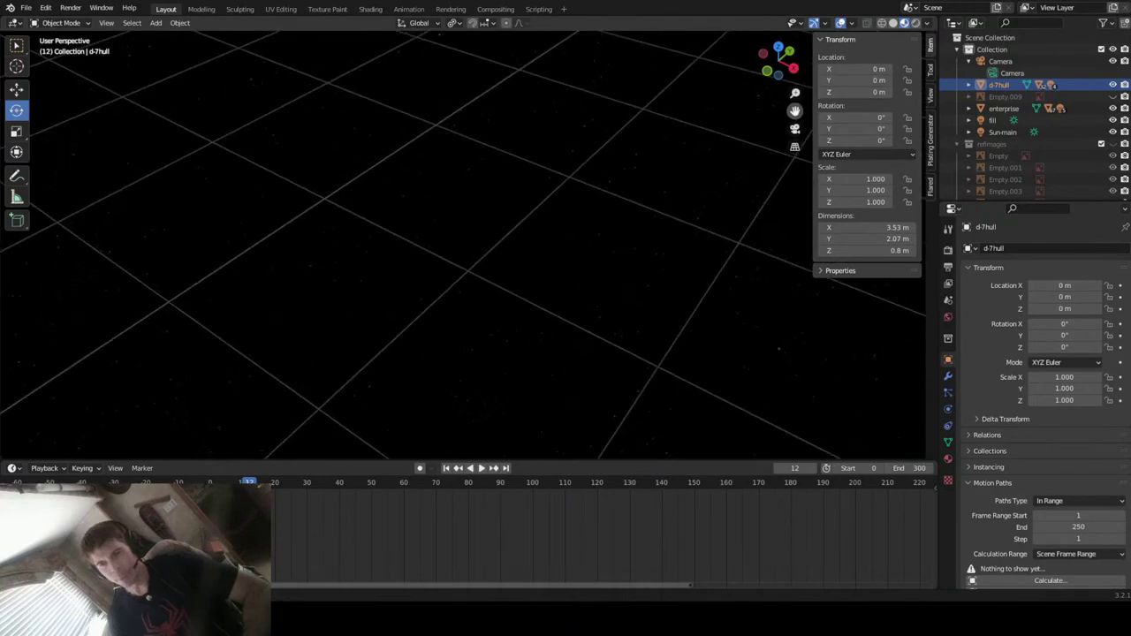
pyautogui.press('KP_Decimal')
pyautogui.scroll(-5, 361, 340)
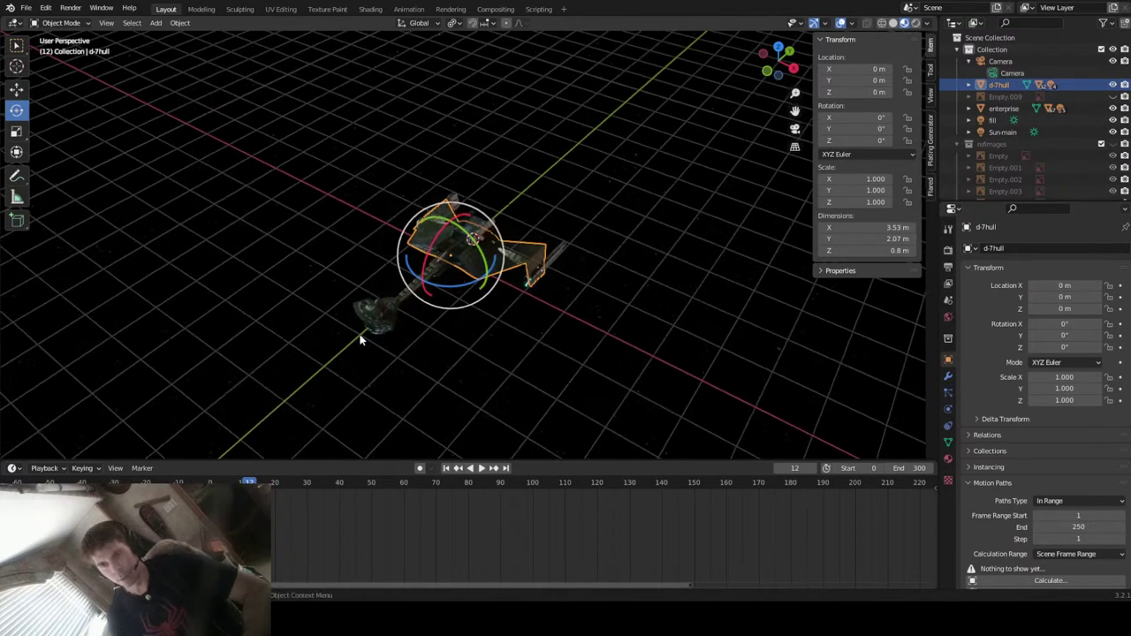
pyautogui.moveTo(411, 371); pyautogui.dragTo(397, 367, button='middle')
pyautogui.press('g')
pyautogui.press('y')
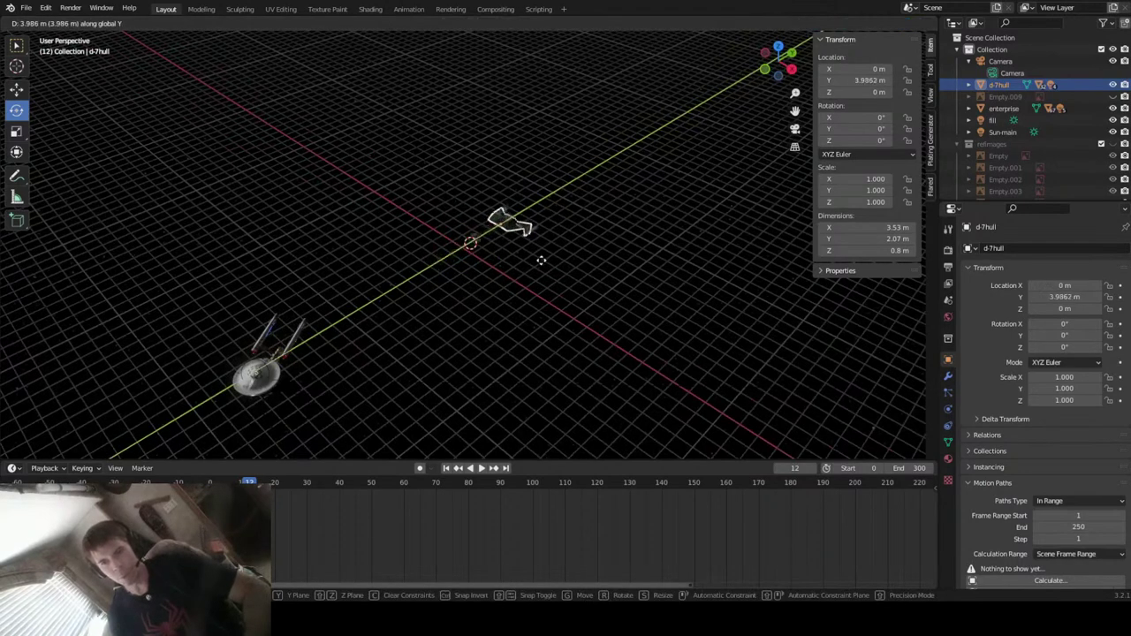
pyautogui.click(540, 260)
# - Focus on the dorsalflood.004 light on the Enterprise's saucer and examine the ship with the d-7 in the distance
pyautogui.moveTo(460, 329); pyautogui.dragTo(490, 318, button='middle')
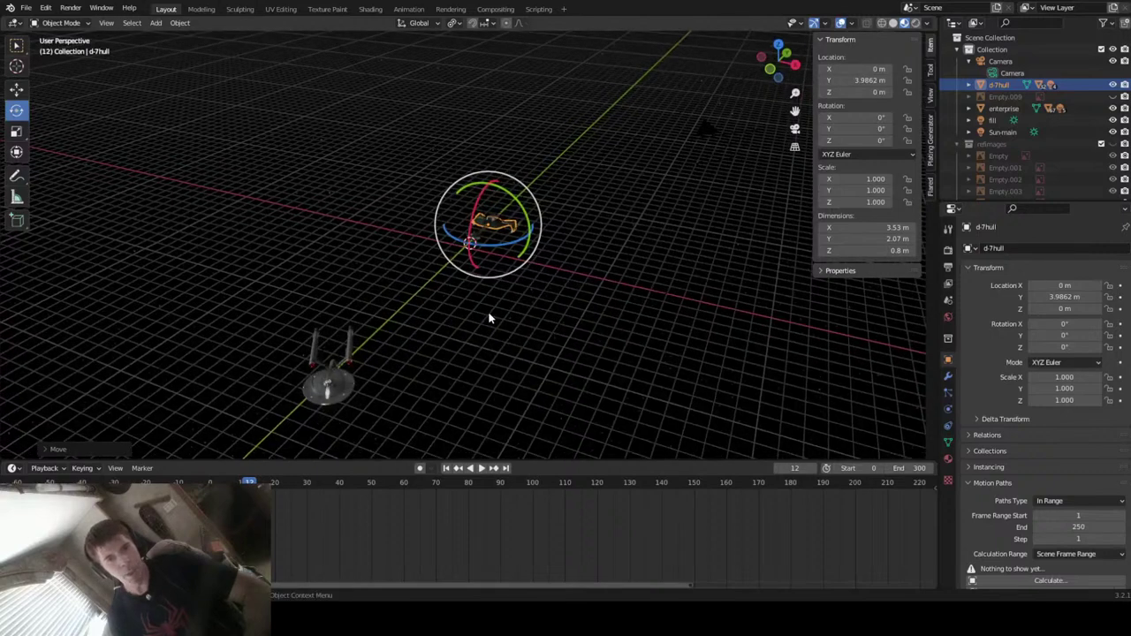
pyautogui.click(328, 365)
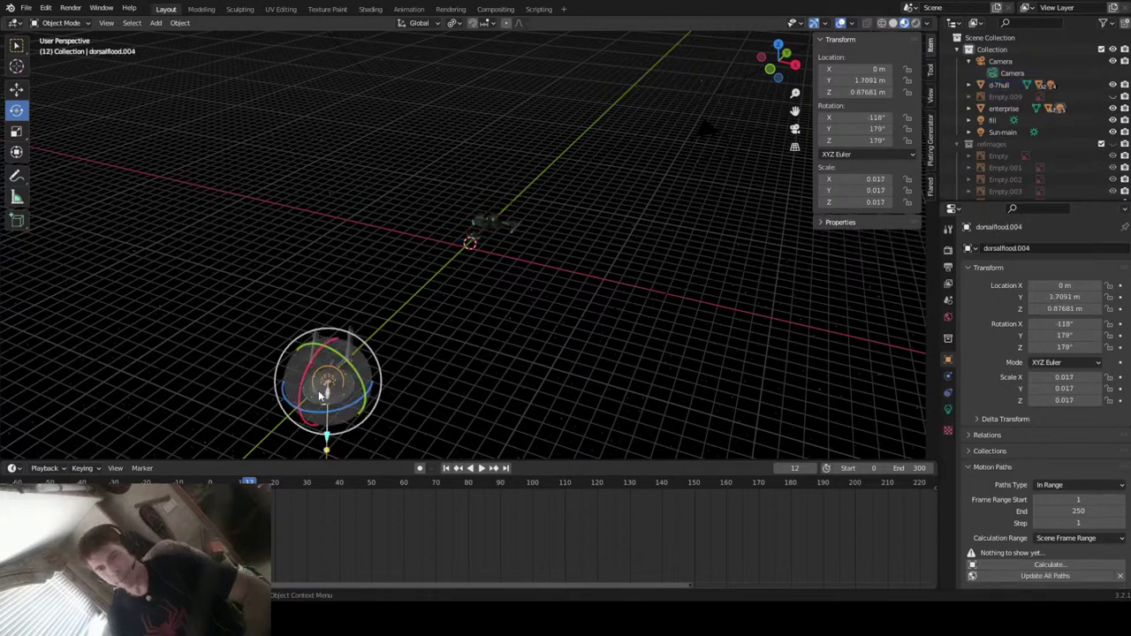
pyautogui.press('KP_Decimal')
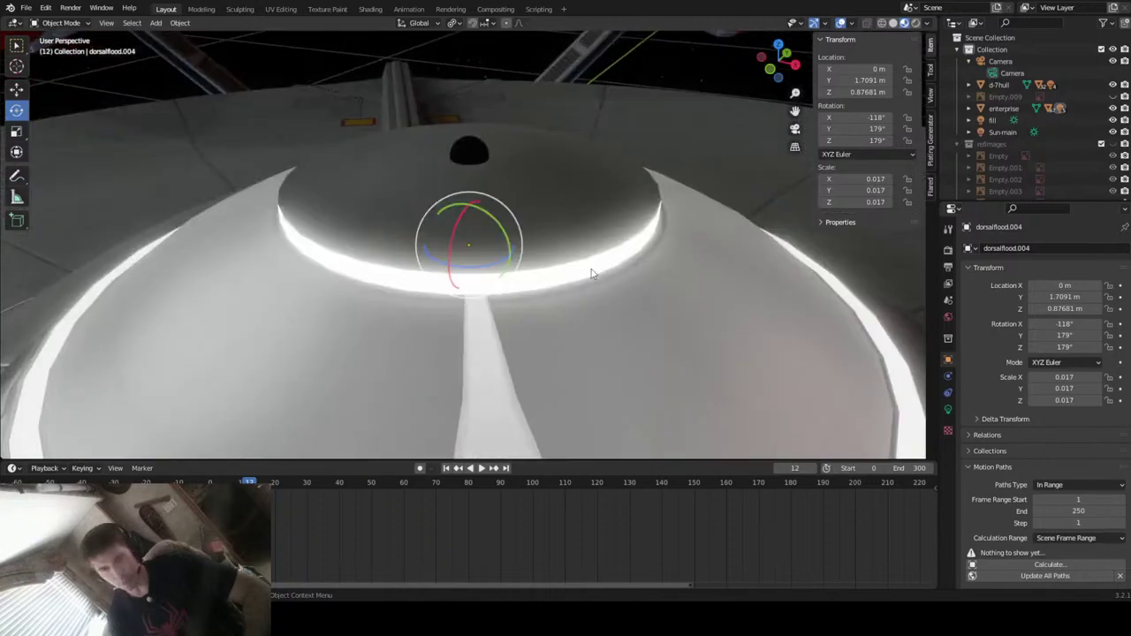
pyautogui.scroll(-10, 592, 273)
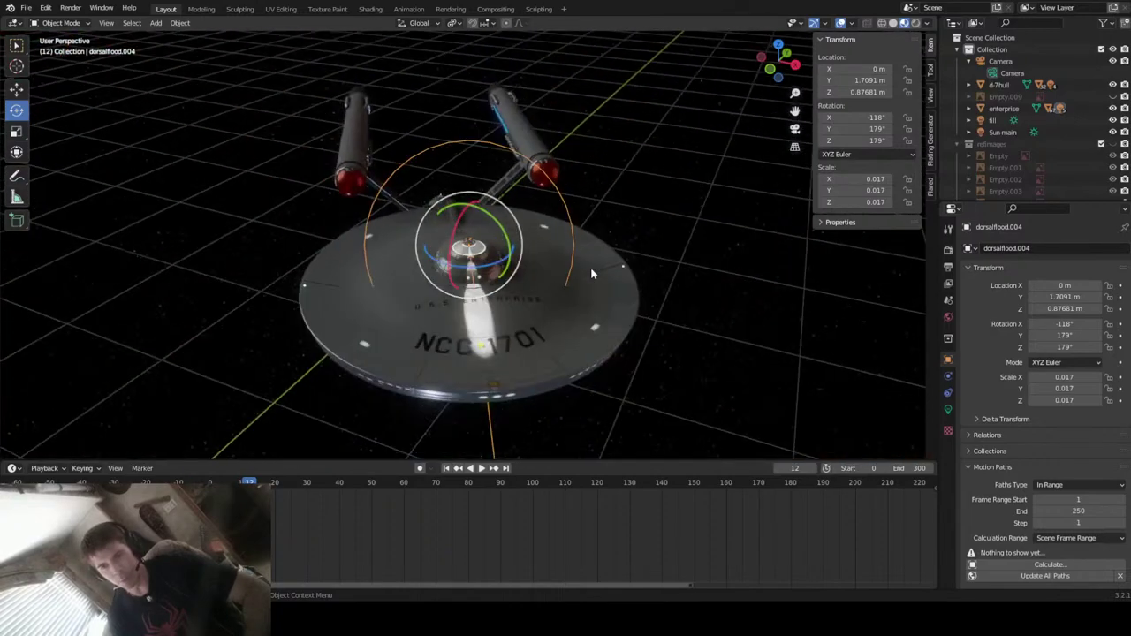
pyautogui.scroll(3, 592, 274)
pyautogui.scroll(-6, 593, 274)
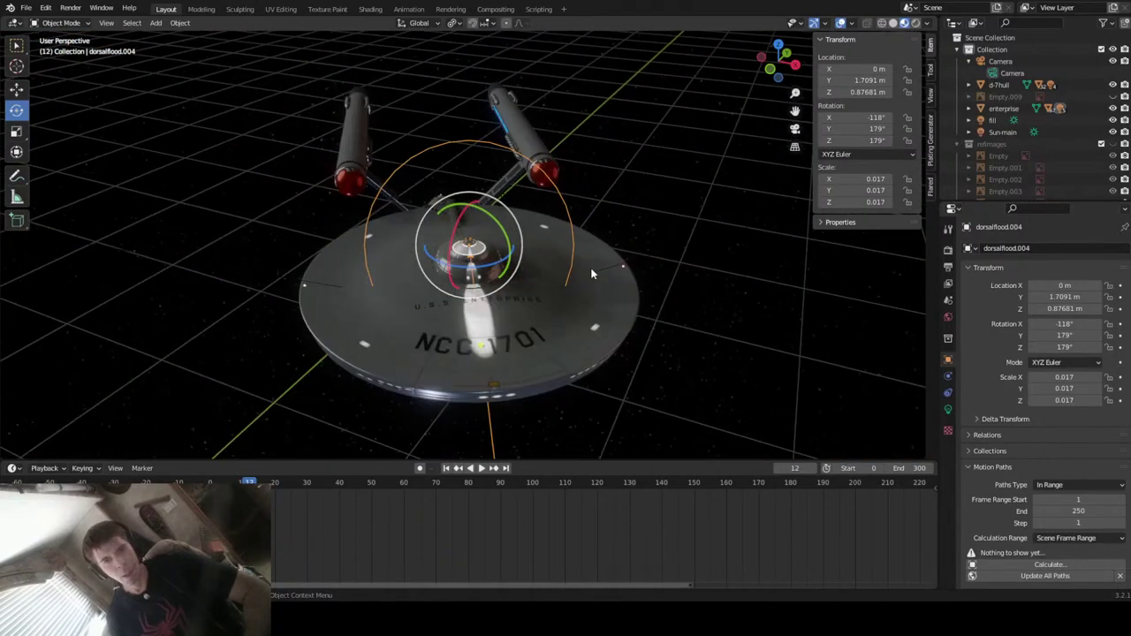
pyautogui.moveTo(592, 274); pyautogui.dragTo(776, 212, button='middle')
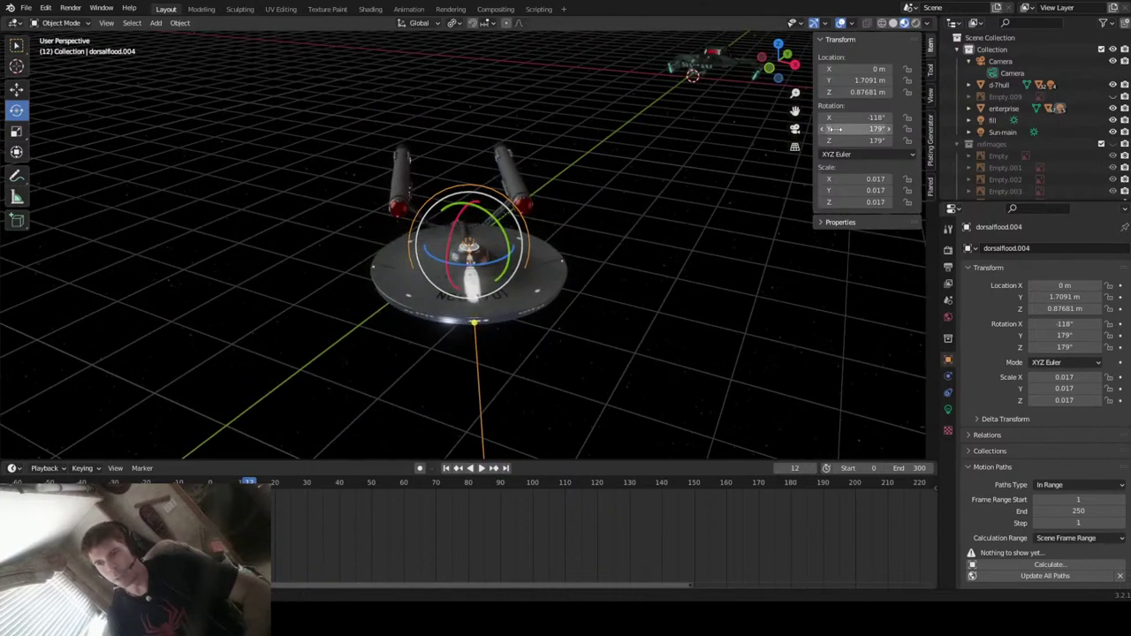
# - Switch to the camera view with rendered shading and reframe the camera with the Enterprise's saucer in the foreground and the d-7 behind
pyautogui.click(795, 130)
pyautogui.moveTo(424, 336); pyautogui.dragTo(780, 144, button='middle')
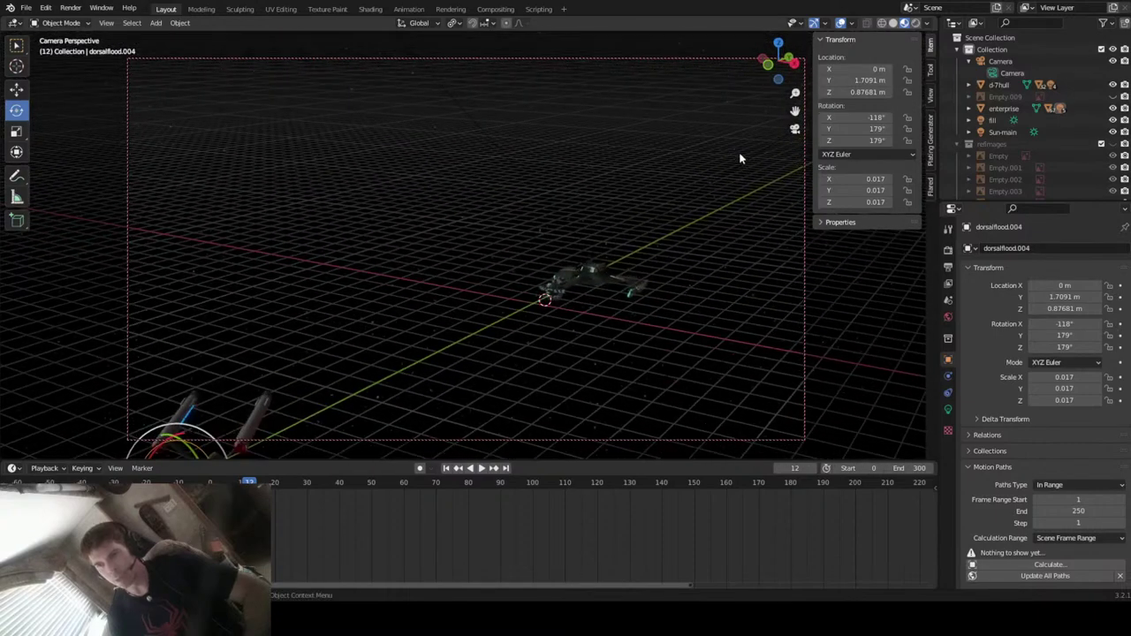
pyautogui.click(915, 23)
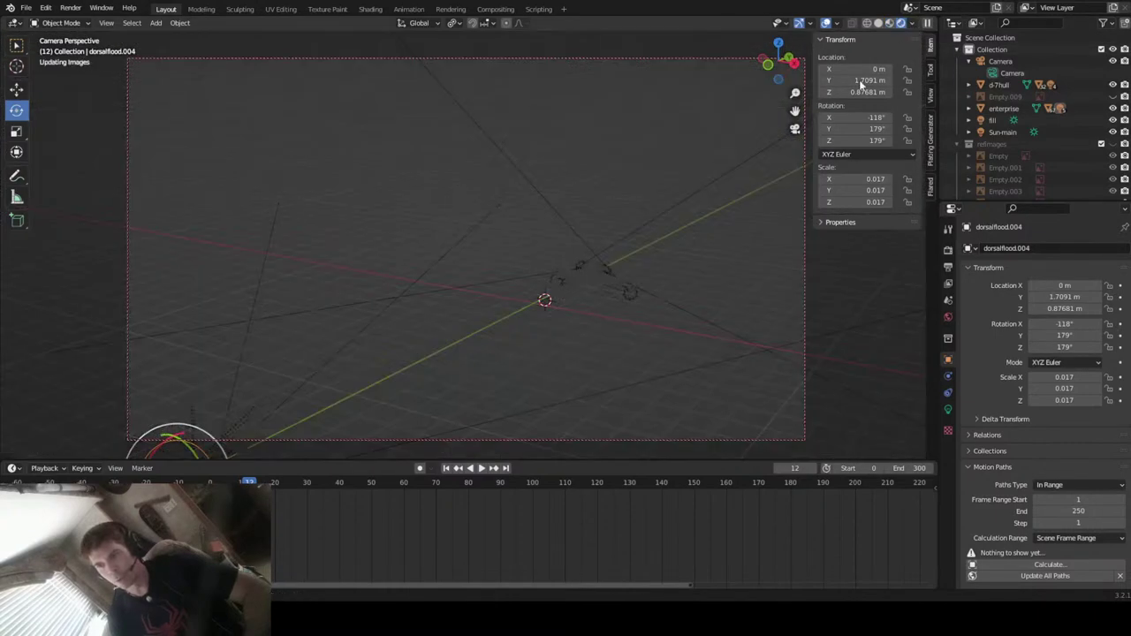
pyautogui.moveTo(459, 353); pyautogui.dragTo(361, 393, button='middle')
pyautogui.click(344, 377)
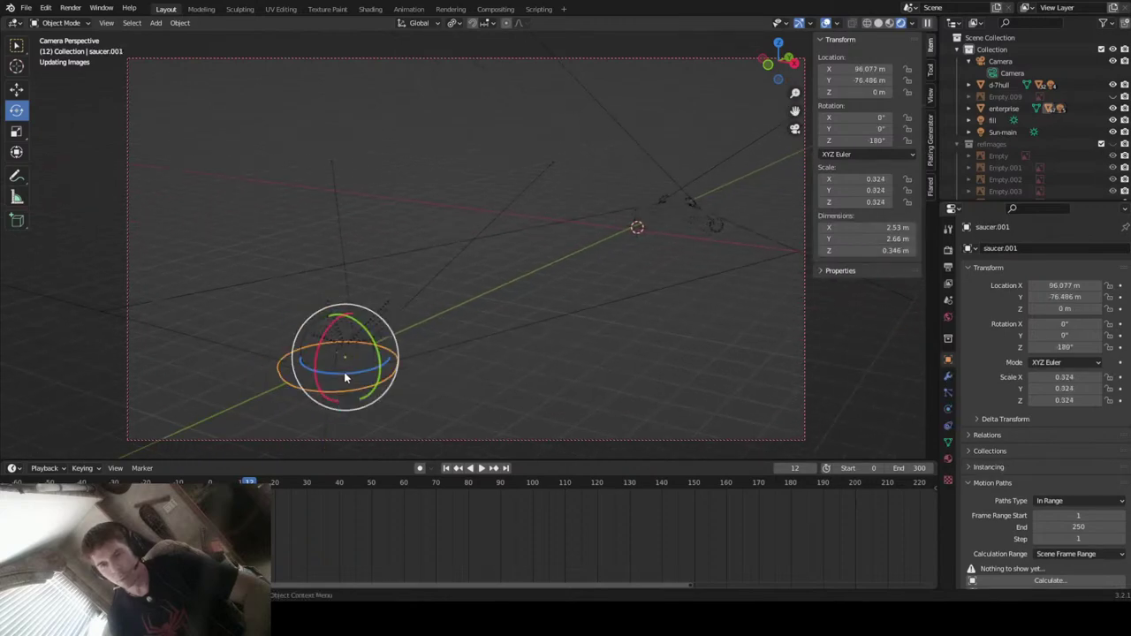
pyautogui.press('KP_Decimal')
pyautogui.moveTo(529, 326); pyautogui.dragTo(556, 319, button='middle')
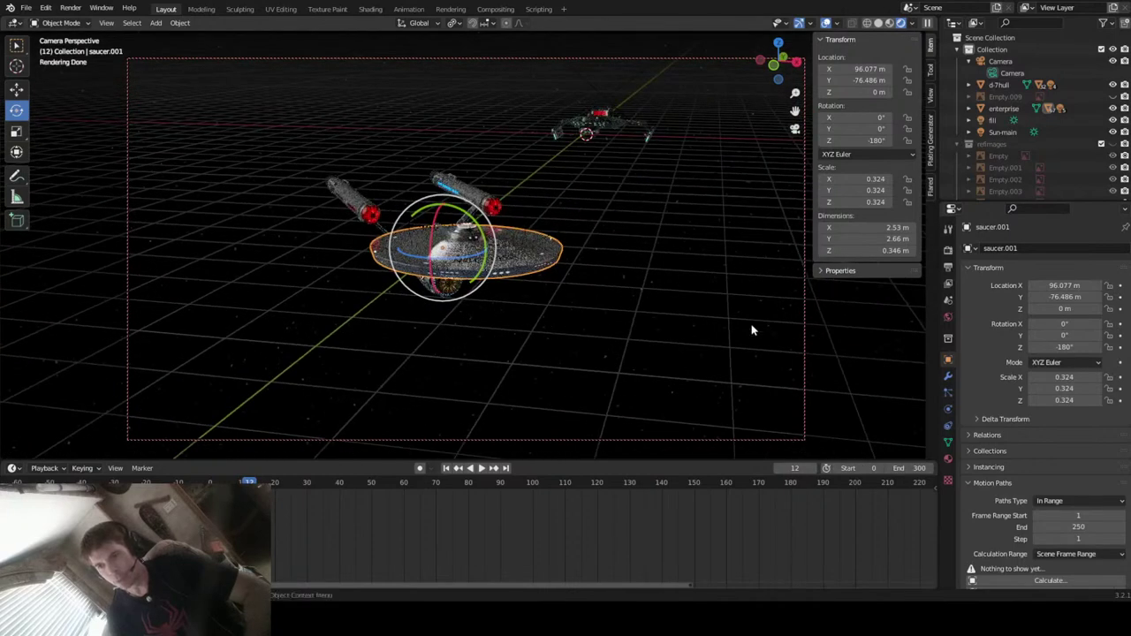
# - Set the output frame rate to 24 fps and the end of the frame range to 360
pyautogui.click(948, 266)
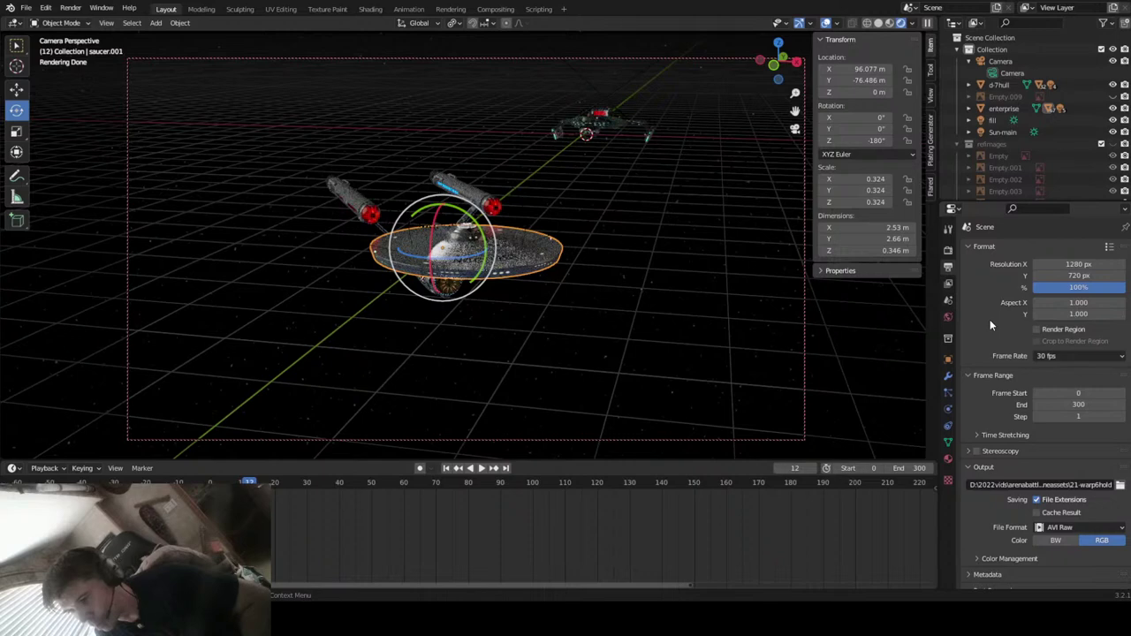
pyautogui.click(1065, 355)
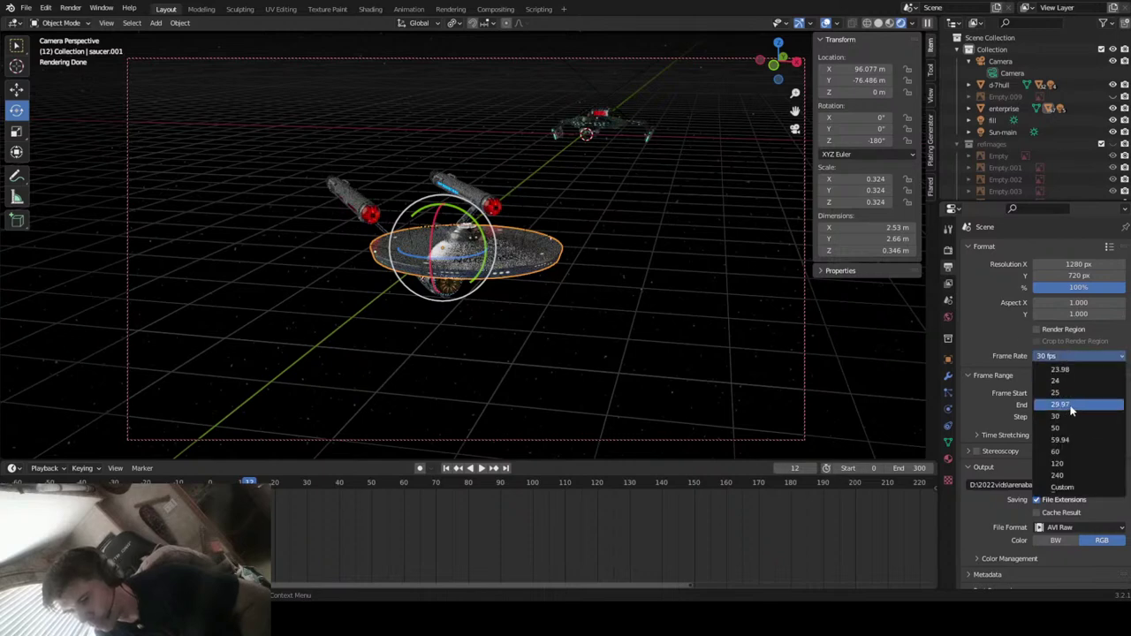
pyautogui.click(1080, 380)
pyautogui.doubleClick(1078, 404)
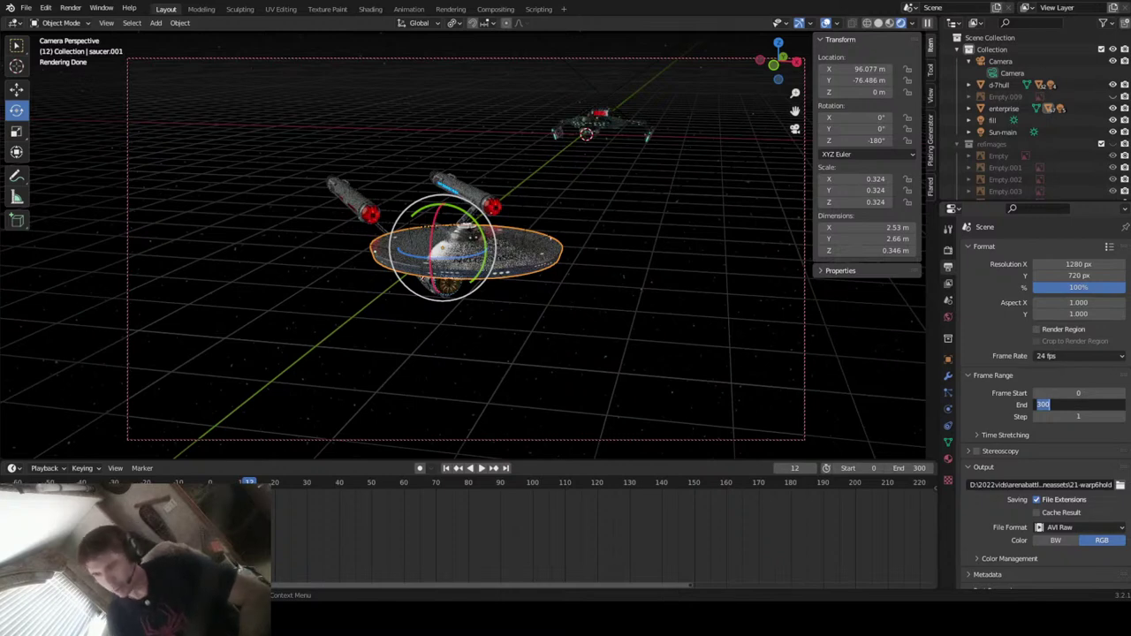
pyautogui.click(1055, 404)
pyautogui.write('360')
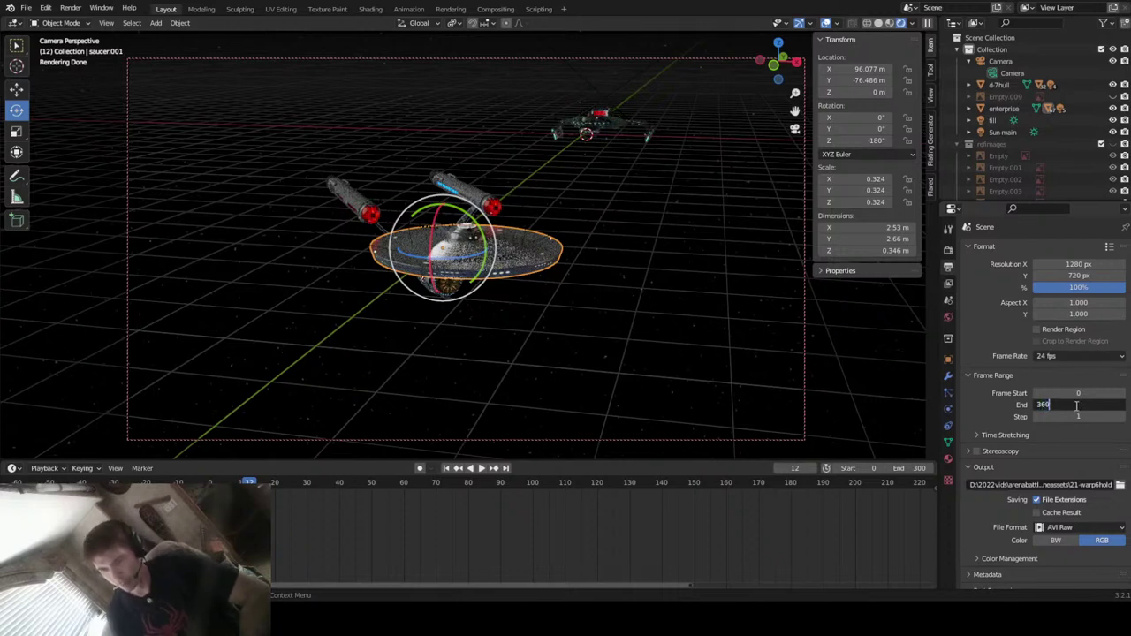
pyautogui.press('Return')
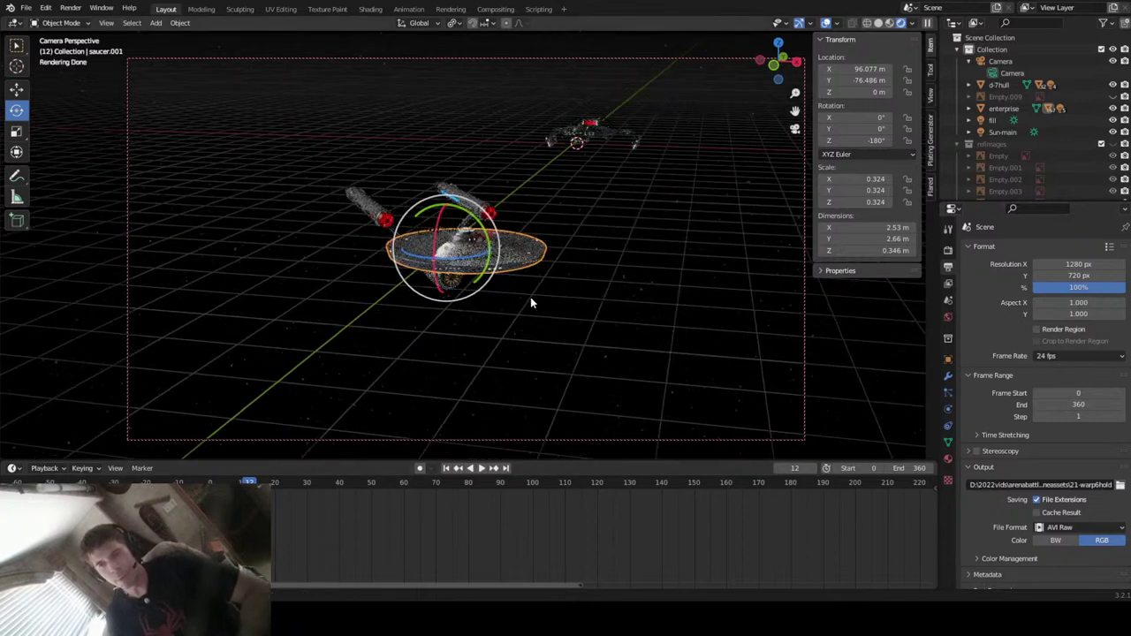
# - Move d-7hull along the global Y axis, farther from the Enterprise, to a Y location of about 28.88 m
pyautogui.scroll(5, 562, 198)
pyautogui.moveTo(588, 255); pyautogui.dragTo(625, 286, button='middle')
pyautogui.scroll(-5, 581, 241)
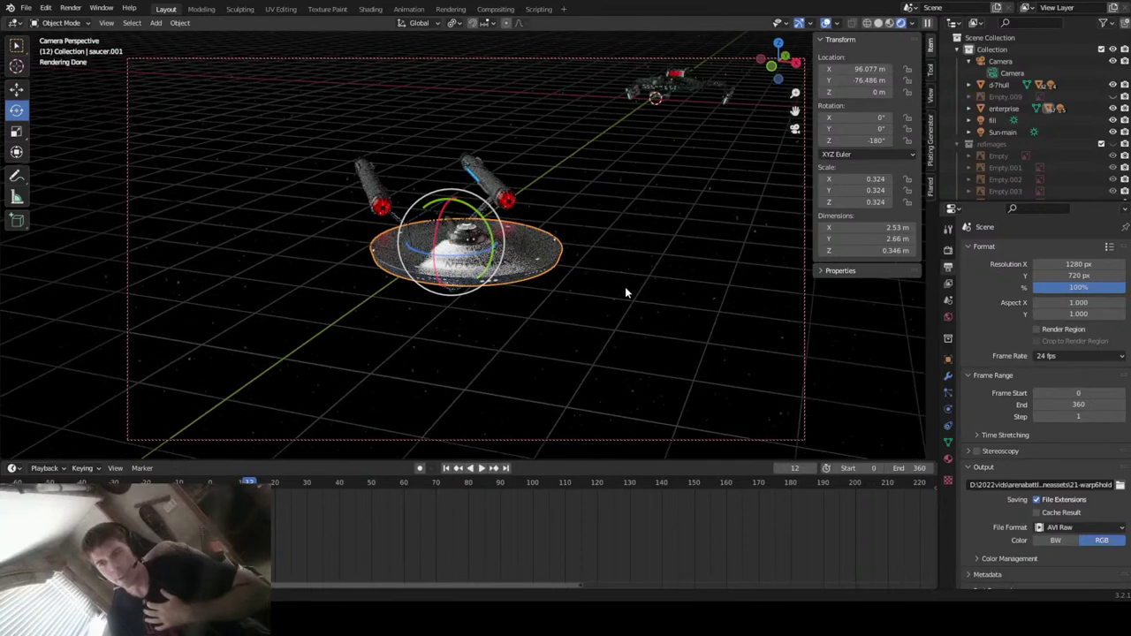
pyautogui.moveTo(625, 286); pyautogui.dragTo(632, 283, button='middle')
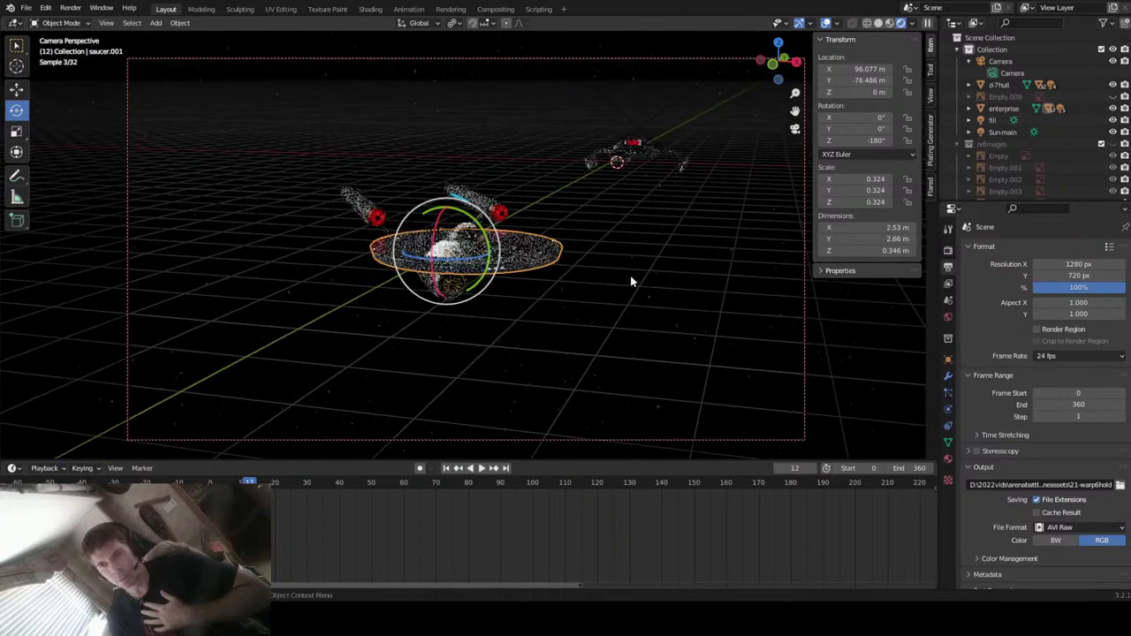
pyautogui.click(650, 152)
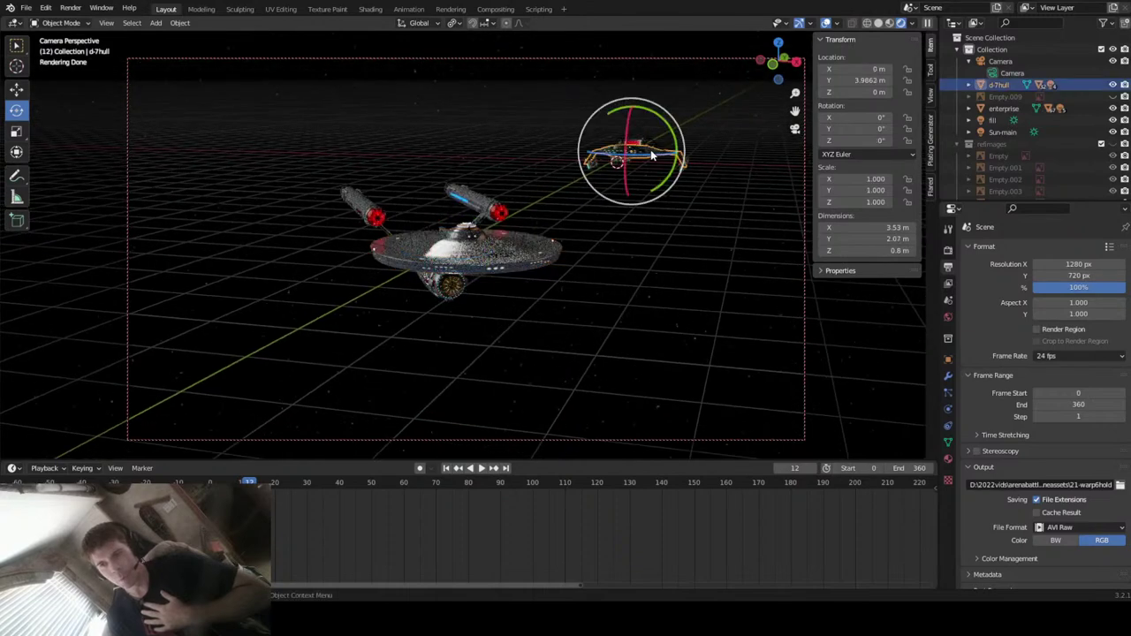
pyautogui.press('g')
pyautogui.press('y')
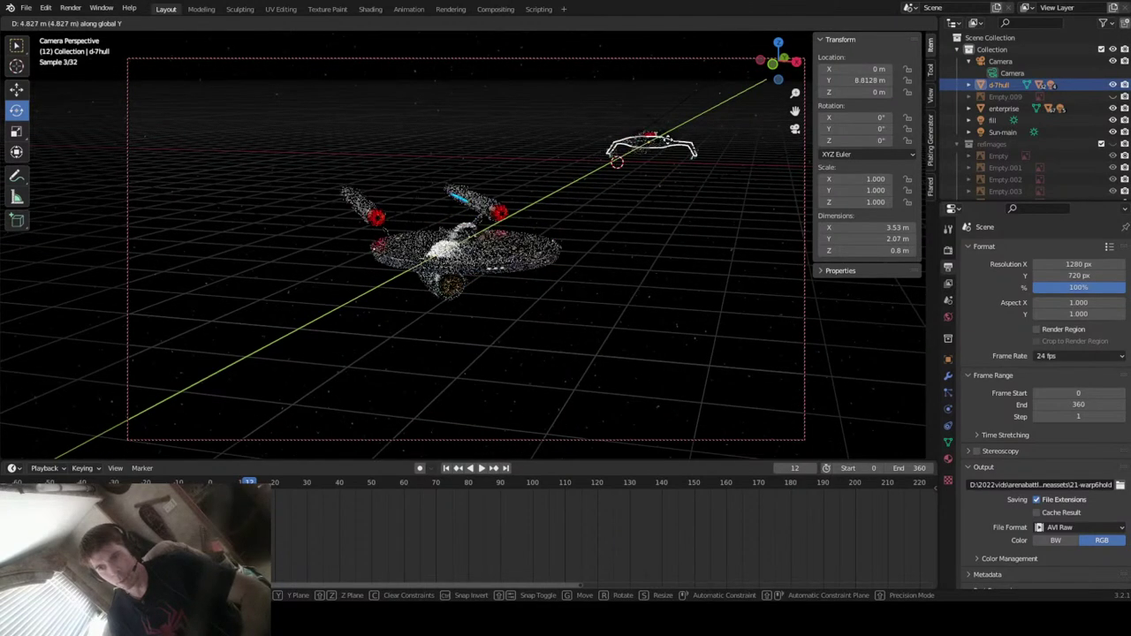
pyautogui.click(711, 124)
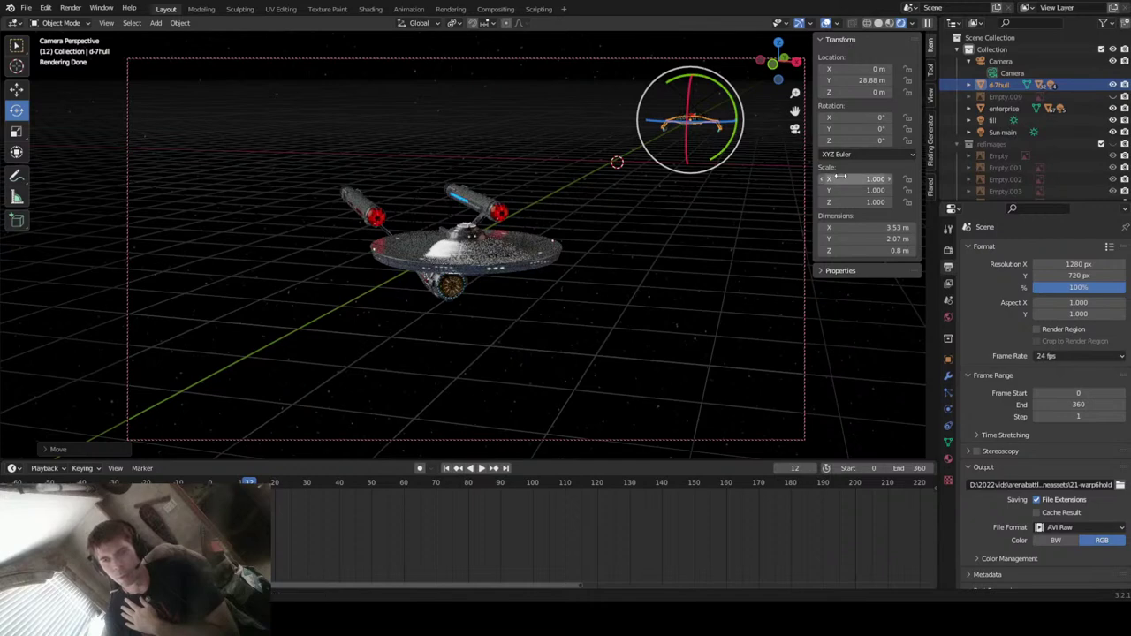
# - Switch the viewport to Material Preview shading, select the enterprise object, and frame the ship closer in the camera view
pyautogui.click(888, 25)
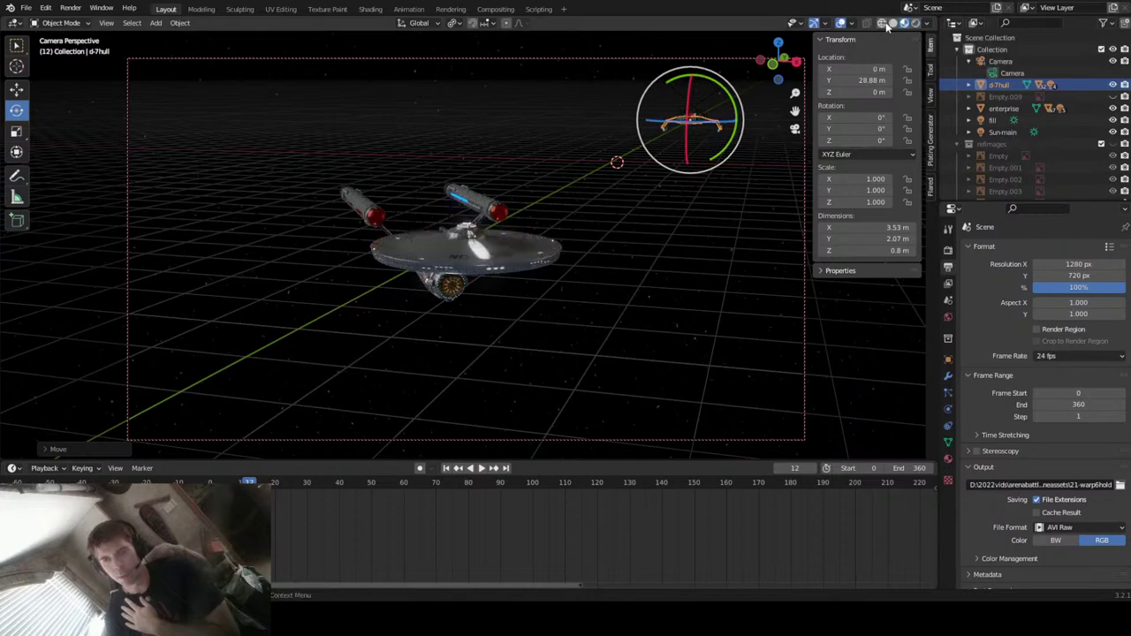
pyautogui.click(916, 24)
pyautogui.click(418, 259)
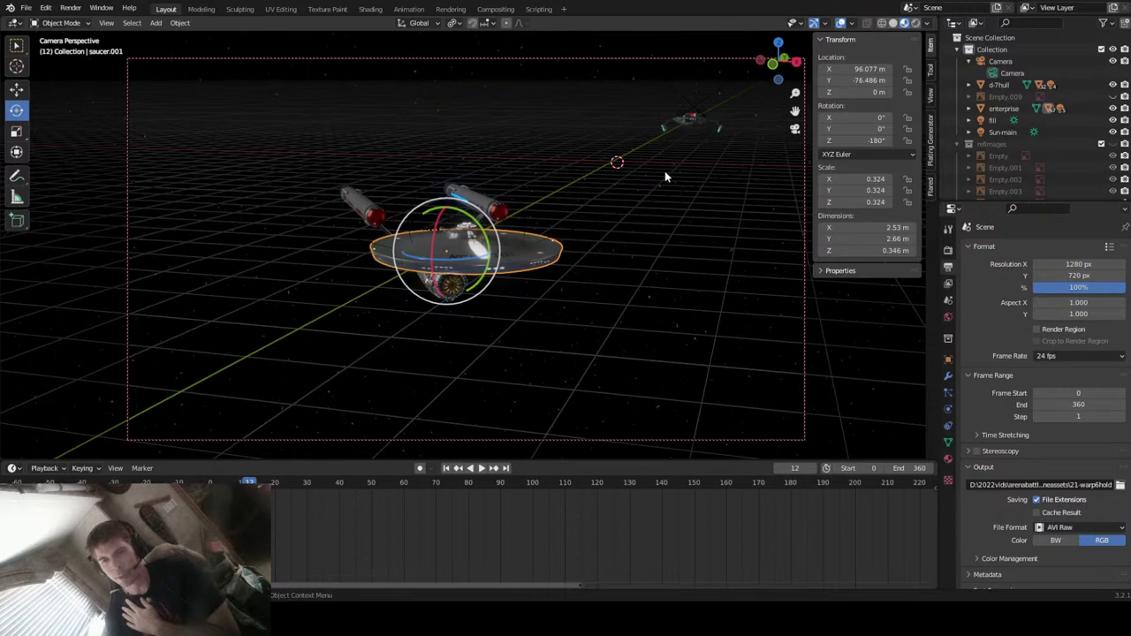
pyautogui.moveTo(640, 187); pyautogui.dragTo(371, 294, button='middle')
pyautogui.click(365, 297)
pyautogui.moveTo(656, 233)
pyautogui.mouseDown(button='middle')
pyautogui.moveTo(649, 227)
pyautogui.moveTo(650, 253)
pyautogui.mouseUp(button='middle')
pyautogui.scroll(2, 650, 253)
pyautogui.scroll(-3, 648, 254)
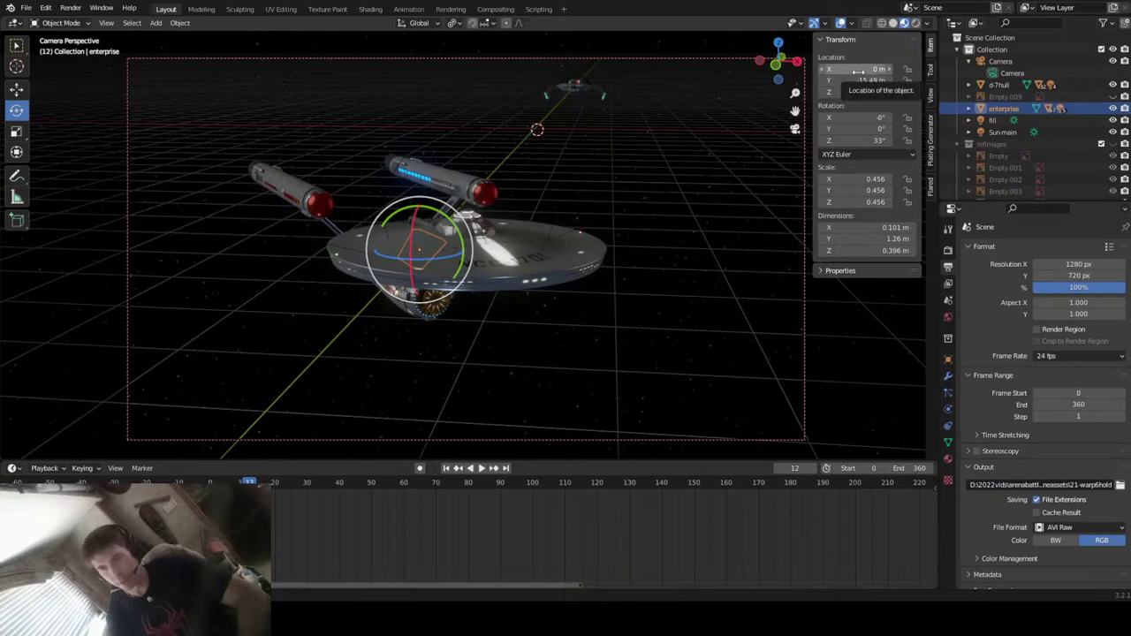
pyautogui.press('i')
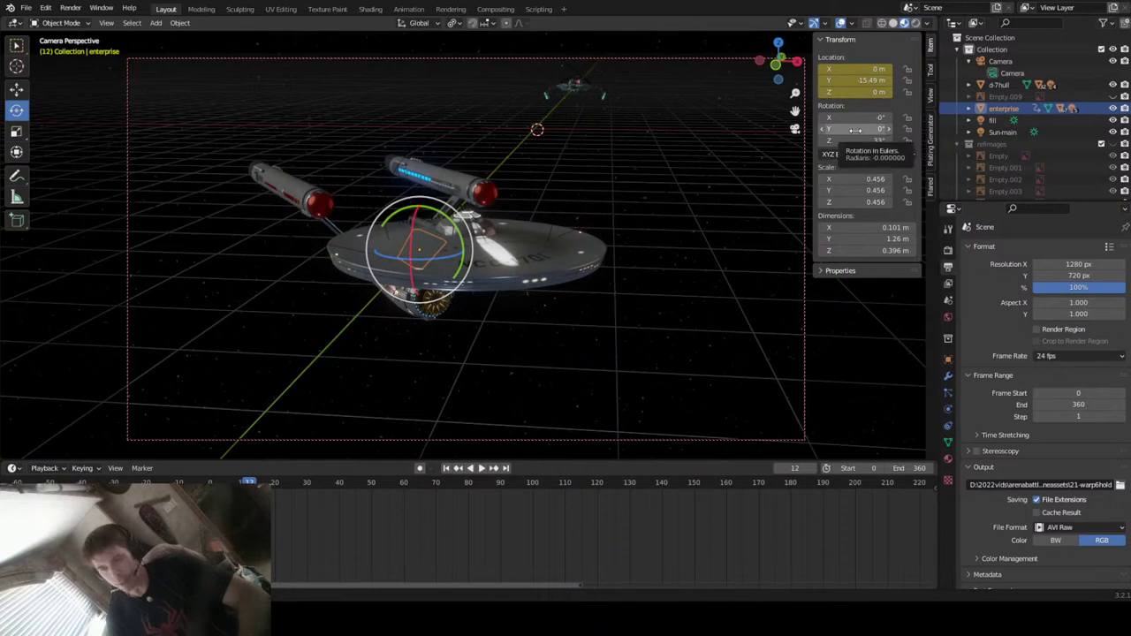
pyautogui.press('i')
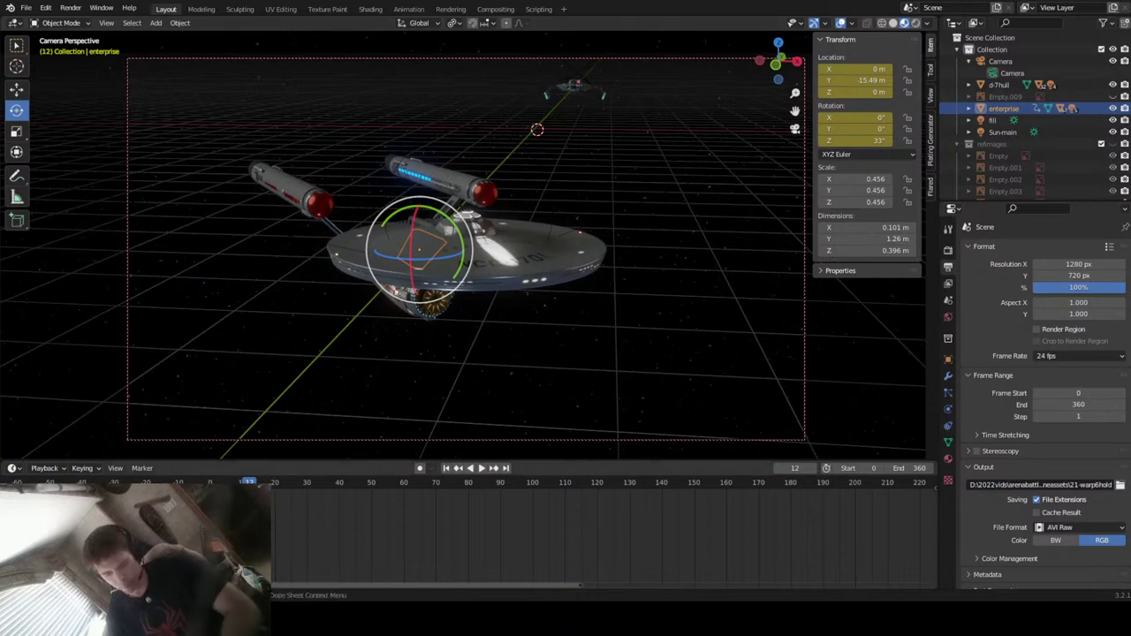
pyautogui.click(319, 513)
# - Insert location and rotation keyframes for the enterprise object at frame 0
pyautogui.click(446, 468)
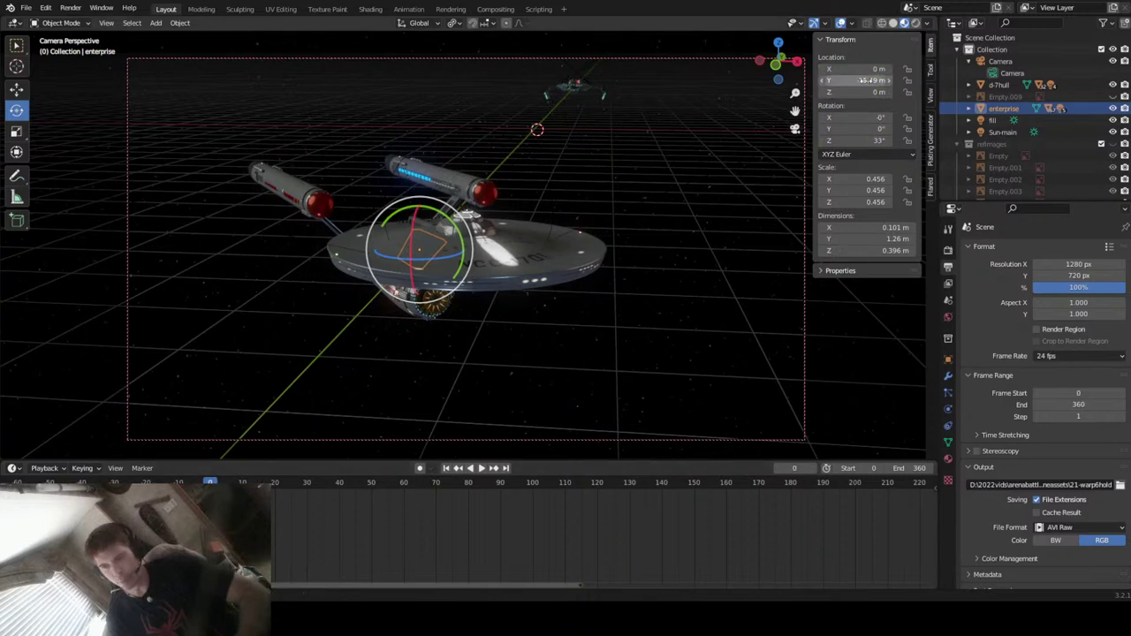
pyautogui.press('i')
pyautogui.press('i')
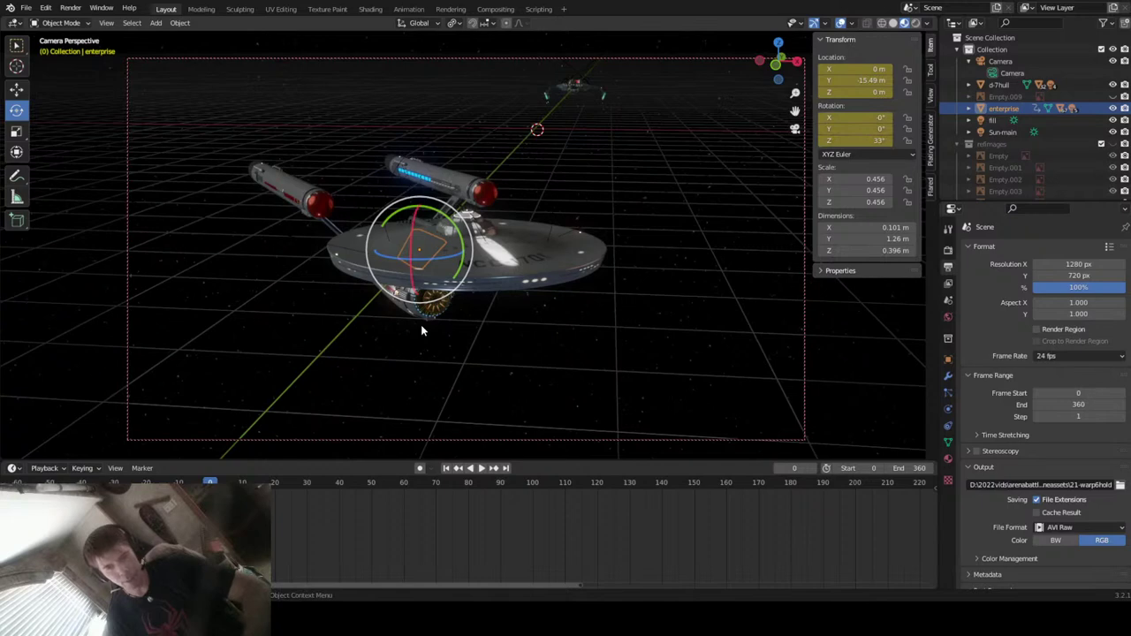
# - Change the transform orientation to Local so the enterprise object can be moved along its own axes
pyautogui.press('g')
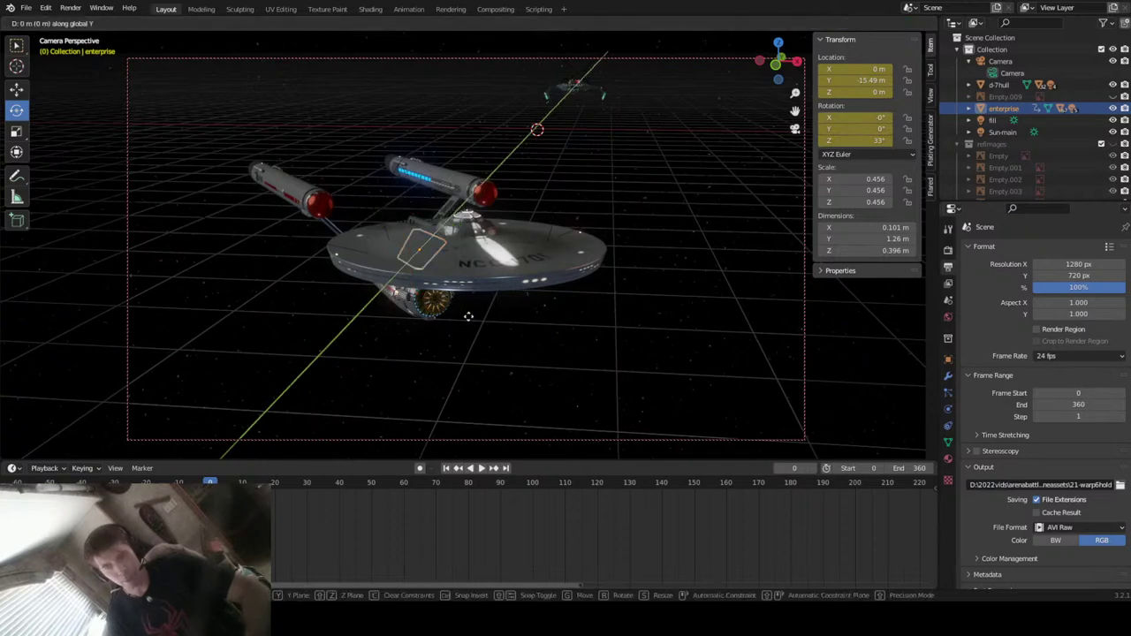
pyautogui.click(468, 321)
pyautogui.click(419, 23)
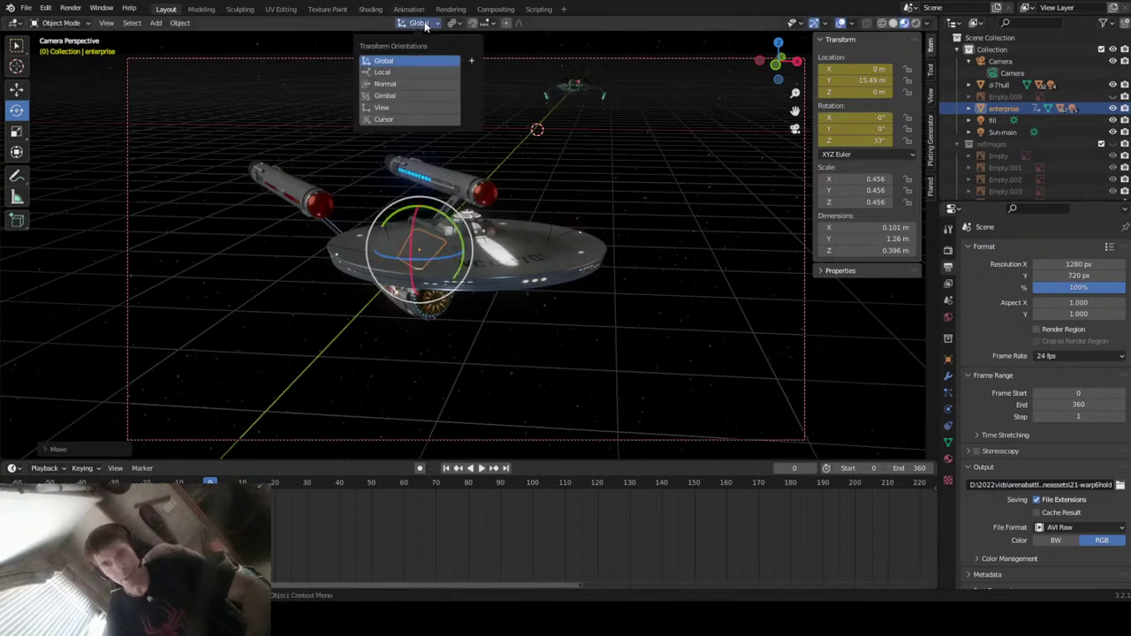
pyautogui.click(385, 73)
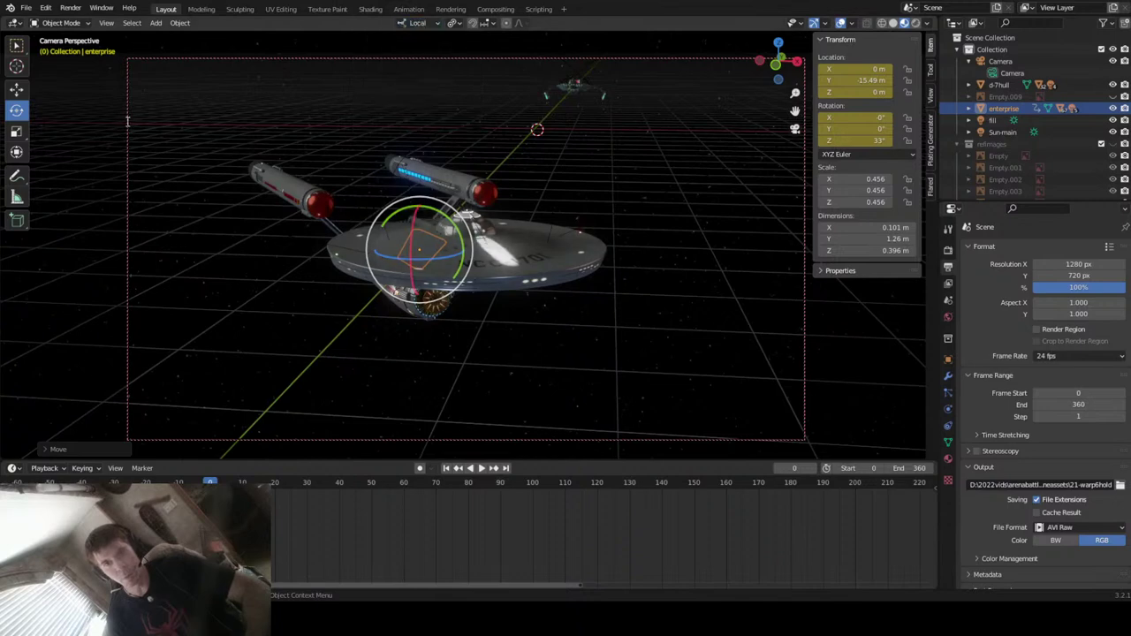
# - Move enterprise backward along its local Y axis to about X -3.39 m, Y -10.26 m and keyframe its location at frame 0
pyautogui.click(15, 89)
pyautogui.moveTo(409, 249); pyautogui.dragTo(344, 209)
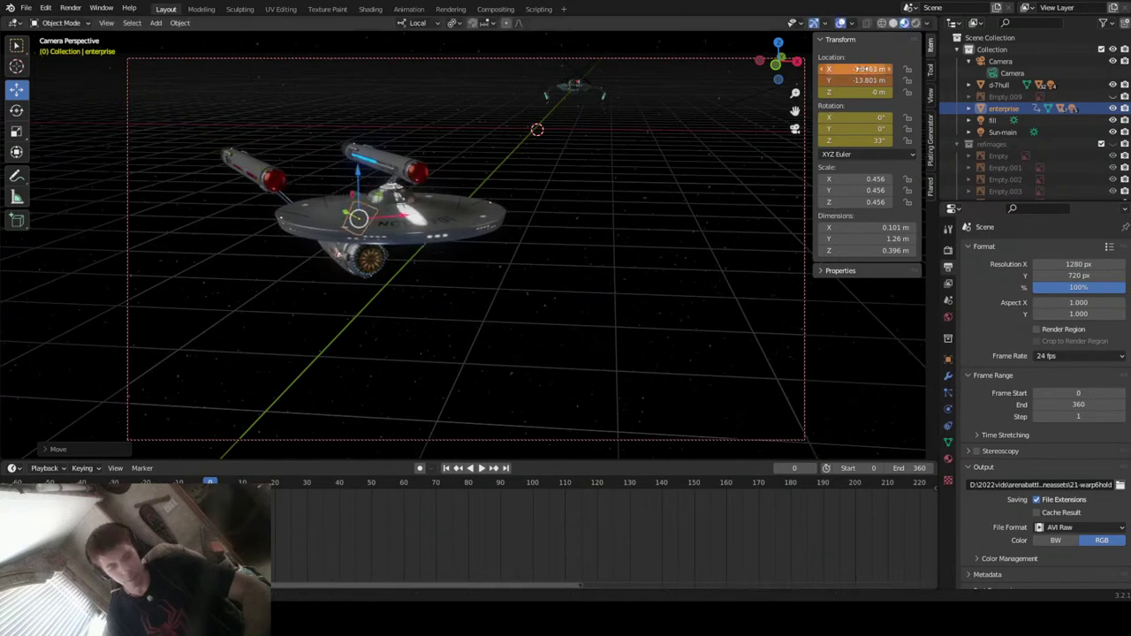
pyautogui.press('i')
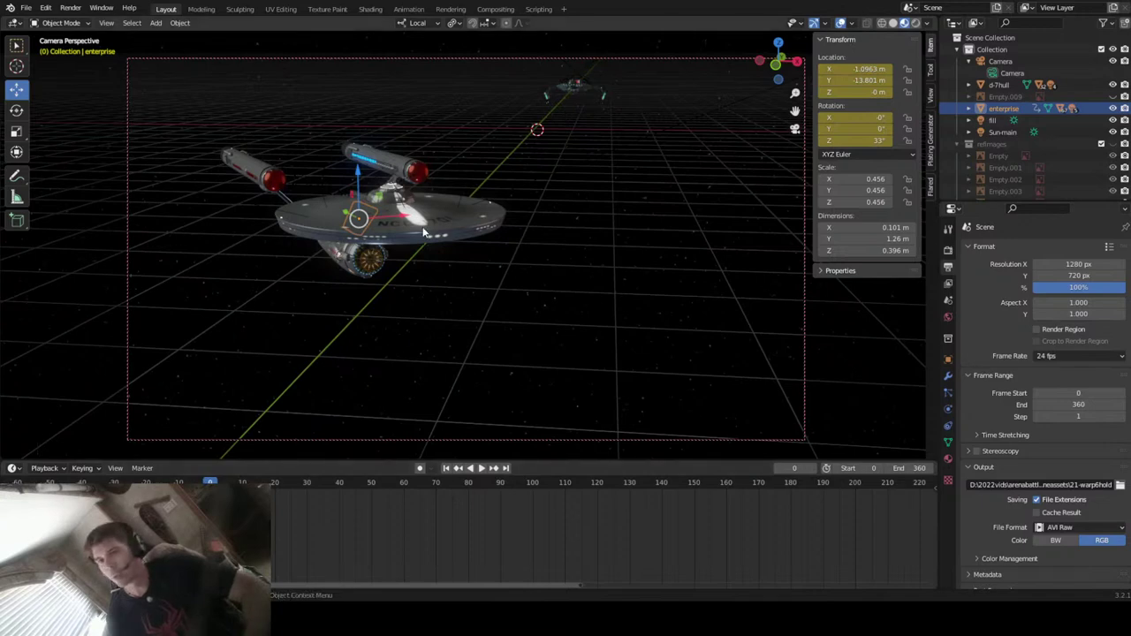
pyautogui.moveTo(347, 215); pyautogui.dragTo(278, 177)
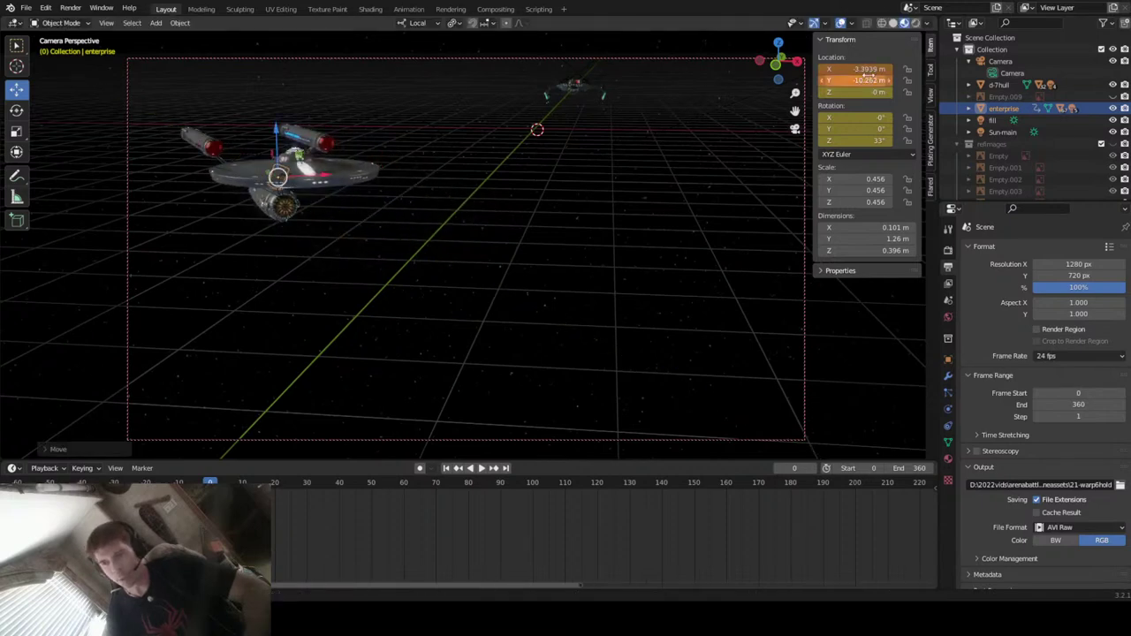
pyautogui.moveTo(866, 80); pyautogui.dragTo(868, 75)
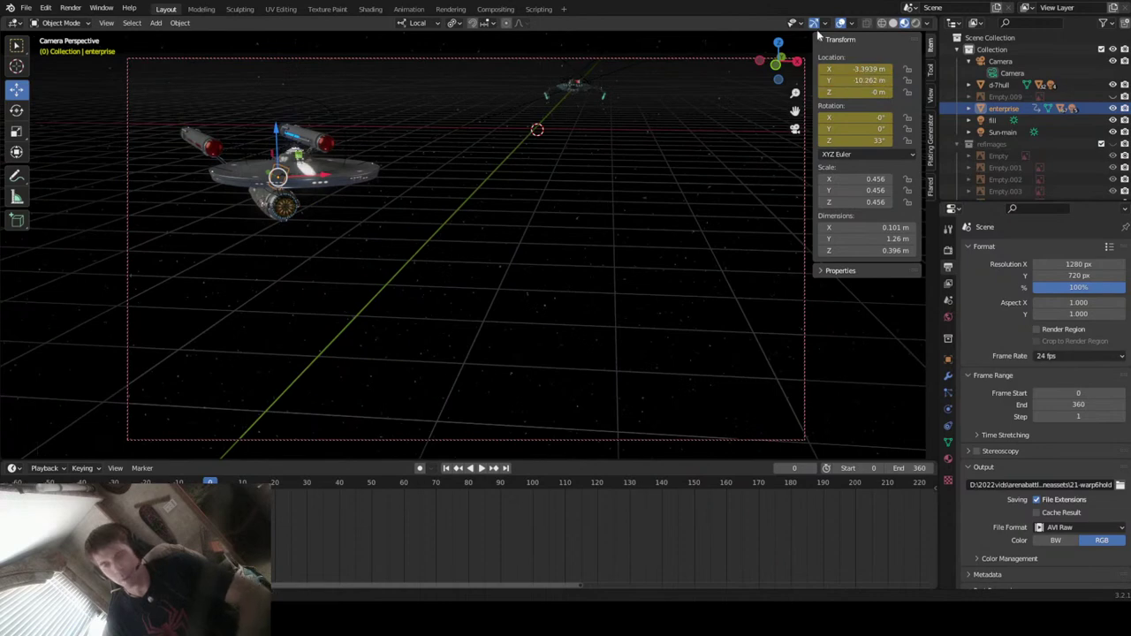
# - At frame 360, move enterprise forward along its local Y axis to about X 6.65 m, Y -25.74 m and keyframe its location
pyautogui.click(779, 45)
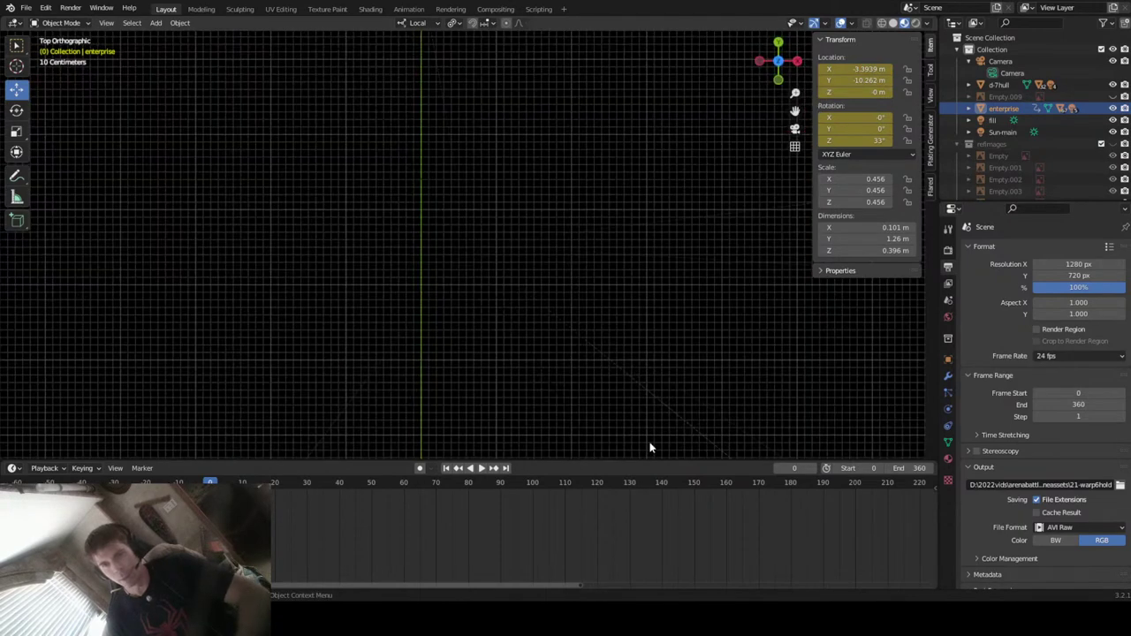
pyautogui.click(507, 469)
pyautogui.scroll(-5, 608, 267)
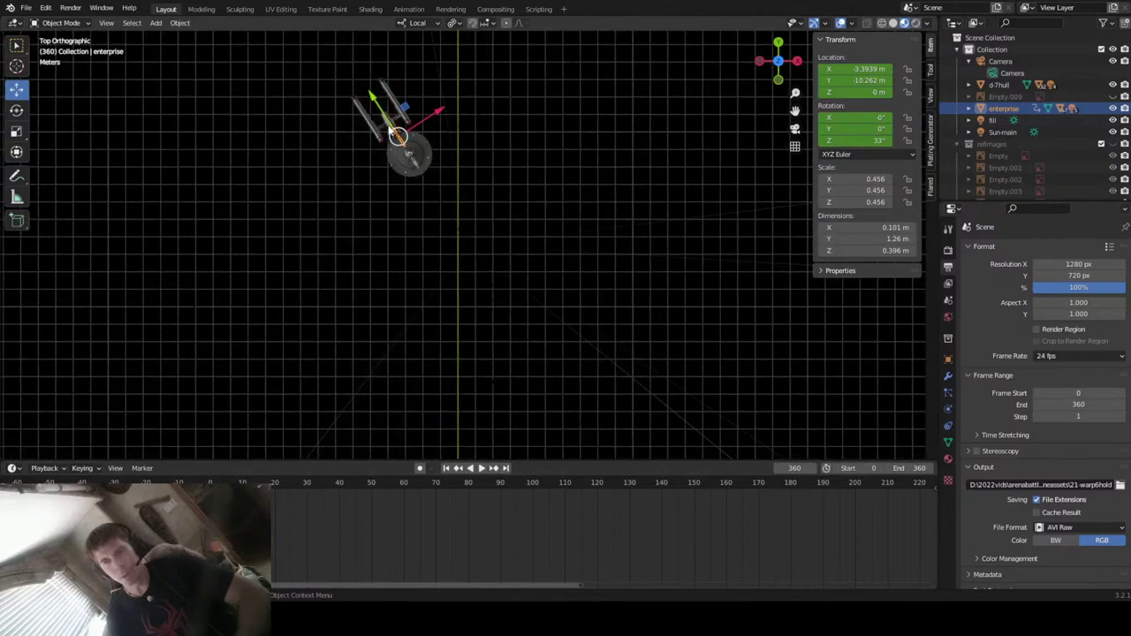
pyautogui.moveTo(378, 108); pyautogui.dragTo(558, 383)
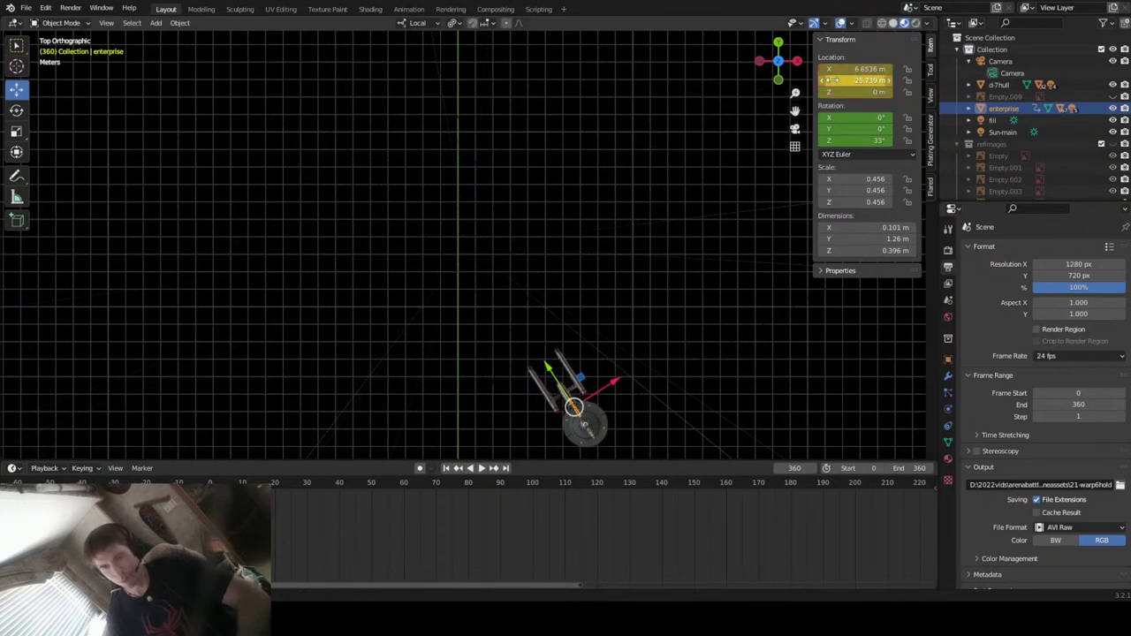
# - Play the animation from frame 0 in the camera view to check the Enterprise's motion
pyautogui.click(797, 129)
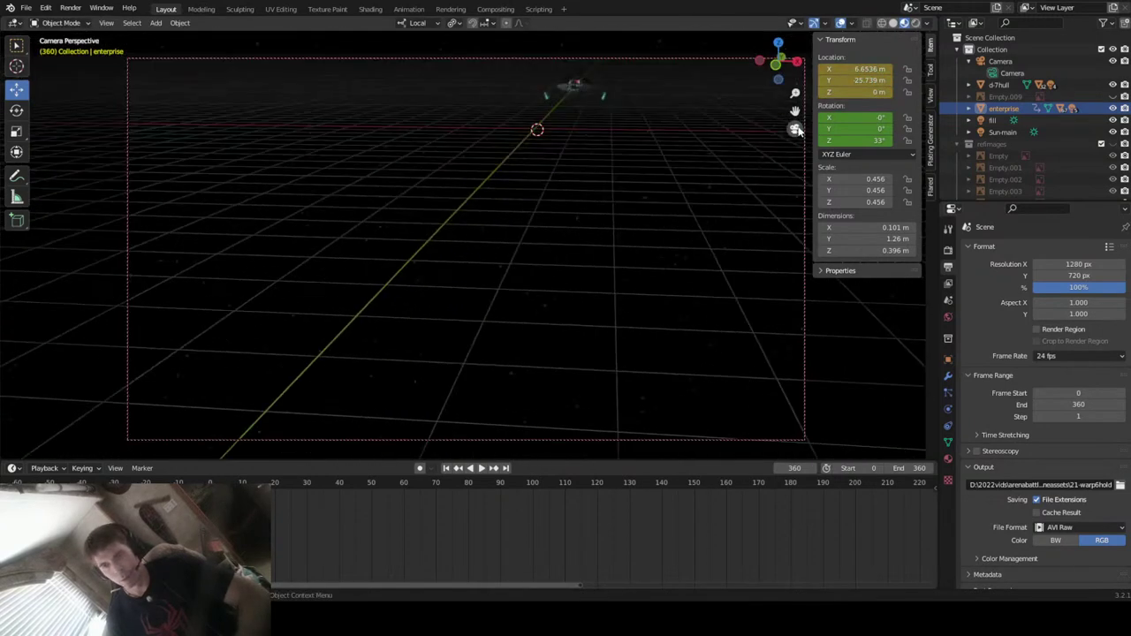
pyautogui.click(446, 468)
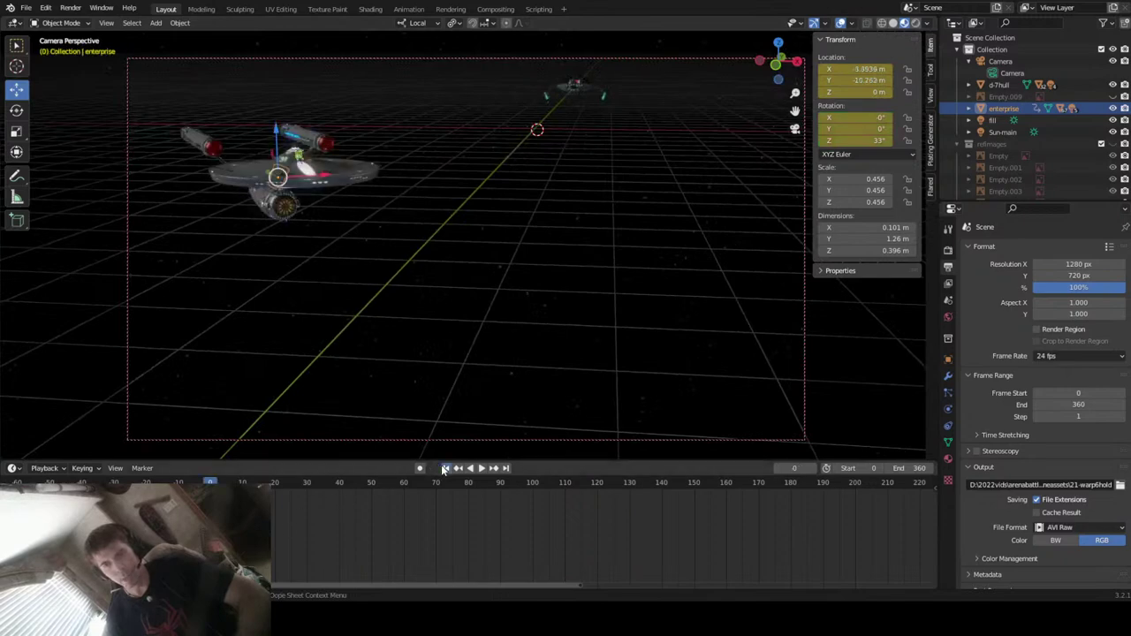
pyautogui.press('space')
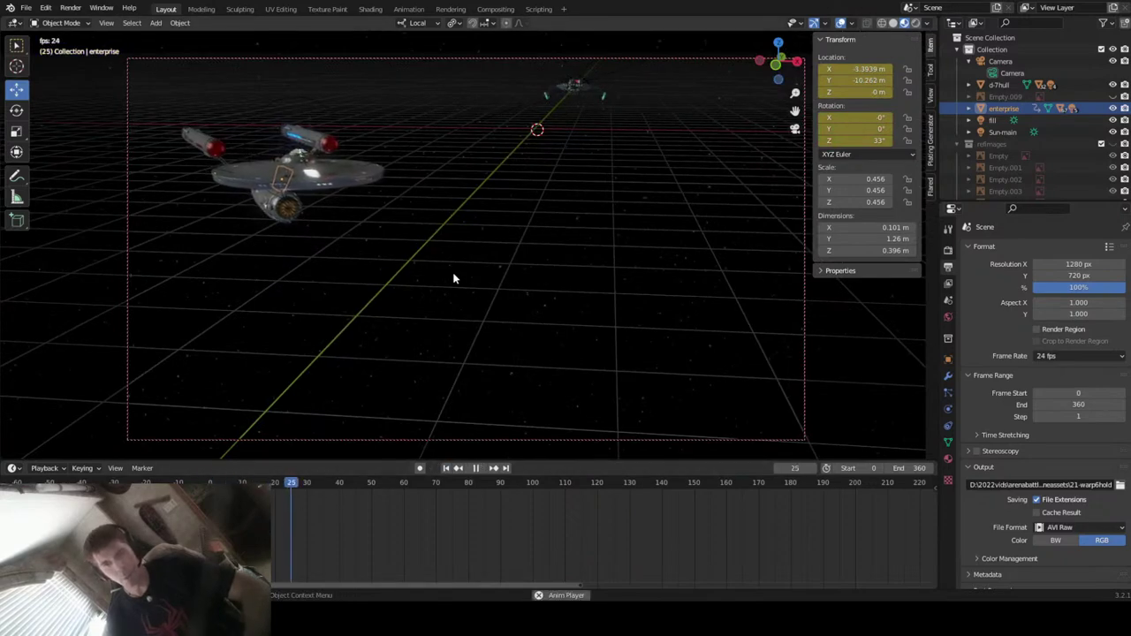
pyautogui.press('space')
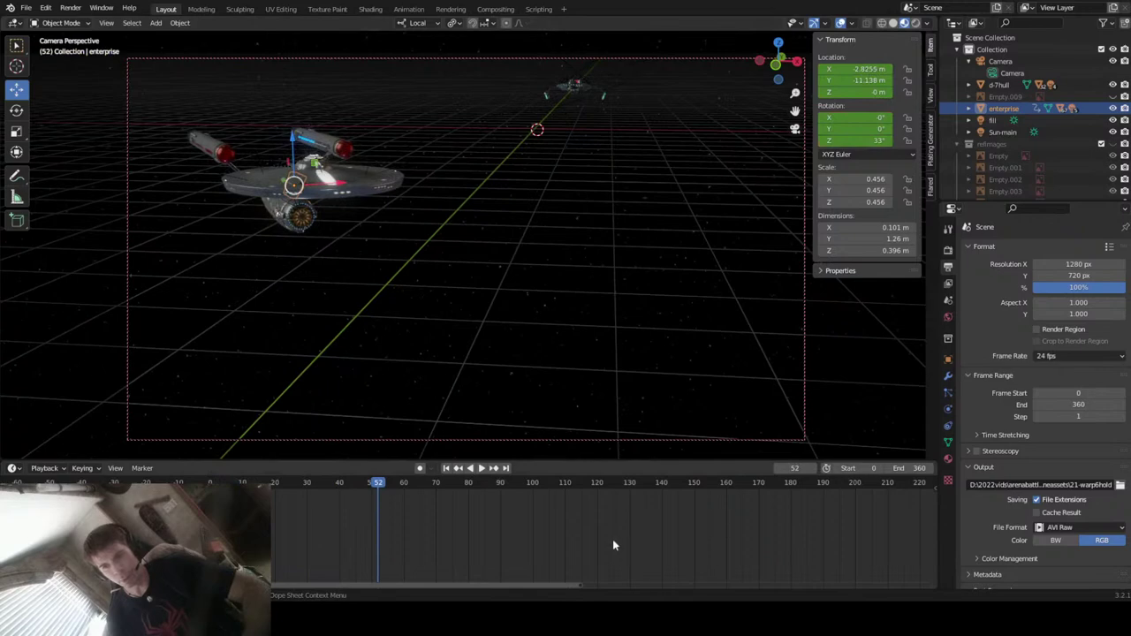
# - Set the interpolation of the enterprise's keyframes at frames 0 and 360 to Linear
pyautogui.scroll(-5, 613, 541)
pyautogui.moveTo(903, 574); pyautogui.dragTo(358, 493)
pyautogui.rightClick(374, 498)
pyautogui.moveTo(371, 496)
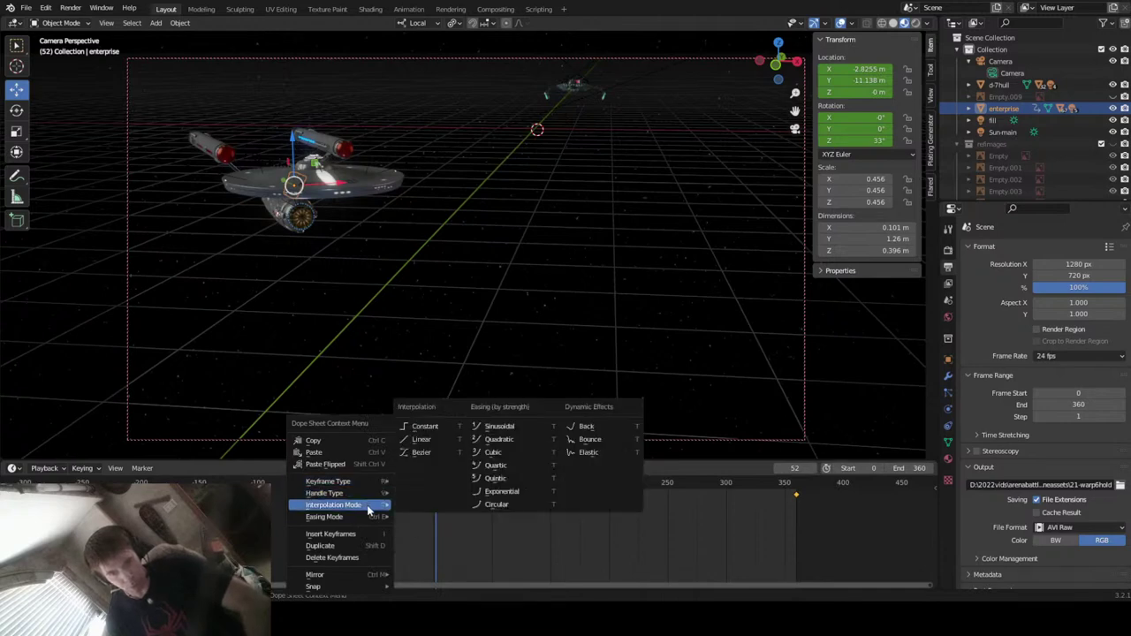
pyautogui.click(430, 440)
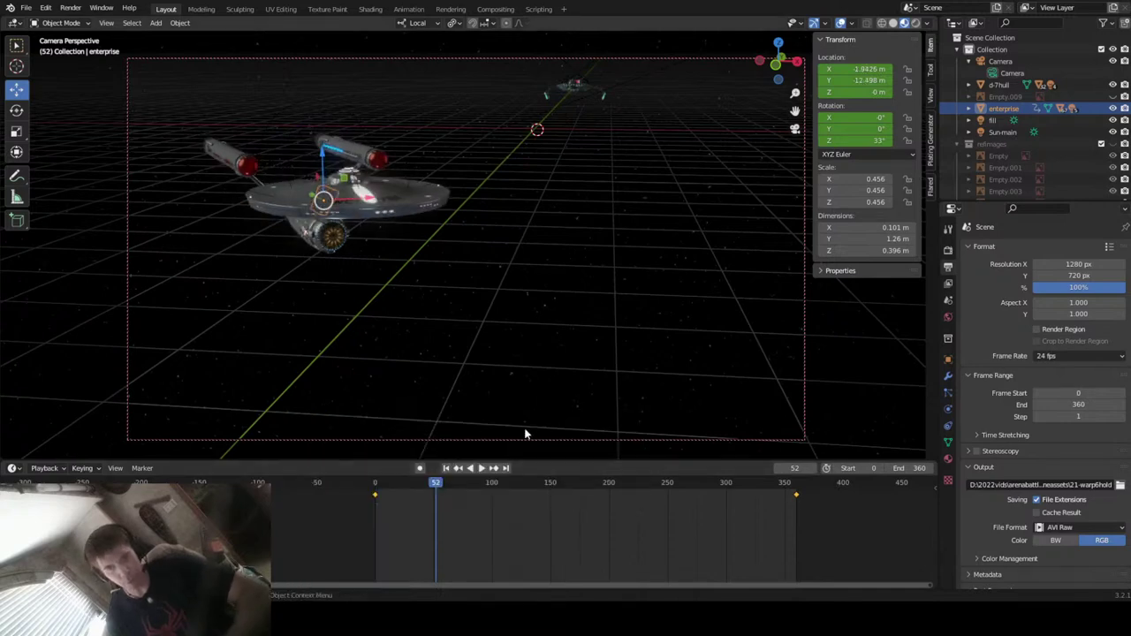
# - Play the animation from frame 0 to check the enterprise's constant-speed motion, and return to the first frames
pyautogui.click(447, 467)
pyautogui.press('space')
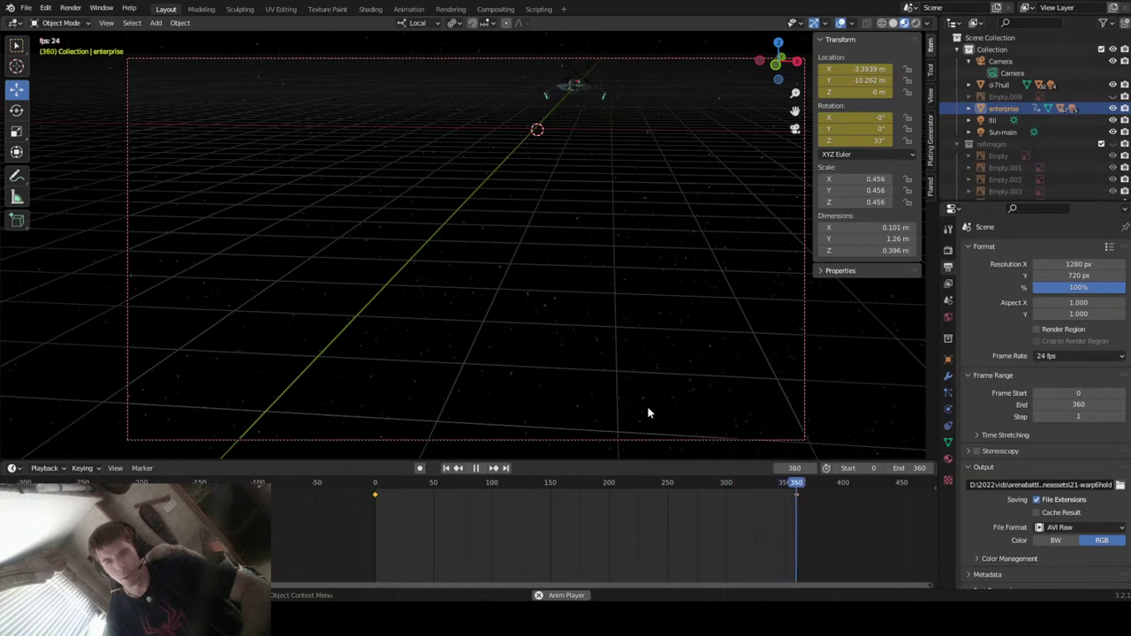
pyautogui.click(475, 467)
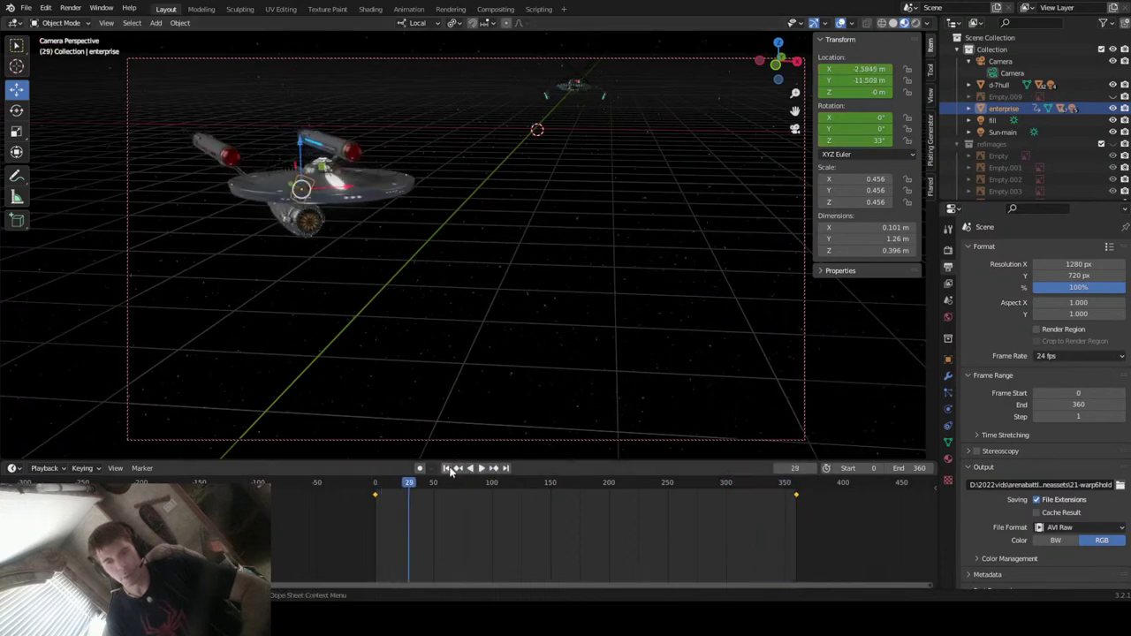
pyautogui.click(446, 468)
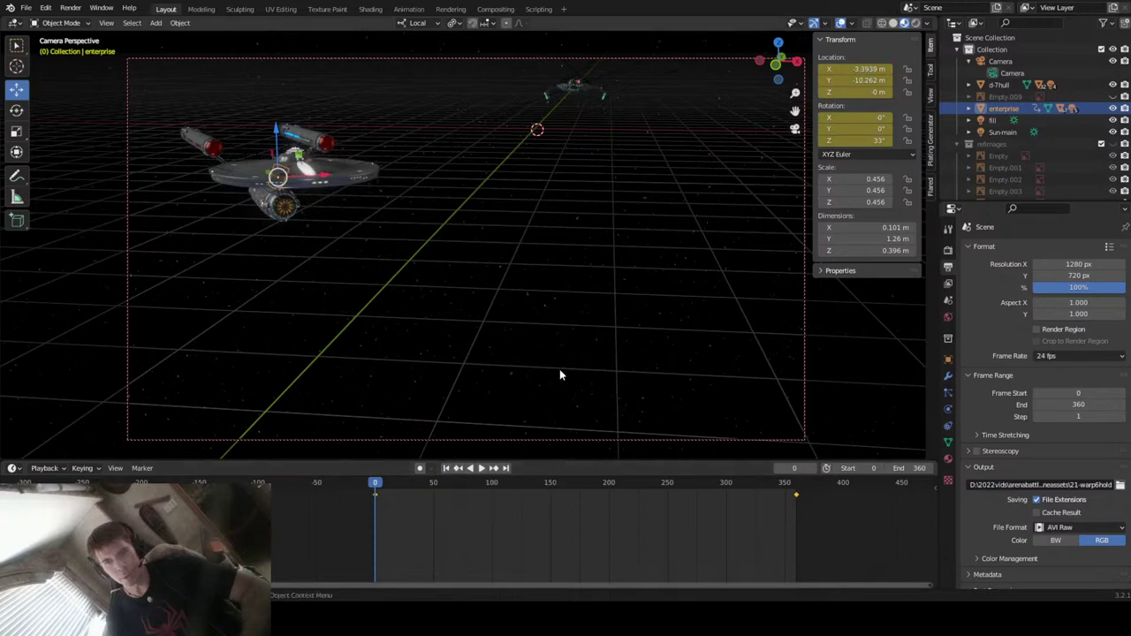
pyautogui.moveTo(377, 484)
pyautogui.mouseDown()
pyautogui.moveTo(392, 483)
pyautogui.moveTo(378, 484)
pyautogui.mouseUp()
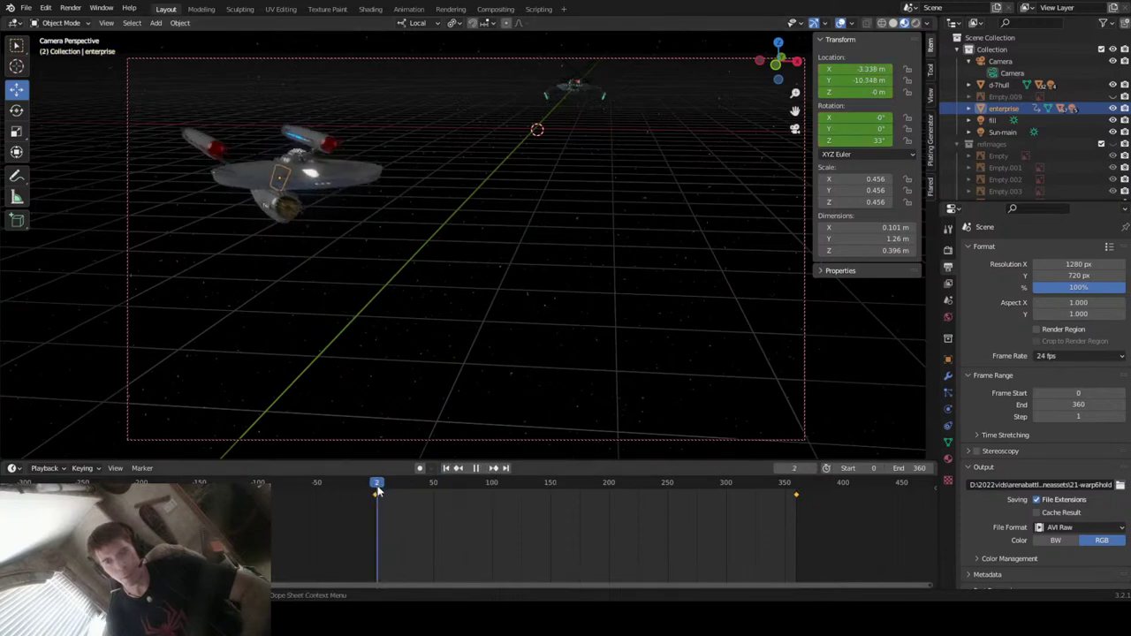
# - Select d-7hull in the distance and inspect the ship up close from its front side
pyautogui.click(595, 95)
pyautogui.click(583, 107)
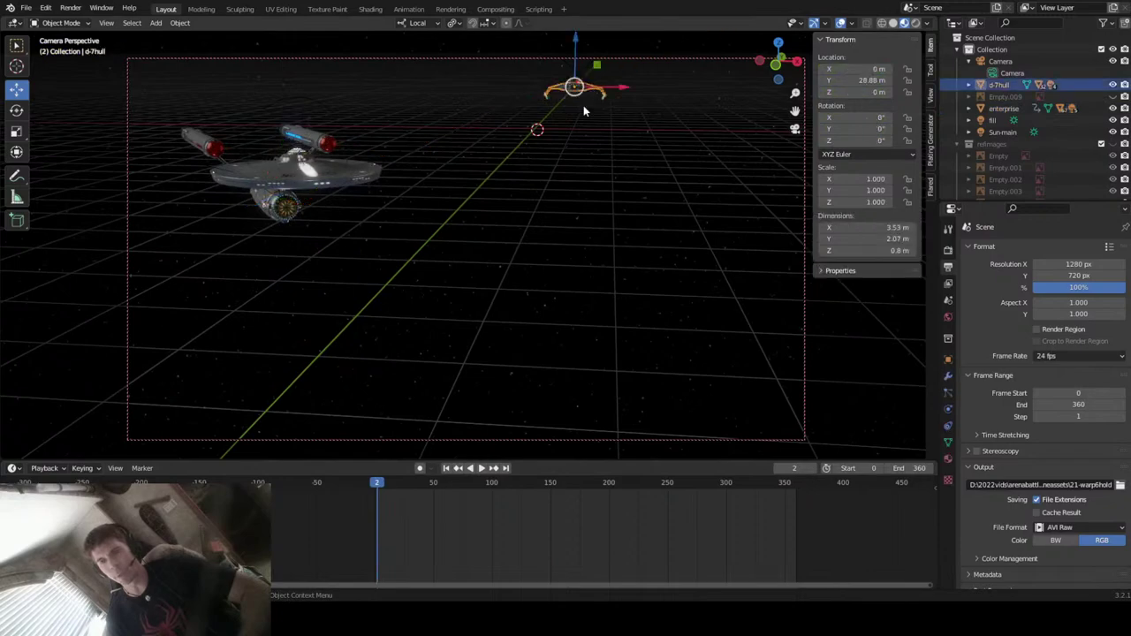
pyautogui.press('KP_Decimal')
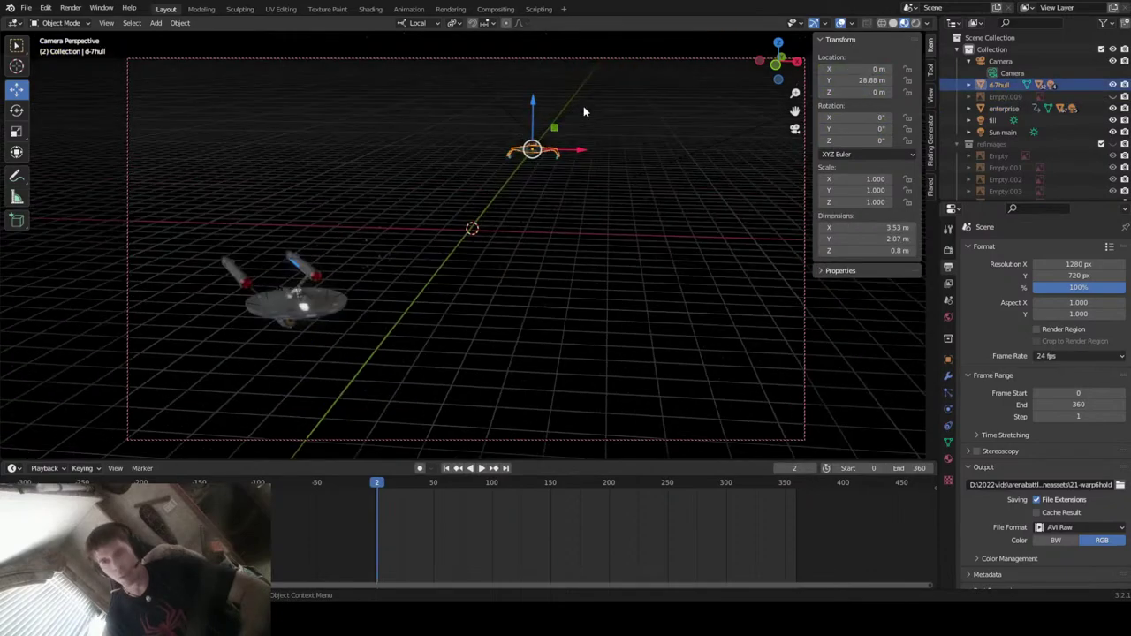
pyautogui.moveTo(633, 209); pyautogui.dragTo(569, 231, button='middle')
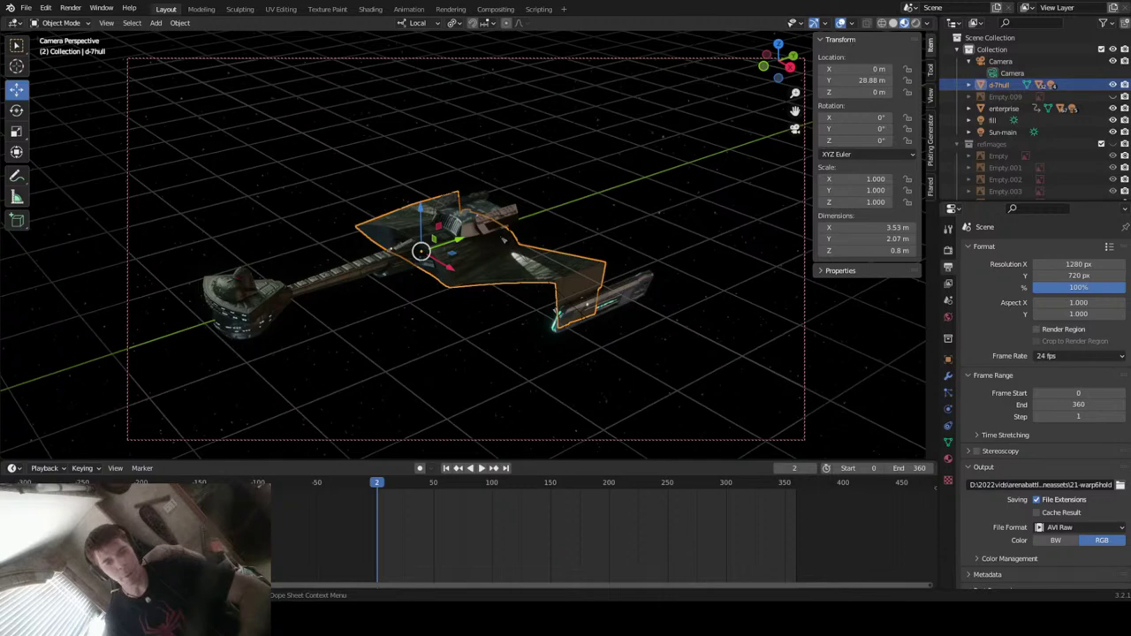
# - Paste the copied disruptor objects, disrlight_light_emitter.001 and DISRUPTORBOLt_light, into the scene
pyautogui.click(25, 7)
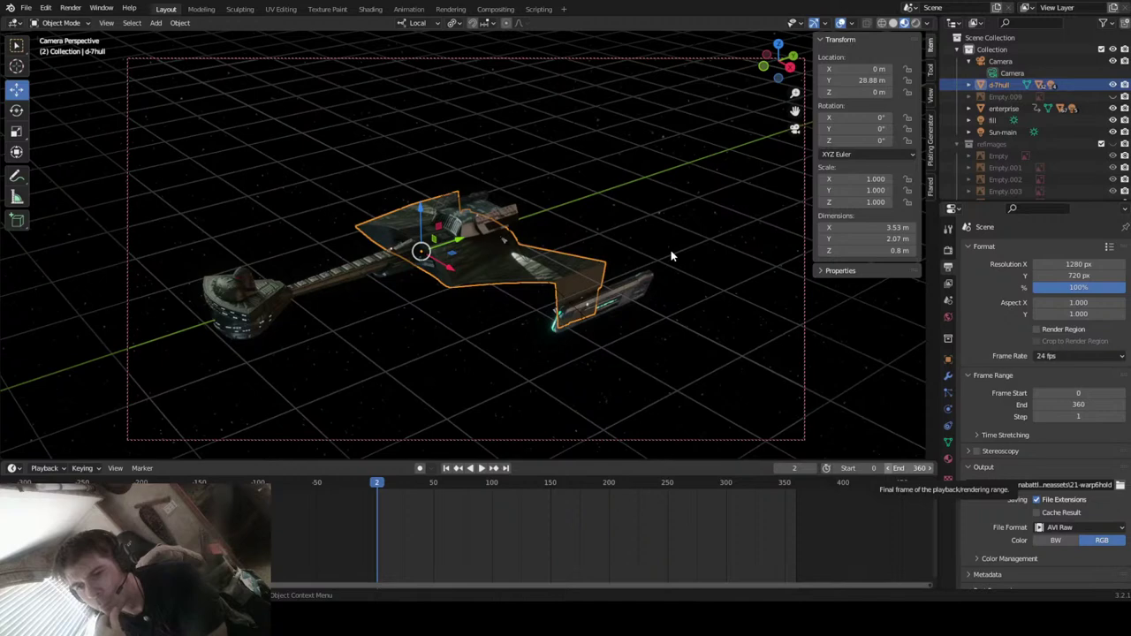
pyautogui.press('KP_0')
pyautogui.press('KP_0')
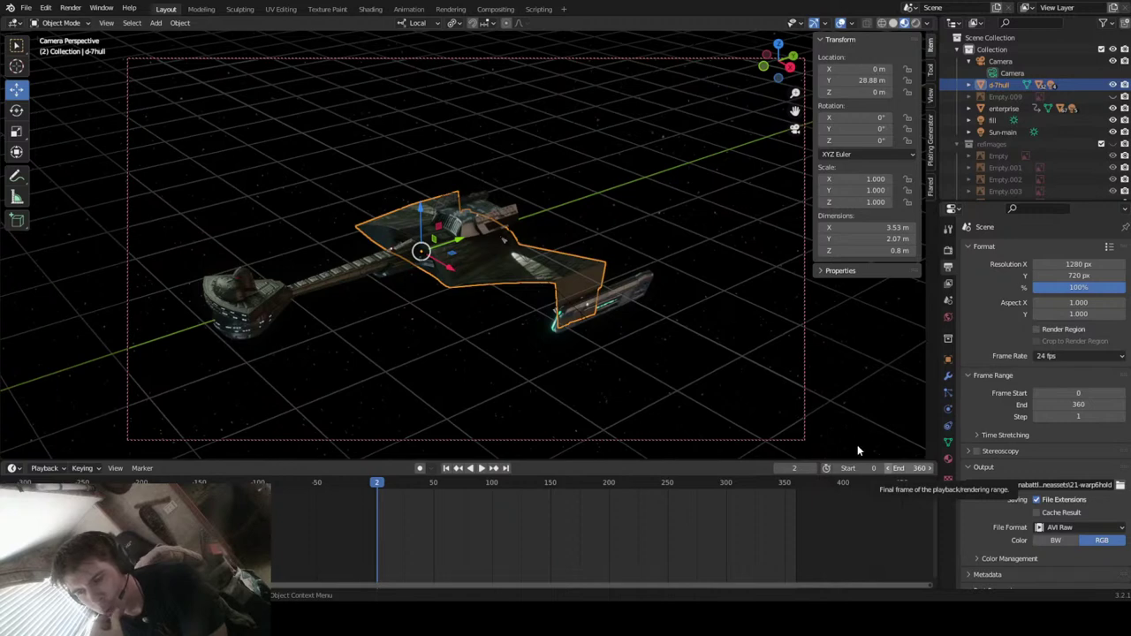
pyautogui.hotkey('ctrl', 'v')
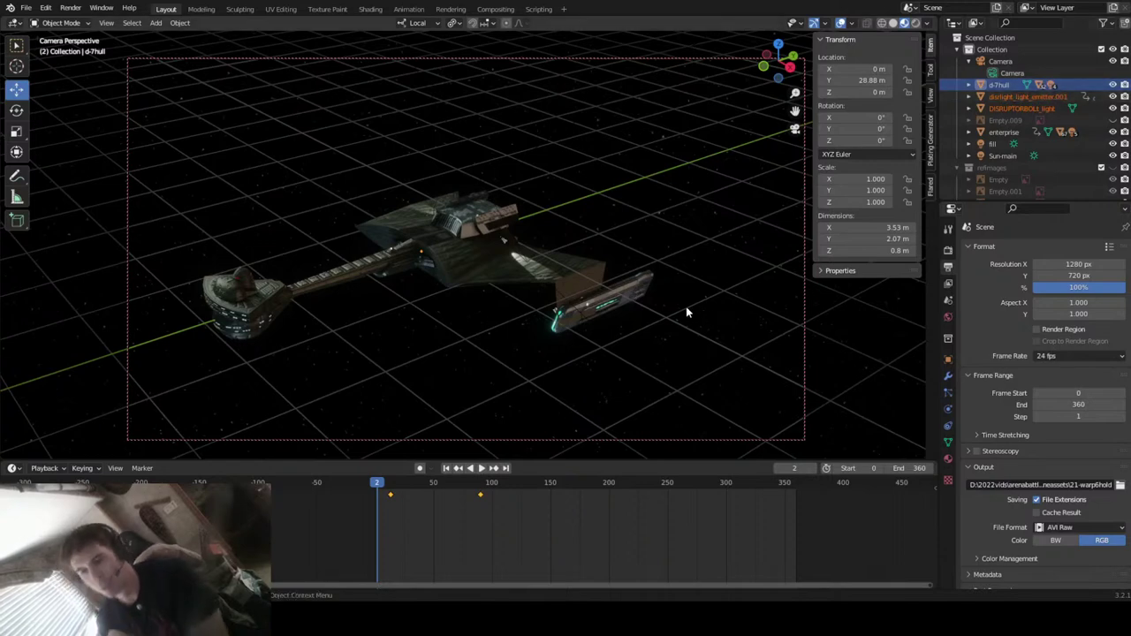
# - Select disrlight_light_emitter.001, expand its animation and modifier entries, and frame it in the 3D view
pyautogui.click(1012, 95)
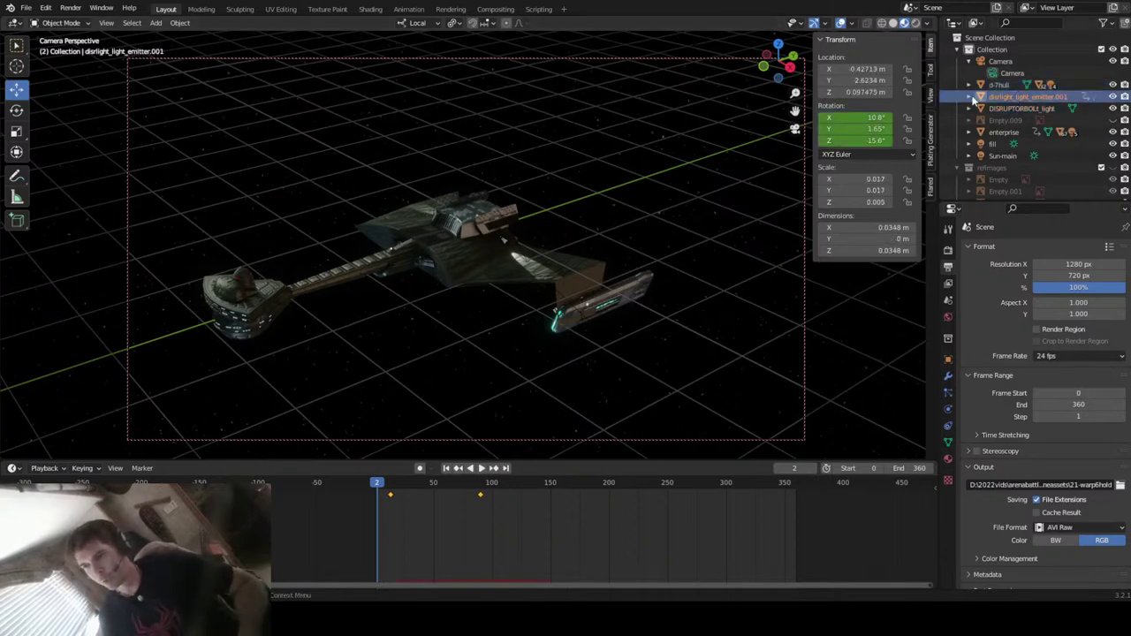
pyautogui.click(969, 96)
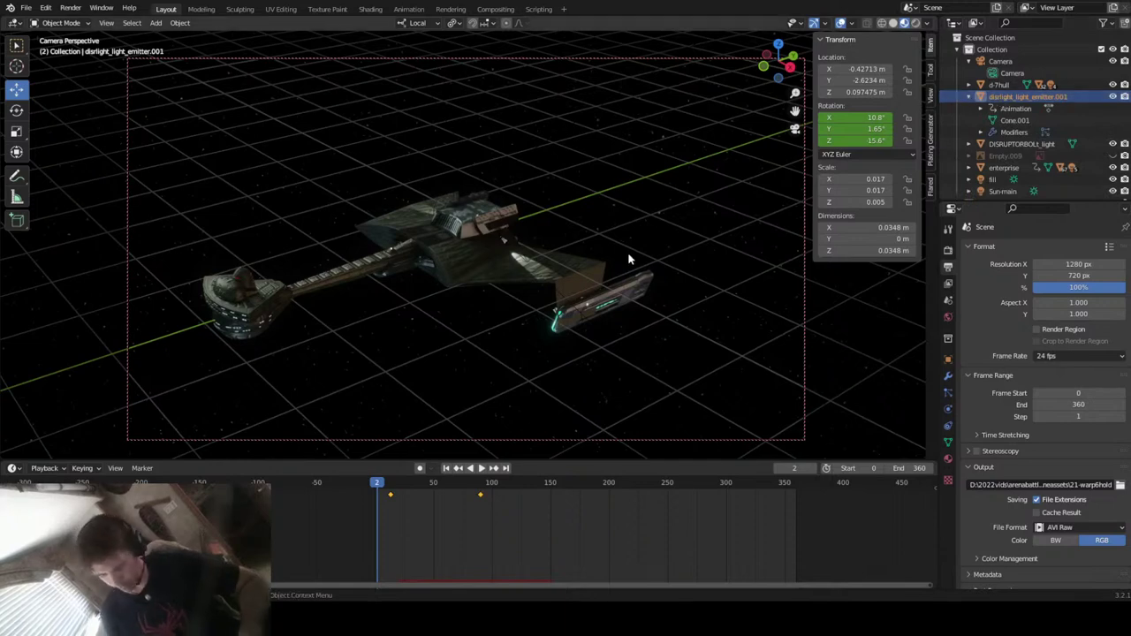
pyautogui.click(792, 56)
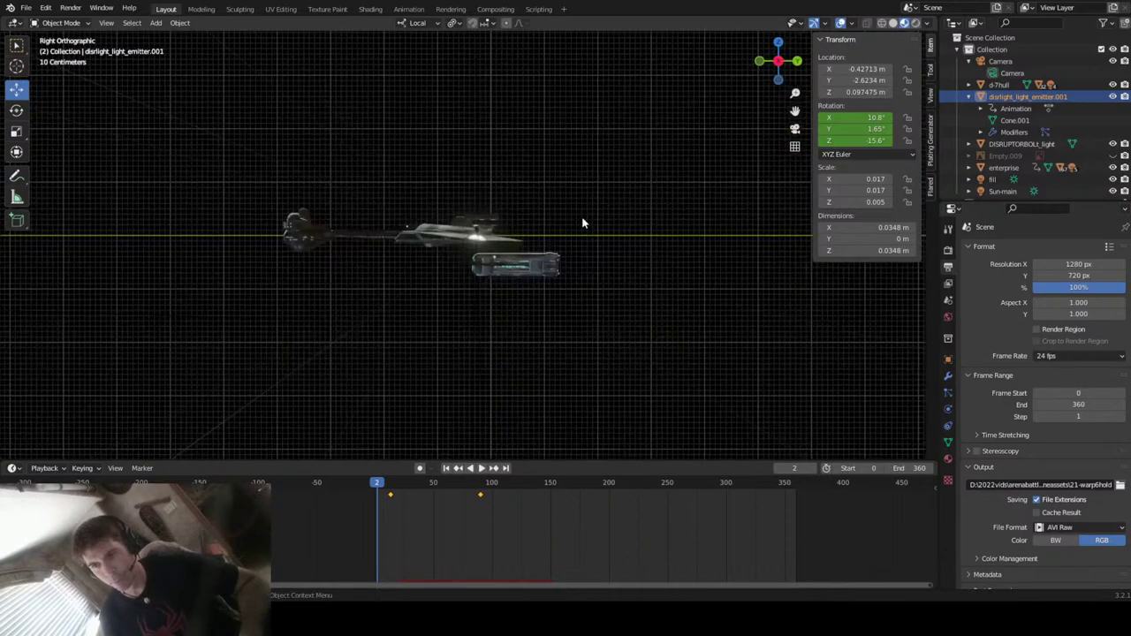
pyautogui.press('KP_Decimal')
pyautogui.moveTo(578, 227); pyautogui.dragTo(515, 293, button='middle')
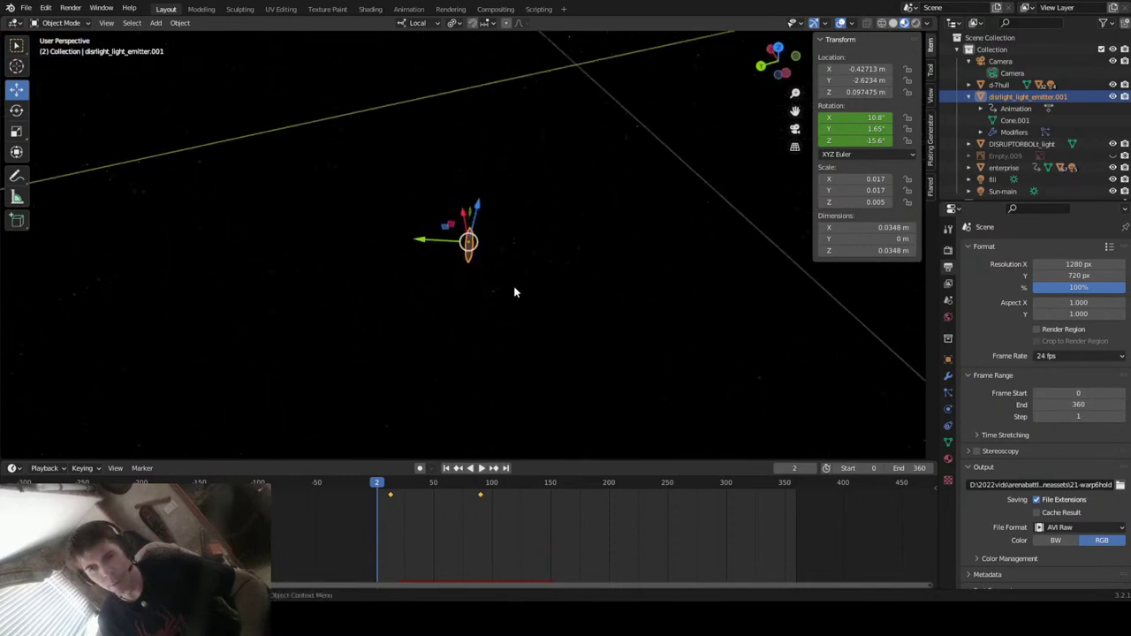
# - Scrub and play the frames between about 42 and 115 to check how the emitter fires its disruptor bolts
pyautogui.moveTo(382, 489); pyautogui.dragTo(450, 489)
pyautogui.moveTo(507, 351); pyautogui.dragTo(548, 333, button='middle')
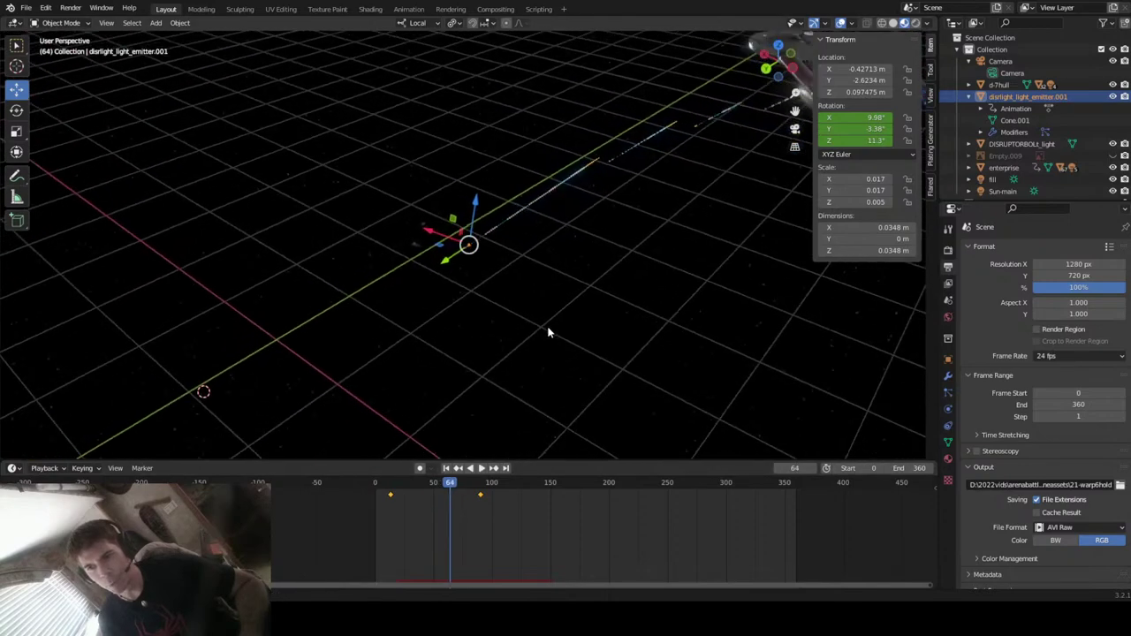
pyautogui.moveTo(544, 277); pyautogui.dragTo(544, 277, button='middle')
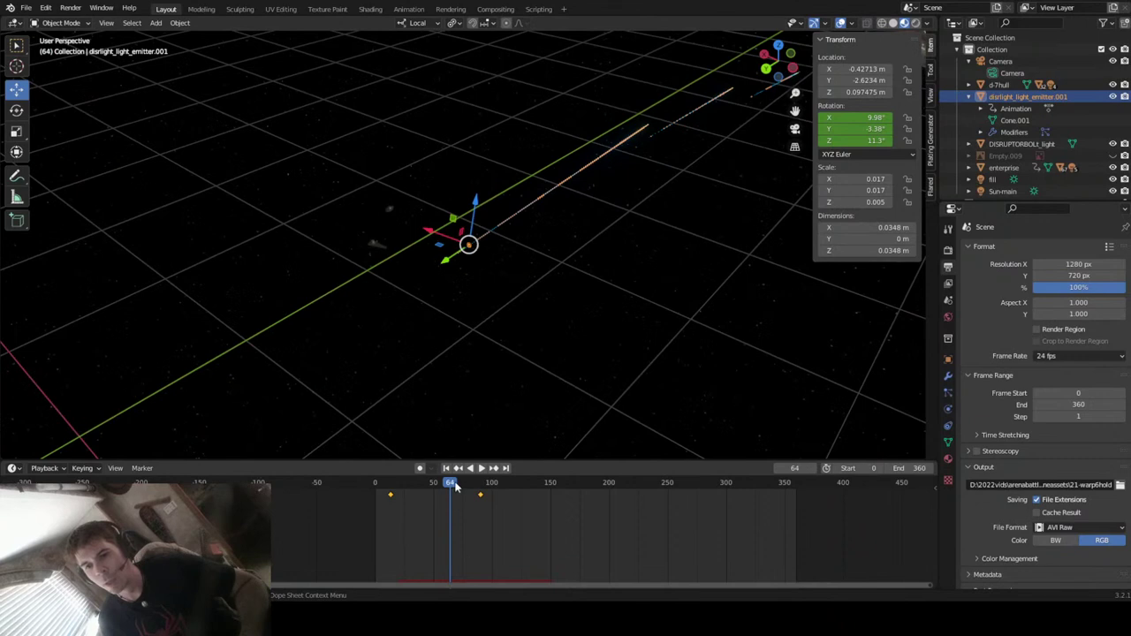
pyautogui.moveTo(456, 487); pyautogui.dragTo(462, 485)
pyautogui.click(571, 344)
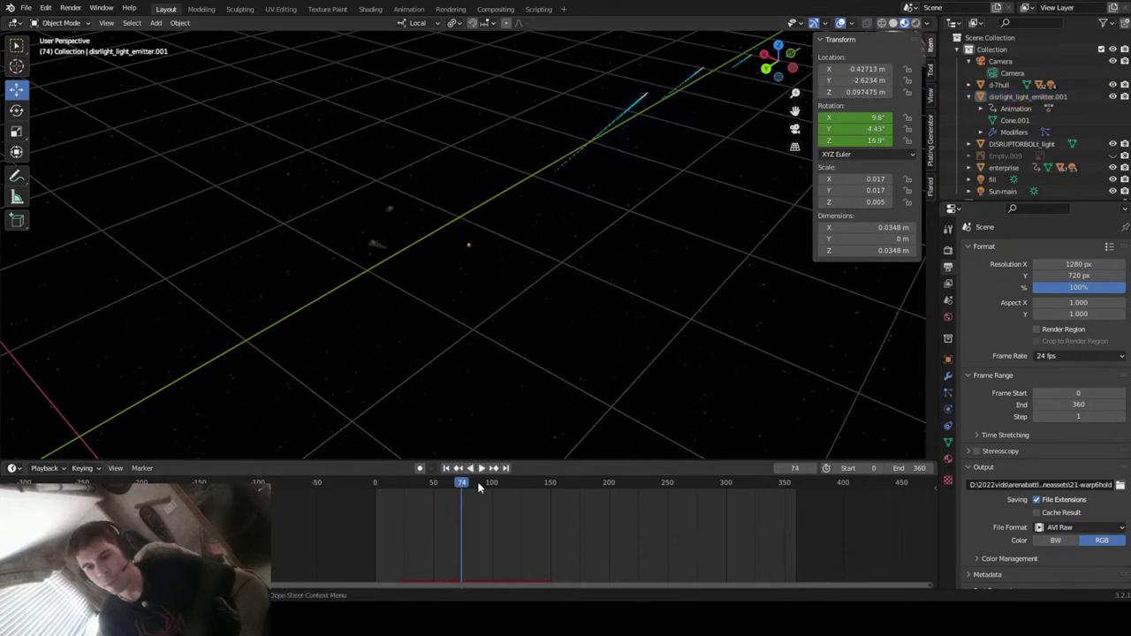
pyautogui.press('space')
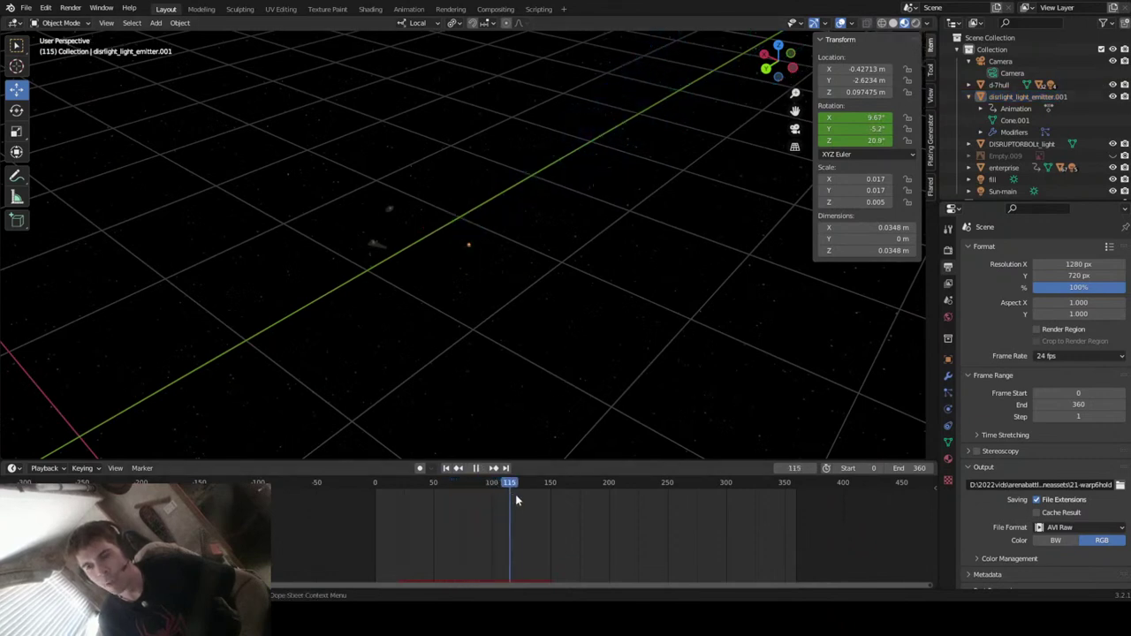
pyautogui.moveTo(521, 499); pyautogui.dragTo(469, 510)
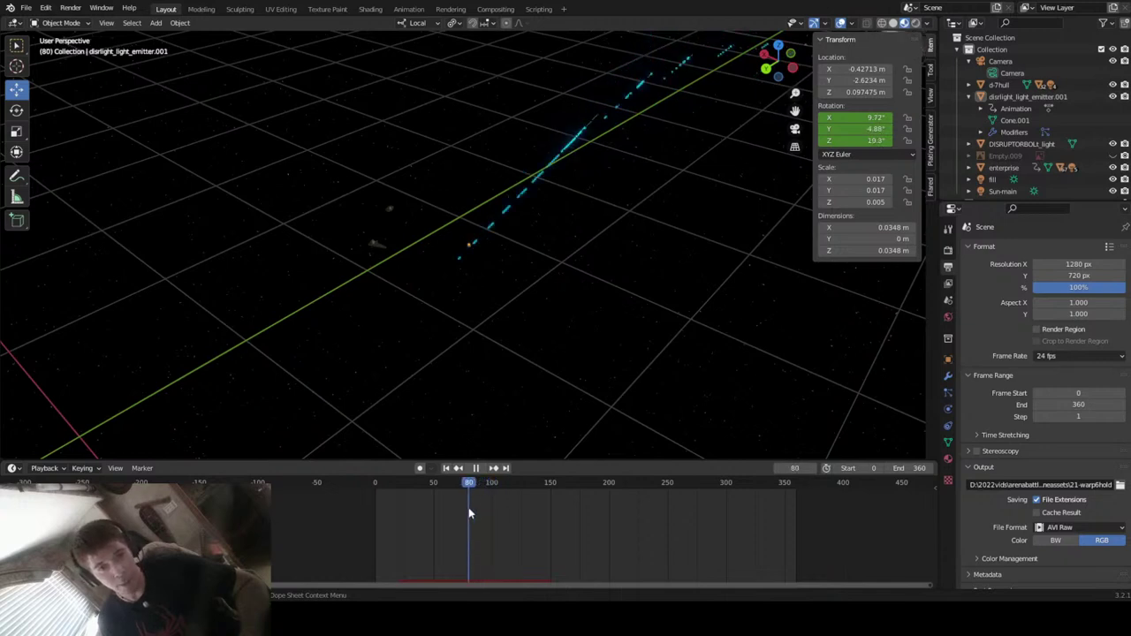
pyautogui.moveTo(468, 507); pyautogui.dragTo(424, 523)
# - Select the small grey object near the emitter, locate it in the object list, and examine it against the enterprise
pyautogui.scroll(2, 377, 254)
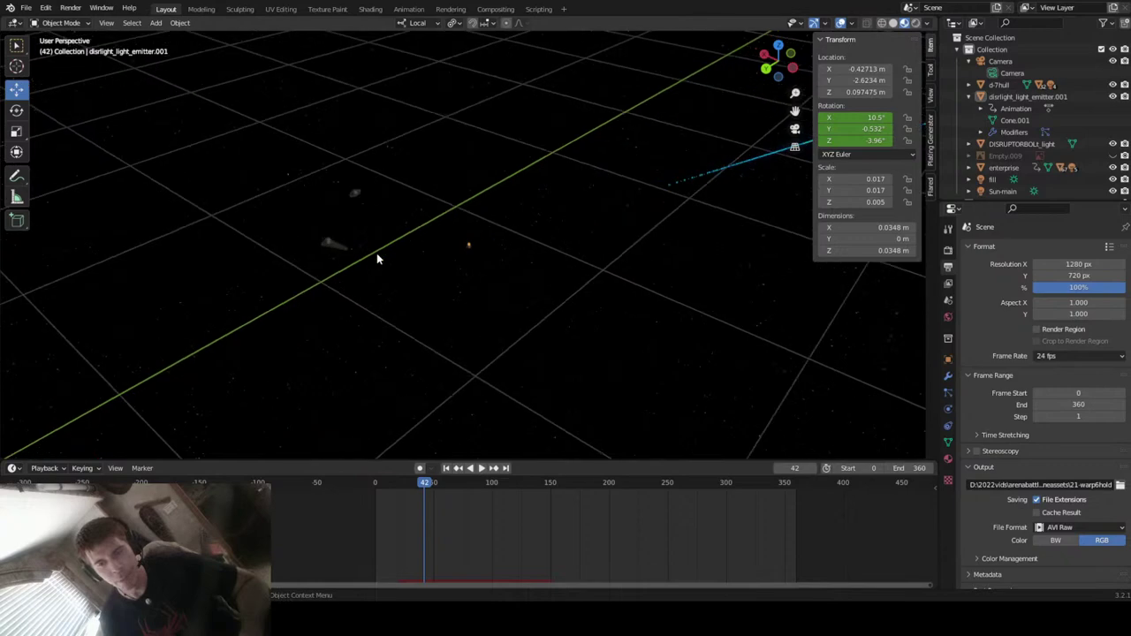
pyautogui.click(329, 244)
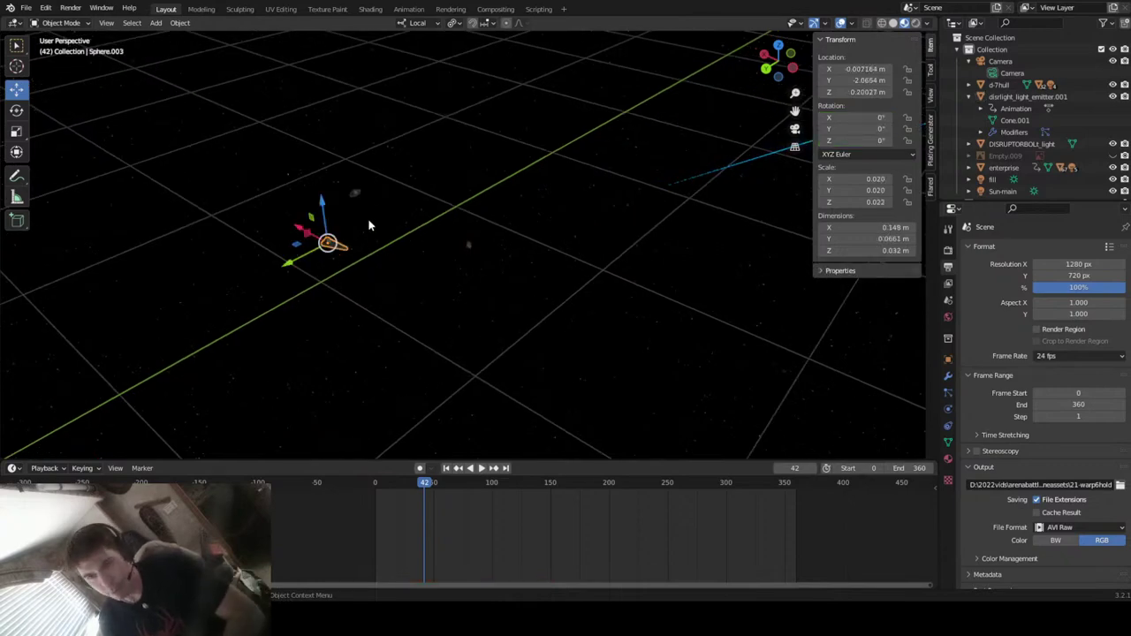
pyautogui.scroll(-3, 1036, 161)
pyautogui.scroll(-5, 1036, 159)
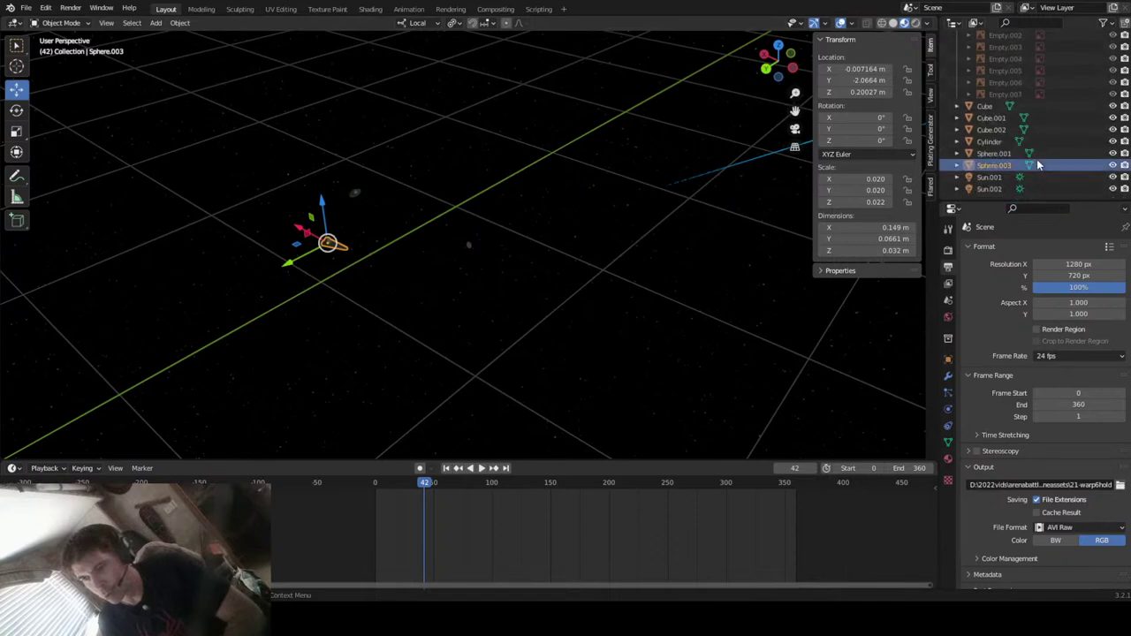
pyautogui.press('KP_Decimal')
pyautogui.moveTo(665, 306); pyautogui.dragTo(732, 282, button='middle')
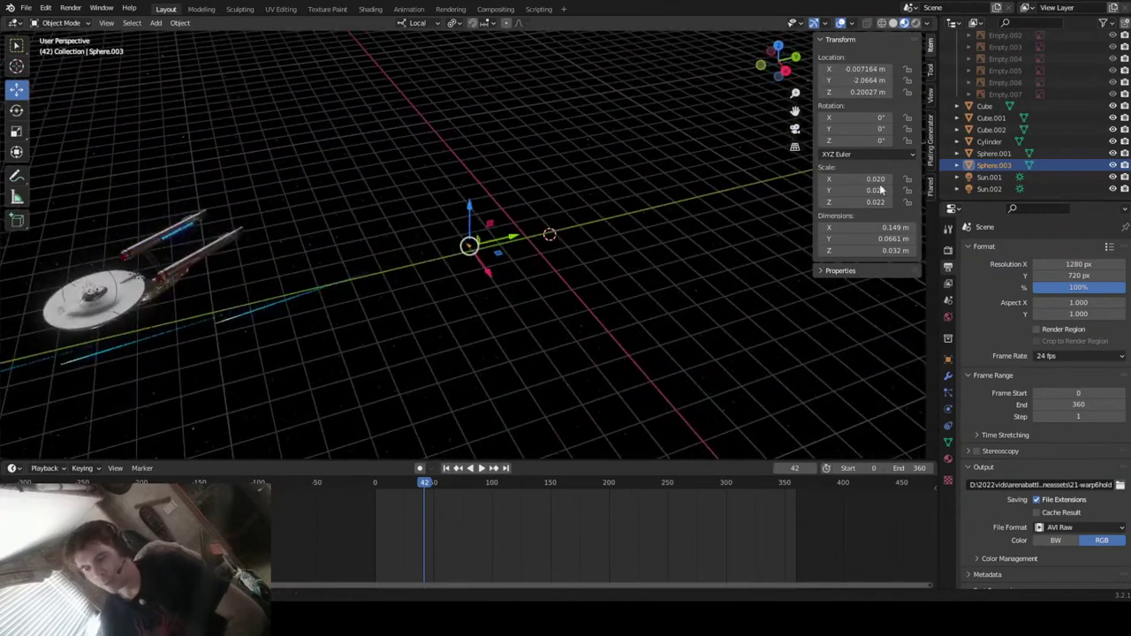
# - Set d-7hull's Y location to 0 m to bring the ship back to the world origin
pyautogui.scroll(4, 1005, 152)
pyautogui.scroll(3, 1005, 152)
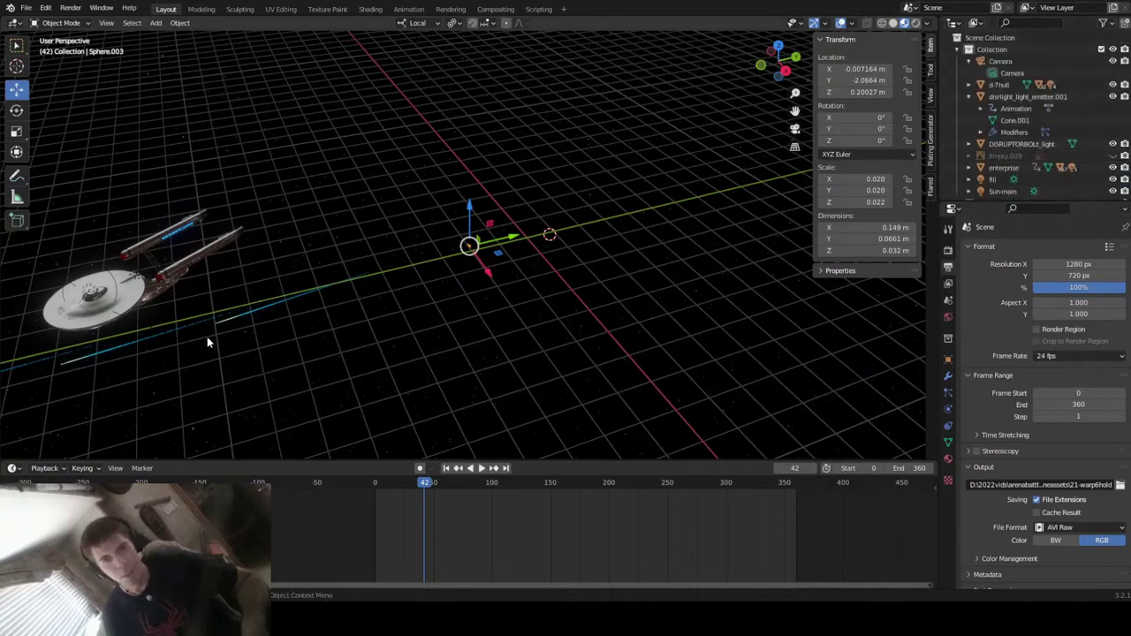
pyautogui.click(1002, 83)
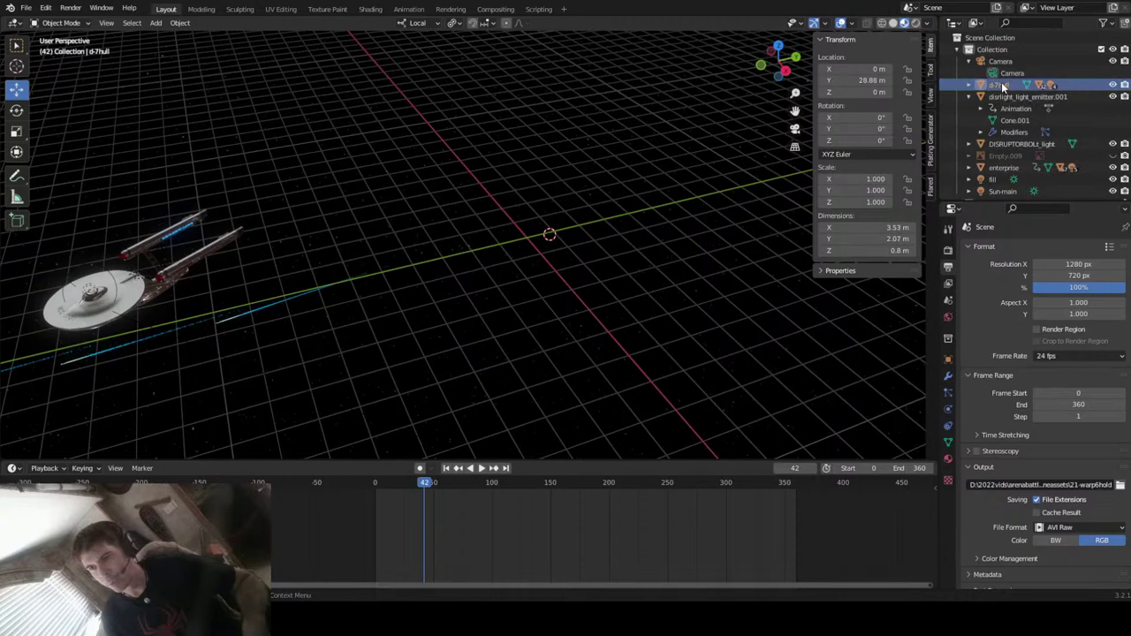
pyautogui.click(848, 80)
pyautogui.write('0')
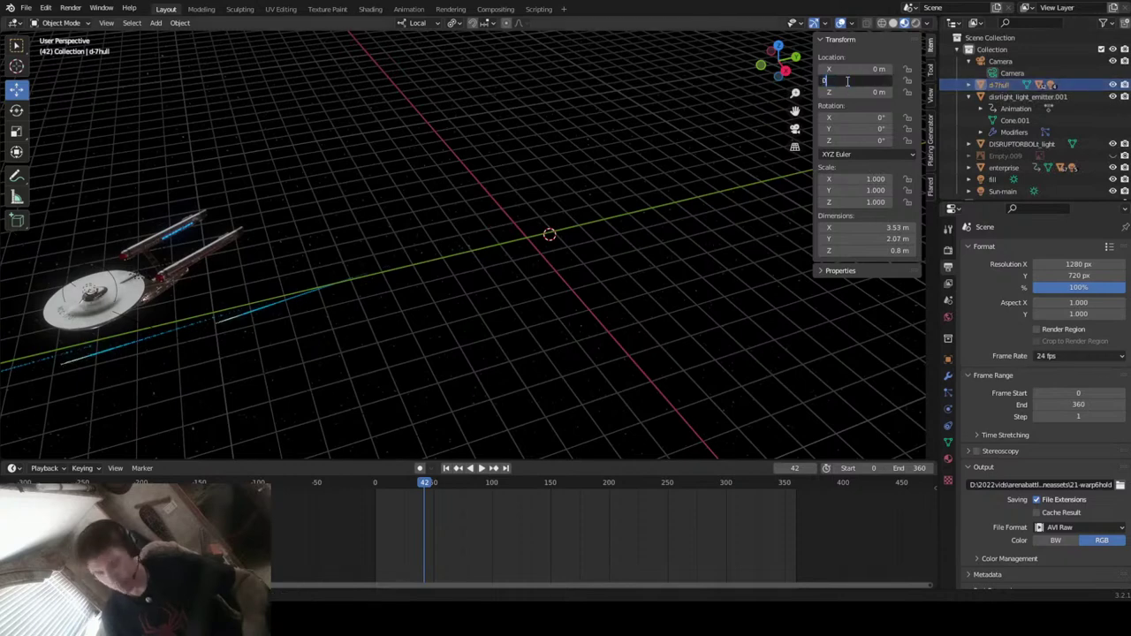
pyautogui.press('Return')
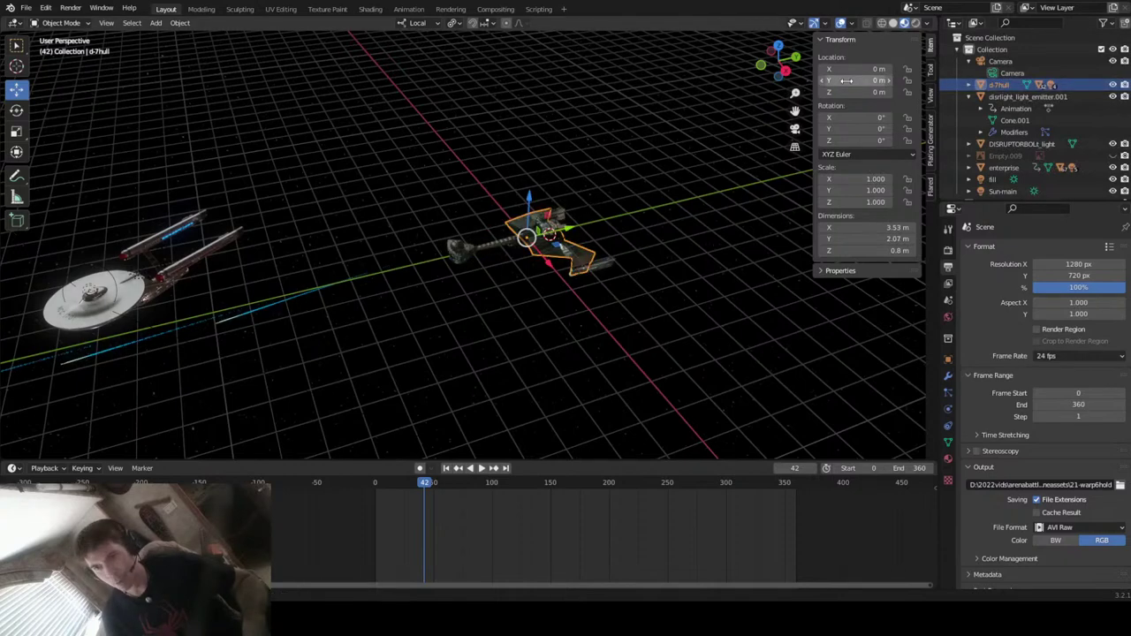
# - Rename d-7hull as ktinga
pyautogui.doubleClick(1003, 86)
pyautogui.click(1014, 84)
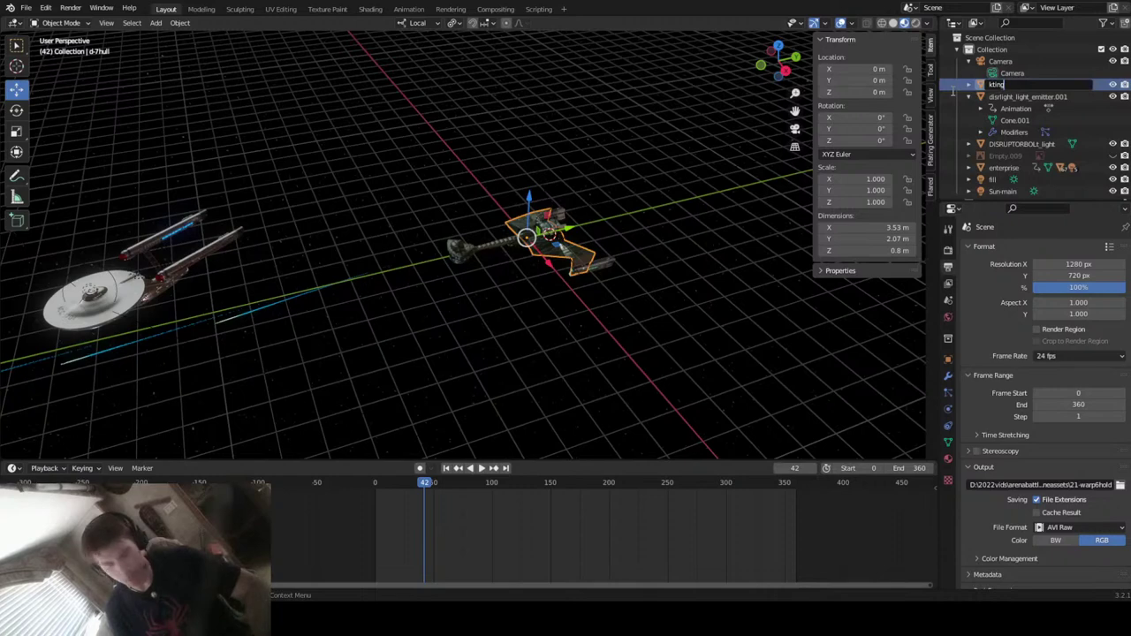
pyautogui.write('ktinga')
pyautogui.press('Return')
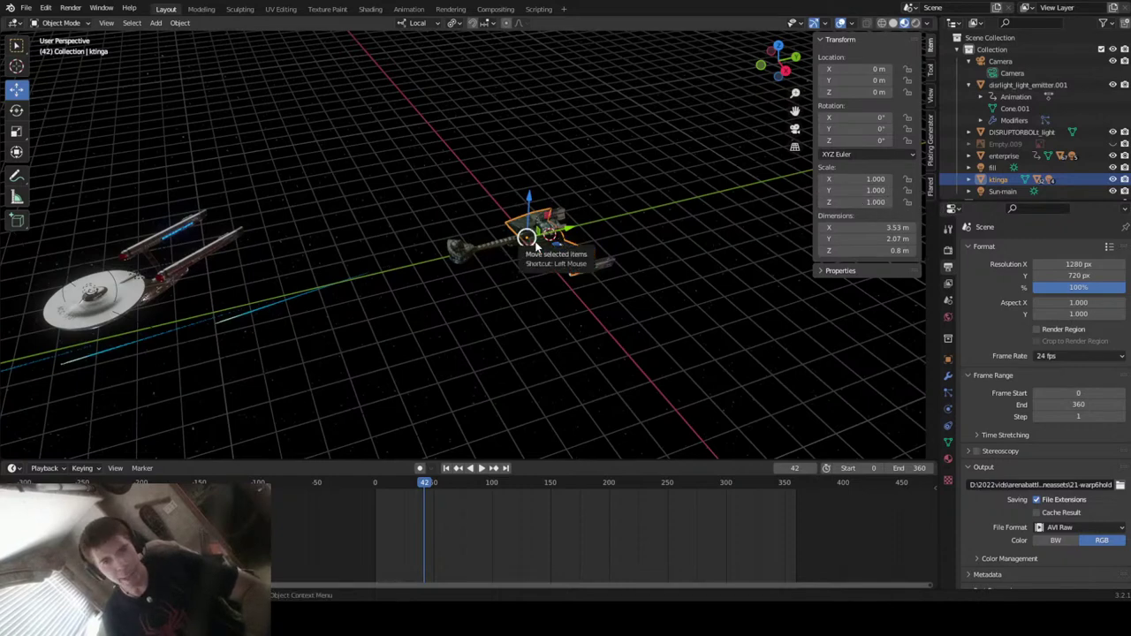
pyautogui.scroll(5, 517, 277)
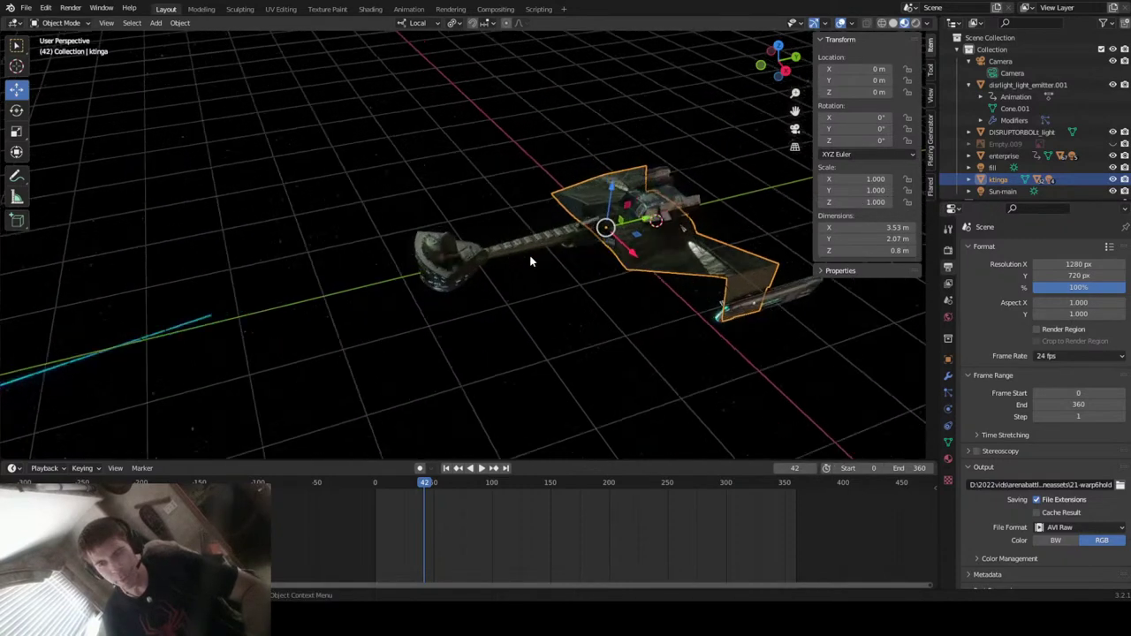
pyautogui.moveTo(634, 228); pyautogui.dragTo(625, 225)
pyautogui.rightClick(626, 224)
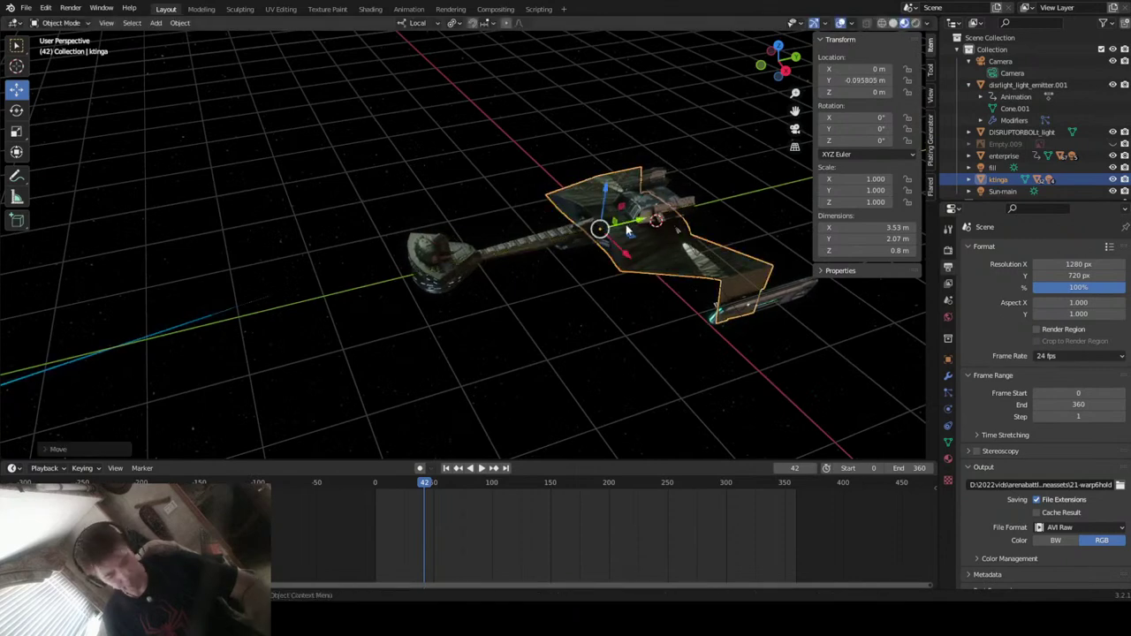
# - Parent the small round part on the rear deck of ktinga's head to the forwardpod object
pyautogui.moveTo(557, 312)
pyautogui.mouseDown(button='middle')
pyautogui.moveTo(497, 330)
pyautogui.moveTo(480, 328)
pyautogui.moveTo(472, 309)
pyautogui.moveTo(567, 320)
pyautogui.mouseUp(button='middle')
pyautogui.scroll(5, 468, 232)
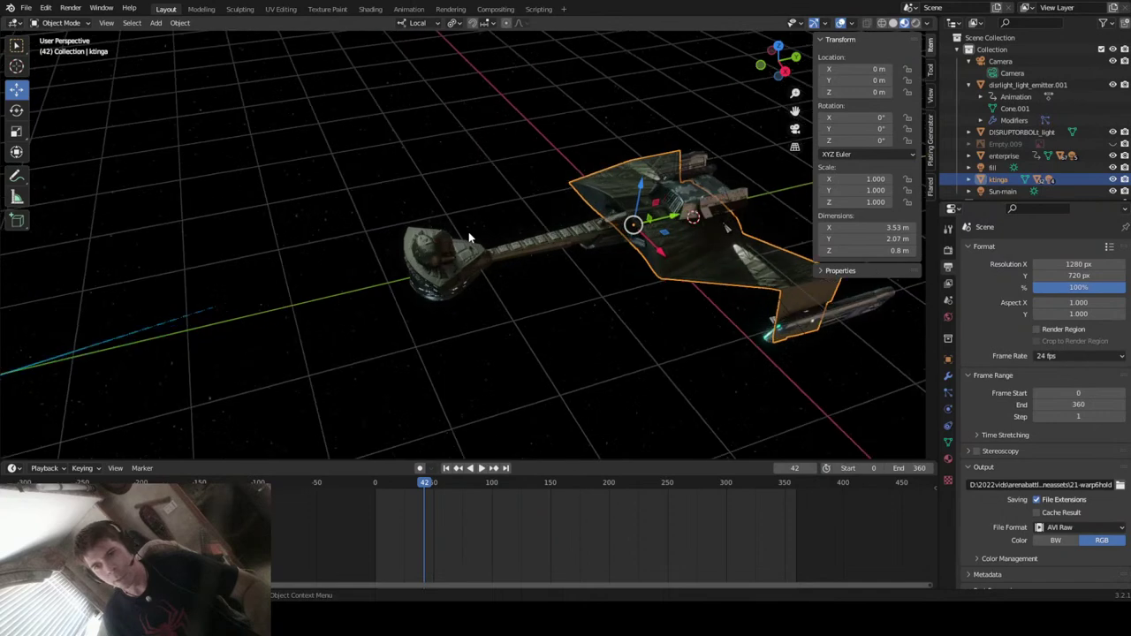
pyautogui.scroll(2, 482, 247)
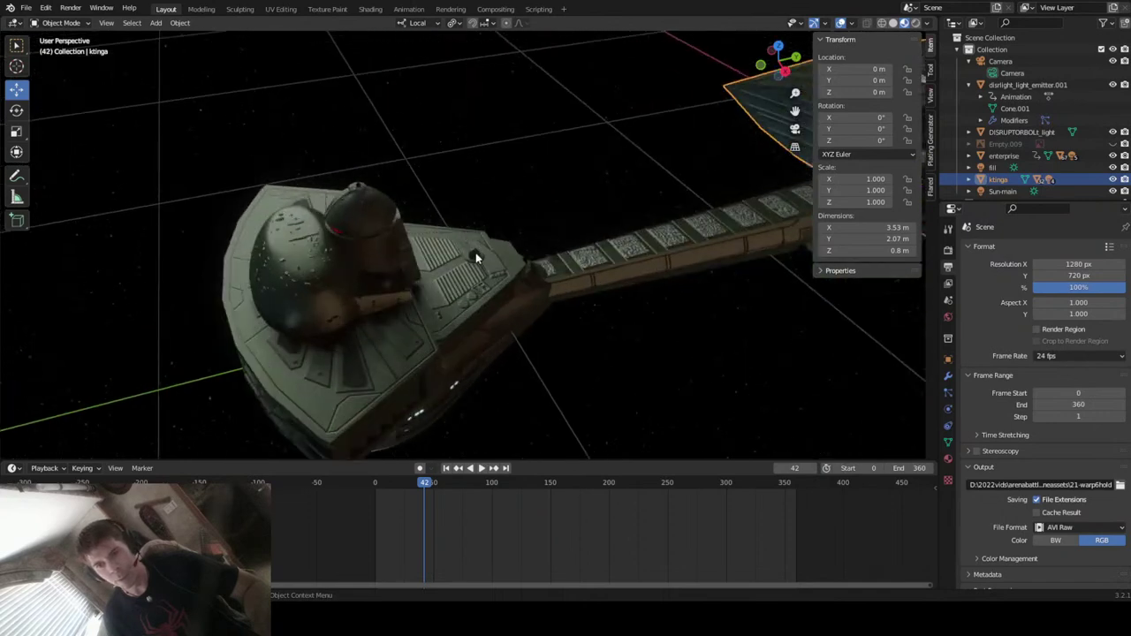
pyautogui.click(474, 257)
pyautogui.keyDown('shift'); pyautogui.click(450, 300); pyautogui.keyUp('shift')
pyautogui.rightClick(450, 300)
pyautogui.moveTo(449, 303)
pyautogui.click(518, 305)
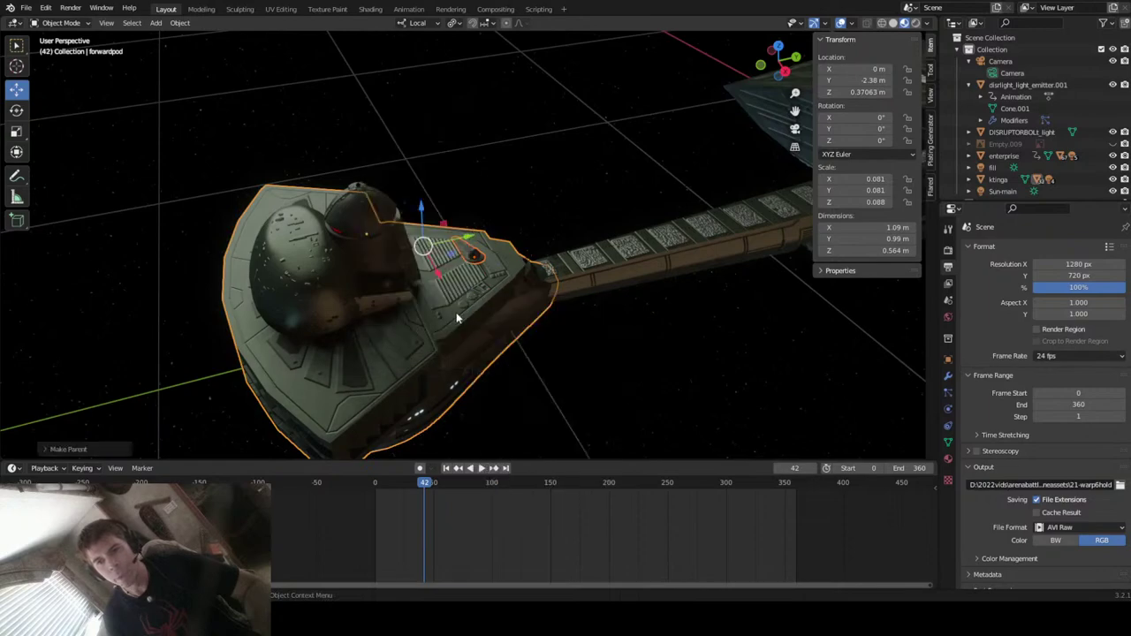
# - Try moving the ktinga hull to find parts that are not attached, and select the small stray one above the head
pyautogui.moveTo(557, 342); pyautogui.dragTo(582, 317, button='middle')
pyautogui.scroll(-5, 591, 310)
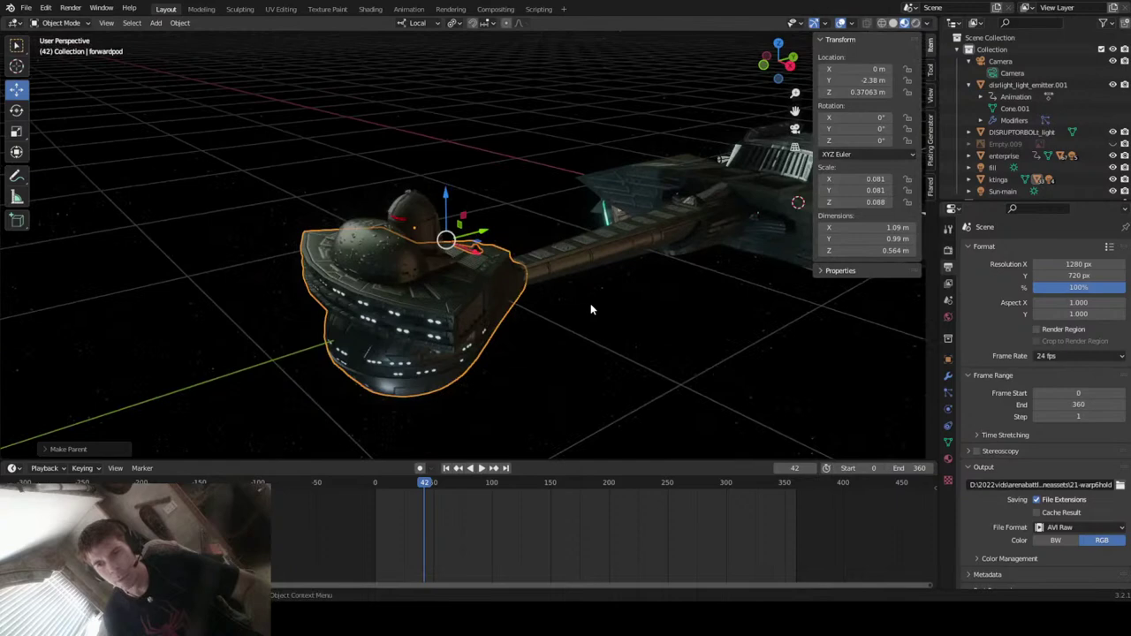
pyautogui.click(705, 229)
pyautogui.moveTo(706, 223); pyautogui.dragTo(688, 269)
pyautogui.scroll(5, 448, 263)
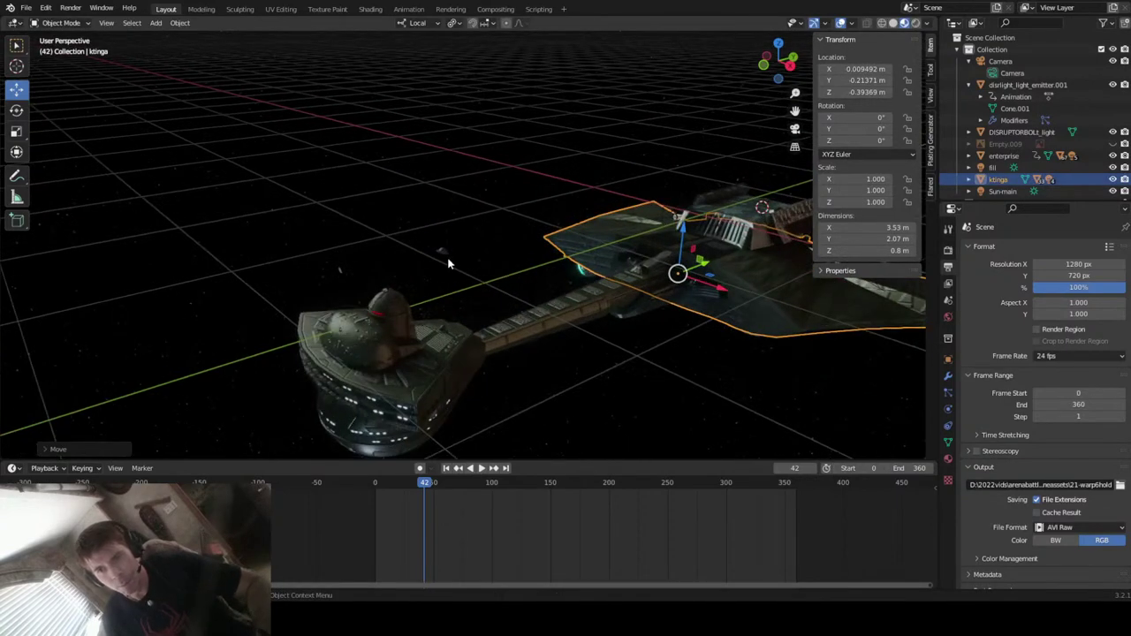
pyautogui.moveTo(448, 263)
pyautogui.mouseDown(button='middle')
pyautogui.moveTo(508, 265)
pyautogui.moveTo(437, 263)
pyautogui.mouseUp(button='middle')
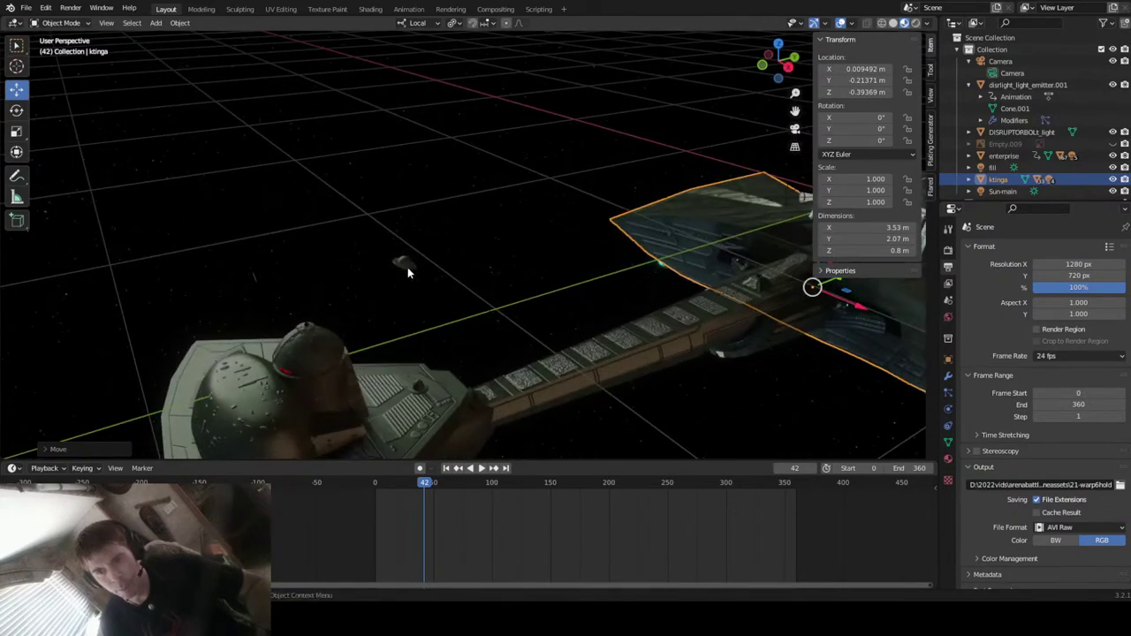
pyautogui.click(404, 265)
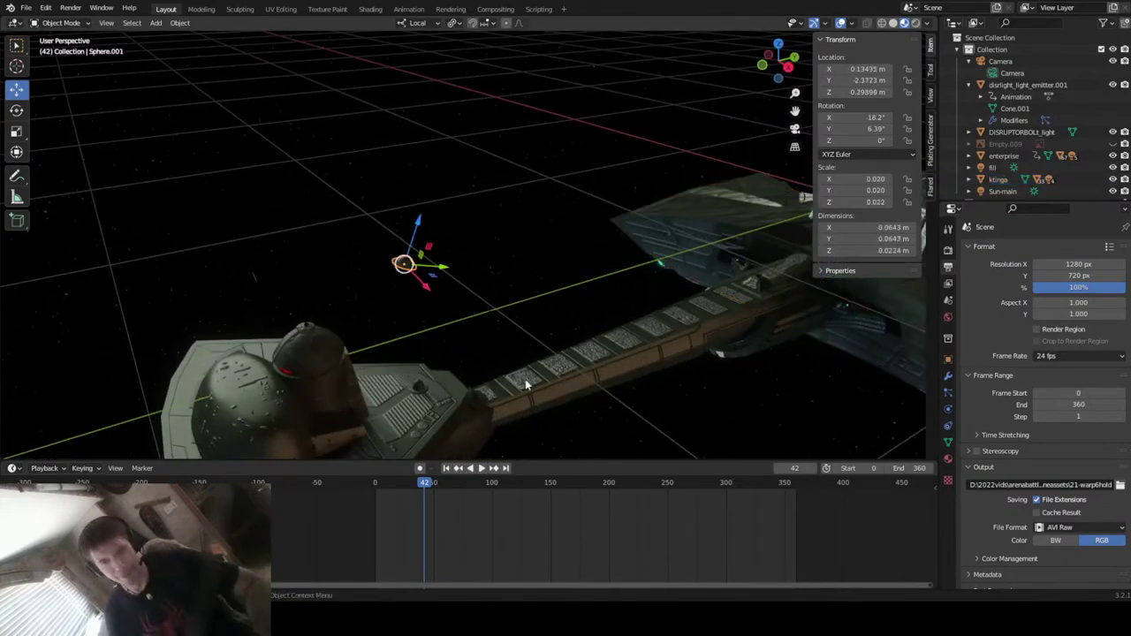
pyautogui.click(596, 372)
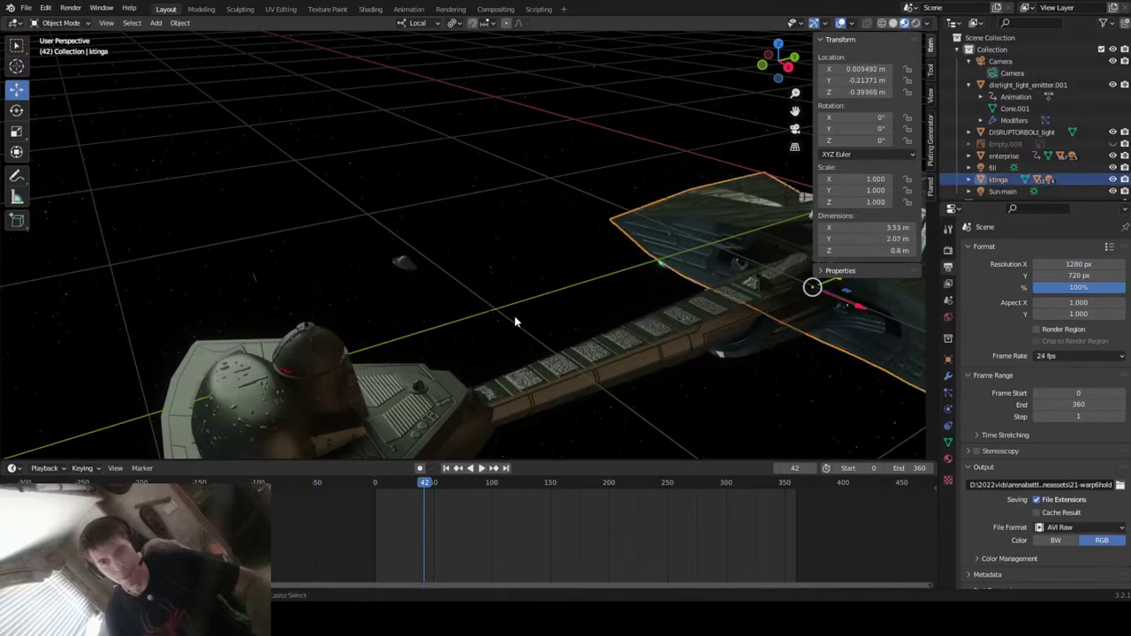
# - Parent the small dome Sphere.001 to the bulb-shaped Cube on top of the ship's head
pyautogui.click(411, 260)
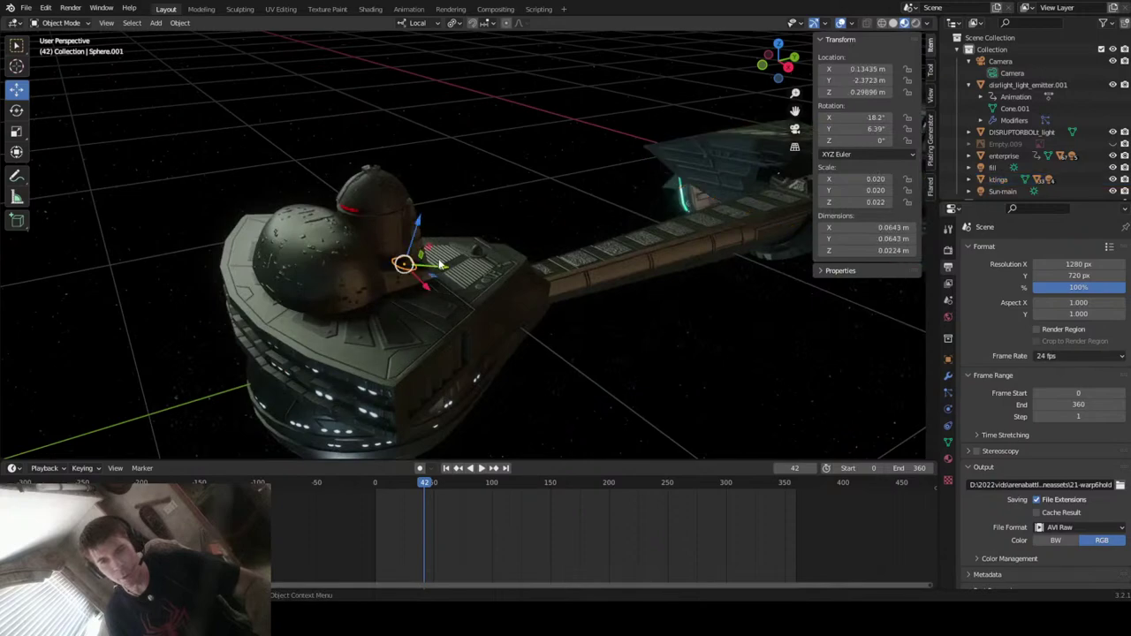
pyautogui.scroll(3, 409, 281)
pyautogui.moveTo(288, 301); pyautogui.dragTo(349, 332, button='middle')
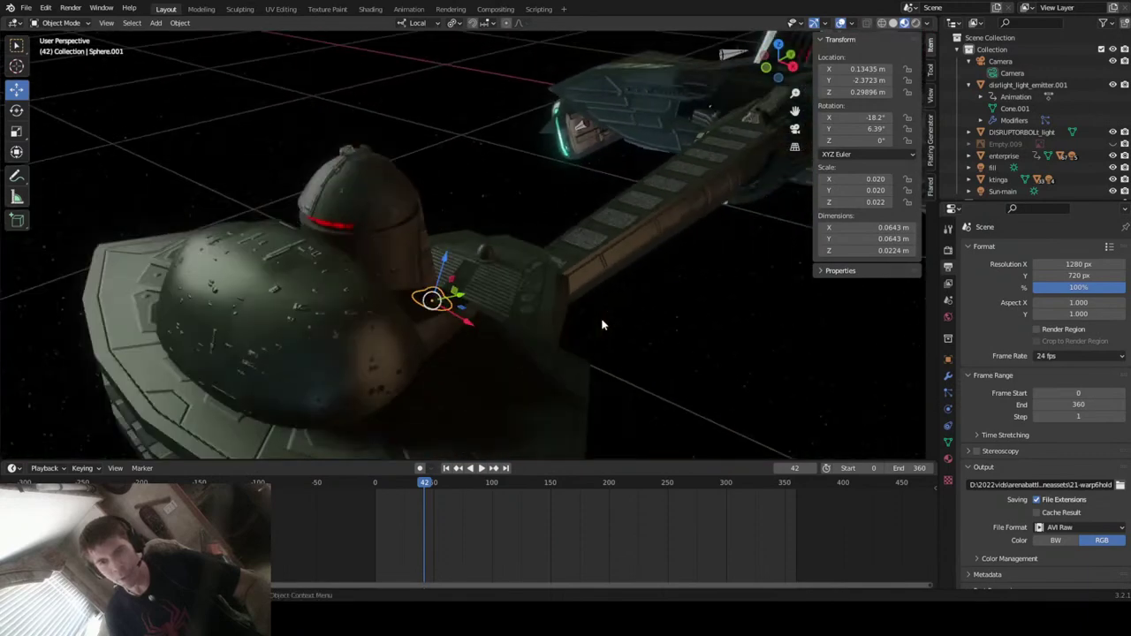
pyautogui.click(330, 329)
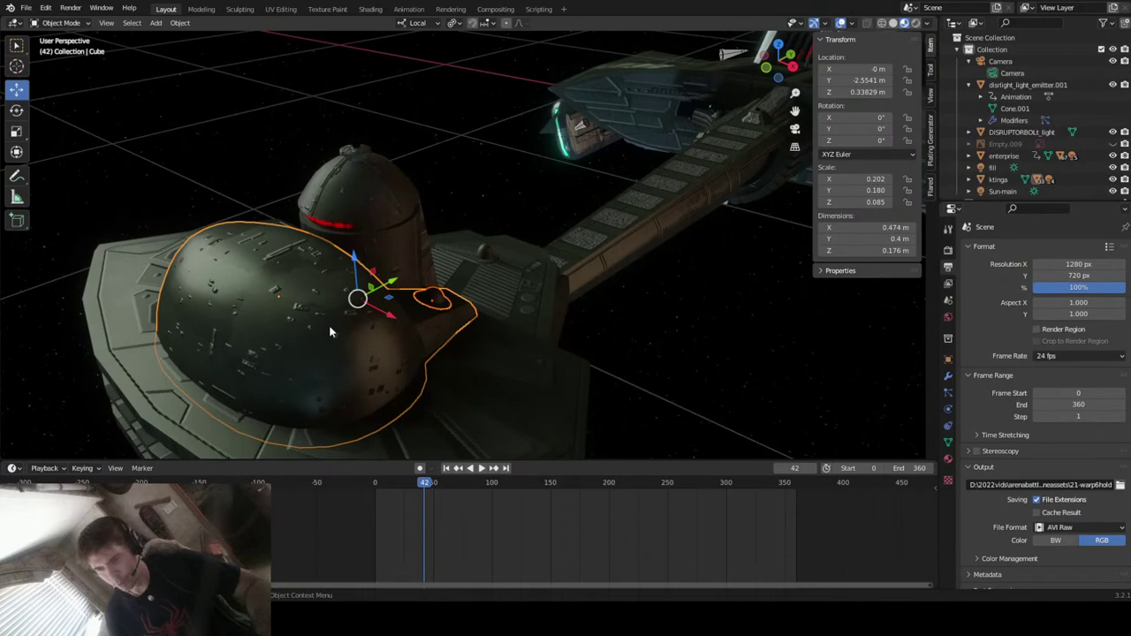
pyautogui.rightClick(329, 332)
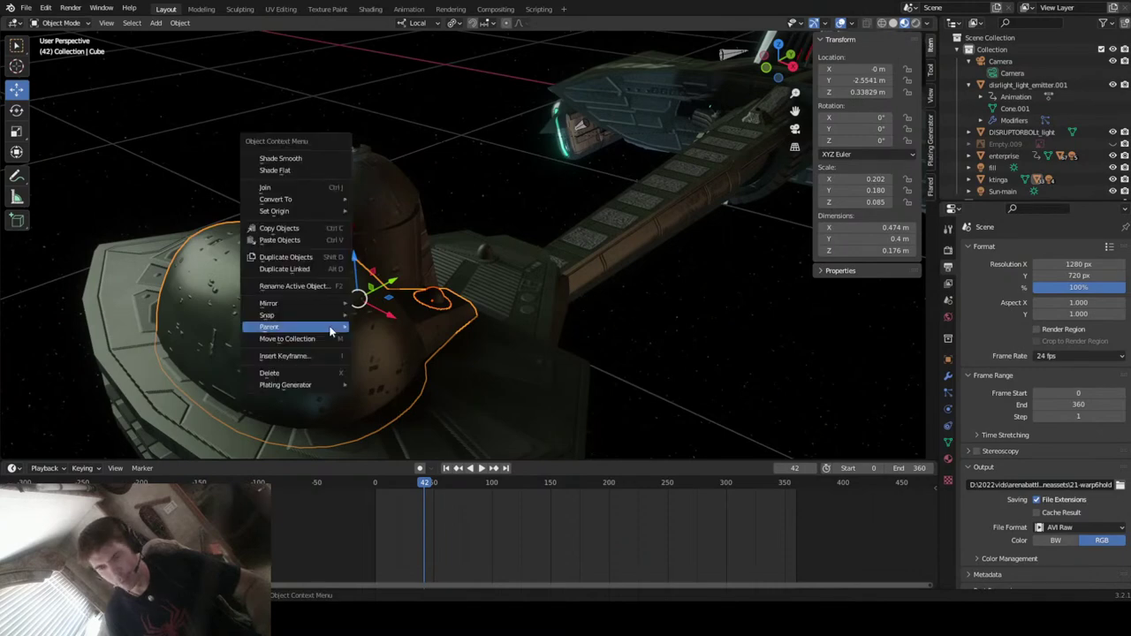
pyautogui.moveTo(330, 329)
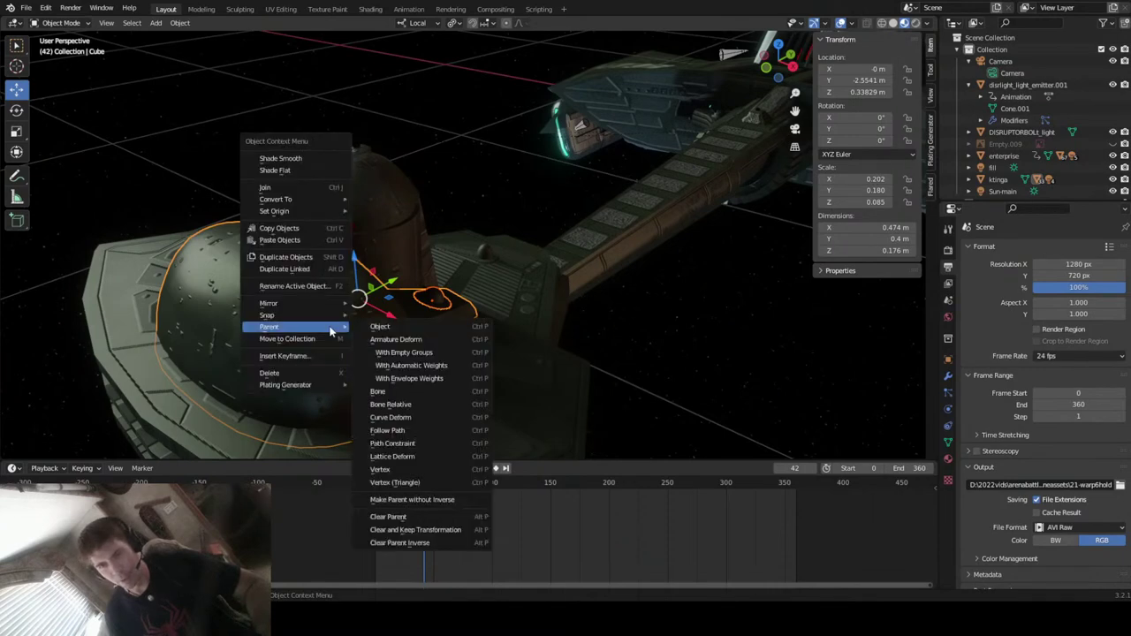
pyautogui.click(409, 330)
# - Examine ktinga from several sides, selecting the boom, forwardpod, upperhanger and main hull to check its parts
pyautogui.scroll(-5, 592, 307)
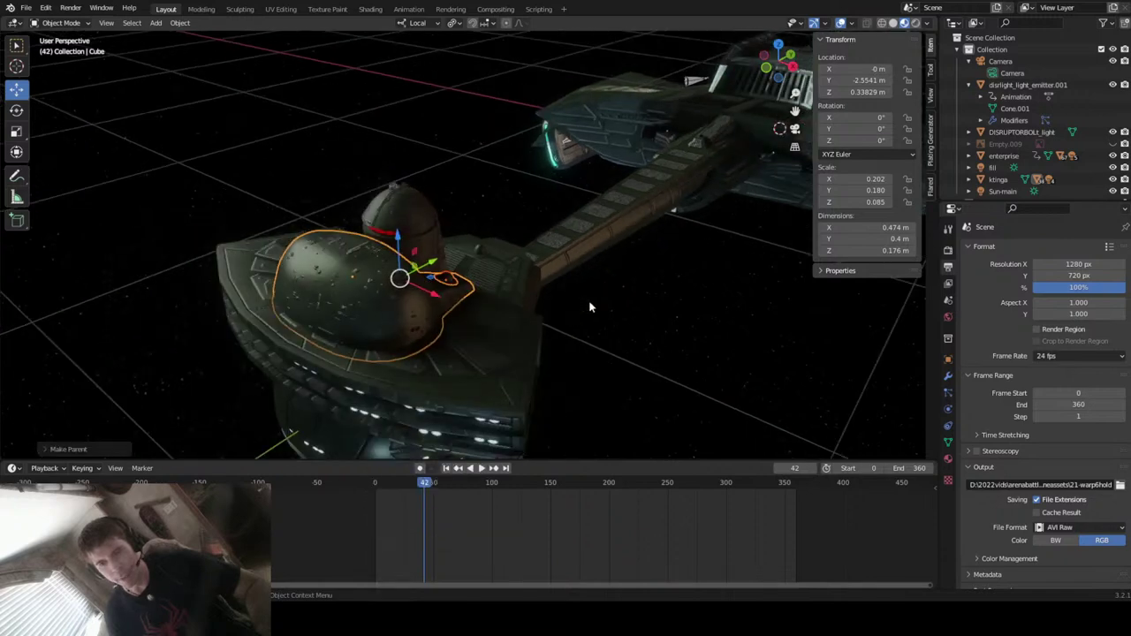
pyautogui.click(586, 333)
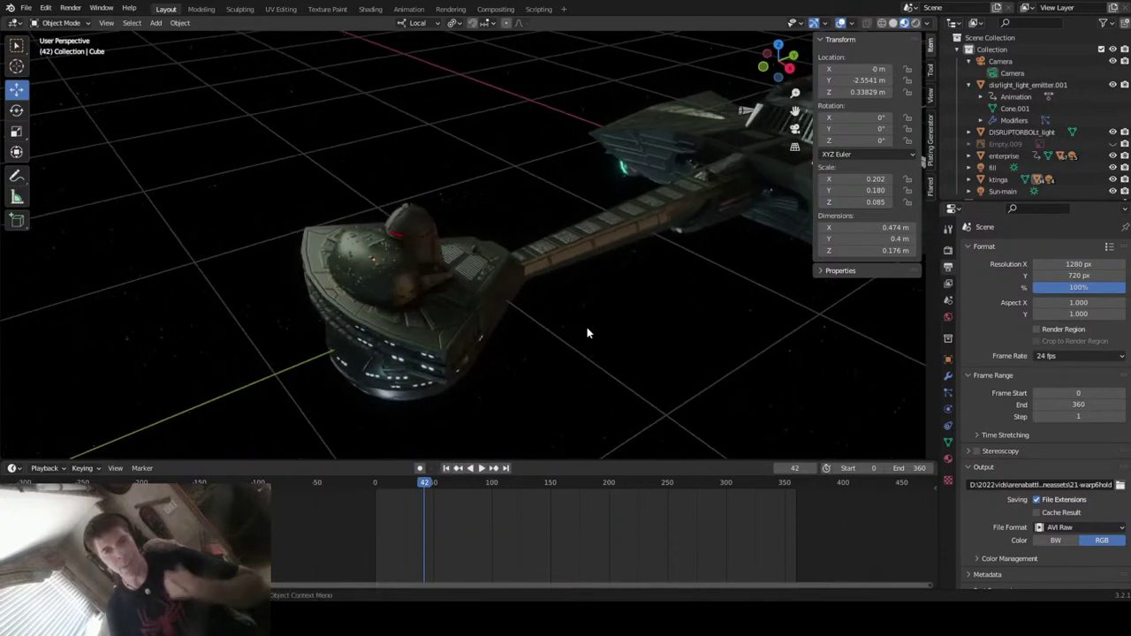
pyautogui.moveTo(577, 298); pyautogui.dragTo(694, 253, button='middle')
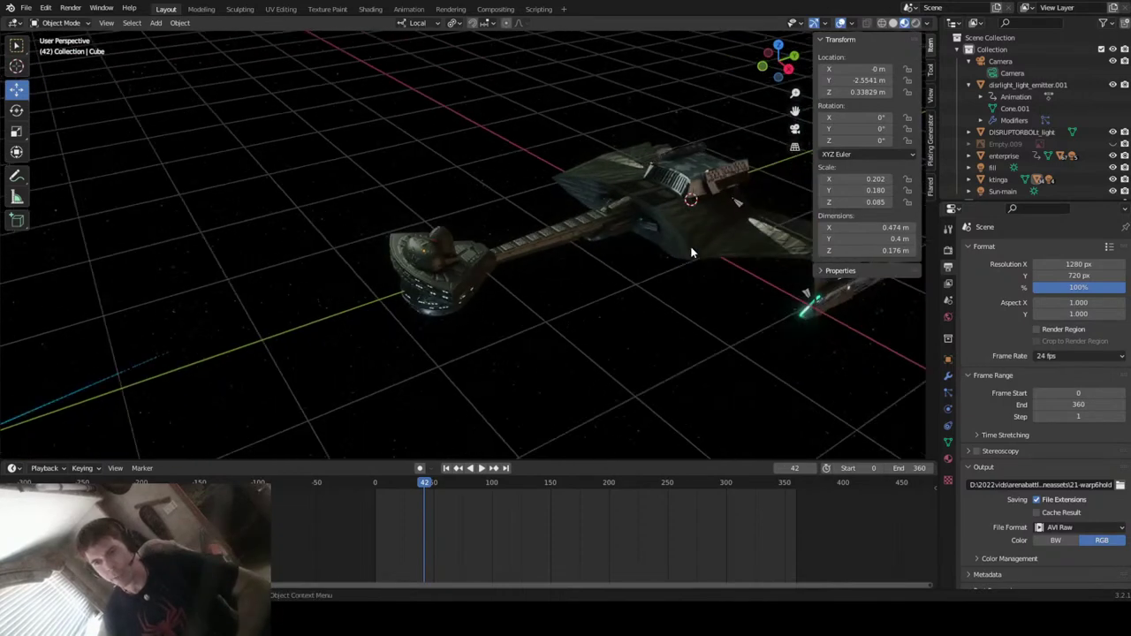
pyautogui.moveTo(611, 260); pyautogui.dragTo(607, 286, button='middle')
pyautogui.click(608, 286)
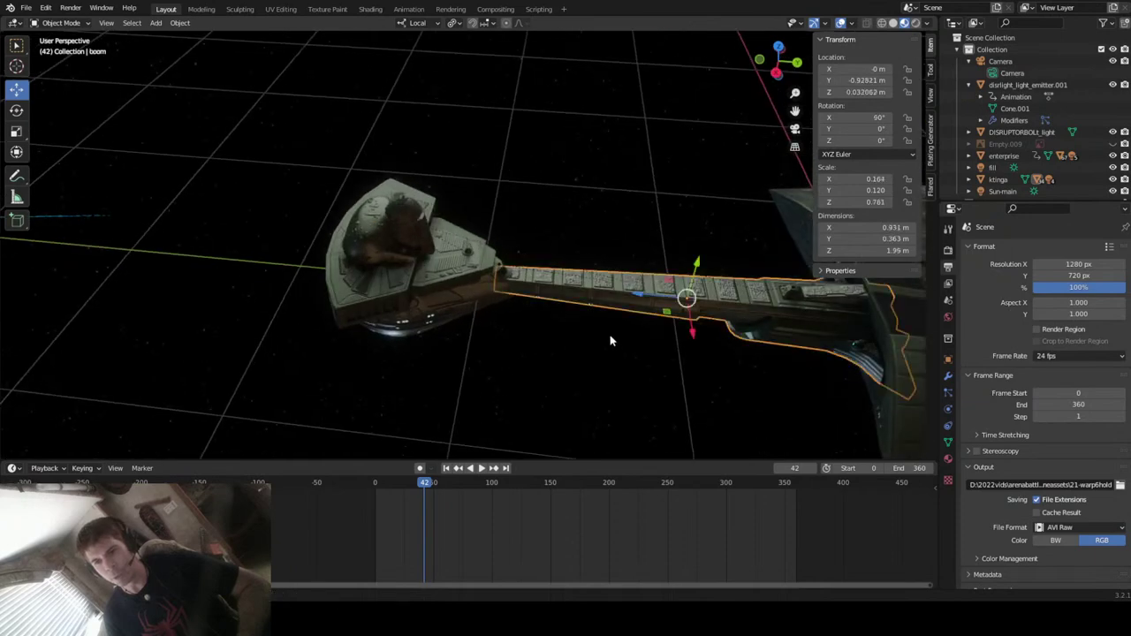
pyautogui.moveTo(610, 340); pyautogui.dragTo(658, 248, button='middle')
pyautogui.moveTo(668, 314); pyautogui.dragTo(554, 289, button='middle')
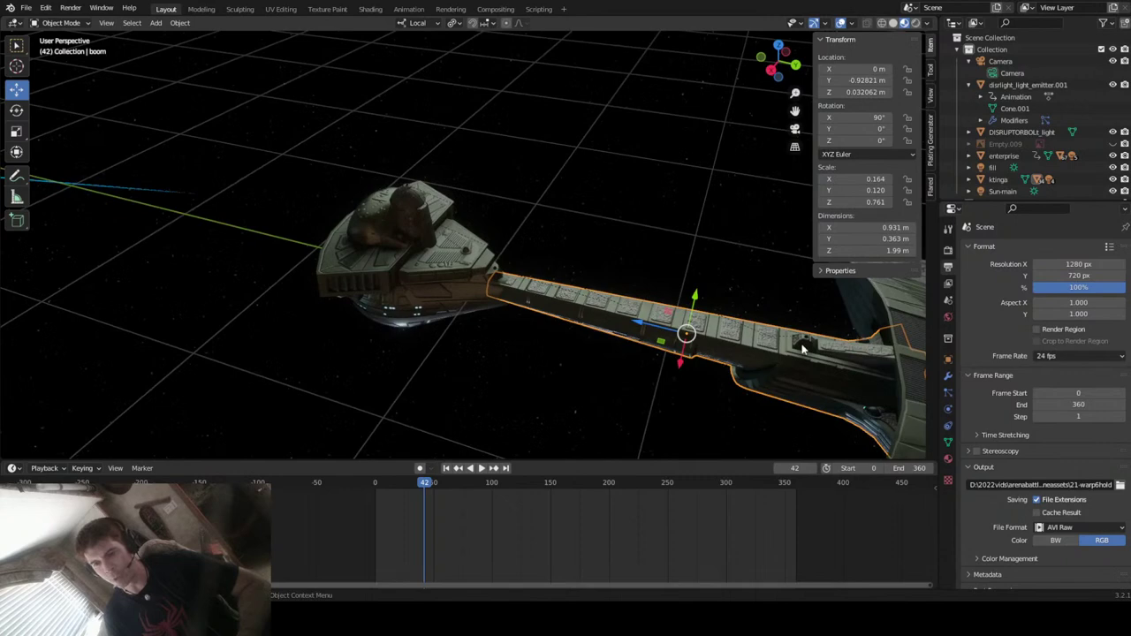
pyautogui.moveTo(518, 371); pyautogui.dragTo(586, 371, button='middle')
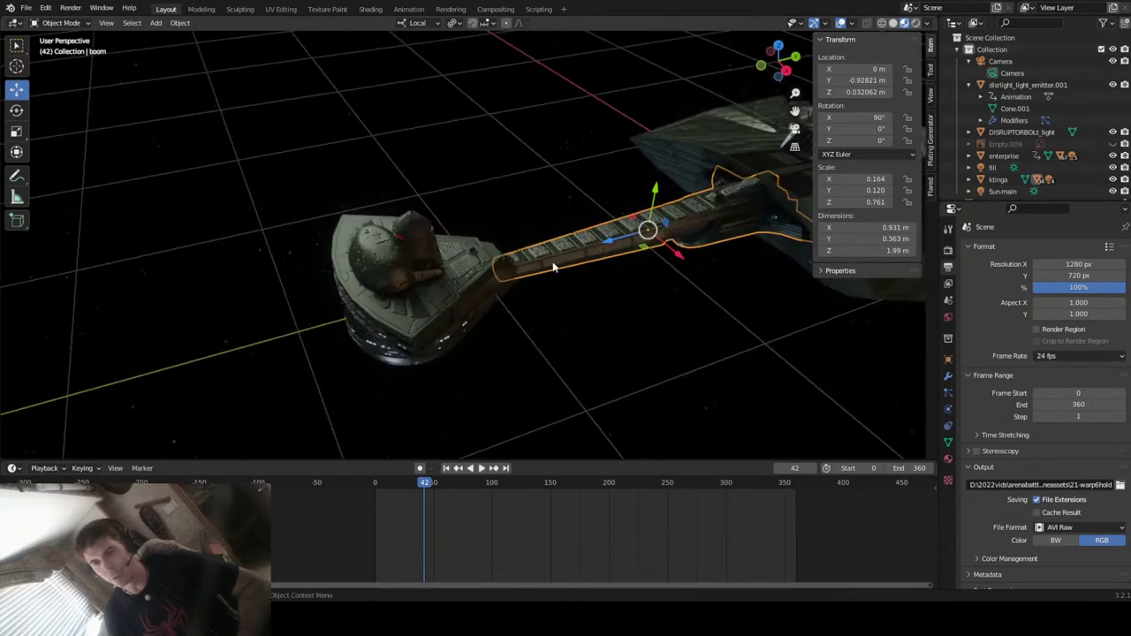
pyautogui.click(530, 284)
pyautogui.press('KP_Decimal')
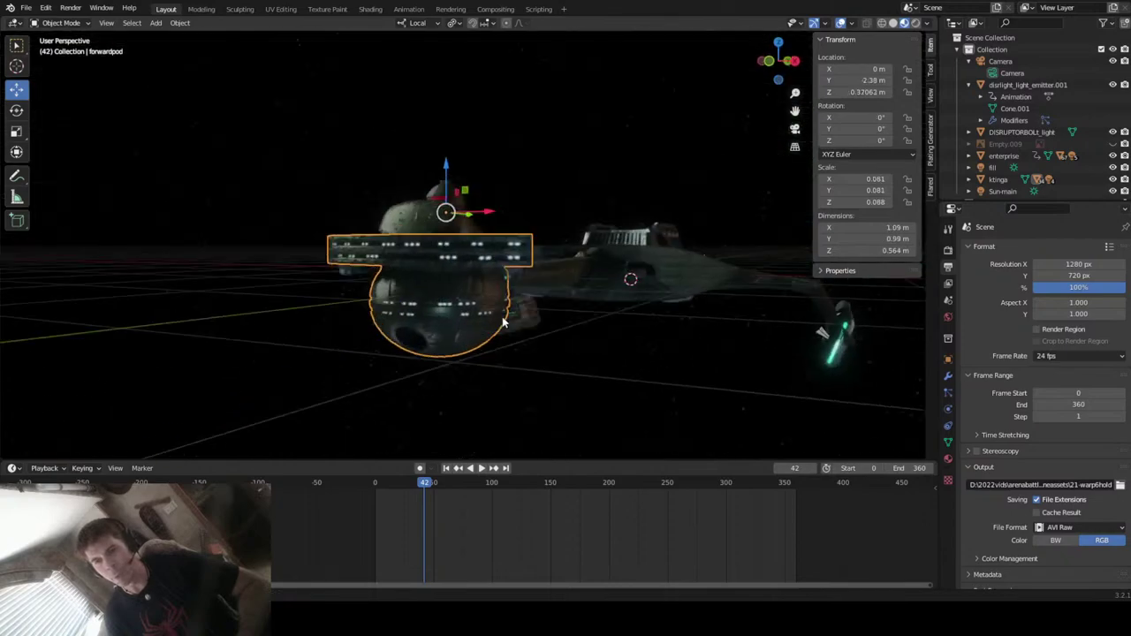
pyautogui.moveTo(509, 292); pyautogui.dragTo(501, 351, button='middle')
pyautogui.click(635, 177)
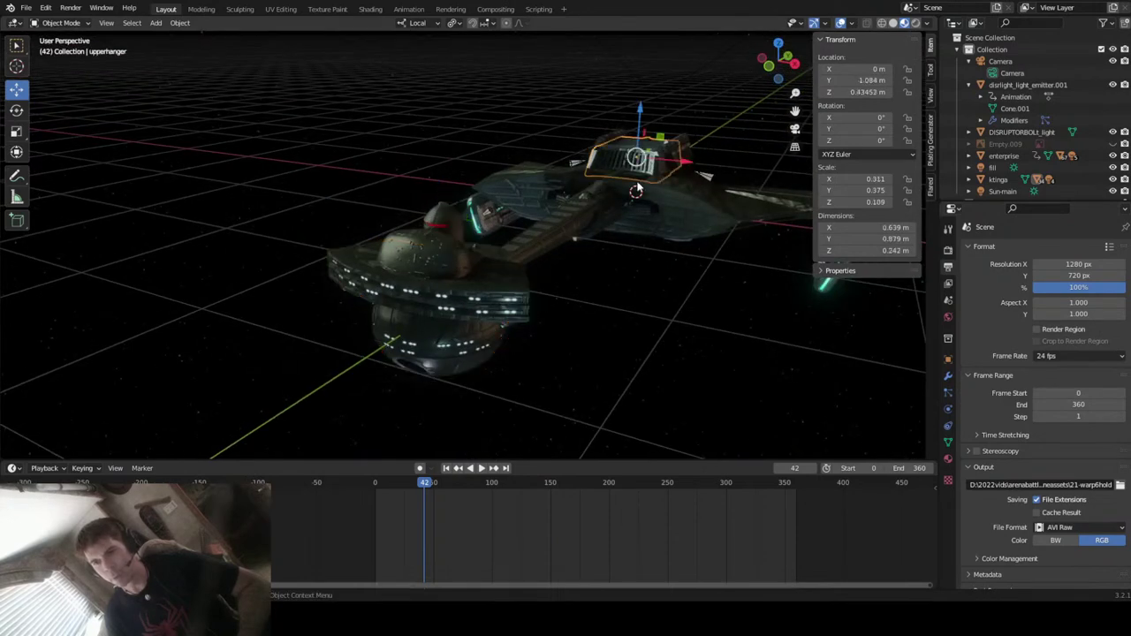
pyautogui.click(730, 210)
pyautogui.moveTo(631, 331); pyautogui.dragTo(593, 303, button='middle')
pyautogui.scroll(2, 593, 303)
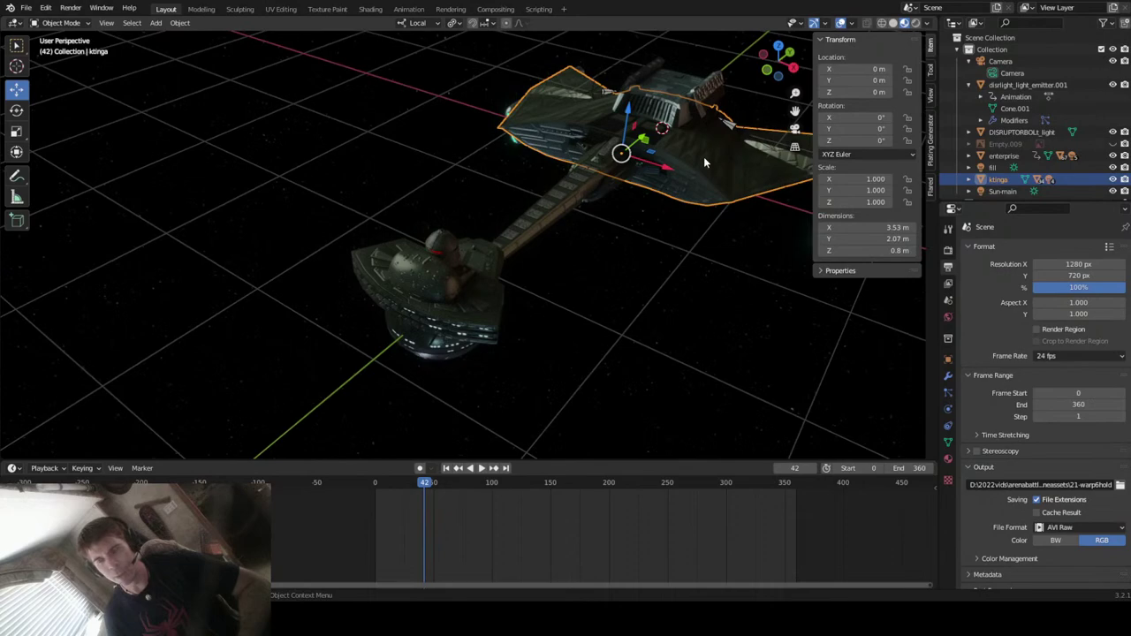
# - Return the animation from frame 42 to frame 0
pyautogui.scroll(-3, 585, 306)
pyautogui.moveTo(586, 306); pyautogui.dragTo(395, 436, button='middle')
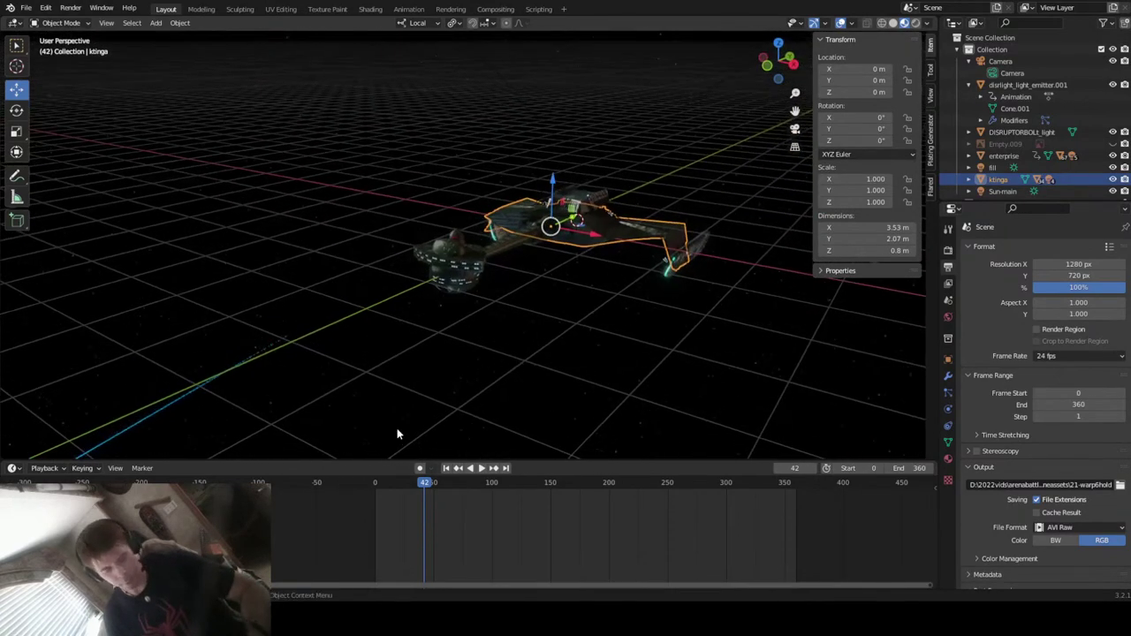
pyautogui.moveTo(432, 490); pyautogui.dragTo(395, 497)
pyautogui.press('space')
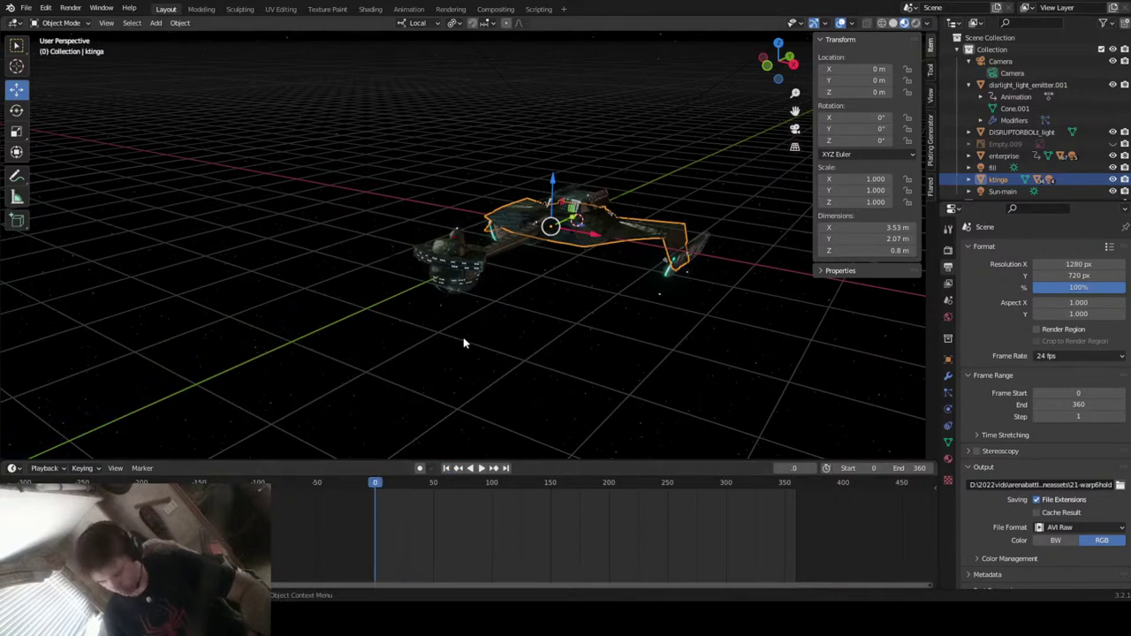
# - Move the four strobe lights floating below ktinga's nacelles about 0.27 m along Y and 0.19 m up, onto the nacelles' undersides
pyautogui.press('KP_Decimal')
pyautogui.moveTo(608, 382); pyautogui.dragTo(549, 350, button='middle')
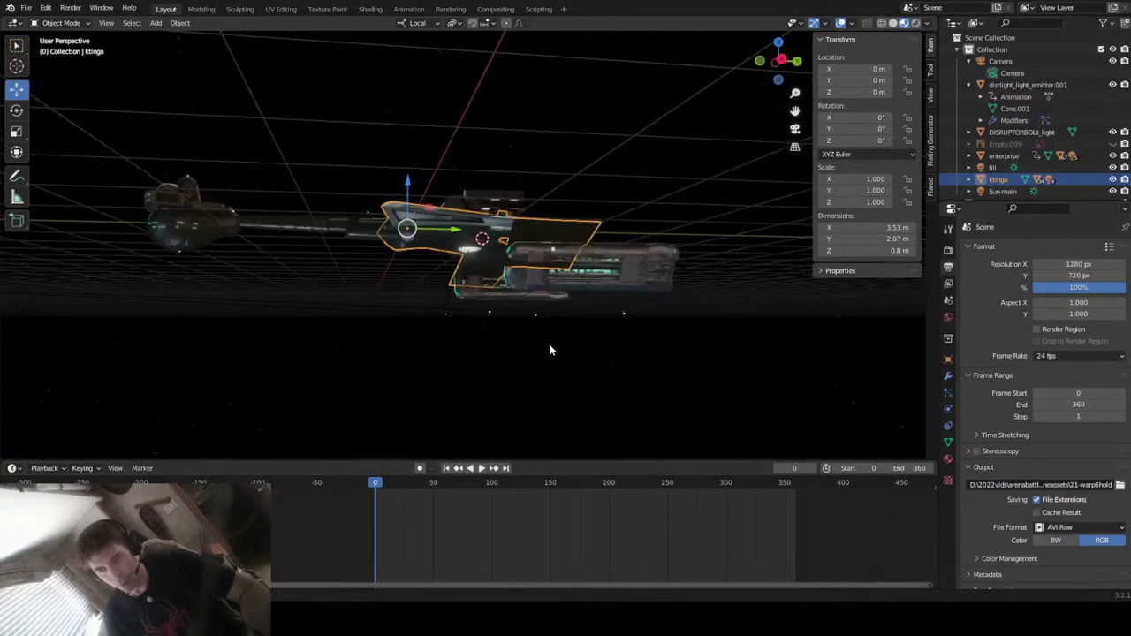
pyautogui.scroll(2, 575, 315)
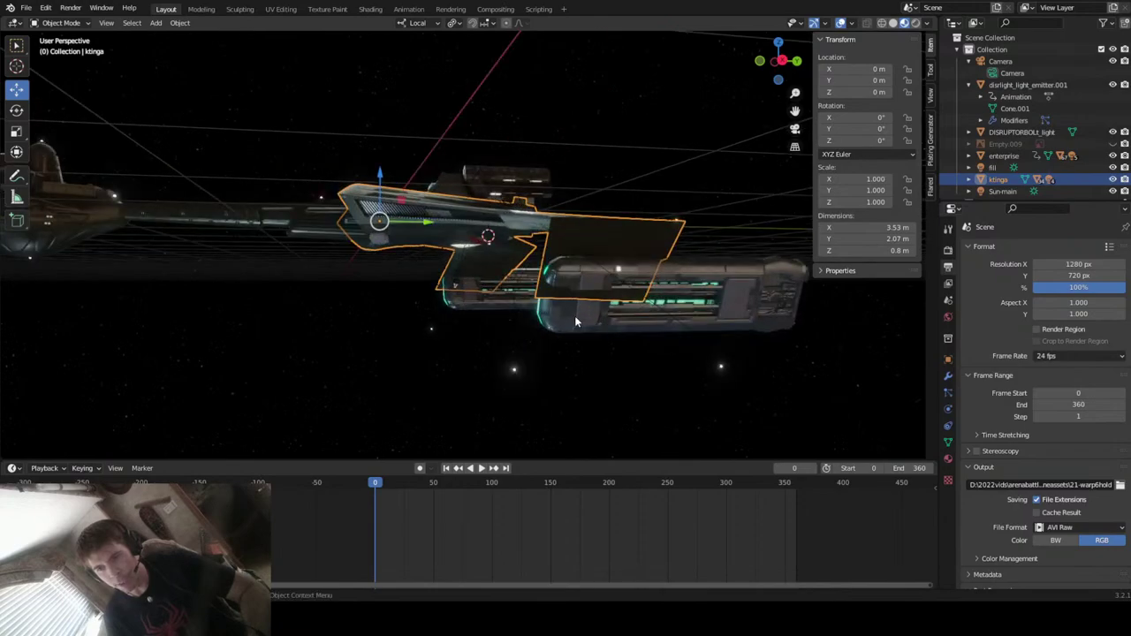
pyautogui.scroll(2, 601, 356)
pyautogui.moveTo(601, 356); pyautogui.dragTo(628, 372, button='middle')
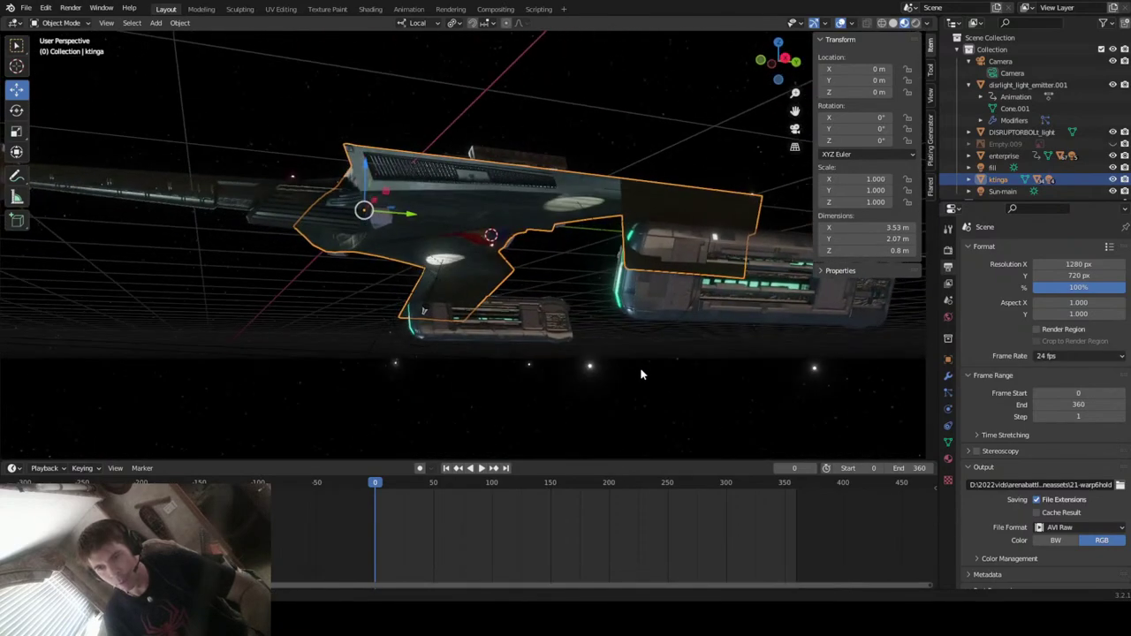
pyautogui.click(586, 368)
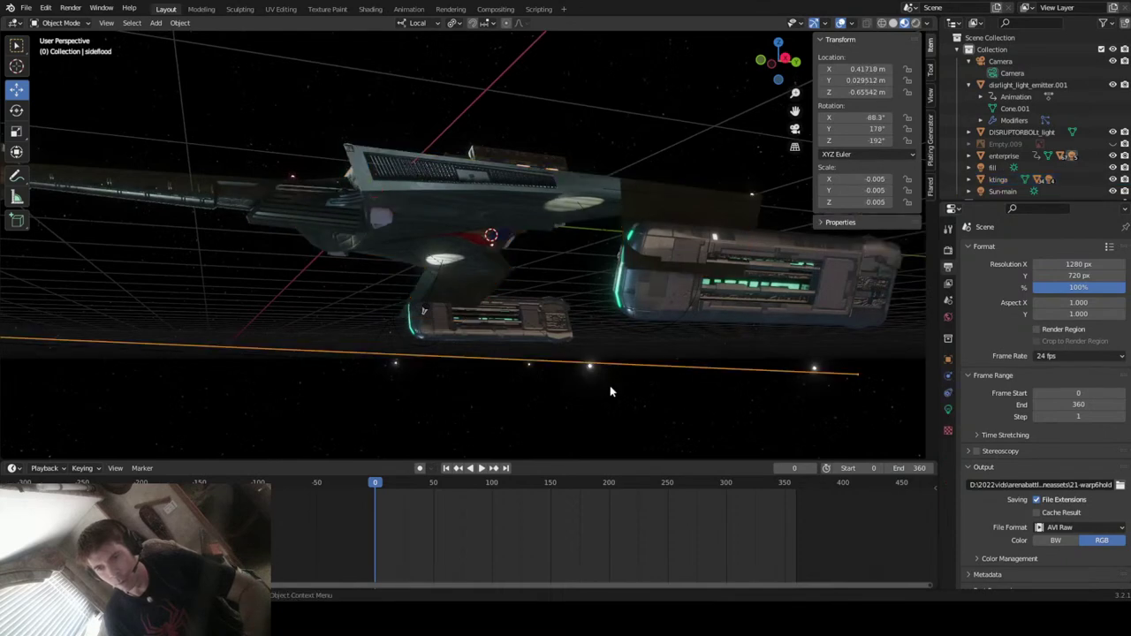
pyautogui.click(589, 368)
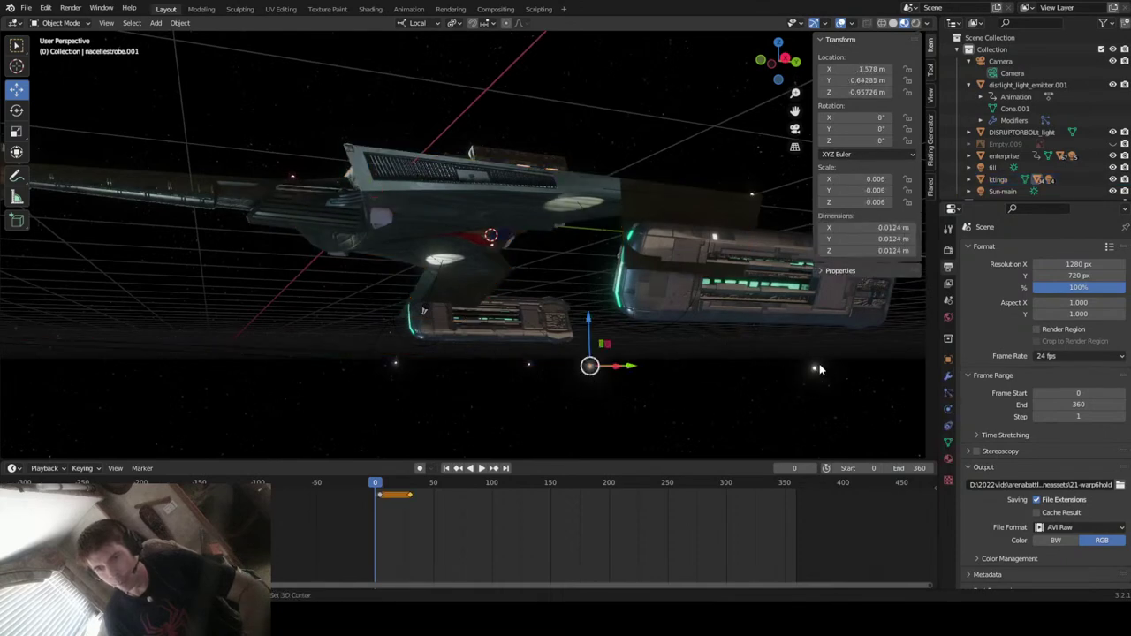
pyautogui.click(710, 367)
pyautogui.click(530, 369)
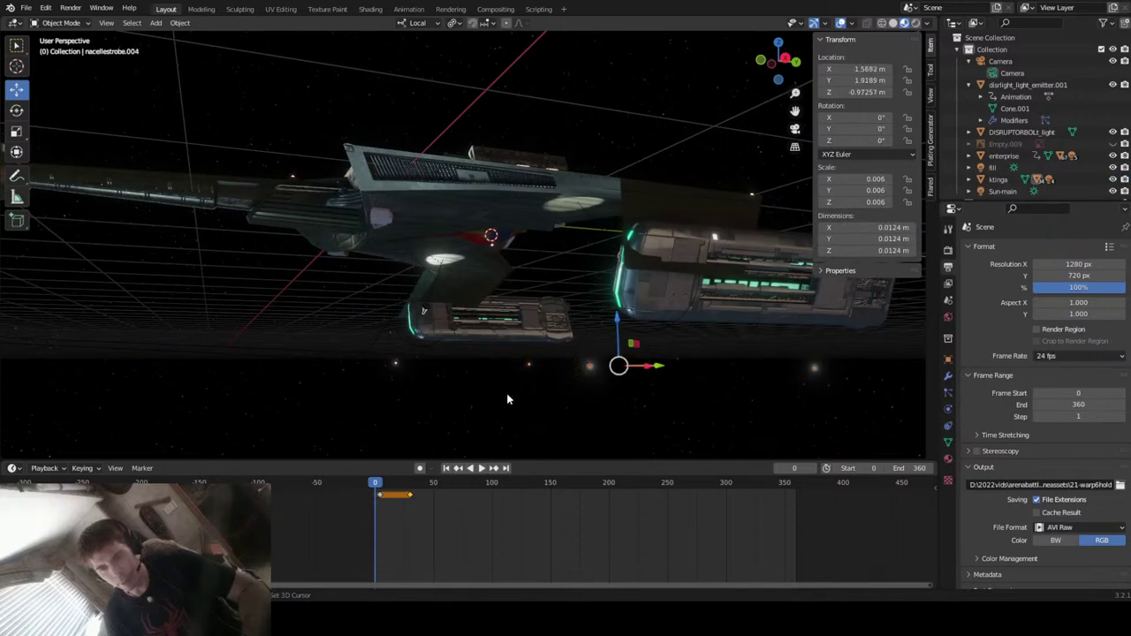
pyautogui.click(397, 365)
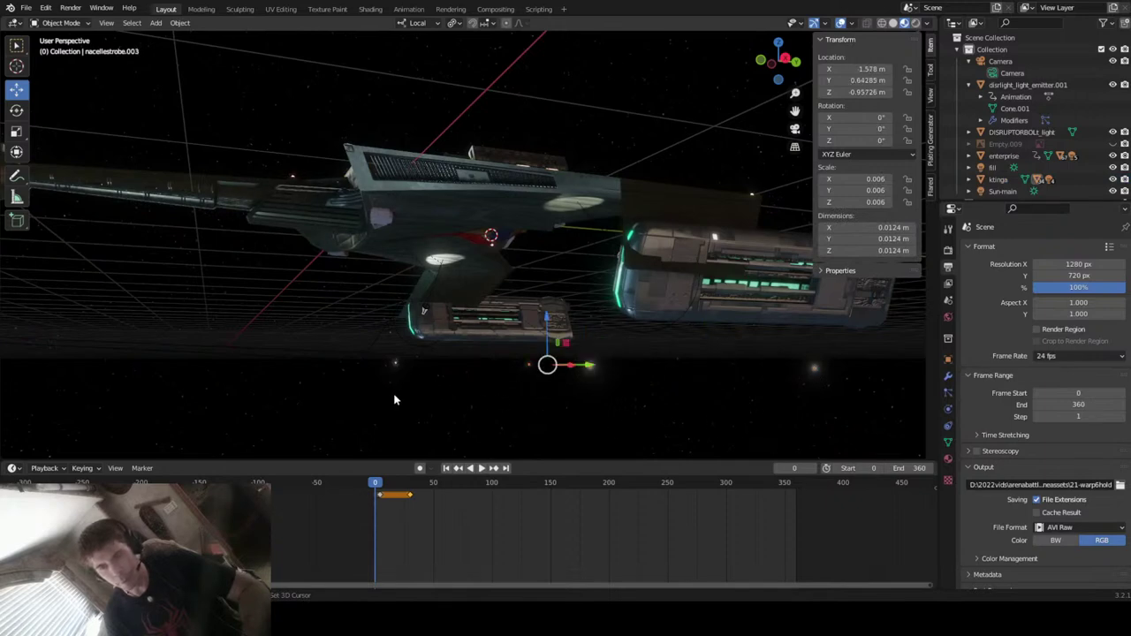
pyautogui.click(791, 59)
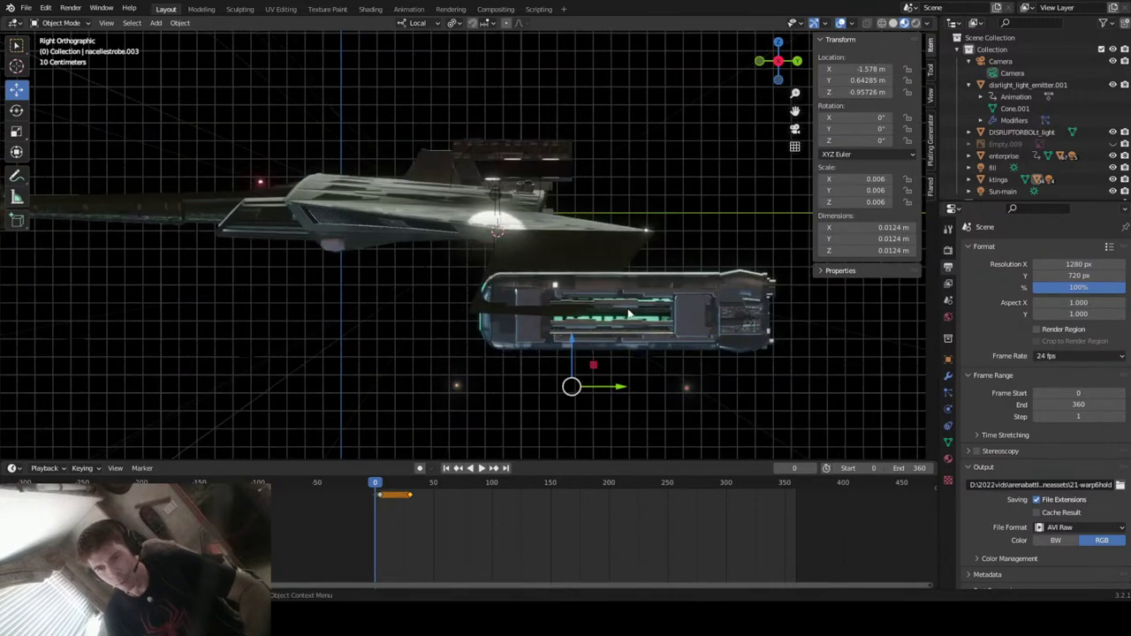
pyautogui.press('g')
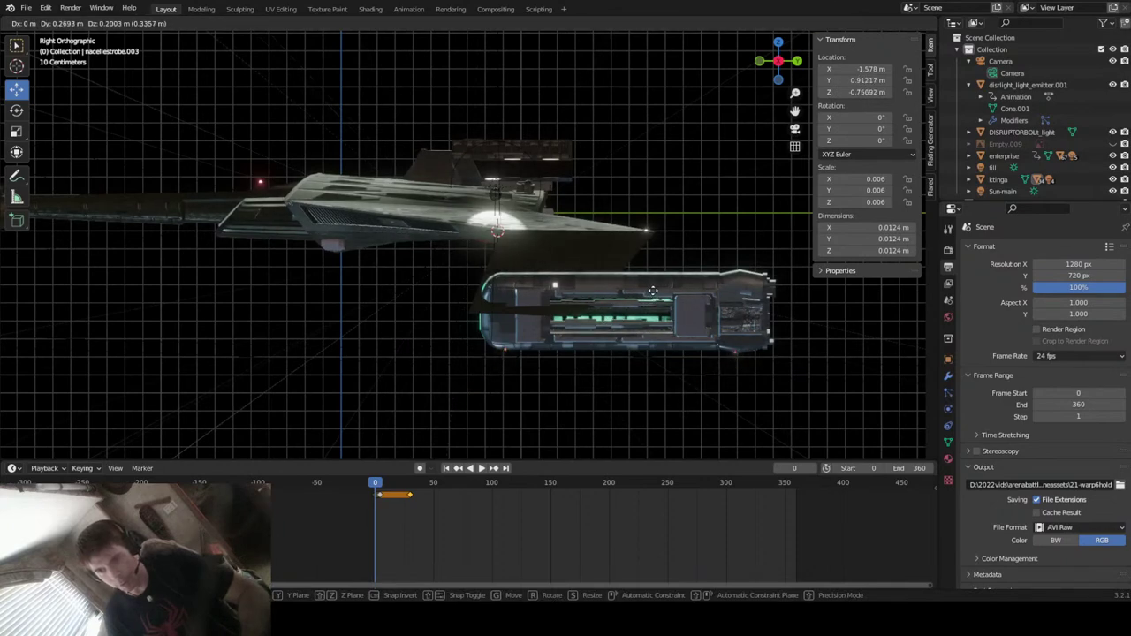
pyautogui.click(619, 346)
pyautogui.scroll(3, 637, 343)
pyautogui.moveTo(672, 345)
pyautogui.mouseDown(button='middle')
pyautogui.moveTo(688, 335)
pyautogui.moveTo(672, 336)
pyautogui.mouseUp(button='middle')
pyautogui.scroll(-5, 670, 341)
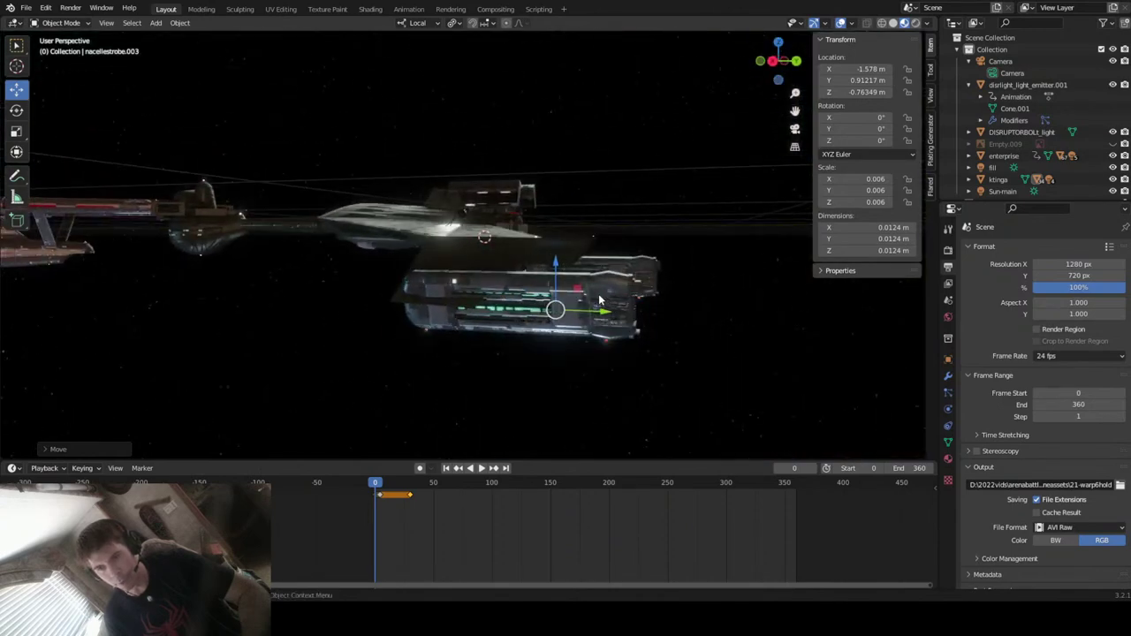
pyautogui.moveTo(603, 323); pyautogui.dragTo(565, 362, button='middle')
pyautogui.scroll(3, 644, 321)
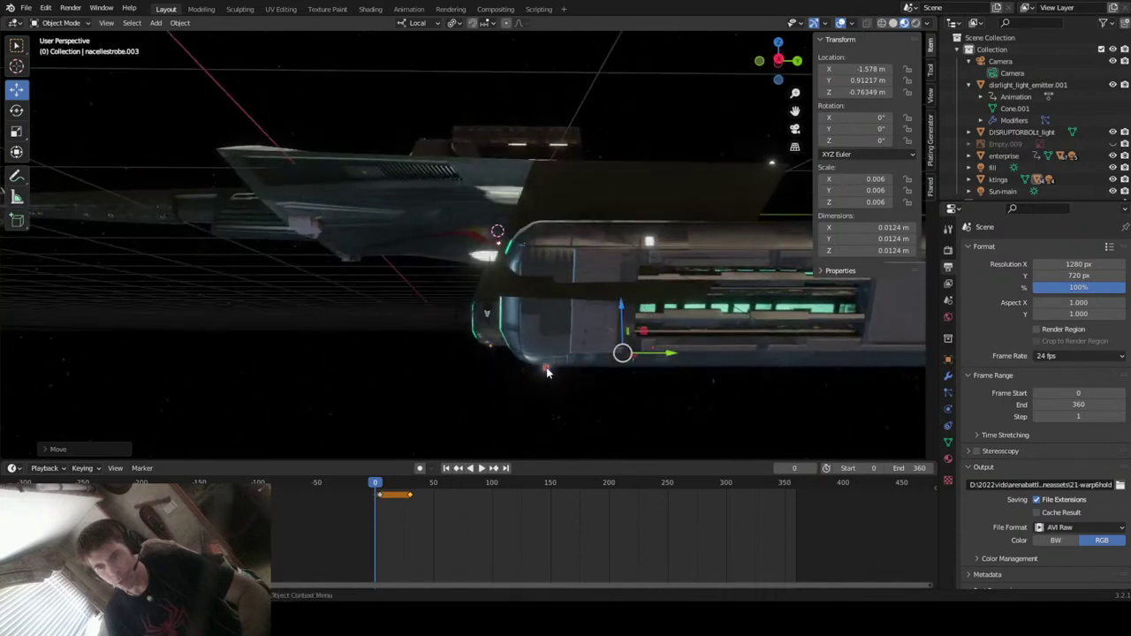
# - Move nacellestrobe.002 from the nacelle's underside onto its rear side panel, at about Y 1.95 m and Z -0.64 m
pyautogui.click(548, 373)
pyautogui.click(548, 373)
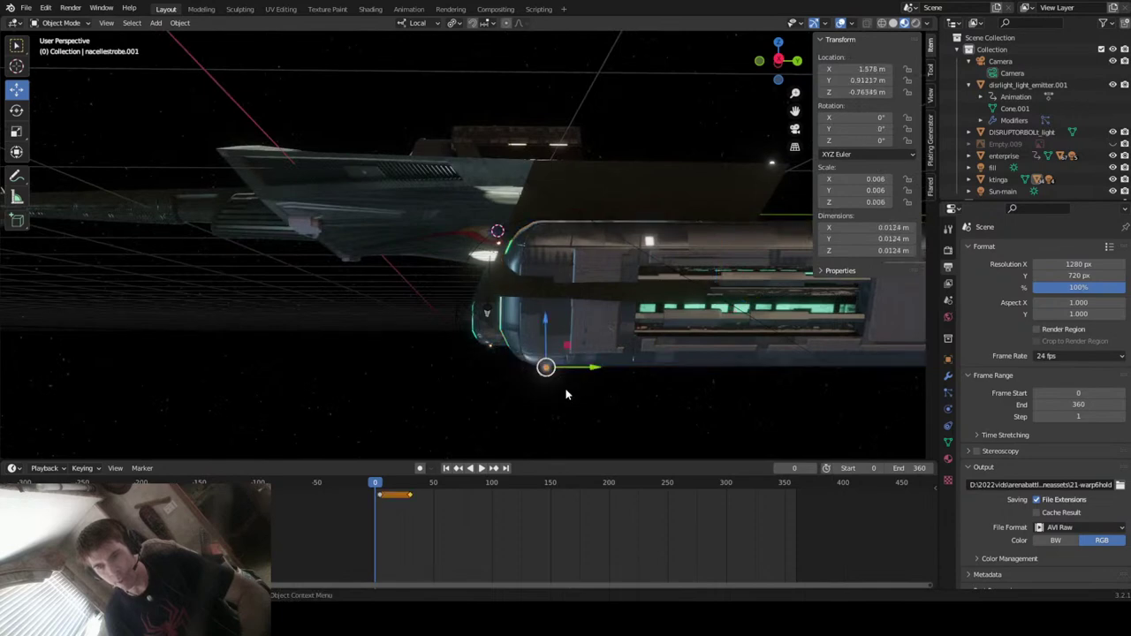
pyautogui.moveTo(545, 369); pyautogui.dragTo(646, 374, button='middle')
pyautogui.scroll(-3, 651, 364)
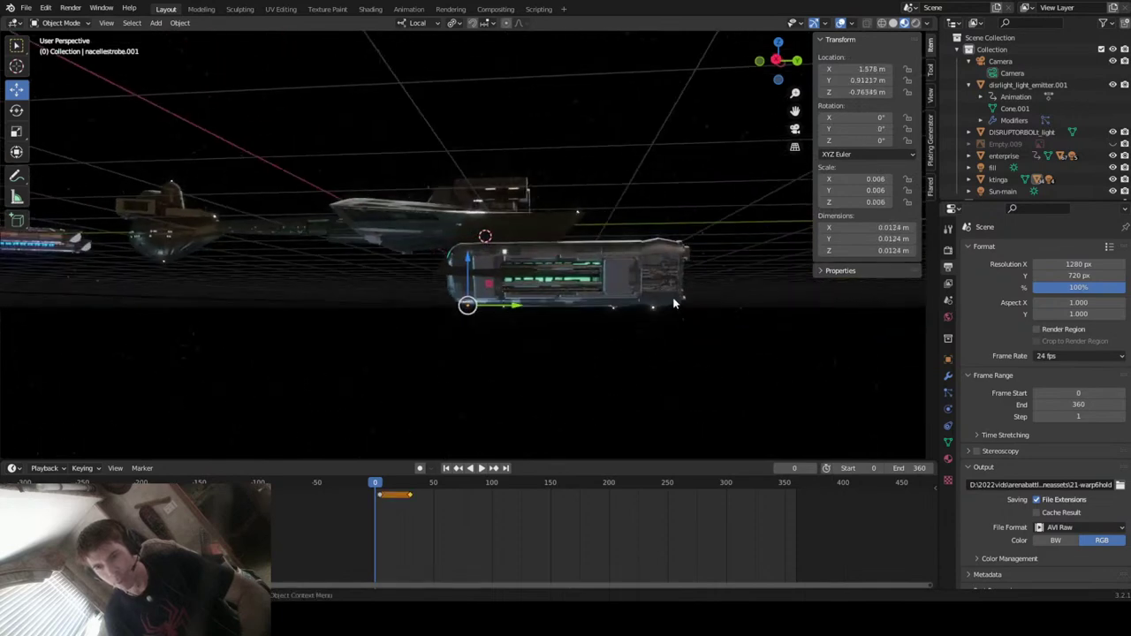
pyautogui.scroll(2, 680, 336)
pyautogui.click(710, 330)
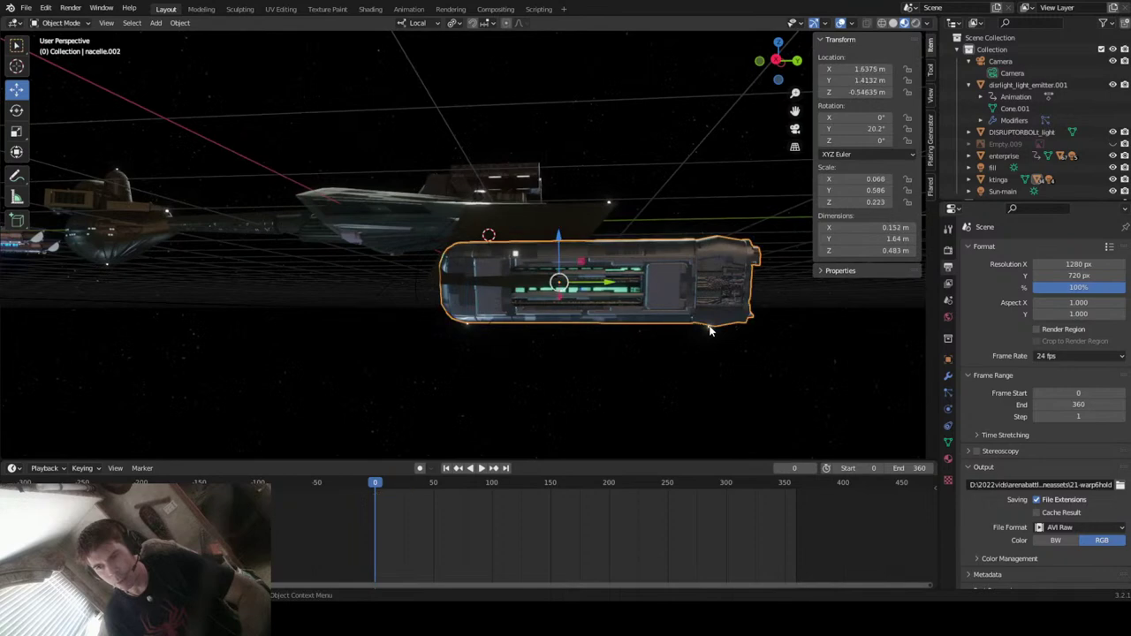
pyautogui.click(710, 329)
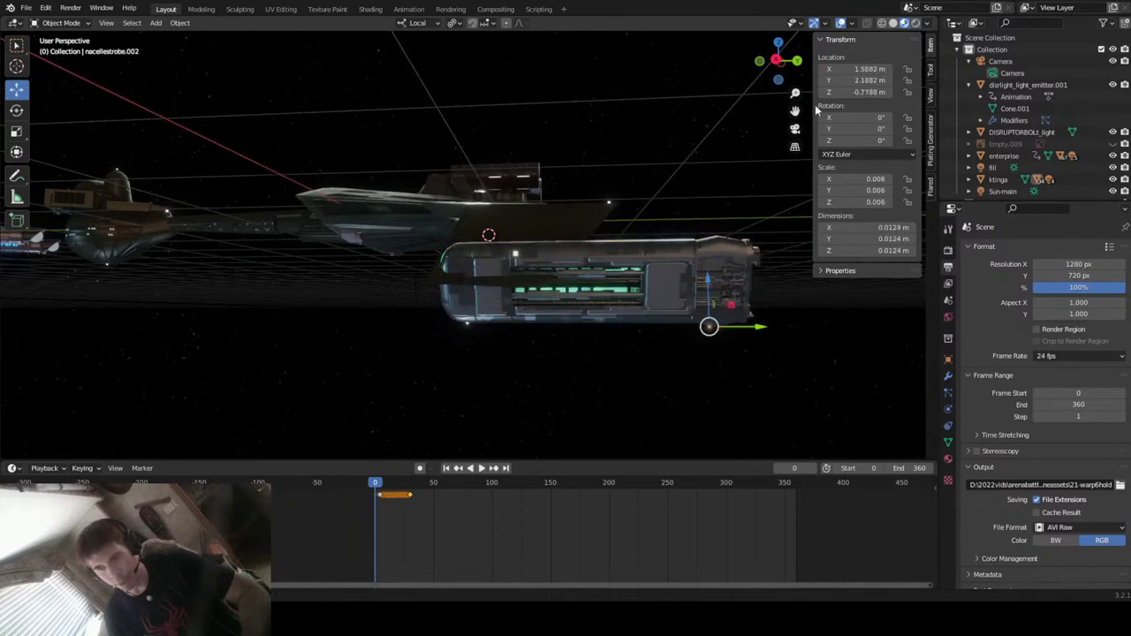
pyautogui.click(777, 60)
pyautogui.scroll(5, 716, 313)
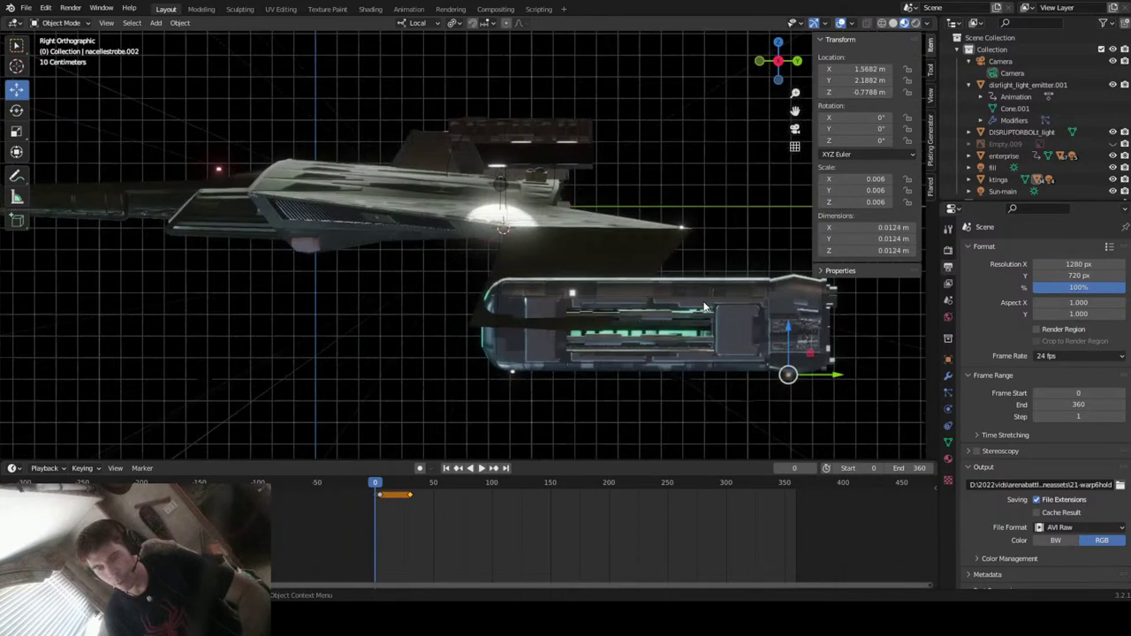
pyautogui.press('g')
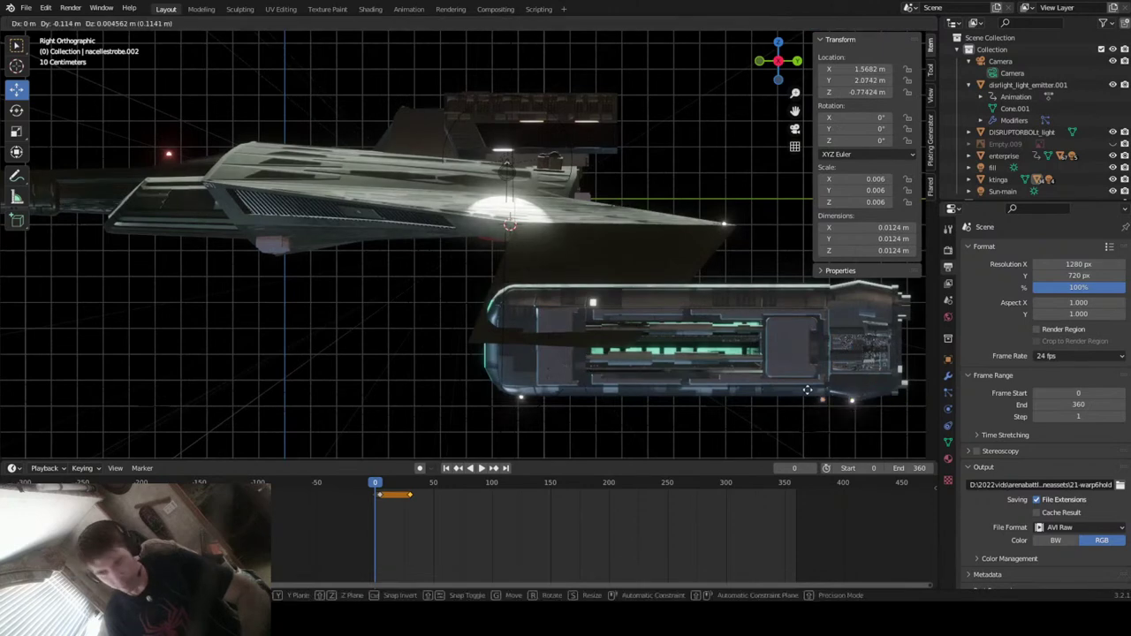
pyautogui.click(780, 357)
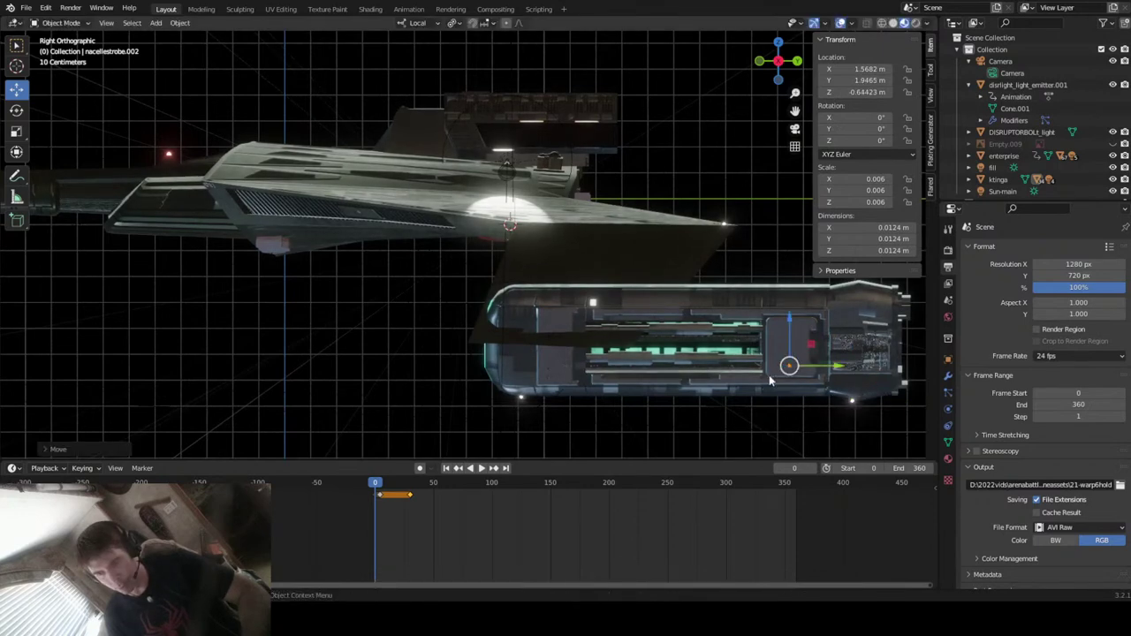
# - Shift nacellestrobe.002 outward along X by about 0.10 m so it sits on the panel's surface
pyautogui.press('KP_Decimal')
pyautogui.scroll(2, 758, 372)
pyautogui.moveTo(754, 370); pyautogui.dragTo(532, 367, button='middle')
pyautogui.scroll(-8, 532, 372)
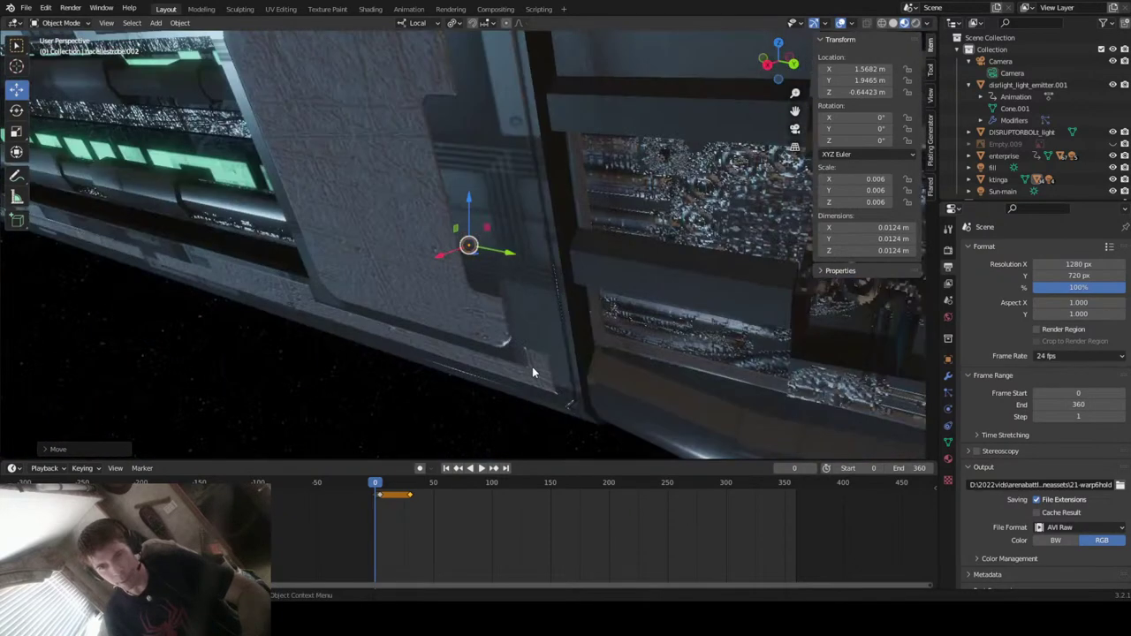
pyautogui.press('g')
pyautogui.press('x')
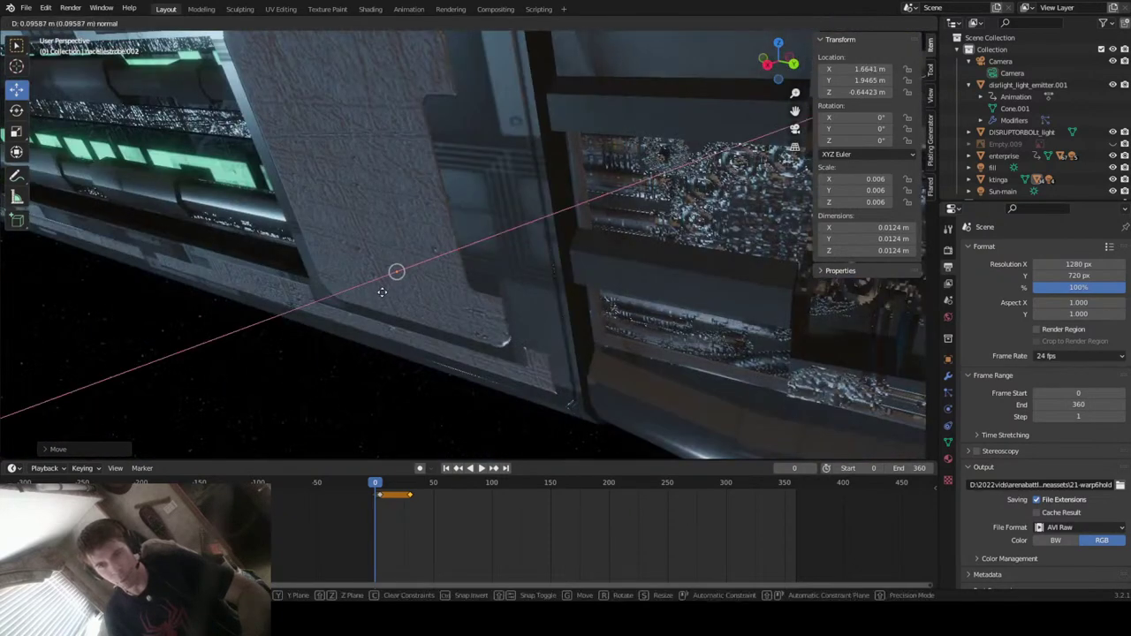
pyautogui.click(368, 299)
pyautogui.moveTo(369, 298); pyautogui.dragTo(272, 260, button='middle')
pyautogui.scroll(-4, 479, 311)
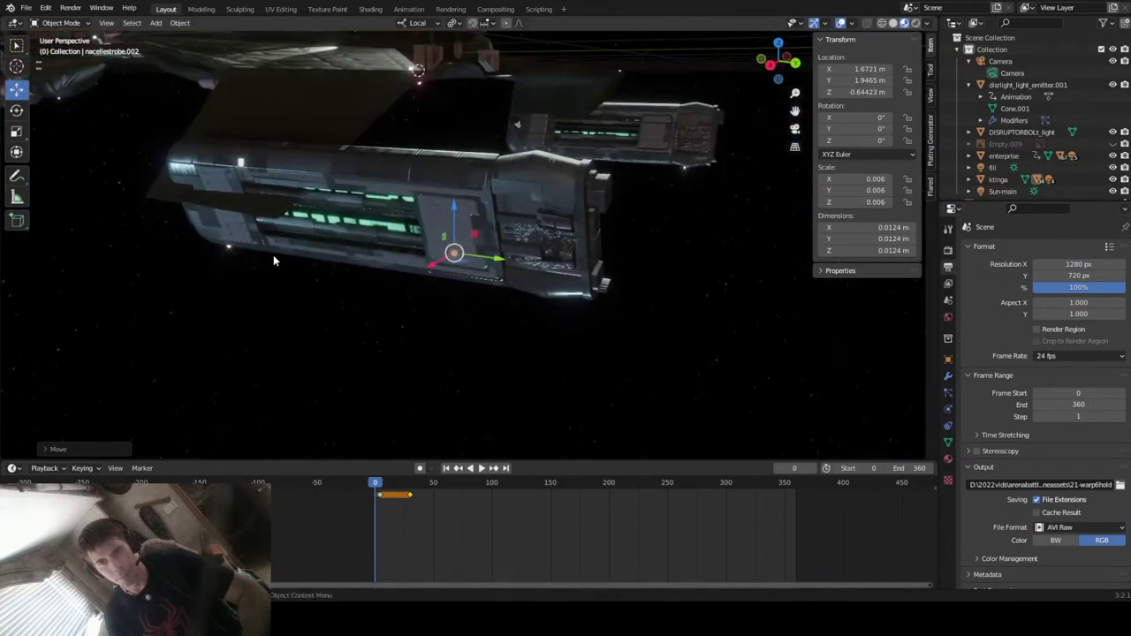
# - Move the front underside strobe nacellestrobe.001 onto the rear side panel above the other strobe, at about Y 1.95 m and Z -0.52 m
pyautogui.click(228, 252)
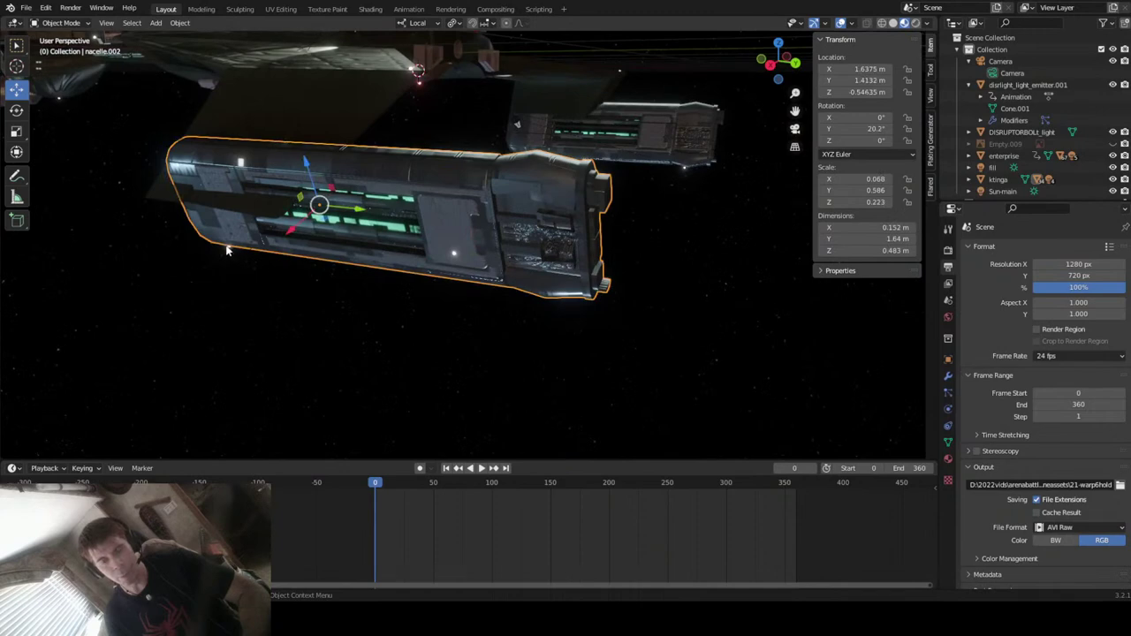
pyautogui.click(249, 289)
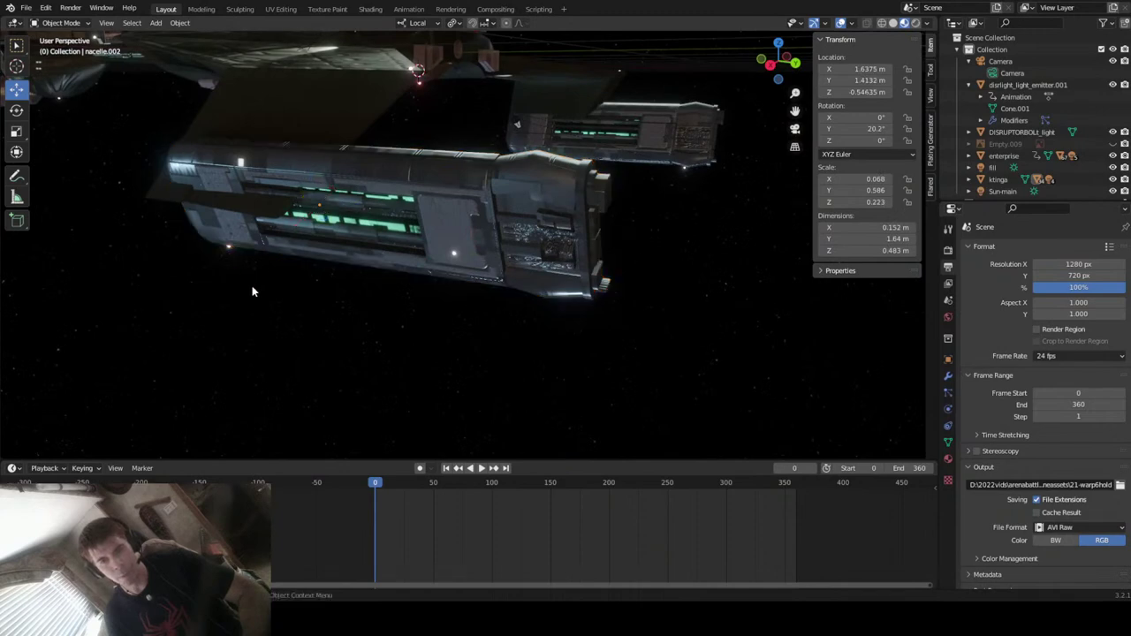
pyautogui.click(228, 254)
pyautogui.moveTo(292, 313); pyautogui.dragTo(284, 209, button='middle')
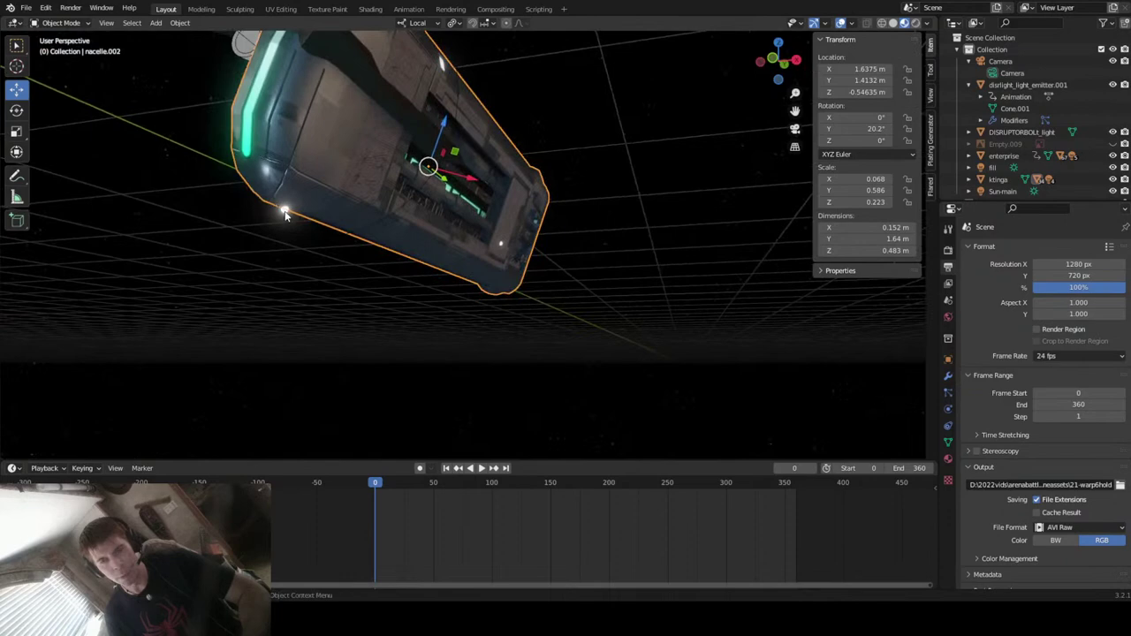
pyautogui.click(284, 212)
pyautogui.moveTo(566, 339); pyautogui.dragTo(533, 354, button='middle')
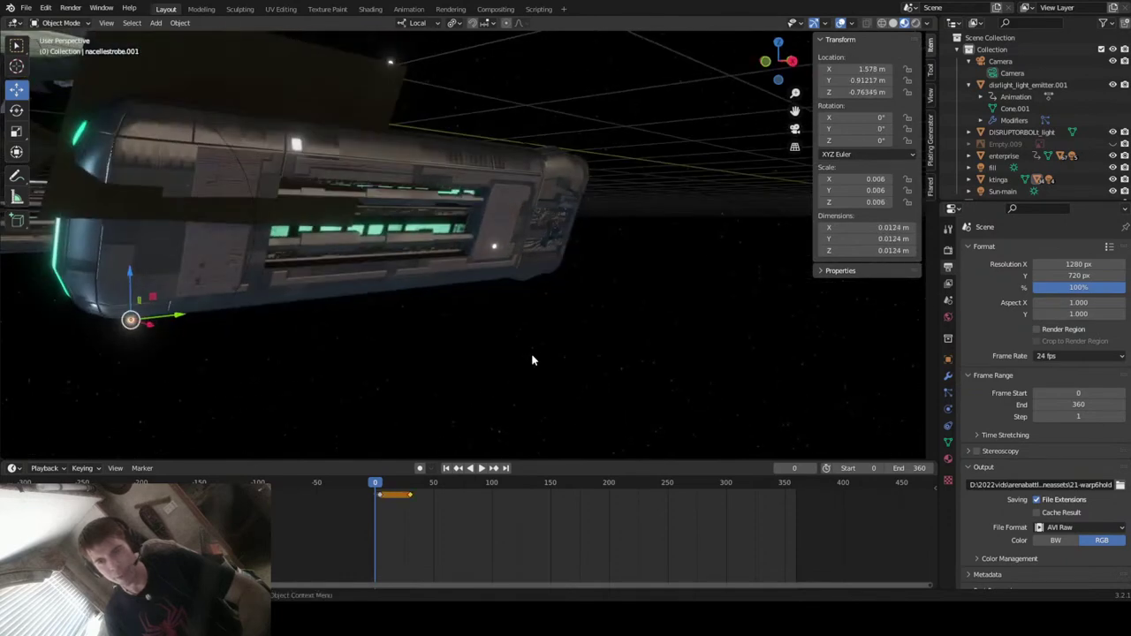
pyautogui.click(792, 61)
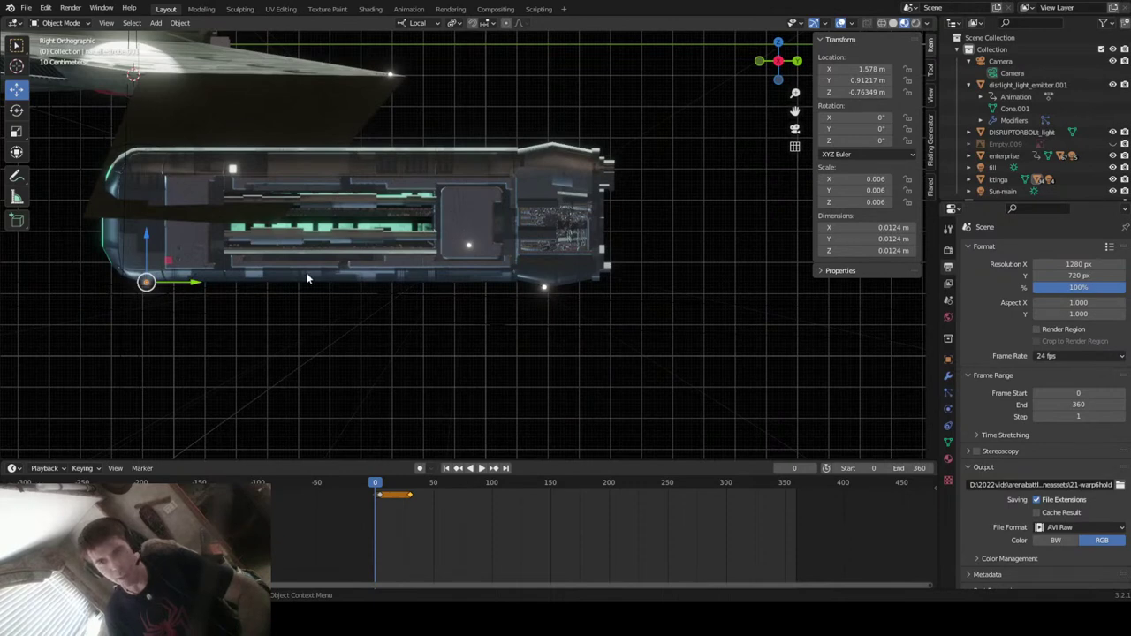
pyautogui.press('g')
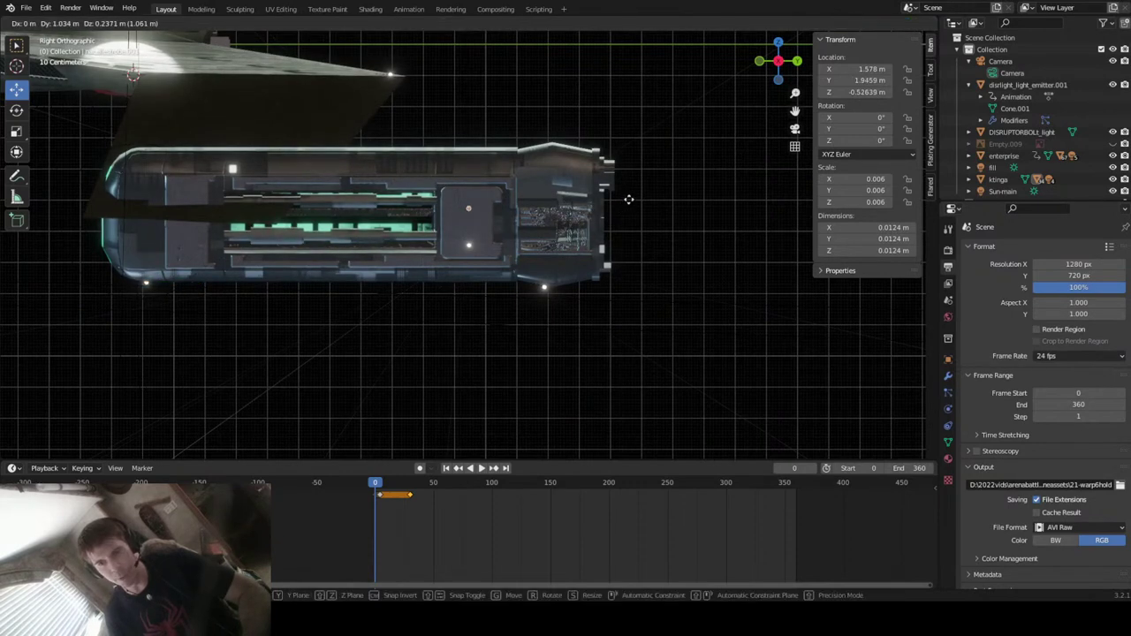
pyautogui.click(630, 196)
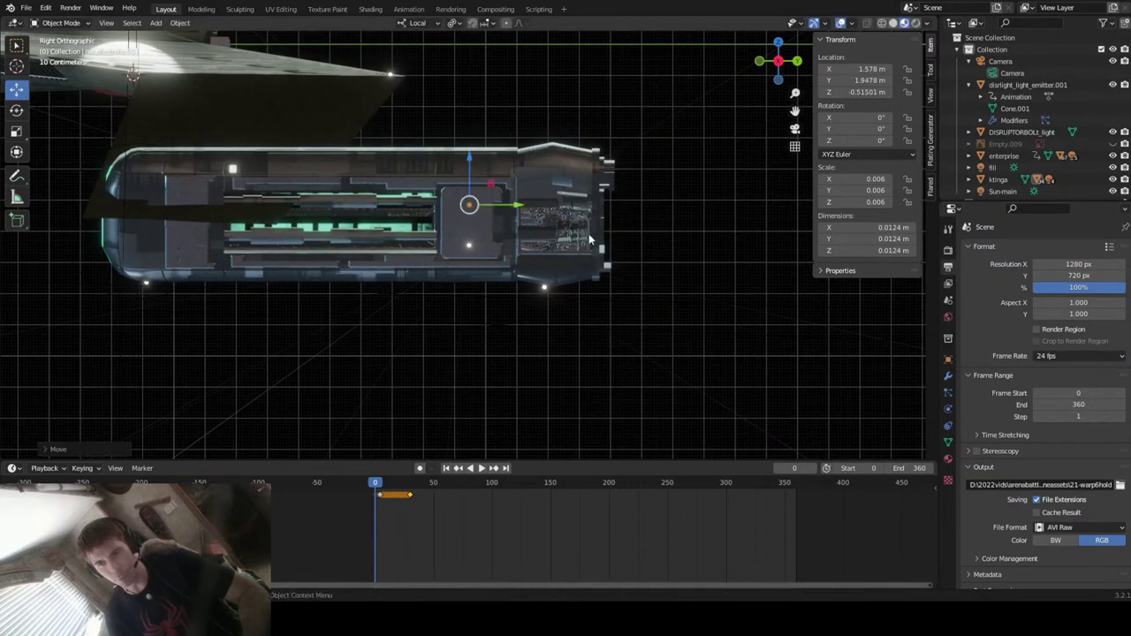
# - Shift nacellestrobe.001 outward along X to about 1.72 m so it sits on the nacelle panel's surface
pyautogui.press('KP_Decimal')
pyautogui.scroll(-15, 589, 234)
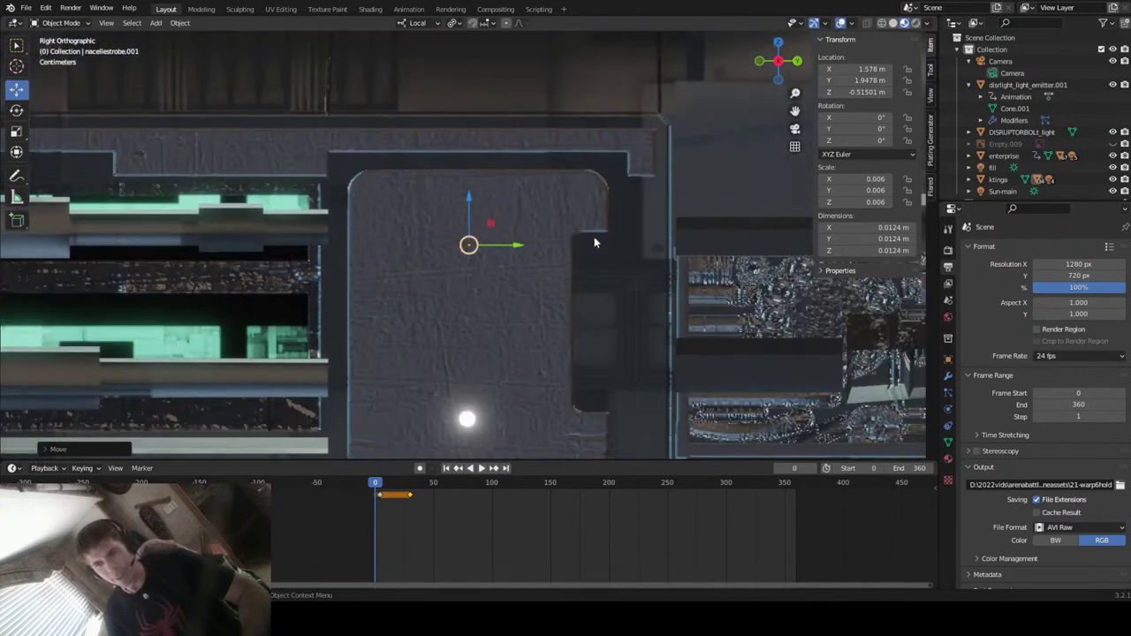
pyautogui.moveTo(594, 236); pyautogui.dragTo(456, 269, button='middle')
pyautogui.scroll(-5, 545, 281)
pyautogui.press('g')
pyautogui.press('x')
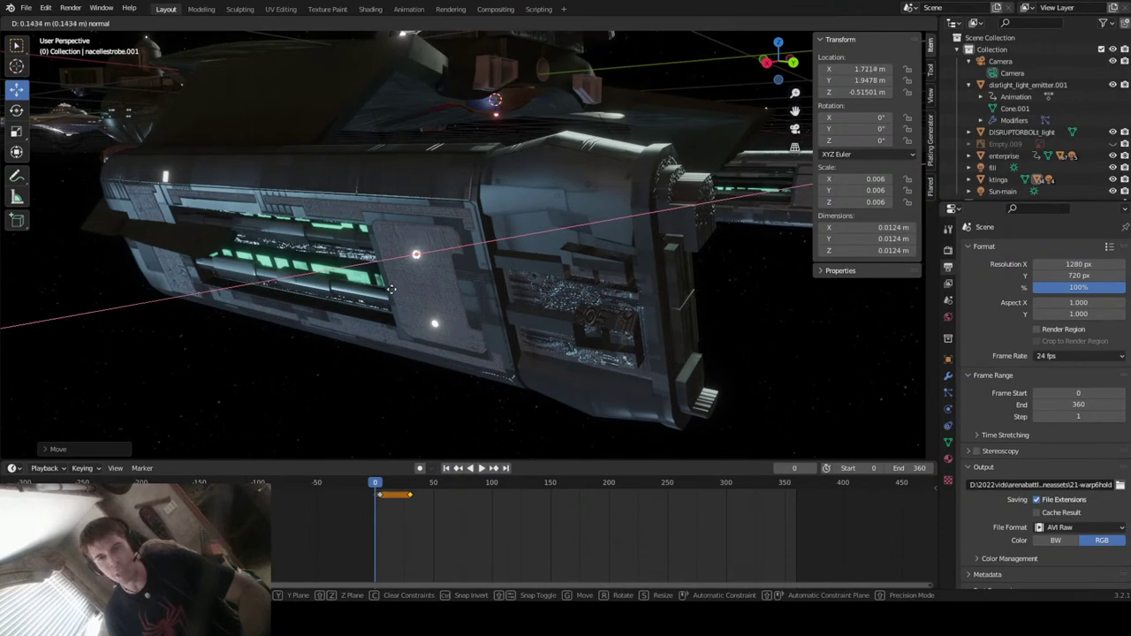
pyautogui.click(393, 288)
pyautogui.moveTo(449, 279); pyautogui.dragTo(570, 263, button='middle')
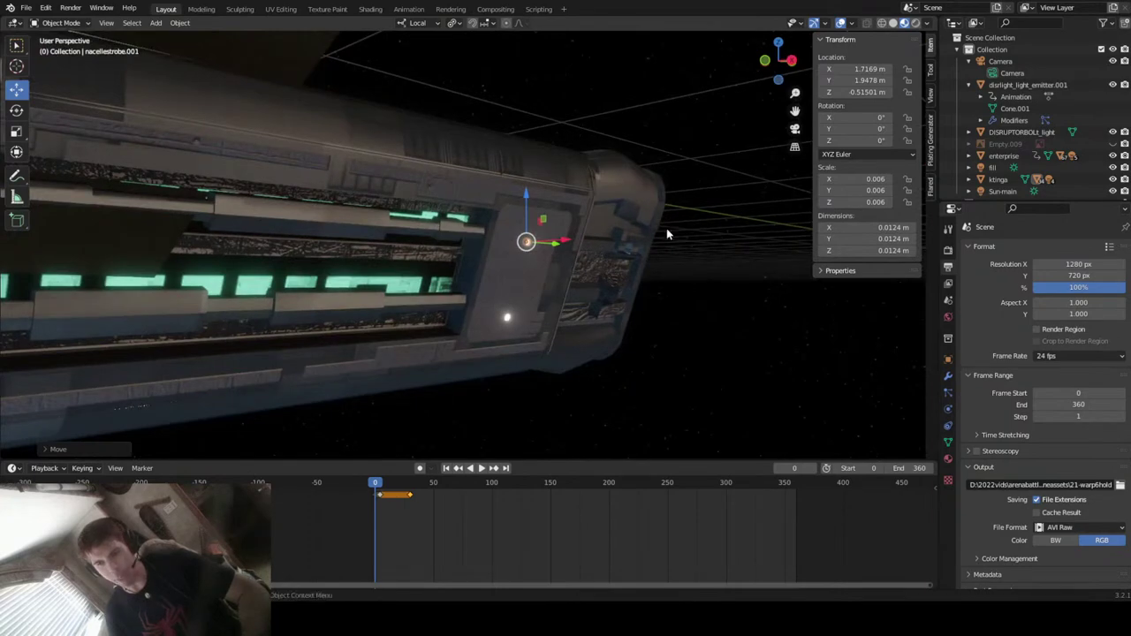
pyautogui.moveTo(666, 233); pyautogui.dragTo(658, 268, button='middle')
pyautogui.moveTo(557, 263); pyautogui.dragTo(564, 259)
pyautogui.moveTo(566, 259); pyautogui.dragTo(555, 218, button='middle')
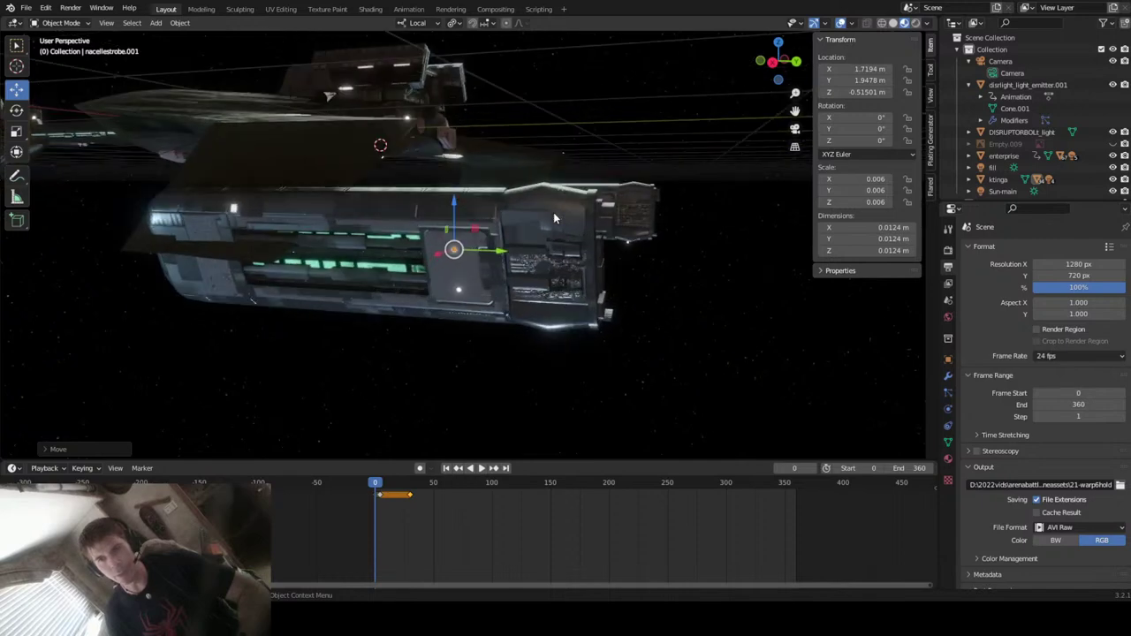
# - Switch the viewport to solid shading and parent the upper strobe nacellestrobe.001 to nacelle.002 as Object
pyautogui.click(461, 289)
pyautogui.click(461, 294)
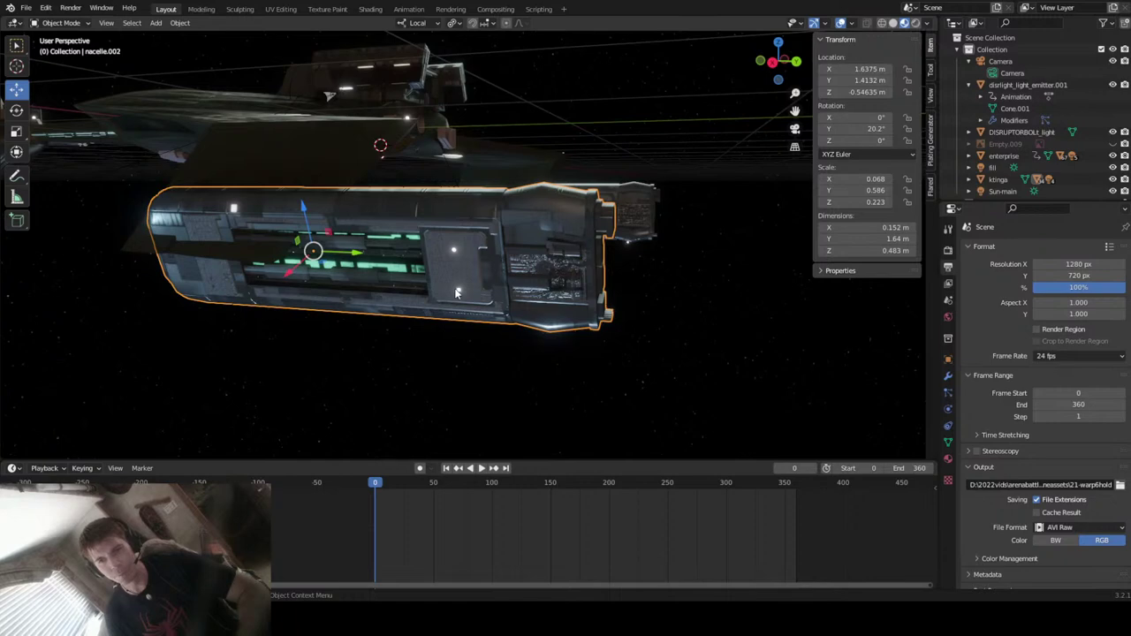
pyautogui.moveTo(436, 279); pyautogui.dragTo(424, 244, button='middle')
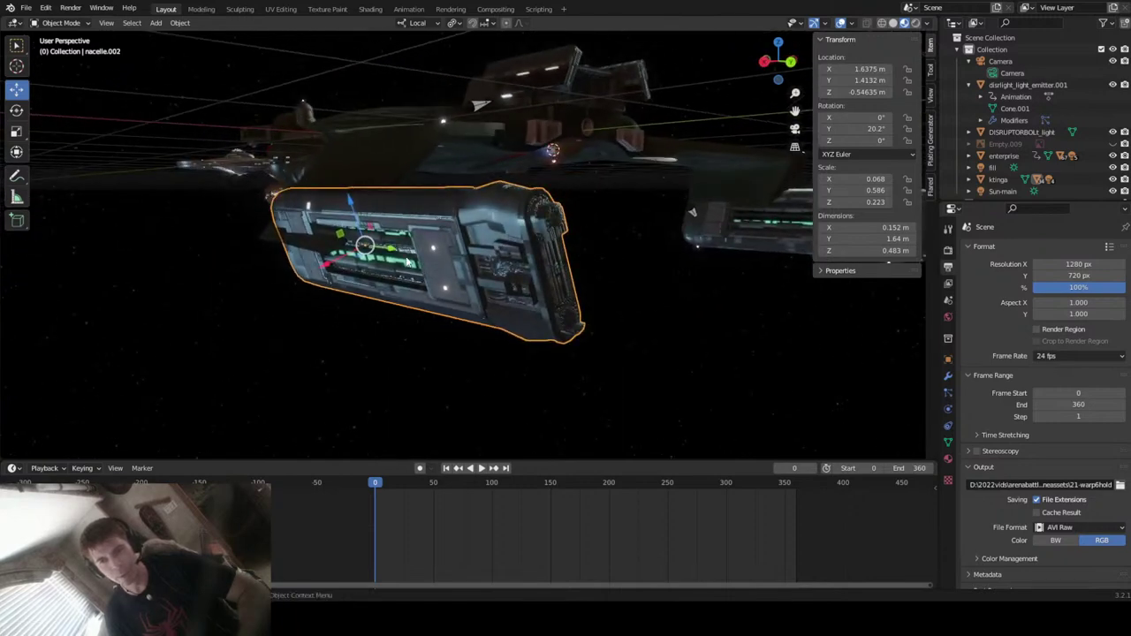
pyautogui.scroll(-3, 442, 256)
pyautogui.scroll(5, 476, 251)
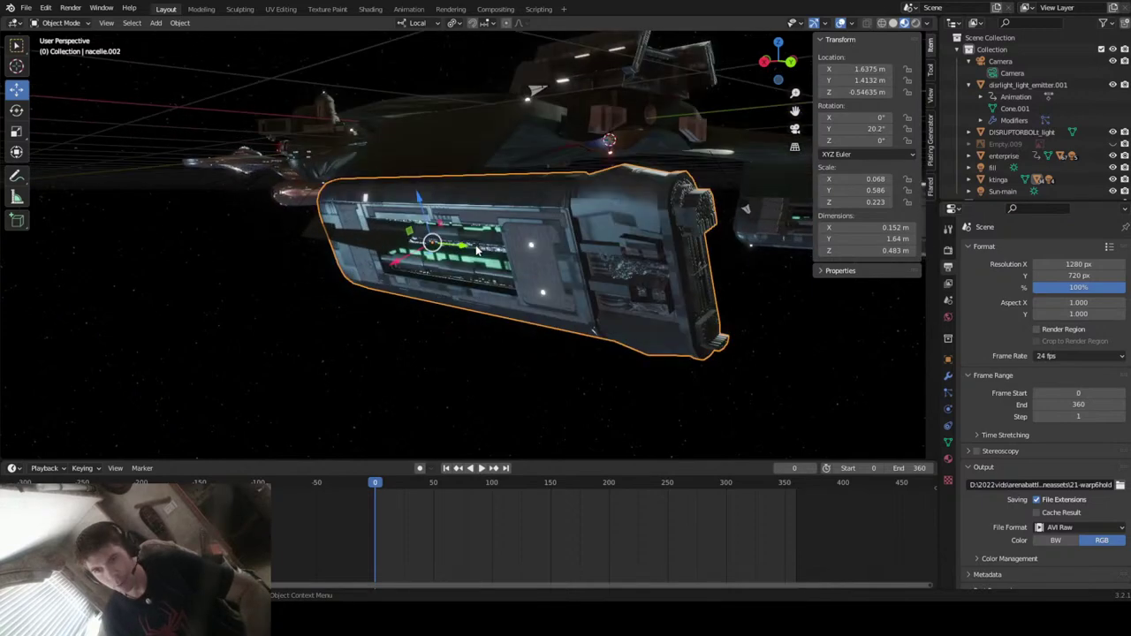
pyautogui.scroll(2, 476, 251)
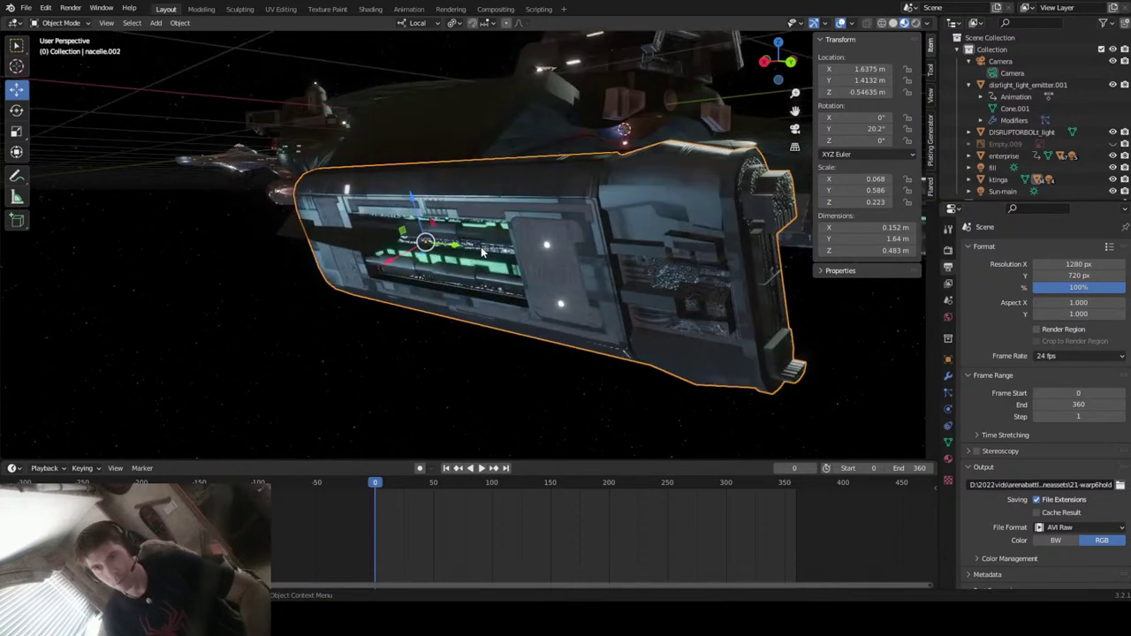
pyautogui.click(892, 23)
pyautogui.click(545, 244)
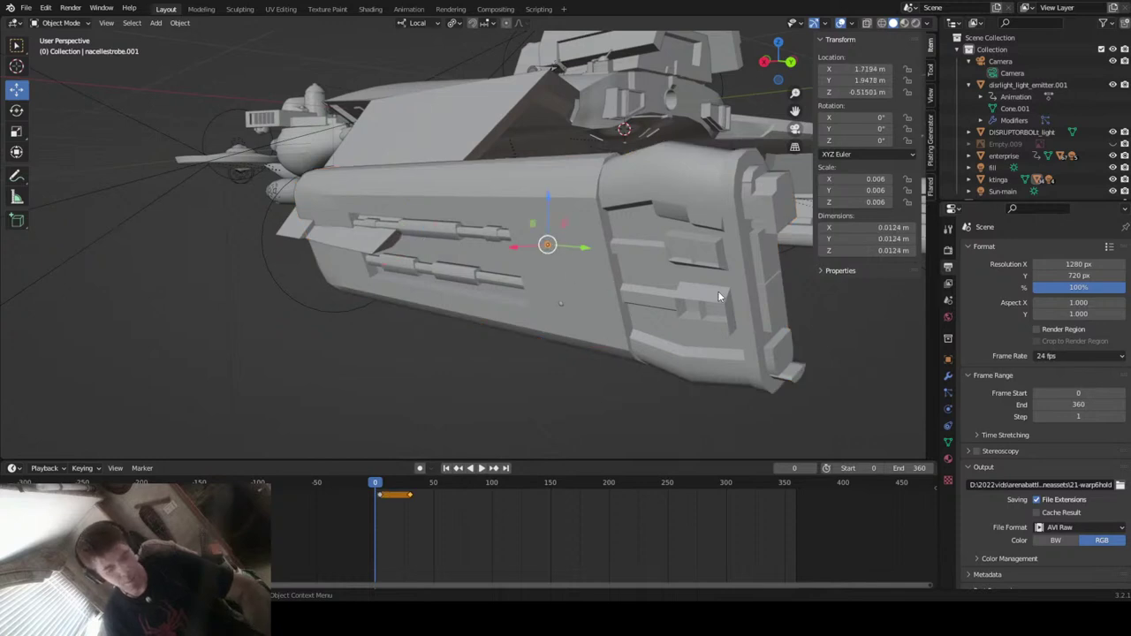
pyautogui.click(603, 288)
pyautogui.rightClick(603, 288)
pyautogui.moveTo(602, 285)
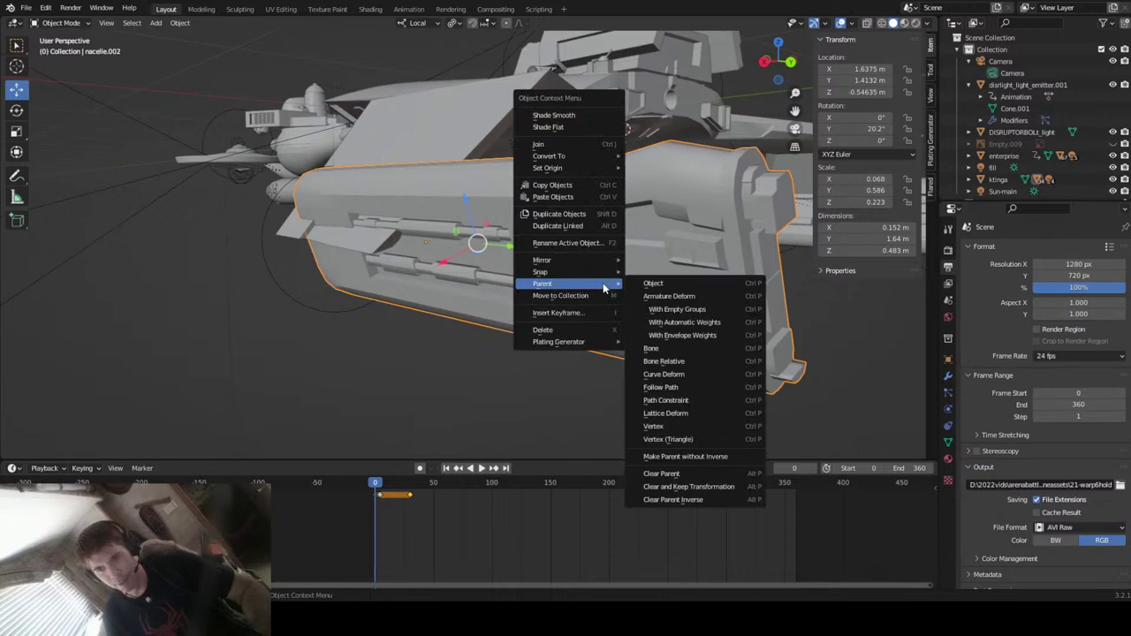
pyautogui.click(652, 284)
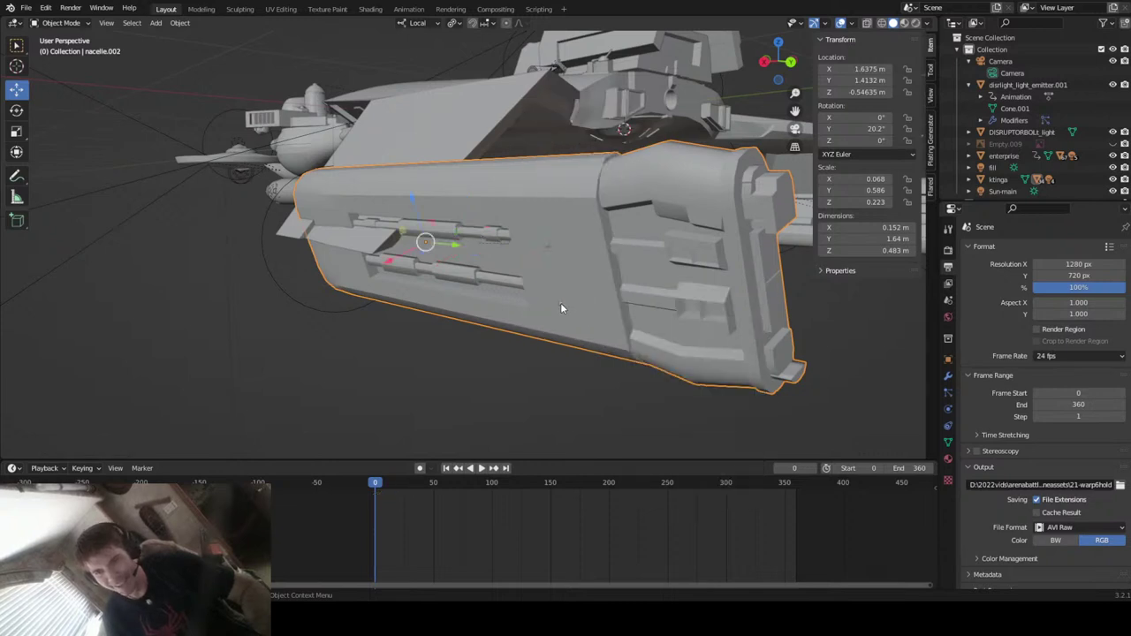
# - Parent the lower strobe nacellestrobe.002 to nacelle.002 as Object
pyautogui.keyDown('shift'); pyautogui.rightClick(560, 307); pyautogui.keyUp('shift')
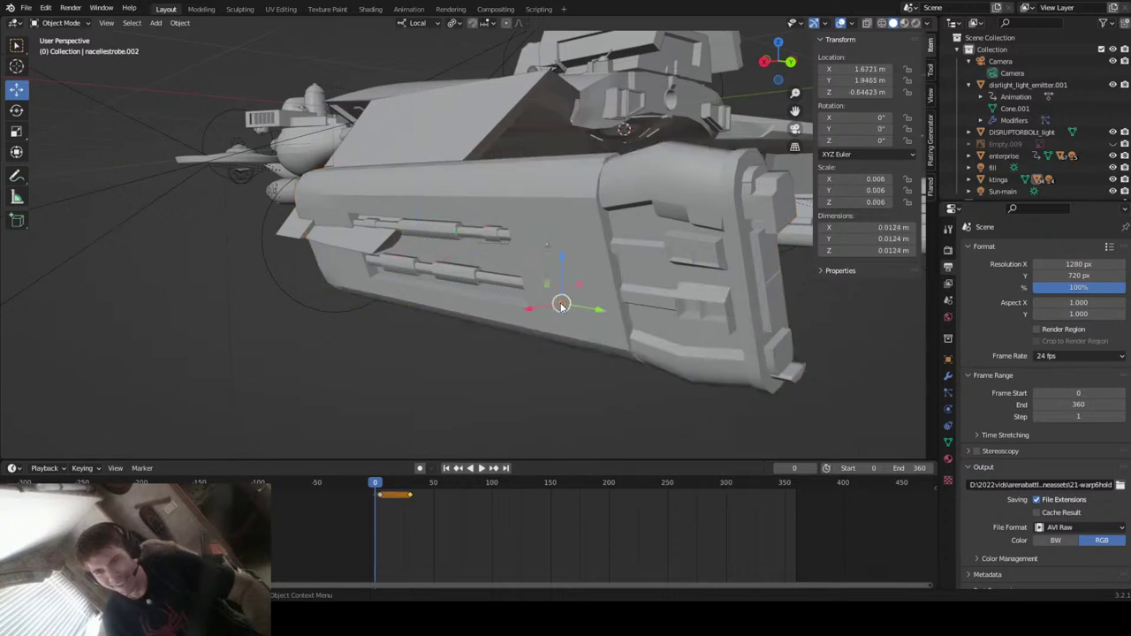
pyautogui.rightClick(607, 250)
pyautogui.moveTo(607, 252)
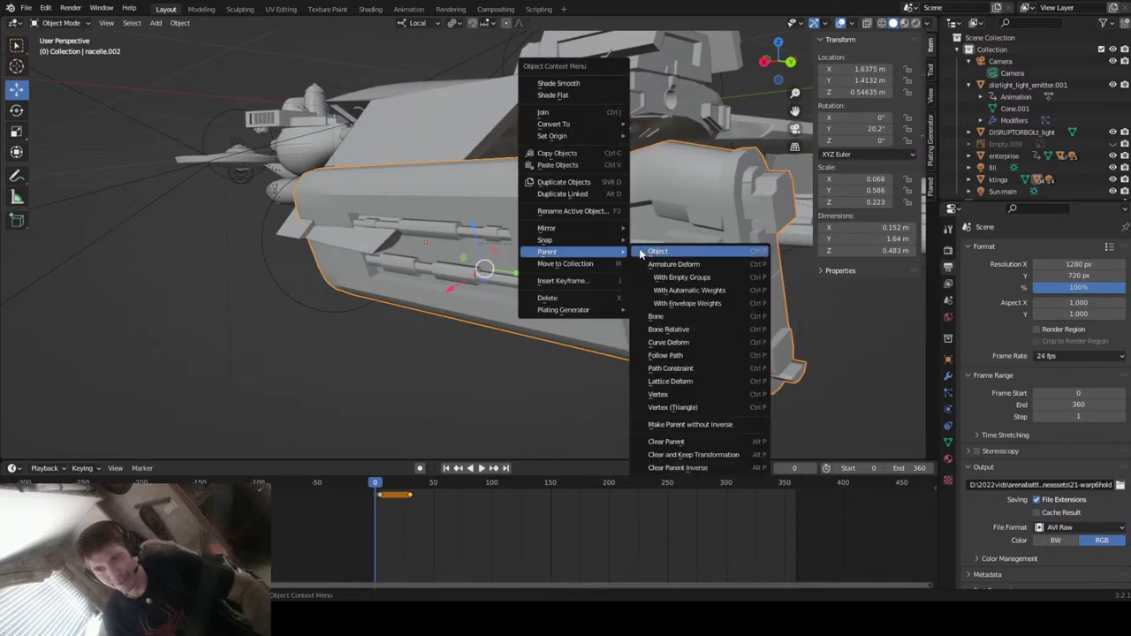
pyautogui.click(656, 253)
pyautogui.moveTo(558, 333); pyautogui.dragTo(590, 324, button='middle')
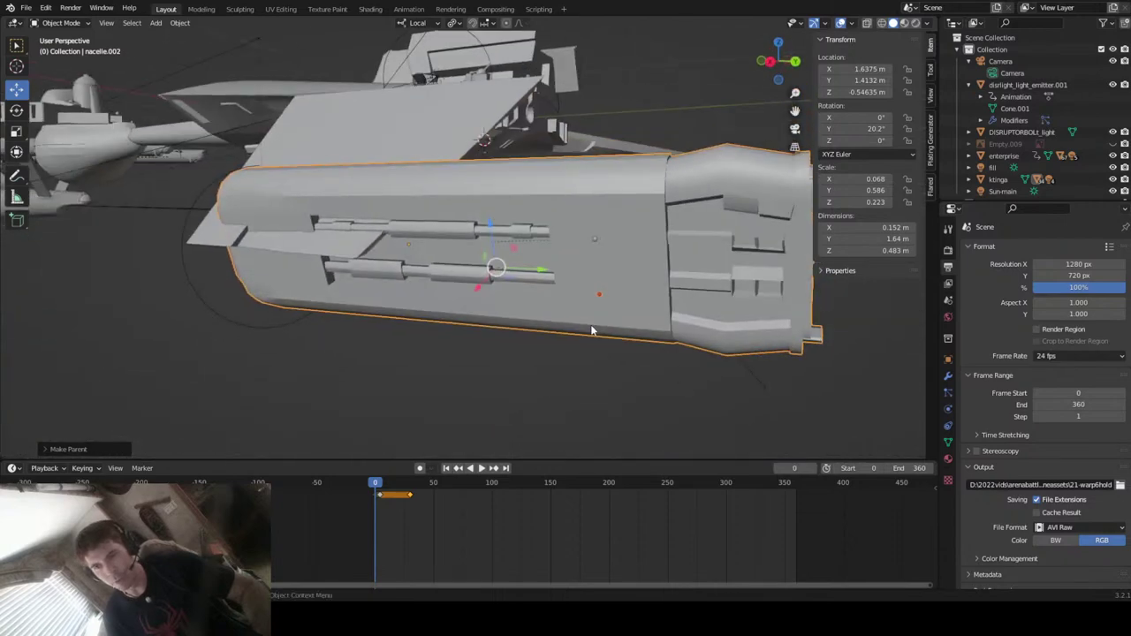
# - Move nacelle.002 in front view about 0.22 m down and 0.01 m along X, to the lower end of its pylon
pyautogui.click(568, 182)
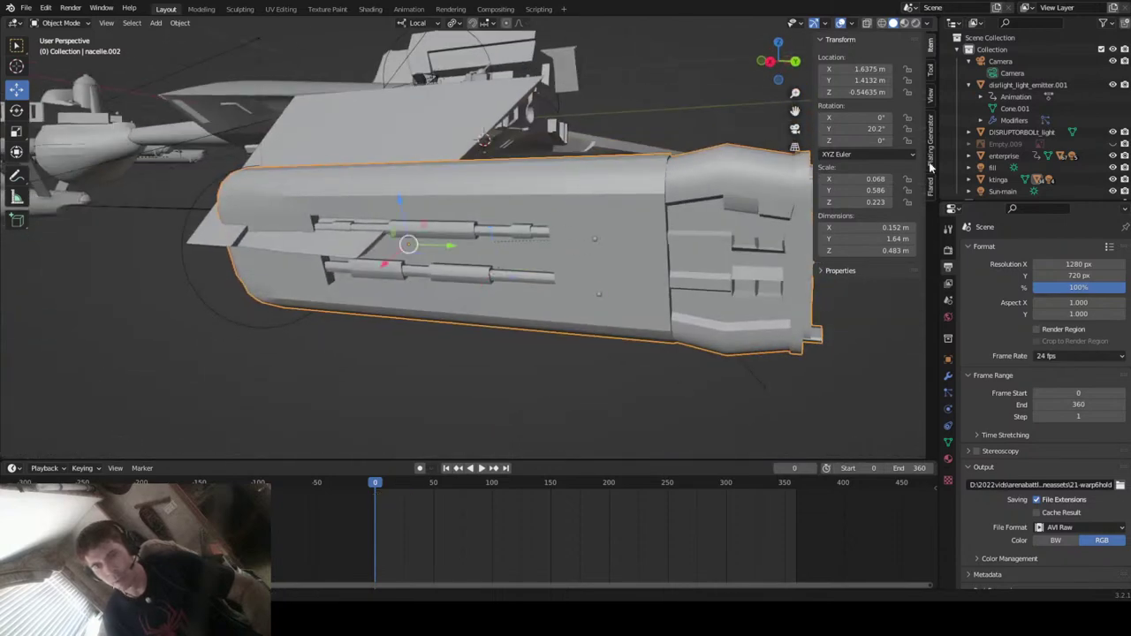
pyautogui.click(774, 64)
pyautogui.click(761, 64)
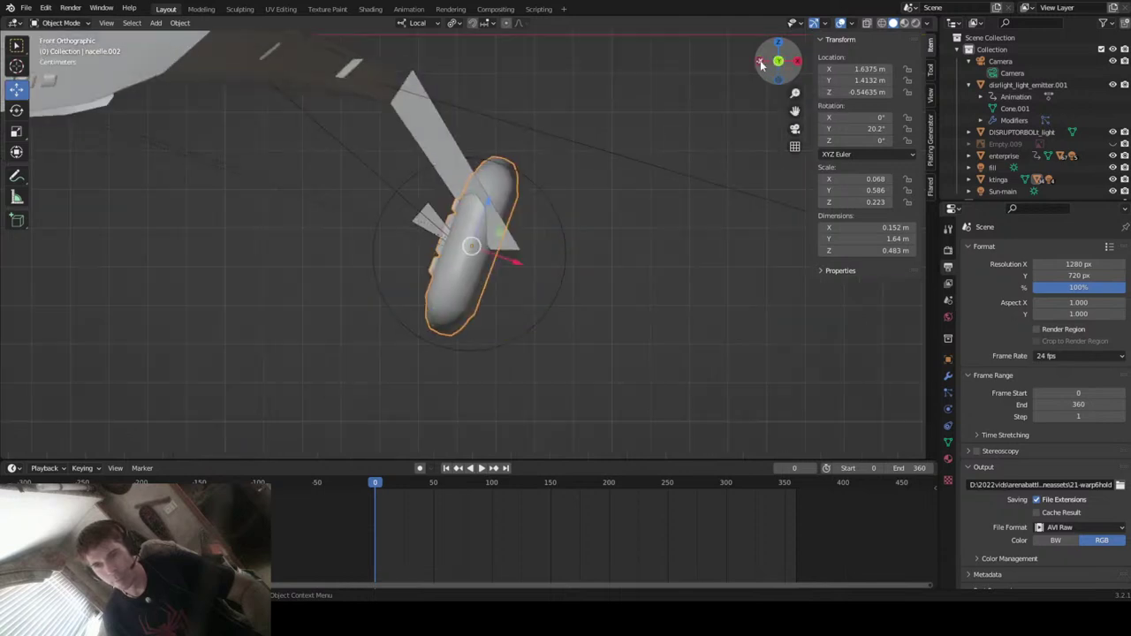
pyautogui.press('g')
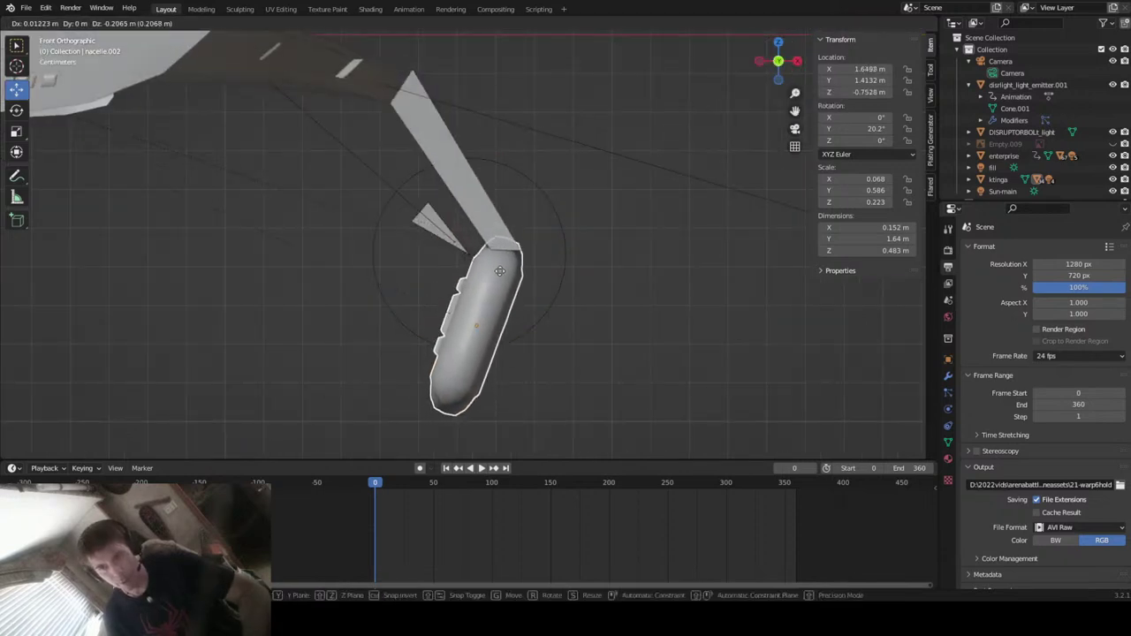
pyautogui.click(500, 274)
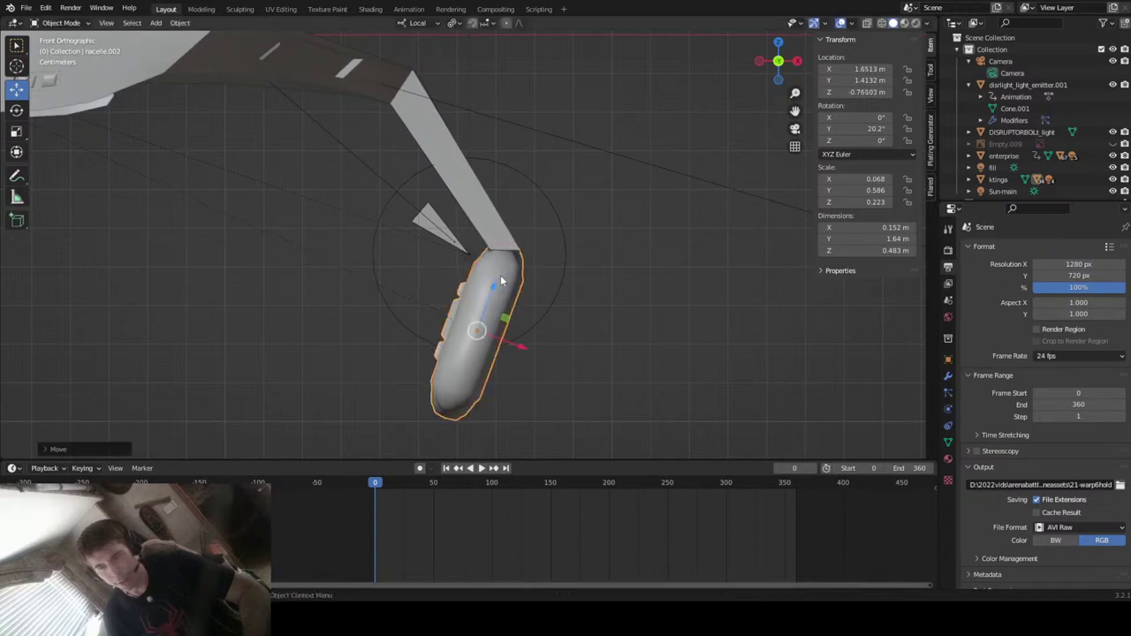
# - Move nacelle.002 forward along its pylon in right view to about Y 1.09 m and Z -0.746 m
pyautogui.click(798, 61)
pyautogui.scroll(-4, 429, 251)
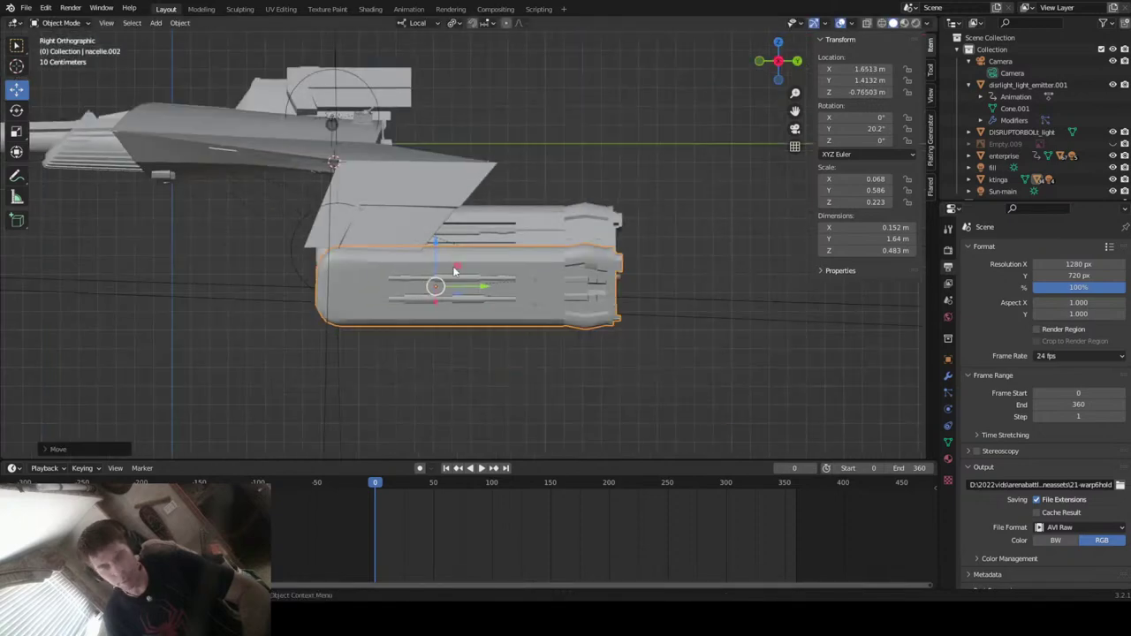
pyautogui.press('g')
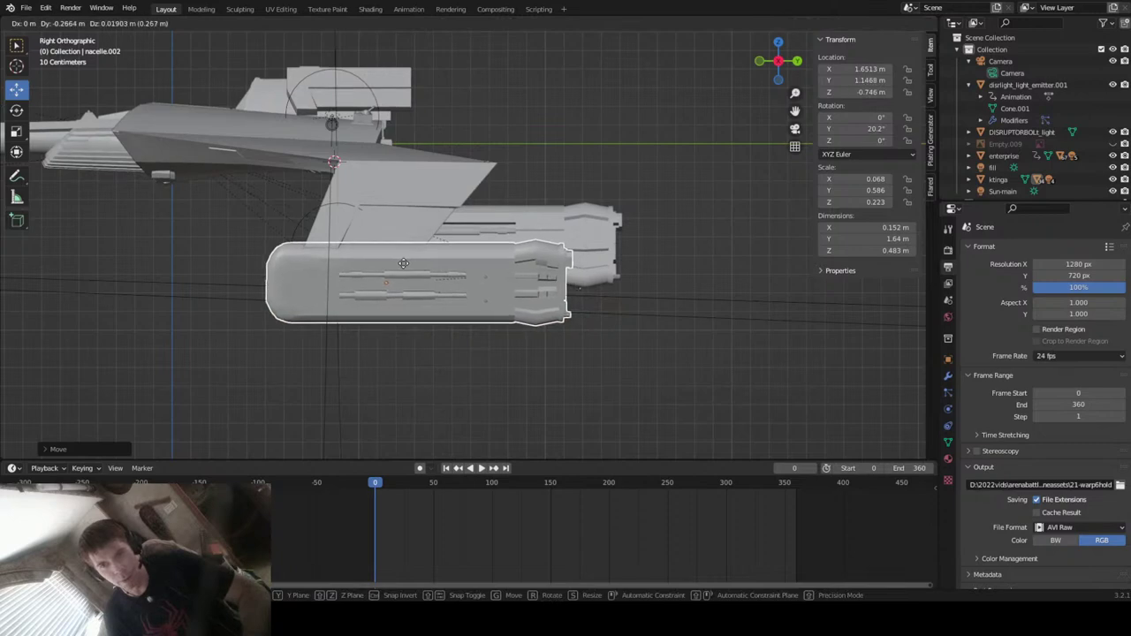
pyautogui.click(403, 264)
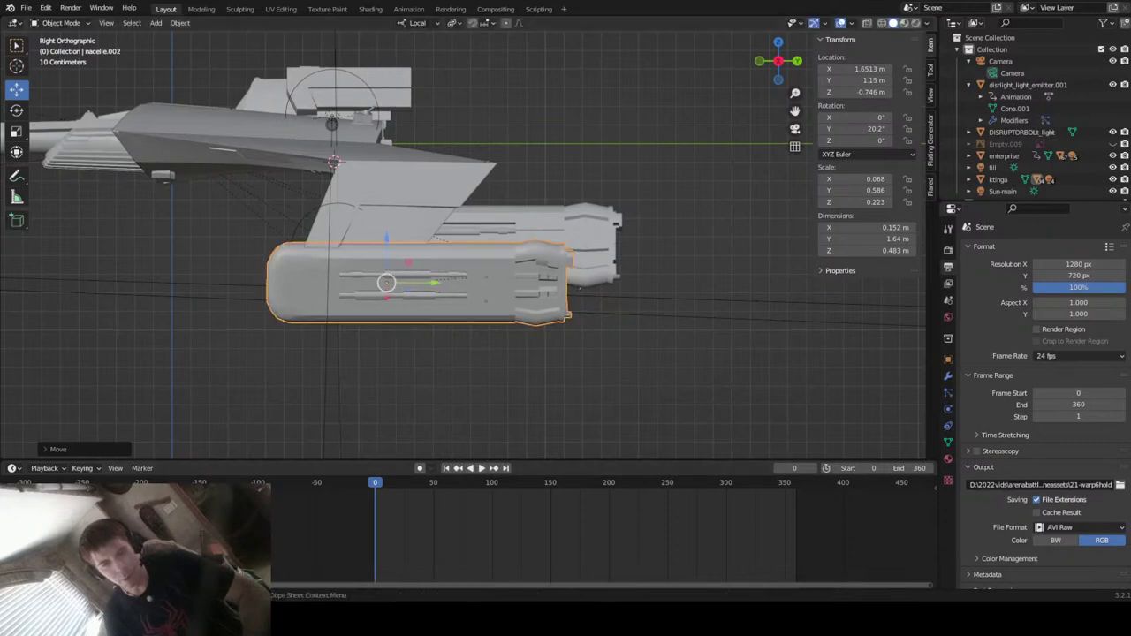
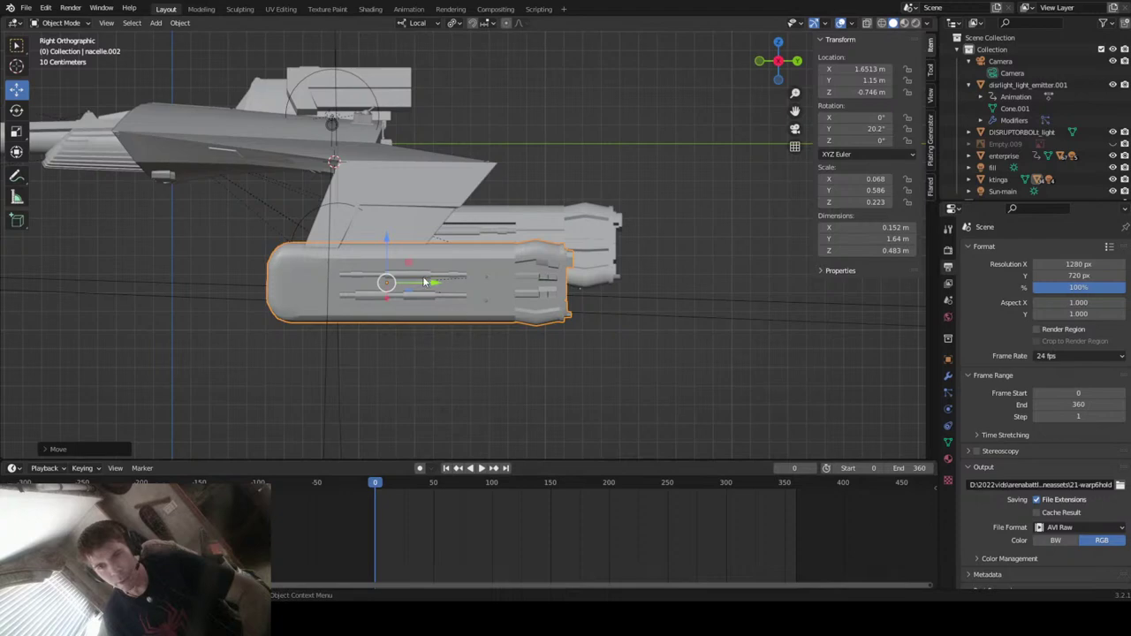
pyautogui.moveTo(422, 283)
pyautogui.mouseDown()
pyautogui.moveTo(412, 284)
pyautogui.moveTo(431, 299)
pyautogui.mouseUp()
pyautogui.moveTo(432, 299); pyautogui.dragTo(597, 317, button='middle')
# - Test-move the ktinga hull to check that the attached parts follow, and undo the move
pyautogui.scroll(-8, 596, 316)
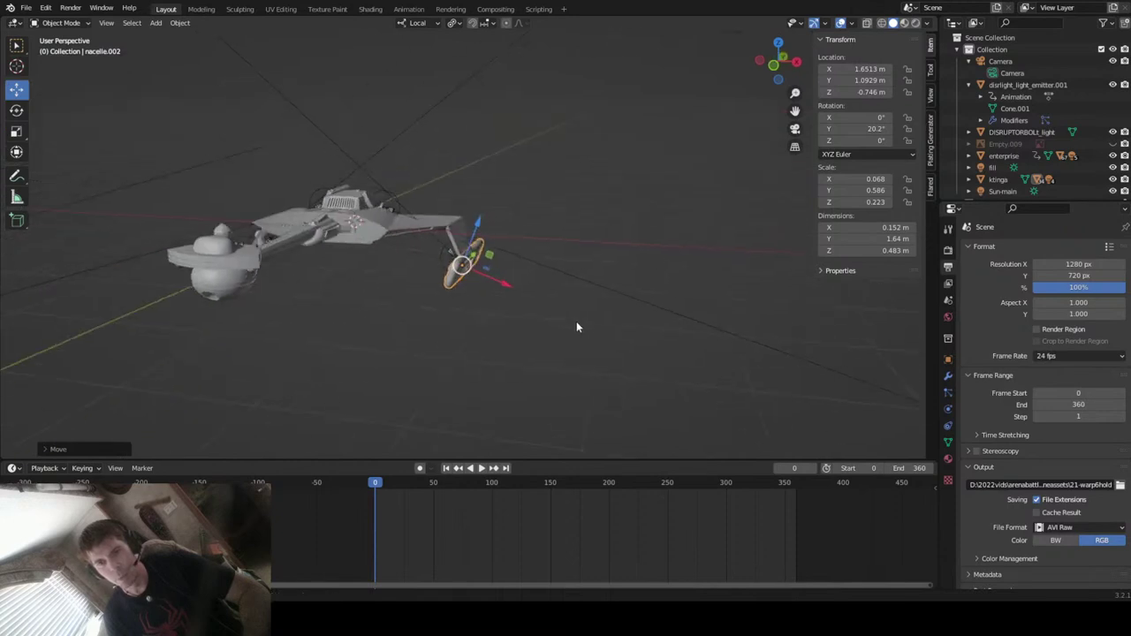
pyautogui.click(374, 228)
pyautogui.scroll(5, 458, 239)
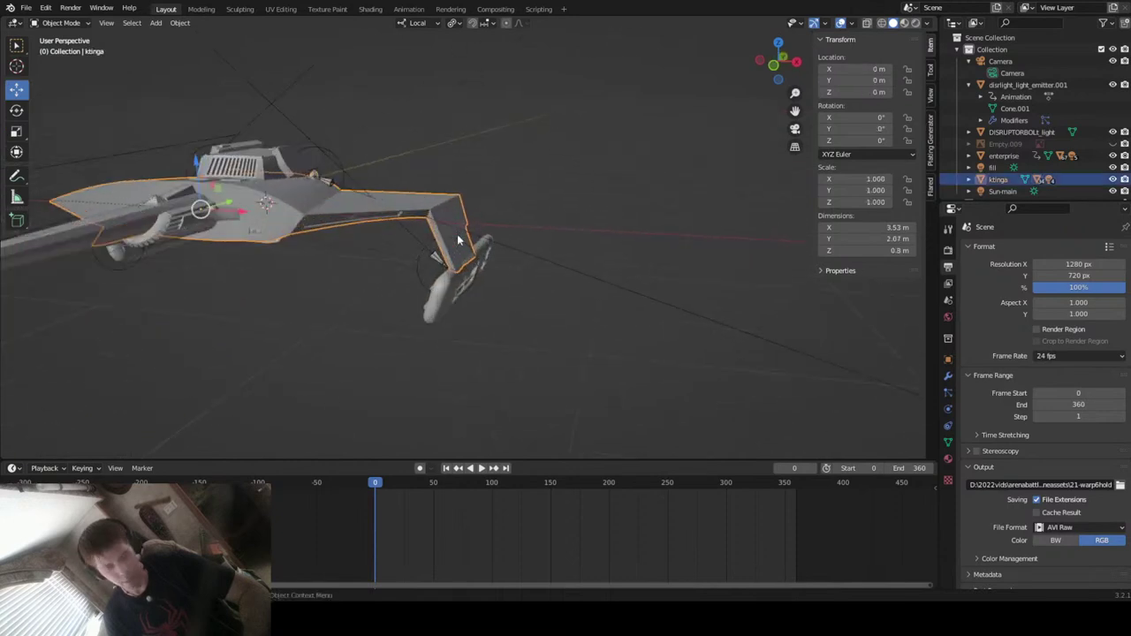
pyautogui.press('g')
pyautogui.click(468, 245)
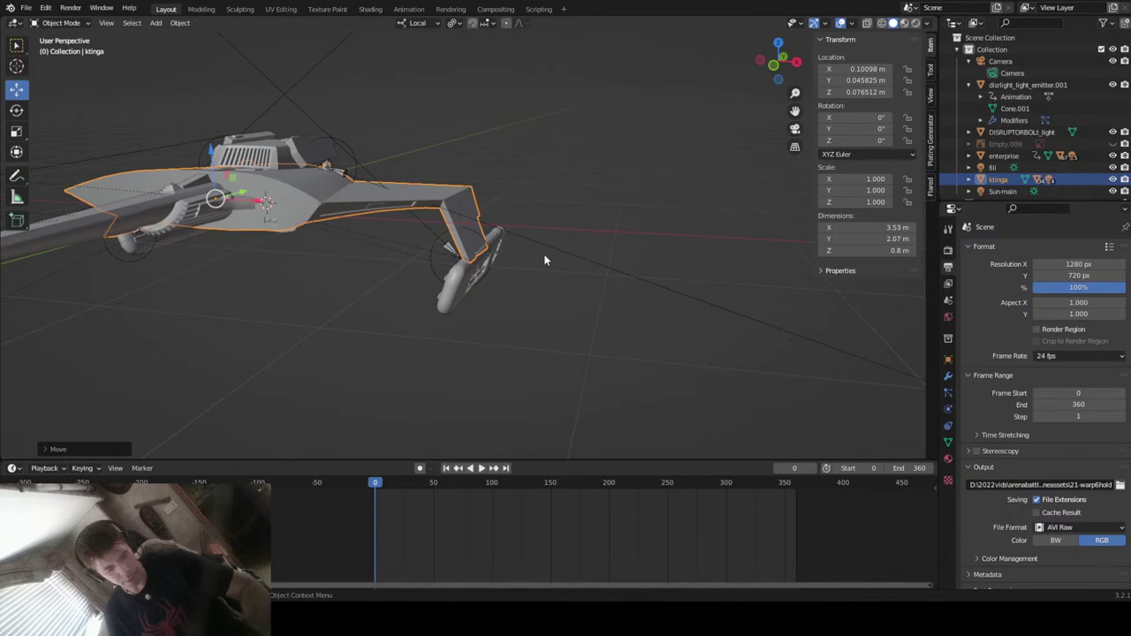
pyautogui.hotkey('ctrl', 'z')
# - Delete the old nacelle.001 from ktinga's opposite pylon together with the strobes left behind there
pyautogui.moveTo(586, 265); pyautogui.dragTo(472, 192, button='middle')
pyautogui.scroll(1, 472, 192)
pyautogui.click(464, 251)
pyautogui.moveTo(689, 231); pyautogui.dragTo(560, 298, button='middle')
pyautogui.click(641, 268)
pyautogui.hotkey('ctrl', 'm')
pyautogui.press('x')
pyautogui.press('Return')
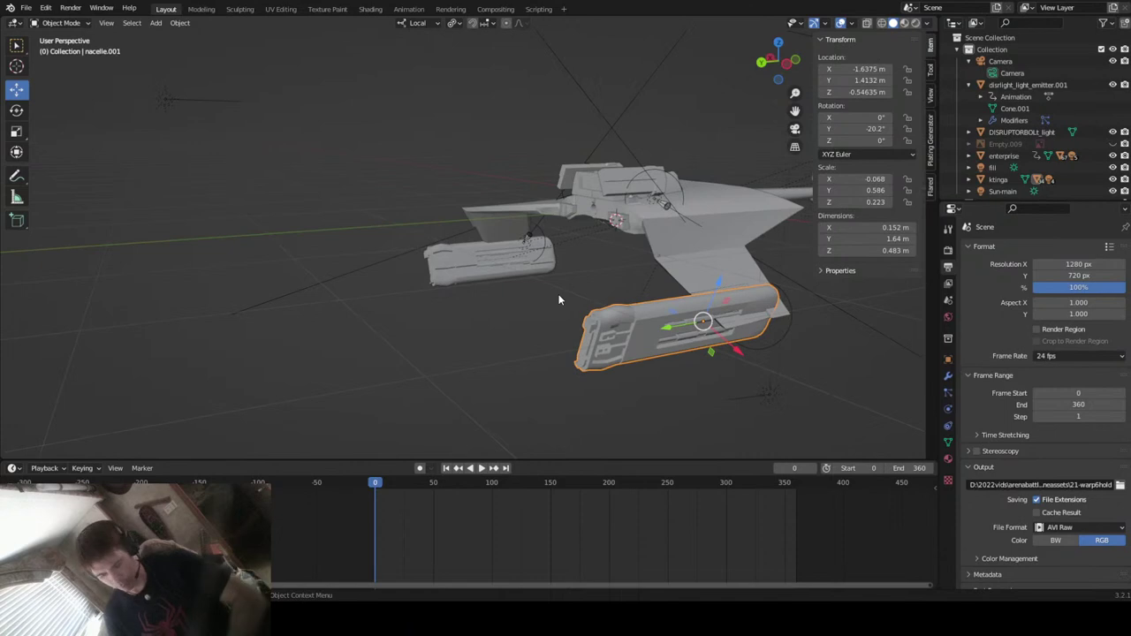
pyautogui.scroll(-10, 1111, 129)
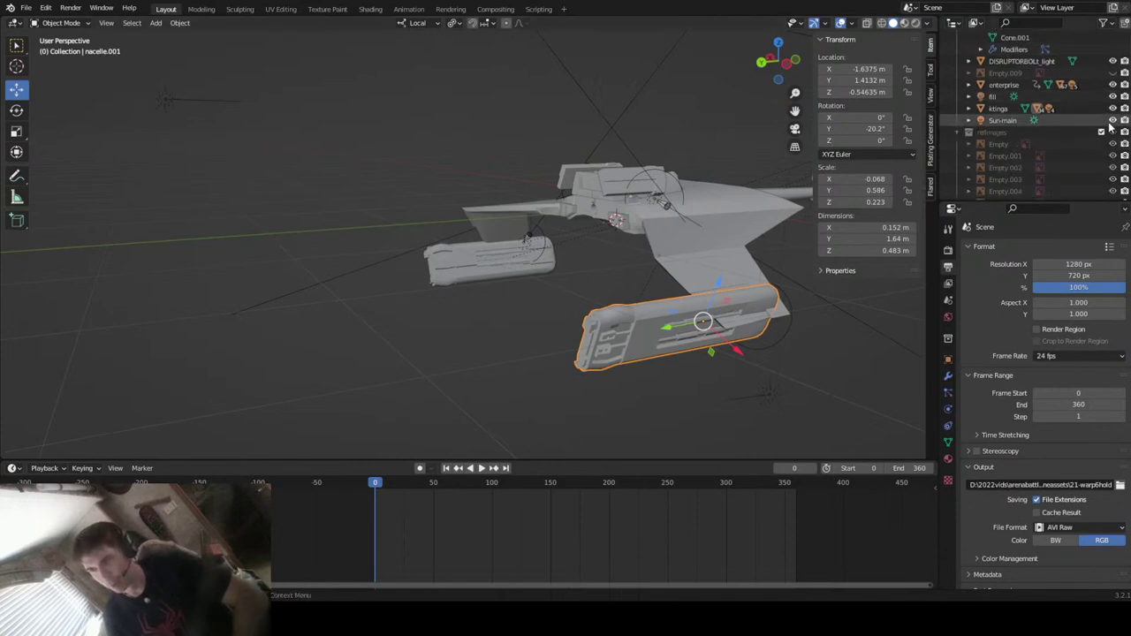
pyautogui.scroll(6, 1111, 128)
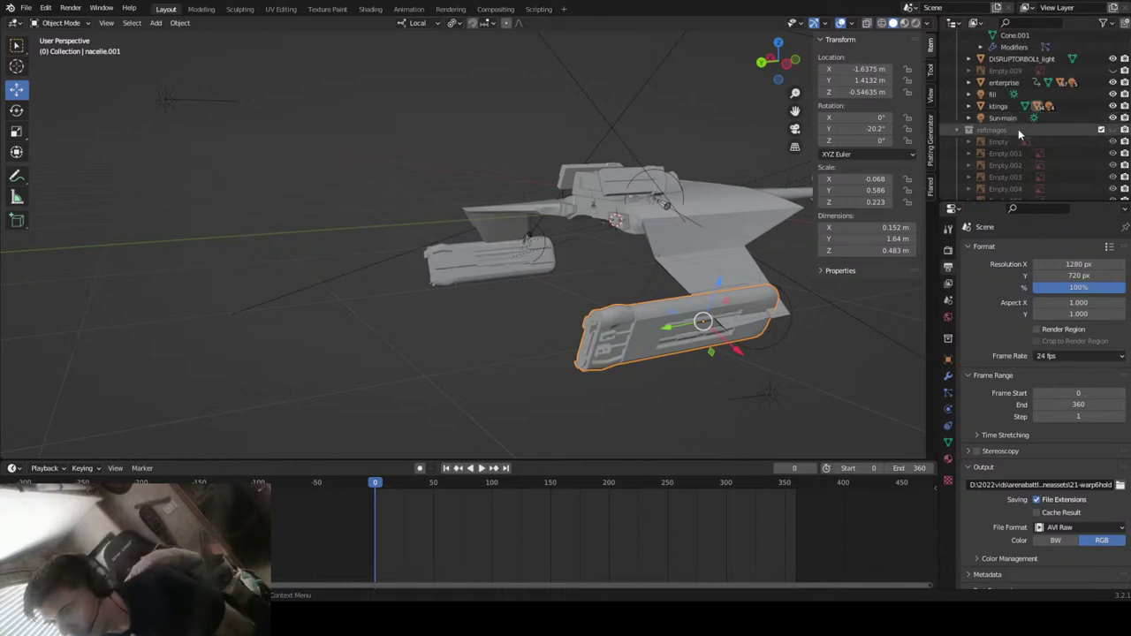
pyautogui.click(967, 106)
pyautogui.scroll(-2, 1021, 139)
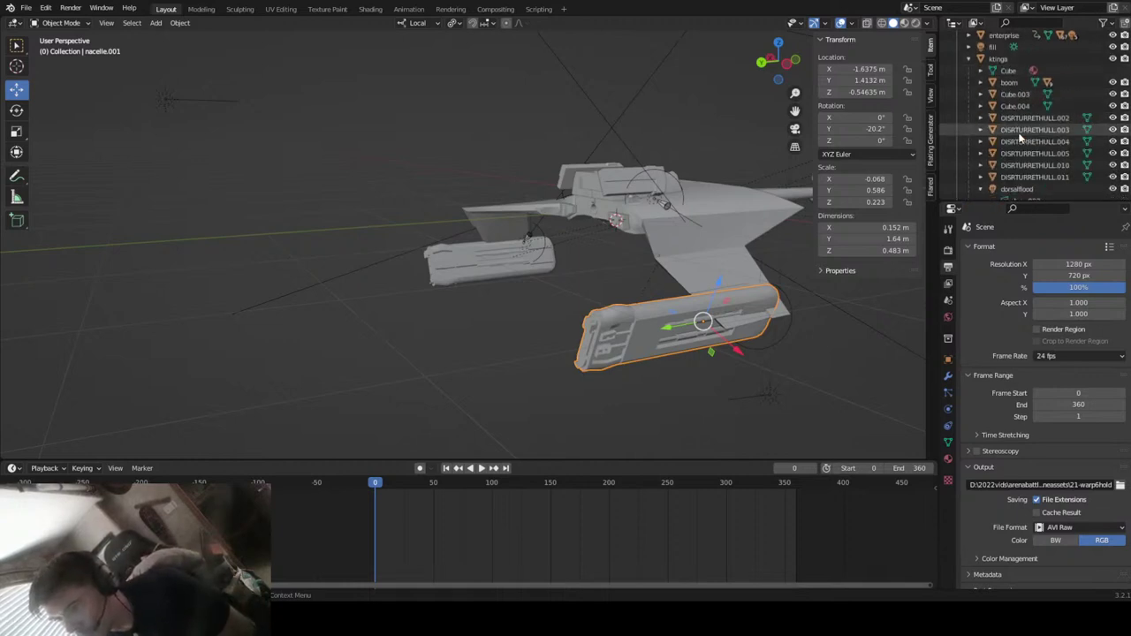
pyautogui.scroll(-3, 1020, 139)
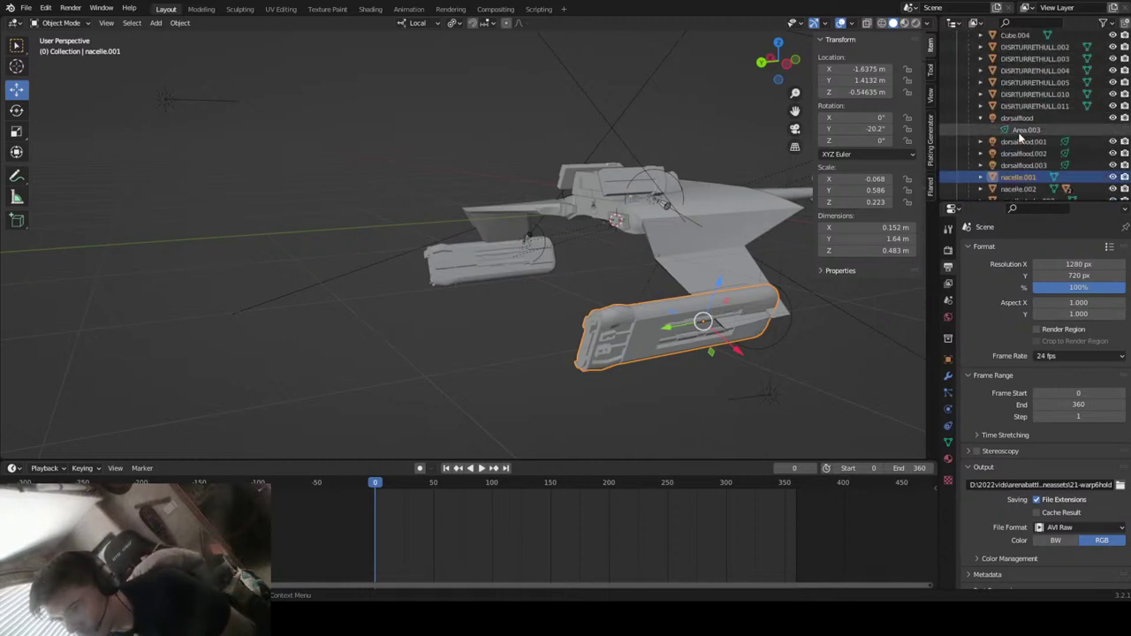
pyautogui.rightClick(1031, 179)
pyautogui.click(1031, 178)
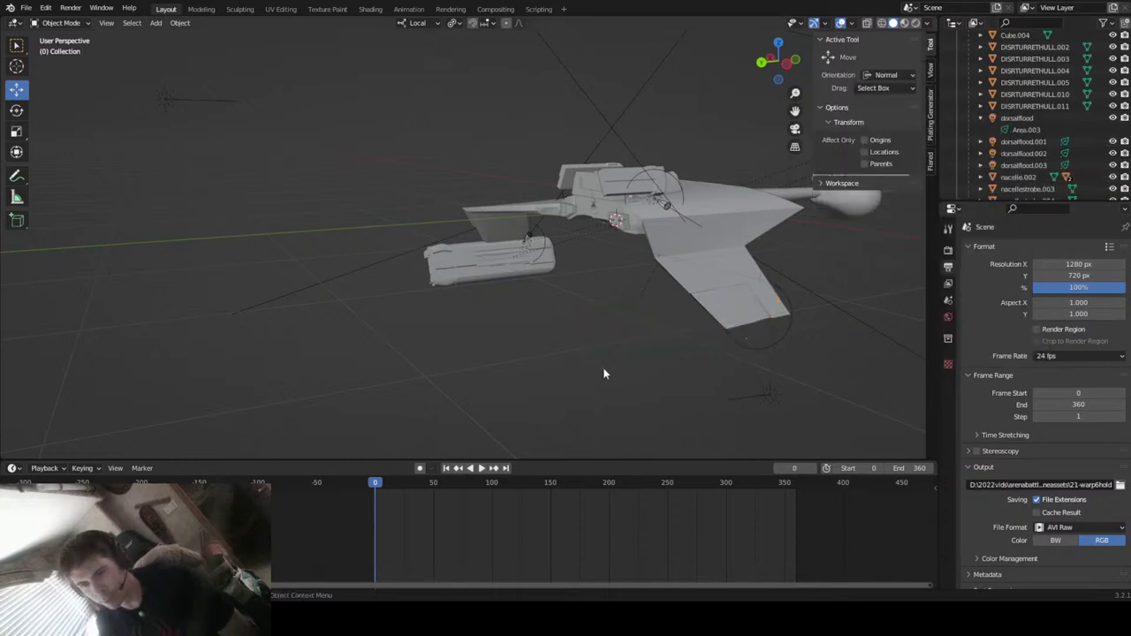
pyautogui.press('Delete')
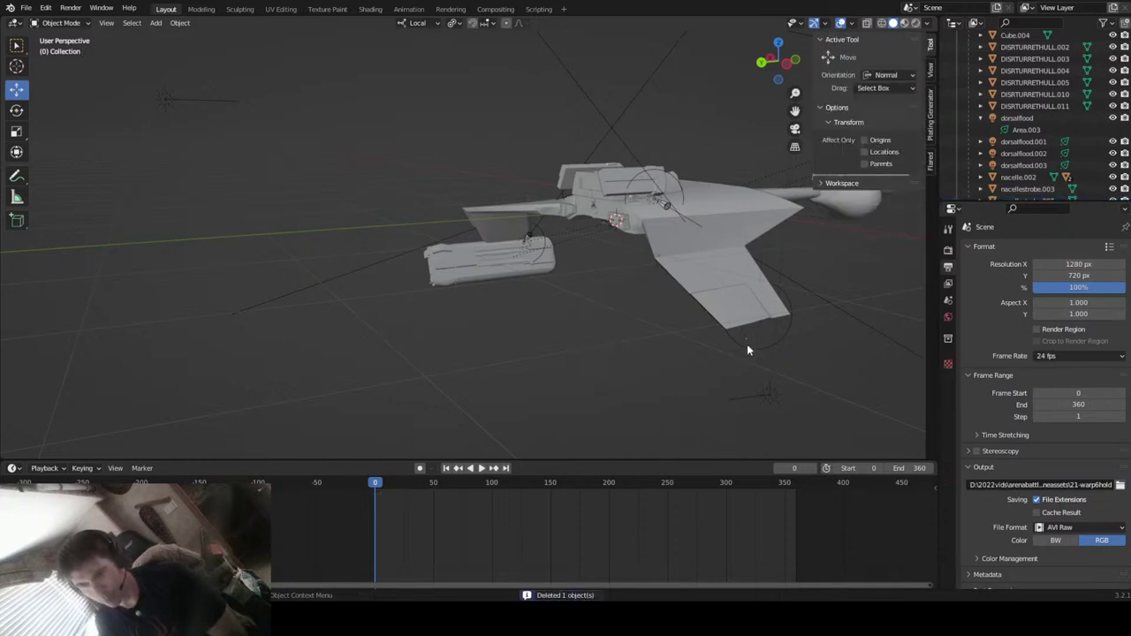
pyautogui.click(746, 340)
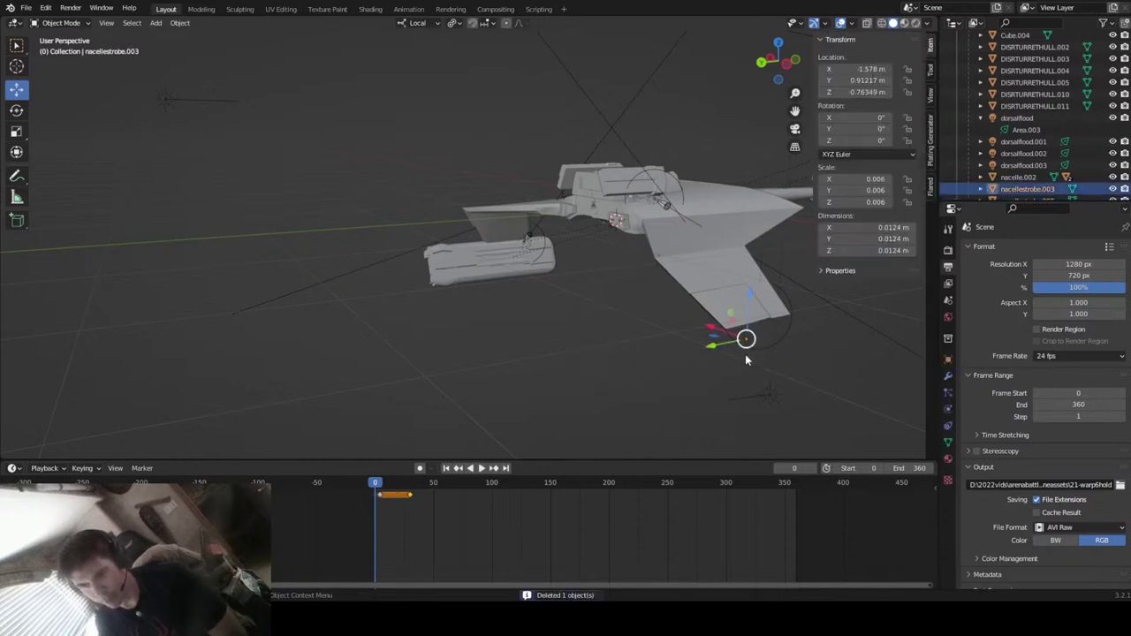
# - Duplicate nacelle.002 with its parented strobes in front view, leaving the copy in place
pyautogui.click(493, 269)
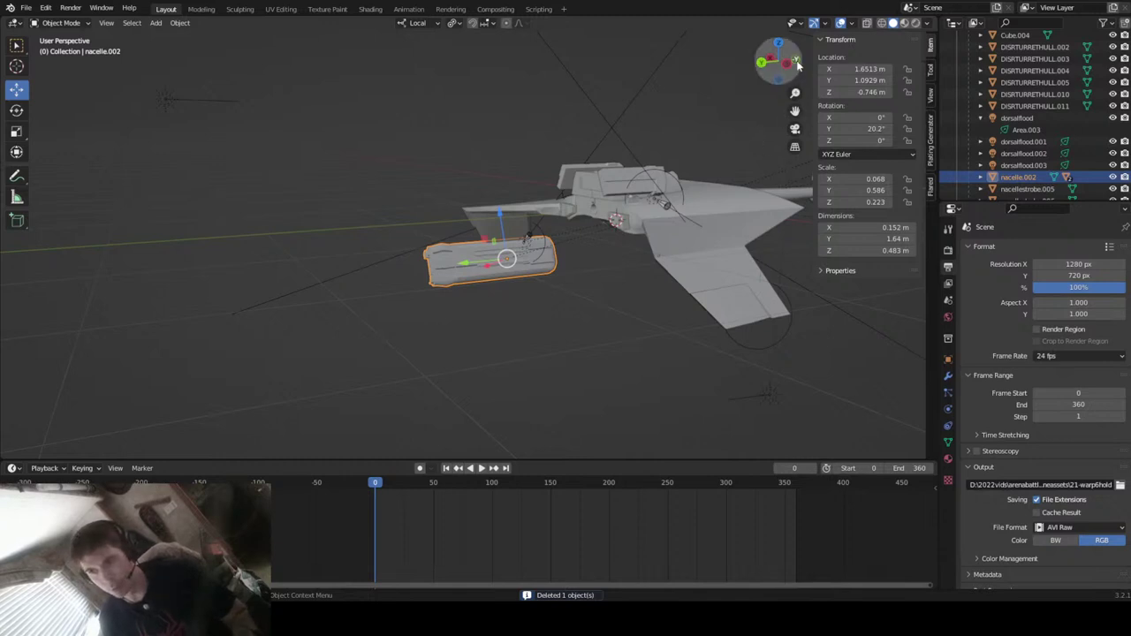
pyautogui.click(798, 63)
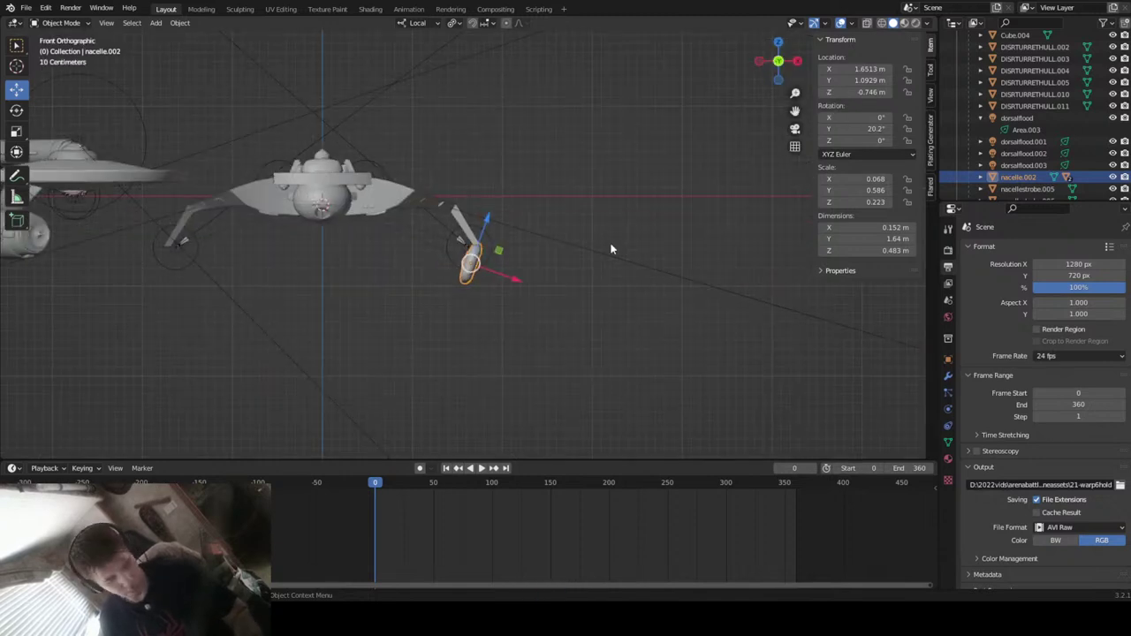
pyautogui.rightClick(1018, 177)
pyautogui.click(482, 269)
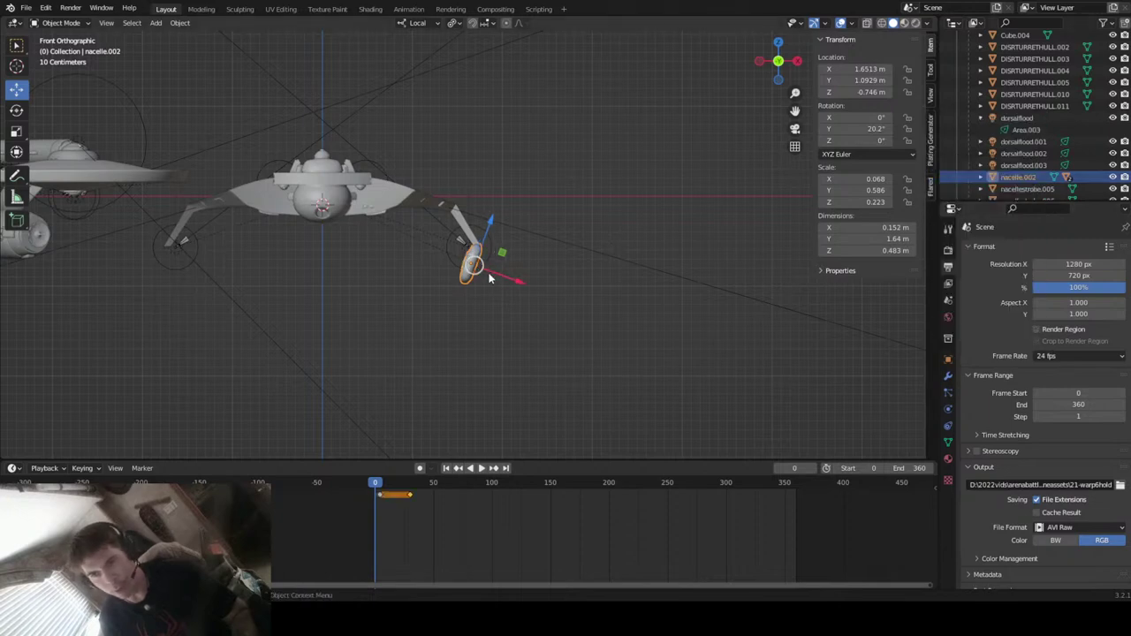
pyautogui.hotkey('shift', 'd')
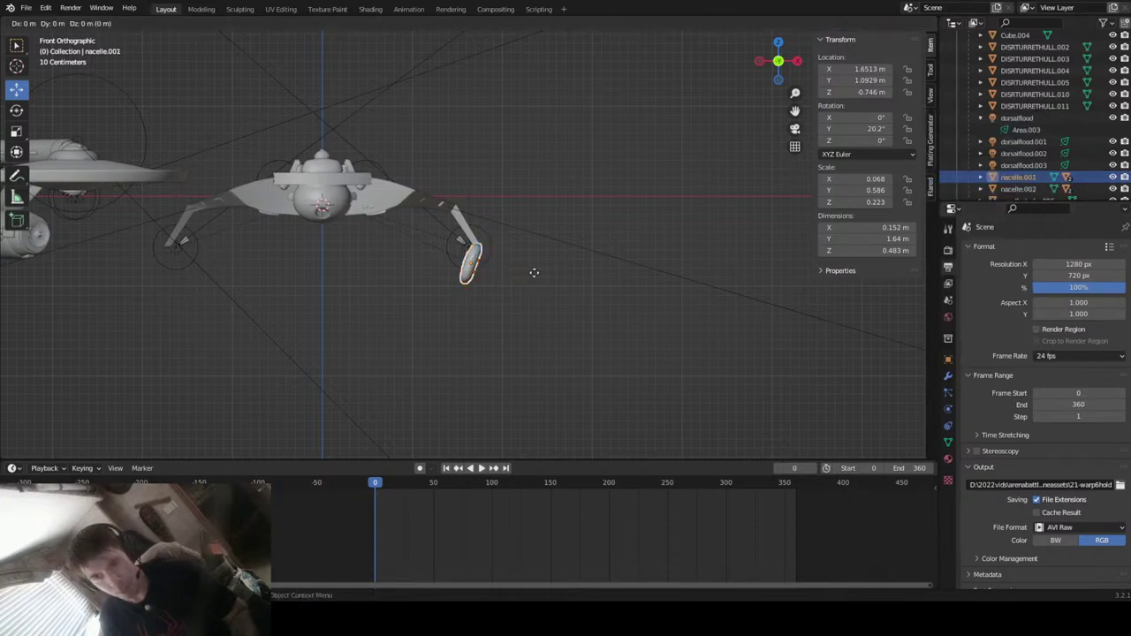
pyautogui.rightClick(534, 274)
# - Set the duplicated nacelle's X location to -1.6513 m to place it on the opposite pylon
pyautogui.doubleClick(843, 71)
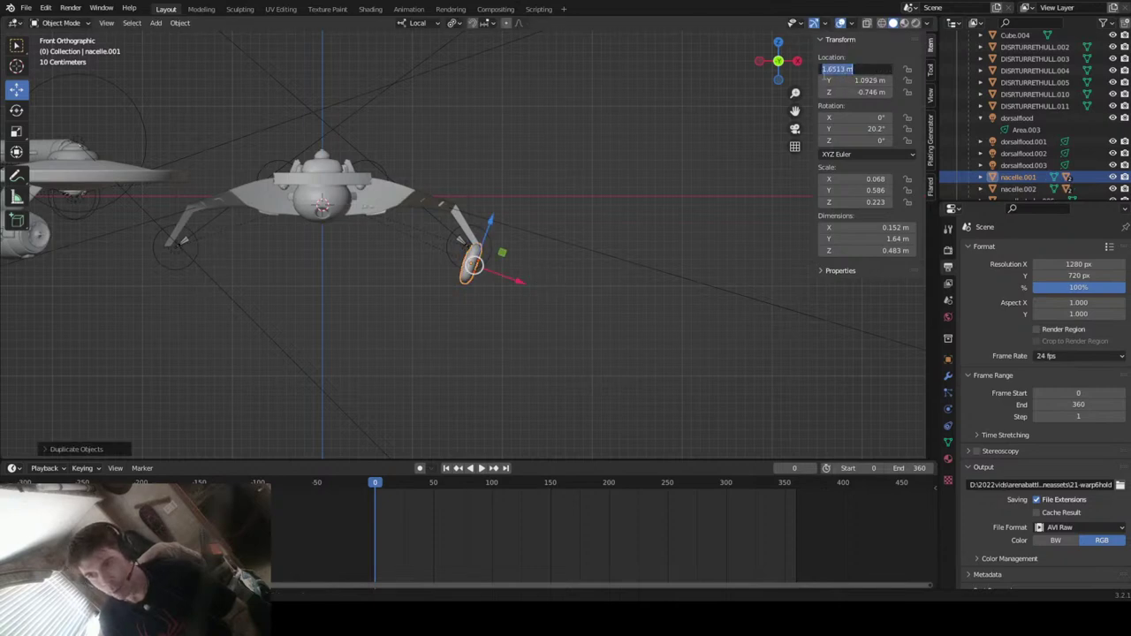
pyautogui.click(823, 69)
pyautogui.write('-')
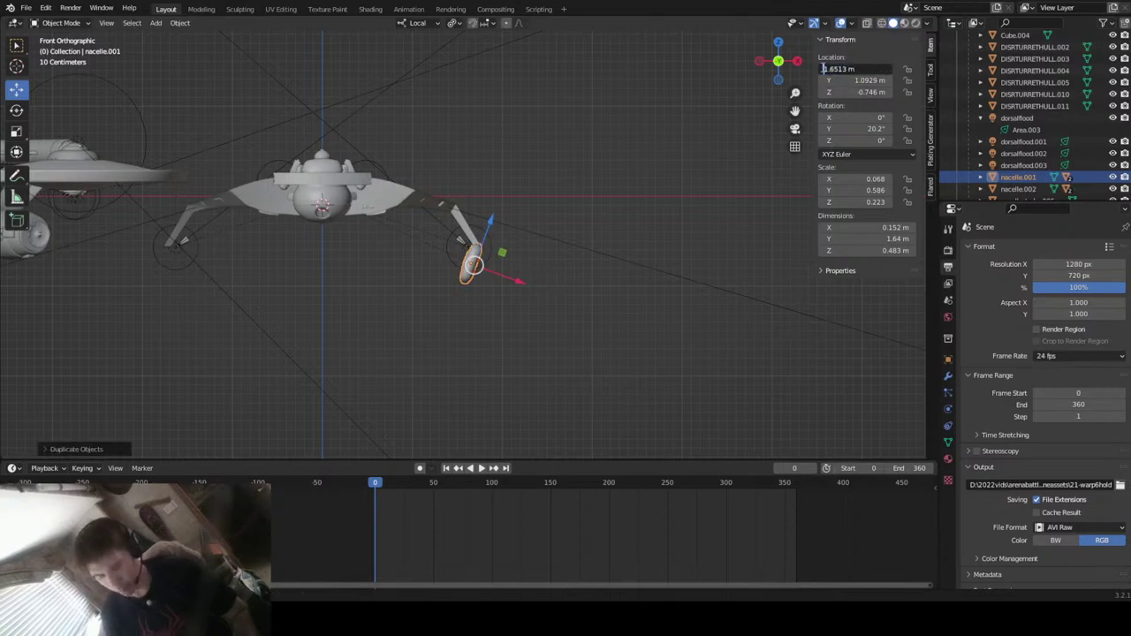
pyautogui.press('Return')
pyautogui.press('KP_Decimal')
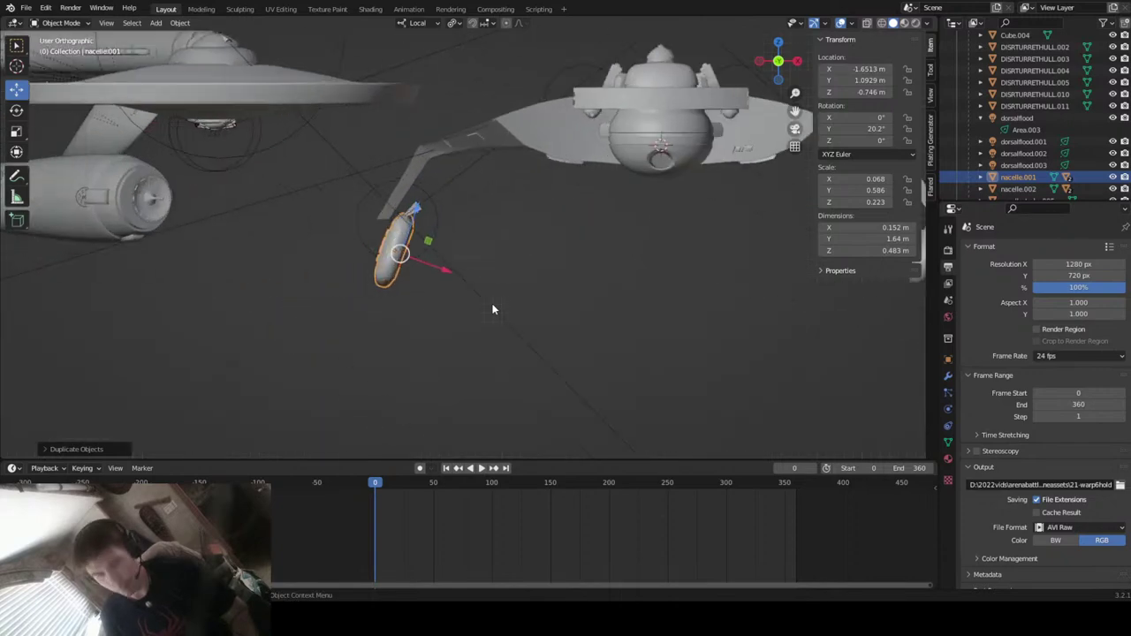
pyautogui.moveTo(576, 320)
pyautogui.mouseDown(button='middle')
pyautogui.moveTo(616, 301)
pyautogui.moveTo(586, 328)
pyautogui.moveTo(701, 330)
pyautogui.moveTo(732, 306)
pyautogui.moveTo(624, 291)
pyautogui.moveTo(584, 336)
pyautogui.mouseUp(button='middle')
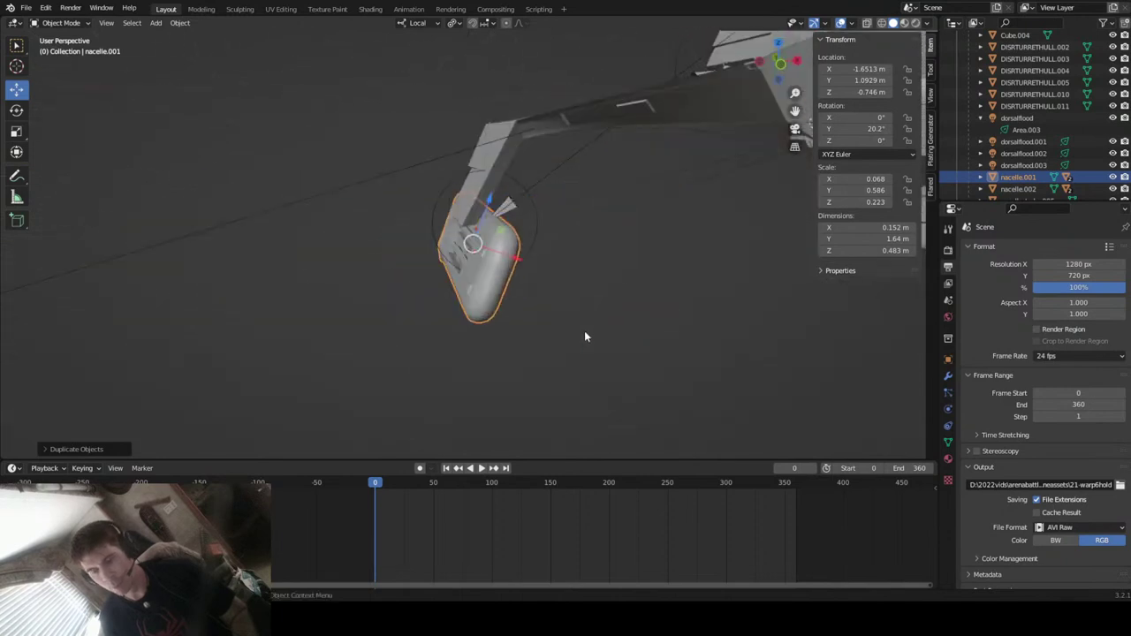
# - Mirror the duplicated nacelle.001 across the global X axis so it leans the opposite way from nacelle.002
pyautogui.keyDown('shift'); pyautogui.rightClick(475, 252); pyautogui.keyUp('shift')
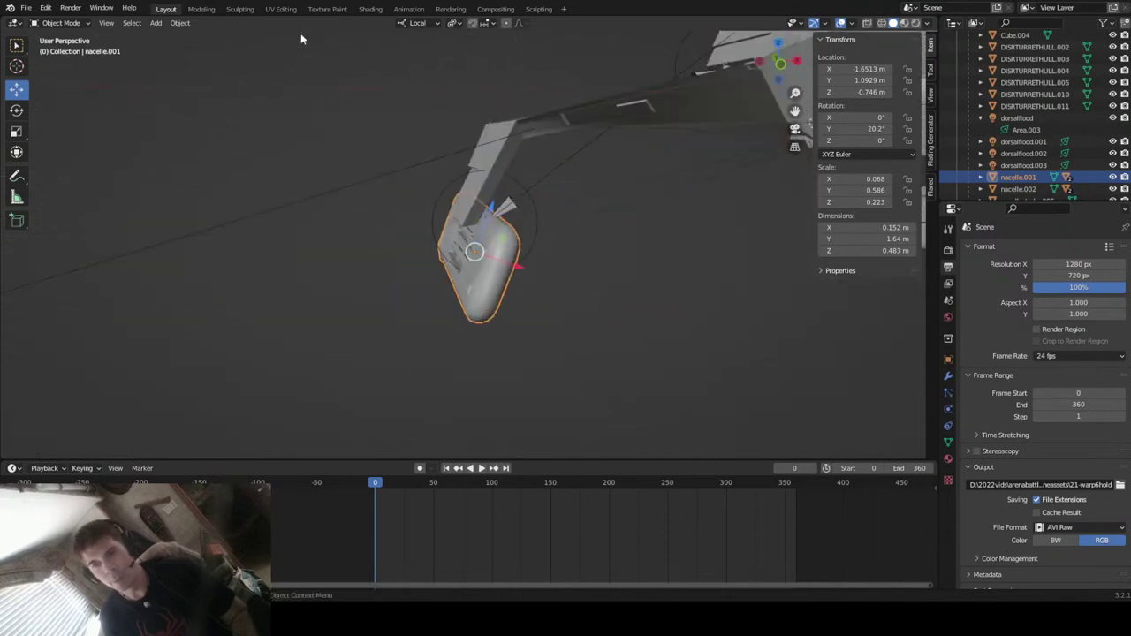
pyautogui.click(181, 23)
pyautogui.moveTo(230, 62)
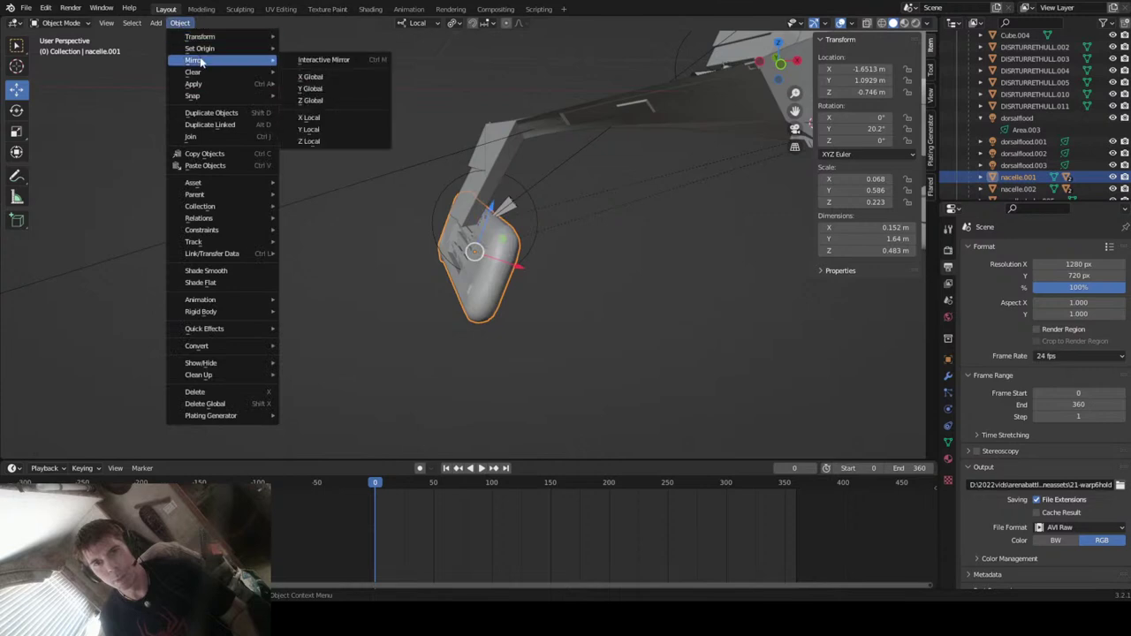
pyautogui.click(325, 83)
# - Switch the viewport to Material Preview shading and examine both nacelles on the Klingon ship
pyautogui.moveTo(324, 88); pyautogui.dragTo(467, 220, button='middle')
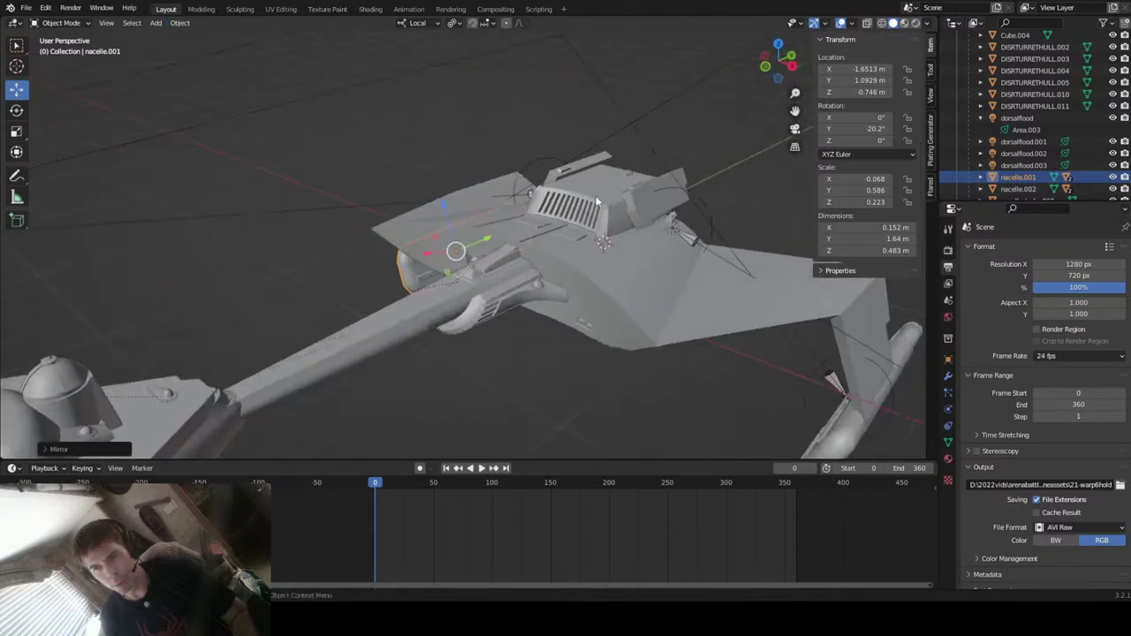
pyautogui.scroll(-5, 596, 195)
pyautogui.moveTo(596, 196)
pyautogui.mouseDown(button='middle')
pyautogui.moveTo(591, 211)
pyautogui.moveTo(601, 209)
pyautogui.mouseUp(button='middle')
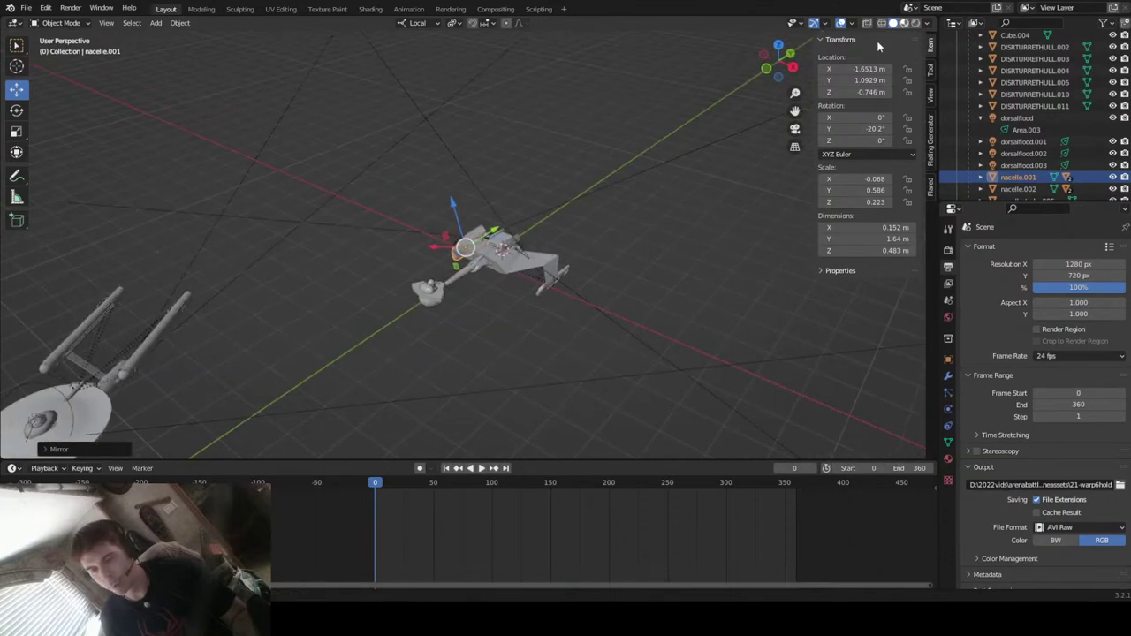
pyautogui.press('z')
pyautogui.scroll(3, 545, 240)
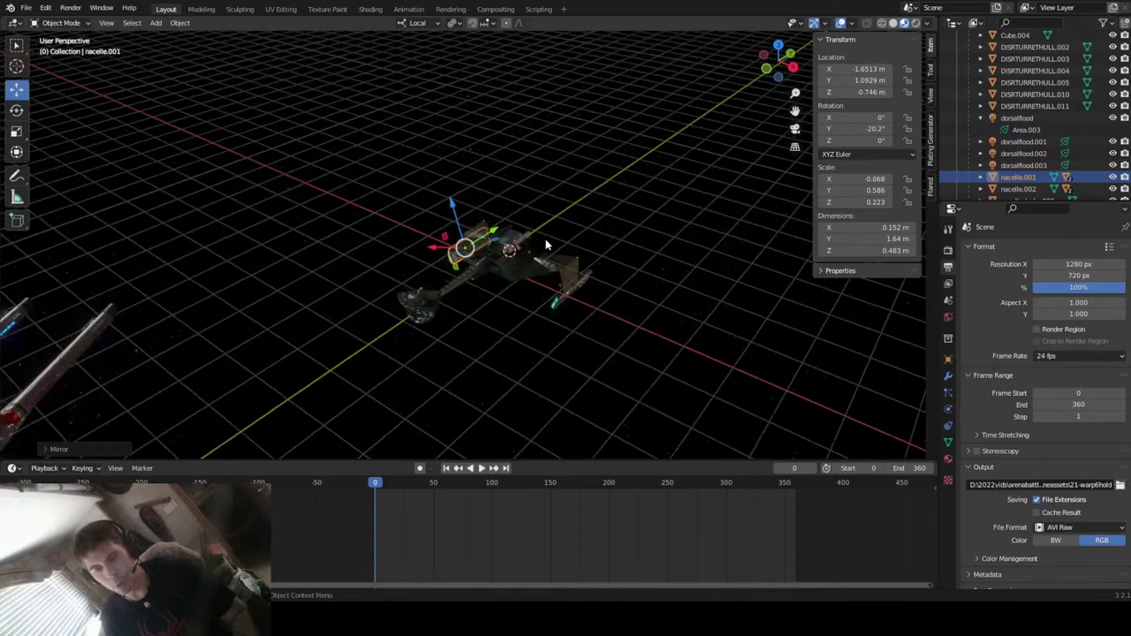
pyautogui.scroll(-3, 1014, 149)
pyautogui.scroll(2, 1015, 149)
pyautogui.moveTo(794, 111); pyautogui.dragTo(879, 49)
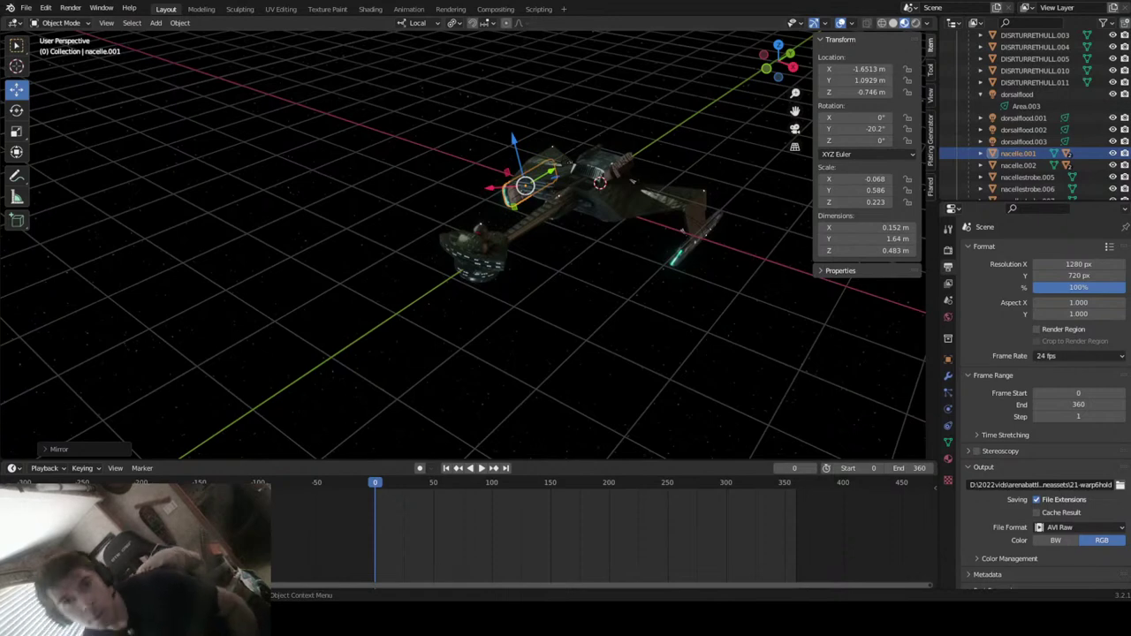
pyautogui.click(9, 7)
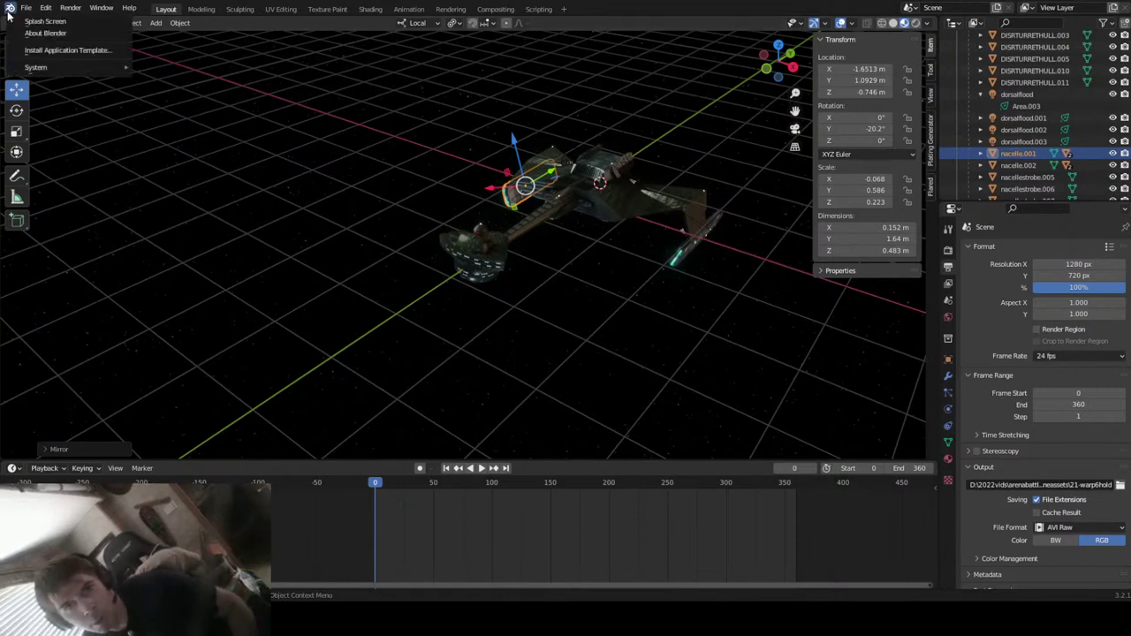
pyautogui.click(5, 7)
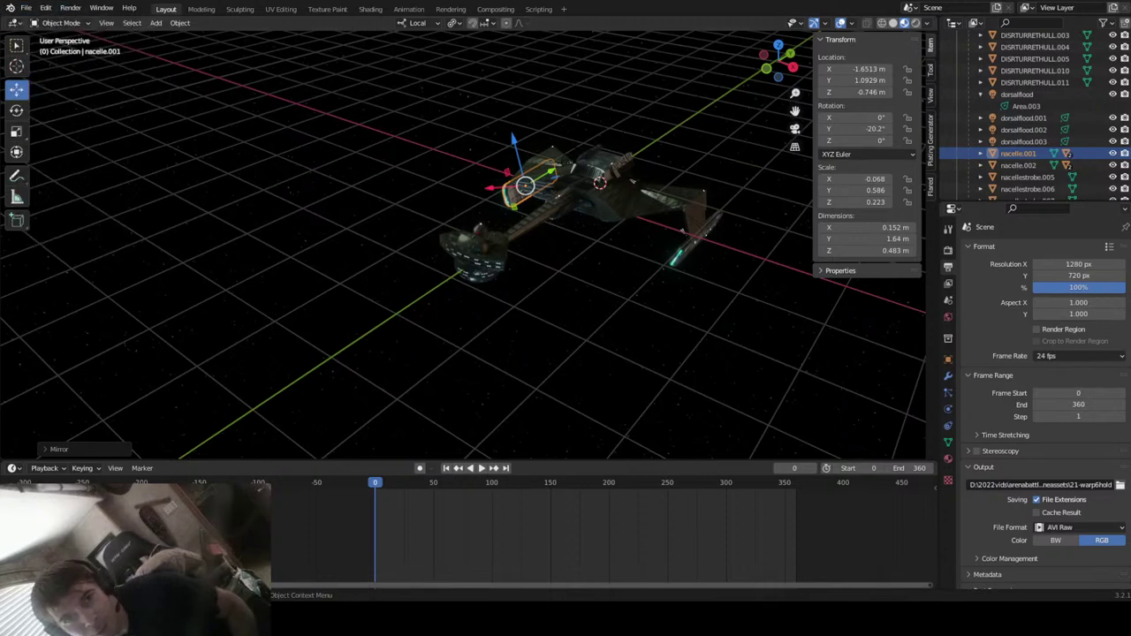
pyautogui.click(27, 8)
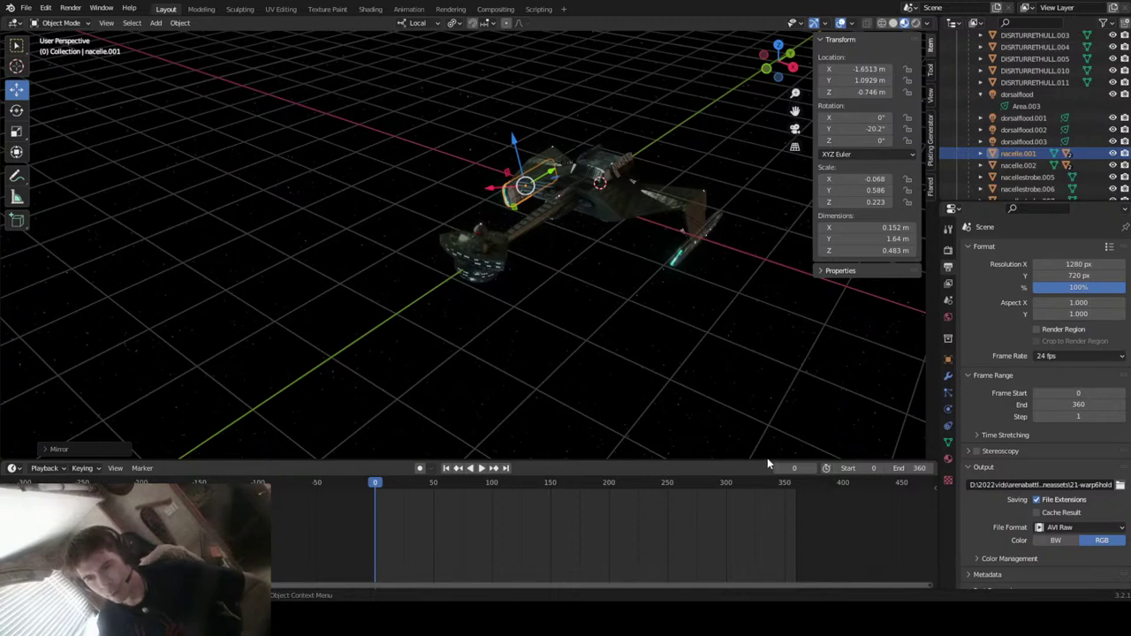
pyautogui.click(523, 305)
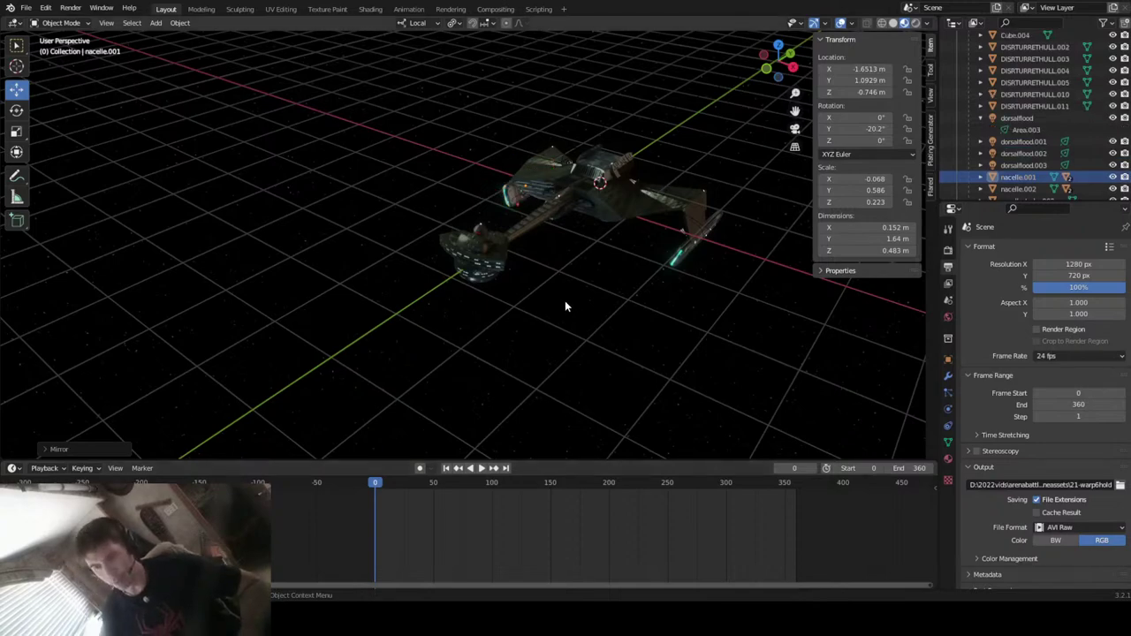
pyautogui.press('KP_Divide')
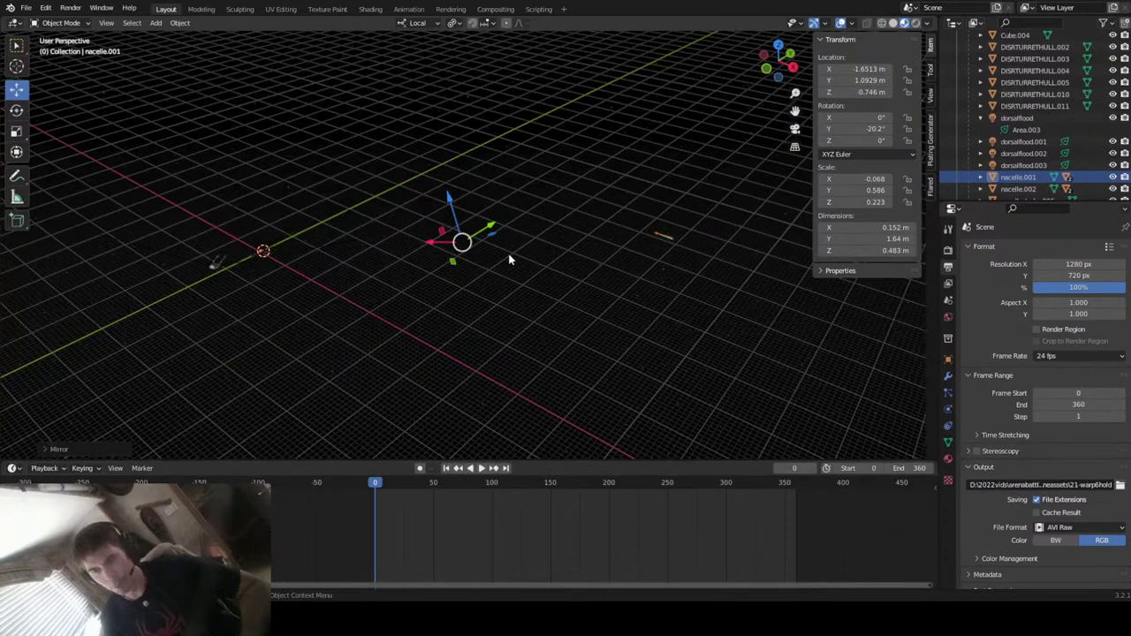
pyautogui.scroll(2, 509, 259)
pyautogui.scroll(4, 509, 259)
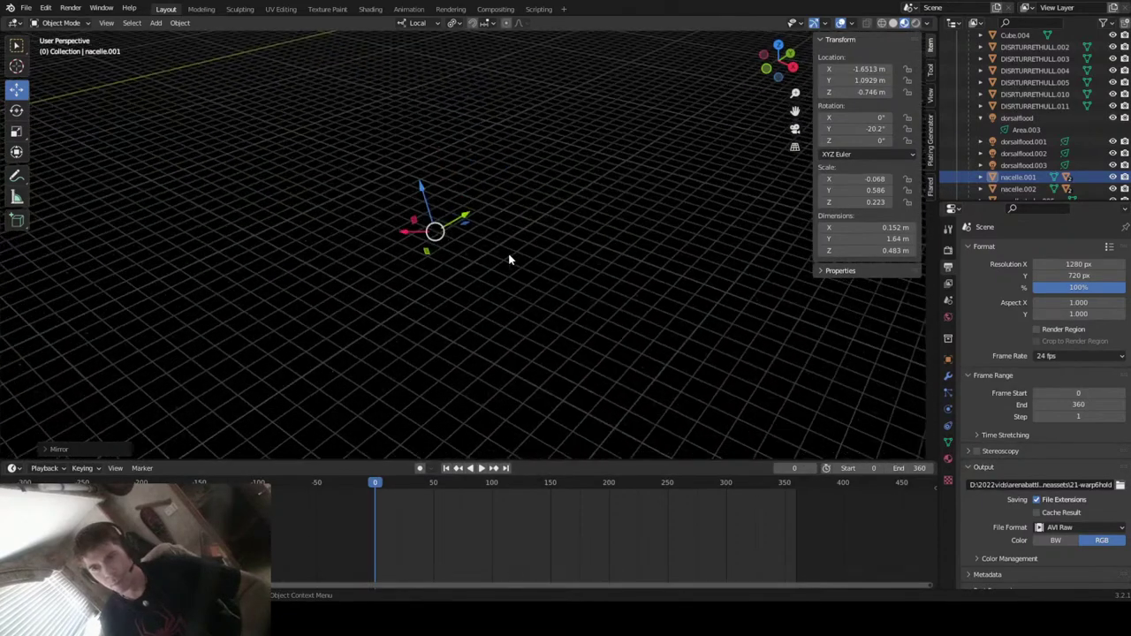
# - Go to frame 7 and expand nacelle.001's hierarchy to examine its parented objects
pyautogui.moveTo(380, 492)
pyautogui.mouseDown()
pyautogui.moveTo(394, 489)
pyautogui.moveTo(383, 495)
pyautogui.mouseUp()
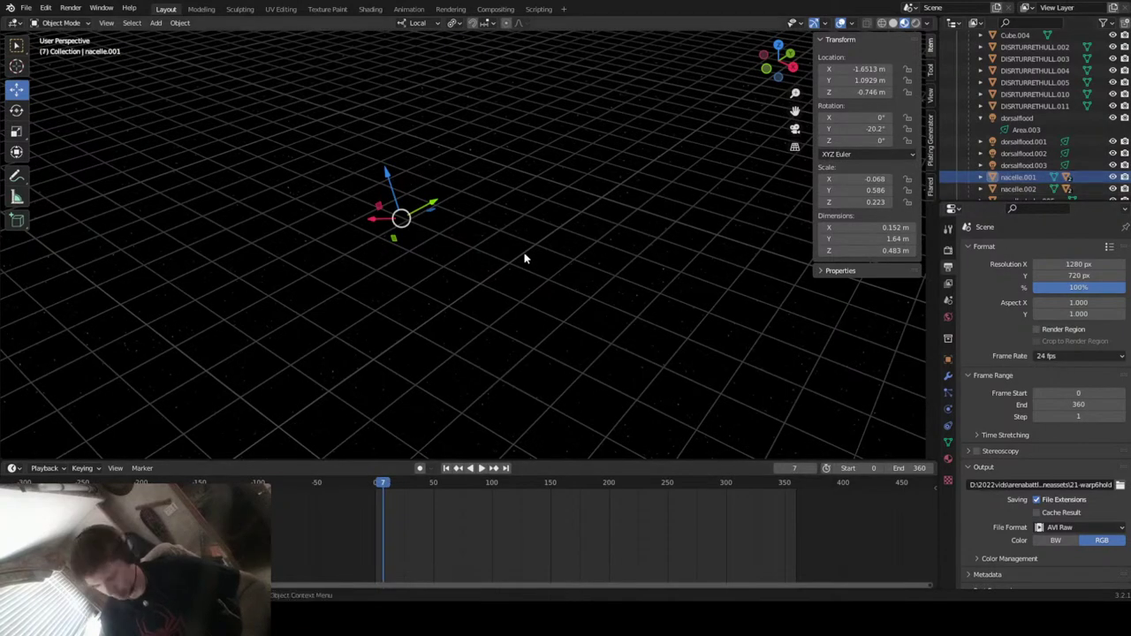
pyautogui.press('KP_Decimal')
pyautogui.scroll(6, 491, 248)
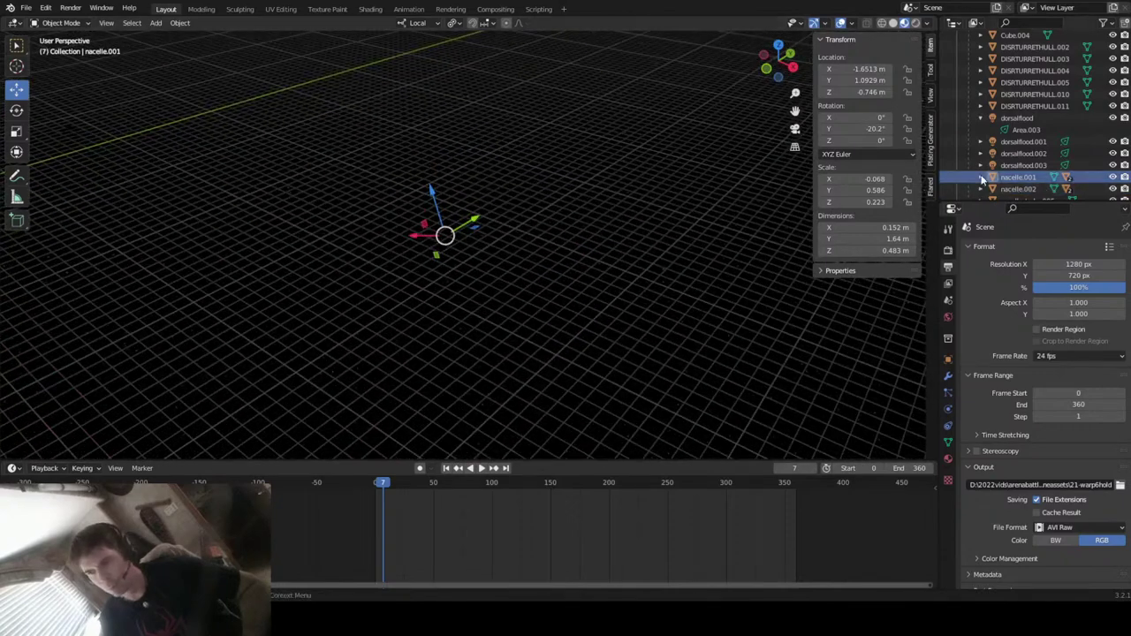
pyautogui.click(978, 178)
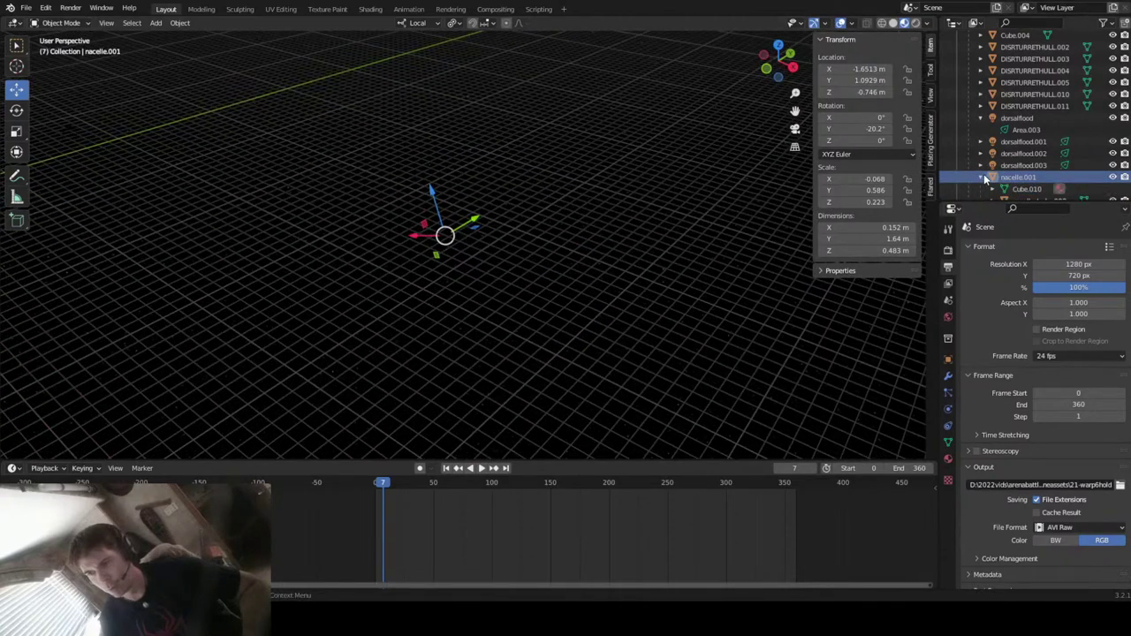
pyautogui.scroll(3, 378, 246)
pyautogui.scroll(3, 379, 245)
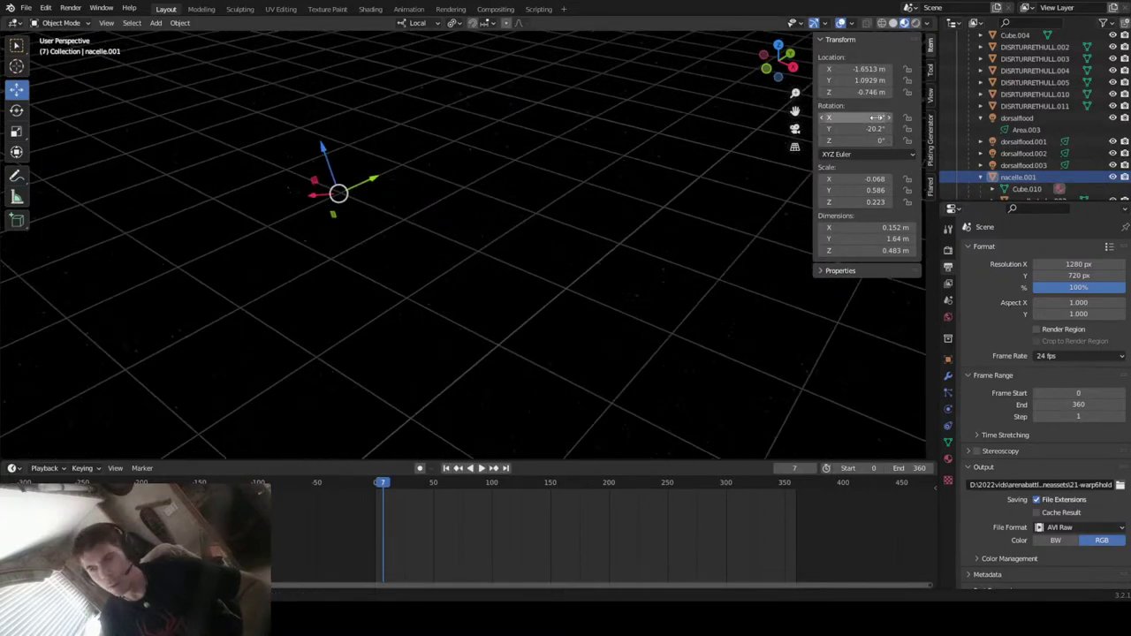
pyautogui.moveTo(795, 111); pyautogui.dragTo(975, 225)
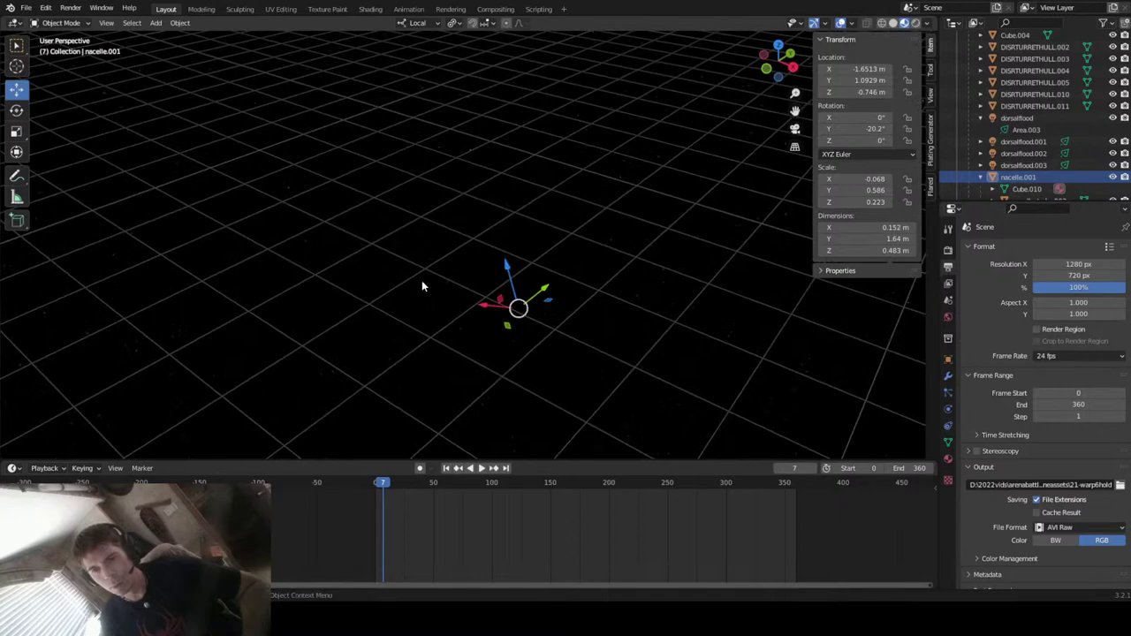
pyautogui.scroll(2, 490, 266)
pyautogui.scroll(-2, 1044, 152)
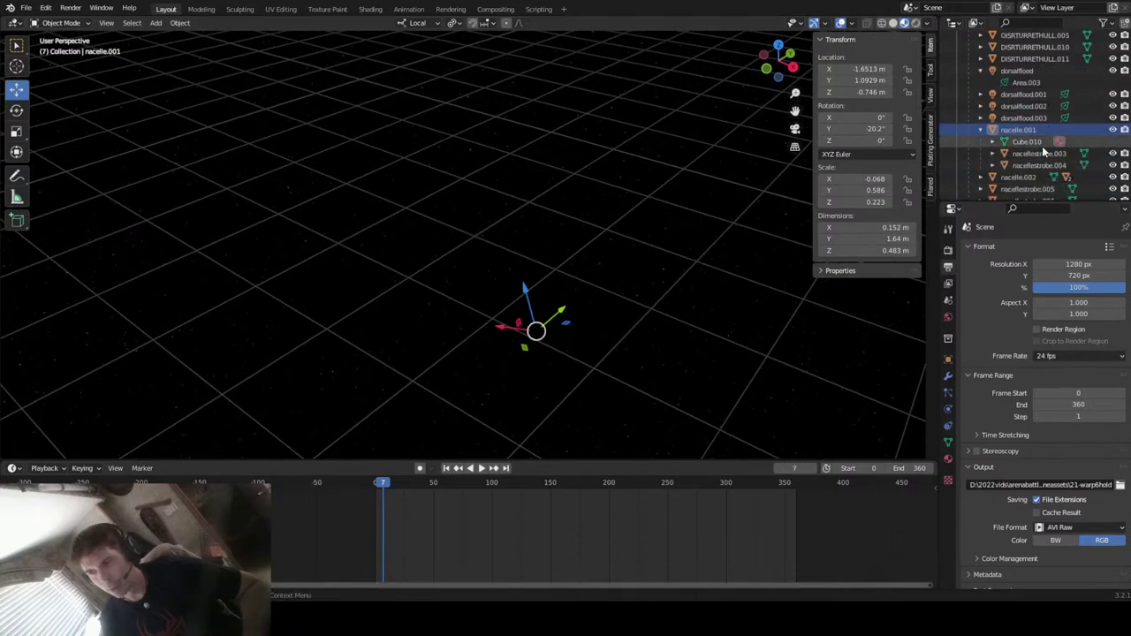
# - Filter the object list for the ship's disruptor parts with "disrupt", and replace the filter with "emitt"
pyautogui.click(1045, 23)
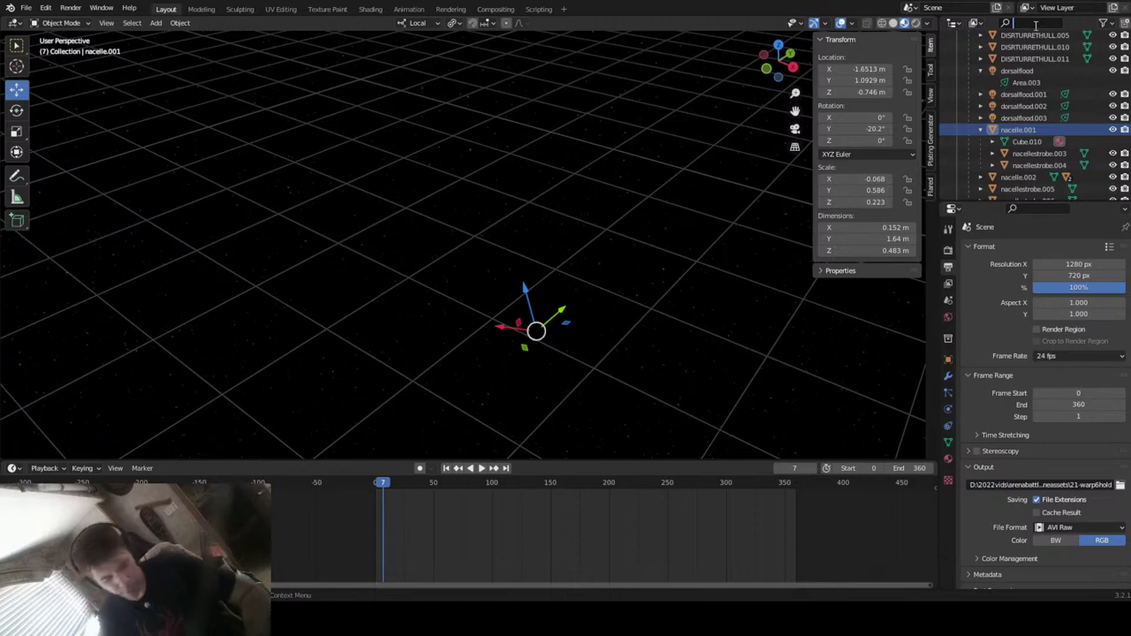
pyautogui.write('d')
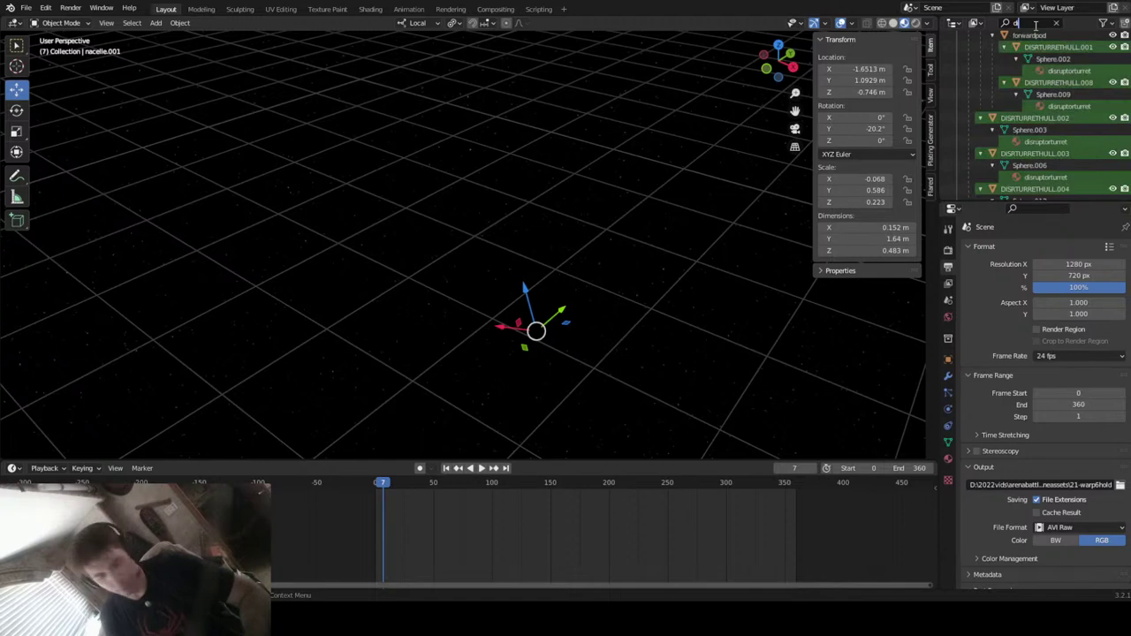
pyautogui.write('isrupt')
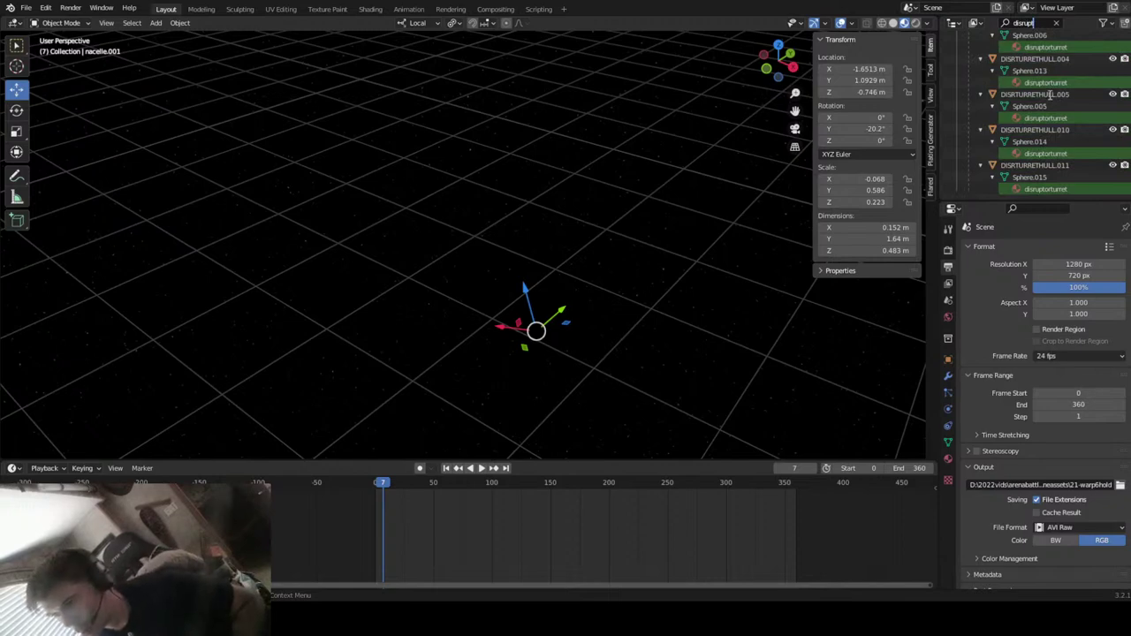
pyautogui.click(1043, 23)
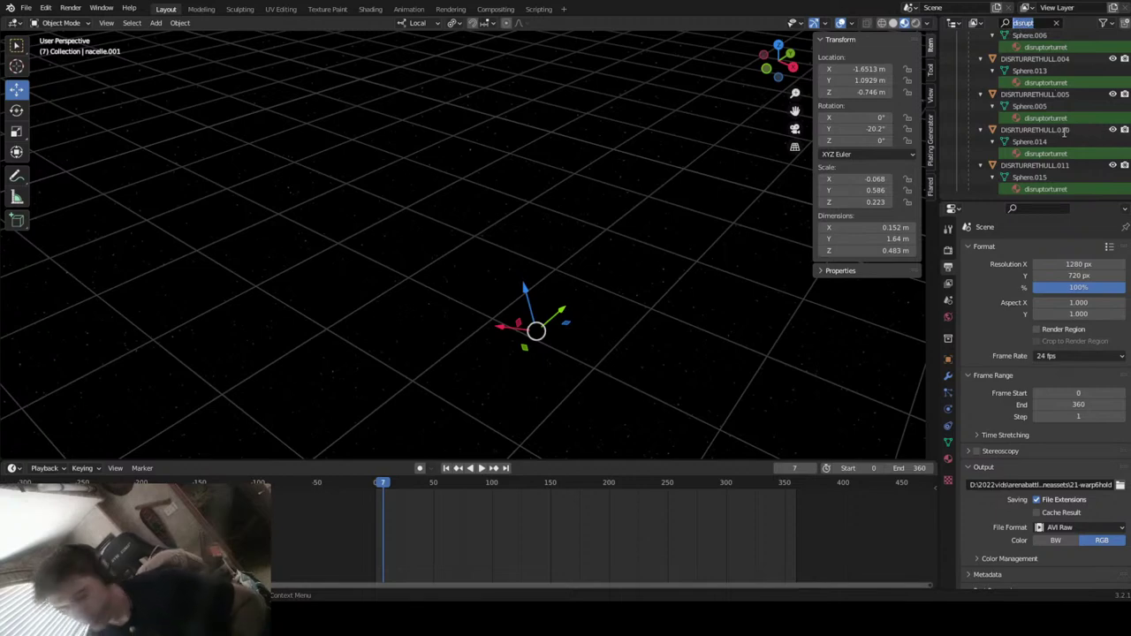
pyautogui.write('em')
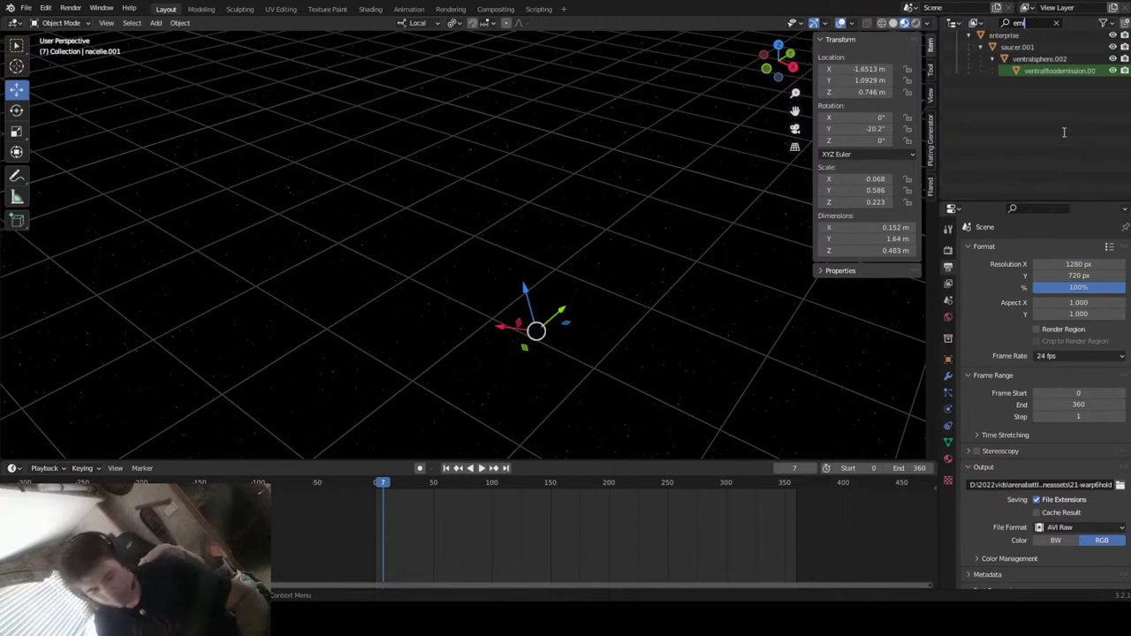
pyautogui.write('itt')
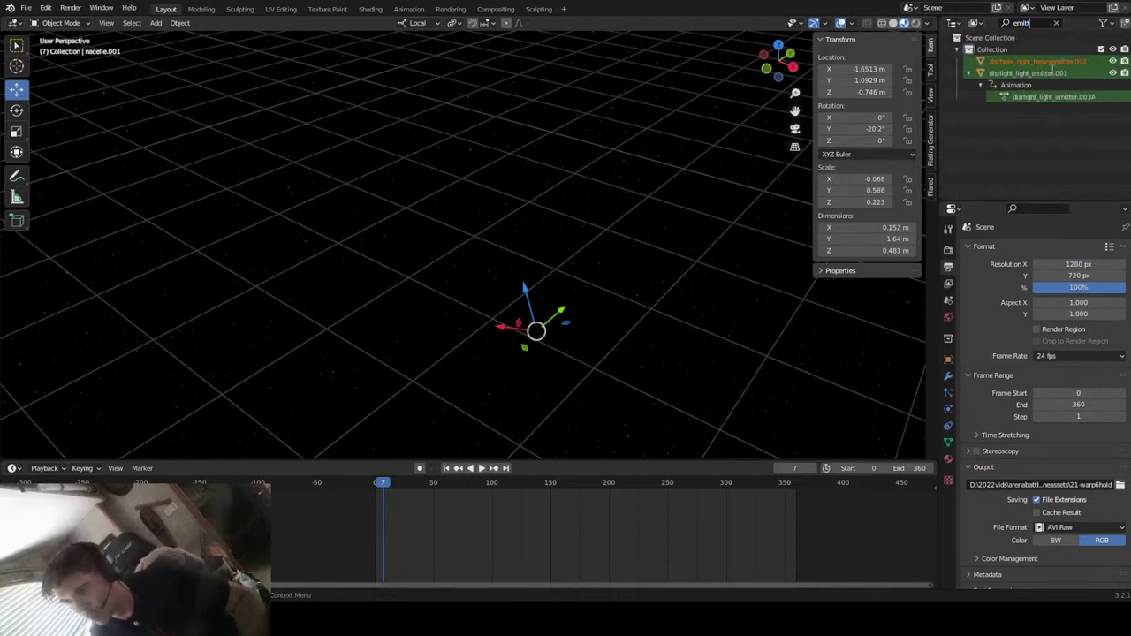
# - Select disrheav_right_heavyemitter.001 from the filtered objects and frame it in the viewport
pyautogui.click(1018, 61)
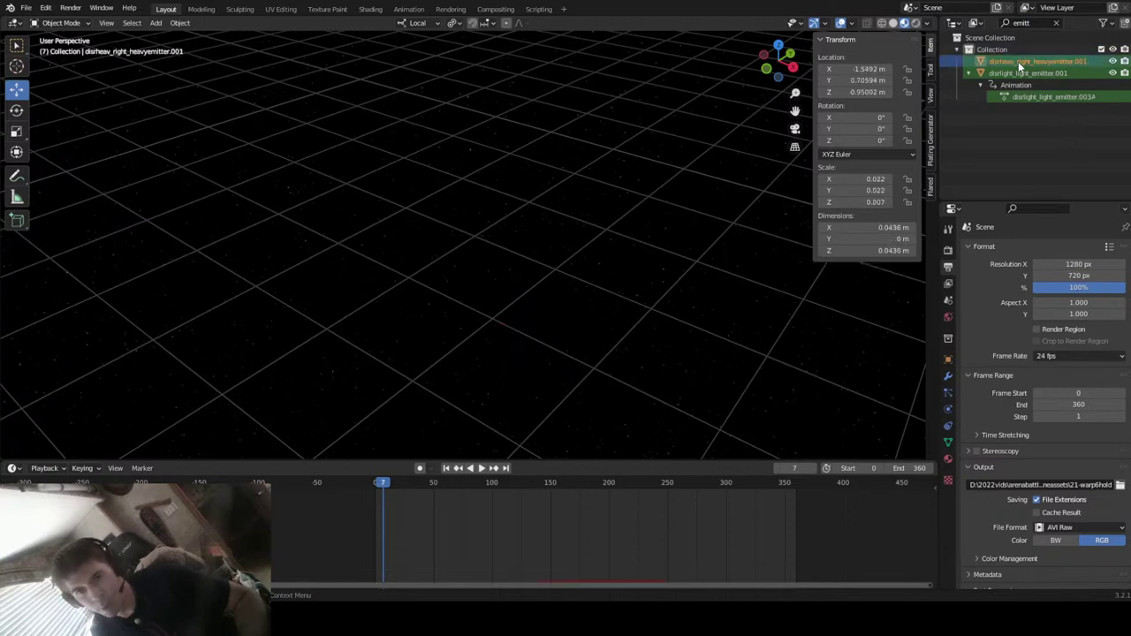
pyautogui.rightClick(1018, 61)
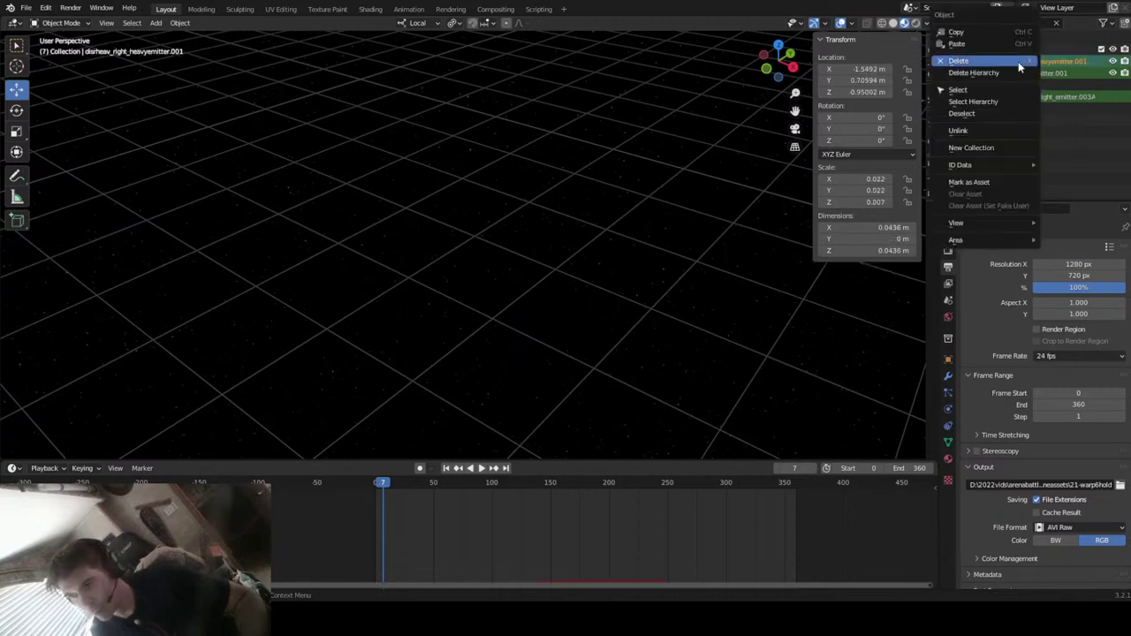
pyautogui.click(972, 92)
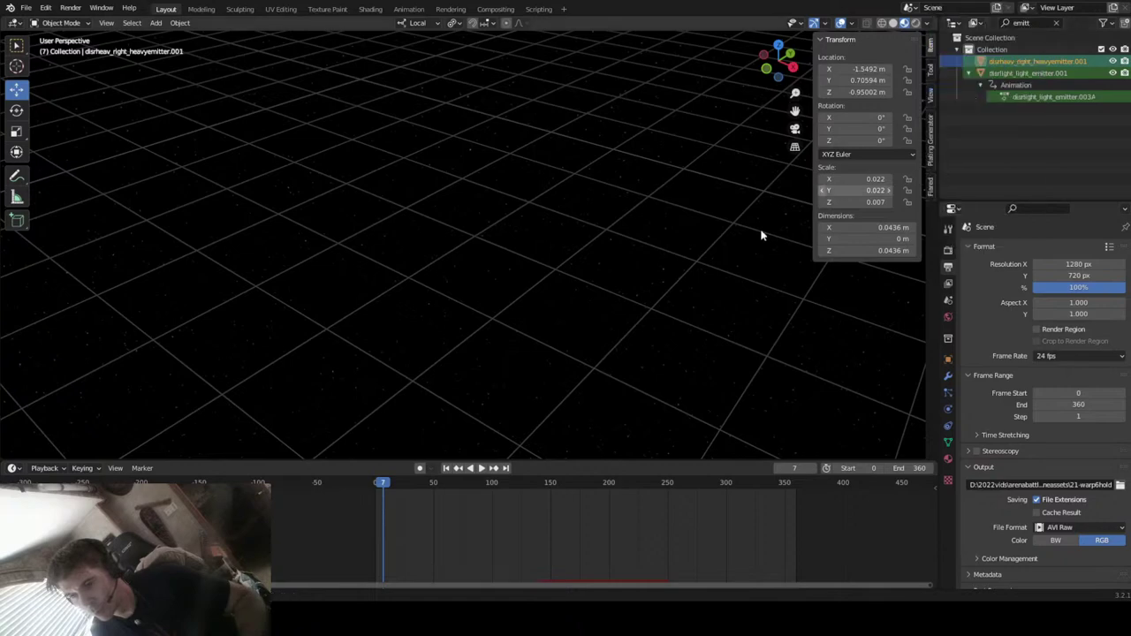
pyautogui.press('KP_Decimal')
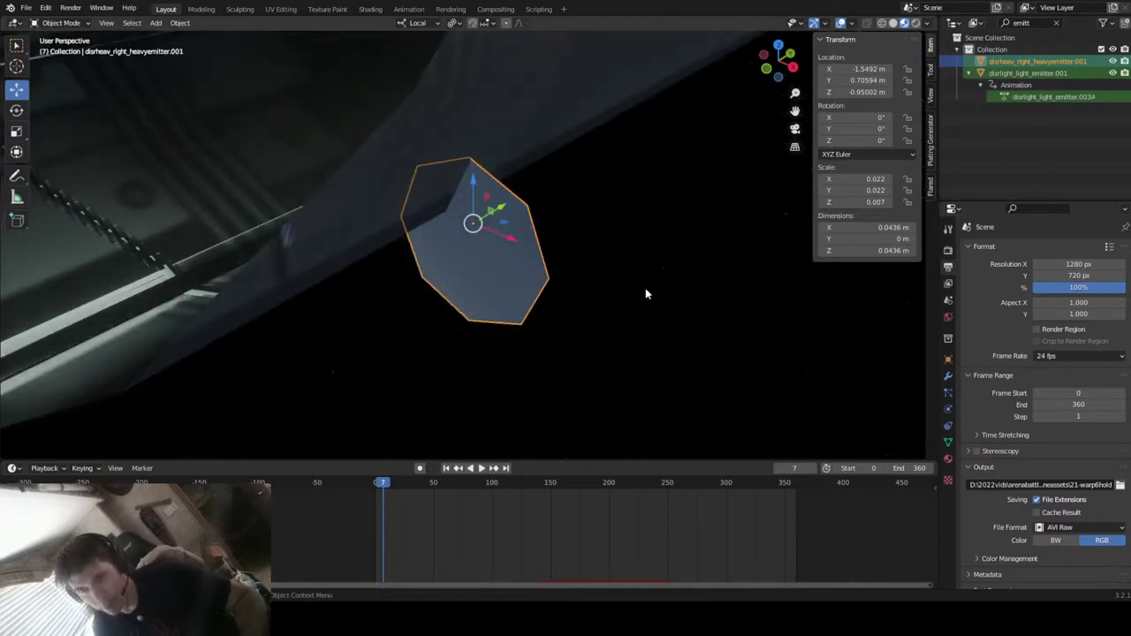
pyautogui.scroll(-2, 646, 291)
pyautogui.moveTo(645, 288); pyautogui.dragTo(647, 293, button='middle')
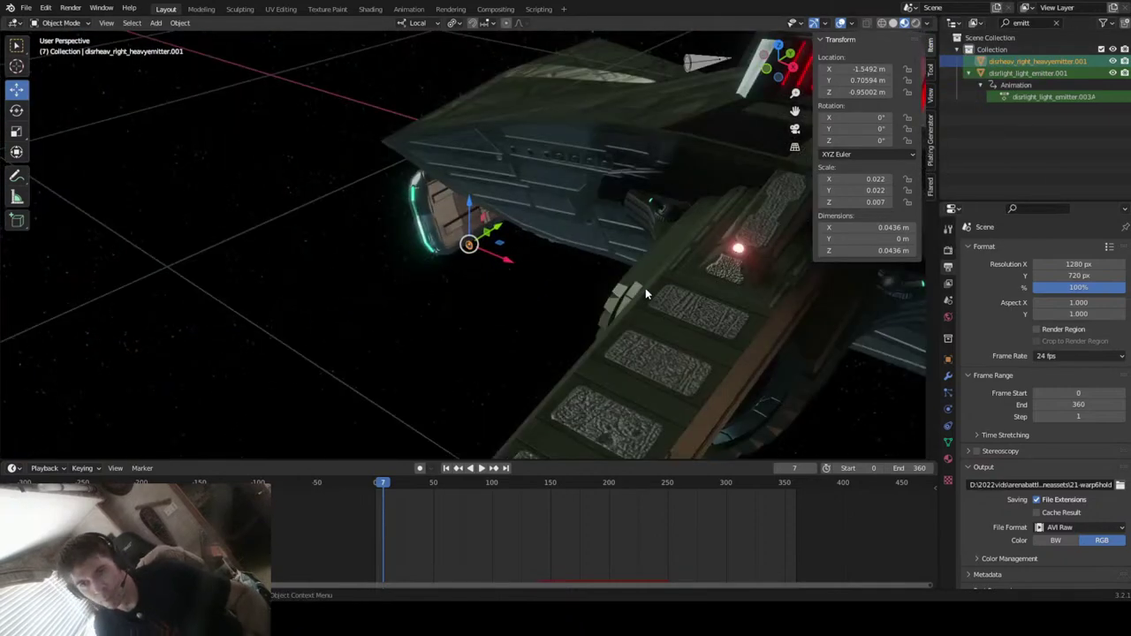
# - In front view, move the heavy emitter from the nacelle to the hull's underside at about X -0.60 m, Z -0.22 m
pyautogui.moveTo(508, 302); pyautogui.dragTo(652, 171, button='middle')
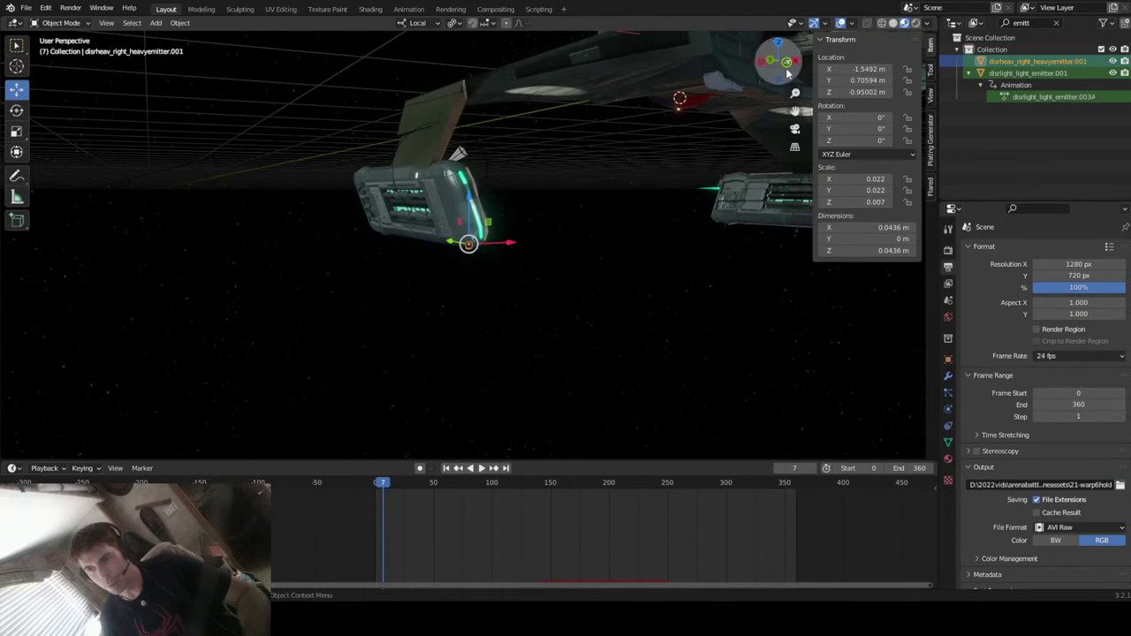
pyautogui.click(788, 75)
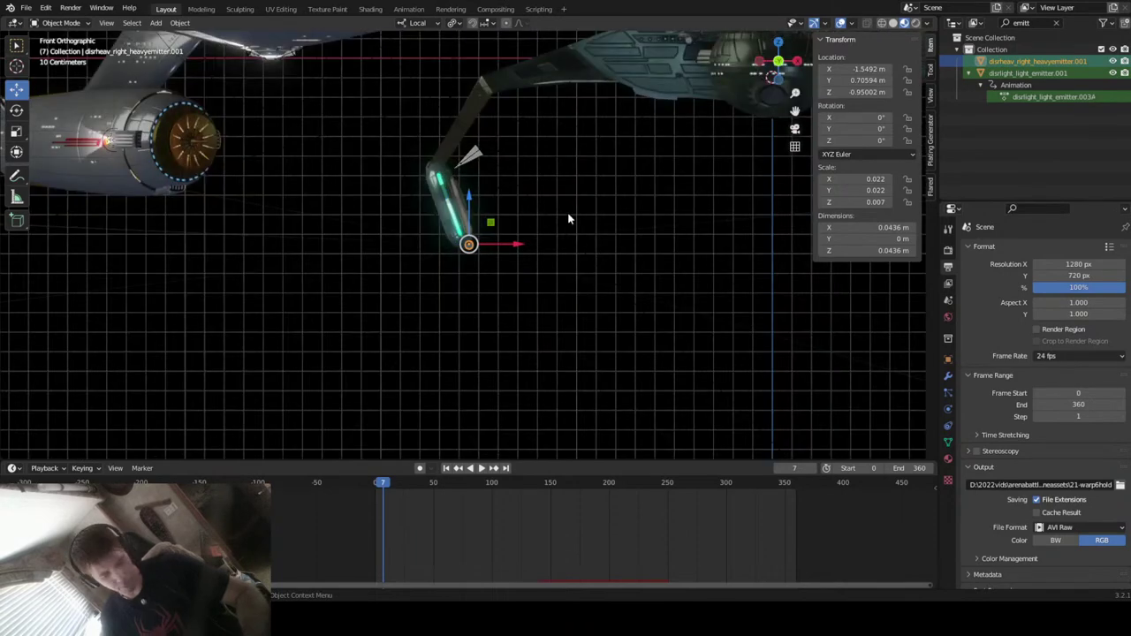
pyautogui.press('g')
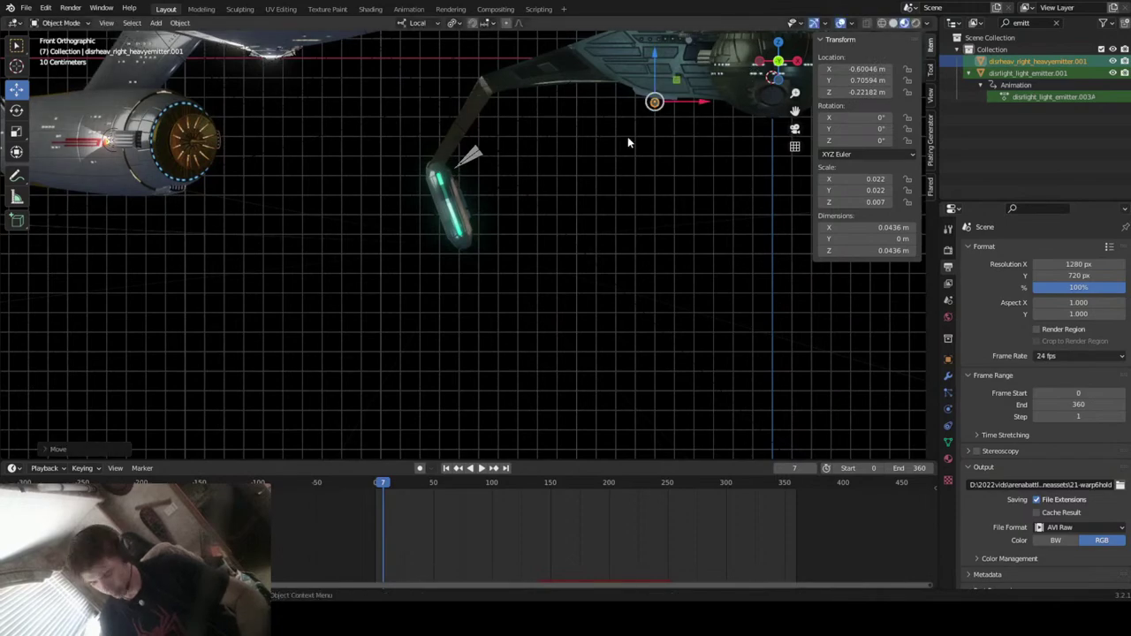
pyautogui.press('KP_Decimal')
pyautogui.scroll(-2, 649, 163)
pyautogui.moveTo(609, 247); pyautogui.dragTo(743, 230, button='middle')
pyautogui.scroll(-5, 555, 224)
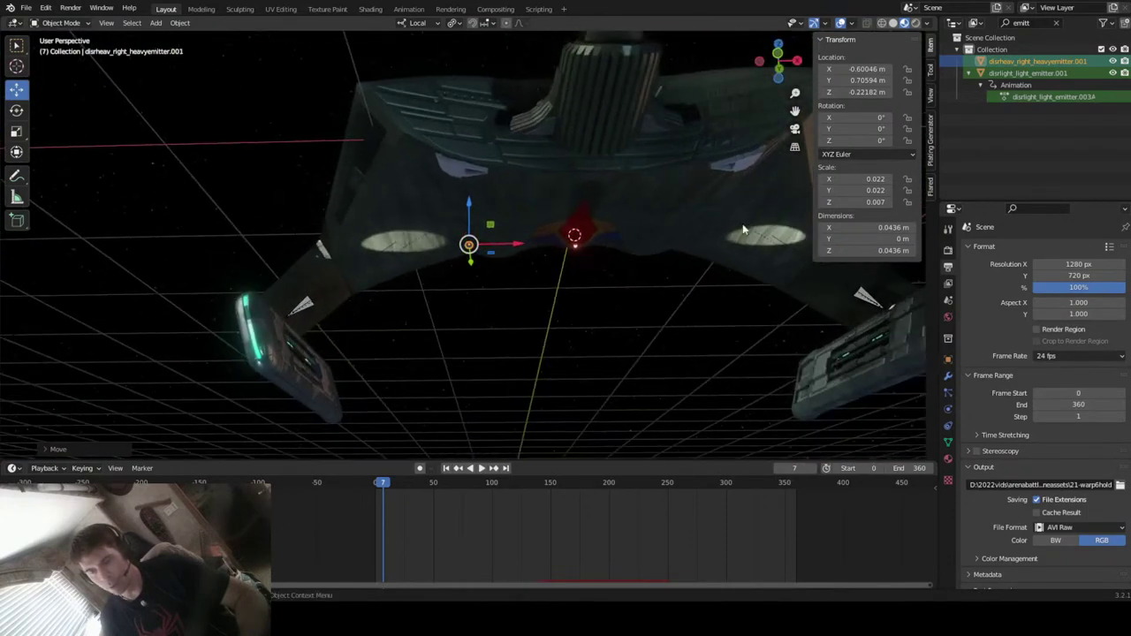
# - Duplicate disrheav_right_heavyemitter.001 in place beneath the Klingon hull
pyautogui.click(733, 164)
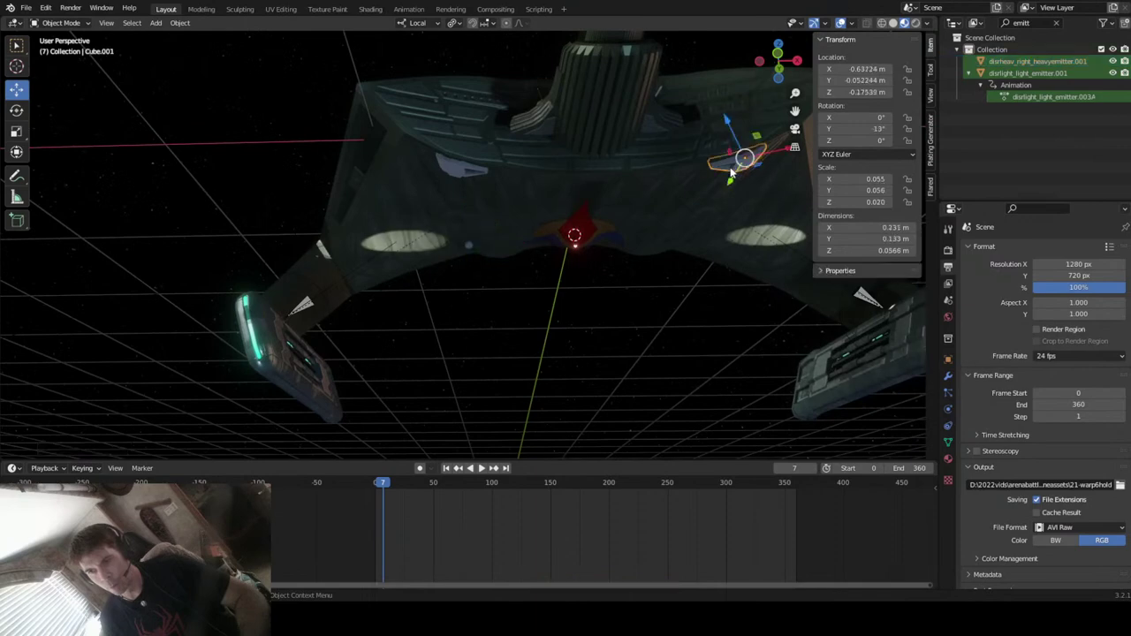
pyautogui.click(470, 244)
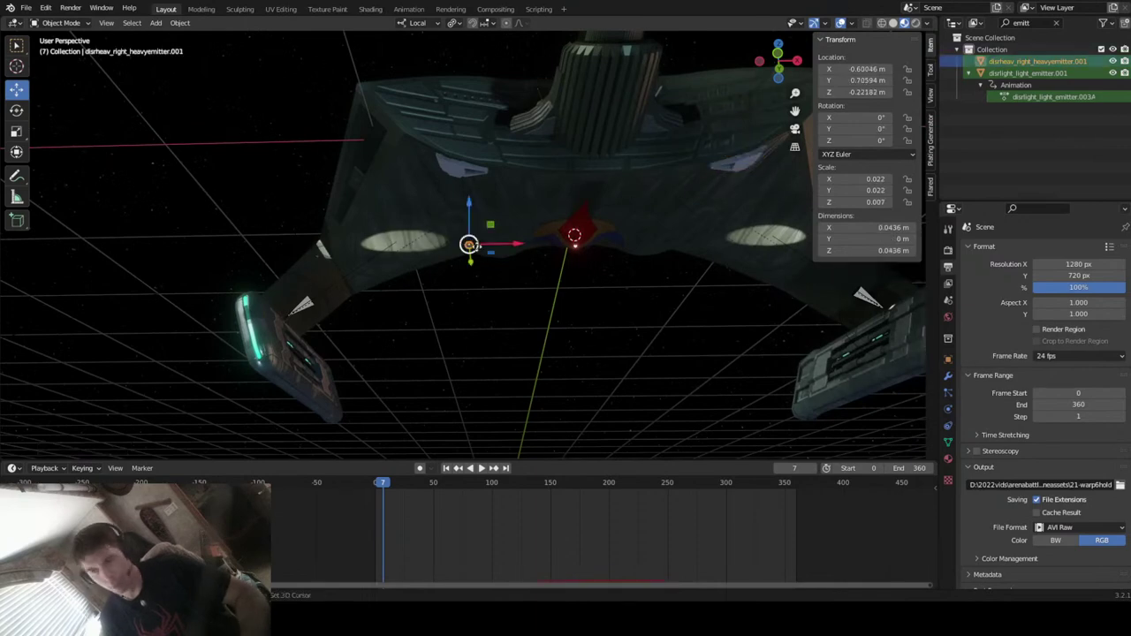
pyautogui.hotkey('shift', 'd')
pyautogui.rightClick(476, 251)
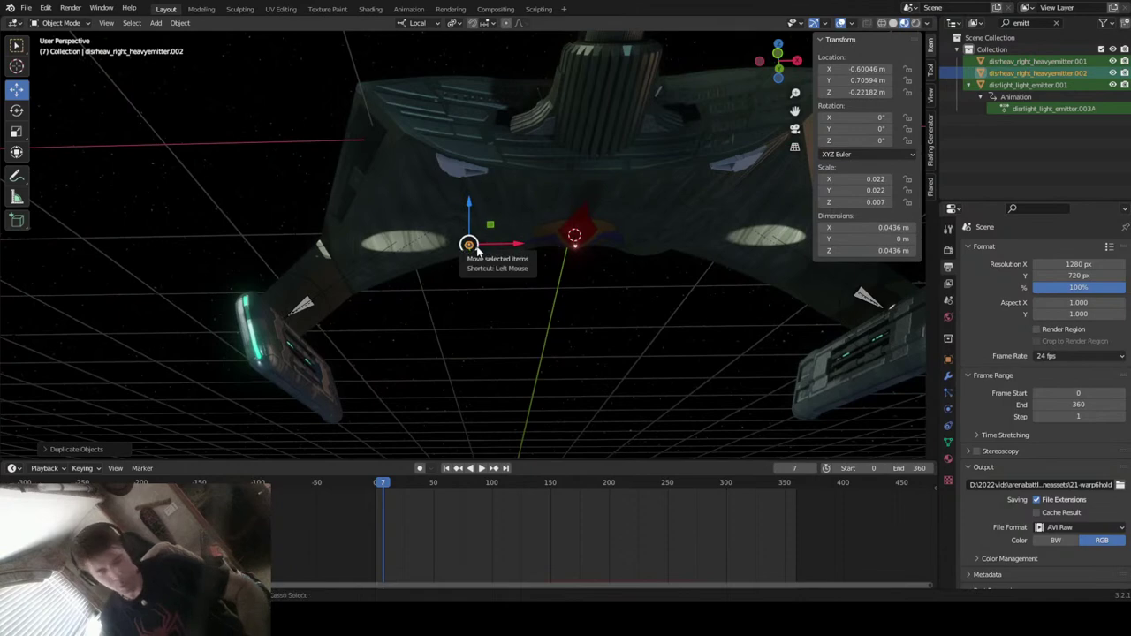
# - In front view, move the heavy emitter across under the opposite wing to about X 0.589 m, Z -0.209 m
pyautogui.click(778, 54)
pyautogui.press('g')
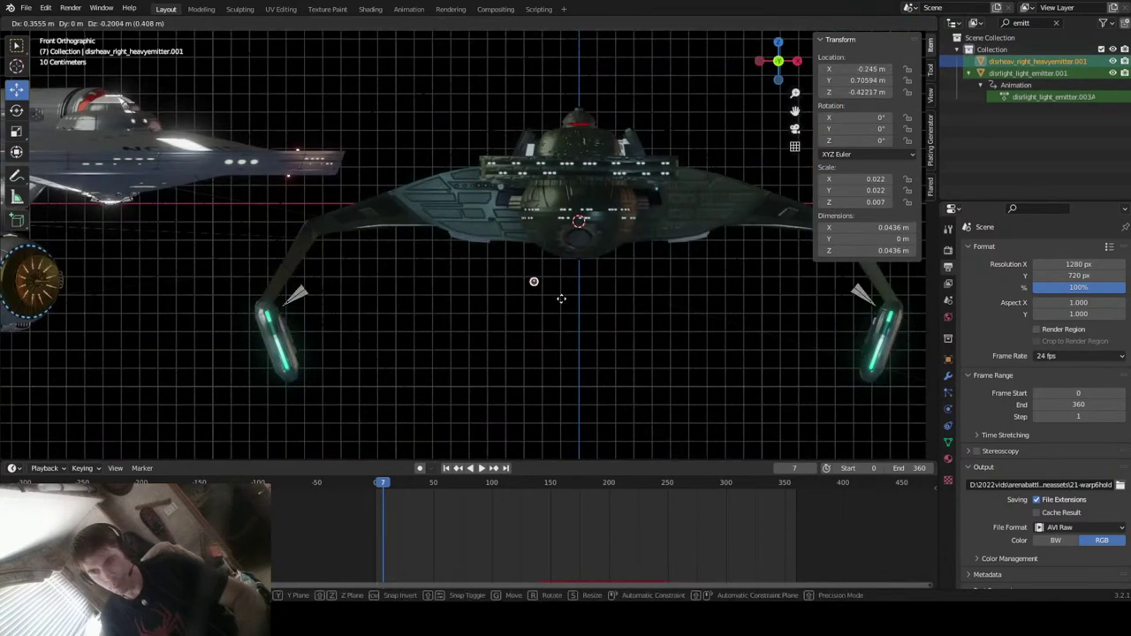
pyautogui.click(709, 259)
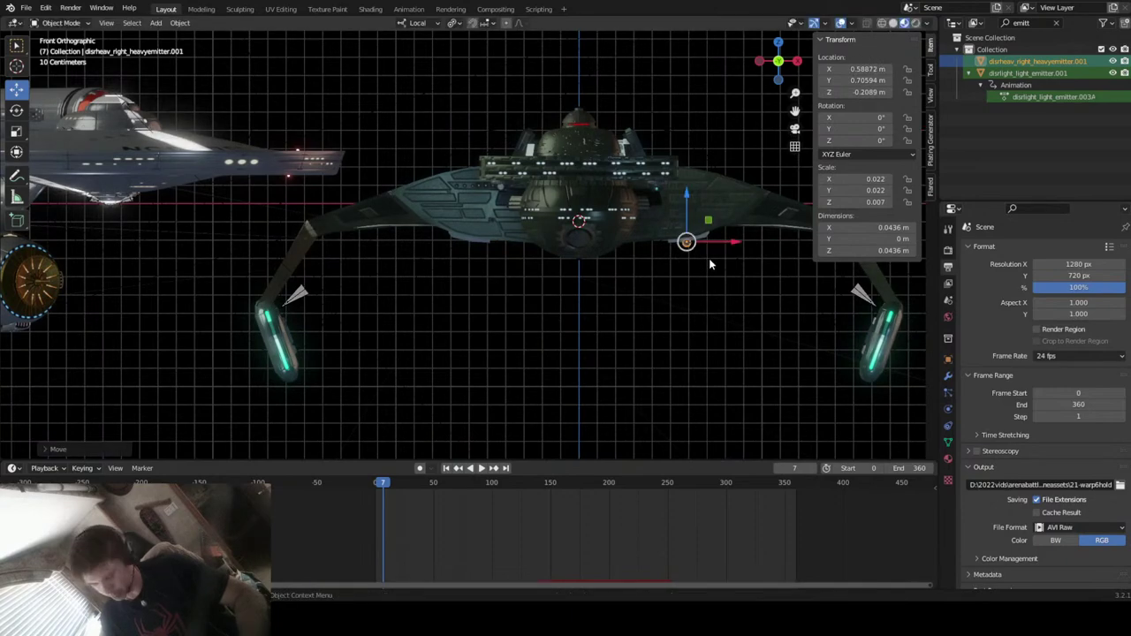
pyautogui.press('KP_Decimal')
pyautogui.scroll(-3, 709, 258)
pyautogui.moveTo(709, 258); pyautogui.dragTo(542, 316, button='middle')
pyautogui.scroll(-4, 542, 315)
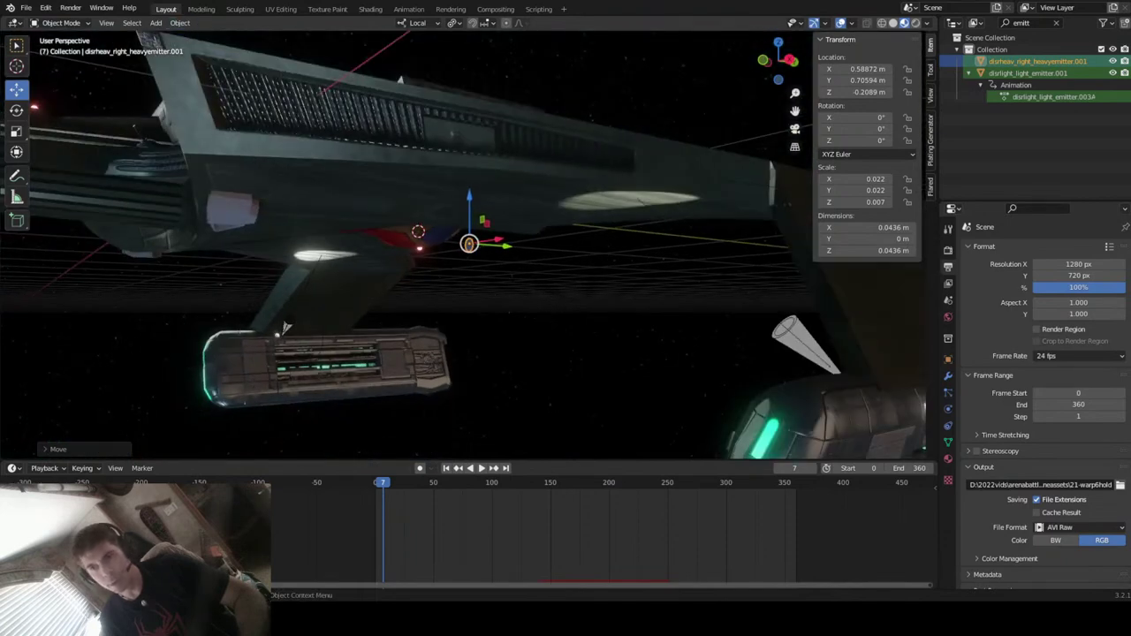
pyautogui.moveTo(286, 327); pyautogui.dragTo(378, 331, button='middle')
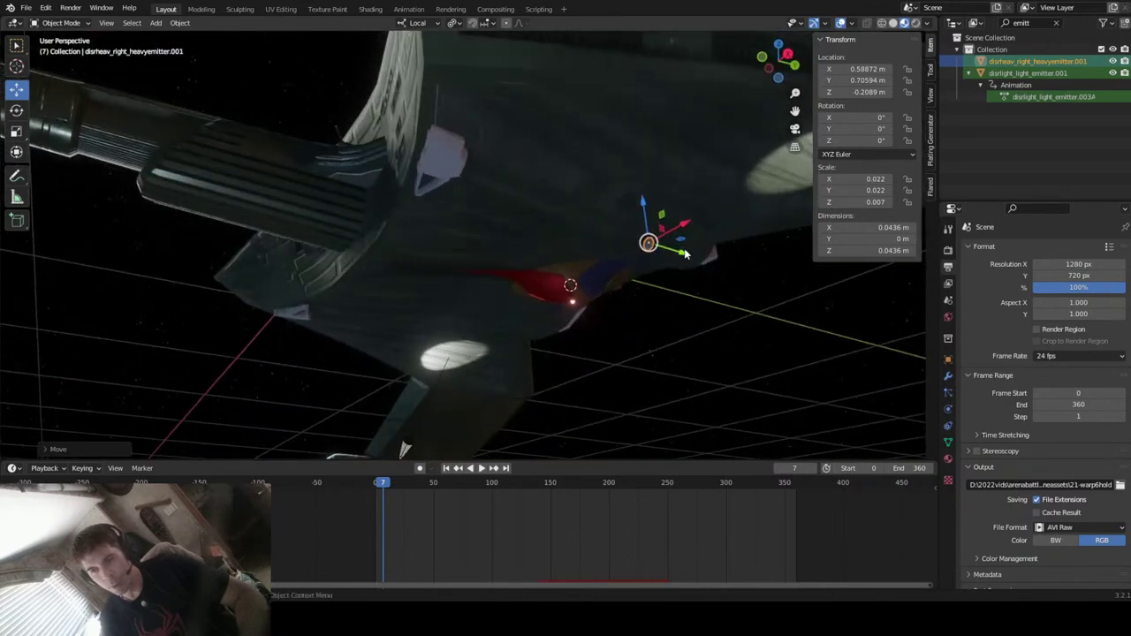
# - Move the heavy emitter forward along Y to the disruptor housing under the wing, at about Y -0.042 m
pyautogui.press('g')
pyautogui.press('y')
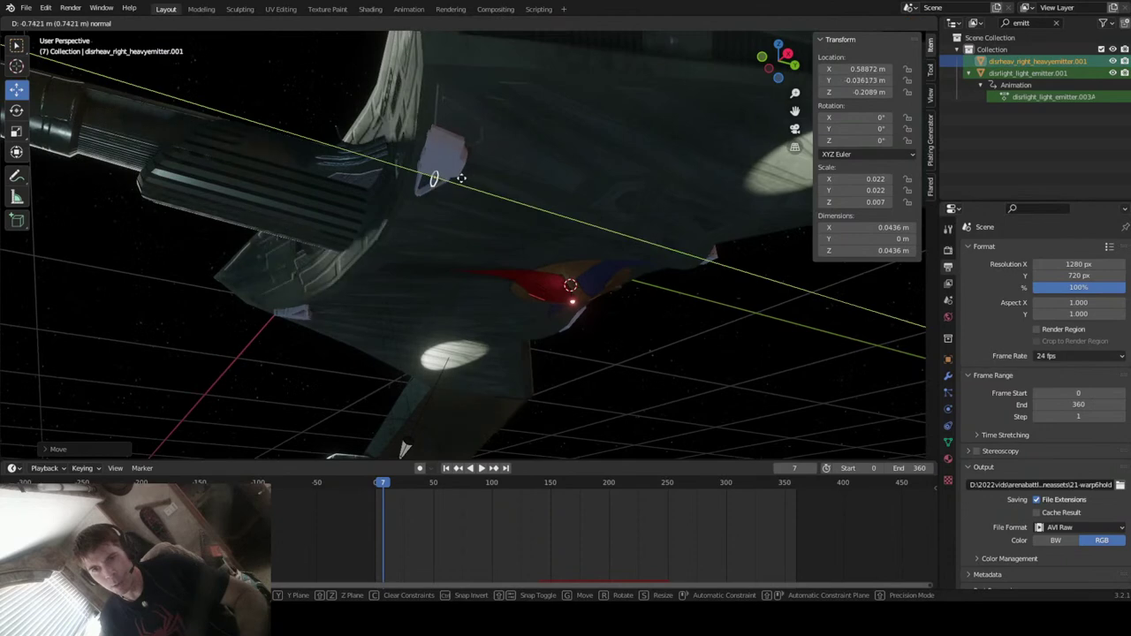
pyautogui.click(455, 178)
pyautogui.moveTo(455, 178); pyautogui.dragTo(619, 247, button='middle')
pyautogui.scroll(-5, 649, 286)
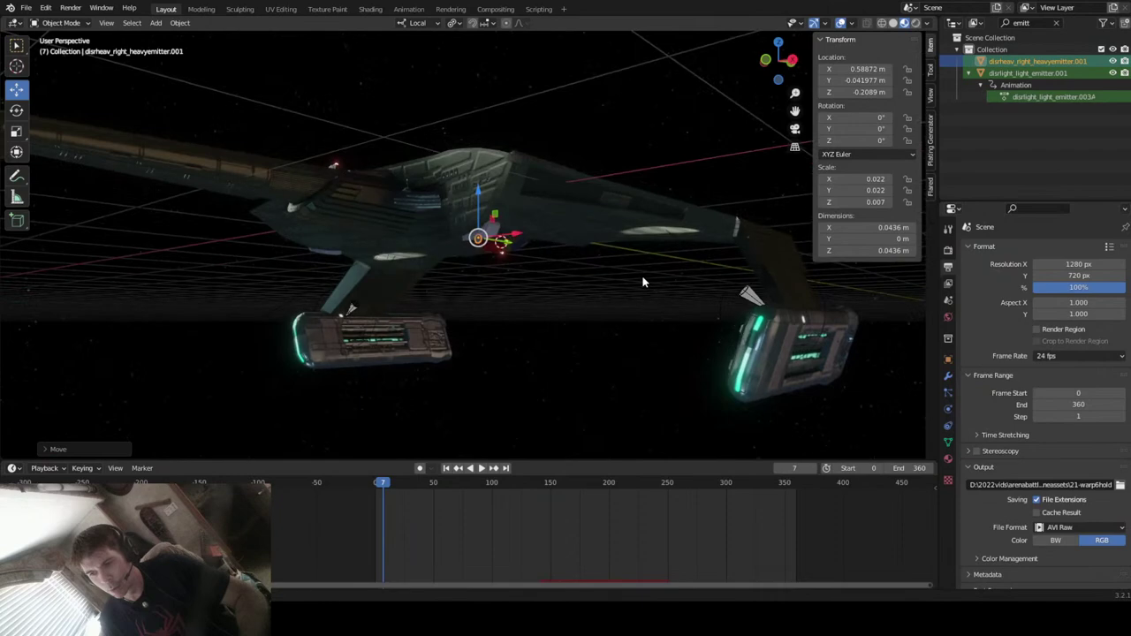
# - Move the ktinga hull slightly to test which parts follow it, and clear its location to zero
pyautogui.click(579, 237)
pyautogui.moveTo(571, 278); pyautogui.dragTo(579, 252, button='middle')
pyautogui.press('g')
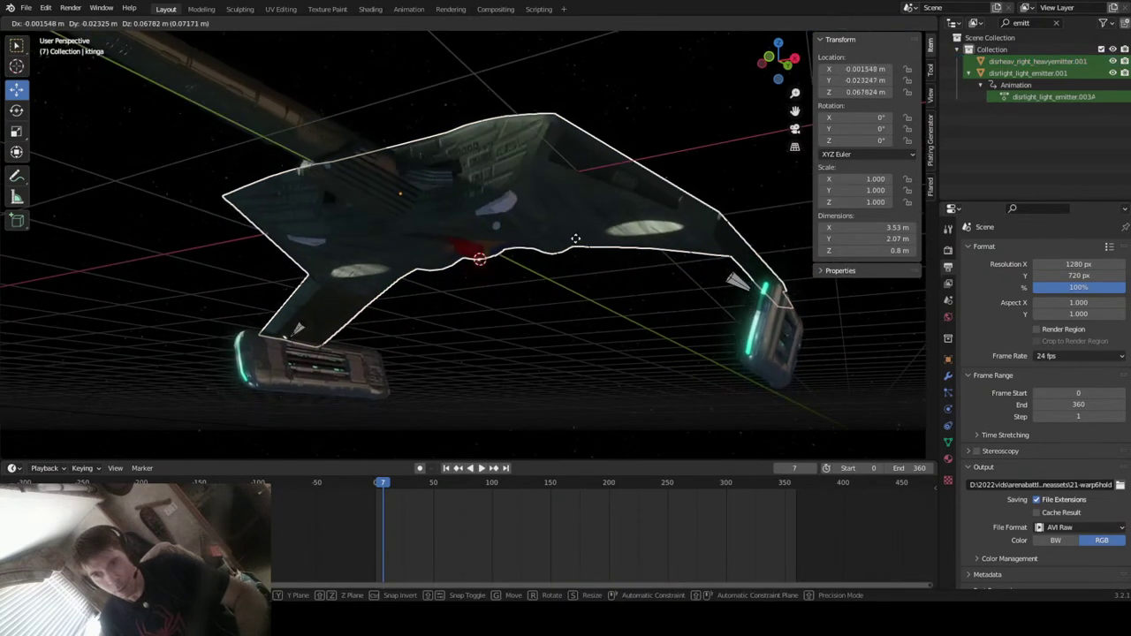
pyautogui.click(575, 265)
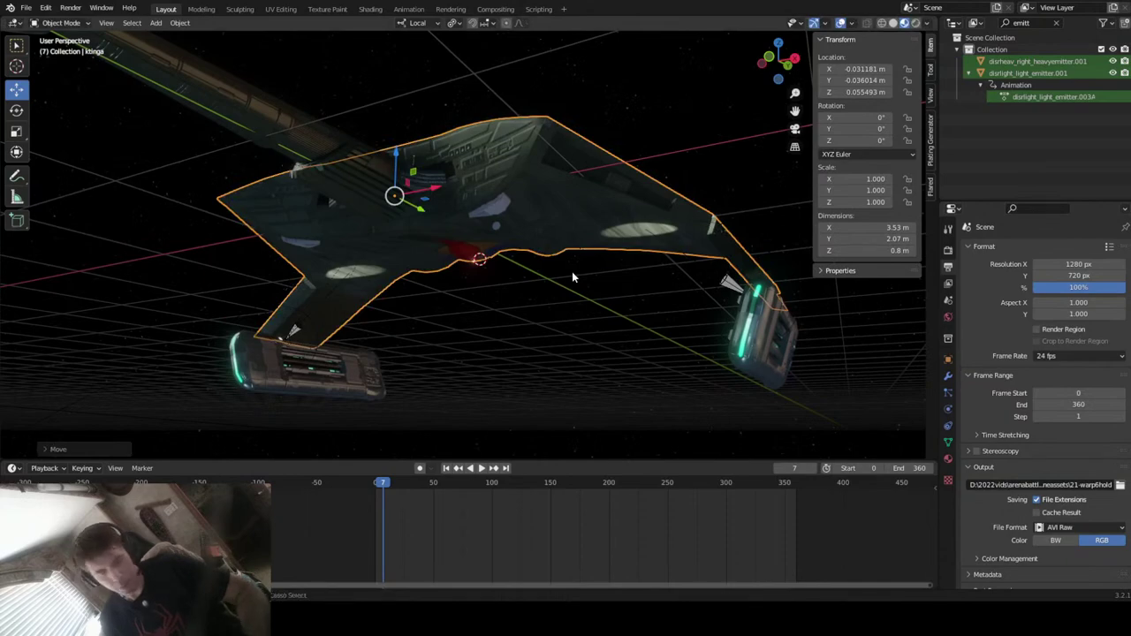
pyautogui.hotkey('alt', 'g')
pyautogui.moveTo(571, 265); pyautogui.dragTo(555, 301, button='middle')
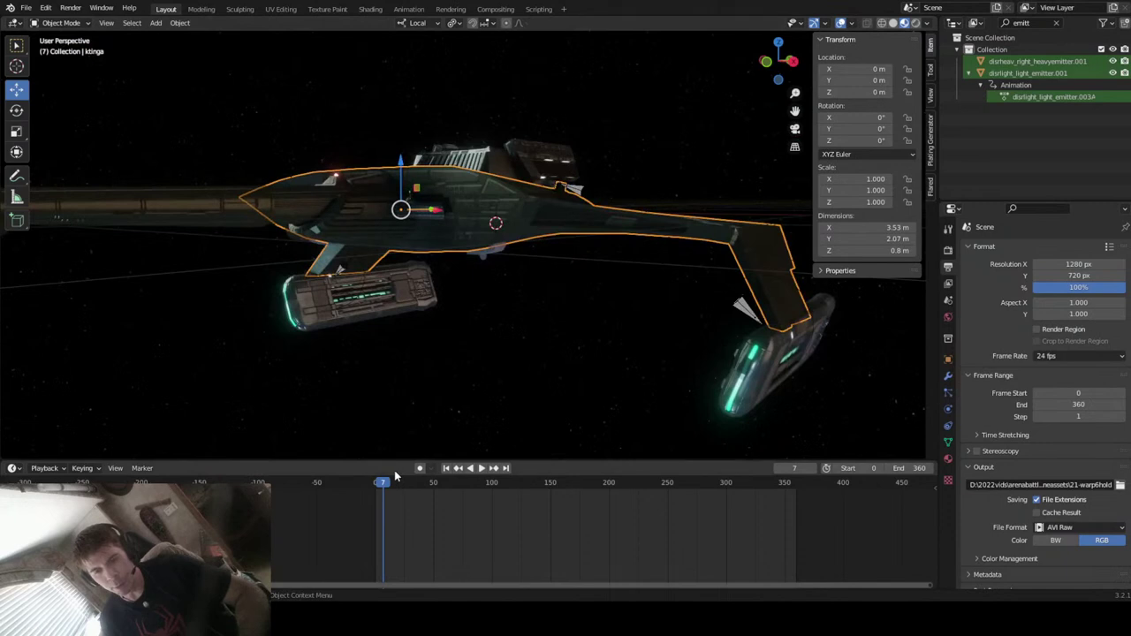
# - Go to frame 110 and select the heavy disruptor emitter under the ktinga hull with its particle settings open
pyautogui.moveTo(384, 484); pyautogui.dragTo(503, 492)
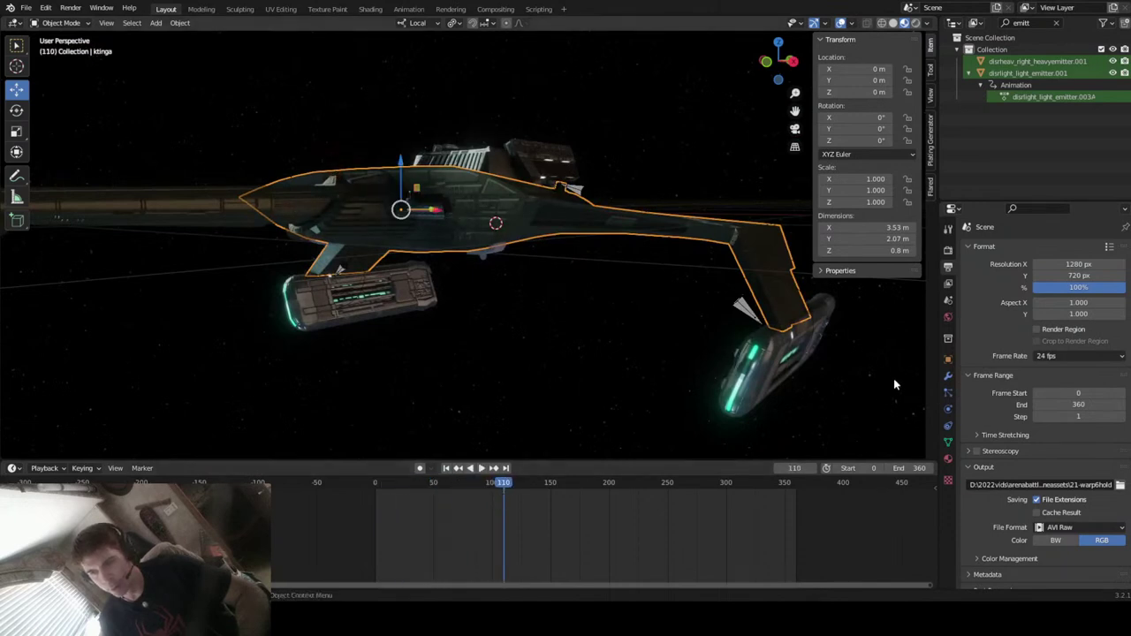
pyautogui.click(948, 392)
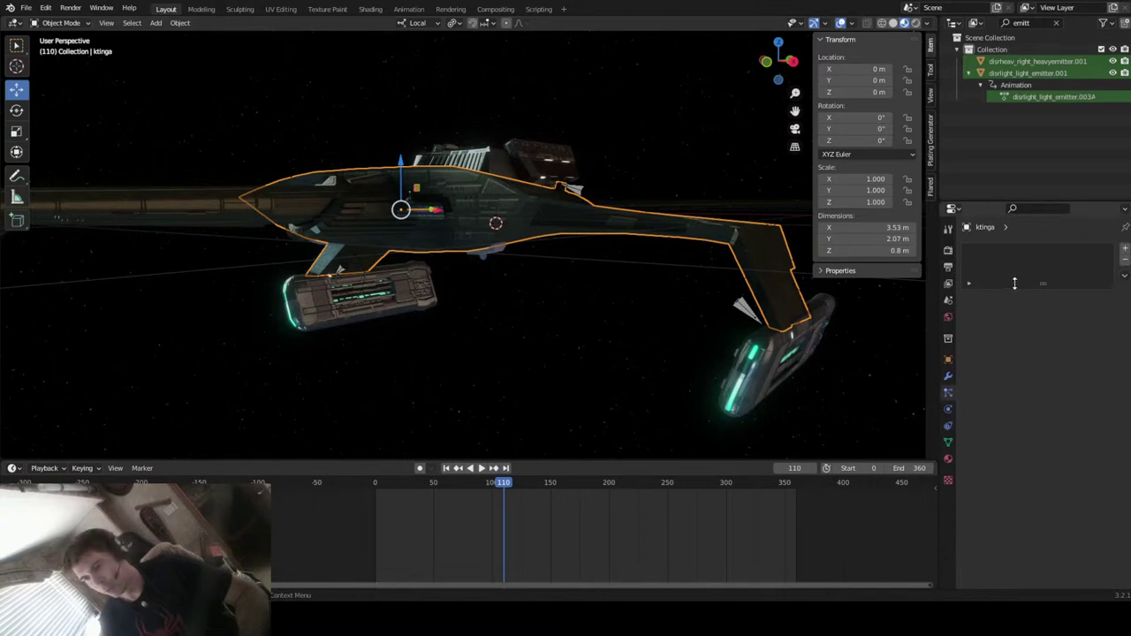
pyautogui.click(947, 377)
pyautogui.click(948, 395)
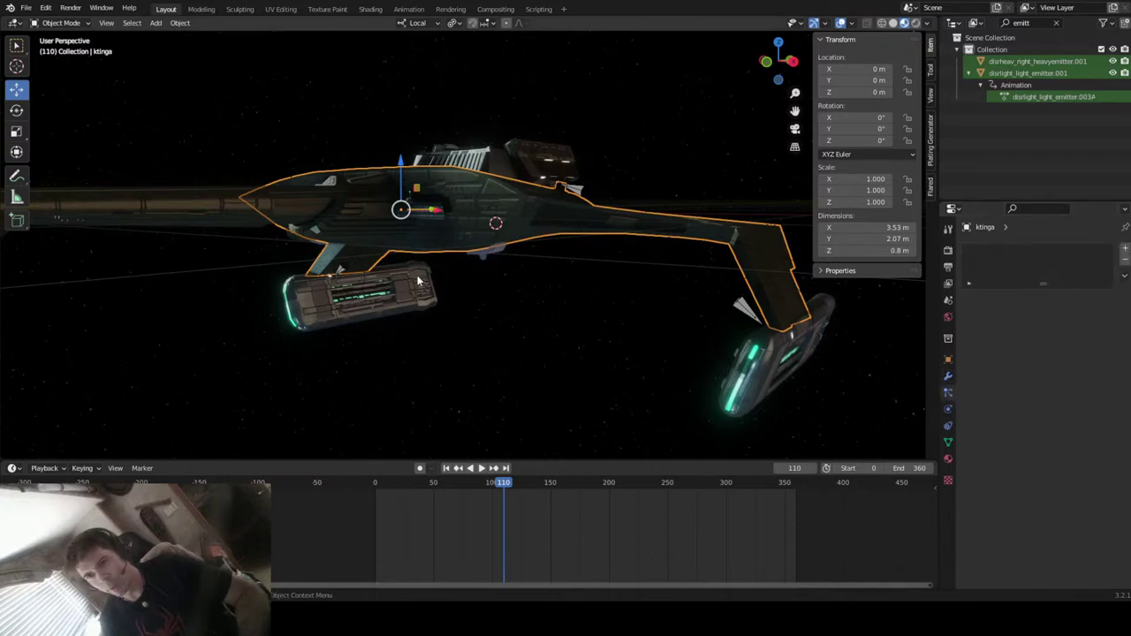
pyautogui.moveTo(440, 283); pyautogui.dragTo(469, 212, button='middle')
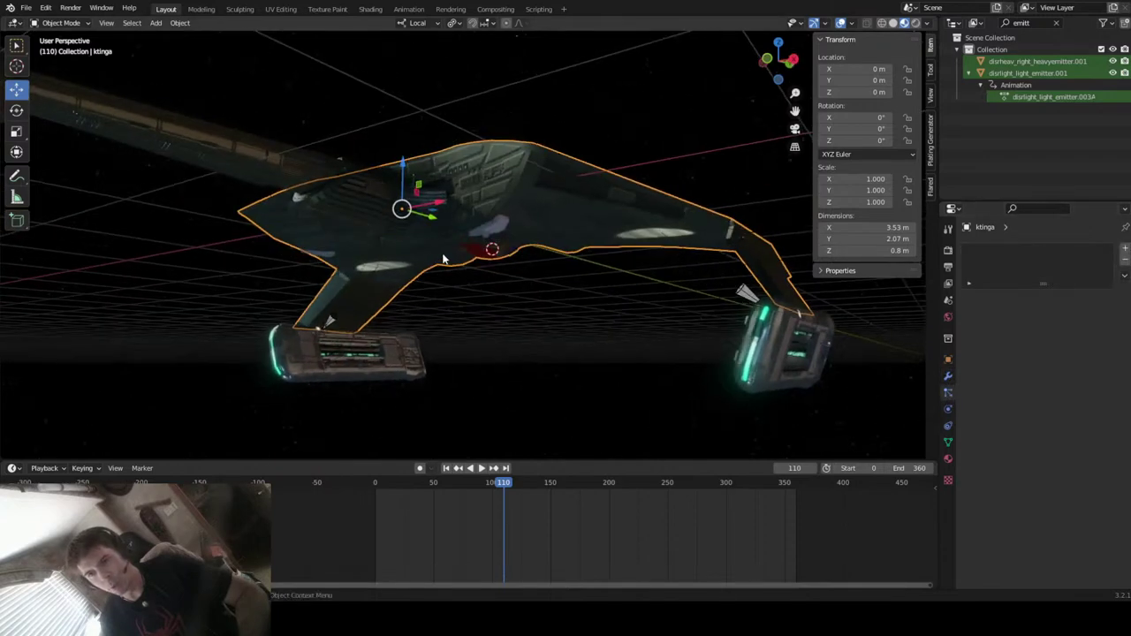
pyautogui.click(489, 244)
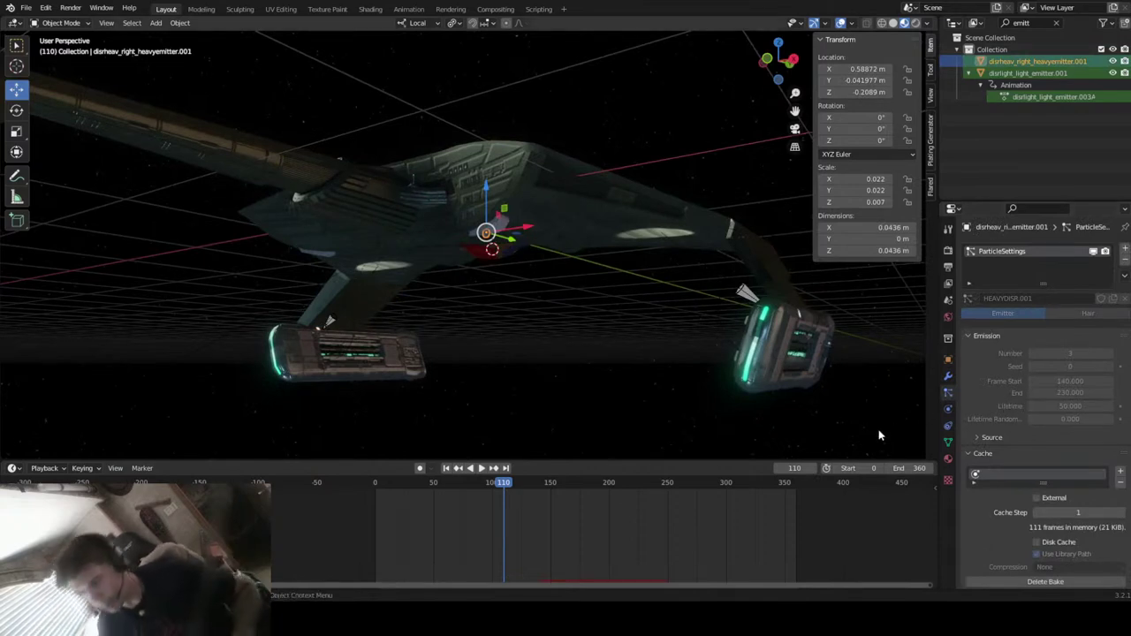
# - Advance to frame 139, delete the heavy emitter's particle bake and bake it again
pyautogui.press('space')
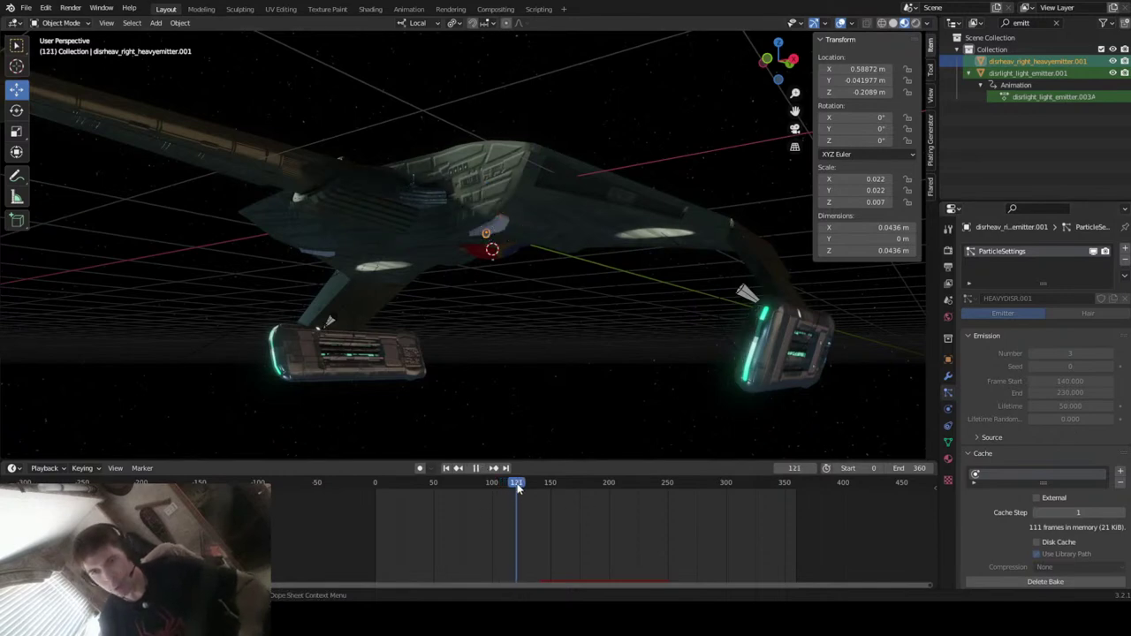
pyautogui.click(538, 488)
pyautogui.press('space')
pyautogui.scroll(-2, 1043, 404)
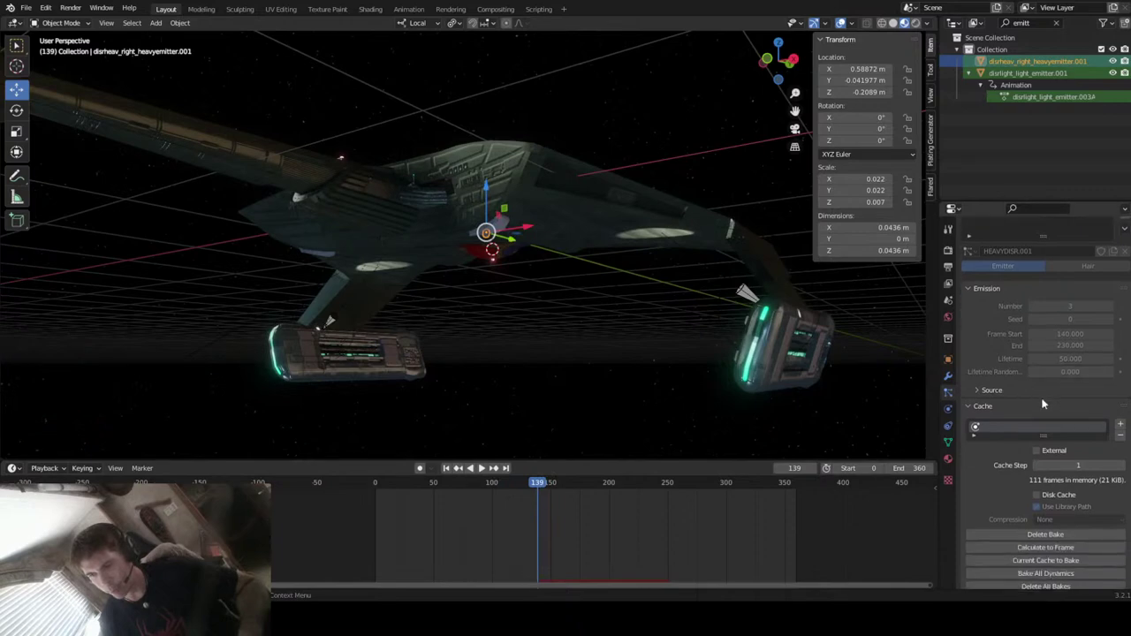
pyautogui.scroll(-1, 1042, 404)
pyautogui.click(1029, 511)
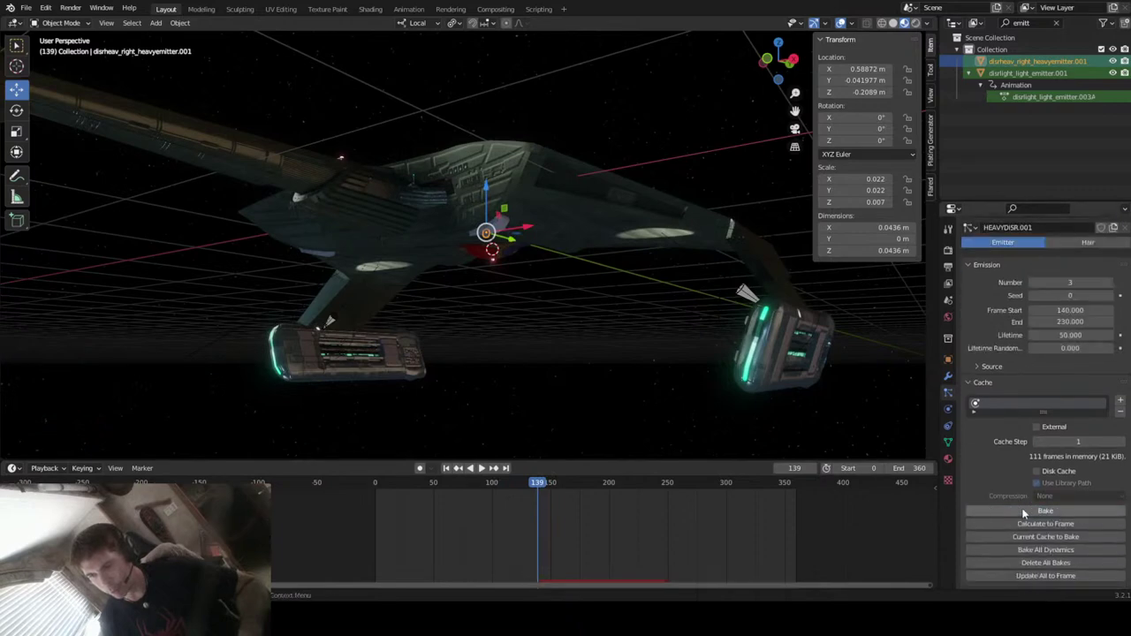
pyautogui.click(1029, 510)
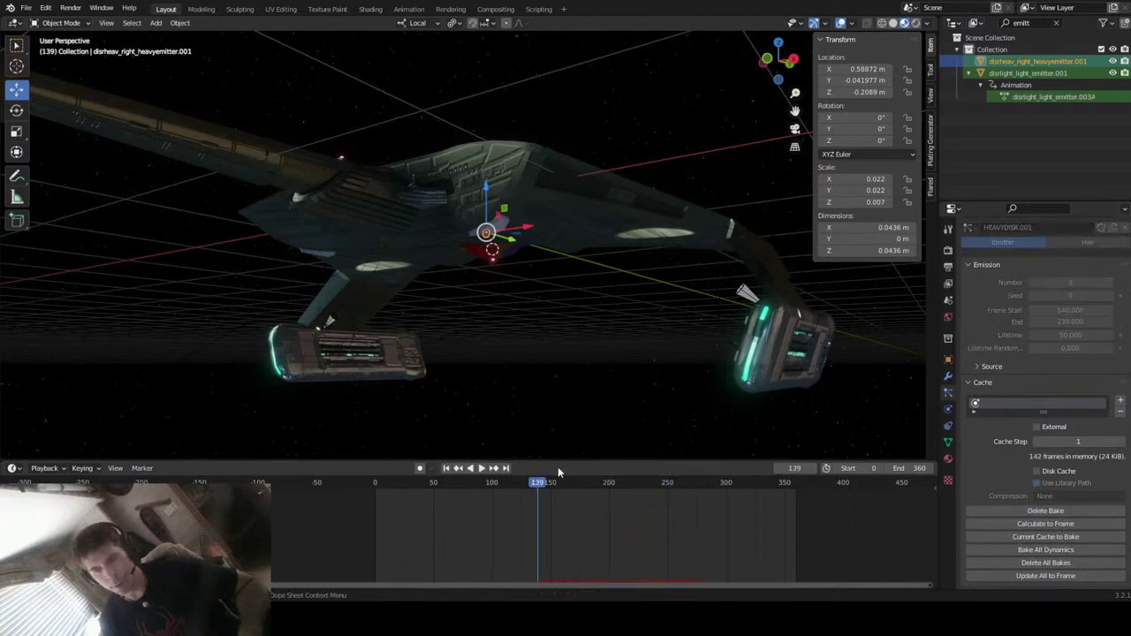
# - Play and scrub the animation to check the heavy disruptor bolt's firing and direction, and return to frame 125
pyautogui.moveTo(542, 486); pyautogui.dragTo(613, 490)
pyautogui.scroll(-10, 549, 354)
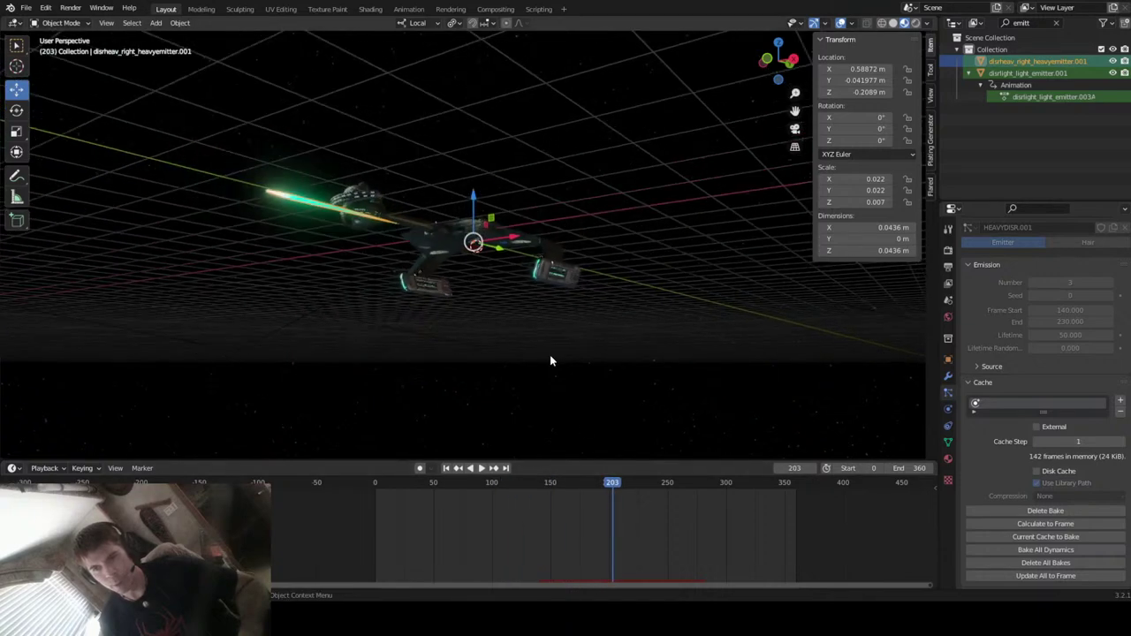
pyautogui.press('space')
pyautogui.click(608, 485)
pyautogui.moveTo(605, 485)
pyautogui.mouseDown()
pyautogui.moveTo(575, 494)
pyautogui.moveTo(622, 497)
pyautogui.mouseUp()
pyautogui.press('Escape')
pyautogui.click(469, 245)
pyautogui.moveTo(554, 336); pyautogui.dragTo(528, 386, button='middle')
pyautogui.moveTo(610, 485); pyautogui.dragTo(690, 499)
pyautogui.press('Escape')
pyautogui.press('space')
pyautogui.moveTo(574, 526)
pyautogui.mouseDown()
pyautogui.moveTo(469, 537)
pyautogui.moveTo(576, 550)
pyautogui.moveTo(512, 563)
pyautogui.moveTo(581, 534)
pyautogui.moveTo(558, 548)
pyautogui.moveTo(626, 537)
pyautogui.moveTo(522, 558)
pyautogui.mouseUp()
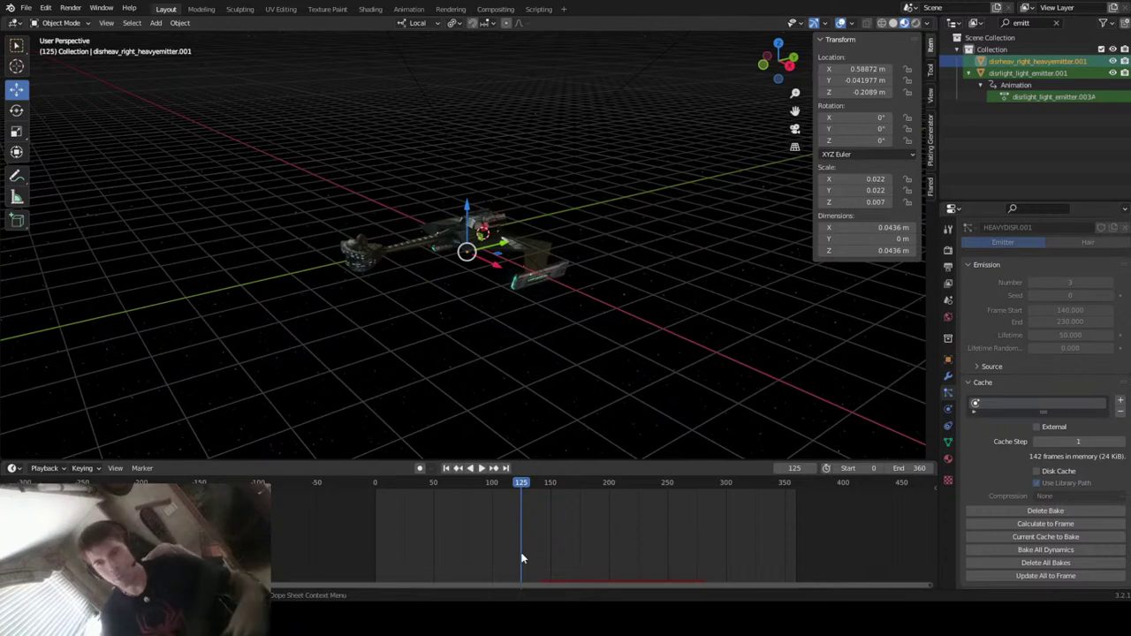
# - Clear the outliner's "emitt" filter and look through the objects parented to the ktinga
pyautogui.moveTo(795, 111); pyautogui.dragTo(908, 114)
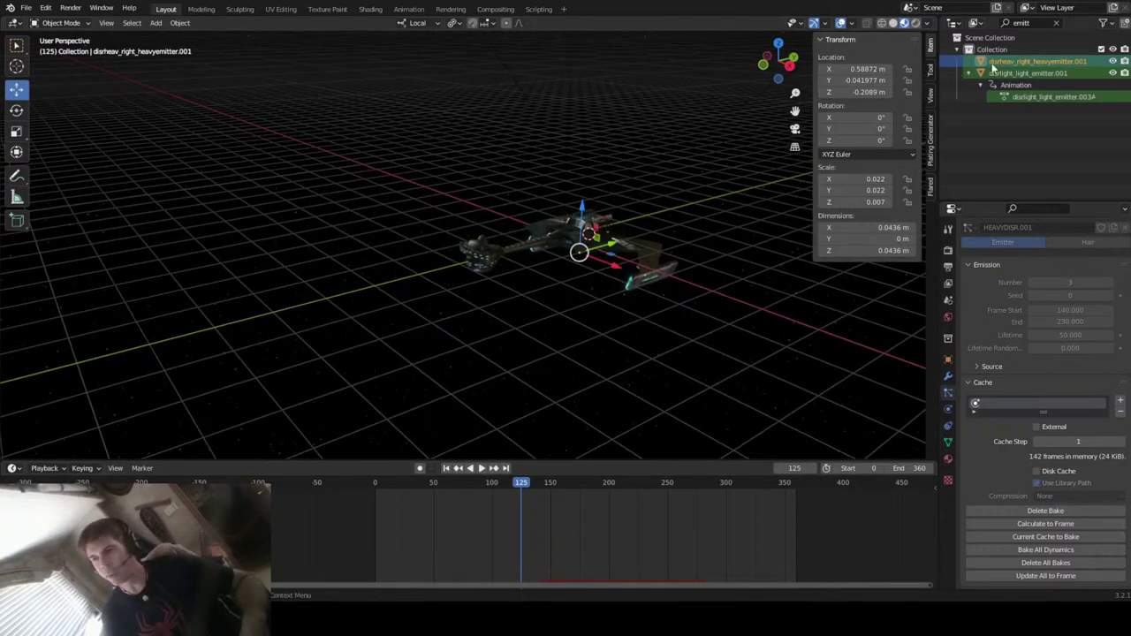
pyautogui.click(1057, 24)
pyautogui.moveTo(668, 228); pyautogui.dragTo(539, 281, button='middle')
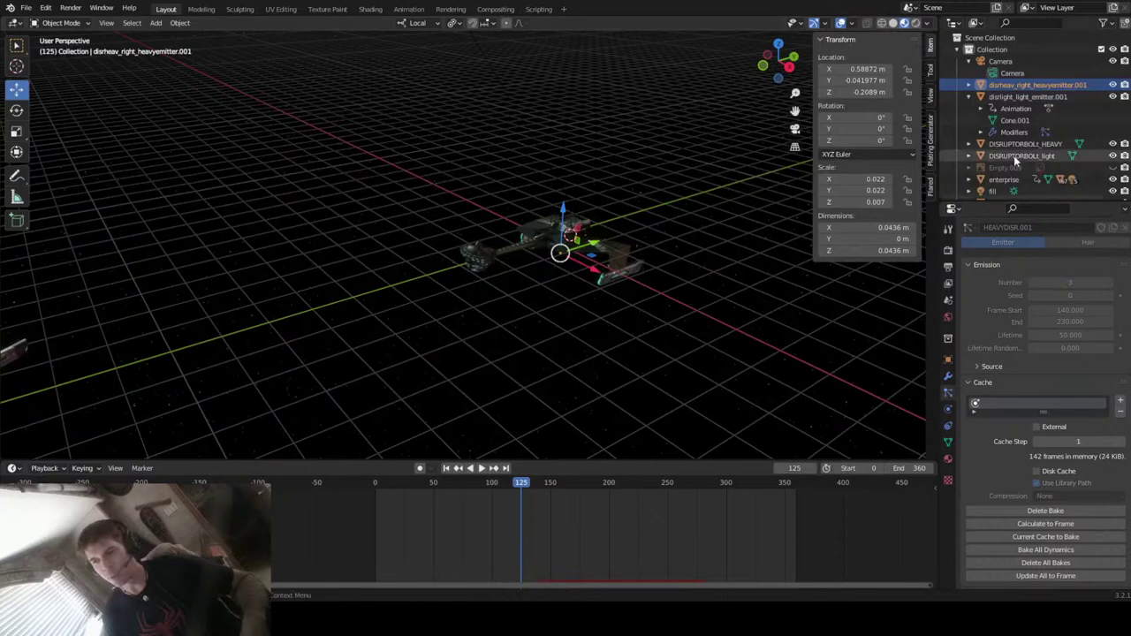
pyautogui.scroll(-1, 1048, 130)
pyautogui.scroll(-2, 1048, 130)
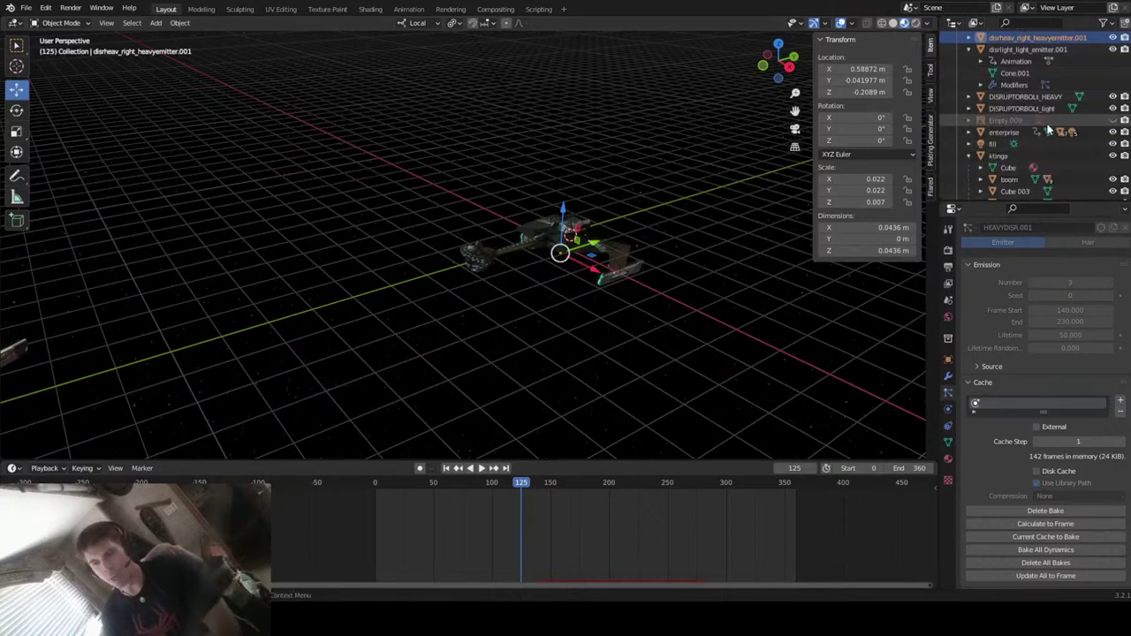
pyautogui.scroll(-5, 1048, 130)
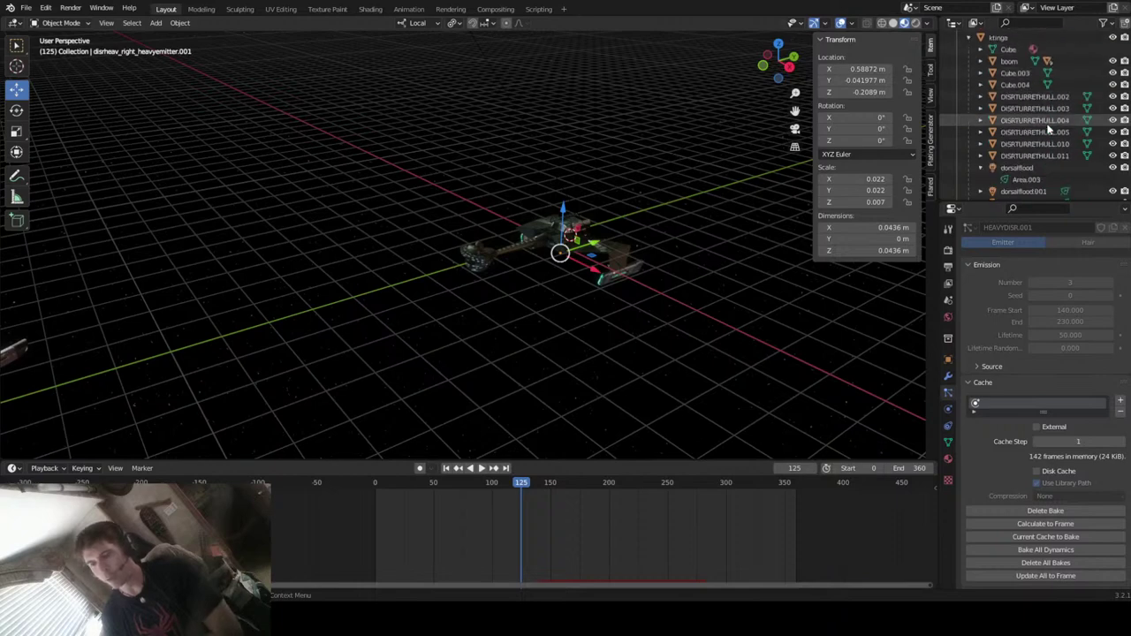
pyautogui.scroll(-4, 1048, 130)
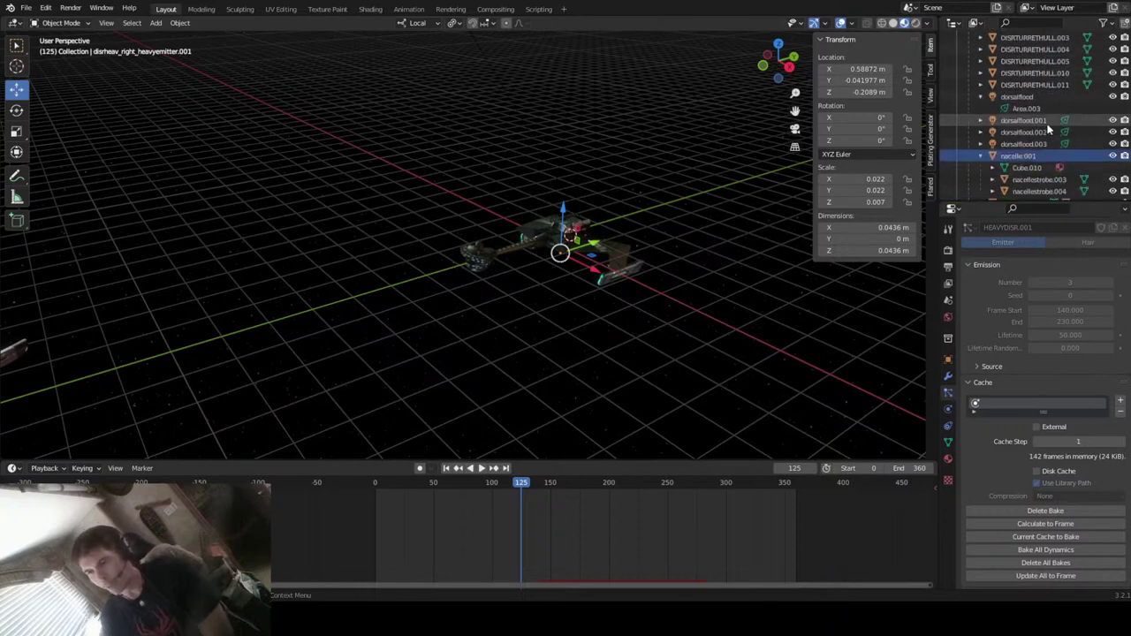
pyautogui.scroll(-2, 1049, 130)
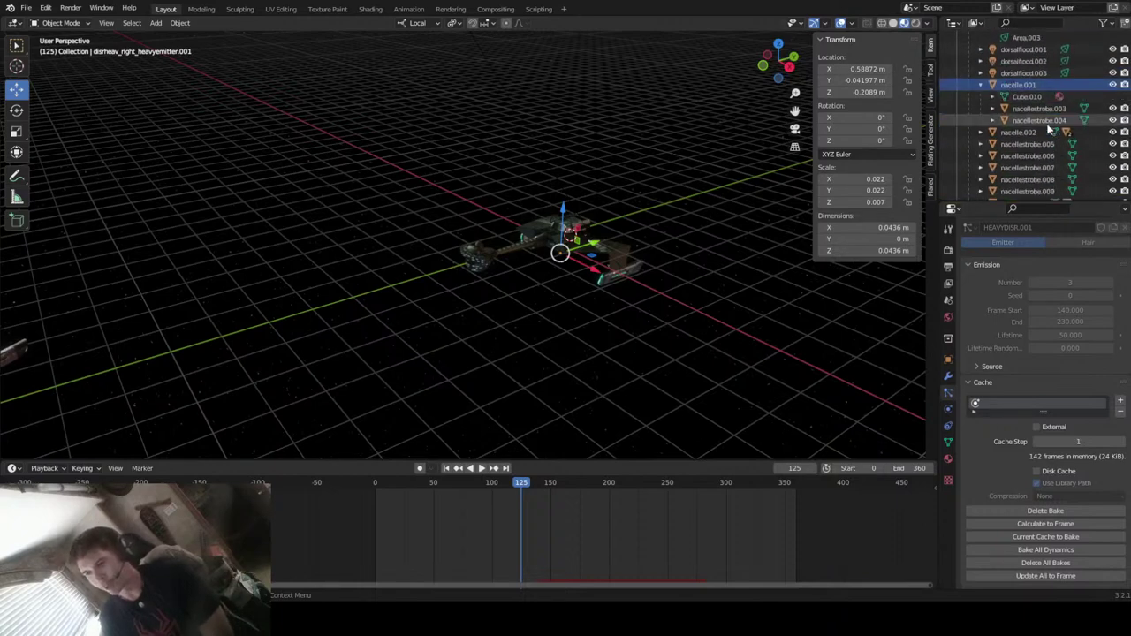
pyautogui.scroll(3, 1048, 130)
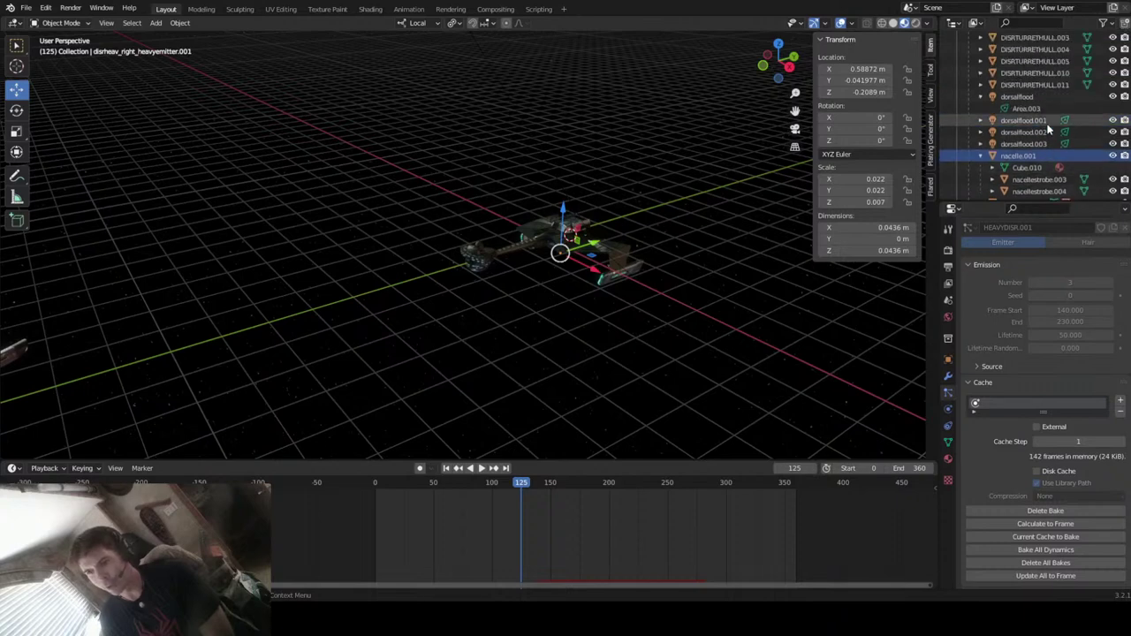
pyautogui.click(1032, 24)
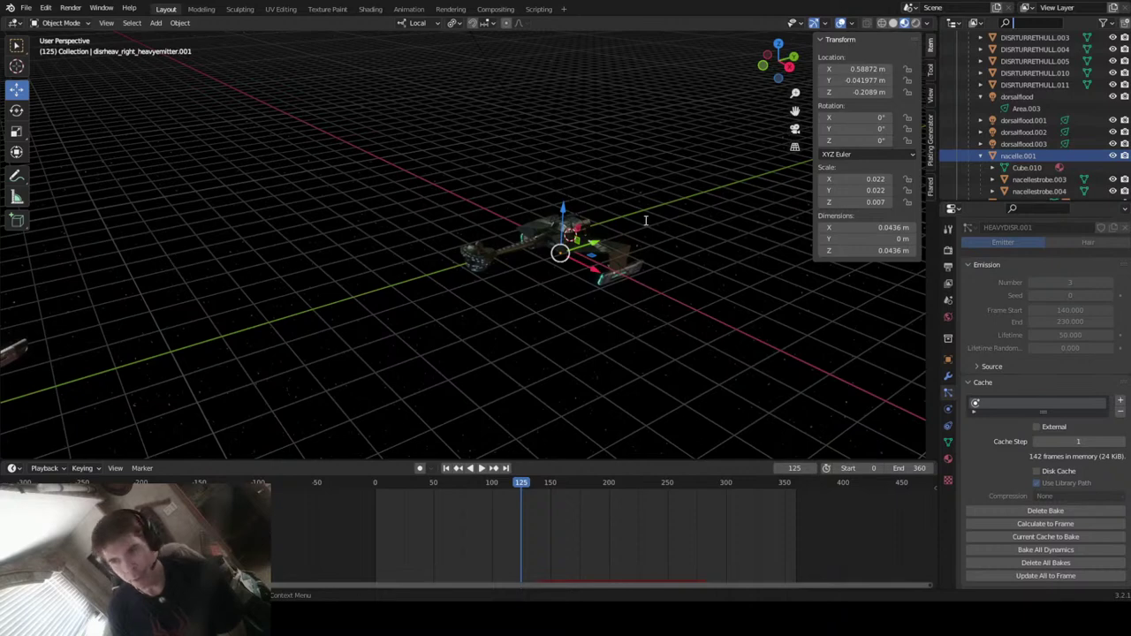
# - Select the upperhanger part on top of the ktinga and frame it for a view from behind
pyautogui.click(581, 234)
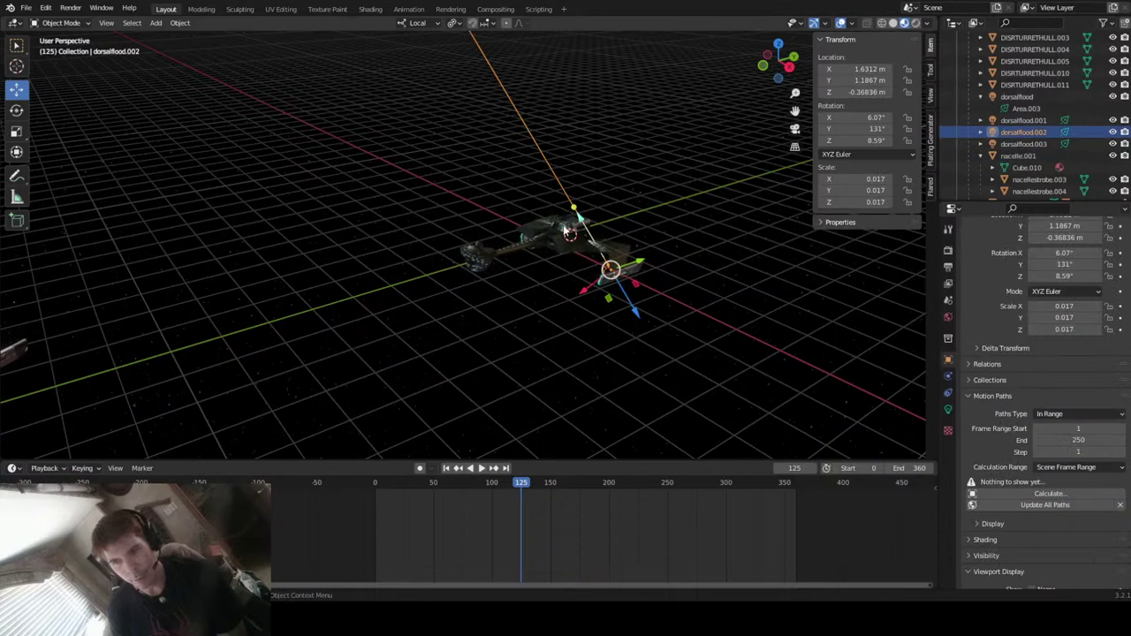
pyautogui.click(563, 226)
pyautogui.press('KP_Decimal')
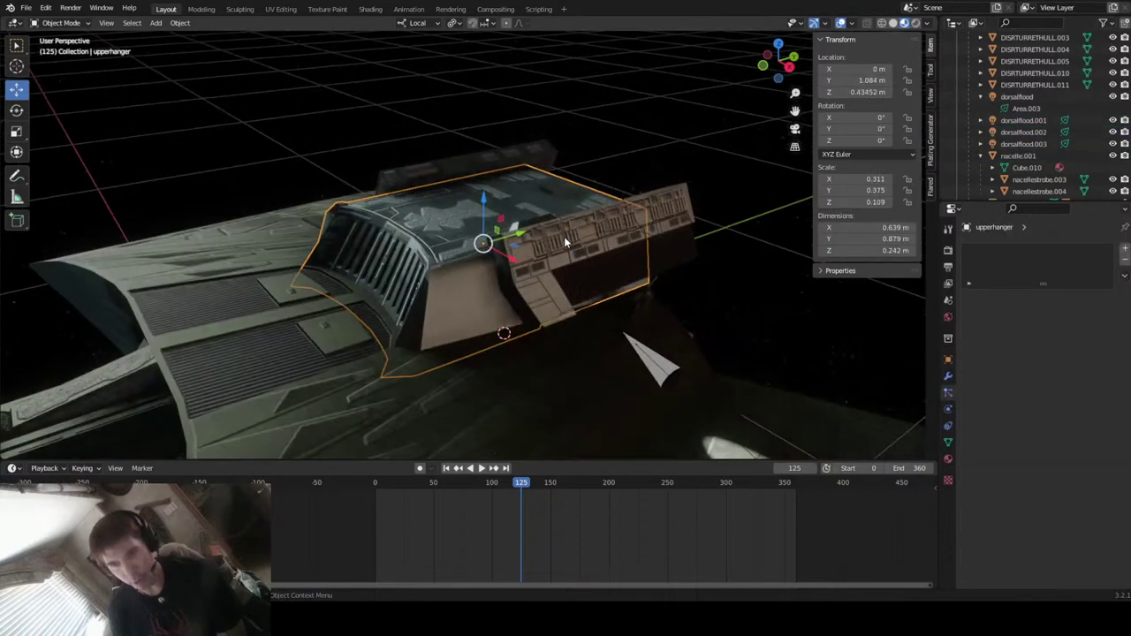
pyautogui.moveTo(697, 299)
pyautogui.mouseDown(button='middle')
pyautogui.moveTo(538, 303)
pyautogui.moveTo(528, 277)
pyautogui.moveTo(538, 270)
pyautogui.mouseUp(button='middle')
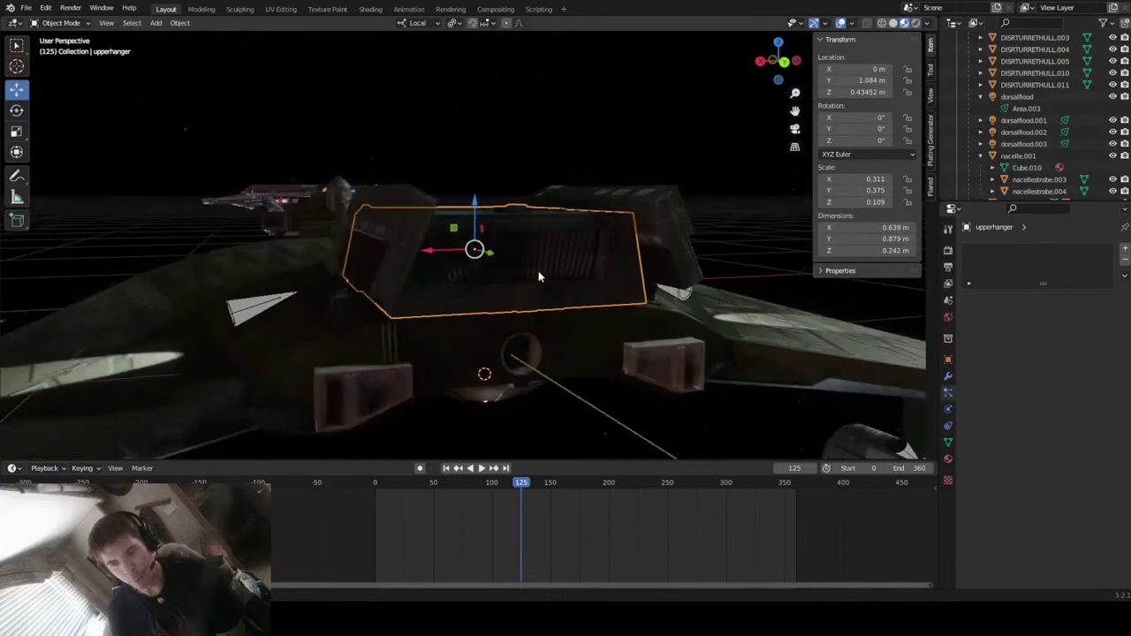
# - Inspect the ktinga's hull and wings in solid shading, and restore material preview shading for a view of the whole ship
pyautogui.click(892, 23)
pyautogui.scroll(-5, 512, 276)
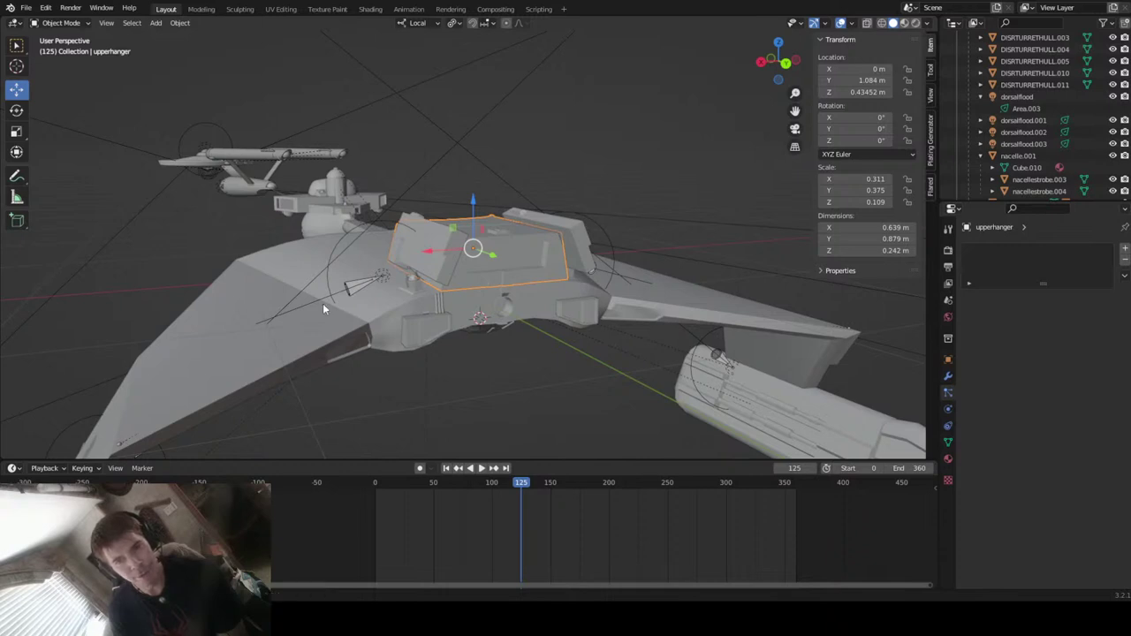
pyautogui.moveTo(323, 308); pyautogui.dragTo(344, 302, button='middle')
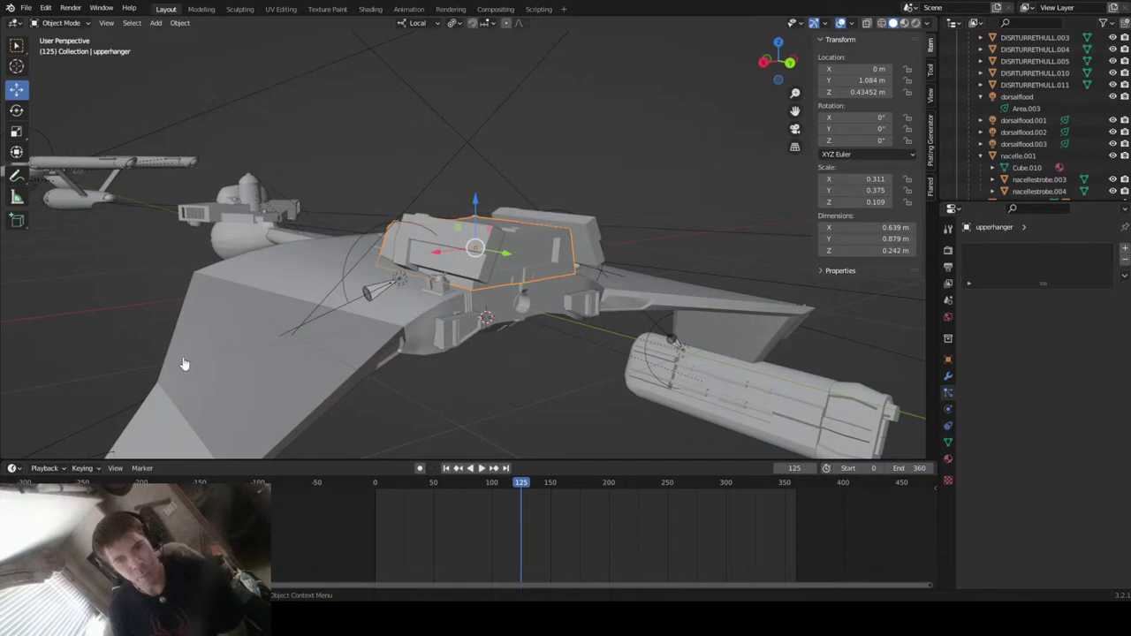
pyautogui.moveTo(336, 325); pyautogui.dragTo(351, 320, button='middle')
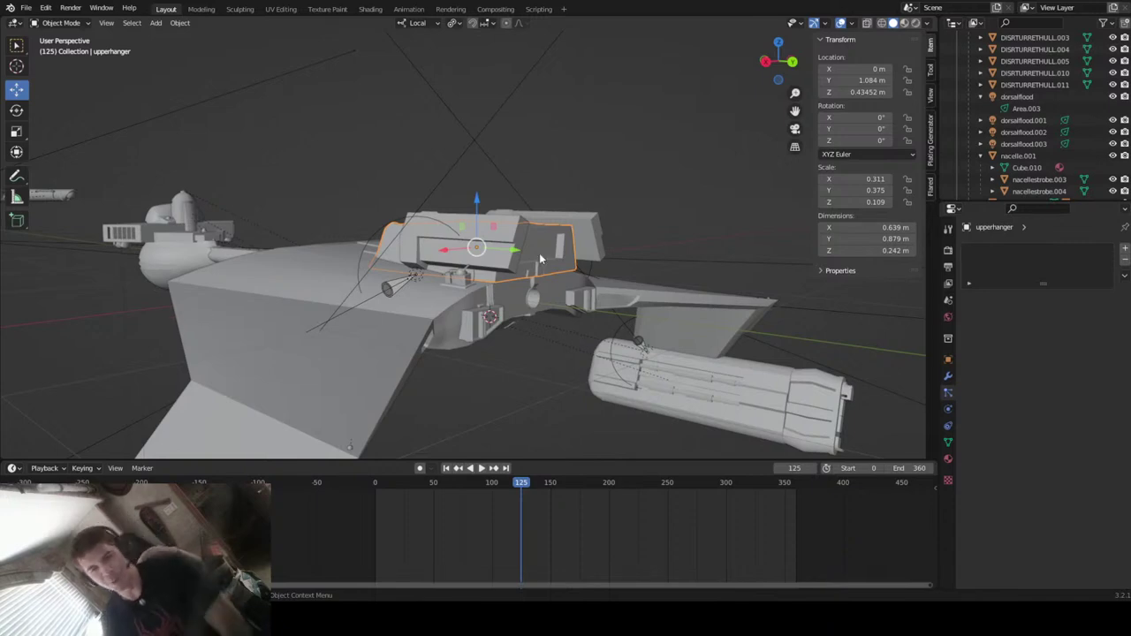
pyautogui.moveTo(455, 305); pyautogui.dragTo(775, 214, button='middle')
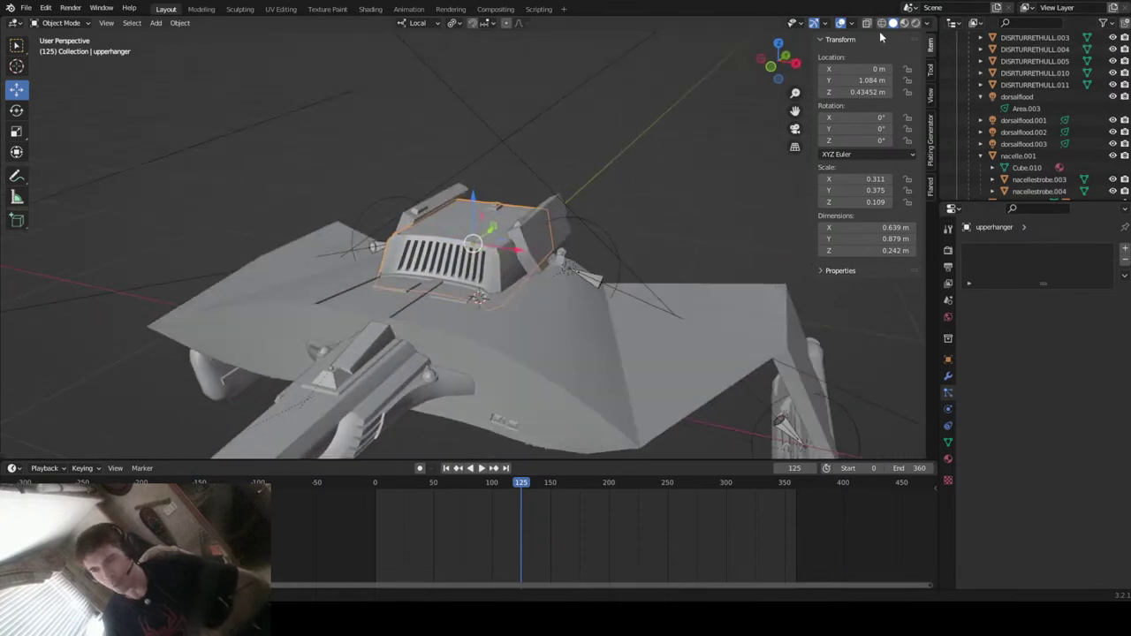
pyautogui.click(915, 24)
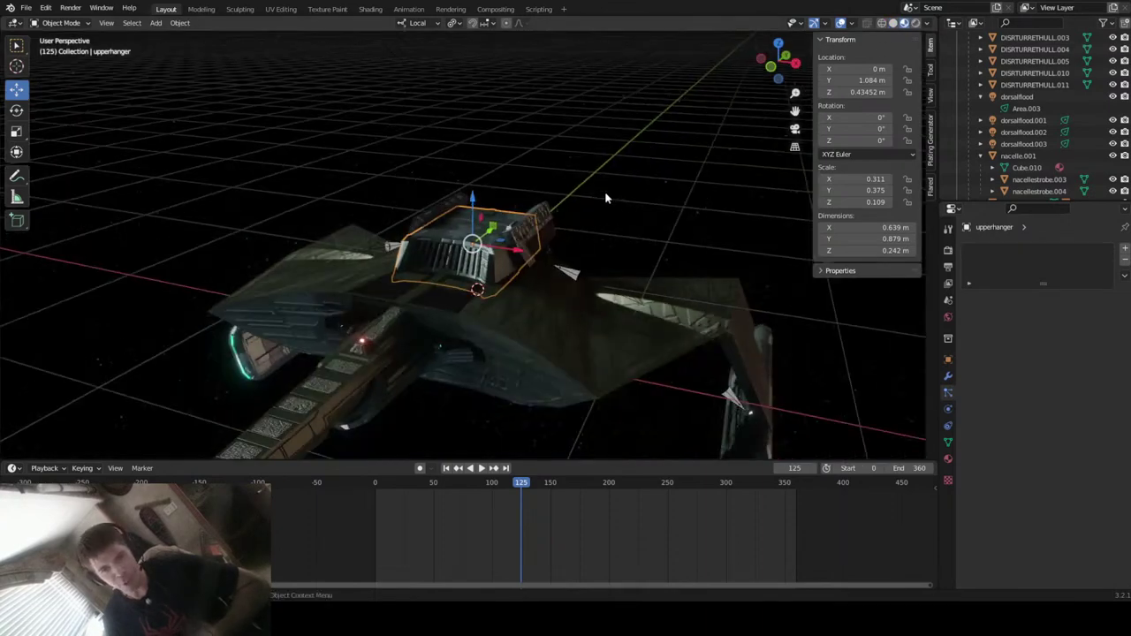
pyautogui.moveTo(605, 190); pyautogui.dragTo(336, 442, button='middle')
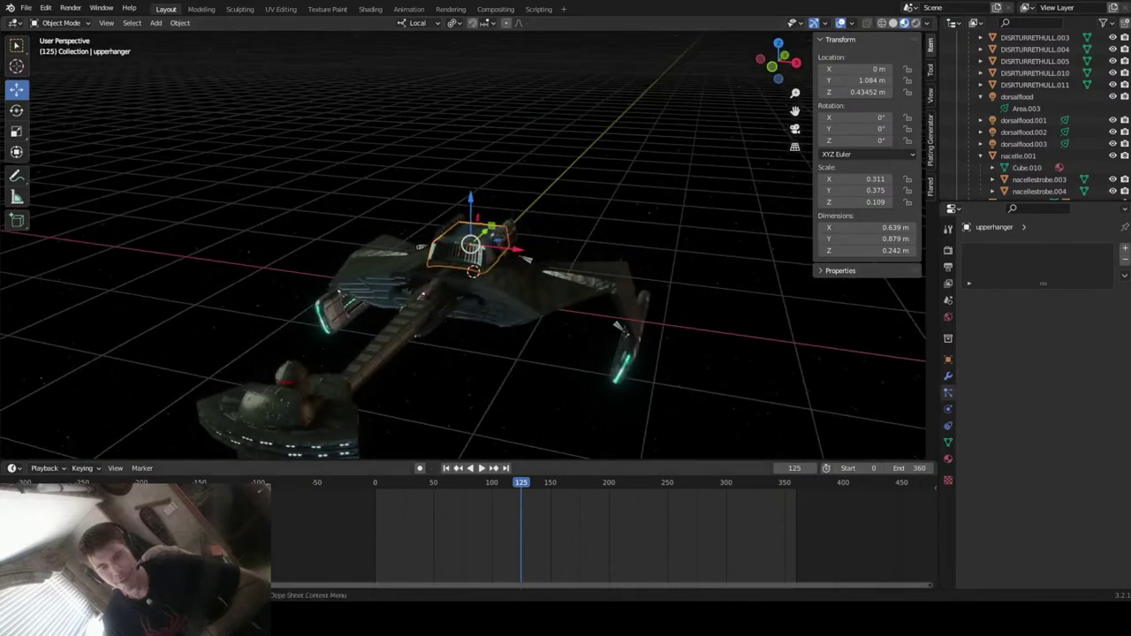
# - Select the small turret DISRTURRETHULL.010 on the Klingon ship's hull near the base of the neck
pyautogui.moveTo(520, 345); pyautogui.dragTo(599, 341, button='middle')
pyautogui.scroll(4, 562, 277)
pyautogui.click(457, 318)
pyautogui.moveTo(457, 318); pyautogui.dragTo(476, 291, button='middle')
pyautogui.scroll(-6, 442, 375)
pyautogui.scroll(2, 472, 304)
pyautogui.scroll(2, 471, 304)
pyautogui.scroll(-2, 469, 336)
pyautogui.scroll(-2, 466, 339)
pyautogui.moveTo(477, 402); pyautogui.dragTo(477, 352, button='middle')
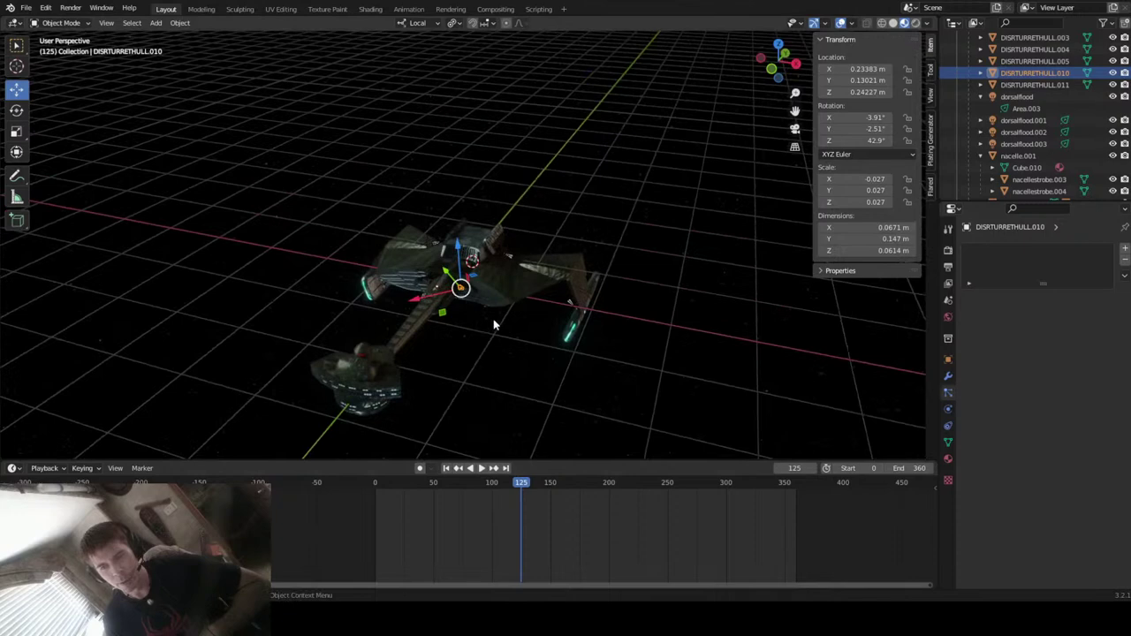
pyautogui.scroll(4, 444, 322)
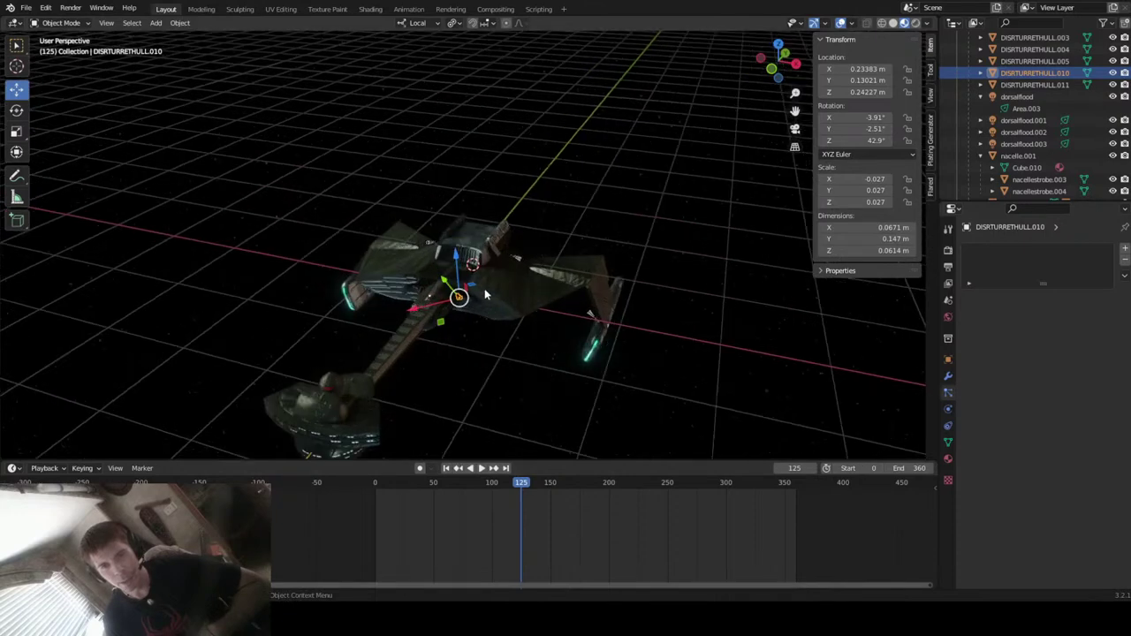
# - Return the animation to frame 0 and view the Klingon ship from the front
pyautogui.click(773, 71)
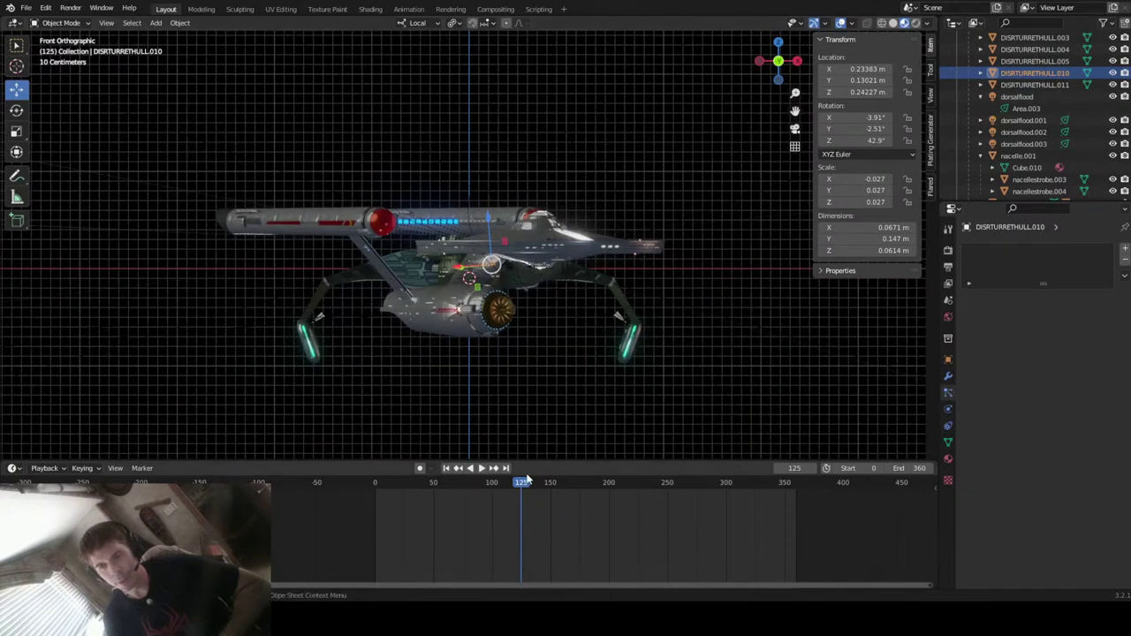
pyautogui.moveTo(522, 490); pyautogui.dragTo(369, 522)
pyautogui.scroll(6, 577, 308)
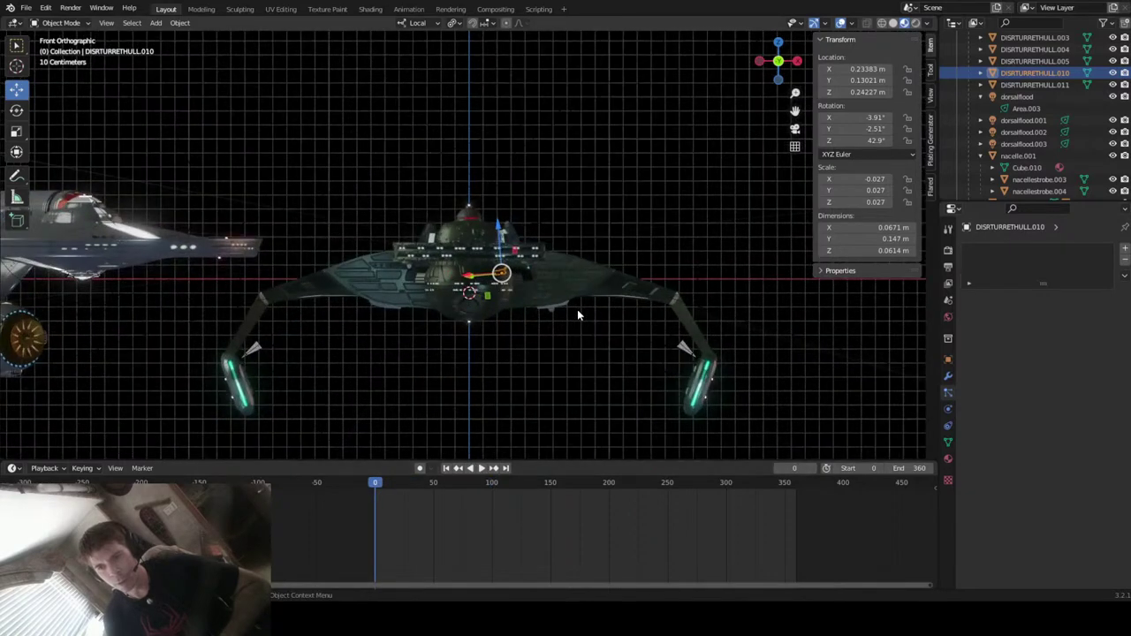
# - Duplicate the hull turret and place the copy beneath the hull at the light grey weapon mount
pyautogui.moveTo(656, 330); pyautogui.dragTo(621, 327, button='middle')
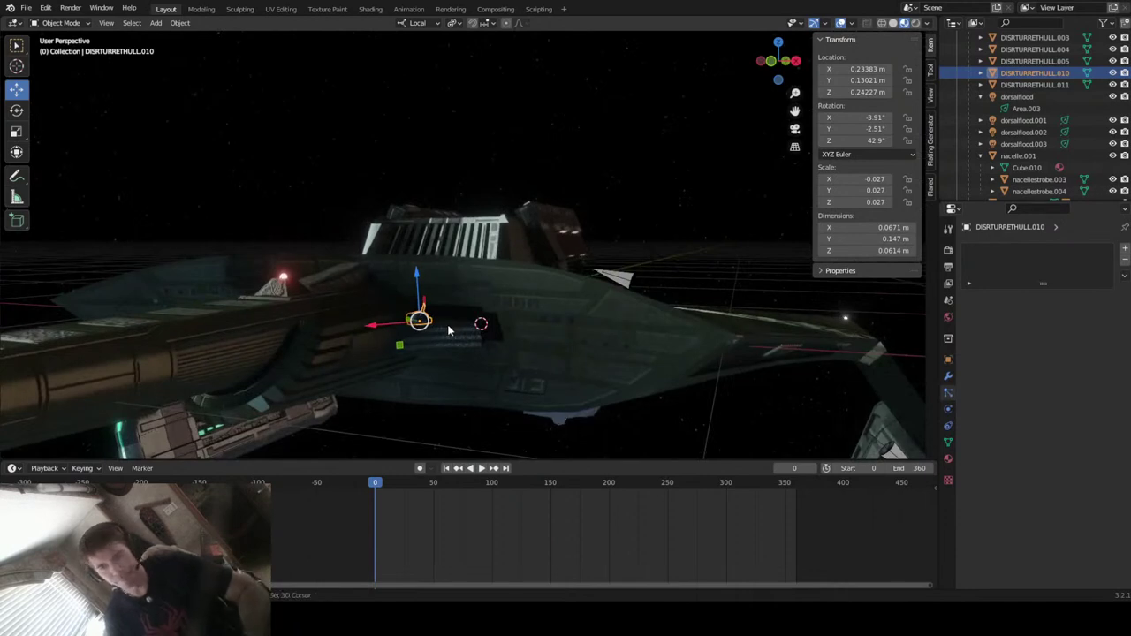
pyautogui.hotkey('shift', 'd')
pyautogui.click(590, 431)
pyautogui.press('KP_Decimal')
pyautogui.moveTo(601, 300); pyautogui.dragTo(637, 221, button='middle')
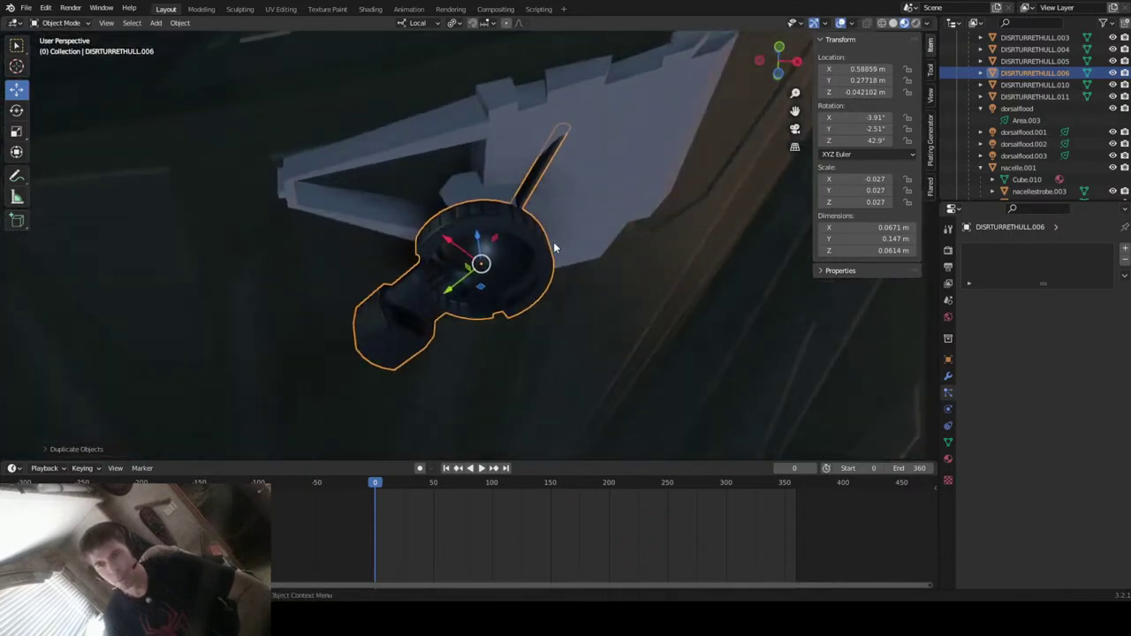
# - Rotate the duplicated turret to about X -165°, Y -0.571° and Z 136° to flip it toward the underside
pyautogui.click(15, 111)
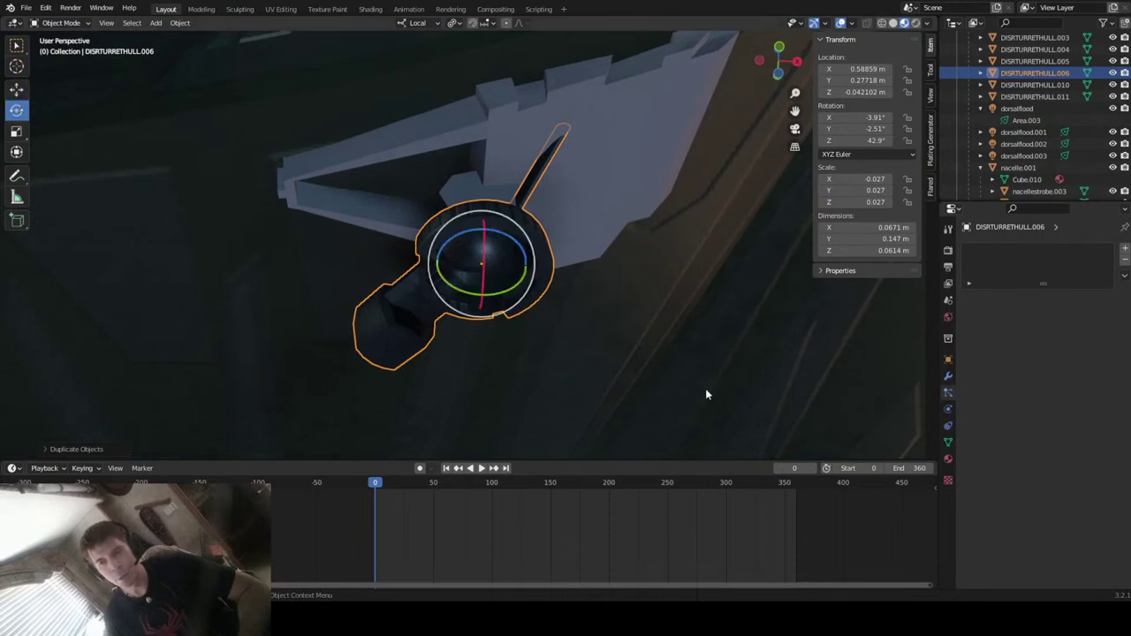
pyautogui.moveTo(447, 284); pyautogui.dragTo(619, 219)
pyautogui.moveTo(484, 279); pyautogui.dragTo(485, 232)
pyautogui.moveTo(382, 311); pyautogui.dragTo(539, 345)
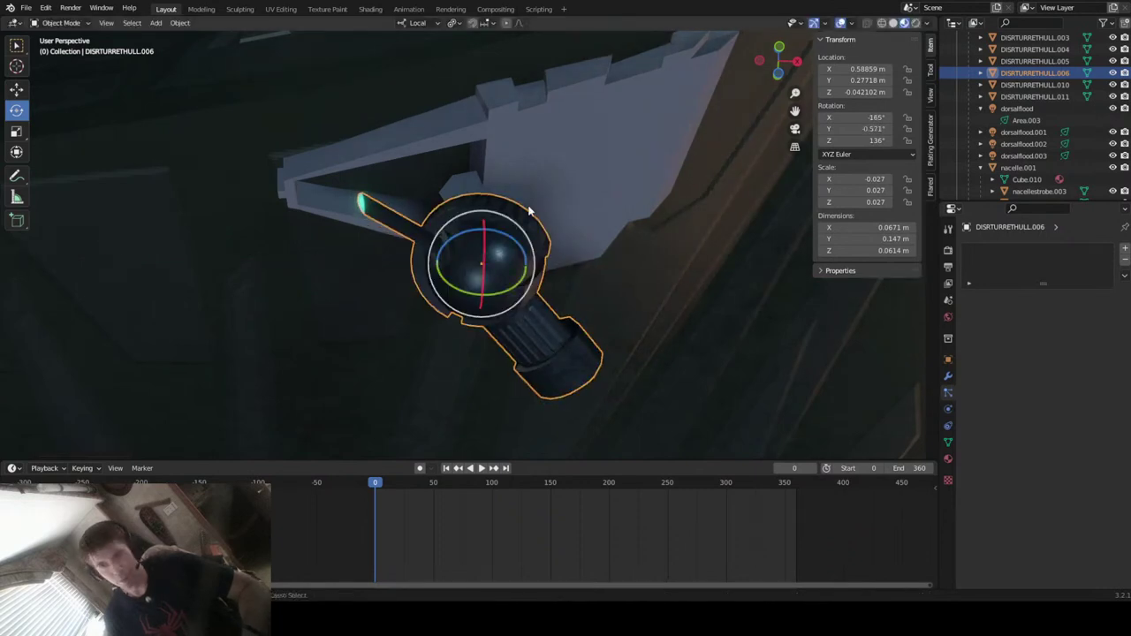
# - Set the Rotate tool's orientation to Local and rotate the duplicated turret on its own axis
pyautogui.click(430, 24)
pyautogui.click(430, 25)
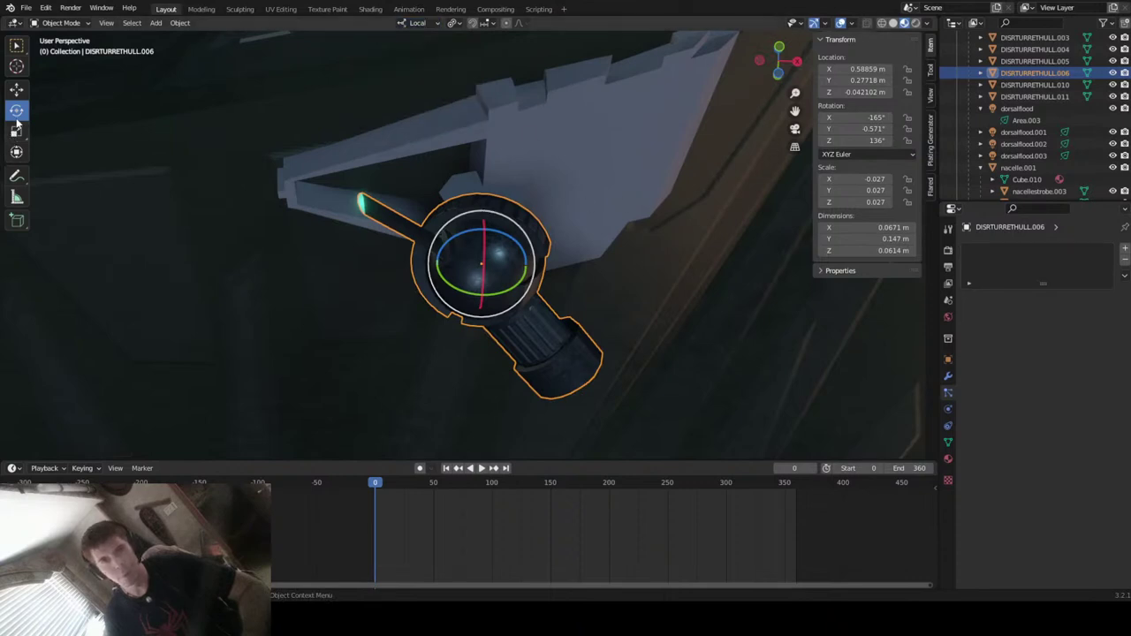
pyautogui.click(928, 73)
pyautogui.click(886, 76)
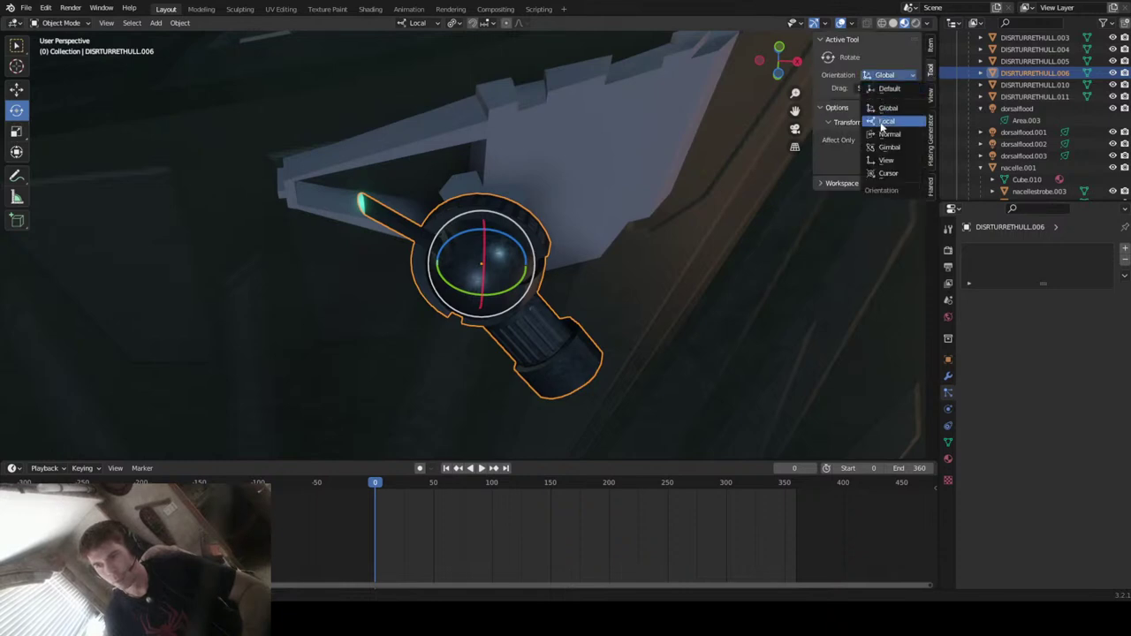
pyautogui.click(887, 121)
pyautogui.moveTo(531, 269); pyautogui.dragTo(573, 259)
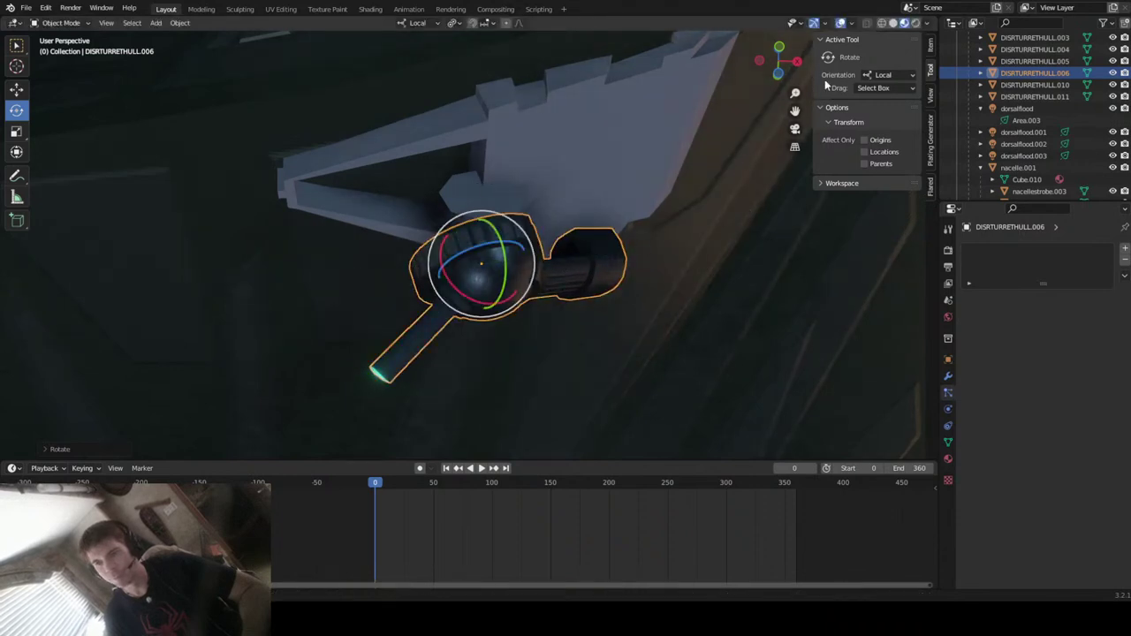
# - Refine the turret's rotation in the bottom and front orthographic views so its base follows the slope of the hull
pyautogui.click(777, 74)
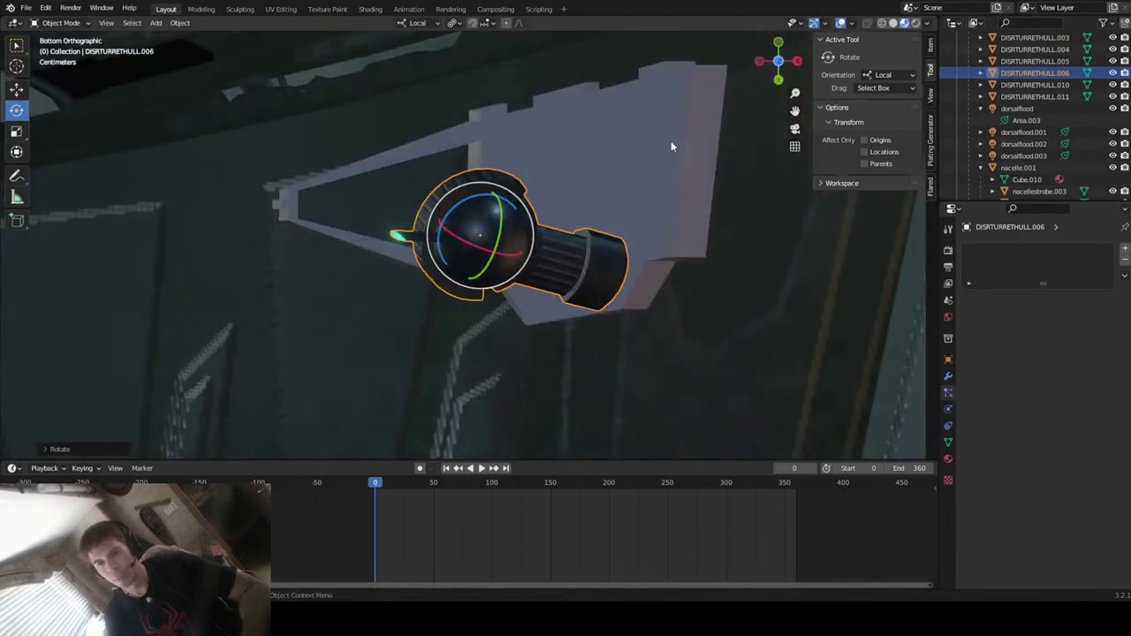
pyautogui.moveTo(462, 211); pyautogui.dragTo(424, 115)
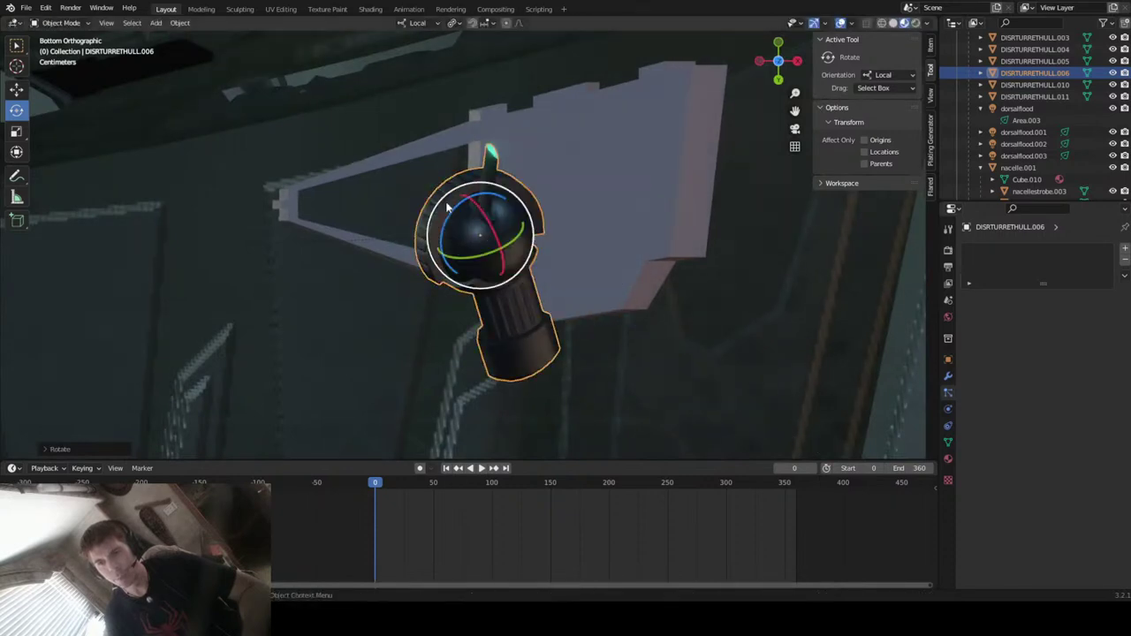
pyautogui.click(777, 43)
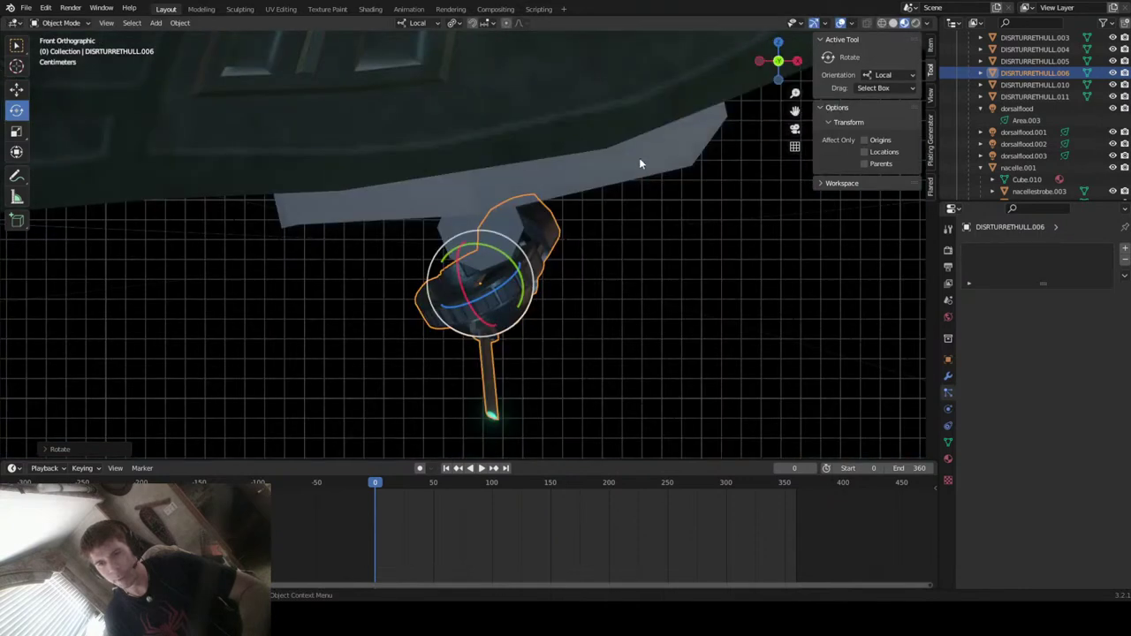
pyautogui.moveTo(464, 288); pyautogui.dragTo(442, 261)
# - Raise the turret about 0.034 m toward the underside mount in the right orthographic view
pyautogui.click(800, 60)
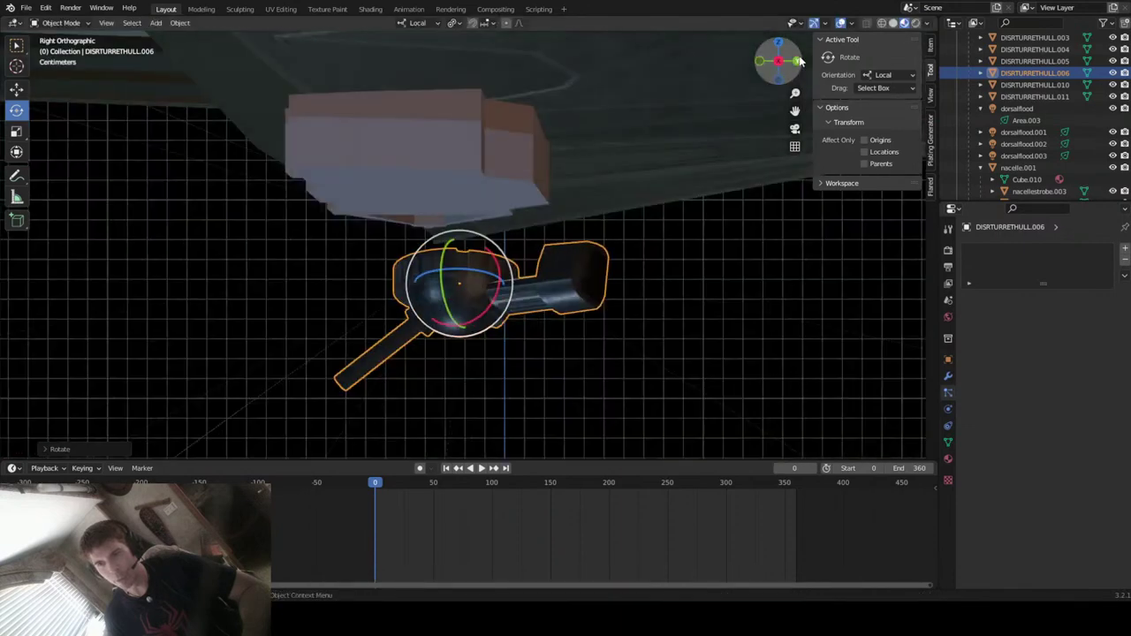
pyautogui.press('g')
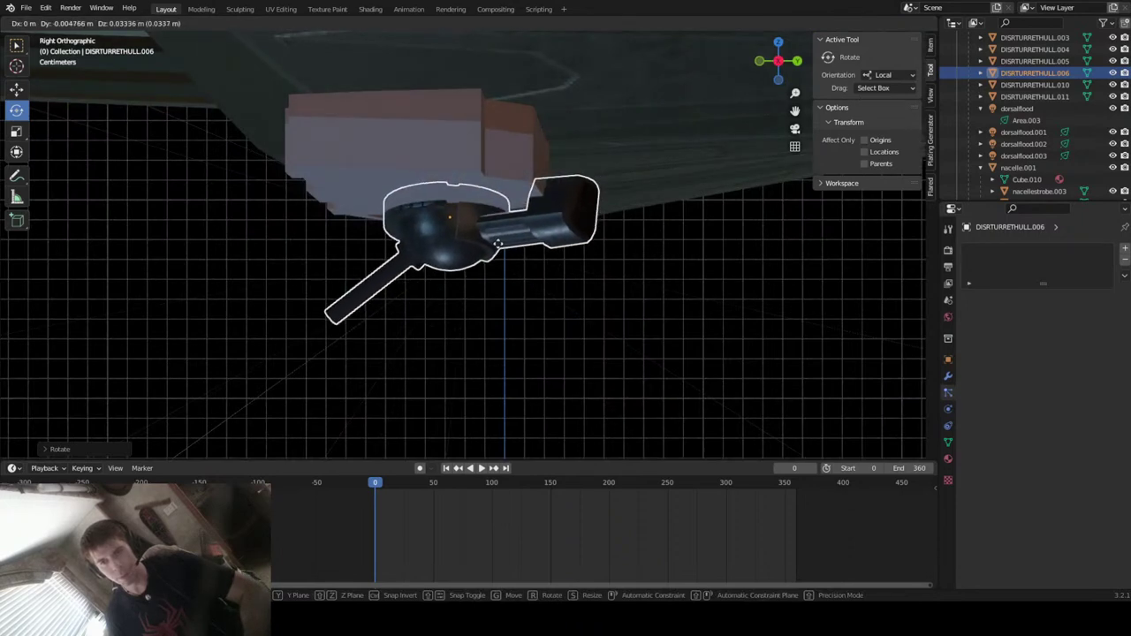
pyautogui.click(500, 244)
# - Shift the turret sideways in the bottom orthographic view onto the wide part of the mounting plate
pyautogui.moveTo(518, 278); pyautogui.dragTo(581, 232, button='middle')
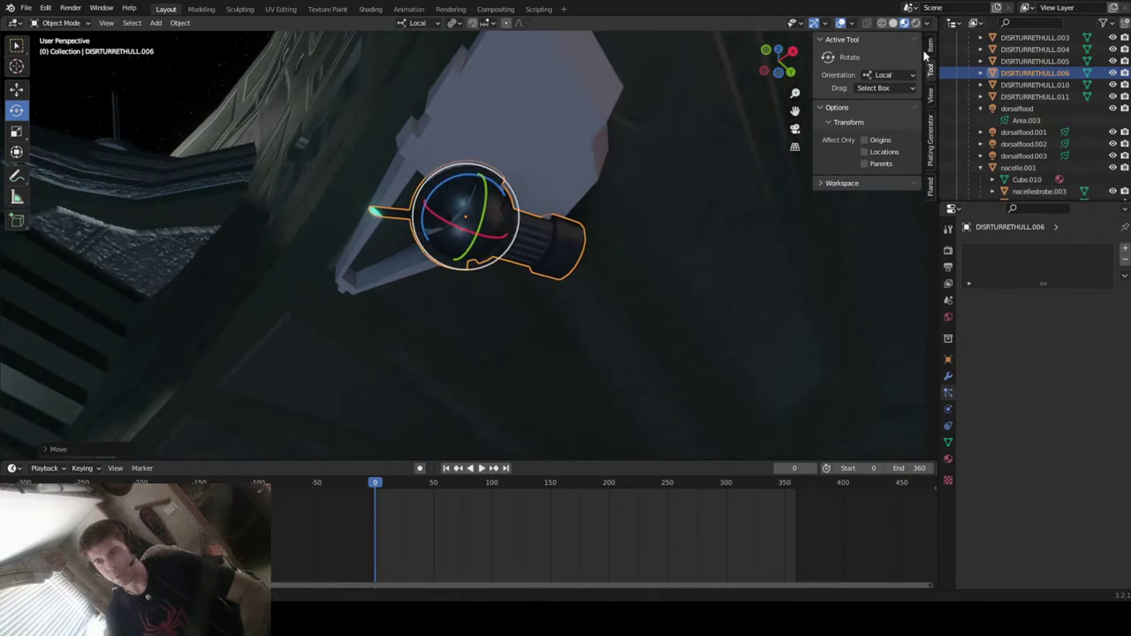
pyautogui.click(779, 76)
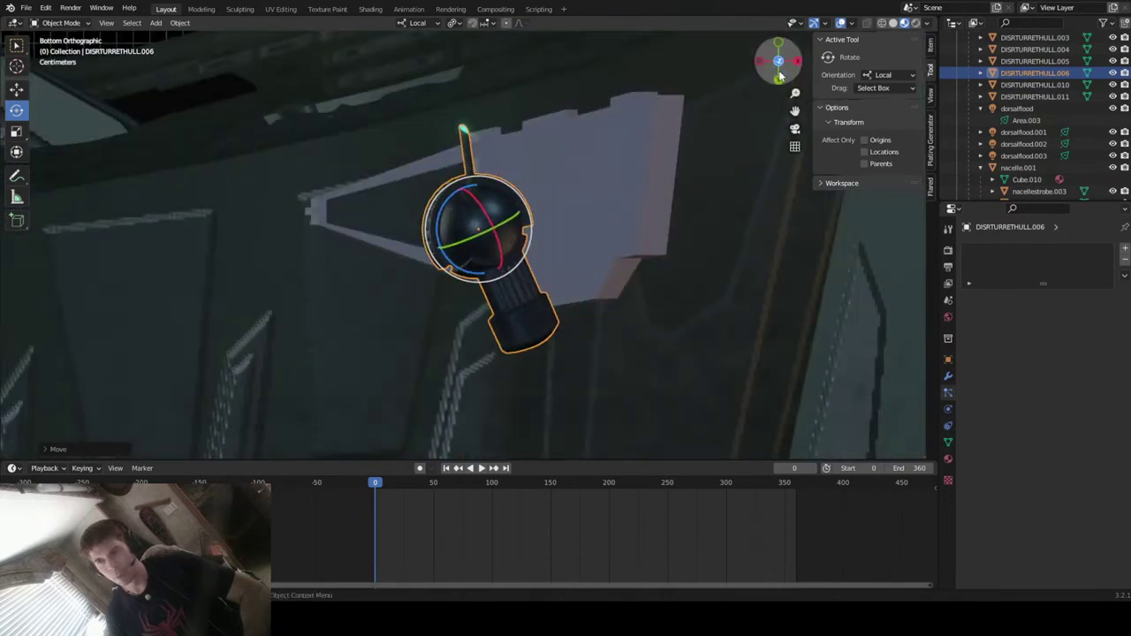
pyautogui.moveTo(535, 225); pyautogui.dragTo(611, 182)
pyautogui.moveTo(595, 259)
pyautogui.mouseDown(button='middle')
pyautogui.moveTo(636, 300)
pyautogui.moveTo(637, 331)
pyautogui.moveTo(614, 265)
pyautogui.mouseUp(button='middle')
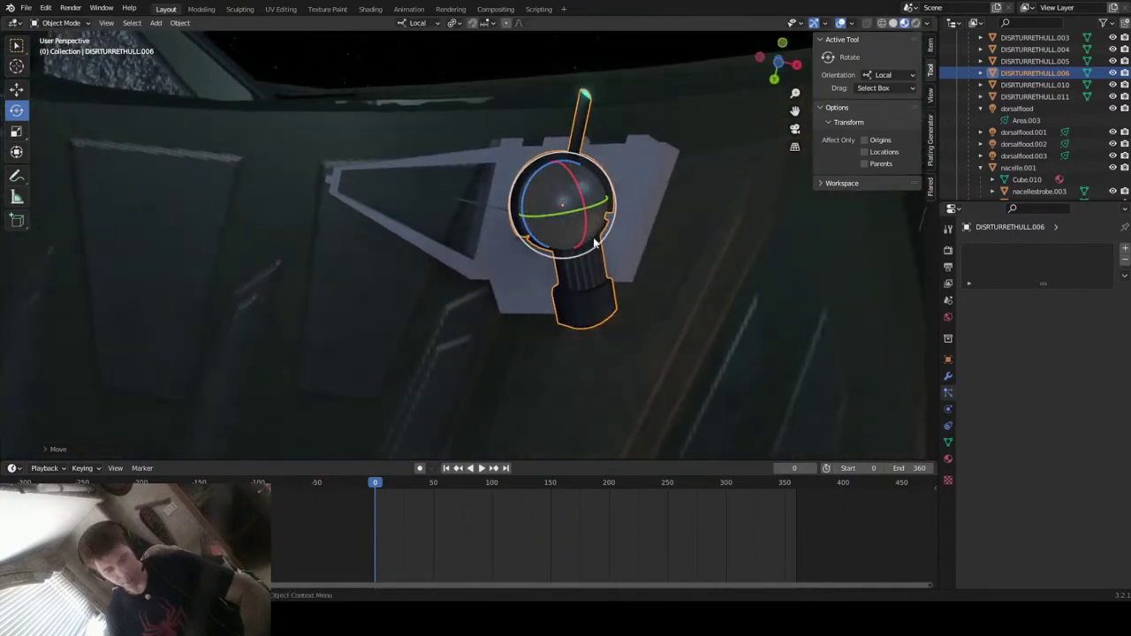
# - Rotate the turret about its local Z axis in the bottom orthographic view to adjust the barrel's aim
pyautogui.click(480, 208)
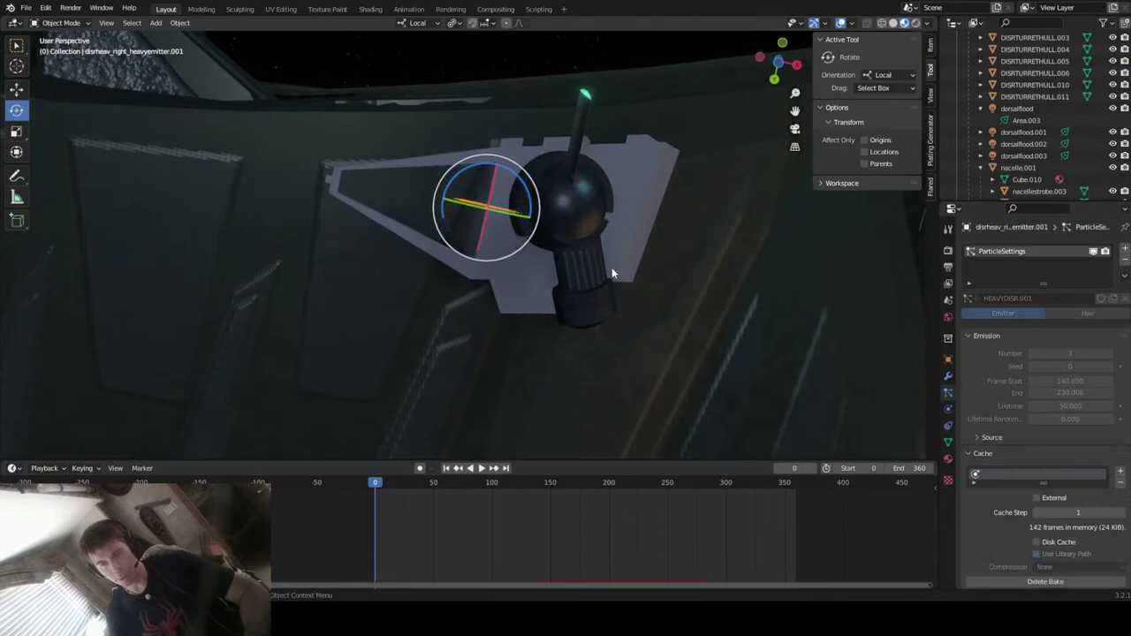
pyautogui.moveTo(612, 266); pyautogui.dragTo(576, 280, button='middle')
pyautogui.click(775, 74)
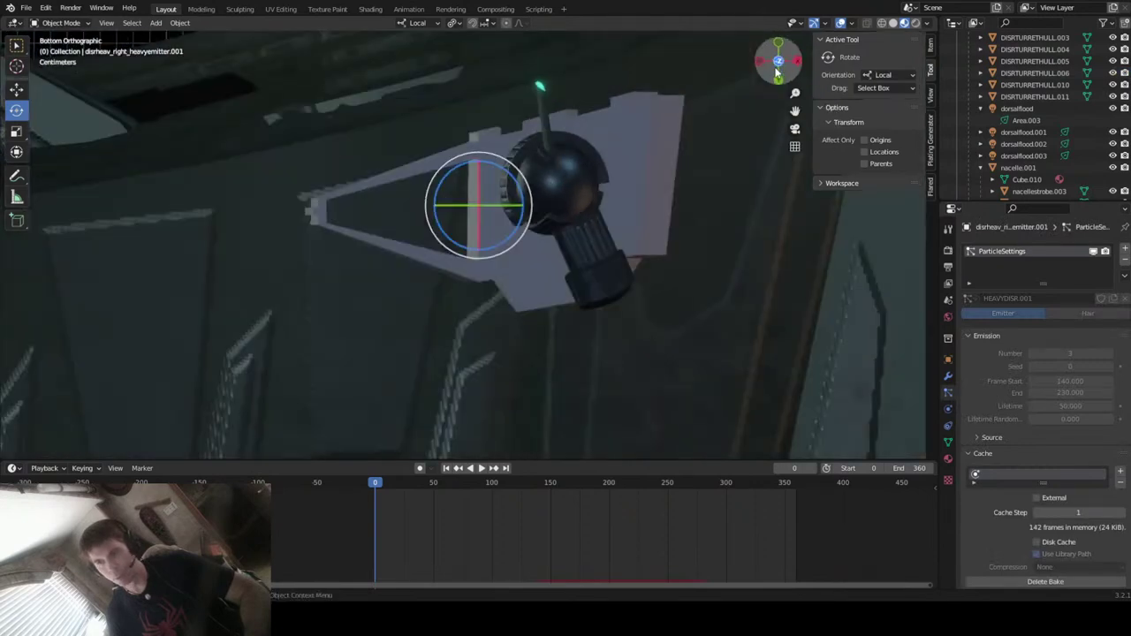
pyautogui.click(557, 188)
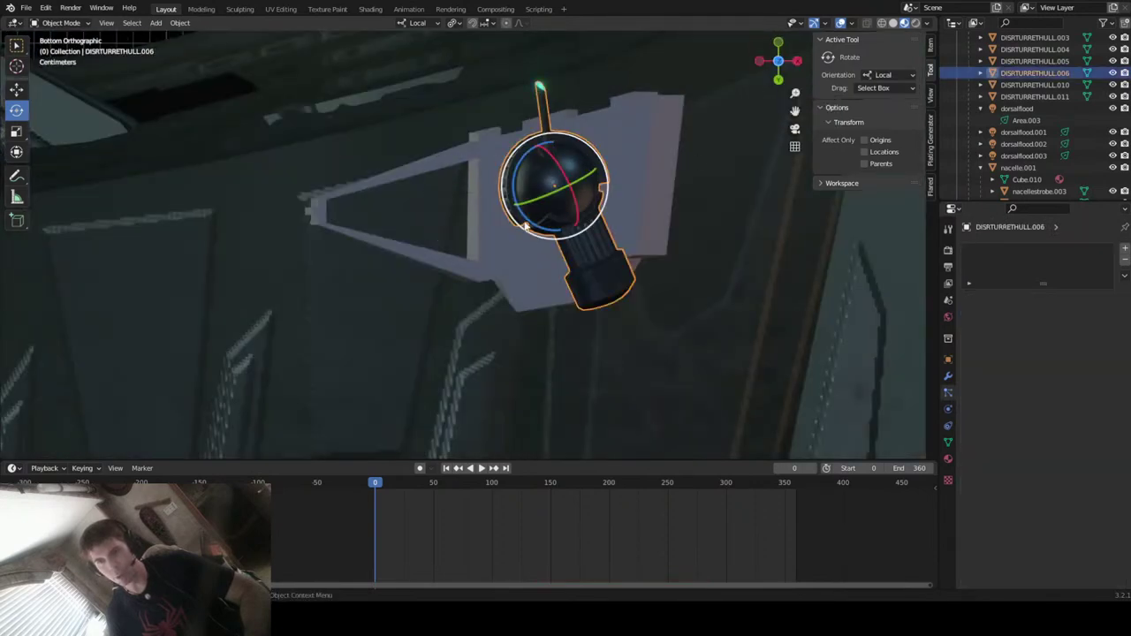
pyautogui.moveTo(513, 174); pyautogui.dragTo(485, 244)
# - Move the disrheav_right_heavyemitter.001 disc below the turret's barrel in the front orthographic view
pyautogui.click(487, 197)
pyautogui.moveTo(505, 245); pyautogui.dragTo(489, 213, button='middle')
pyautogui.click(488, 213)
pyautogui.moveTo(657, 296); pyautogui.dragTo(639, 271, button='middle')
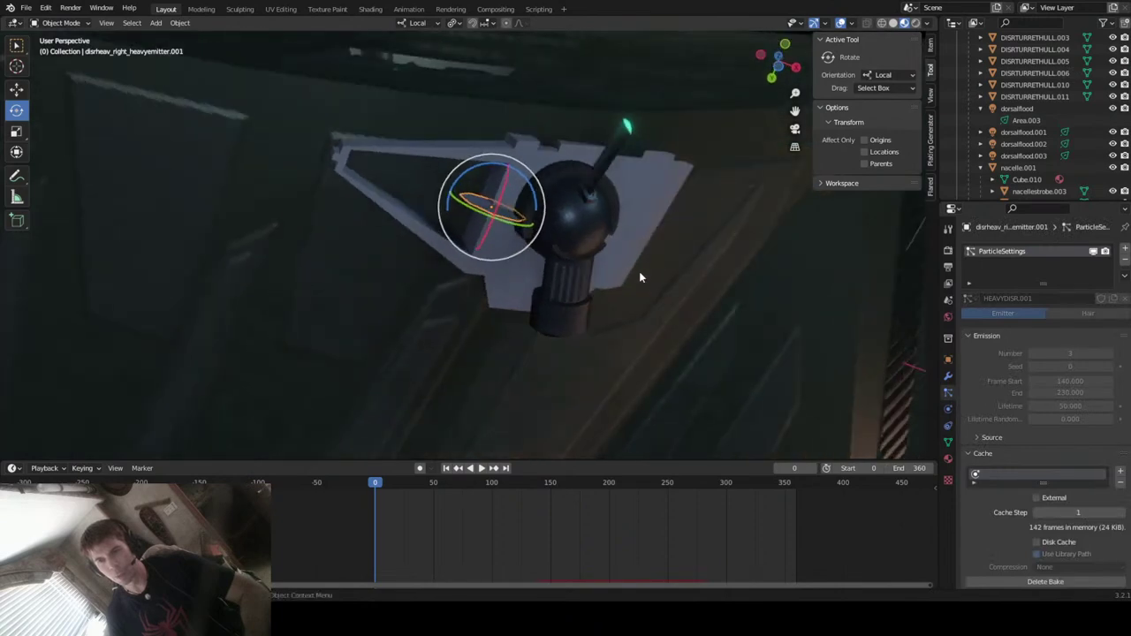
pyautogui.click(787, 45)
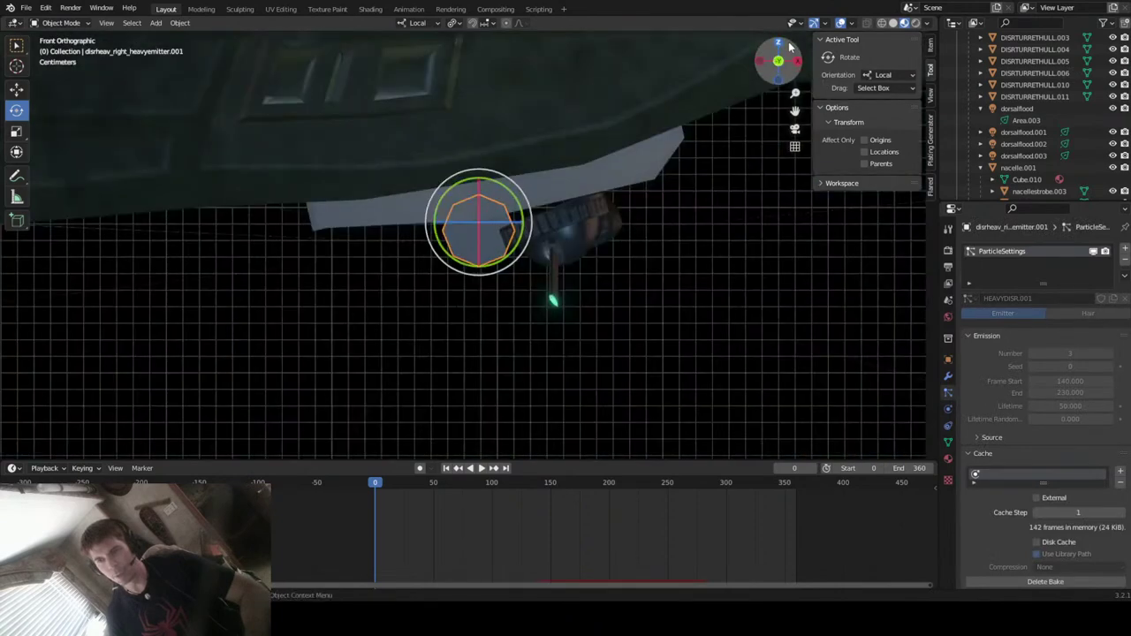
pyautogui.press('g')
pyautogui.click(640, 299)
# - Move the heavy emitter about 0.09 m forward in the right orthographic view, just past the barrel tip
pyautogui.moveTo(640, 299); pyautogui.dragTo(578, 268, button='middle')
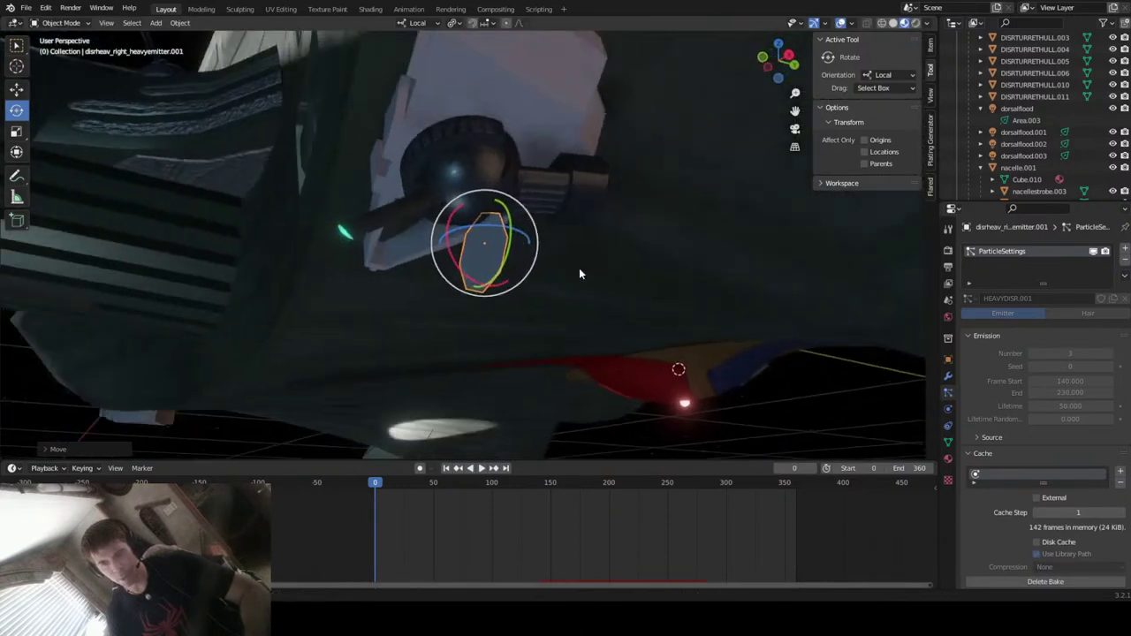
pyautogui.click(789, 56)
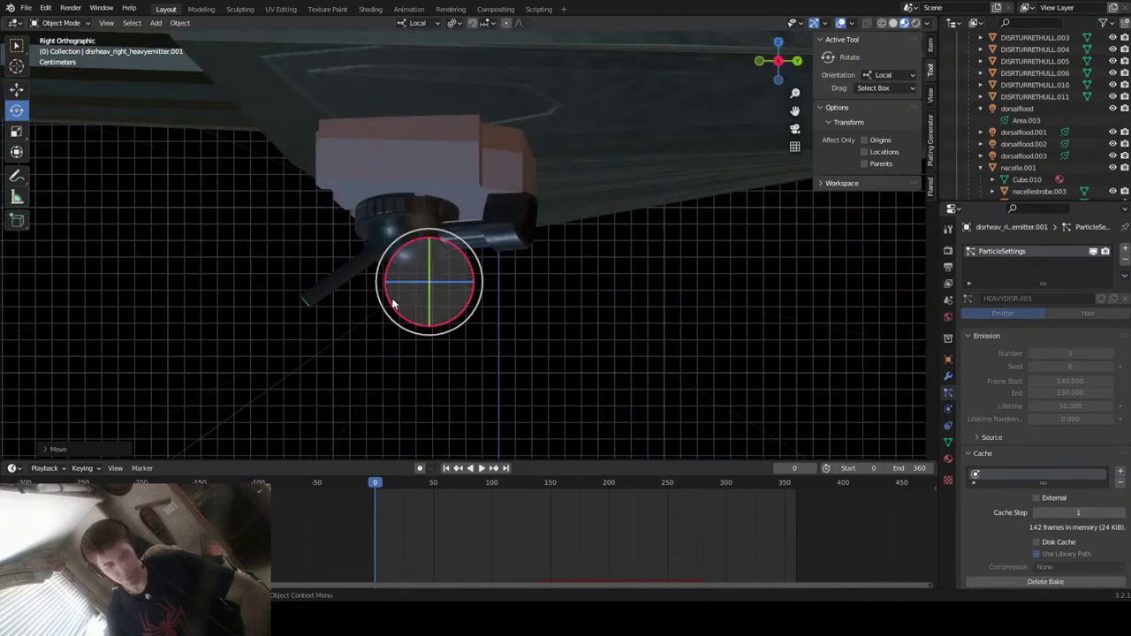
pyautogui.press('g')
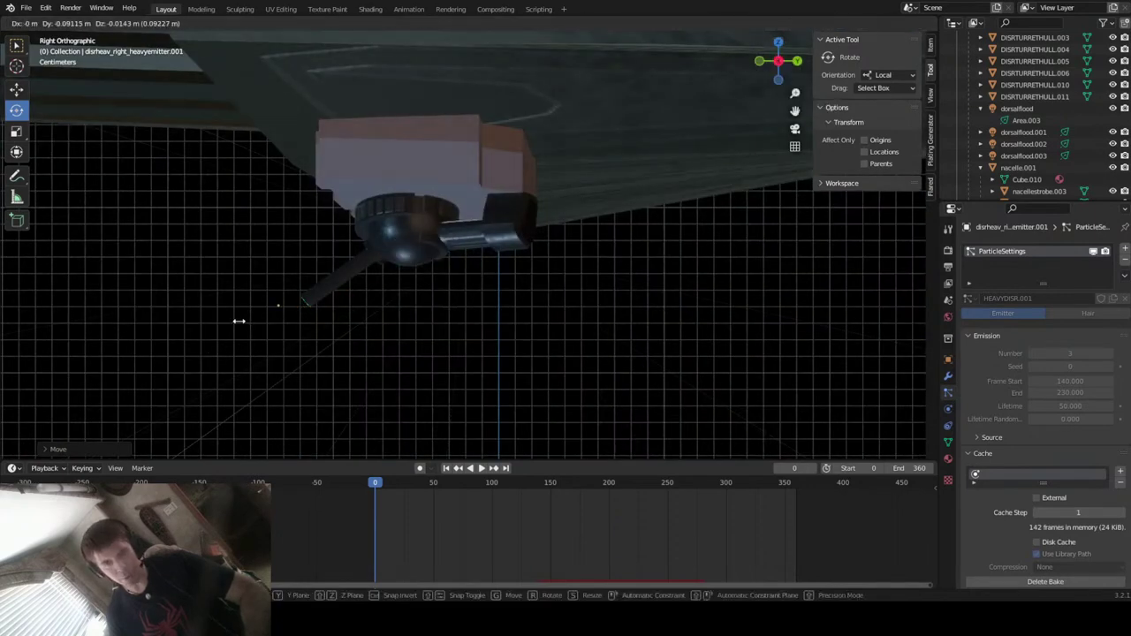
pyautogui.click(238, 321)
# - Move the turret DISRTURRETHULL.006 up about 0.01 m in the front orthographic view to seat it in the mount
pyautogui.scroll(-3, 238, 321)
pyautogui.moveTo(238, 321); pyautogui.dragTo(539, 237, button='middle')
pyautogui.click(510, 239)
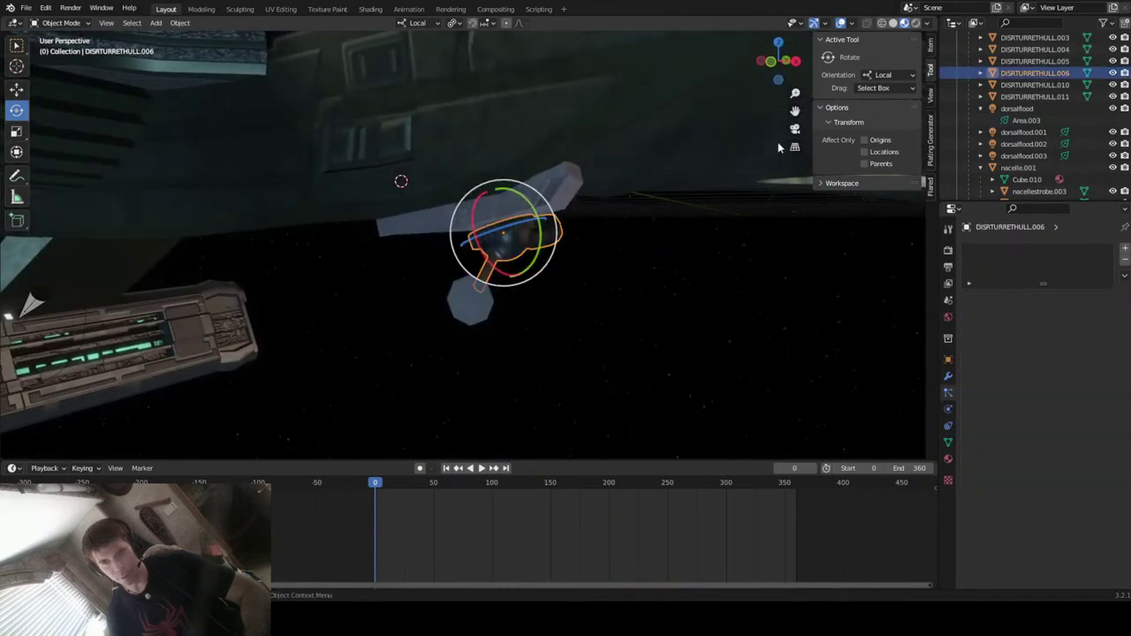
pyautogui.click(770, 64)
pyautogui.scroll(5, 565, 200)
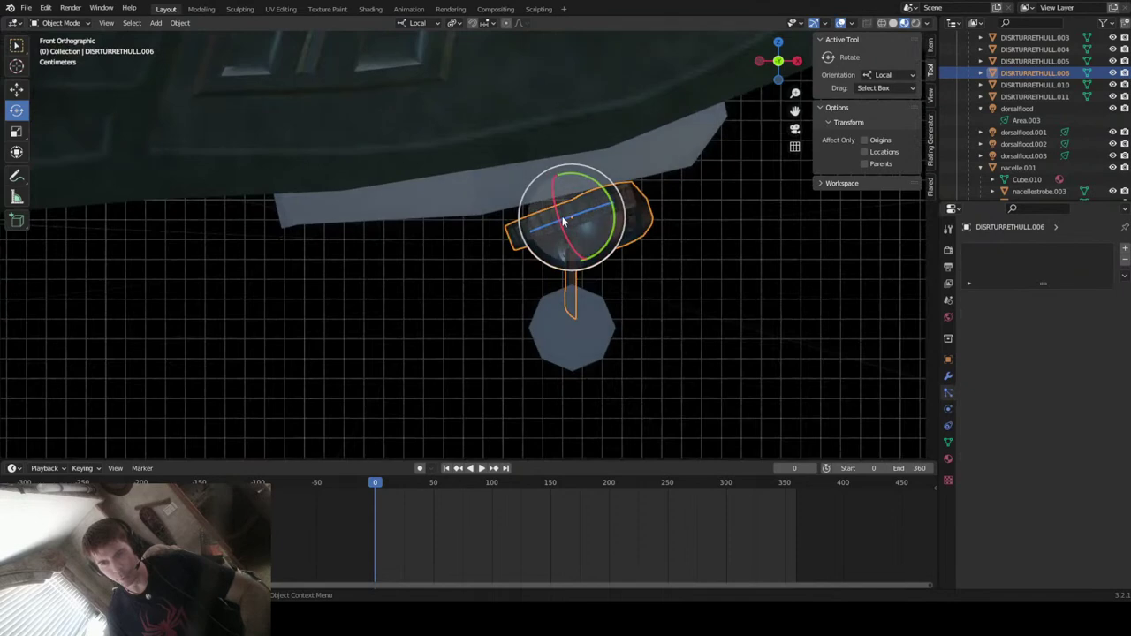
pyautogui.press('g')
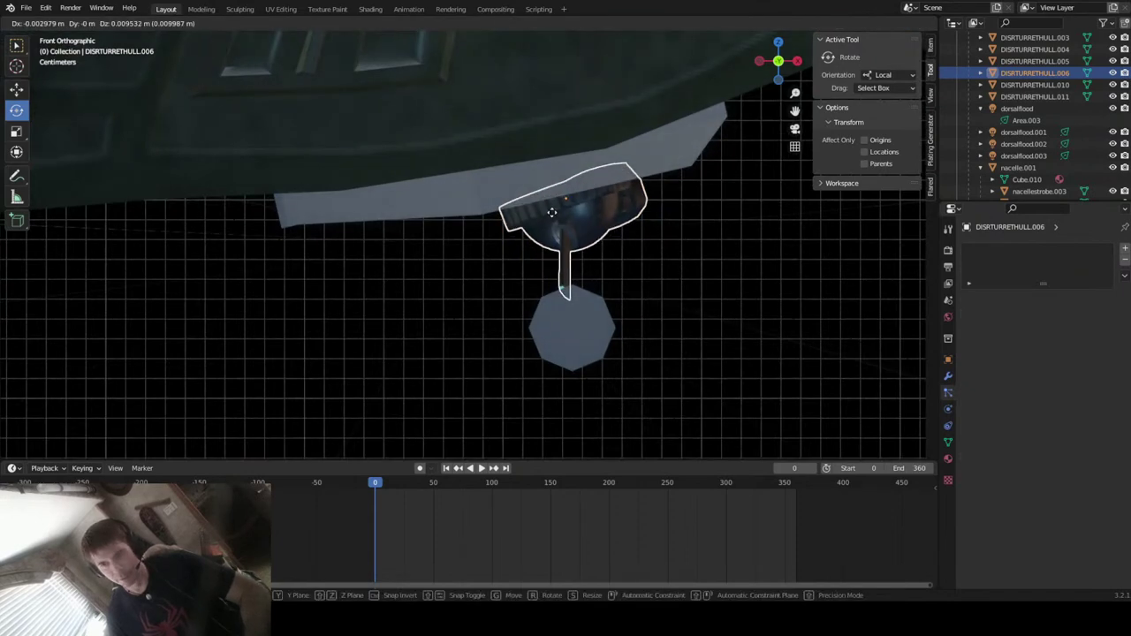
pyautogui.click(551, 212)
pyautogui.click(566, 284)
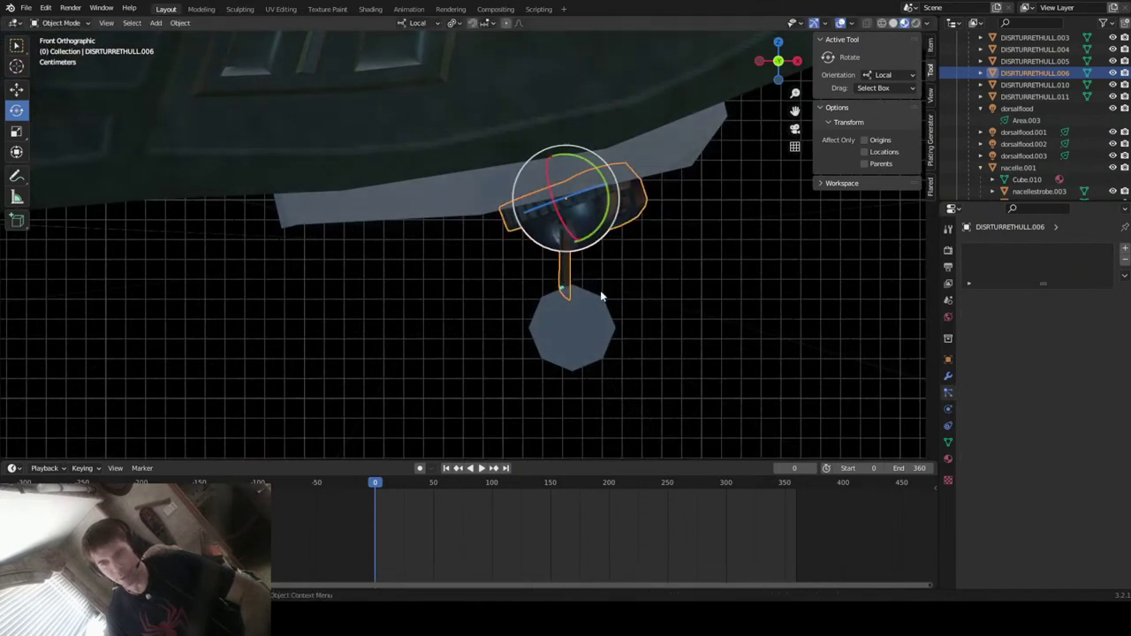
# - Move the heavy emitter up in the front orthographic view to line it up with the turret's barrel tip
pyautogui.moveTo(705, 272); pyautogui.dragTo(600, 168, button='middle')
pyautogui.moveTo(600, 241); pyautogui.dragTo(685, 265, button='middle')
pyautogui.click(417, 275)
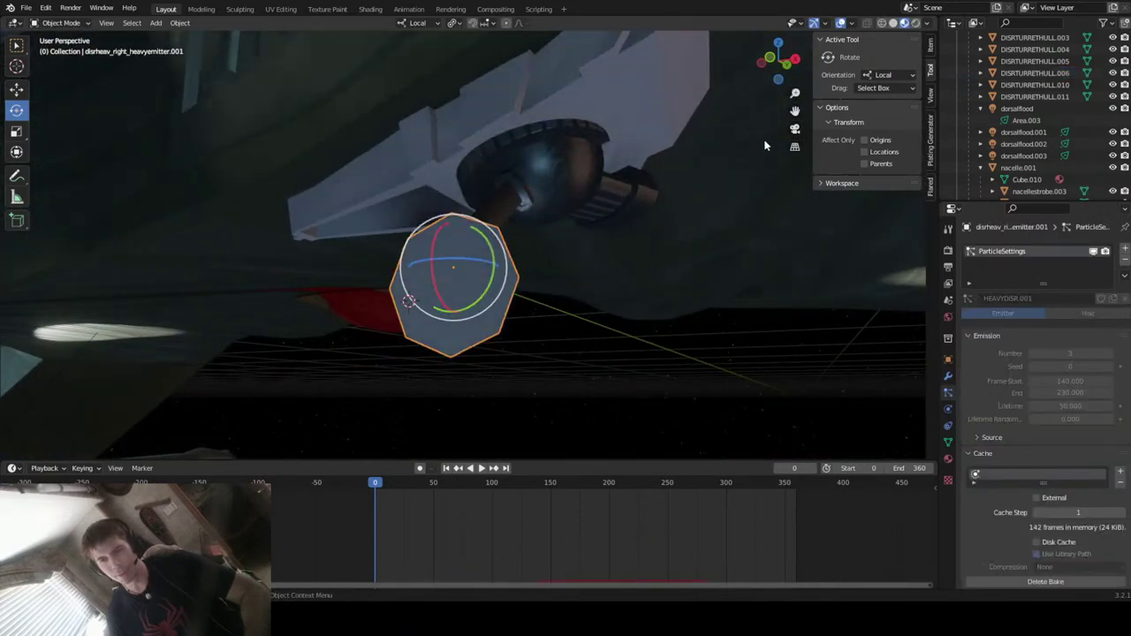
pyautogui.click(778, 61)
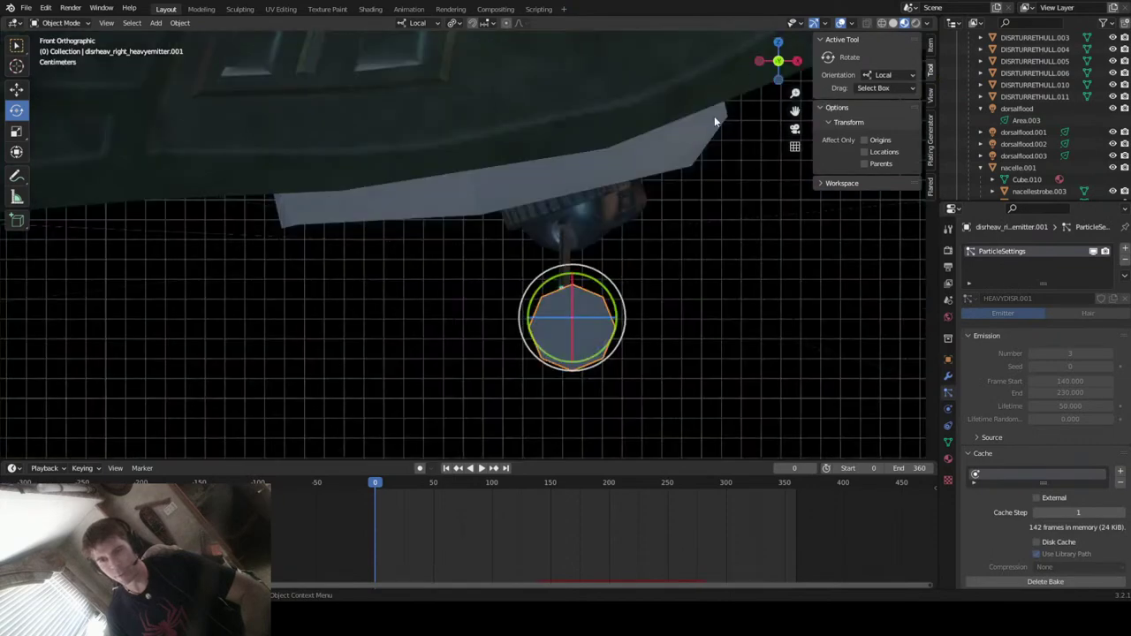
pyautogui.press('g')
pyautogui.click(596, 301)
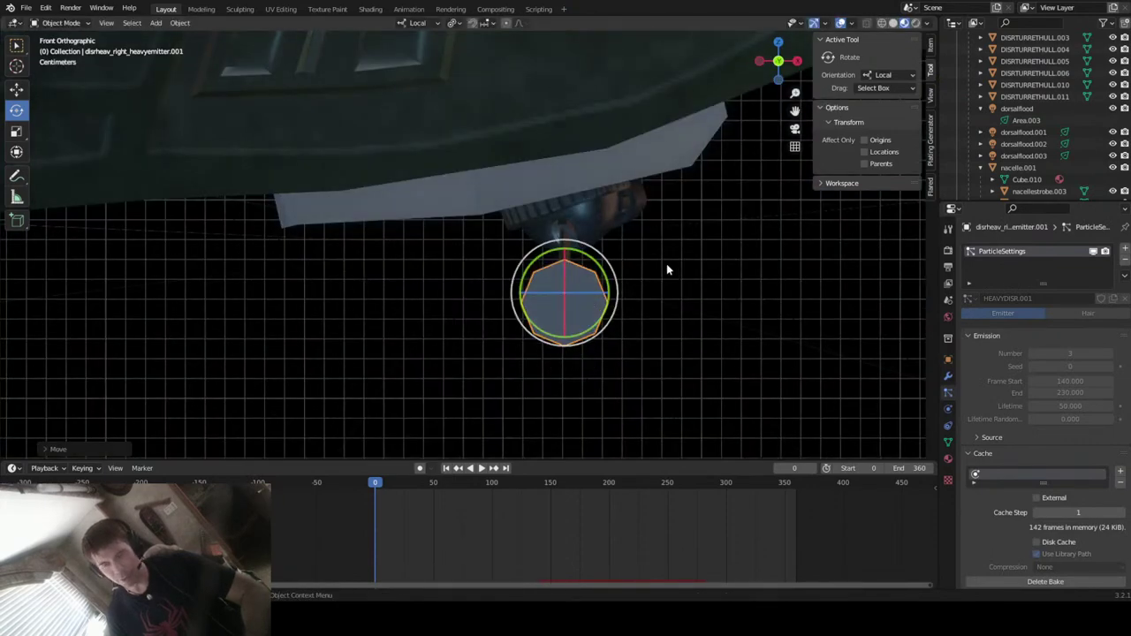
pyautogui.scroll(-3, 672, 257)
pyautogui.moveTo(664, 237); pyautogui.dragTo(563, 244, button='middle')
pyautogui.click(627, 130)
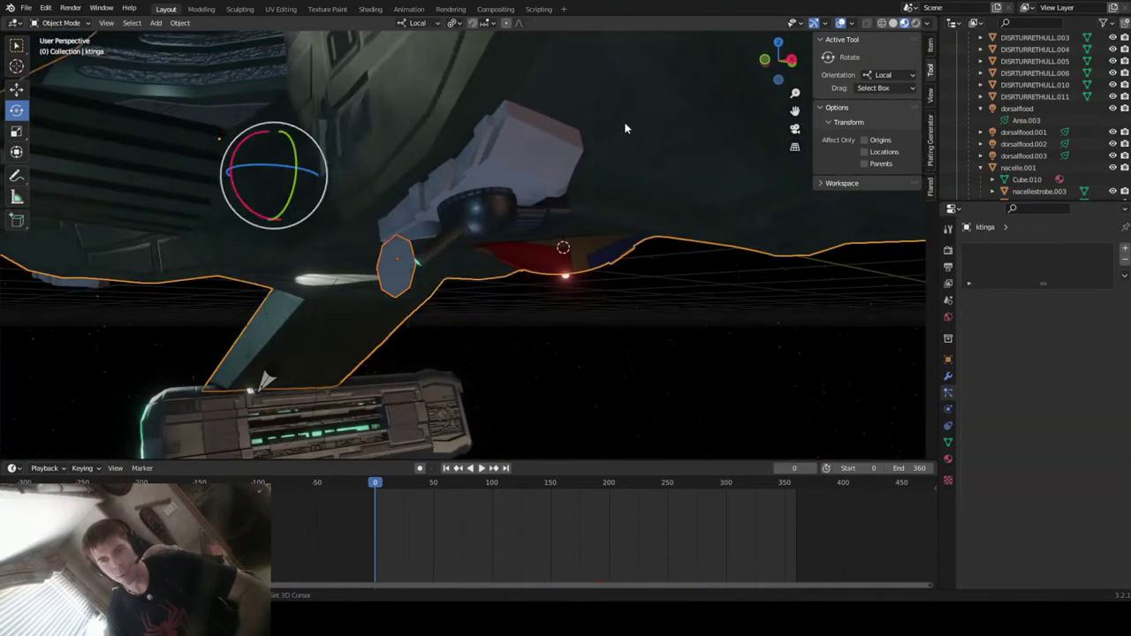
# - Parent the heavy emitter disc to the ktinga hull using the Object parent type
pyautogui.rightClick(603, 192)
pyautogui.moveTo(597, 202)
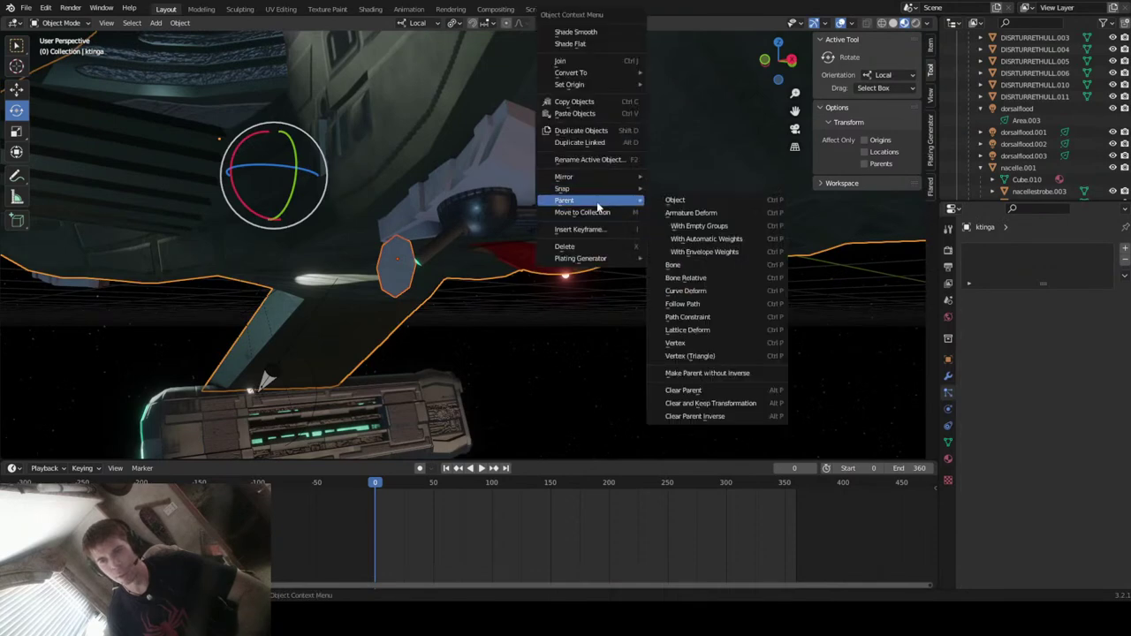
pyautogui.click(685, 201)
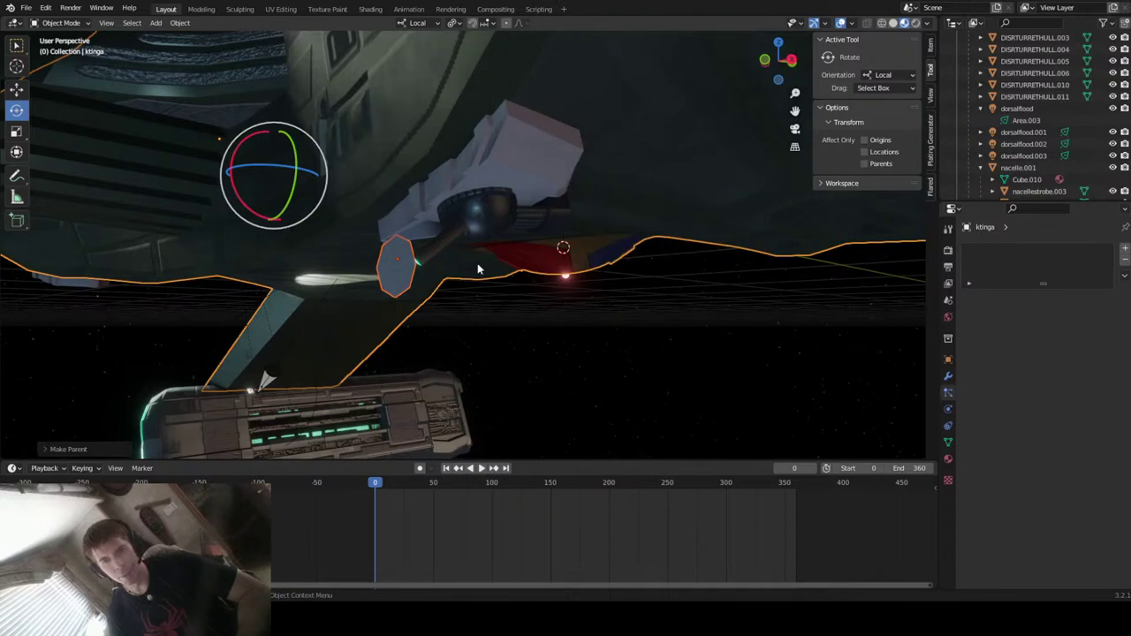
# - Preview the animation up to frame 56 and inspect the heavy and light emitters around the ship
pyautogui.scroll(-6, 477, 269)
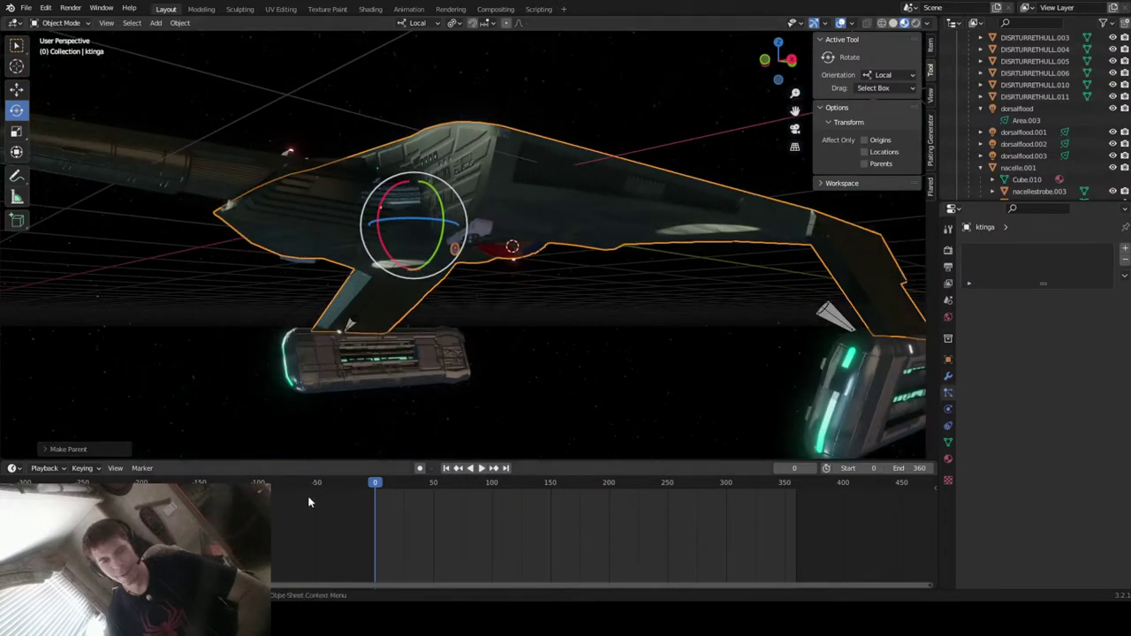
pyautogui.press('space')
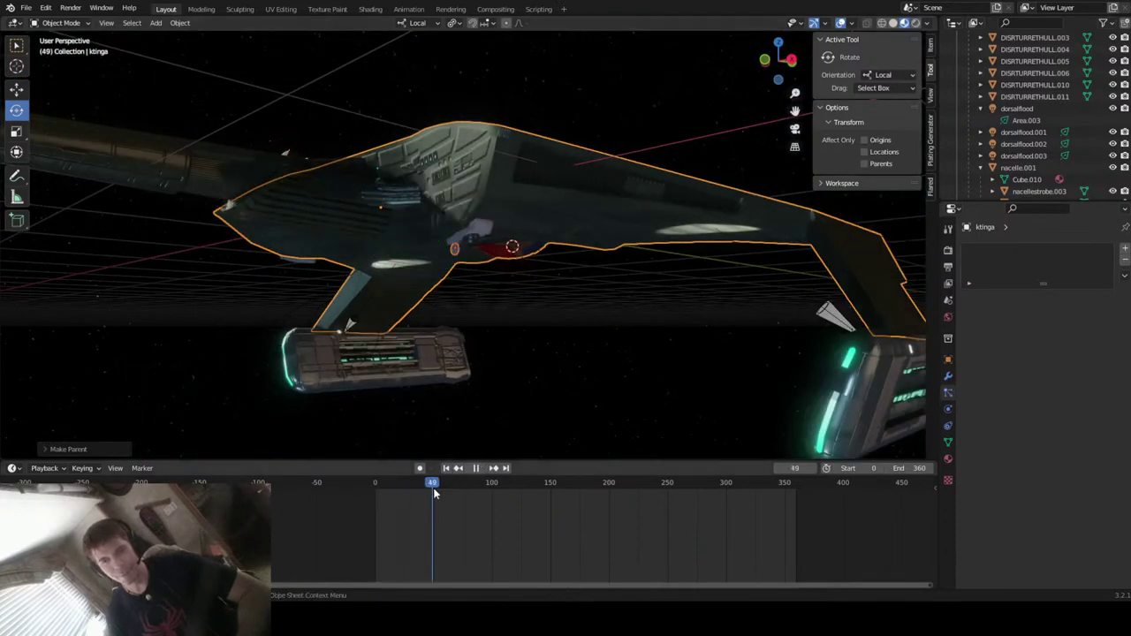
pyautogui.press('space')
pyautogui.scroll(-6, 497, 337)
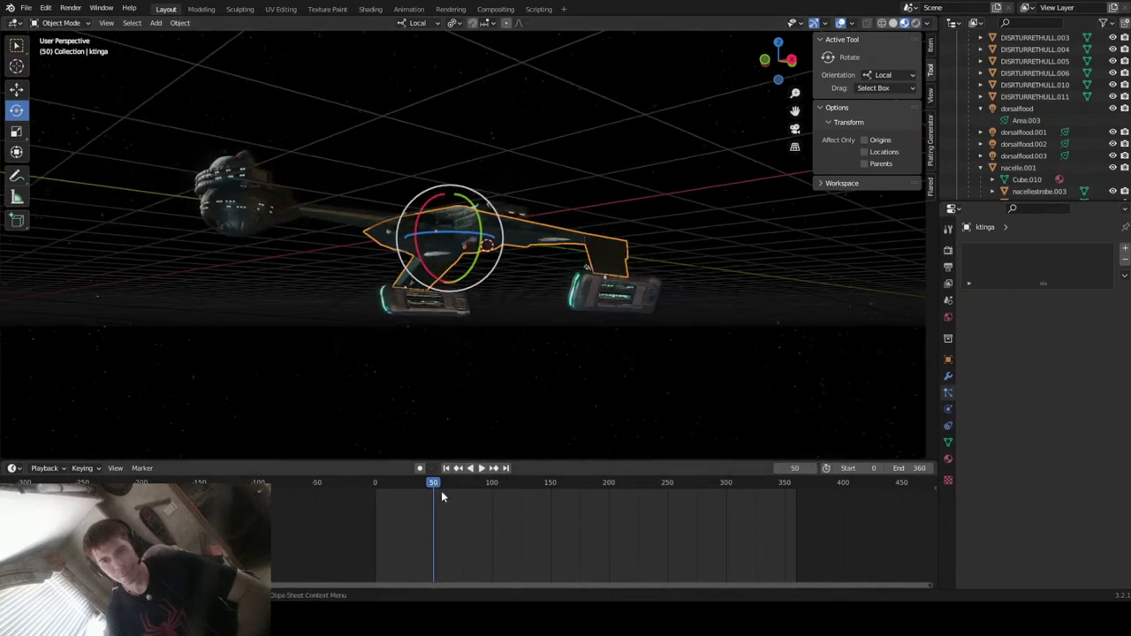
pyautogui.moveTo(432, 482); pyautogui.dragTo(442, 522)
pyautogui.moveTo(445, 346); pyautogui.dragTo(560, 358, button='middle')
pyautogui.scroll(2, 601, 223)
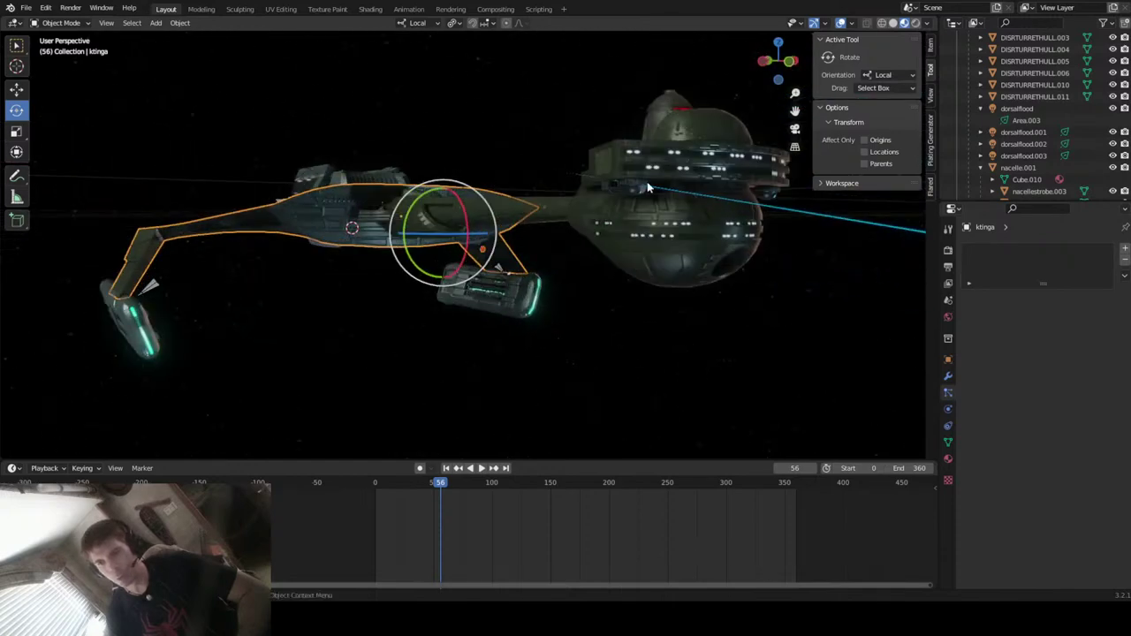
pyautogui.scroll(5, 643, 191)
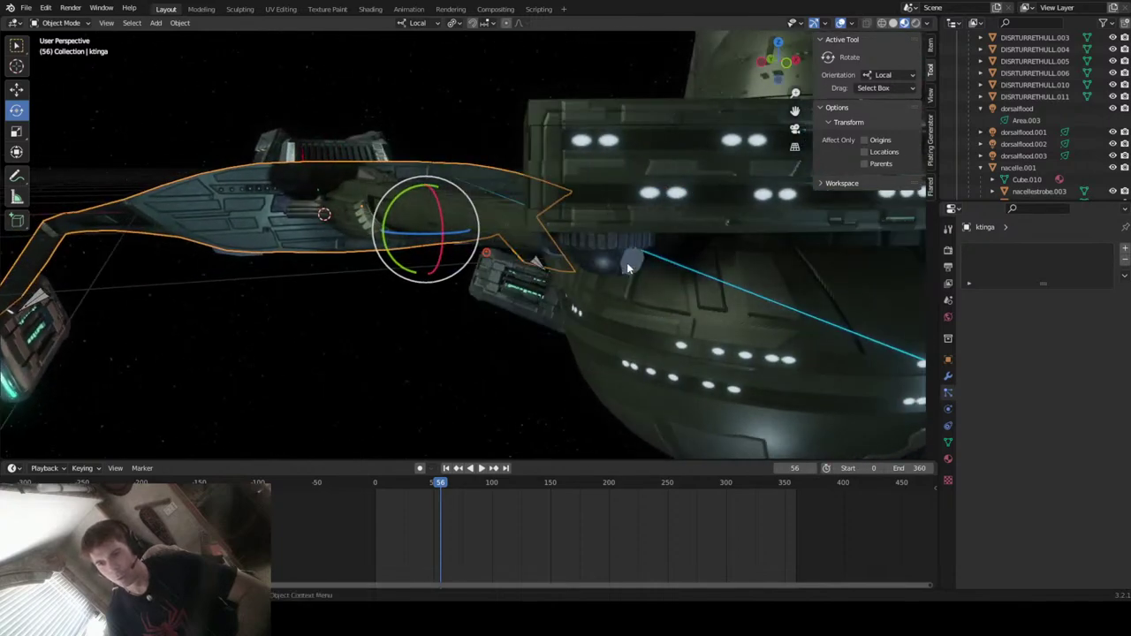
# - At frame 17, move disrlight_light_emitter.001 slightly down and away from the light turret's barrel tip in the left orthographic view
pyautogui.click(627, 262)
pyautogui.moveTo(442, 485); pyautogui.dragTo(395, 500)
pyautogui.click(767, 63)
pyautogui.click(797, 61)
pyautogui.press('KP_Decimal')
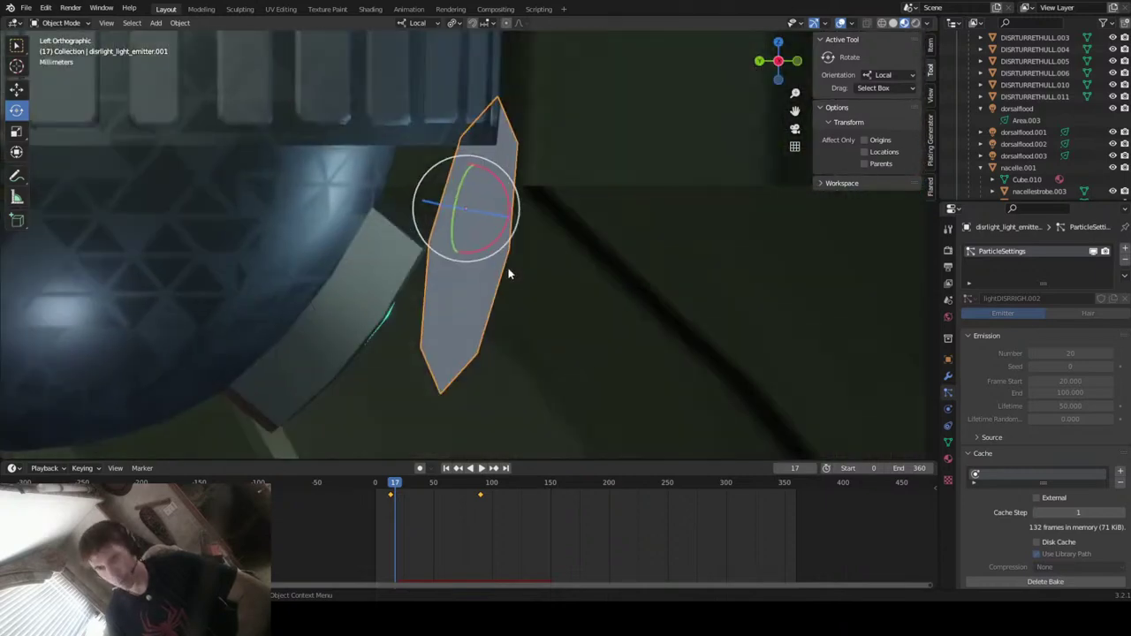
pyautogui.scroll(-5, 508, 275)
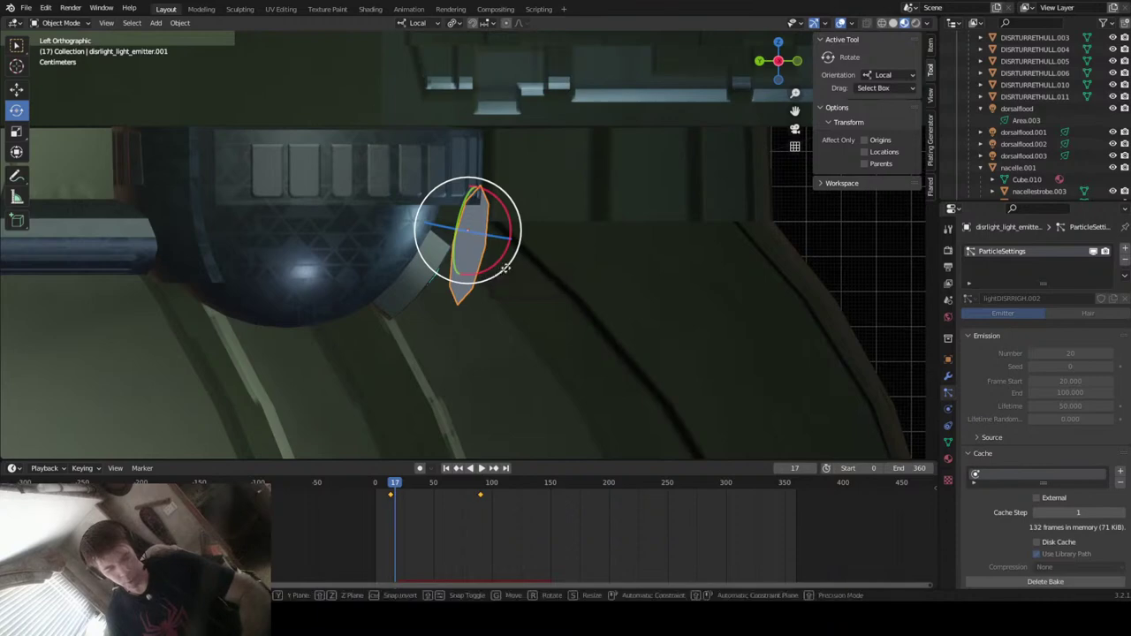
pyautogui.press('g')
pyautogui.click(523, 310)
pyautogui.scroll(-1, 533, 298)
pyautogui.press('KP_4')
pyautogui.press('KP_4')
pyautogui.press('KP_4')
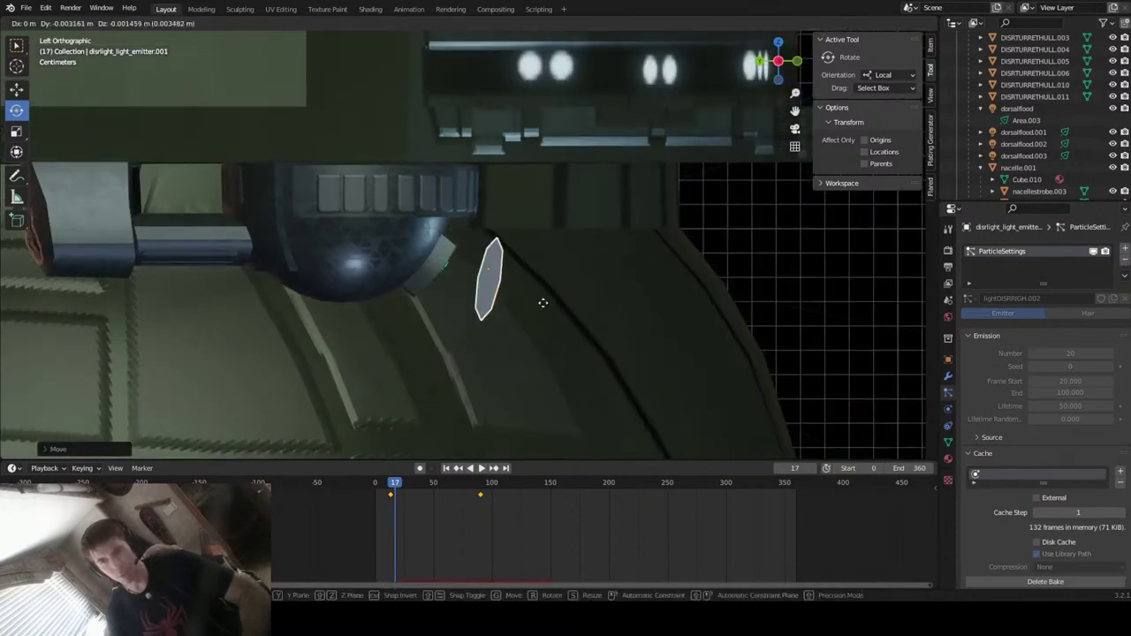
# - Parent the light emitter to the turret DISRTURRETHULL.008 using the Object parent type
pyautogui.press('KP_8')
pyautogui.press('KP_8')
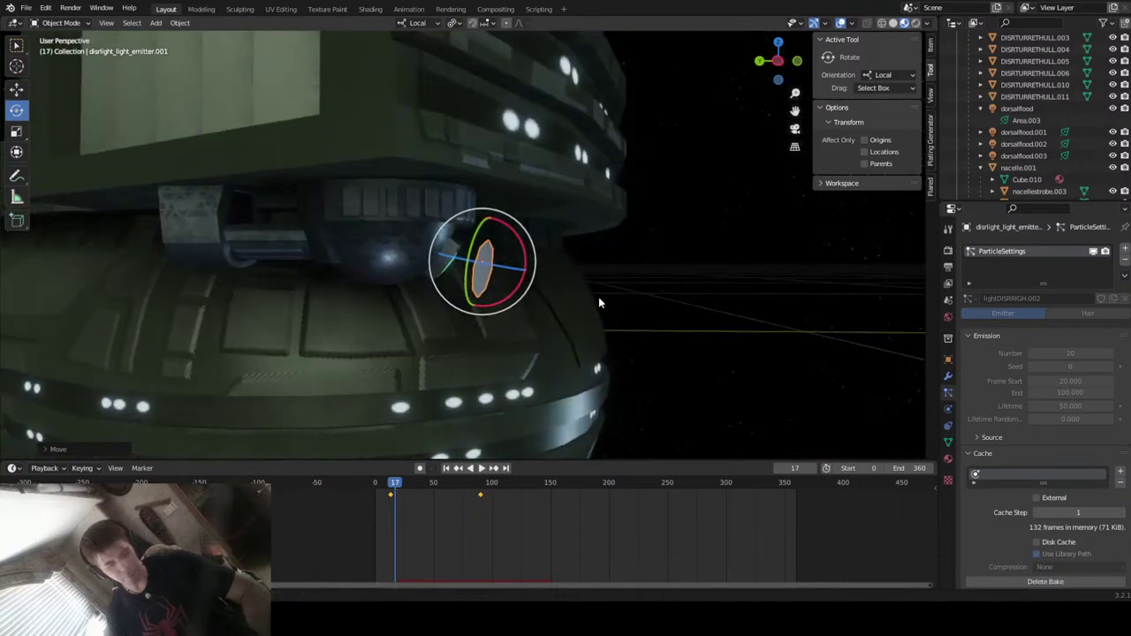
pyautogui.click(396, 248)
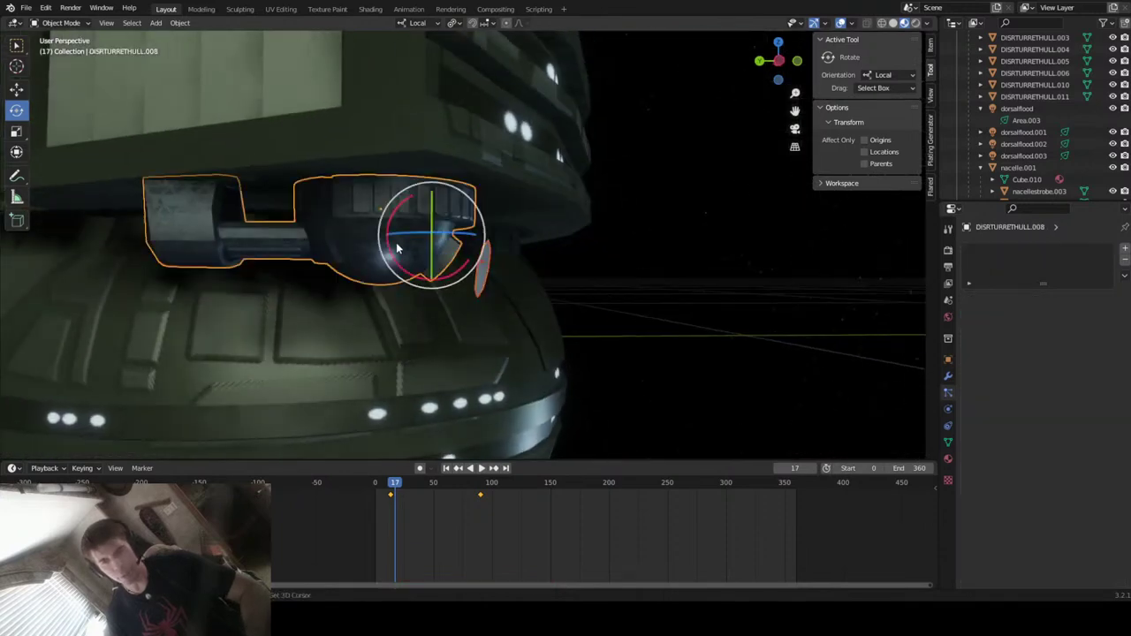
pyautogui.rightClick(396, 248)
pyautogui.moveTo(396, 247)
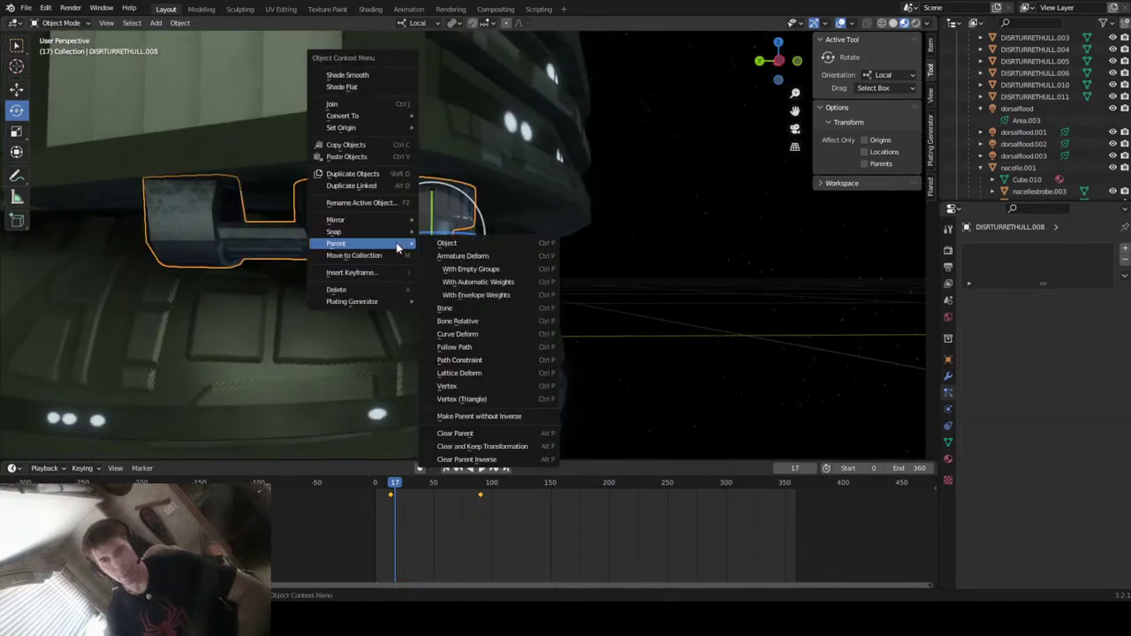
pyautogui.click(447, 243)
pyautogui.moveTo(531, 326); pyautogui.dragTo(571, 307, button='middle')
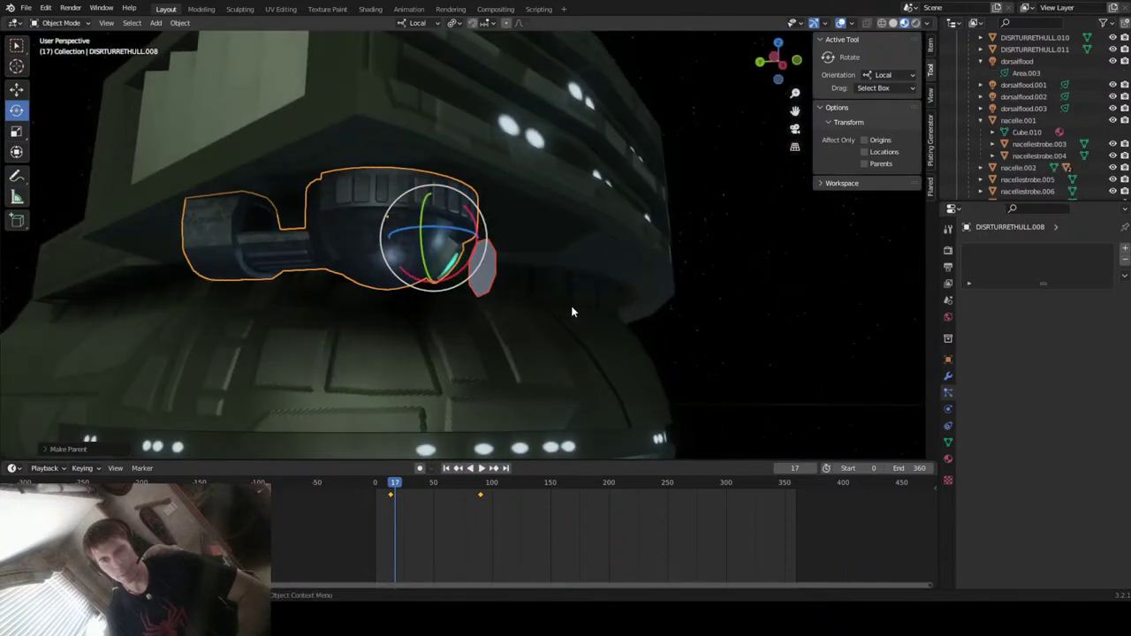
# - Select only disrlight_light_emitter.001 and parent it to the ktinga hull using the Object parent type
pyautogui.click(481, 265)
pyautogui.moveTo(468, 336); pyautogui.dragTo(354, 274, button='middle')
pyautogui.scroll(-12, 504, 340)
pyautogui.moveTo(496, 312); pyautogui.dragTo(480, 315, button='middle')
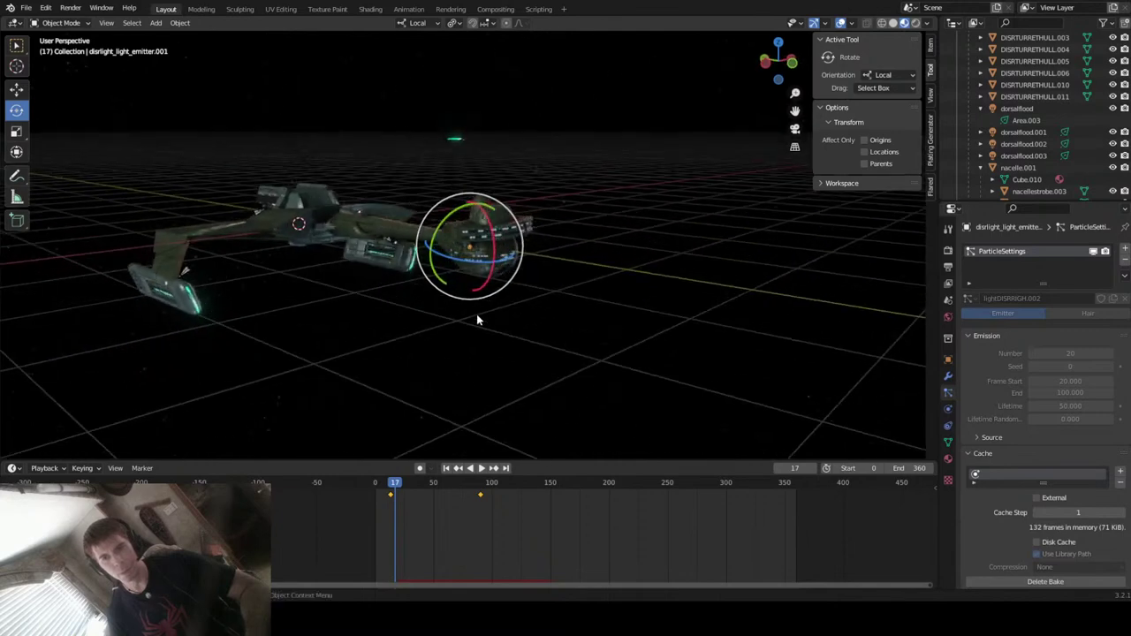
pyautogui.click(282, 233)
pyautogui.rightClick(277, 230)
pyautogui.moveTo(277, 231)
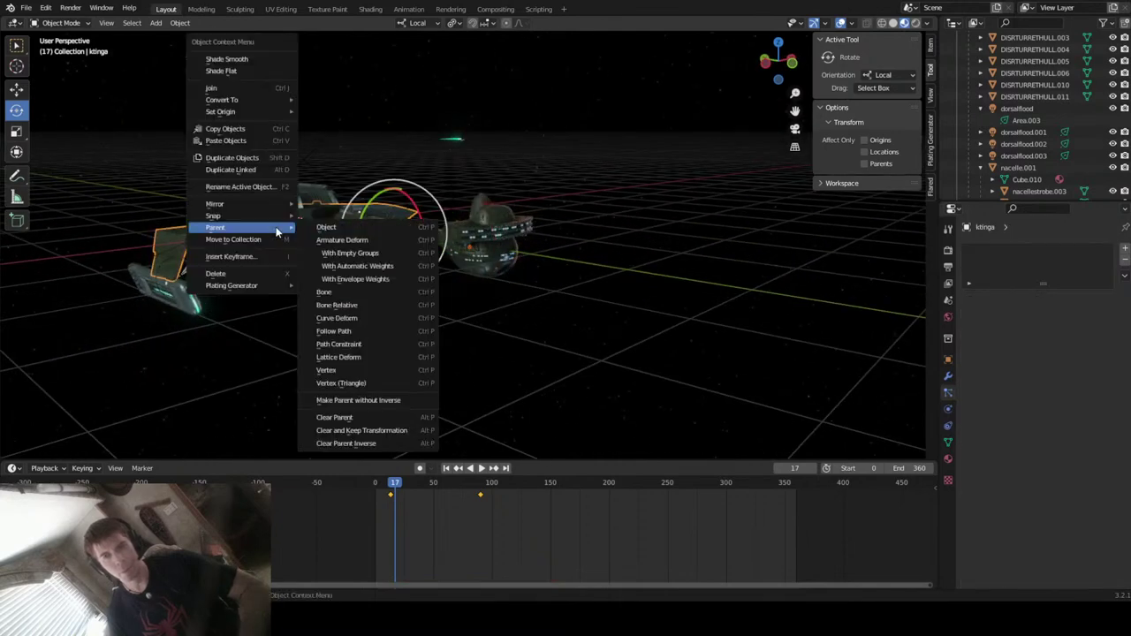
pyautogui.click(345, 227)
pyautogui.moveTo(473, 249); pyautogui.dragTo(627, 150, button='middle')
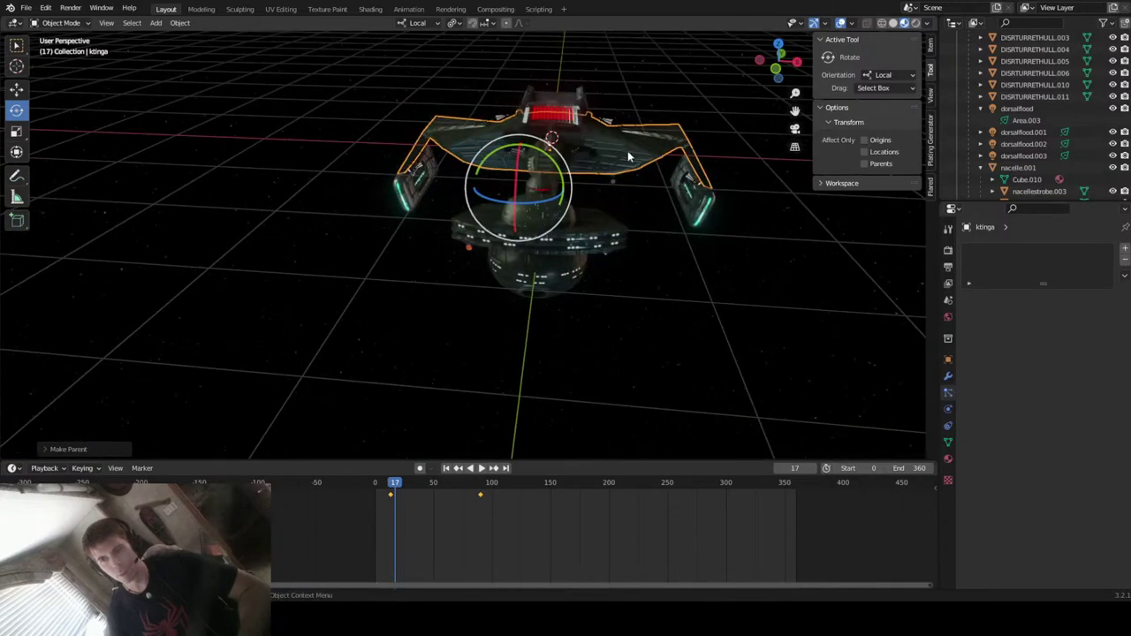
# - Test the parenting by moving the ktinga hull upward, and undo the move
pyautogui.click(627, 150)
pyautogui.moveTo(649, 263); pyautogui.dragTo(675, 227, button='middle')
pyautogui.press('g')
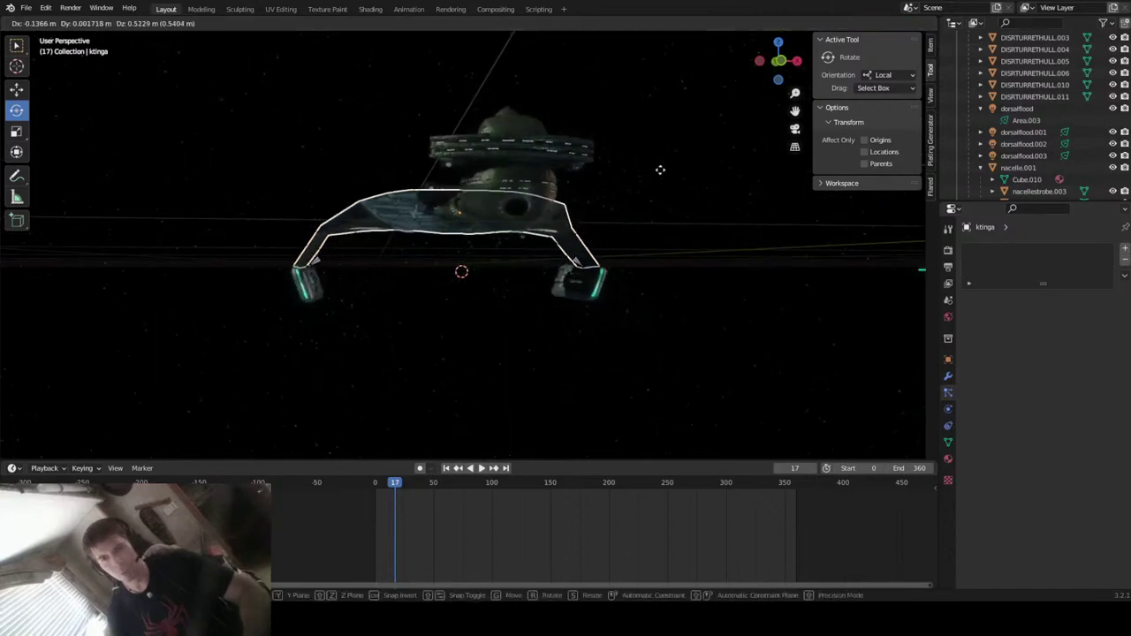
pyautogui.click(649, 260)
pyautogui.hotkey('ctrl', 'z')
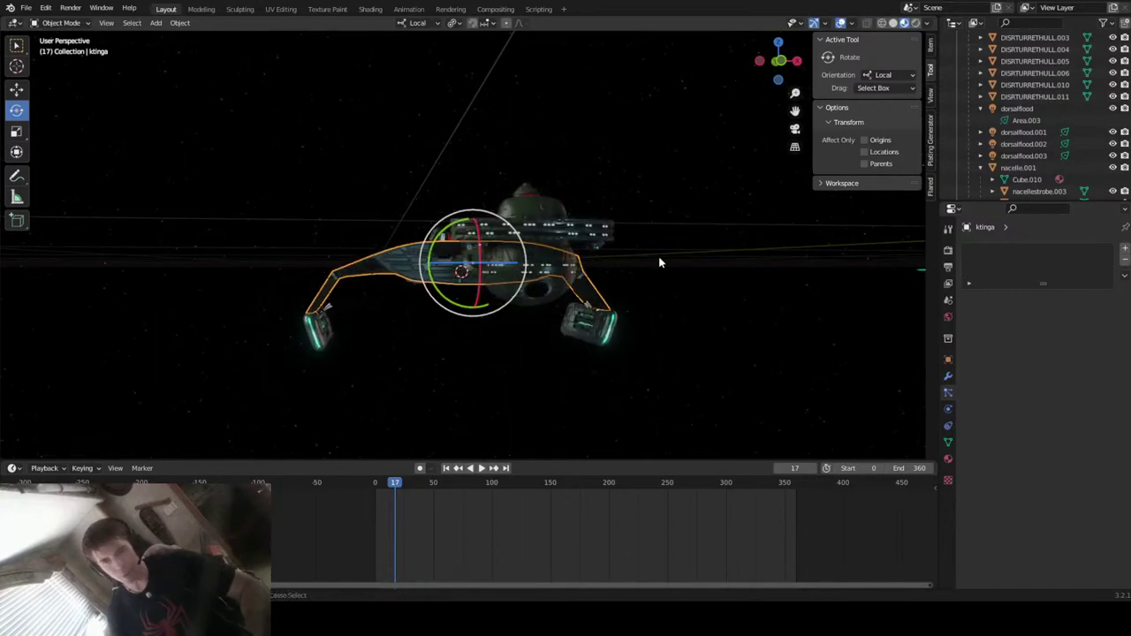
# - Examine the light emitter's particle settings at frame 15, from cache and velocity to render, instance object and viewport display
pyautogui.moveTo(657, 260); pyautogui.dragTo(475, 235, button='middle')
pyautogui.scroll(3, 619, 263)
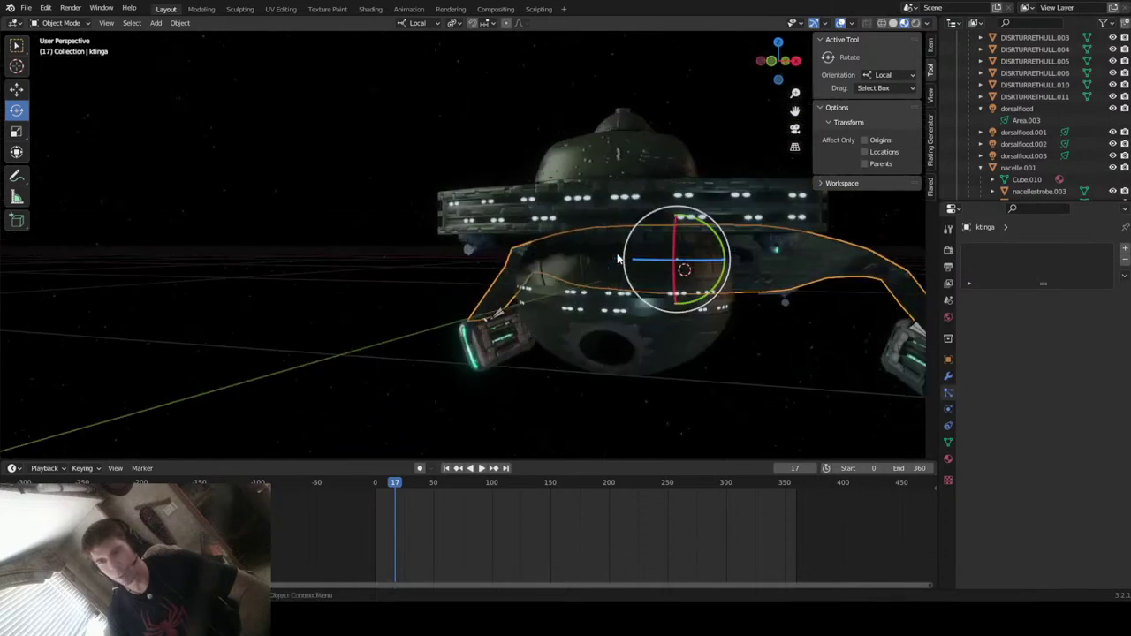
pyautogui.click(465, 254)
pyautogui.moveTo(397, 491); pyautogui.dragTo(392, 491)
pyautogui.scroll(-5, 1008, 384)
pyautogui.scroll(-6, 1007, 384)
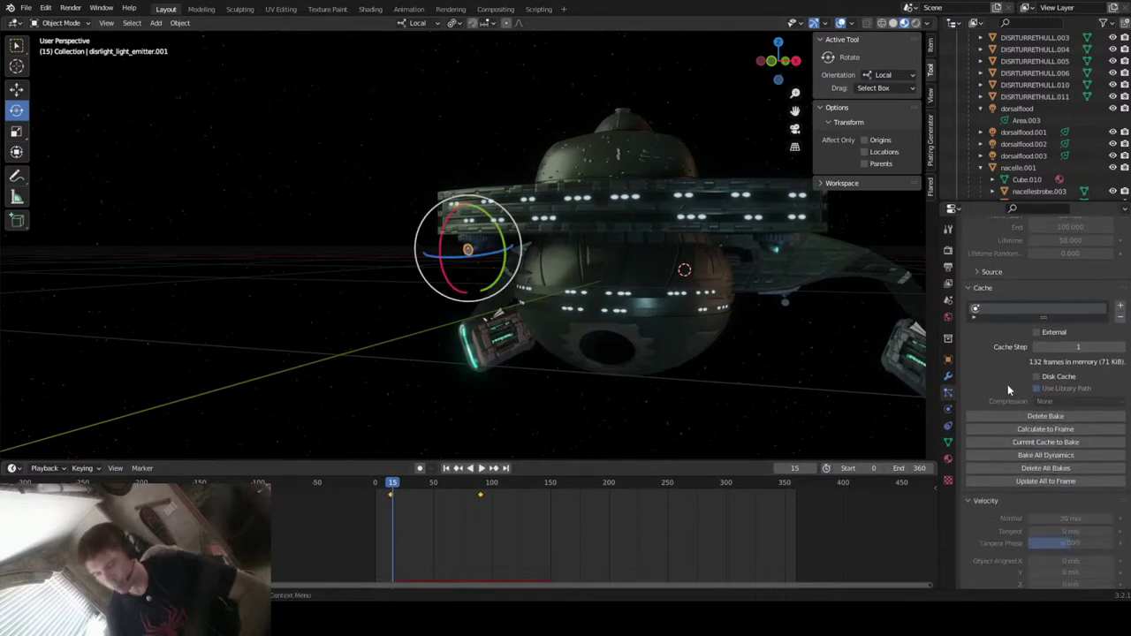
pyautogui.scroll(-6, 1007, 385)
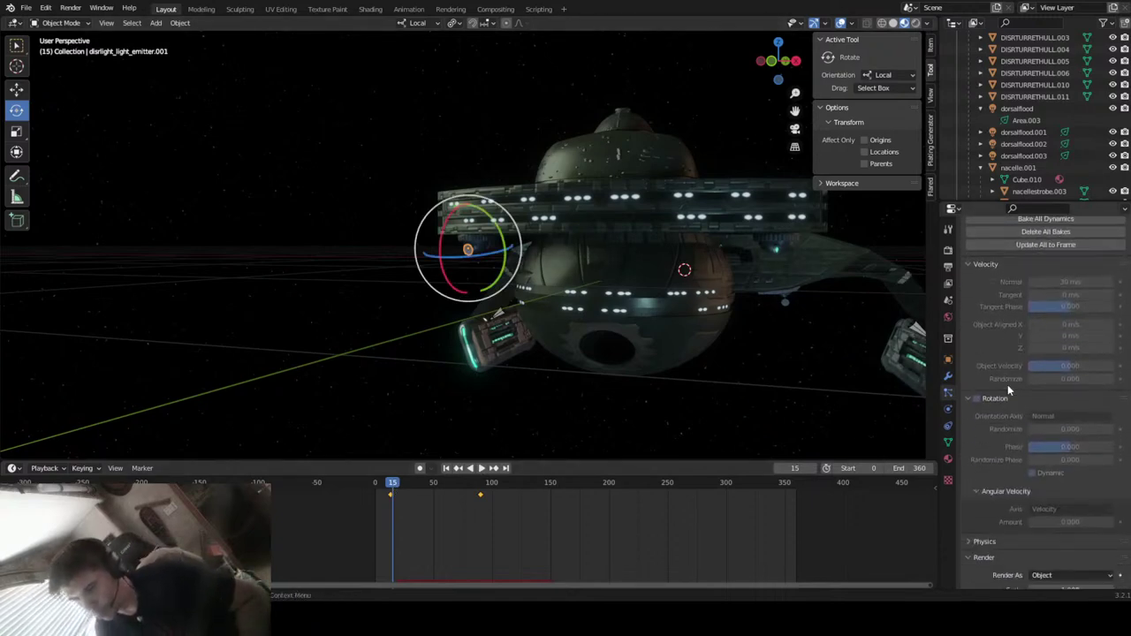
pyautogui.scroll(-1, 1007, 384)
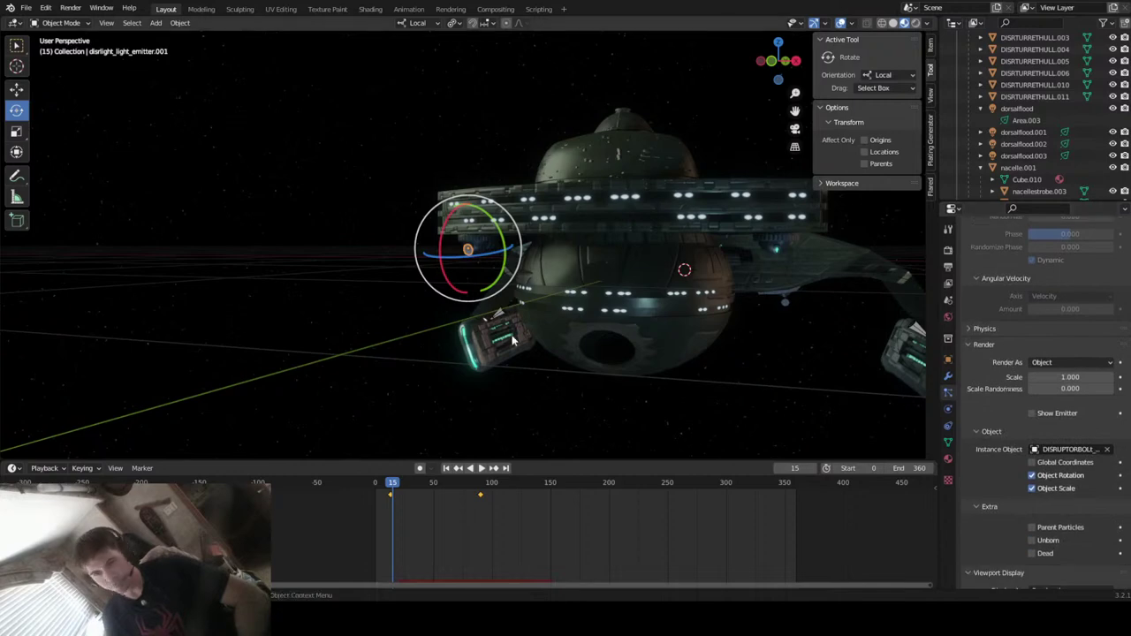
pyautogui.scroll(-4, 1002, 354)
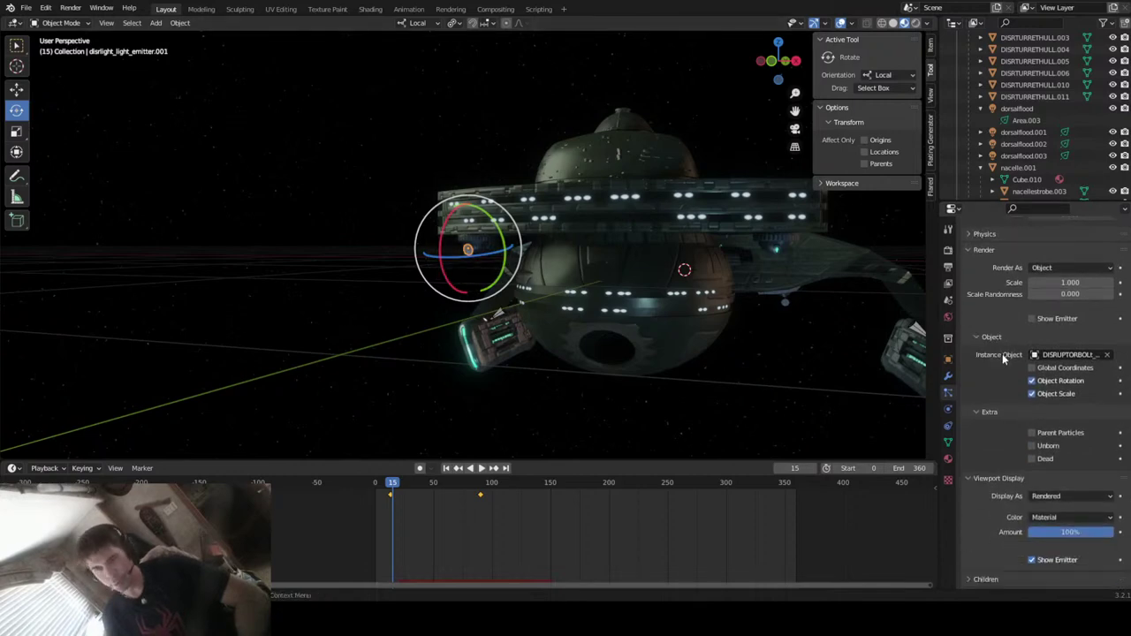
pyautogui.scroll(-1, 1002, 354)
pyautogui.scroll(-1, 1003, 354)
pyautogui.scroll(-1, 1002, 358)
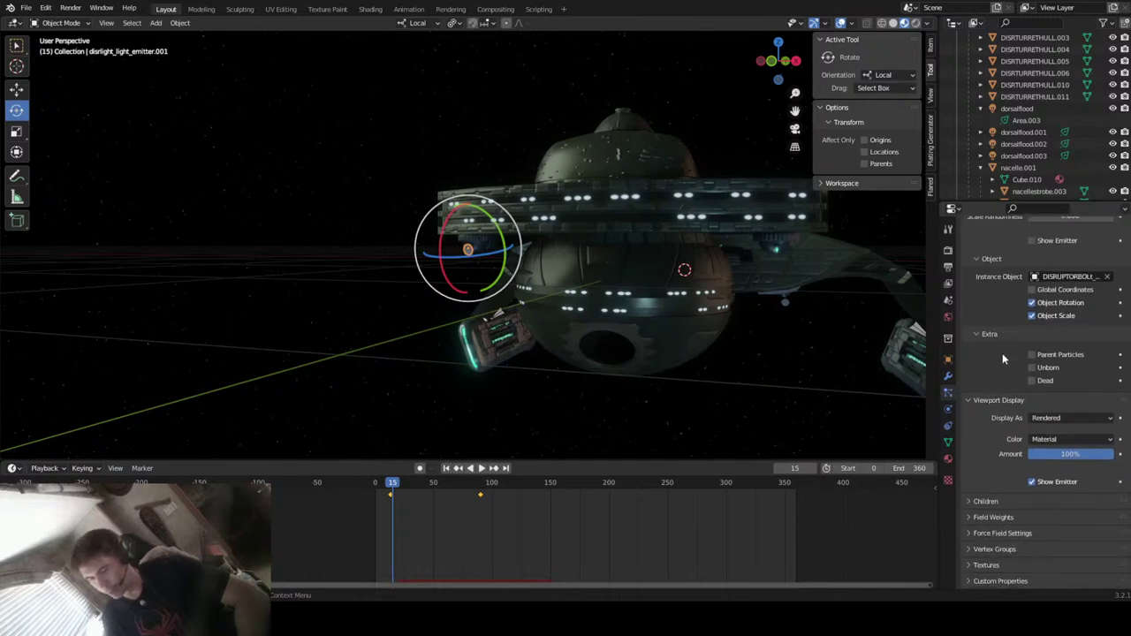
pyautogui.scroll(4, 1003, 358)
pyautogui.scroll(3, 1002, 352)
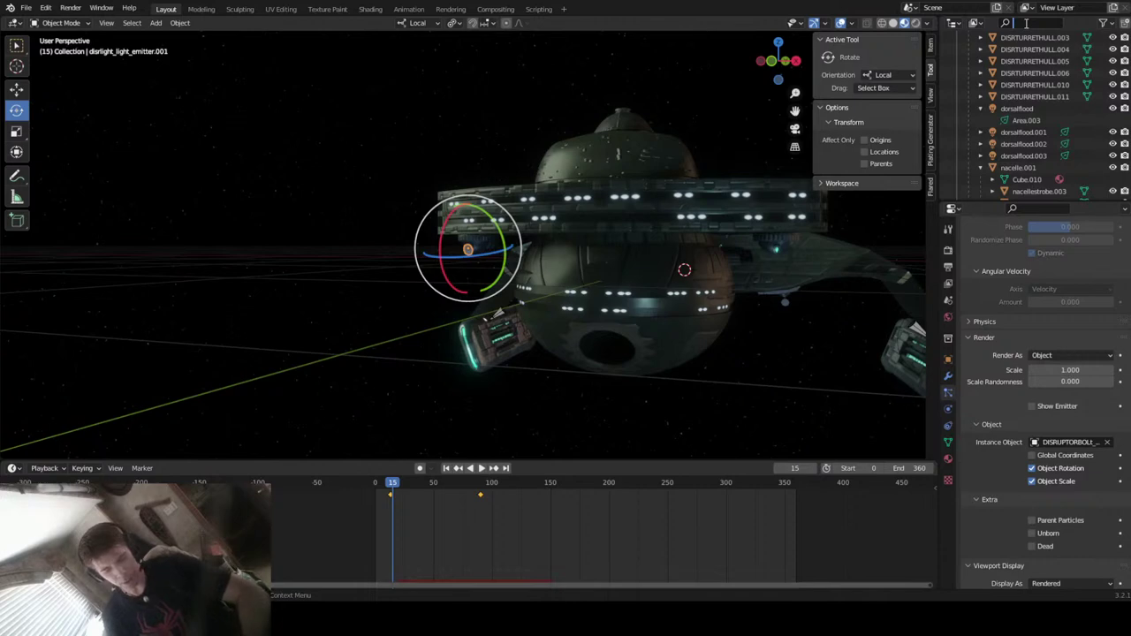
# - Filter the scene objects by "disr", select DISRUPTORBOLt_light and bring the bolt into view
pyautogui.write('d')
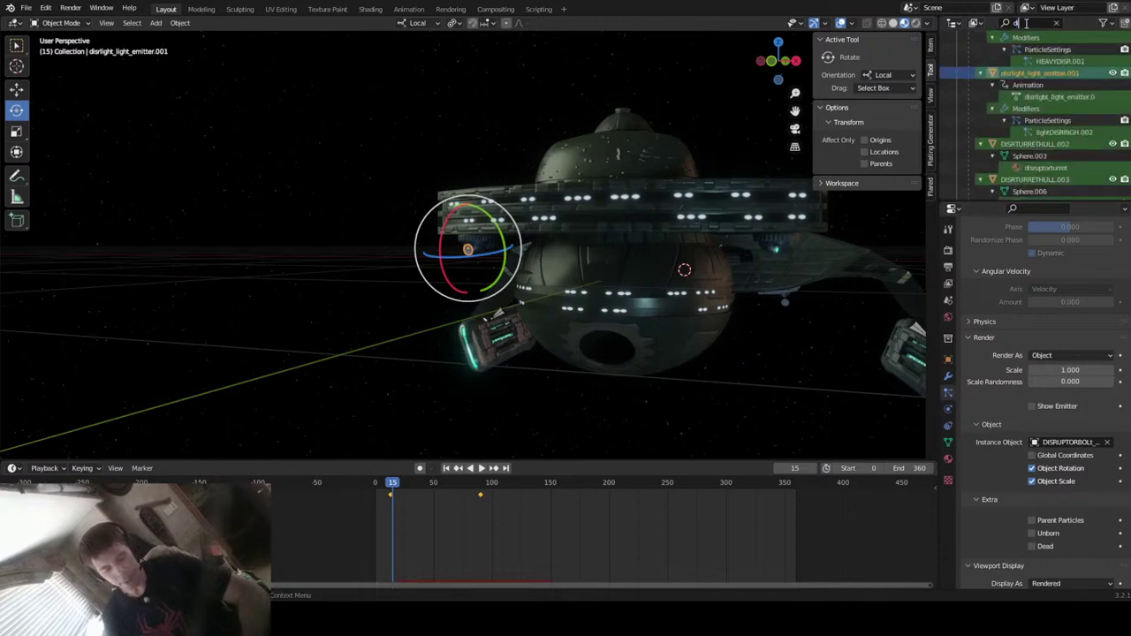
pyautogui.write('isr')
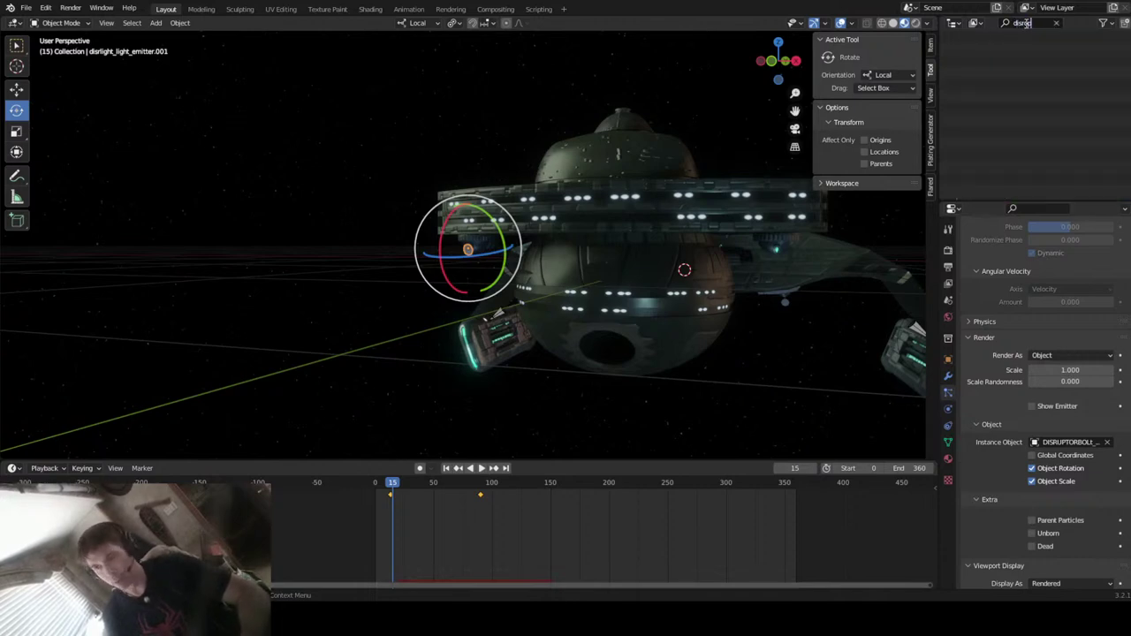
pyautogui.write('l')
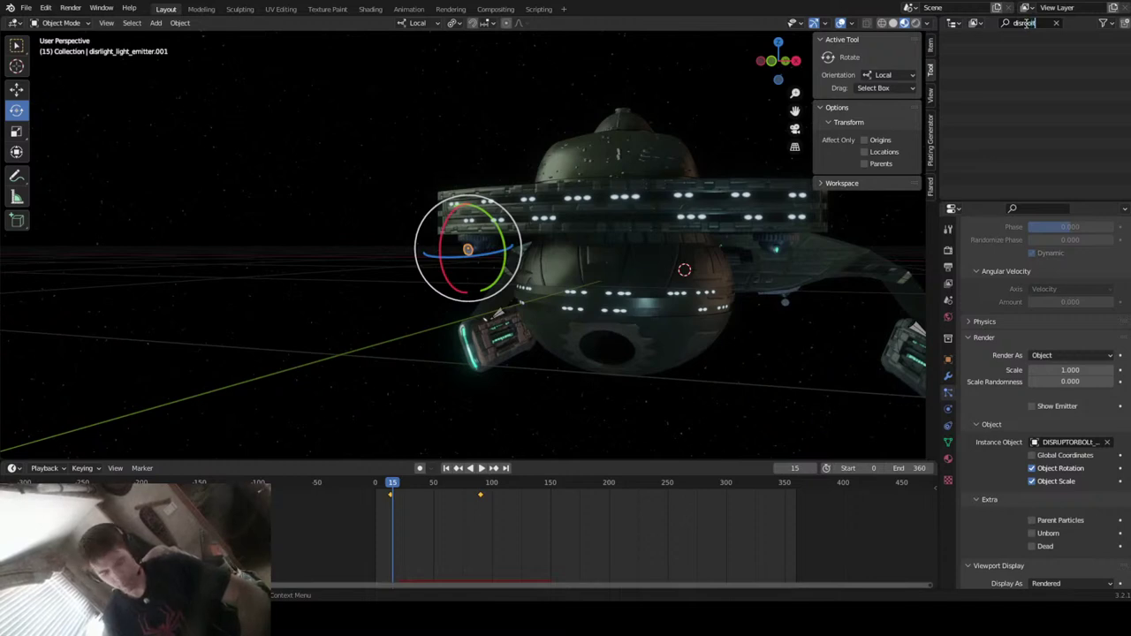
pyautogui.click(1042, 25)
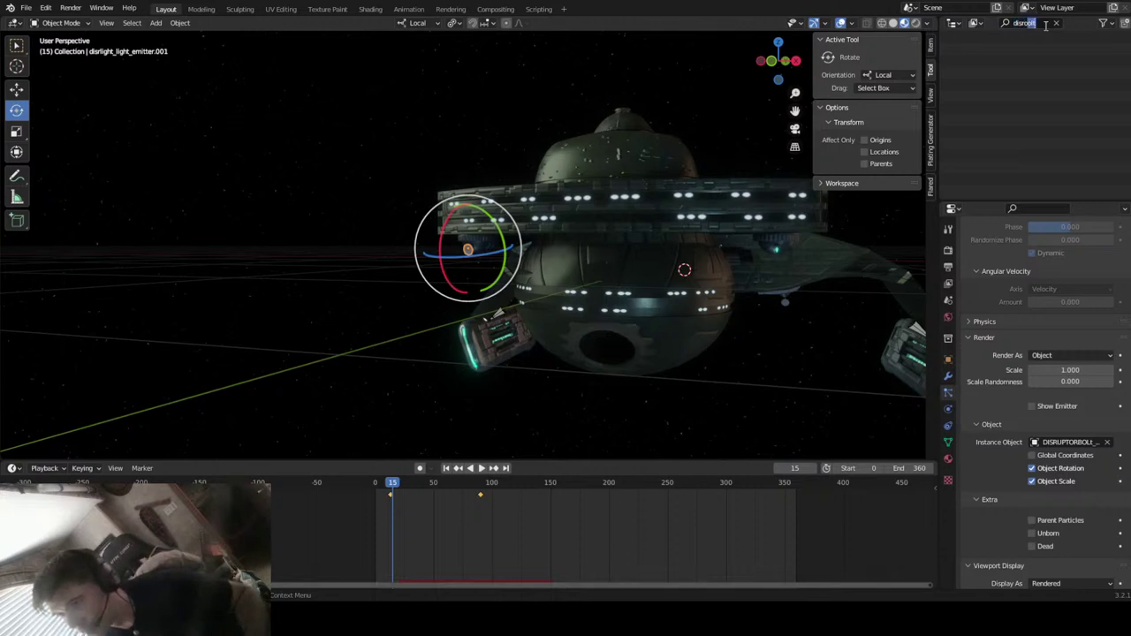
pyautogui.write('dis')
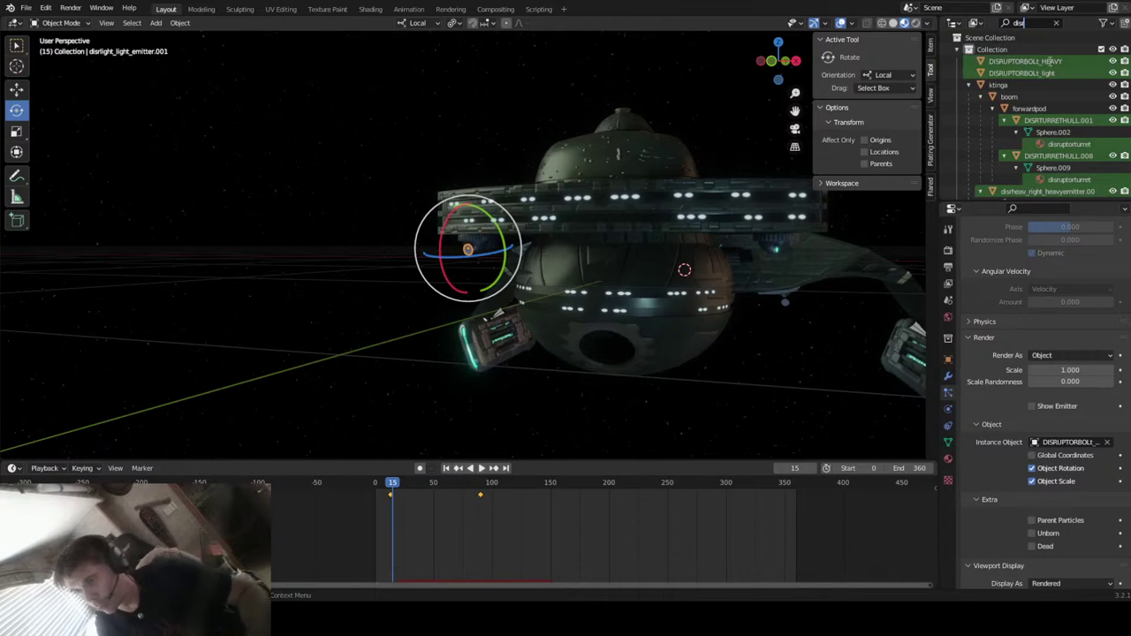
pyautogui.click(1025, 74)
pyautogui.rightClick(1026, 75)
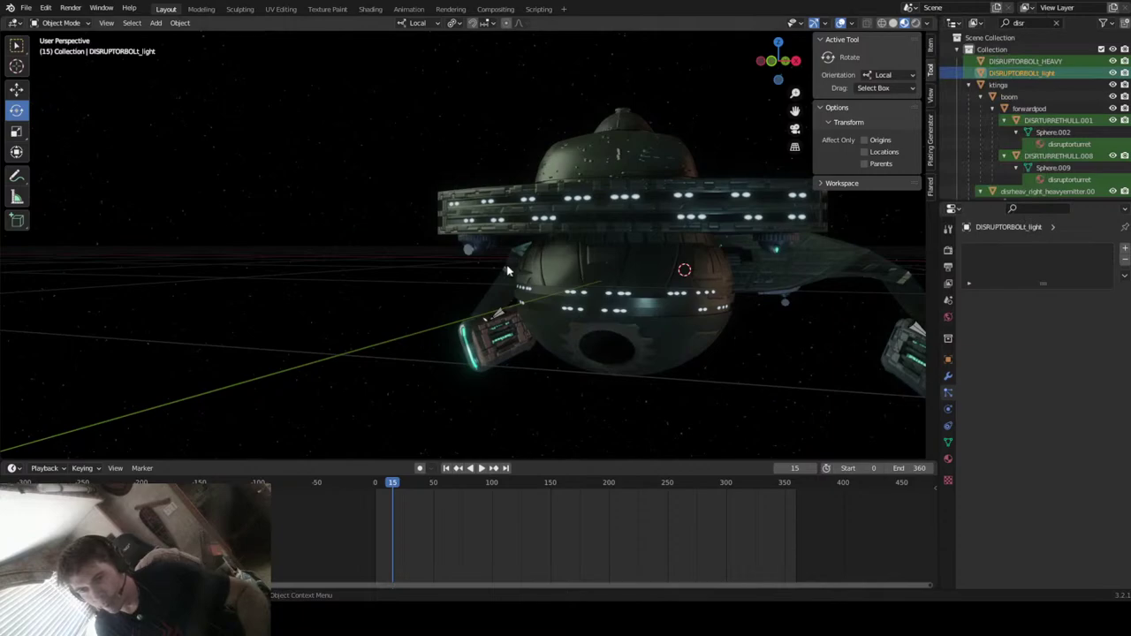
pyautogui.press('KP_Divide')
pyautogui.moveTo(611, 295); pyautogui.dragTo(455, 331, button='middle')
pyautogui.click(631, 352)
pyautogui.moveTo(574, 329); pyautogui.dragTo(500, 309, button='middle')
# - Select the thin light disruptor bolt beside the heavy one and open its material nodes at the colour ramp in the Shading workspace
pyautogui.click(386, 277)
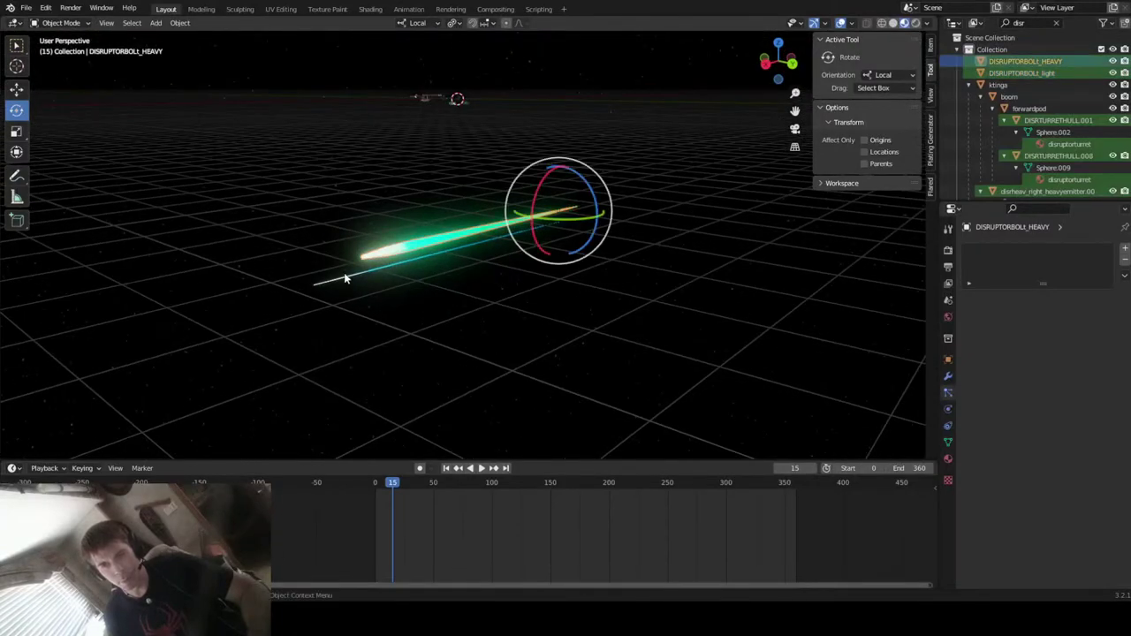
pyautogui.click(344, 279)
pyautogui.moveTo(419, 301); pyautogui.dragTo(467, 306, button='middle')
pyautogui.moveTo(466, 299)
pyautogui.mouseDown(button='middle')
pyautogui.moveTo(438, 301)
pyautogui.moveTo(431, 281)
pyautogui.mouseUp(button='middle')
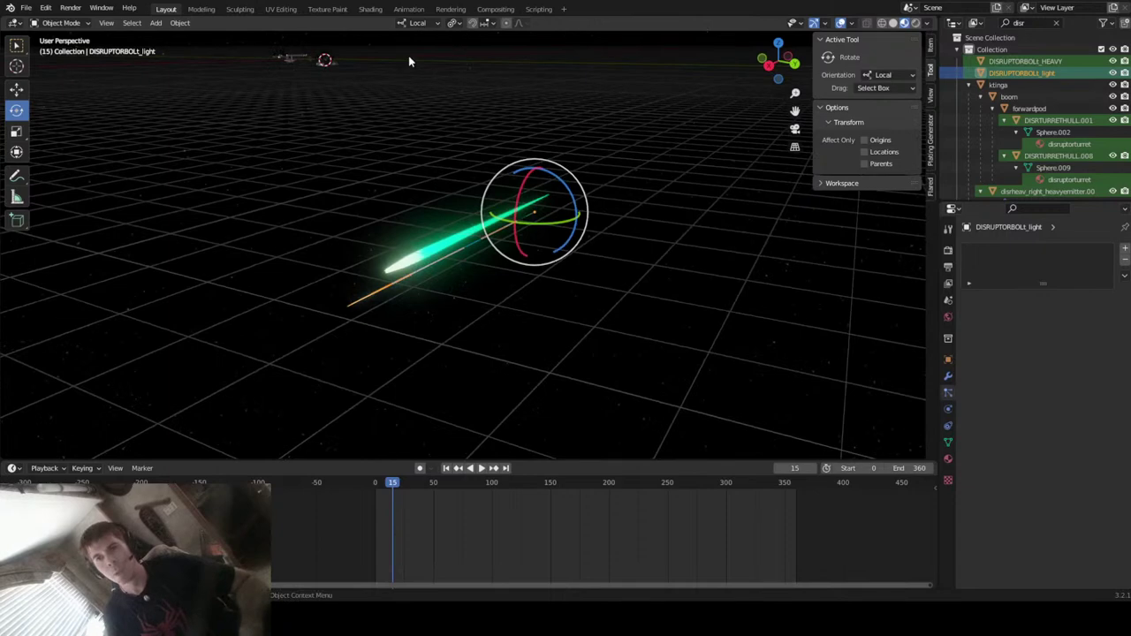
pyautogui.click(371, 10)
pyautogui.moveTo(704, 477); pyautogui.dragTo(412, 580, button='middle')
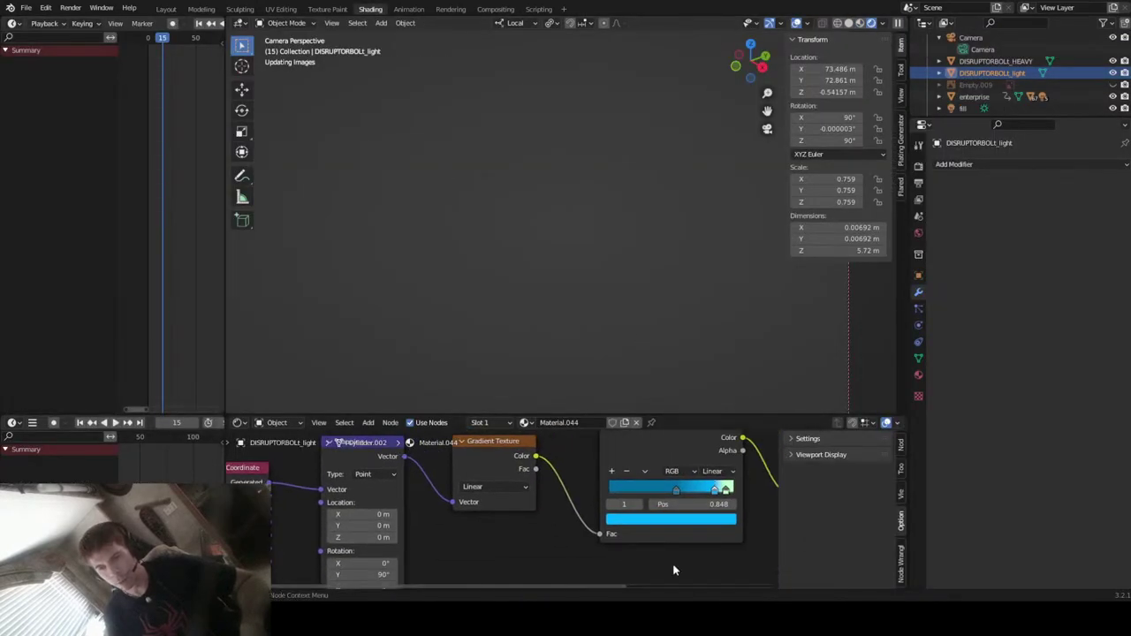
# - Recolour the first colour ramp stop of the light bolt's material to dark red, keeping its saturation at 1 and value at 0.349
pyautogui.moveTo(682, 560); pyautogui.dragTo(580, 578, button='middle')
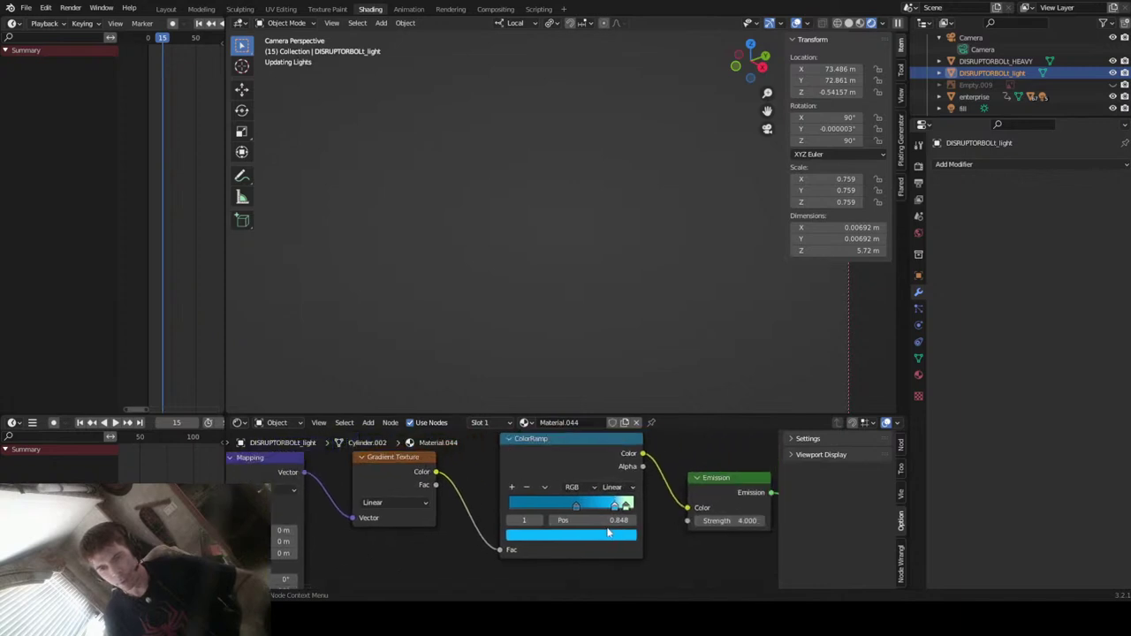
pyautogui.scroll(1, 609, 531)
pyautogui.scroll(1, 609, 531)
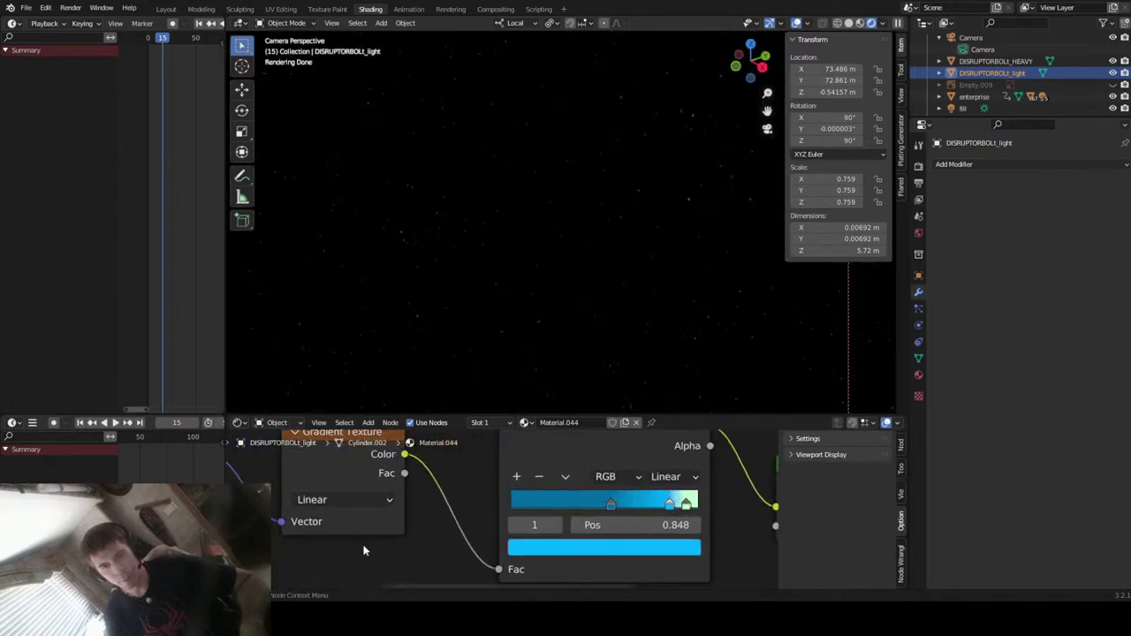
pyautogui.moveTo(449, 556); pyautogui.dragTo(443, 528, button='middle')
pyautogui.scroll(1, 495, 514)
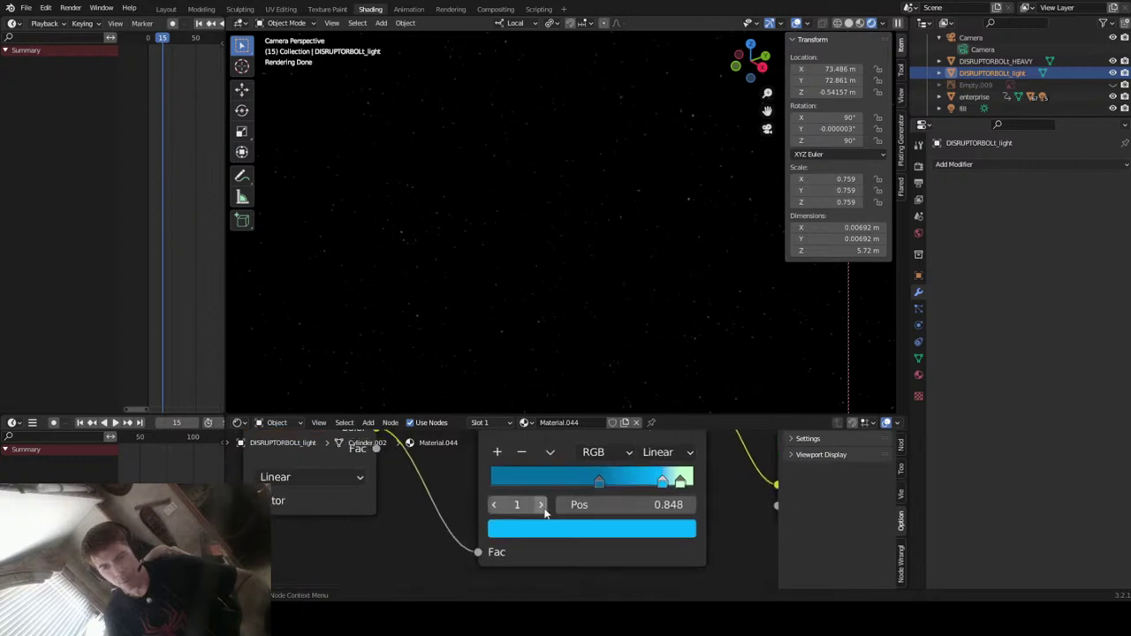
pyautogui.click(592, 482)
pyautogui.click(592, 528)
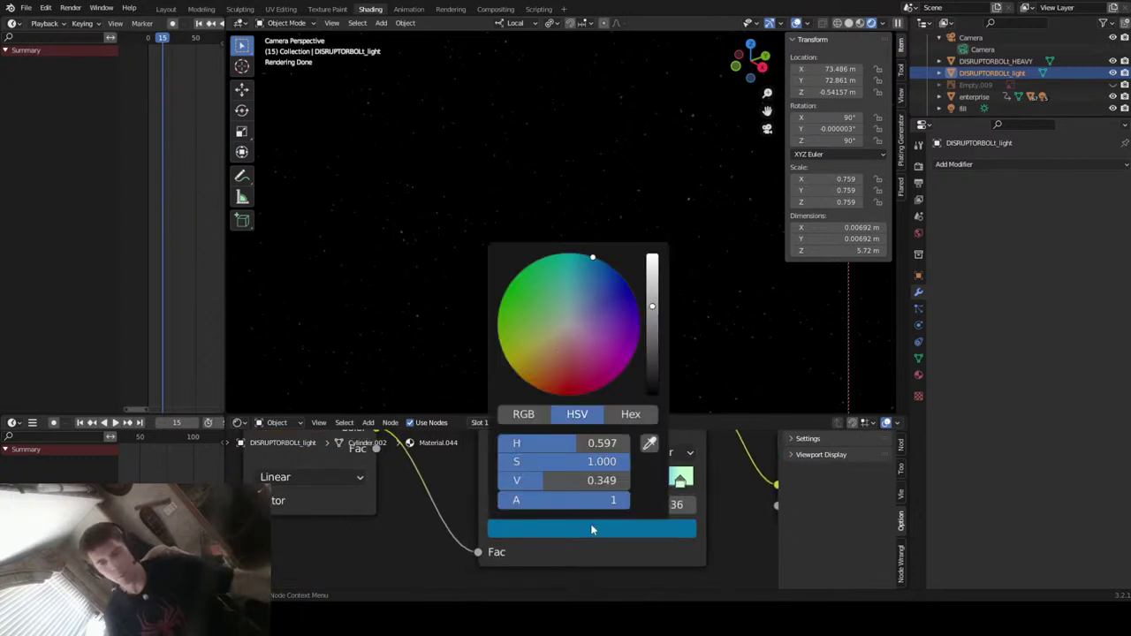
pyautogui.moveTo(590, 308); pyautogui.dragTo(566, 395)
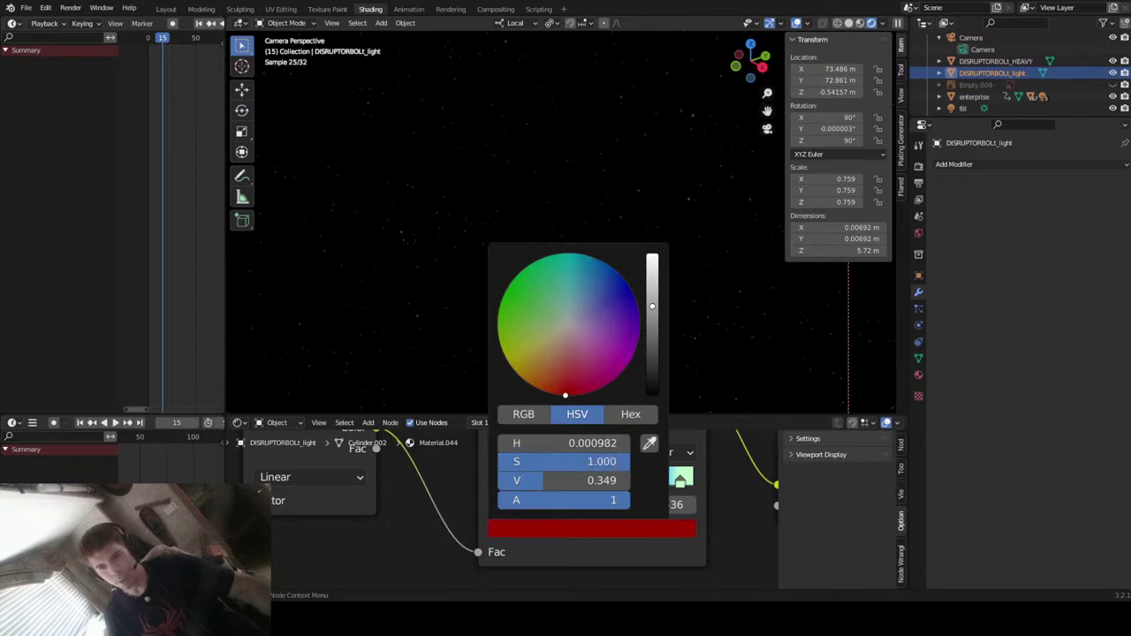
# - Recolour the light bolt's middle ramp stop to bright red with hue 0.996 and its last stop to a warm near-white
pyautogui.click(663, 482)
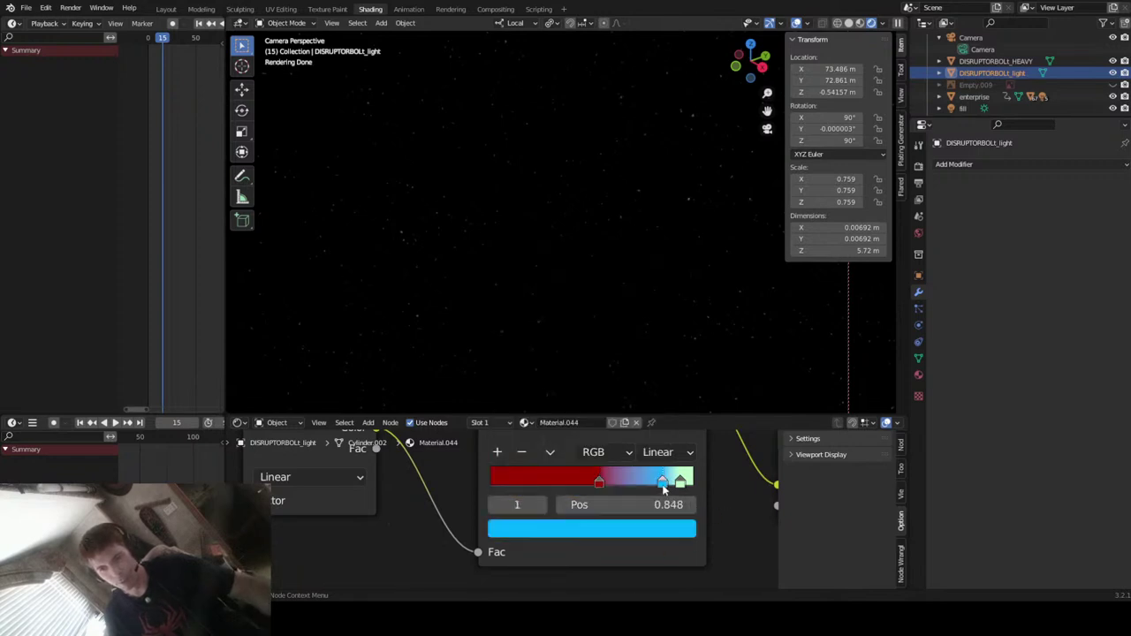
pyautogui.click(592, 528)
pyautogui.moveTo(592, 258)
pyautogui.mouseDown()
pyautogui.moveTo(625, 362)
pyautogui.moveTo(578, 391)
pyautogui.mouseUp()
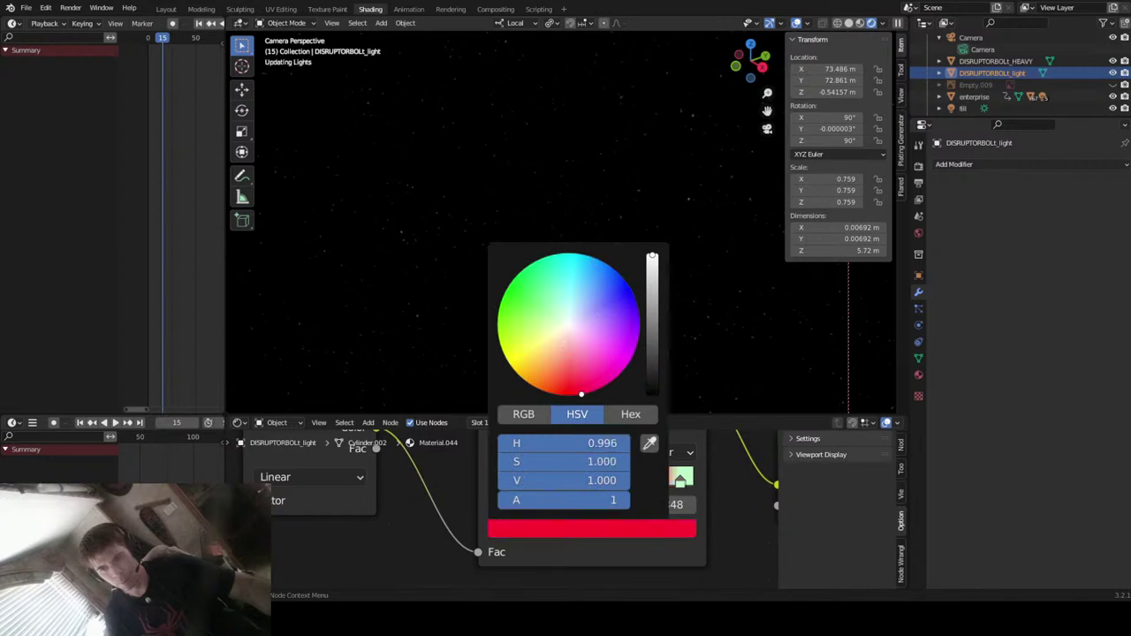
pyautogui.click(681, 481)
pyautogui.click(669, 530)
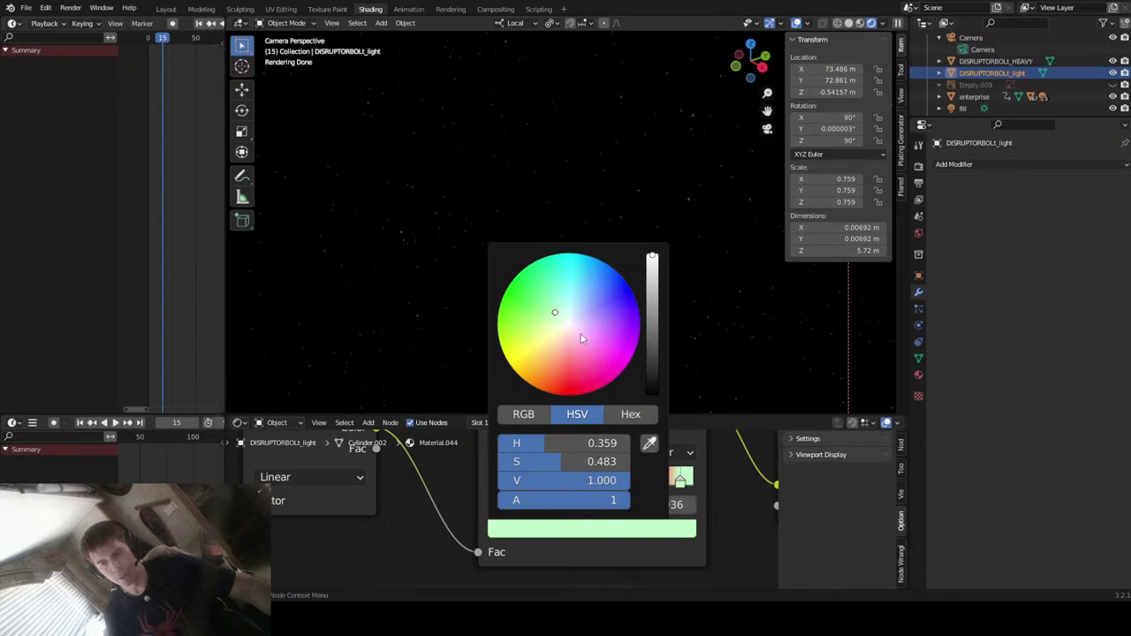
pyautogui.moveTo(565, 330); pyautogui.dragTo(567, 329)
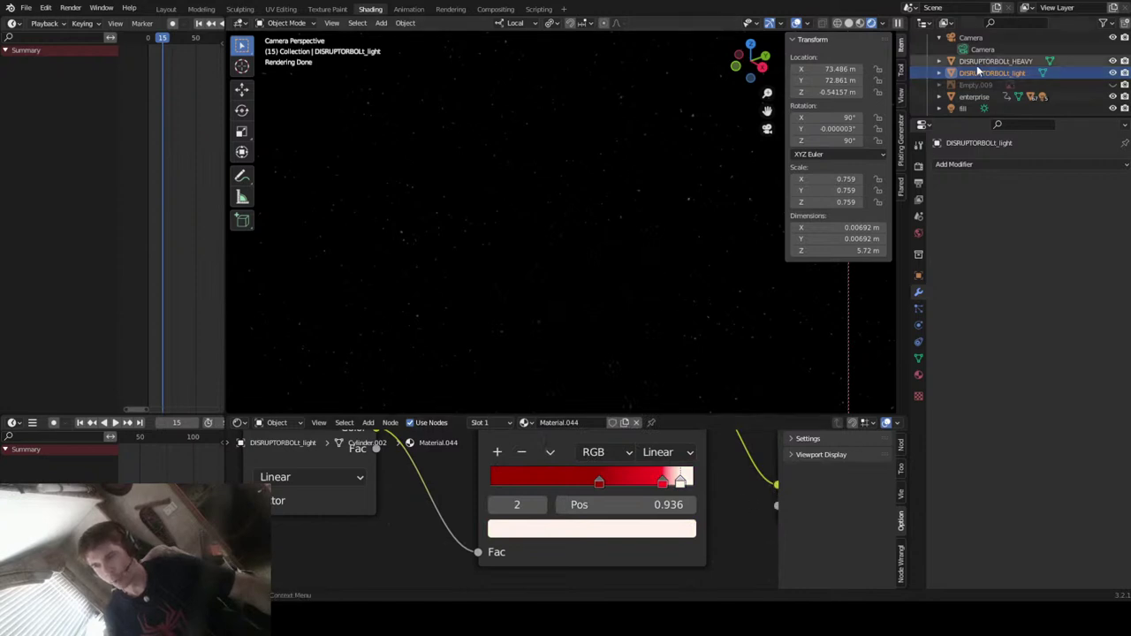
# - Switch the viewport from the camera to the right orthographic view and filter the scene objects by "bolt"
pyautogui.scroll(-2, 977, 53)
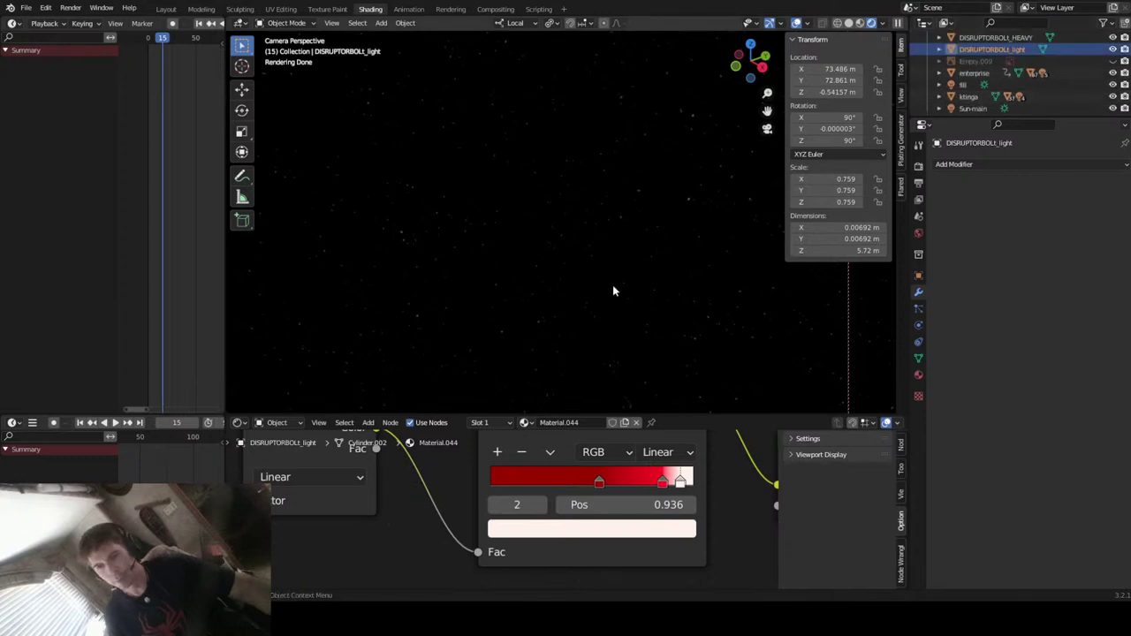
pyautogui.click(767, 129)
pyautogui.click(767, 129)
pyautogui.scroll(4, 1012, 82)
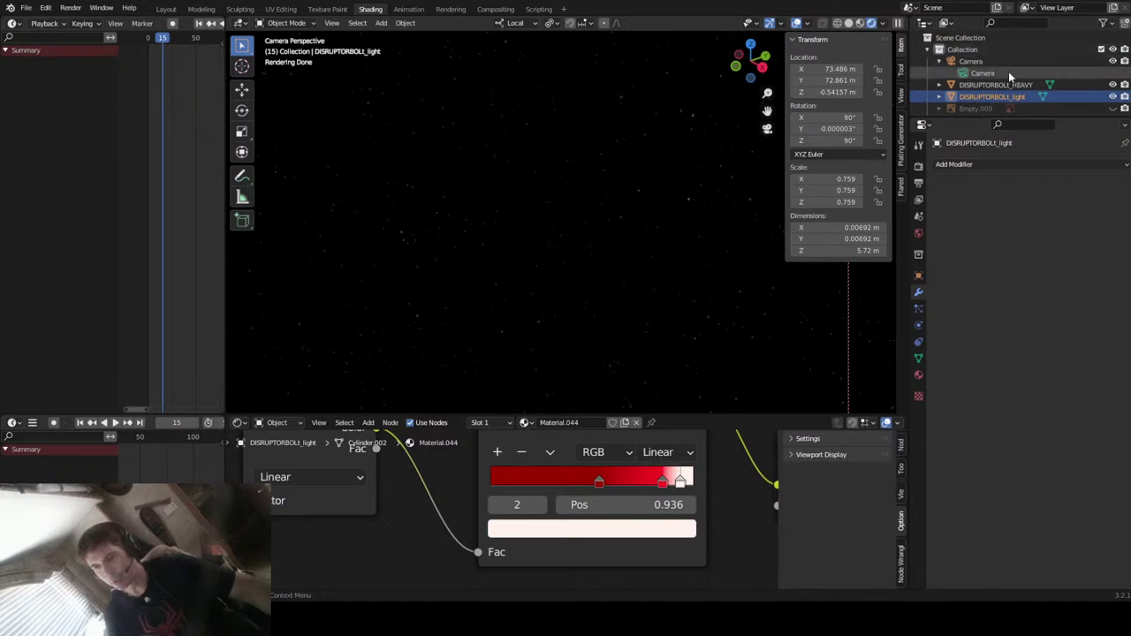
pyautogui.scroll(-5, 1009, 71)
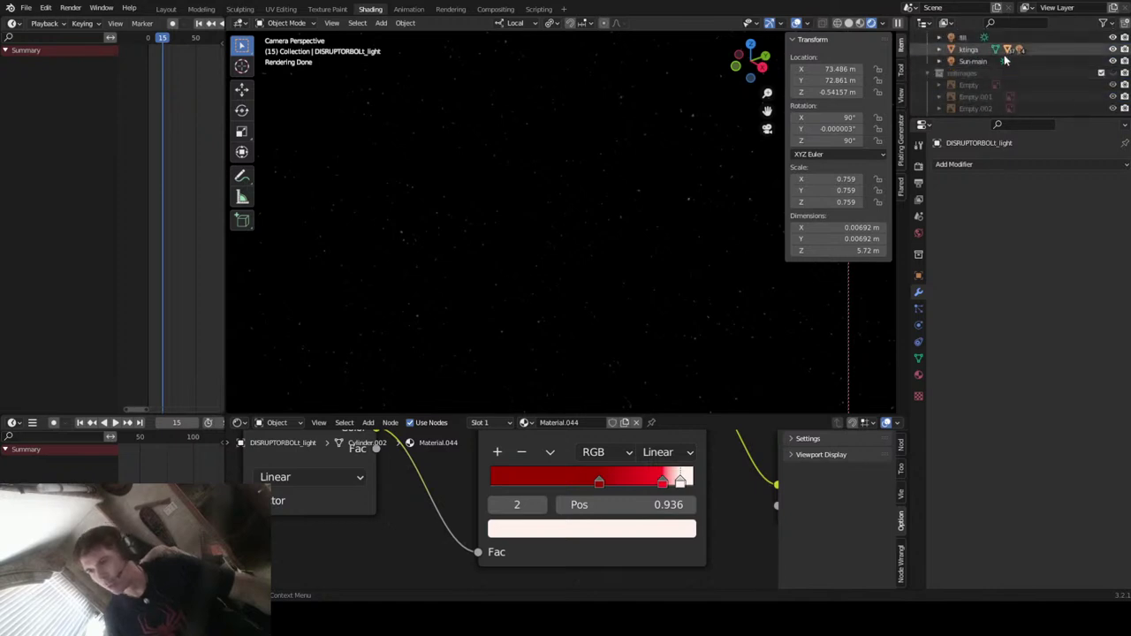
pyautogui.click(762, 68)
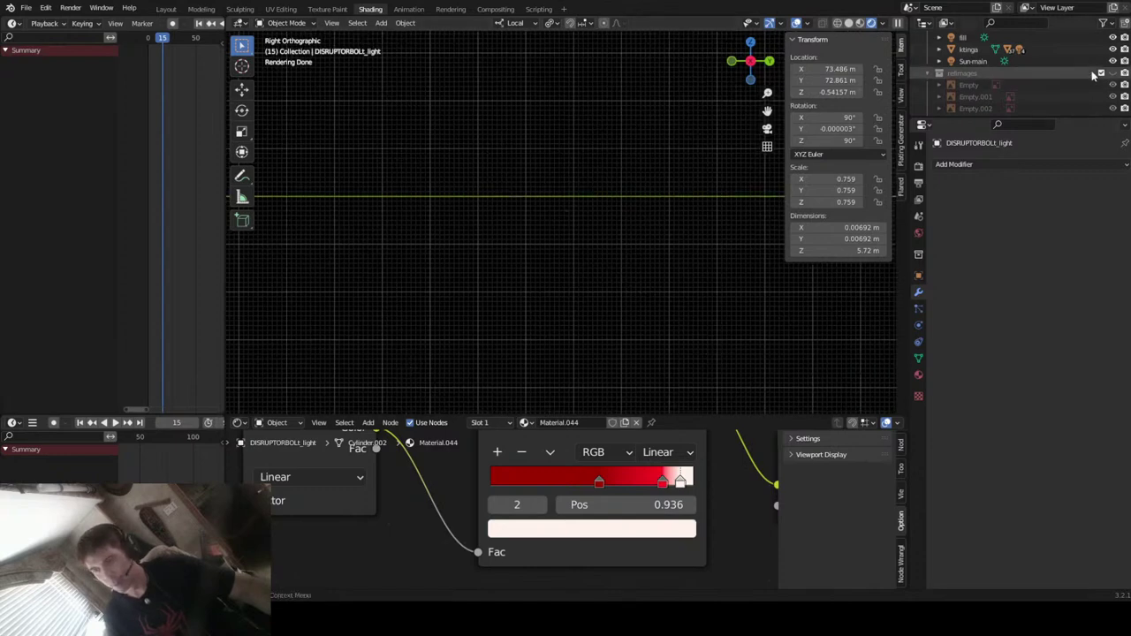
pyautogui.click(1021, 24)
pyautogui.write('dis')
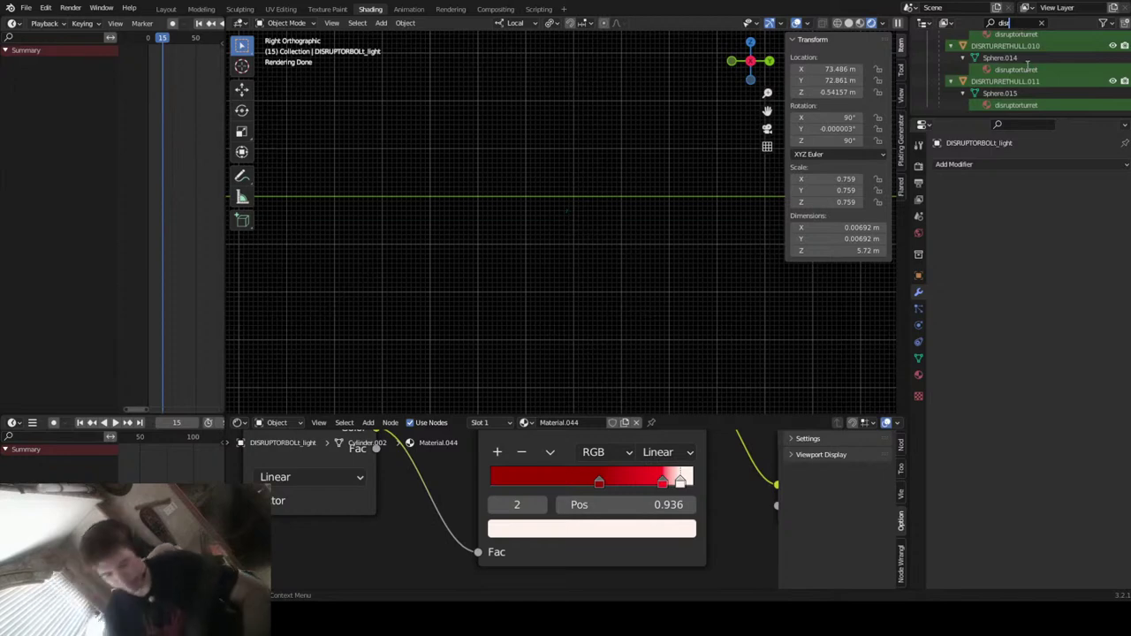
pyautogui.press('BackSpace')
pyautogui.press('BackSpace')
pyautogui.press('BackSpace')
pyautogui.press('BackSpace')
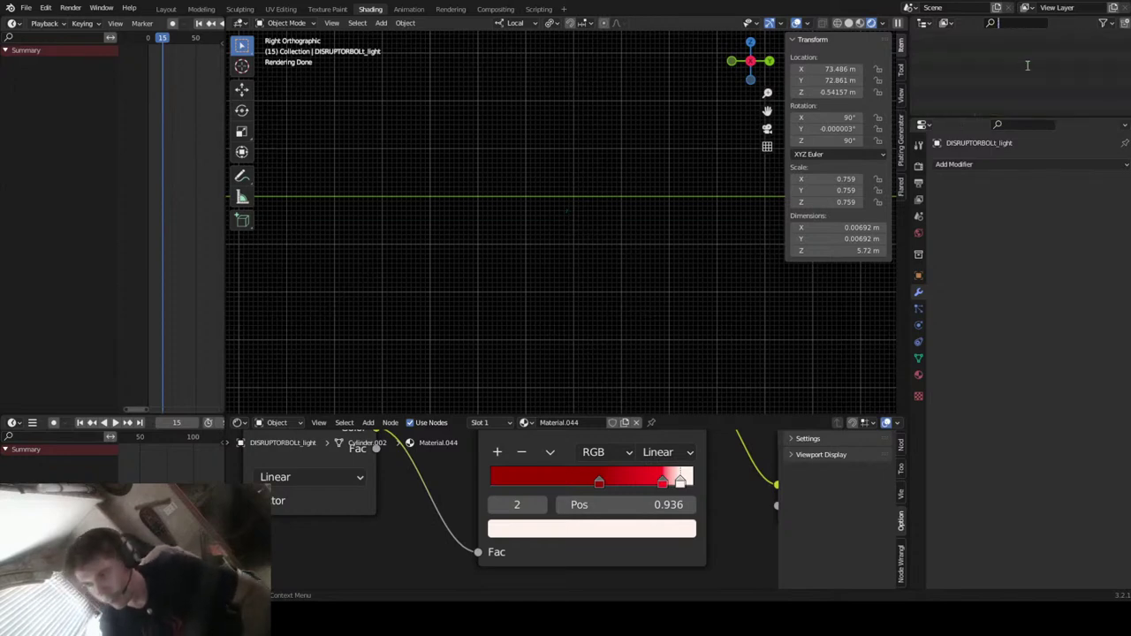
pyautogui.write('bolt')
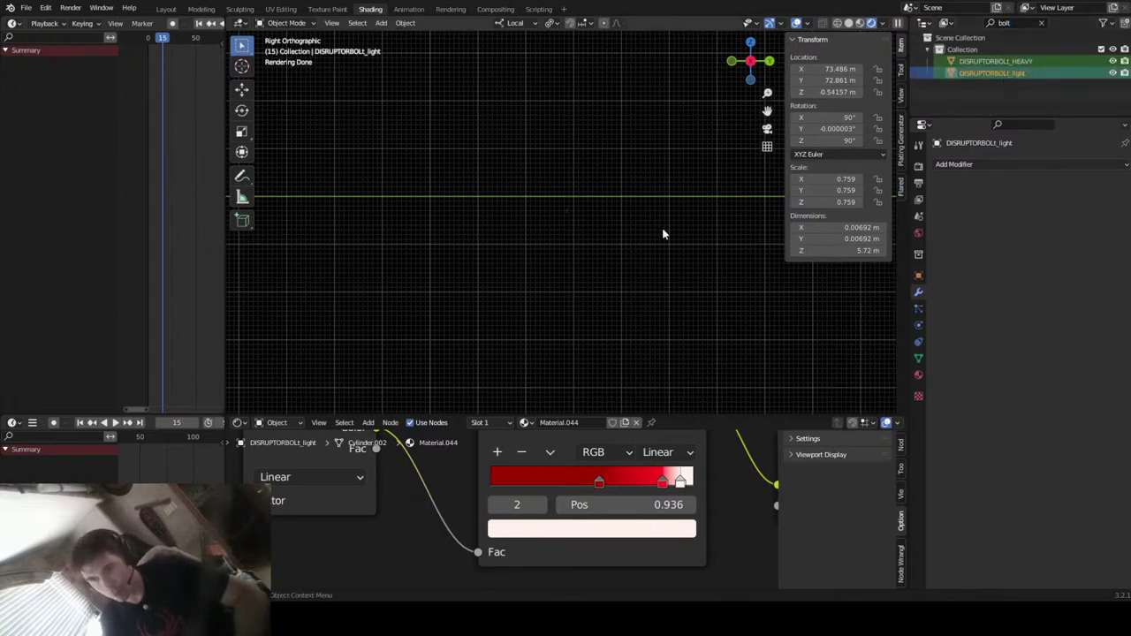
# - Play the animation briefly, stop it at frame 3, and bring the disruptor bolts into view from an angled perspective
pyautogui.rightClick(977, 75)
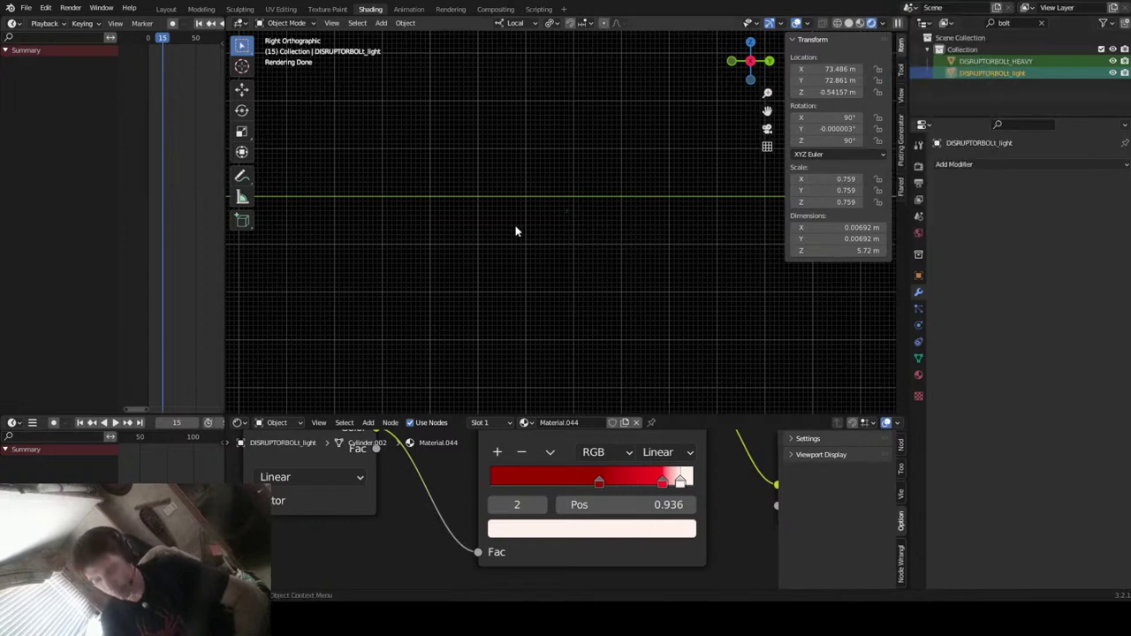
pyautogui.scroll(3, 517, 231)
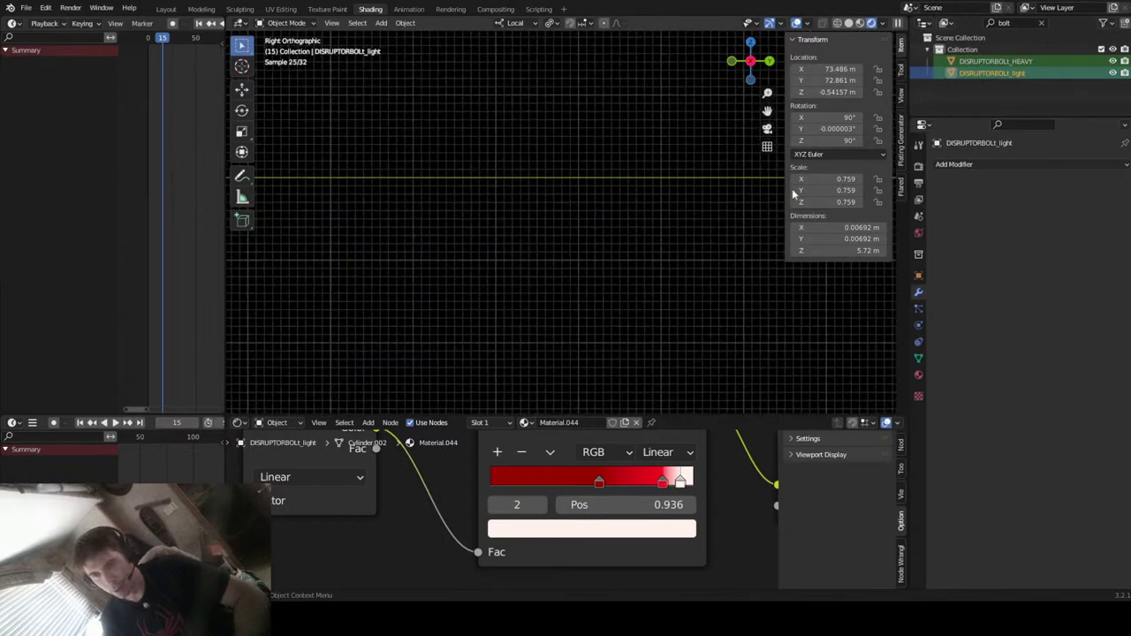
pyautogui.press('space')
pyautogui.press('space')
pyautogui.scroll(-2, 484, 240)
pyautogui.scroll(5, 565, 221)
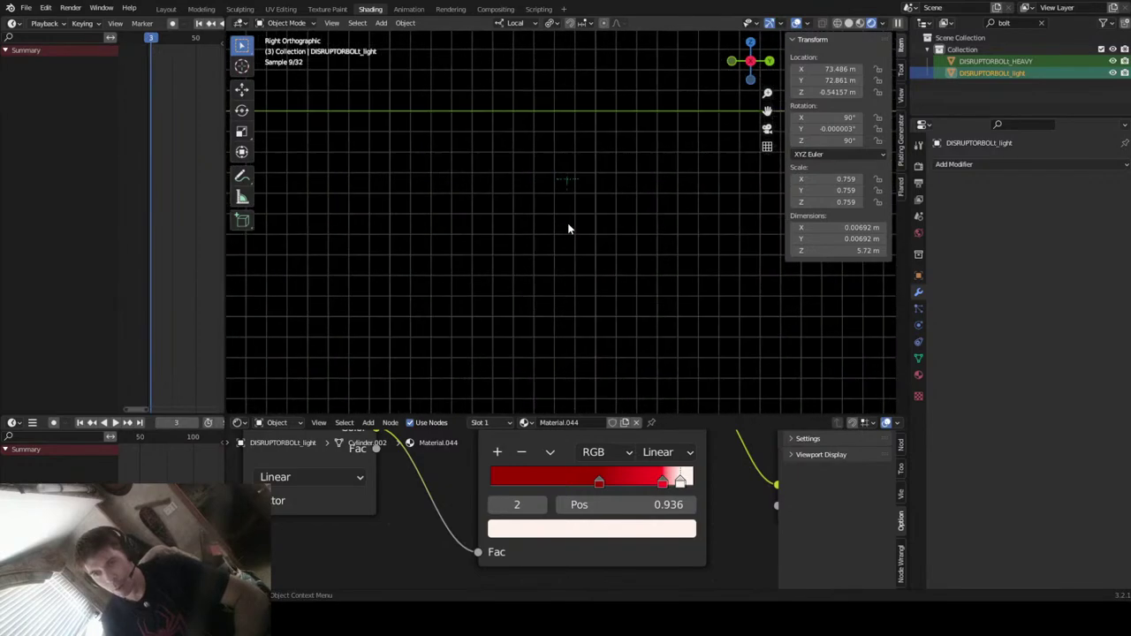
pyautogui.scroll(-2, 586, 235)
pyautogui.scroll(2, 586, 235)
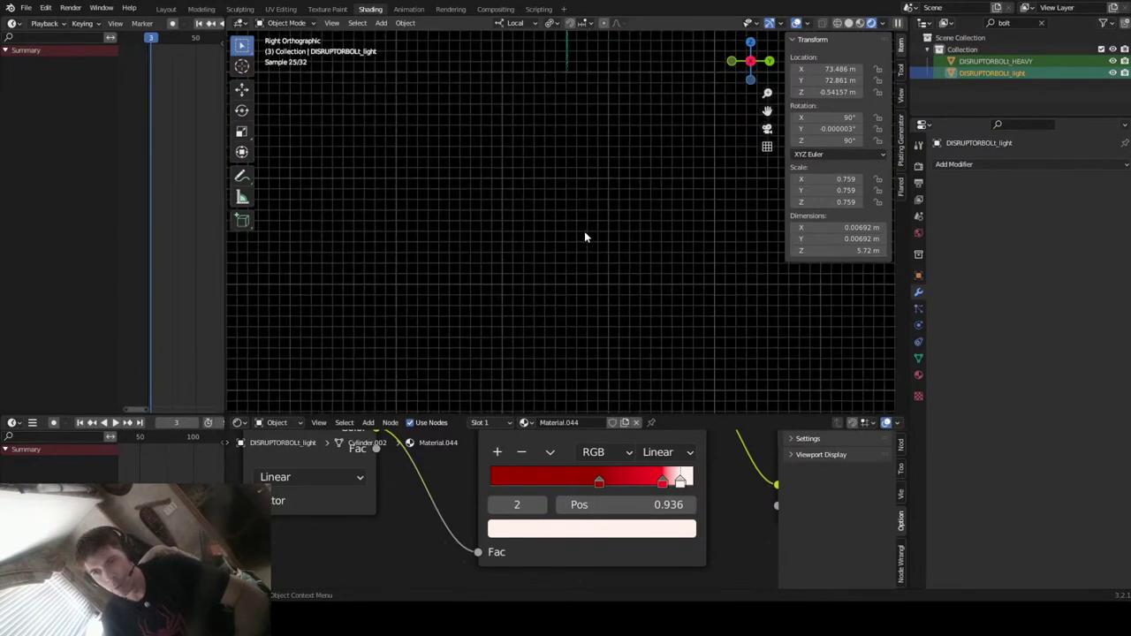
pyautogui.moveTo(601, 260); pyautogui.dragTo(676, 308, button='middle')
pyautogui.scroll(-3, 578, 274)
# - Move the heavy disruptor bolt away from the light bolt to separate them, and reselect the light bolt
pyautogui.click(619, 228)
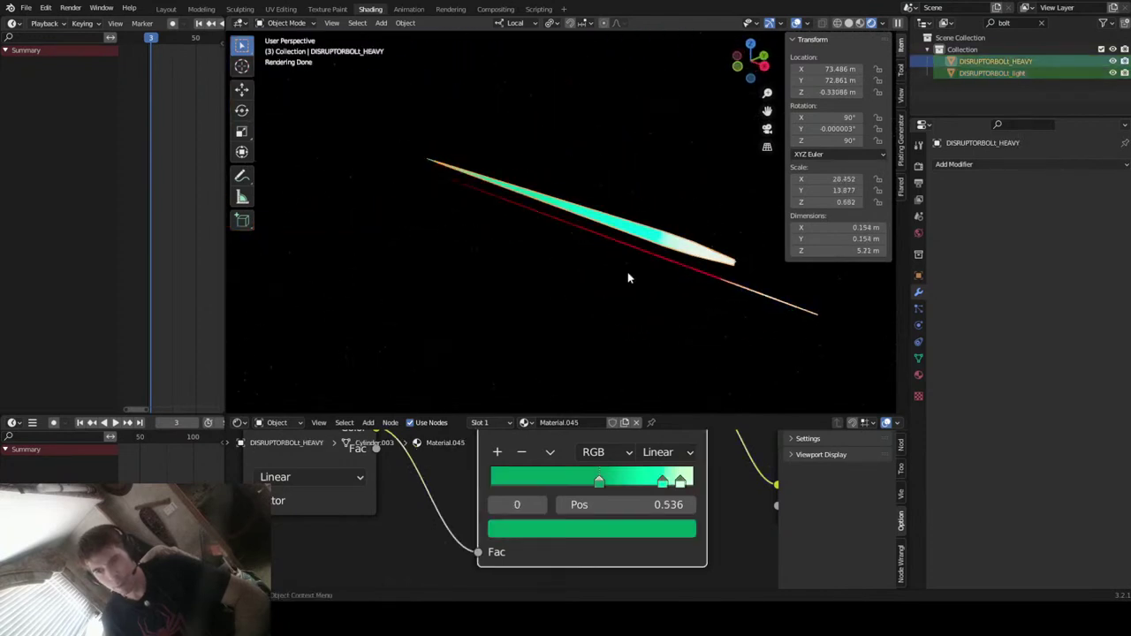
pyautogui.press('g')
pyautogui.click(486, 308)
pyautogui.moveTo(485, 308); pyautogui.dragTo(455, 270, button='middle')
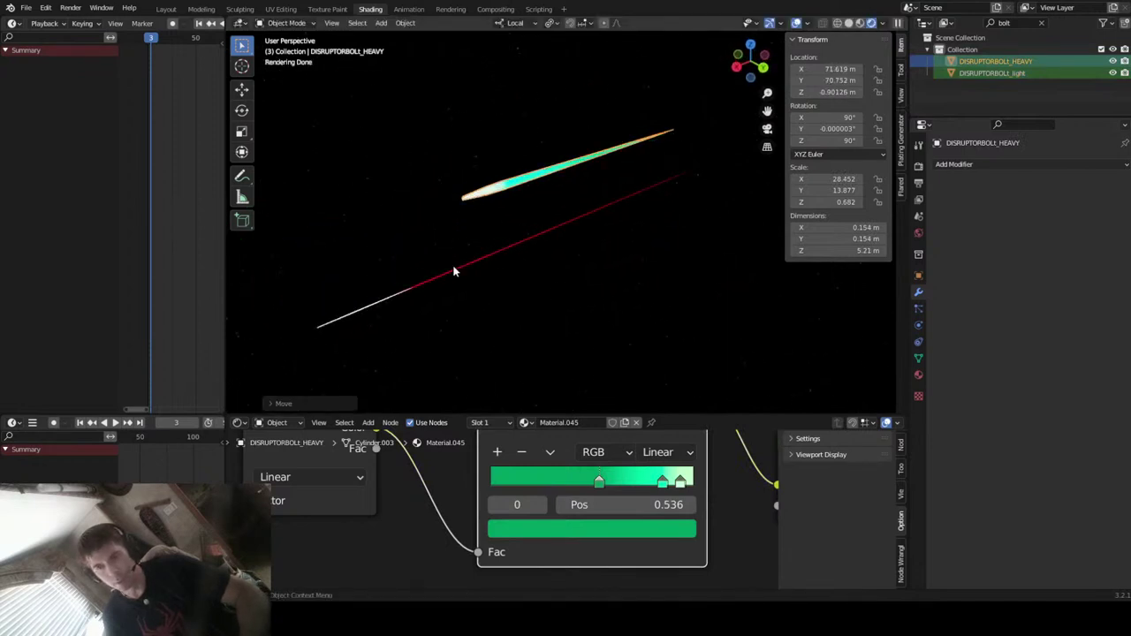
pyautogui.click(454, 271)
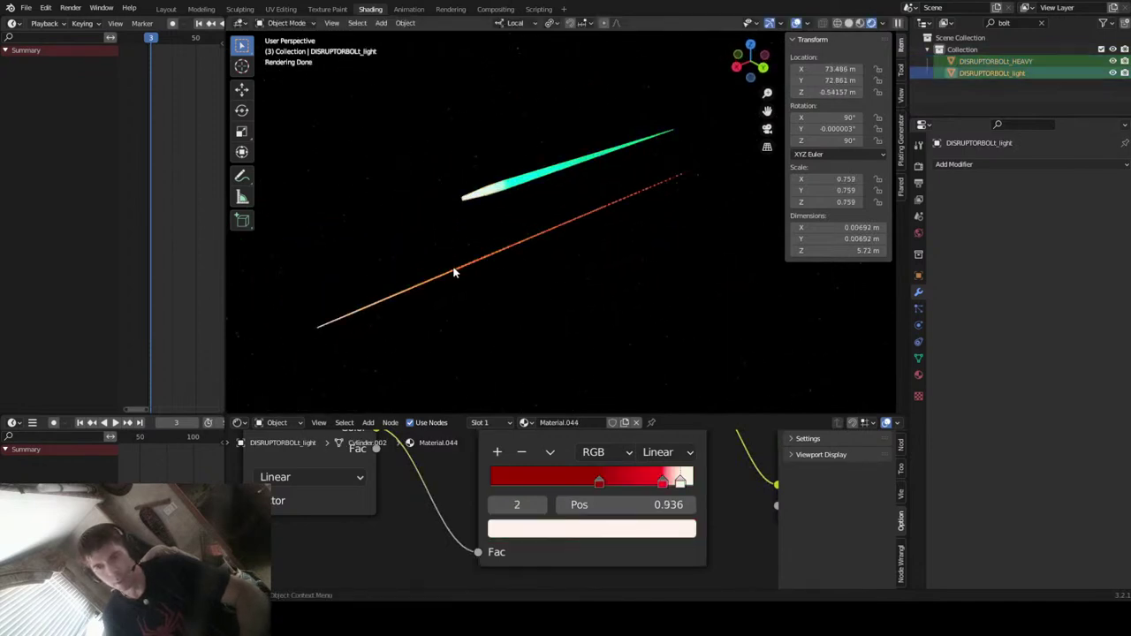
# - Display the viewport in material preview shading lit by the scene world
pyautogui.click(860, 23)
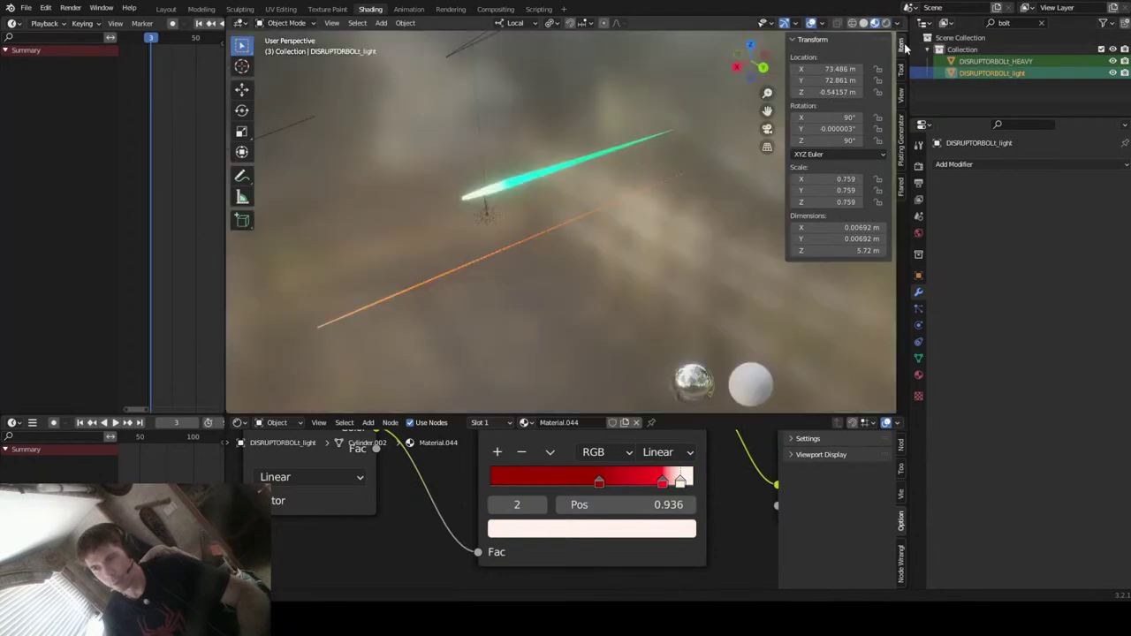
pyautogui.click(898, 24)
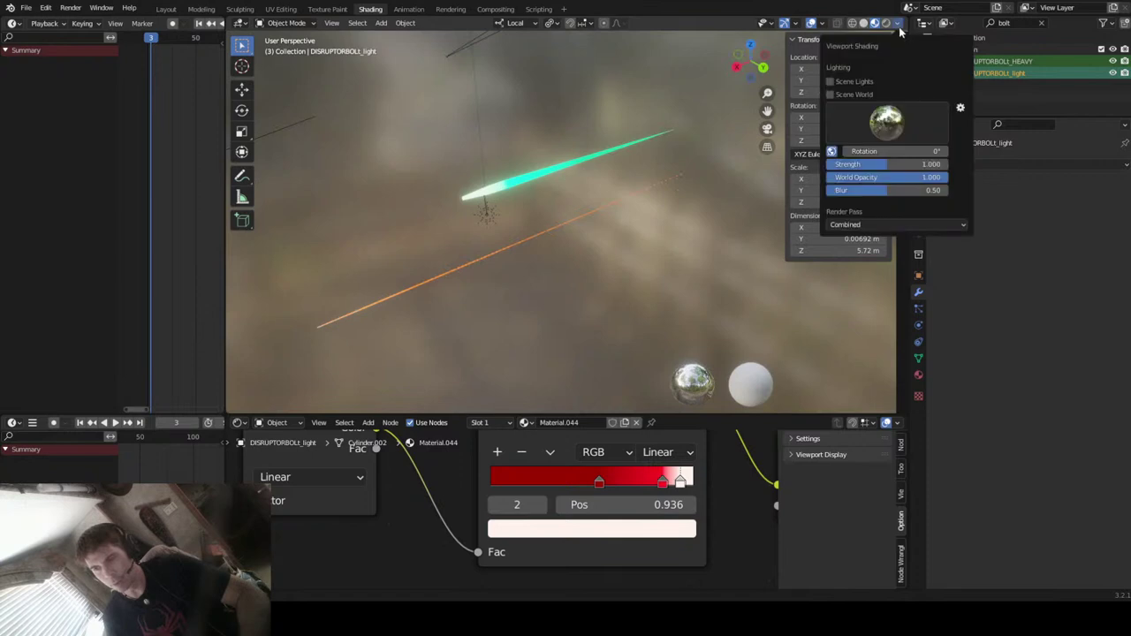
pyautogui.click(835, 94)
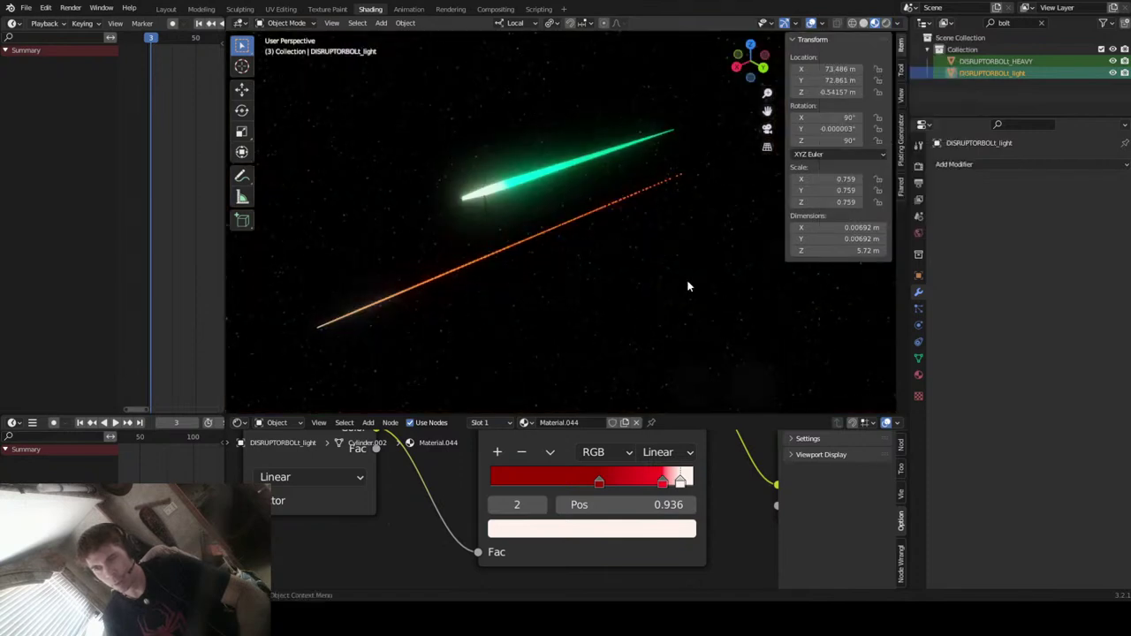
# - Recolour the light bolt's last ramp stop to pale yellow, hue 0.133 and saturation 0.535, and its middle stop to orange-red
pyautogui.moveTo(406, 350); pyautogui.dragTo(495, 327, button='middle')
pyautogui.click(627, 303)
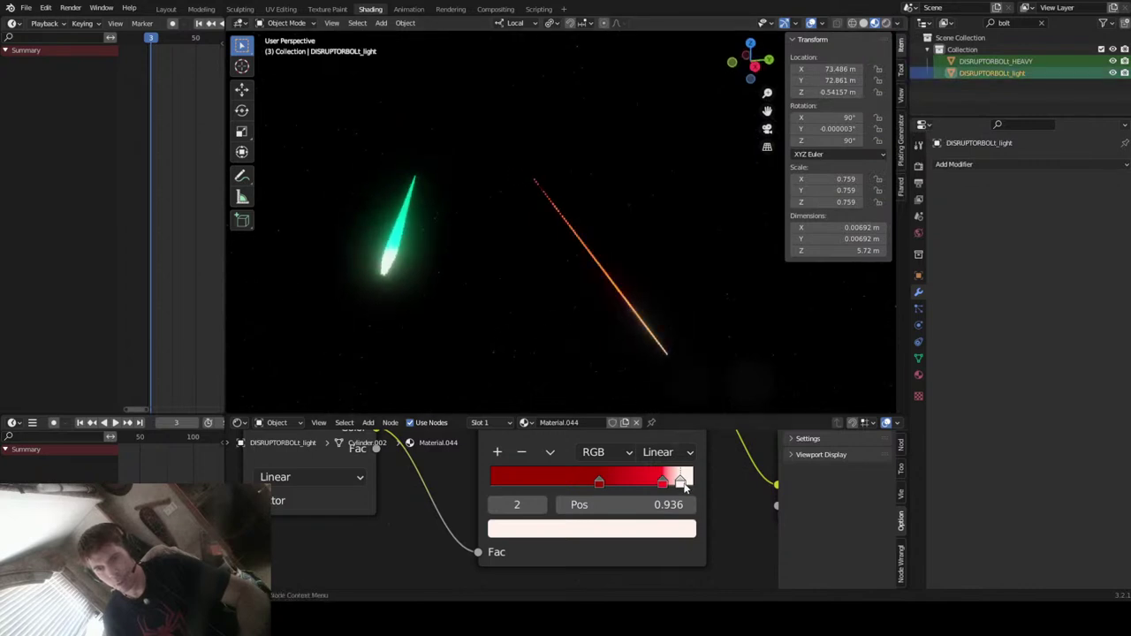
pyautogui.click(625, 531)
pyautogui.moveTo(567, 334); pyautogui.dragTo(552, 336)
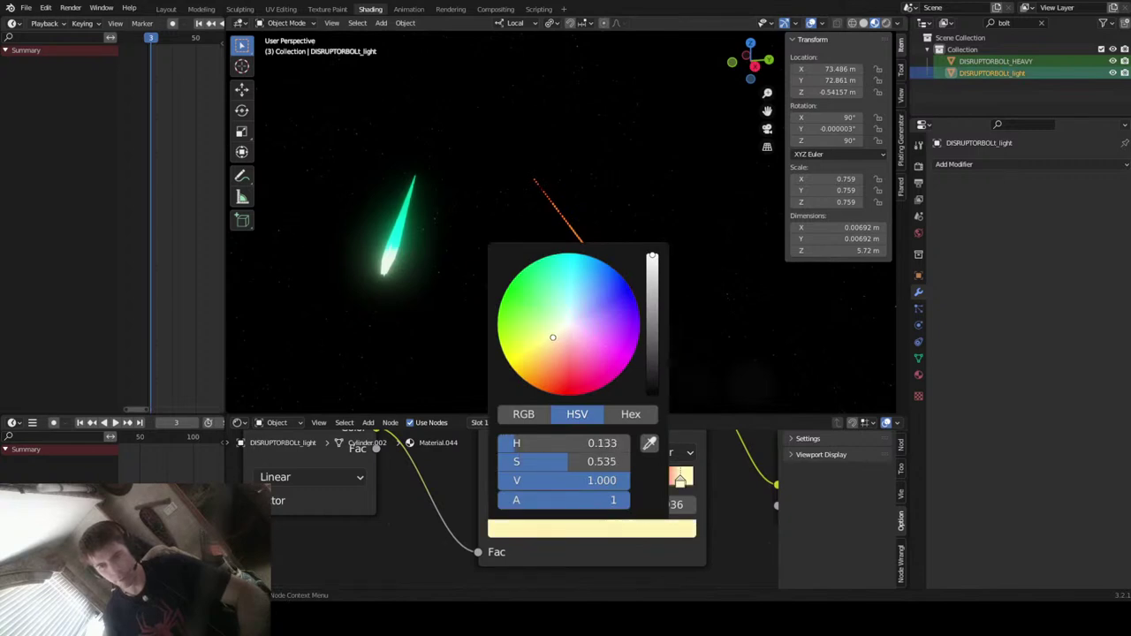
pyautogui.click(662, 486)
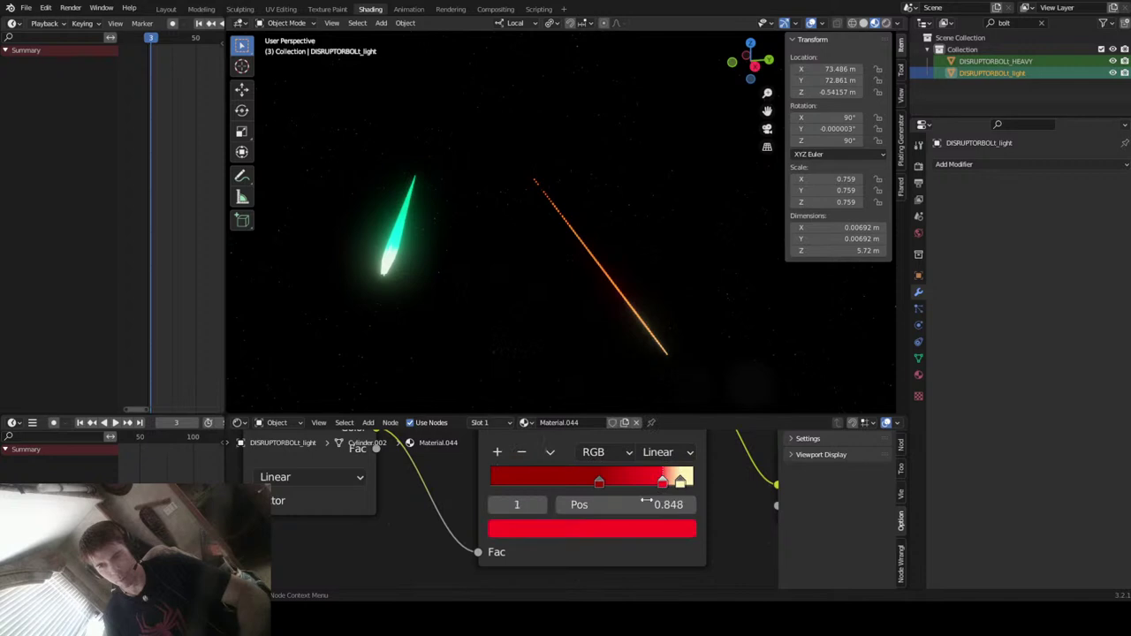
pyautogui.click(612, 529)
pyautogui.moveTo(559, 385); pyautogui.dragTo(549, 394)
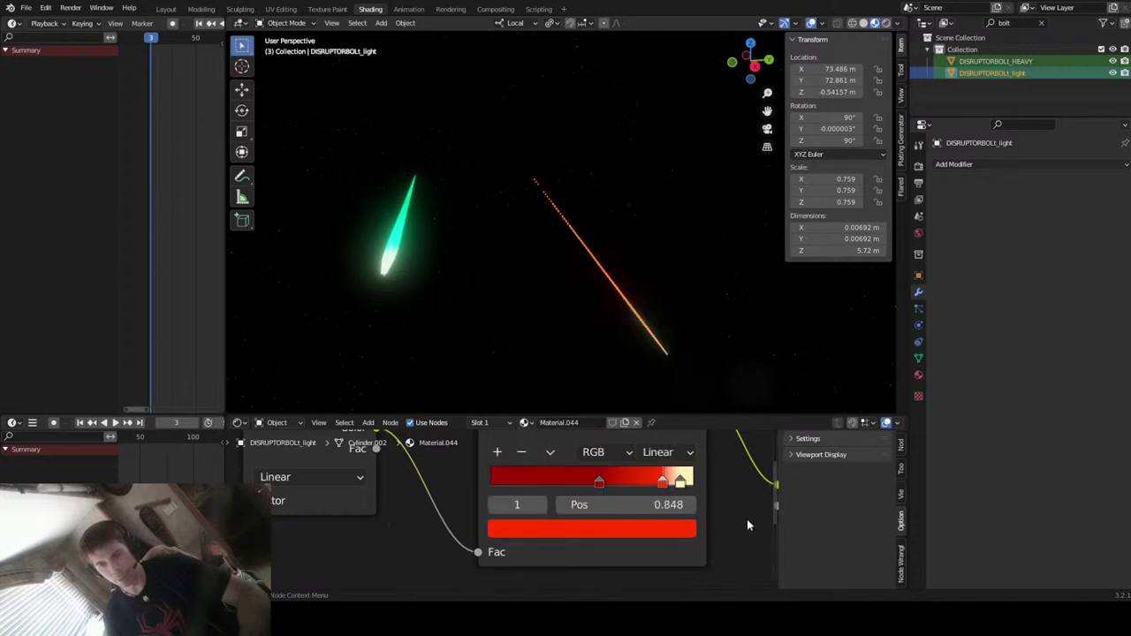
# - Move the light bolt's dark red ramp stop to position 0.477 and brighten it, with hue 0.999 and saturation 0.998
pyautogui.click(599, 481)
pyautogui.moveTo(599, 482); pyautogui.dragTo(587, 481)
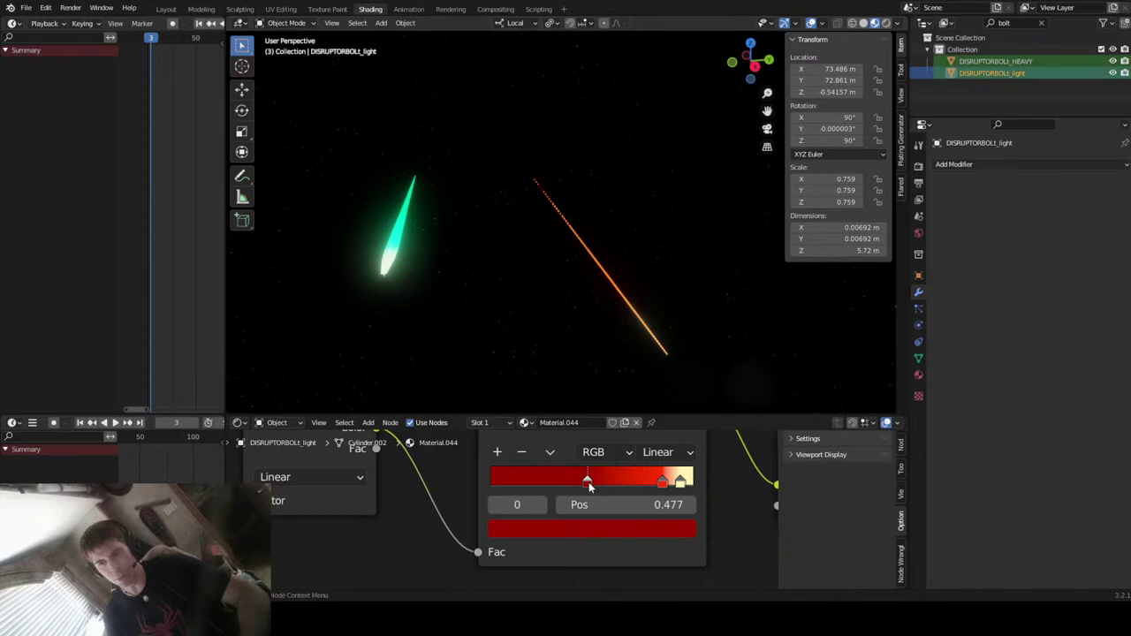
pyautogui.click(585, 527)
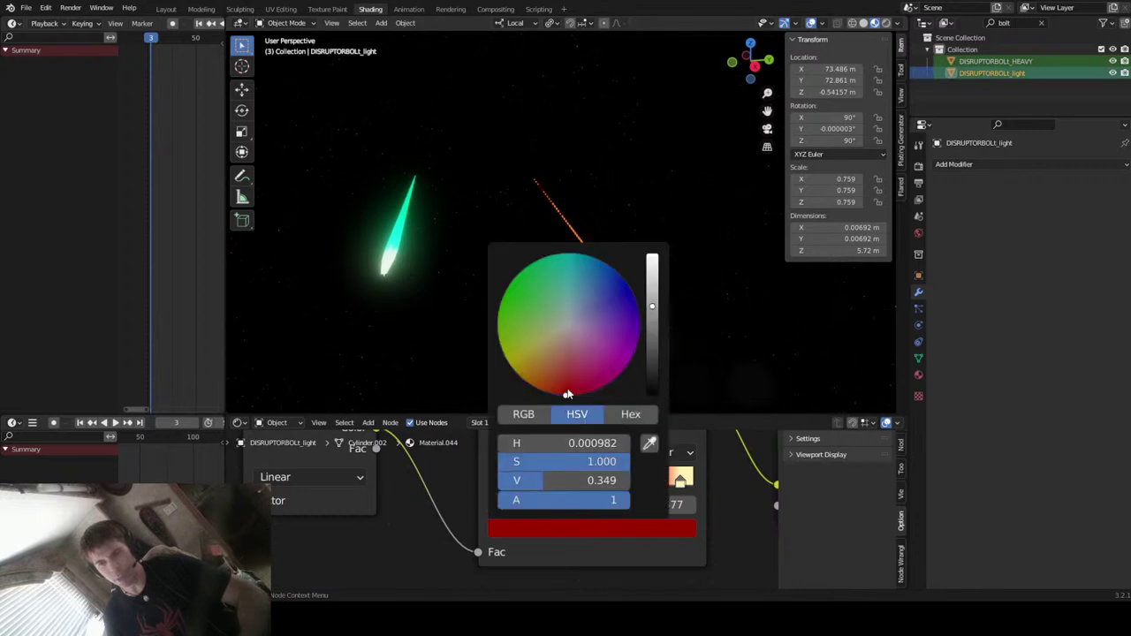
pyautogui.moveTo(568, 395); pyautogui.dragTo(571, 394)
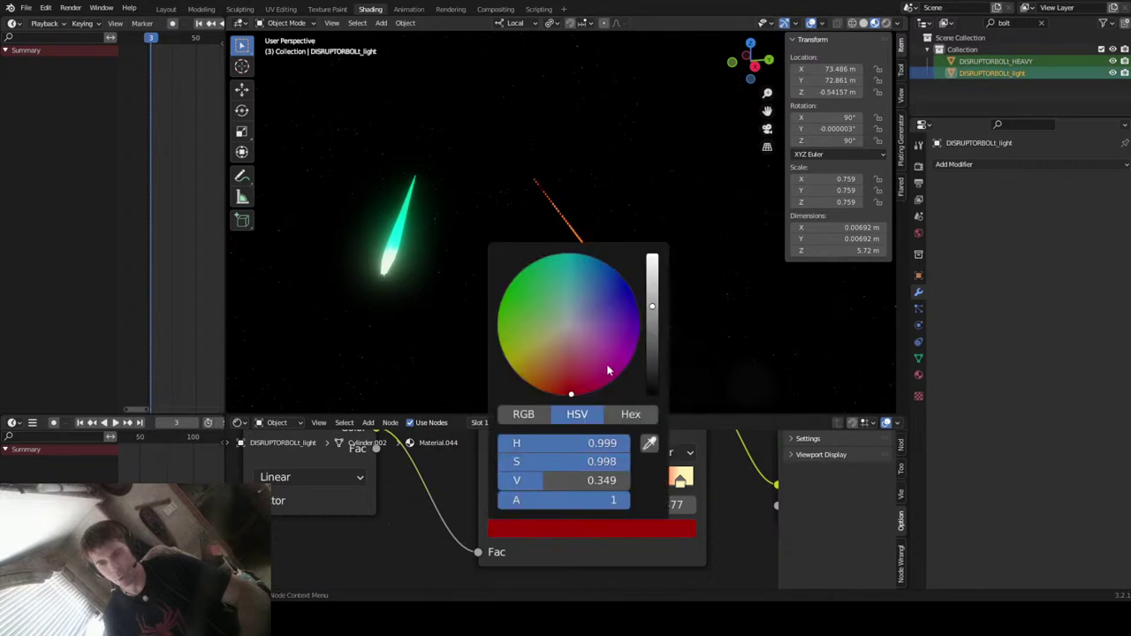
pyautogui.moveTo(652, 304); pyautogui.dragTo(652, 293)
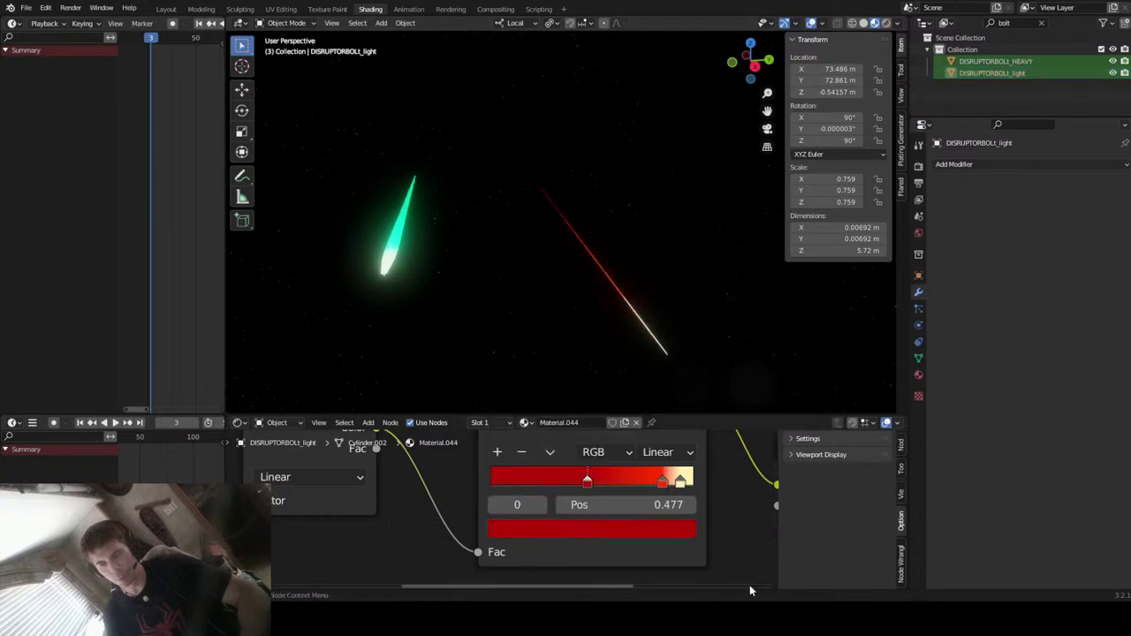
pyautogui.moveTo(736, 529); pyautogui.dragTo(542, 527, button='middle')
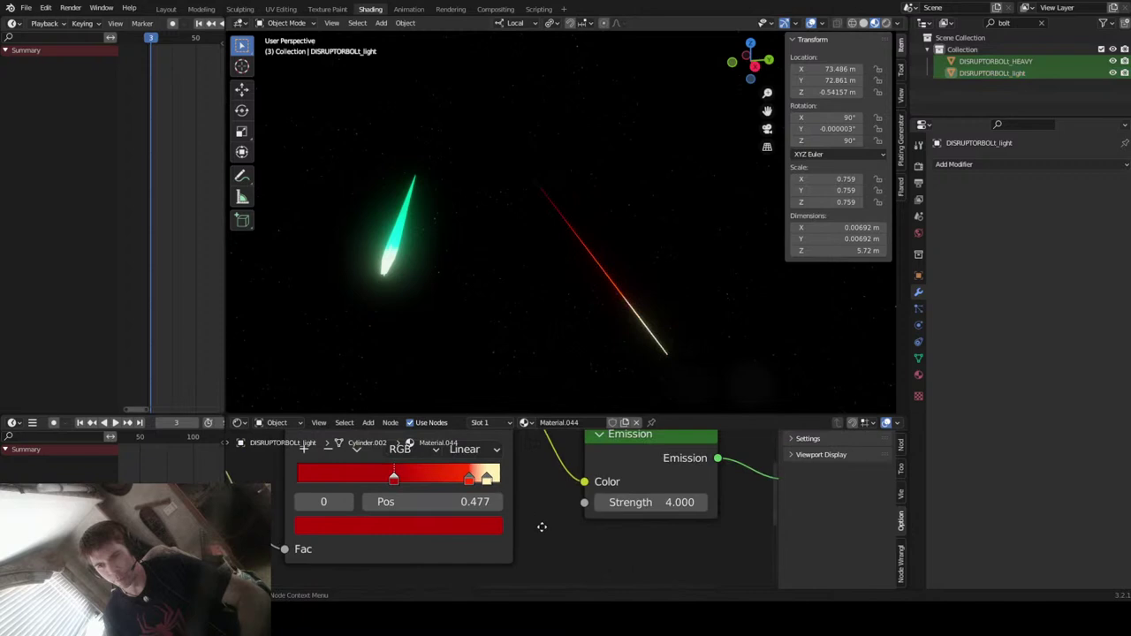
# - Set the emission strength of the light disruptor bolt's material to 6
pyautogui.click(666, 503)
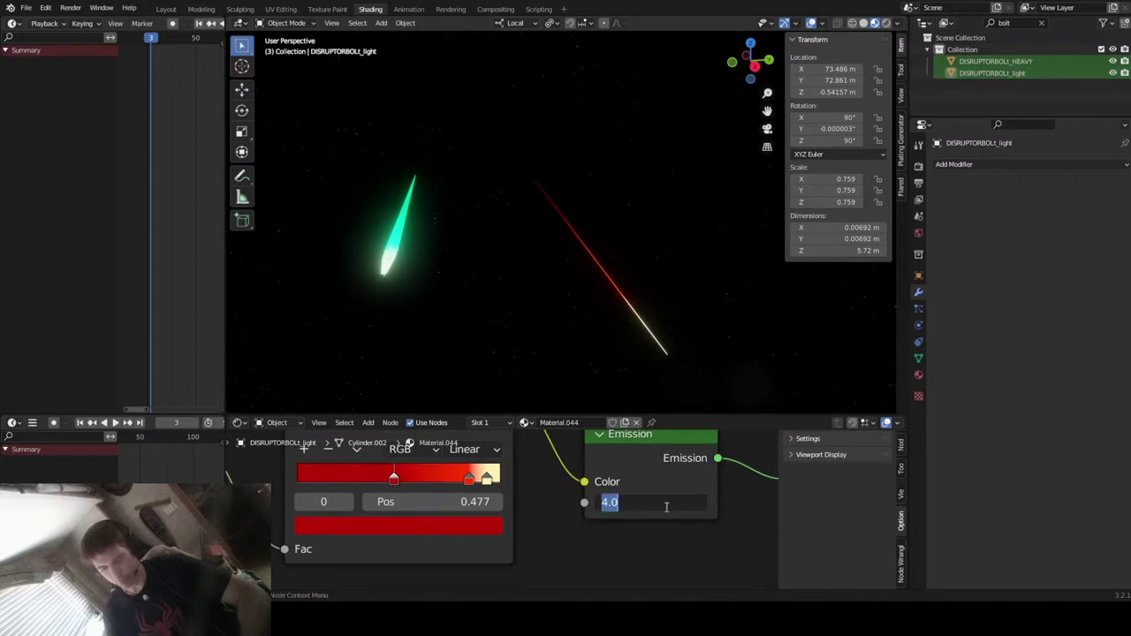
pyautogui.write('6')
pyautogui.press('Return')
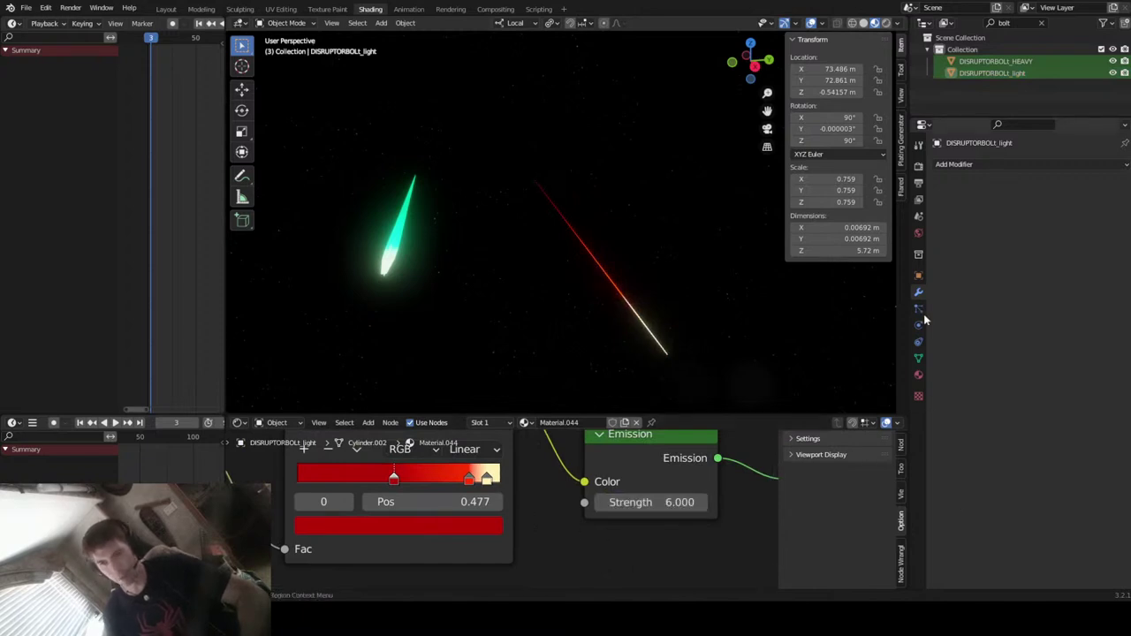
# - Switch to the Layout workspace, look through the camera there, and clear the outliner's name filter
pyautogui.click(768, 130)
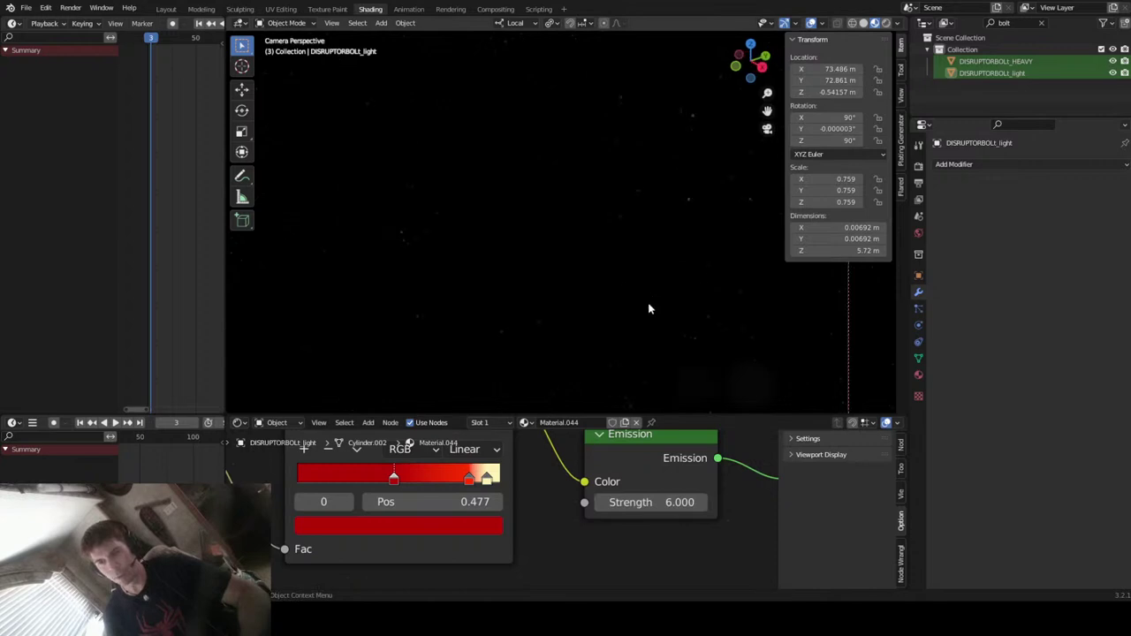
pyautogui.click(166, 9)
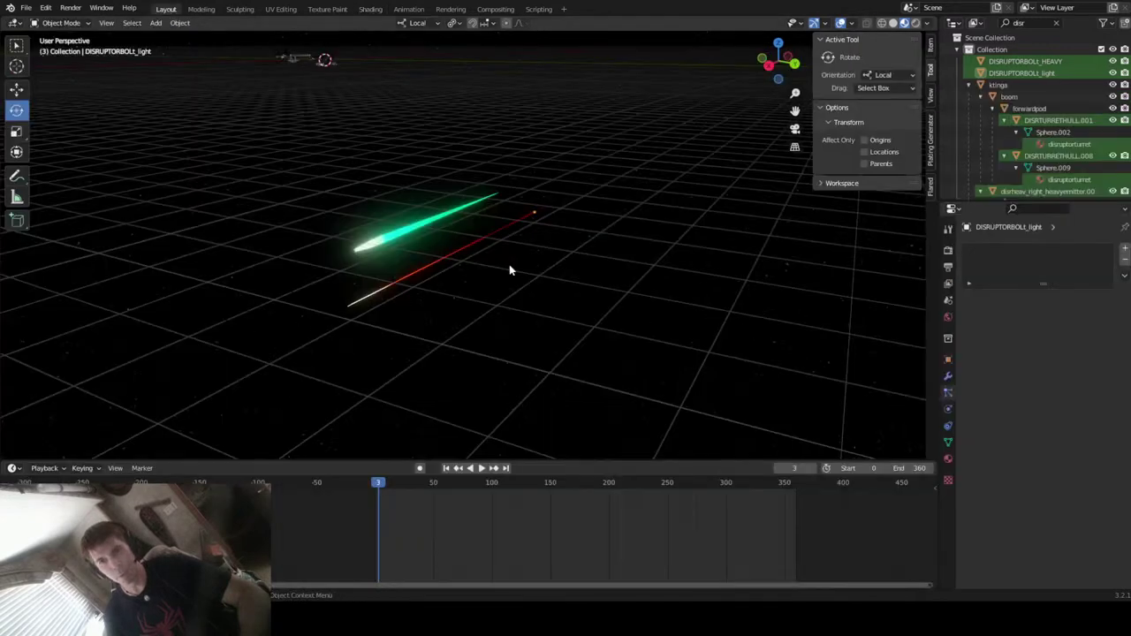
pyautogui.click(794, 129)
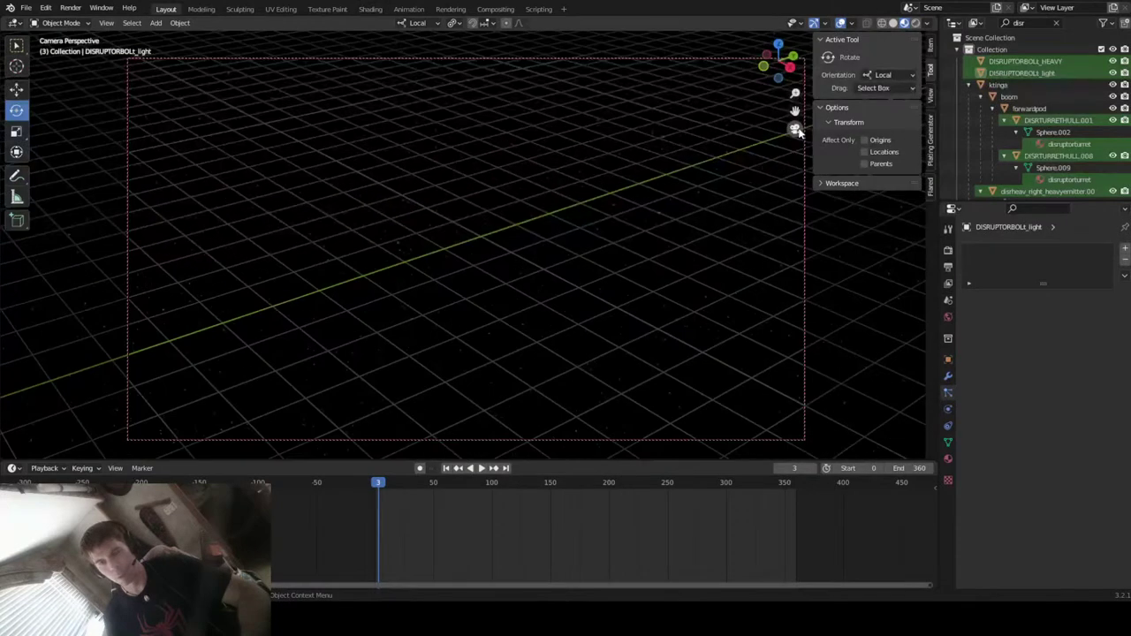
pyautogui.scroll(-2, 1043, 100)
pyautogui.scroll(2, 1043, 100)
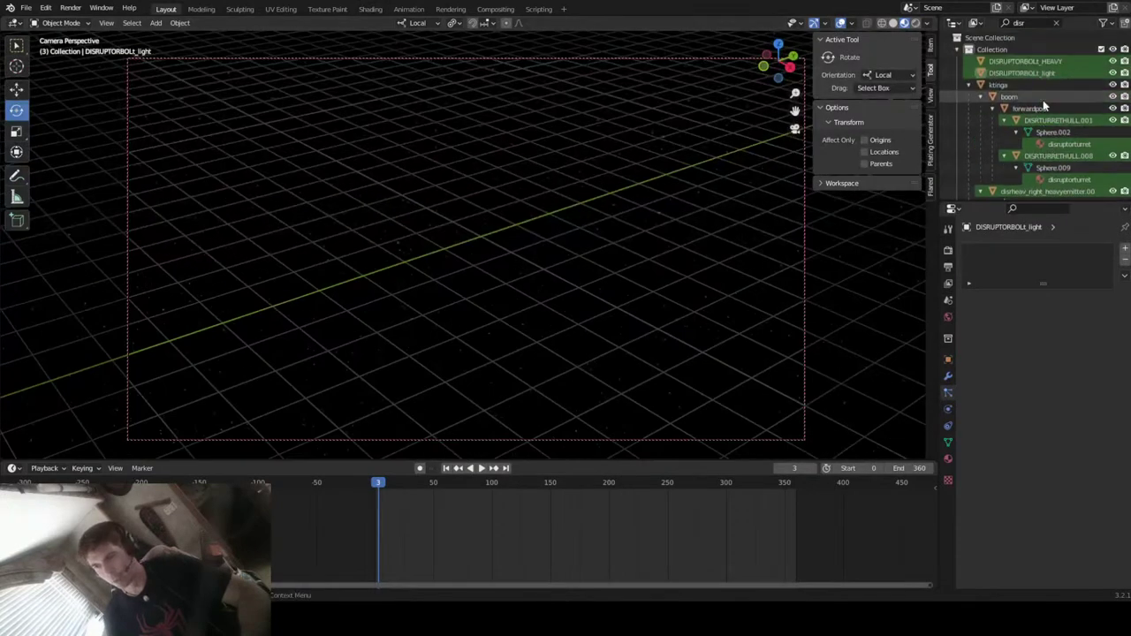
pyautogui.click(1056, 23)
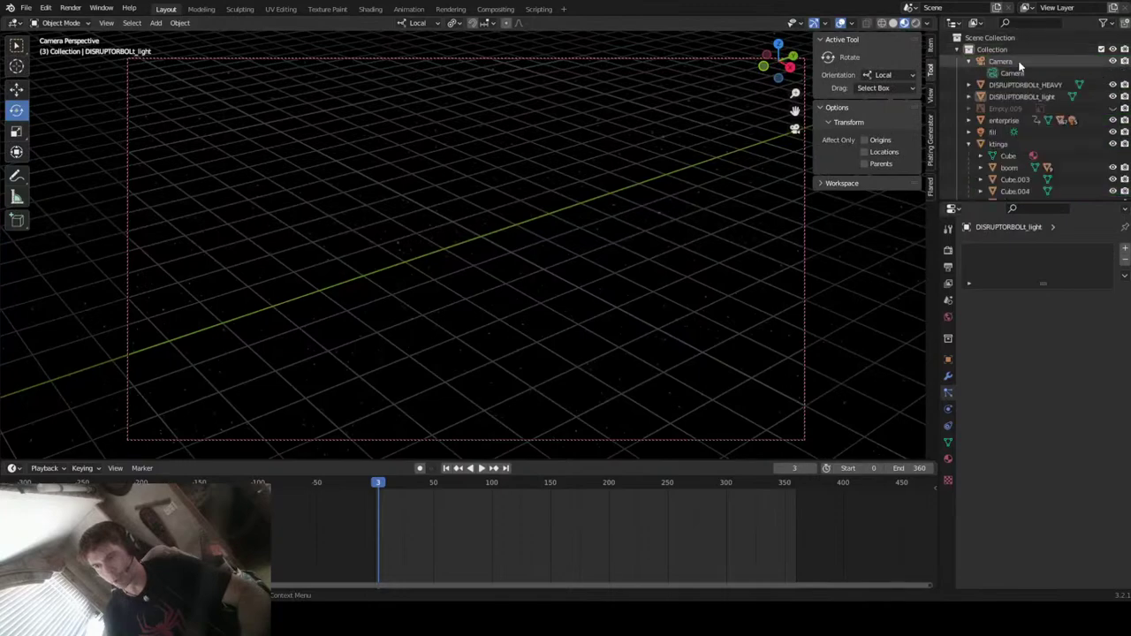
# - Select the enterprise and reframe the camera around it with the Klingon ship in the background
pyautogui.click(1005, 119)
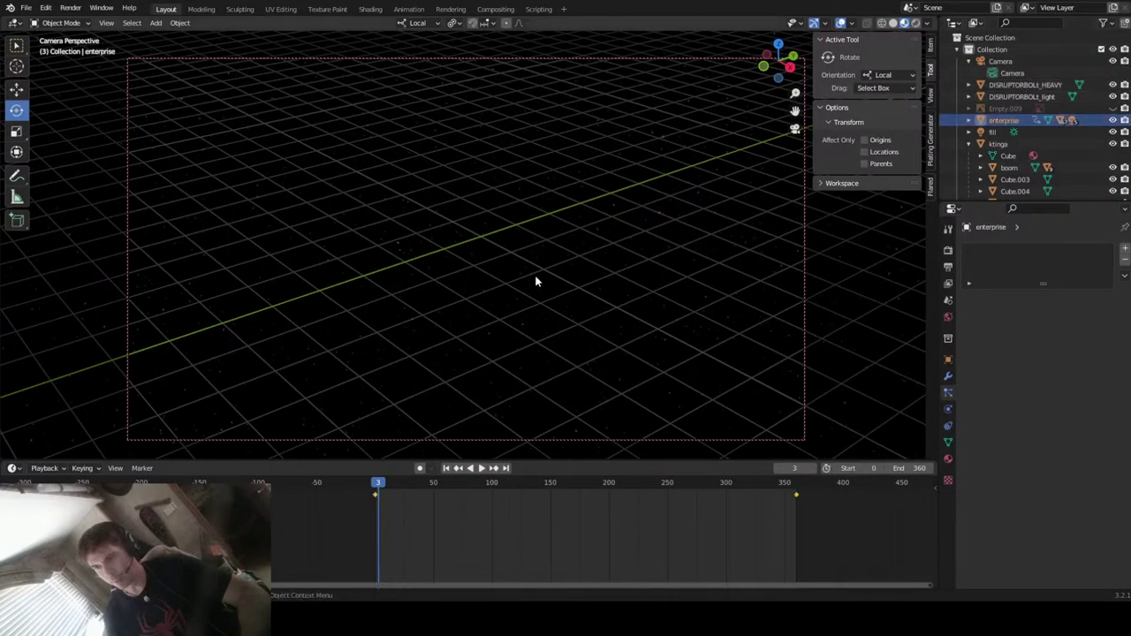
pyautogui.press('KP_Decimal')
pyautogui.scroll(-3, 529, 280)
pyautogui.moveTo(528, 280); pyautogui.dragTo(601, 281, button='middle')
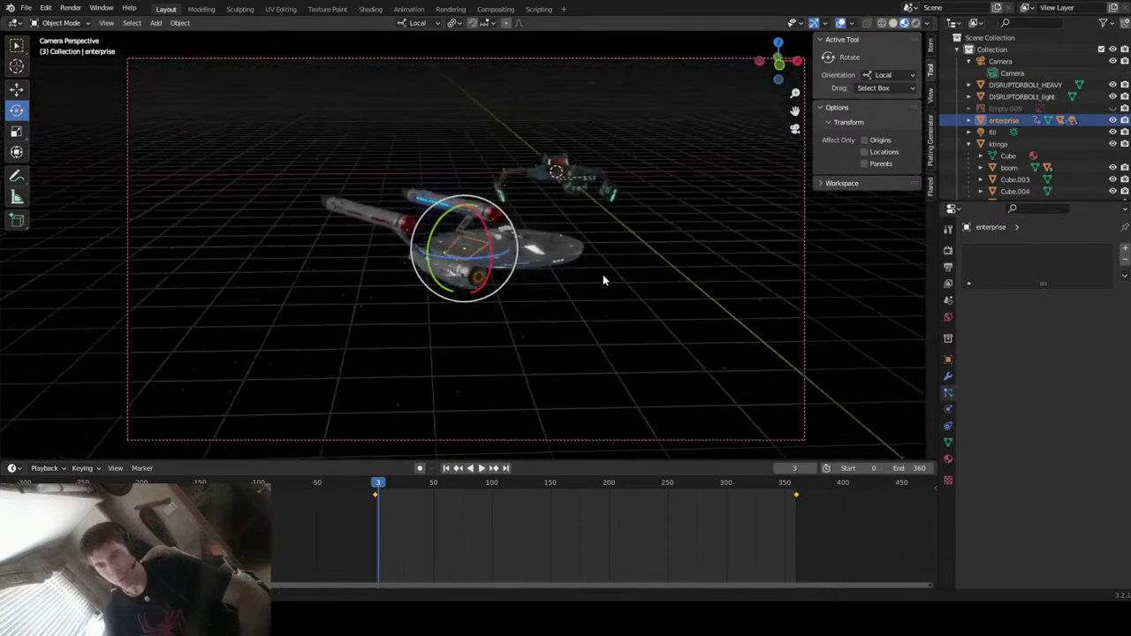
pyautogui.scroll(4, 594, 217)
pyautogui.moveTo(593, 222); pyautogui.dragTo(584, 225, button='middle')
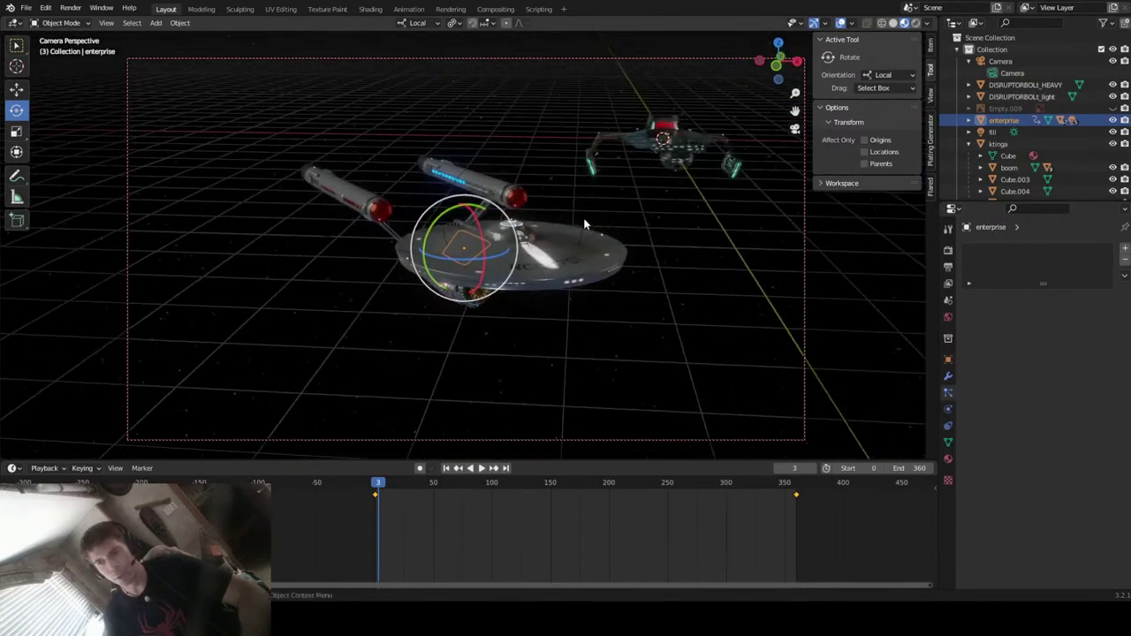
# - Play a moment of the animation and return the timeline to frame 0
pyautogui.click(375, 485)
pyautogui.press('space')
pyautogui.moveTo(377, 488); pyautogui.dragTo(373, 515)
pyautogui.press('space')
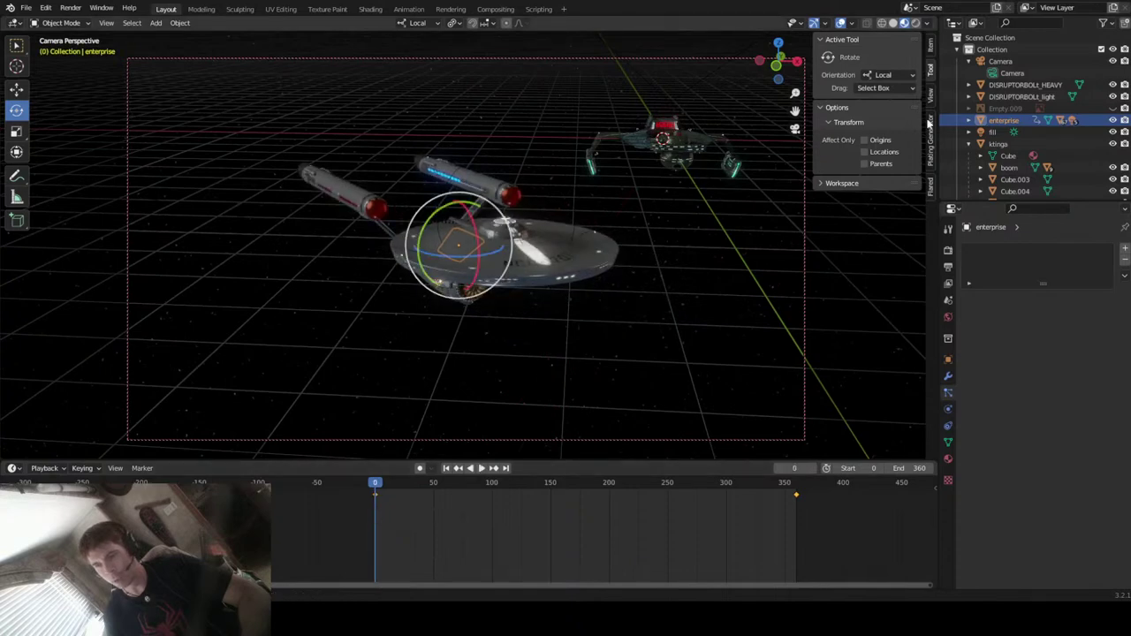
# - Move the ktinga ship farther away behind the enterprise along its local Y axis
pyautogui.click(695, 145)
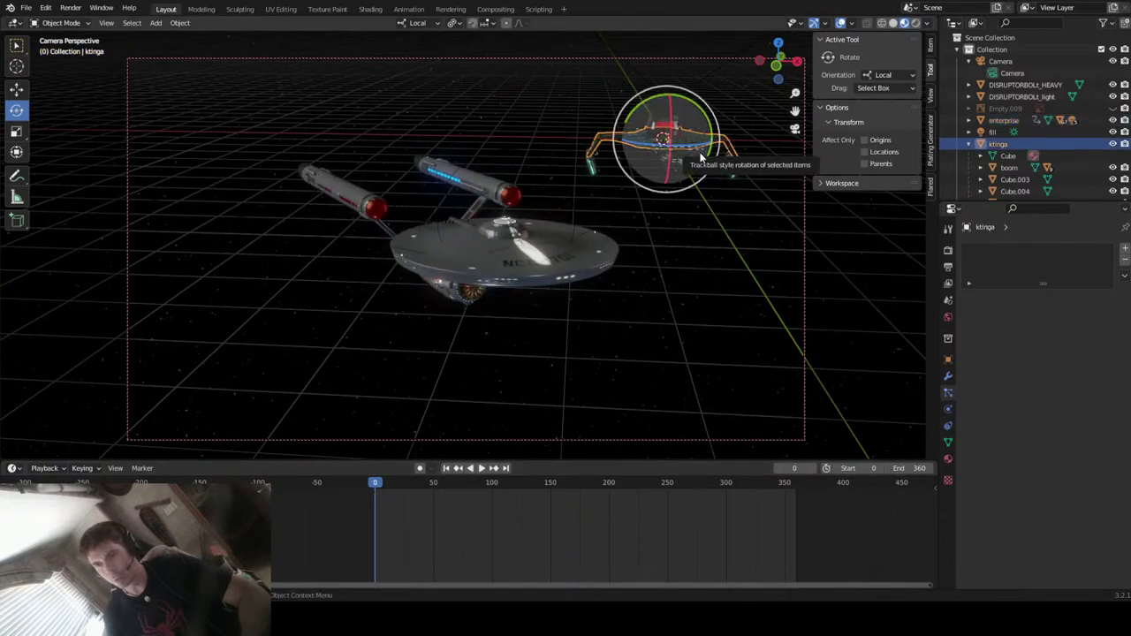
pyautogui.press('g')
pyautogui.press('y')
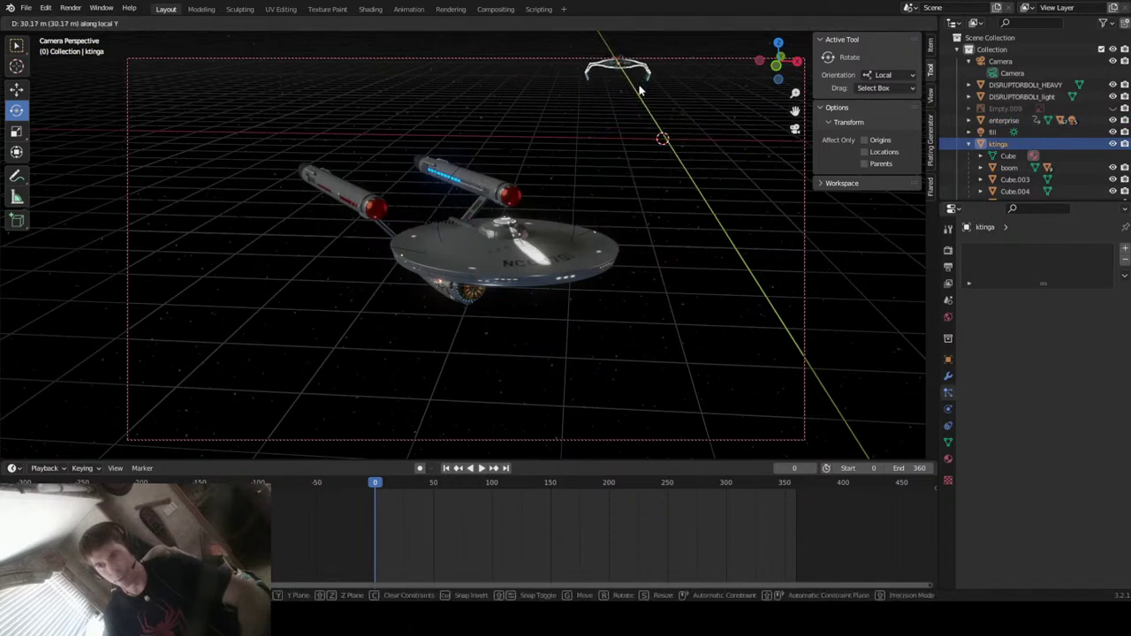
pyautogui.click(630, 220)
pyautogui.moveTo(630, 224)
pyautogui.mouseDown(button='middle')
pyautogui.moveTo(619, 211)
pyautogui.moveTo(624, 220)
pyautogui.mouseUp(button='middle')
pyautogui.press('g')
pyautogui.rightClick(660, 194)
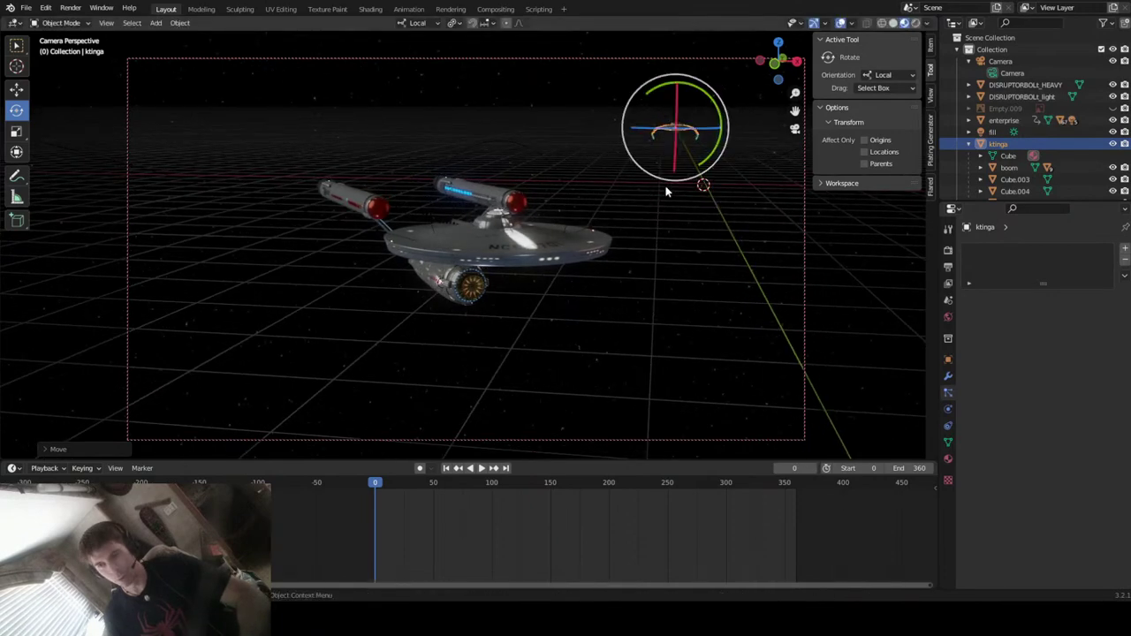
# - Leave the camera view for a close-up of the Klingon ship and select its light disruptor emitter
pyautogui.click(797, 61)
pyautogui.moveTo(687, 194); pyautogui.dragTo(686, 319, button='middle')
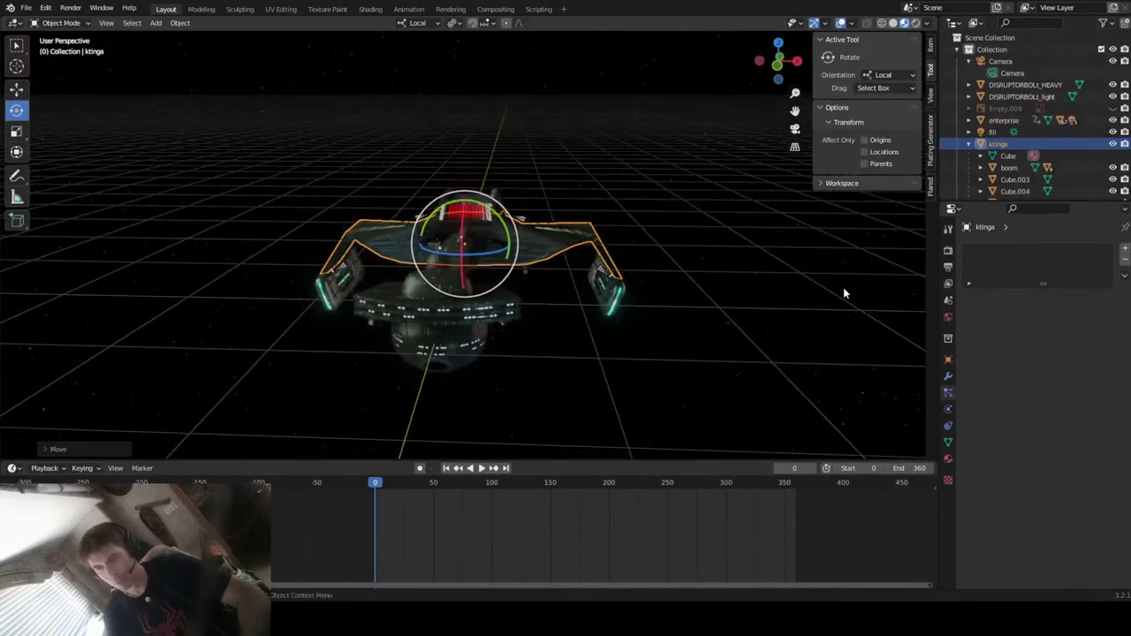
pyautogui.scroll(-3, 1052, 141)
pyautogui.moveTo(491, 349)
pyautogui.mouseDown(button='middle')
pyautogui.moveTo(478, 351)
pyautogui.moveTo(481, 343)
pyautogui.mouseUp(button='middle')
pyautogui.click(463, 332)
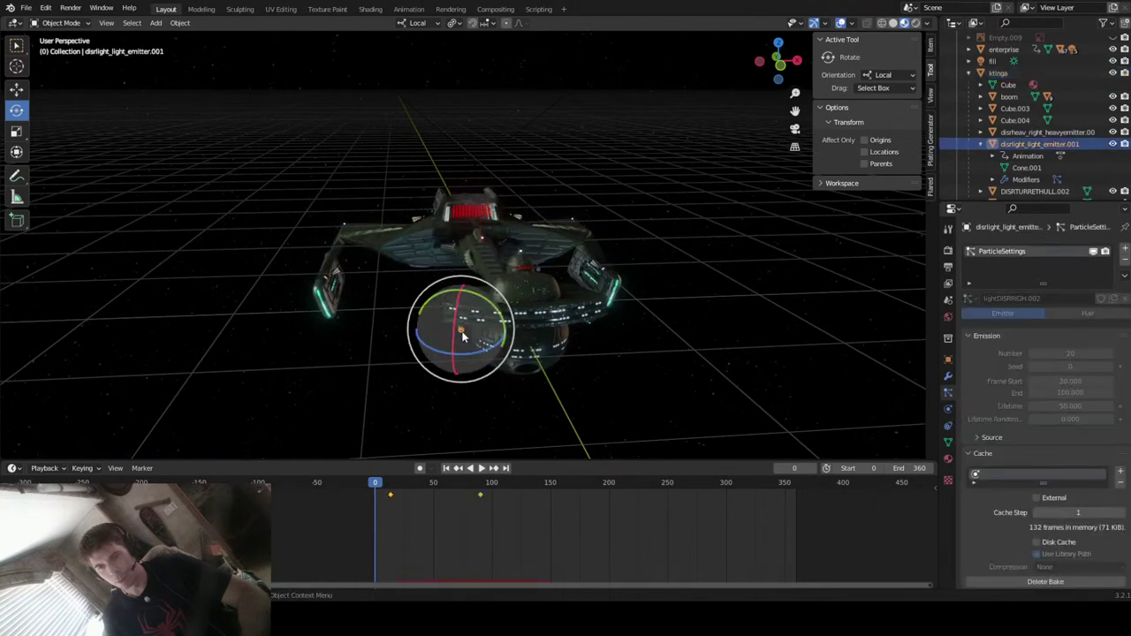
pyautogui.moveTo(599, 354); pyautogui.dragTo(580, 361, button='middle')
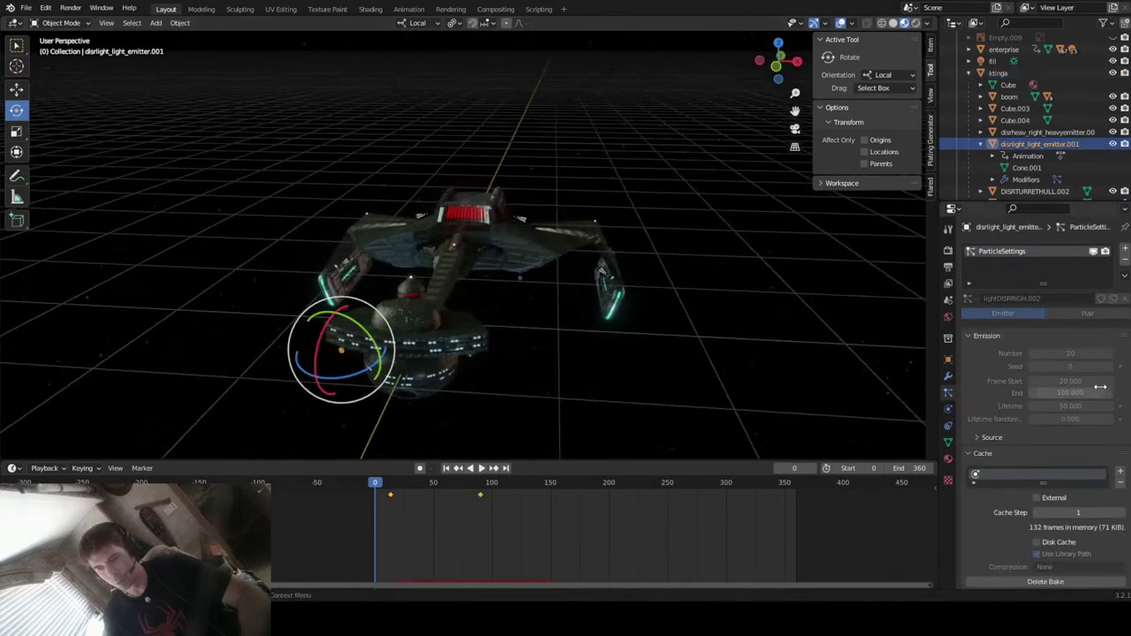
# - Preview the light emitter's firing, and delete and redo the bake of its particle cache
pyautogui.press('space')
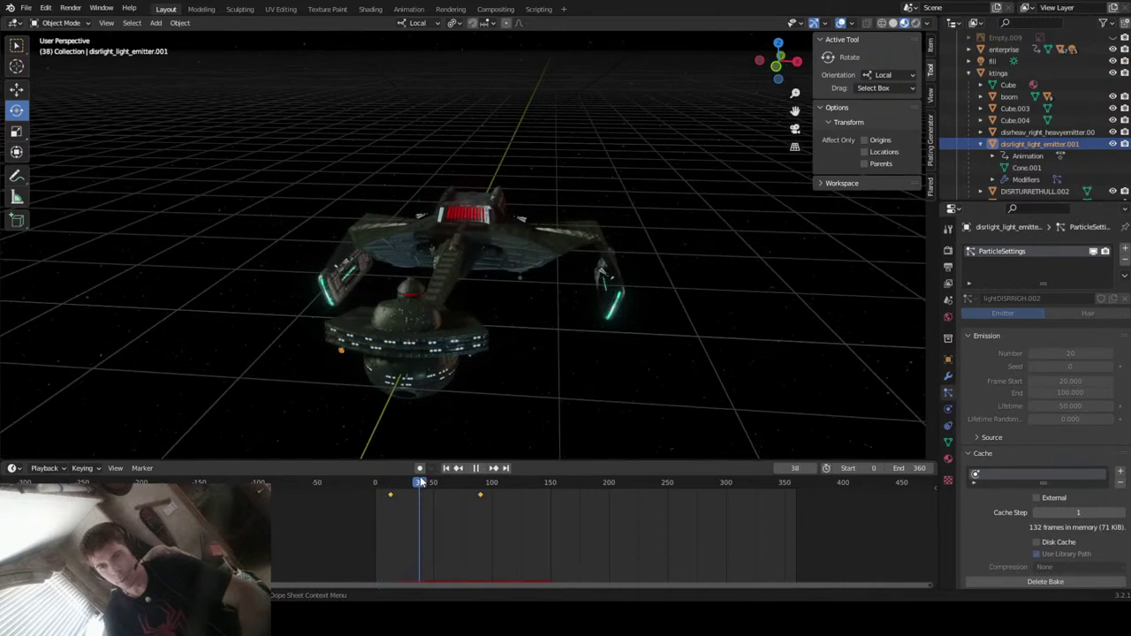
pyautogui.press('space')
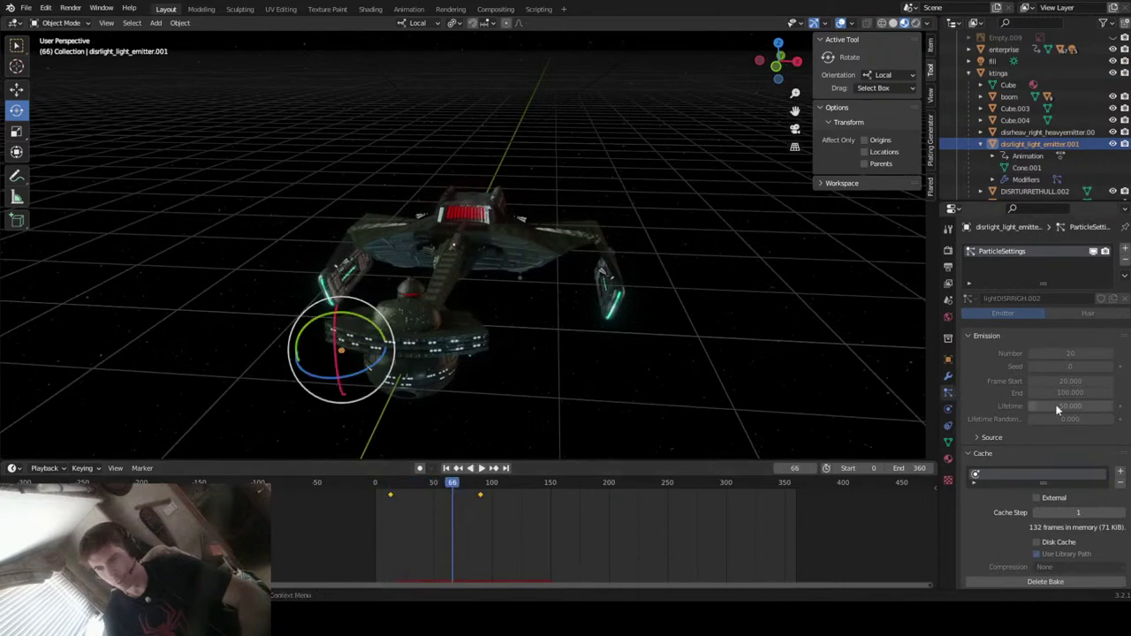
pyautogui.scroll(-4, 1056, 401)
pyautogui.click(1028, 467)
pyautogui.click(1028, 465)
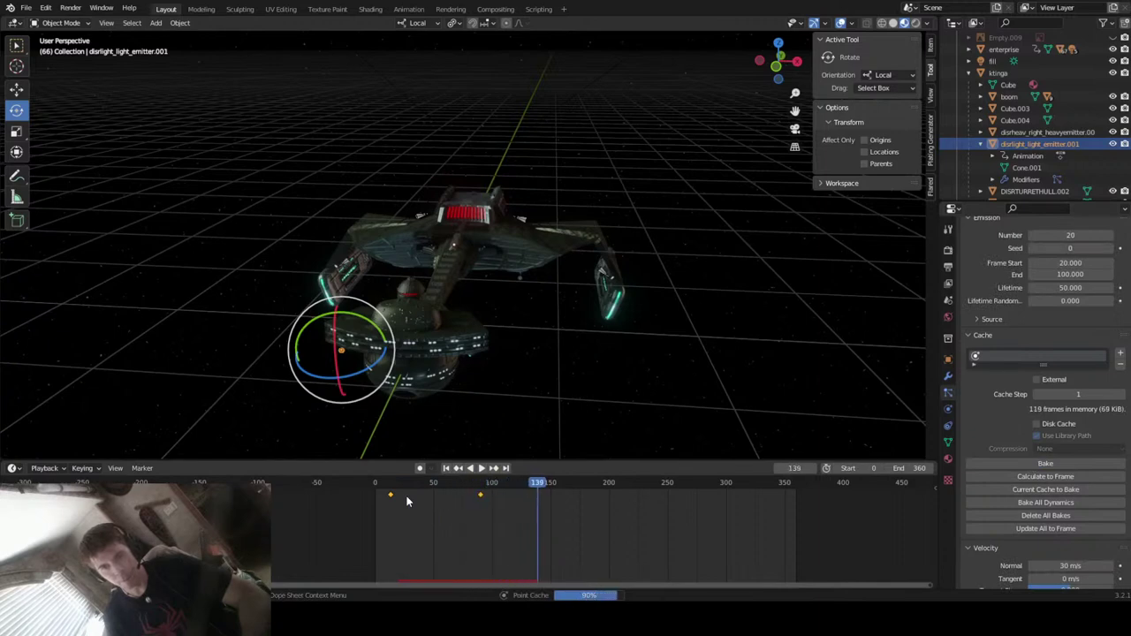
# - Deselect everything and play the rebaked light disruptor fire from frame 14 to 62, examining the red bolts
pyautogui.moveTo(452, 484); pyautogui.dragTo(397, 478)
pyautogui.hotkey('alt', 'a')
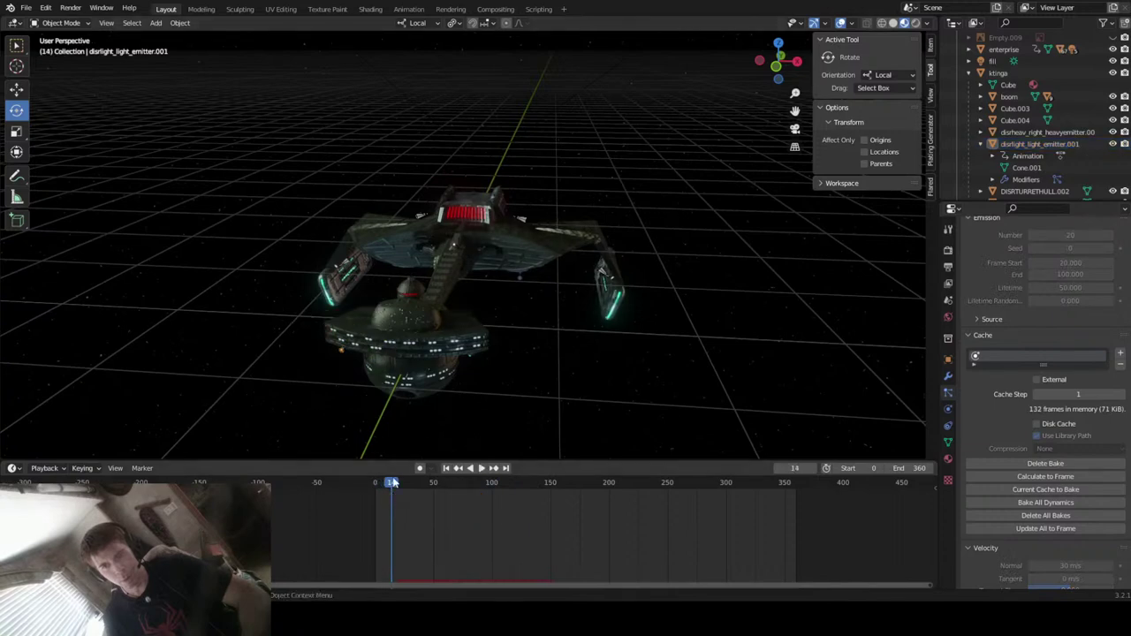
pyautogui.press('space')
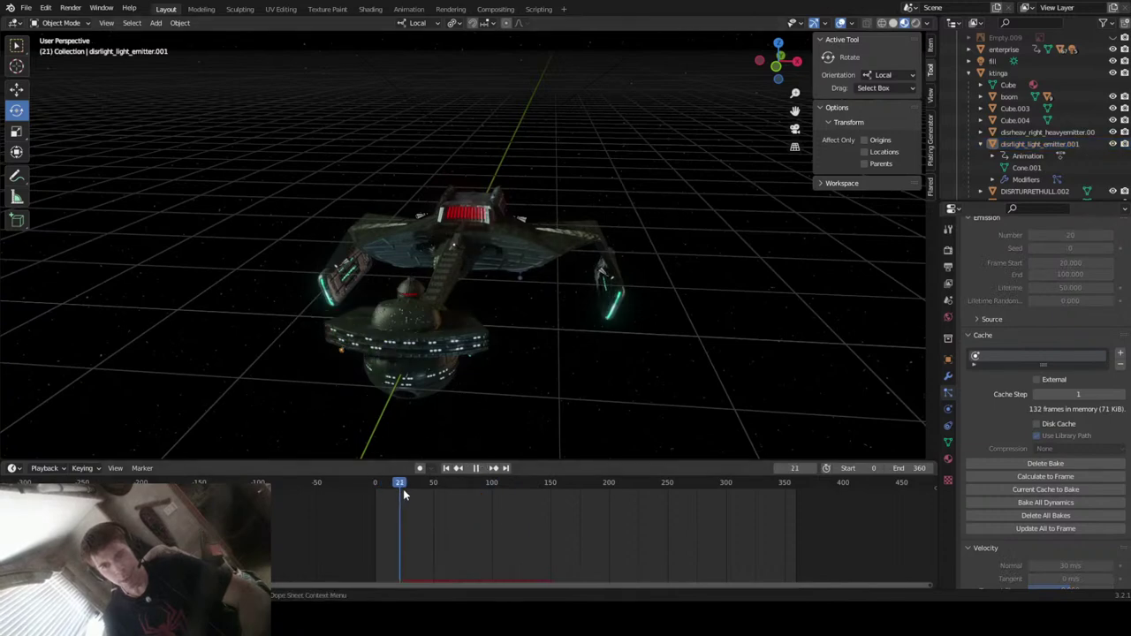
pyautogui.press('space')
pyautogui.scroll(-6, 451, 414)
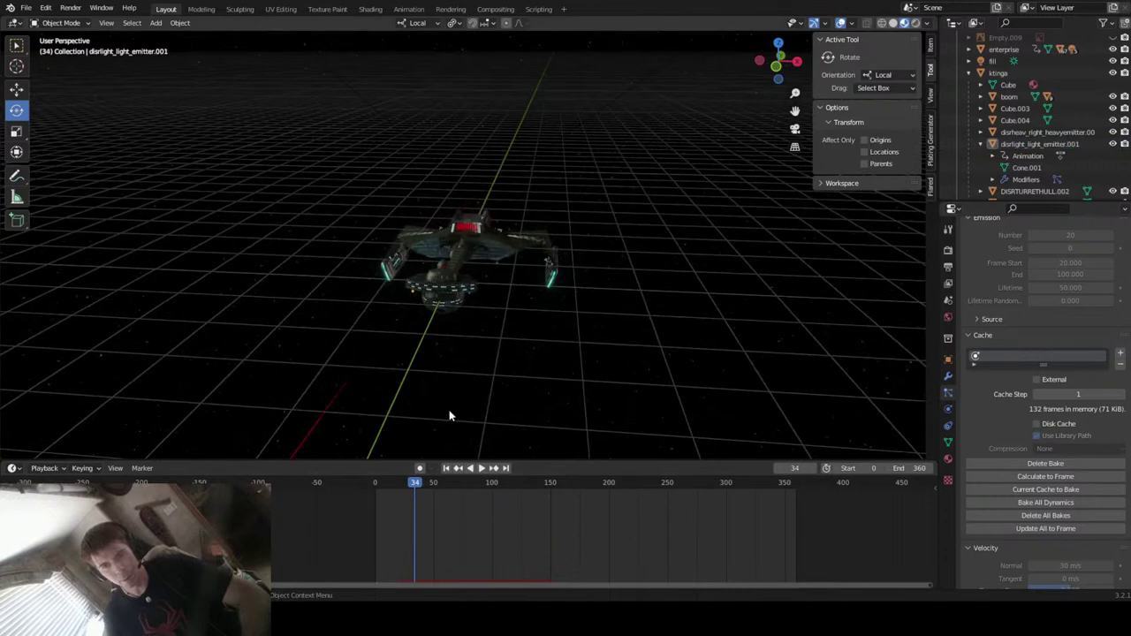
pyautogui.scroll(-2, 453, 415)
pyautogui.moveTo(453, 414); pyautogui.dragTo(466, 400, button='middle')
pyautogui.press('space')
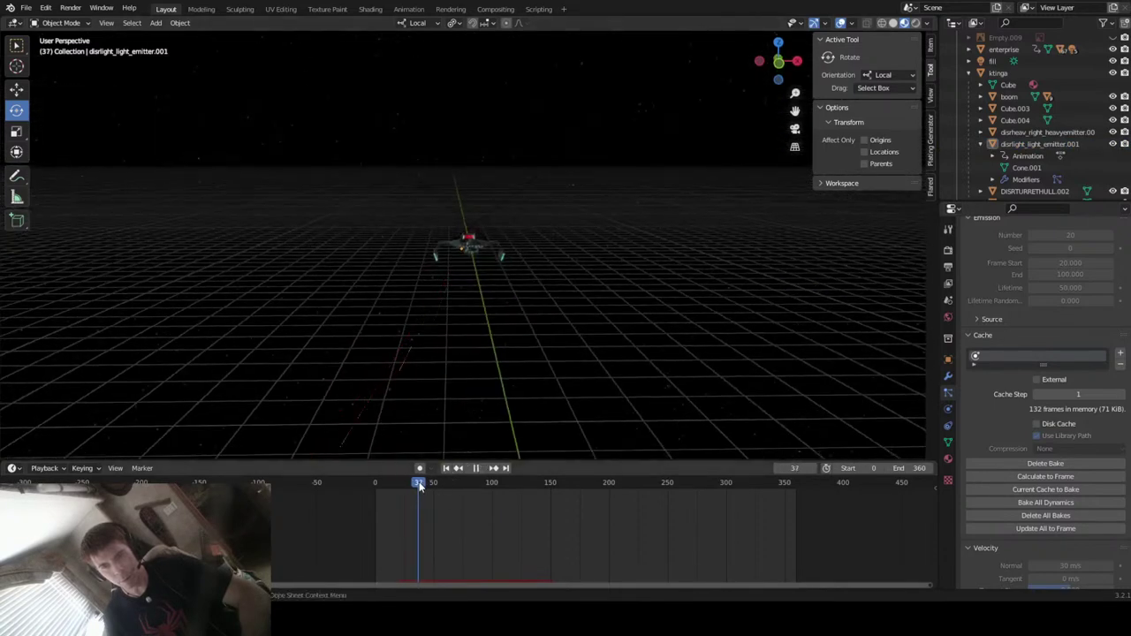
pyautogui.press('space')
pyautogui.scroll(3, 449, 373)
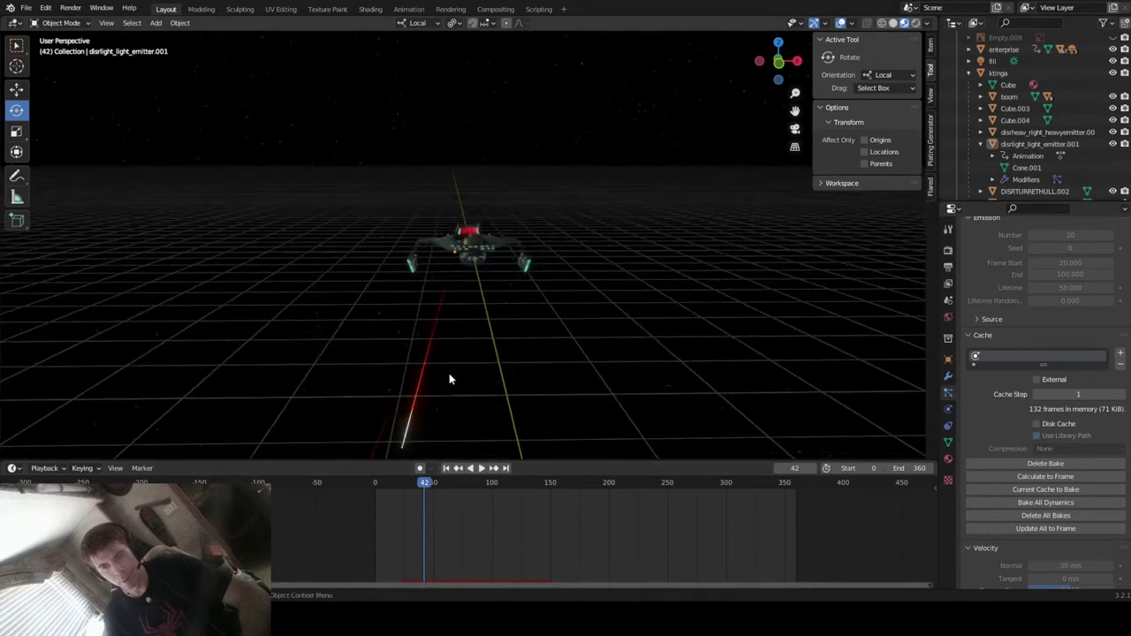
pyautogui.press('space')
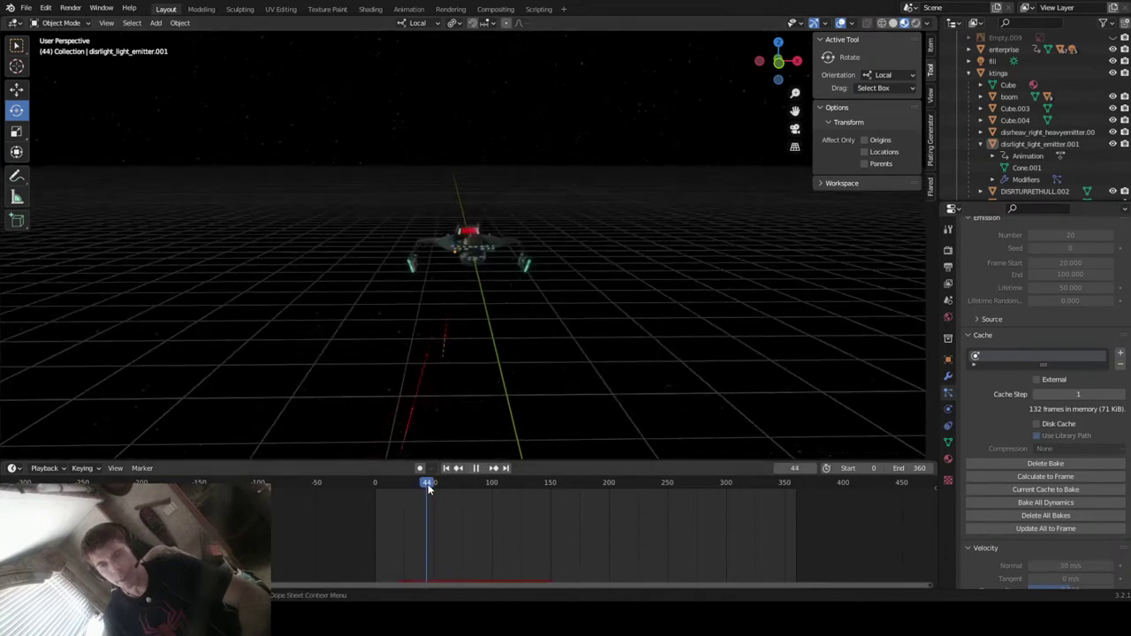
pyautogui.press('space')
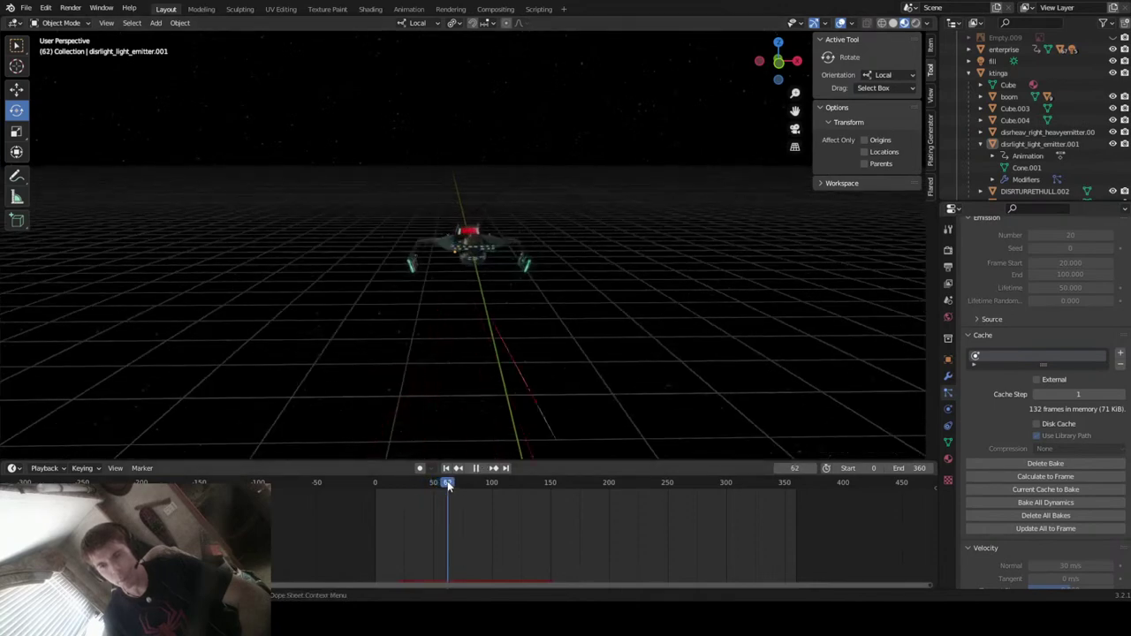
# - View the bolts from another angle and render the scene at frame 62
pyautogui.scroll(-2, 484, 380)
pyautogui.scroll(-1, 485, 380)
pyautogui.moveTo(483, 373); pyautogui.dragTo(499, 303, button='middle')
pyautogui.scroll(4, 499, 289)
pyautogui.press('F12')
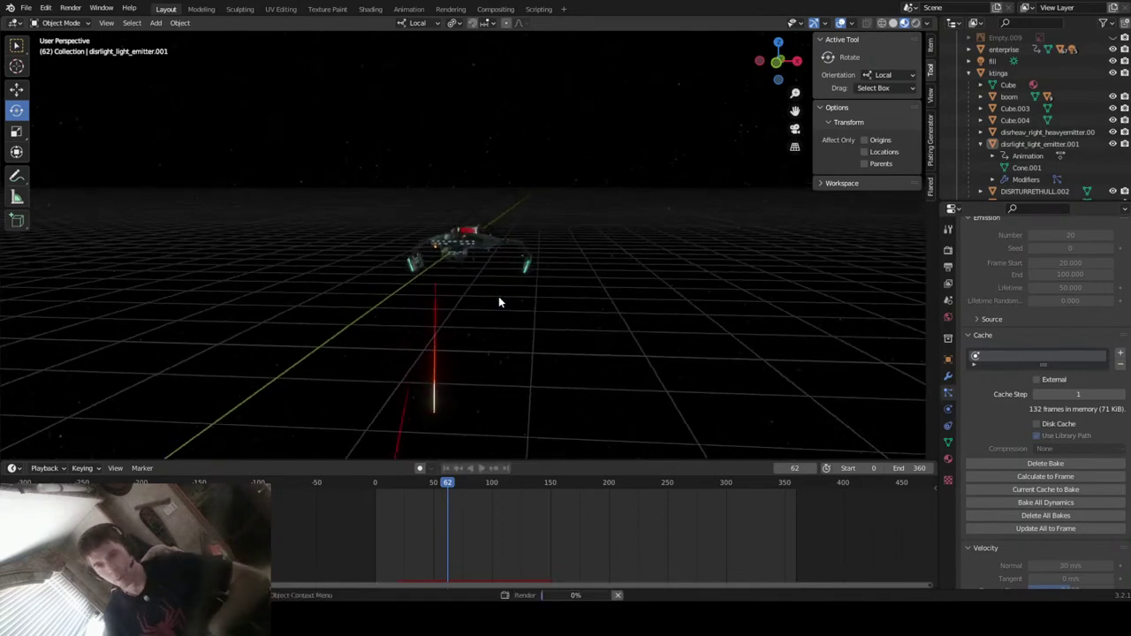
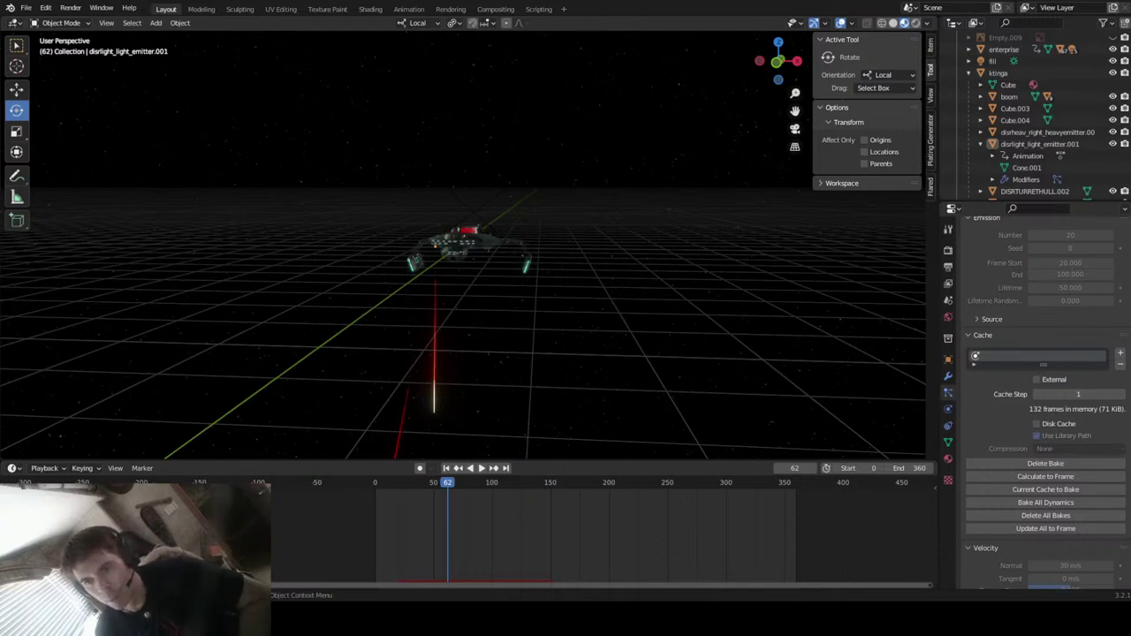
# - Check the livestream's chat window and return to Blender
pyautogui.hotkey('alt', 'Tab')
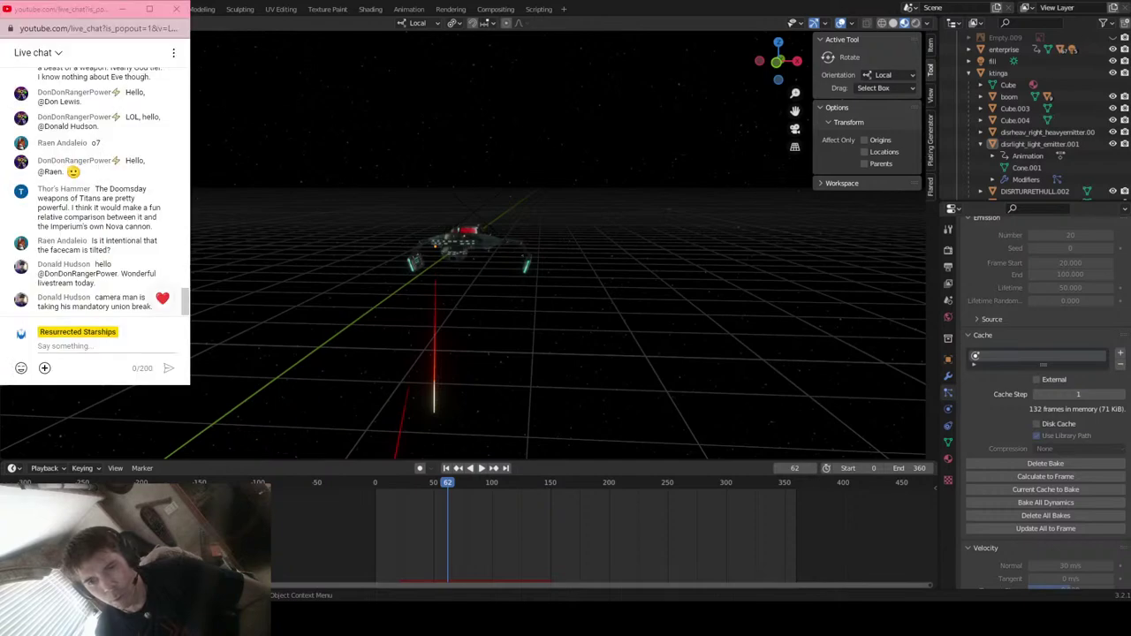
pyautogui.hotkey('alt', 'Tab')
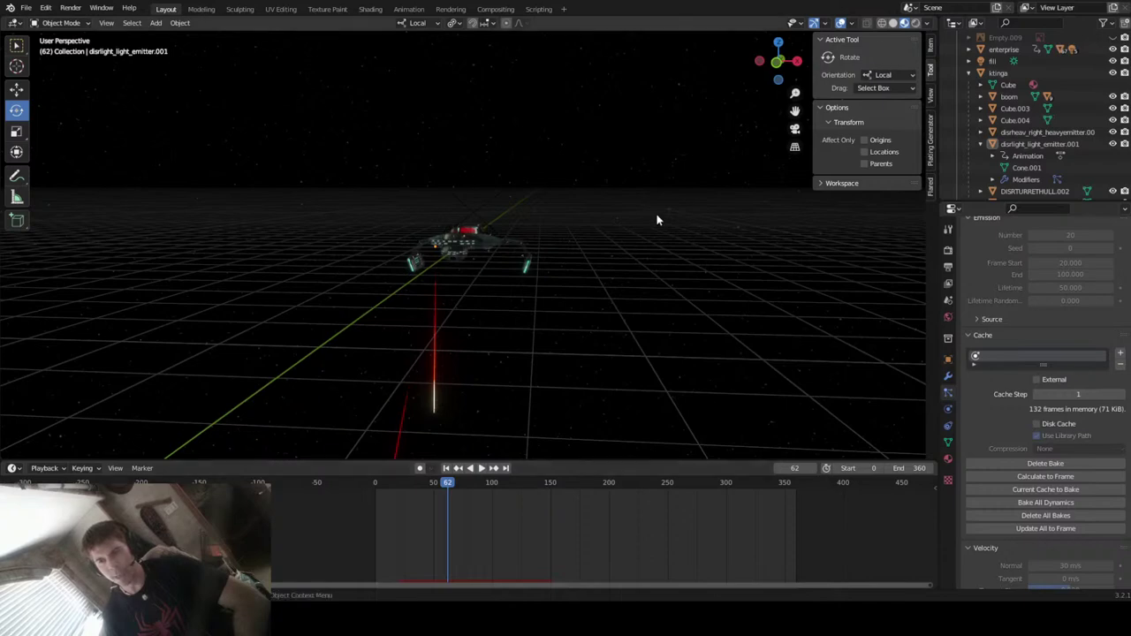
# - Look through the camera, orbit it to inspect the line of bolts, and return the timeline to frame 14
pyautogui.click(794, 129)
pyautogui.moveTo(707, 190); pyautogui.dragTo(656, 223, button='middle')
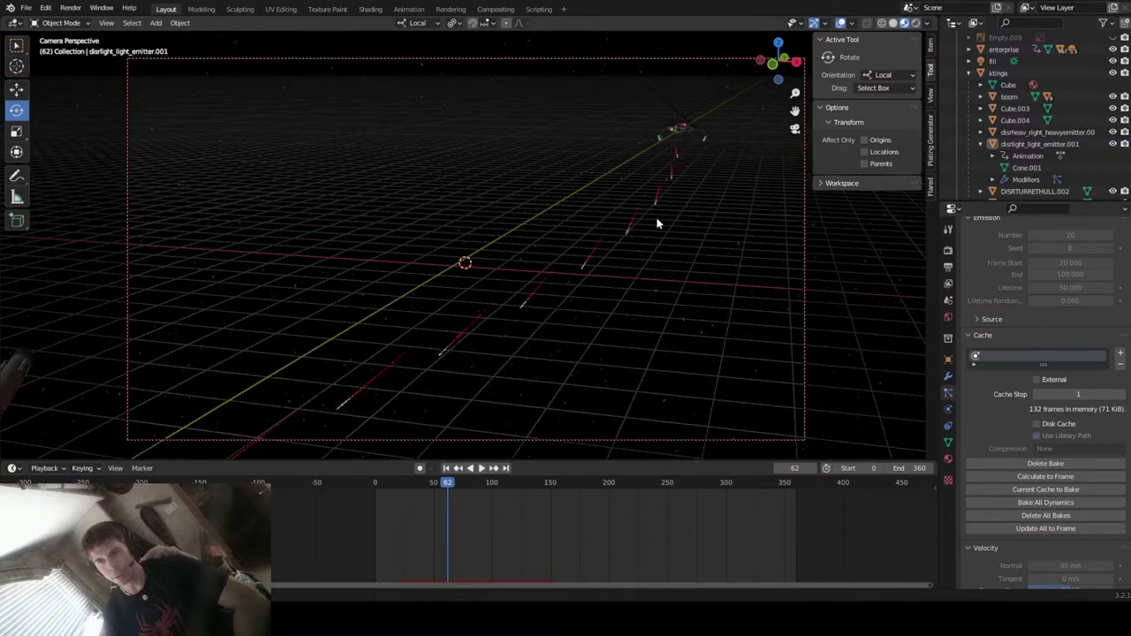
pyautogui.hotkey('shift', 'Left')
pyautogui.press('space')
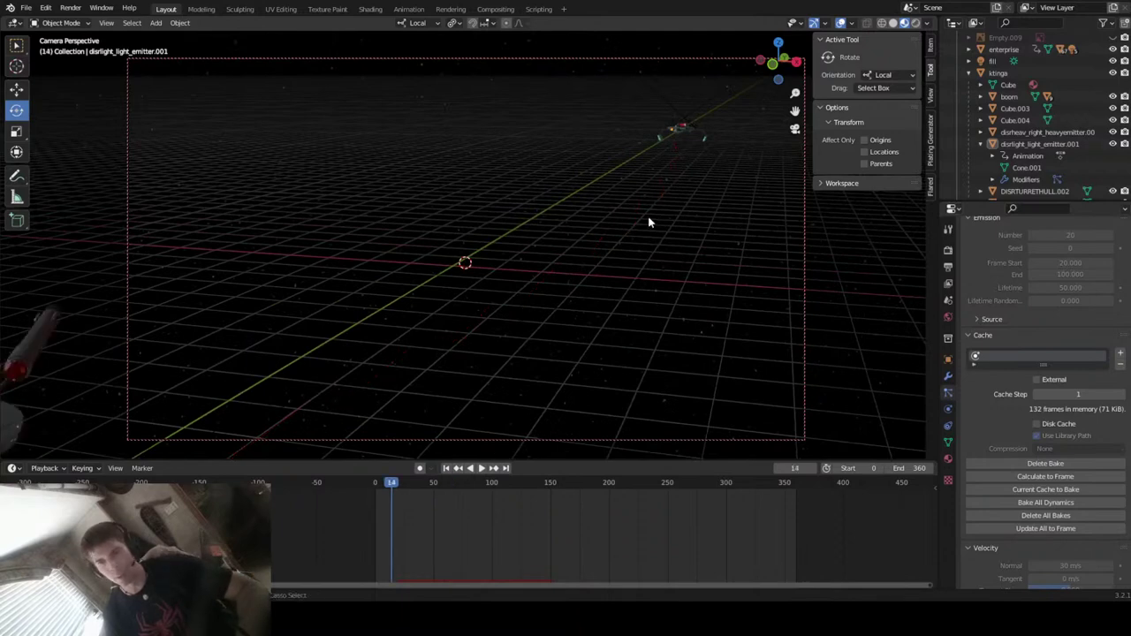
# - Undo the recent camera orbits to bring both ships back into the camera frame
pyautogui.hotkey('ctrl', 'z')
pyautogui.moveTo(649, 222); pyautogui.dragTo(543, 316, button='middle')
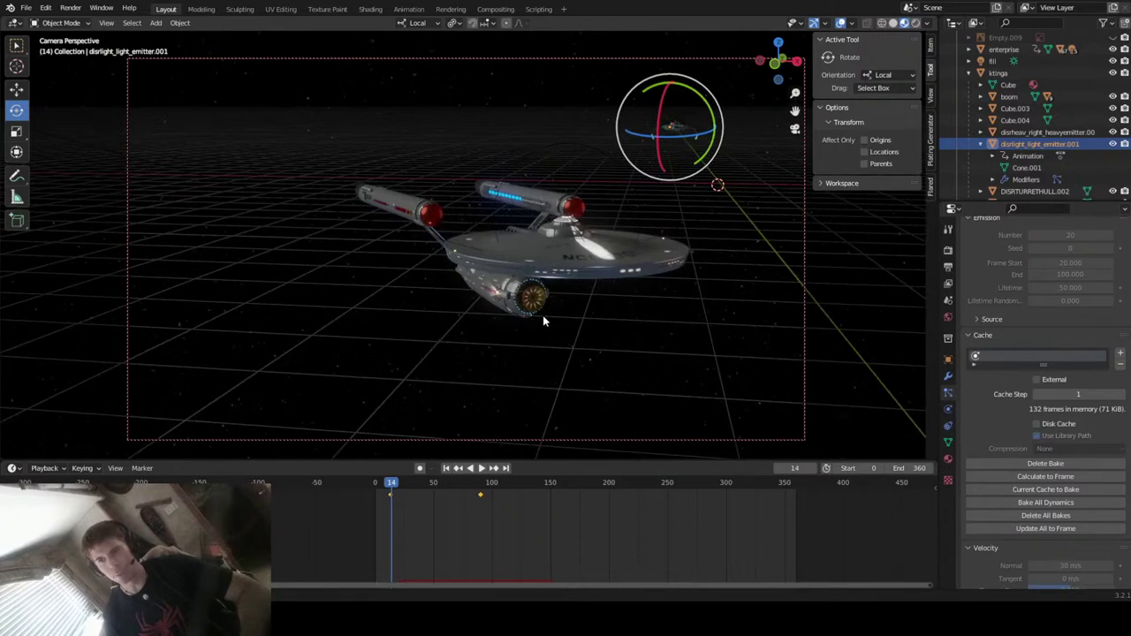
pyautogui.hotkey('ctrl', 'z')
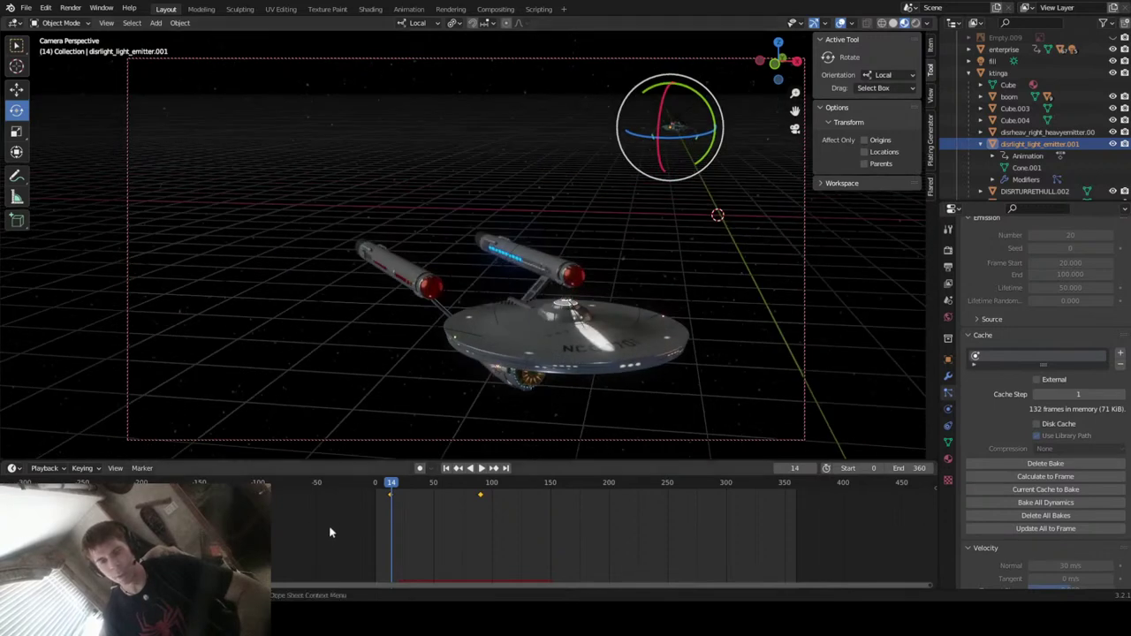
# - Preview the shot around frame 22 with the light and heavy disruptor emitters selected, and return the timeline to frame 16
pyautogui.moveTo(390, 484); pyautogui.dragTo(413, 489)
pyautogui.press('space')
pyautogui.press('Escape')
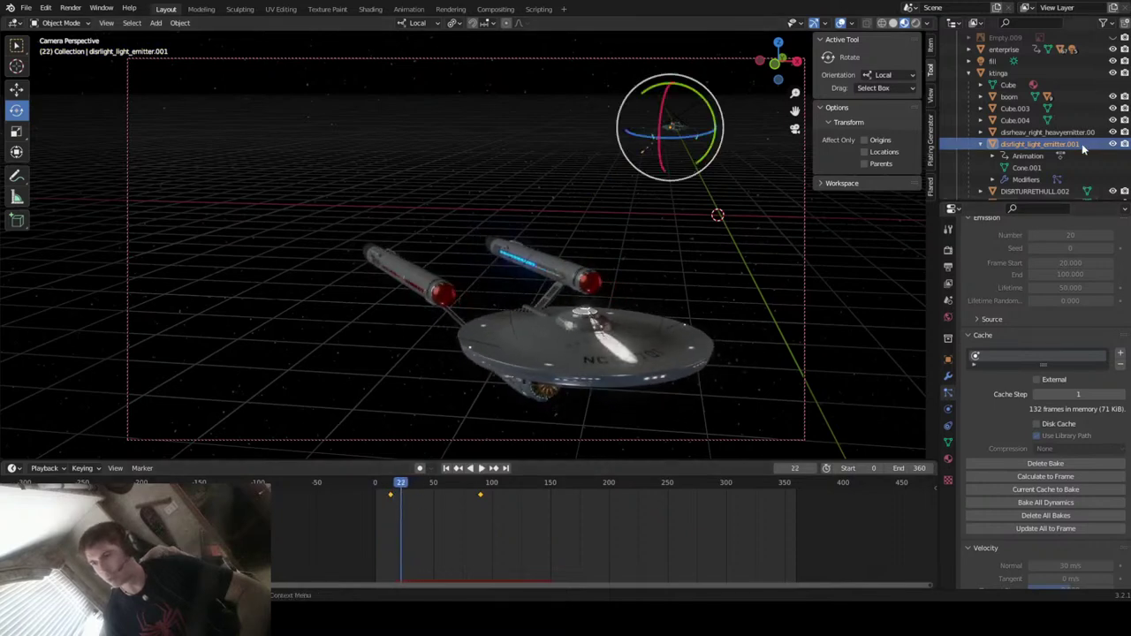
pyautogui.click(1057, 132)
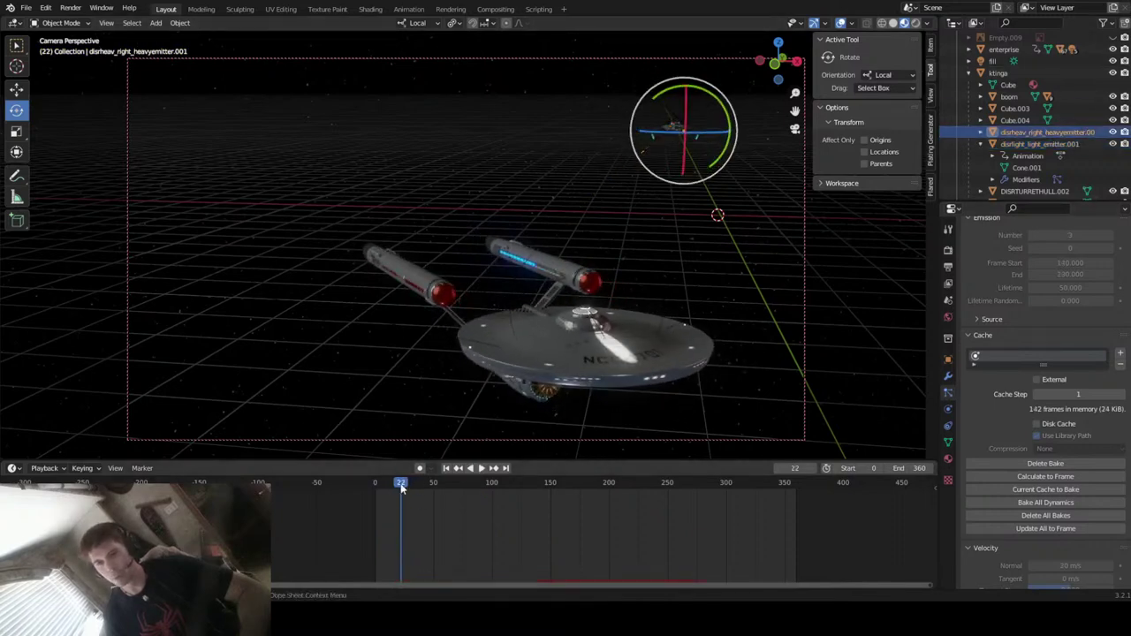
pyautogui.click(393, 486)
# - Filter the scene objects by "bolt", select the heavy disruptor bolt and inspect it up close
pyautogui.click(1034, 24)
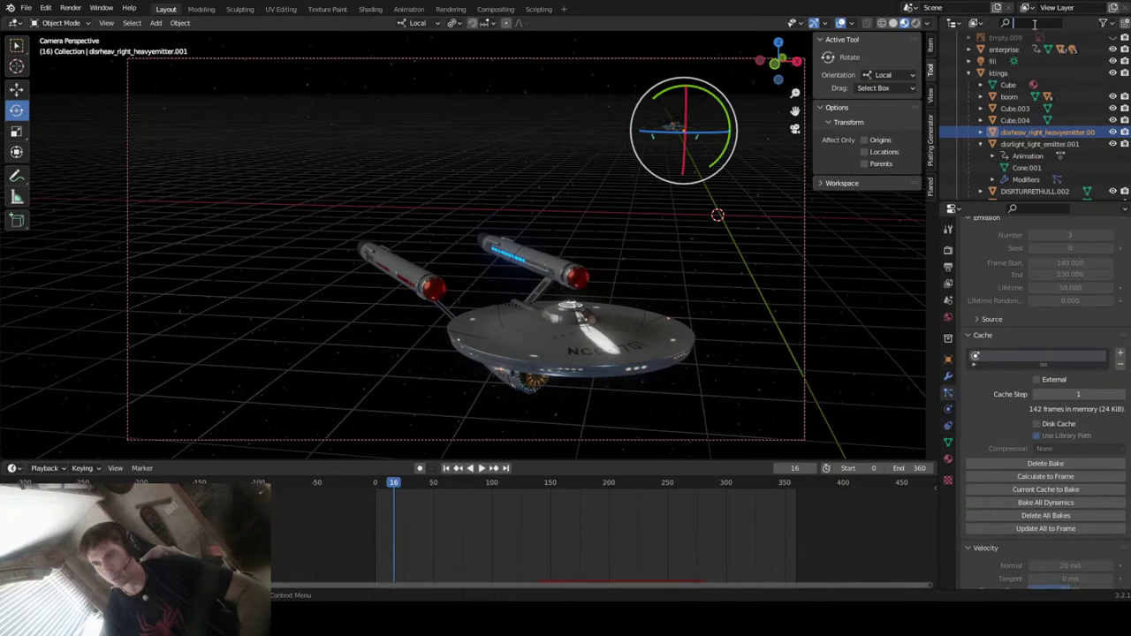
pyautogui.write('bolt')
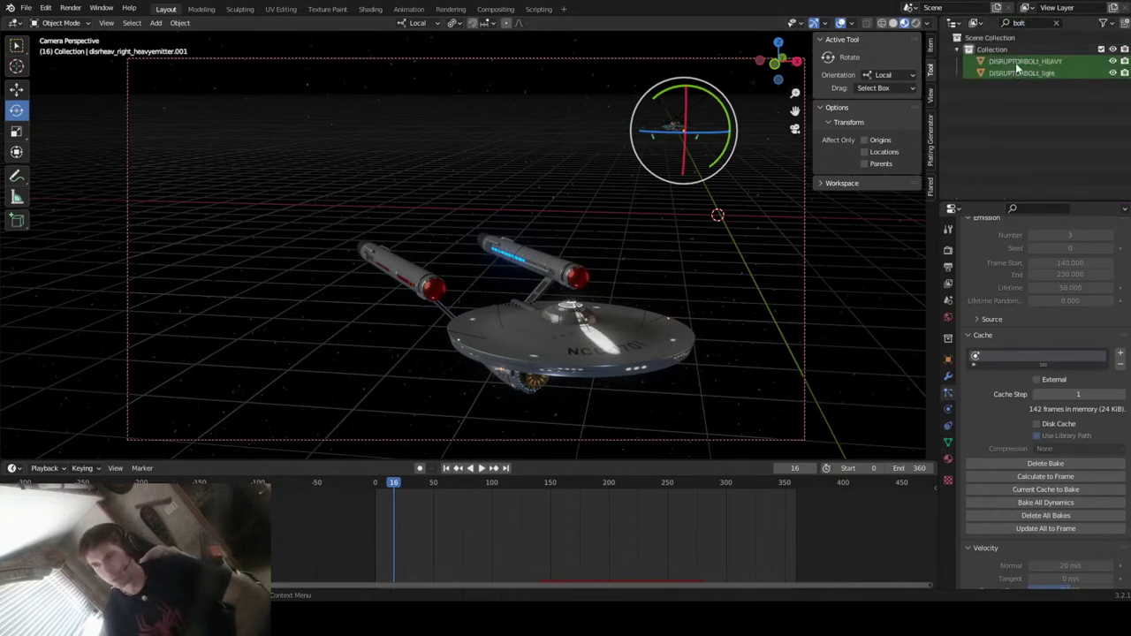
pyautogui.click(1016, 63)
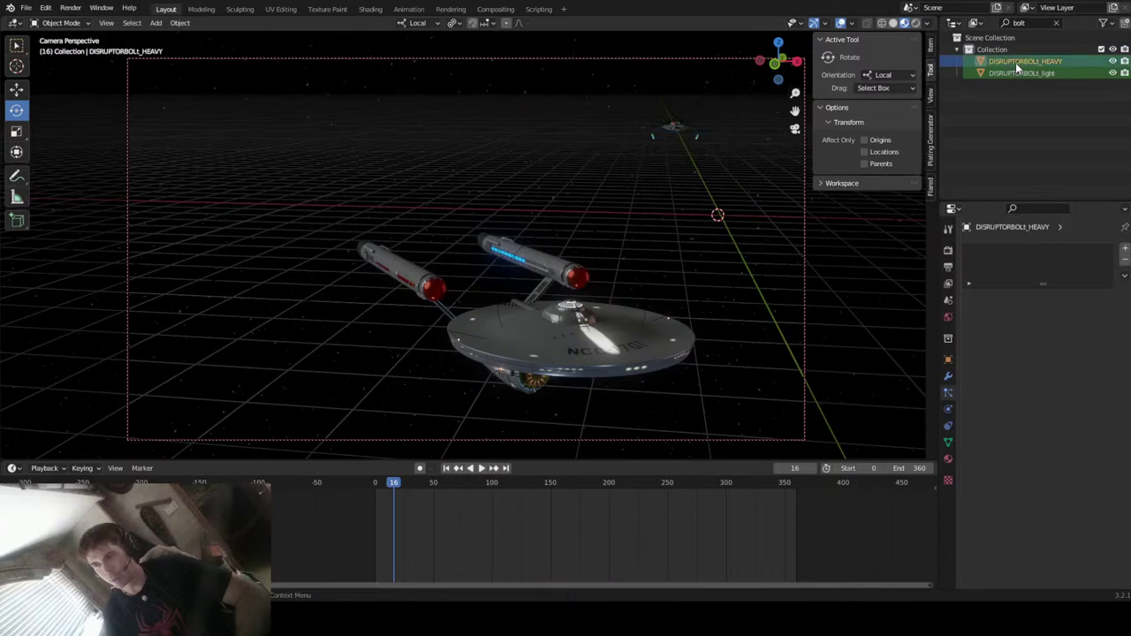
pyautogui.click(797, 62)
pyautogui.press('KP_Decimal')
pyautogui.moveTo(598, 202); pyautogui.dragTo(556, 248, button='middle')
pyautogui.scroll(3, 556, 245)
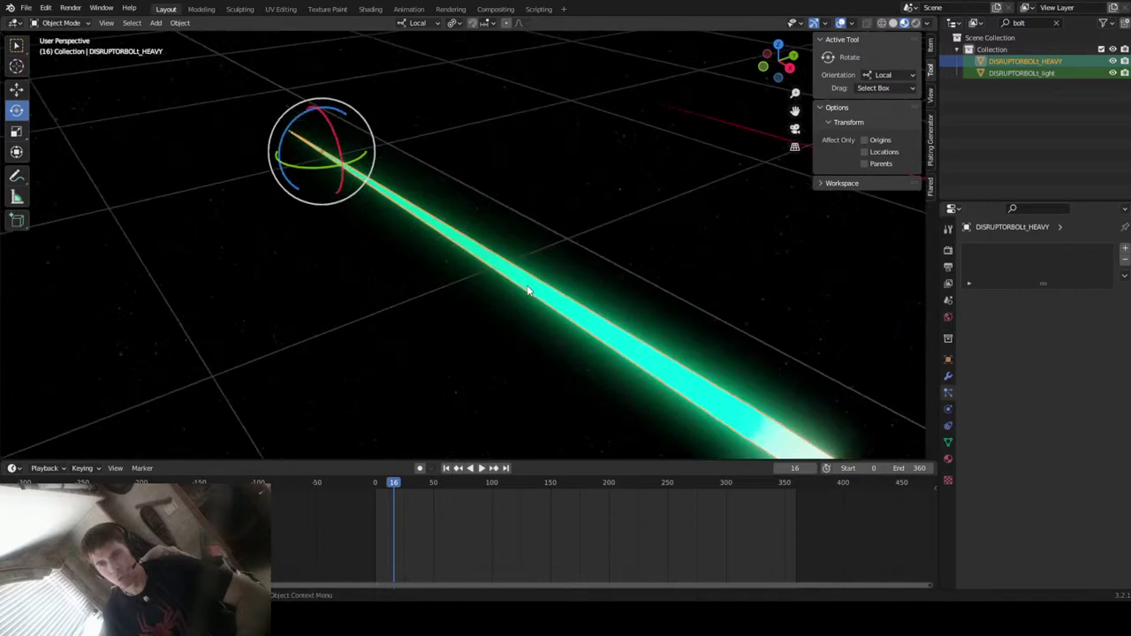
pyautogui.moveTo(515, 295)
pyautogui.mouseDown(button='middle')
pyautogui.moveTo(556, 289)
pyautogui.moveTo(495, 195)
pyautogui.mouseUp(button='middle')
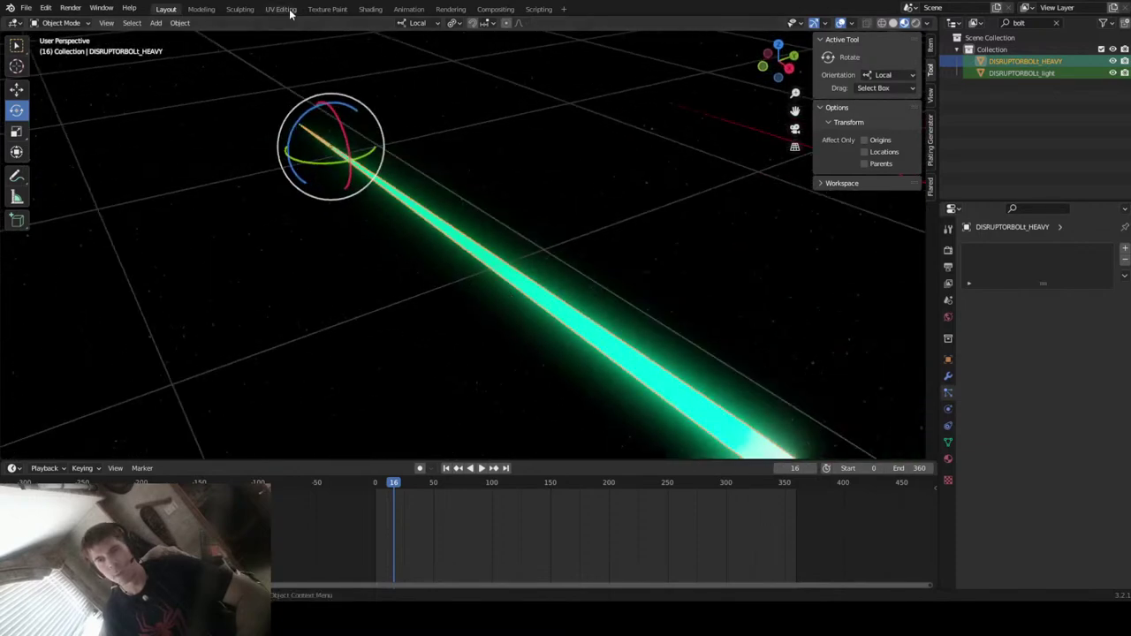
# - Open the heavy bolt's material for shading and recolor the color ramp stop at position 0.536 to dark red
pyautogui.click(371, 9)
pyautogui.moveTo(553, 528); pyautogui.dragTo(655, 561, button='middle')
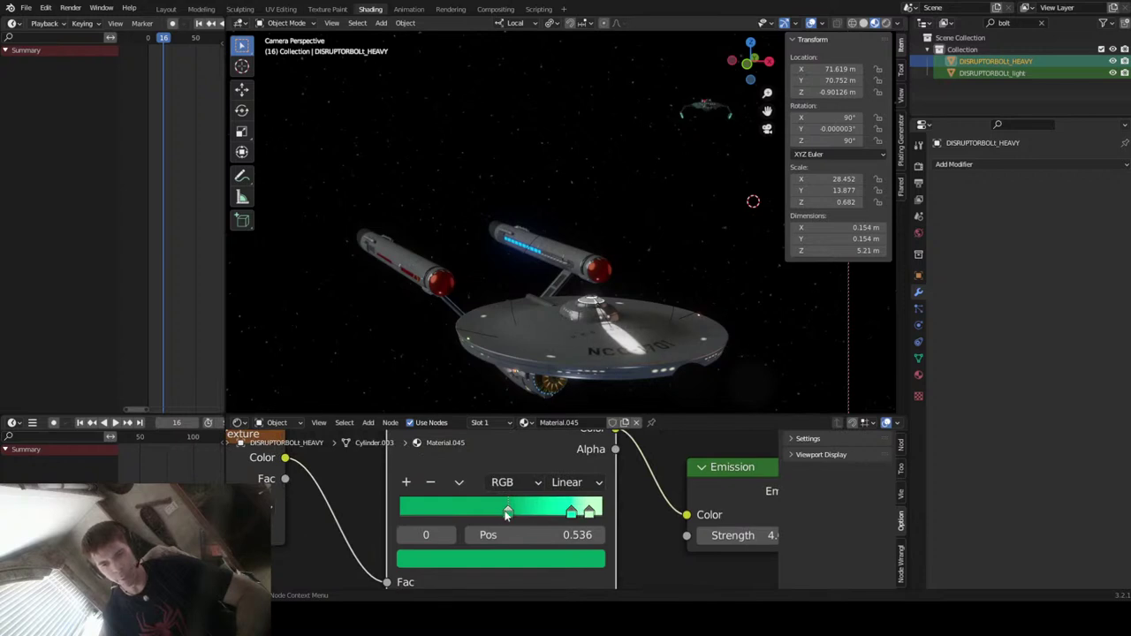
pyautogui.click(508, 561)
pyautogui.click(474, 417)
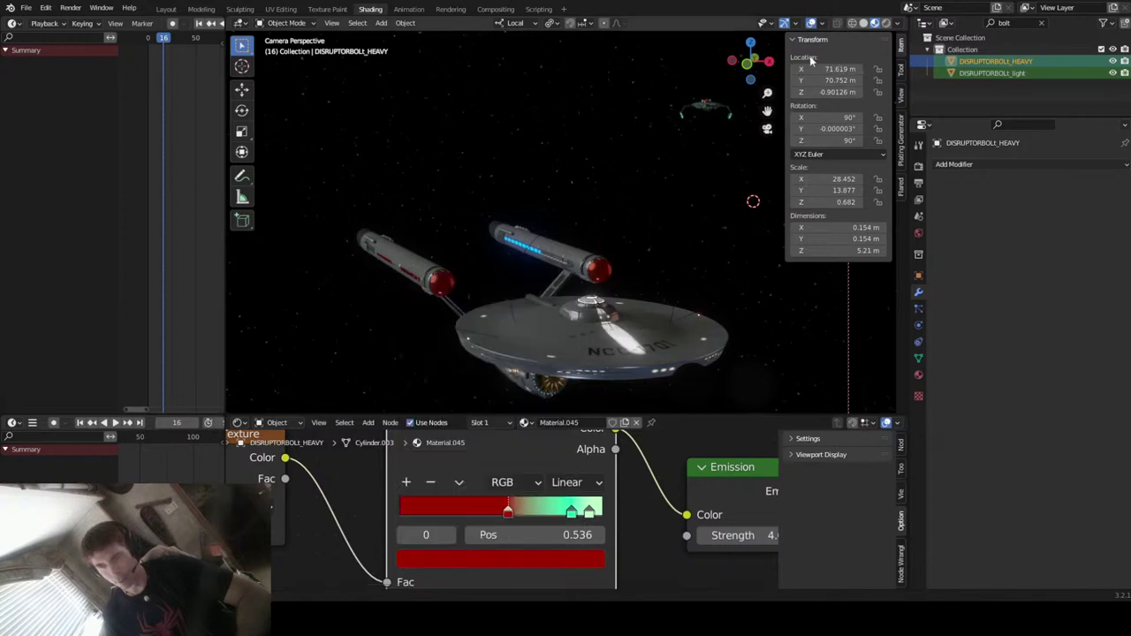
# - Bring the heavy bolt into view, deselect it, and recolor its color ramp stop at position 0.848 to orange-red
pyautogui.click(769, 61)
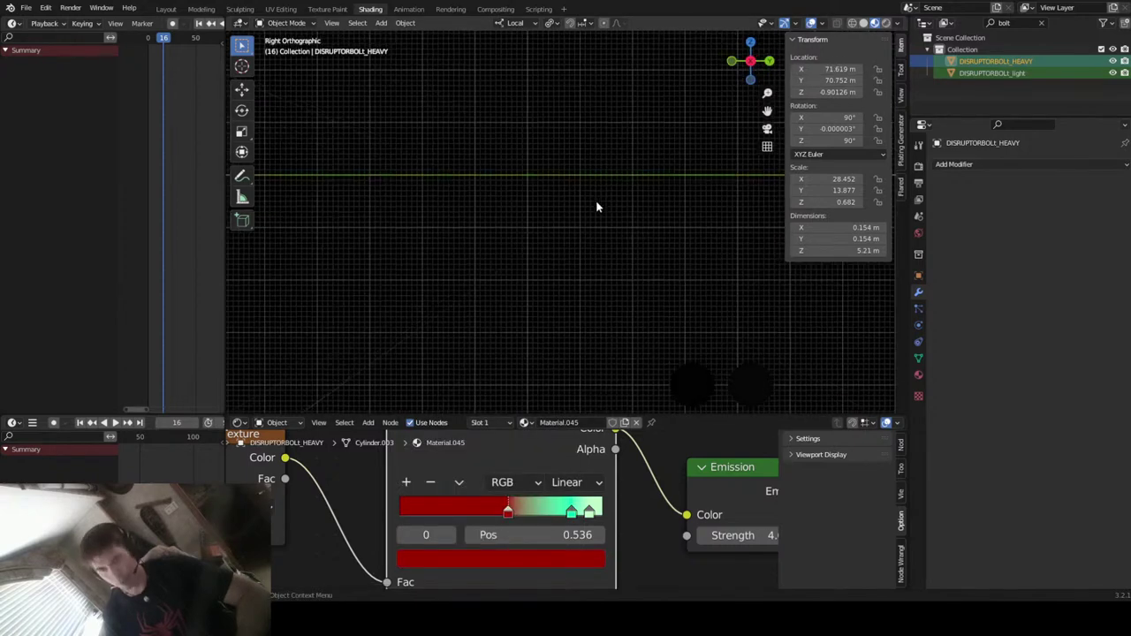
pyautogui.moveTo(597, 204); pyautogui.dragTo(709, 258, button='middle')
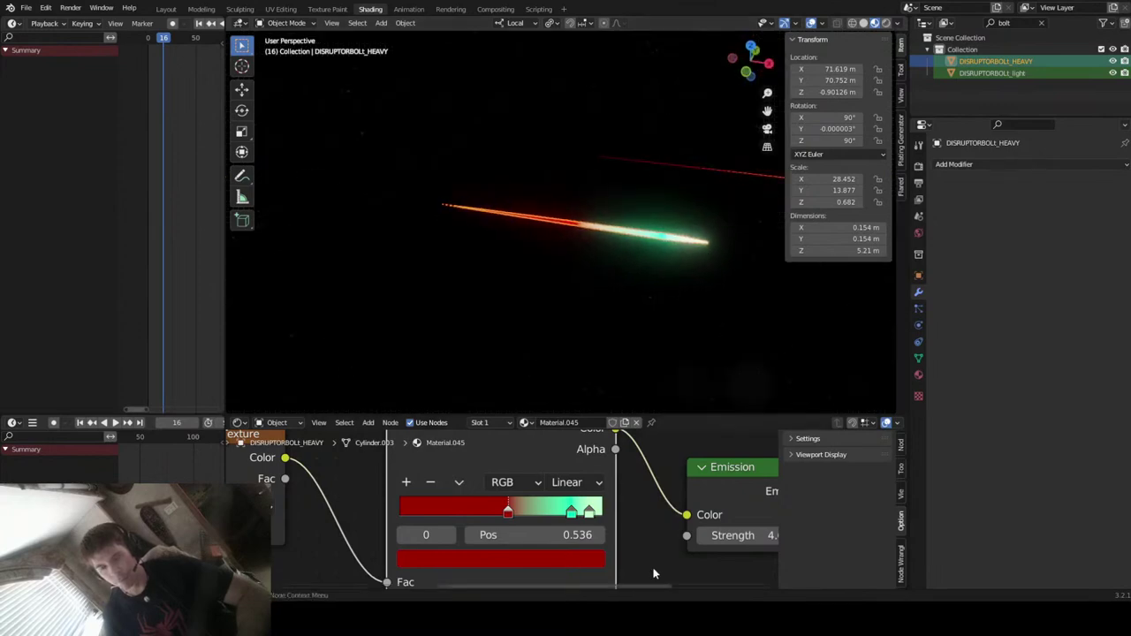
pyautogui.click(625, 235)
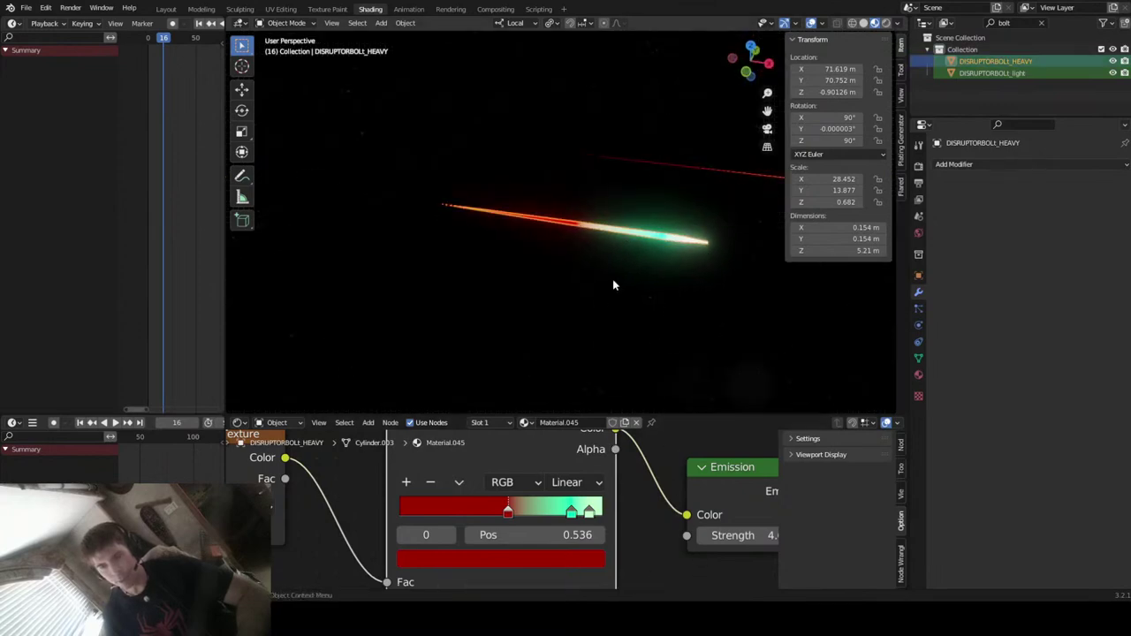
pyautogui.click(653, 306)
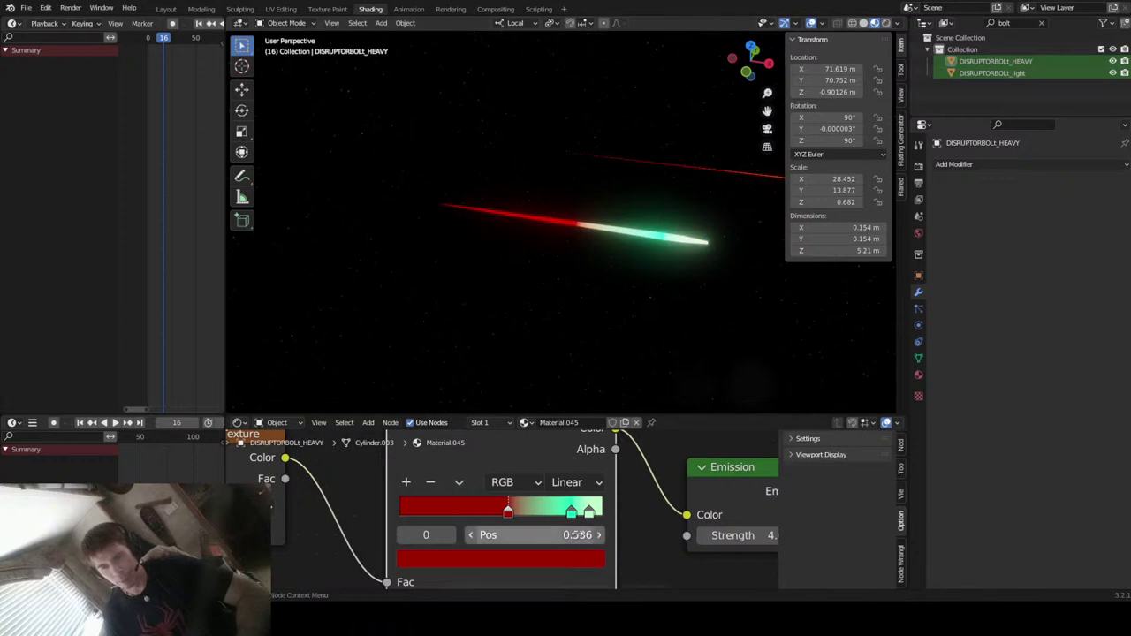
pyautogui.click(573, 512)
pyautogui.click(534, 557)
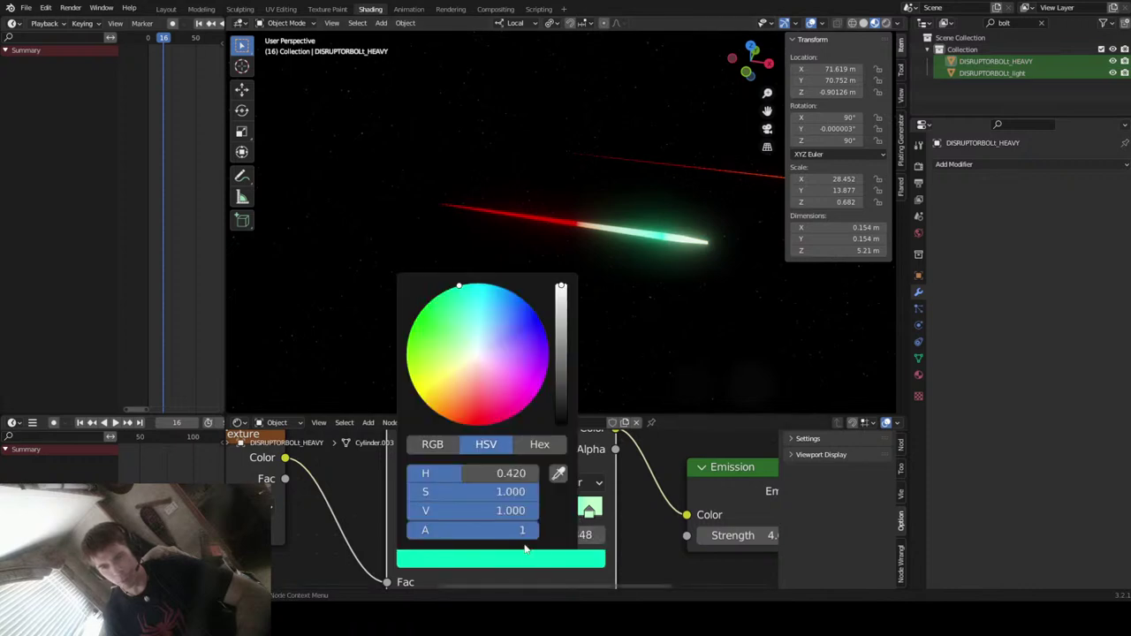
pyautogui.moveTo(503, 399)
pyautogui.mouseDown()
pyautogui.moveTo(477, 425)
pyautogui.moveTo(514, 413)
pyautogui.moveTo(477, 424)
pyautogui.moveTo(461, 412)
pyautogui.mouseUp()
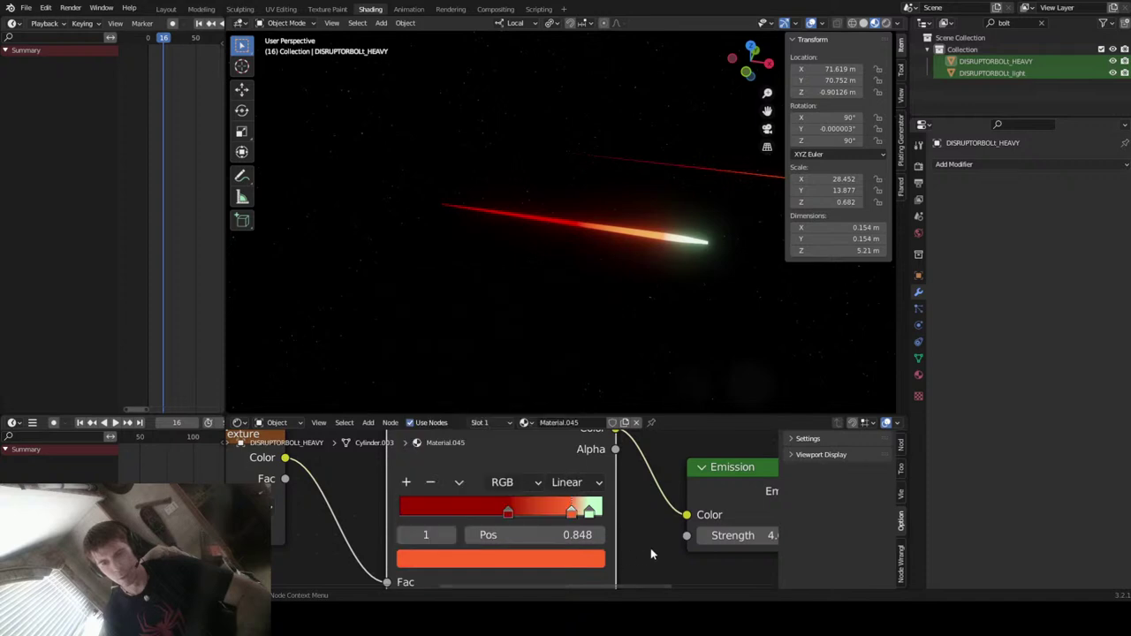
# - Recolor the heavy bolt's color ramp stop at position 0.936 to a pale pink
pyautogui.click(589, 511)
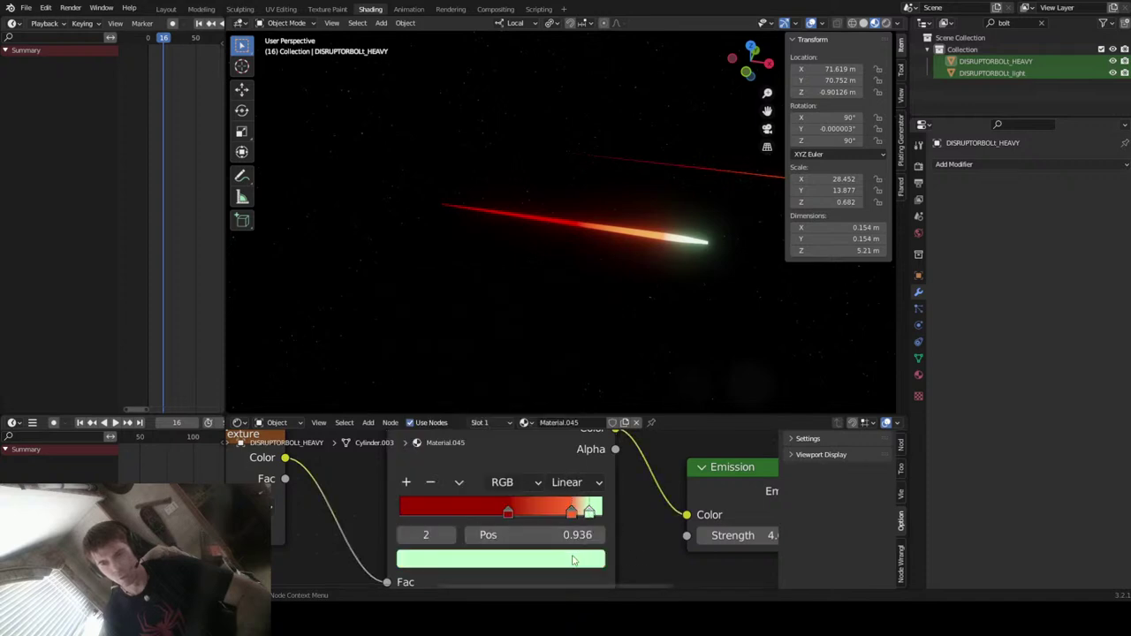
pyautogui.click(573, 560)
pyautogui.moveTo(469, 370); pyautogui.dragTo(474, 366)
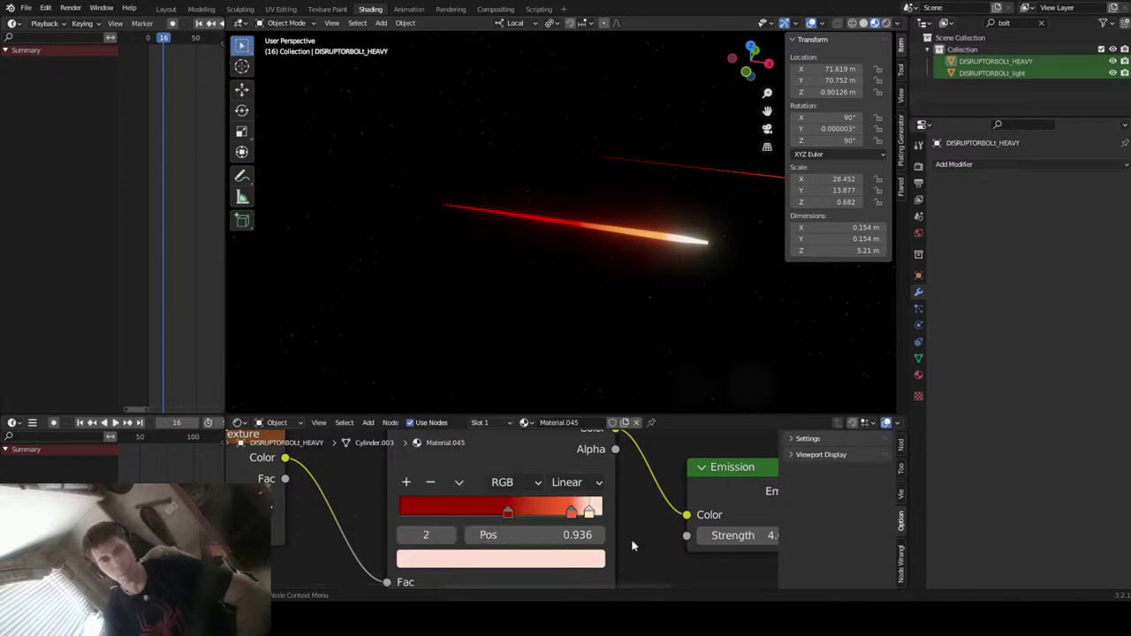
# - Return to the layout workspace, look through the camera and scrub the timeline to frame 159 to check for the heavy bolts
pyautogui.click(164, 10)
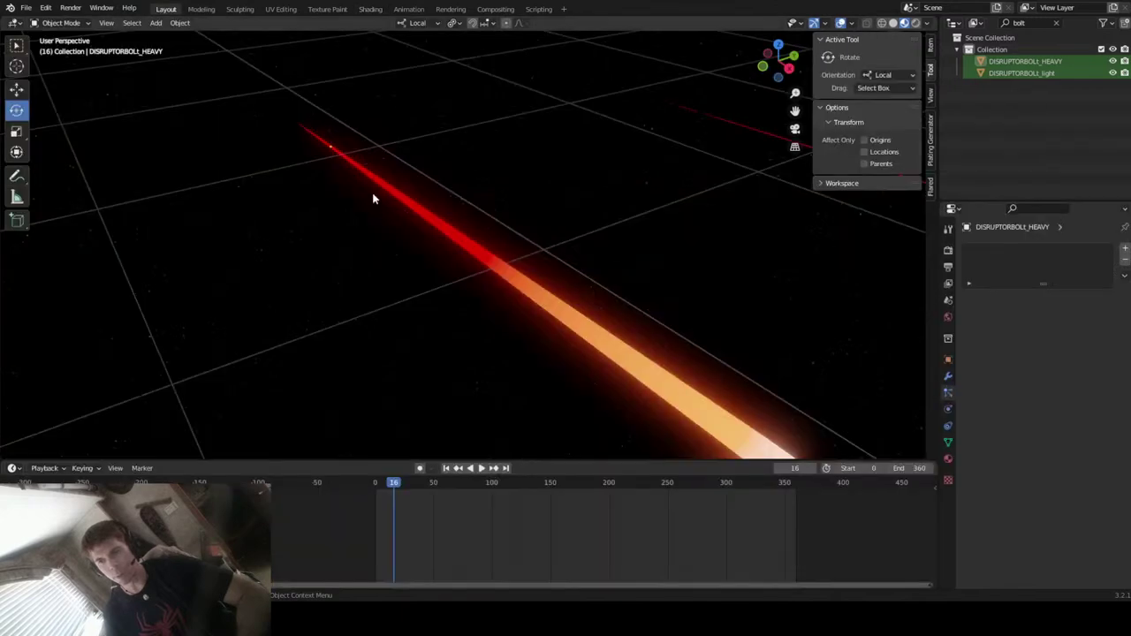
pyautogui.click(793, 129)
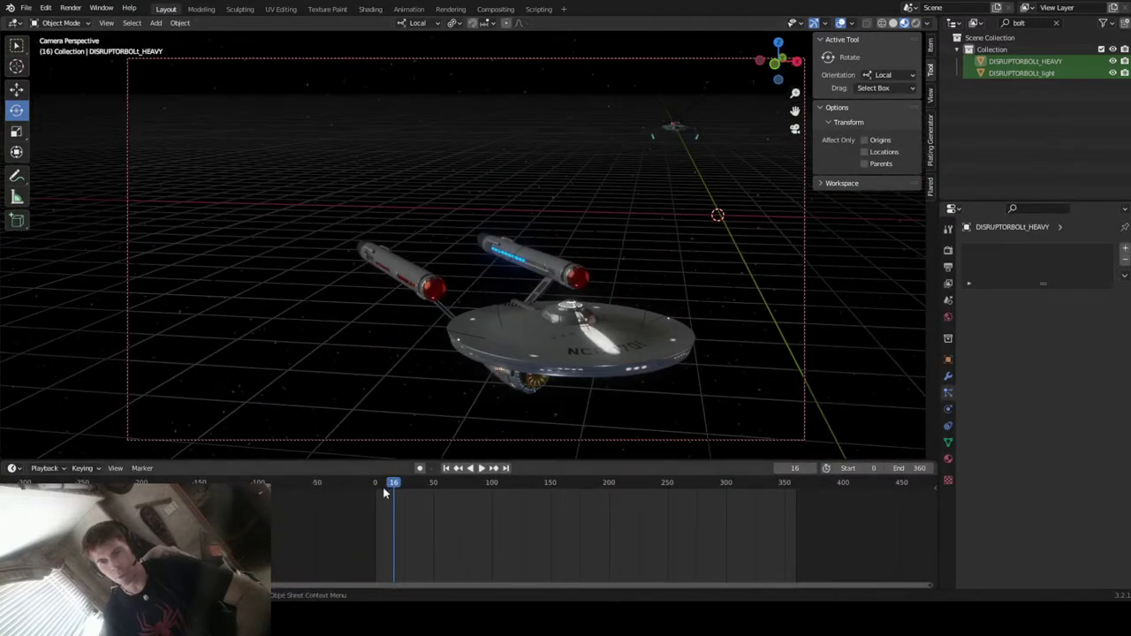
pyautogui.moveTo(394, 485); pyautogui.dragTo(560, 514)
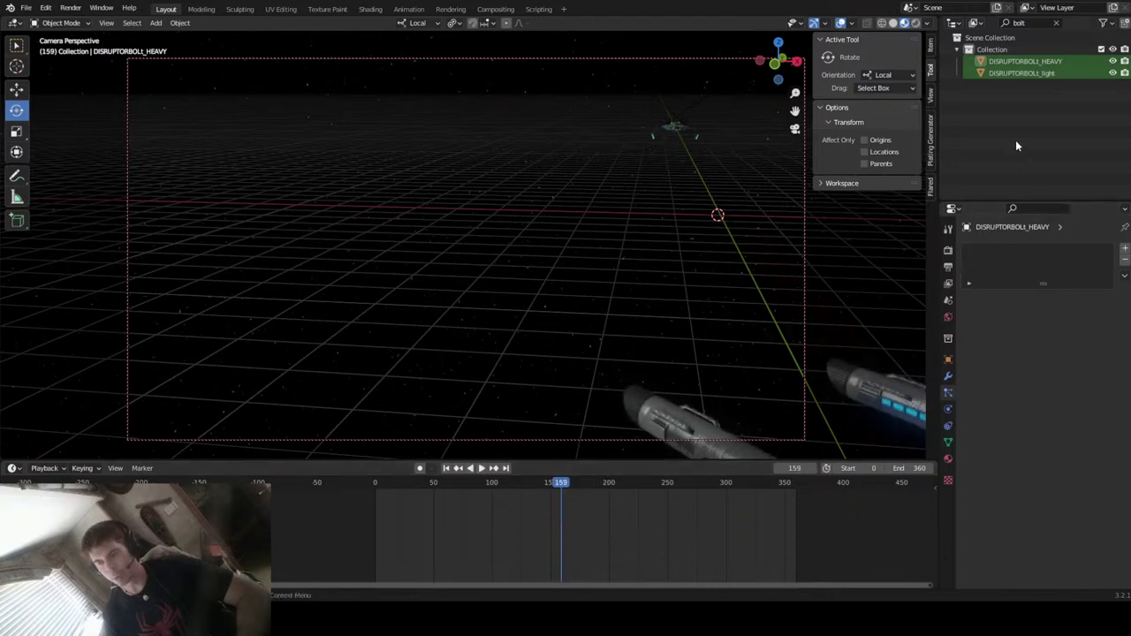
# - Filter the scene objects by "emitt" and select the right heavy disruptor emitter
pyautogui.click(1031, 23)
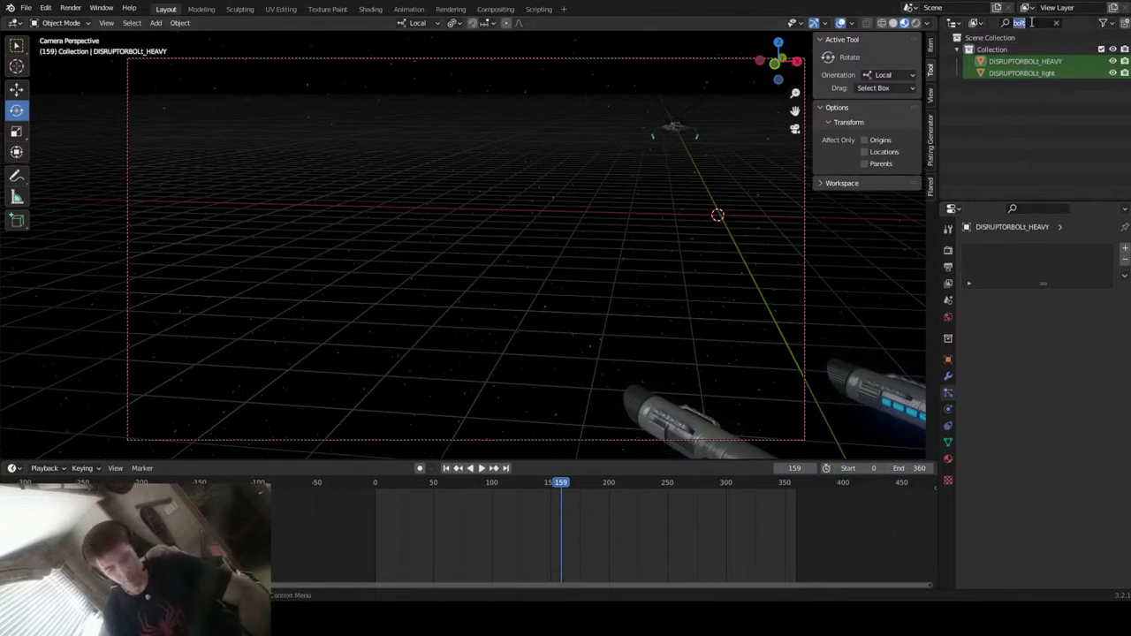
pyautogui.write('disru')
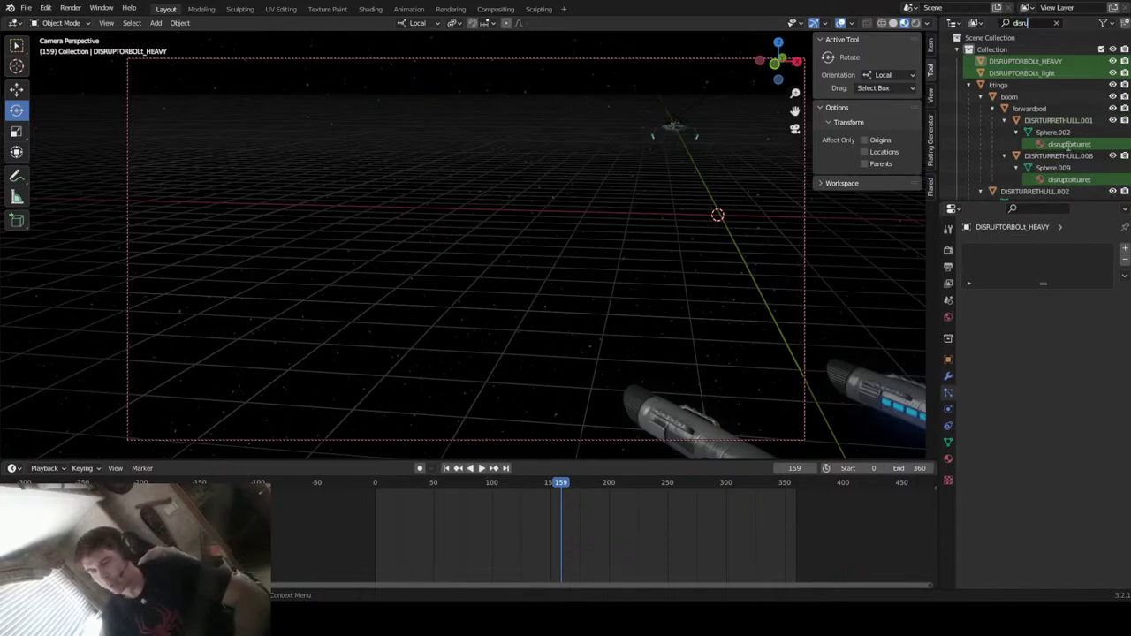
pyautogui.press('BackSpace')
pyautogui.press('BackSpace')
pyautogui.press('BackSpace')
pyautogui.press('BackSpace')
pyautogui.press('BackSpace')
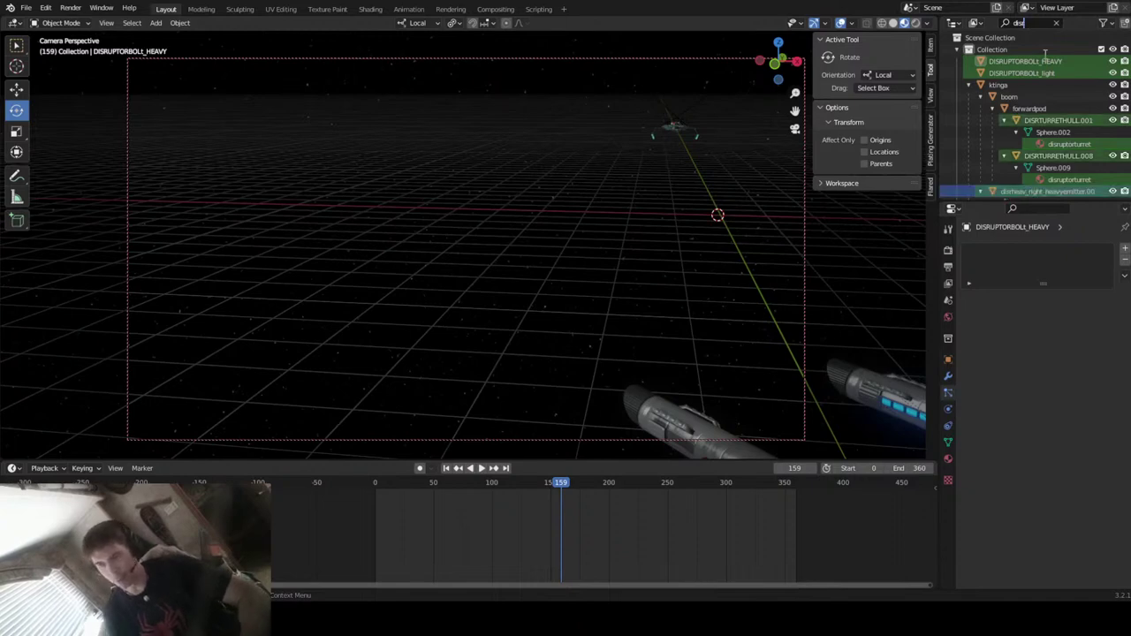
pyautogui.write('emitt')
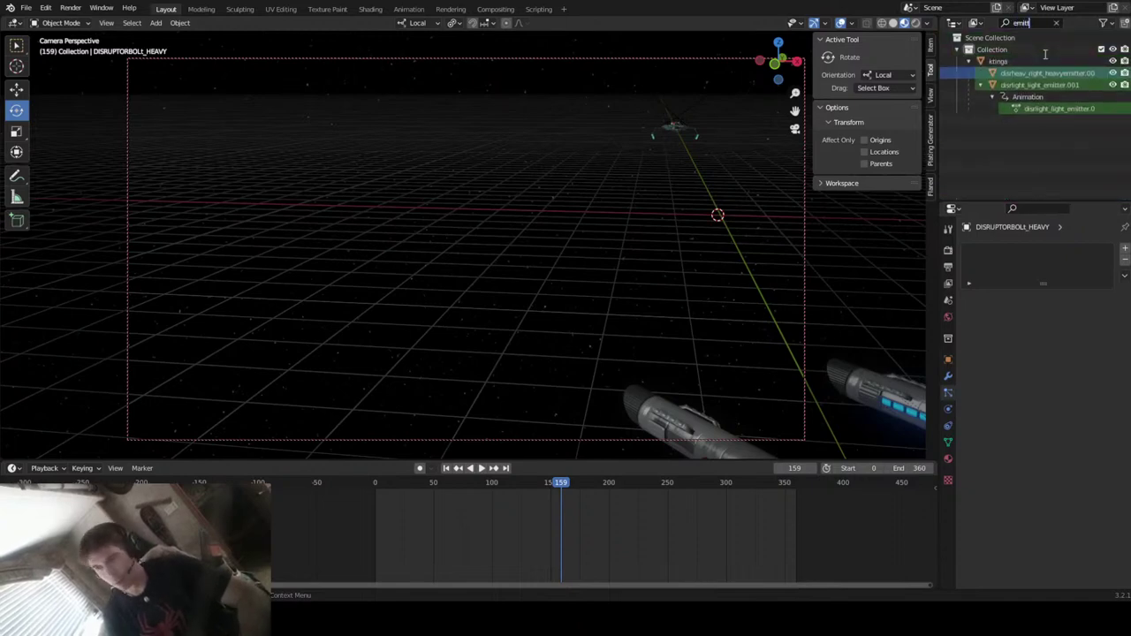
pyautogui.press('Return')
pyautogui.click(1053, 77)
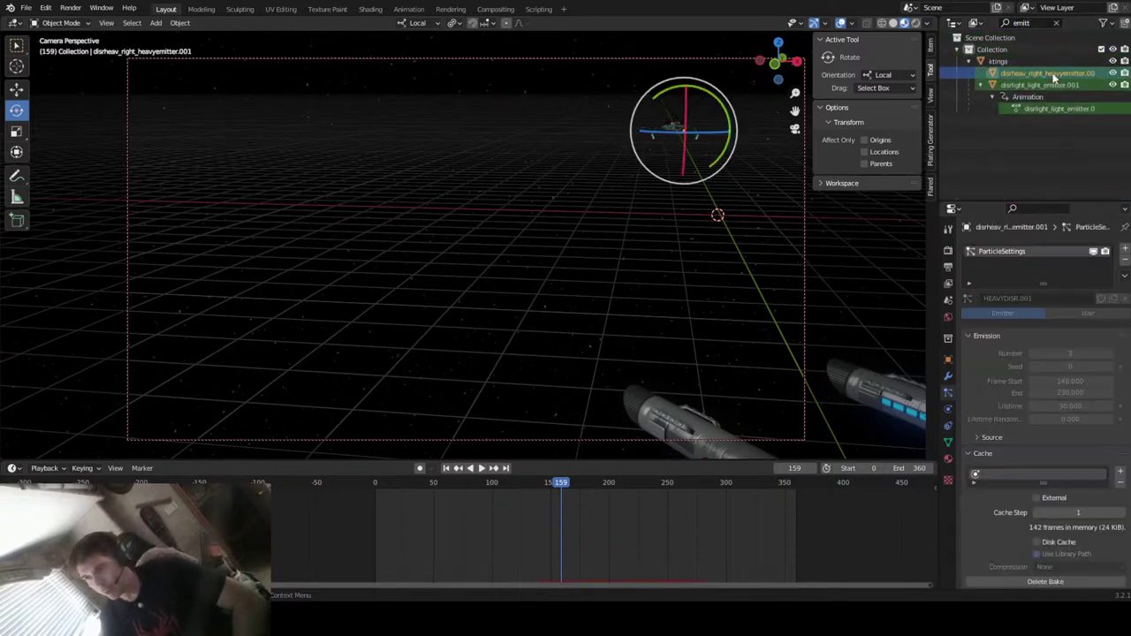
# - Delete the heavy emitter's particle bake and bake it again
pyautogui.scroll(-3, 1042, 424)
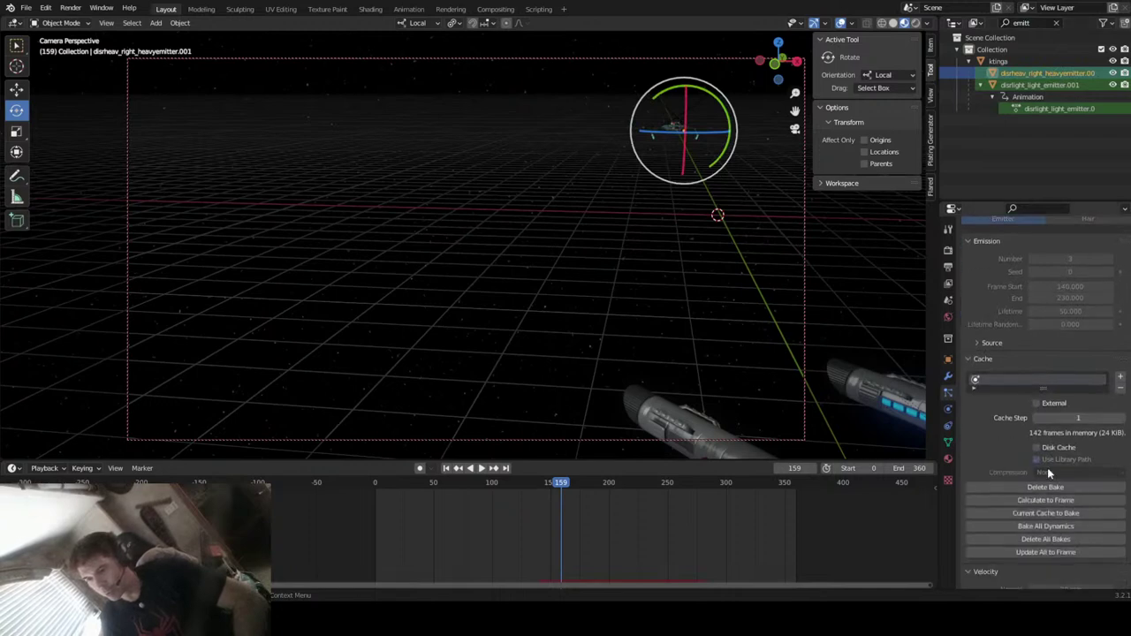
pyautogui.click(1046, 488)
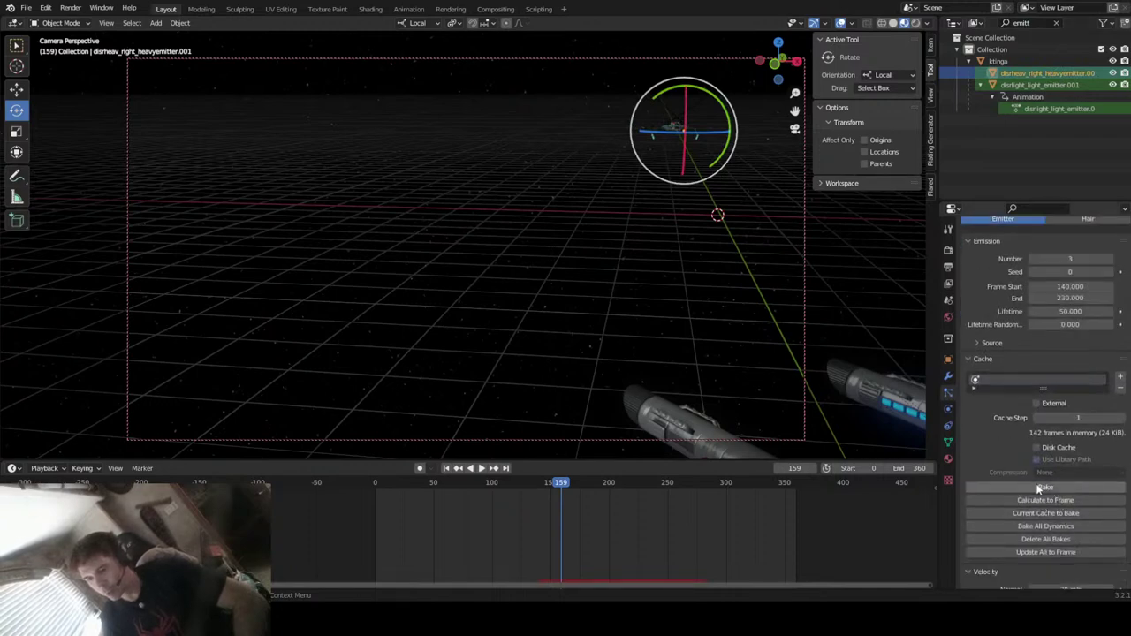
pyautogui.click(1040, 489)
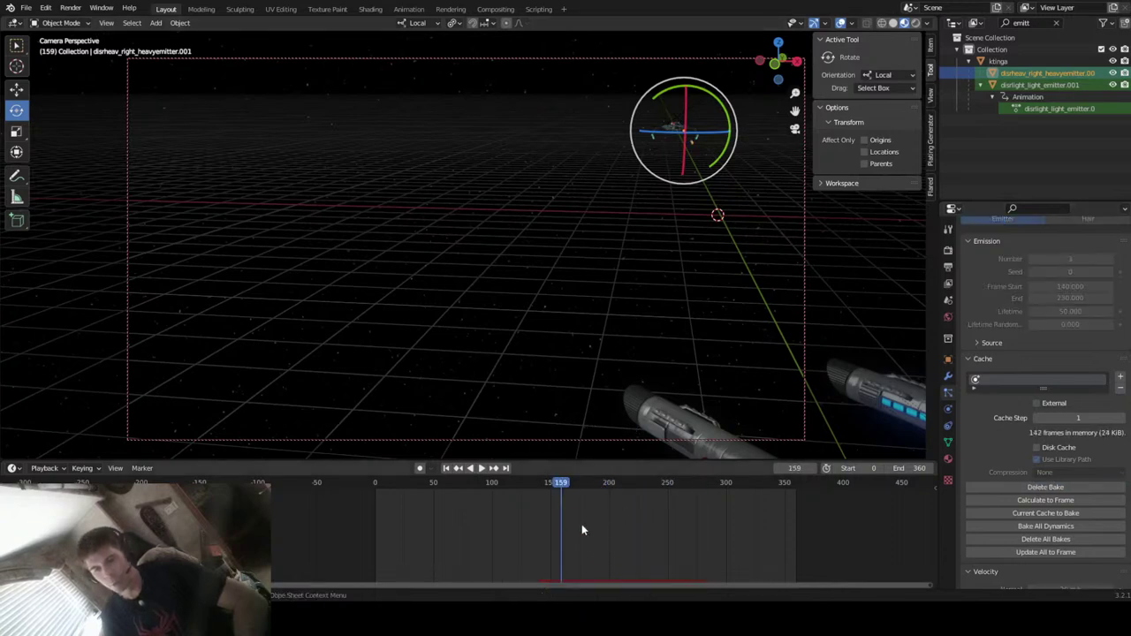
# - Move the timeline to frame 126, delete the heavy emitter's bake and set its particle lifetime to 150
pyautogui.moveTo(556, 480); pyautogui.dragTo(522, 535)
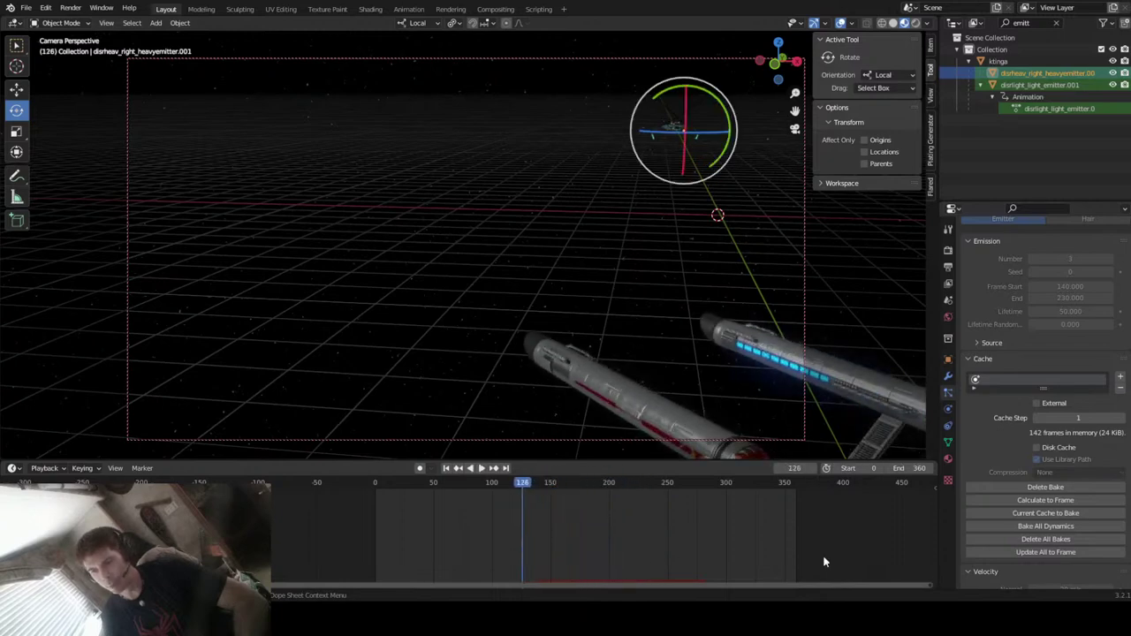
pyautogui.click(1065, 488)
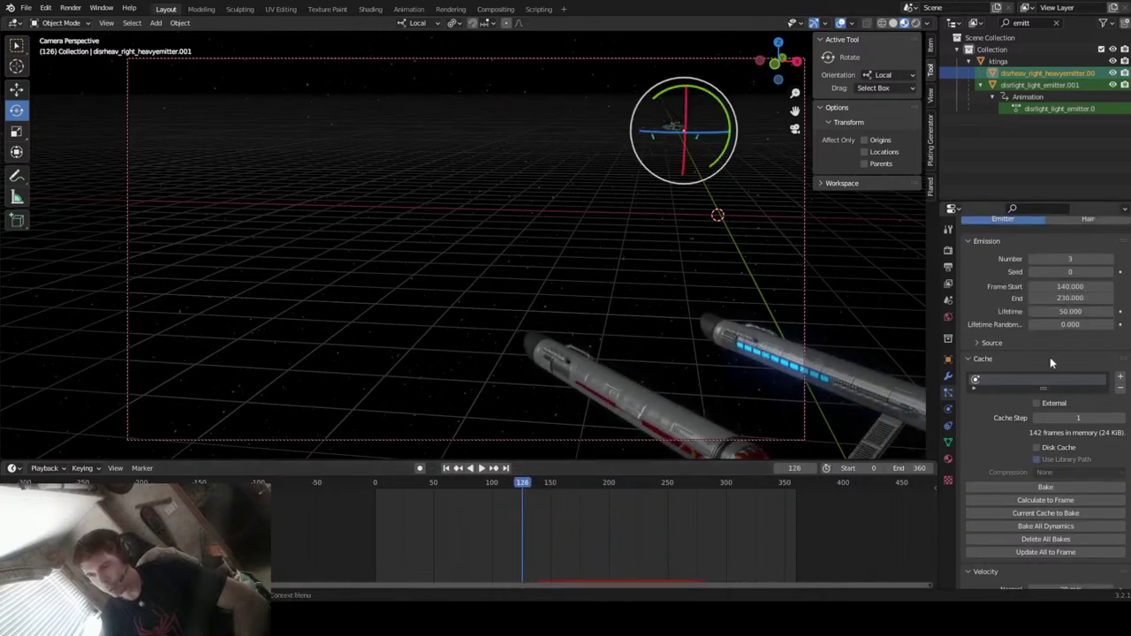
pyautogui.click(1065, 312)
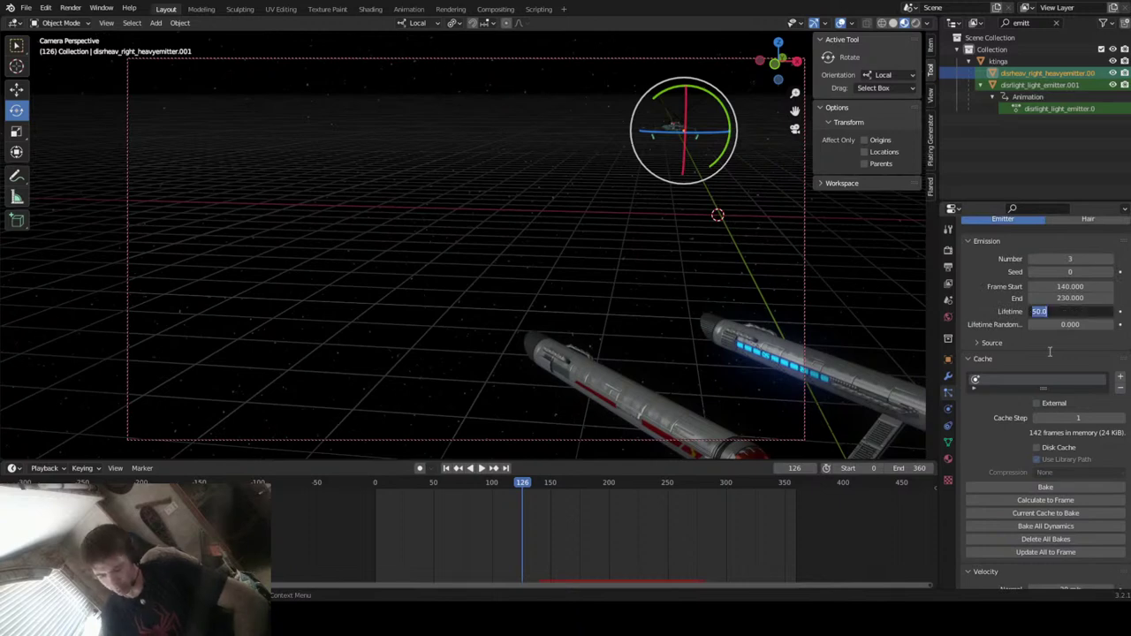
pyautogui.write('150')
pyautogui.press('Return')
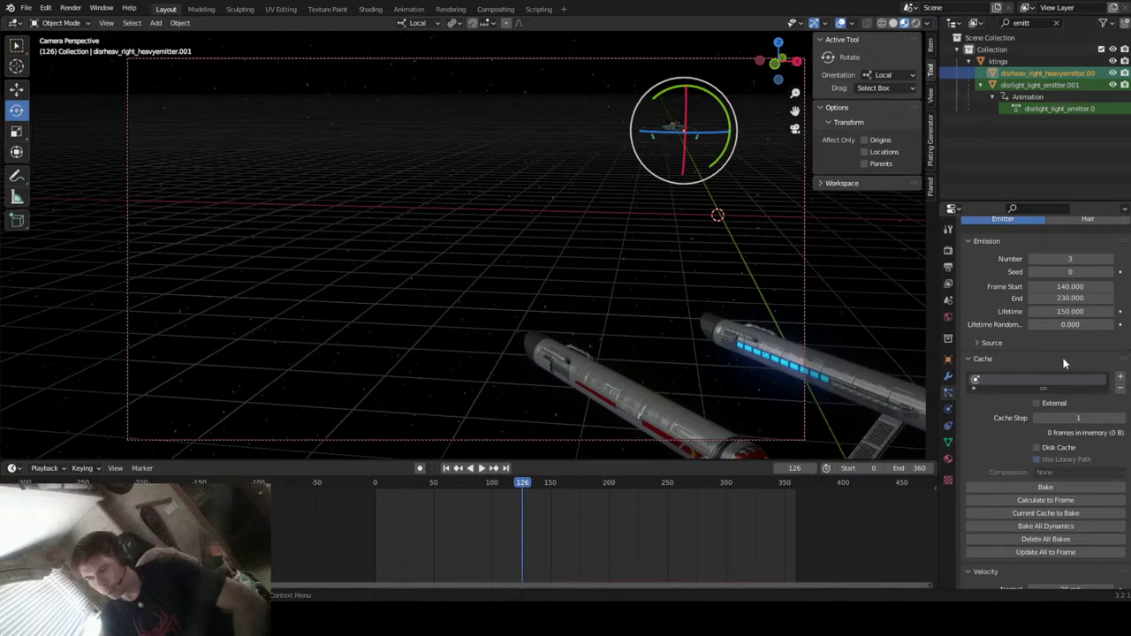
# - Set the heavy emitter's normal particle velocity to 25 m/s
pyautogui.scroll(-5, 1056, 356)
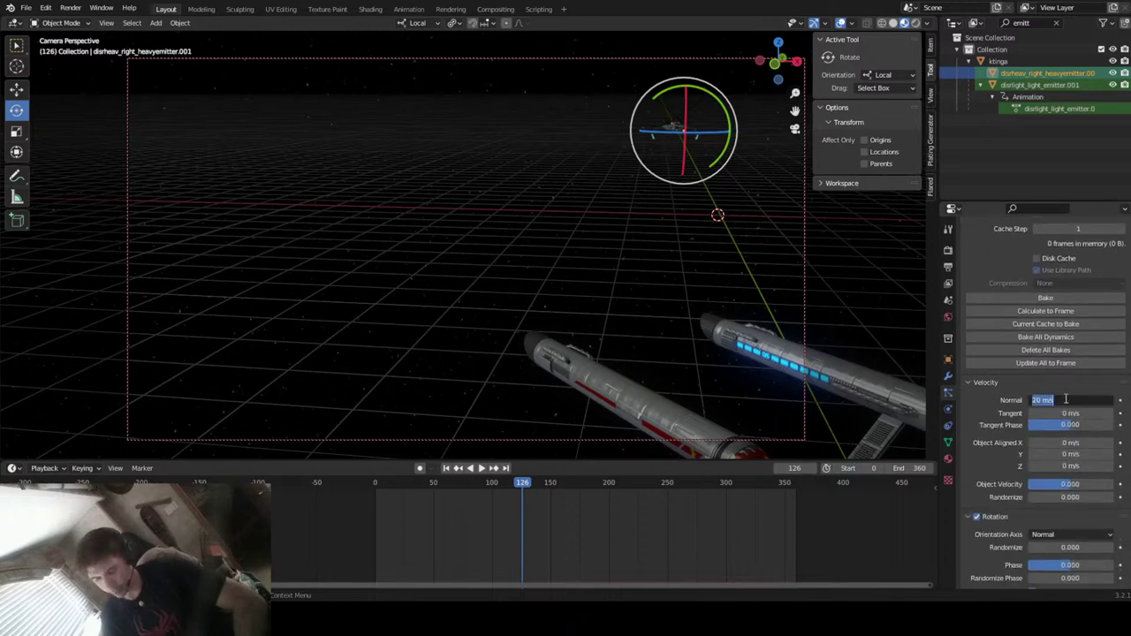
pyautogui.write('25')
pyautogui.press('Return')
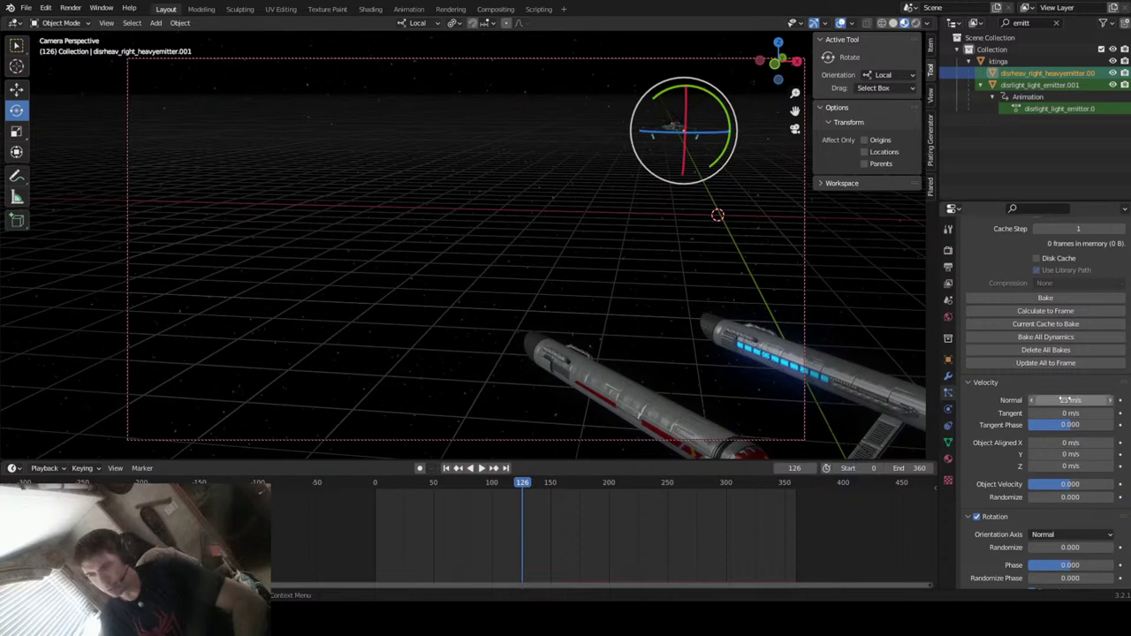
pyautogui.scroll(8, 1072, 350)
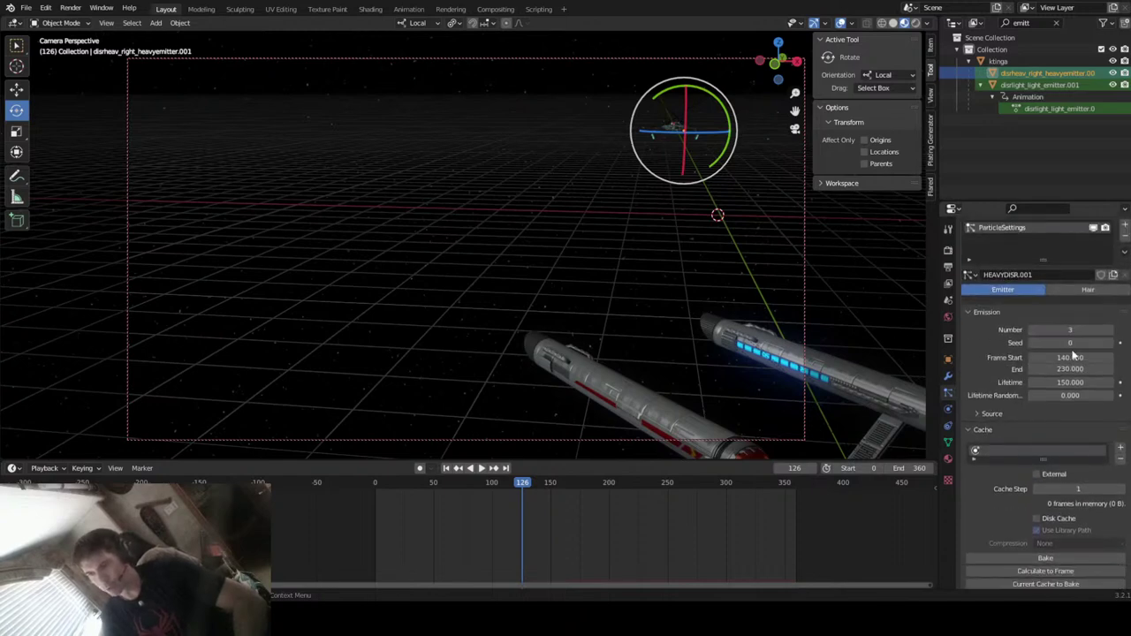
# - Bake the heavy emitter's particles and play back the animation through the camera to check the bolts
pyautogui.scroll(-2, 1074, 355)
pyautogui.click(1045, 486)
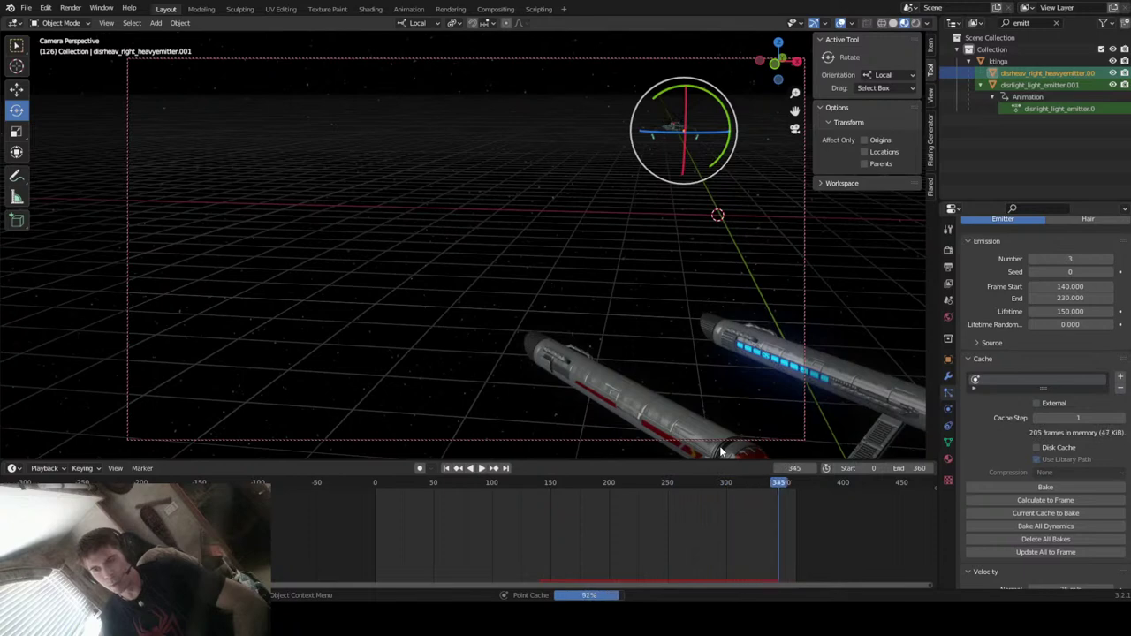
pyautogui.moveTo(521, 486)
pyautogui.mouseDown()
pyautogui.moveTo(614, 520)
pyautogui.moveTo(692, 515)
pyautogui.moveTo(672, 515)
pyautogui.mouseUp()
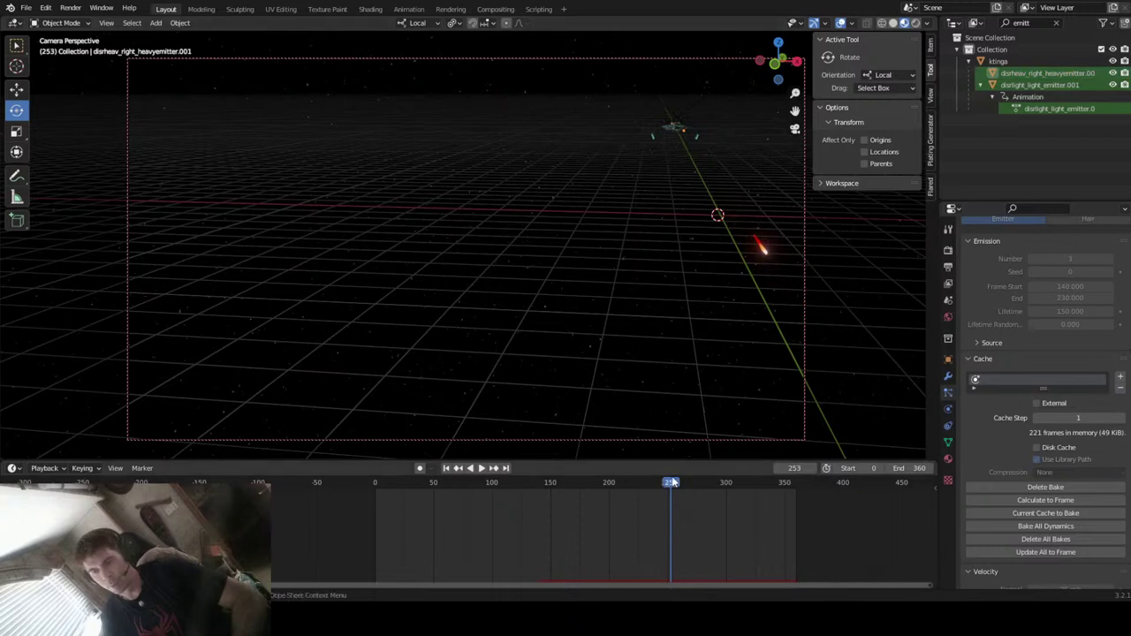
pyautogui.press('space')
pyautogui.moveTo(681, 513); pyautogui.dragTo(398, 537)
pyautogui.press('space')
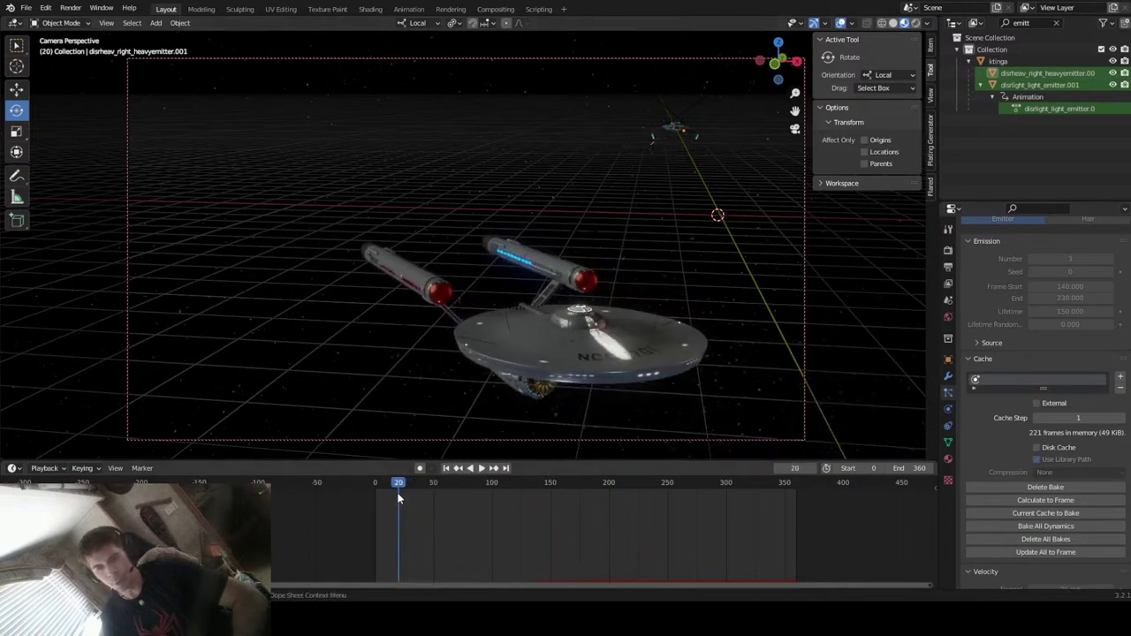
pyautogui.moveTo(400, 483); pyautogui.dragTo(376, 494)
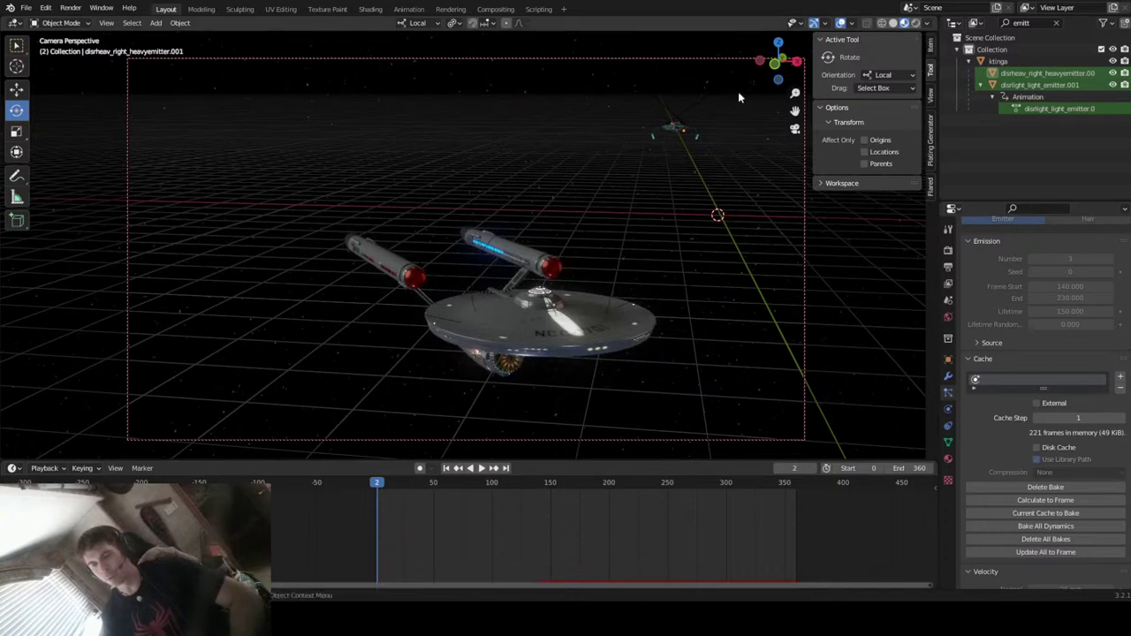
# - Select the ktinga ship and frame it up close outside the camera view
pyautogui.click(670, 131)
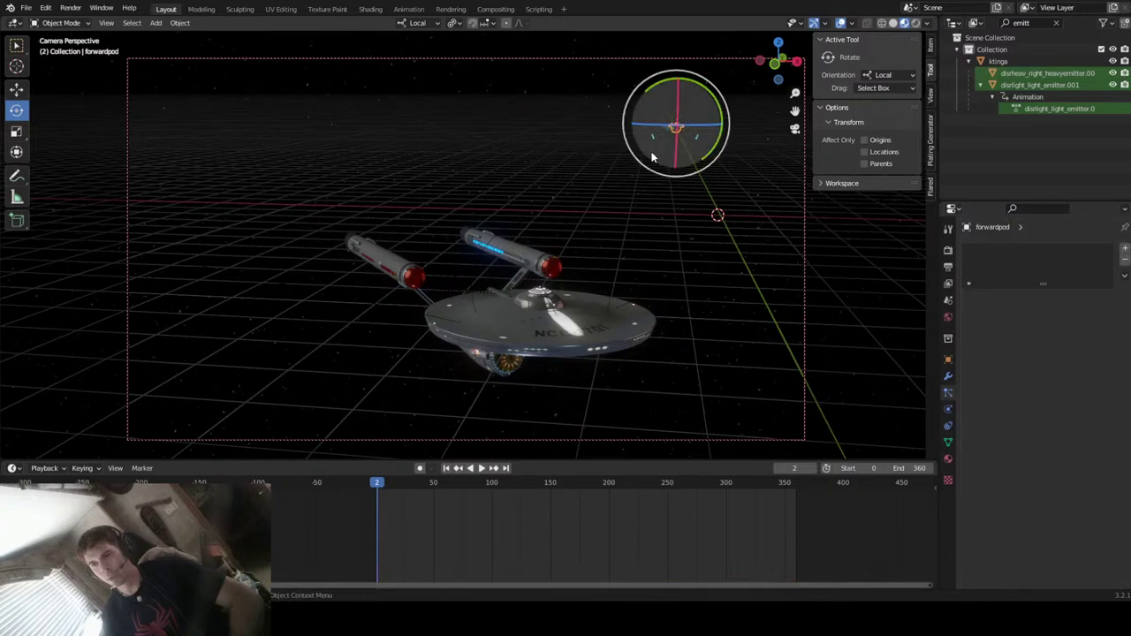
pyautogui.click(672, 137)
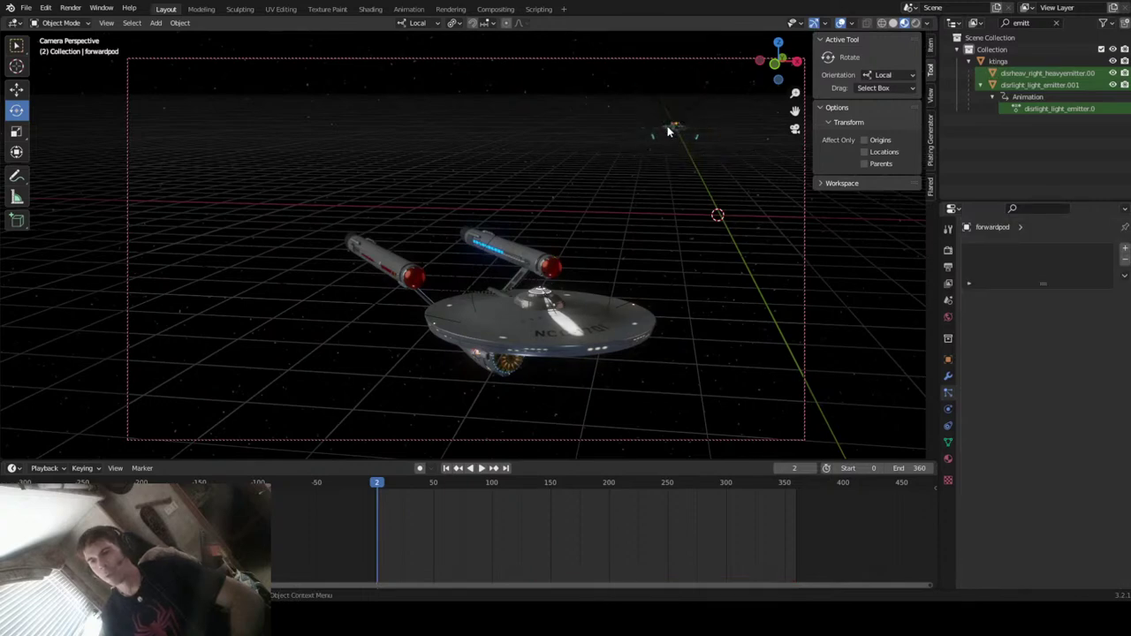
pyautogui.click(664, 131)
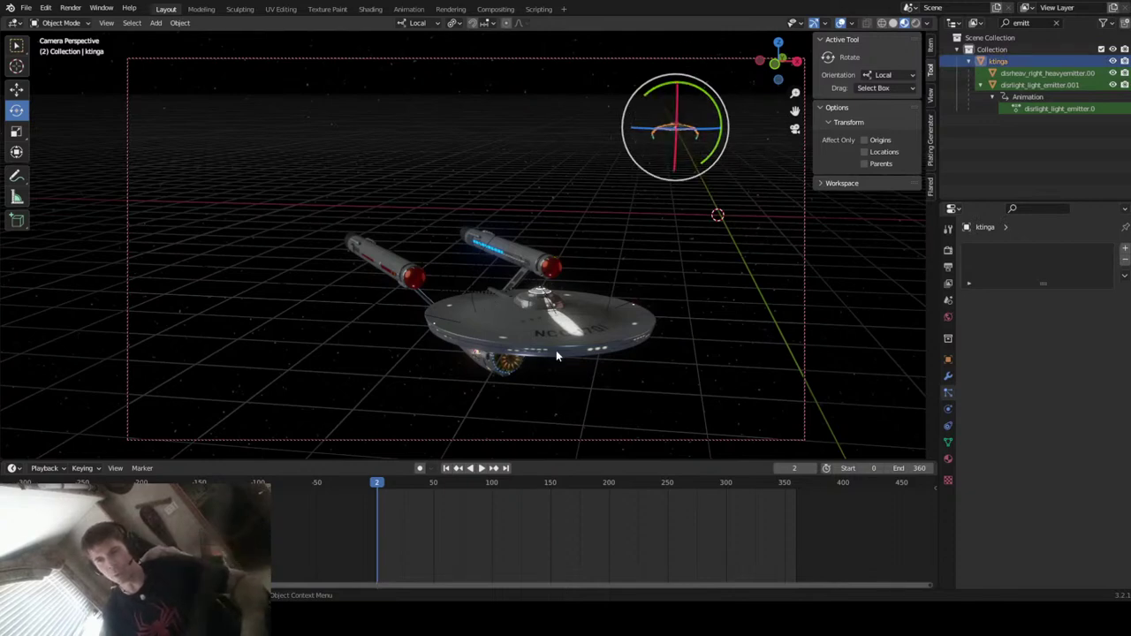
pyautogui.click(779, 43)
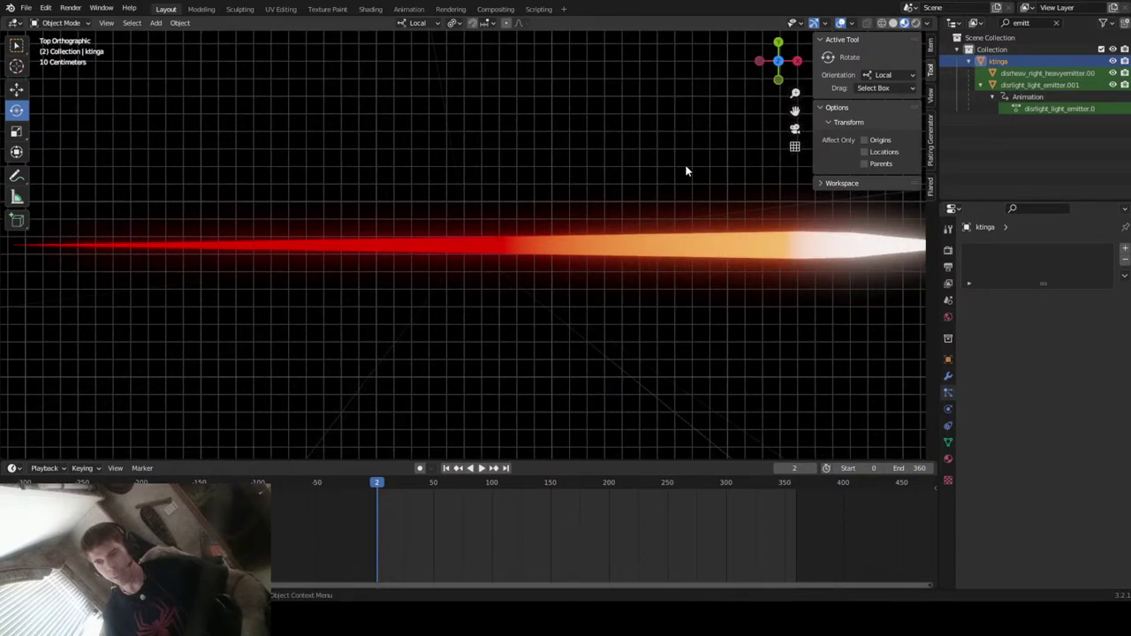
pyautogui.scroll(-10, 684, 175)
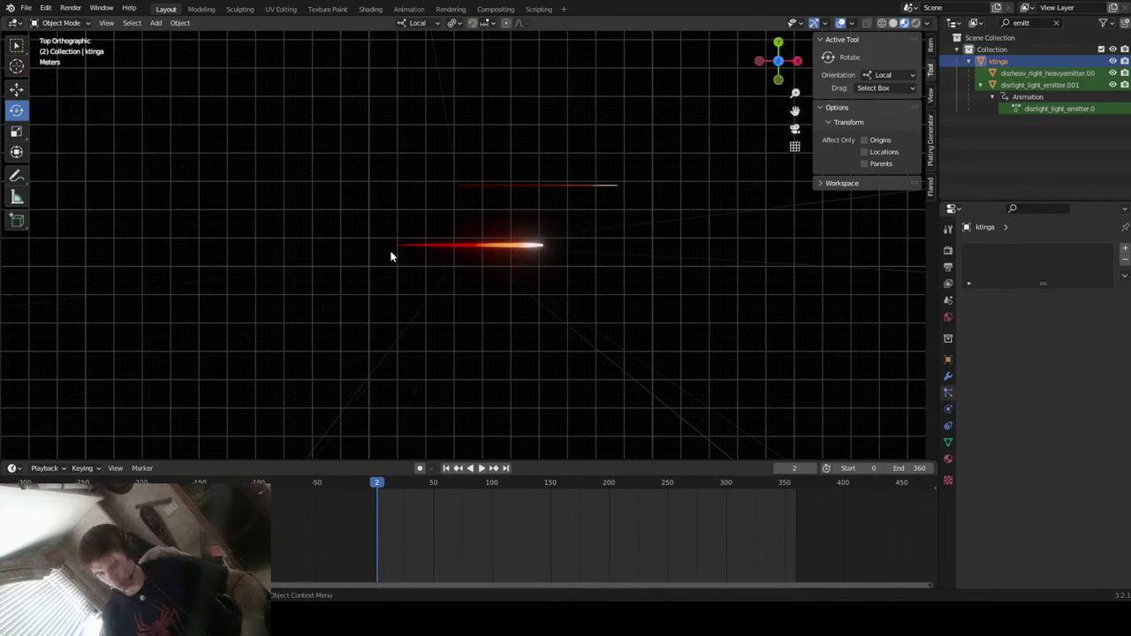
pyautogui.press('KP_Decimal')
pyautogui.scroll(-5, 392, 256)
pyautogui.moveTo(475, 212); pyautogui.dragTo(334, 201, button='middle')
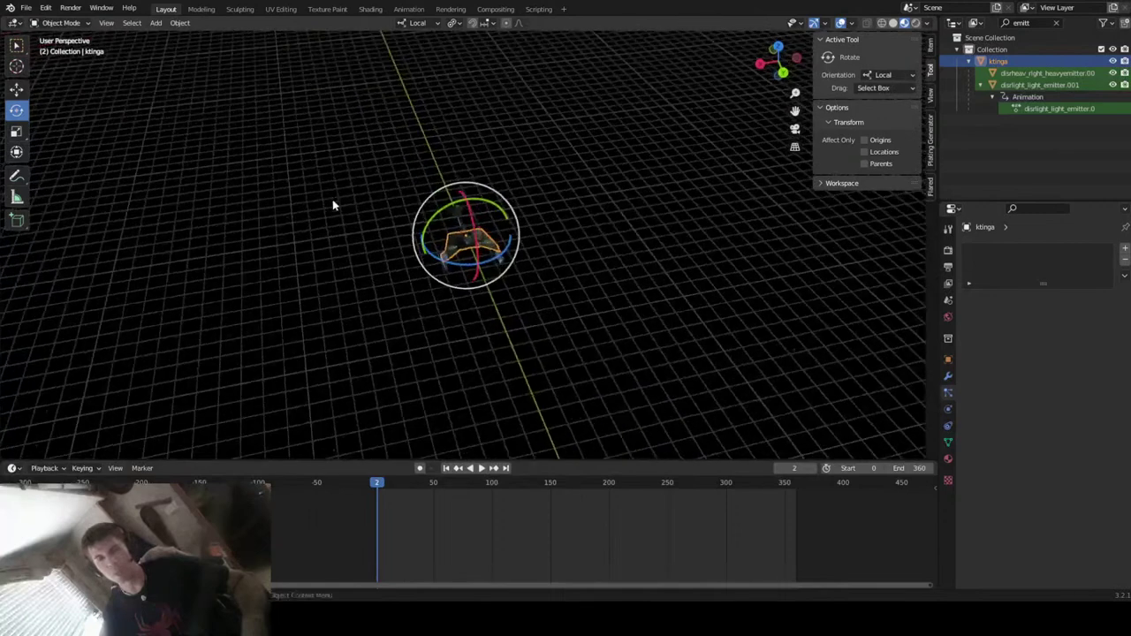
# - Keyframe the ktinga's location and rotation at frame 0
pyautogui.click(452, 469)
pyautogui.click(931, 44)
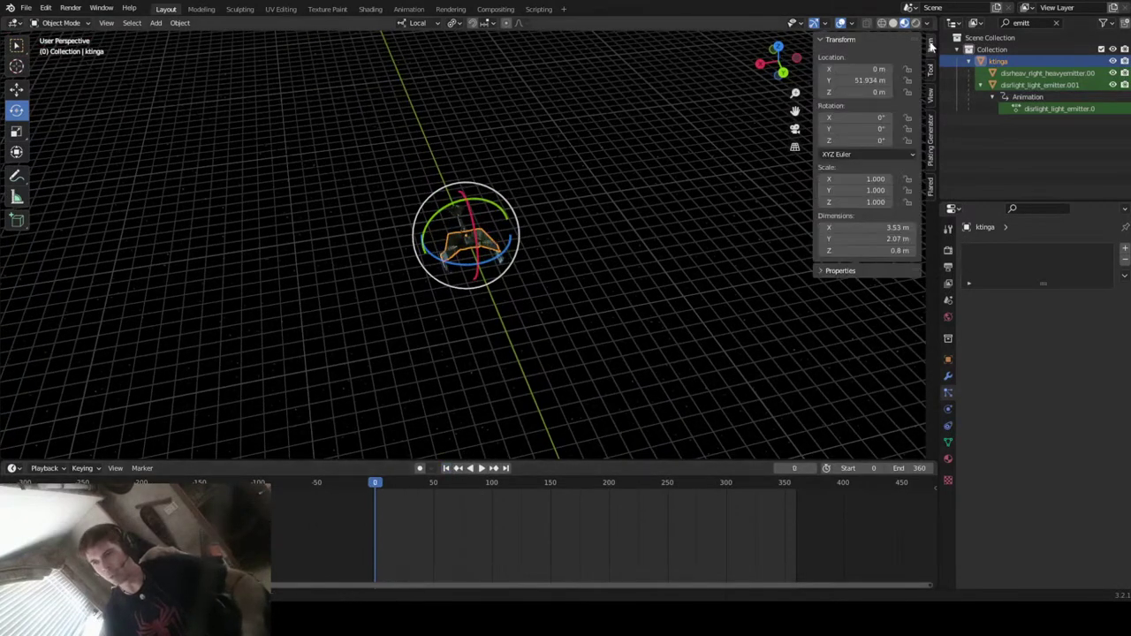
pyautogui.press('i')
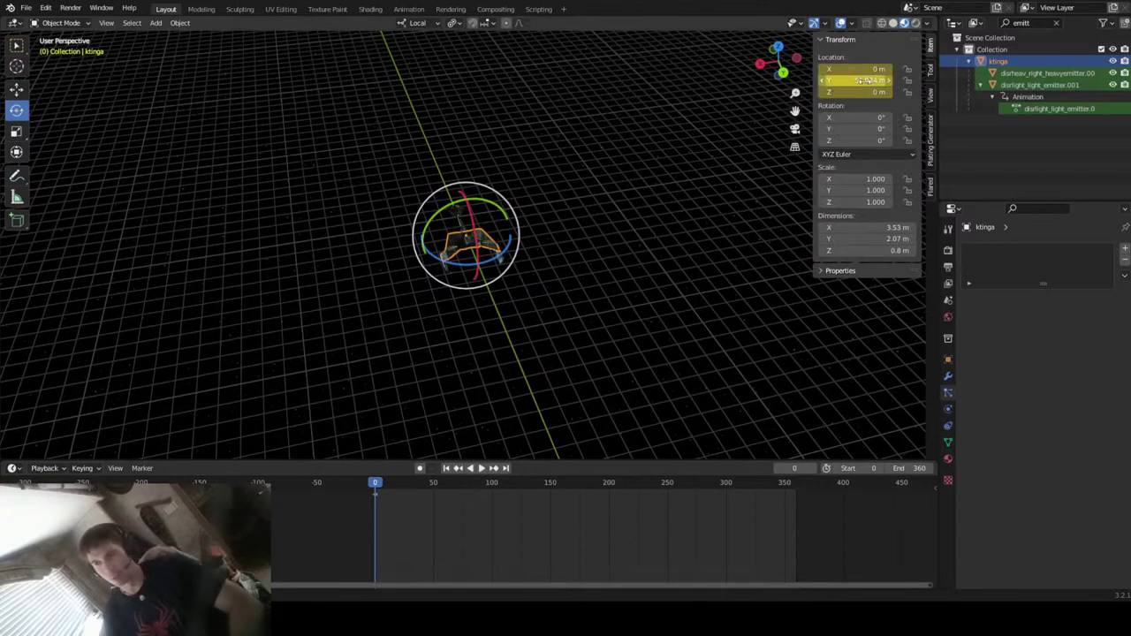
pyautogui.press('i')
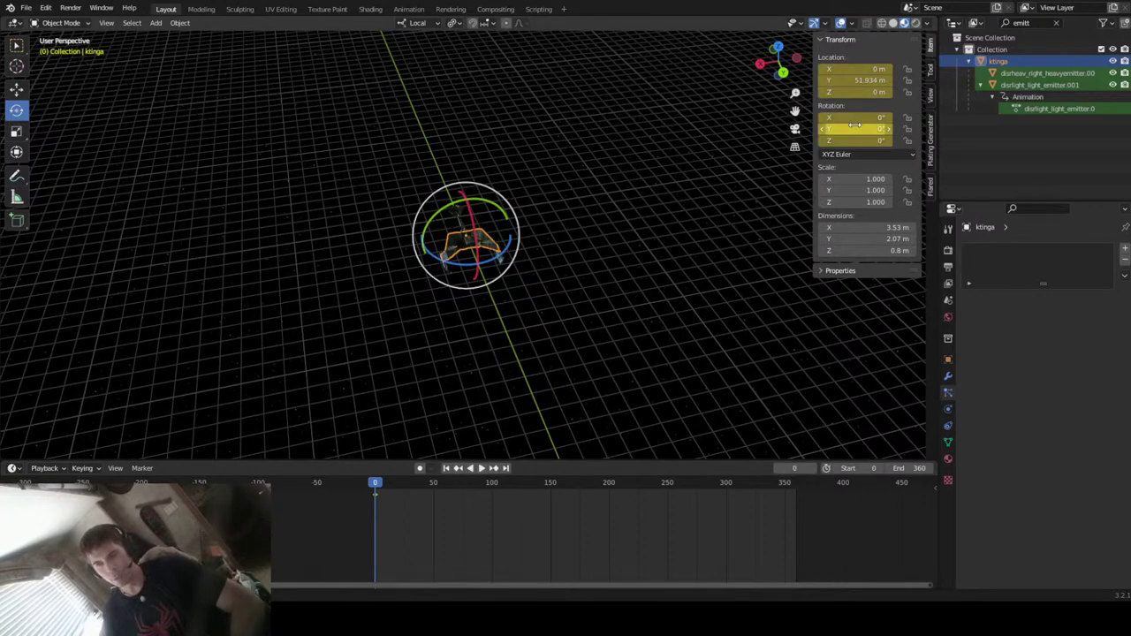
# - Play the scene from the top view and examine the ships' movement along with the output frame rate and frame range
pyautogui.click(777, 47)
pyautogui.scroll(-5, 508, 221)
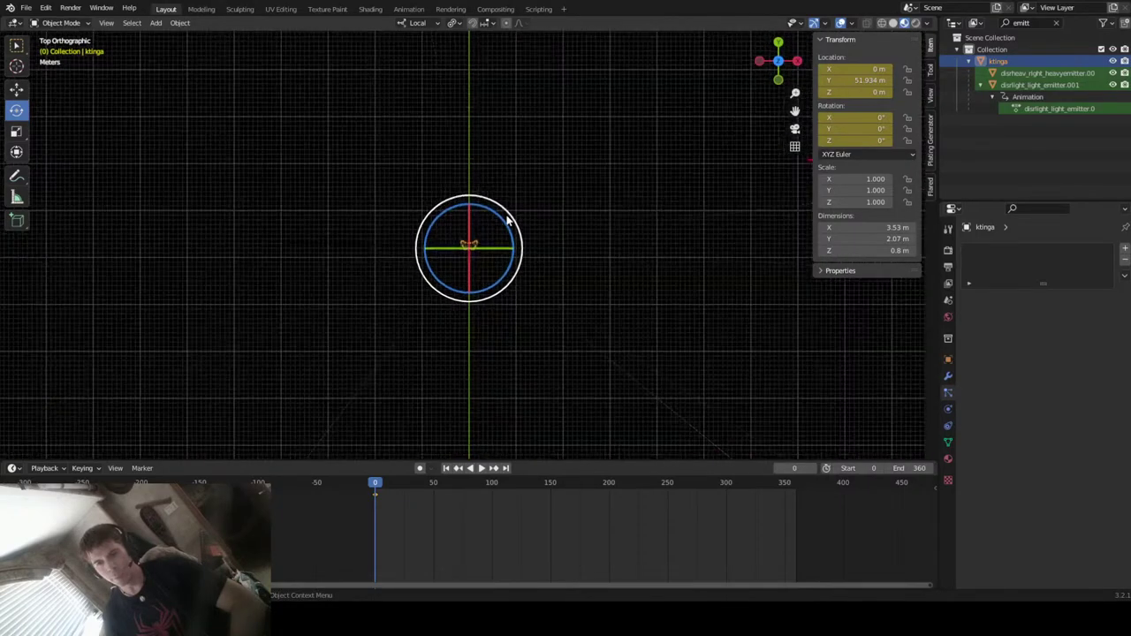
pyautogui.scroll(1, 507, 221)
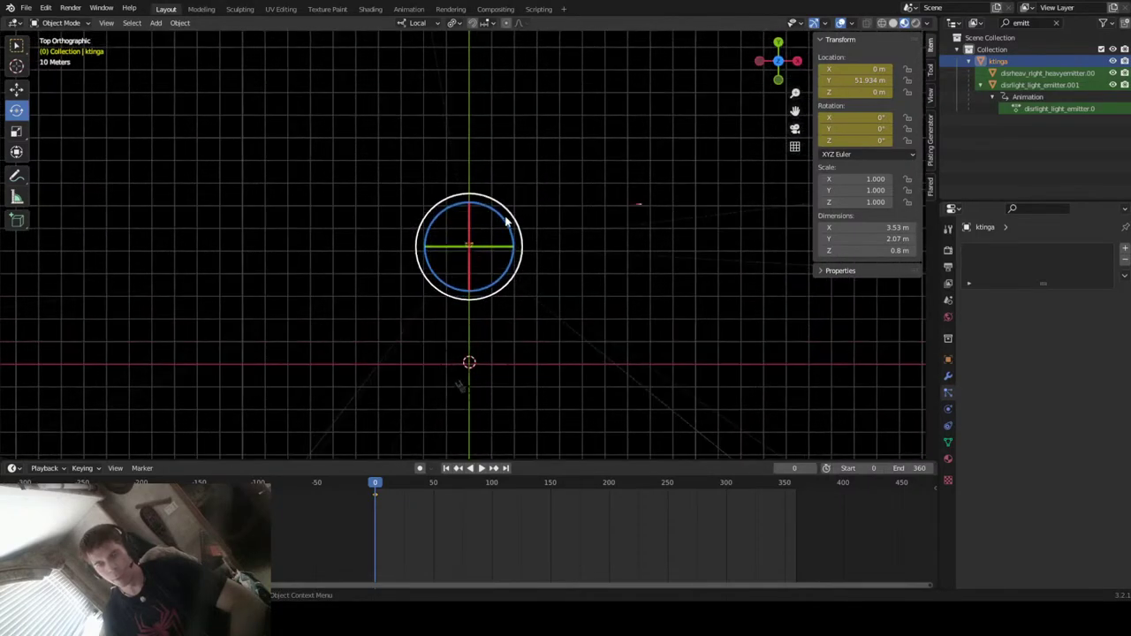
pyautogui.scroll(-2, 493, 235)
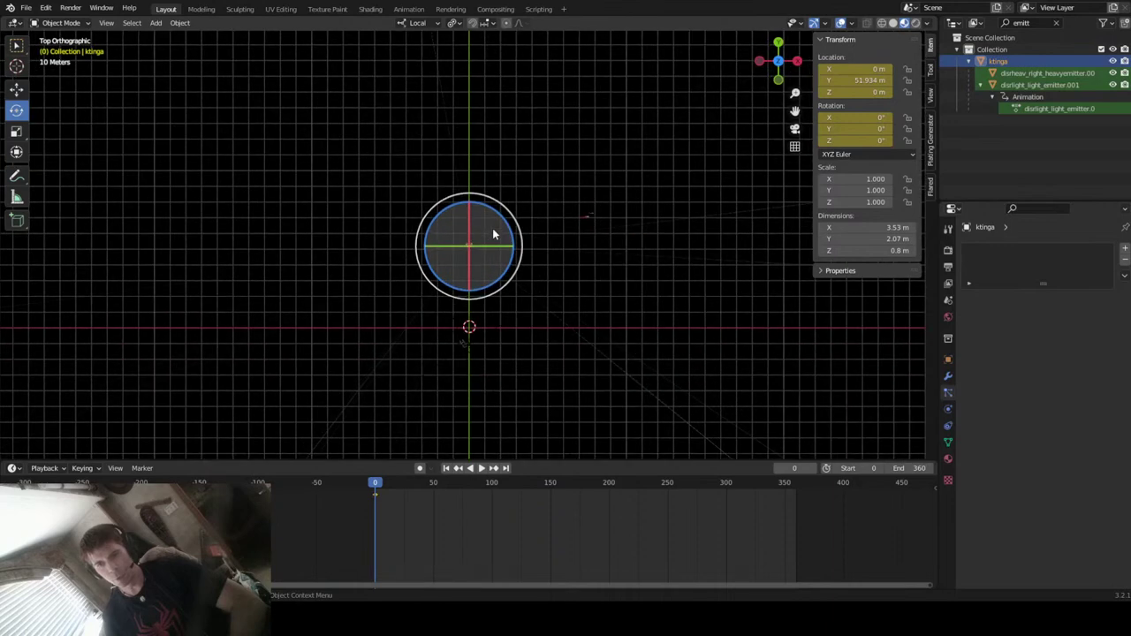
pyautogui.scroll(-1, 493, 234)
pyautogui.scroll(-2, 493, 234)
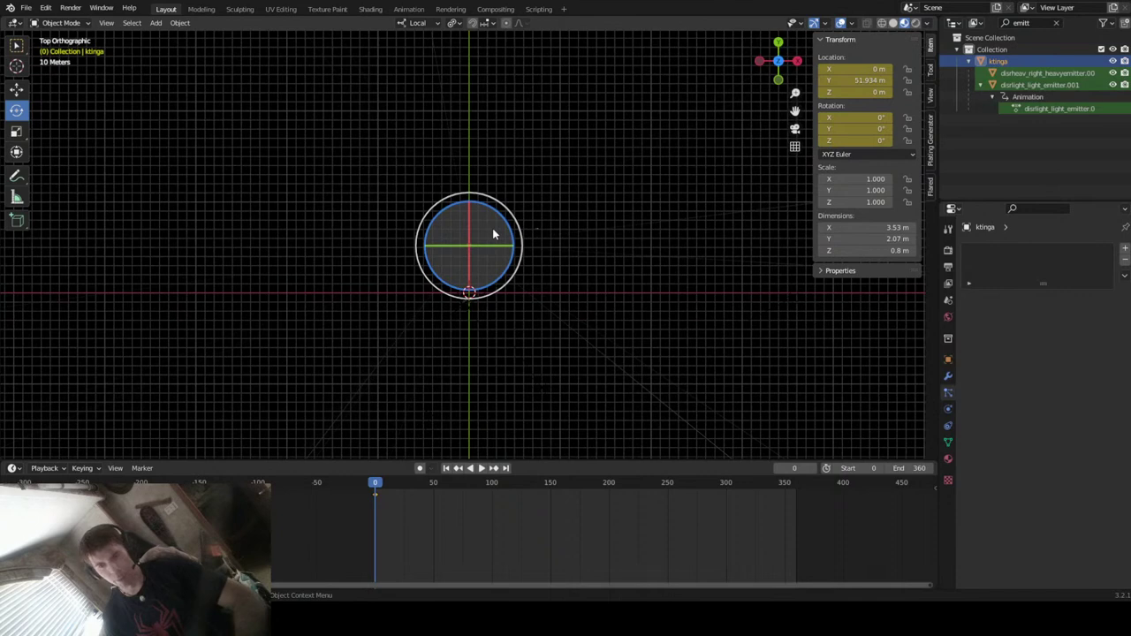
pyautogui.press('space')
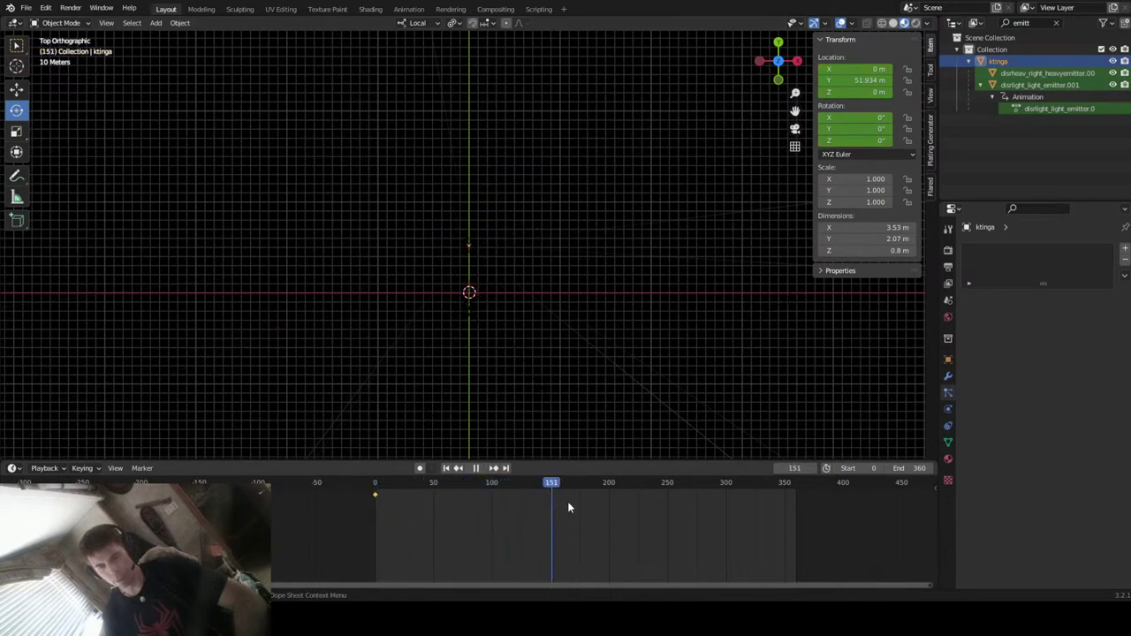
pyautogui.moveTo(599, 505); pyautogui.dragTo(589, 506)
pyautogui.press('space')
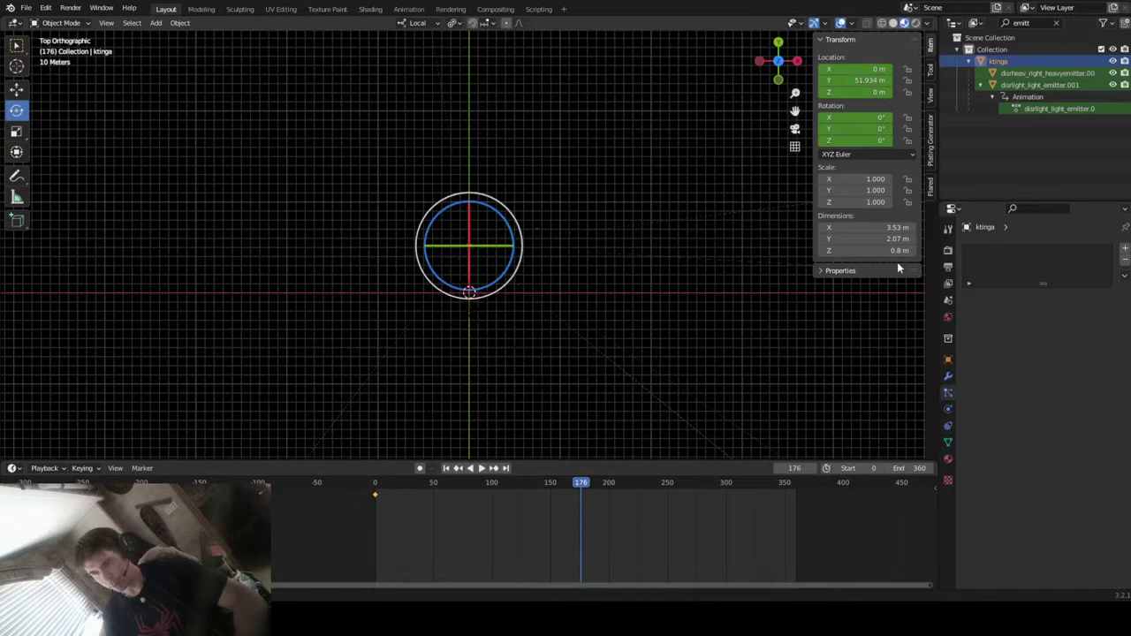
pyautogui.click(949, 268)
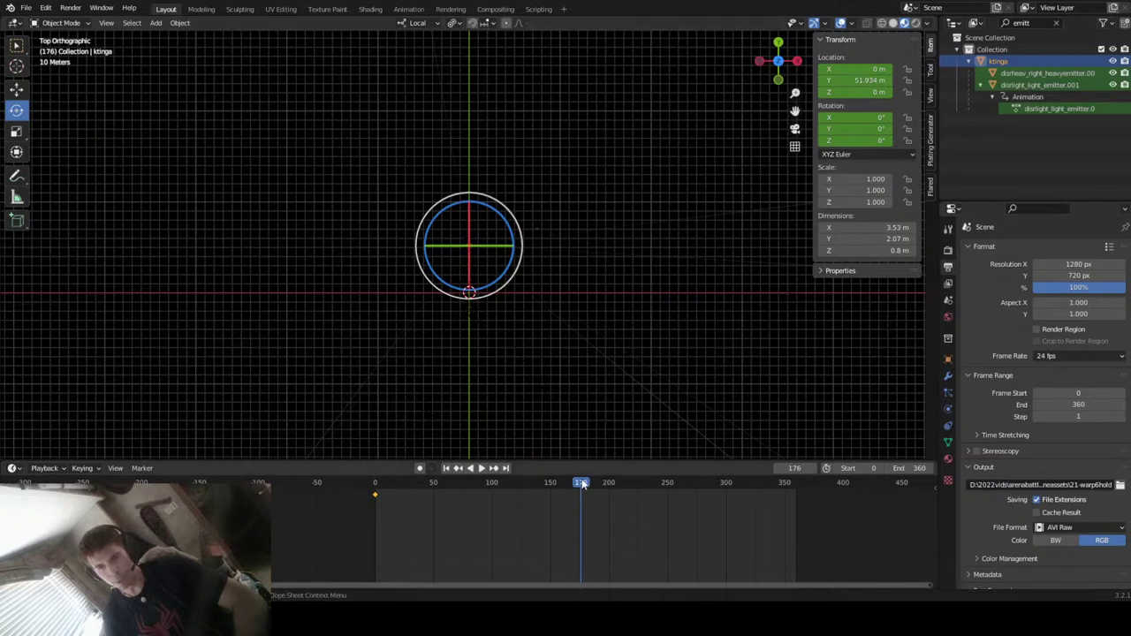
pyautogui.press('space')
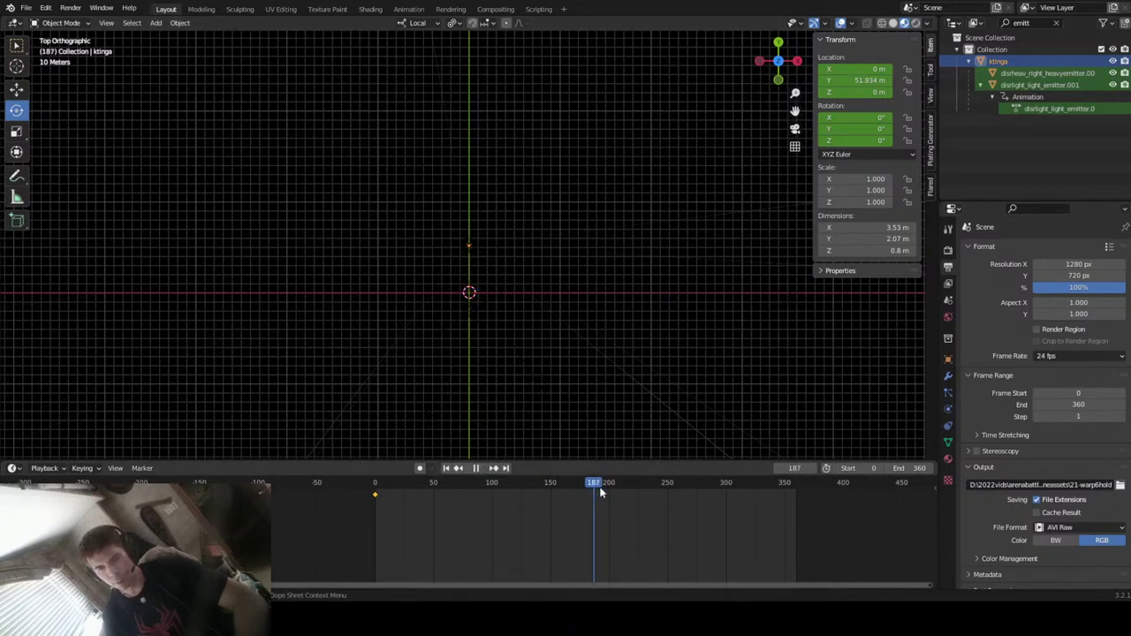
pyautogui.press('space')
# - At frame 360, move the ktinga along the Y axis to about -62.8 m and keyframe its location
pyautogui.click(506, 469)
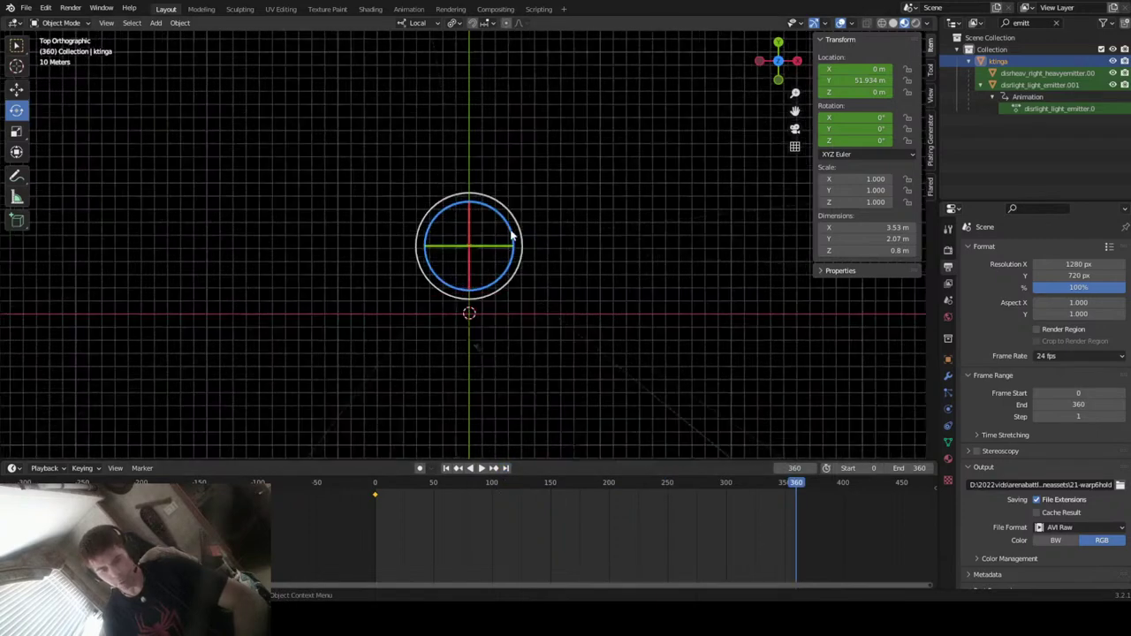
pyautogui.press('KP_Decimal')
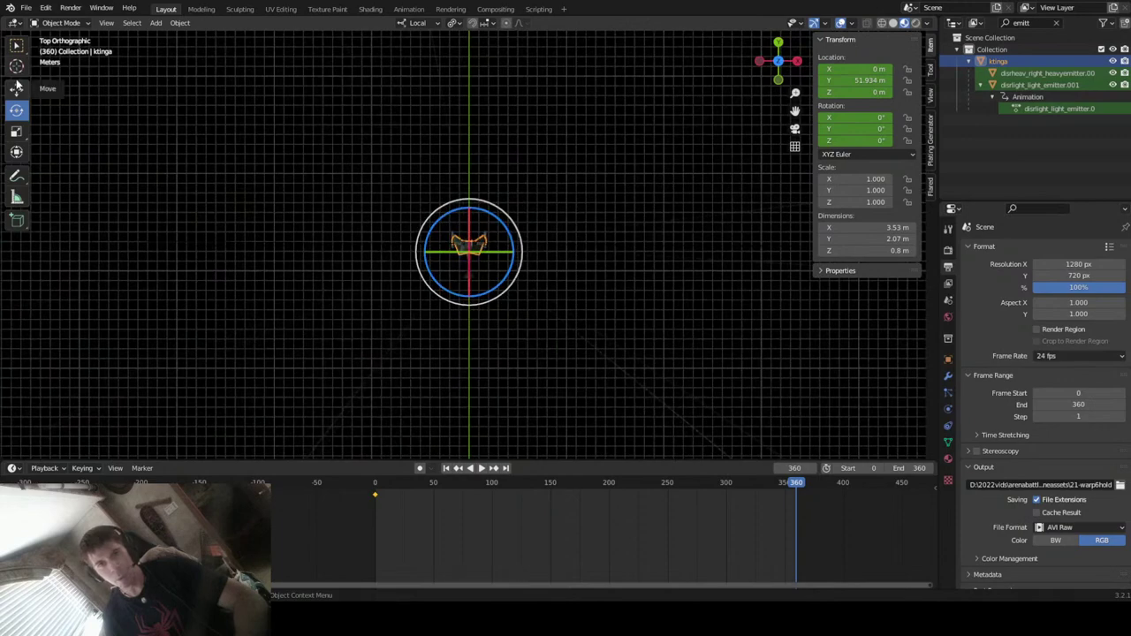
pyautogui.click(16, 88)
pyautogui.scroll(-7, 547, 274)
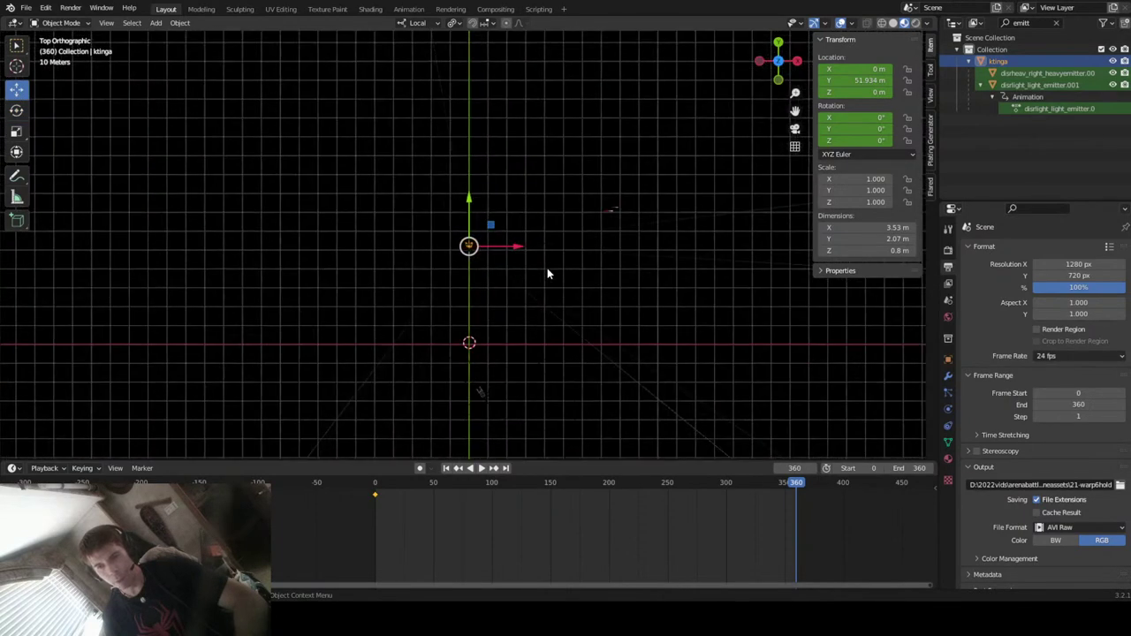
pyautogui.scroll(-3, 515, 230)
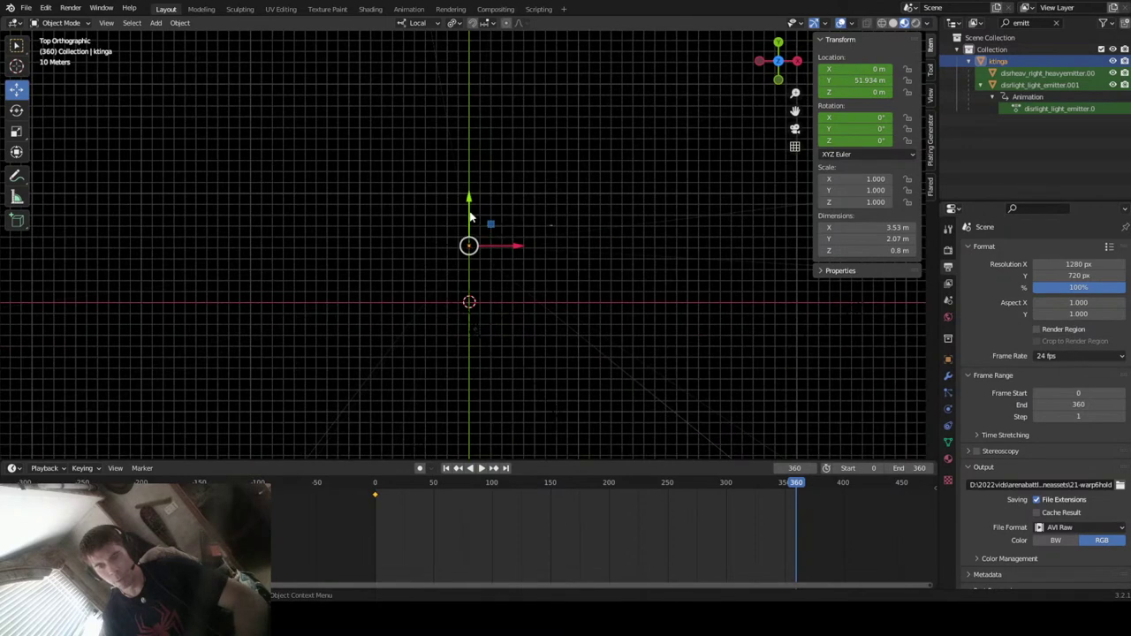
pyautogui.moveTo(468, 212); pyautogui.dragTo(464, 271)
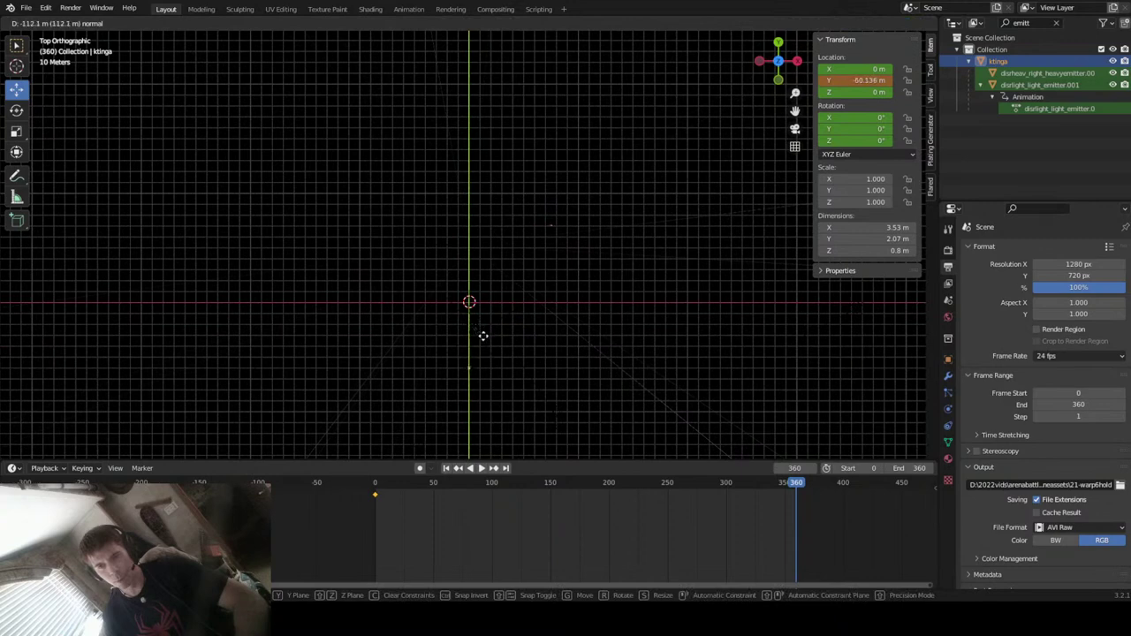
pyautogui.moveTo(485, 343); pyautogui.dragTo(487, 352)
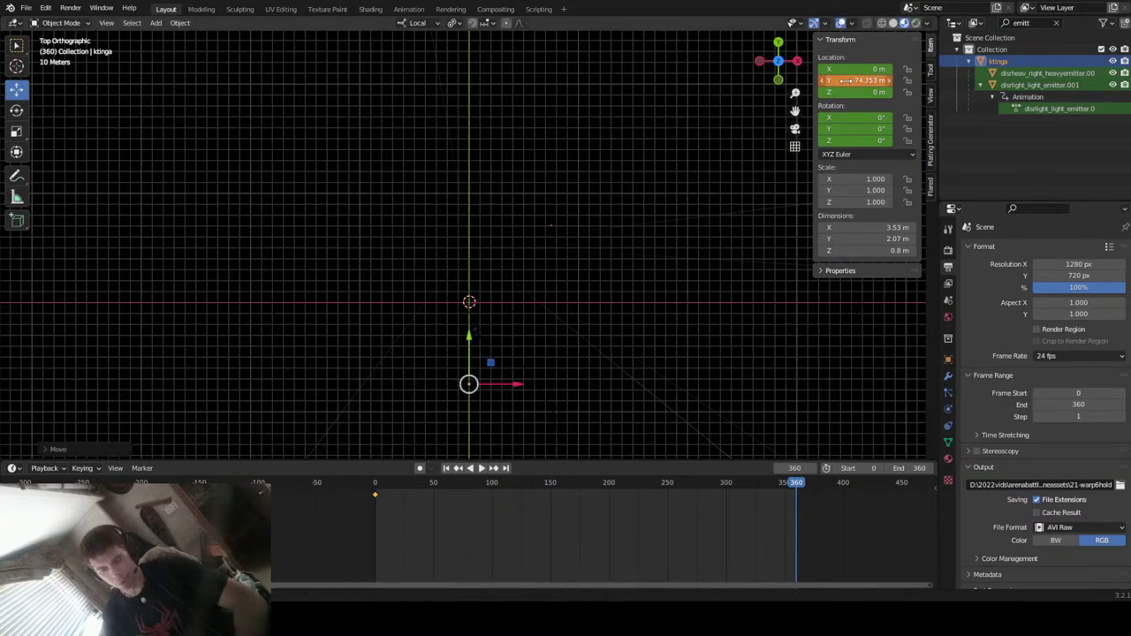
pyautogui.press('i')
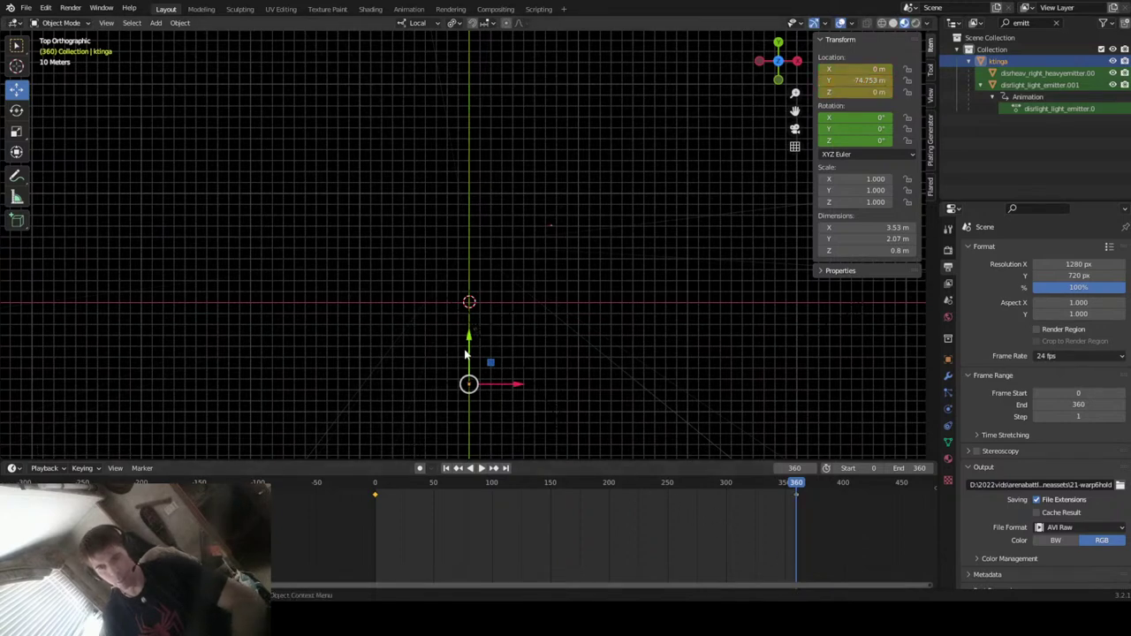
pyautogui.moveTo(467, 352); pyautogui.dragTo(465, 335)
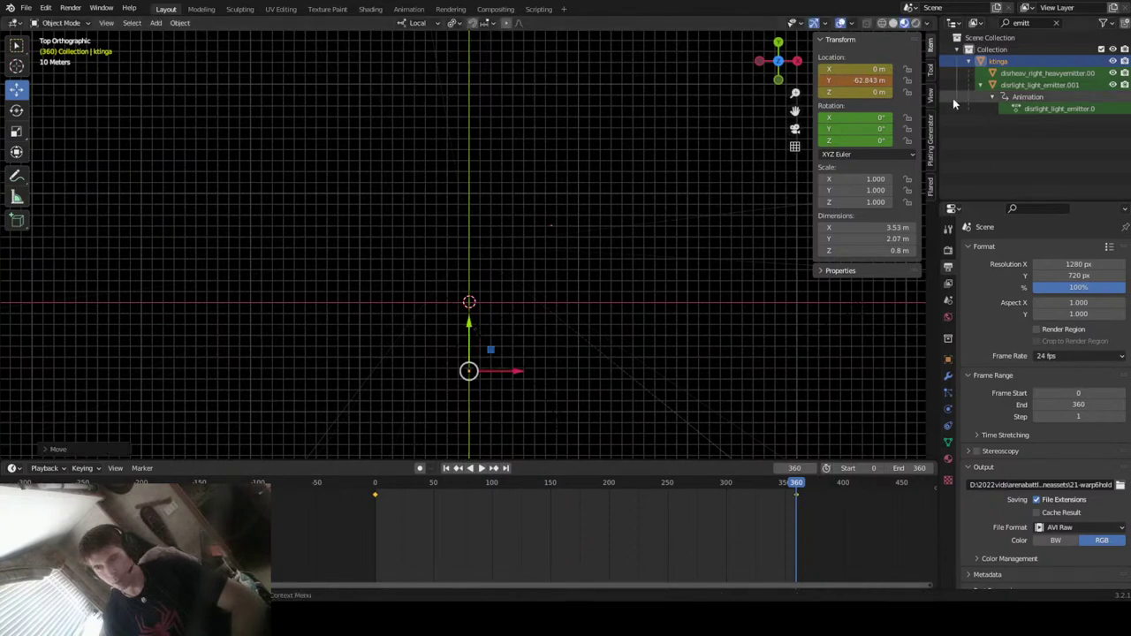
pyautogui.press('i')
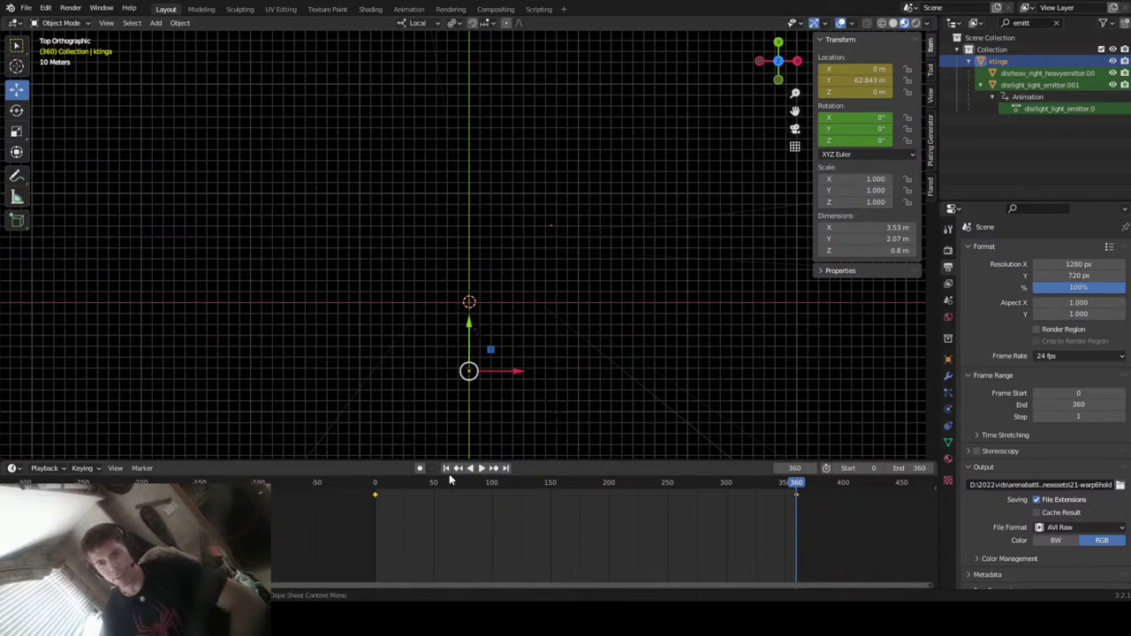
# - Preview the ktinga's flight through the camera and set its keyframe interpolation to Linear
pyautogui.click(795, 129)
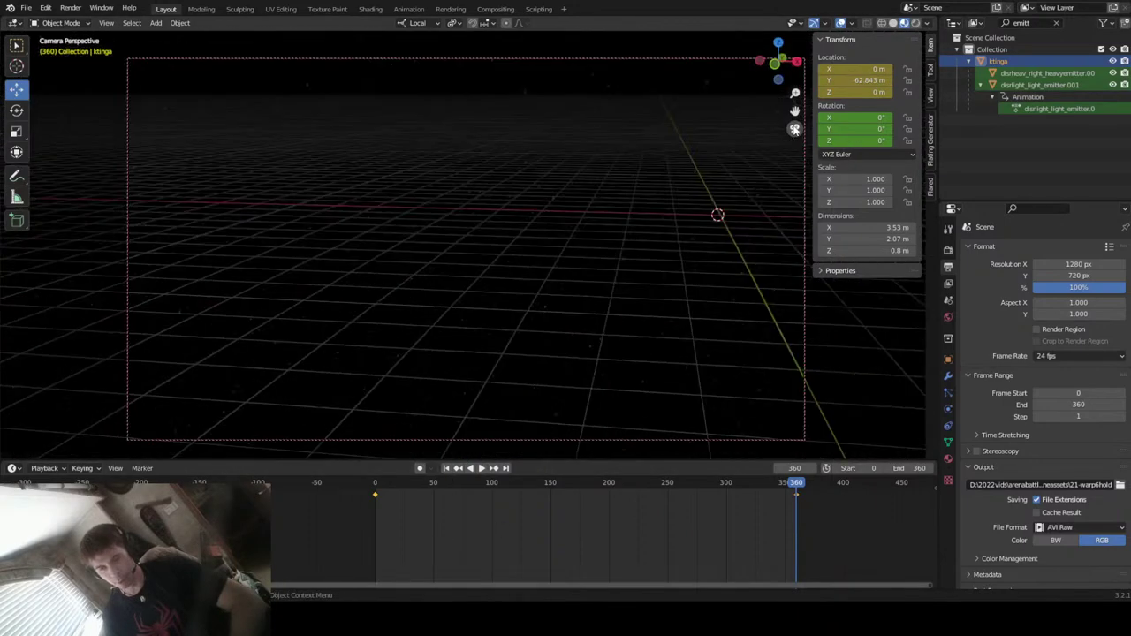
pyautogui.click(448, 472)
pyautogui.press('space')
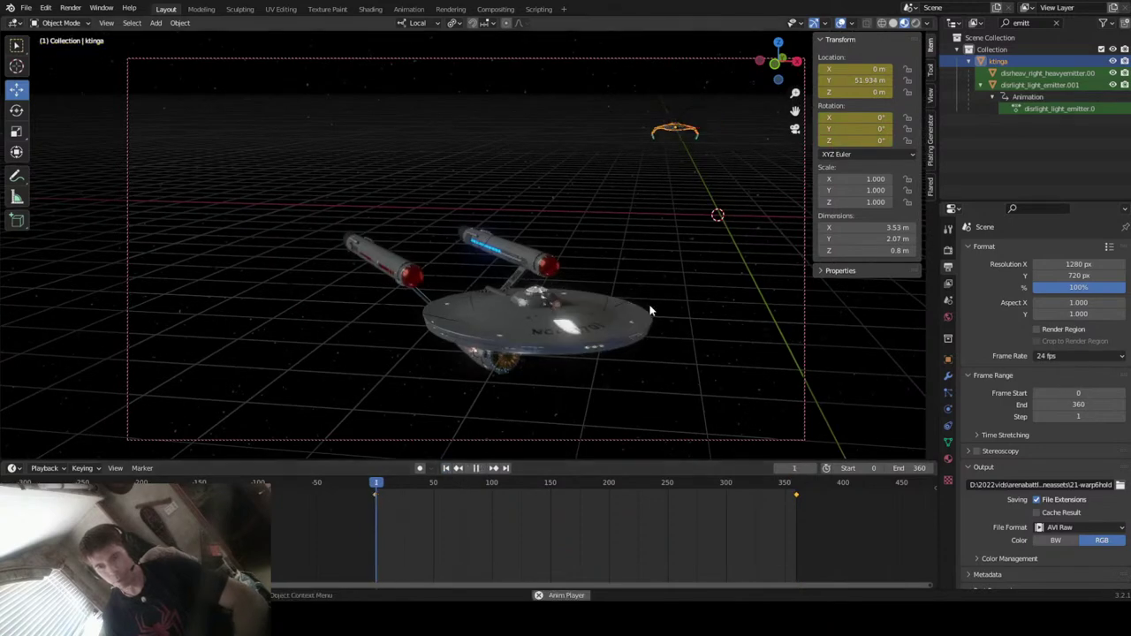
pyautogui.press('space')
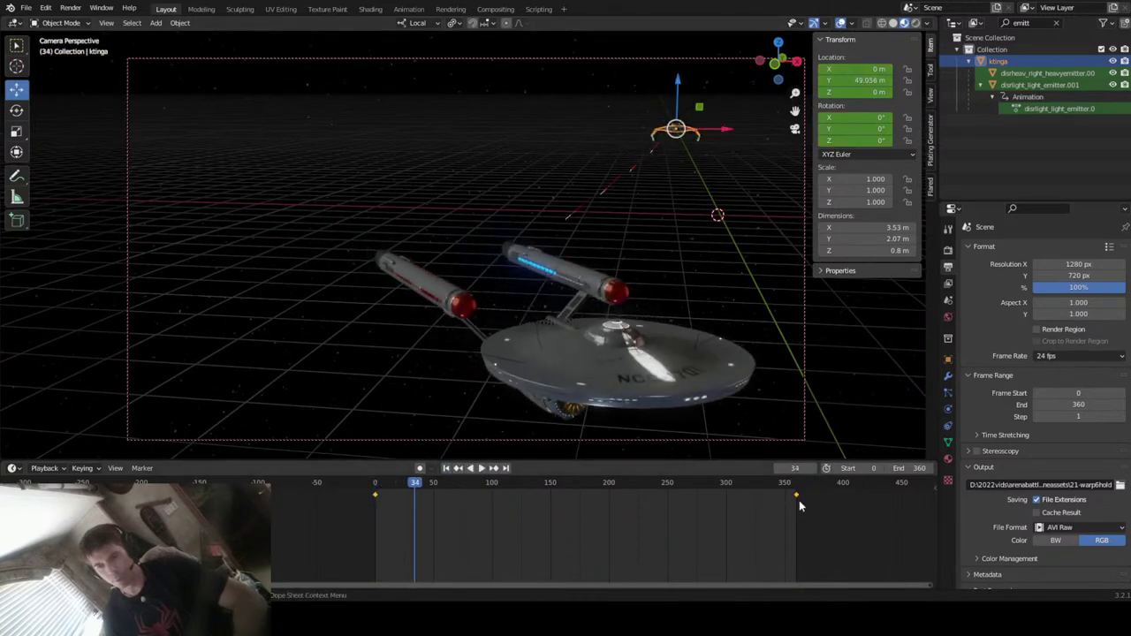
pyautogui.rightClick(795, 499)
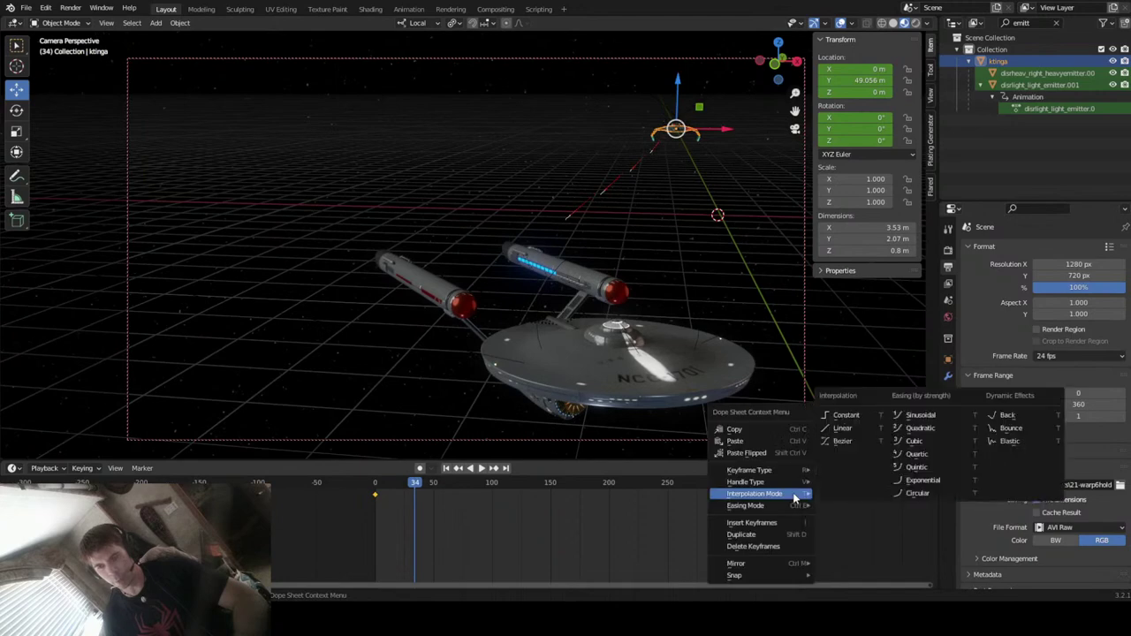
pyautogui.click(862, 431)
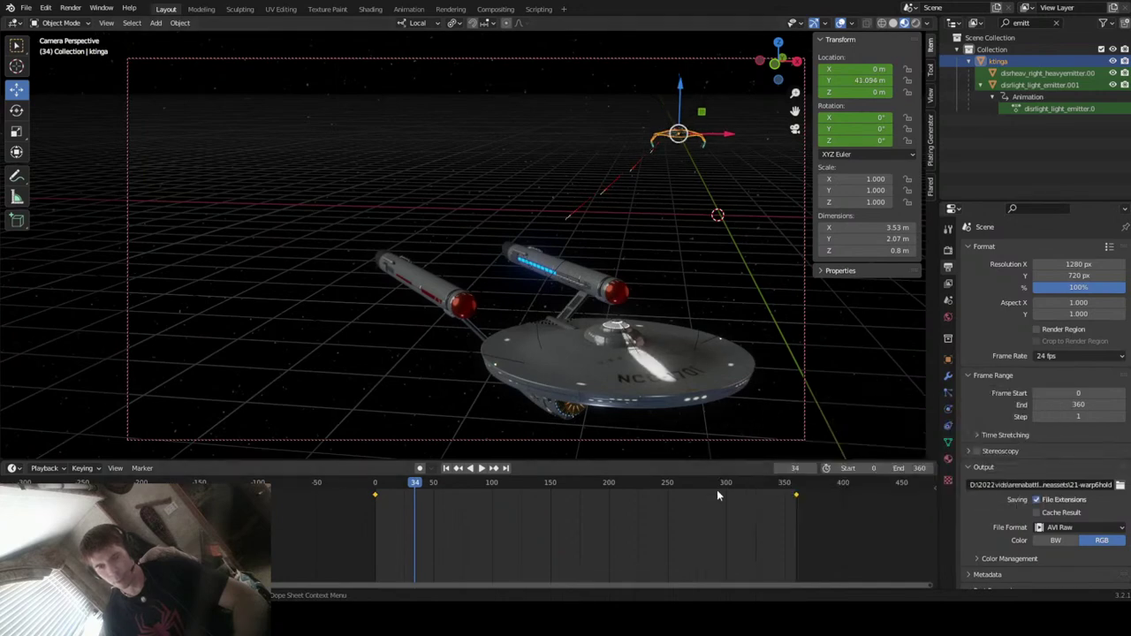
# - Play the ktinga's flight through the camera view and return to the first frame
pyautogui.press('space')
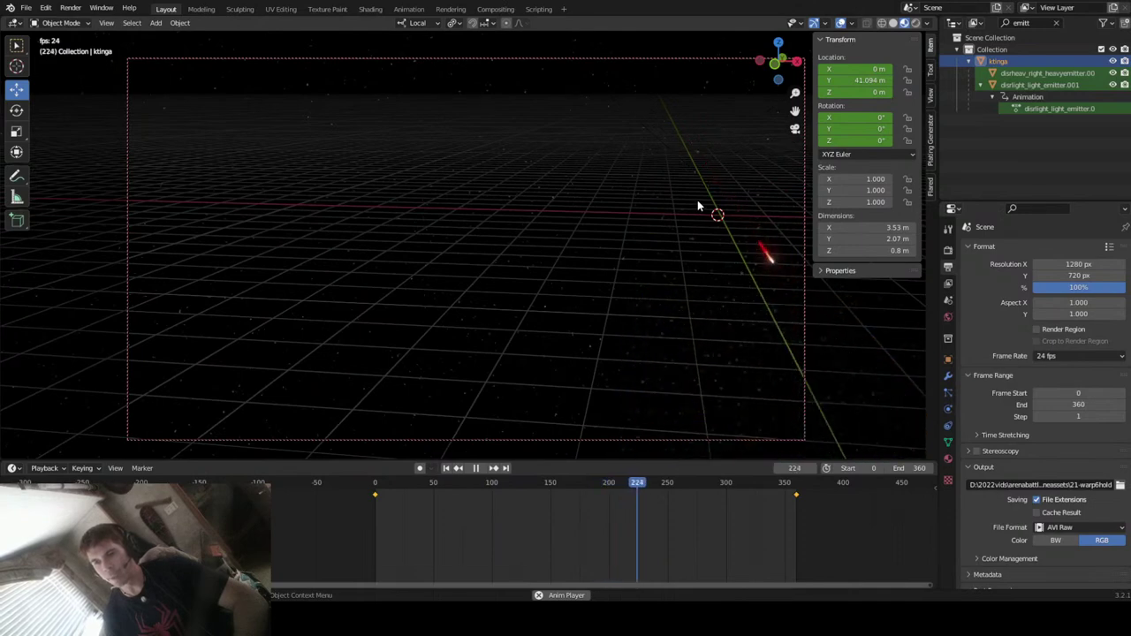
pyautogui.press('space')
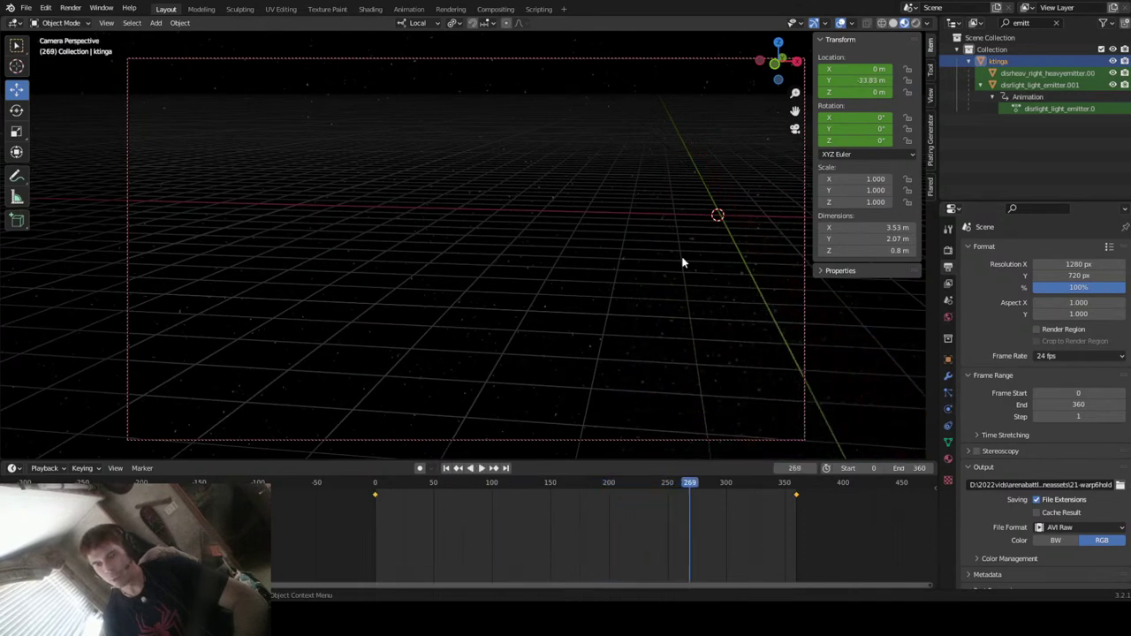
pyautogui.click(447, 468)
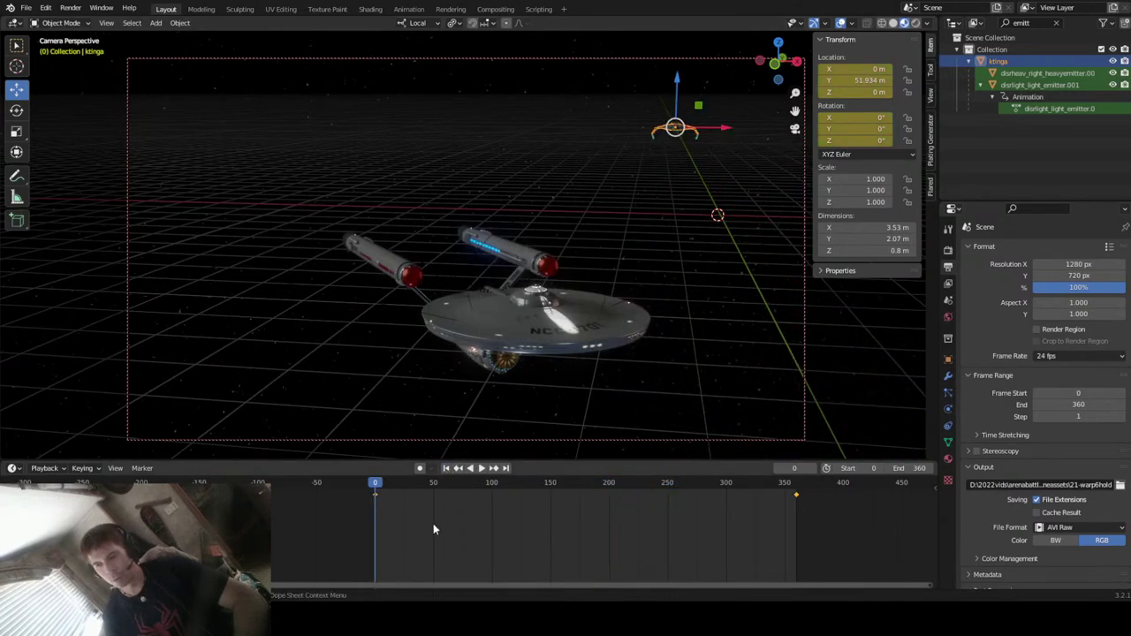
# - Delete the particle bake of disrheav_right_heavyemitter.001 and bake its cache again
pyautogui.click(1032, 74)
pyautogui.scroll(-2, 1050, 427)
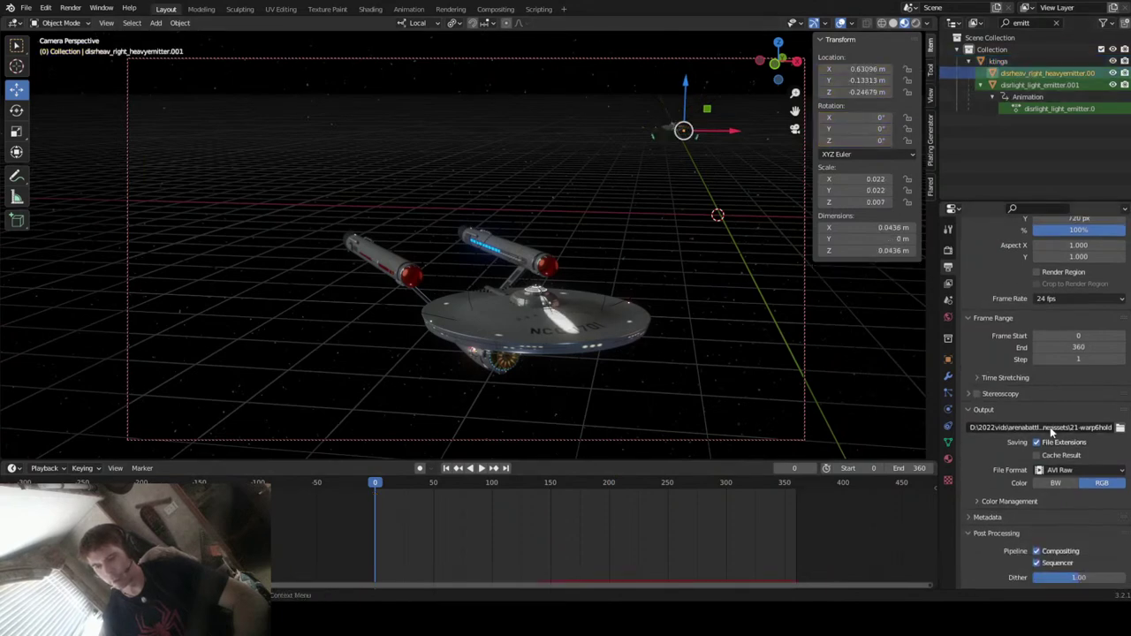
pyautogui.scroll(3, 1049, 427)
pyautogui.click(948, 394)
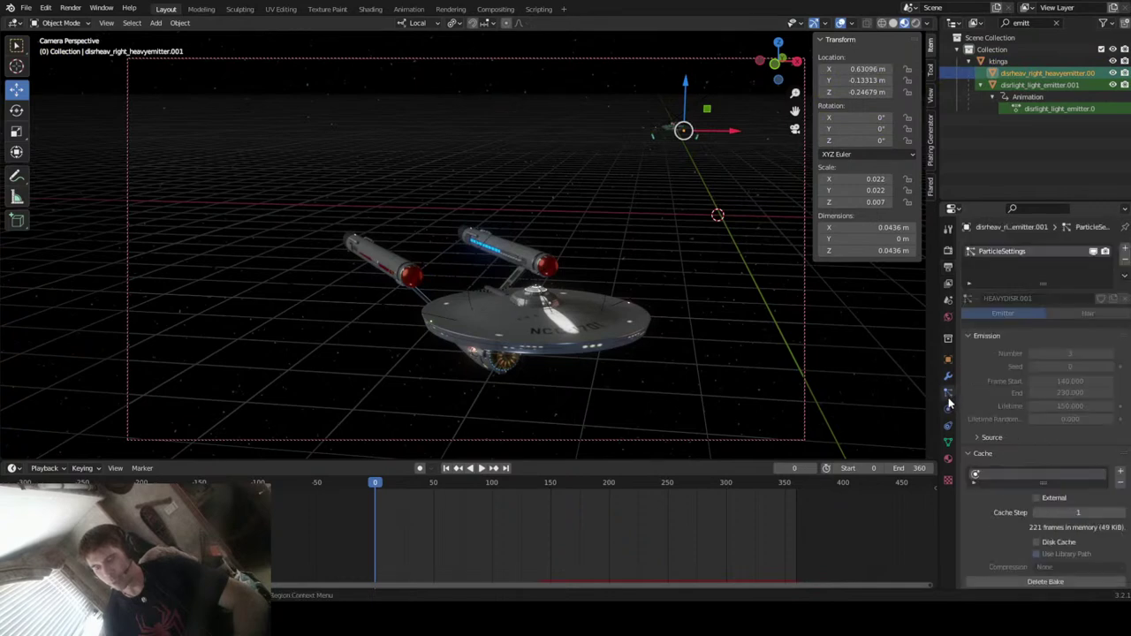
pyautogui.scroll(-3, 1020, 437)
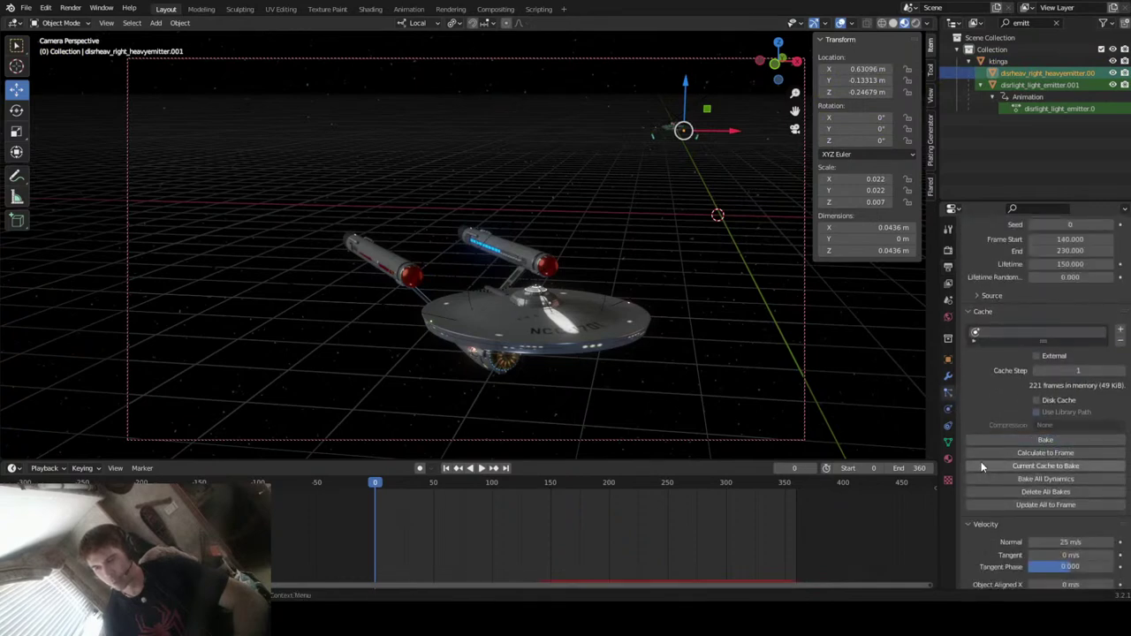
pyautogui.click(1027, 437)
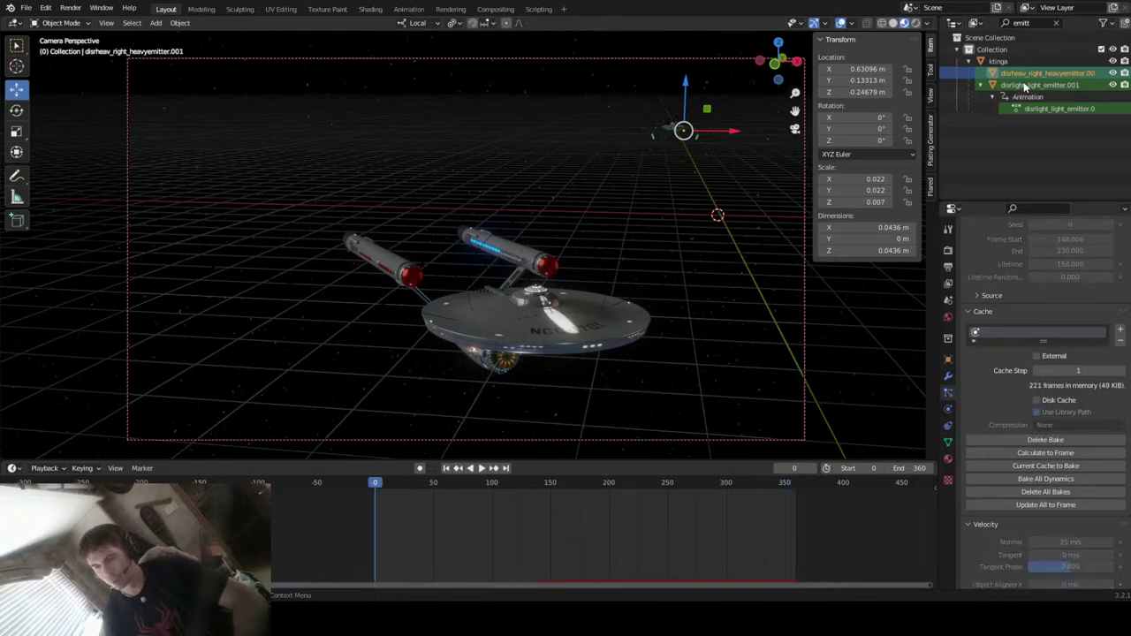
# - Delete the particle bake of disrlight_light_emitter.001 and bake its cache again
pyautogui.click(1022, 84)
pyautogui.click(1059, 439)
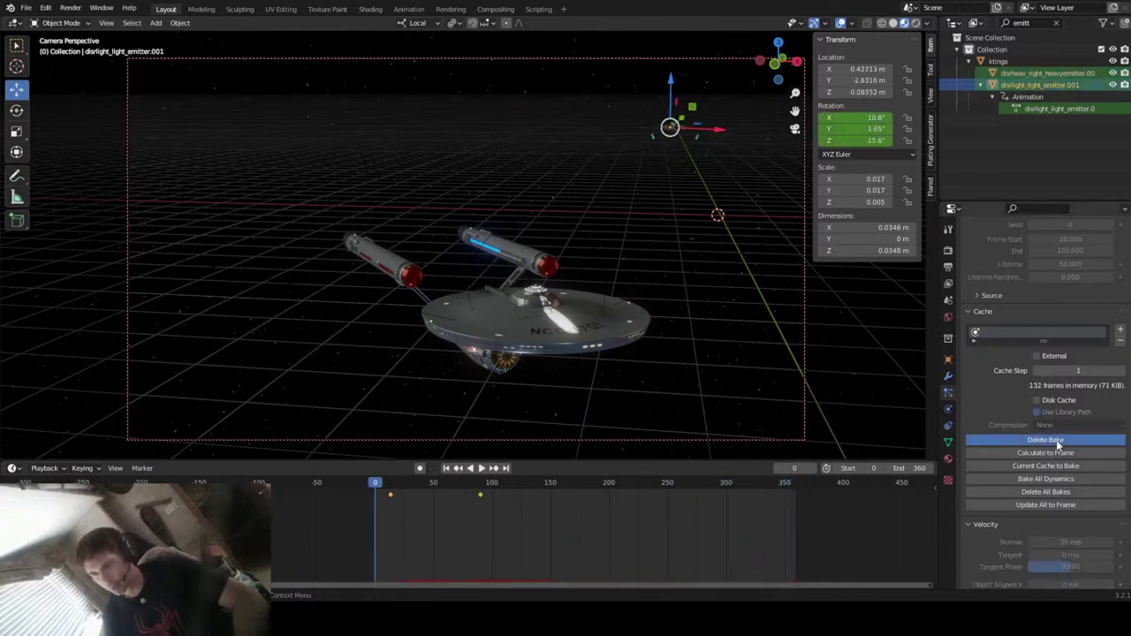
pyautogui.click(1030, 440)
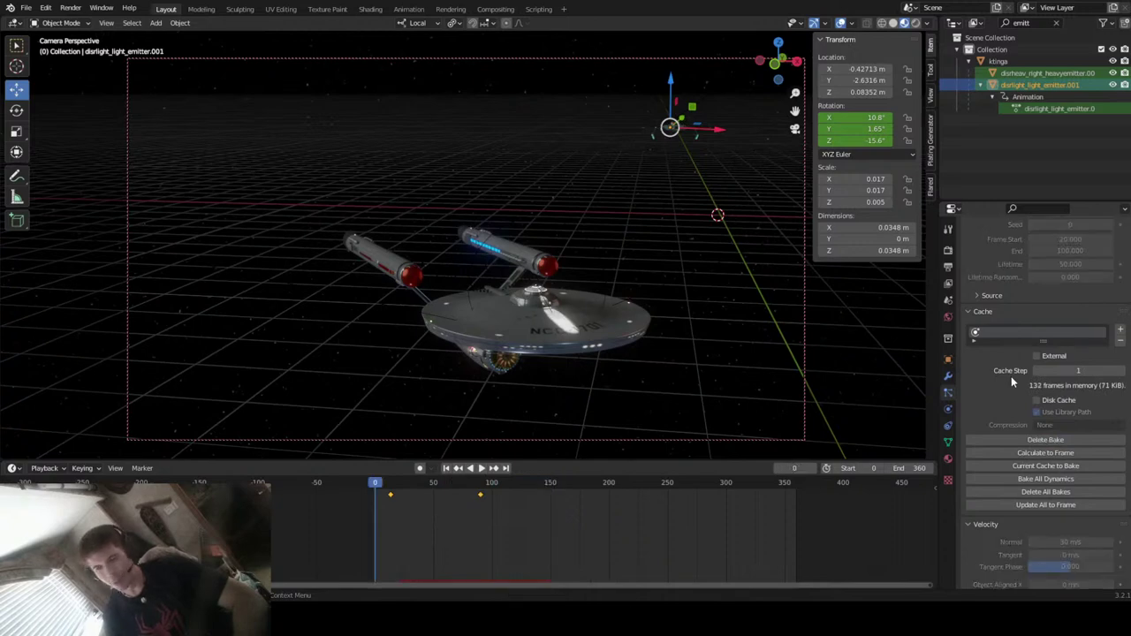
pyautogui.scroll(-2, 1011, 377)
pyautogui.scroll(2, 1011, 377)
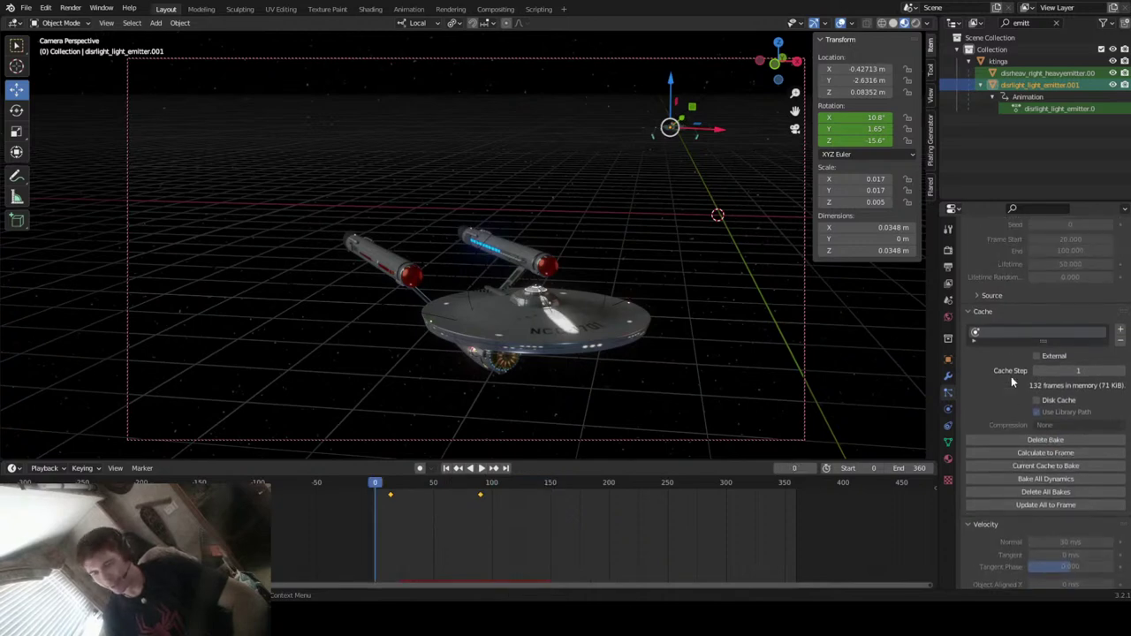
pyautogui.scroll(-3, 1011, 376)
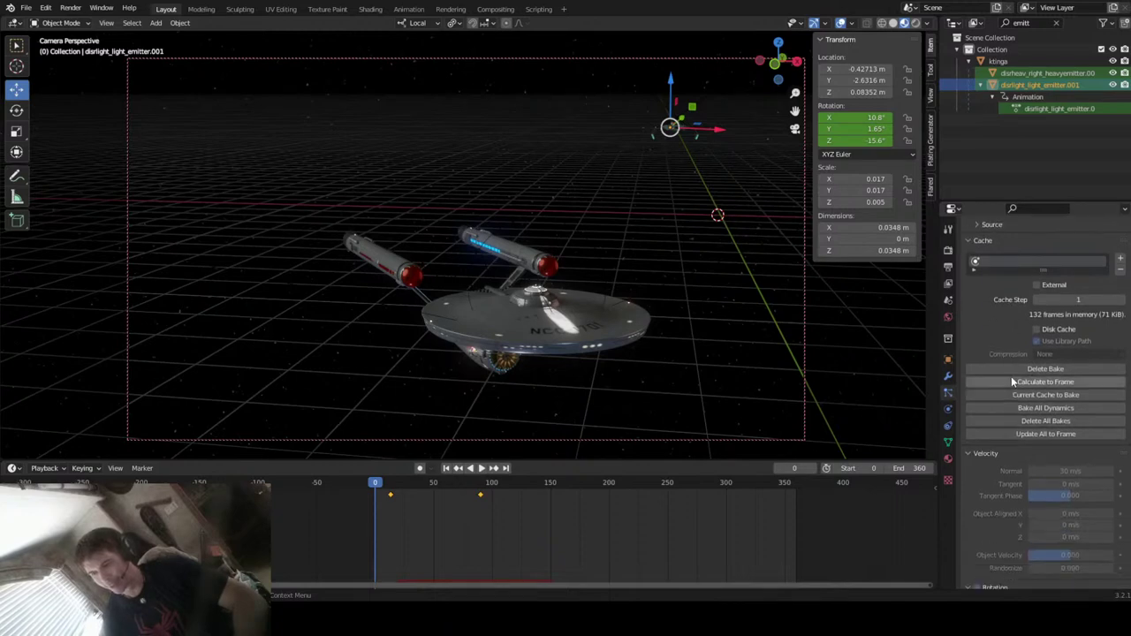
pyautogui.scroll(2, 1011, 376)
# - Play and scrub the shot to check the rebaked disruptor fire, finishing at frame 0
pyautogui.press('space')
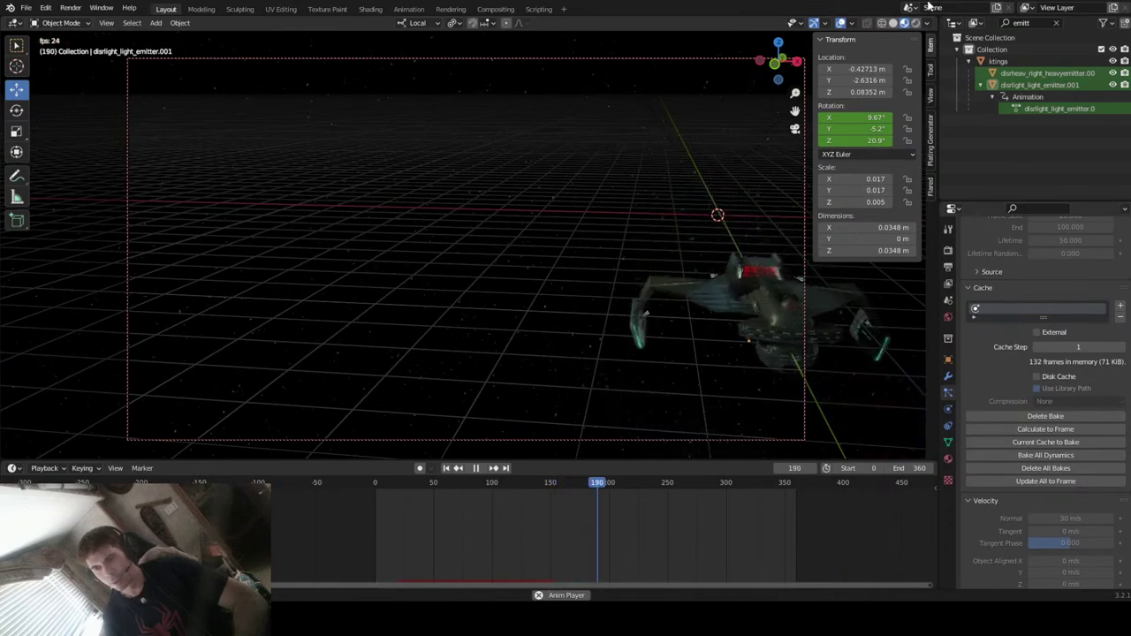
pyautogui.press('space')
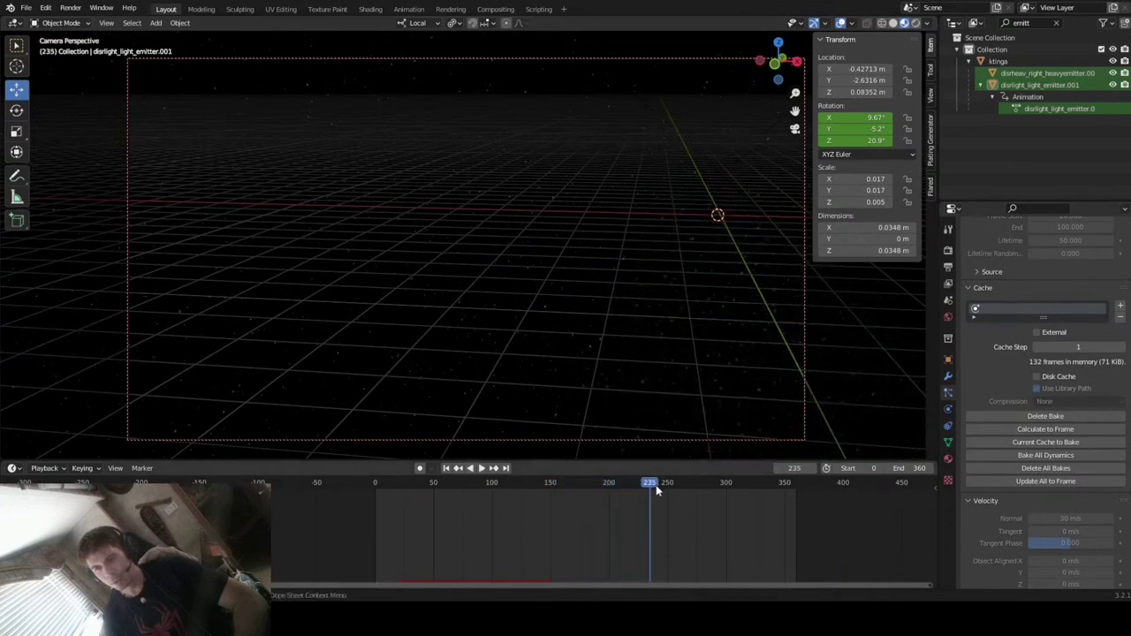
pyautogui.moveTo(656, 491); pyautogui.dragTo(421, 584)
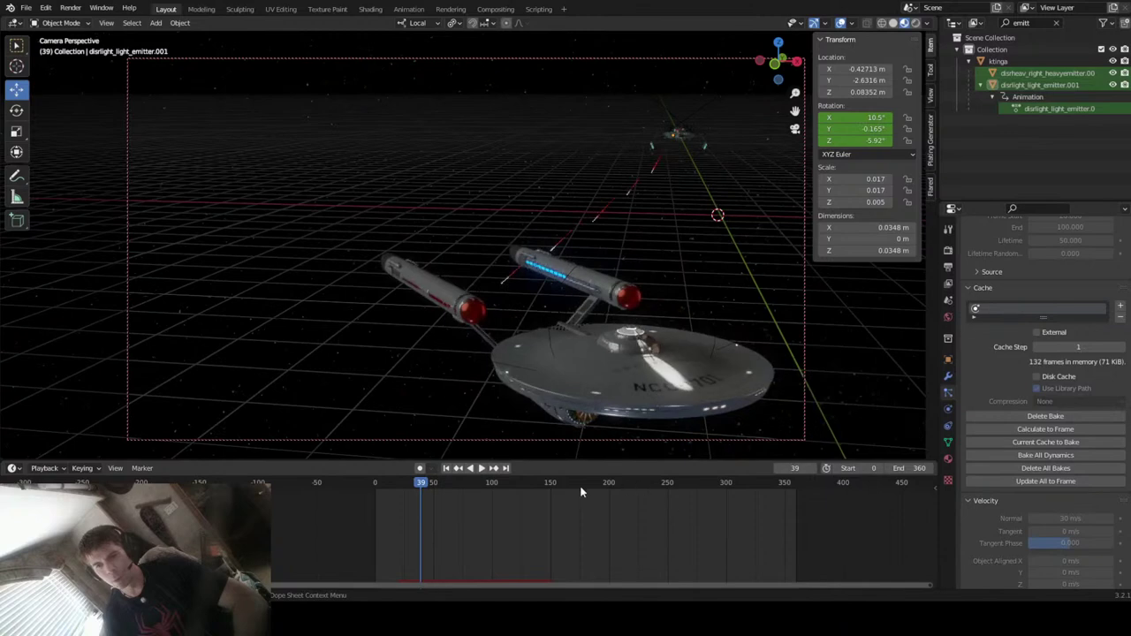
pyautogui.click(448, 470)
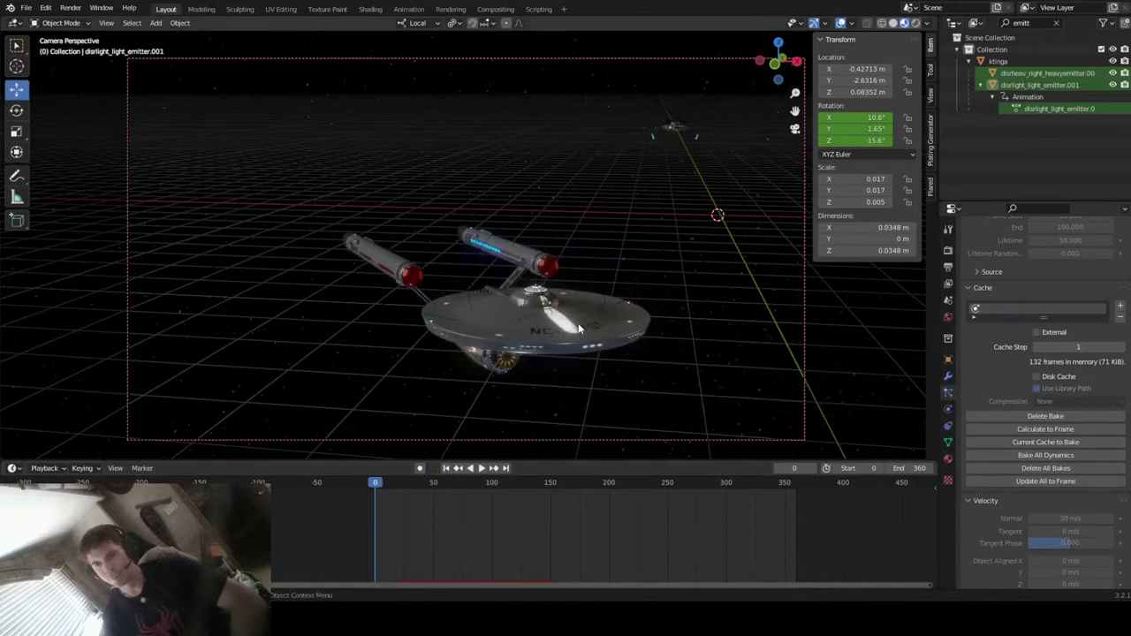
# - Orbit the camera to a lower angle on the Enterprise, preview the battle, and return to frame 0
pyautogui.moveTo(807, 130); pyautogui.dragTo(578, 303, button='middle')
pyautogui.moveTo(650, 176); pyautogui.dragTo(649, 168, button='middle')
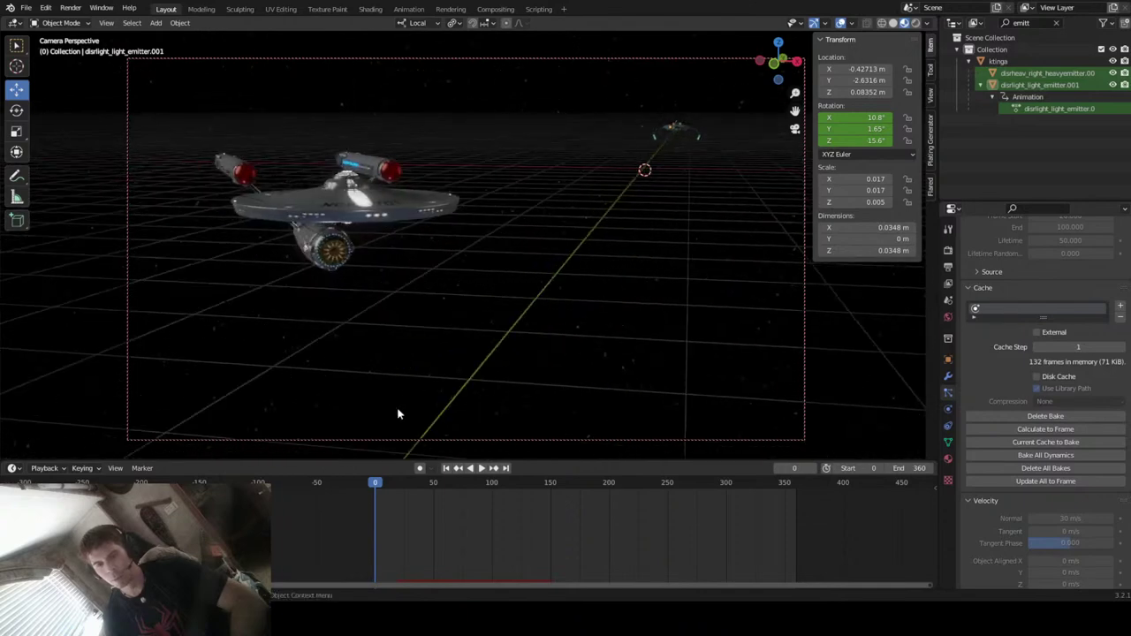
pyautogui.press('space')
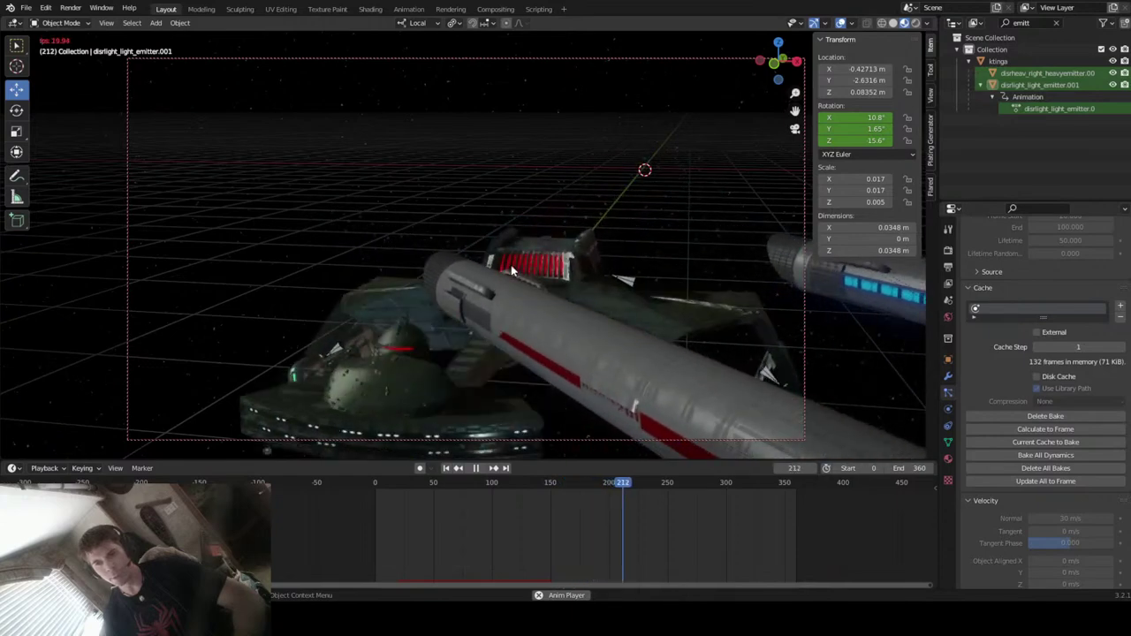
pyautogui.press('space')
pyautogui.moveTo(644, 489)
pyautogui.mouseDown()
pyautogui.moveTo(531, 500)
pyautogui.moveTo(491, 517)
pyautogui.moveTo(468, 504)
pyautogui.moveTo(451, 517)
pyautogui.mouseUp()
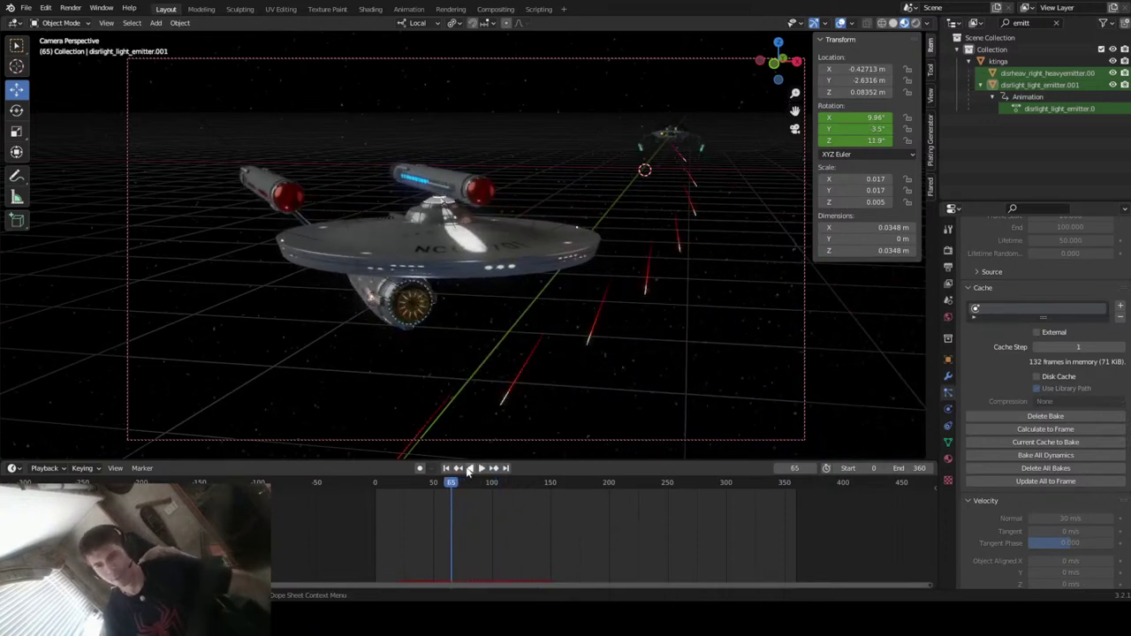
pyautogui.click(446, 467)
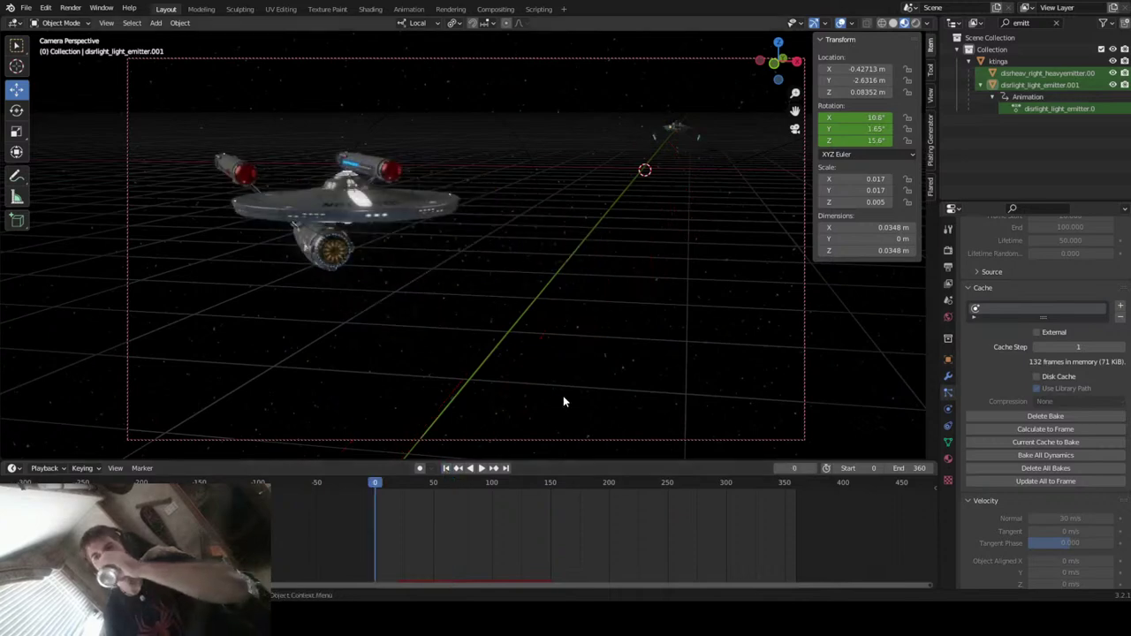
# - Reframe the camera around the Enterprise's saucer, looking up from below with the ktinga in the distance
pyautogui.press('KP_8')
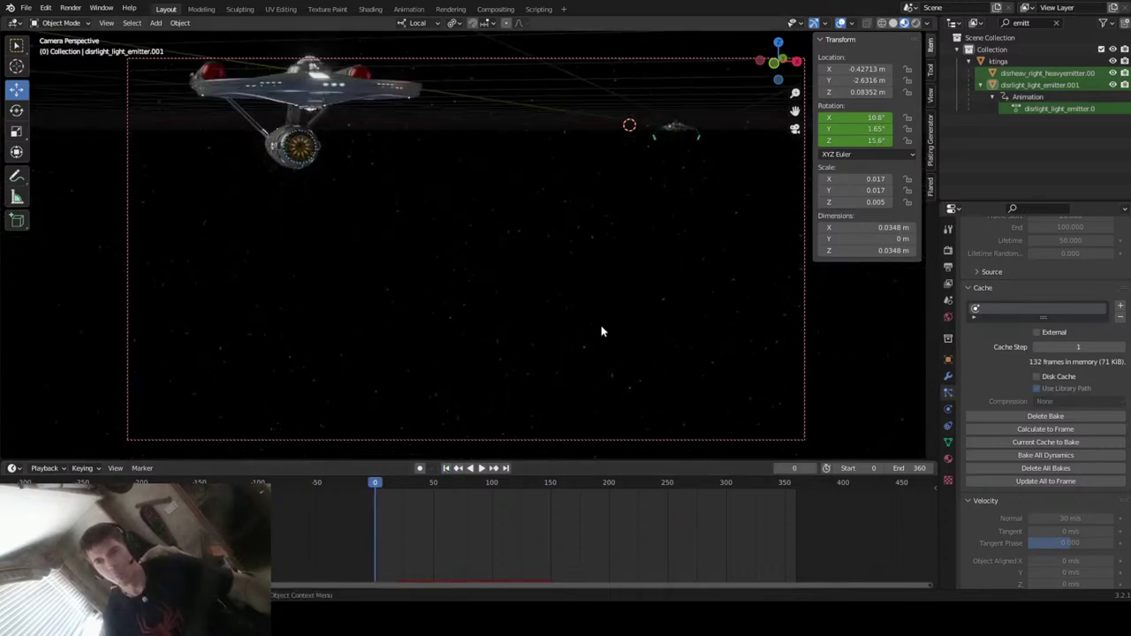
pyautogui.press('KP_8')
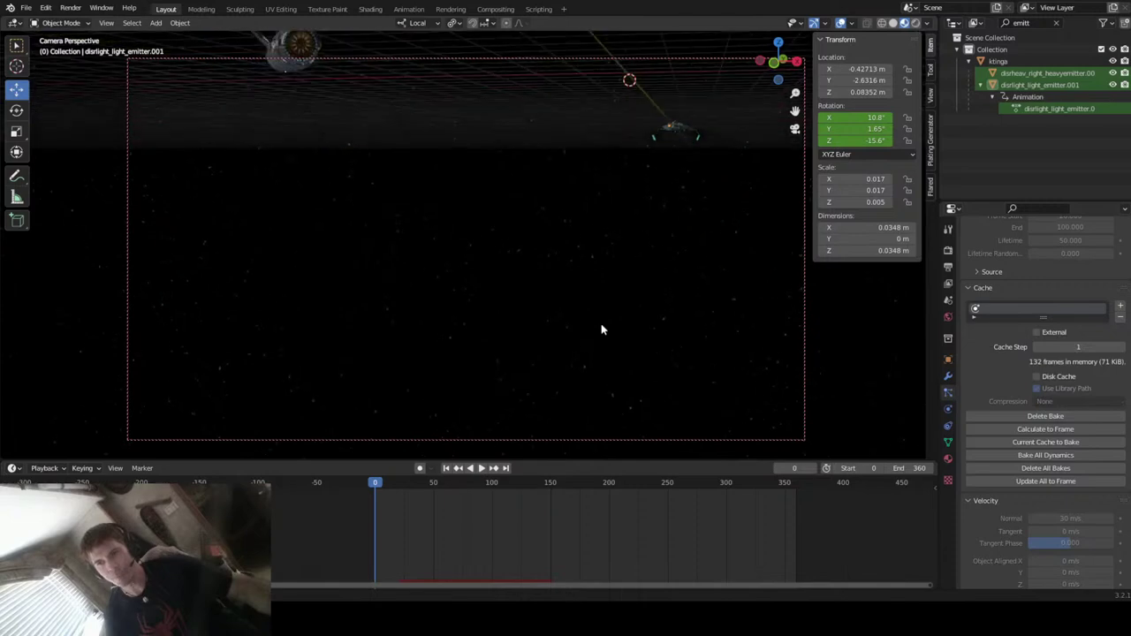
pyautogui.press('KP_2')
pyautogui.press('KP_2')
pyautogui.press('KP_2')
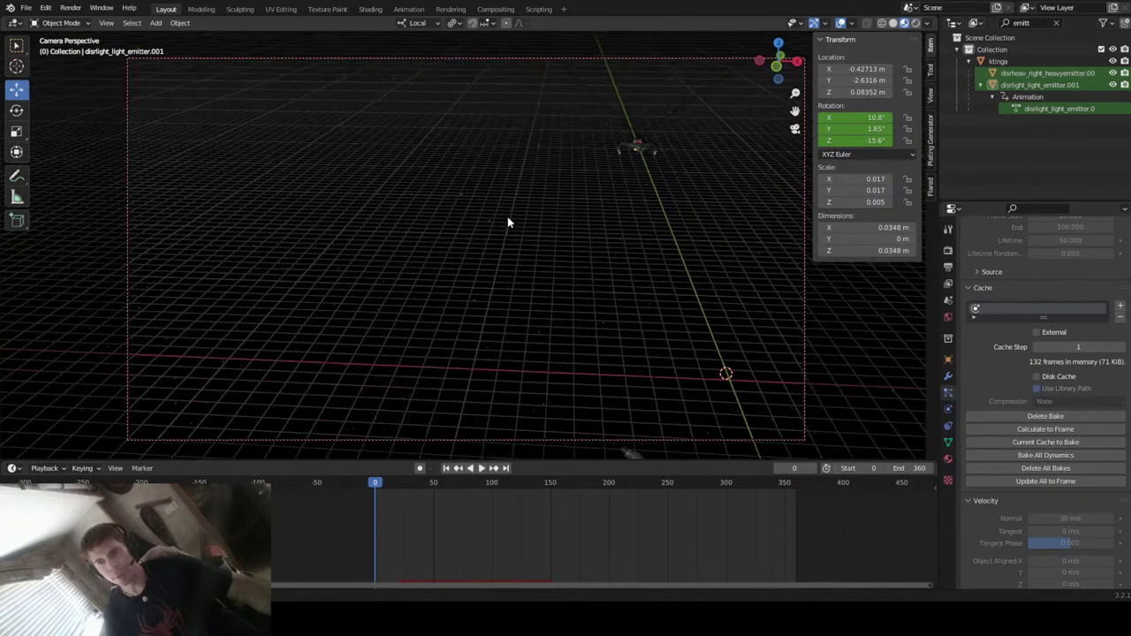
pyautogui.click(630, 415)
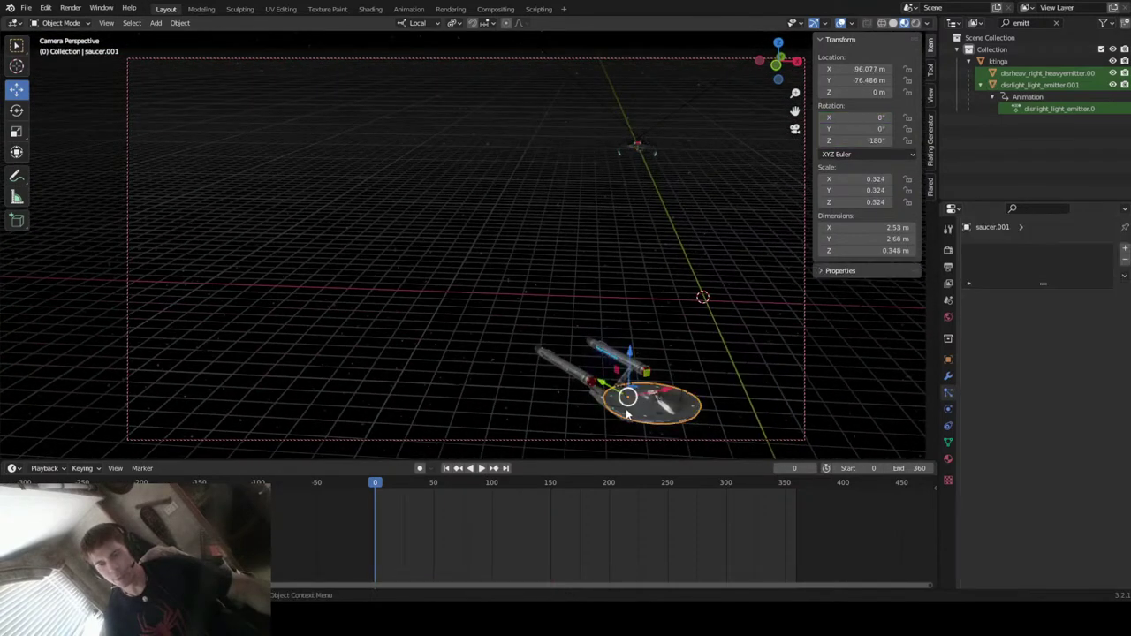
pyautogui.press('KP_Decimal')
pyautogui.moveTo(626, 413); pyautogui.dragTo(566, 274, button='middle')
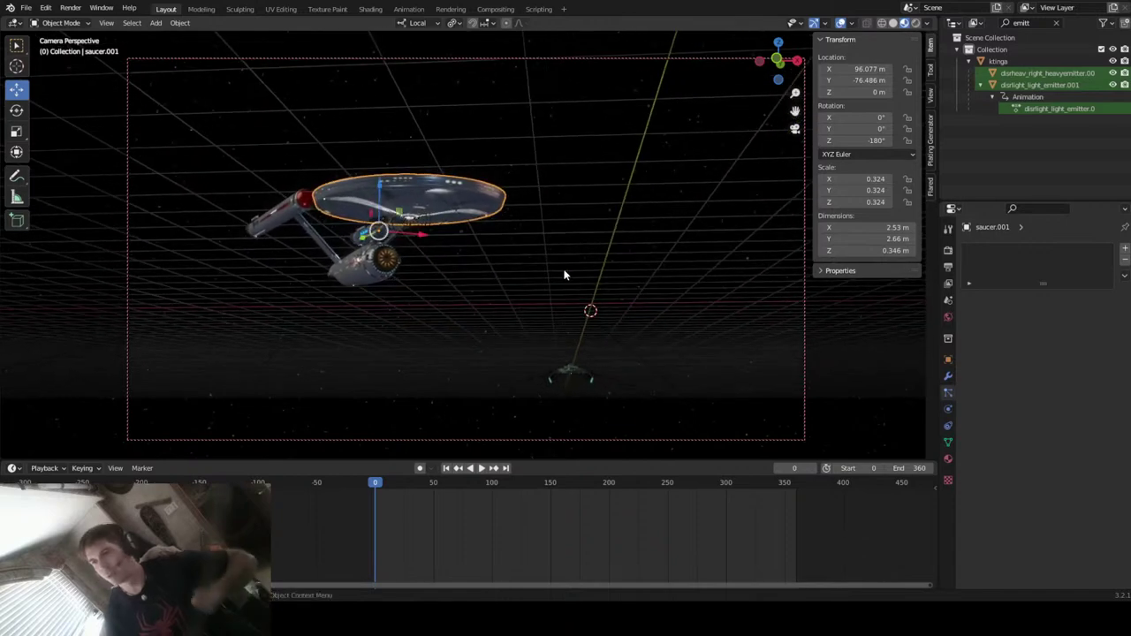
# - Examine the ktinga's position relative to the Enterprise from the front and top views, finishing in the camera view
pyautogui.click(580, 373)
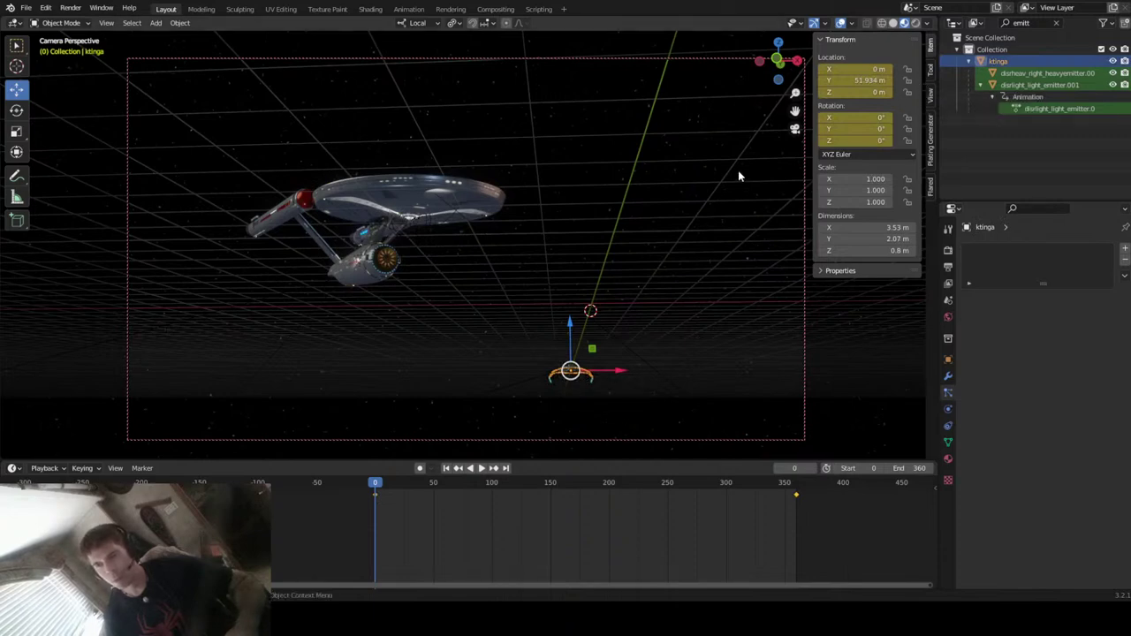
pyautogui.click(778, 62)
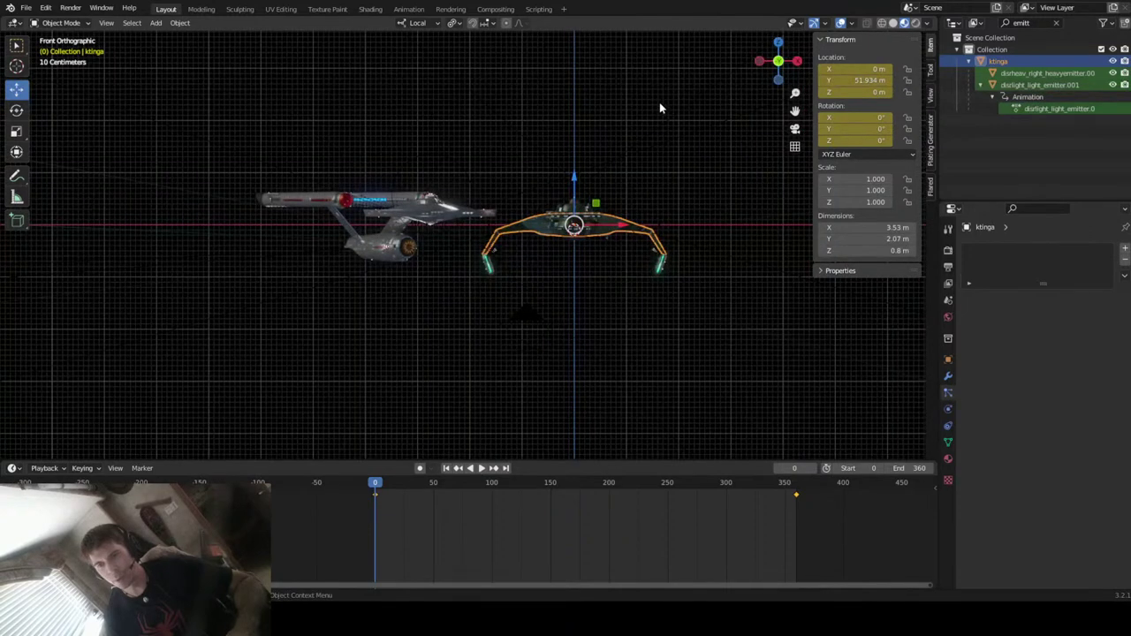
pyautogui.click(573, 194)
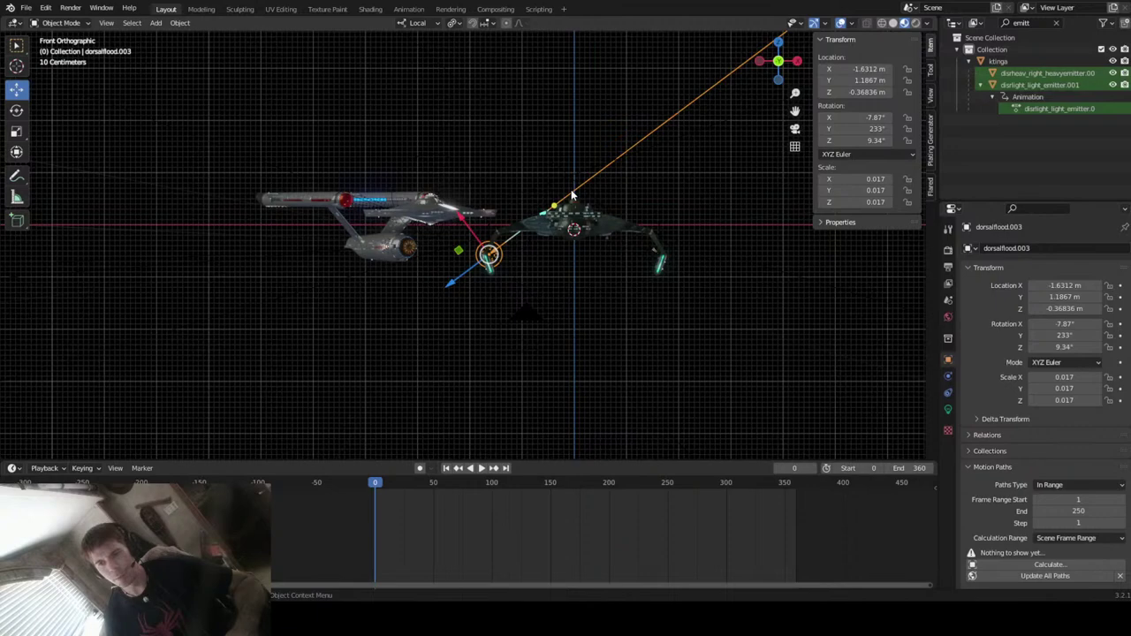
pyautogui.click(401, 230)
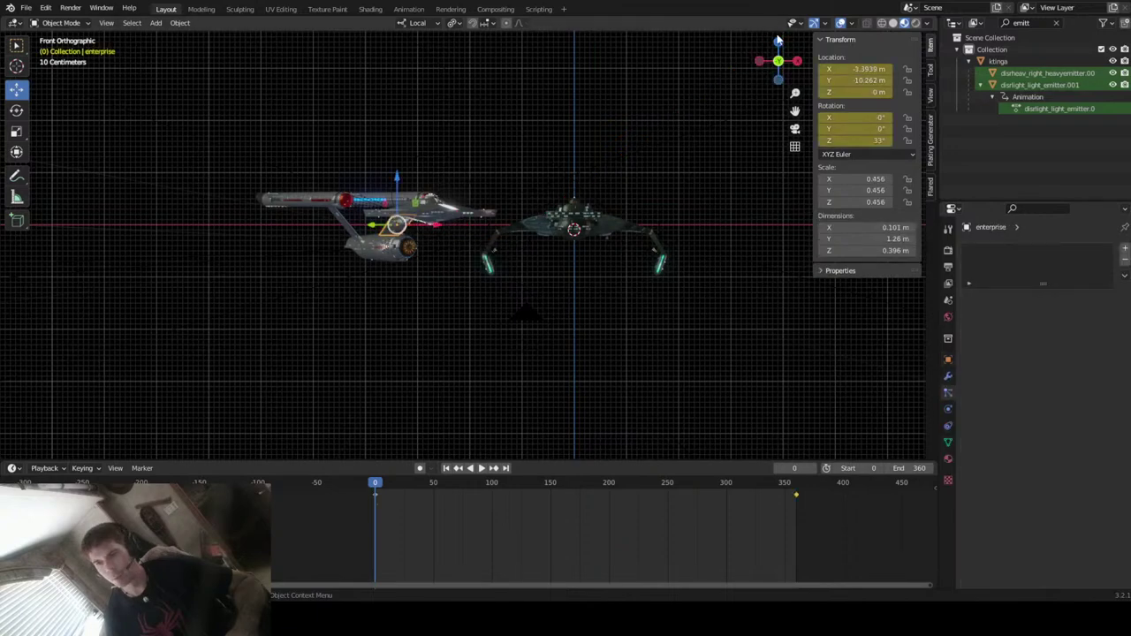
pyautogui.click(777, 41)
pyautogui.scroll(-5, 508, 220)
pyautogui.scroll(-4, 507, 225)
pyautogui.scroll(10, 507, 220)
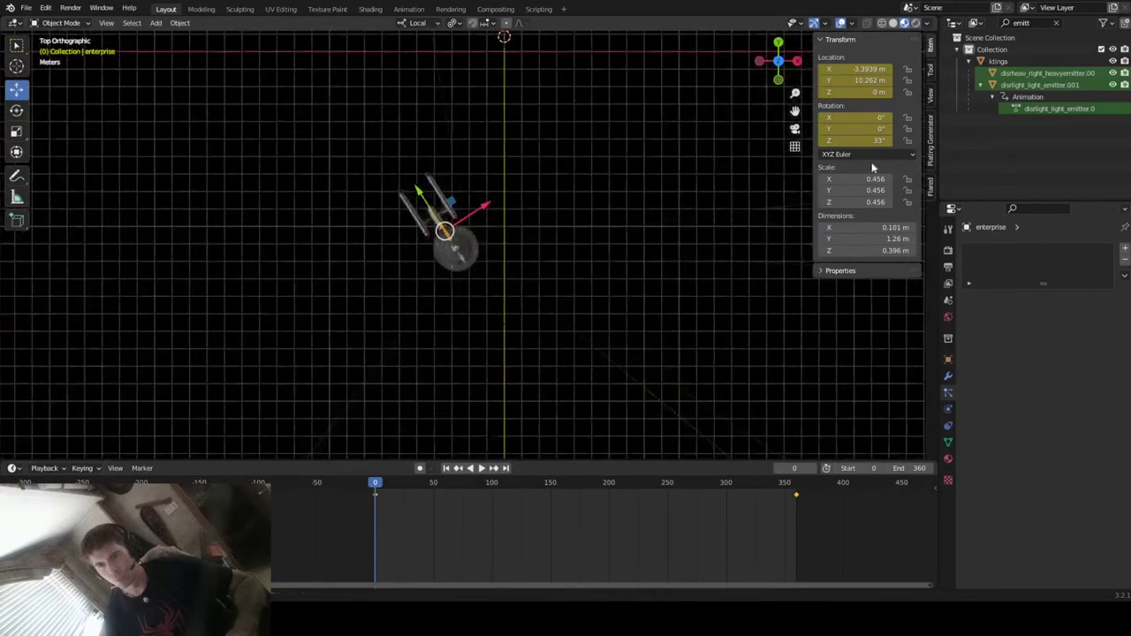
pyautogui.click(795, 129)
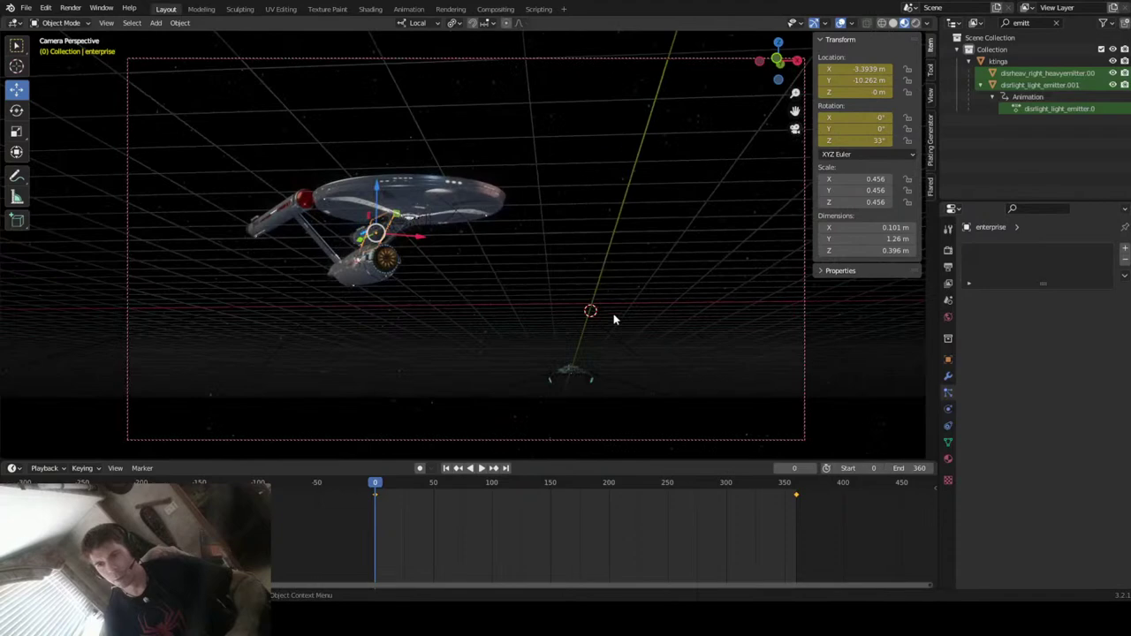
# - At frame 0, raise the whole ktinga along Z to about 5.69 m and keyframe its location
pyautogui.click(576, 373)
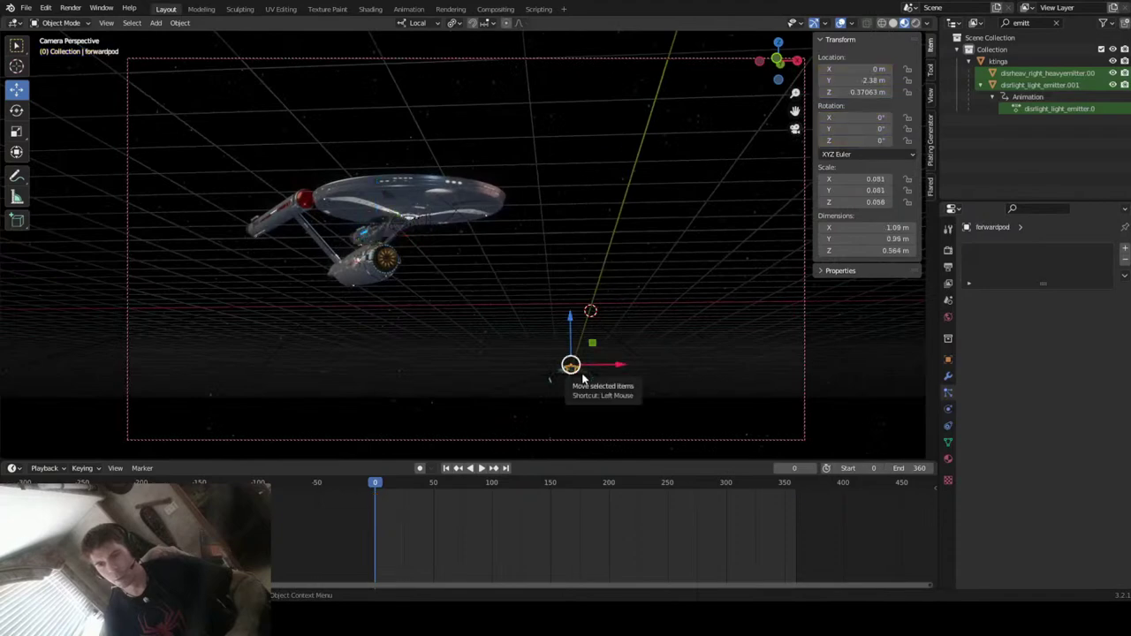
pyautogui.click(582, 378)
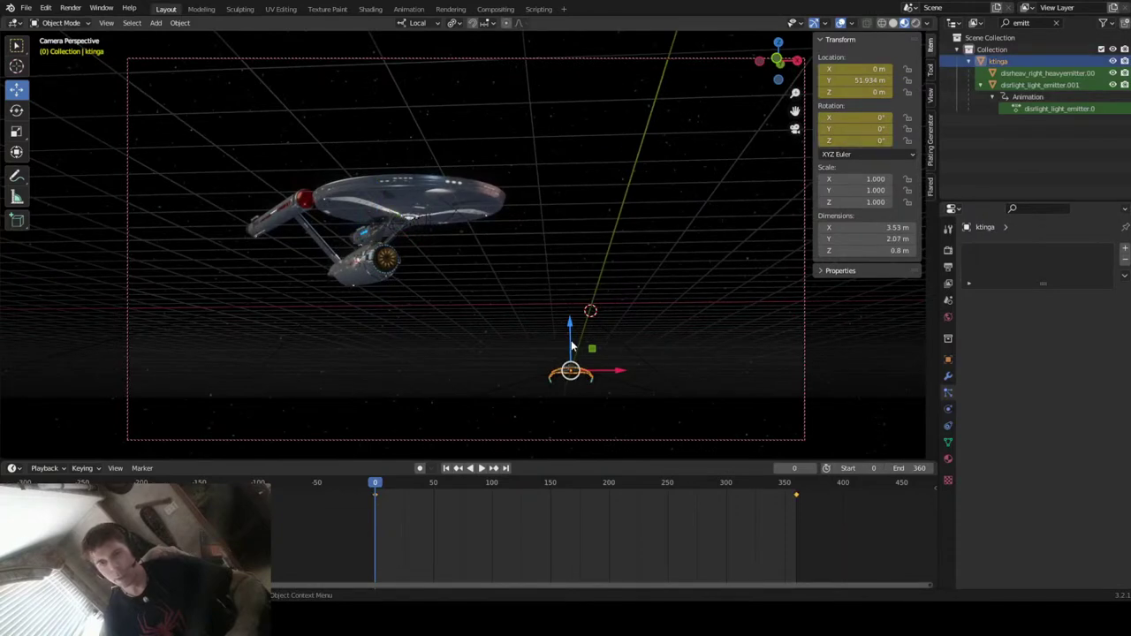
pyautogui.moveTo(572, 346); pyautogui.dragTo(567, 272)
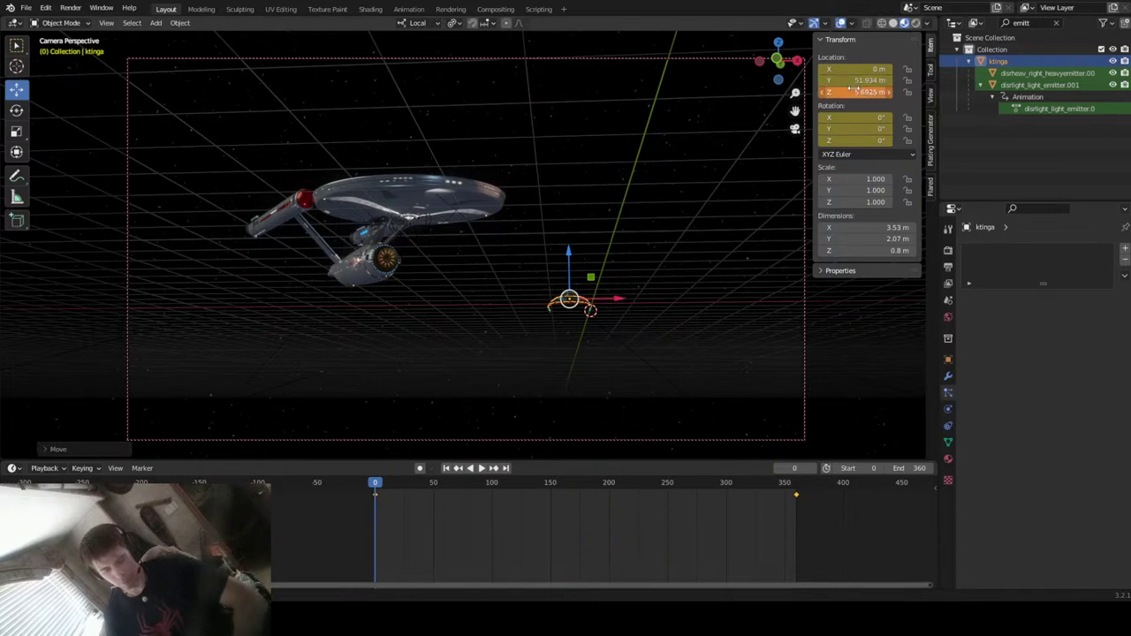
pyautogui.press('i')
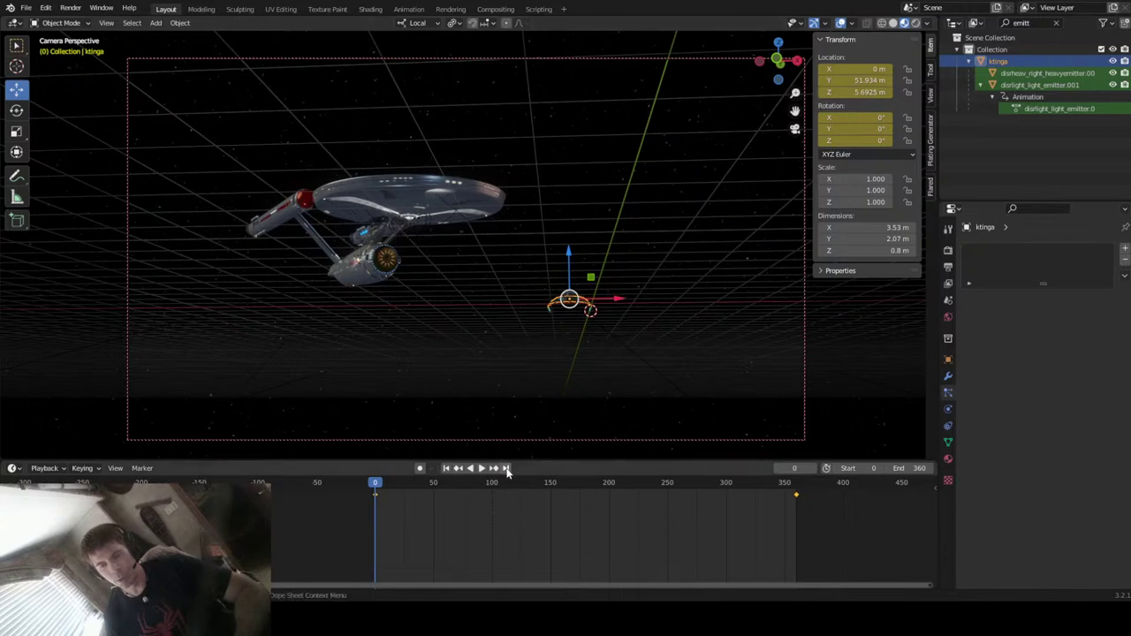
# - At frame 360, set the ktinga's Z location to 5.6925 m and keyframe its location
pyautogui.click(507, 468)
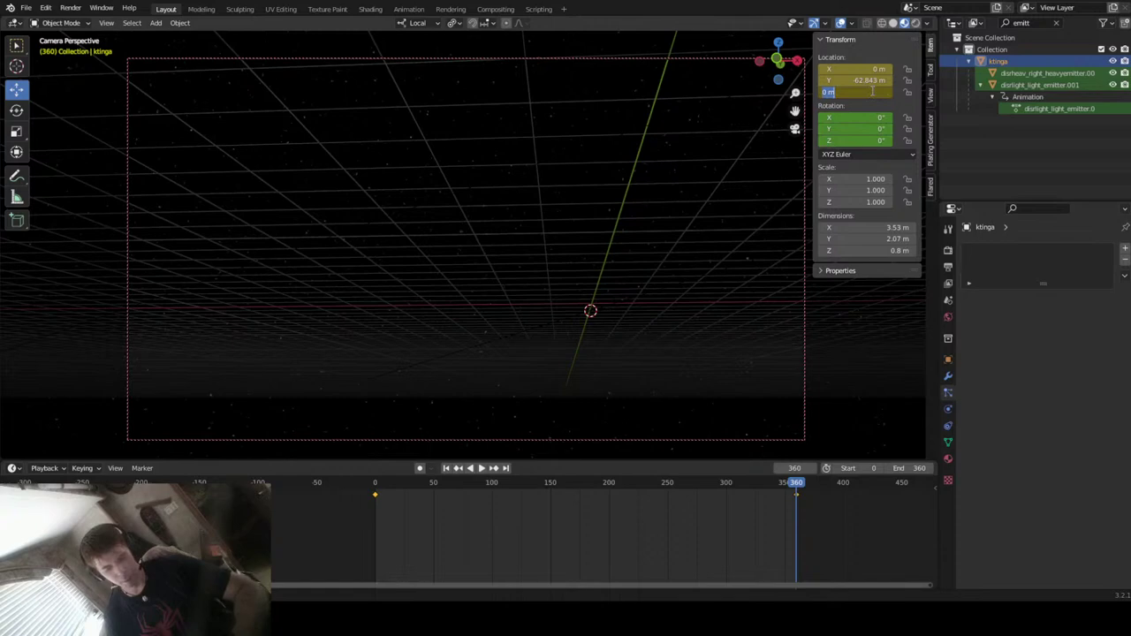
pyautogui.write('5.643')
pyautogui.press('Return')
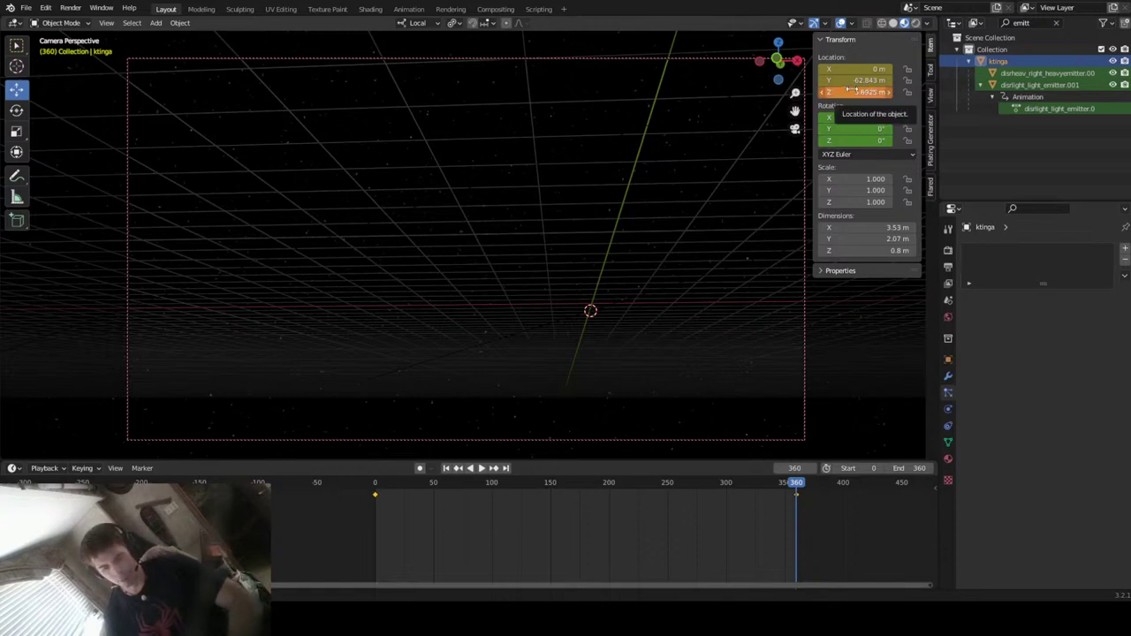
pyautogui.press('i')
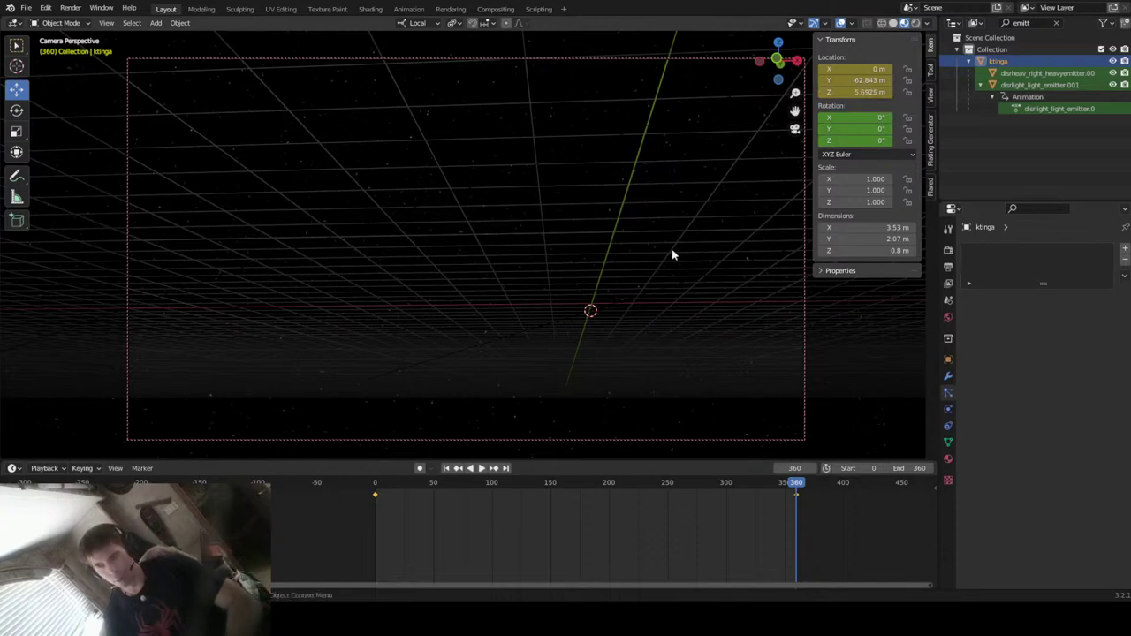
# - Play the battle from frame 0 to check the ktinga's raised flight path, and return to frame 0
pyautogui.click(447, 468)
pyautogui.press('space')
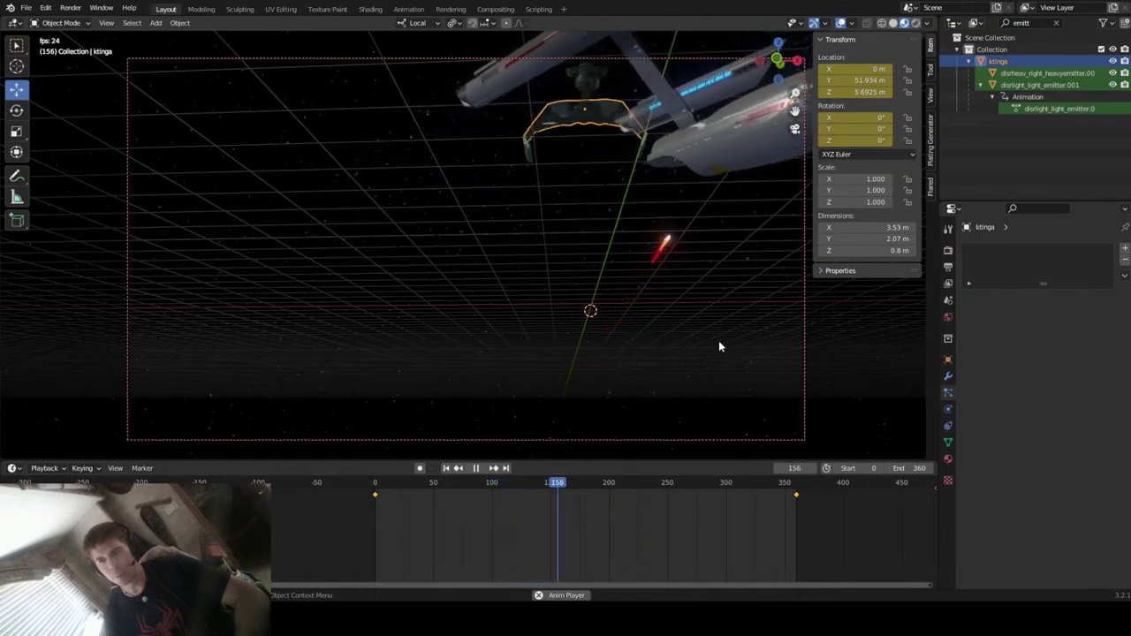
pyautogui.click(476, 468)
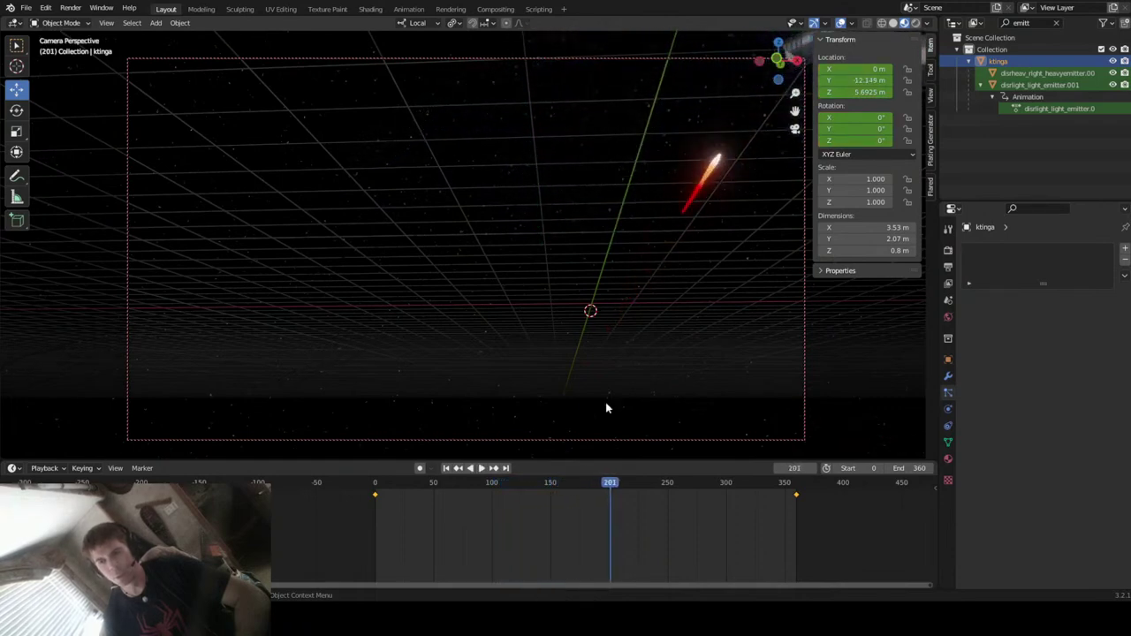
pyautogui.click(448, 467)
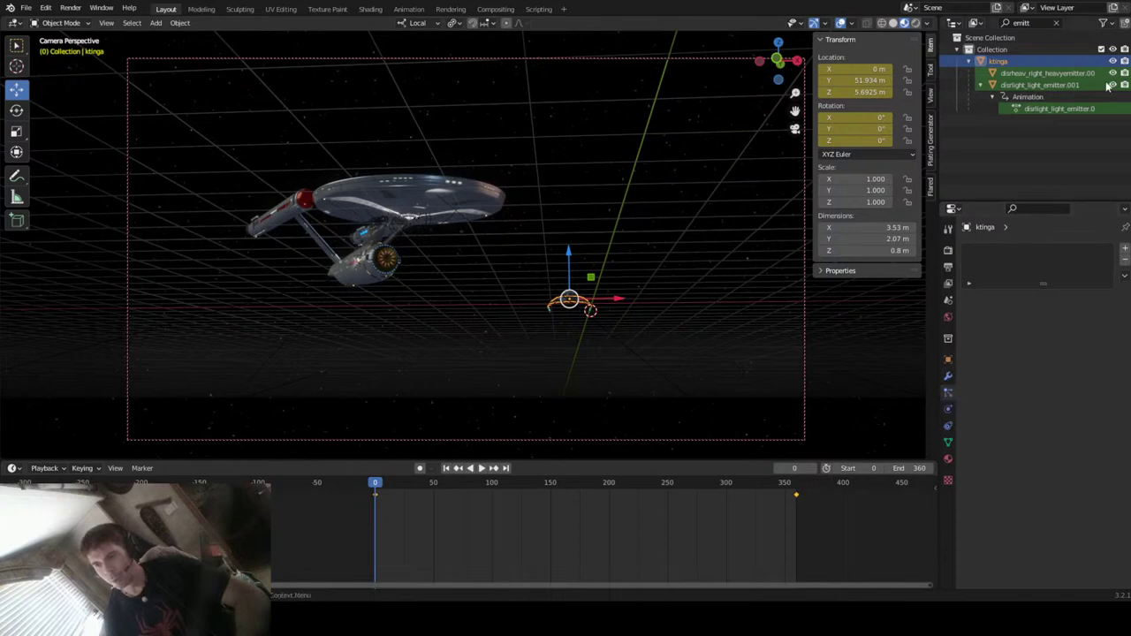
# - Delete and rebake the particle caches of the ktinga's heavy and light disruptor emitters
pyautogui.click(1038, 75)
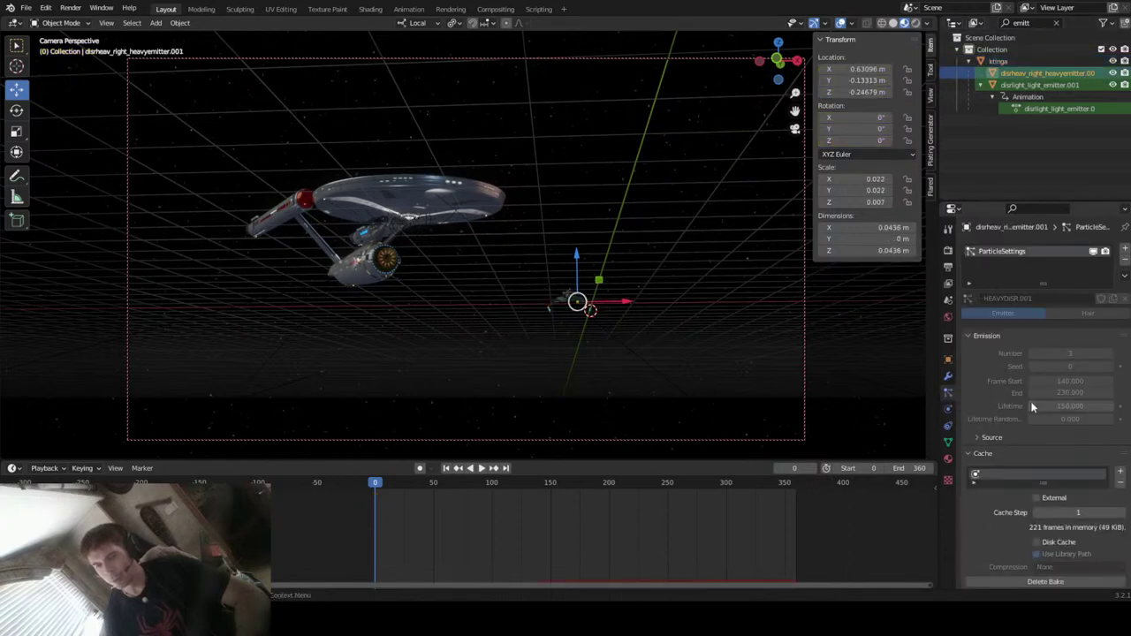
pyautogui.scroll(-4, 1006, 459)
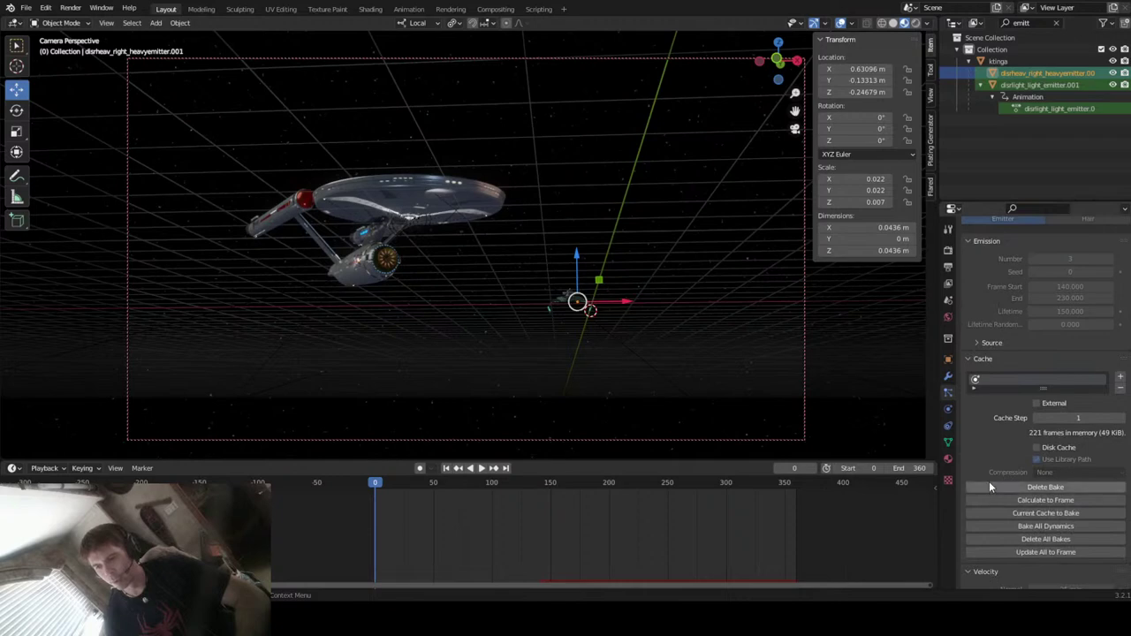
pyautogui.click(989, 482)
pyautogui.click(1001, 489)
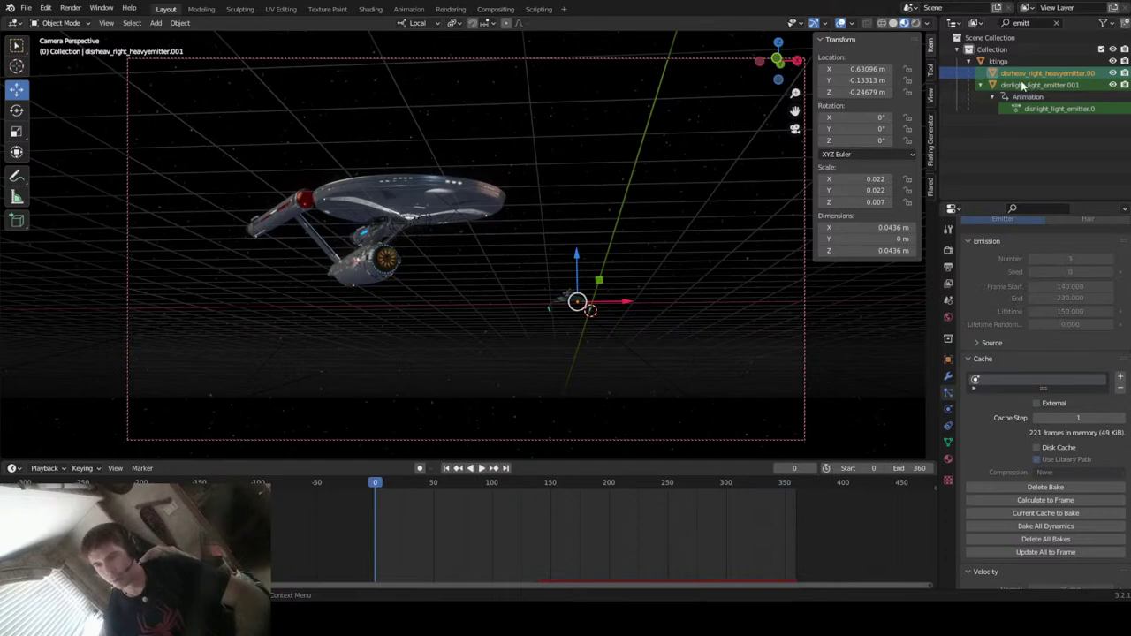
pyautogui.click(1022, 86)
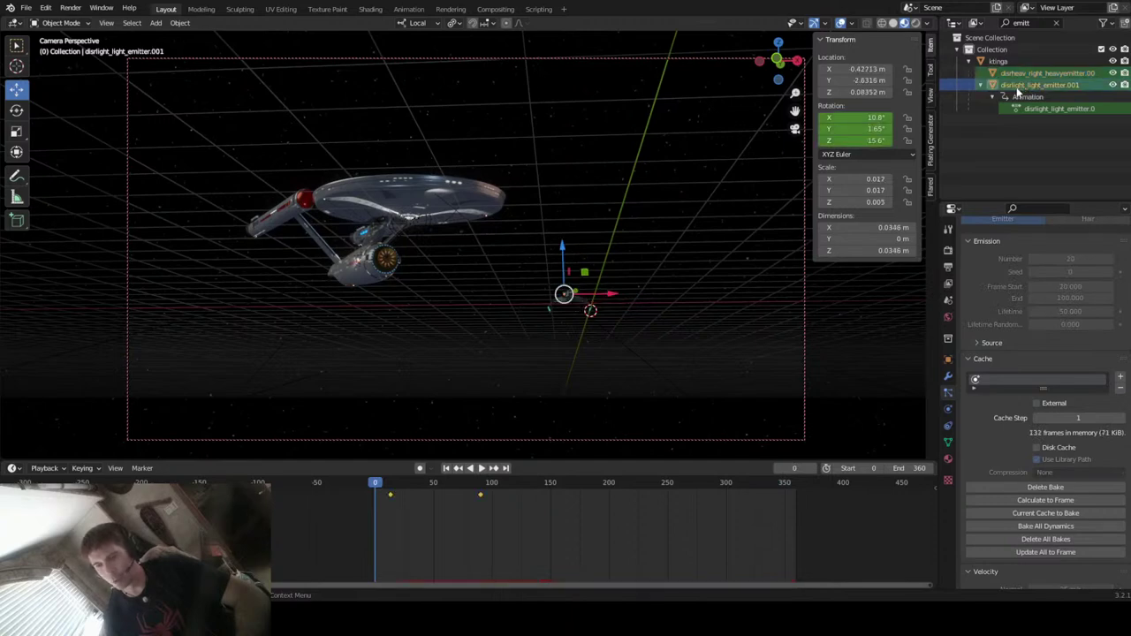
pyautogui.click(1016, 487)
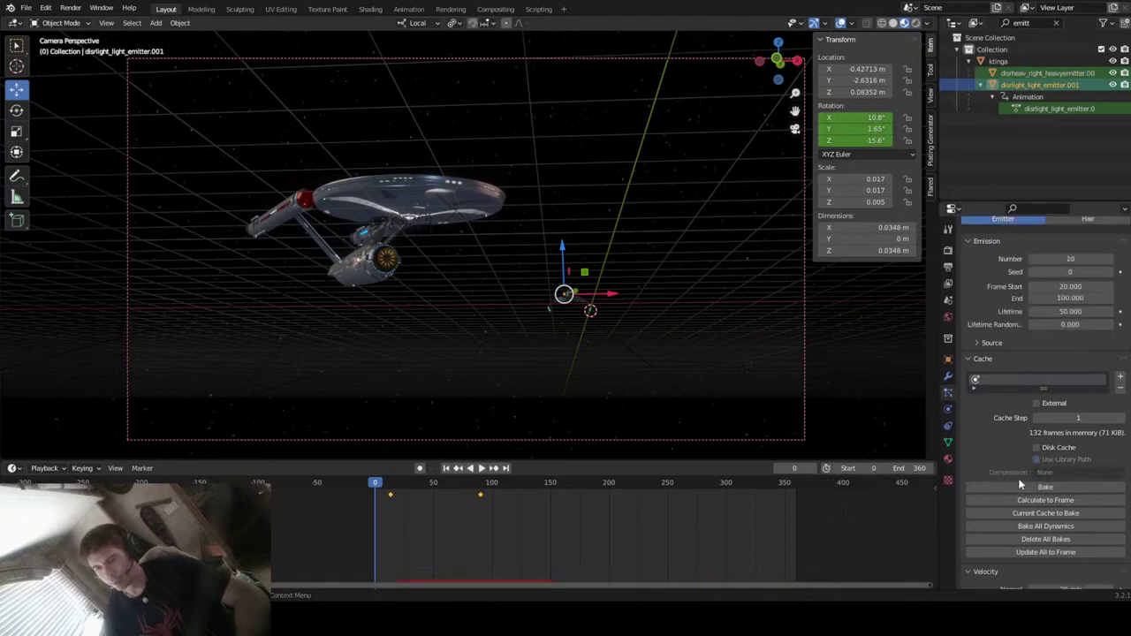
pyautogui.click(1014, 486)
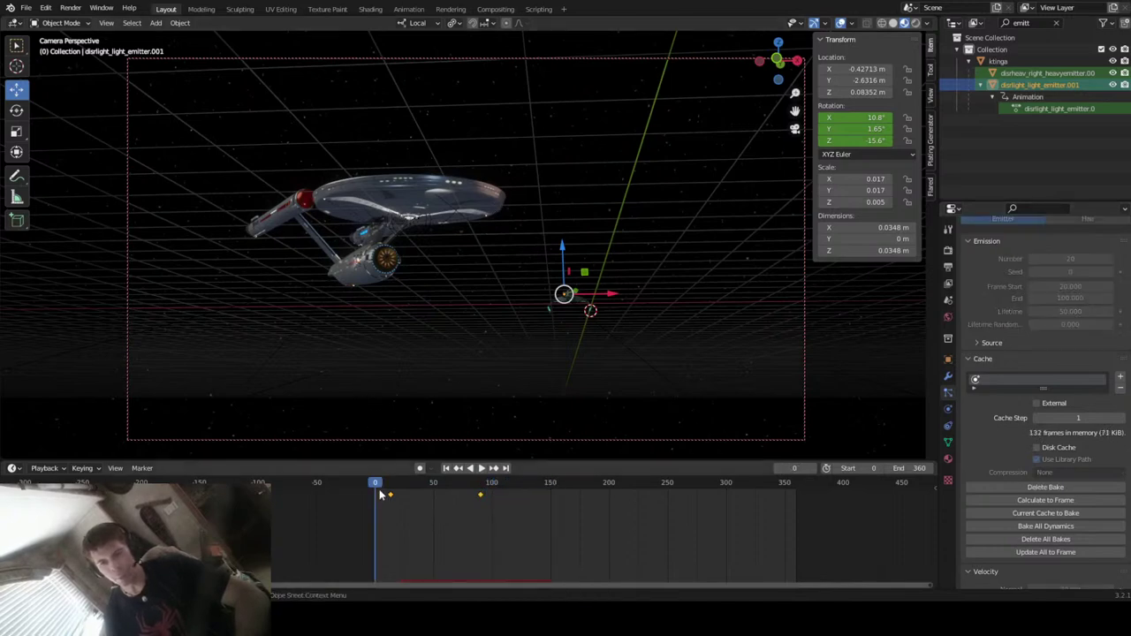
# - Preview the disruptor fire up to frame 149, and examine both ships' positions from the top at frames 149 and 203
pyautogui.press('space')
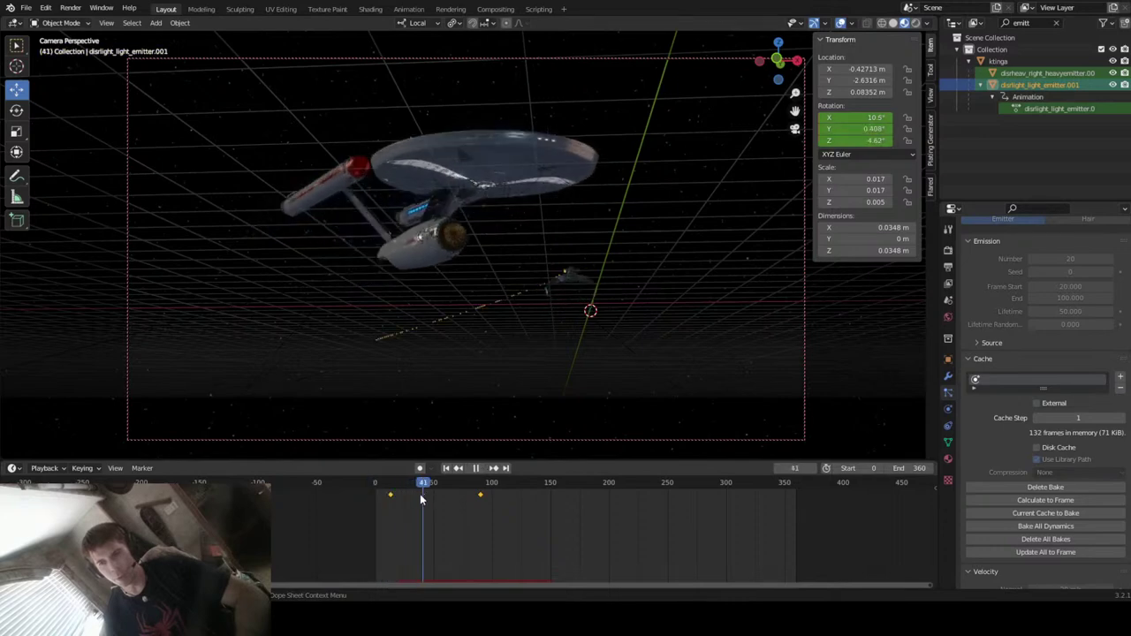
pyautogui.moveTo(493, 507); pyautogui.dragTo(550, 486)
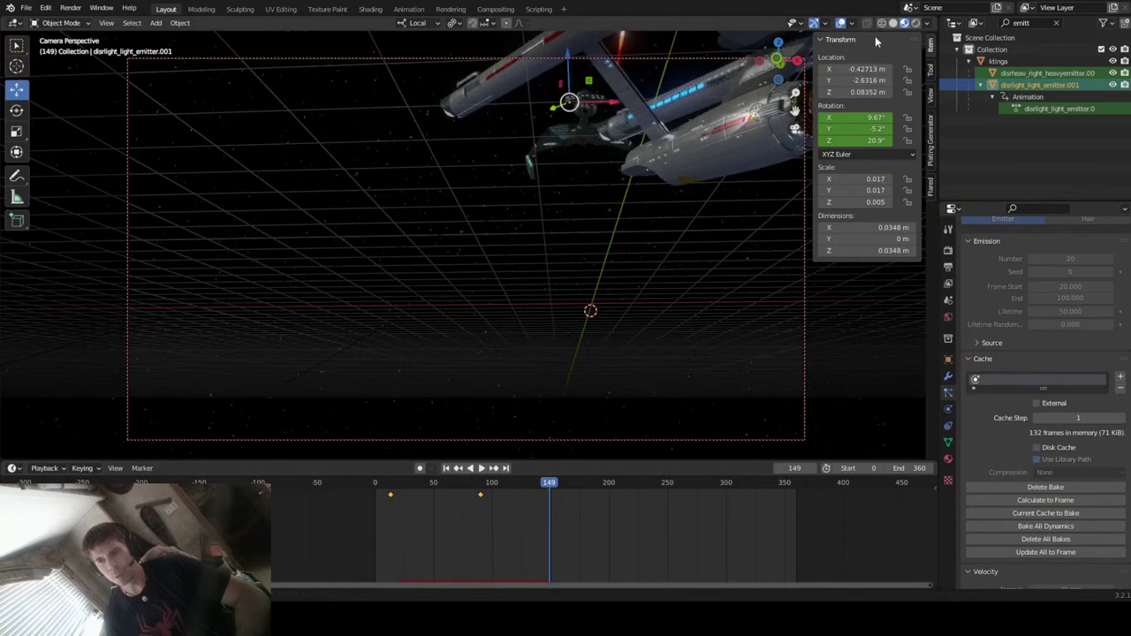
pyautogui.click(777, 42)
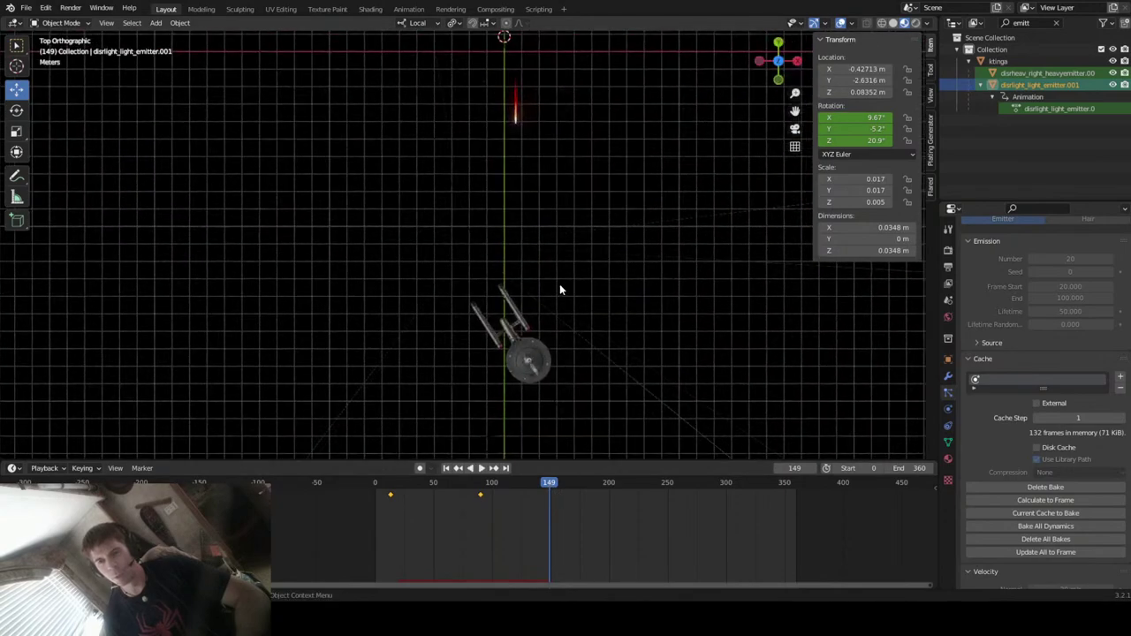
pyautogui.scroll(-4, 559, 285)
pyautogui.scroll(3, 559, 290)
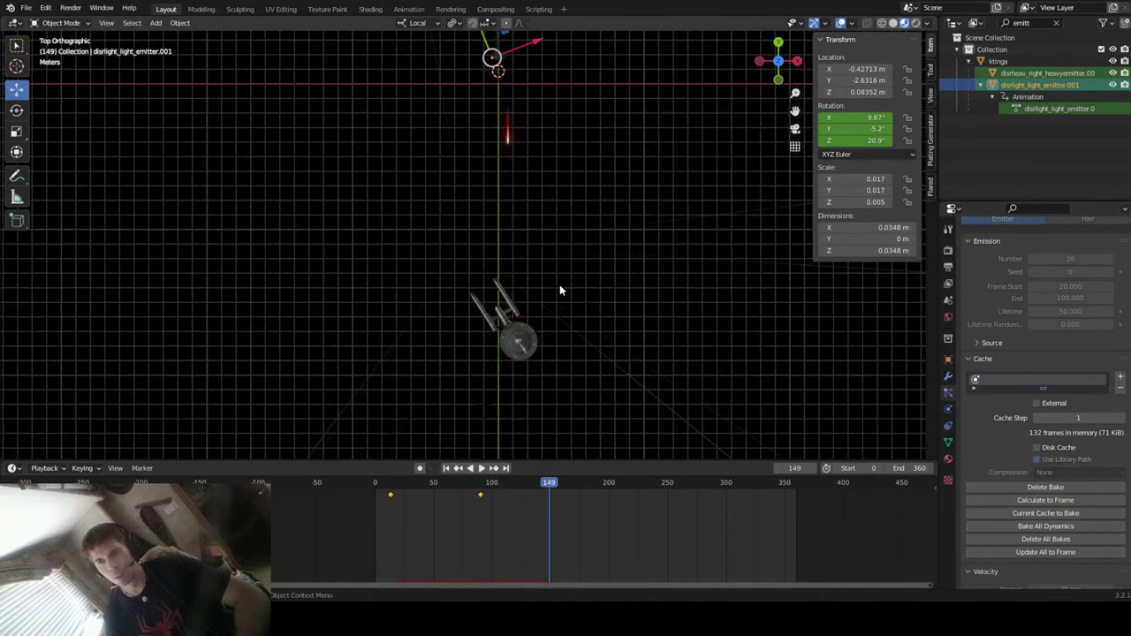
pyautogui.scroll(-1, 560, 289)
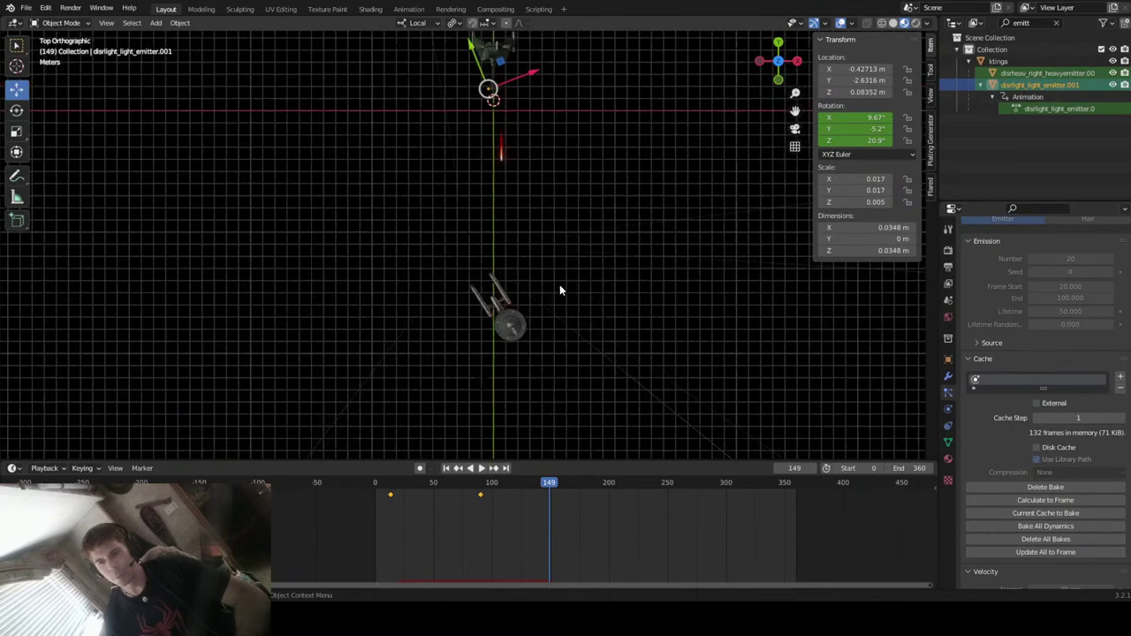
pyautogui.moveTo(550, 485); pyautogui.dragTo(612, 477)
pyautogui.scroll(3, 581, 437)
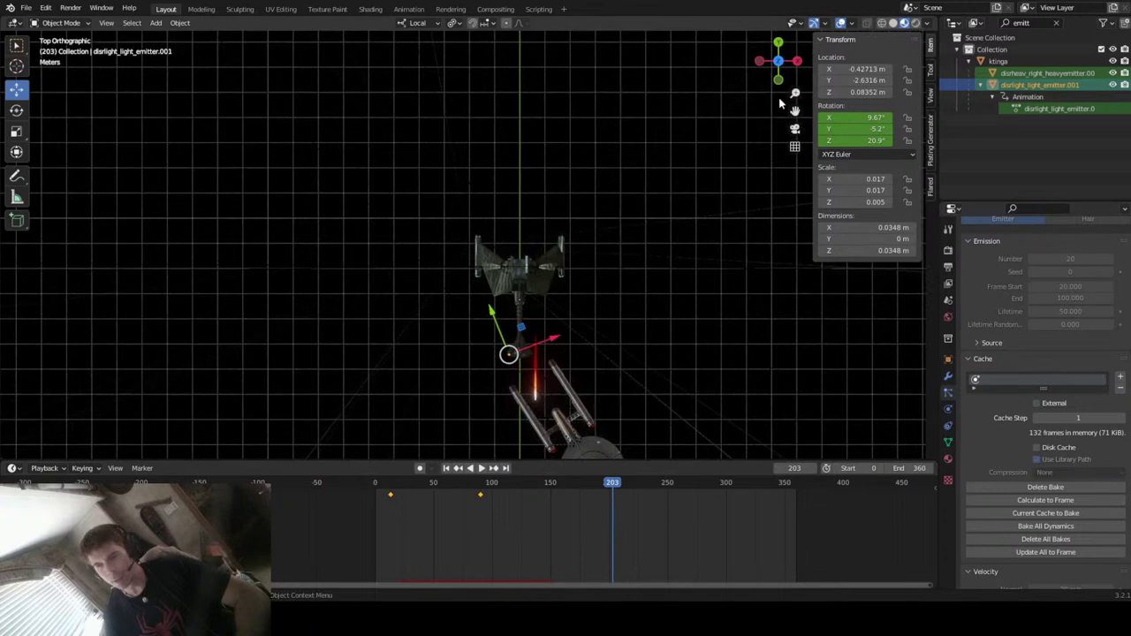
pyautogui.moveTo(794, 109); pyautogui.dragTo(743, 0)
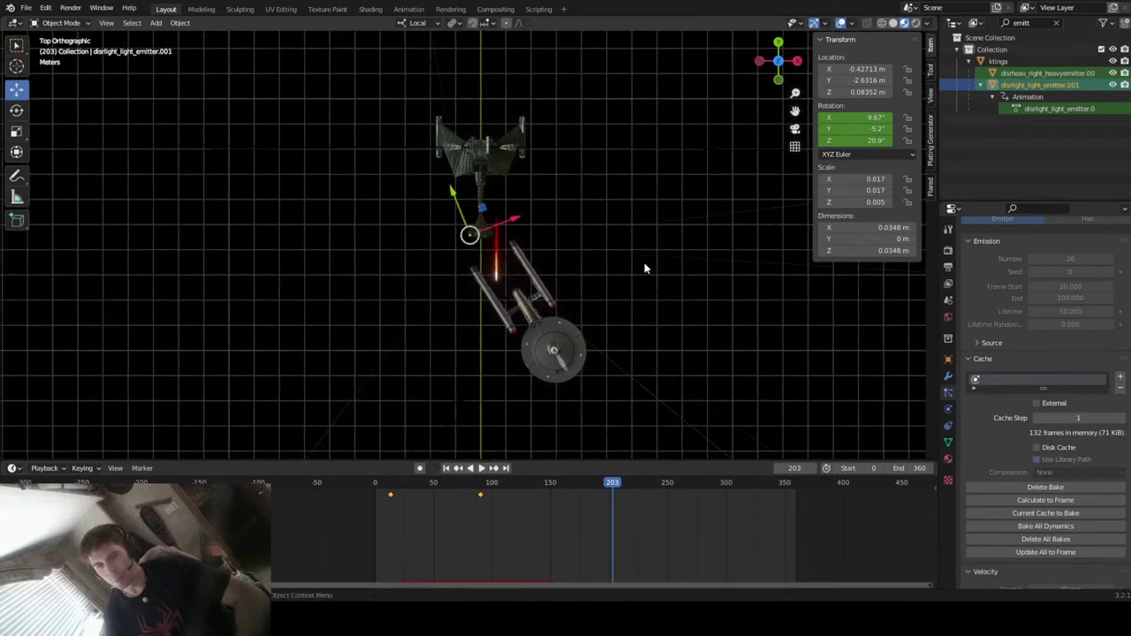
pyautogui.scroll(2, 640, 270)
# - Select the enterprise parent object and scale it up uniformly to about 0.539
pyautogui.click(582, 388)
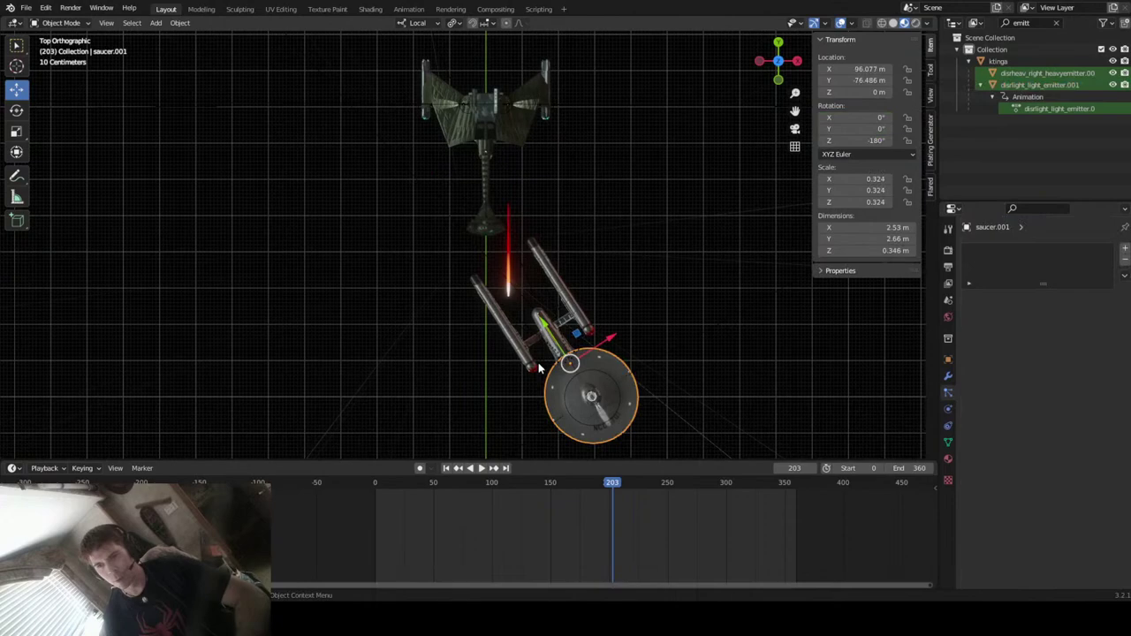
pyautogui.moveTo(529, 375); pyautogui.dragTo(731, 288, button='middle')
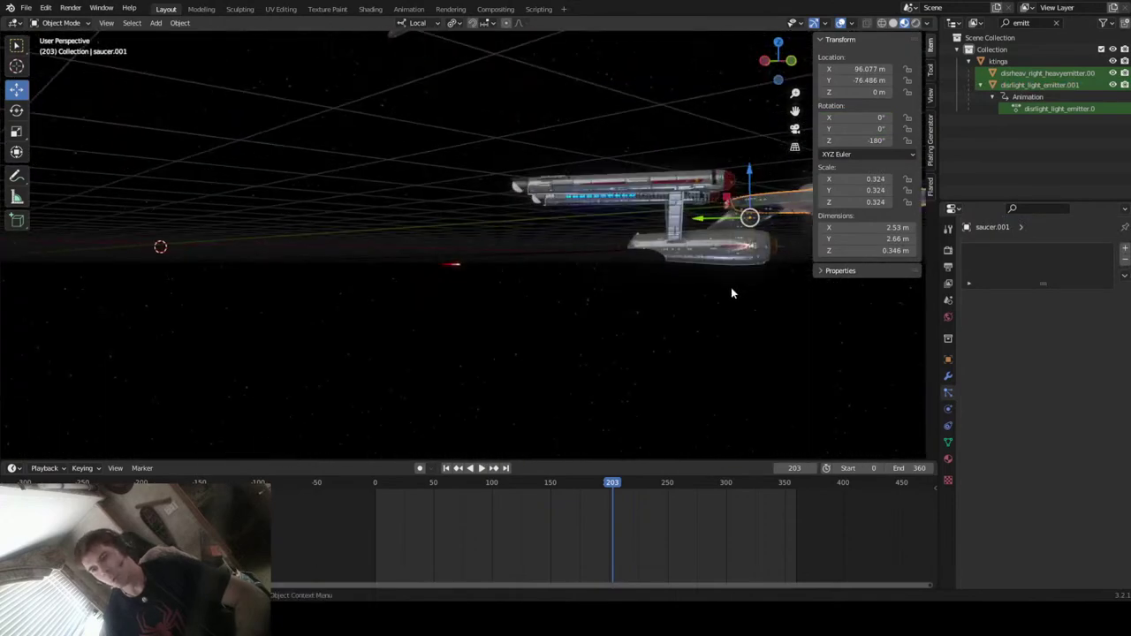
pyautogui.click(706, 237)
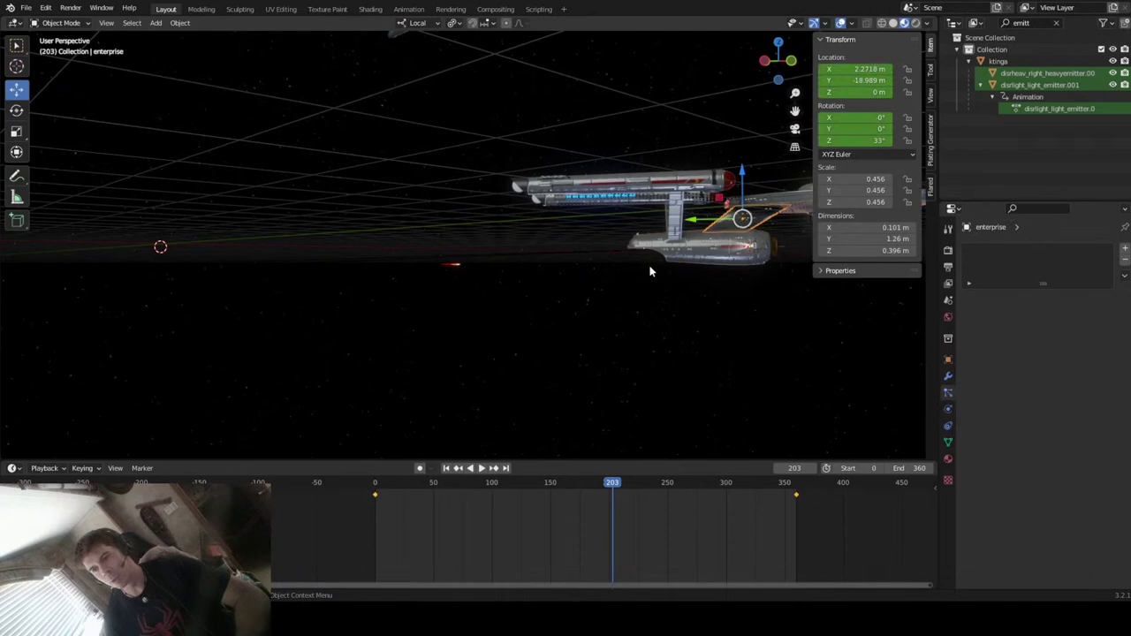
pyautogui.click(778, 42)
pyautogui.moveTo(794, 111); pyautogui.dragTo(718, 18)
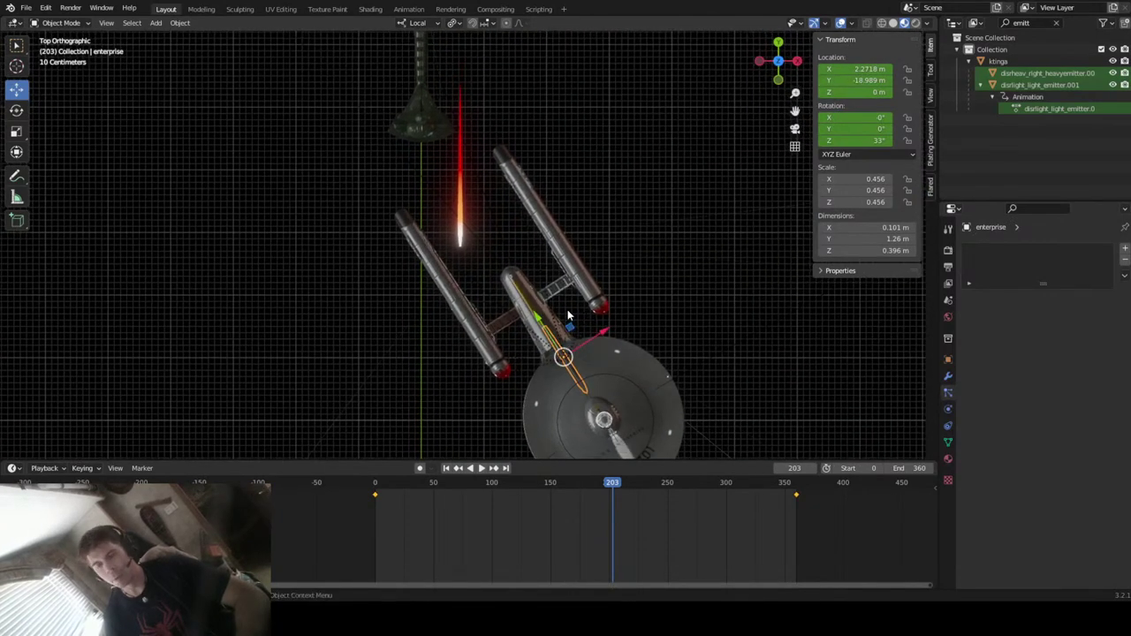
pyautogui.scroll(-5, 567, 310)
pyautogui.press('g')
pyautogui.press('s')
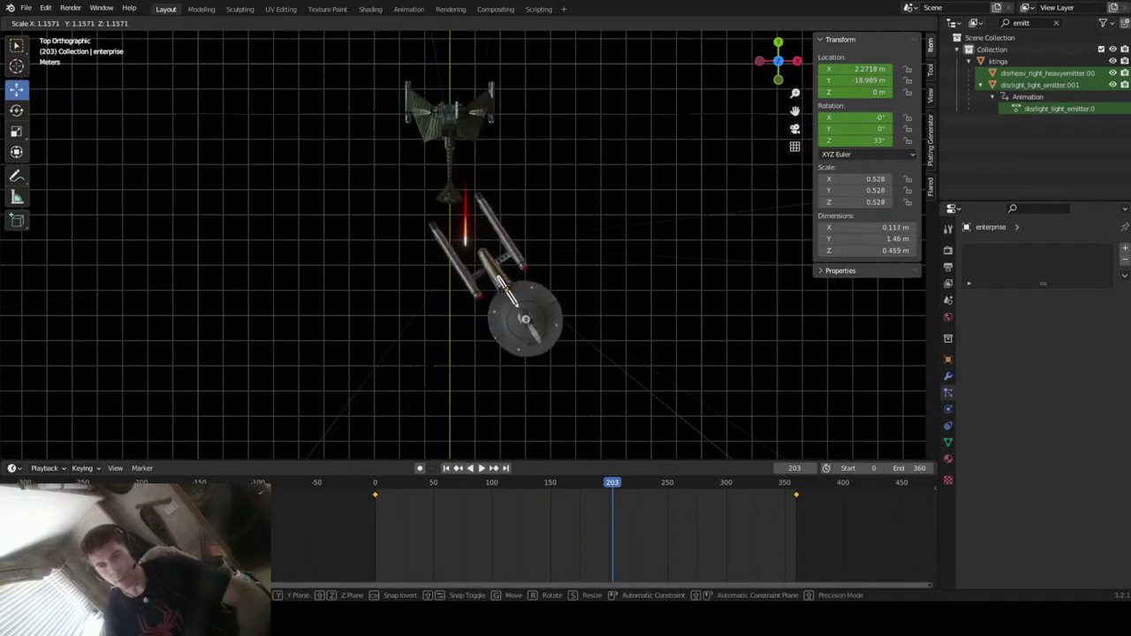
pyautogui.click(591, 217)
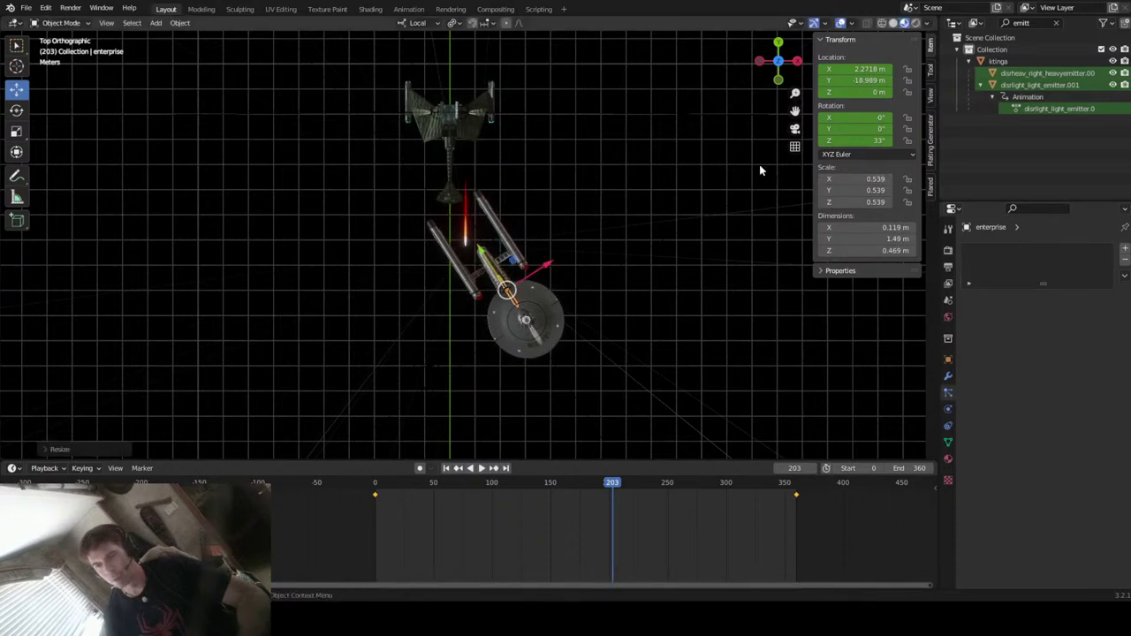
# - Preview the battle with the enlarged Enterprise through the camera, and return to frame 0
pyautogui.click(794, 130)
pyautogui.moveTo(614, 489); pyautogui.dragTo(393, 500)
pyautogui.press('space')
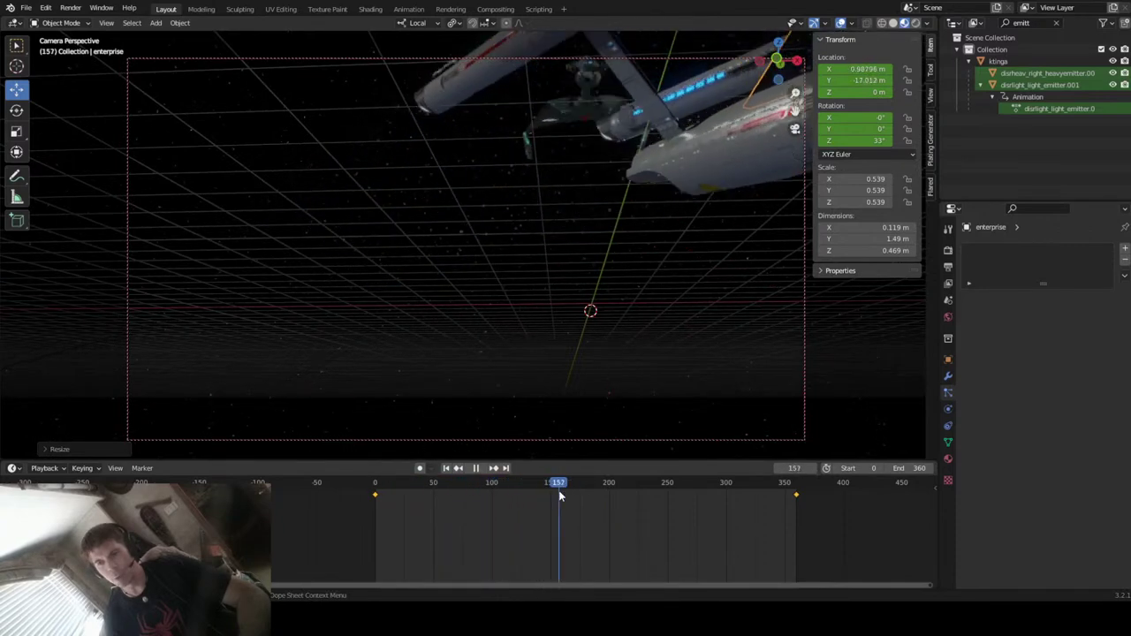
pyautogui.moveTo(558, 496); pyautogui.dragTo(374, 526)
pyautogui.press('space')
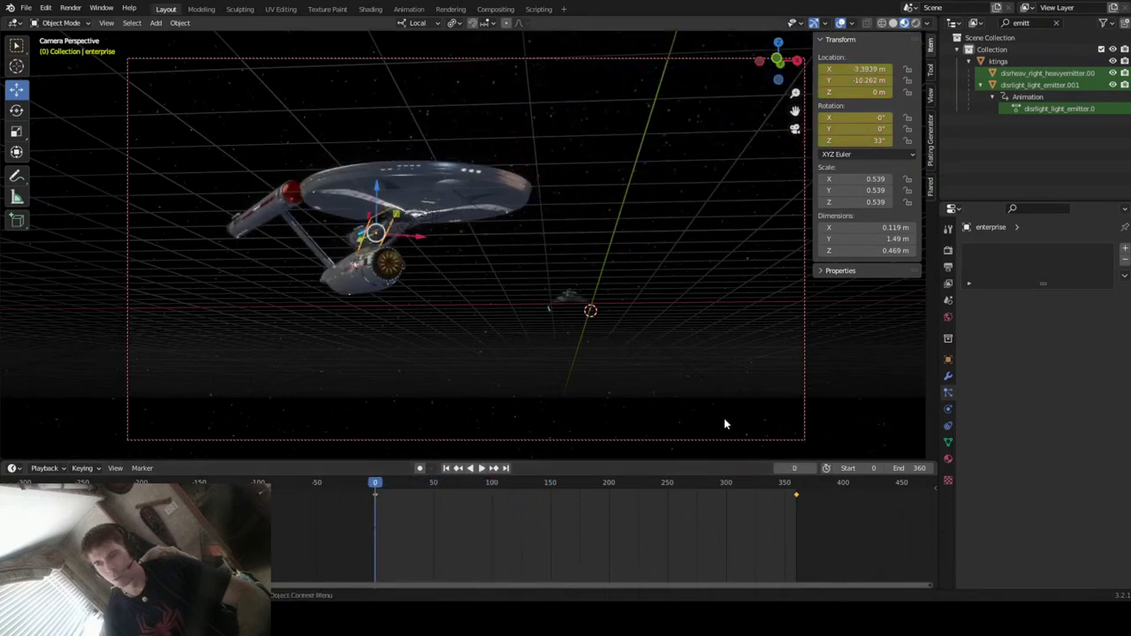
# - Clear the outliner's search filter, select the Camera, and keyframe its location and rotation at frame 0
pyautogui.click(1055, 23)
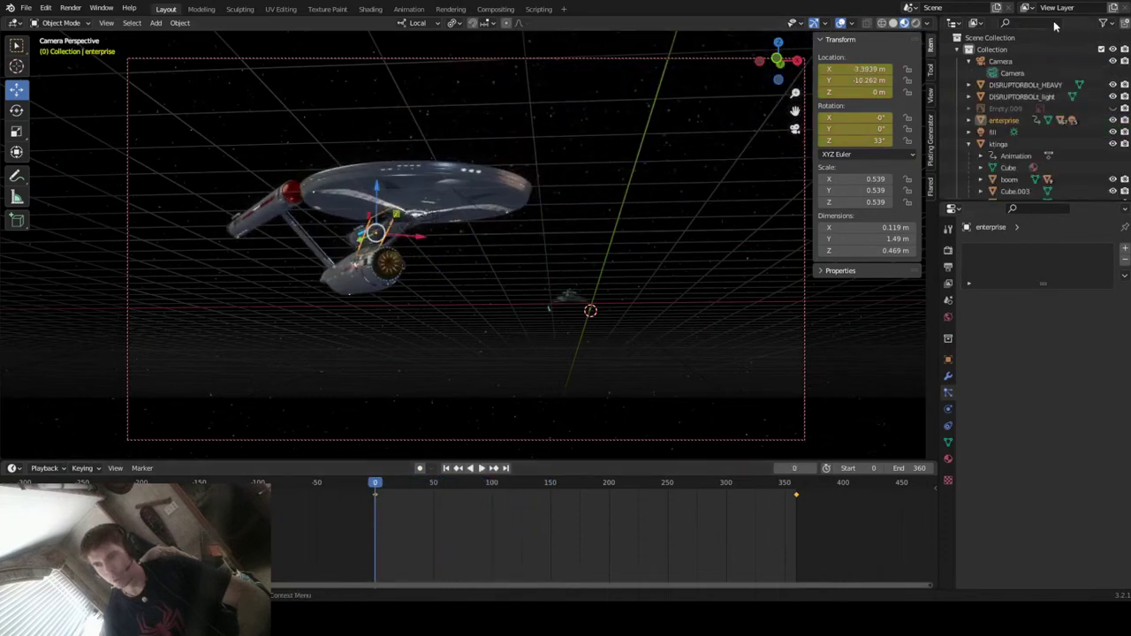
pyautogui.click(1000, 61)
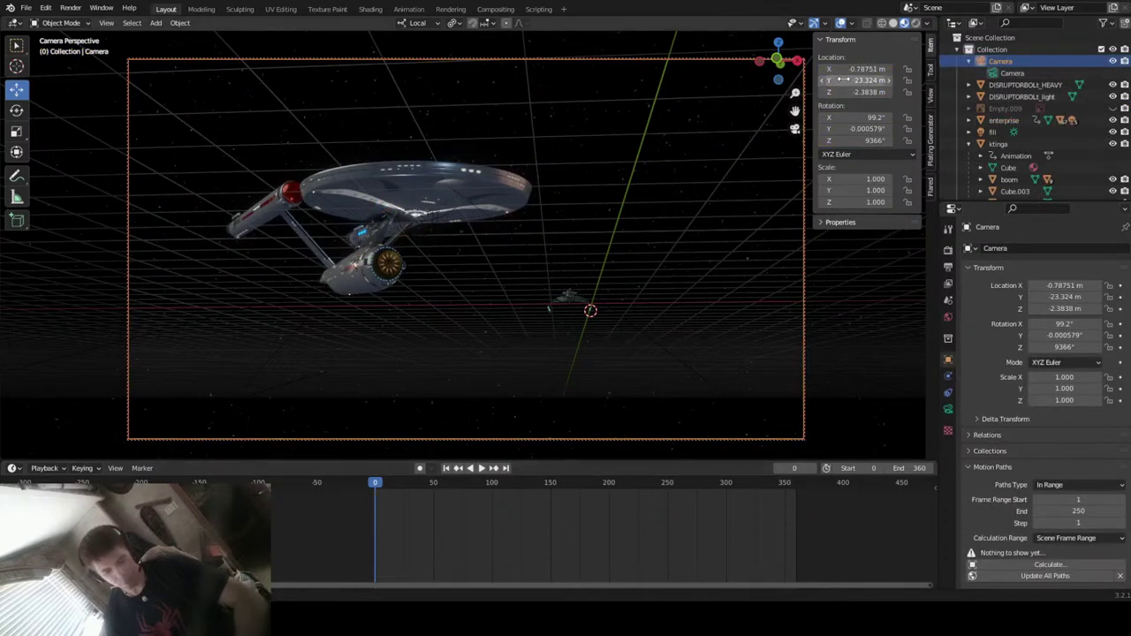
pyautogui.press('i')
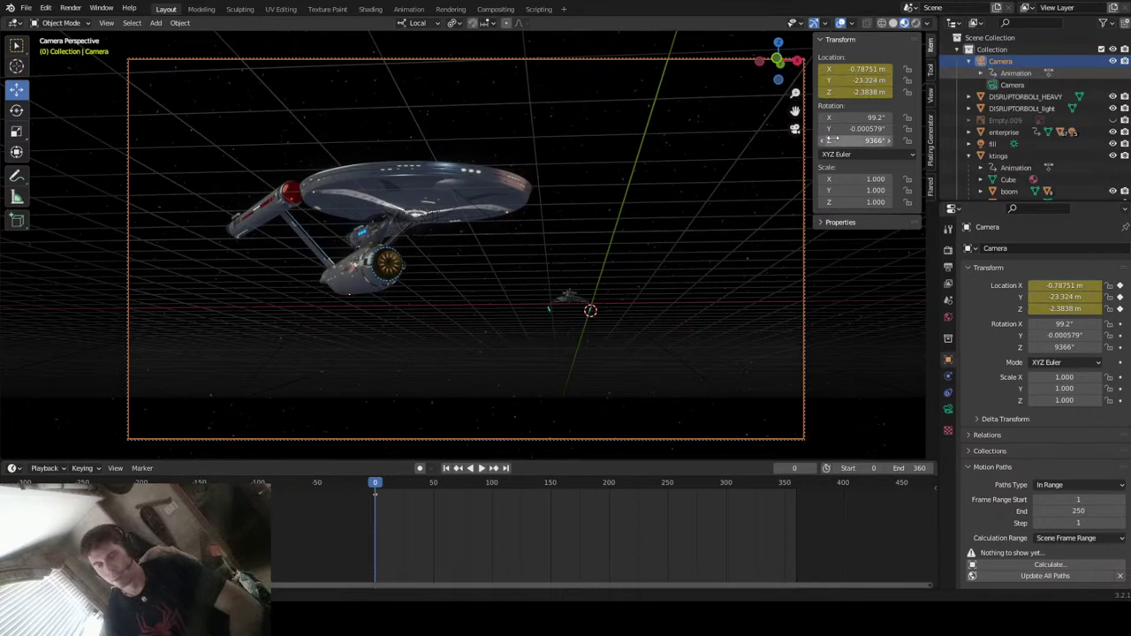
pyautogui.press('i')
# - Enable auto keying and, at frame 180, orbit the camera to look up at the Enterprise's nacelles and secondary hull from the side
pyautogui.press('space')
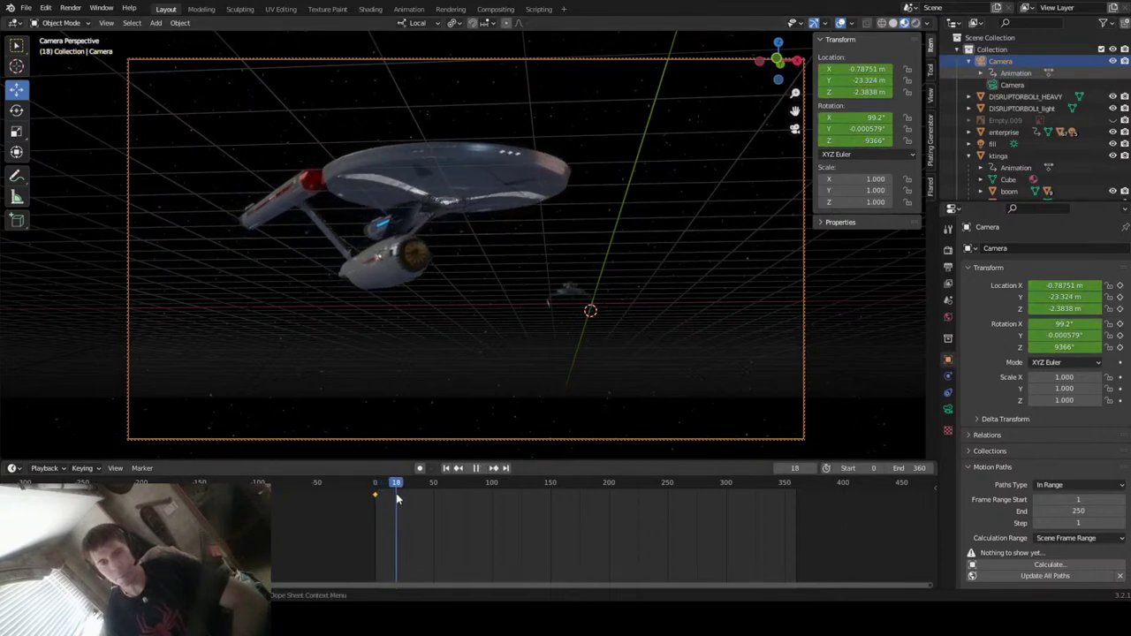
pyautogui.moveTo(398, 492); pyautogui.dragTo(582, 500)
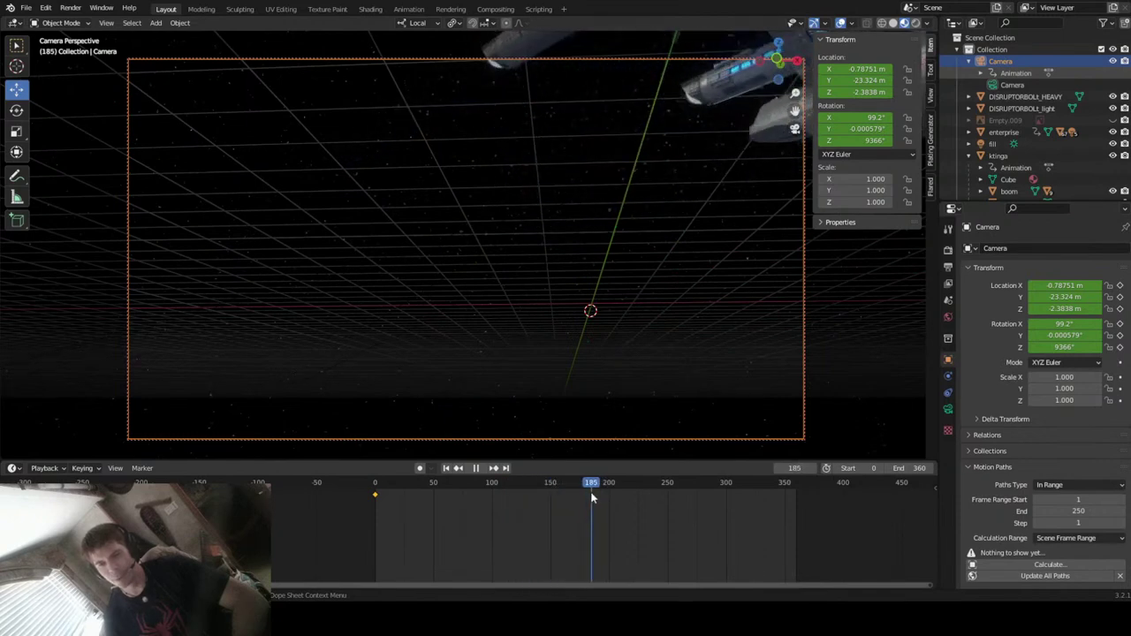
pyautogui.press('Escape')
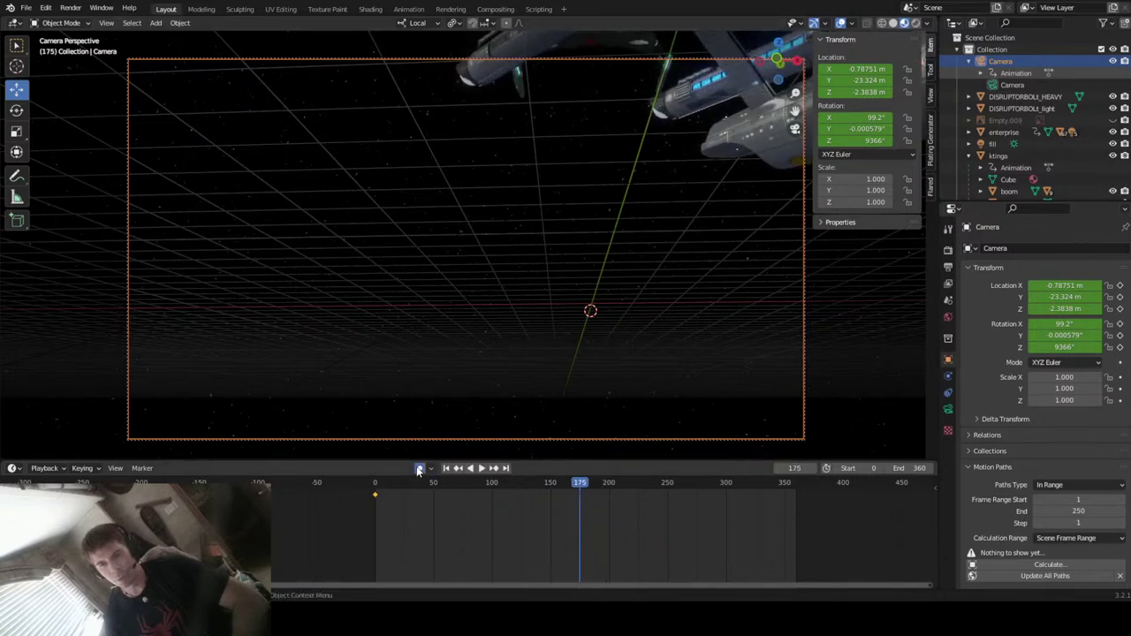
pyautogui.moveTo(579, 485); pyautogui.dragTo(585, 494)
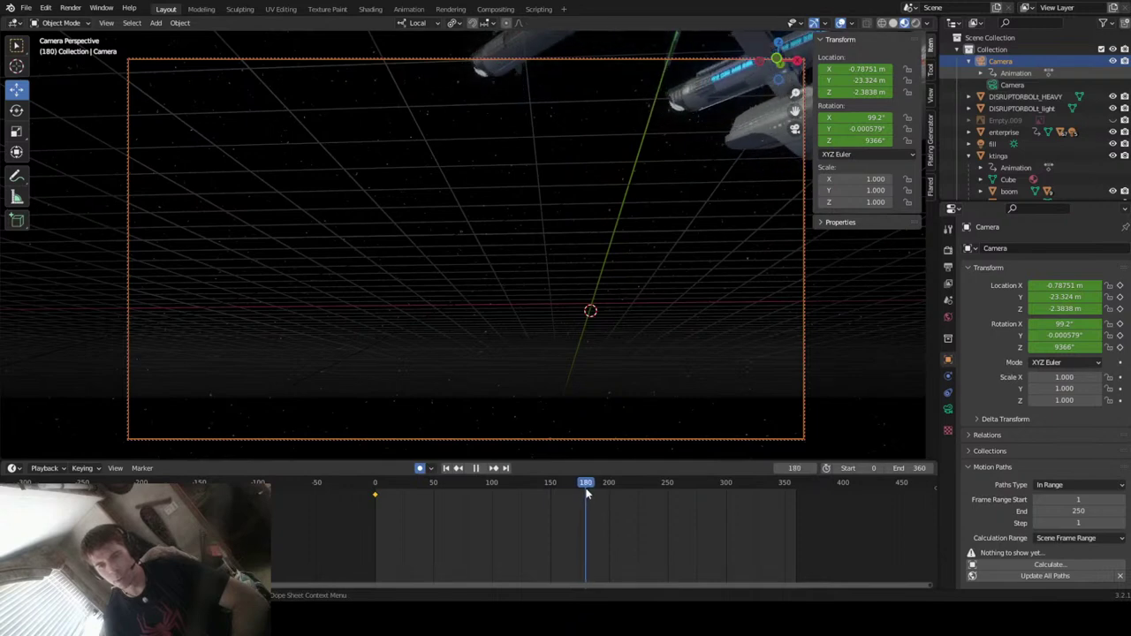
pyautogui.moveTo(631, 316); pyautogui.dragTo(707, 279, button='middle')
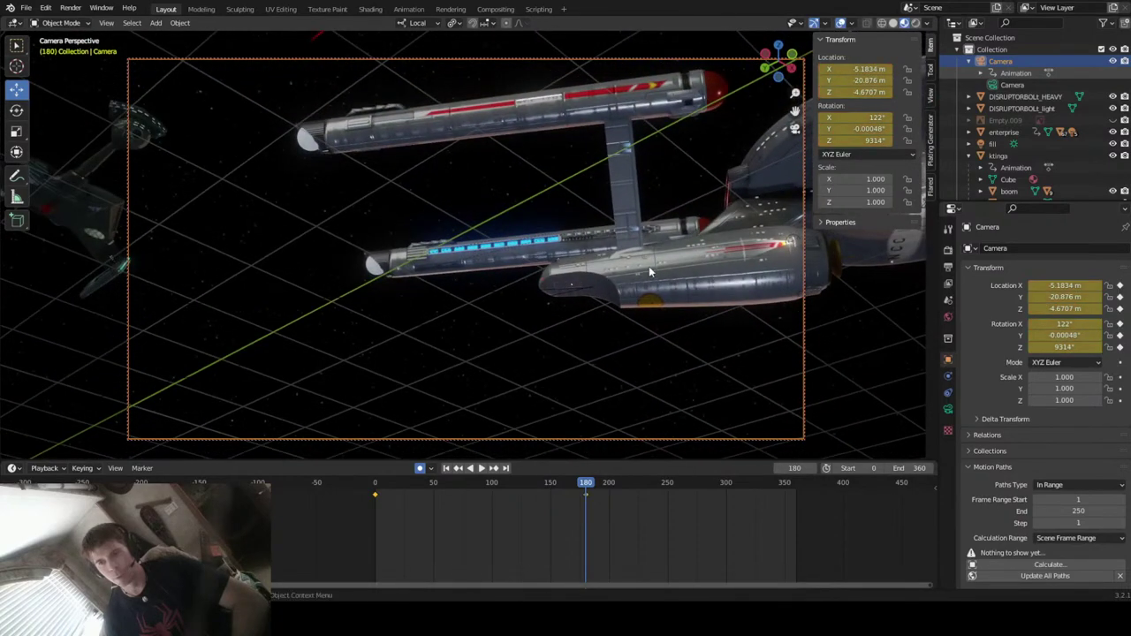
# - Pull the frame 180 camera back and orbit it slightly until the whole Enterprise and the ktinga fit in the shot
pyautogui.scroll(-3, 650, 273)
pyautogui.scroll(-2, 649, 272)
pyautogui.scroll(-2, 648, 266)
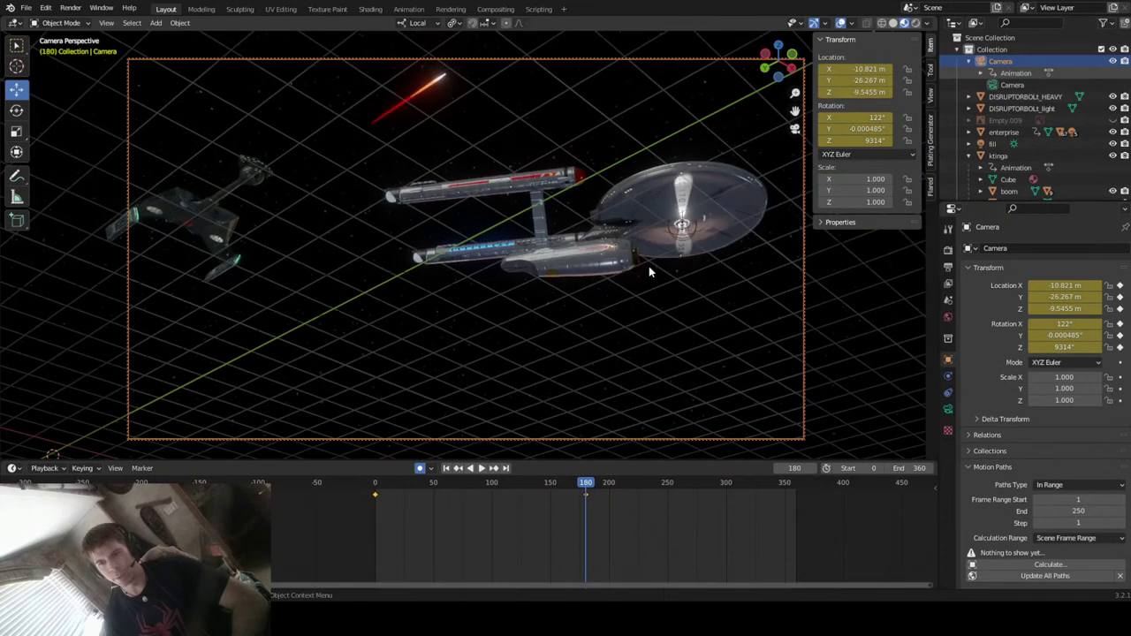
pyautogui.moveTo(624, 285); pyautogui.dragTo(628, 286, button='middle')
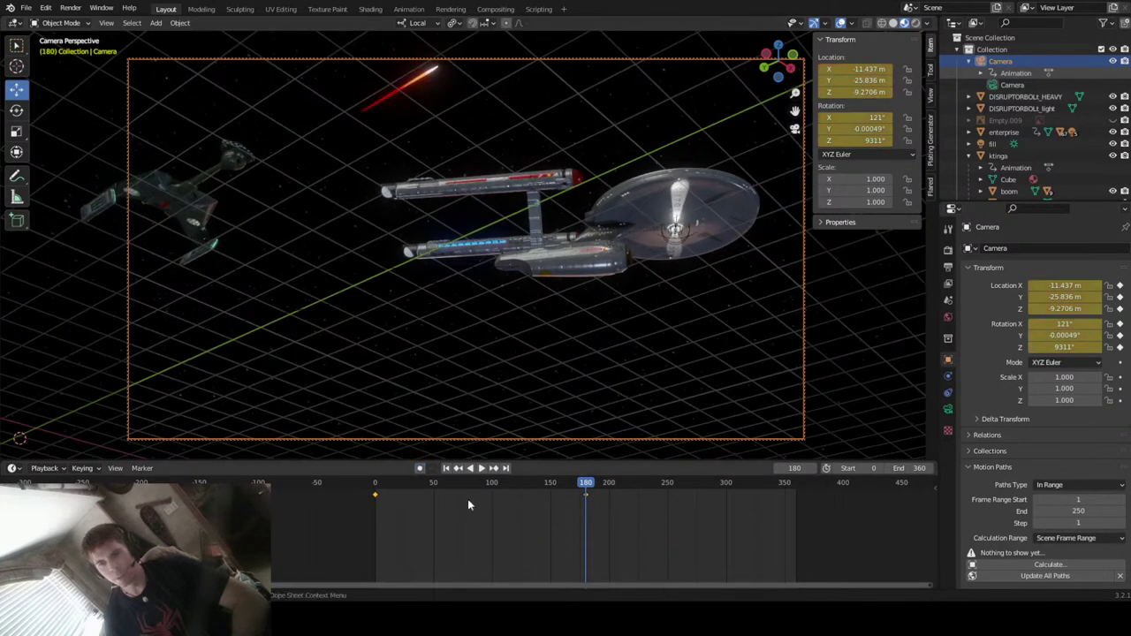
# - Preview the new camera move from frame 0, replaying and scrubbing the opening of the shot
pyautogui.moveTo(575, 491); pyautogui.dragTo(382, 584)
pyautogui.press('space')
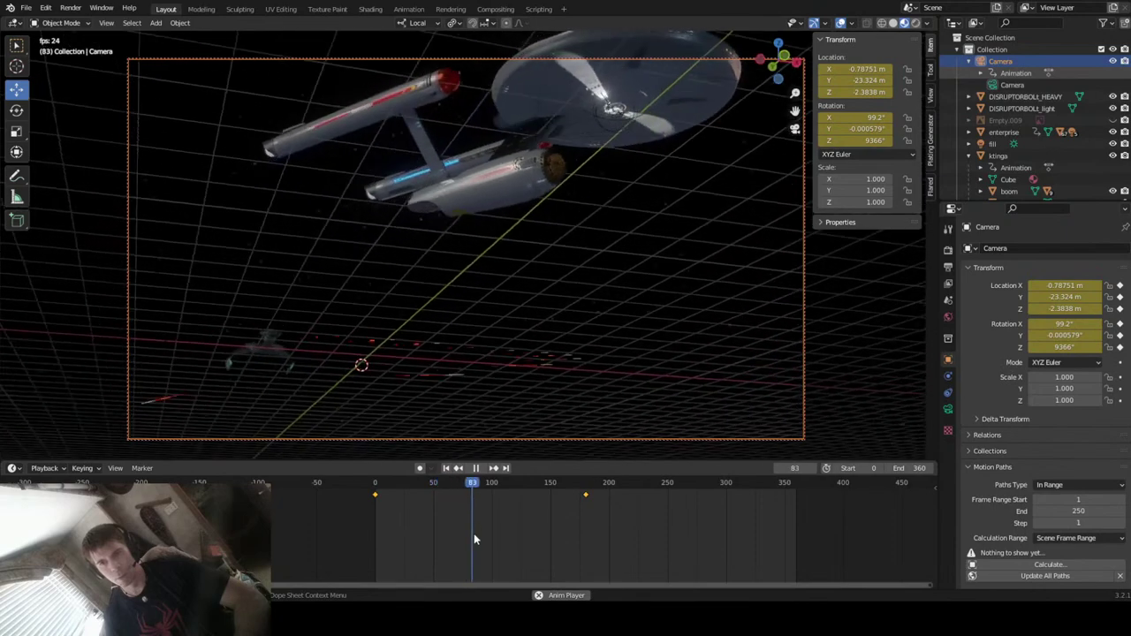
pyautogui.press('space')
pyautogui.hotkey('ctrl', 'shift', 'space')
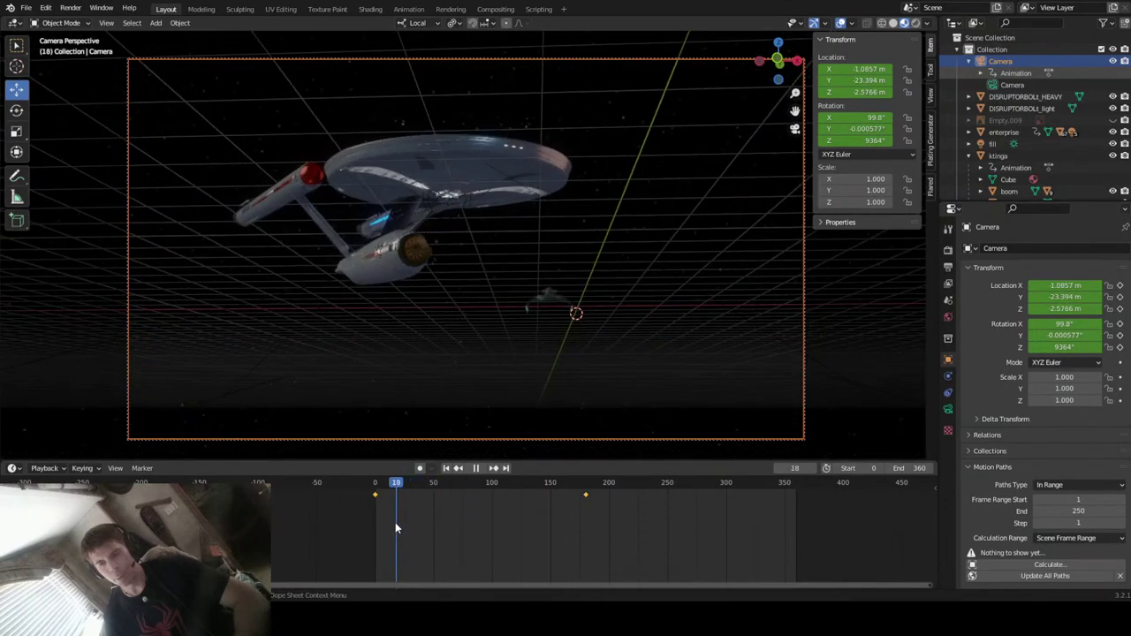
pyautogui.press('space')
pyautogui.press('space')
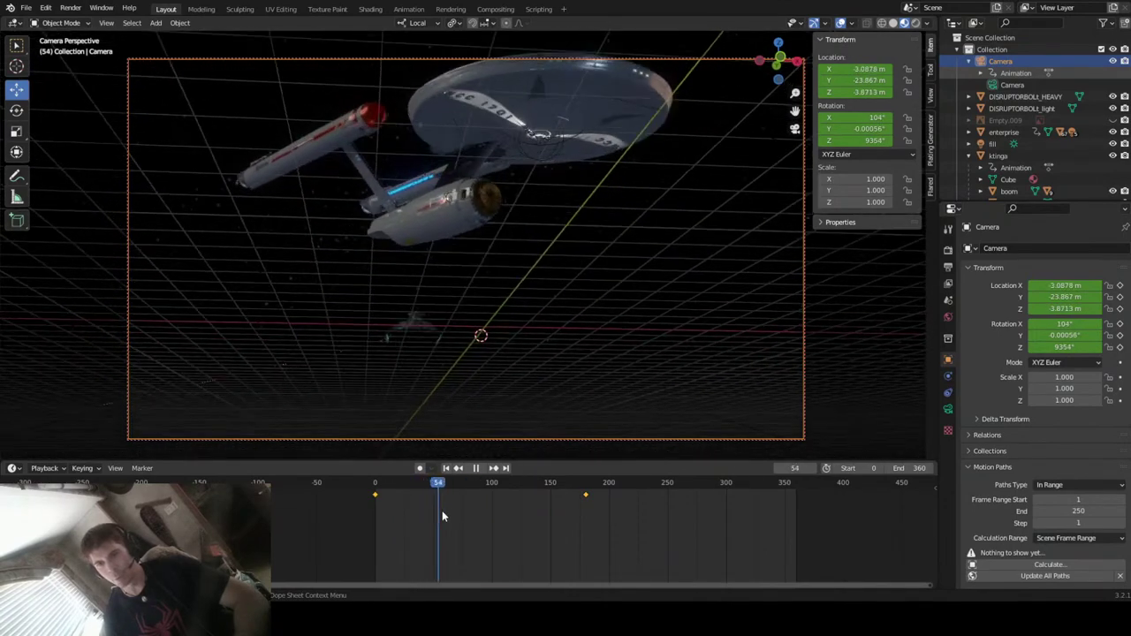
pyautogui.press('Escape')
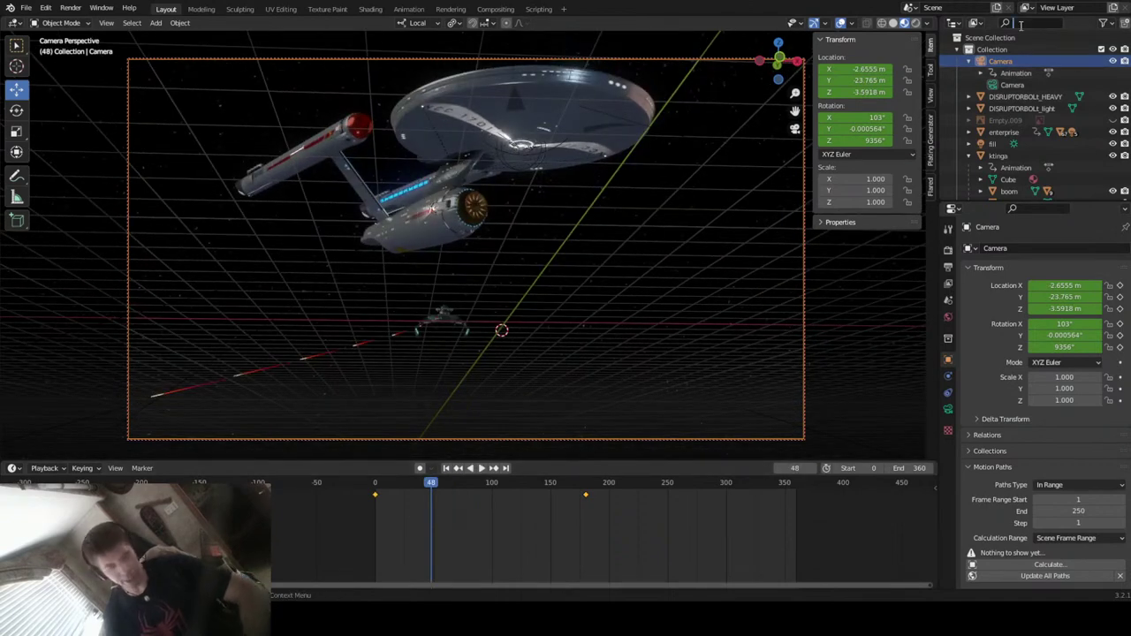
pyautogui.click(1020, 25)
pyautogui.write('dis')
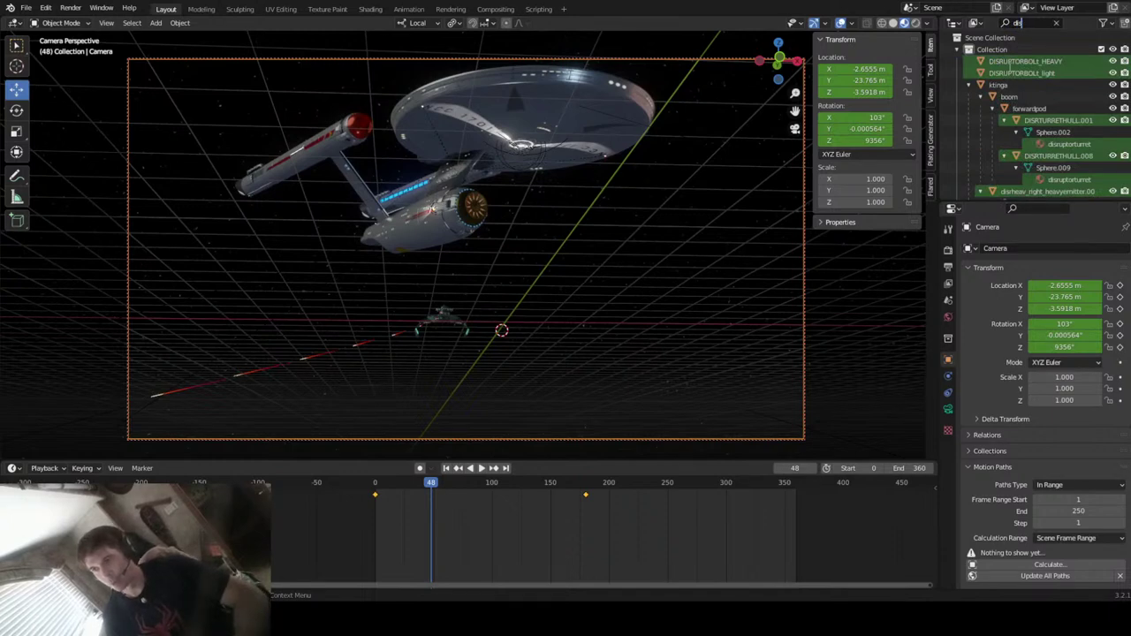
pyautogui.click(1025, 61)
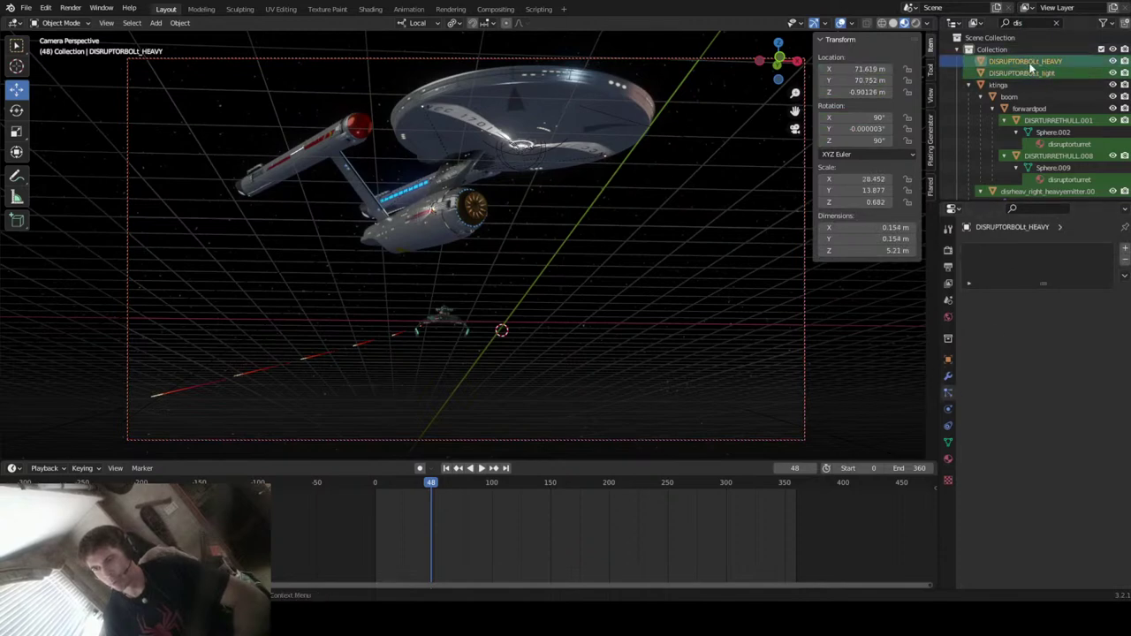
pyautogui.click(1026, 74)
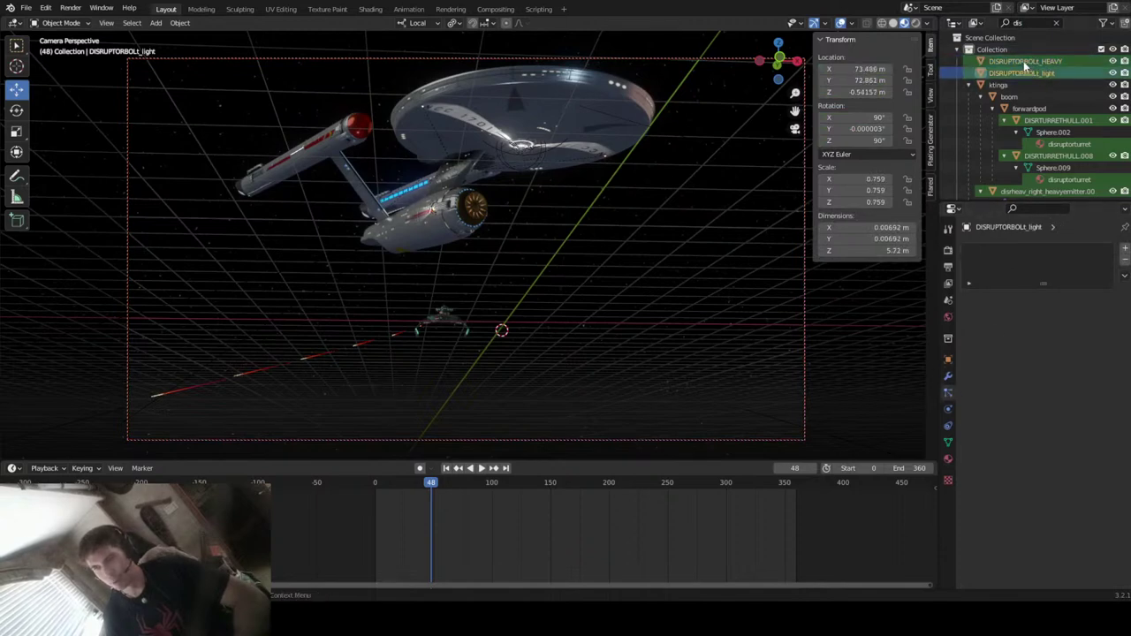
pyautogui.click(1025, 62)
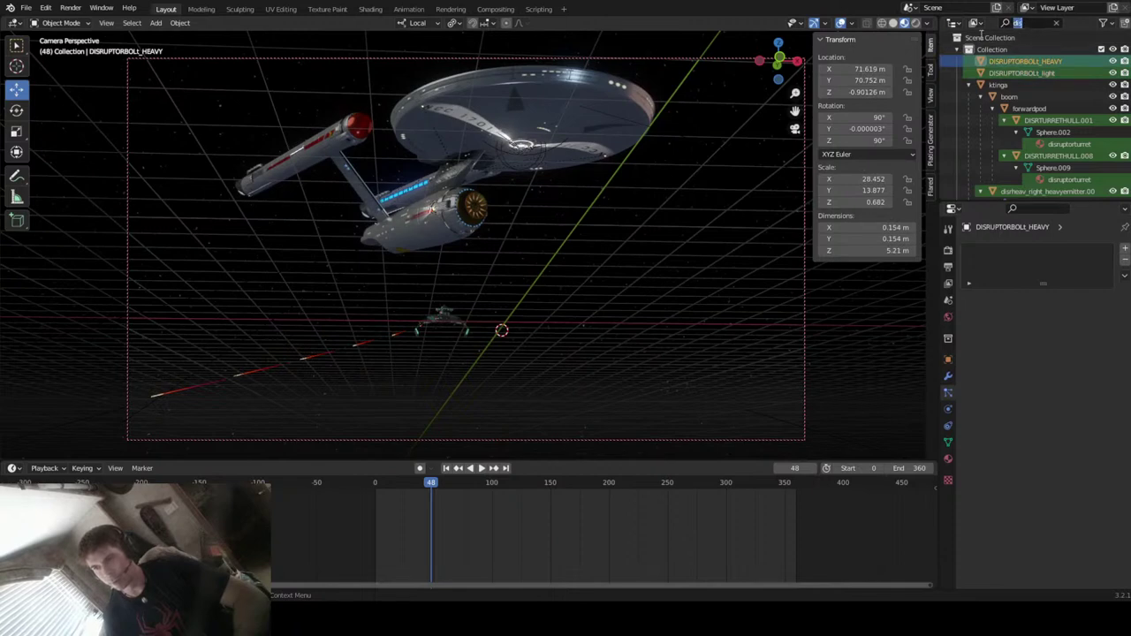
# - Filter the outliner by "emitt" and rebake the heavy disruptor emitter's particle cache after deleting its existing bake
pyautogui.write('emitt')
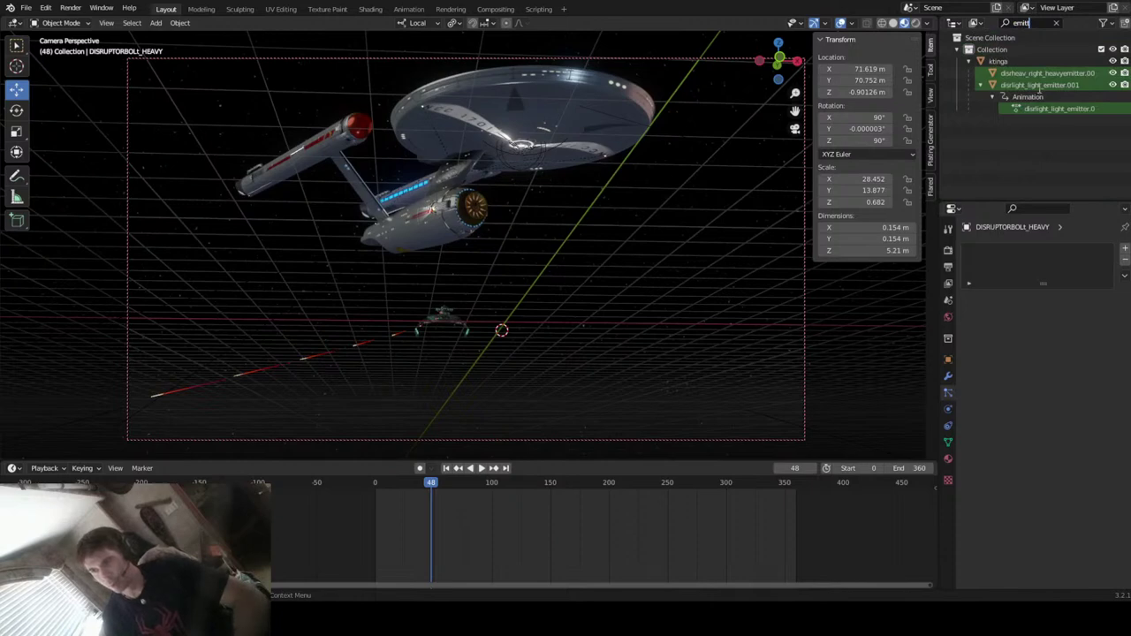
pyautogui.click(1041, 74)
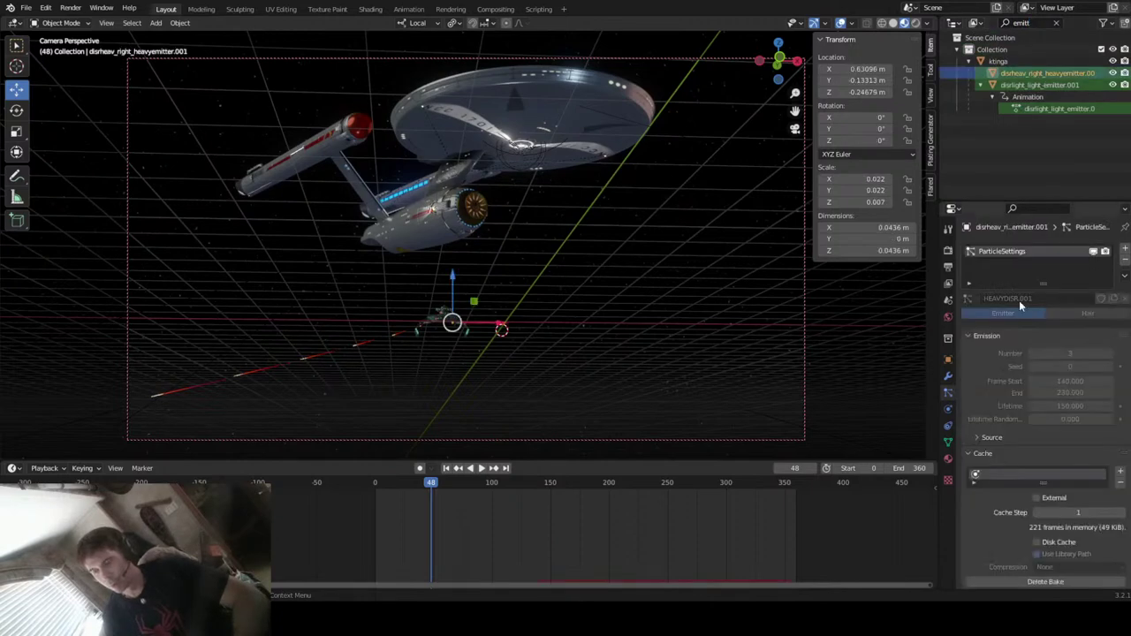
pyautogui.scroll(-5, 1034, 371)
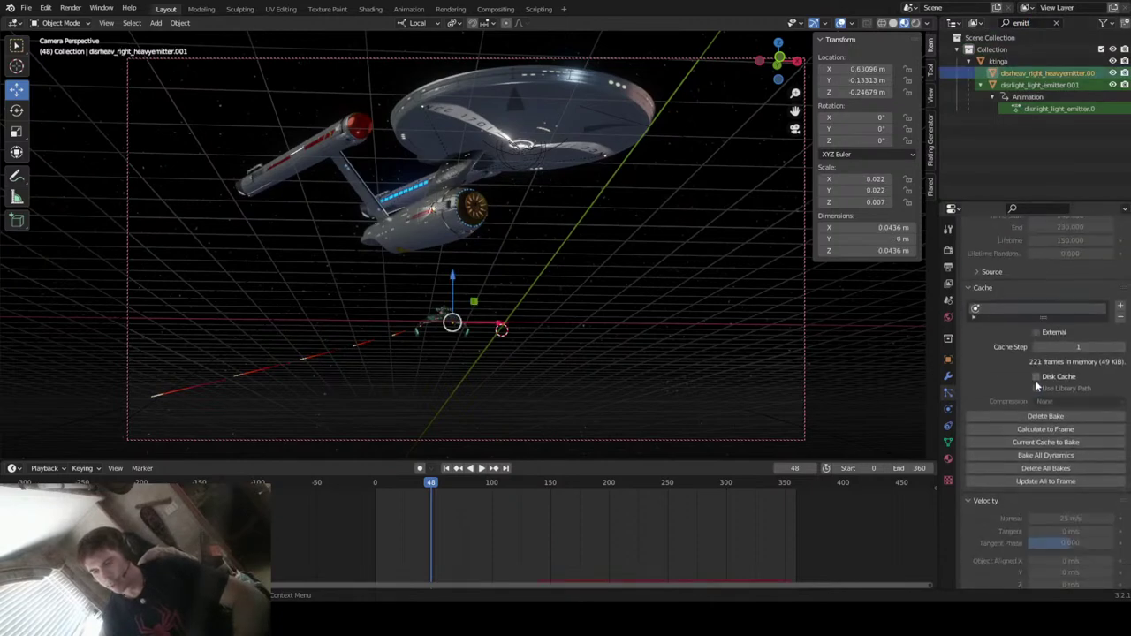
pyautogui.click(1026, 417)
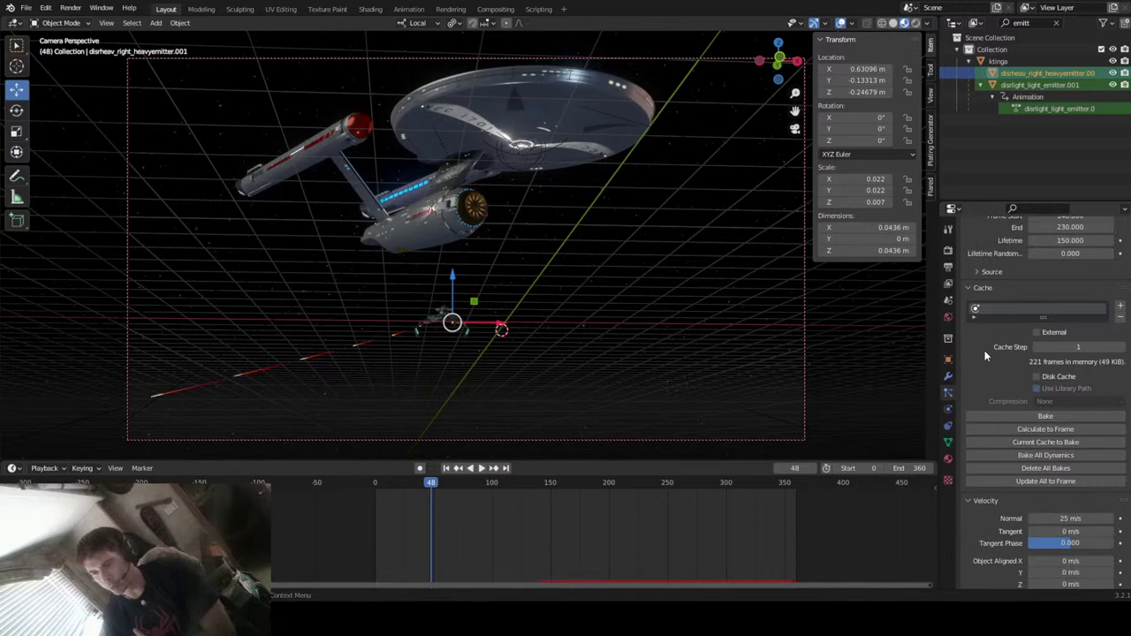
pyautogui.click(1033, 415)
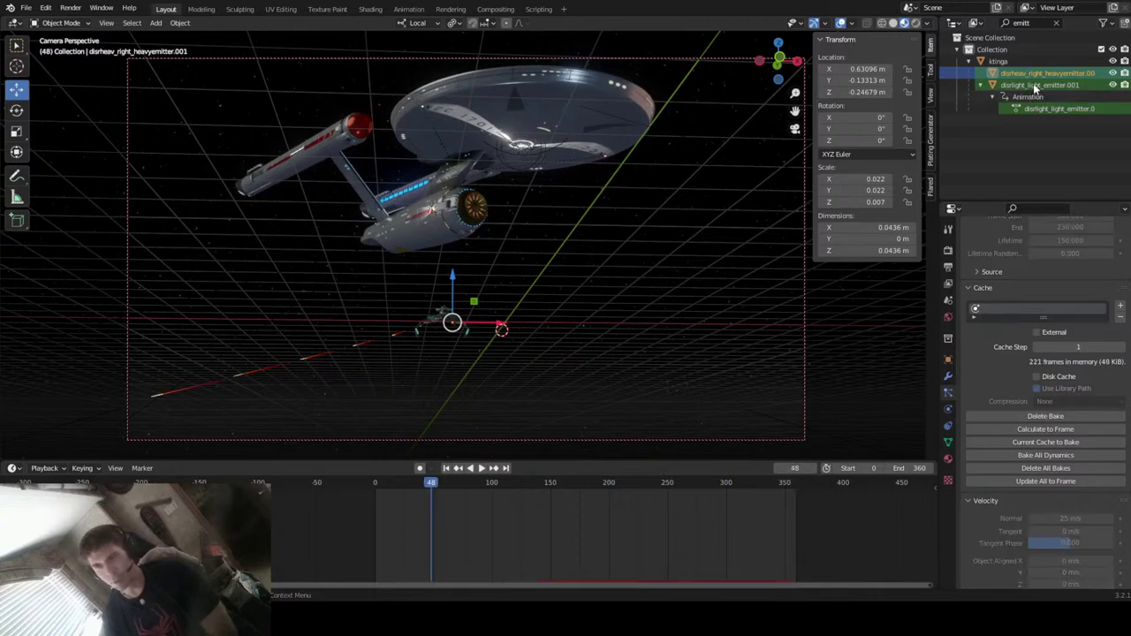
# - Delete the light disruptor emitter's existing particle bake and bake it again
pyautogui.click(1033, 84)
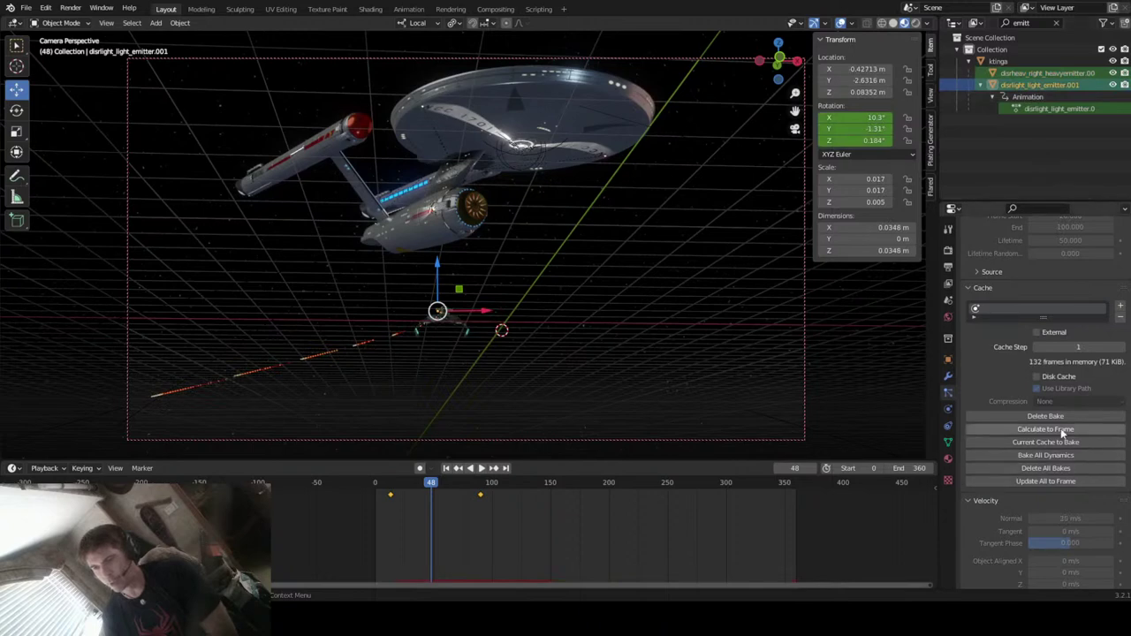
pyautogui.click(988, 416)
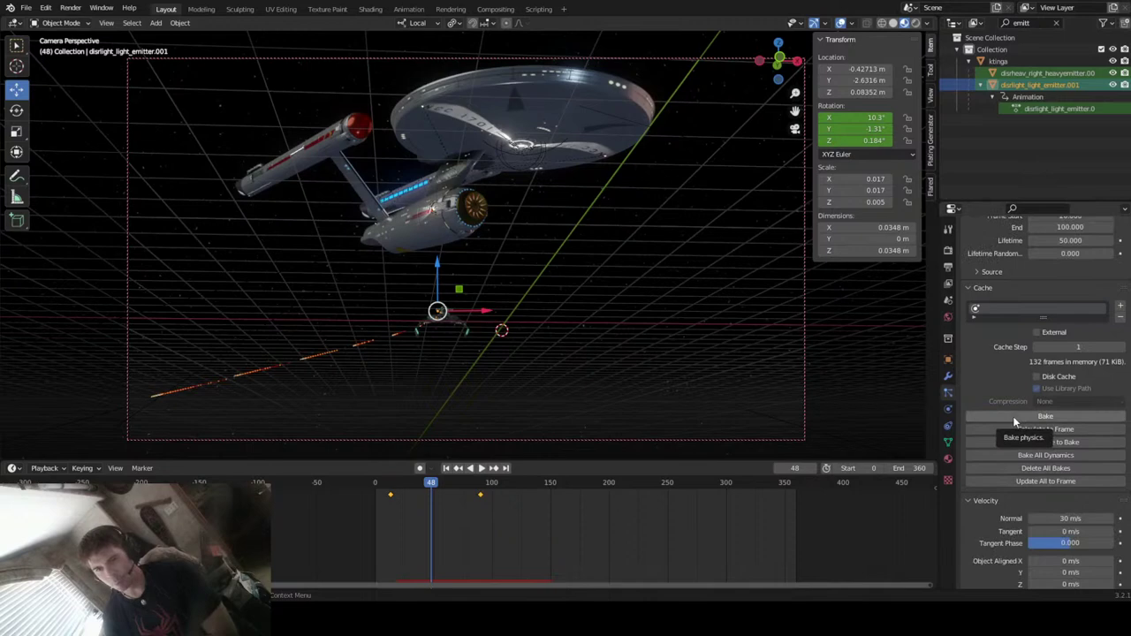
pyautogui.click(1013, 416)
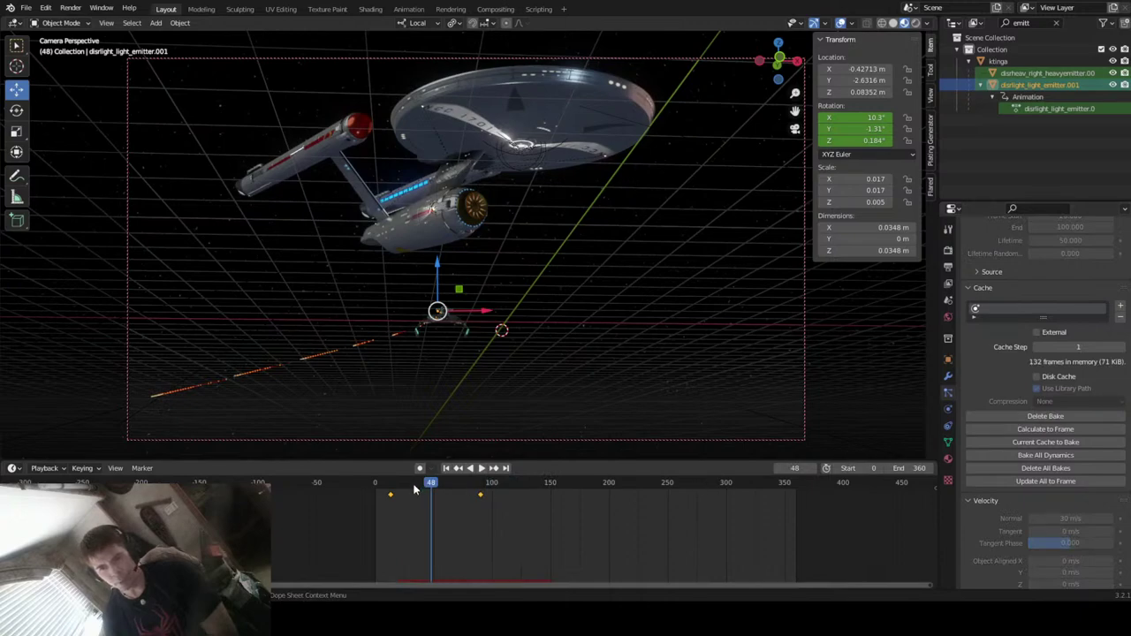
# - Preview the light disruptor fire from the start of the shot to about frame 83, and deselect the emitter
pyautogui.moveTo(430, 489); pyautogui.dragTo(381, 512)
pyautogui.press('space')
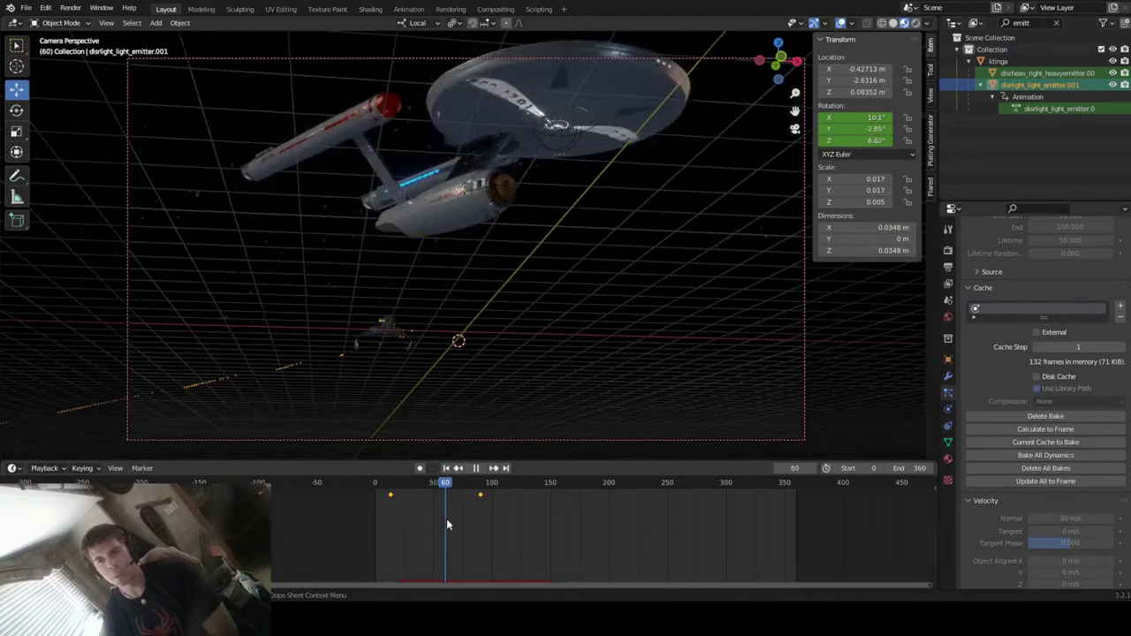
pyautogui.moveTo(457, 521)
pyautogui.mouseDown()
pyautogui.moveTo(484, 518)
pyautogui.moveTo(473, 522)
pyautogui.mouseUp()
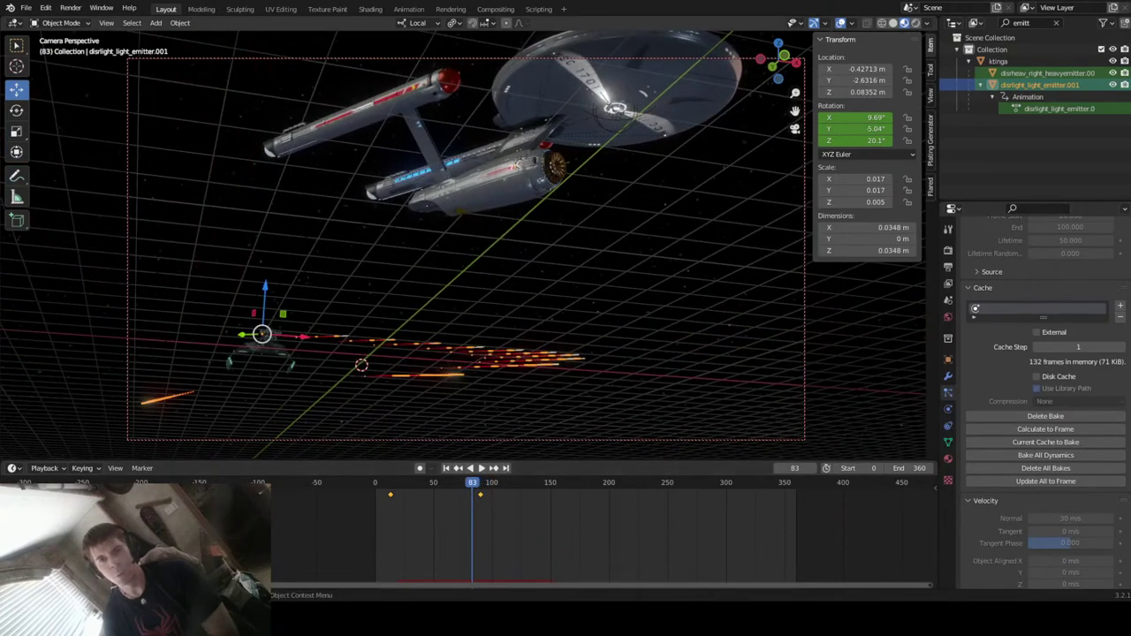
pyautogui.moveTo(472, 521); pyautogui.dragTo(468, 286)
pyautogui.click(449, 340)
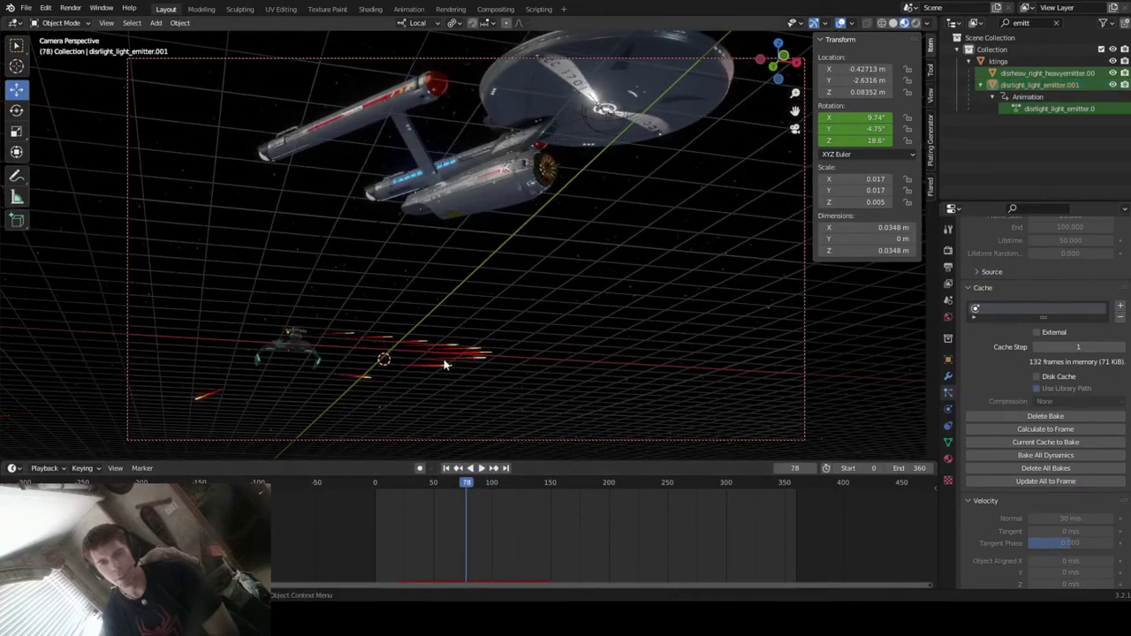
# - Review both disruptor volleys by playing and scrubbing the shot to about frame 200, and return to frame 77
pyautogui.press('space')
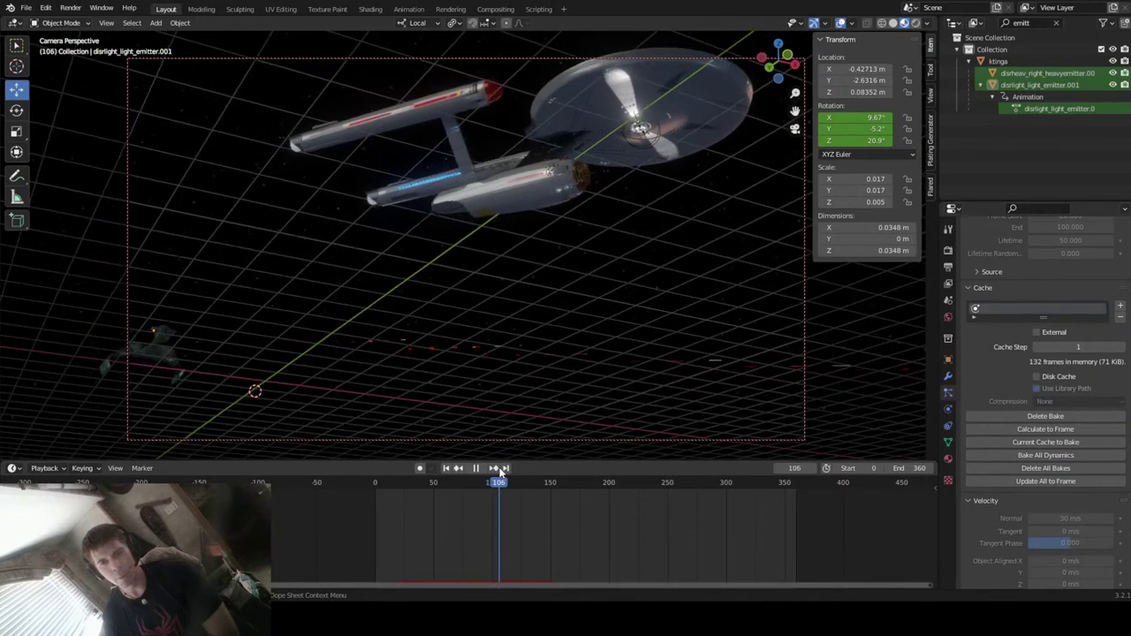
pyautogui.moveTo(502, 479); pyautogui.dragTo(581, 503)
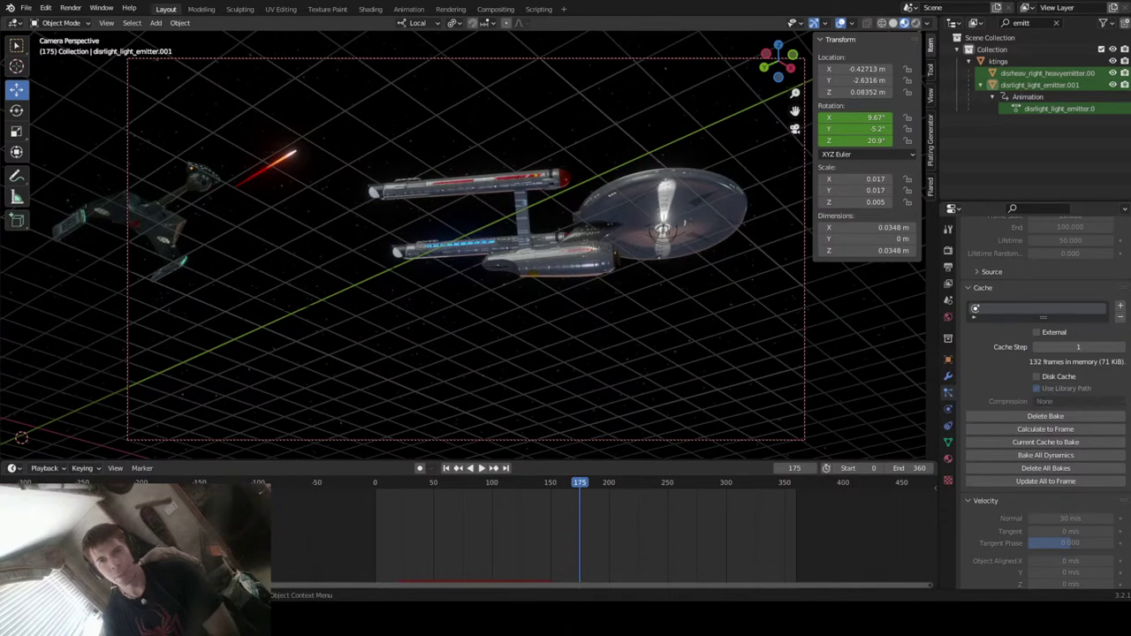
pyautogui.click(603, 484)
pyautogui.moveTo(603, 495)
pyautogui.mouseDown()
pyautogui.moveTo(647, 484)
pyautogui.moveTo(398, 550)
pyautogui.moveTo(491, 531)
pyautogui.moveTo(481, 534)
pyautogui.mouseUp()
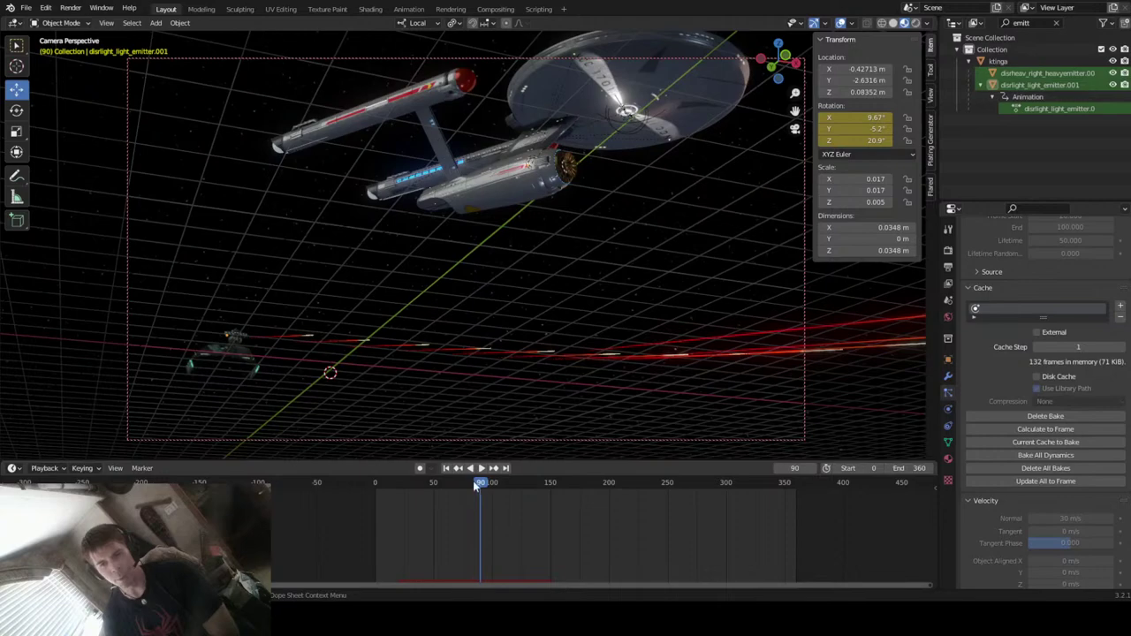
pyautogui.press('space')
pyautogui.moveTo(491, 483); pyautogui.dragTo(449, 523)
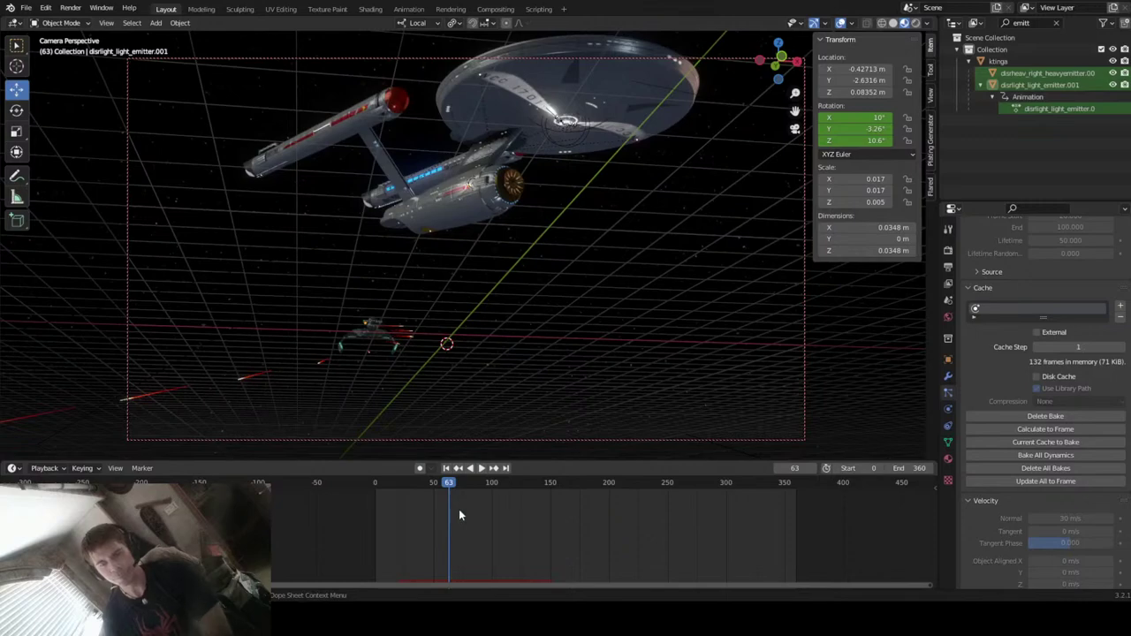
pyautogui.moveTo(448, 481)
pyautogui.mouseDown()
pyautogui.moveTo(417, 497)
pyautogui.moveTo(465, 499)
pyautogui.mouseUp()
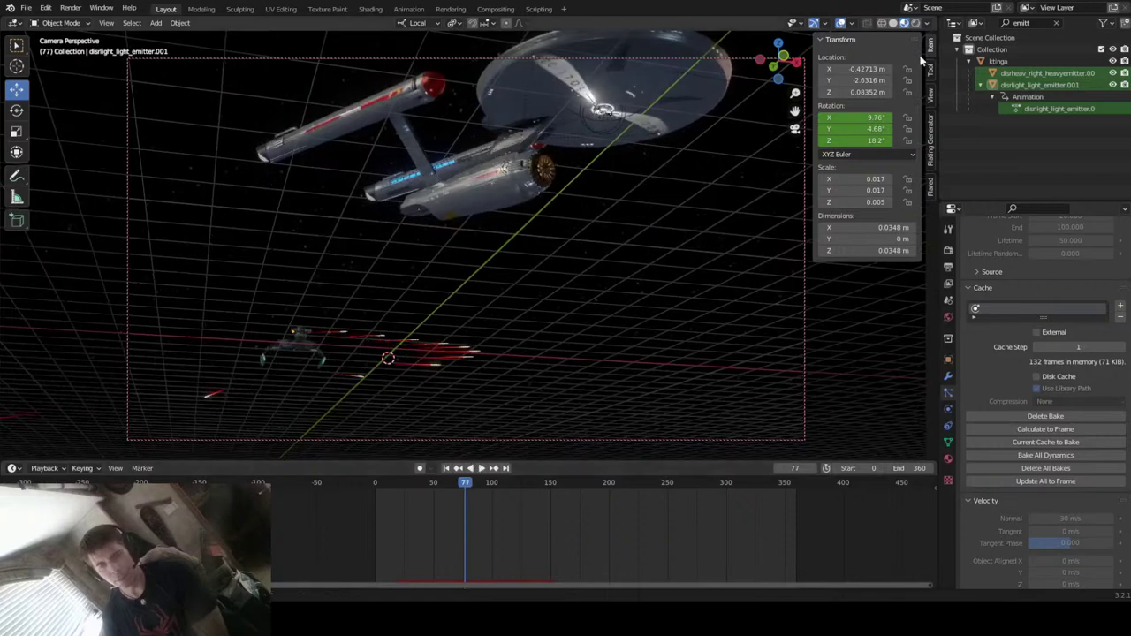
# - Switch the viewport to rendered shading and check the disruptor bolts between frames 63 and 85
pyautogui.click(916, 24)
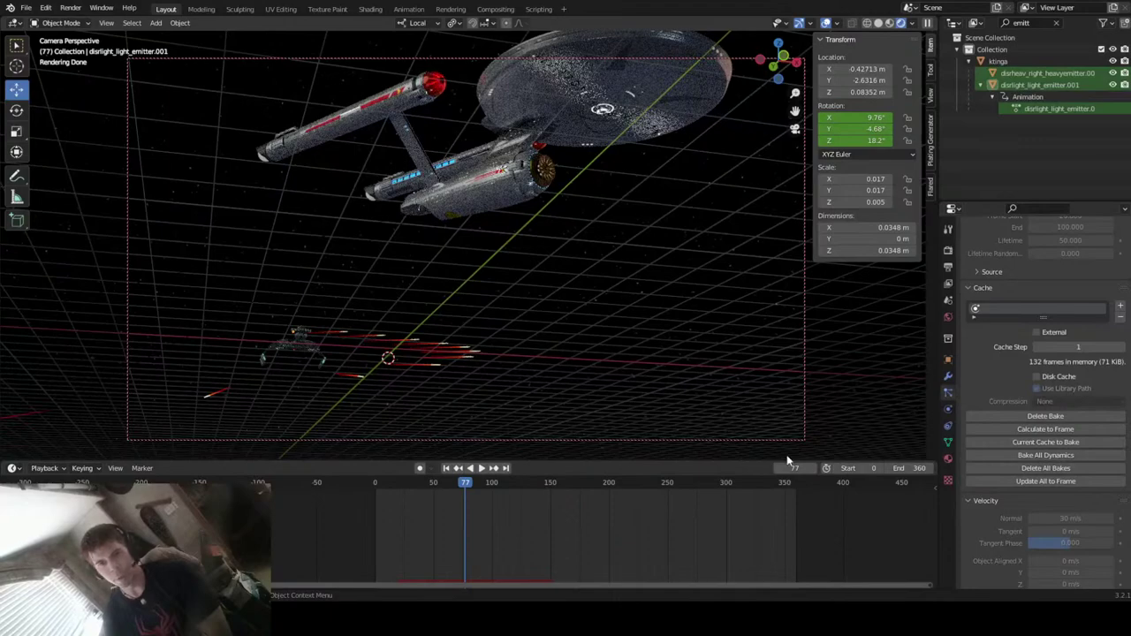
pyautogui.press('space')
pyautogui.moveTo(473, 487); pyautogui.dragTo(448, 497)
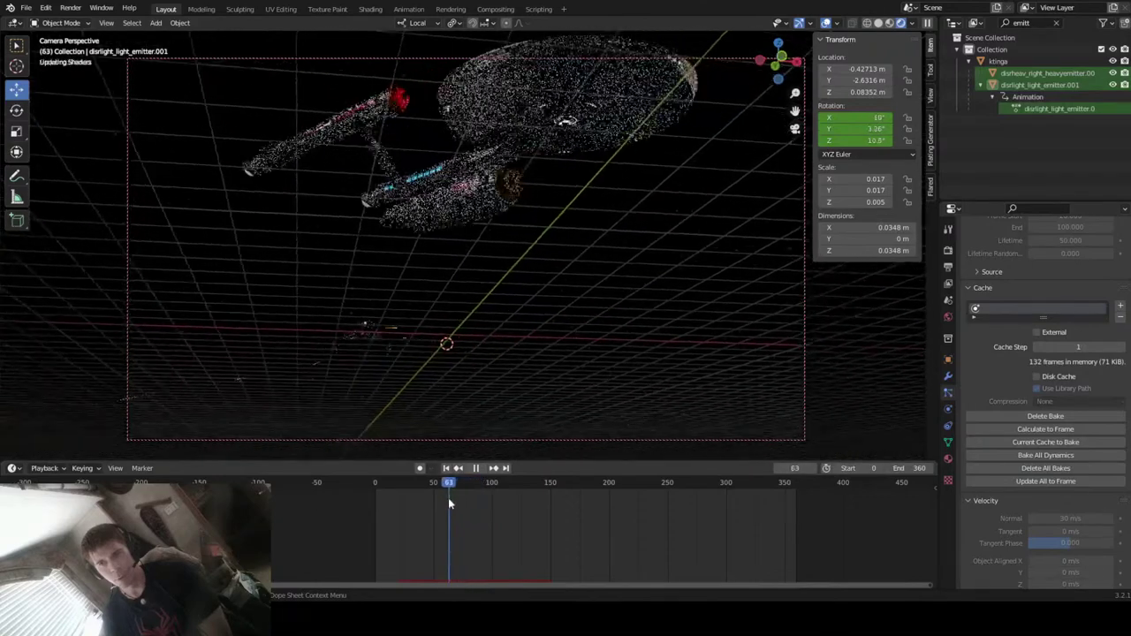
pyautogui.press('space')
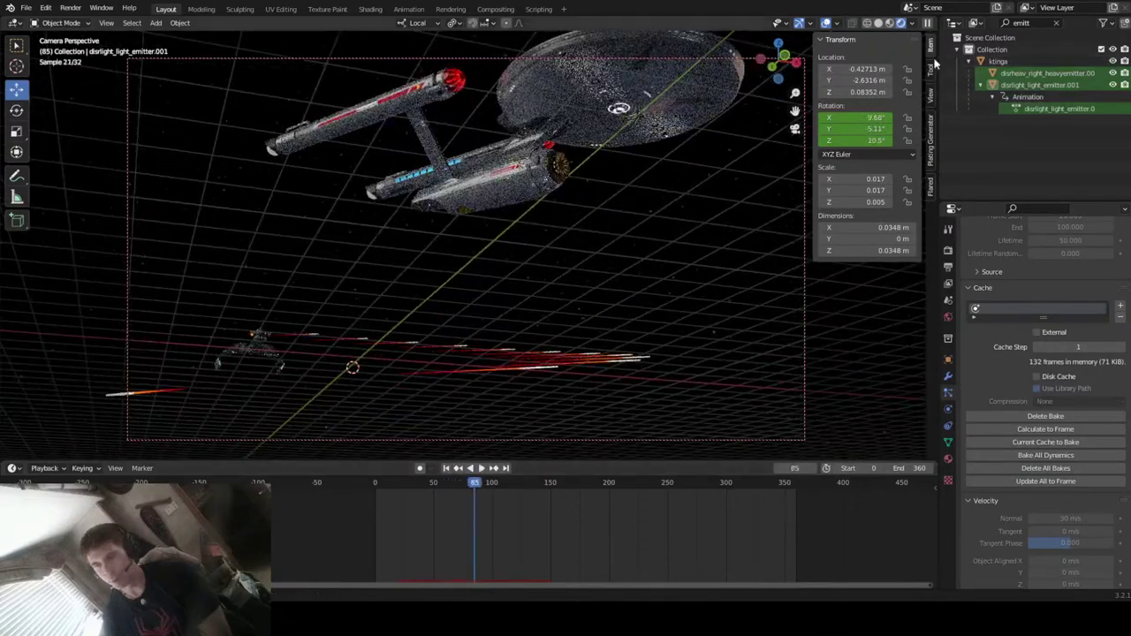
# - Clear the outliner filter, select the Camera, and return the viewport to material preview shading
pyautogui.click(1056, 22)
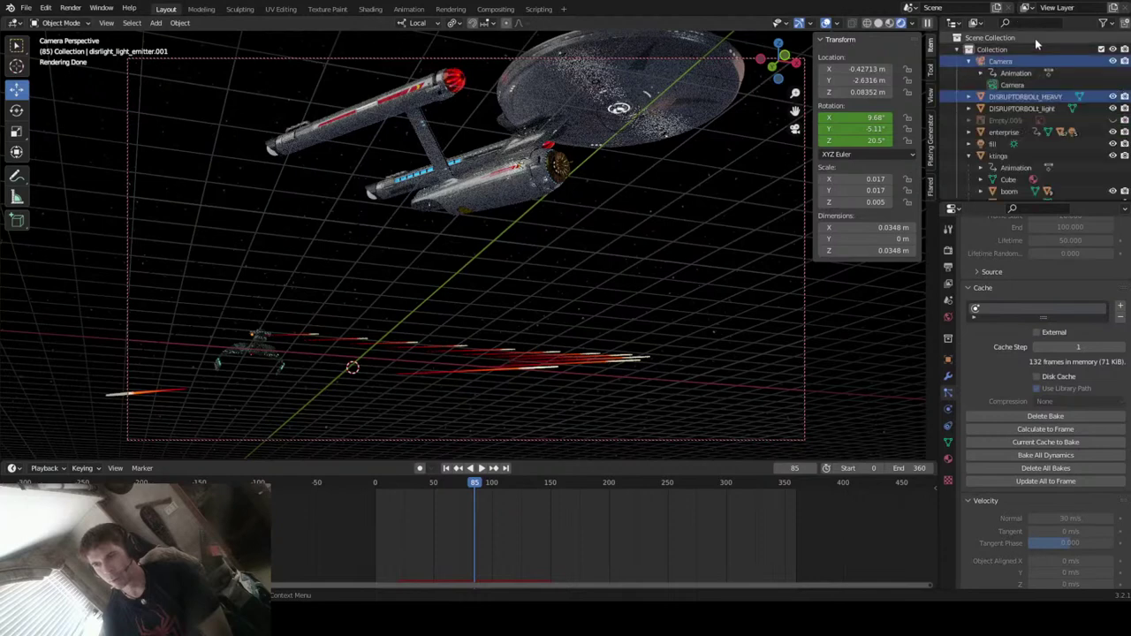
pyautogui.click(1008, 61)
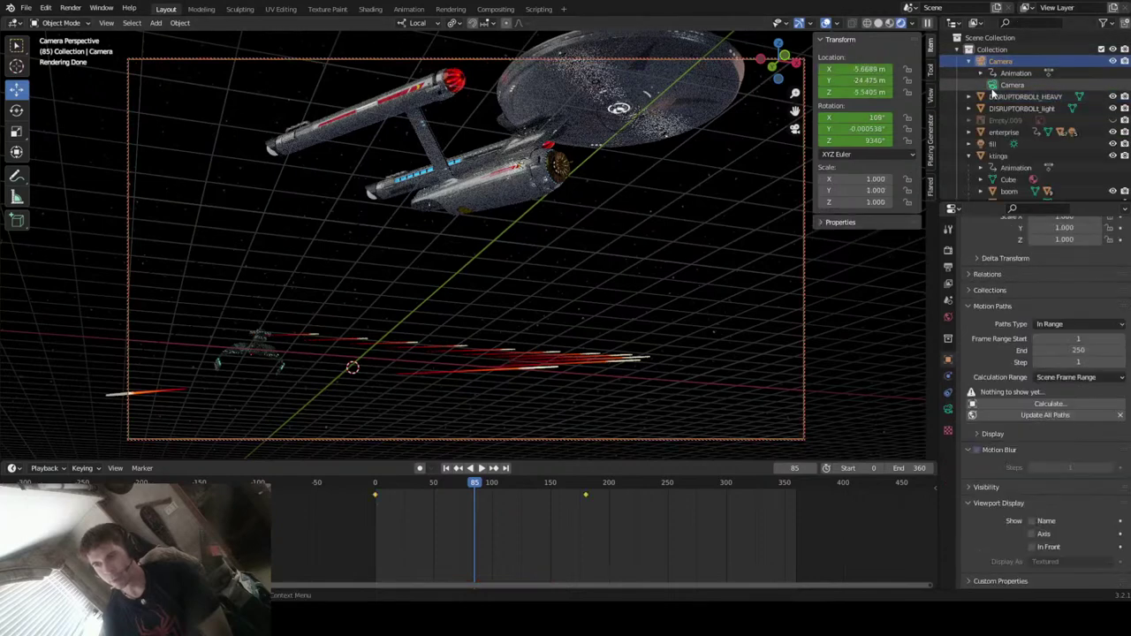
pyautogui.click(878, 24)
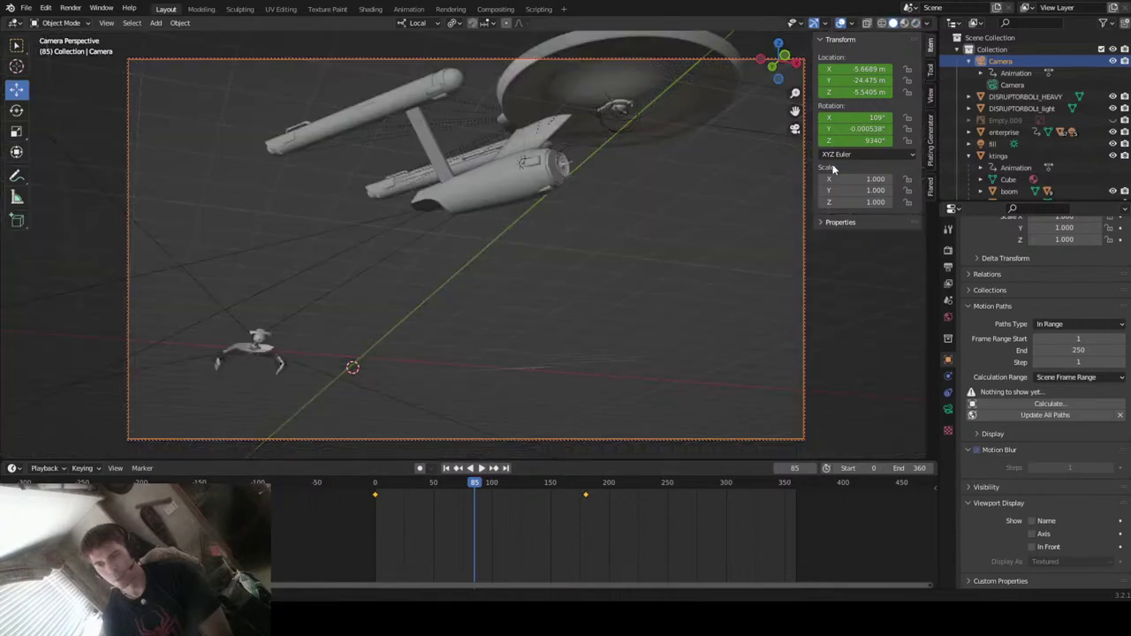
pyautogui.click(903, 24)
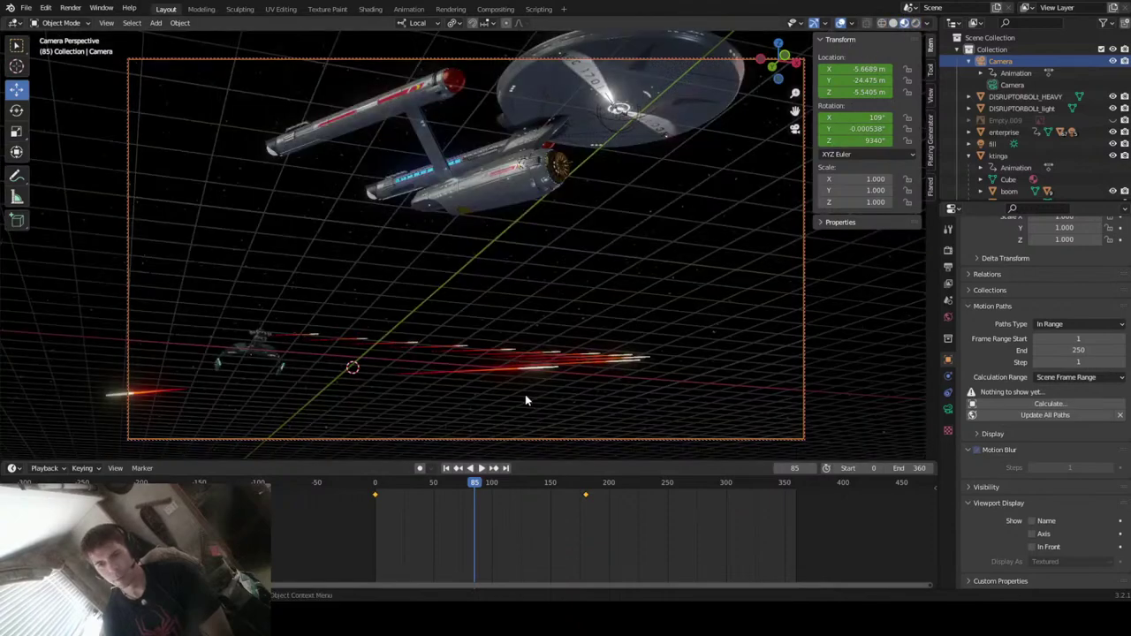
# - Play and scrub the shot past the second disruptor volley, and stop at frame 263
pyautogui.moveTo(475, 484); pyautogui.dragTo(619, 508)
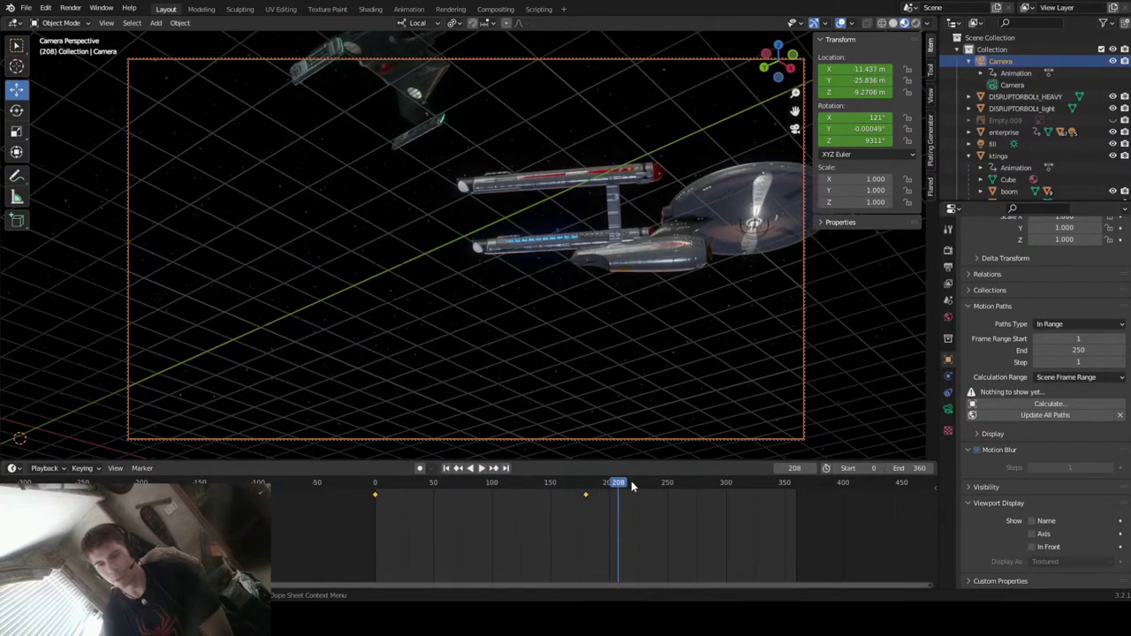
pyautogui.press('space')
pyautogui.moveTo(692, 501); pyautogui.dragTo(683, 500)
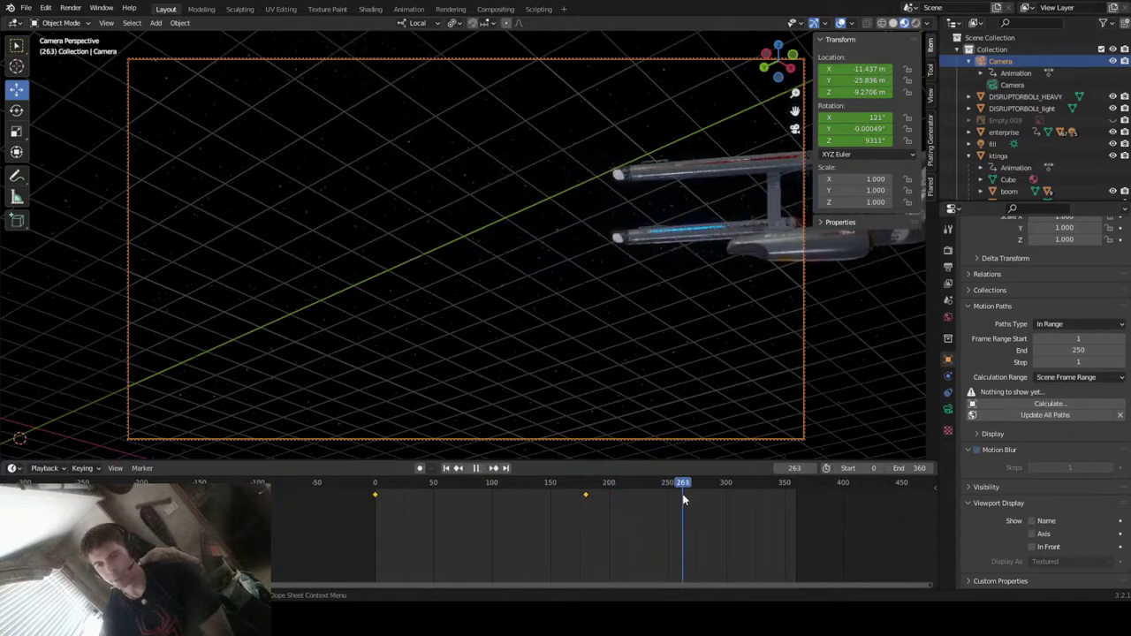
pyautogui.press('i')
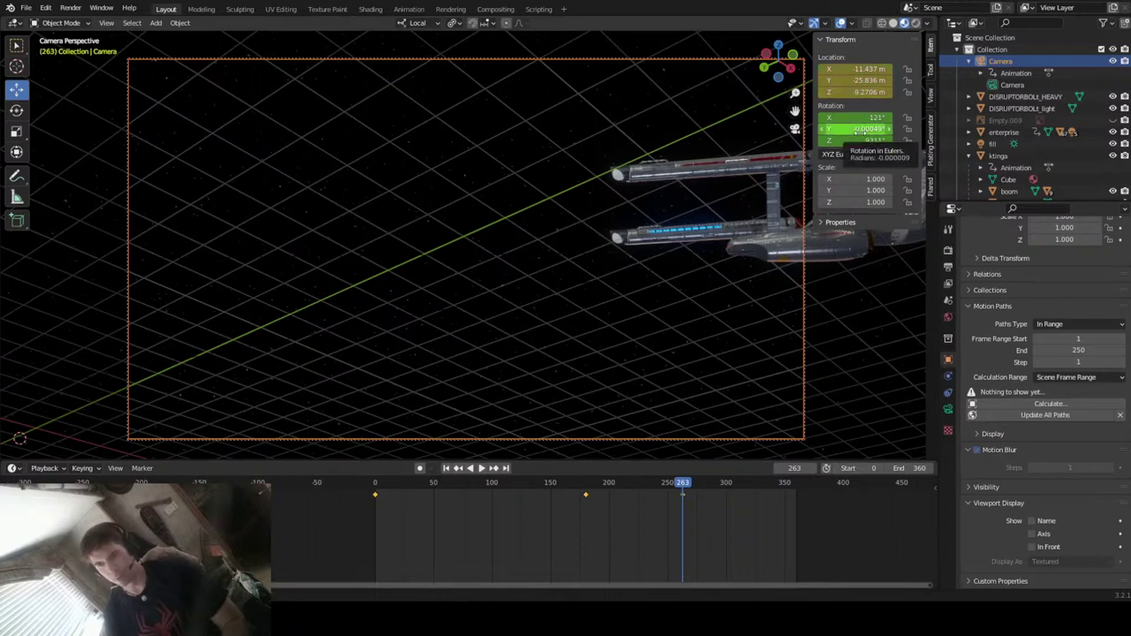
pyautogui.press('i')
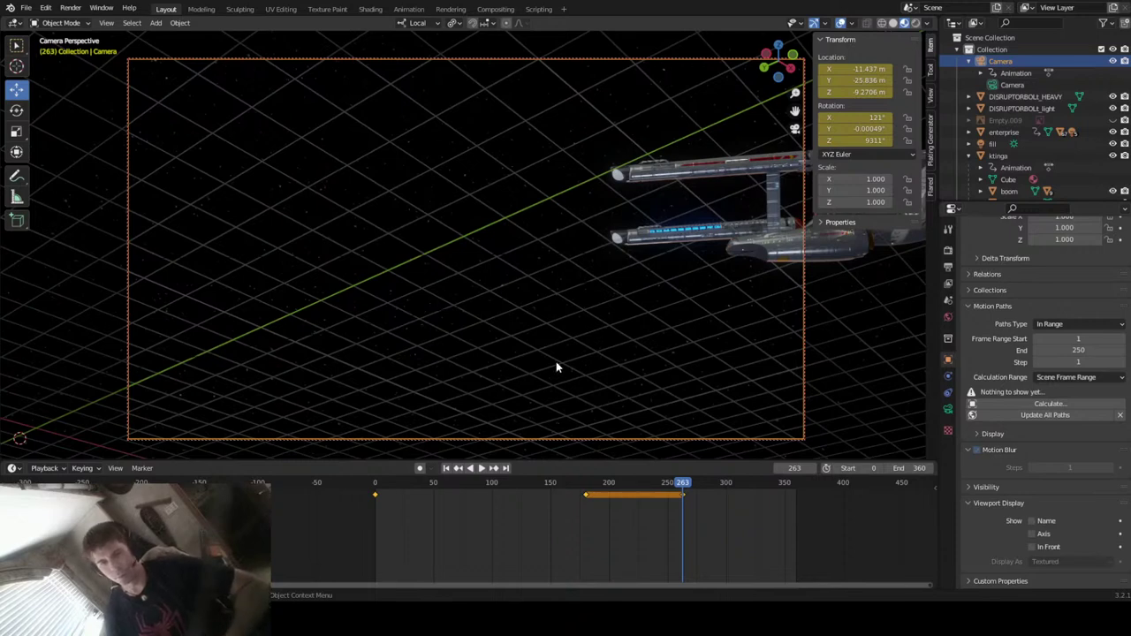
pyautogui.hotkey('ctrl', 'z')
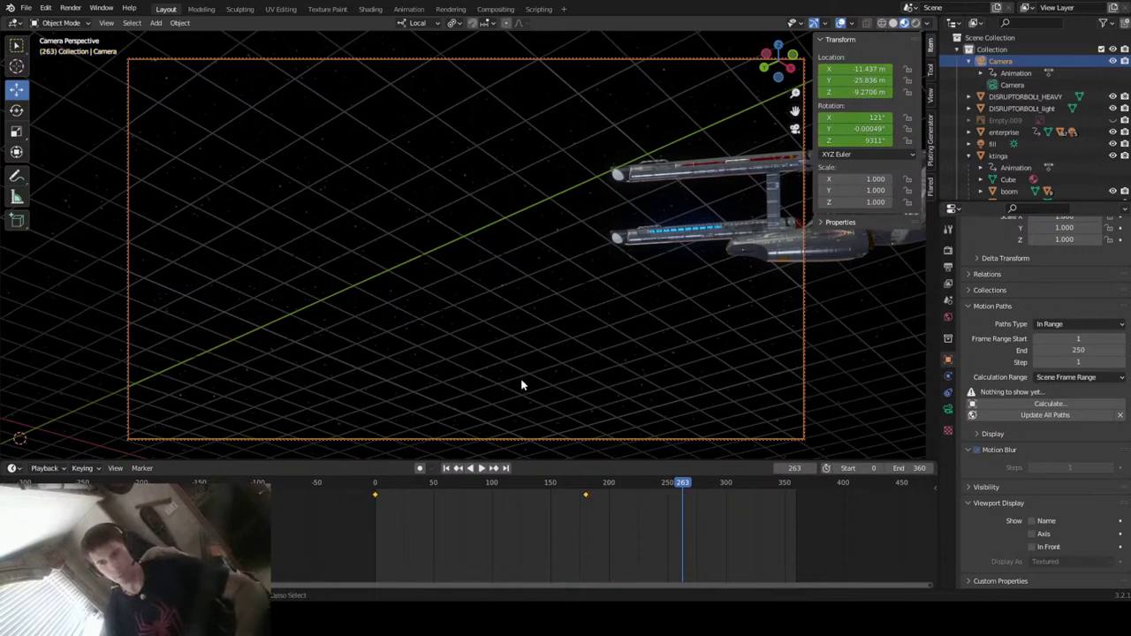
# - With auto keying on, orbit the camera at frame 263 to frame both ships, and preview the move into that view
pyautogui.moveTo(692, 285); pyautogui.dragTo(836, 289, button='middle')
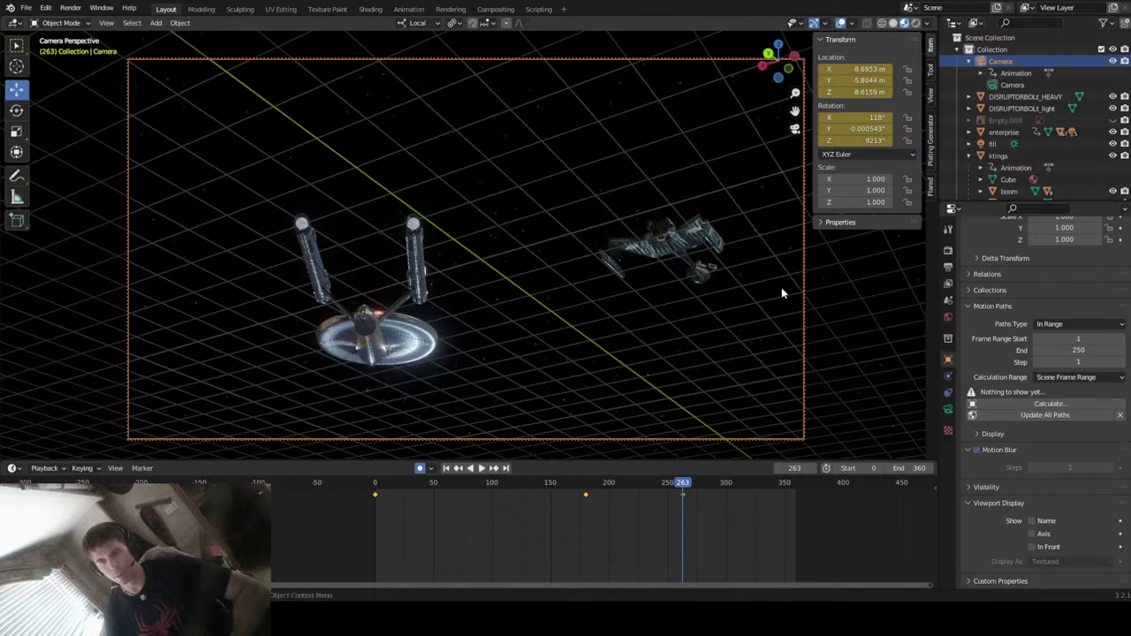
pyautogui.moveTo(685, 493); pyautogui.dragTo(595, 519)
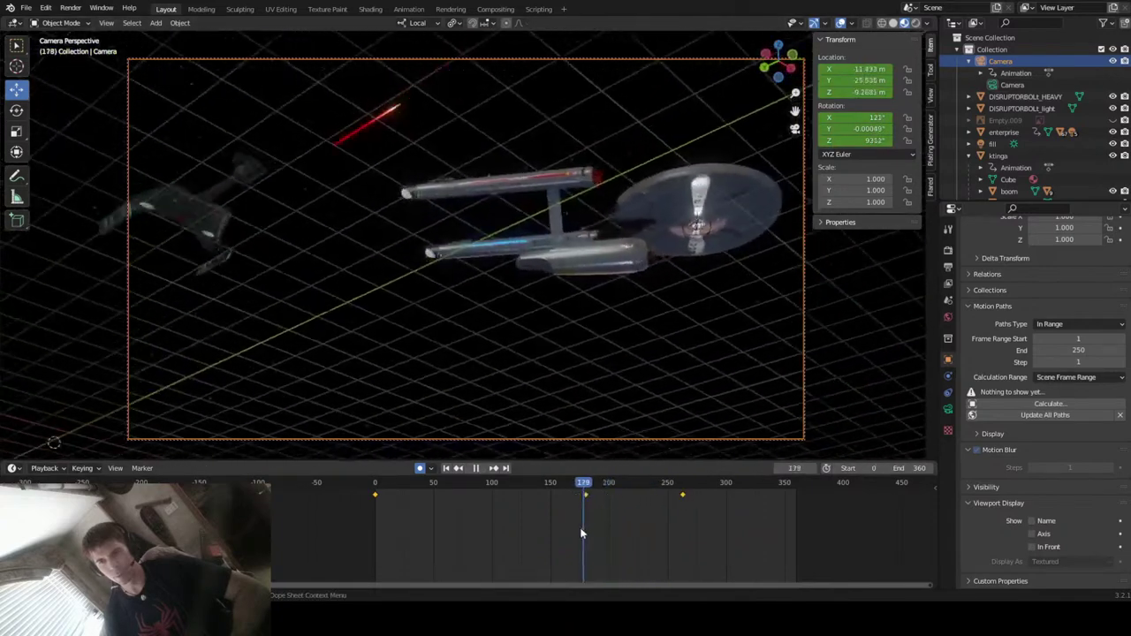
pyautogui.press('space')
pyautogui.press('space')
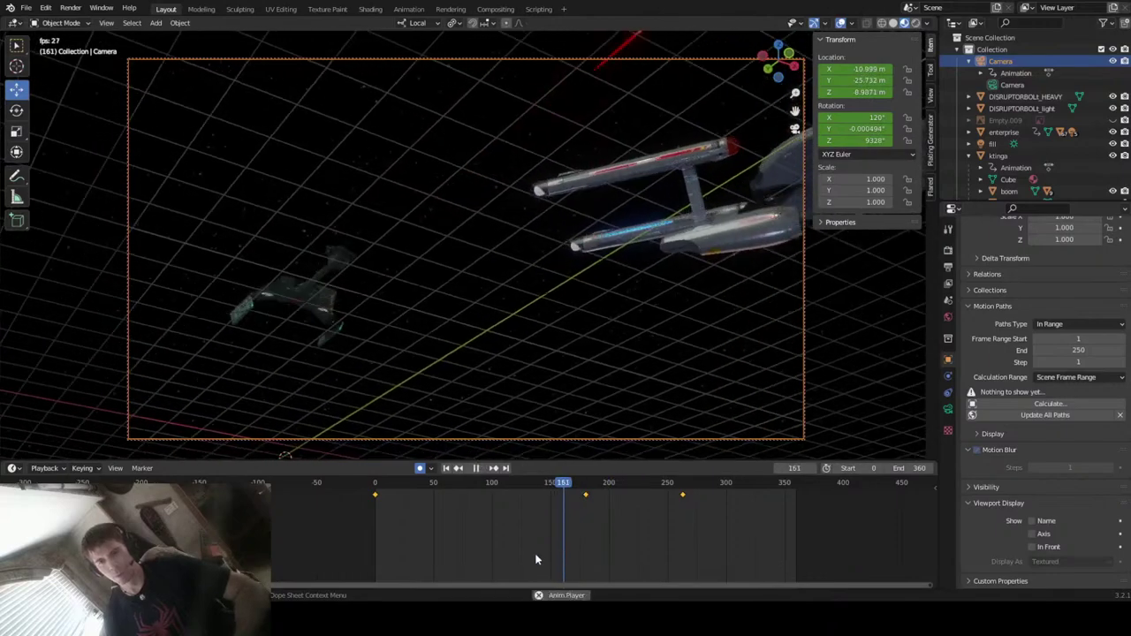
pyautogui.press('space')
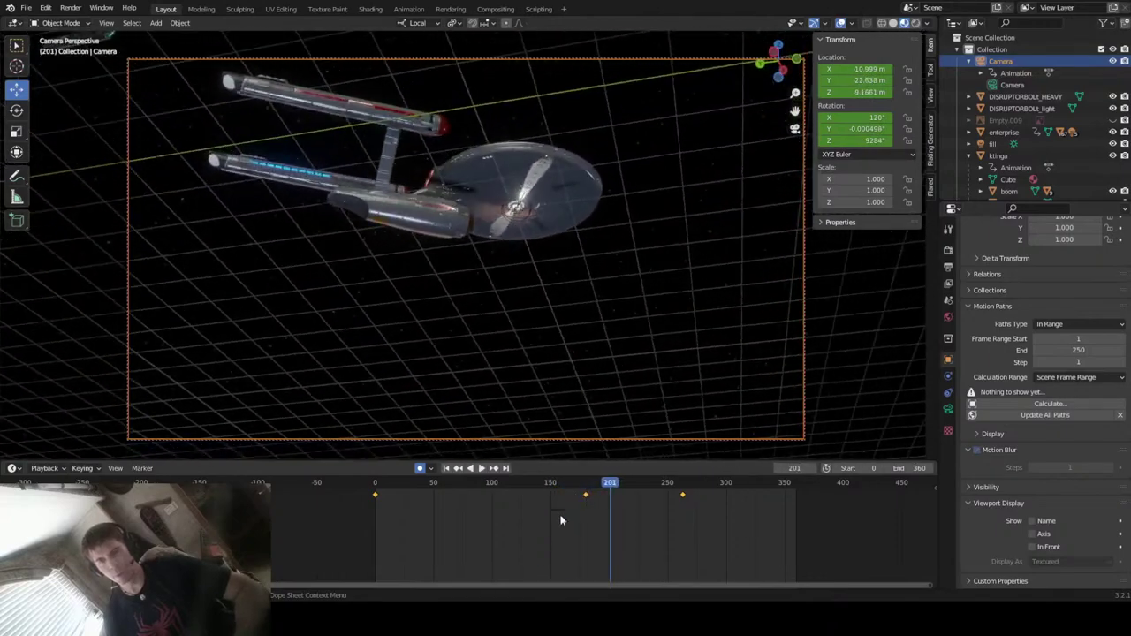
pyautogui.hotkey('shift', 'ctrl', 'space')
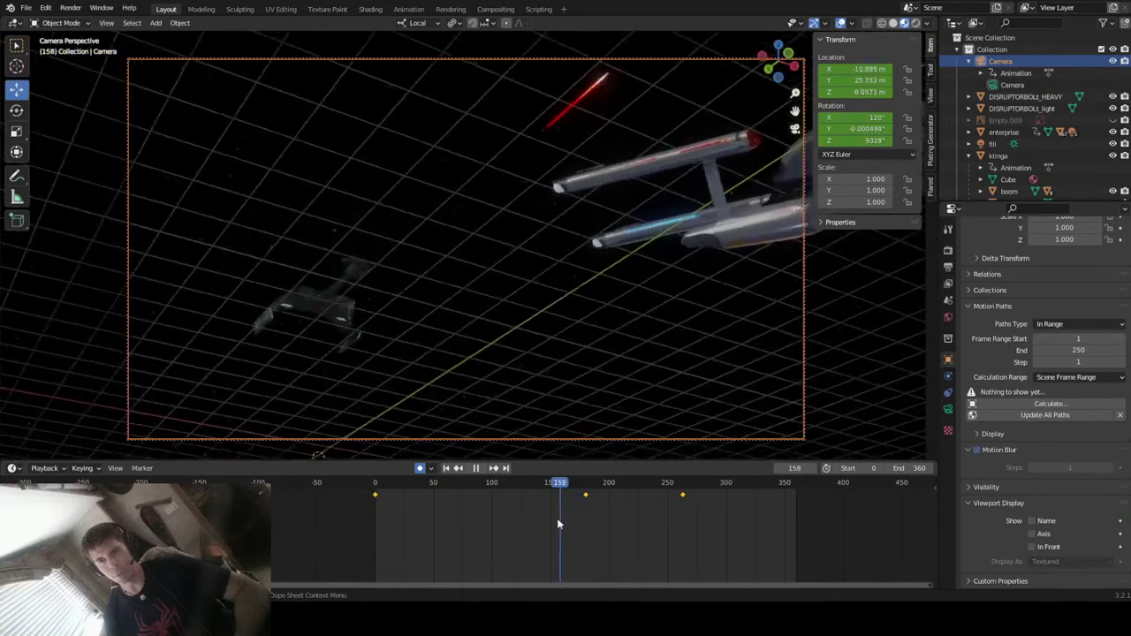
# - Compare the camera keyframes at 180 and 263, and pan the frame 180 view so the ktinga sits closer to the center
pyautogui.moveTo(545, 533); pyautogui.dragTo(584, 526)
pyautogui.press('space')
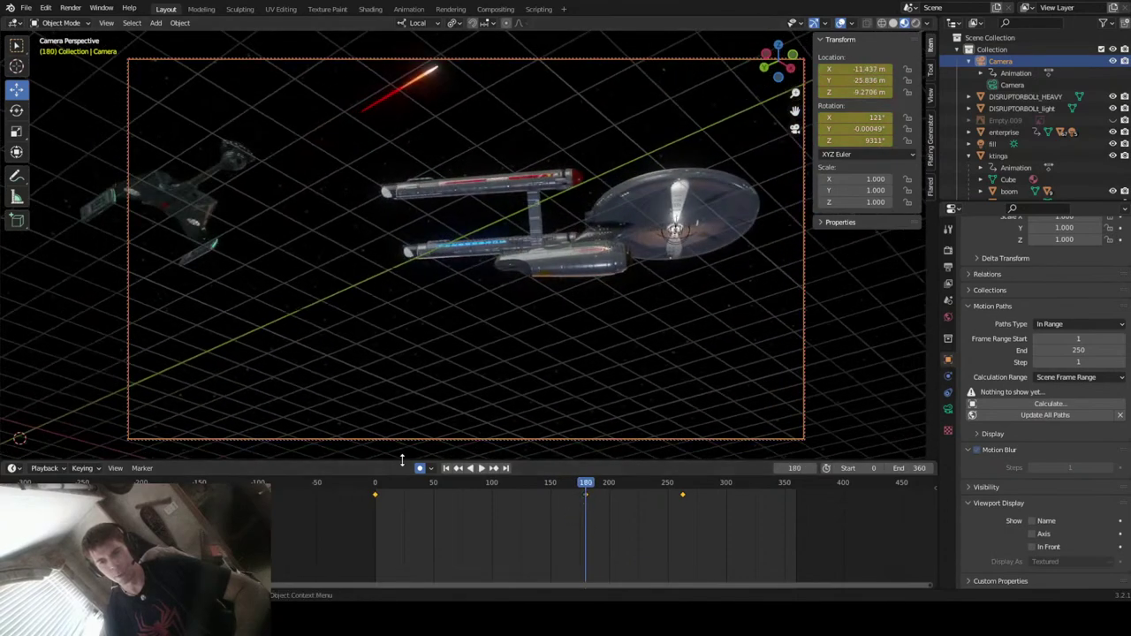
pyautogui.click(493, 468)
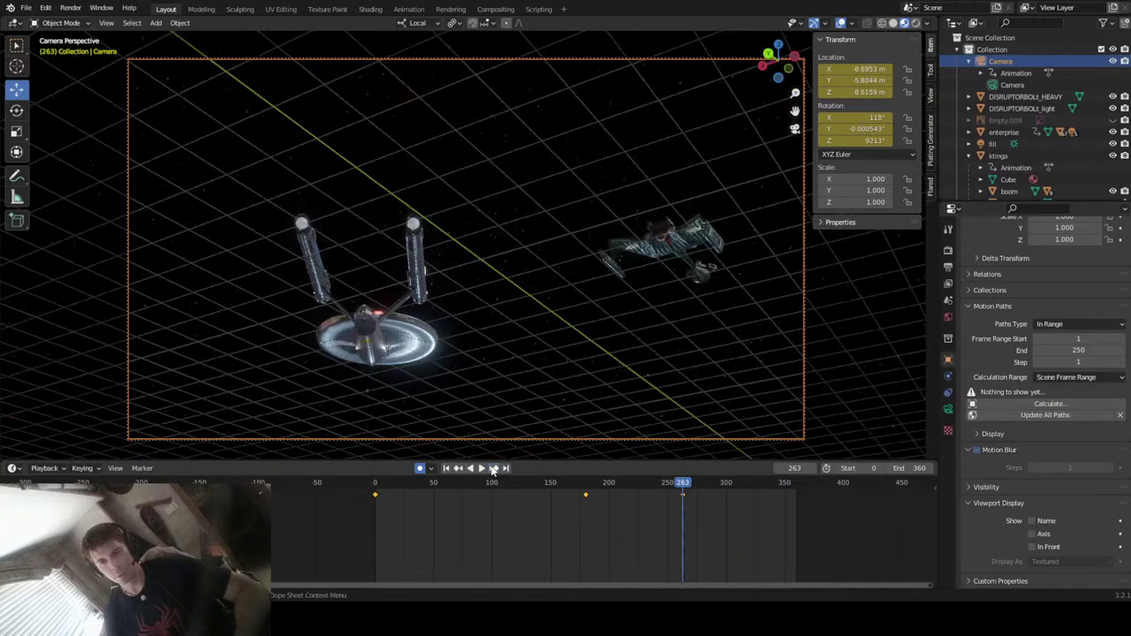
pyautogui.click(457, 468)
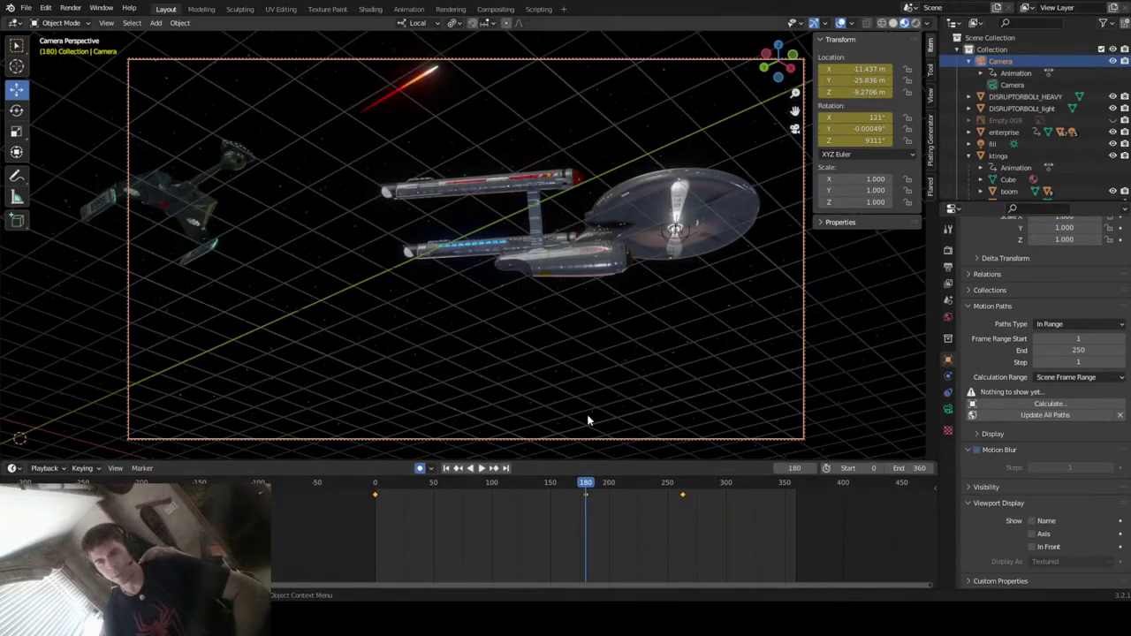
pyautogui.moveTo(796, 110); pyautogui.dragTo(608, 183)
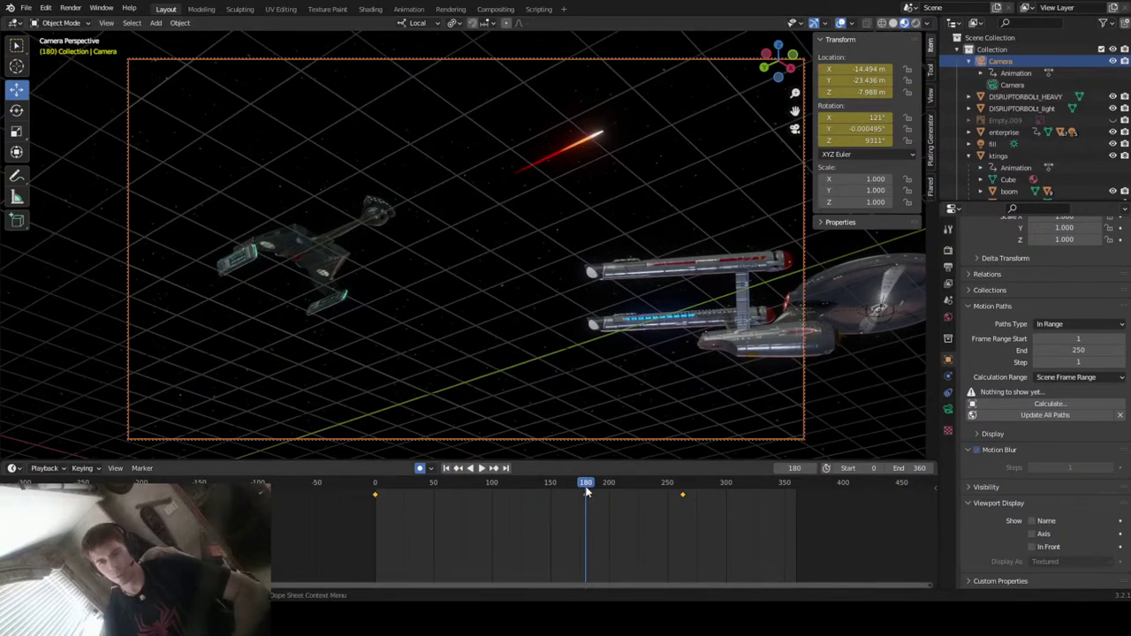
# - Preview the revised camera move from about frame 30, and pan the camera at frame 83 to bring the Enterprise and disruptor bolts into frame
pyautogui.moveTo(573, 485); pyautogui.dragTo(411, 537)
pyautogui.press('space')
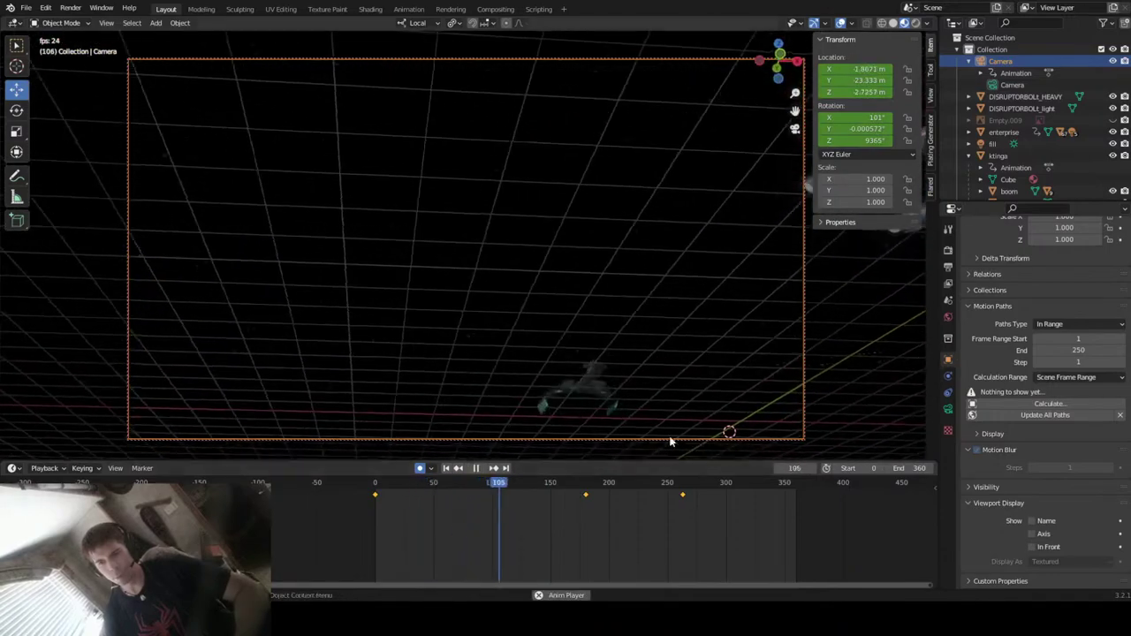
pyautogui.press('space')
pyautogui.press('space')
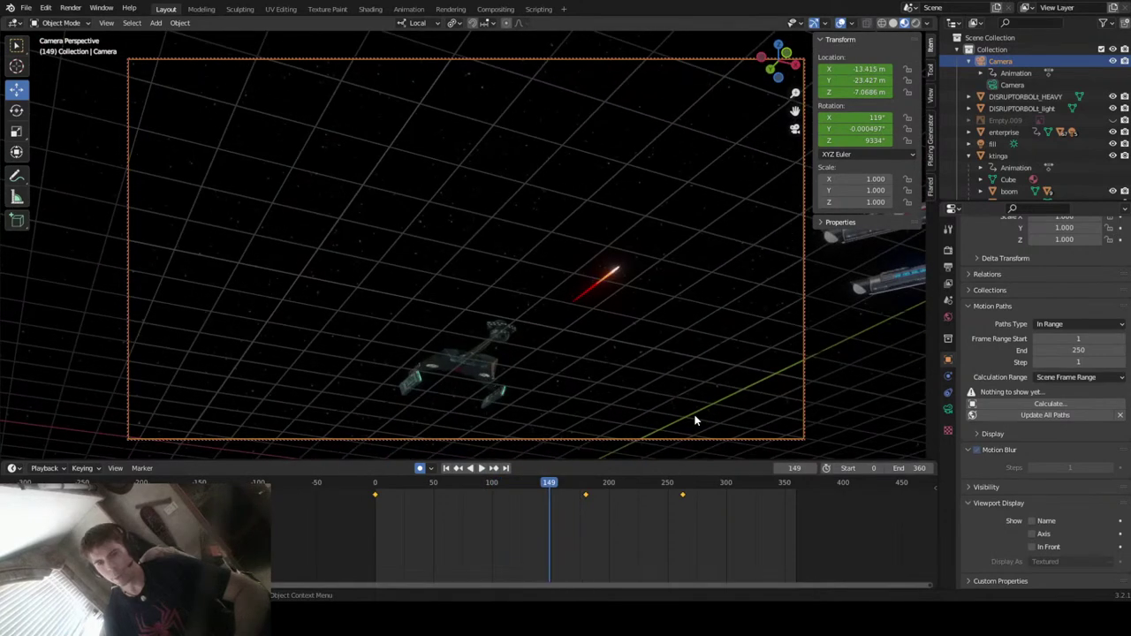
pyautogui.moveTo(549, 485); pyautogui.dragTo(473, 552)
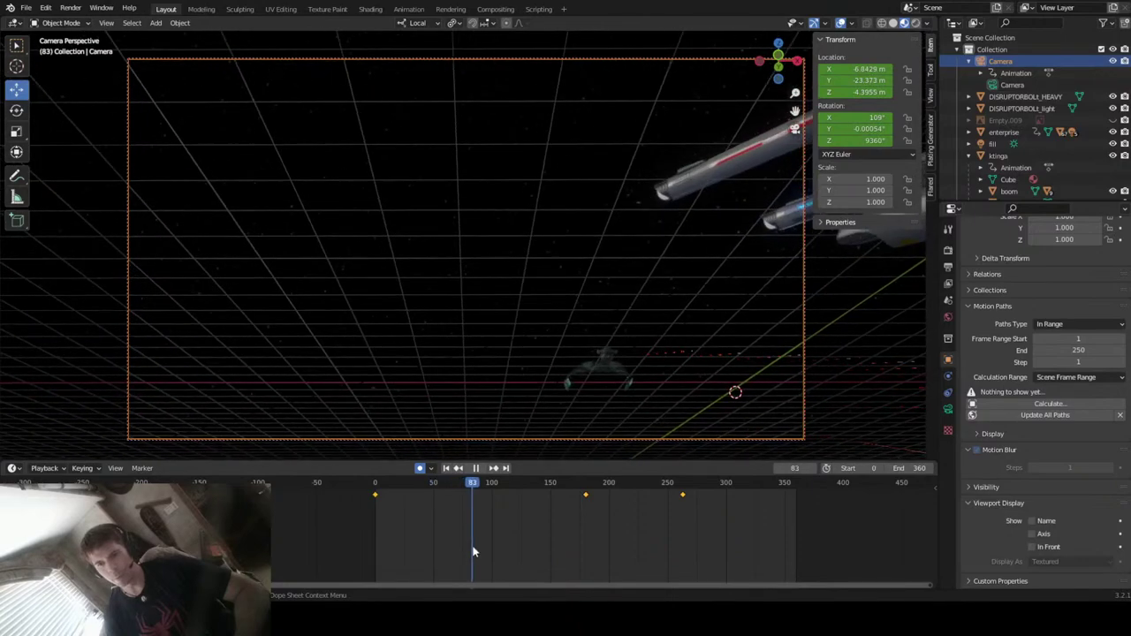
pyautogui.moveTo(795, 110); pyautogui.dragTo(704, 147)
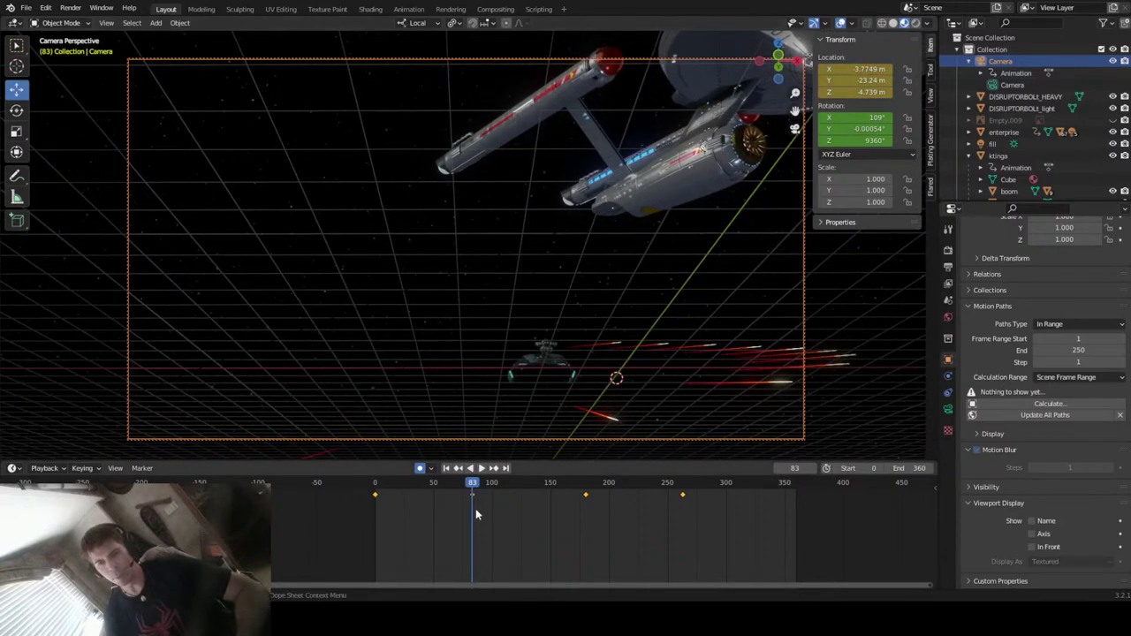
# - Replay the camera move from the start of the shot through about frame 278
pyautogui.press('space')
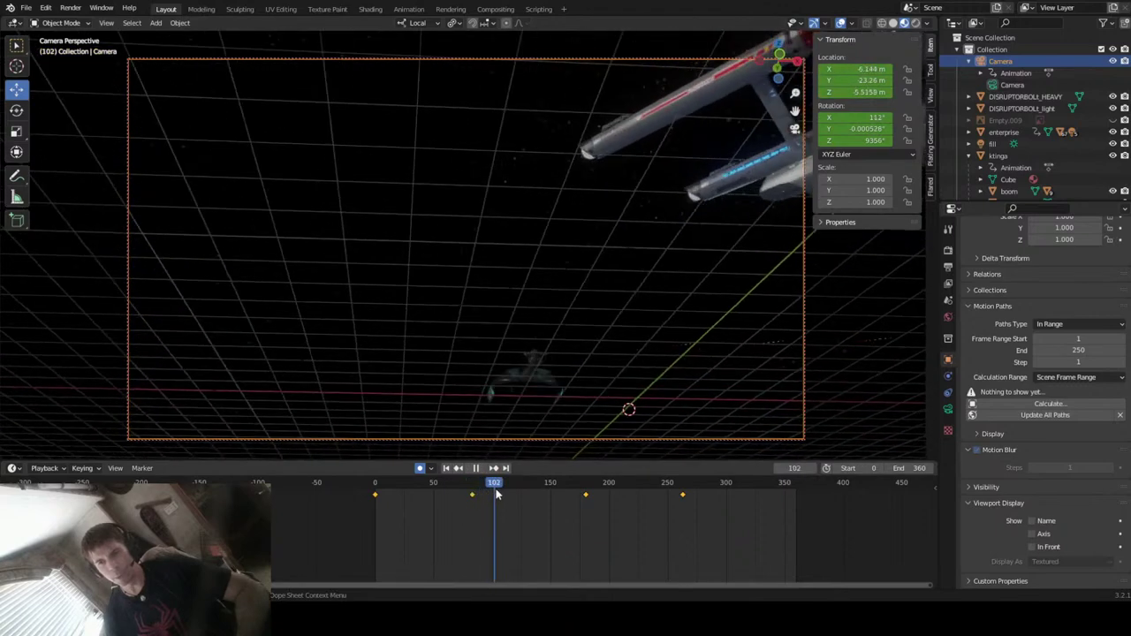
pyautogui.click(460, 508)
pyautogui.moveTo(459, 508); pyautogui.dragTo(375, 530)
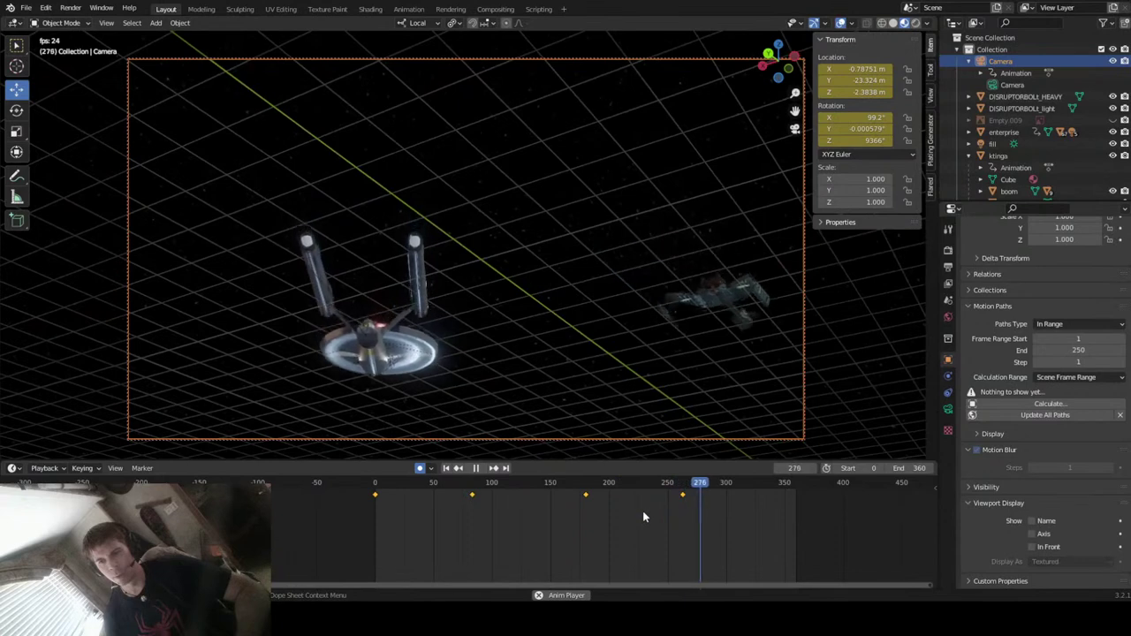
# - Check the ending near frame 314, turn auto keying off, and keyframe the camera's location and rotation at frame 274
pyautogui.press('space')
pyautogui.moveTo(690, 487); pyautogui.dragTo(742, 511)
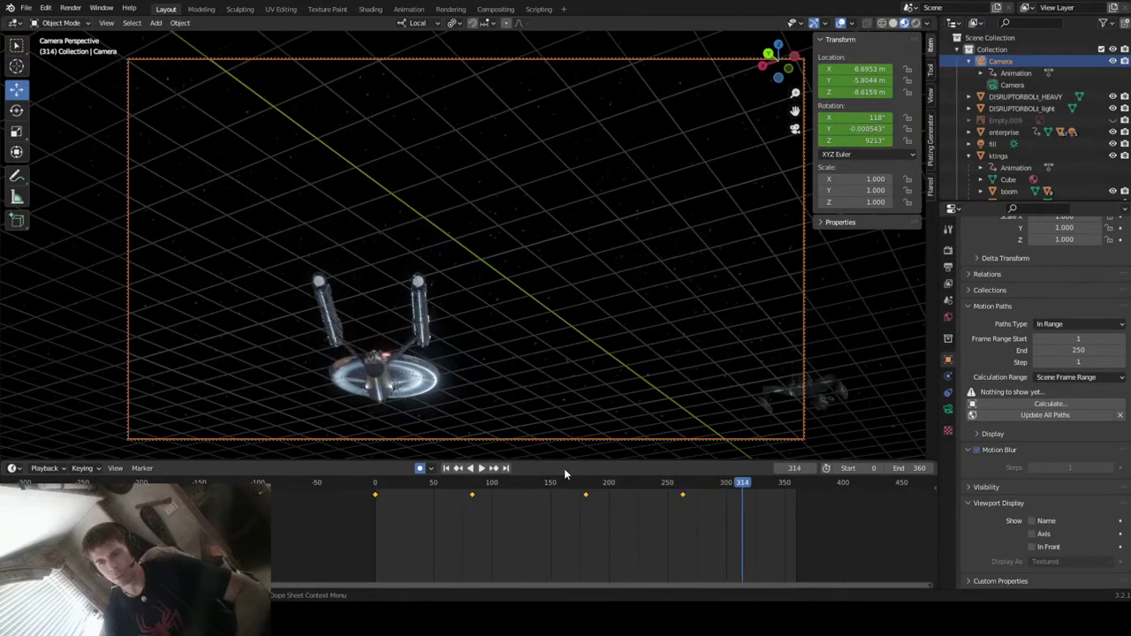
pyautogui.moveTo(747, 491); pyautogui.dragTo(697, 519)
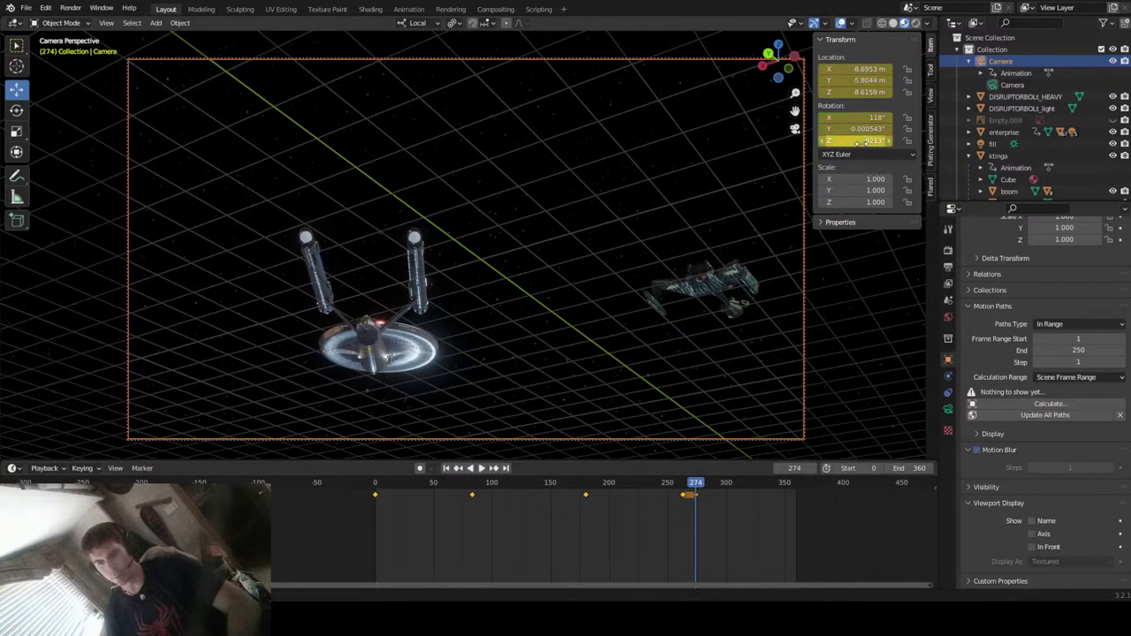
# - At frame 360, select the ktinga and key a close camera view centered on it with auto keying on
pyautogui.click(507, 469)
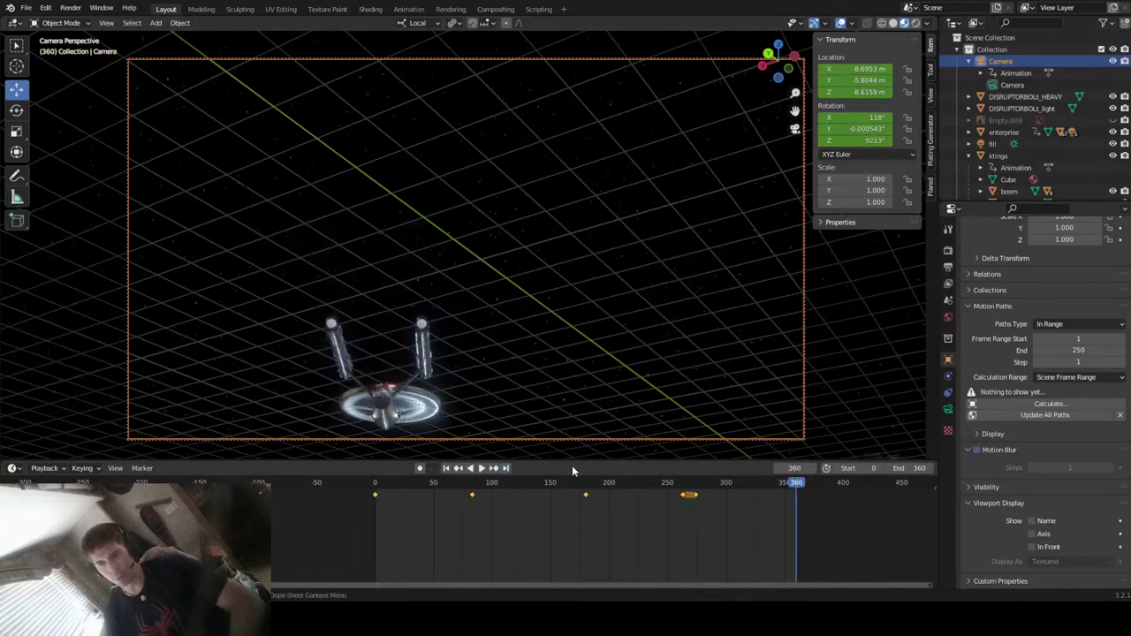
pyautogui.moveTo(796, 489); pyautogui.dragTo(765, 501)
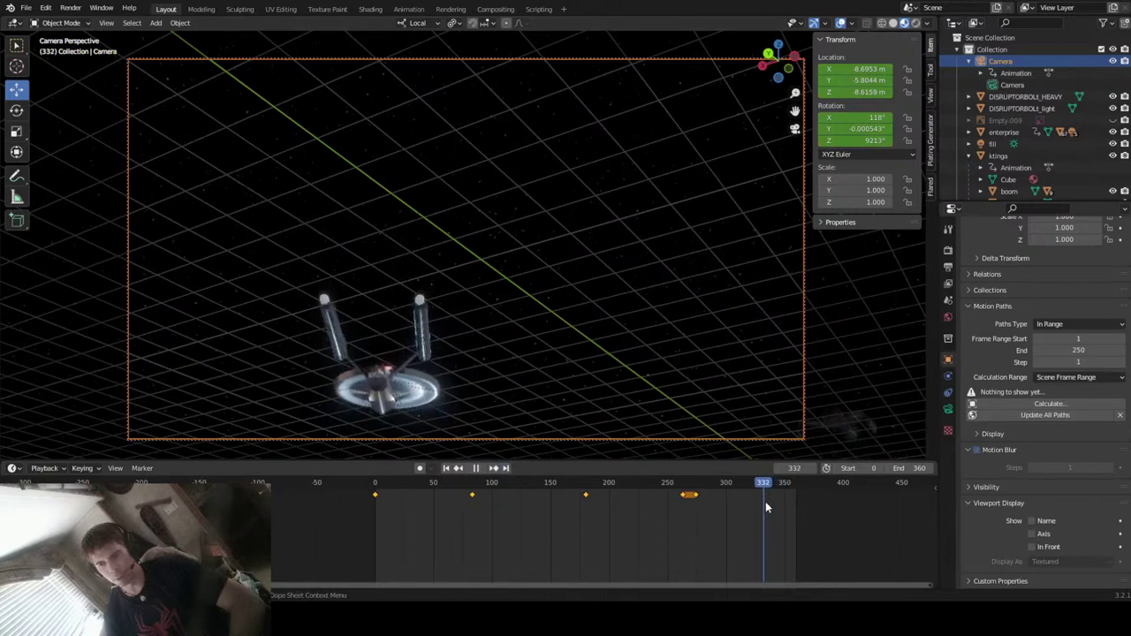
pyautogui.click(504, 469)
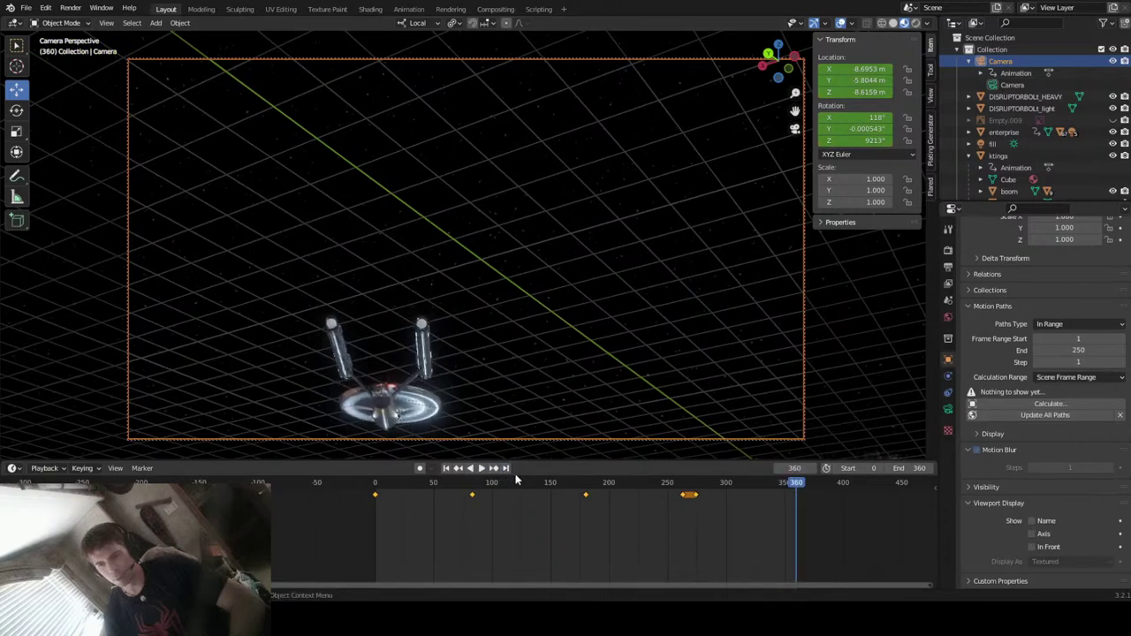
pyautogui.click(892, 454)
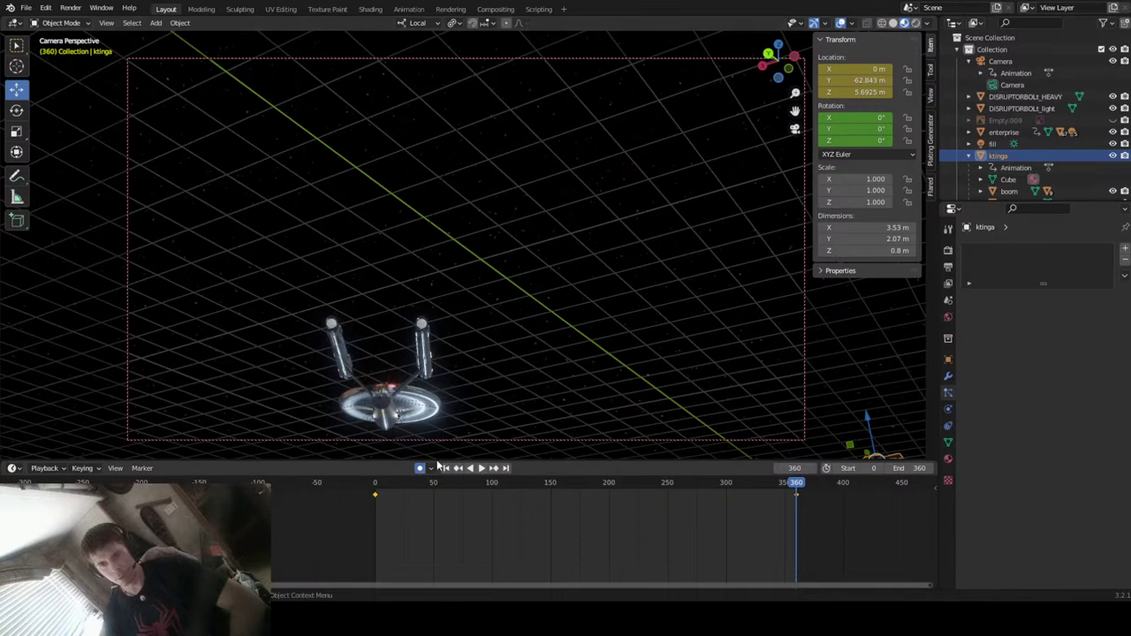
pyautogui.press('KP_Divide')
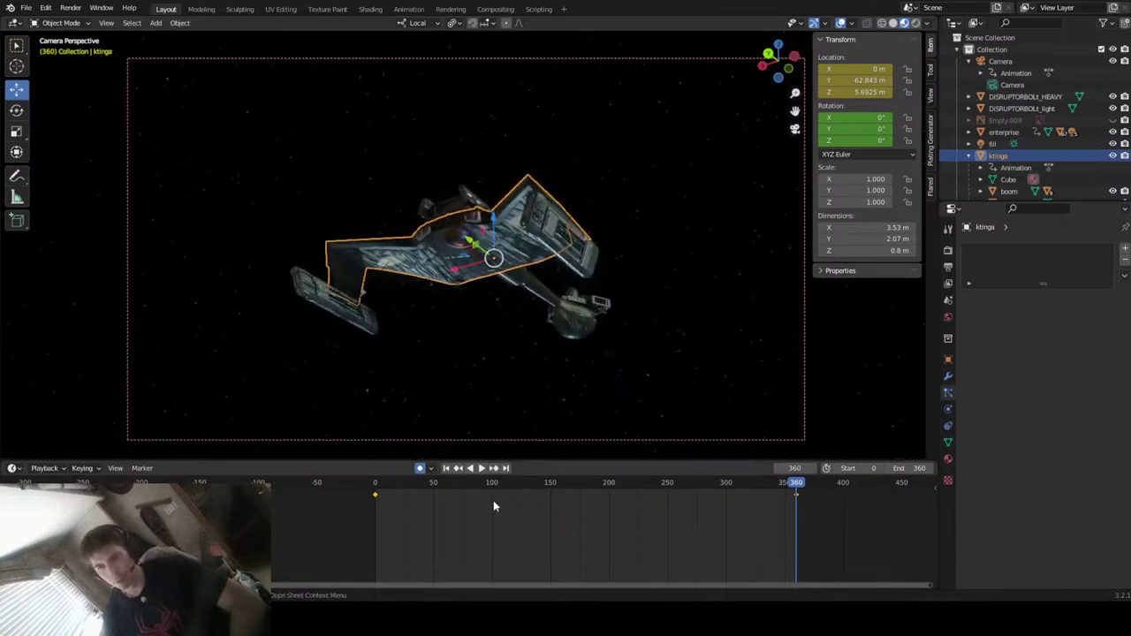
# - Replay the whole shot from frame 0, deselect the ktinga, and check the camera's closing move on it around frames 324 to 346
pyautogui.moveTo(796, 486); pyautogui.dragTo(426, 557)
pyautogui.click(446, 468)
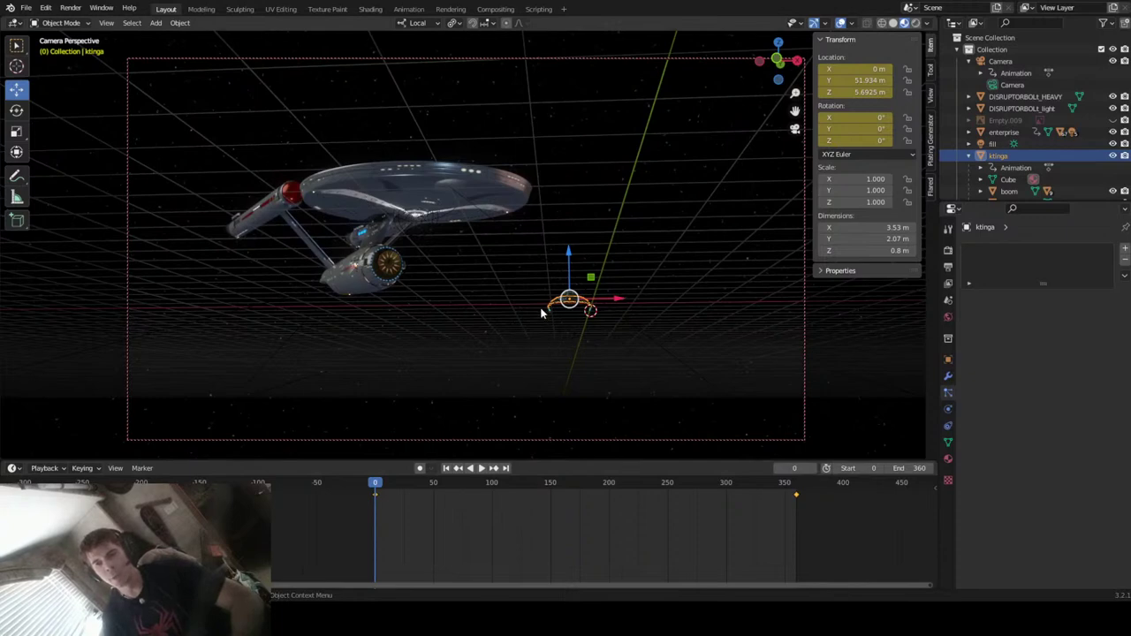
pyautogui.press('space')
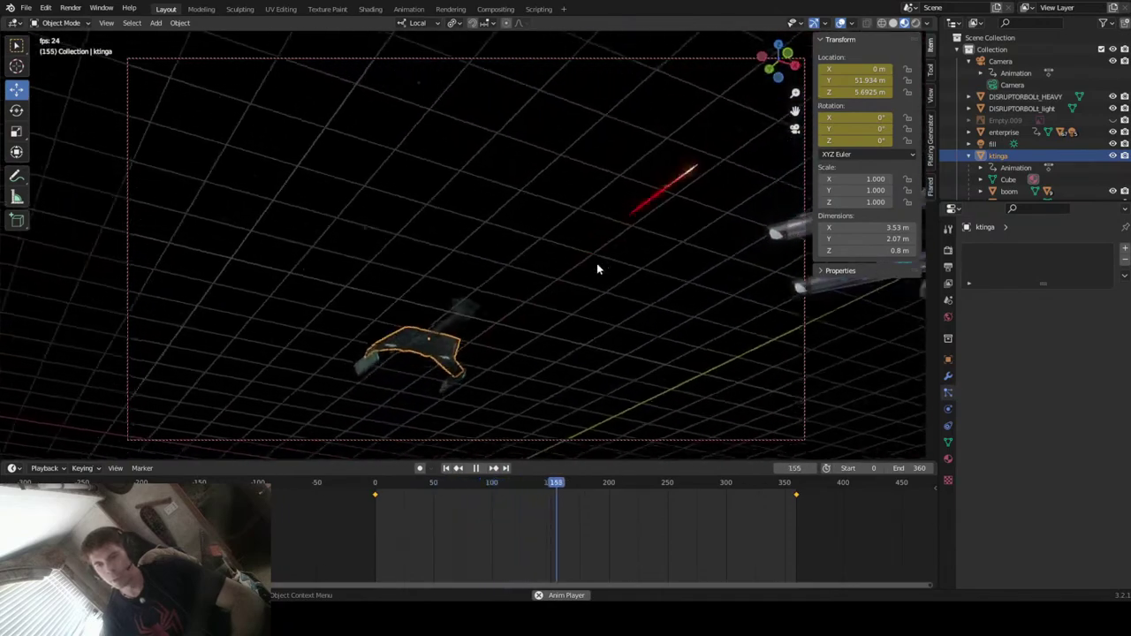
pyautogui.click(611, 312)
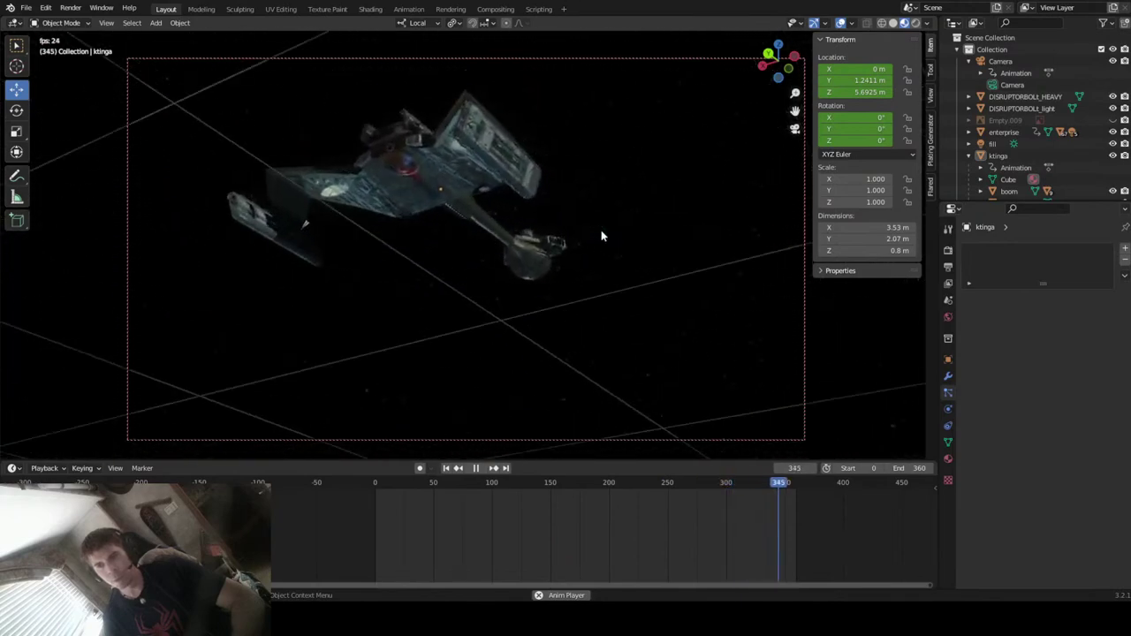
pyautogui.press('space')
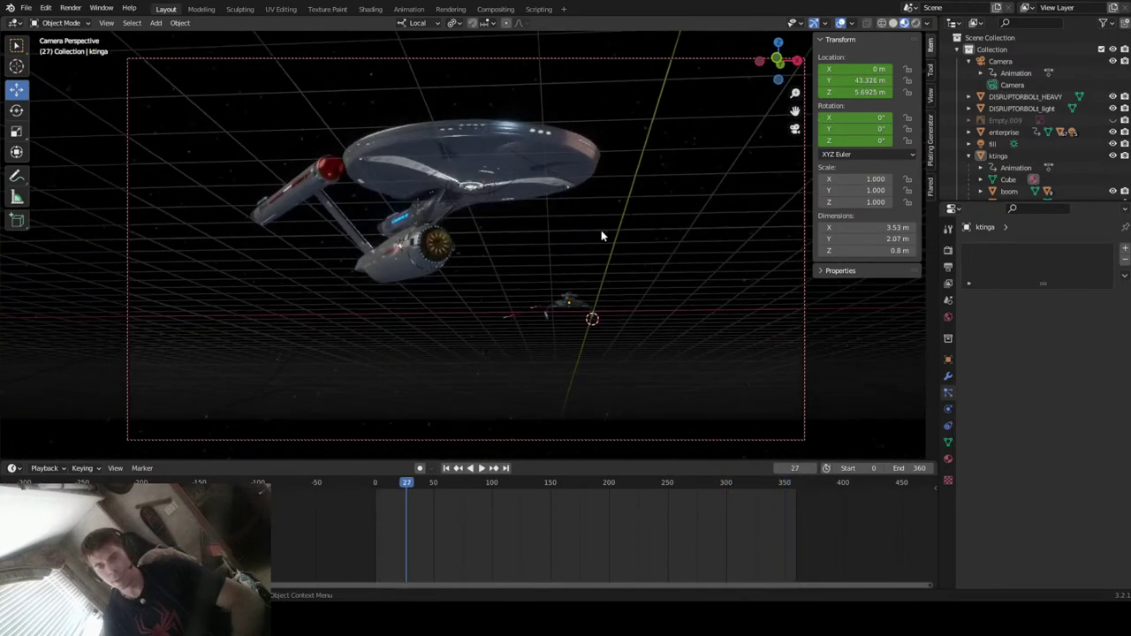
pyautogui.moveTo(407, 489); pyautogui.dragTo(780, 508)
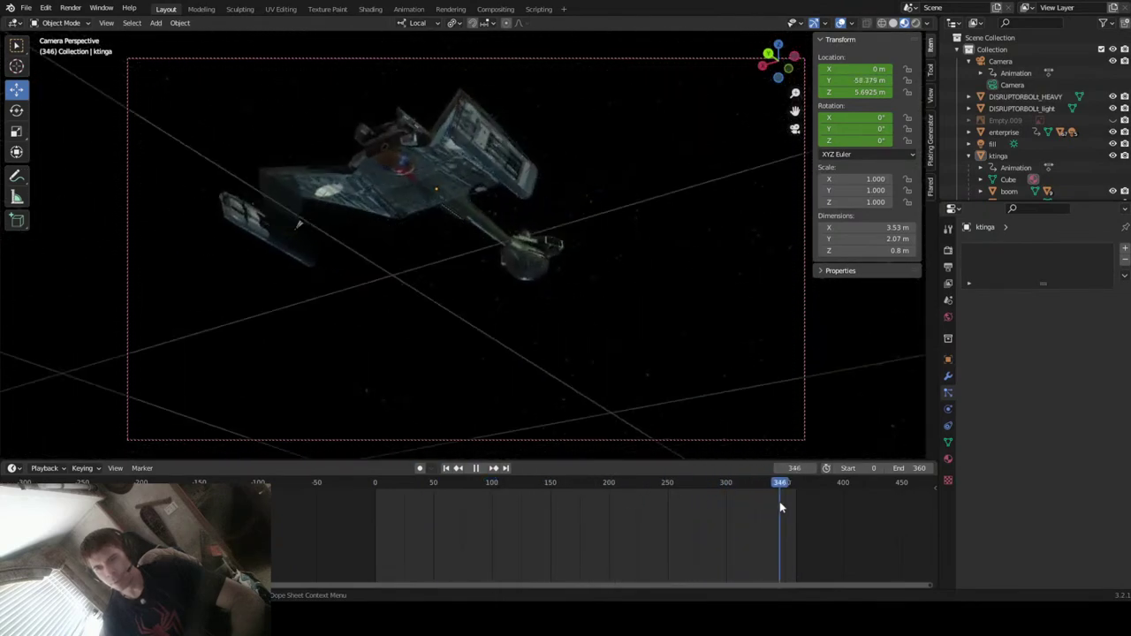
pyautogui.moveTo(789, 504); pyautogui.dragTo(754, 519)
# - Select the camera, move its last keyframe to frame 334, and replay the shot
pyautogui.click(1001, 61)
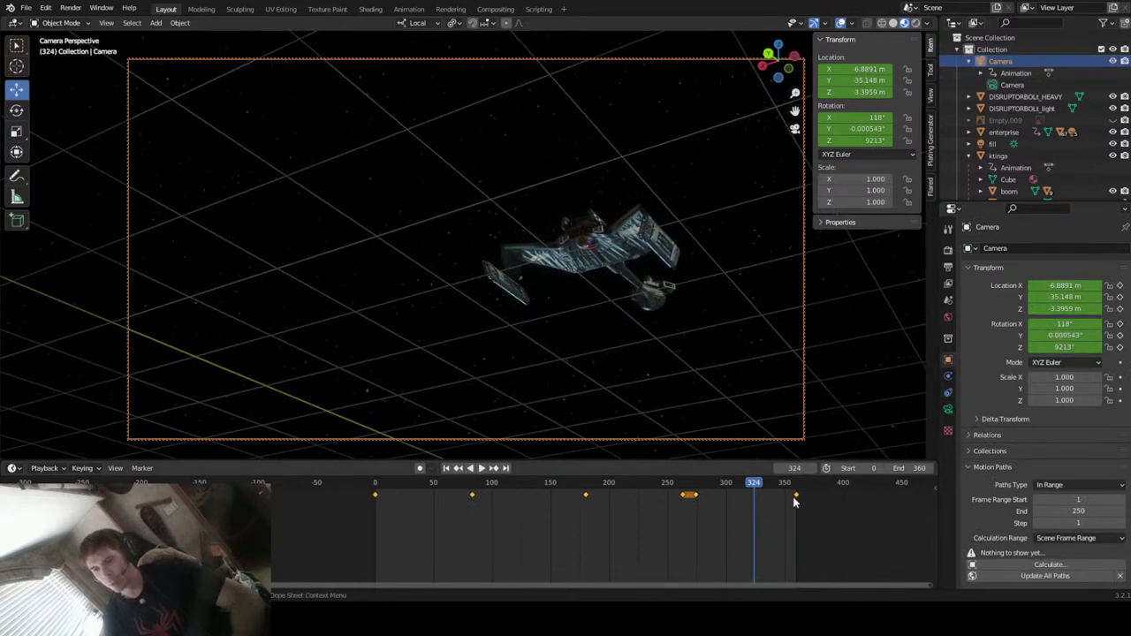
pyautogui.moveTo(756, 486); pyautogui.dragTo(791, 497)
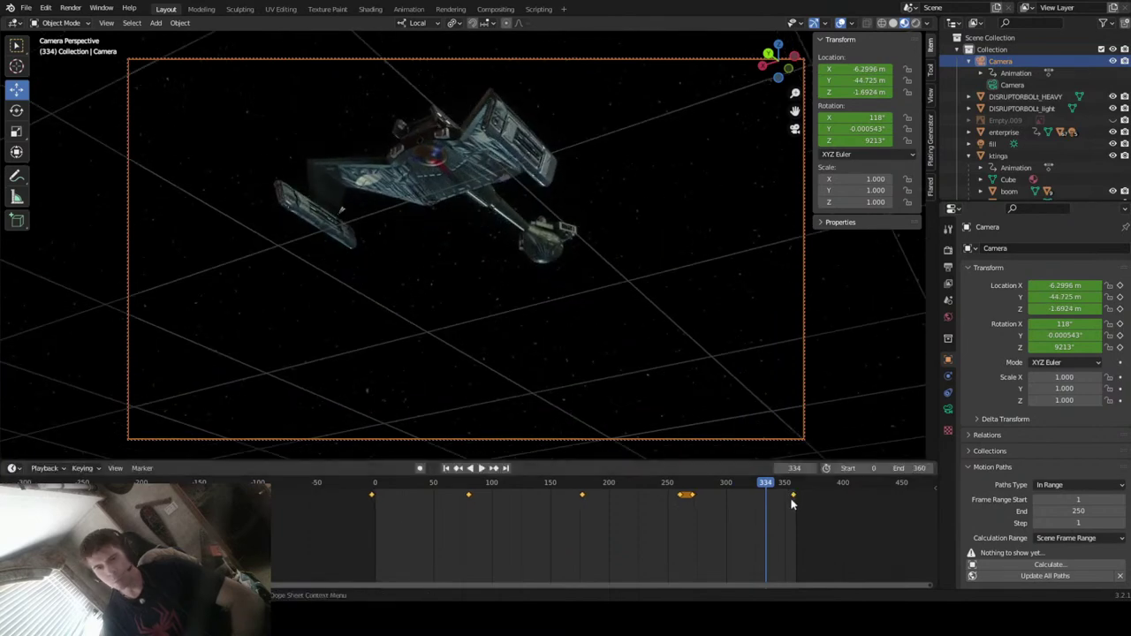
pyautogui.hotkey('ctrl', 'z')
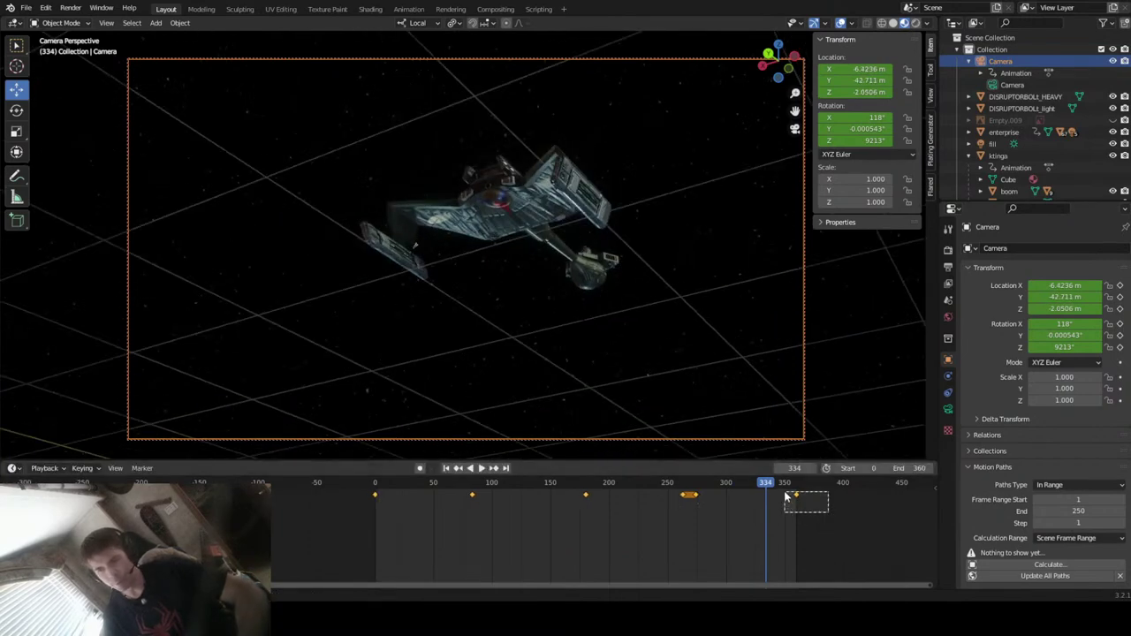
pyautogui.moveTo(796, 498); pyautogui.dragTo(763, 507)
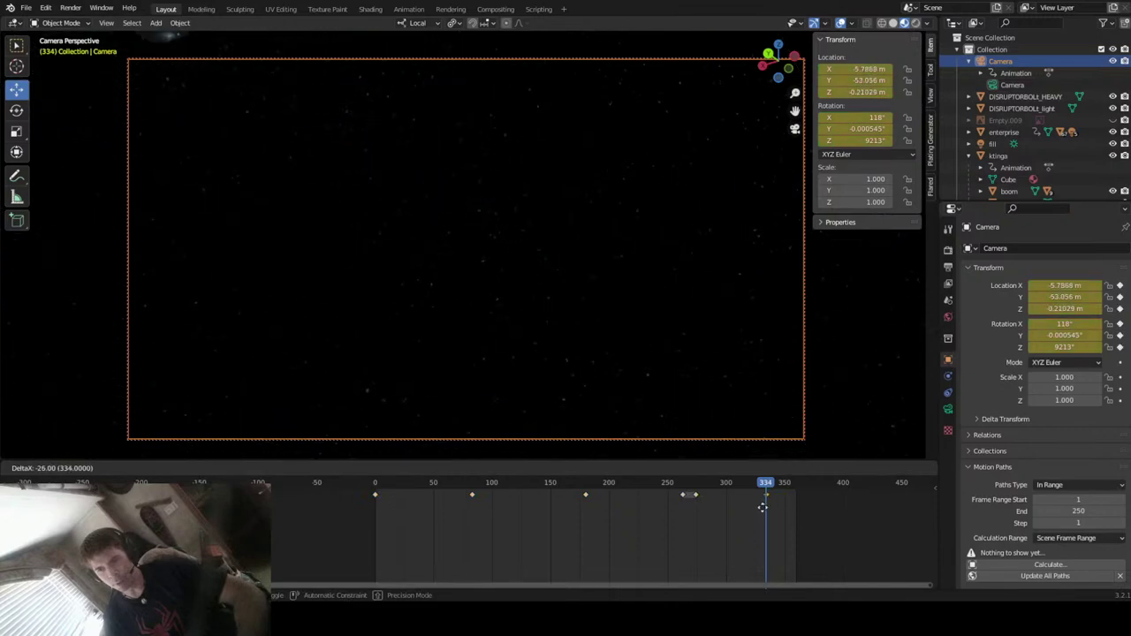
pyautogui.hotkey('shift', 'ctrl', 'space')
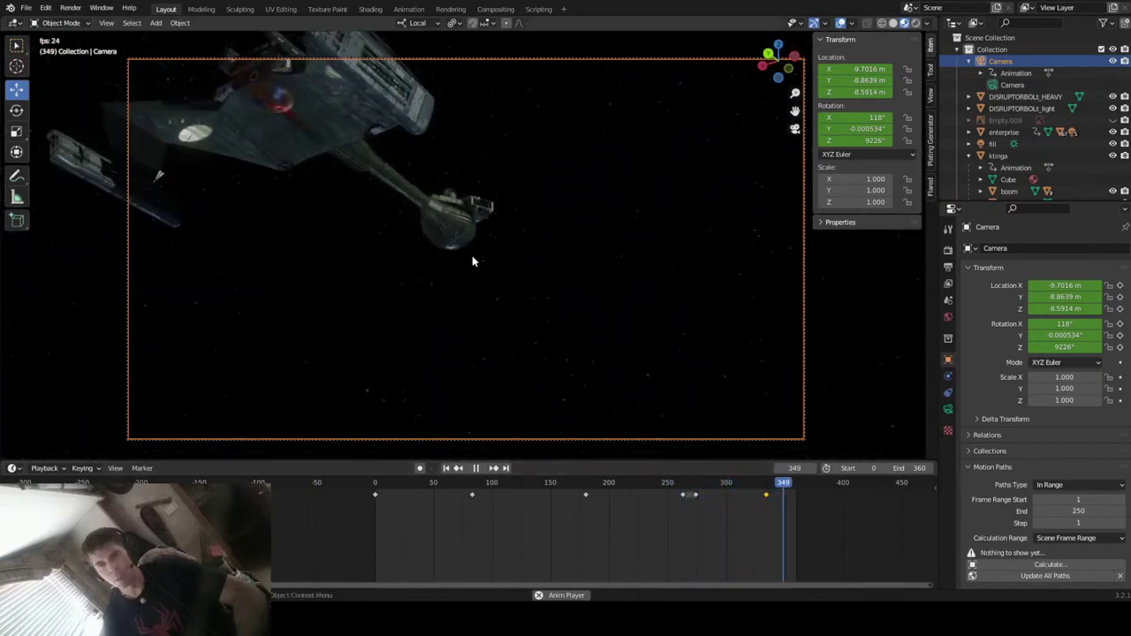
pyautogui.press('space')
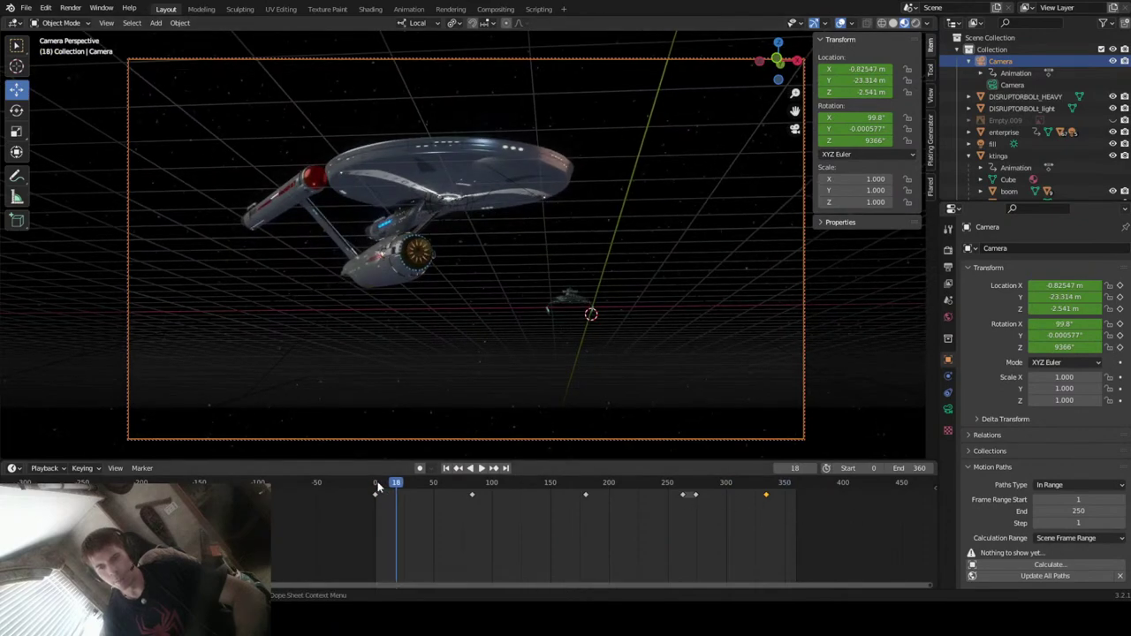
# - Retime the camera's late middle keyframes to about frames 249 and 278, and its last keyframe to frame 345
pyautogui.moveTo(396, 487); pyautogui.dragTo(675, 505)
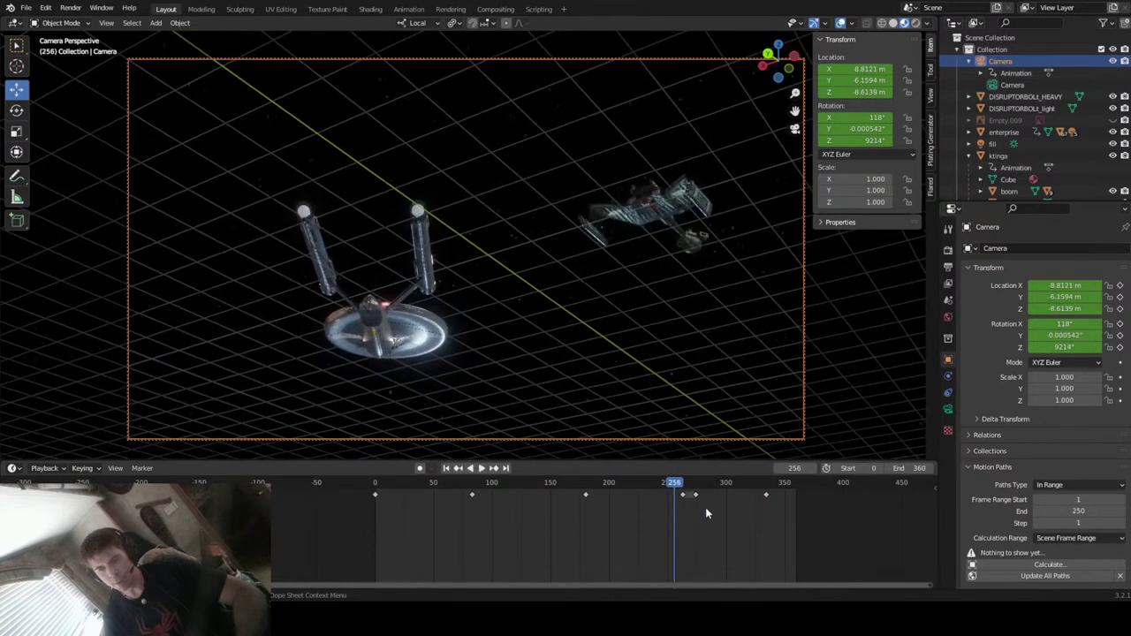
pyautogui.moveTo(695, 512); pyautogui.dragTo(579, 515)
pyautogui.click(668, 500)
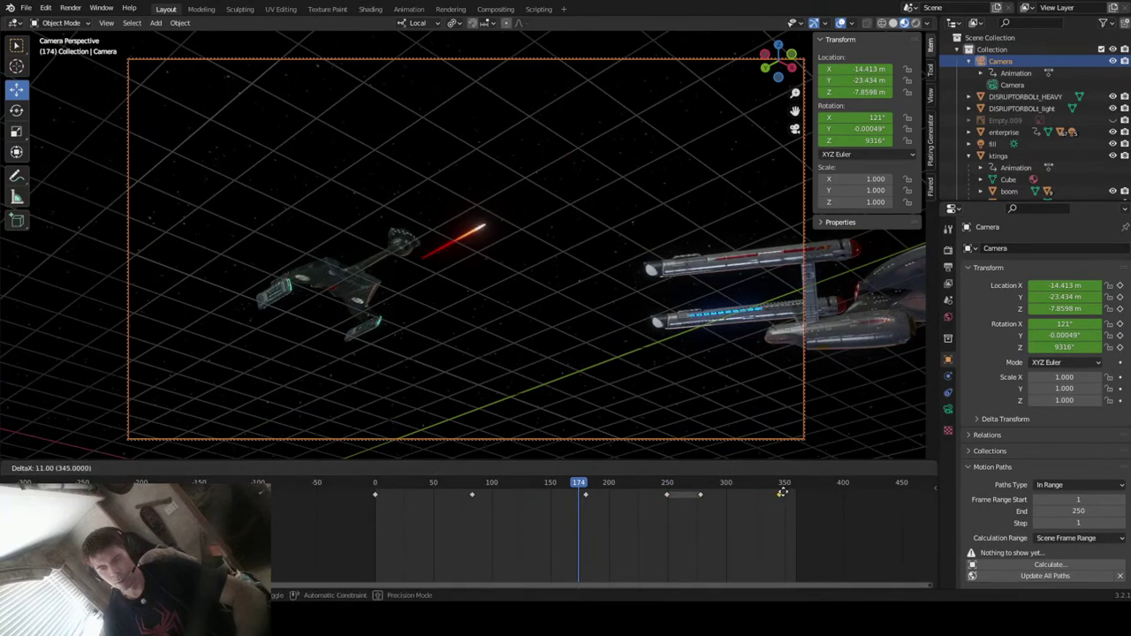
# - Replay the start of the shot and check the ktinga's framing around frames 346 to 351
pyautogui.press('space')
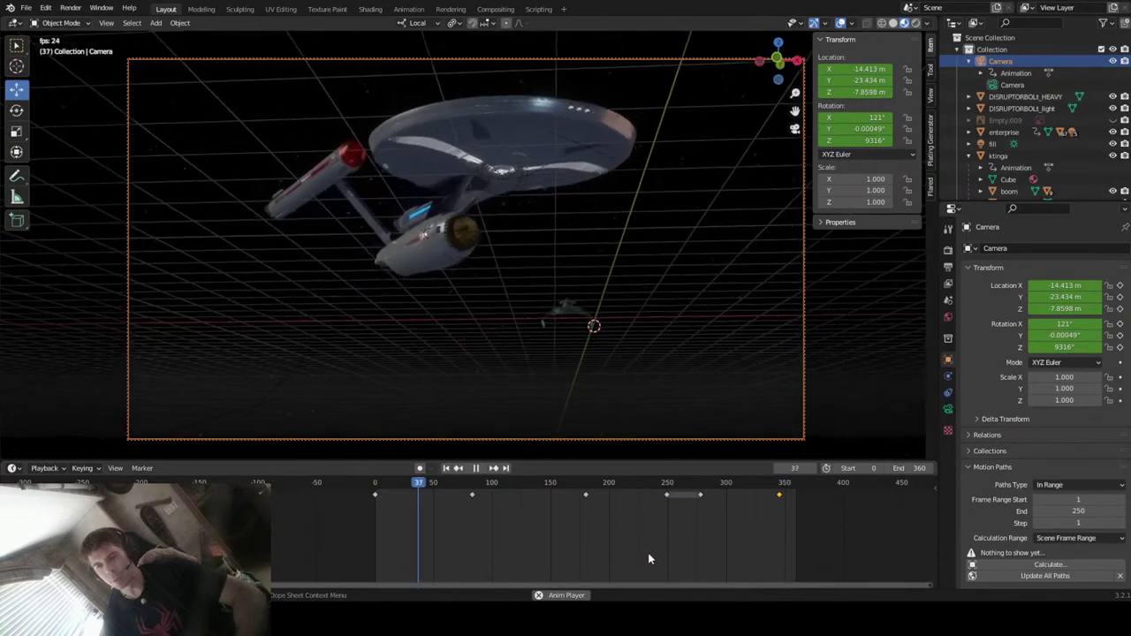
pyautogui.press('space')
pyautogui.moveTo(424, 485); pyautogui.dragTo(777, 519)
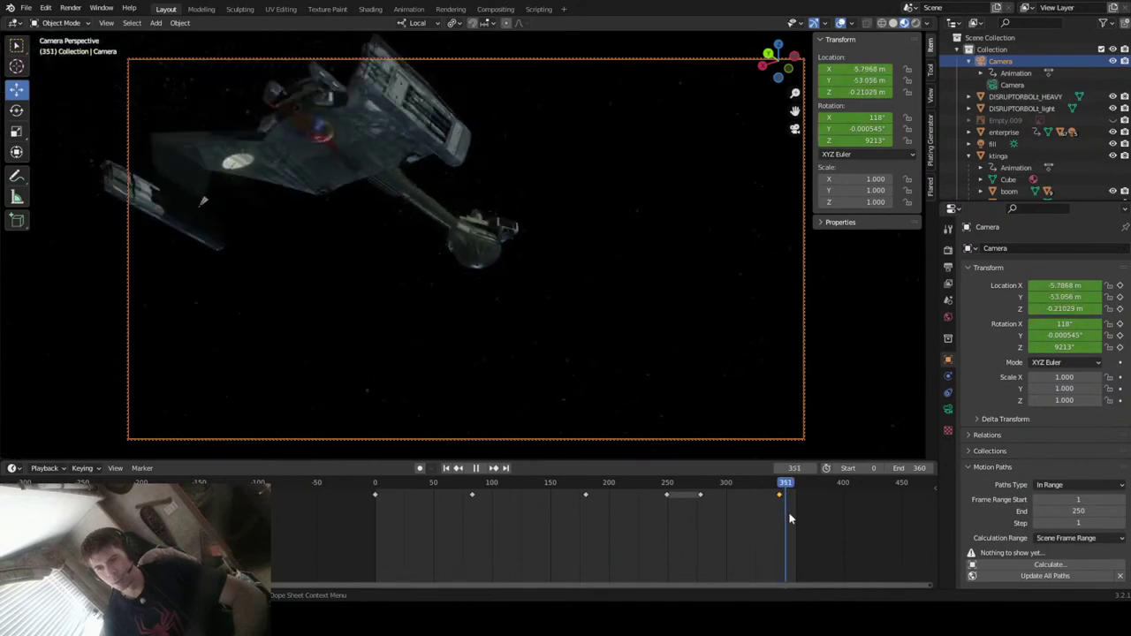
pyautogui.moveTo(802, 517); pyautogui.dragTo(782, 534)
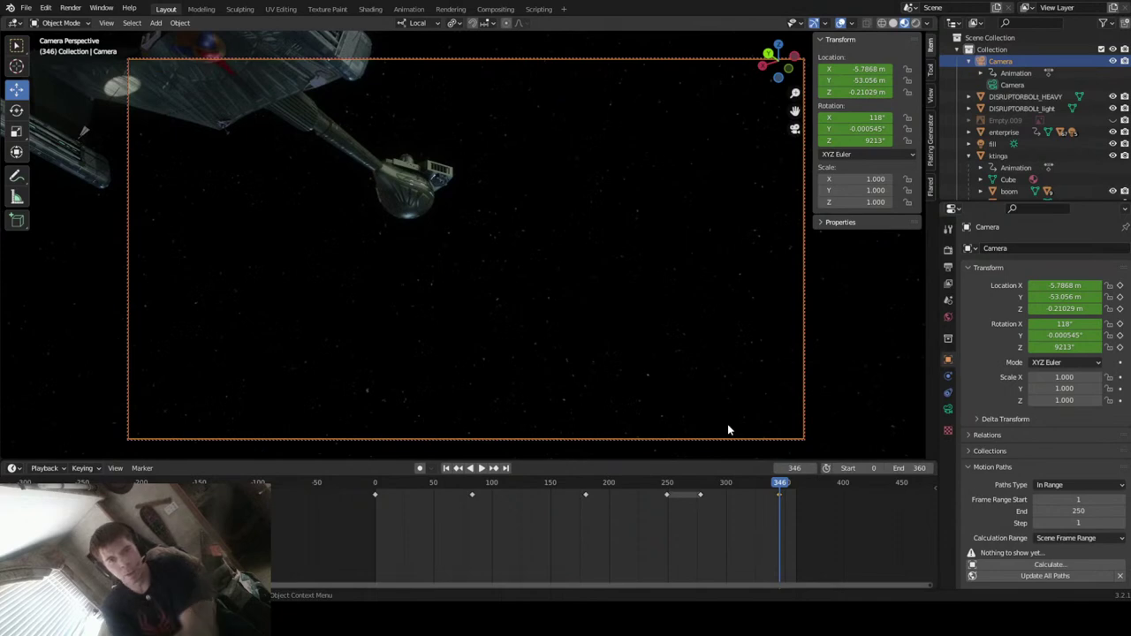
# - Replay the retimed shot from frame 0 and examine the camera's approach to the ktinga around frames 296 to 324
pyautogui.click(447, 469)
pyautogui.press('space')
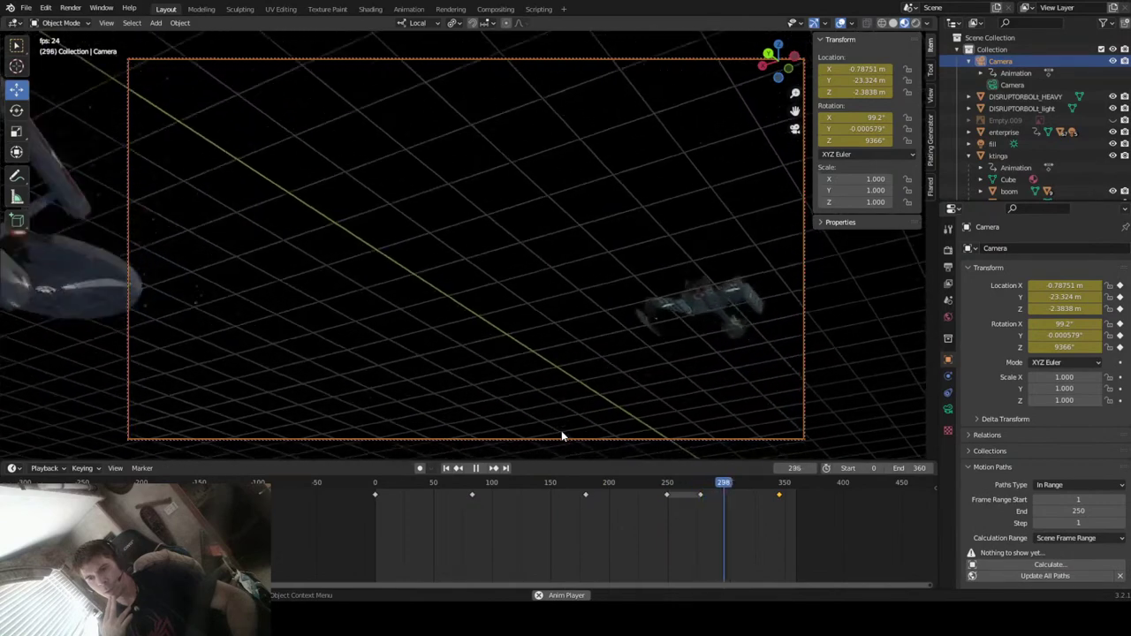
pyautogui.press('space')
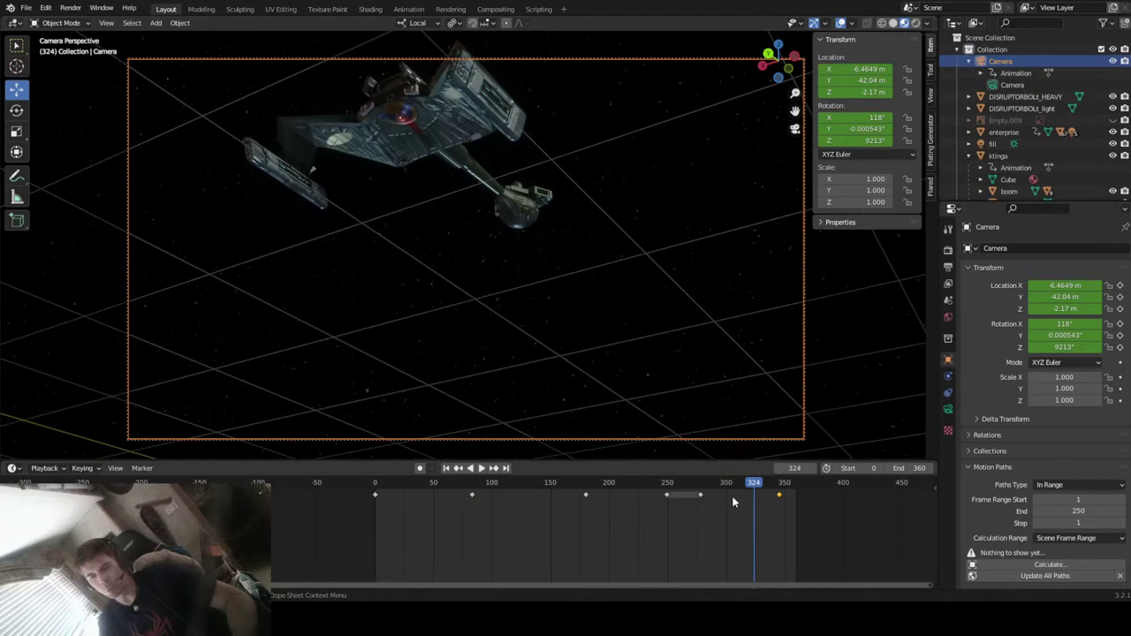
pyautogui.press('space')
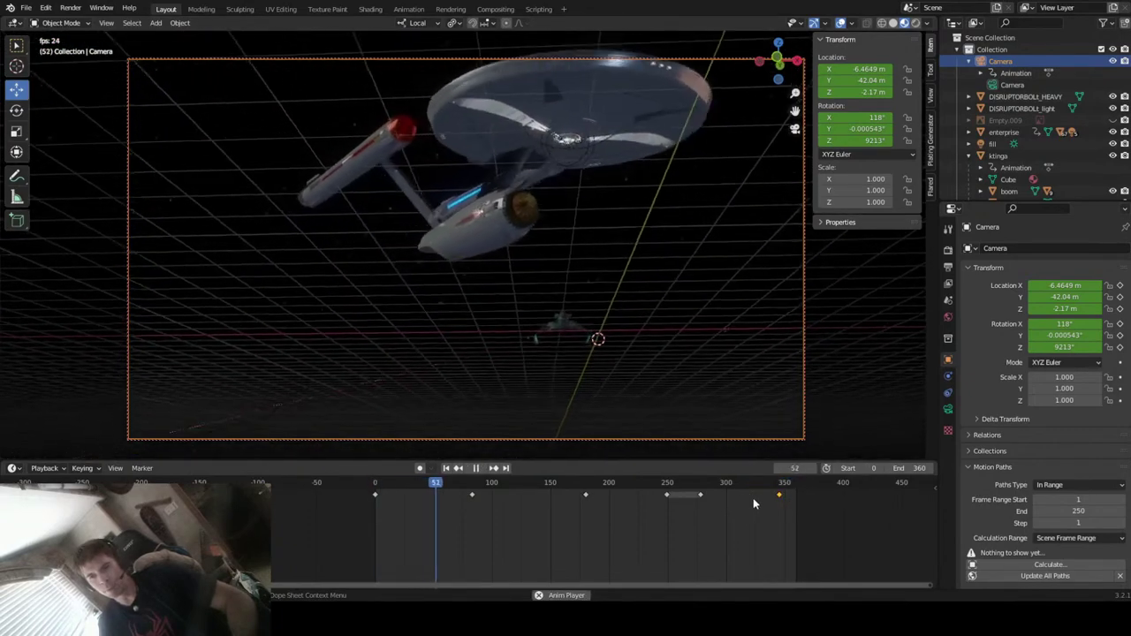
pyautogui.press('space')
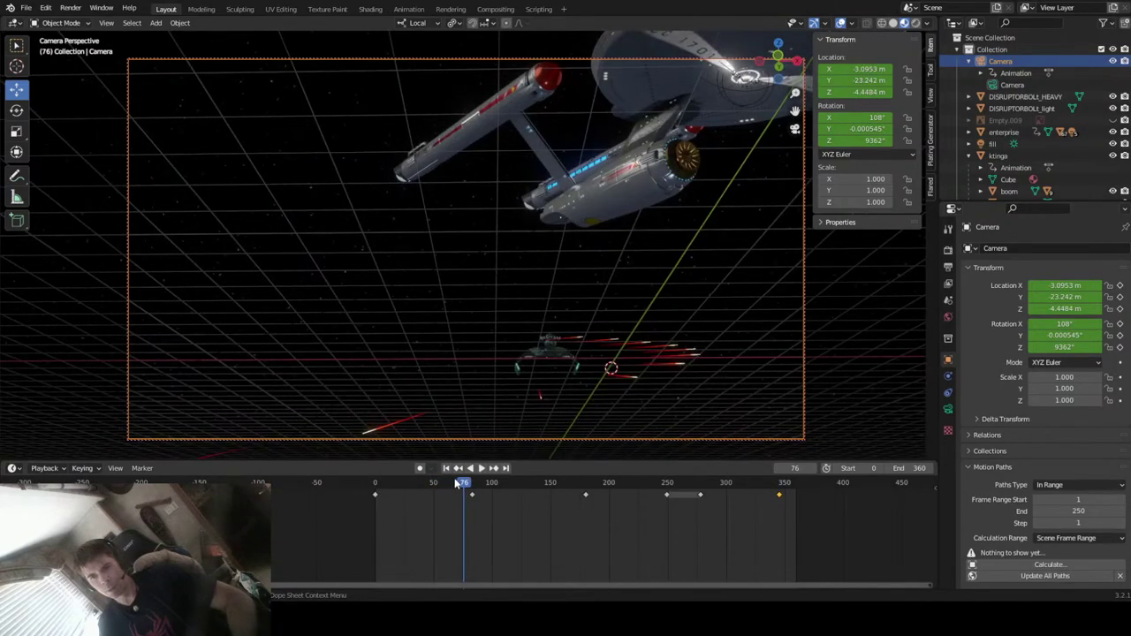
pyautogui.press('space')
pyautogui.moveTo(567, 511); pyautogui.dragTo(715, 514)
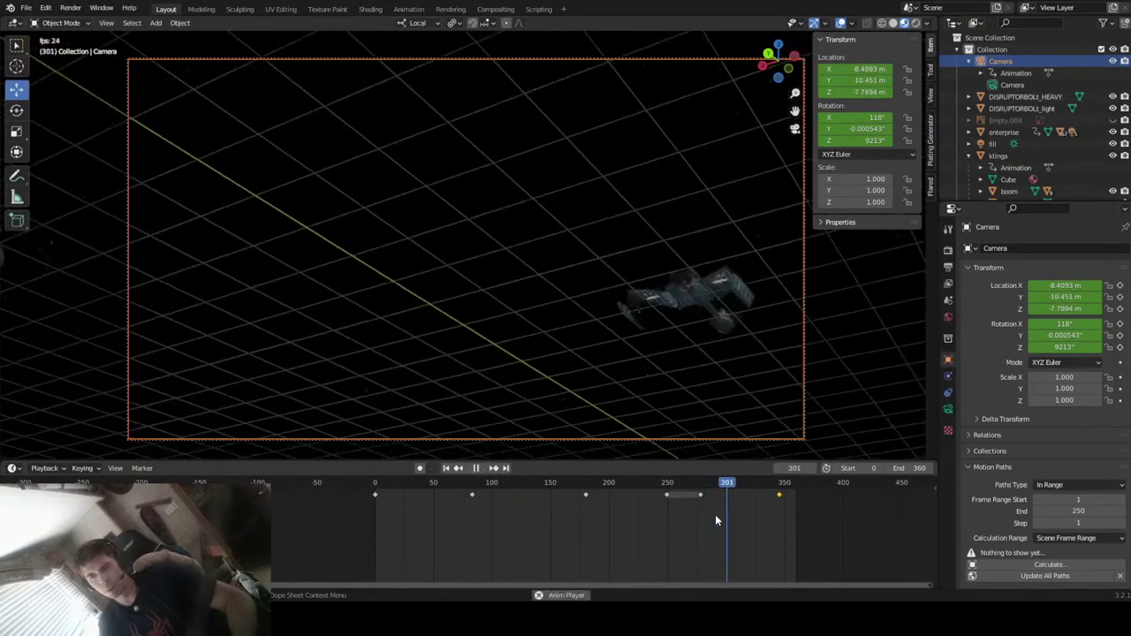
pyautogui.press('space')
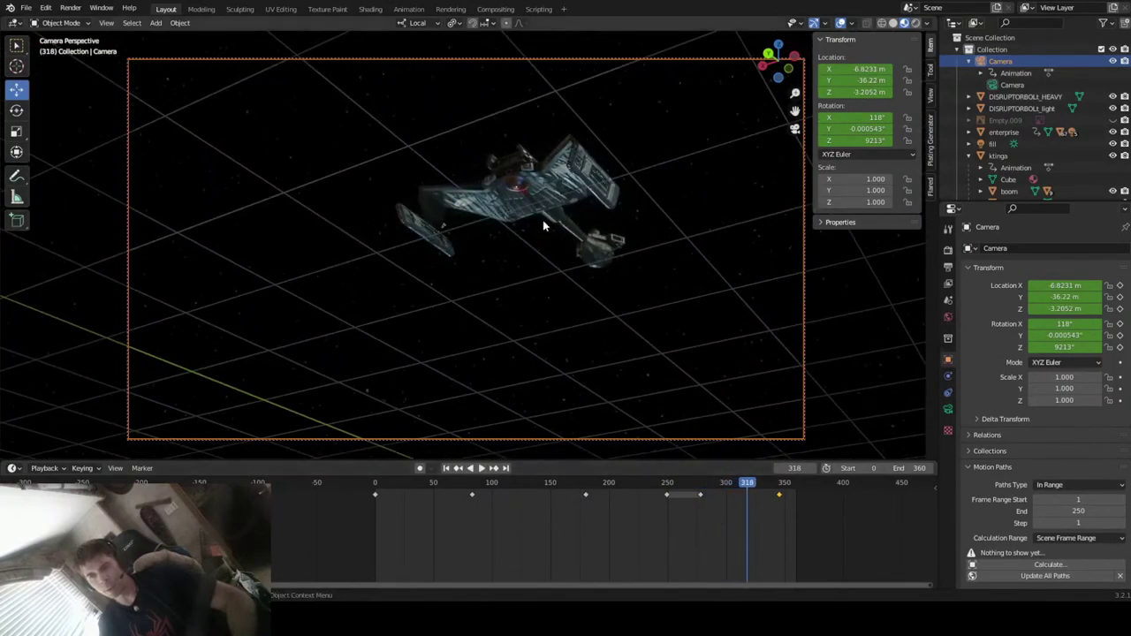
# - Replay the opening and move the camera's last keyframe to about frame 357
pyautogui.press('space')
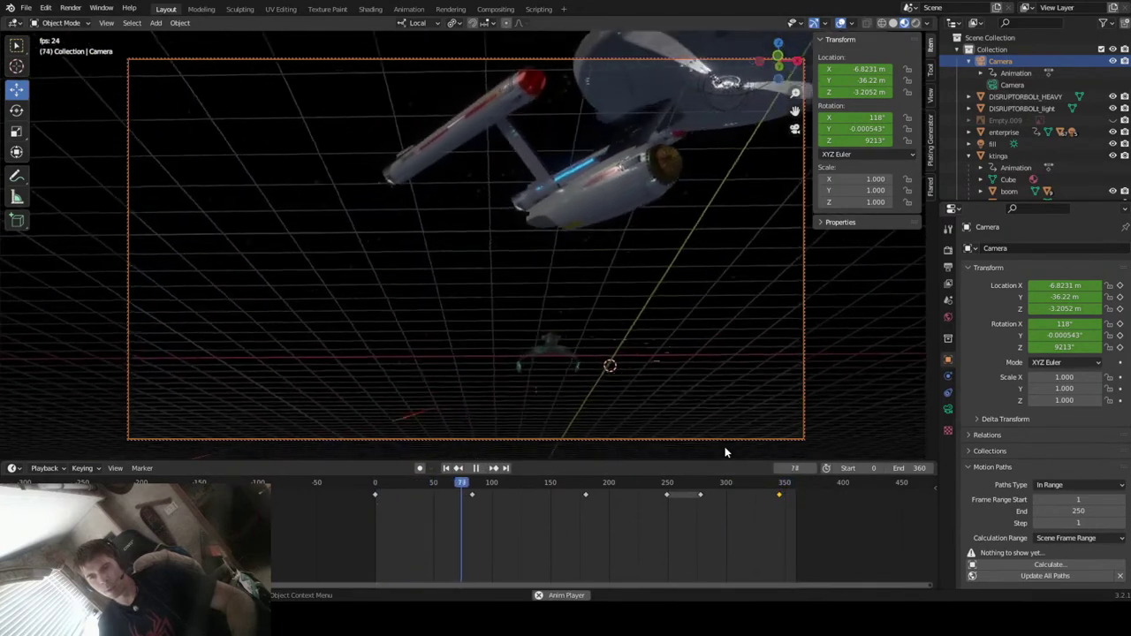
pyautogui.press('space')
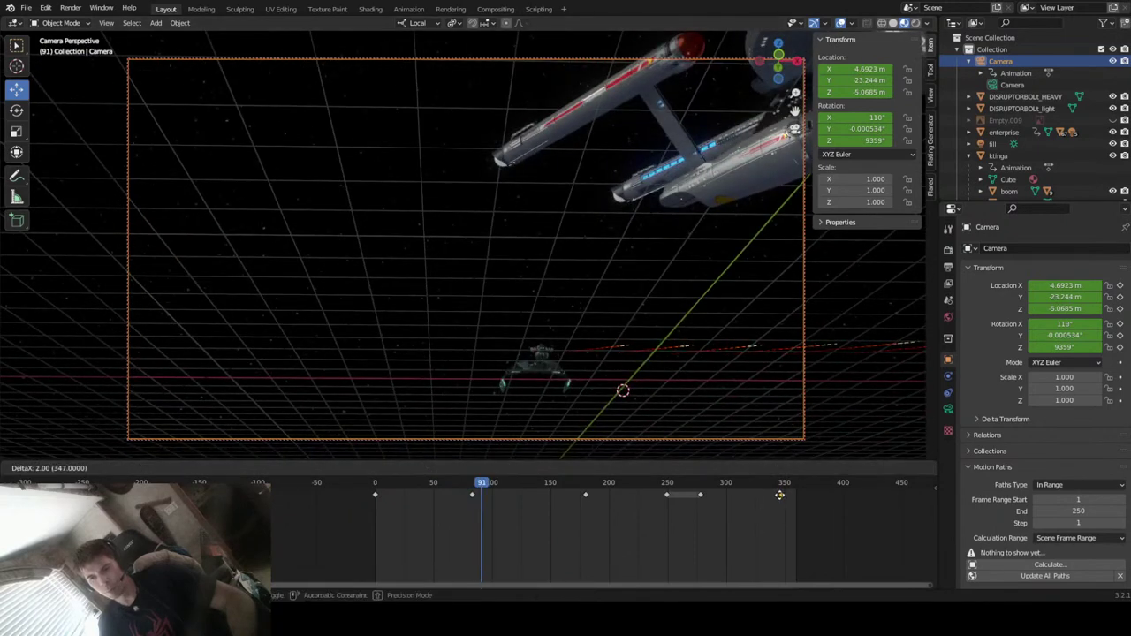
pyautogui.press('space')
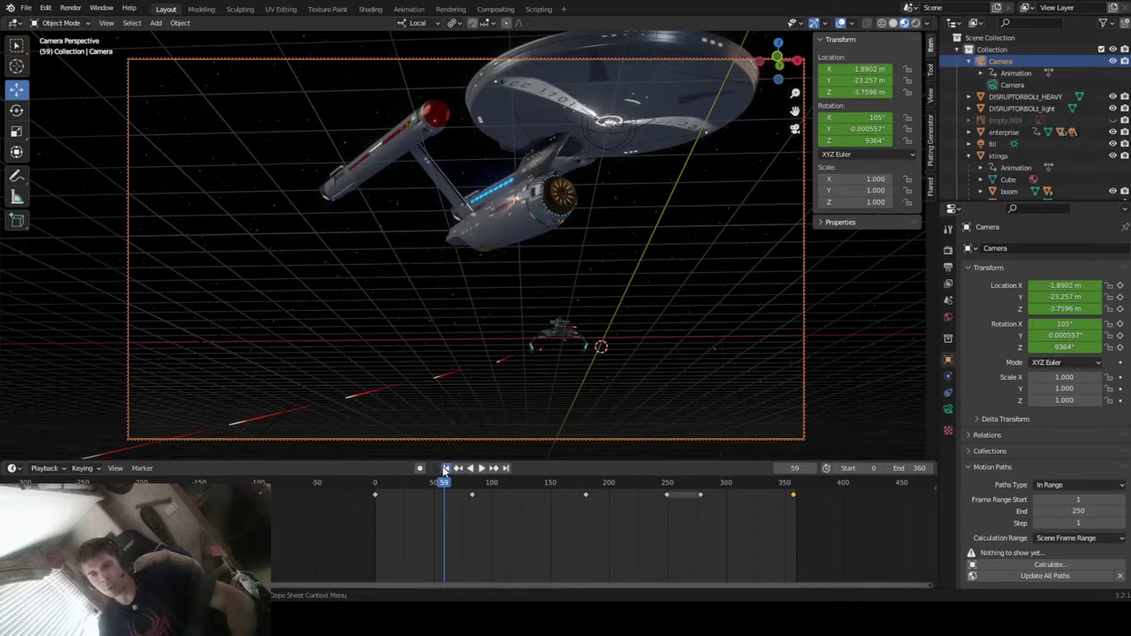
# - Review the shot from frame 0 through about frame 318, and compare the framing at the first frame and at frame 360
pyautogui.click(447, 469)
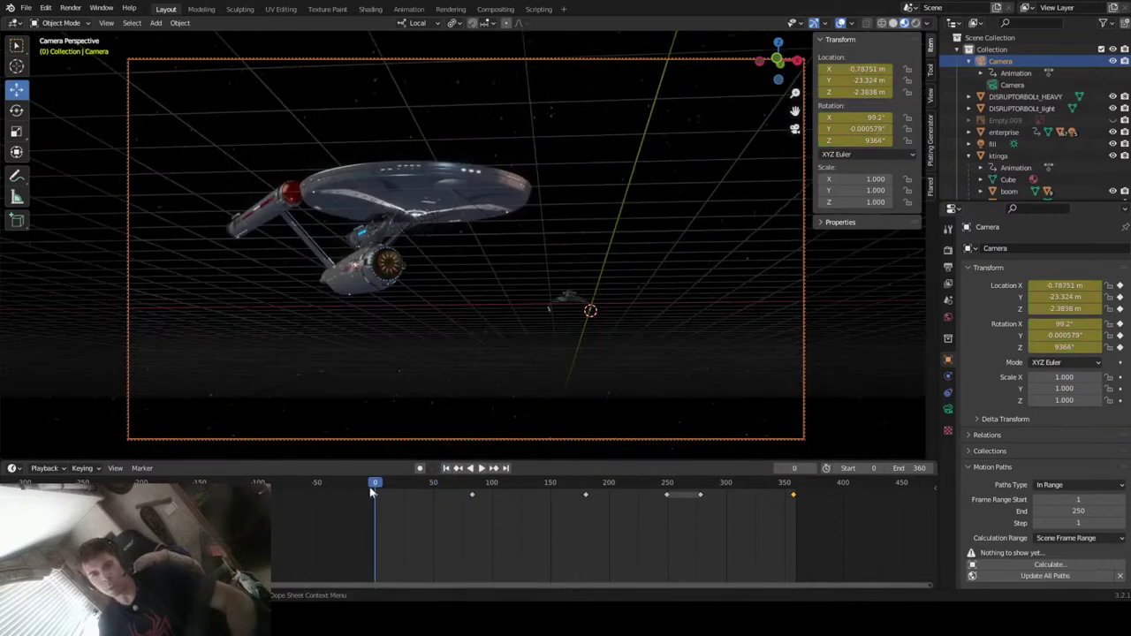
pyautogui.moveTo(442, 493); pyautogui.dragTo(747, 546)
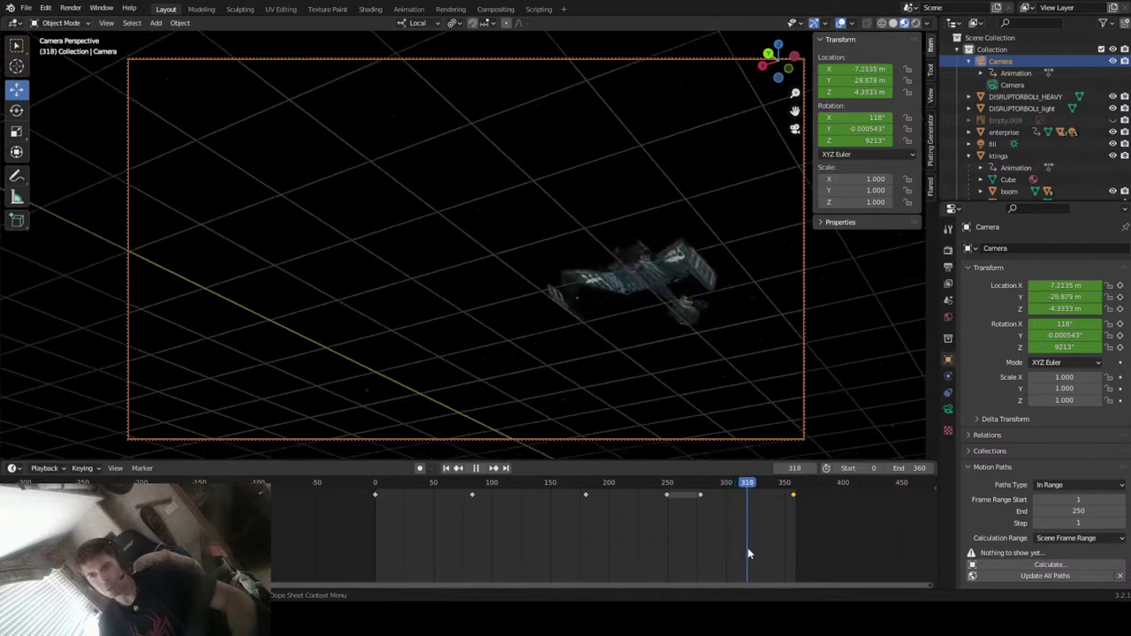
pyautogui.click(446, 469)
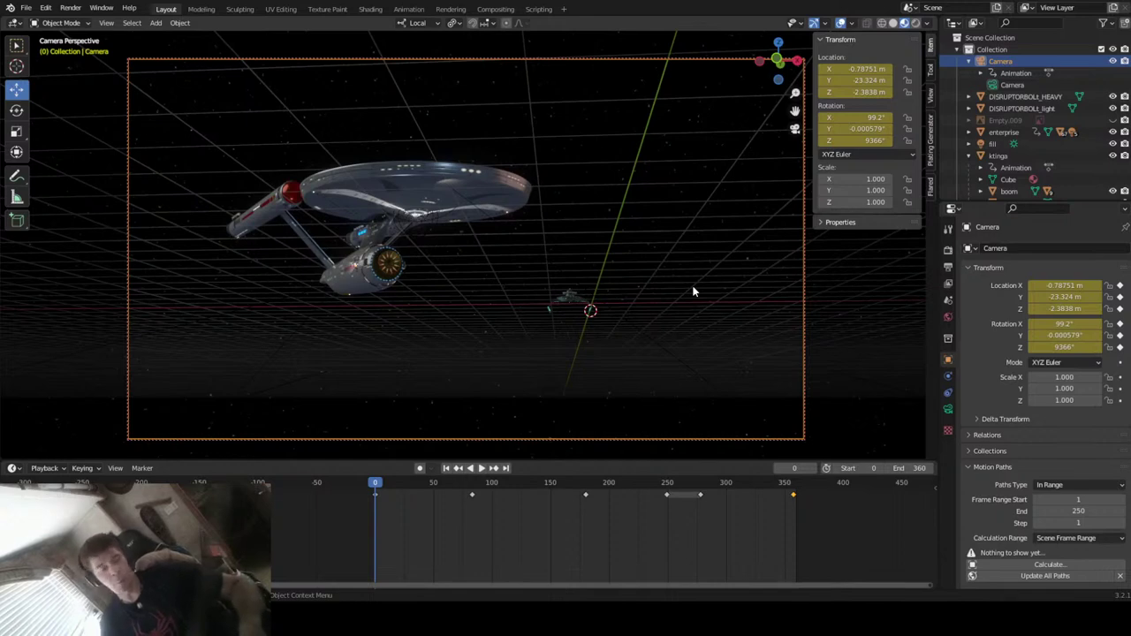
pyautogui.click(506, 469)
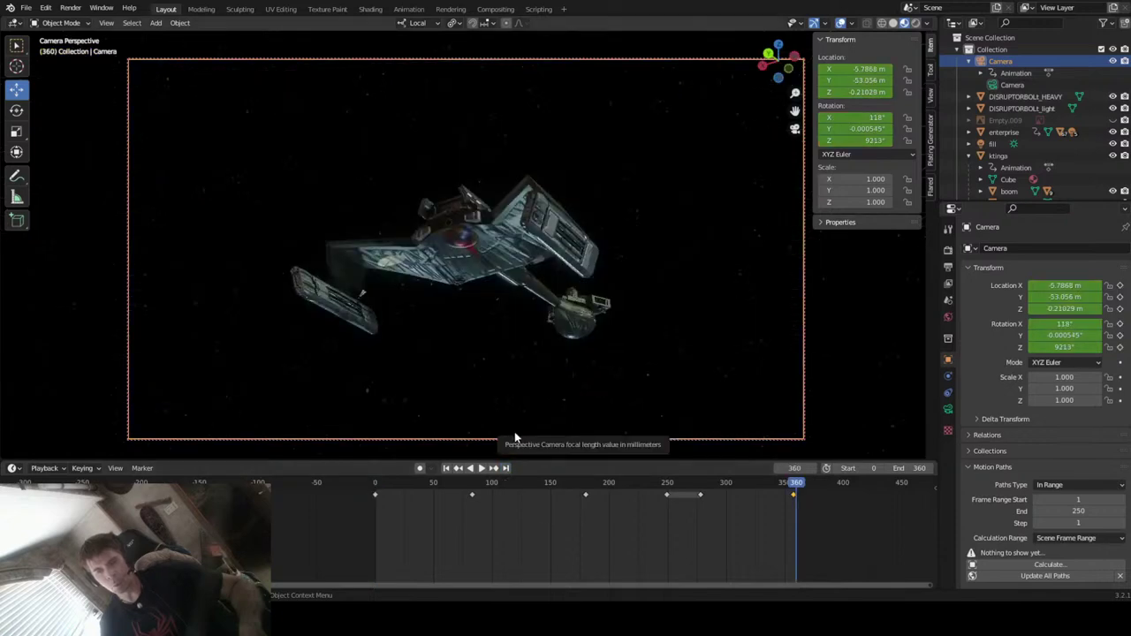
# - Play the battle animation repeatedly from frame 0 through the camera view to review the camera and ship movement
pyautogui.click(447, 468)
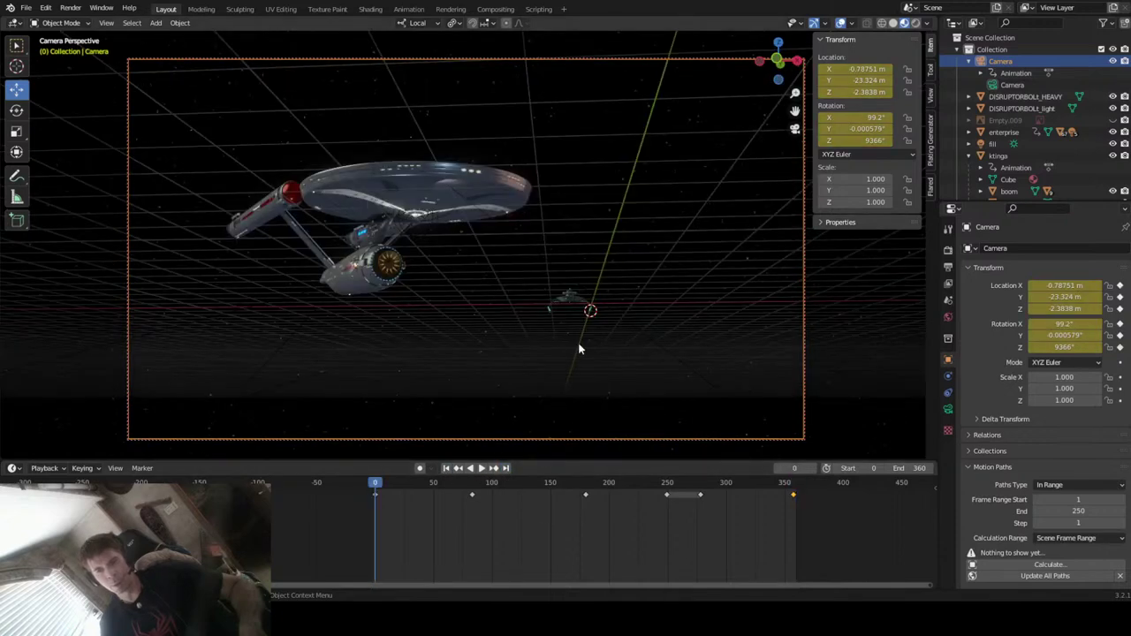
pyautogui.press('space')
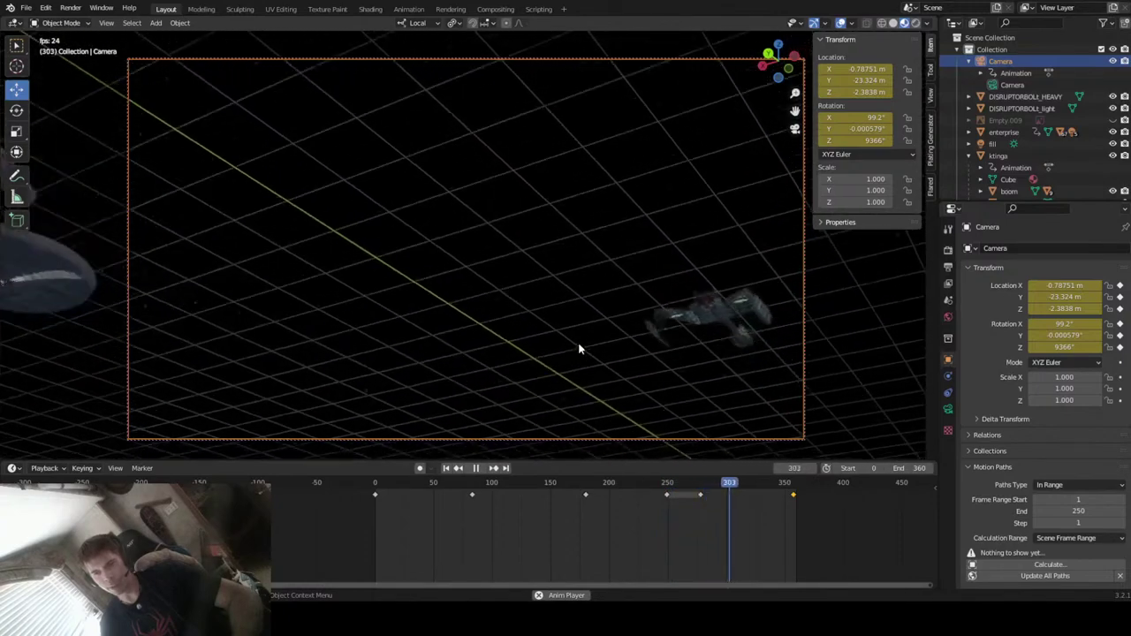
pyautogui.press('space')
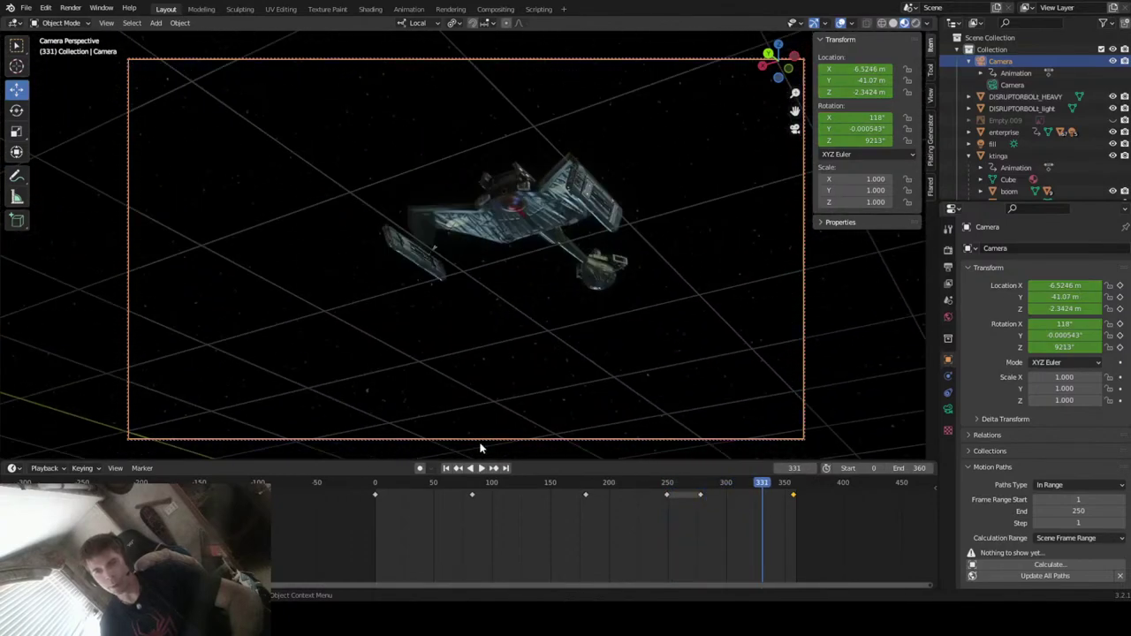
pyautogui.click(447, 468)
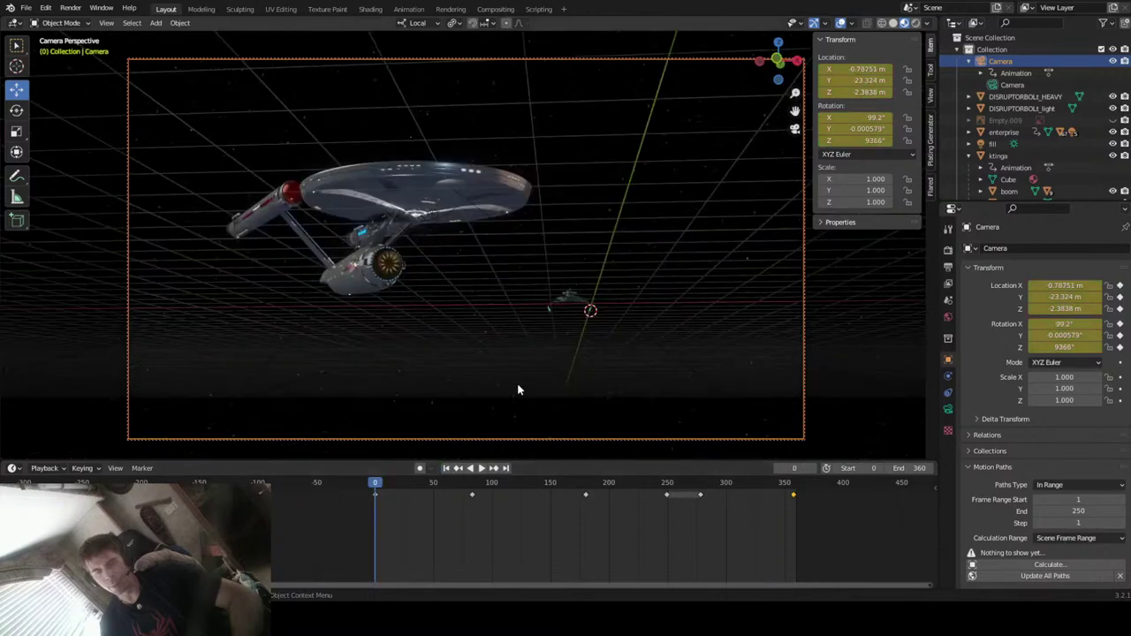
pyautogui.press('space')
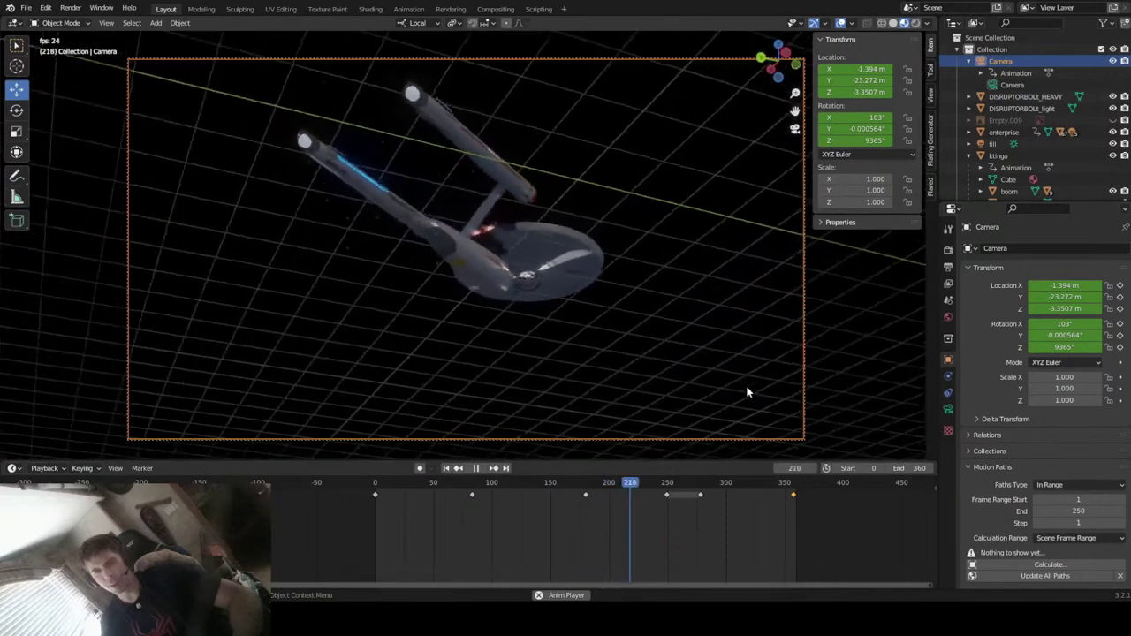
pyautogui.press('space')
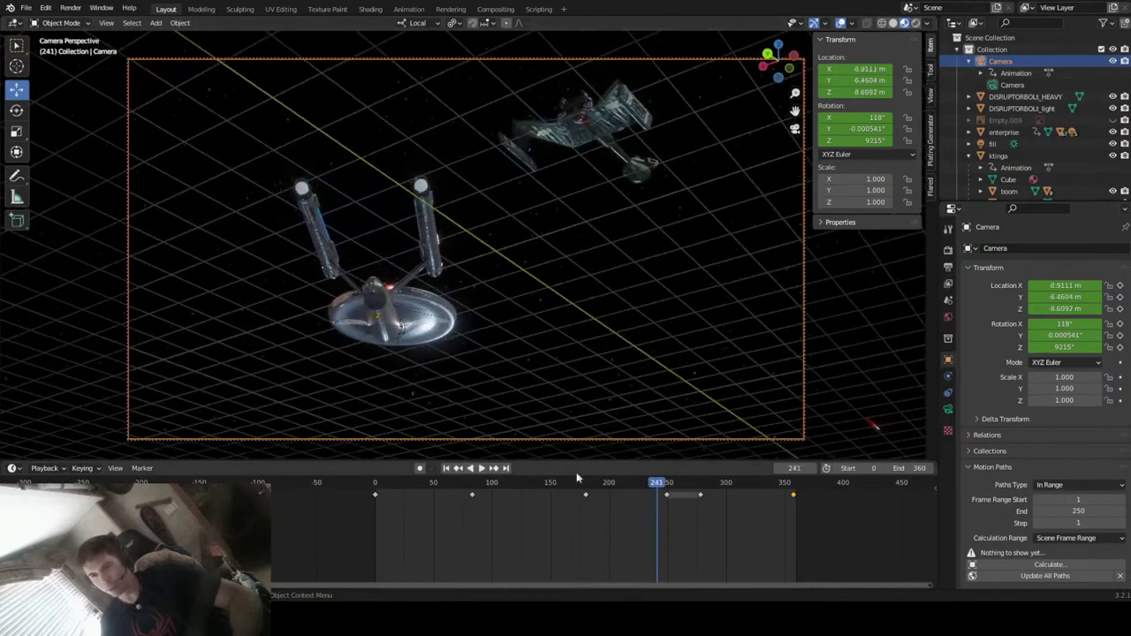
pyautogui.click(447, 470)
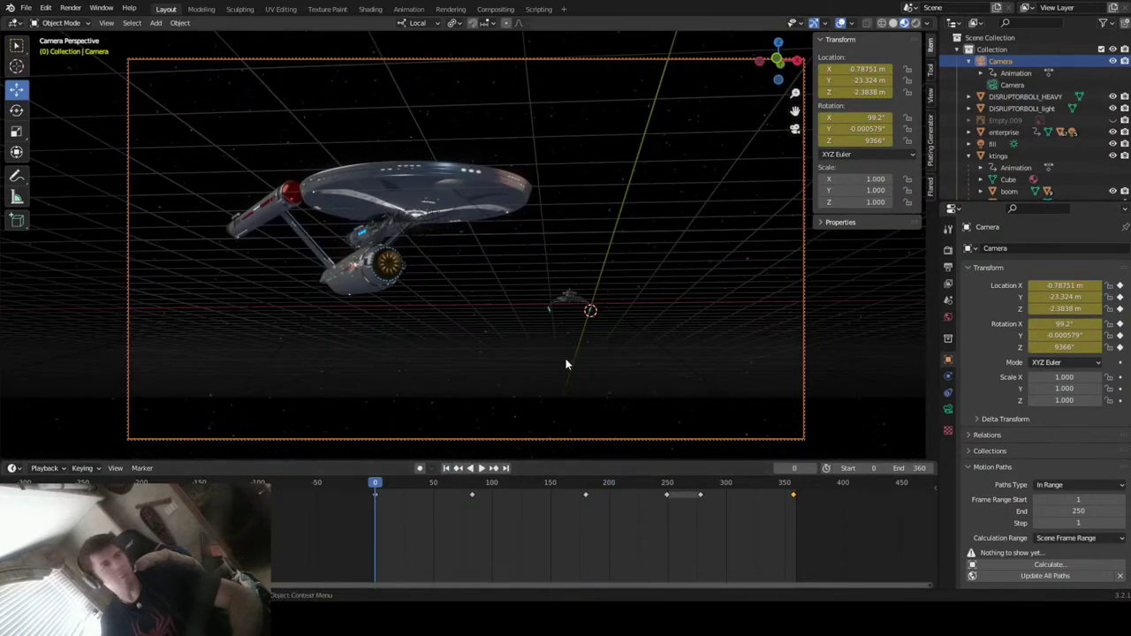
pyautogui.press('space')
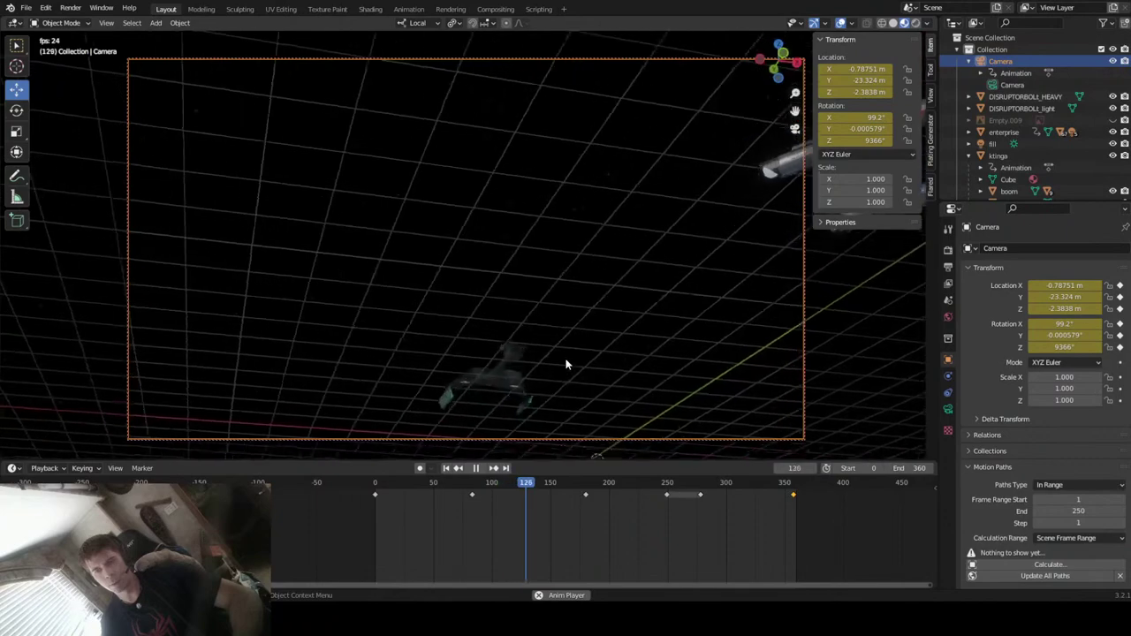
pyautogui.press('space')
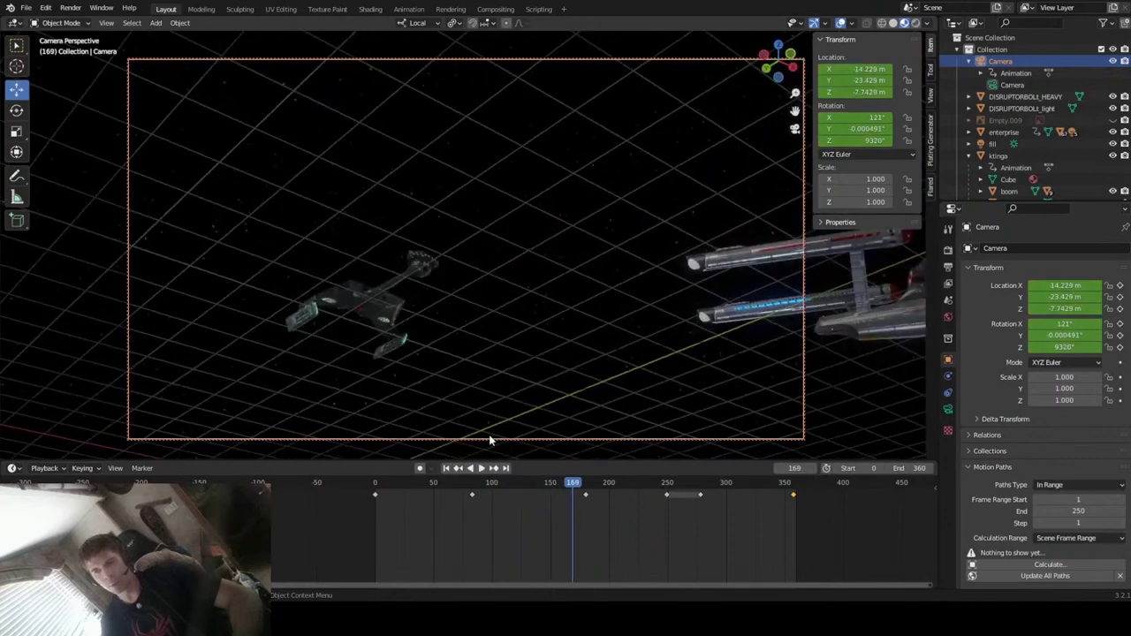
pyautogui.click(447, 468)
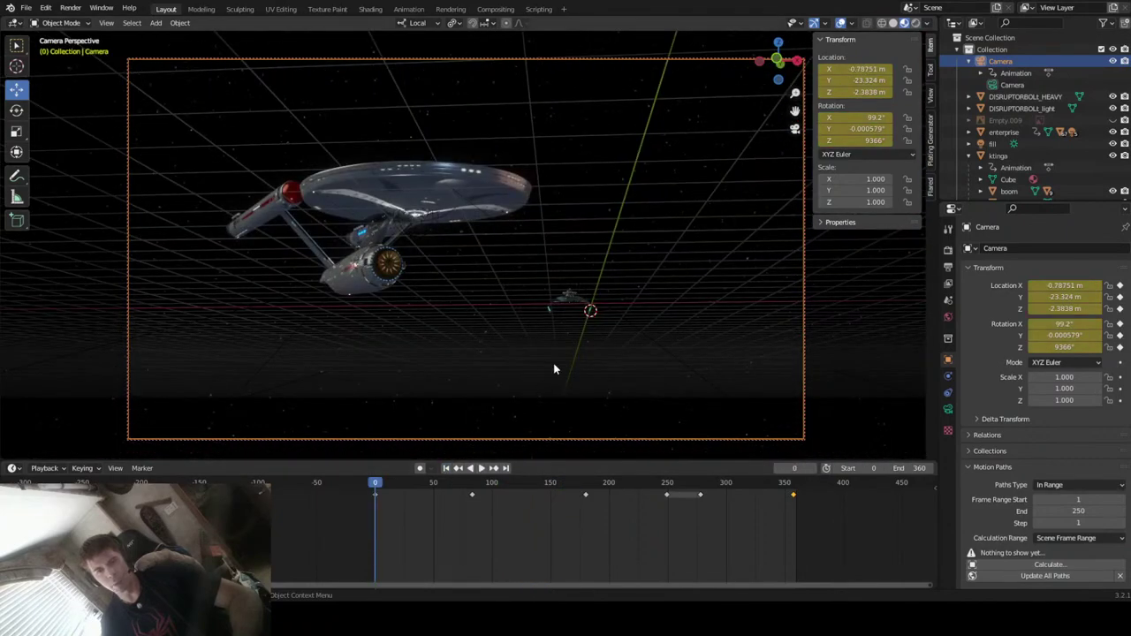
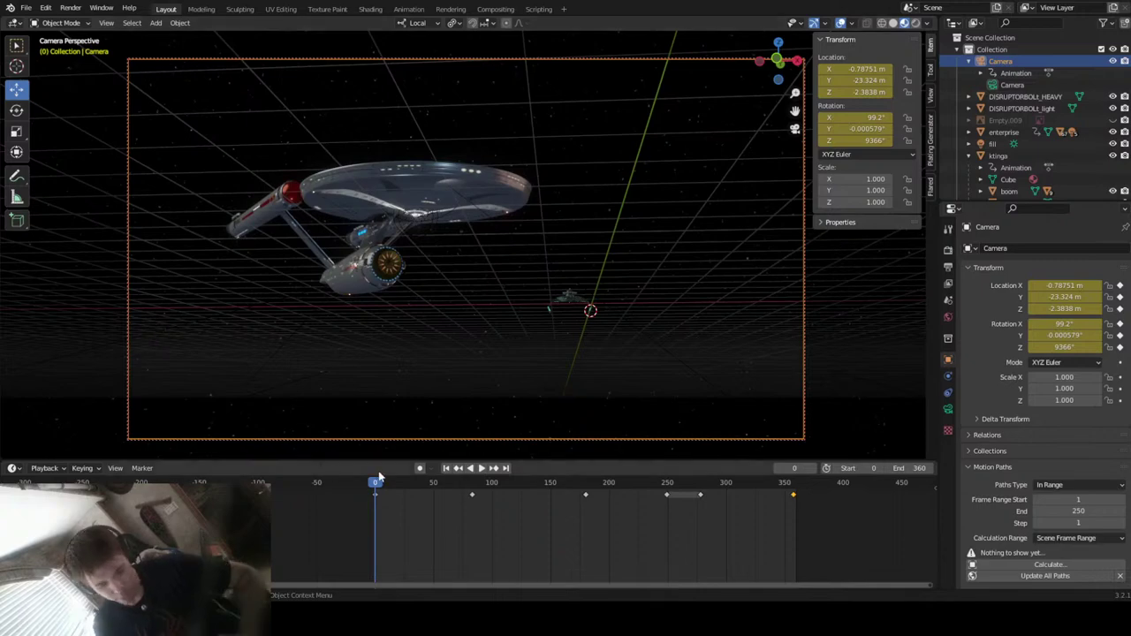
# - Examine the camera move around frames 238 to 275 by playing and scrubbing the animation, then return to frame 0
pyautogui.press('space')
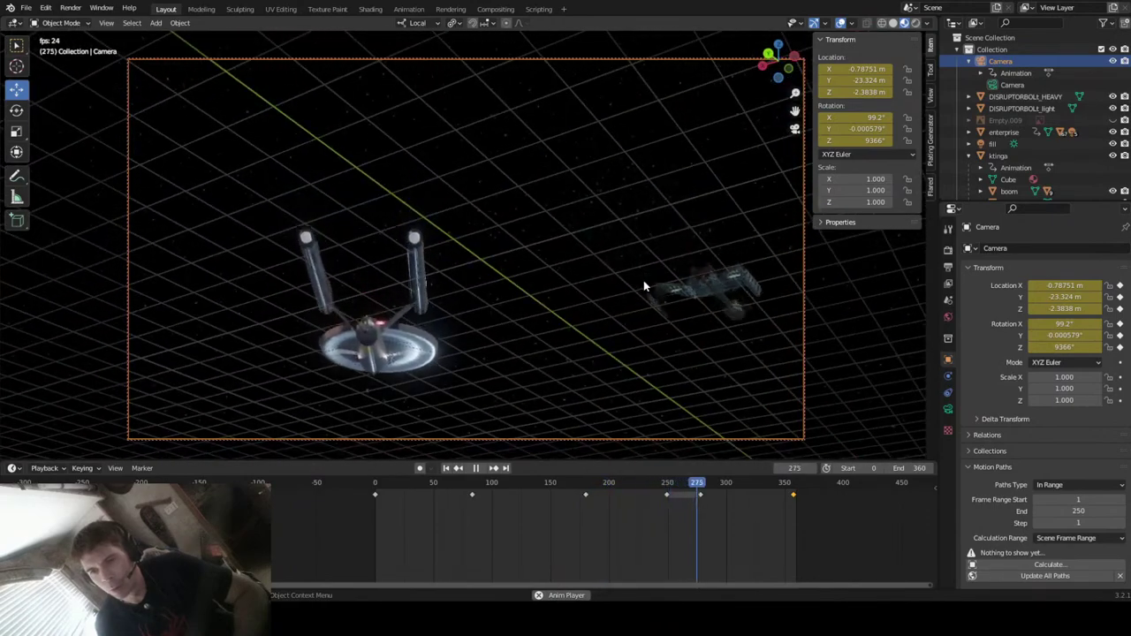
pyautogui.press('space')
pyautogui.click(687, 483)
pyautogui.moveTo(687, 483)
pyautogui.mouseDown()
pyautogui.moveTo(657, 484)
pyautogui.moveTo(697, 494)
pyautogui.mouseUp()
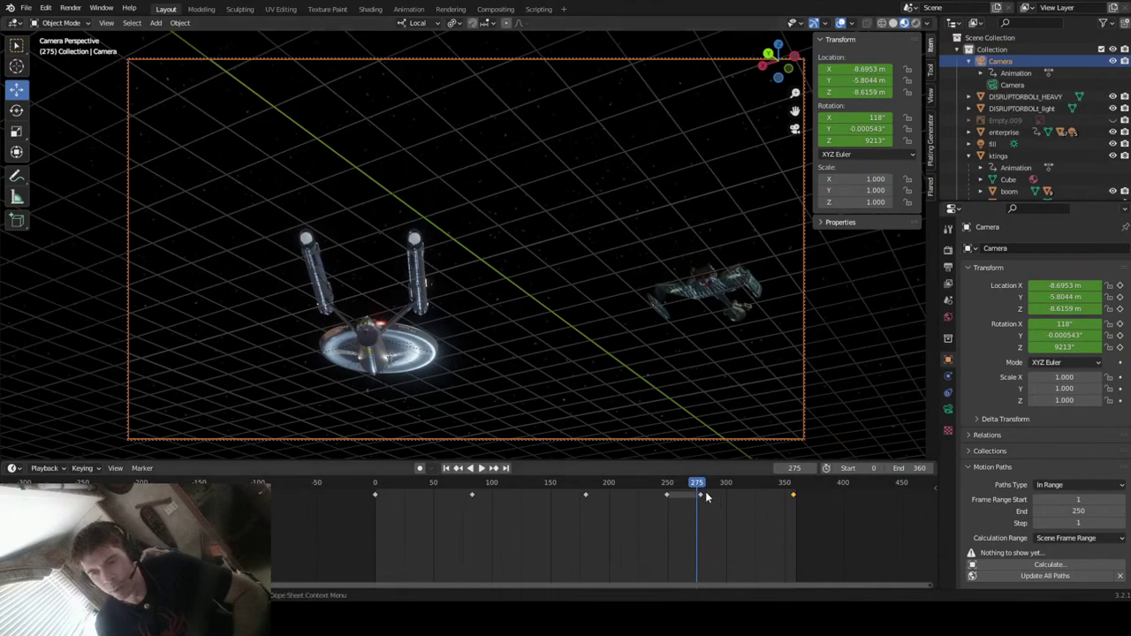
pyautogui.moveTo(703, 491); pyautogui.dragTo(654, 545)
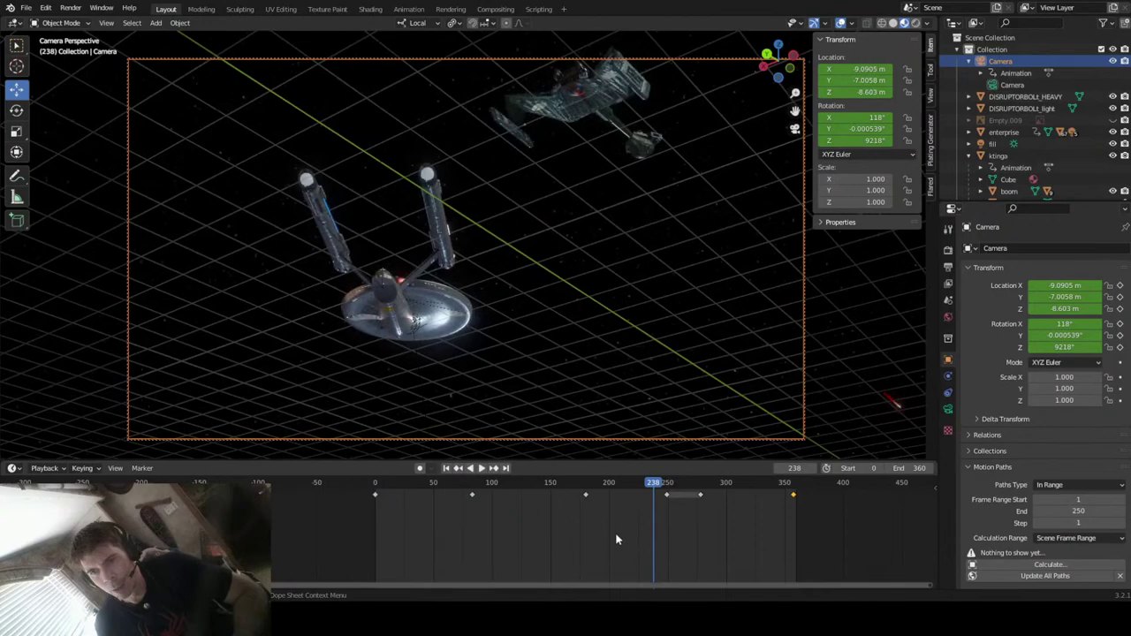
pyautogui.press('space')
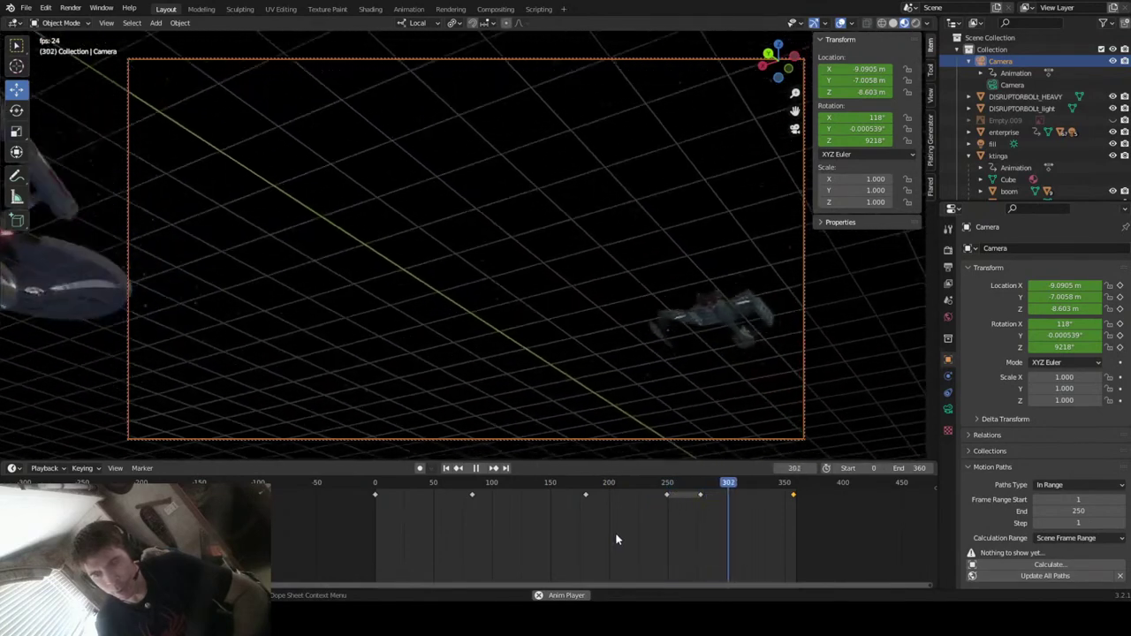
pyautogui.press('space')
pyautogui.moveTo(762, 485); pyautogui.dragTo(422, 487)
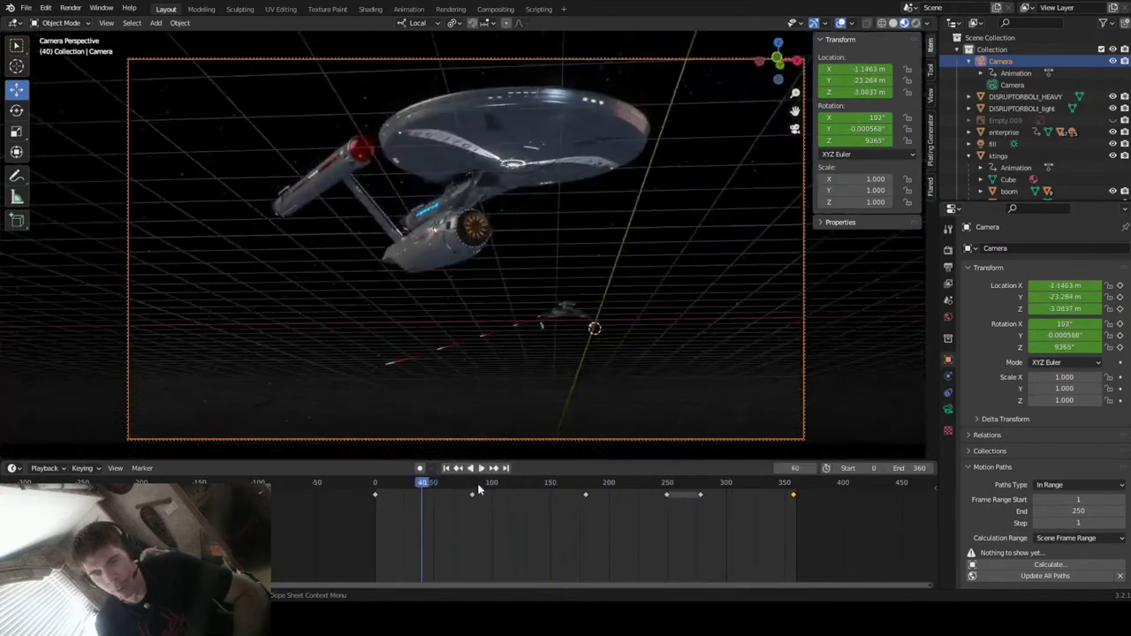
pyautogui.click(451, 473)
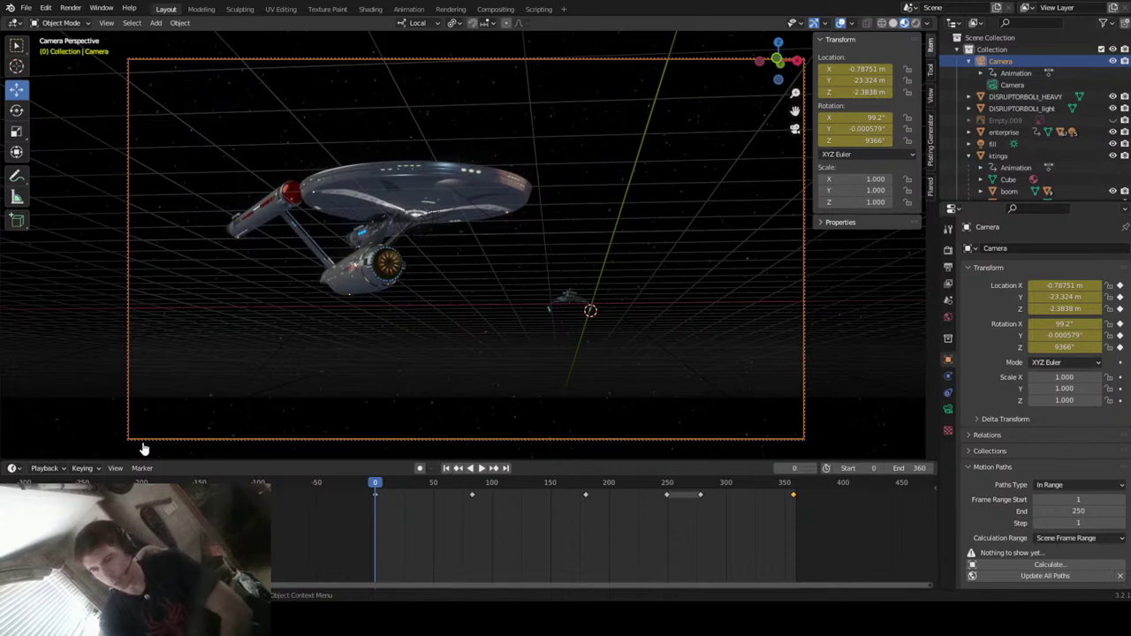
# - Play the full shot again, examining the ktinga's closing pass toward the last camera keyframe, and rewind to frame 0
pyautogui.press('space')
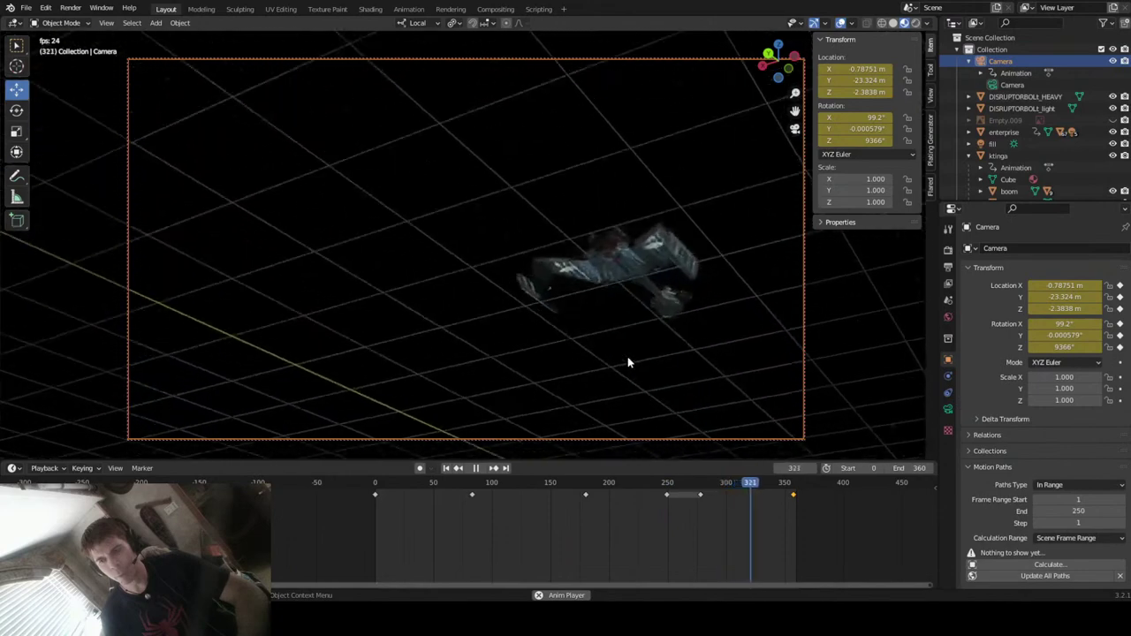
pyautogui.press('space')
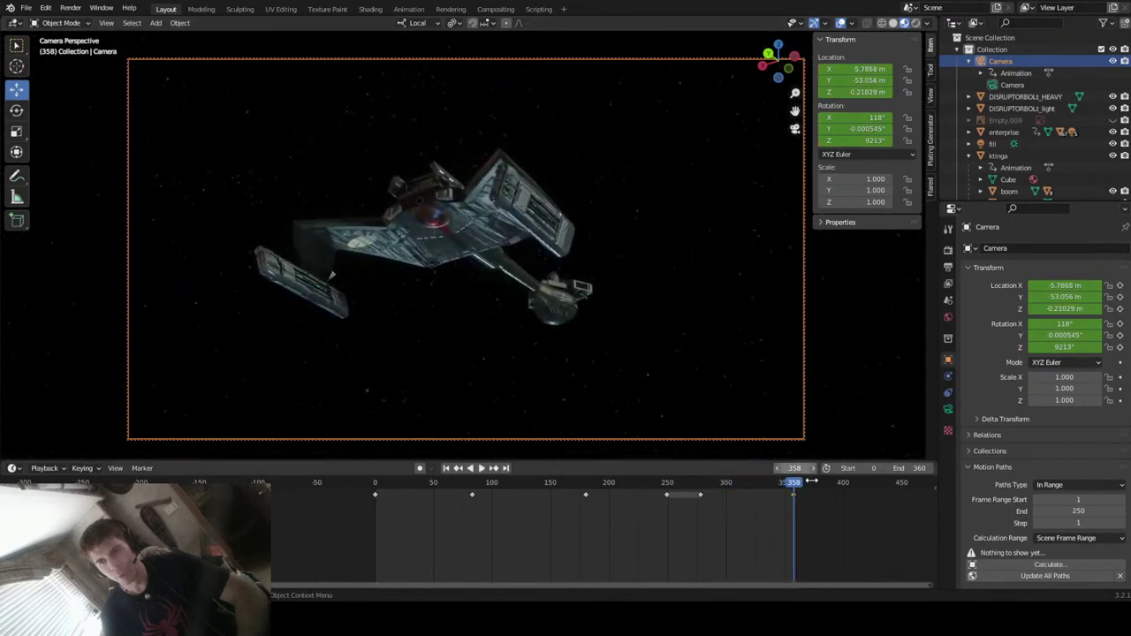
pyautogui.moveTo(753, 507); pyautogui.dragTo(759, 531)
pyautogui.press('space')
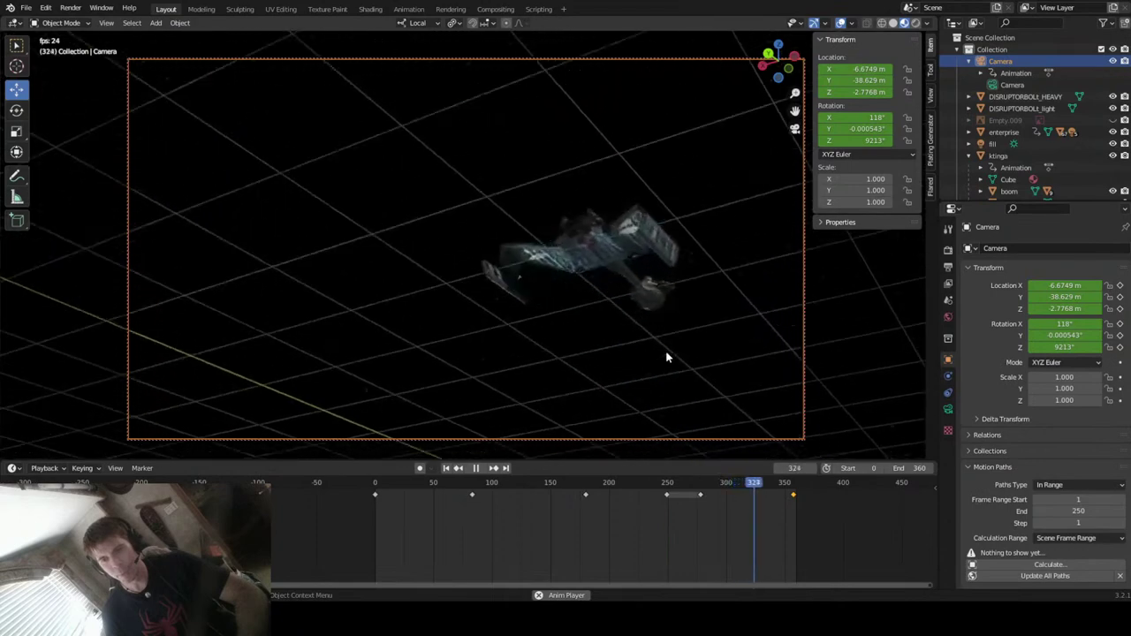
pyautogui.press('space')
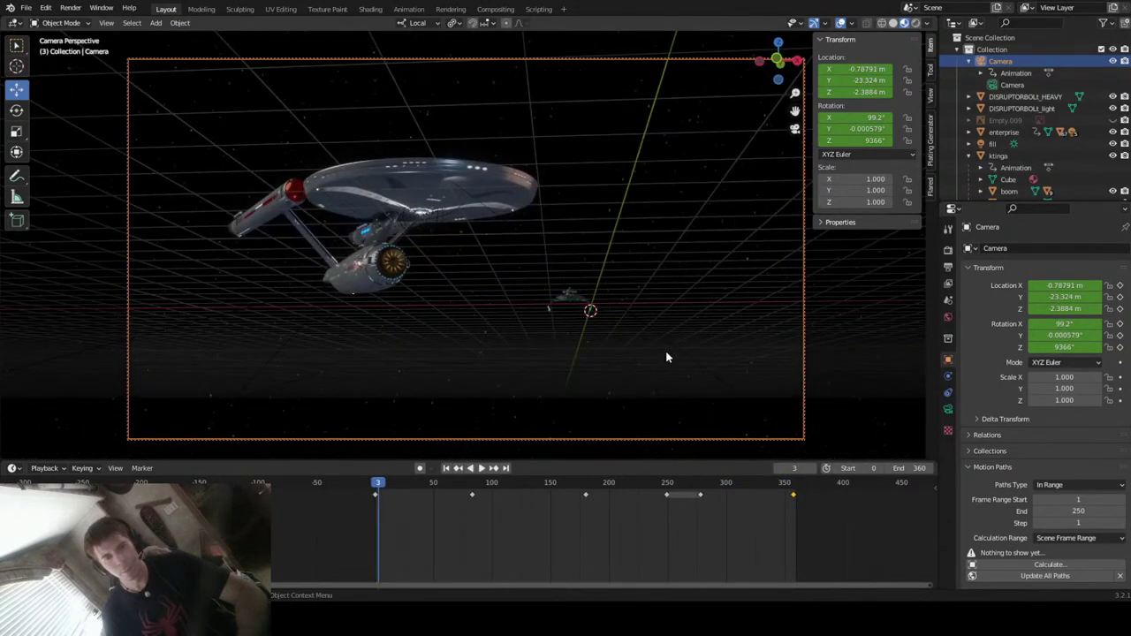
pyautogui.press('space')
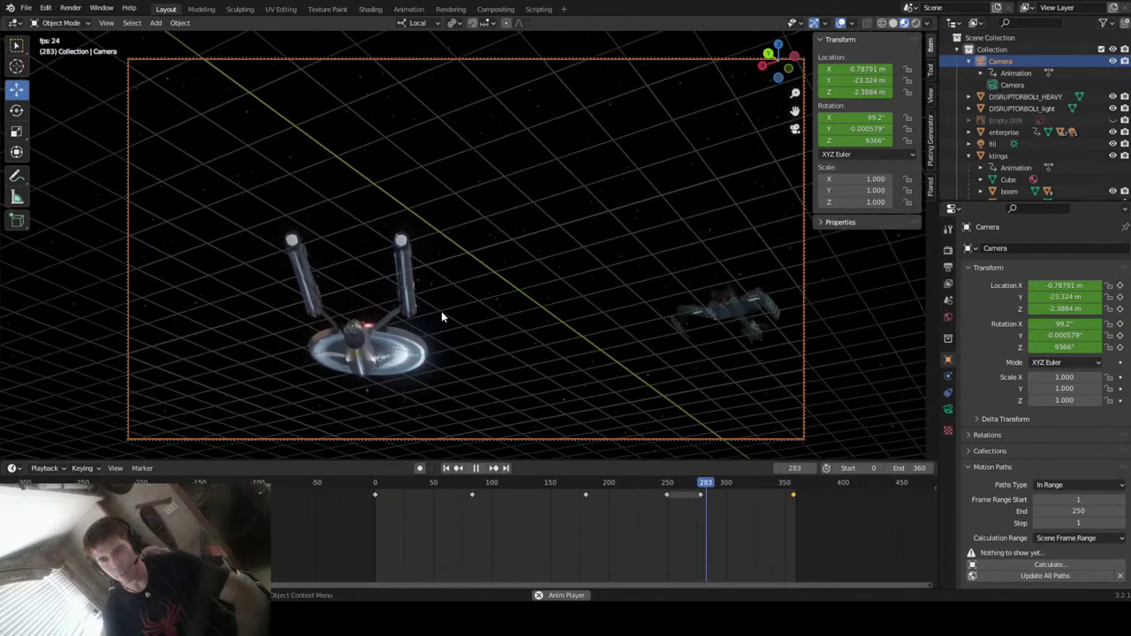
pyautogui.press('space')
pyautogui.click(448, 473)
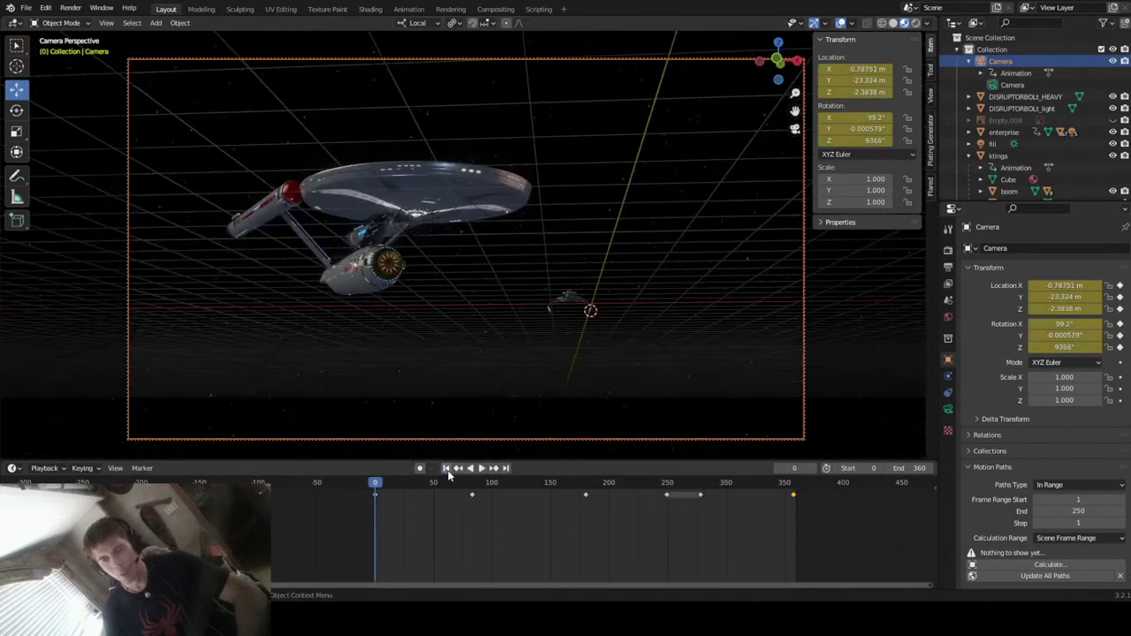
# - Scrub the opening frames between 3 and 17 to examine the two ships' starting positions, ending on frame 3
pyautogui.press('space')
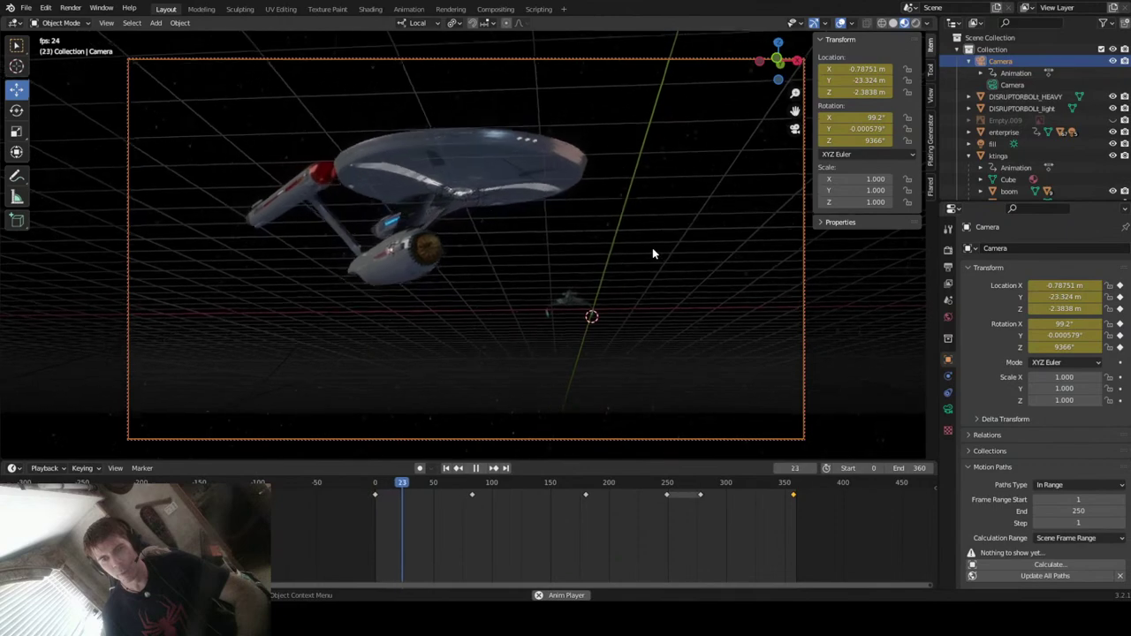
pyautogui.press('space')
pyautogui.moveTo(466, 485); pyautogui.dragTo(378, 541)
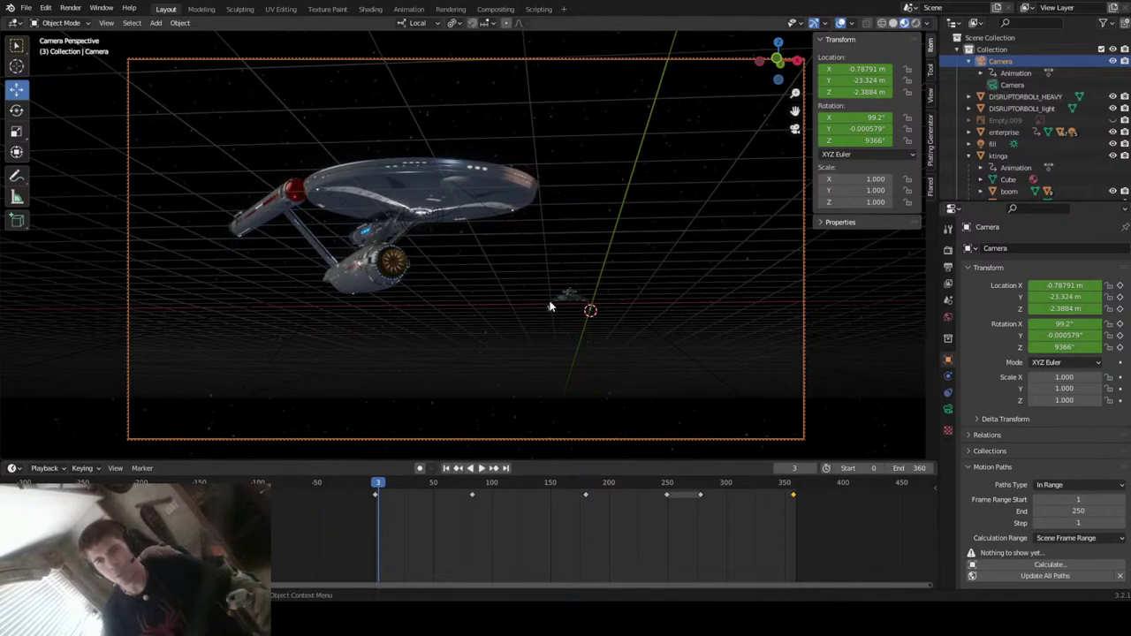
pyautogui.moveTo(380, 486); pyautogui.dragTo(395, 590)
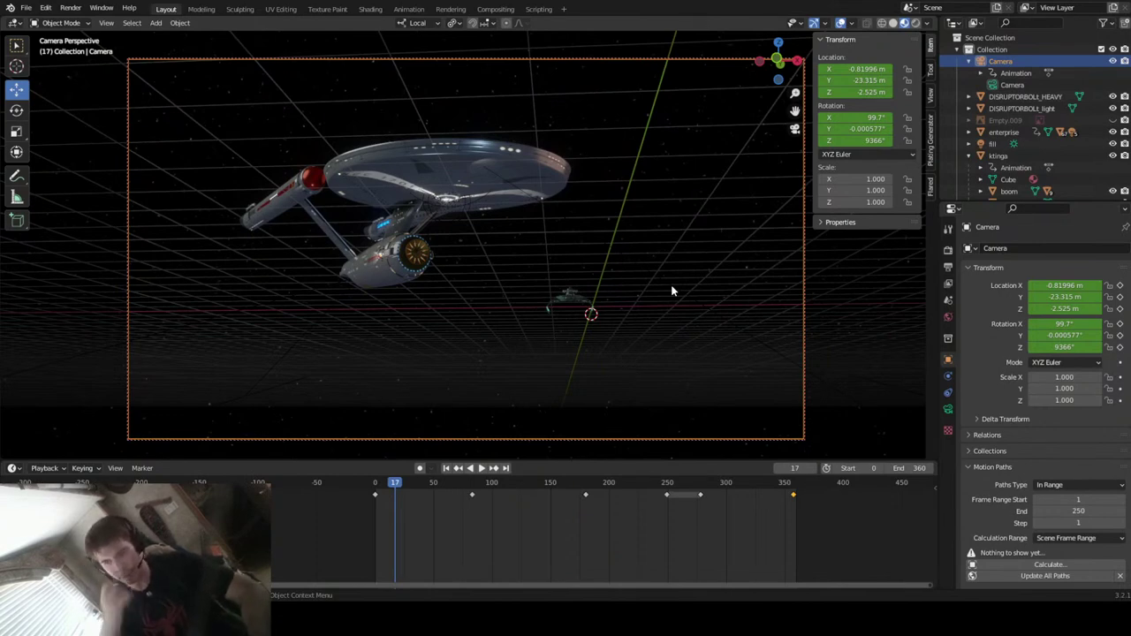
pyautogui.moveTo(400, 489); pyautogui.dragTo(378, 543)
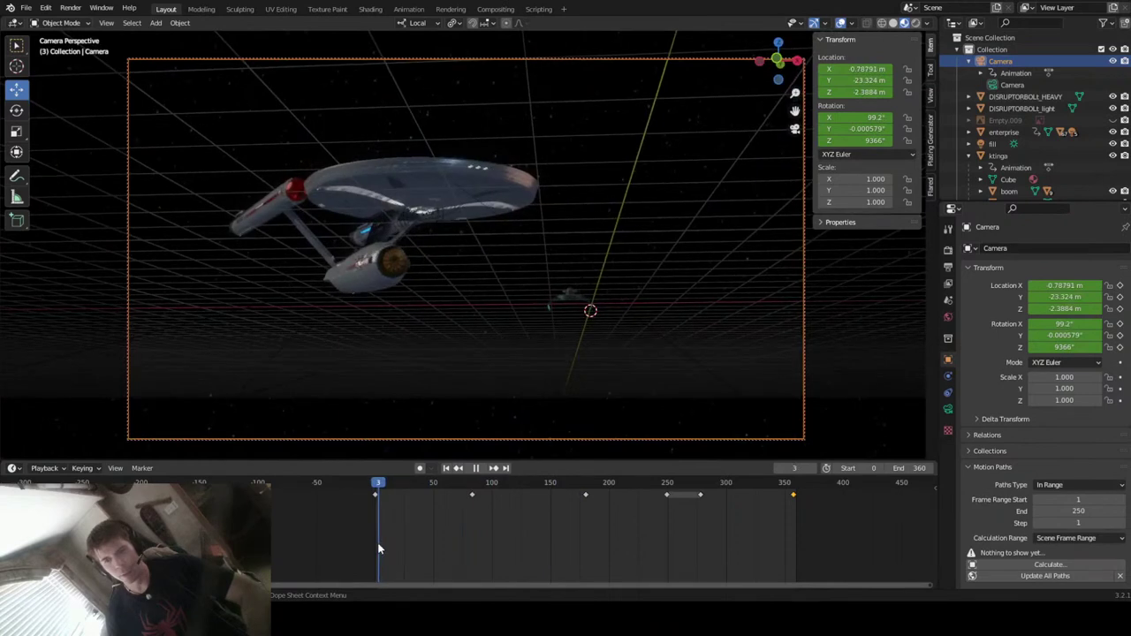
pyautogui.click(570, 300)
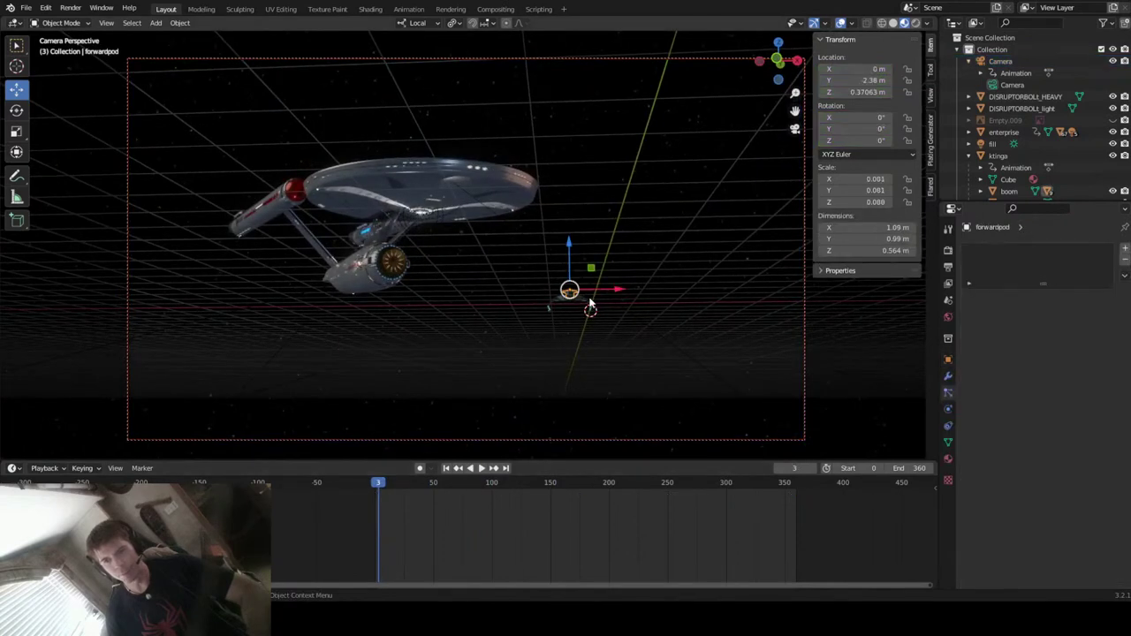
pyautogui.click(591, 308)
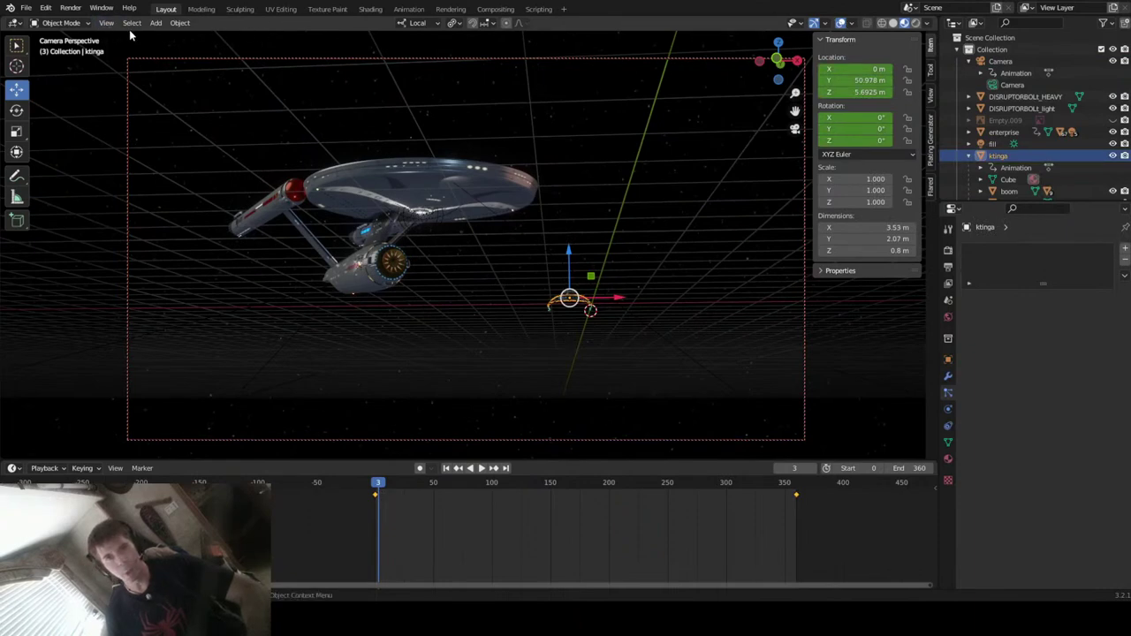
pyautogui.click(155, 23)
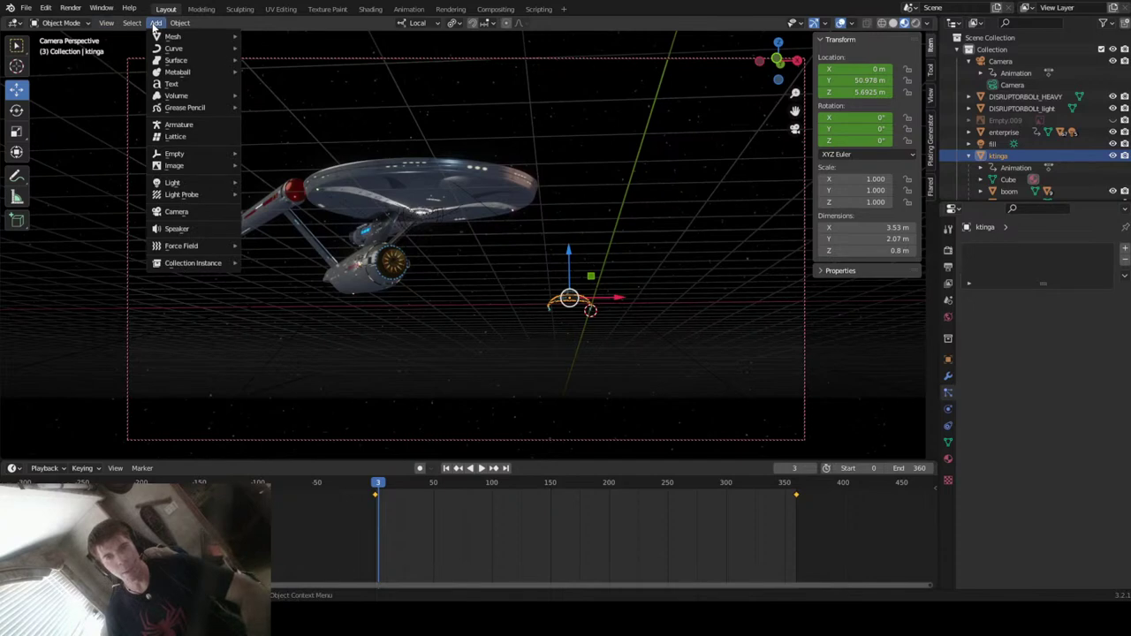
# - Snap the 3D cursor to the Enterprise's saucer and add a Plain Axes empty there
pyautogui.click(420, 185)
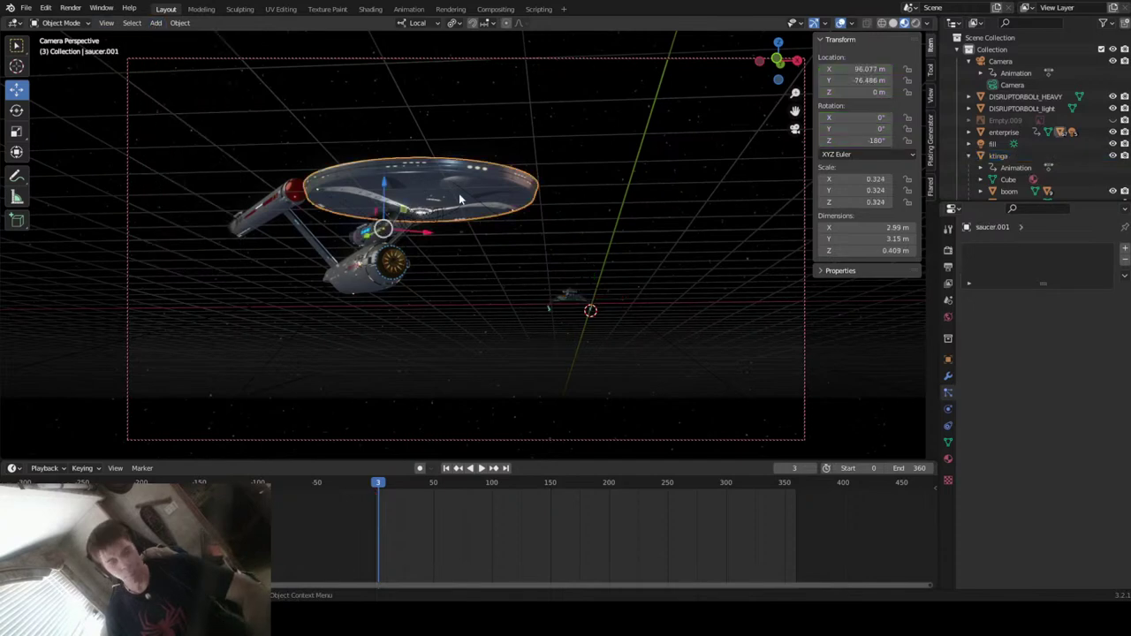
pyautogui.hotkey('shift', 's')
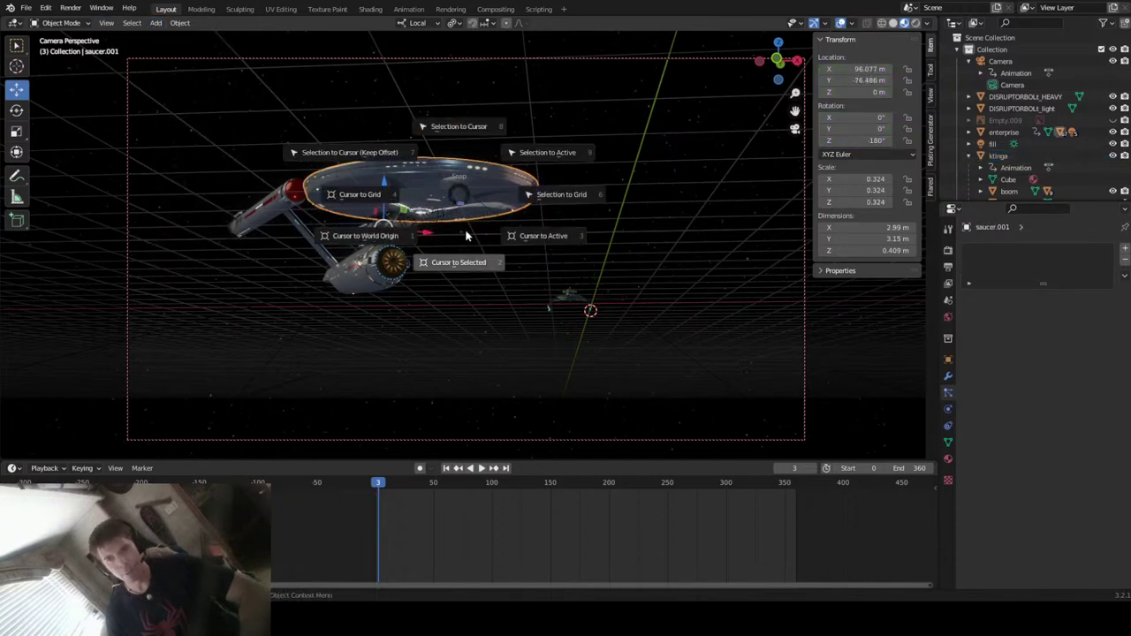
pyautogui.click(460, 264)
pyautogui.click(157, 24)
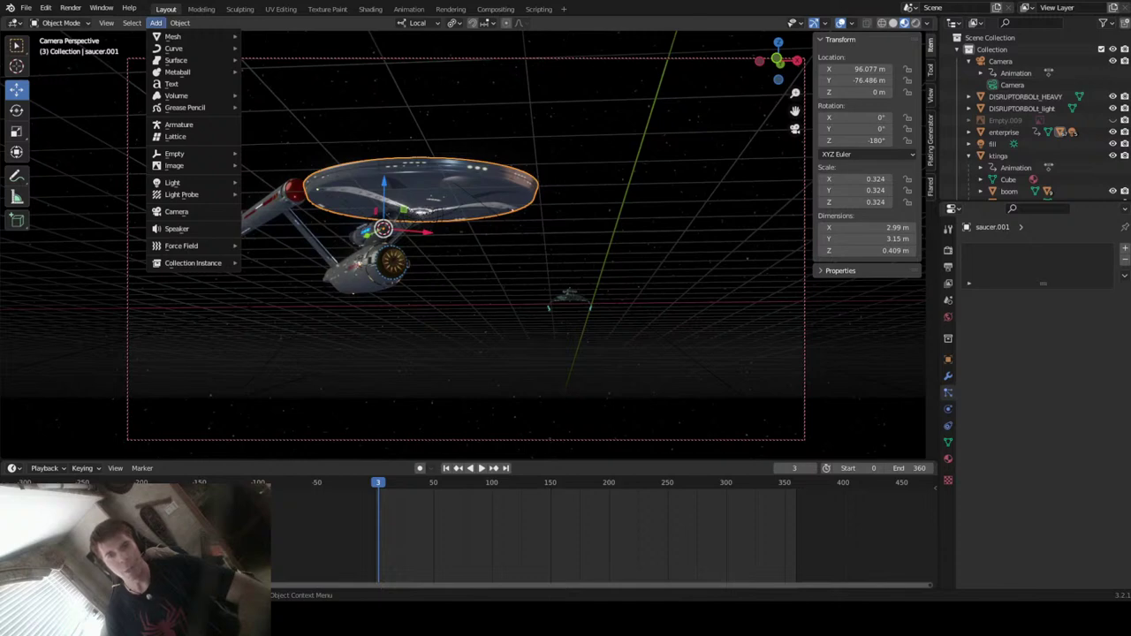
pyautogui.click(156, 23)
pyautogui.moveTo(225, 156)
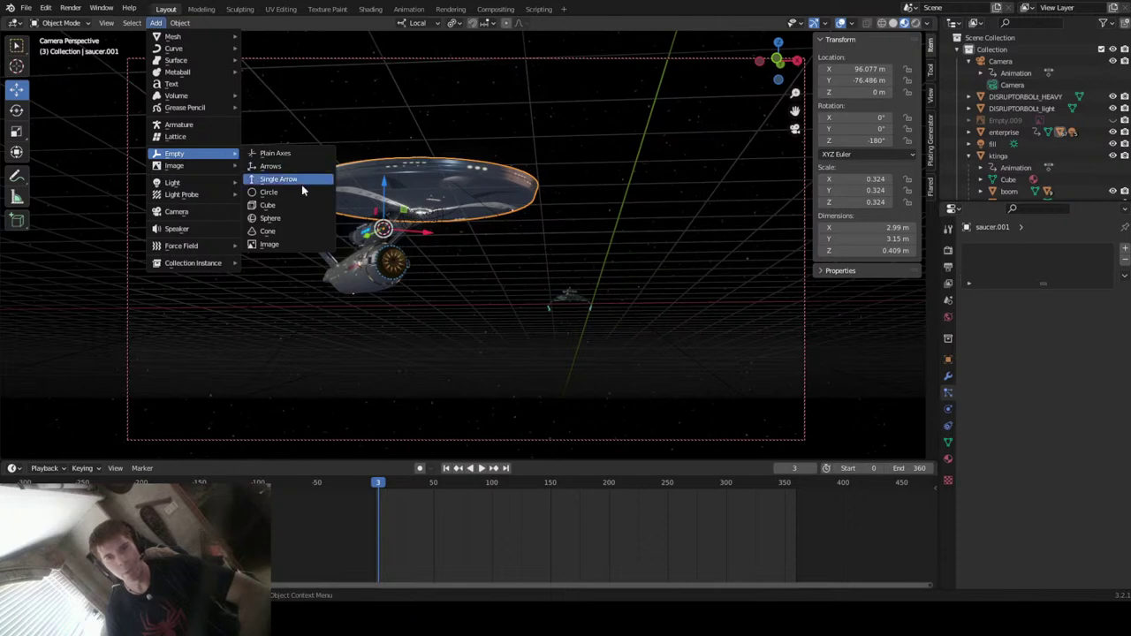
pyautogui.click(294, 153)
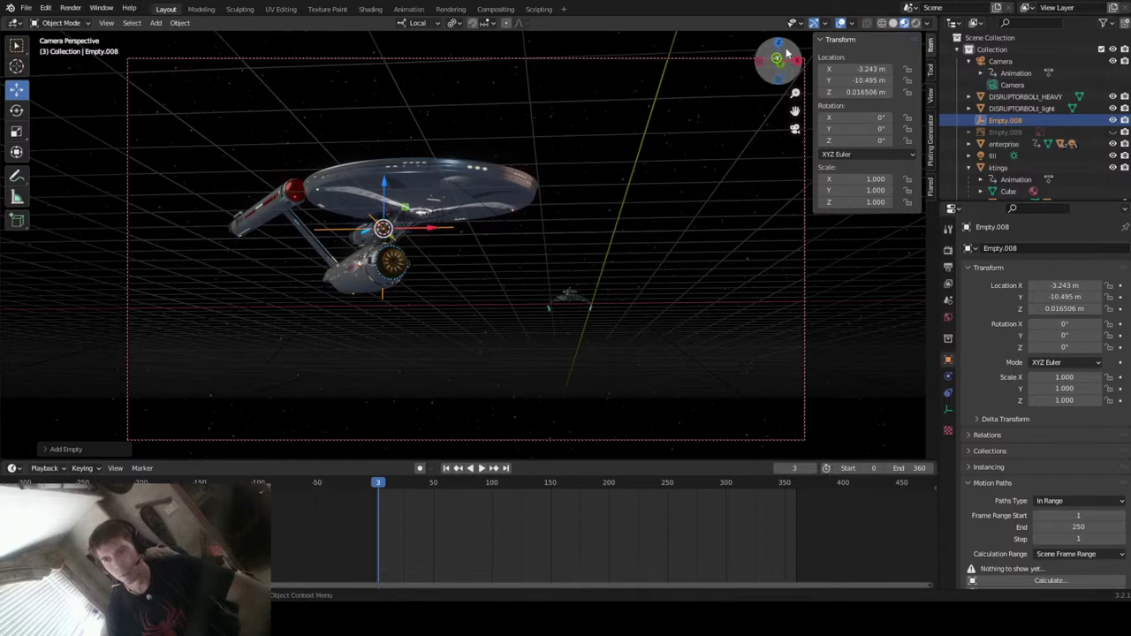
# - Raise the new empty along Z to a height of about 0.49 m, level with the Enterprise's saucer
pyautogui.moveTo(778, 58); pyautogui.dragTo(778, 67)
pyautogui.press('KP_1')
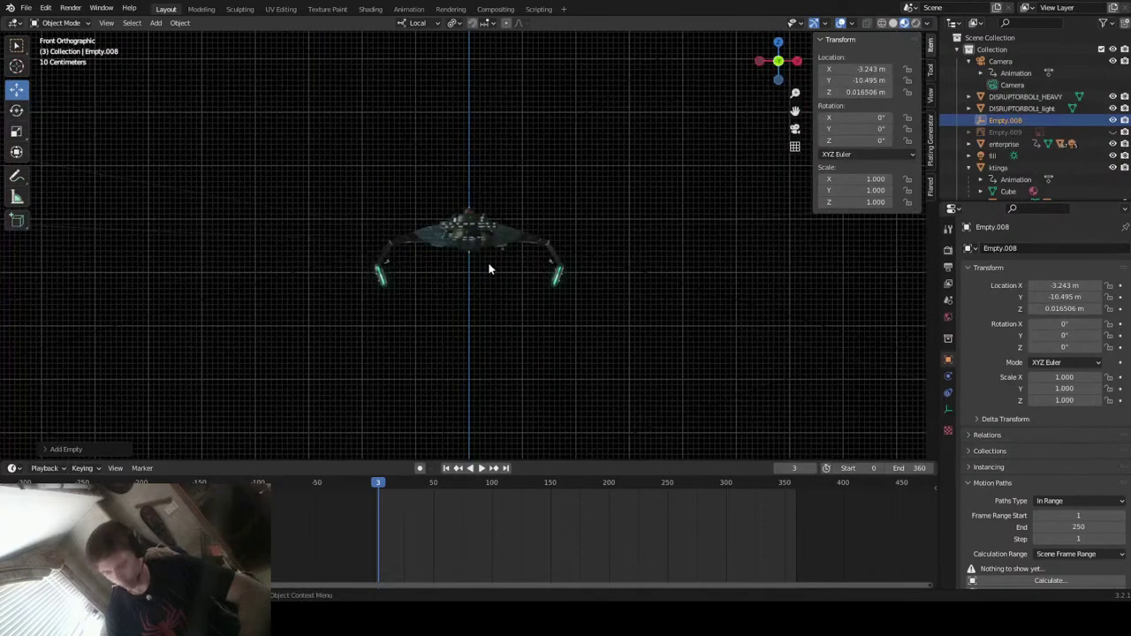
pyautogui.press('KP_Decimal')
pyautogui.moveTo(584, 215); pyautogui.dragTo(617, 133, button='middle')
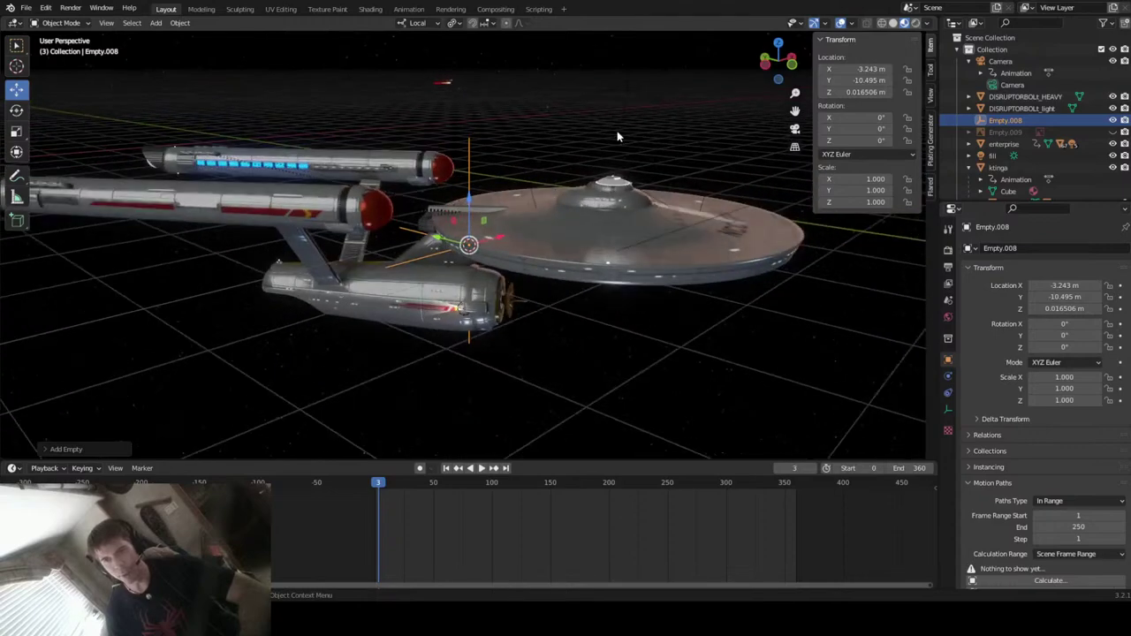
pyautogui.press('g')
pyautogui.press('z')
pyautogui.click(534, 200)
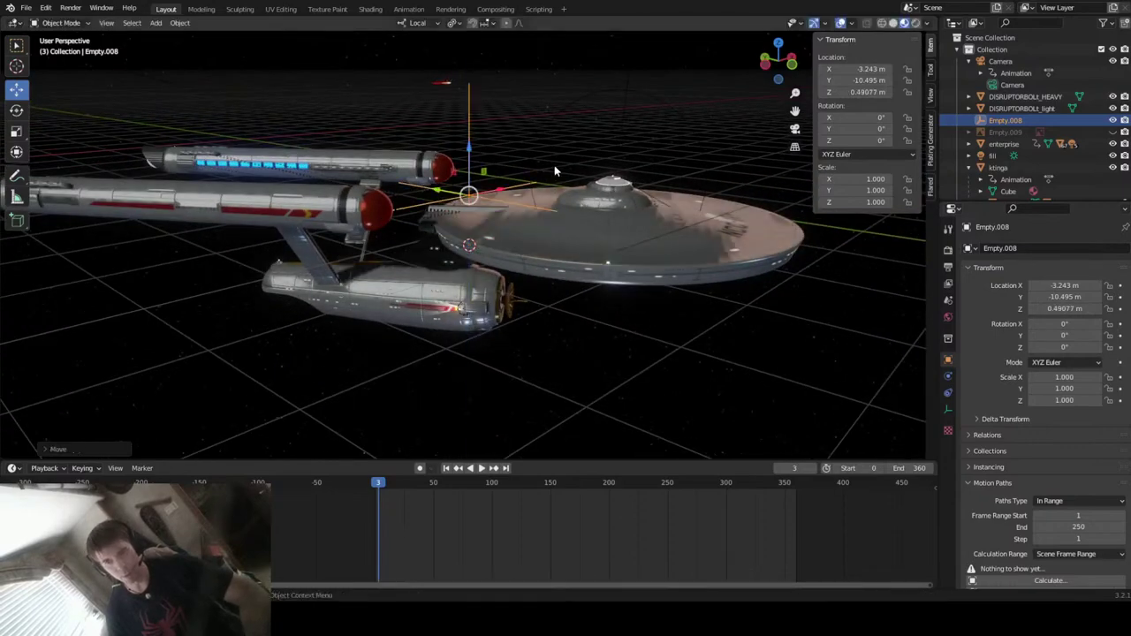
# - Move the empty horizontally over the saucer's outer area, to about X -1.92 m and Y -11 m
pyautogui.moveTo(631, 180); pyautogui.dragTo(630, 235, button='middle')
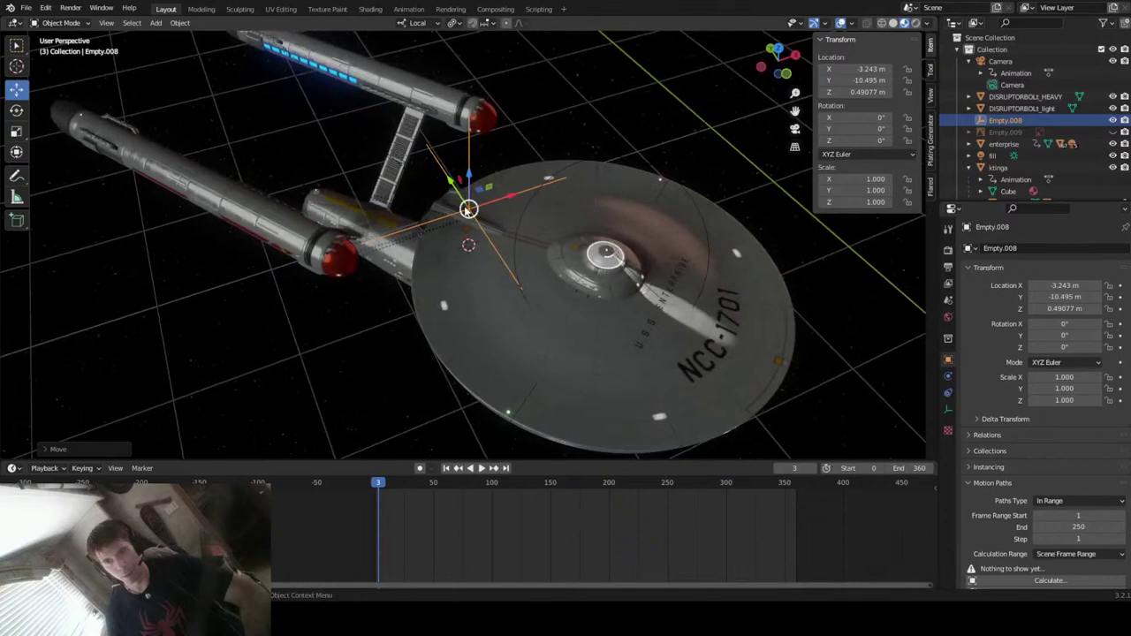
pyautogui.click(777, 50)
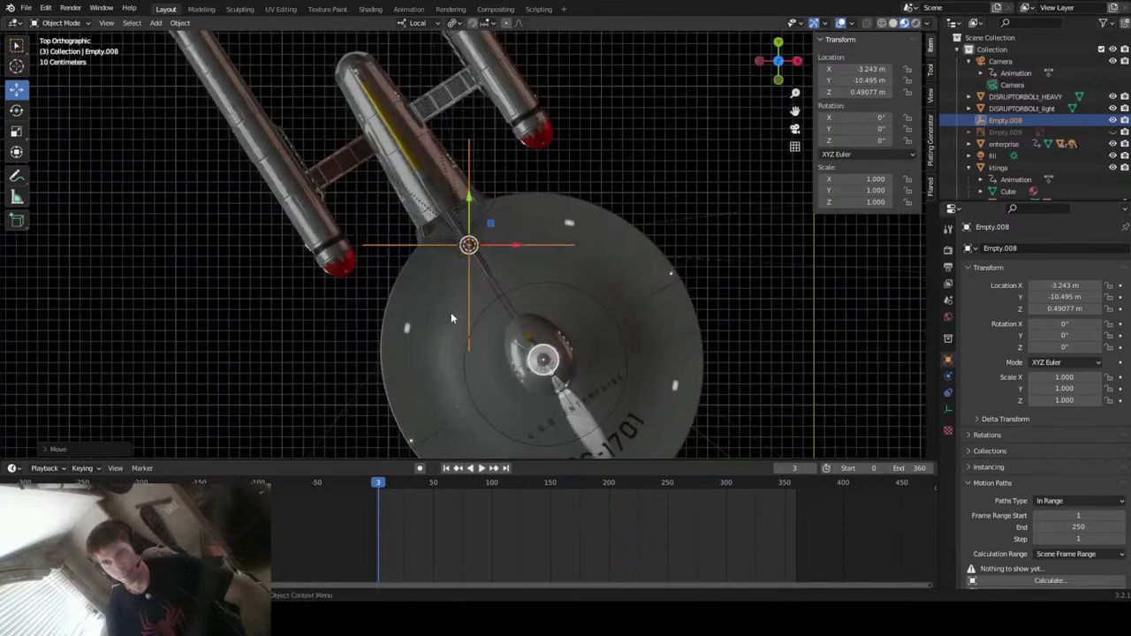
pyautogui.press('g')
pyautogui.click(631, 327)
pyautogui.moveTo(702, 220); pyautogui.dragTo(623, 150, button='middle')
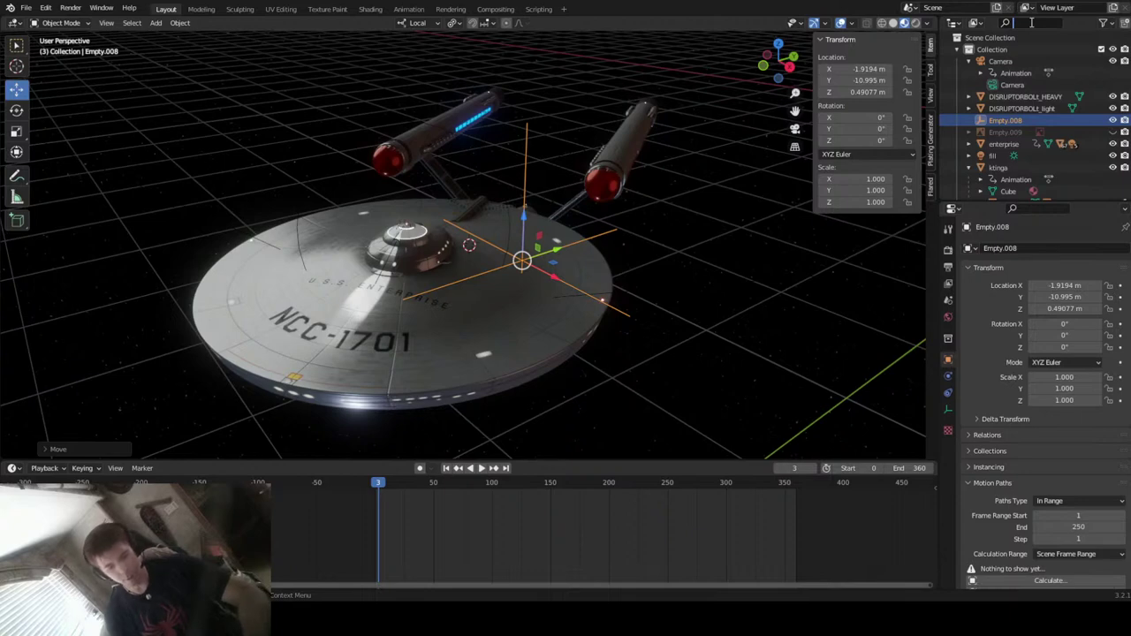
# - Parent the empty to the Enterprise's saucer.001 object
pyautogui.write('emitt')
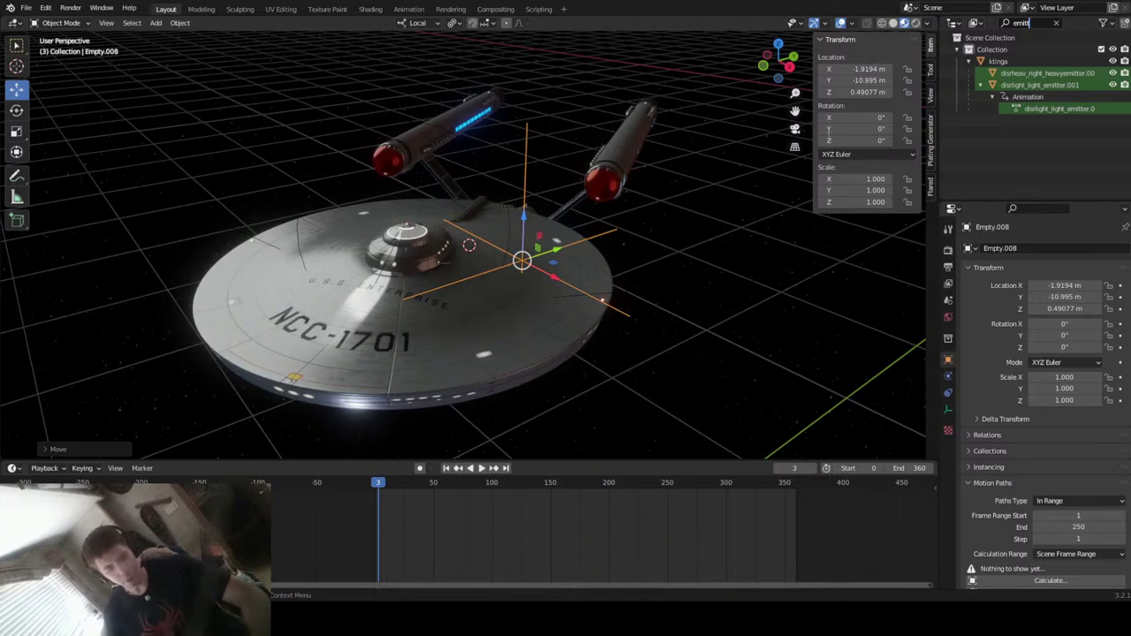
pyautogui.click(1056, 23)
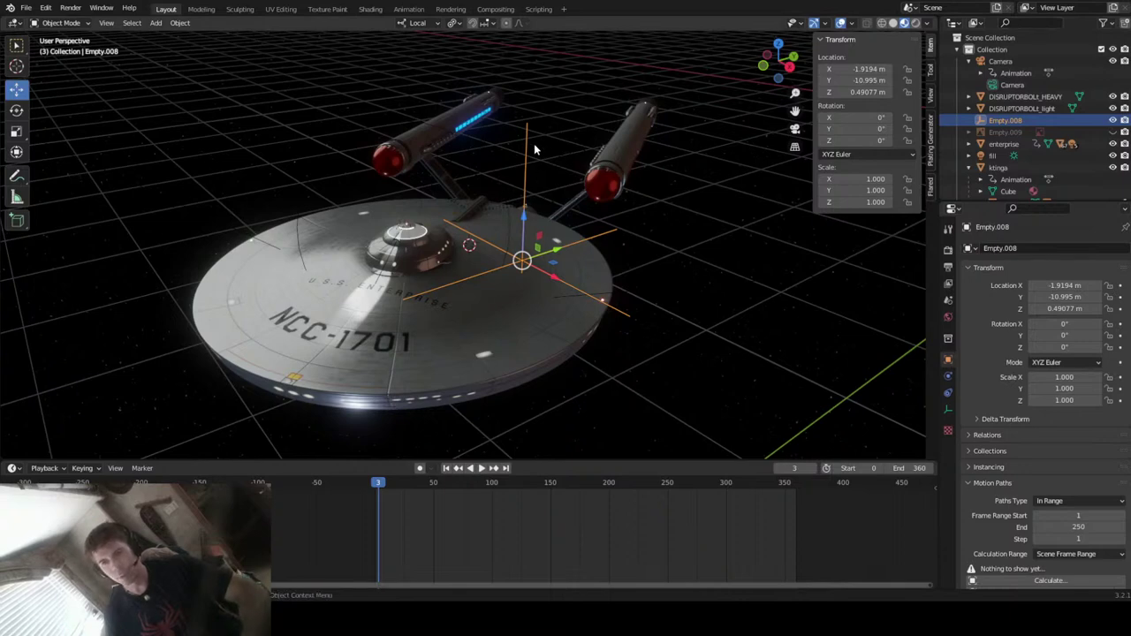
pyautogui.keyDown('shift'); pyautogui.click(468, 356); pyautogui.keyUp('shift')
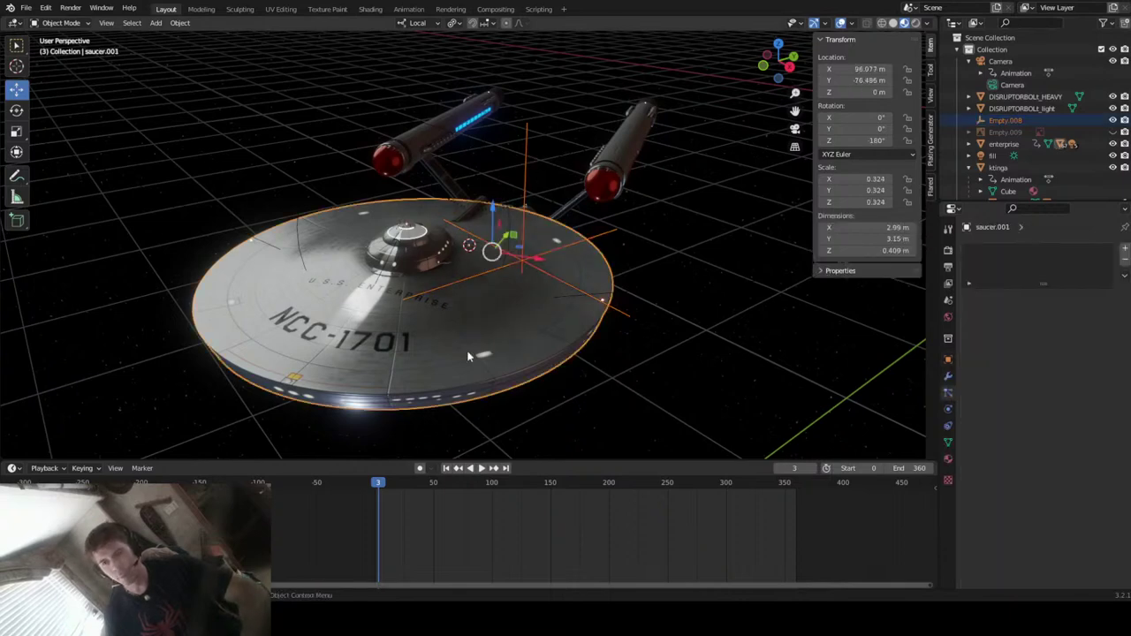
pyautogui.rightClick(468, 356)
pyautogui.moveTo(469, 354)
pyautogui.click(535, 348)
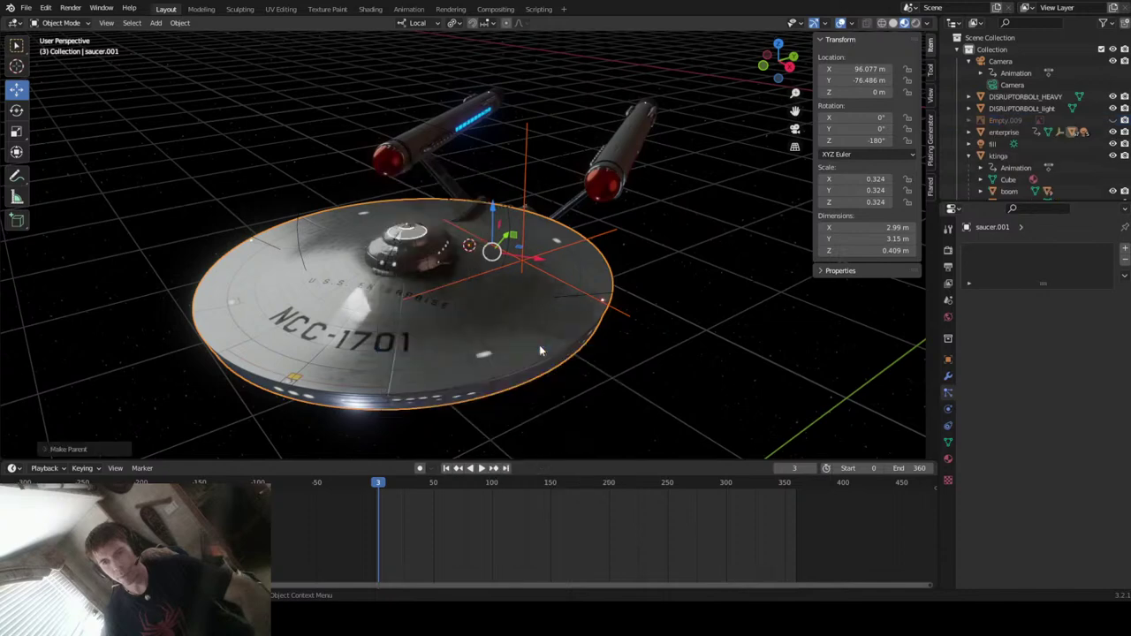
# - Find the empty under enterprise and saucer.001 in the scene hierarchy and rename it as target_disruptor
pyautogui.click(530, 156)
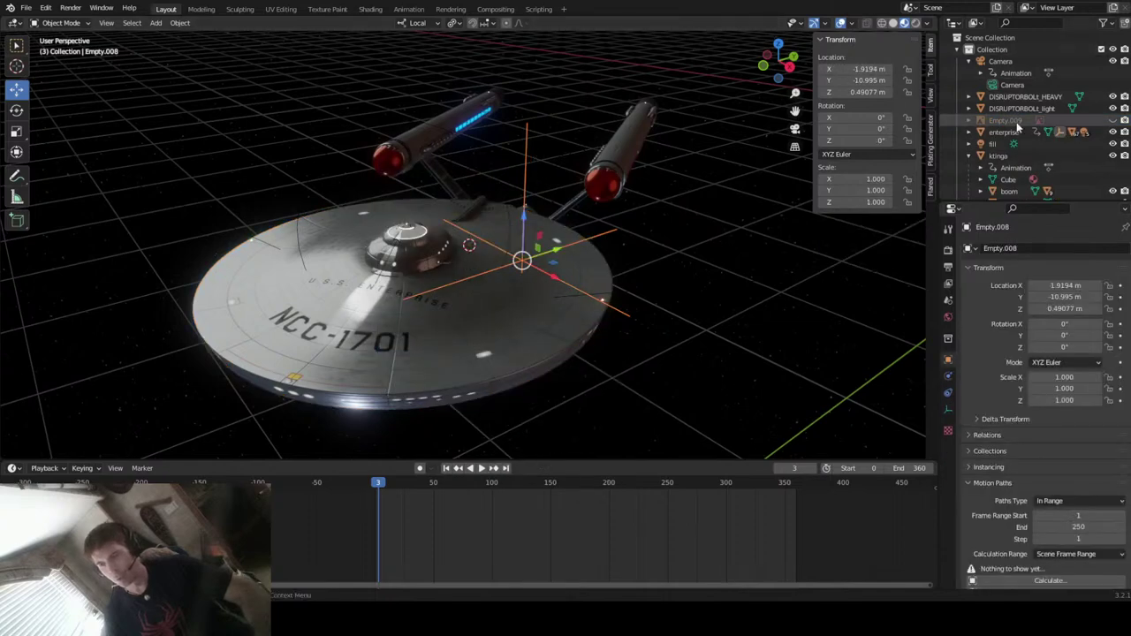
pyautogui.scroll(-3, 1032, 96)
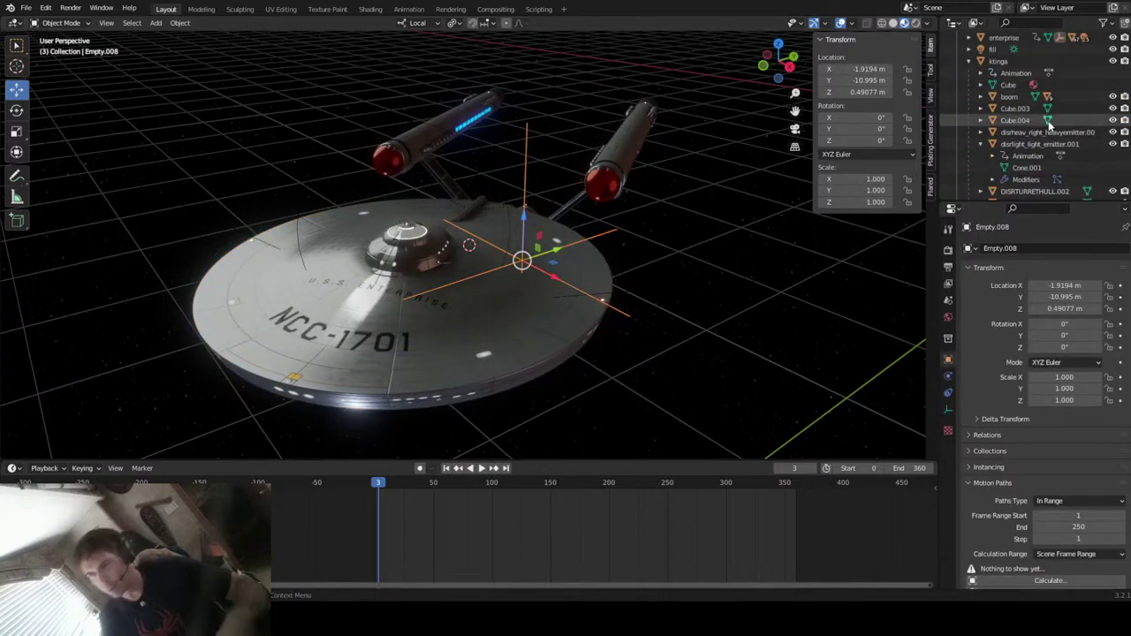
pyautogui.click(969, 38)
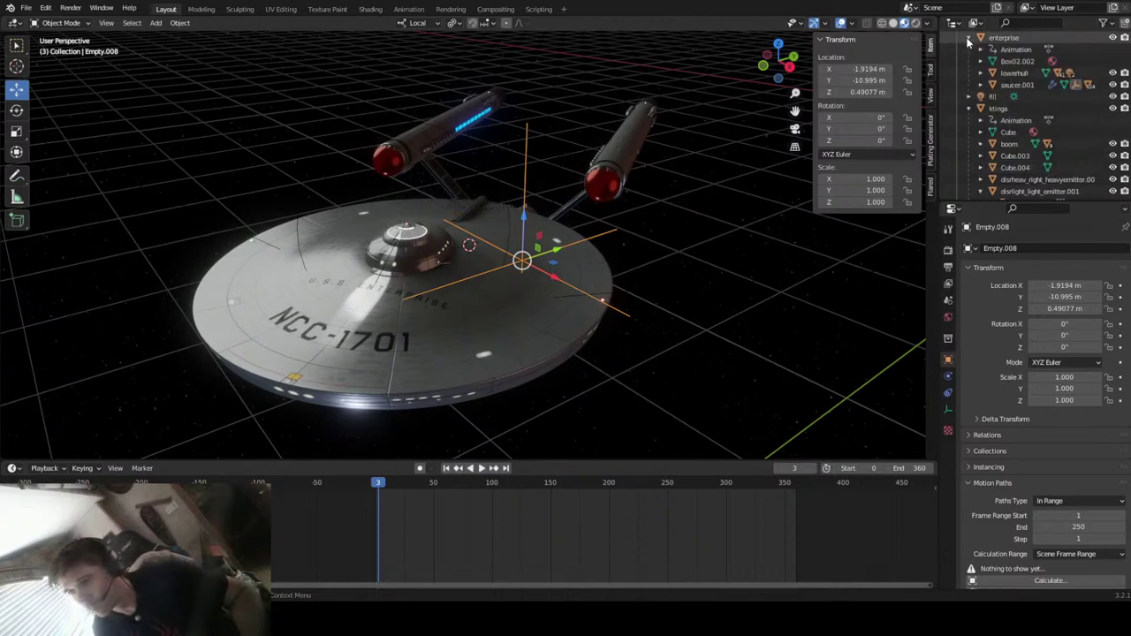
pyautogui.click(979, 86)
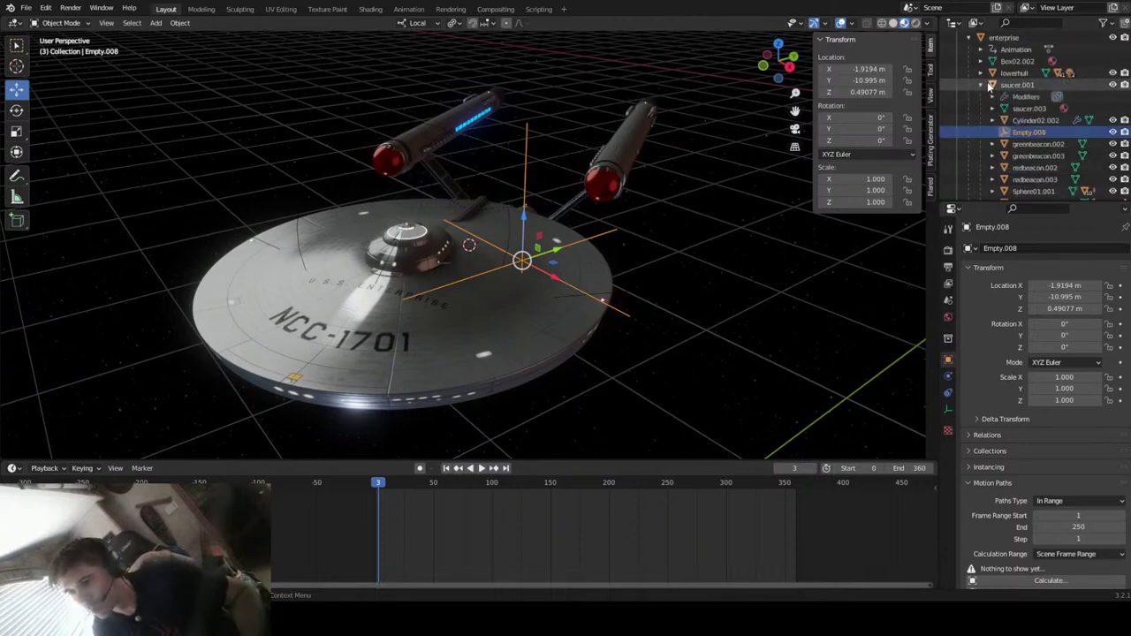
pyautogui.scroll(-1, 988, 88)
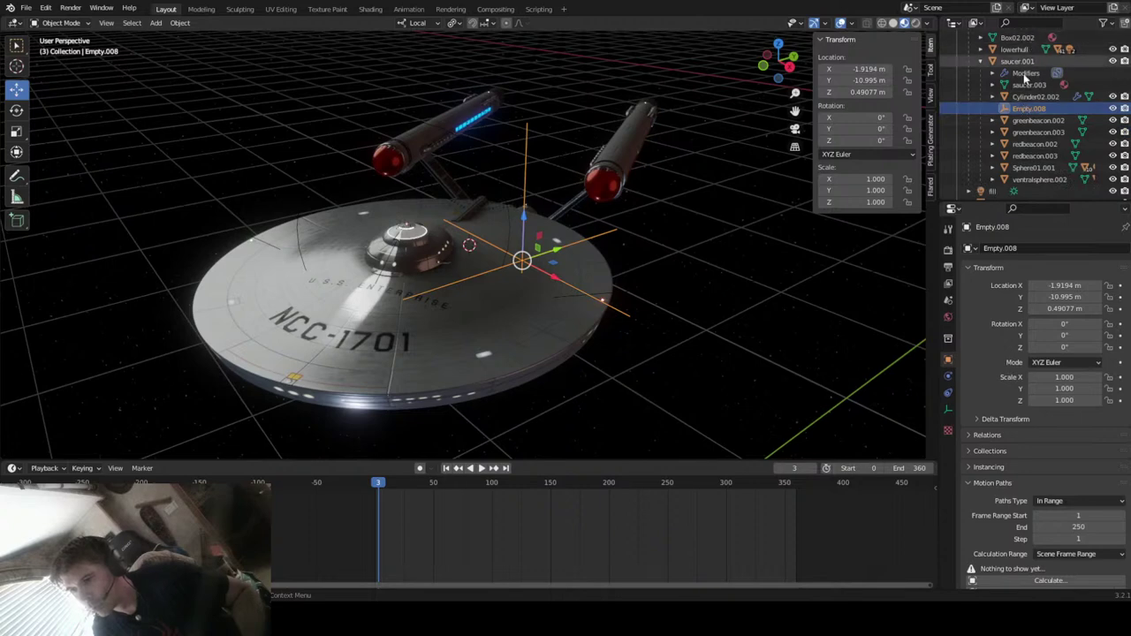
pyautogui.doubleClick(1030, 108)
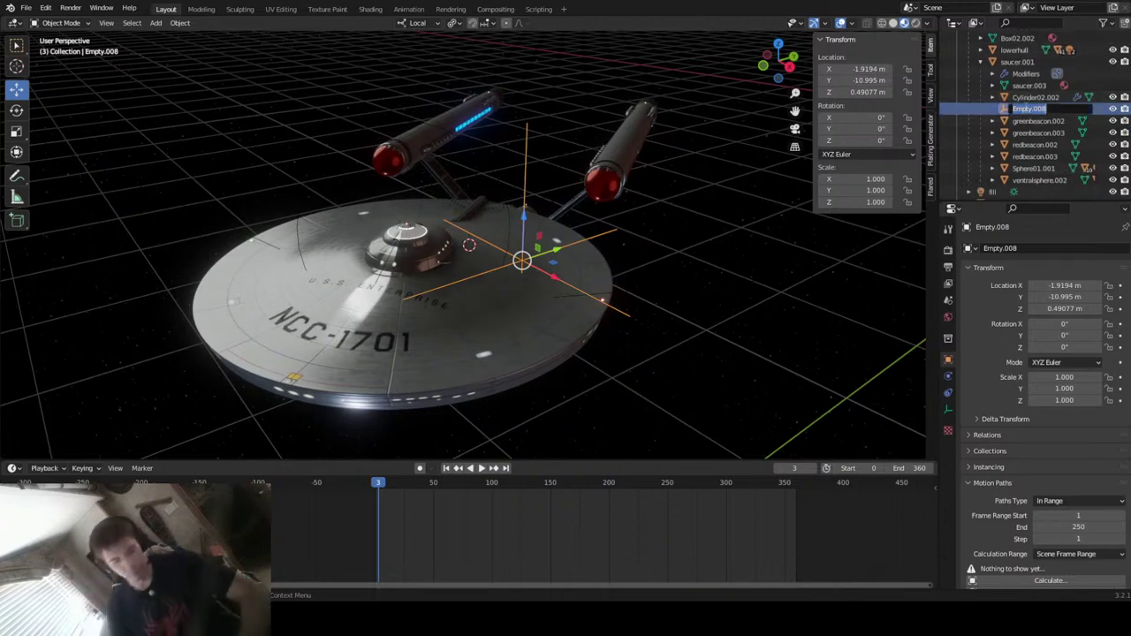
pyautogui.press('BackSpace')
pyautogui.write('ba')
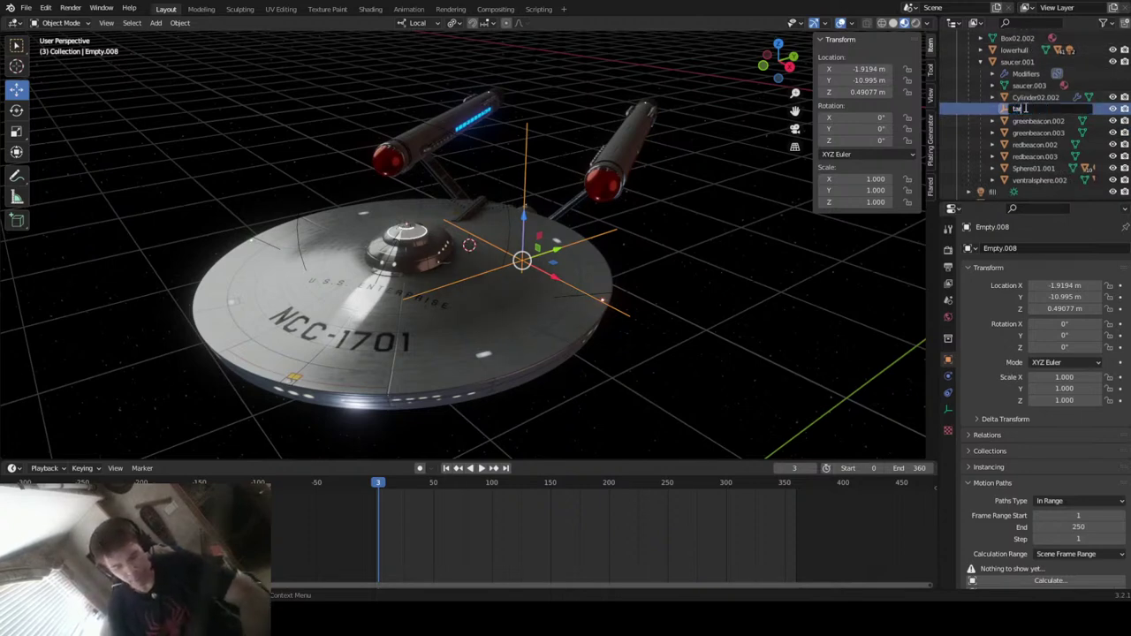
pyautogui.write('rget_dis')
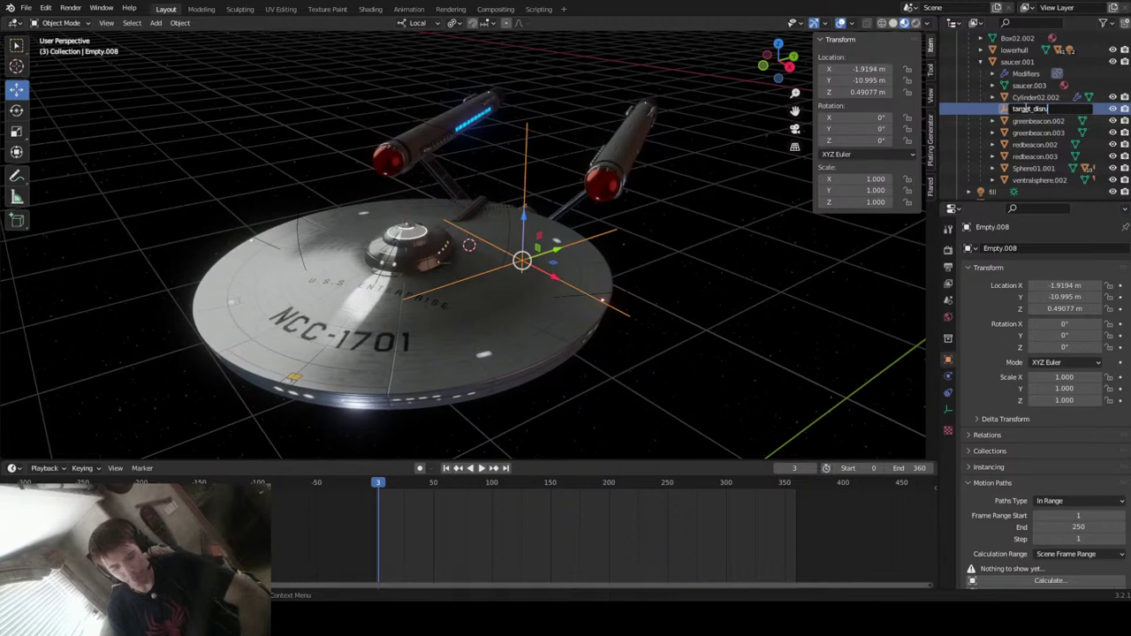
pyautogui.write('ruptor')
pyautogui.press('Return')
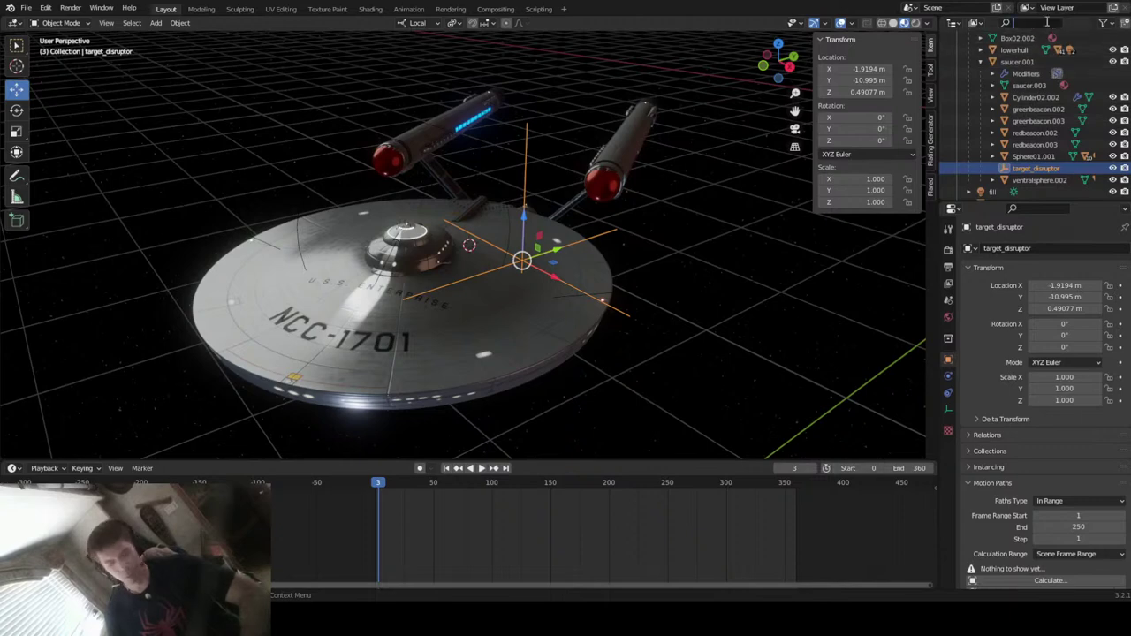
# - Find the ktinga's disrlight_light_emitter.001 object and add a Track To constraint to it
pyautogui.write('em')
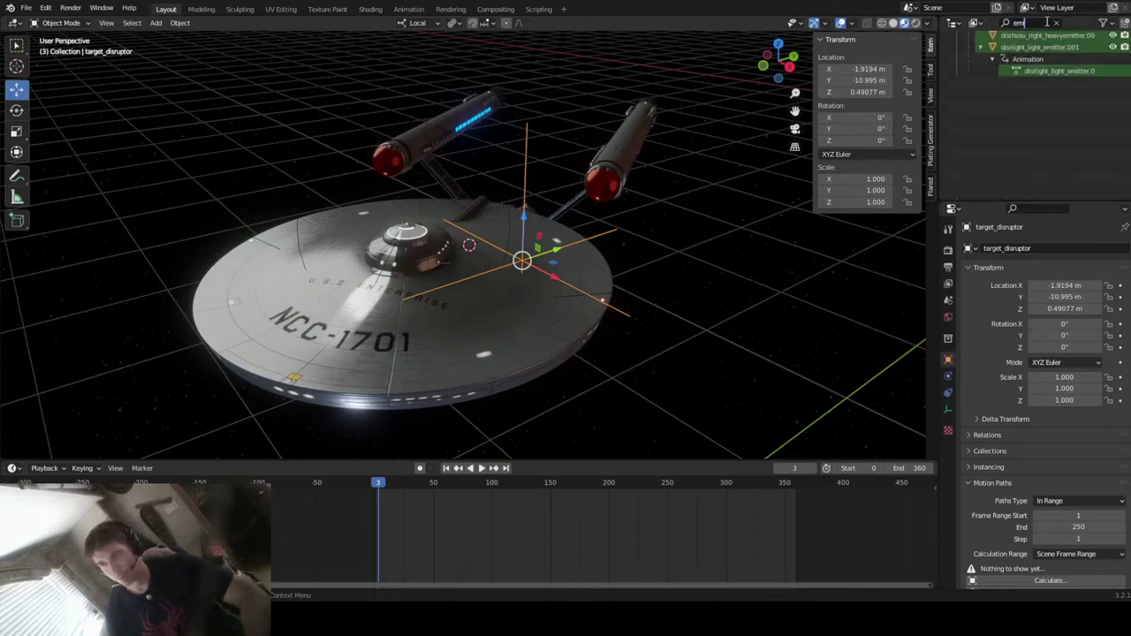
pyautogui.write('i')
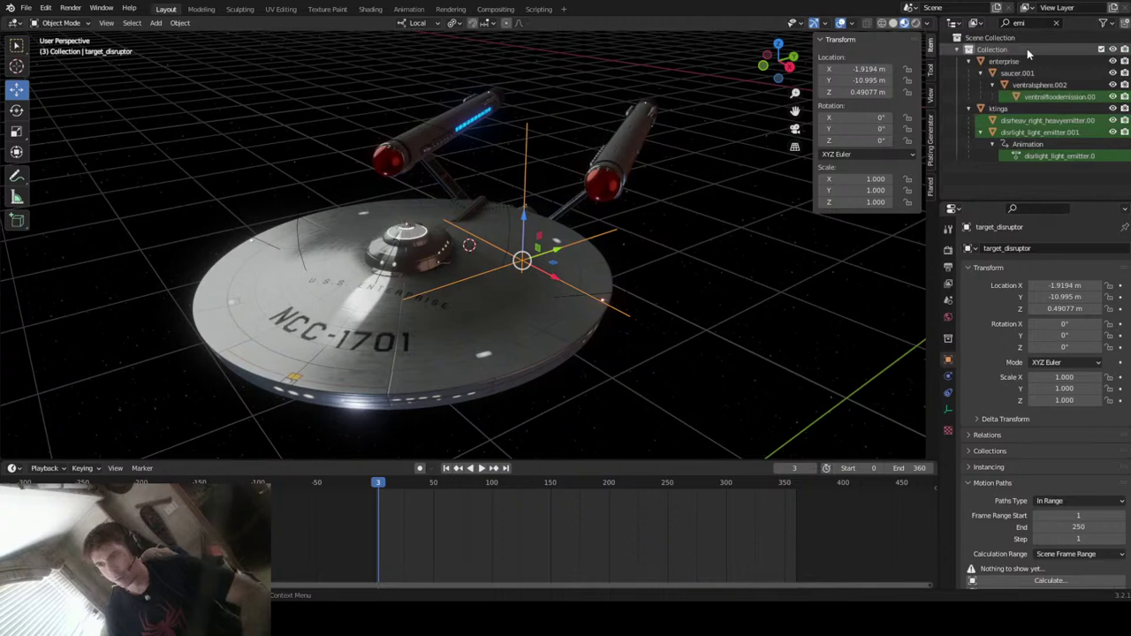
pyautogui.click(1025, 133)
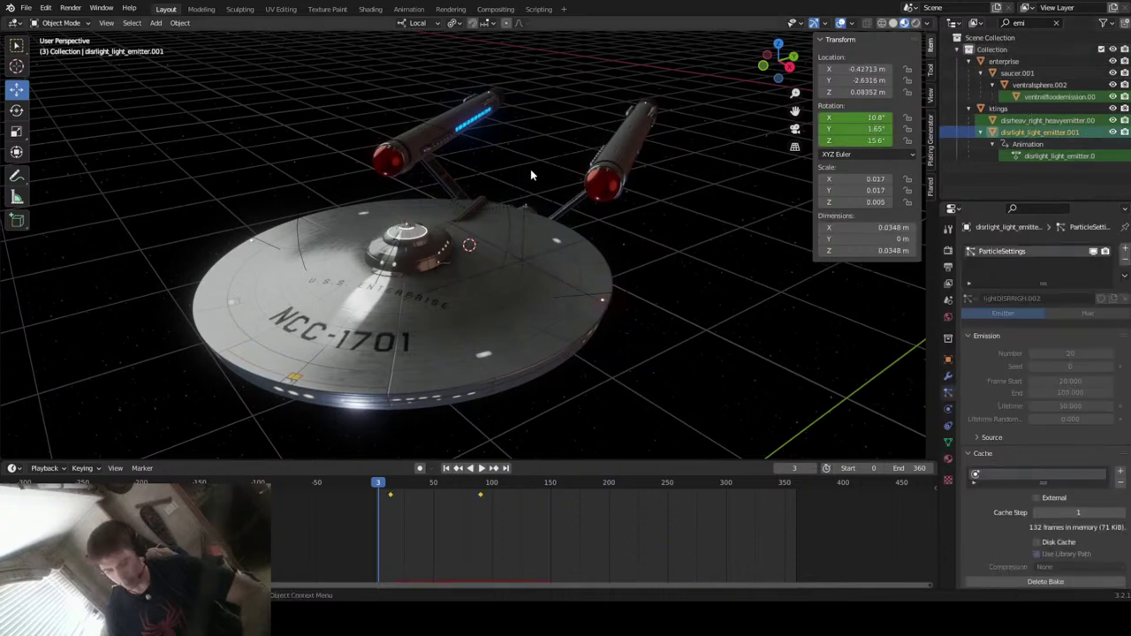
pyautogui.press('KP_Decimal')
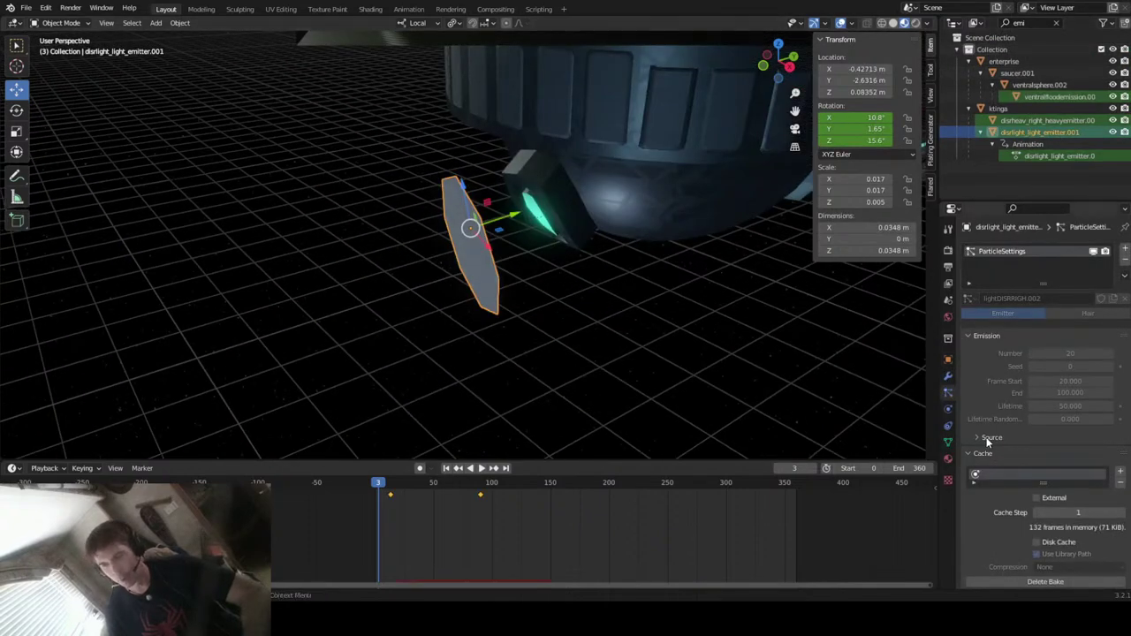
pyautogui.click(947, 423)
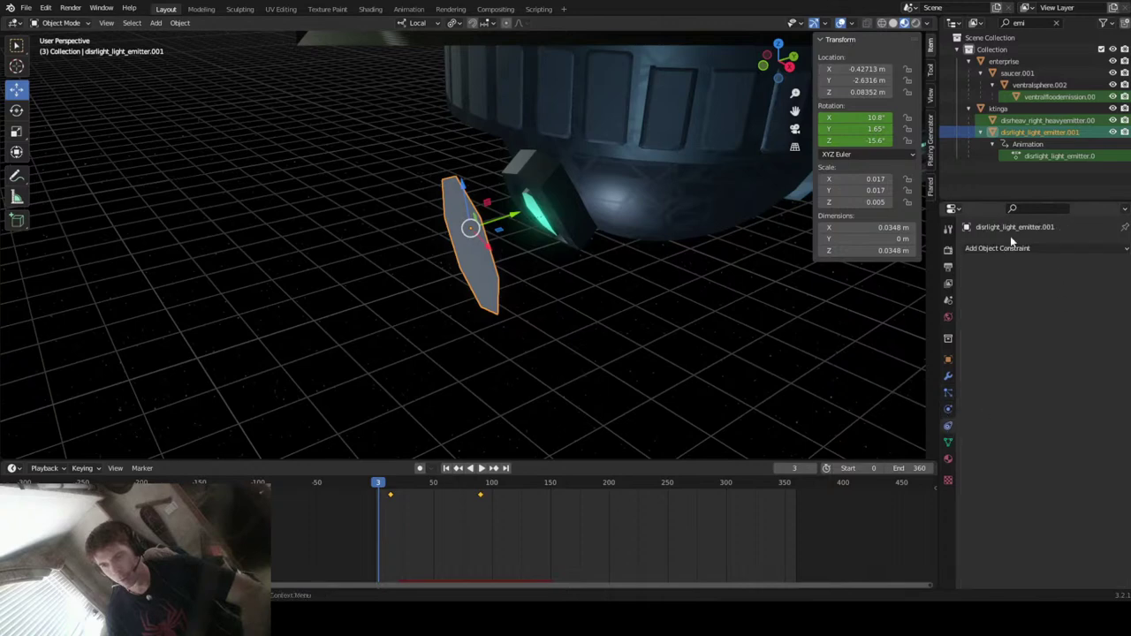
pyautogui.click(1008, 247)
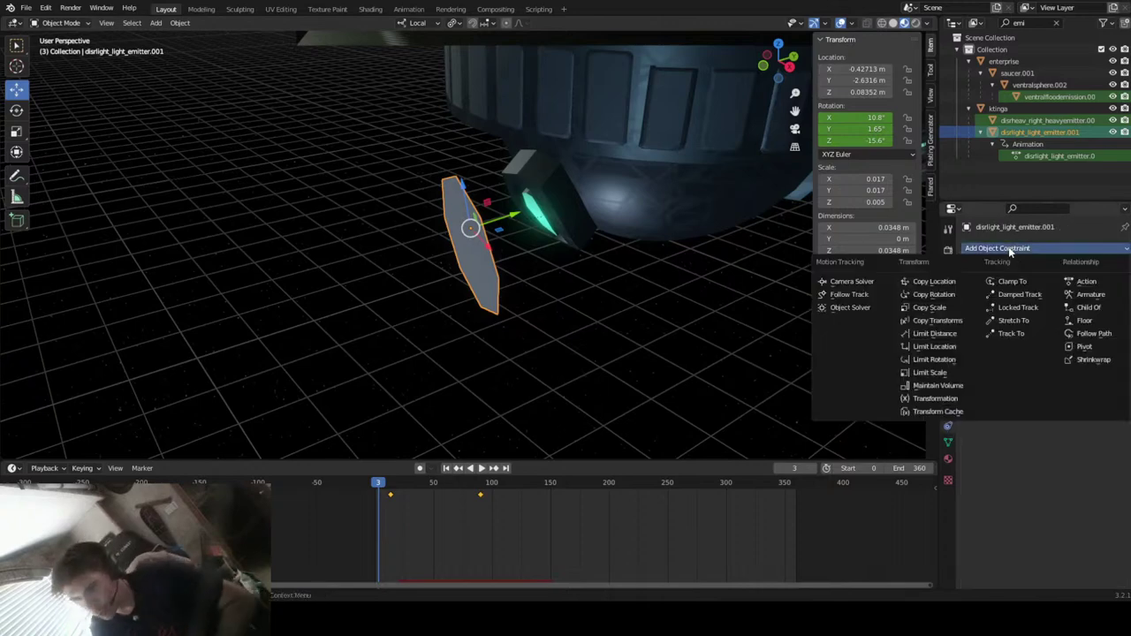
pyautogui.click(995, 334)
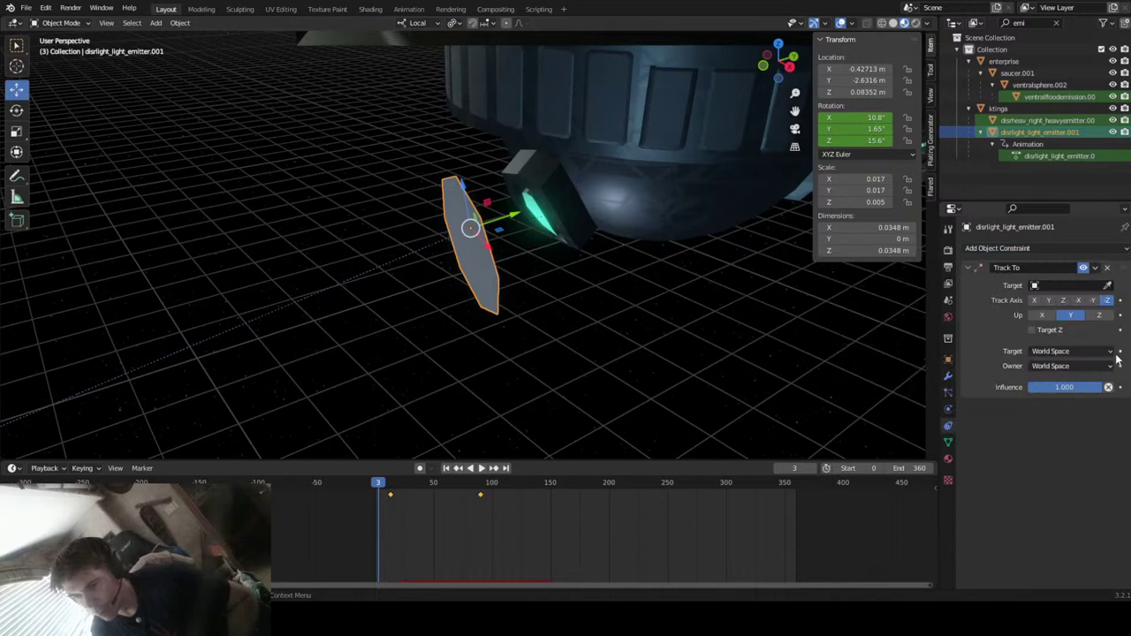
# - Set the Track To constraint's target to target_disruptor and its up axis to Z
pyautogui.click(1060, 285)
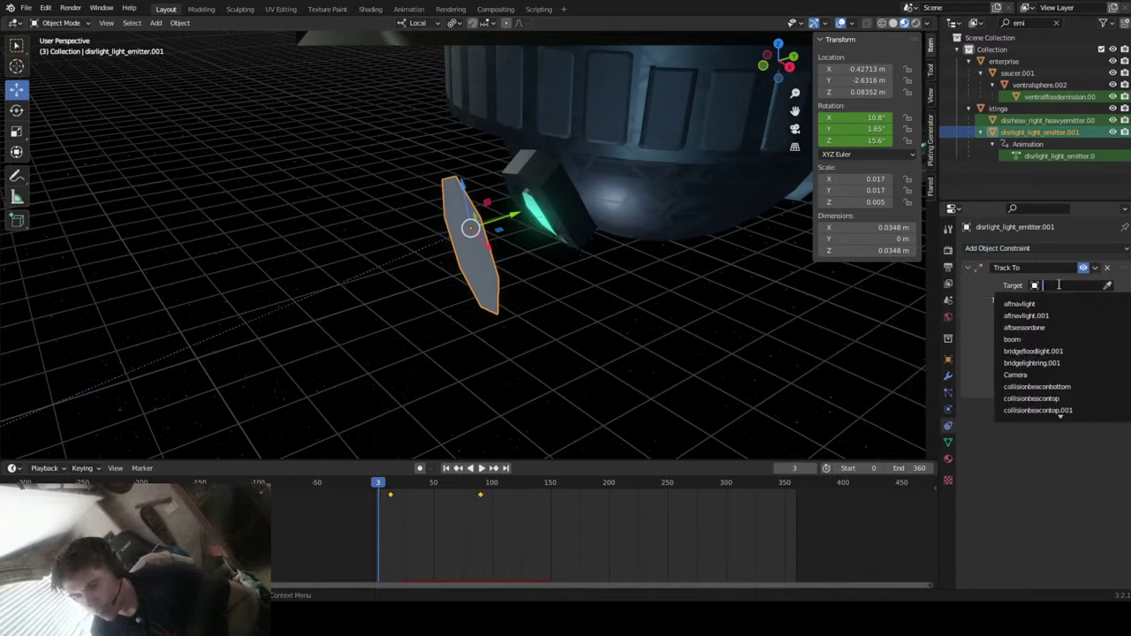
pyautogui.write('targ')
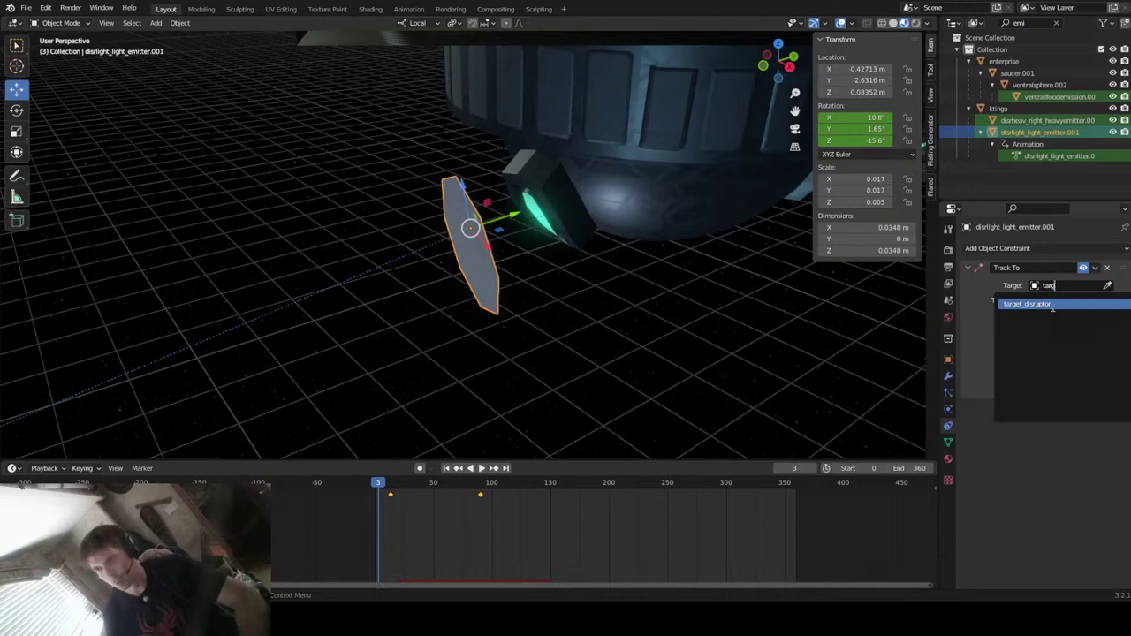
pyautogui.click(1050, 304)
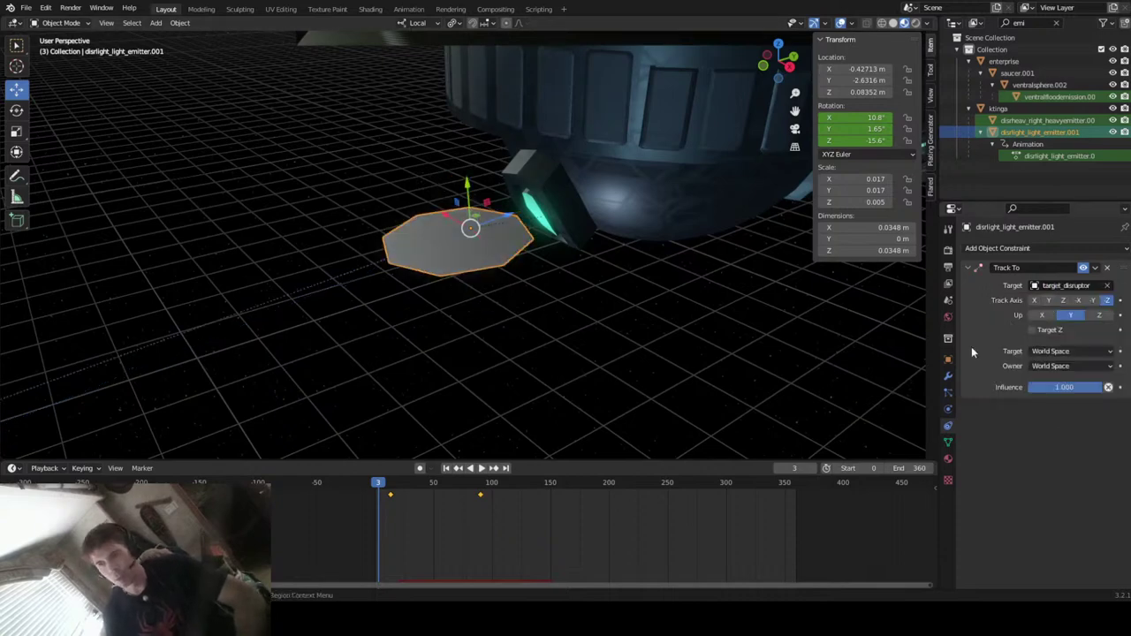
pyautogui.click(1100, 316)
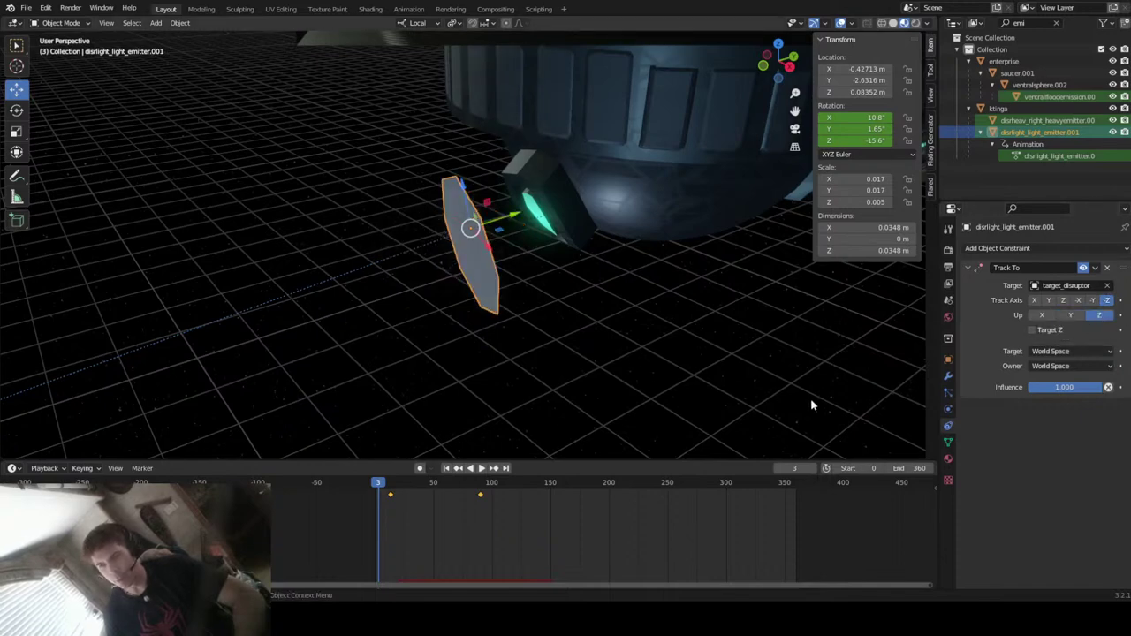
# - Delete the baked particle cache of the light disruptor emitter
pyautogui.click(950, 392)
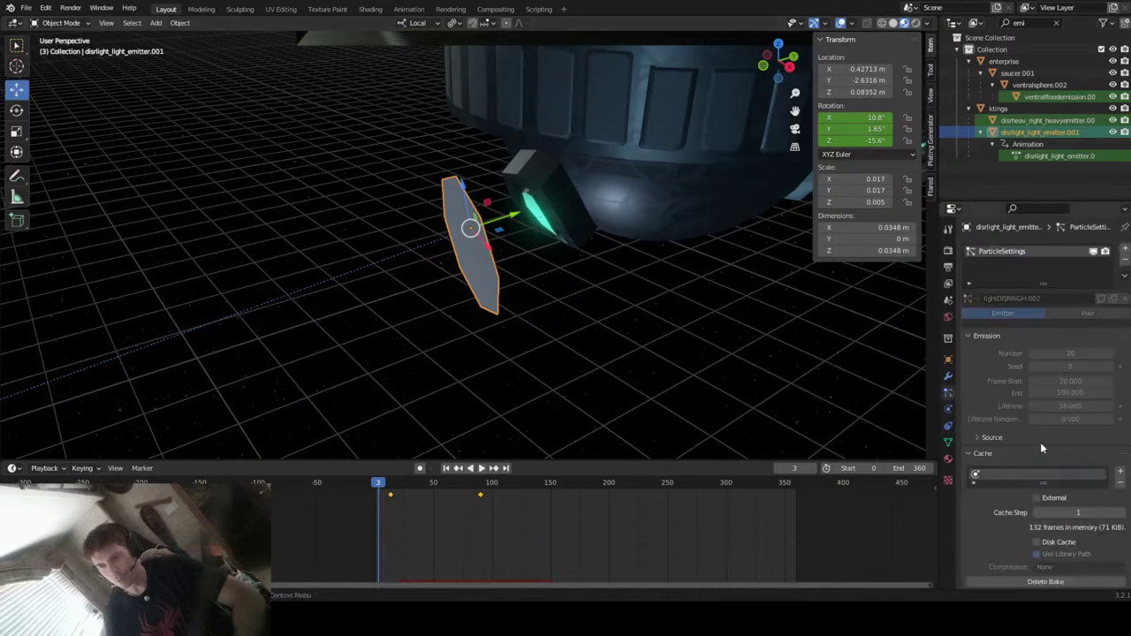
pyautogui.scroll(-4, 1044, 426)
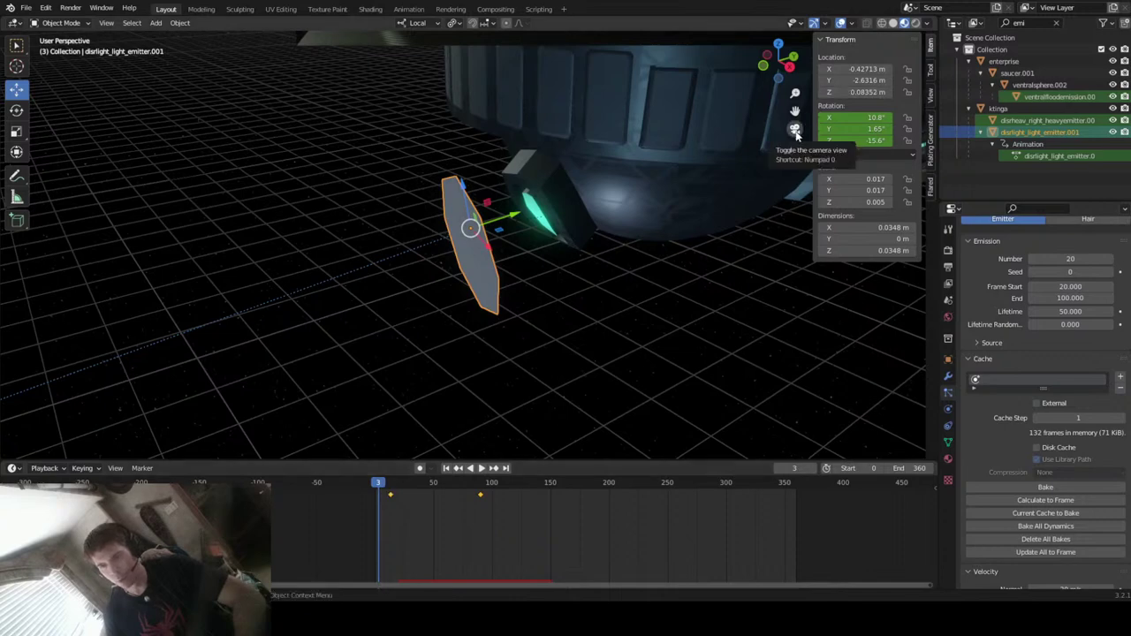
# - Play the opening frames through the camera, then examine the disruptor bolts' direction from outside the camera around frame 35
pyautogui.click(795, 129)
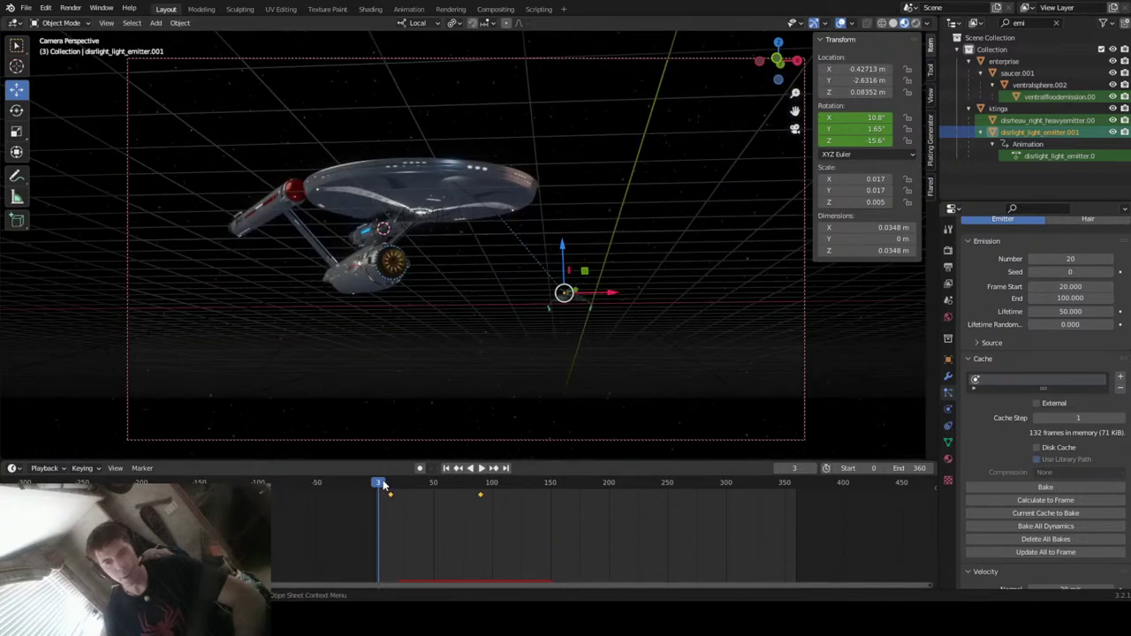
pyautogui.press('space')
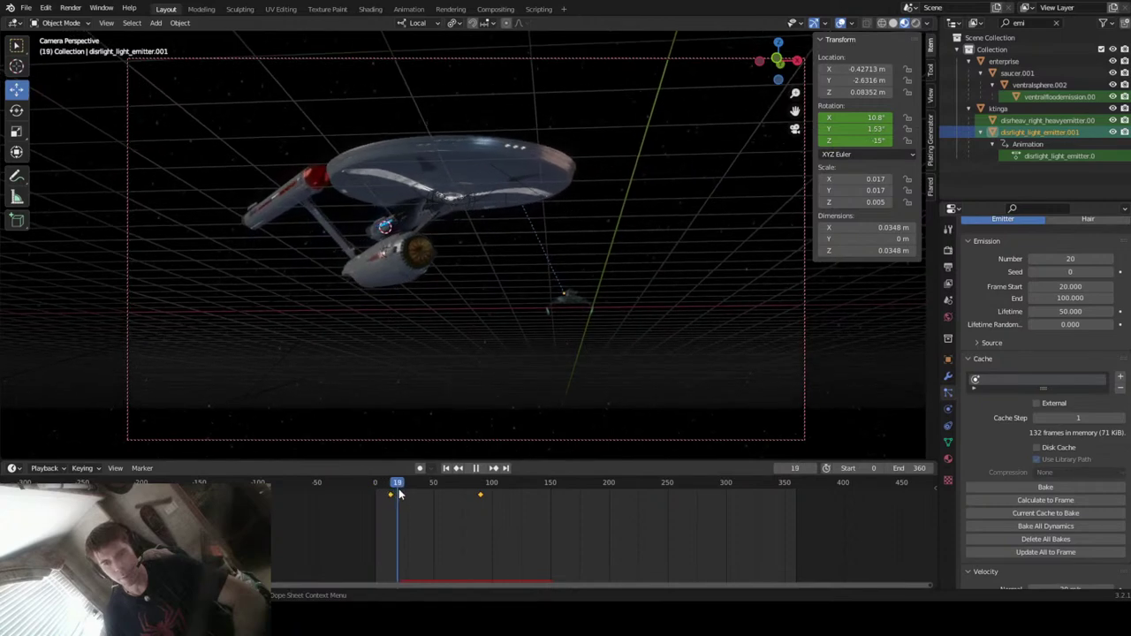
pyautogui.press('space')
pyautogui.press('KP_Decimal')
pyautogui.press('Home')
pyautogui.scroll(-3, 481, 306)
pyautogui.moveTo(482, 306)
pyautogui.mouseDown(button='middle')
pyautogui.moveTo(592, 273)
pyautogui.moveTo(555, 311)
pyautogui.moveTo(472, 313)
pyautogui.moveTo(601, 321)
pyautogui.moveTo(566, 341)
pyautogui.moveTo(571, 318)
pyautogui.moveTo(589, 341)
pyautogui.moveTo(578, 321)
pyautogui.moveTo(560, 321)
pyautogui.moveTo(569, 312)
pyautogui.mouseUp(button='middle')
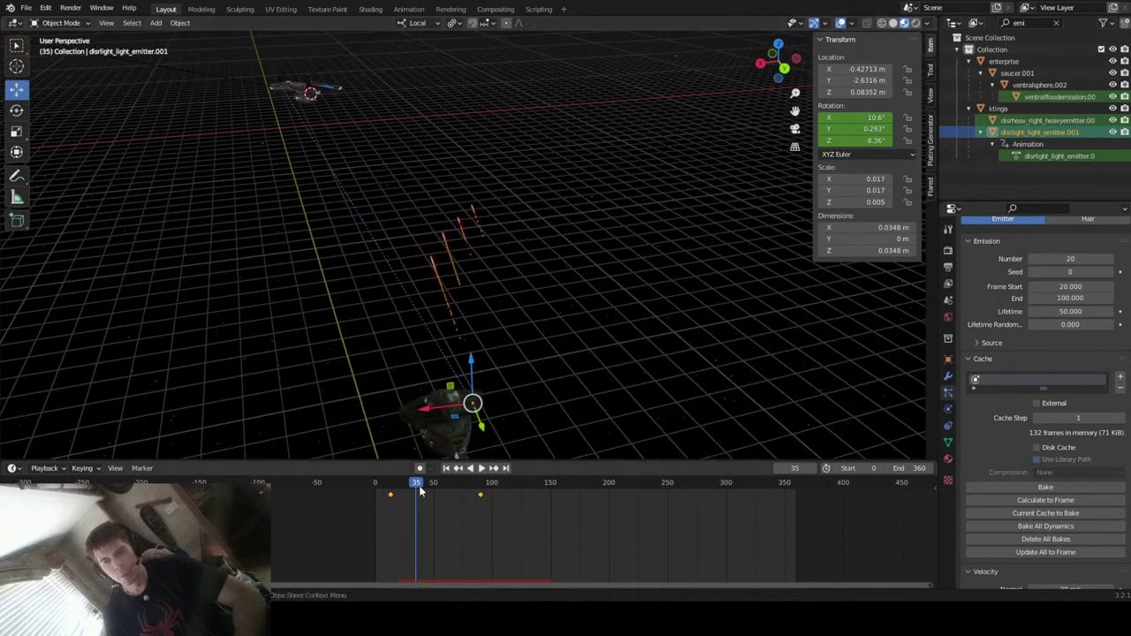
# - Examine the light disruptor bolts back to frame 23 and set the emitter's particle number to 15
pyautogui.press('space')
pyautogui.moveTo(471, 487); pyautogui.dragTo(407, 516)
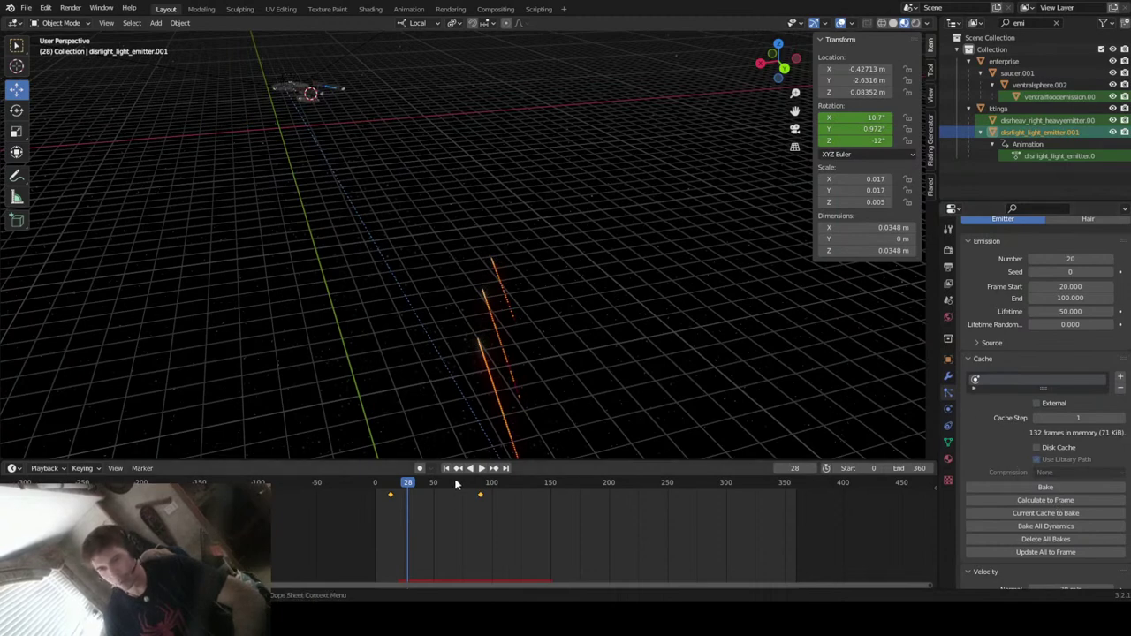
pyautogui.moveTo(411, 494); pyautogui.dragTo(401, 493)
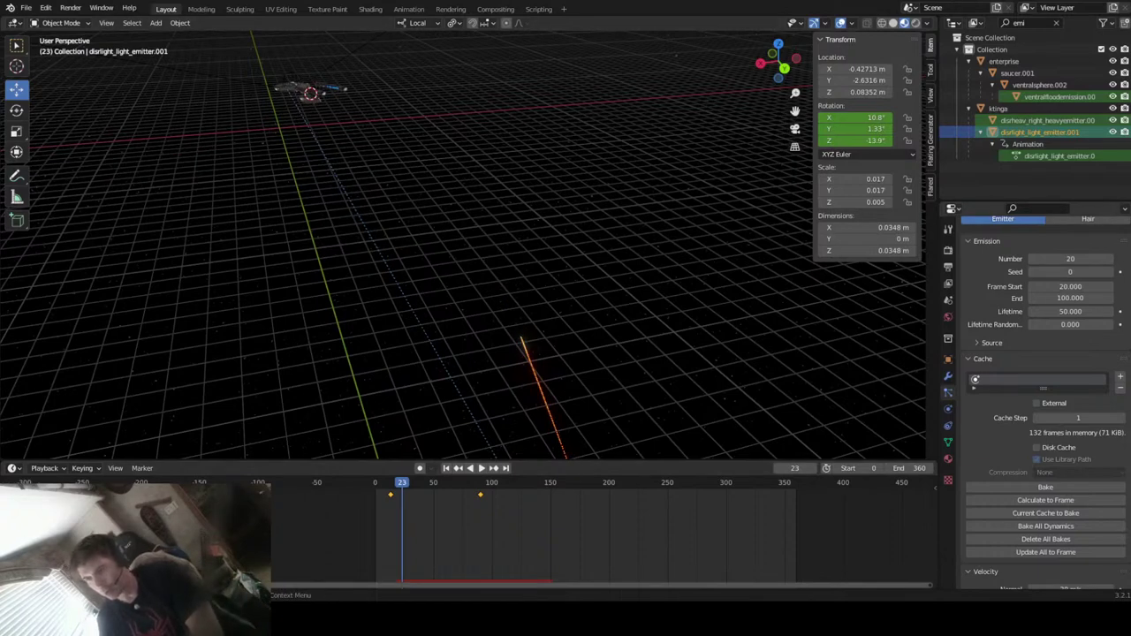
pyautogui.click(1057, 259)
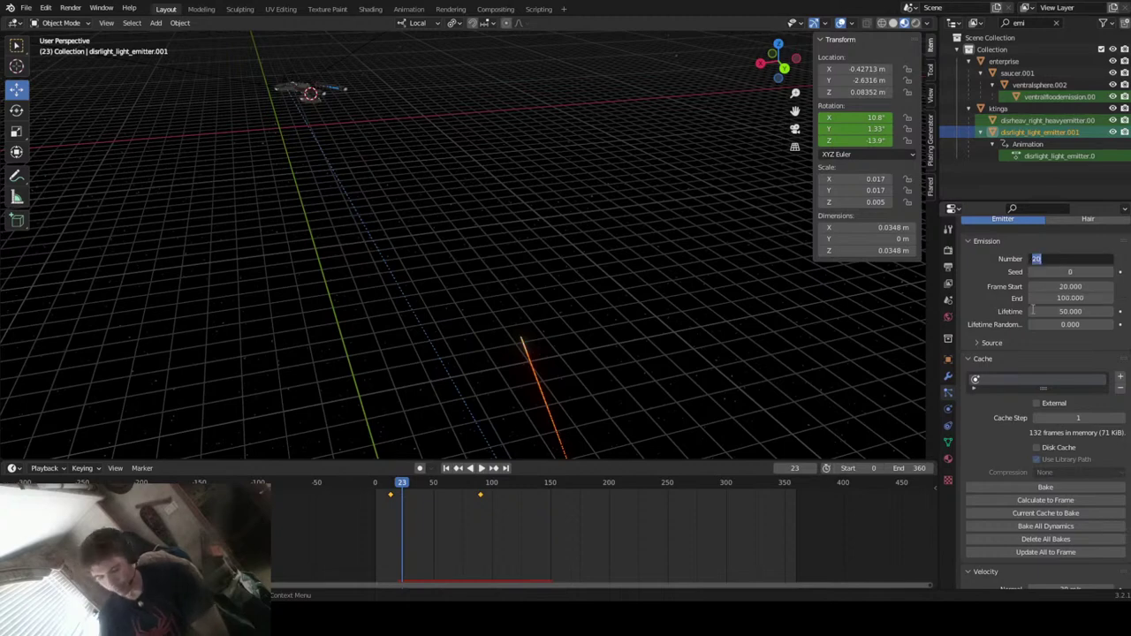
pyautogui.write('15')
pyautogui.press('Return')
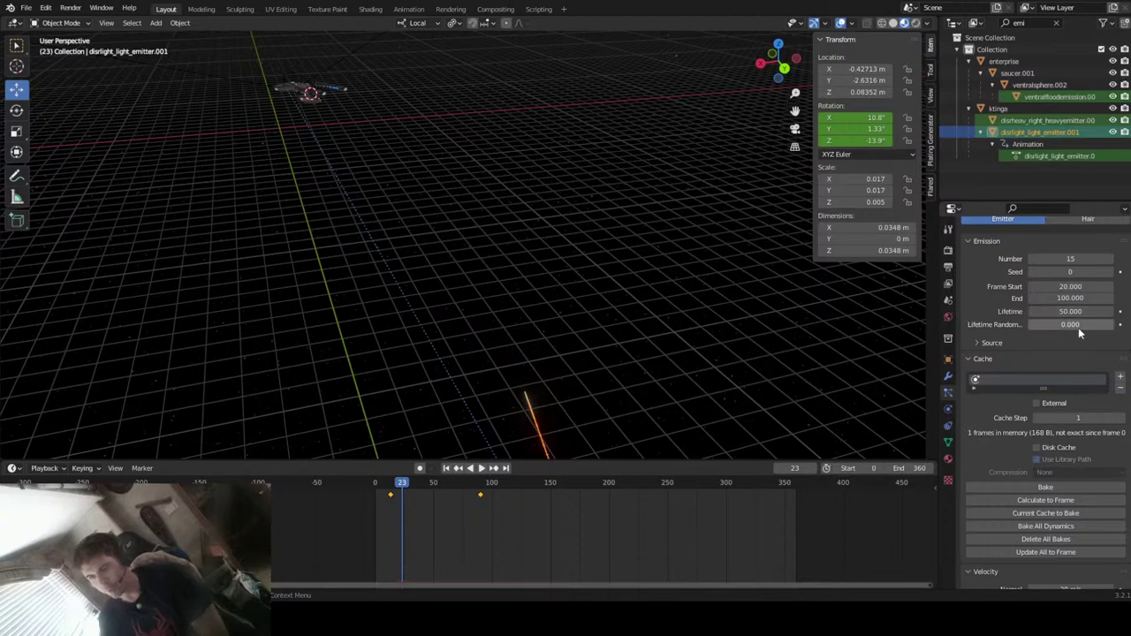
# - Set the light disruptor emitter's normal velocity to 70 m/s and its particle lifetime to 200 frames
pyautogui.scroll(-5, 1078, 329)
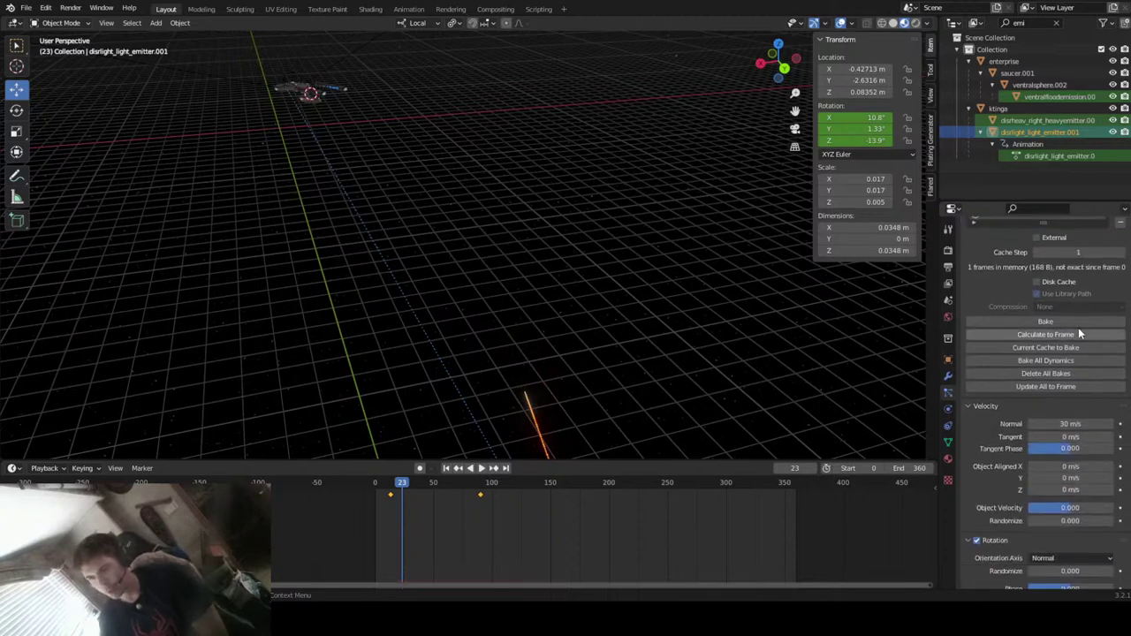
pyautogui.click(1077, 424)
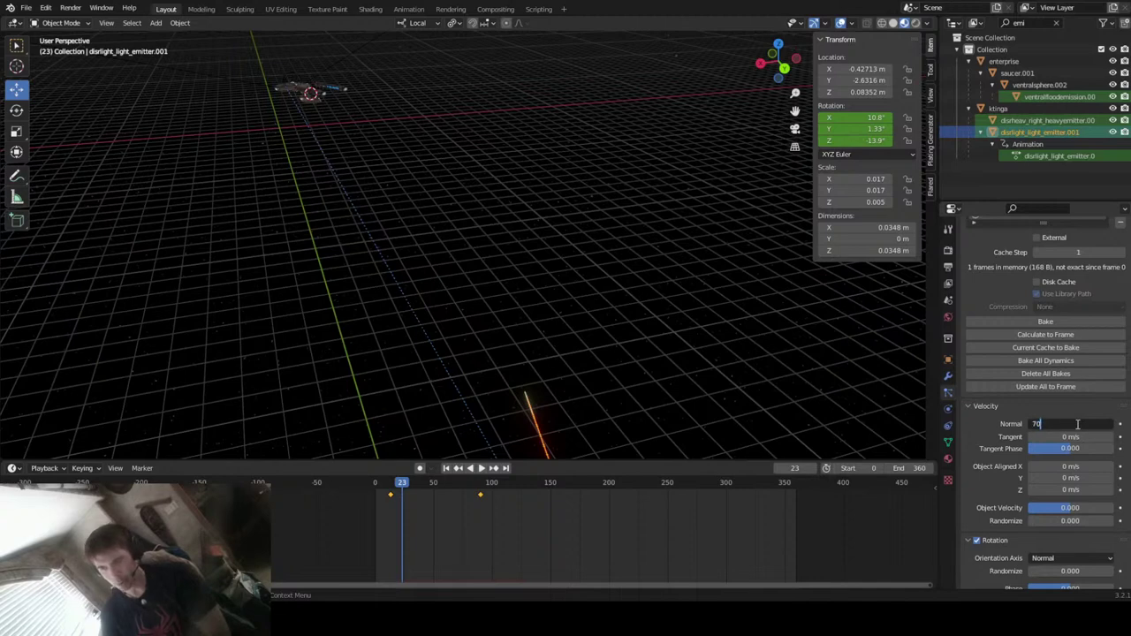
pyautogui.press('Return')
pyautogui.scroll(3, 1019, 306)
pyautogui.scroll(3, 1019, 306)
pyautogui.click(1071, 359)
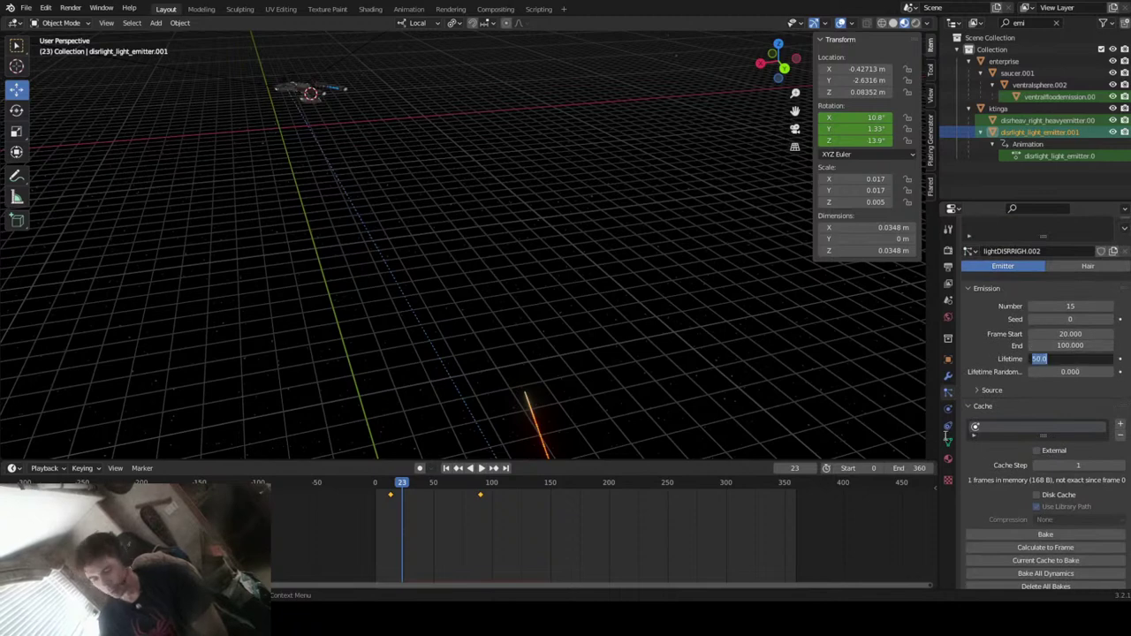
pyautogui.write('200')
pyautogui.press('Return')
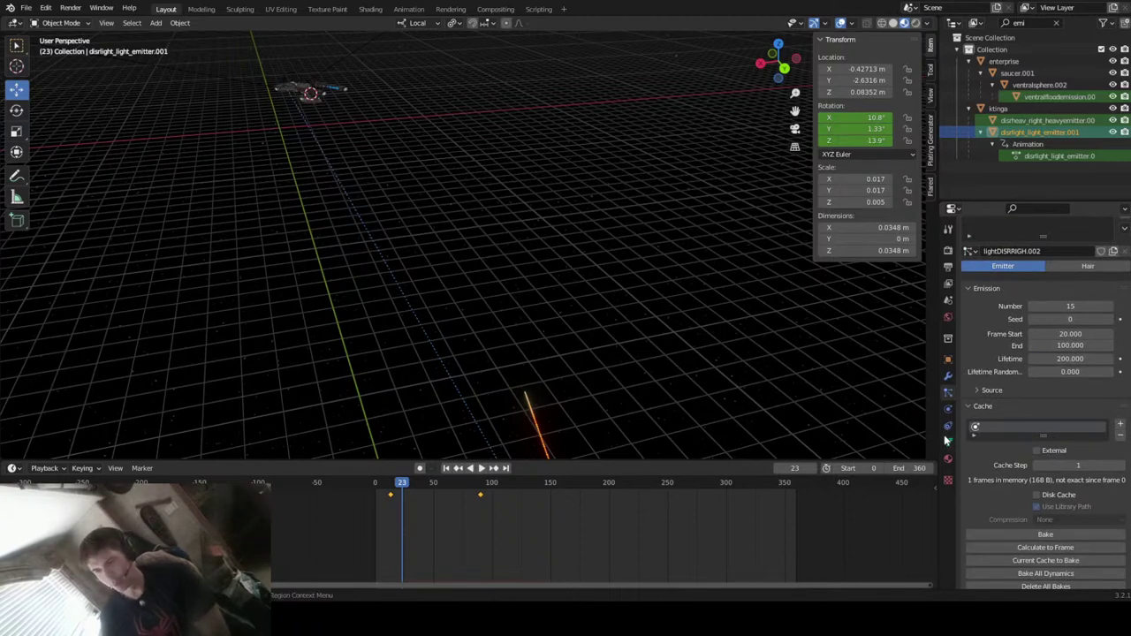
# - Play the animation from frame 7 through the camera to check the disruptor bolts, ending back at frame 11
pyautogui.moveTo(404, 490); pyautogui.dragTo(382, 490)
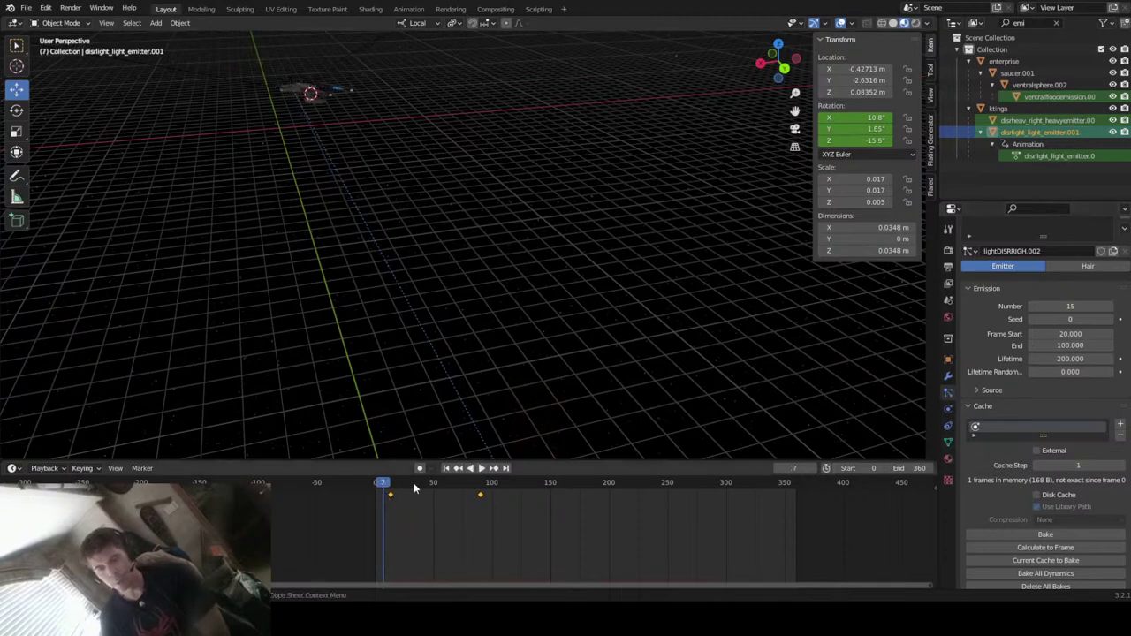
pyautogui.click(797, 129)
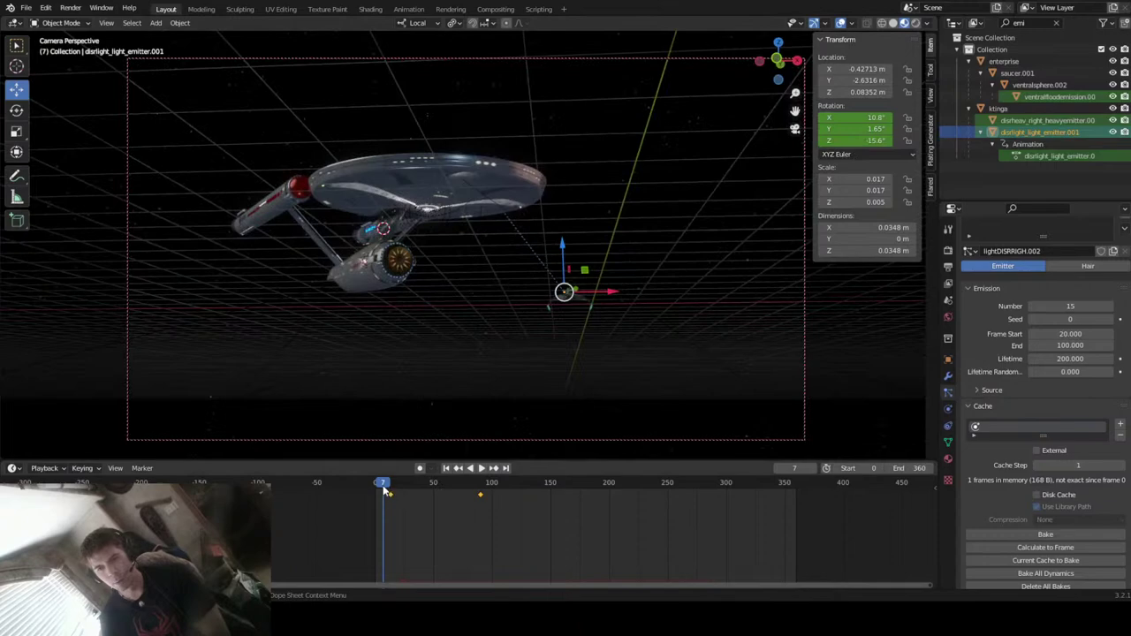
pyautogui.press('space')
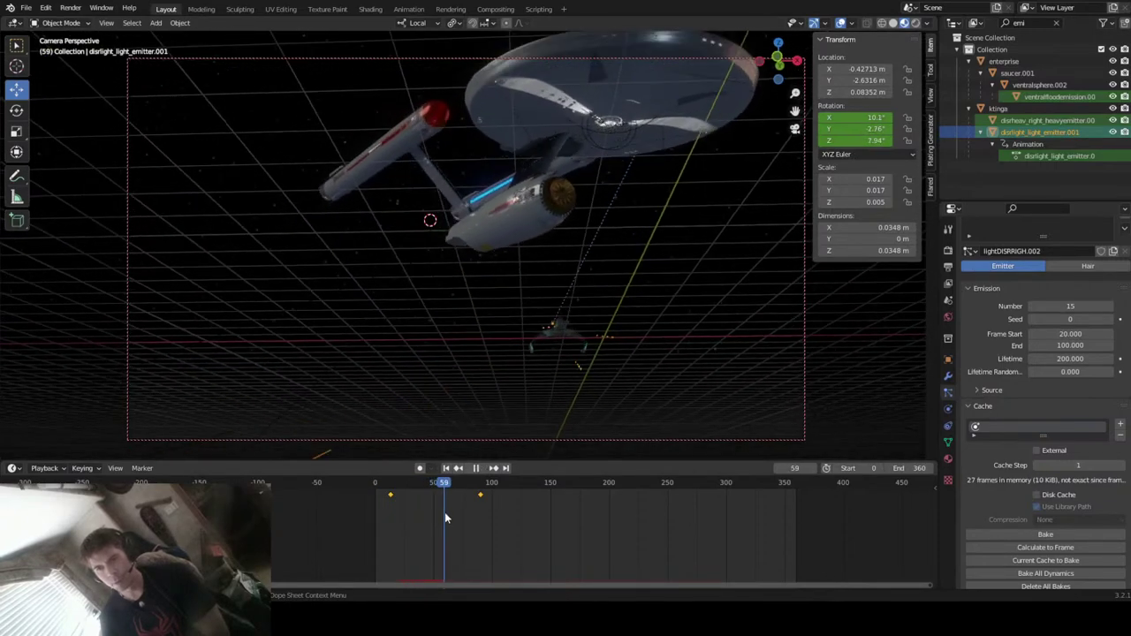
pyautogui.moveTo(447, 512); pyautogui.dragTo(387, 563)
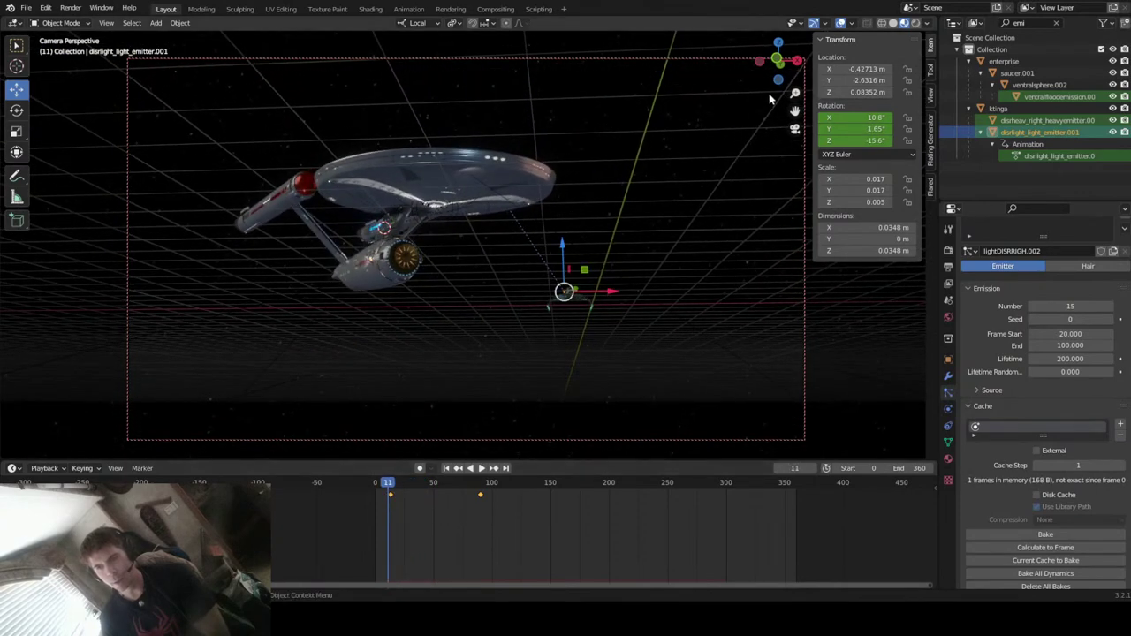
# - Examine the bolts up close from the front and in a wide perspective view at frame 31, ending at frame 9
pyautogui.click(777, 62)
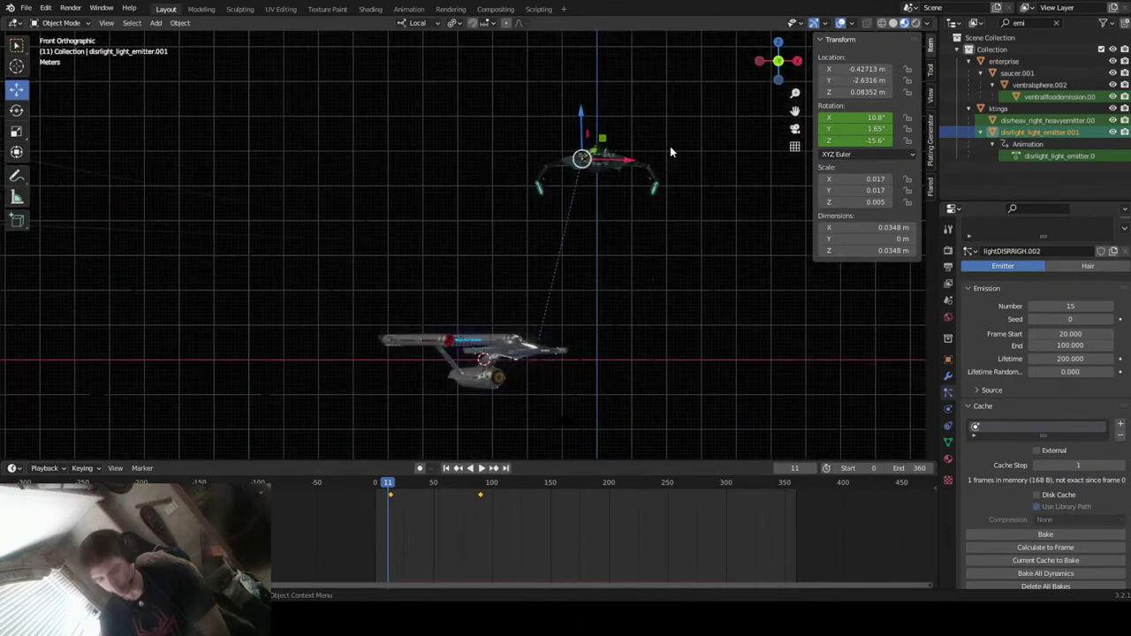
pyautogui.press('KP_Decimal')
pyautogui.scroll(-5, 601, 208)
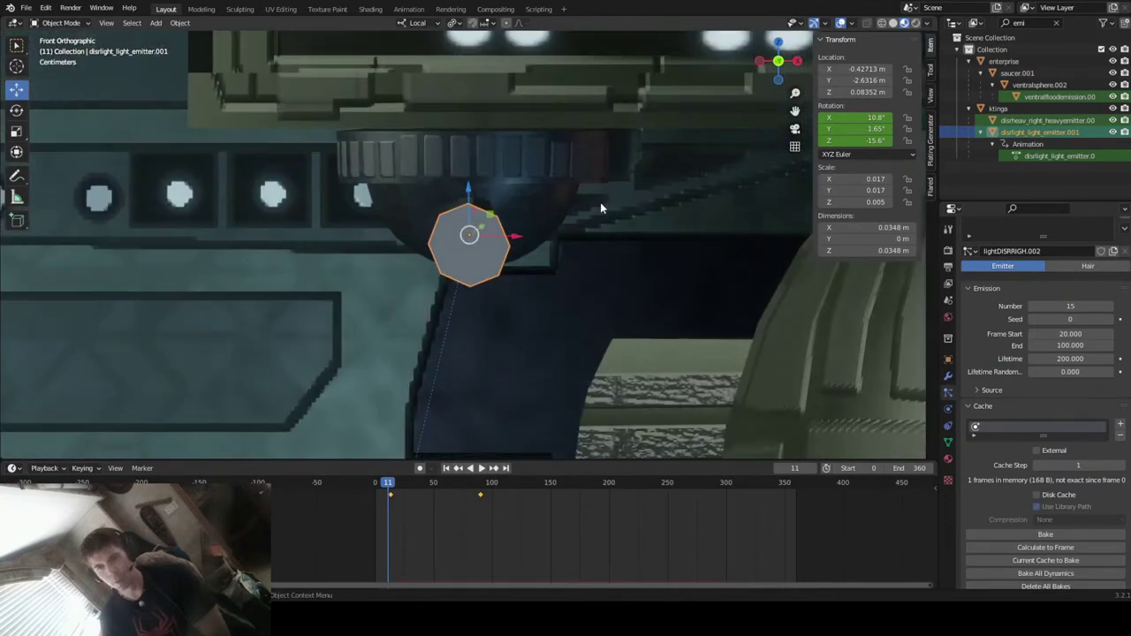
pyautogui.scroll(-5, 600, 202)
pyautogui.press('i')
pyautogui.press('space')
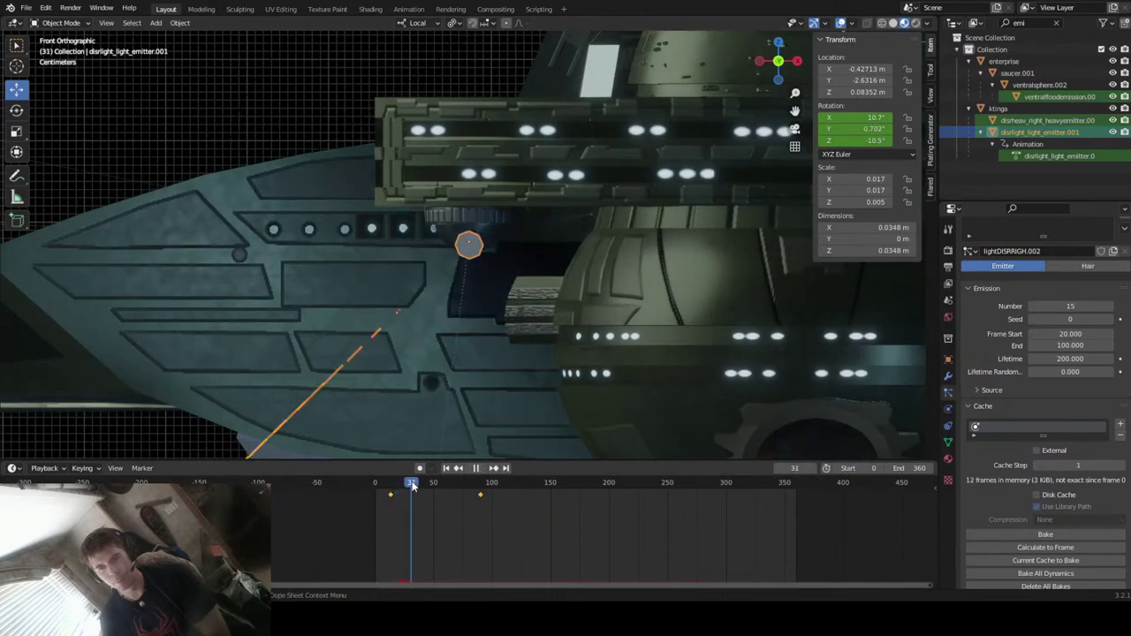
pyautogui.press('space')
pyautogui.moveTo(454, 381)
pyautogui.mouseDown(button='middle')
pyautogui.moveTo(492, 374)
pyautogui.moveTo(468, 381)
pyautogui.mouseUp(button='middle')
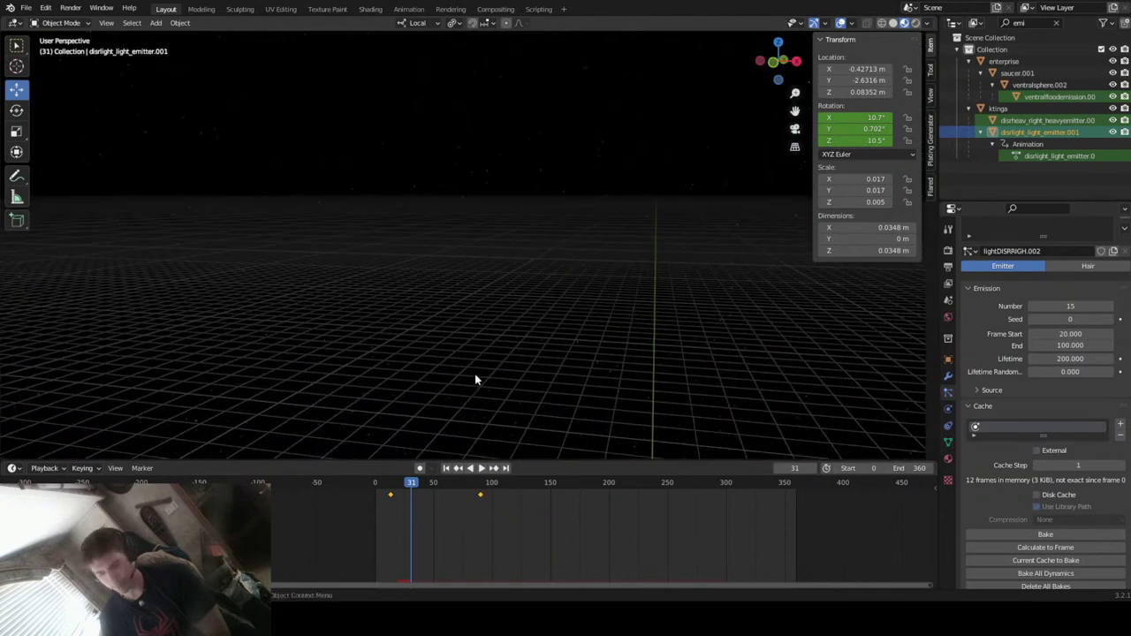
pyautogui.press('Home')
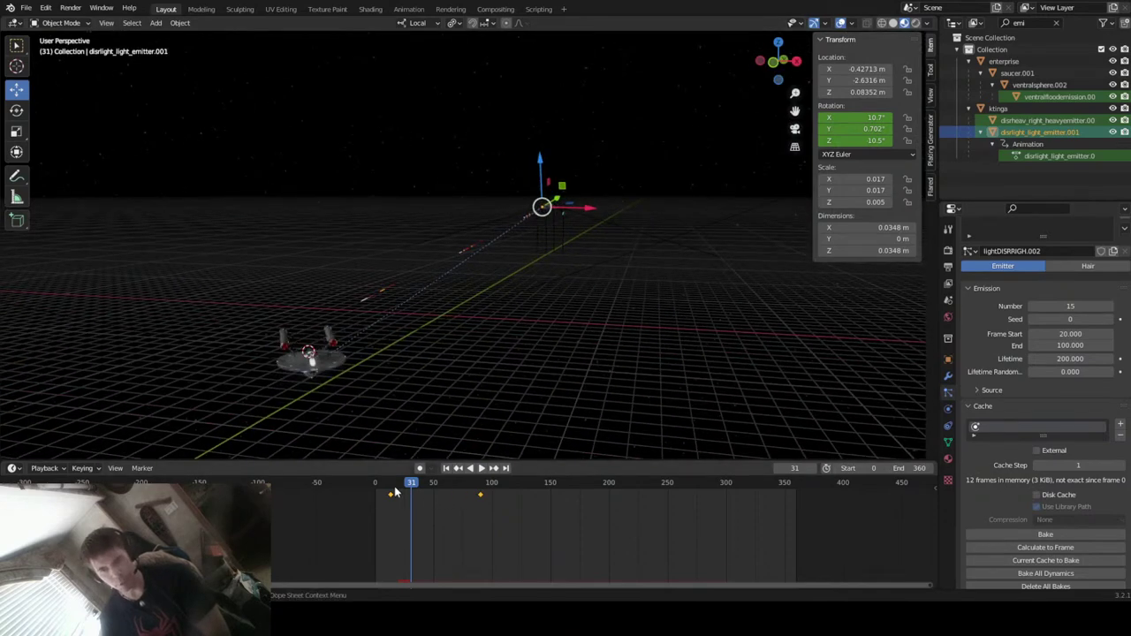
pyautogui.click(393, 492)
pyautogui.moveTo(393, 493); pyautogui.dragTo(386, 493)
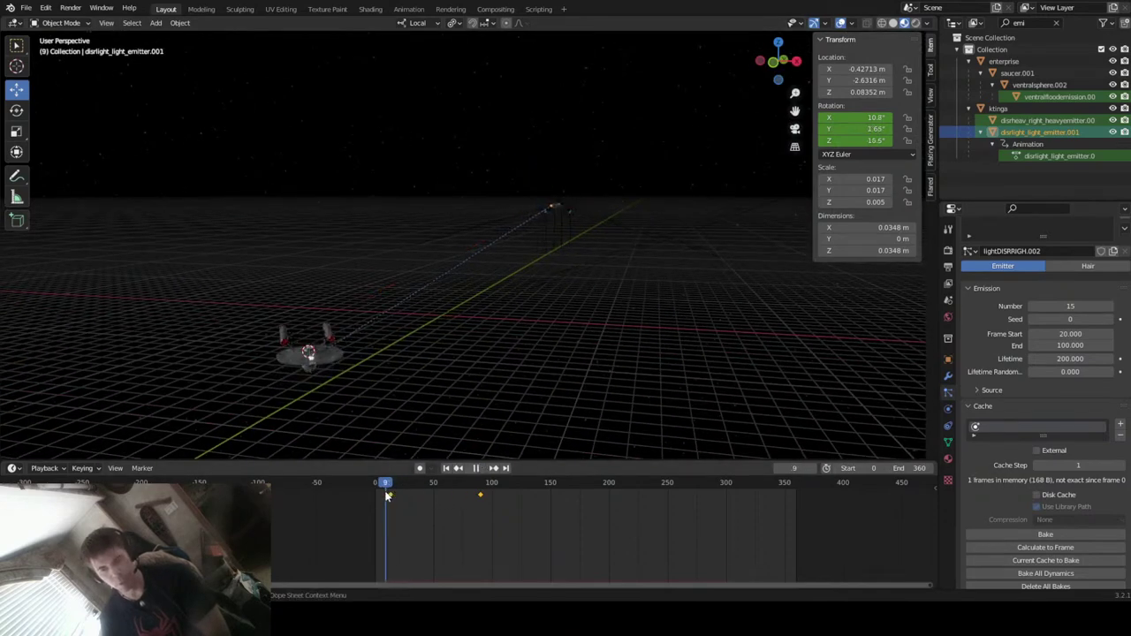
# - Play from frame 9 to 25 close to the emitter and inspect its firing direction from around the Klingon cruiser
pyautogui.press('KP_Decimal')
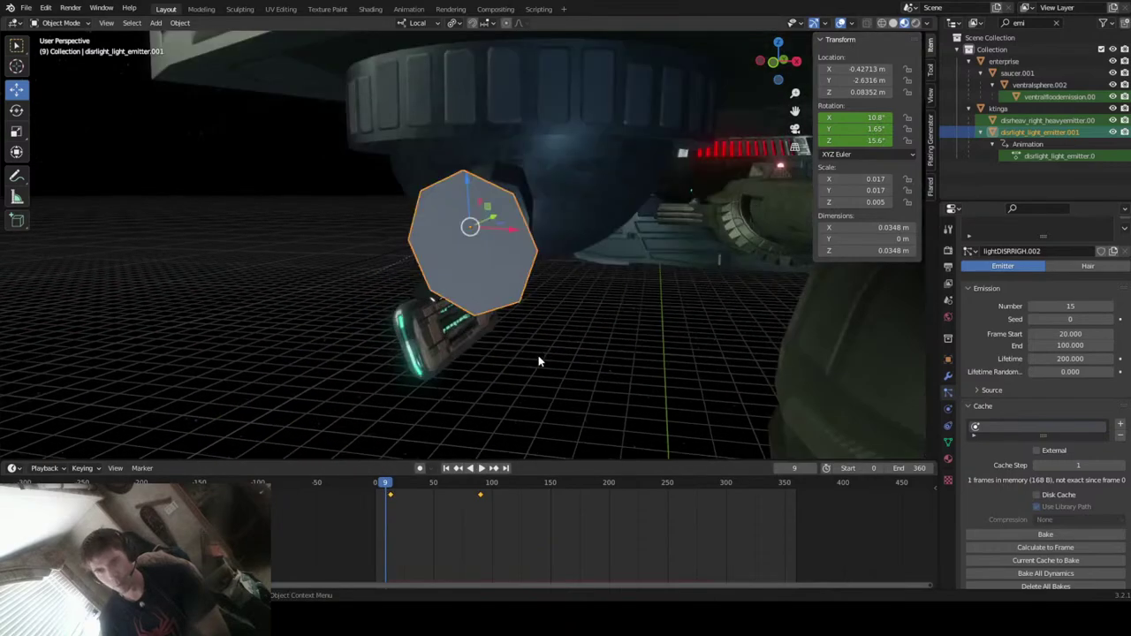
pyautogui.press('space')
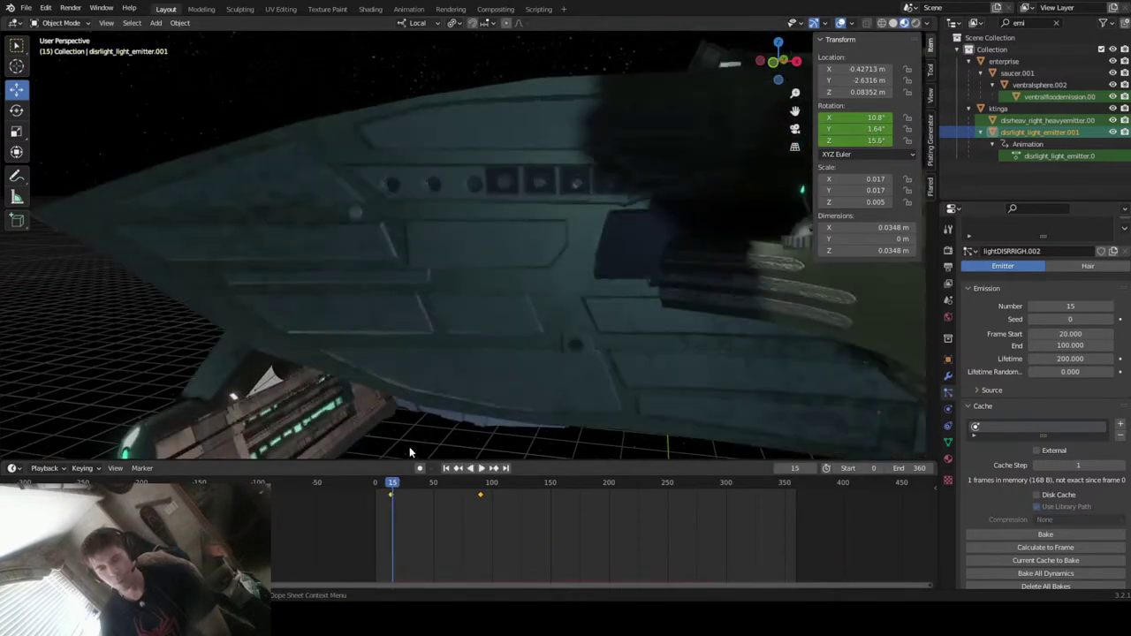
pyautogui.press('space')
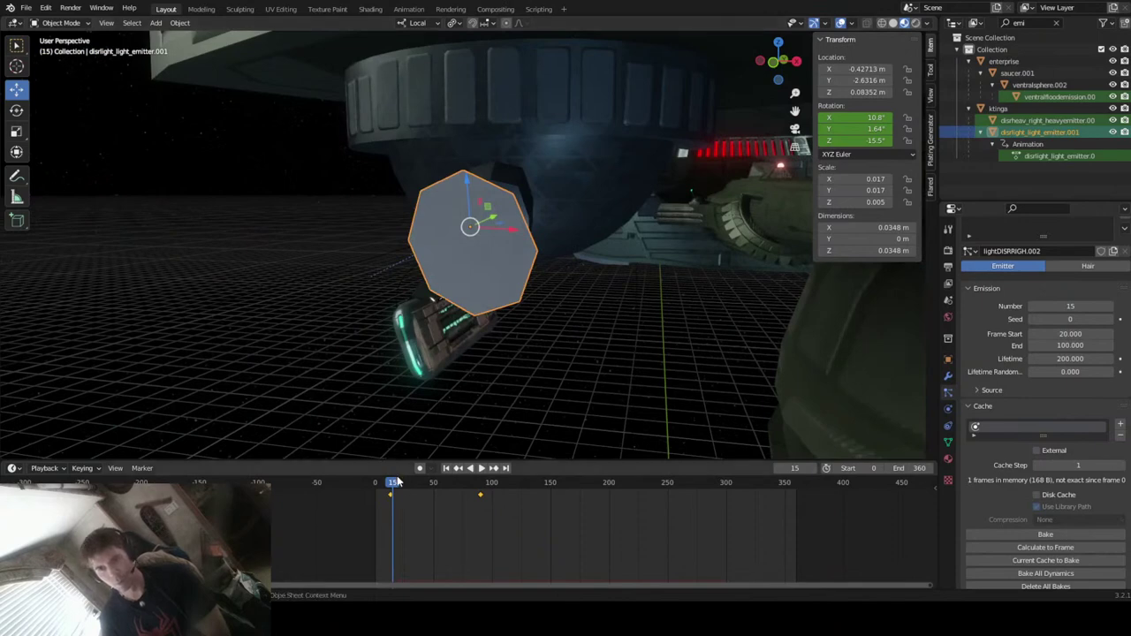
pyautogui.moveTo(536, 375); pyautogui.dragTo(671, 323, button='middle')
pyautogui.press('space')
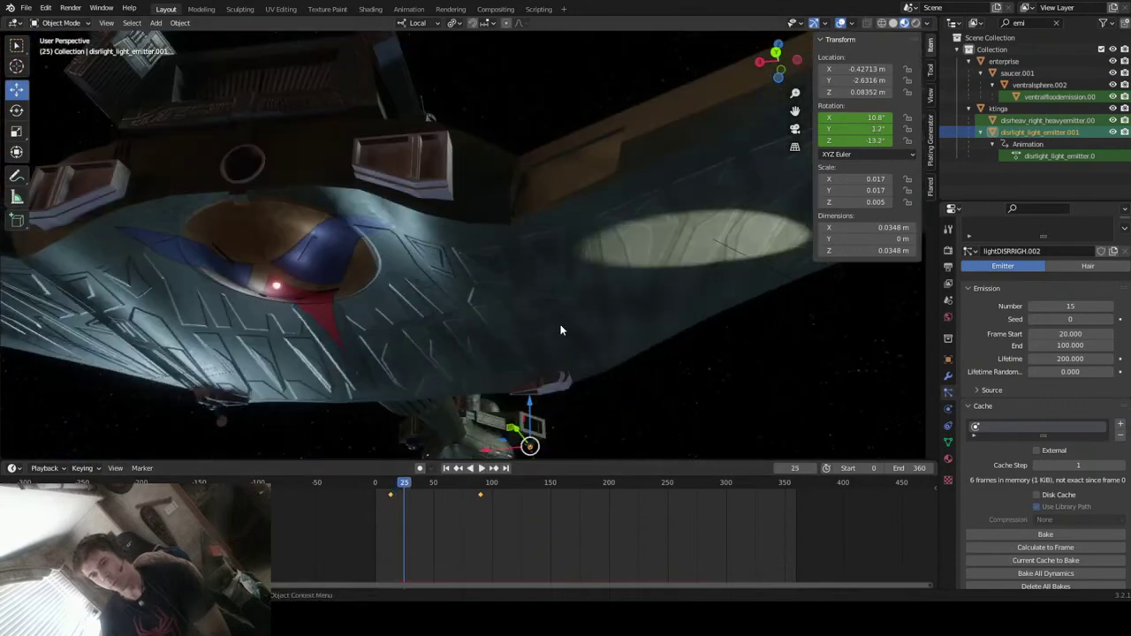
pyautogui.scroll(-5, 560, 330)
pyautogui.moveTo(560, 329); pyautogui.dragTo(503, 356, button='middle')
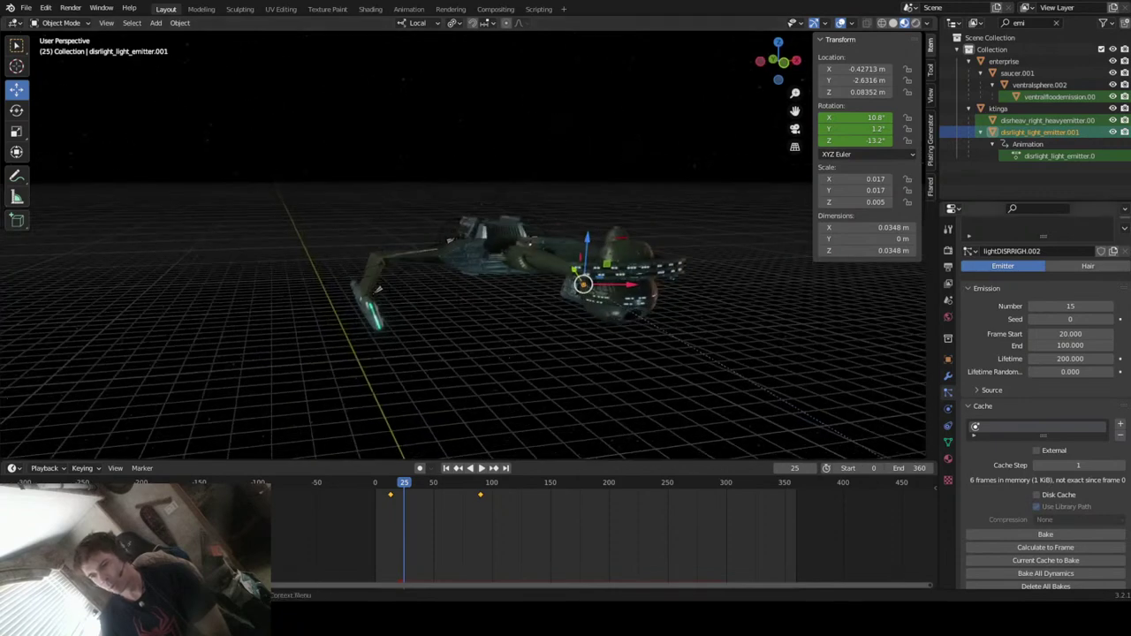
# - Bake the light disruptor emitter's particle cache and check the bolts at frame 26 from outside the camera
pyautogui.click(1001, 535)
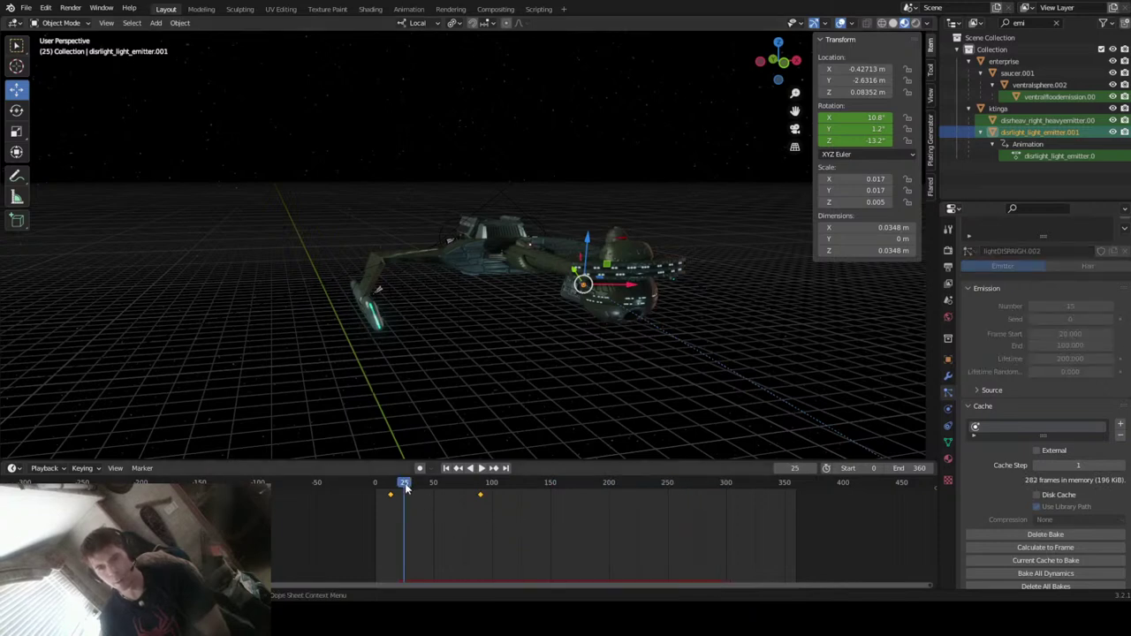
pyautogui.hotkey('ctrl', 'shift', 'space')
pyautogui.moveTo(404, 488); pyautogui.dragTo(406, 488)
pyautogui.press('space')
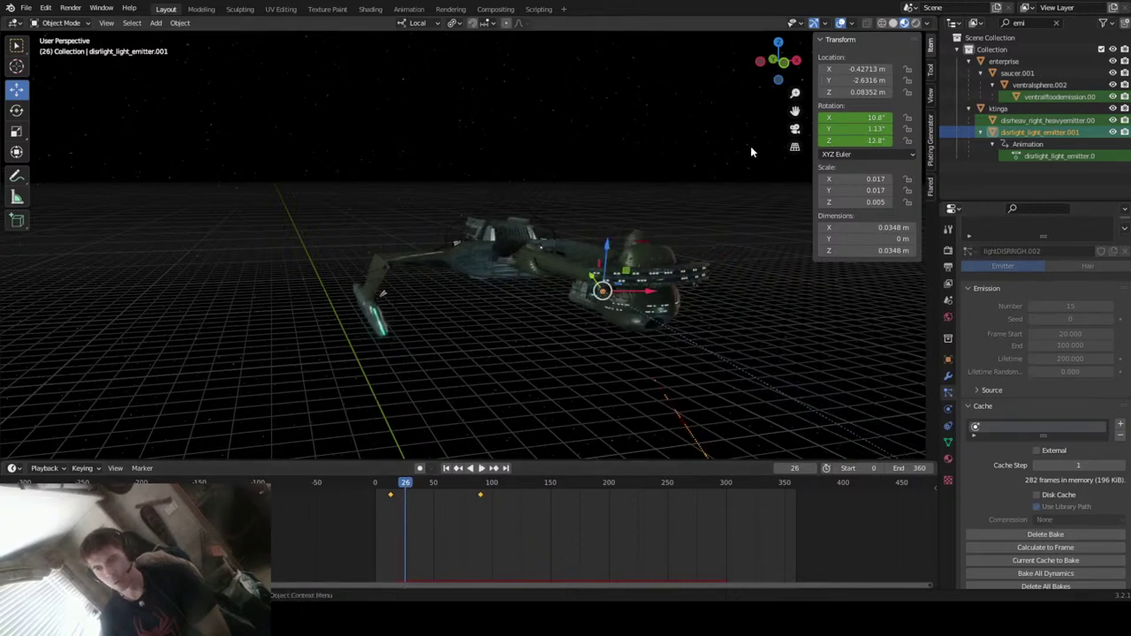
# - Review the baked disruptor bolts through the camera up to about frame 99, then return to frame 30
pyautogui.click(794, 129)
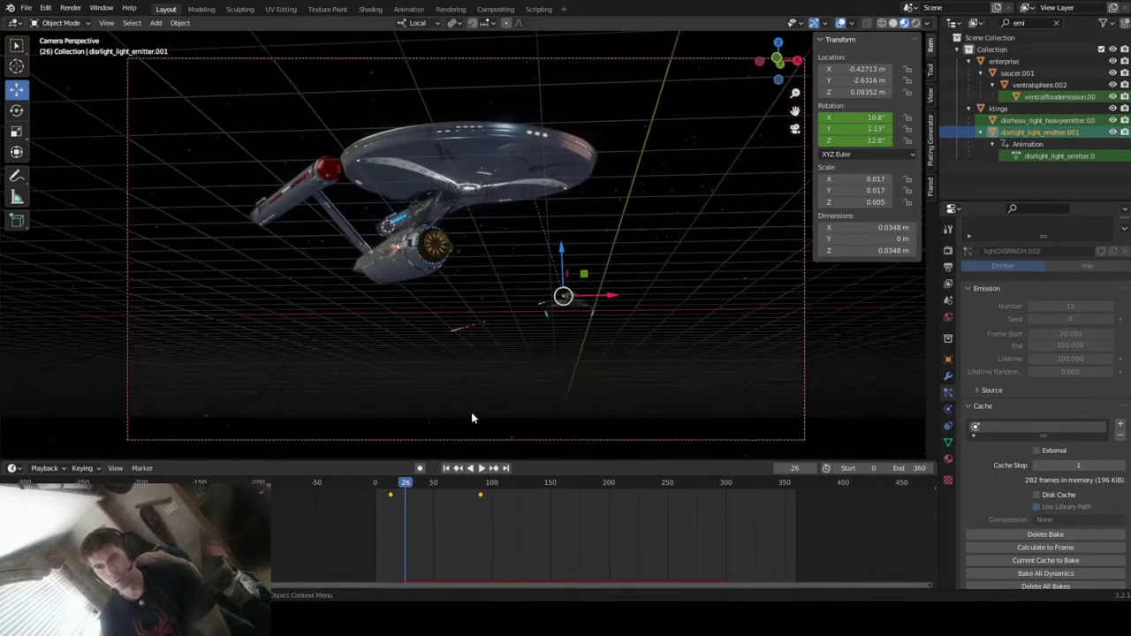
pyautogui.press('space')
pyautogui.moveTo(402, 489); pyautogui.dragTo(481, 482)
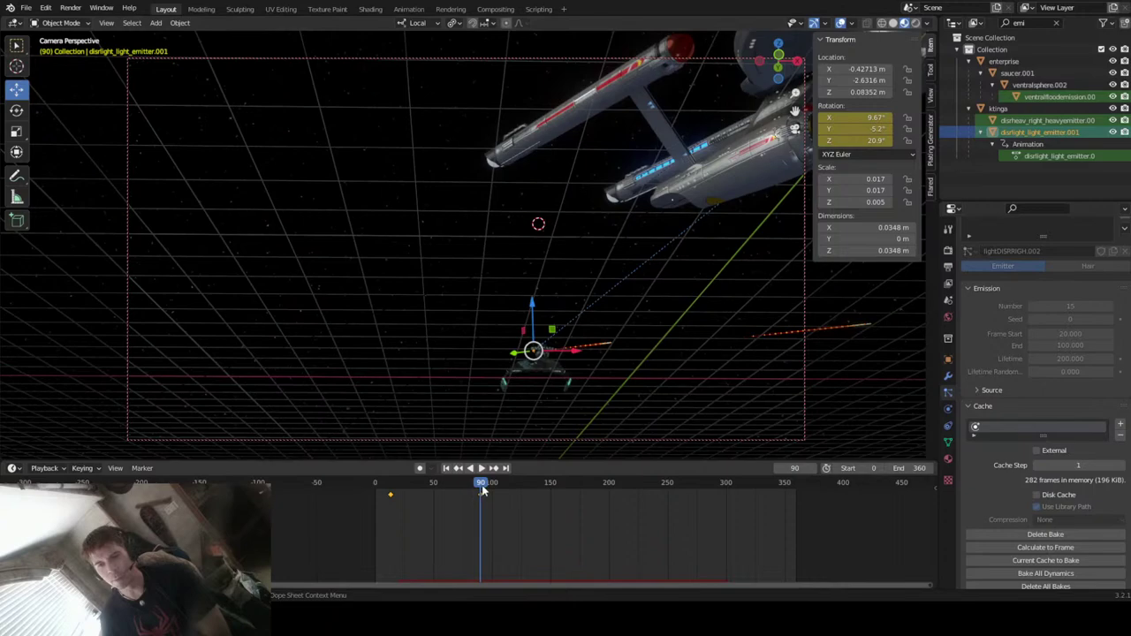
pyautogui.press('space')
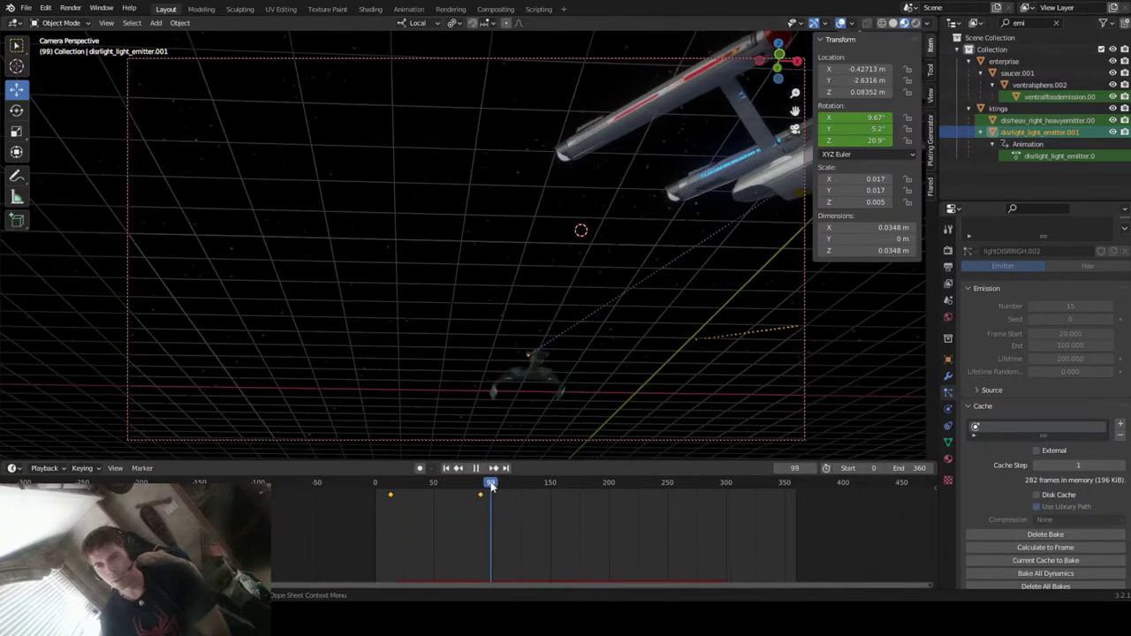
pyautogui.moveTo(495, 489); pyautogui.dragTo(410, 564)
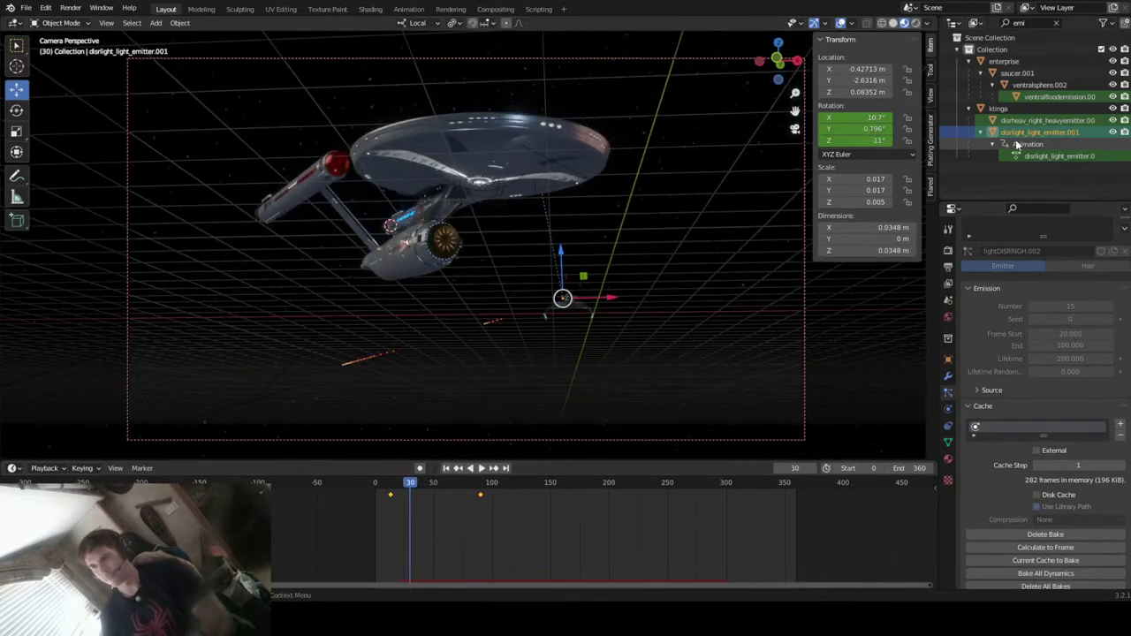
# - Check the emitter's Track To constraint at frame 13, then delete its baked particle cache
pyautogui.click(950, 427)
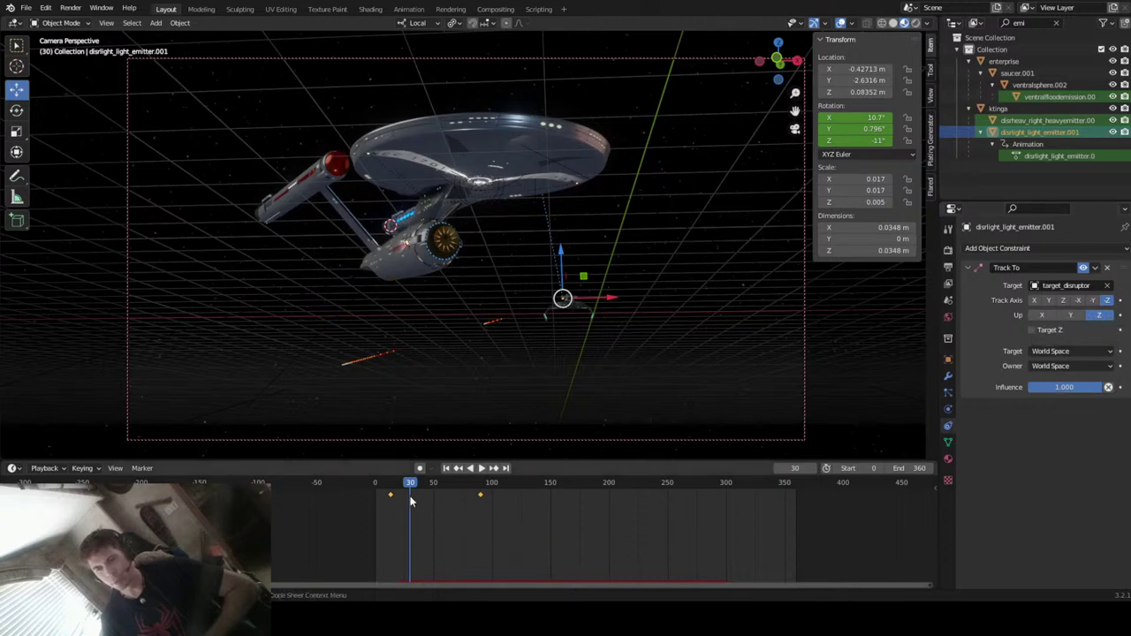
pyautogui.moveTo(409, 489); pyautogui.dragTo(390, 488)
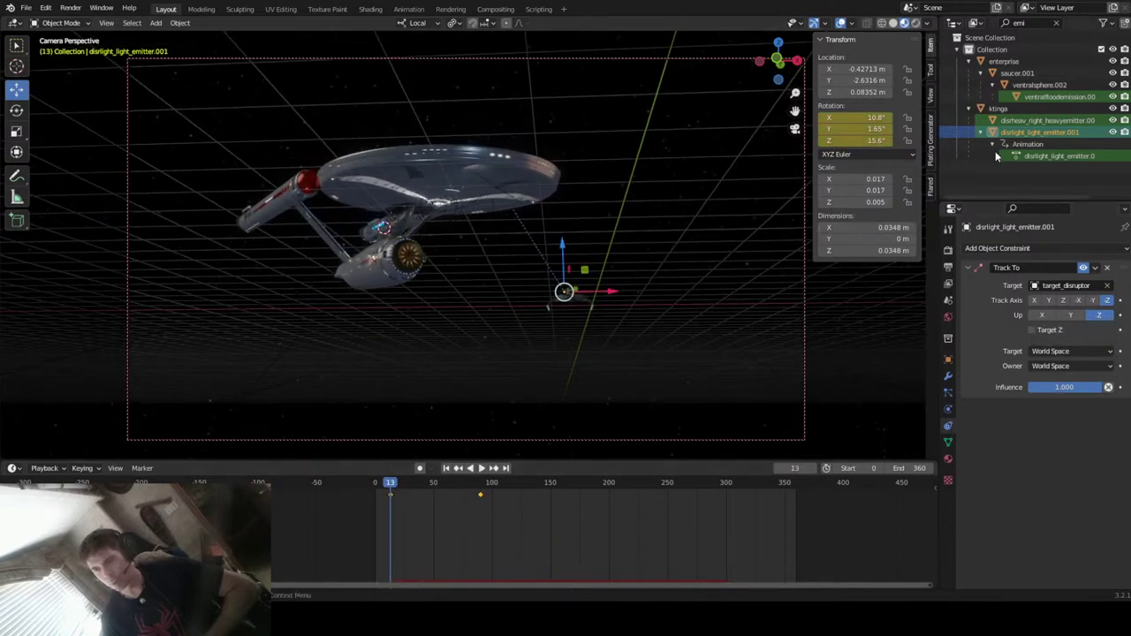
pyautogui.click(948, 391)
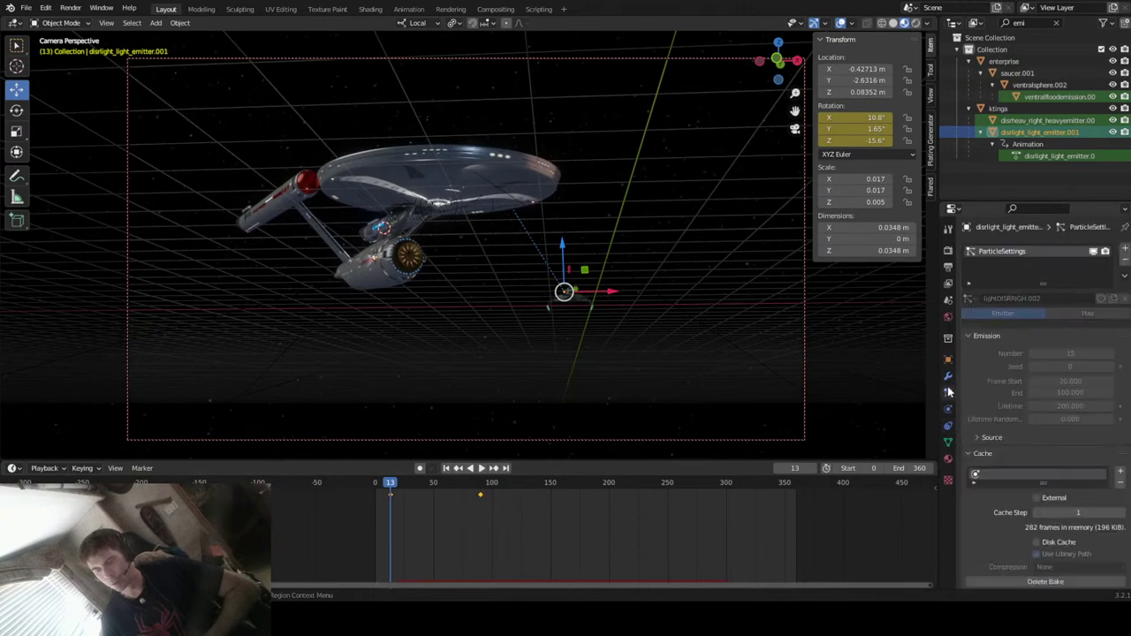
pyautogui.scroll(-4, 1004, 407)
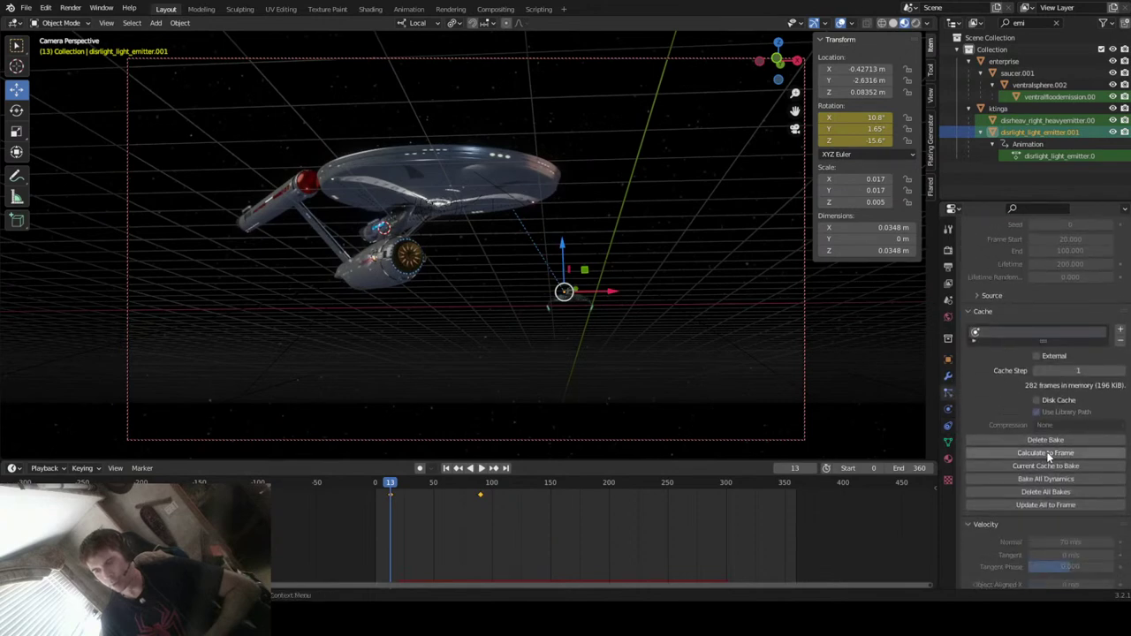
pyautogui.click(1046, 439)
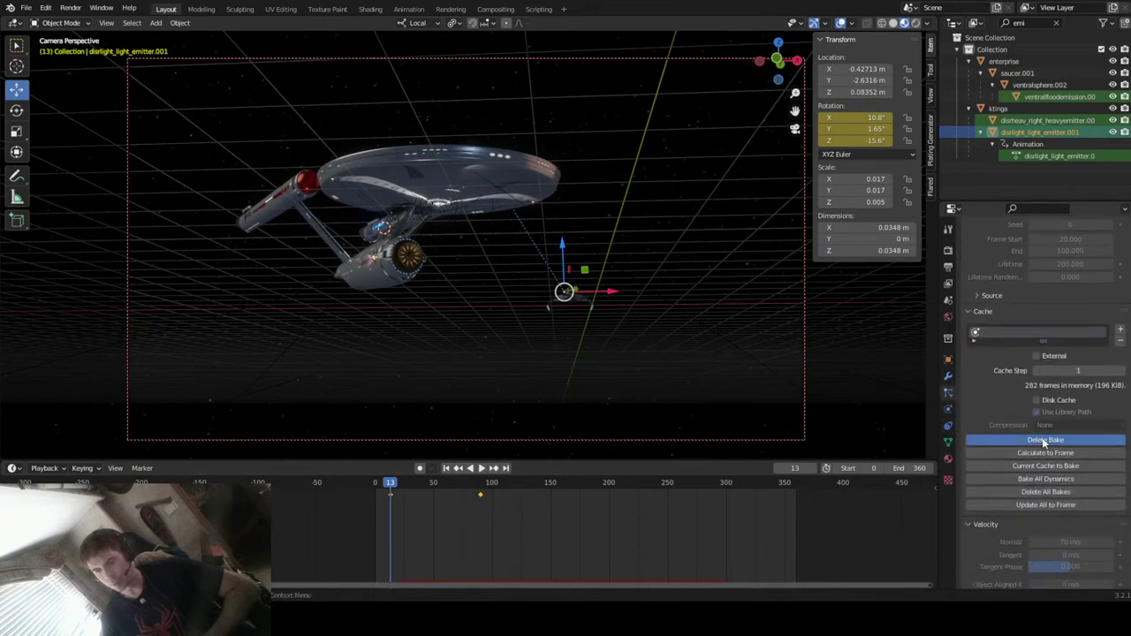
pyautogui.scroll(3, 978, 402)
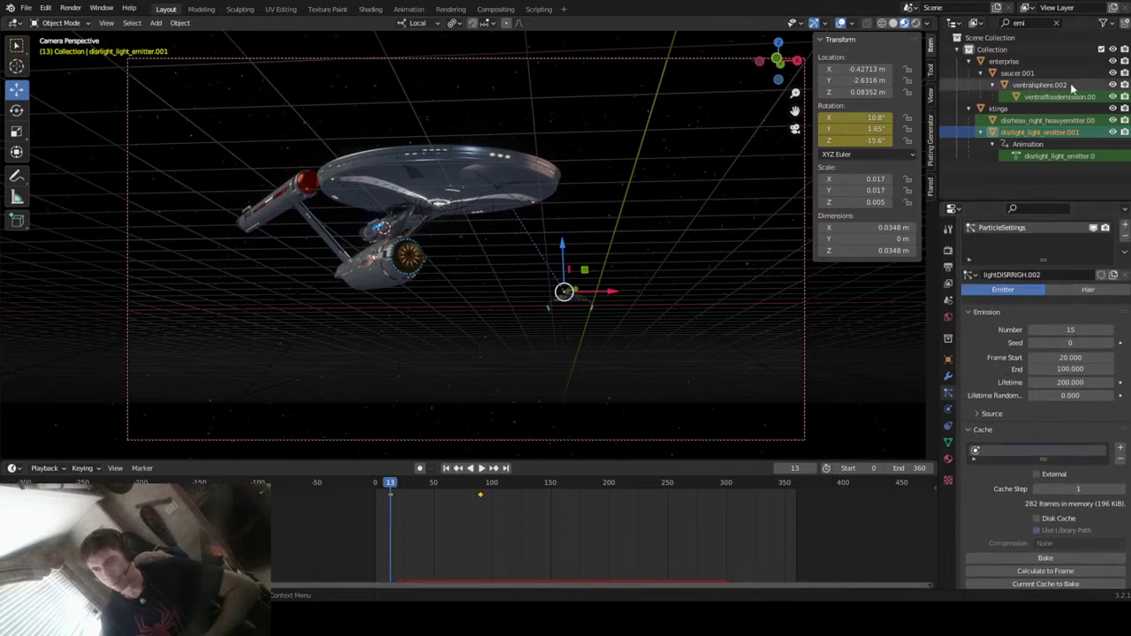
# - Inspect the light disruptor emitter's Track To constraint and its orientation up close from beside the Klingon cruiser at frame 10
pyautogui.click(948, 410)
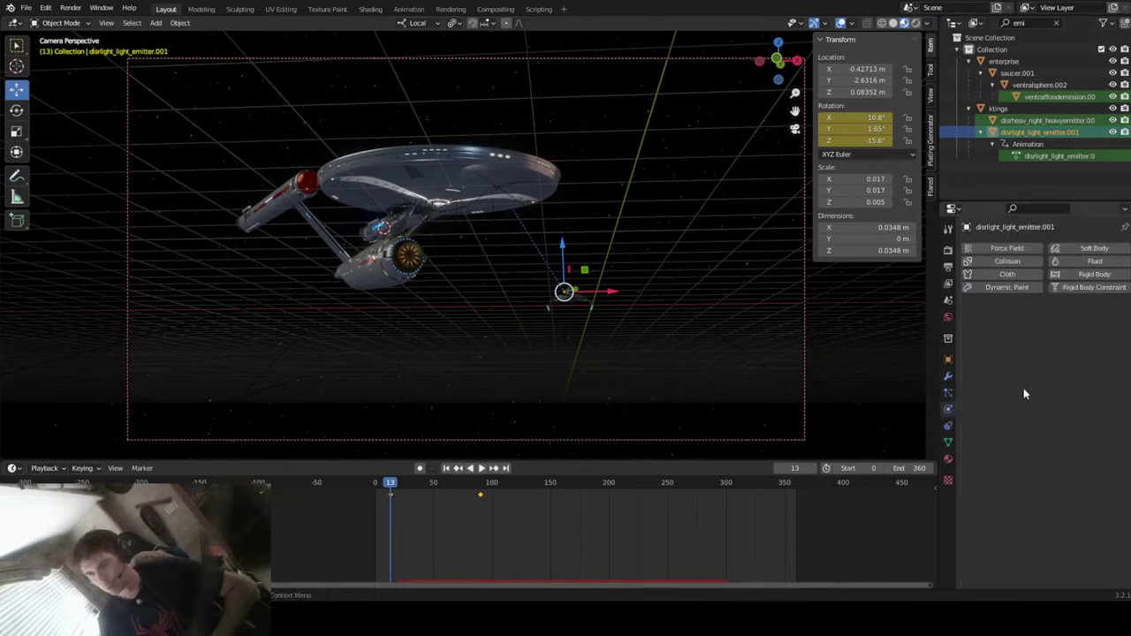
pyautogui.click(948, 426)
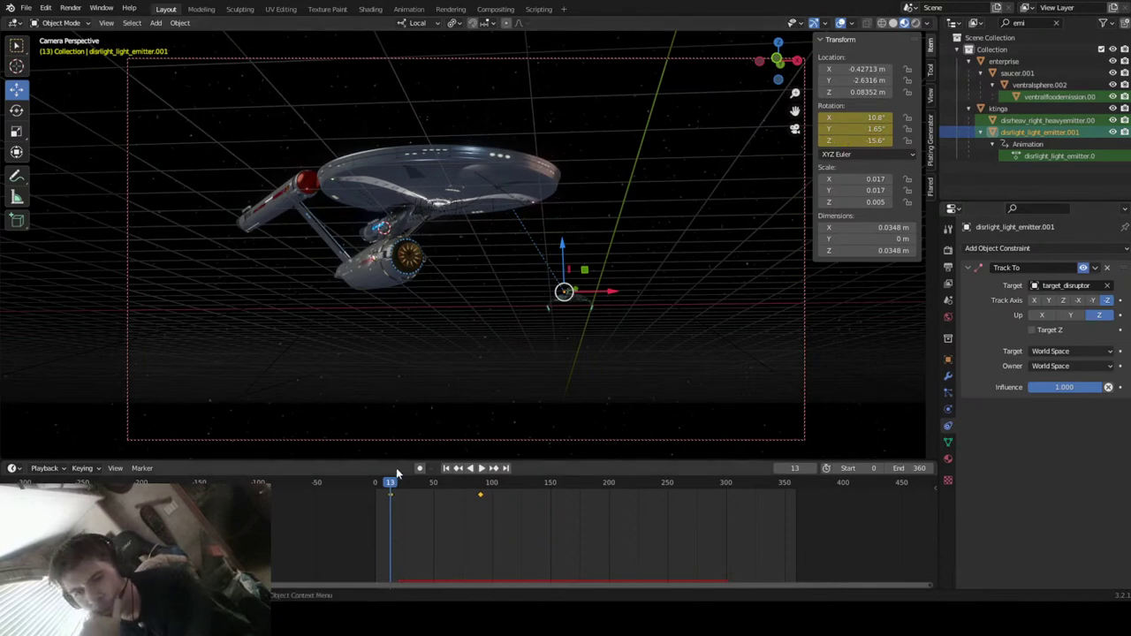
pyautogui.moveTo(392, 493); pyautogui.dragTo(386, 494)
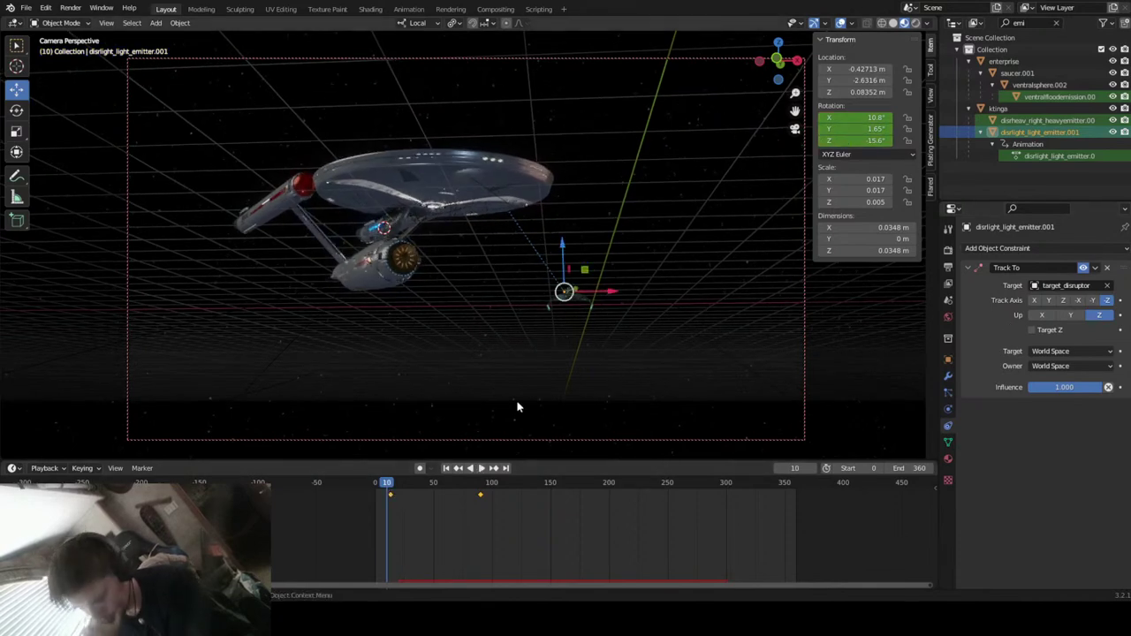
pyautogui.click(778, 61)
pyautogui.press('KP_Decimal')
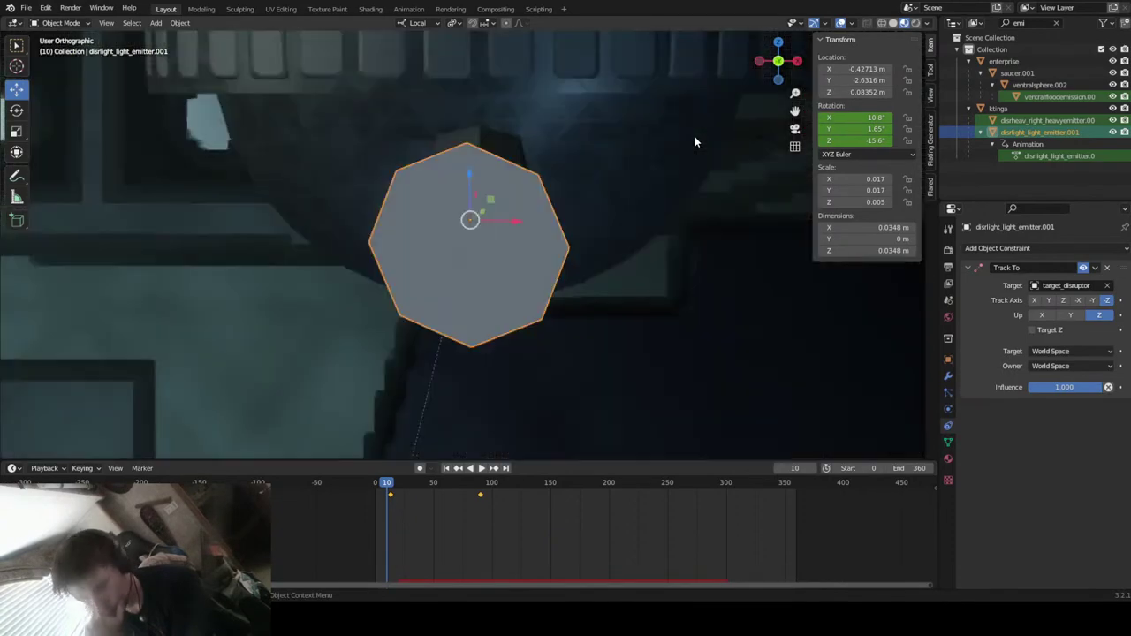
pyautogui.scroll(-5, 416, 258)
pyautogui.moveTo(419, 264); pyautogui.dragTo(622, 242, button='middle')
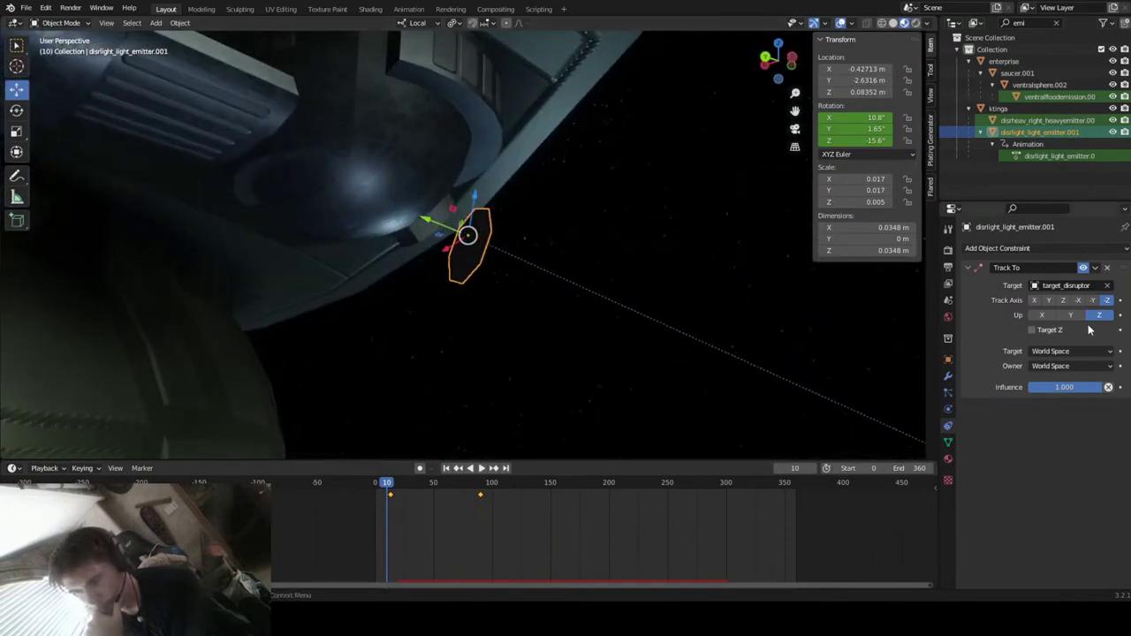
# - Try X and Y as the Track To constraint's up axis, return it to Z, and set the track axis to Z
pyautogui.click(1045, 316)
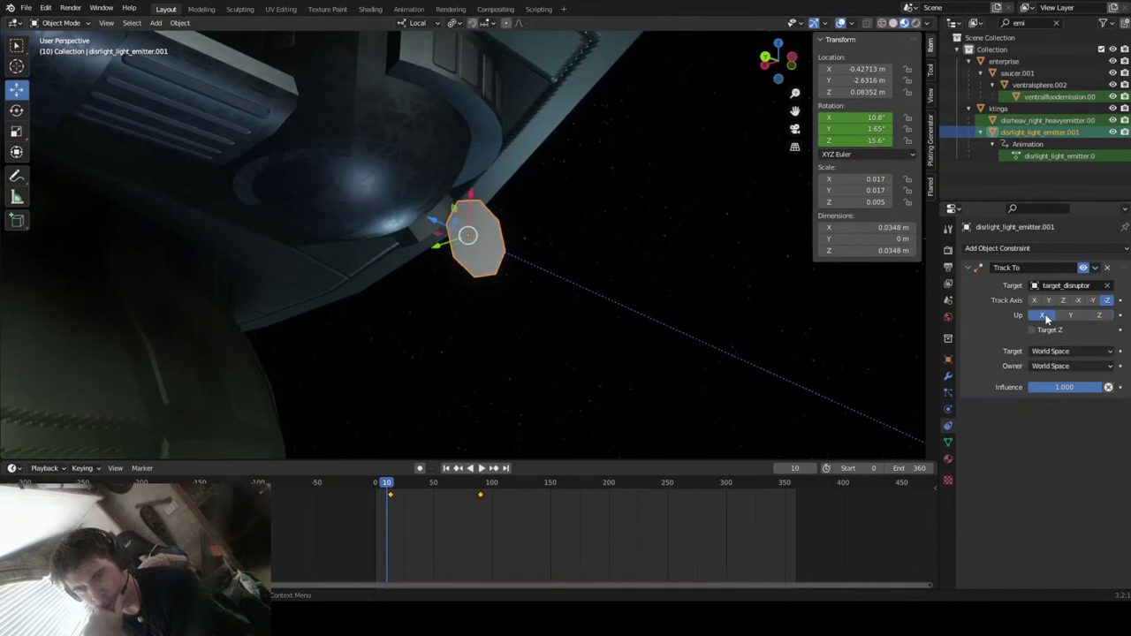
pyautogui.moveTo(541, 304); pyautogui.dragTo(563, 325, button='middle')
pyautogui.click(1074, 315)
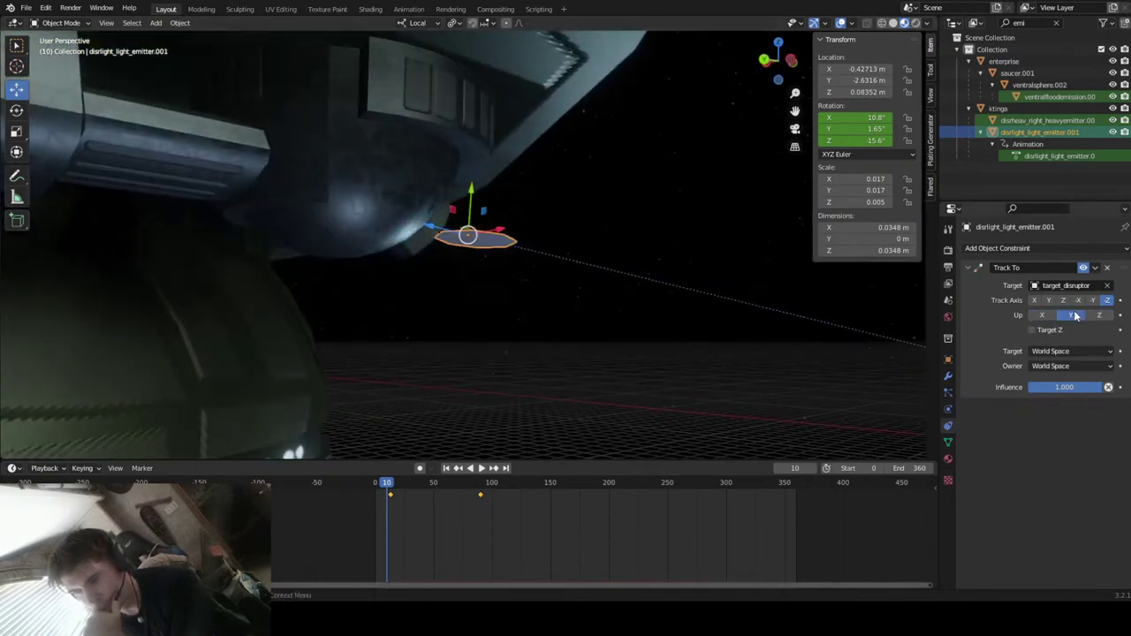
pyautogui.click(1098, 317)
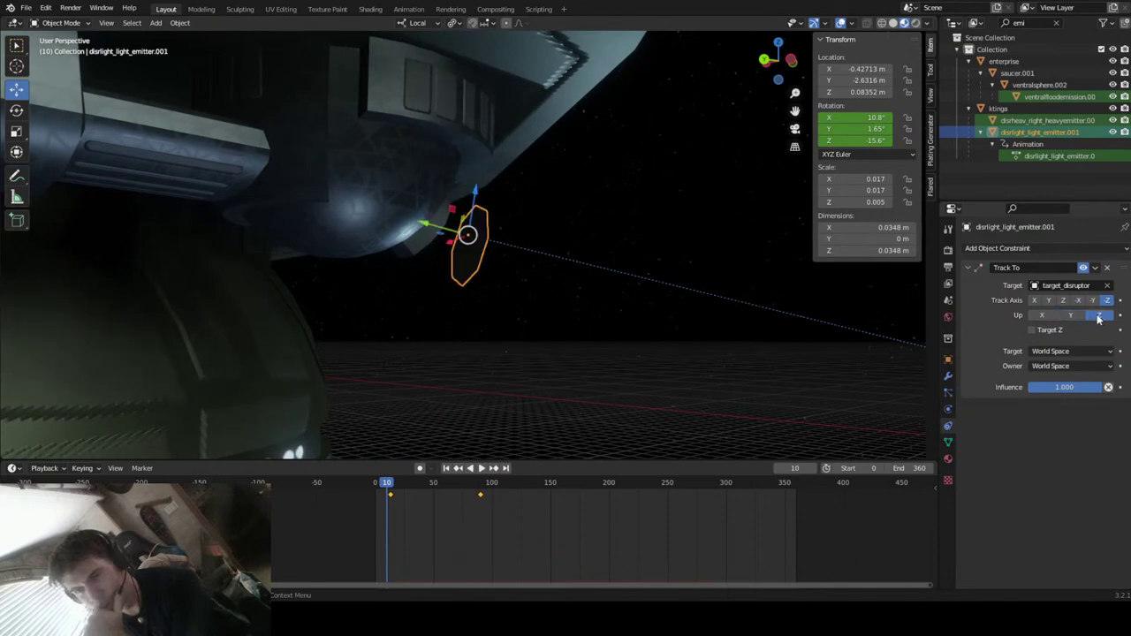
pyautogui.click(1063, 300)
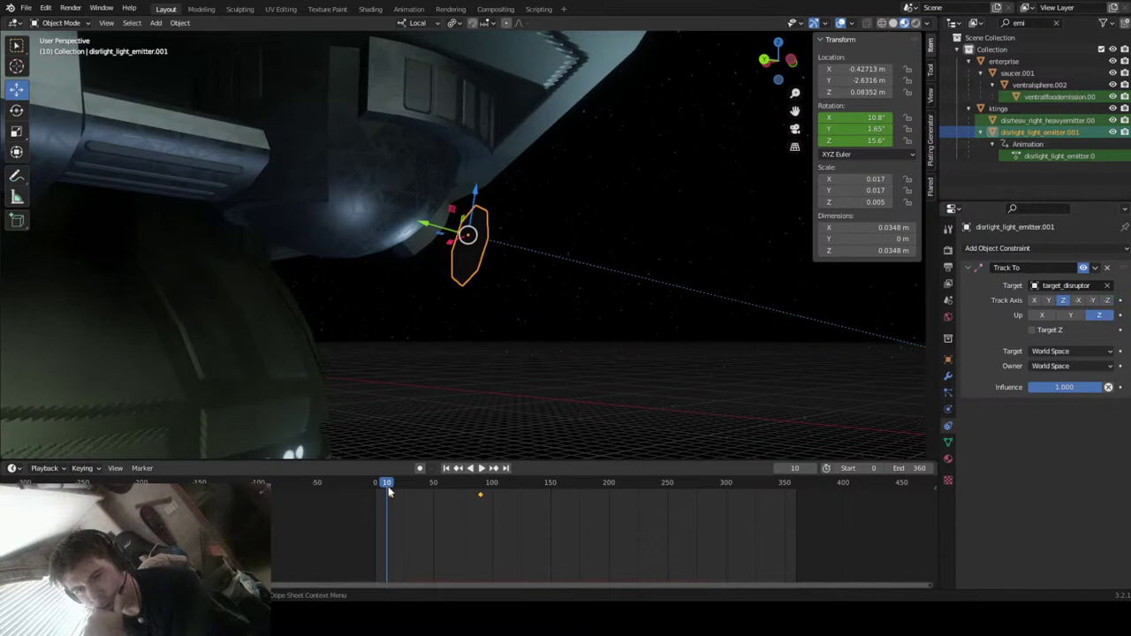
# - Play the disruptor bolts from frame 20 to 35 and examine their path from beside the Klingon cruiser
pyautogui.moveTo(390, 493); pyautogui.dragTo(398, 486)
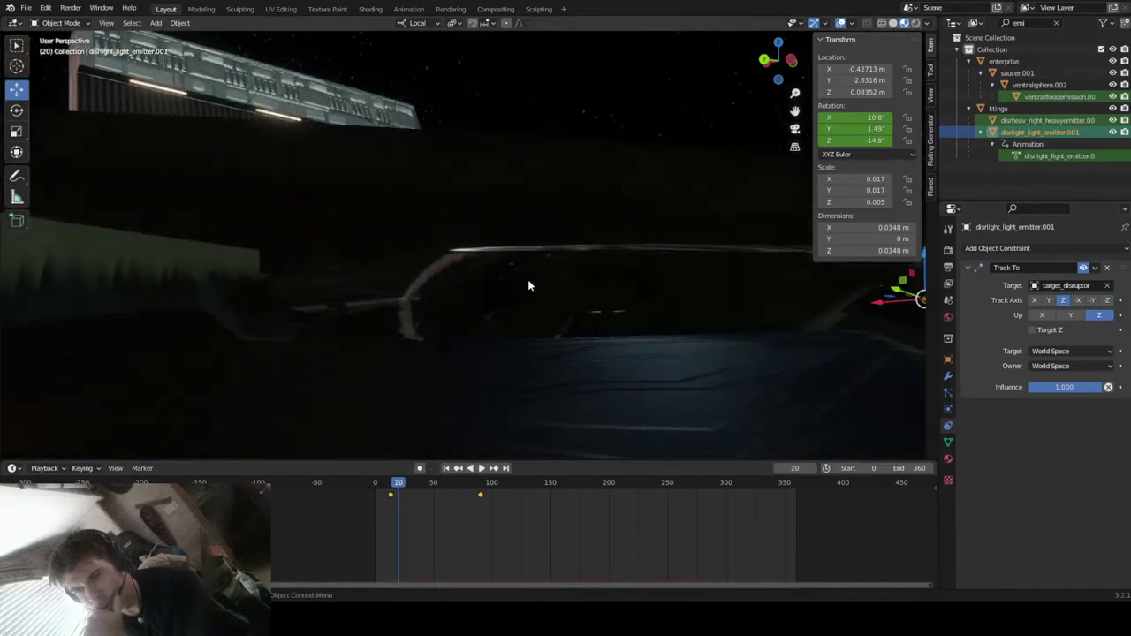
pyautogui.press('KP_Decimal')
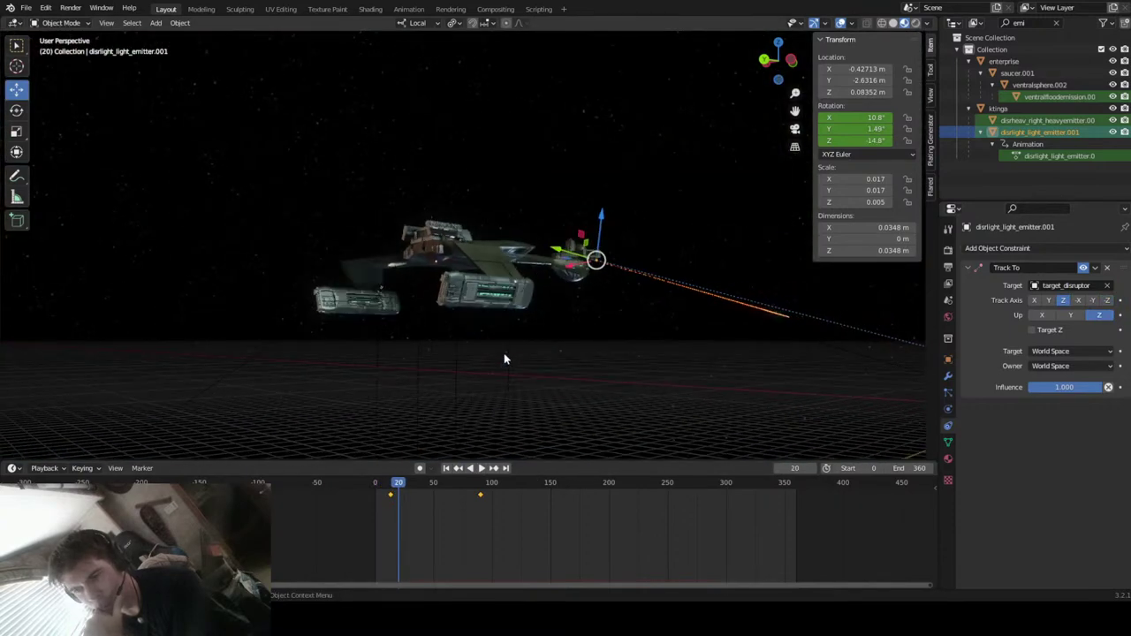
pyautogui.scroll(-3, 504, 359)
pyautogui.click(481, 469)
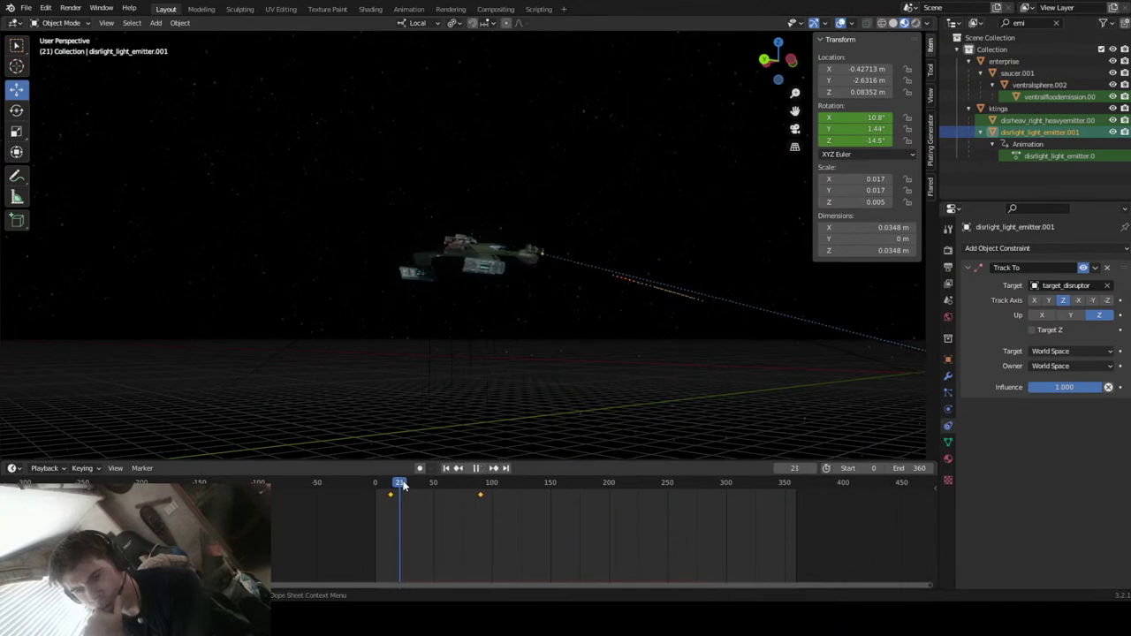
pyautogui.press('space')
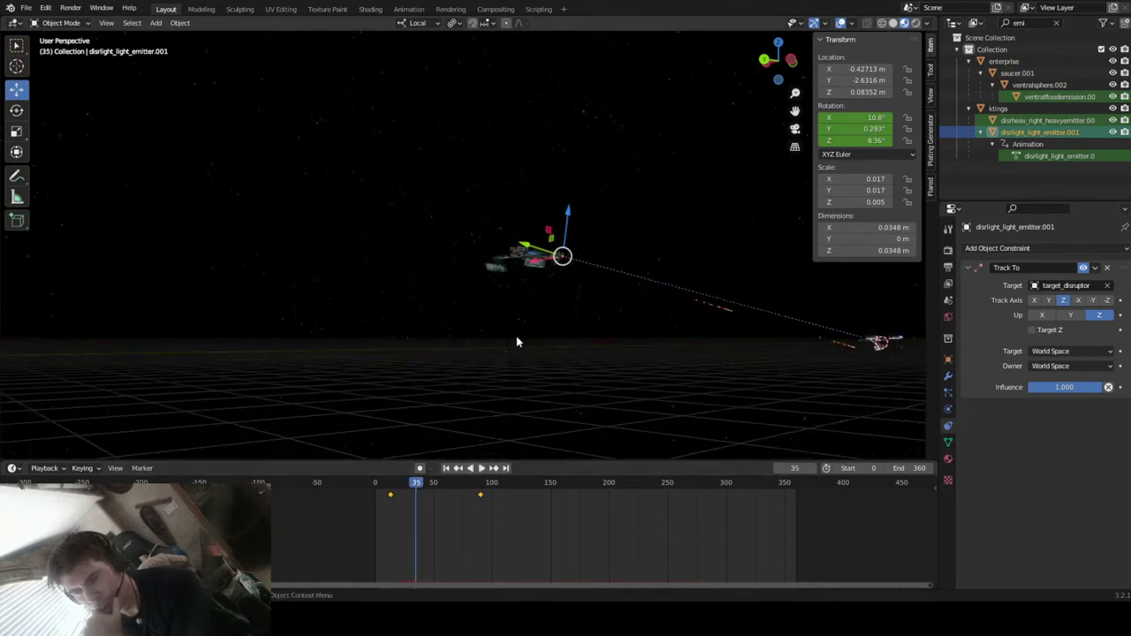
pyautogui.press('KP_4')
pyautogui.press('KP_4')
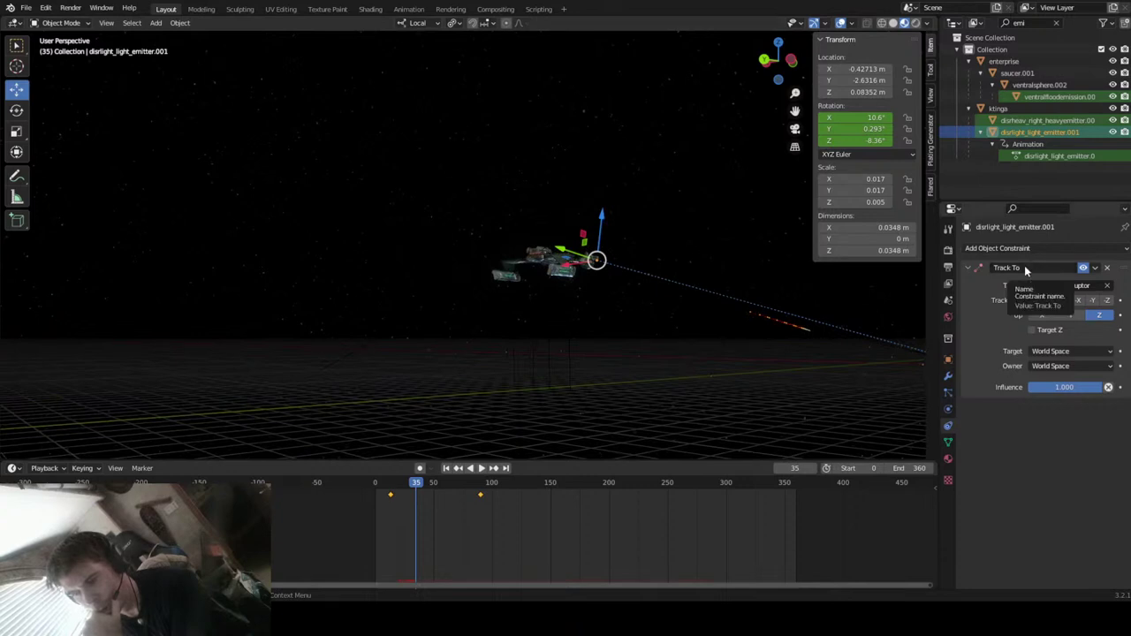
# - Replay the bolts up to frame 35 from outside, check them through the camera, and return to frame 0
pyautogui.click(408, 488)
pyautogui.press('space')
pyautogui.moveTo(407, 488); pyautogui.dragTo(401, 495)
pyautogui.press('space')
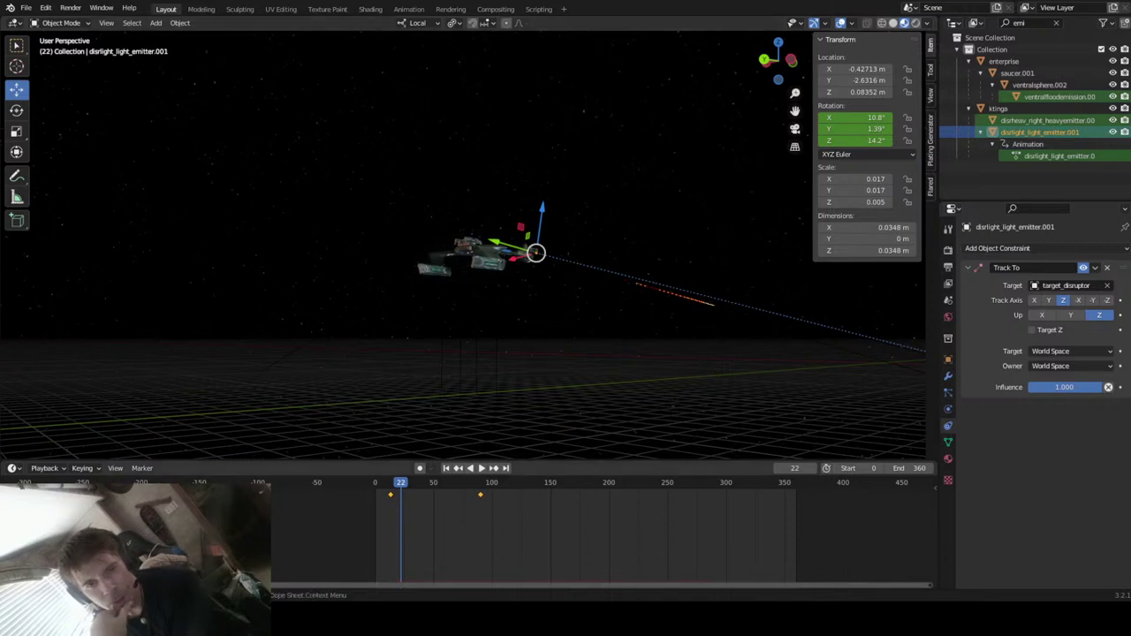
pyautogui.moveTo(401, 495)
pyautogui.mouseDown()
pyautogui.moveTo(380, 495)
pyautogui.moveTo(397, 495)
pyautogui.mouseUp()
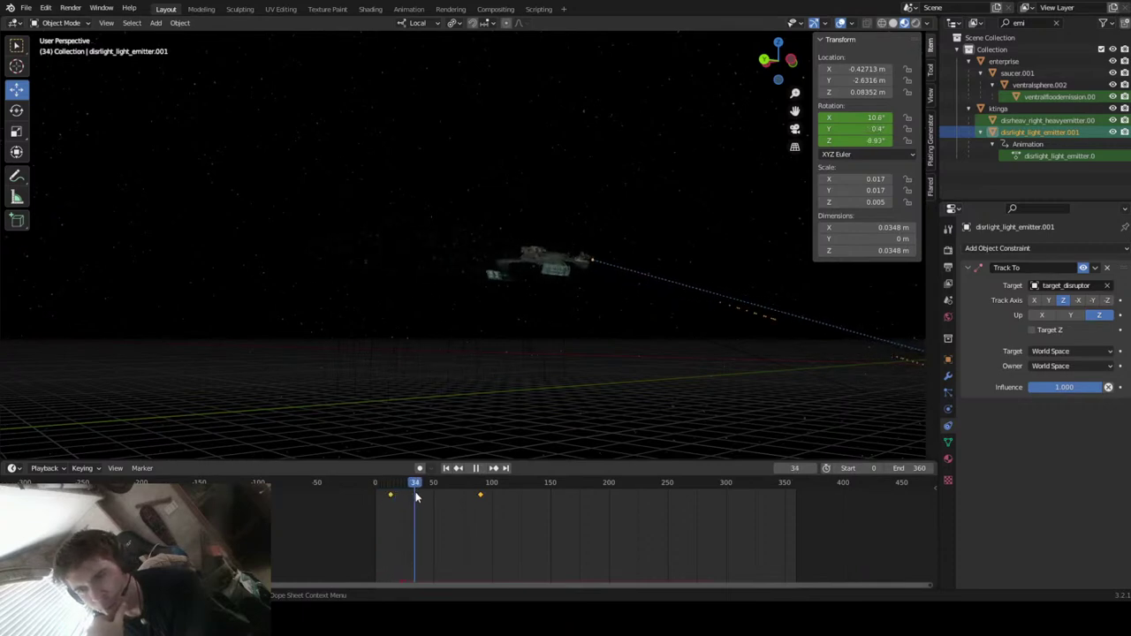
pyautogui.press('space')
pyautogui.press('KP_0')
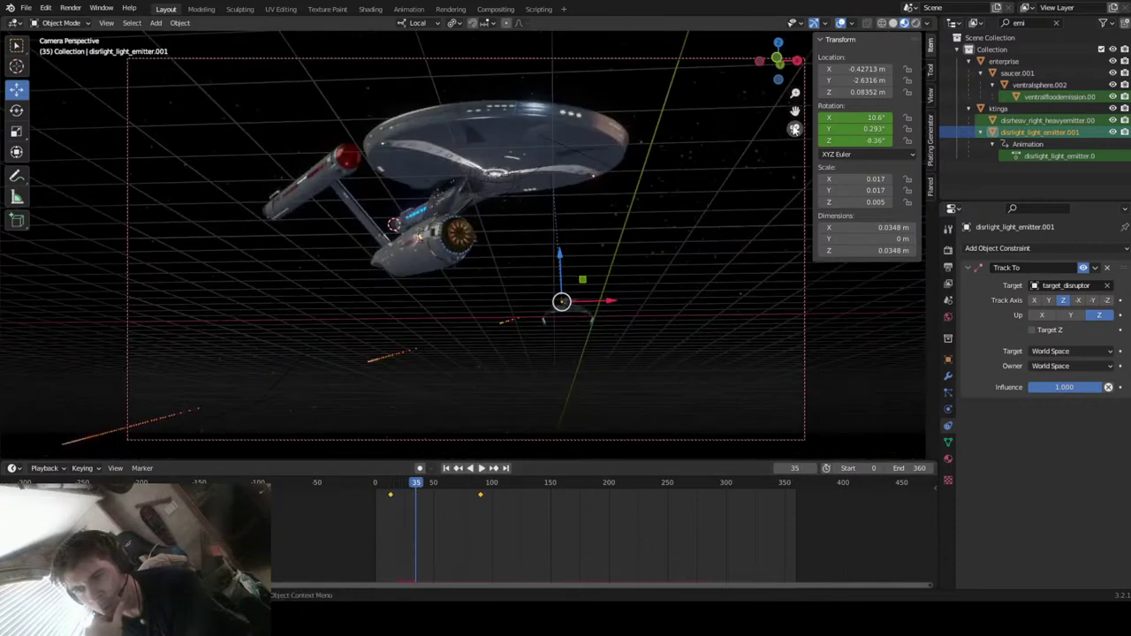
pyautogui.moveTo(416, 486); pyautogui.dragTo(375, 493)
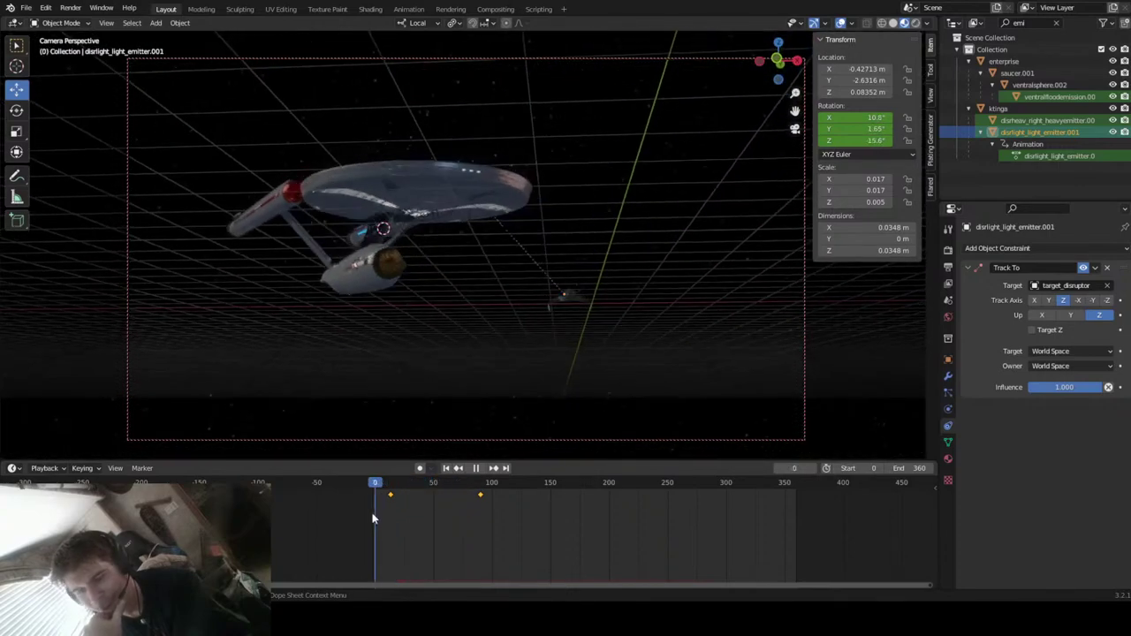
# - Try Volume as the emission source of the emitter's particles, then restore it to Faces
pyautogui.click(947, 394)
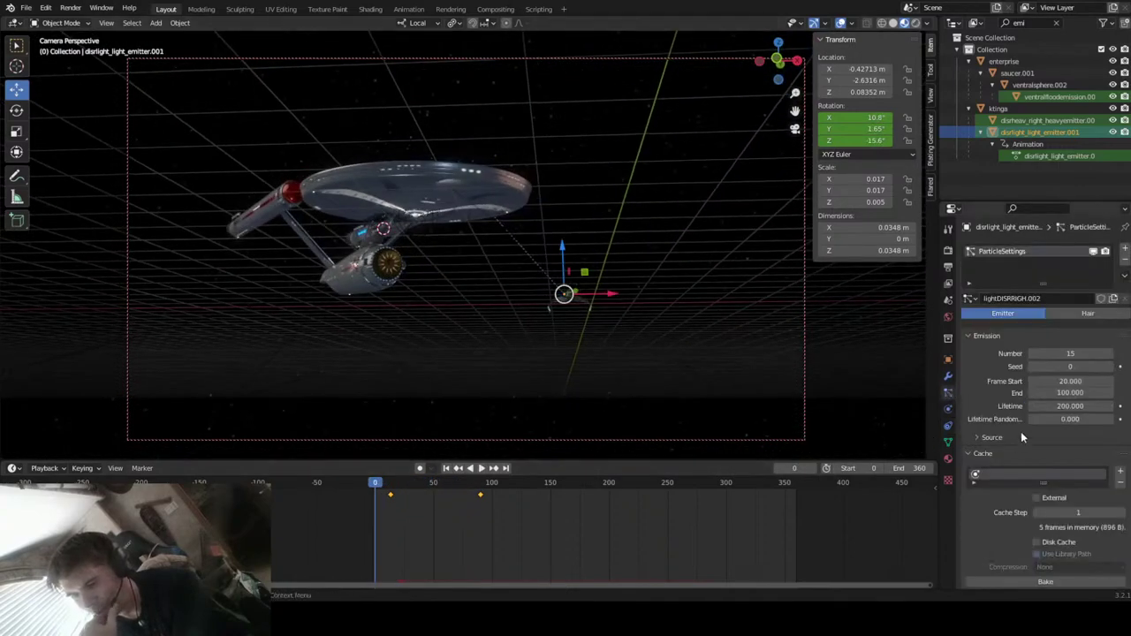
pyautogui.scroll(-2, 1017, 437)
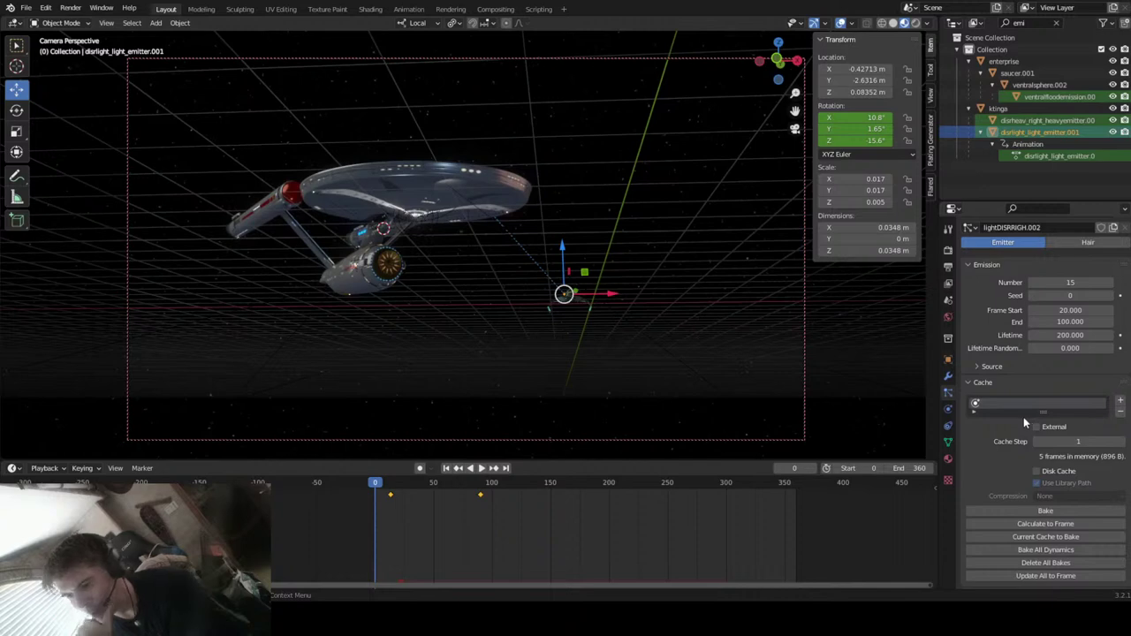
pyautogui.click(976, 367)
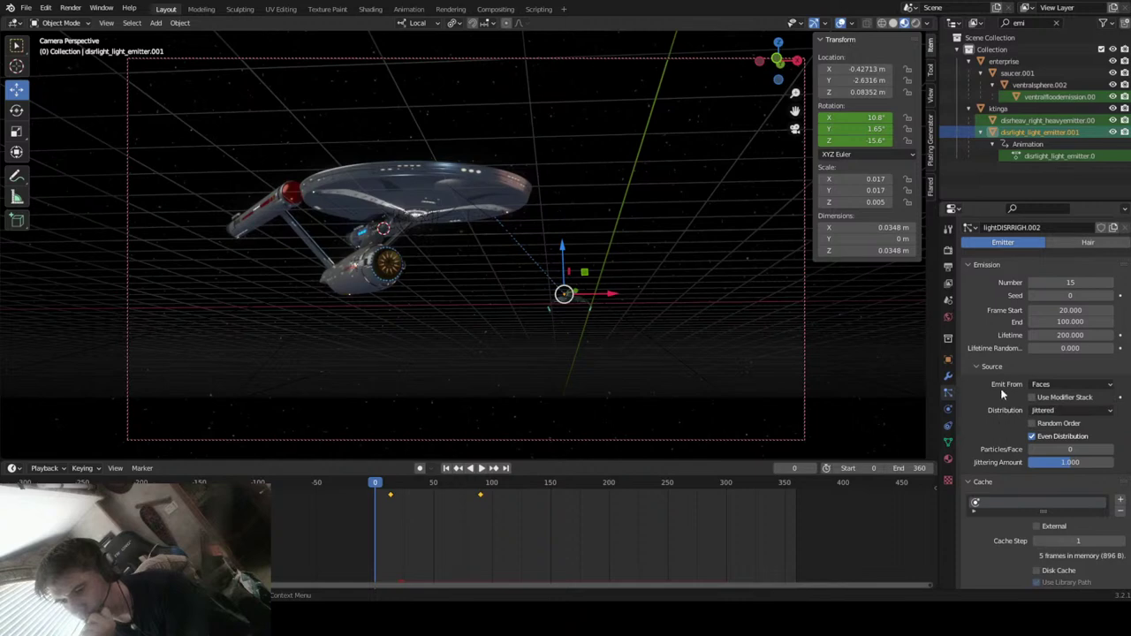
pyautogui.click(1055, 387)
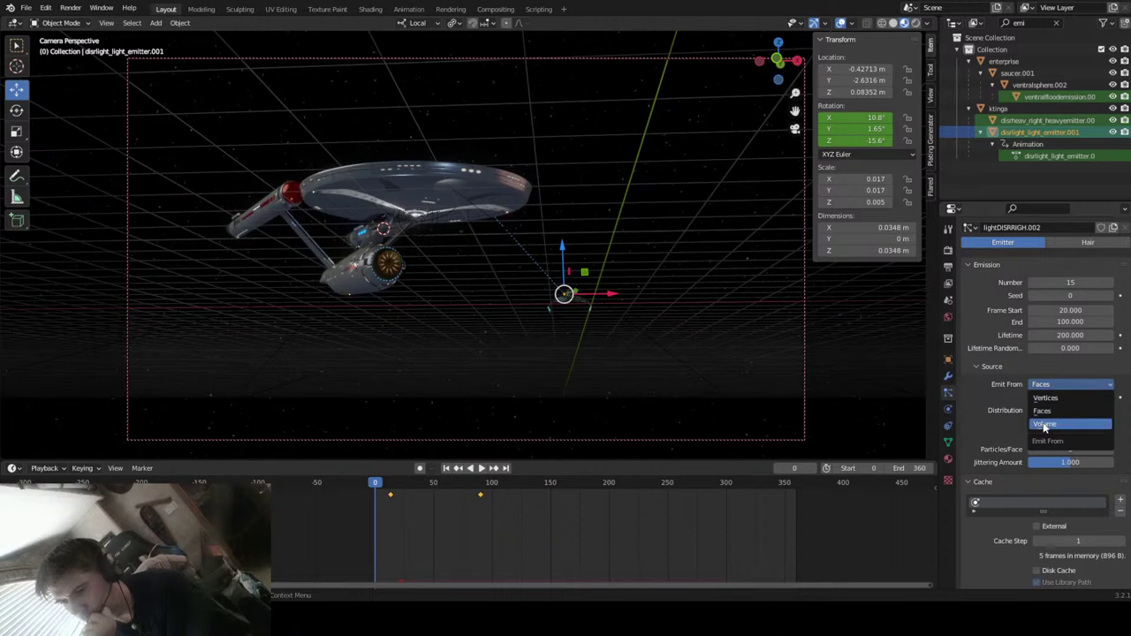
pyautogui.click(1045, 425)
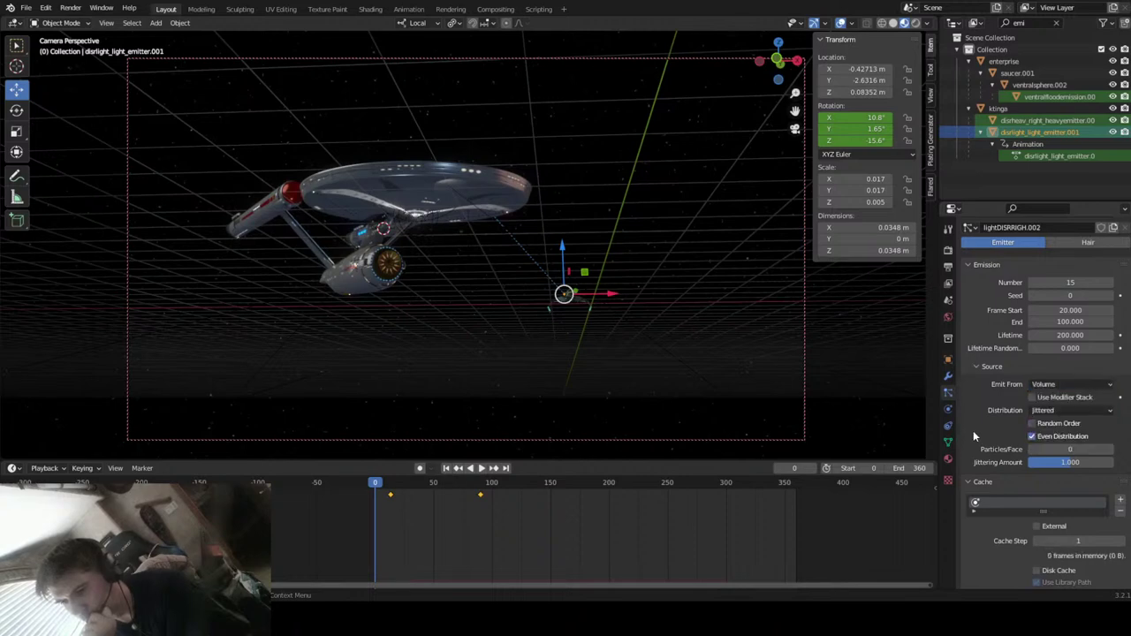
pyautogui.click(1074, 384)
pyautogui.click(1053, 413)
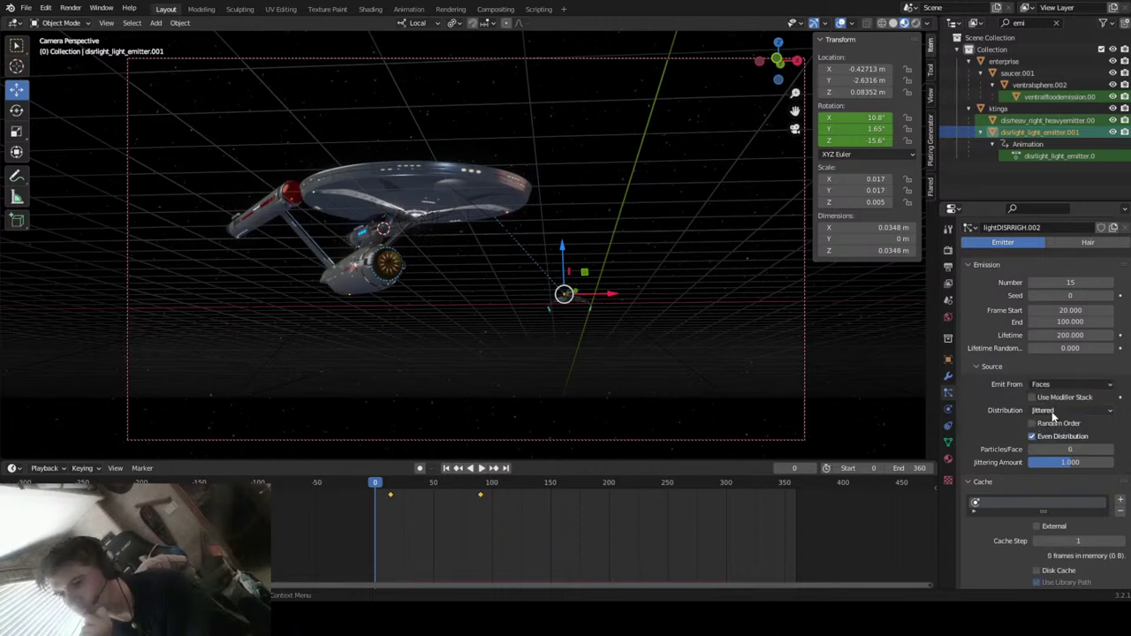
# - Bake the emitter's particle cache, play the bolts through the camera past frame 77, and return to frame 6
pyautogui.scroll(-5, 981, 388)
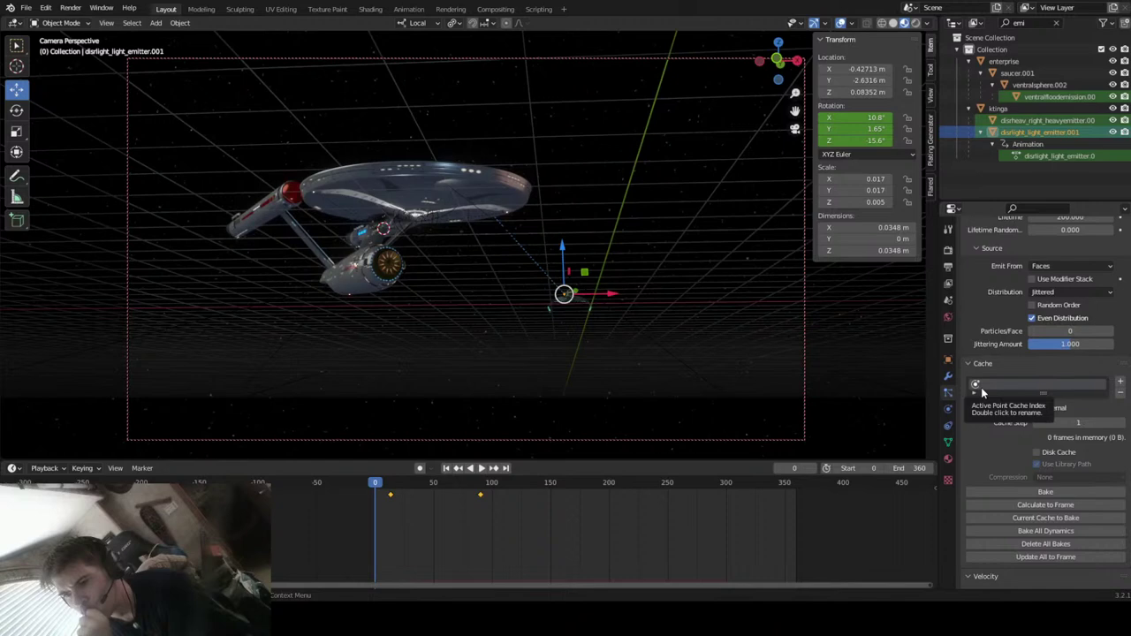
pyautogui.scroll(-3, 981, 392)
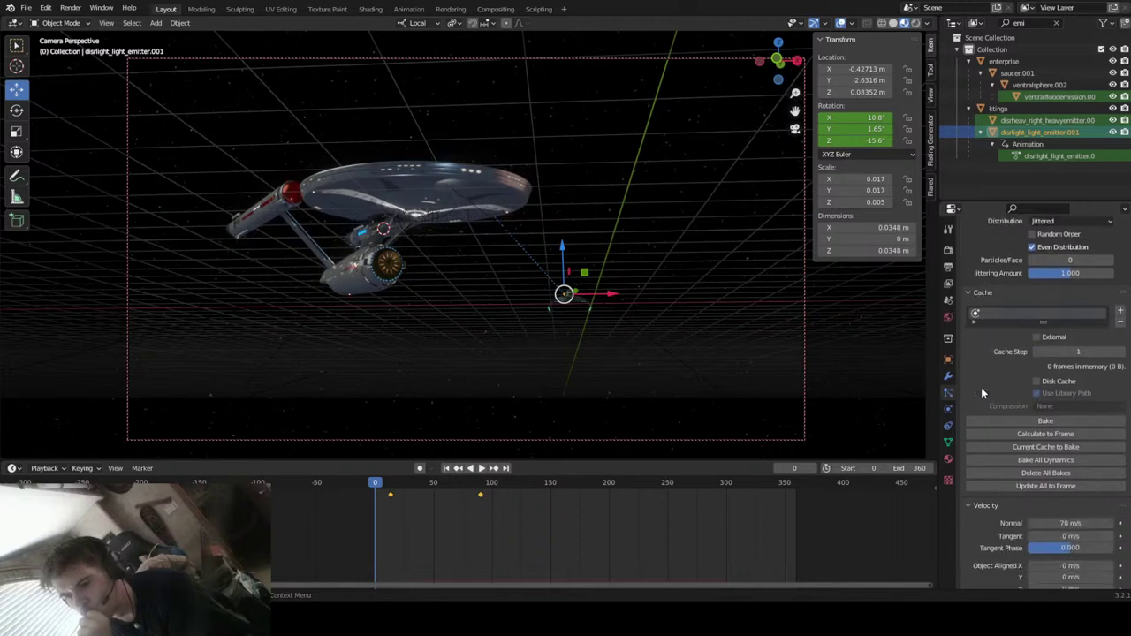
pyautogui.click(985, 420)
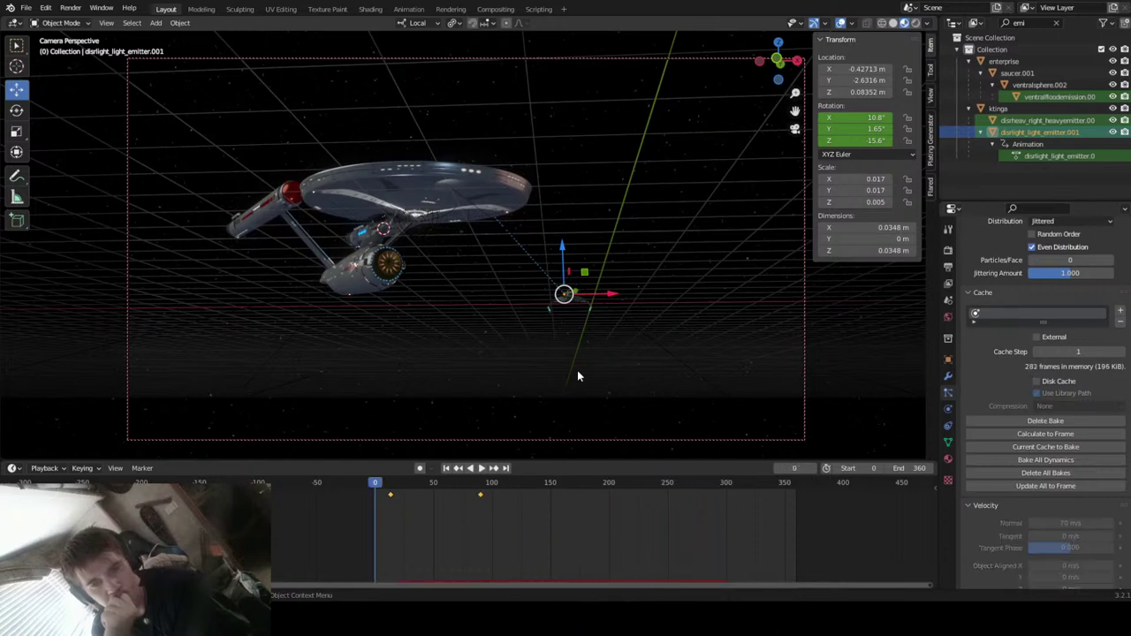
pyautogui.press('space')
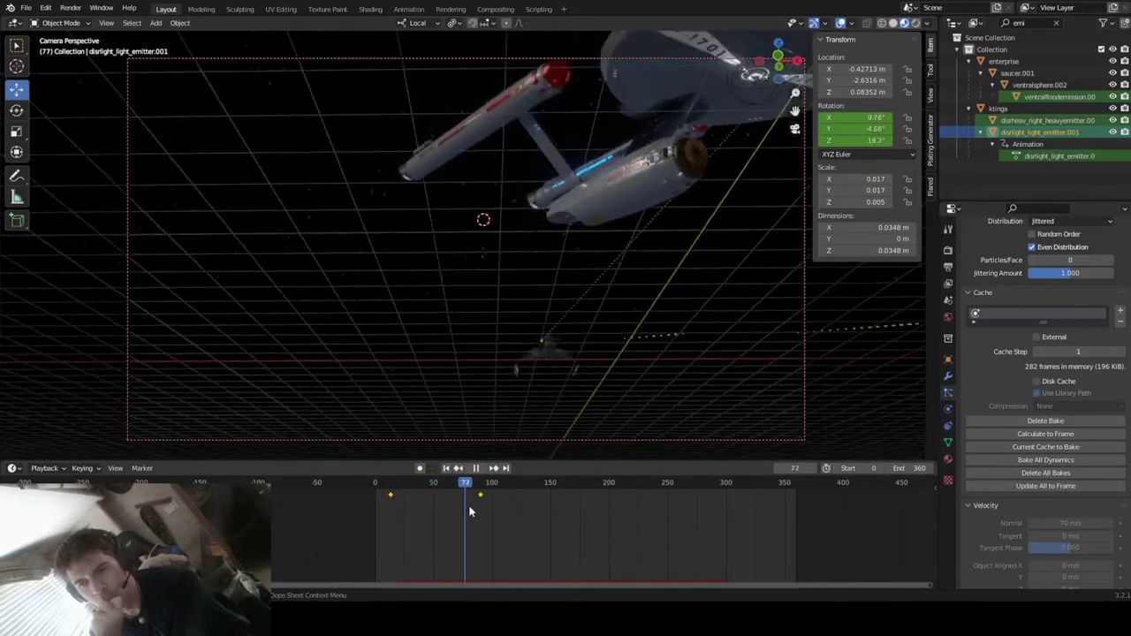
pyautogui.moveTo(495, 518); pyautogui.dragTo(382, 568)
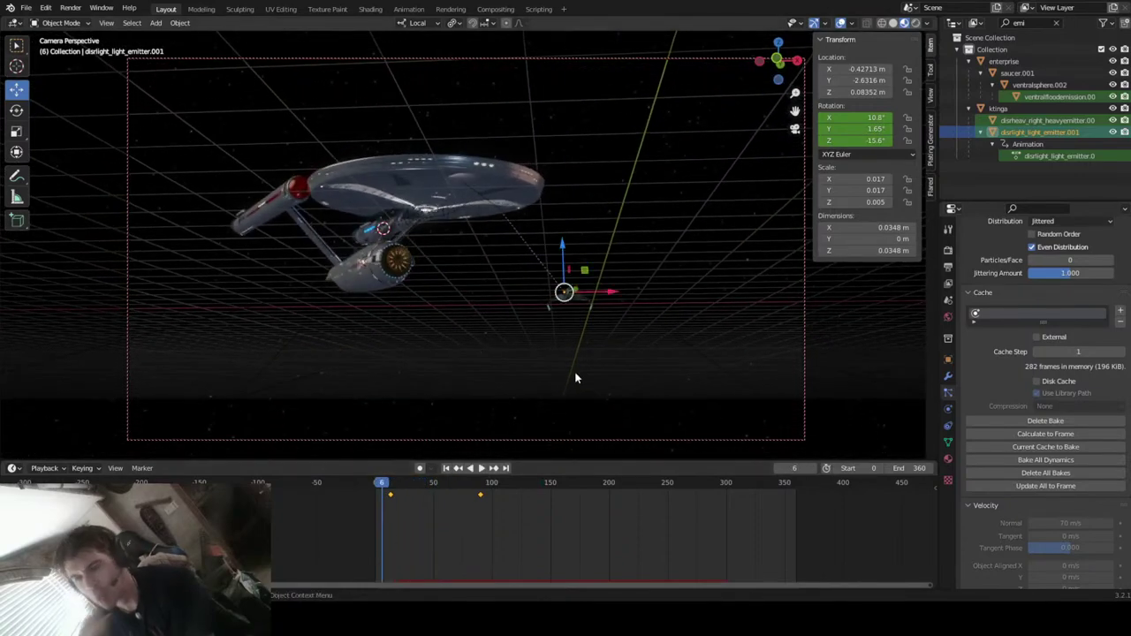
# - Remove the Track To constraint aimed at target_disruptor from the light disruptor emitter
pyautogui.click(949, 378)
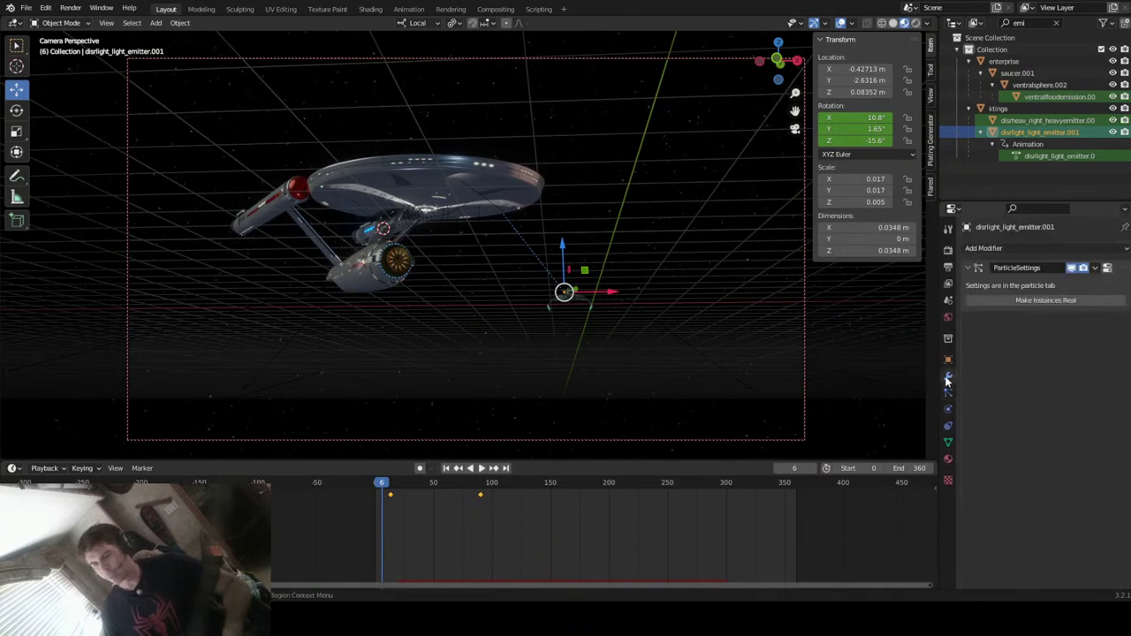
pyautogui.click(950, 395)
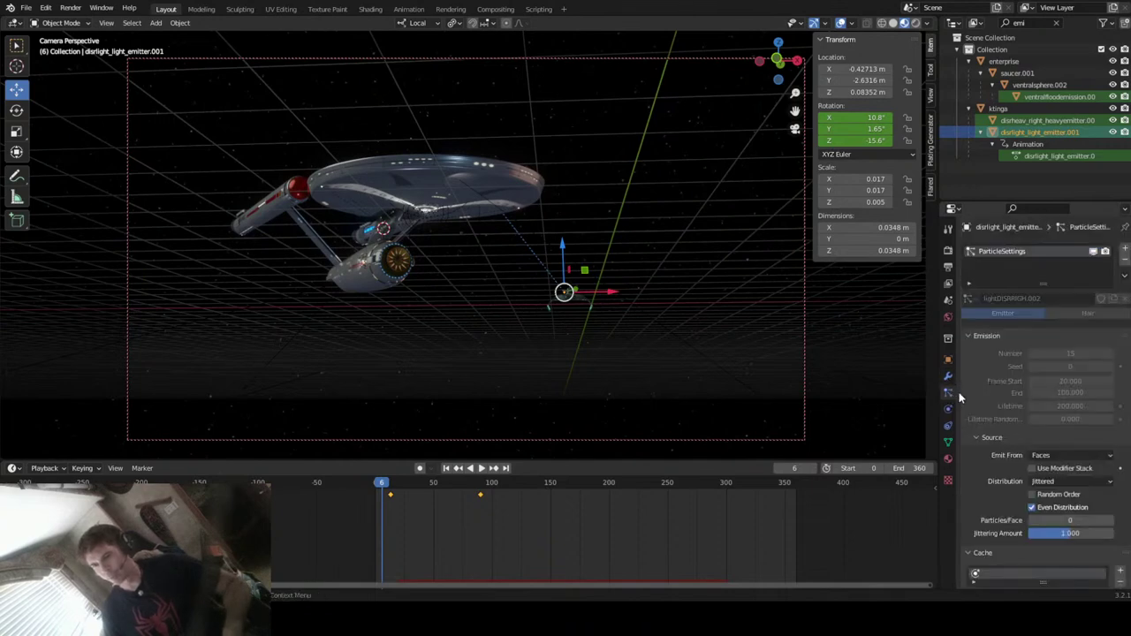
pyautogui.click(950, 426)
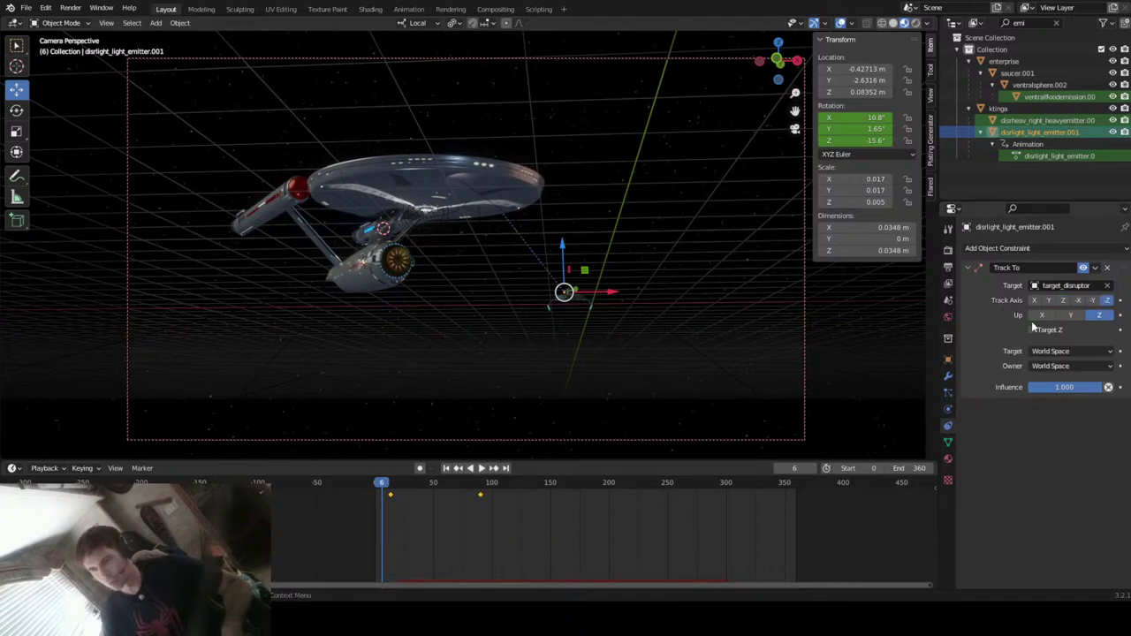
pyautogui.click(1107, 267)
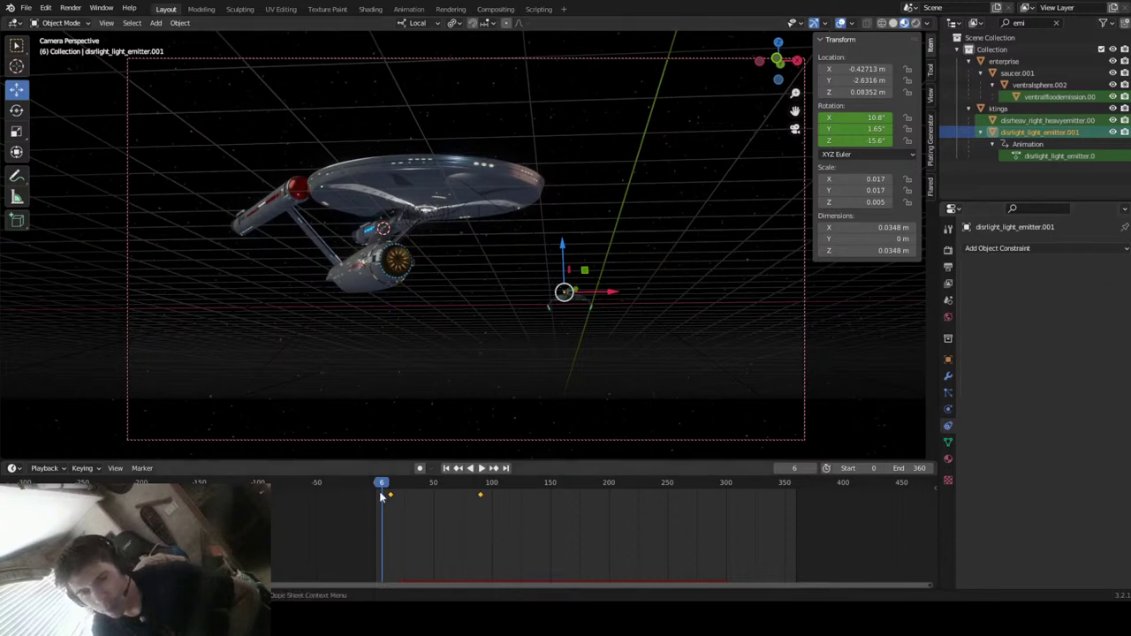
# - Play the bolts through the camera past frame 36 to check their direction, then return to frame 8
pyautogui.press('space')
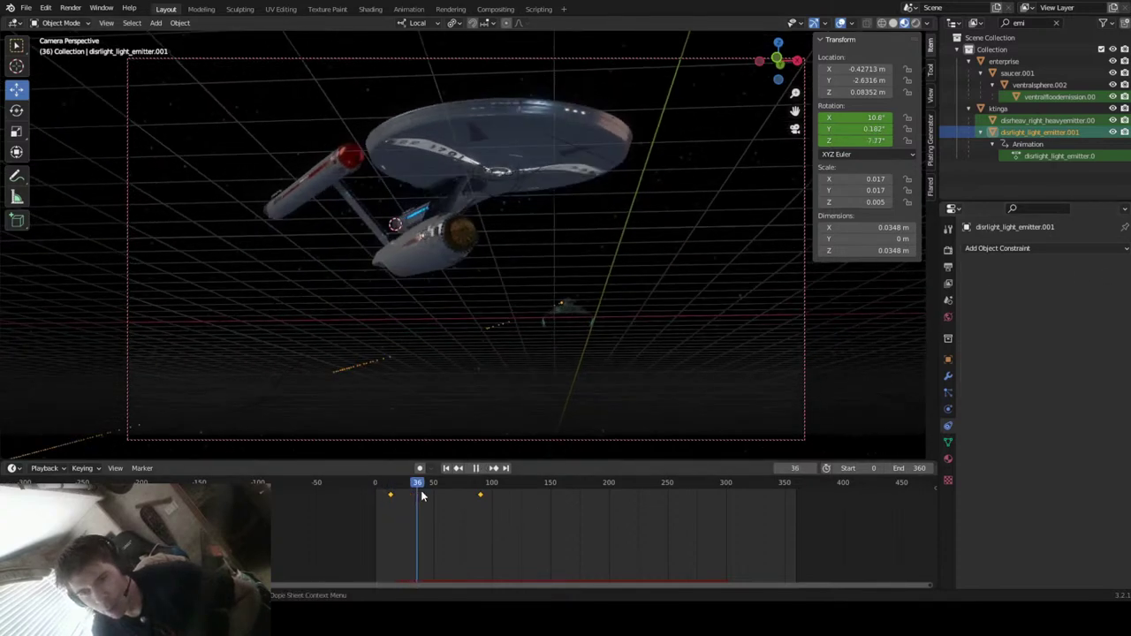
pyautogui.moveTo(446, 497); pyautogui.dragTo(383, 523)
pyautogui.press('space')
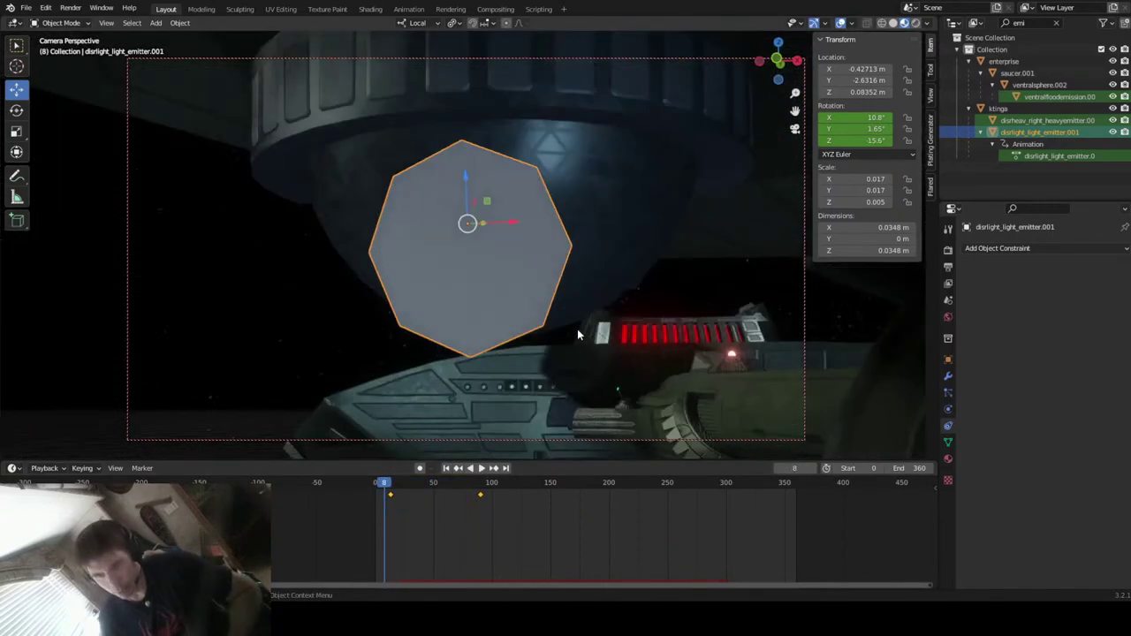
# - Clear all rotation keyframes from the light disruptor emitter
pyautogui.moveTo(579, 328); pyautogui.dragTo(528, 316, button='middle')
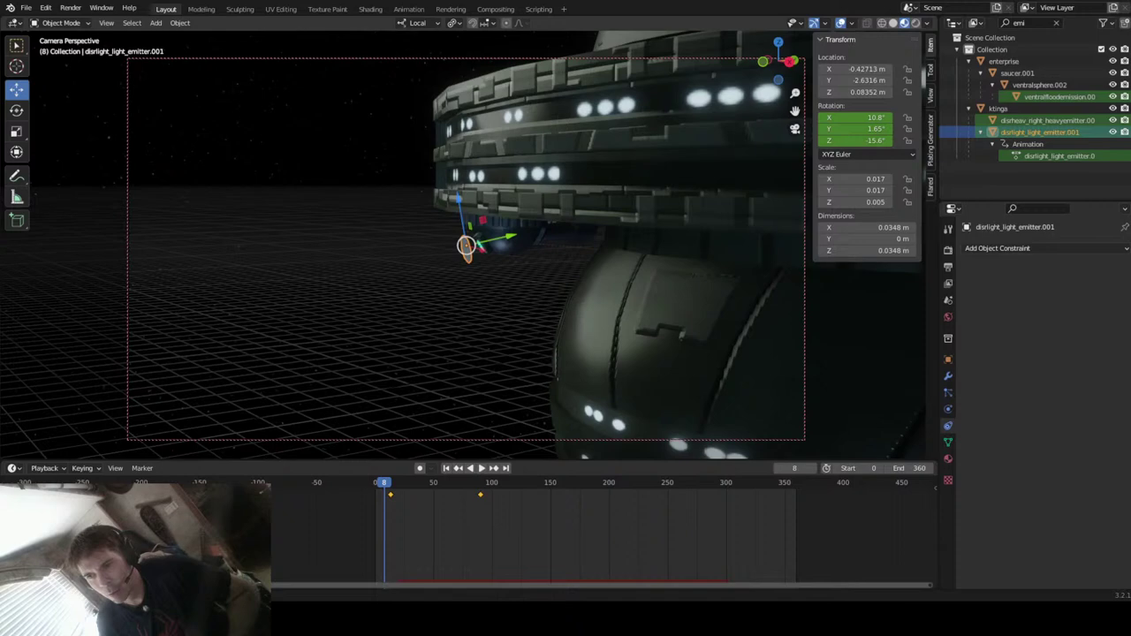
pyautogui.rightClick(846, 116)
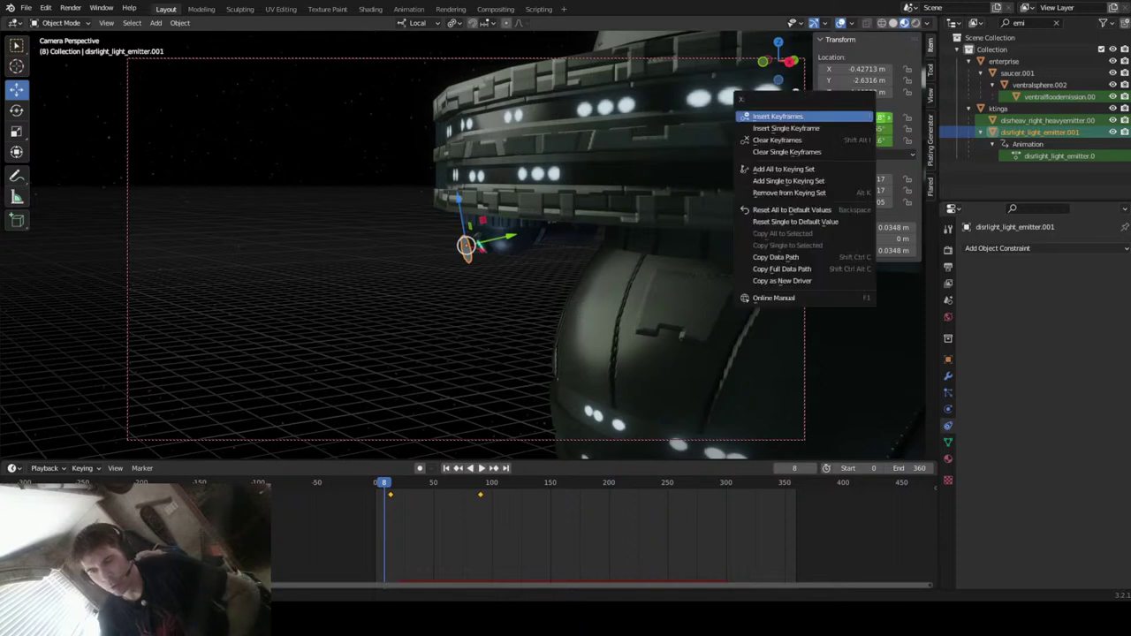
pyautogui.click(847, 116)
pyautogui.rightClick(846, 125)
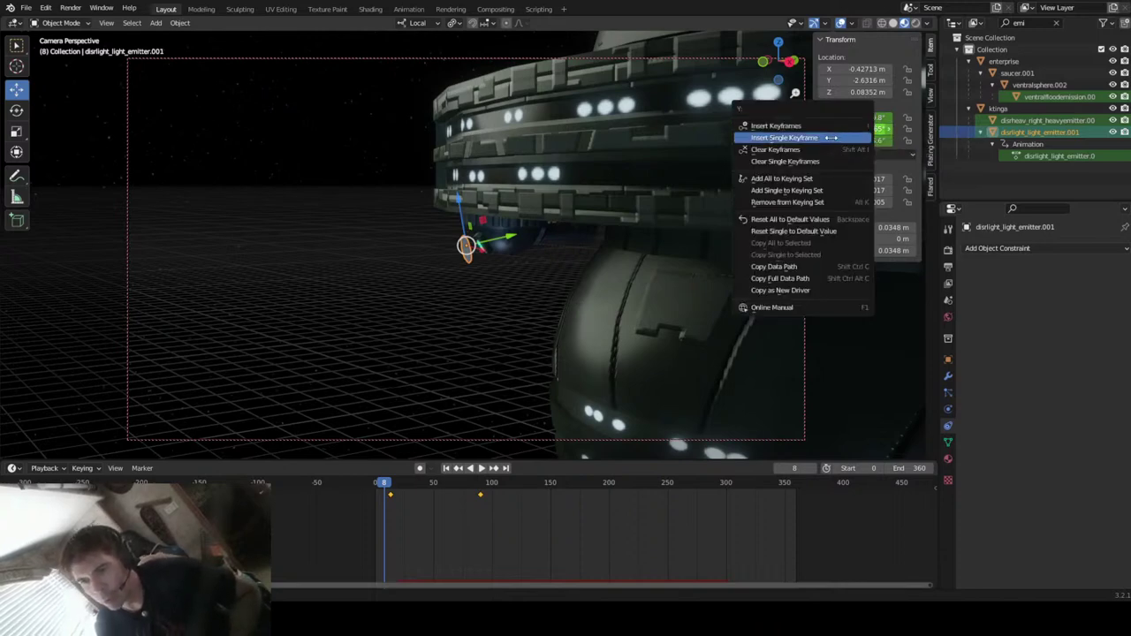
pyautogui.click(810, 152)
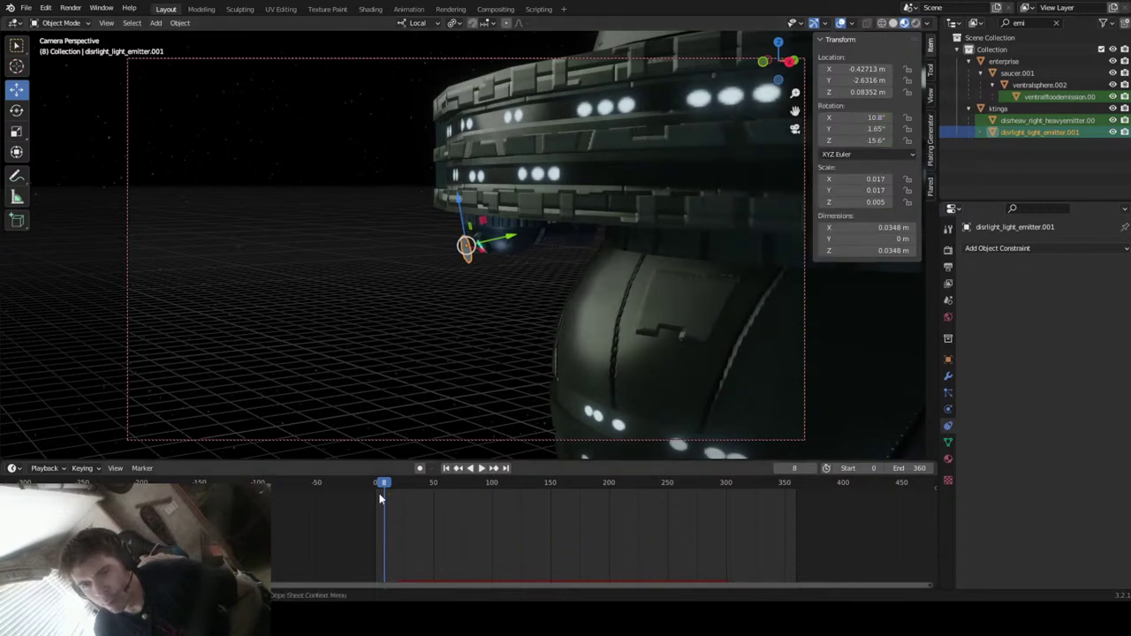
# - Play the camera shot past frame 118 with the emitter's rotation keyframes cleared, and return to frame 0
pyautogui.press('space')
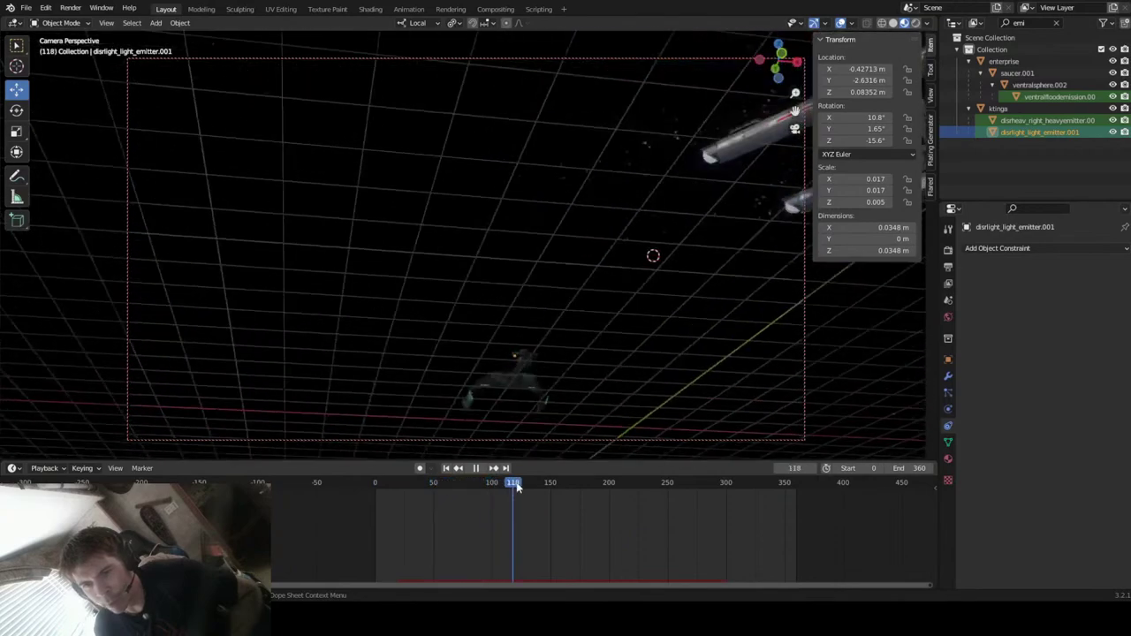
pyautogui.moveTo(393, 510); pyautogui.dragTo(371, 530)
pyautogui.press('space')
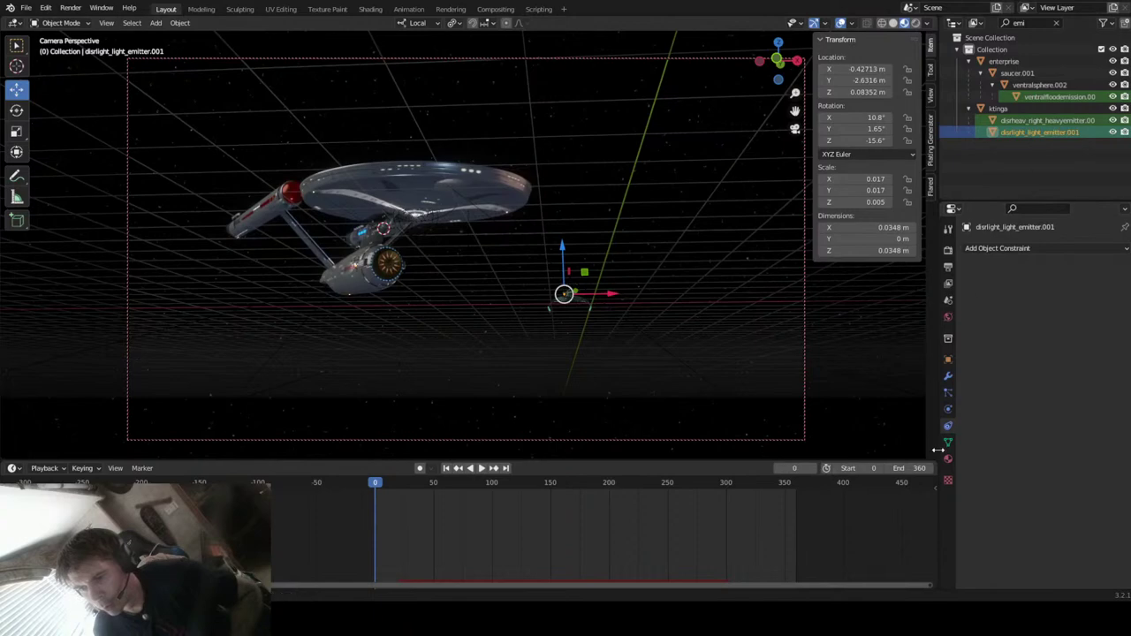
# - Add a Track To constraint to the light disruptor emitter with target_disruptor as its target
pyautogui.click(1042, 249)
pyautogui.click(1007, 335)
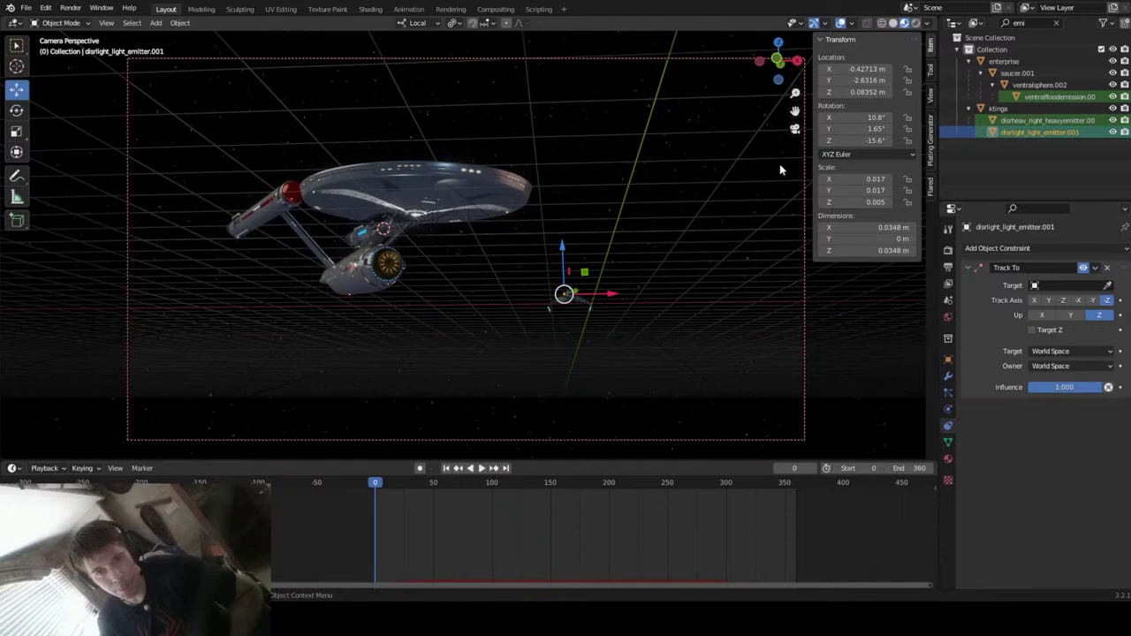
pyautogui.click(778, 59)
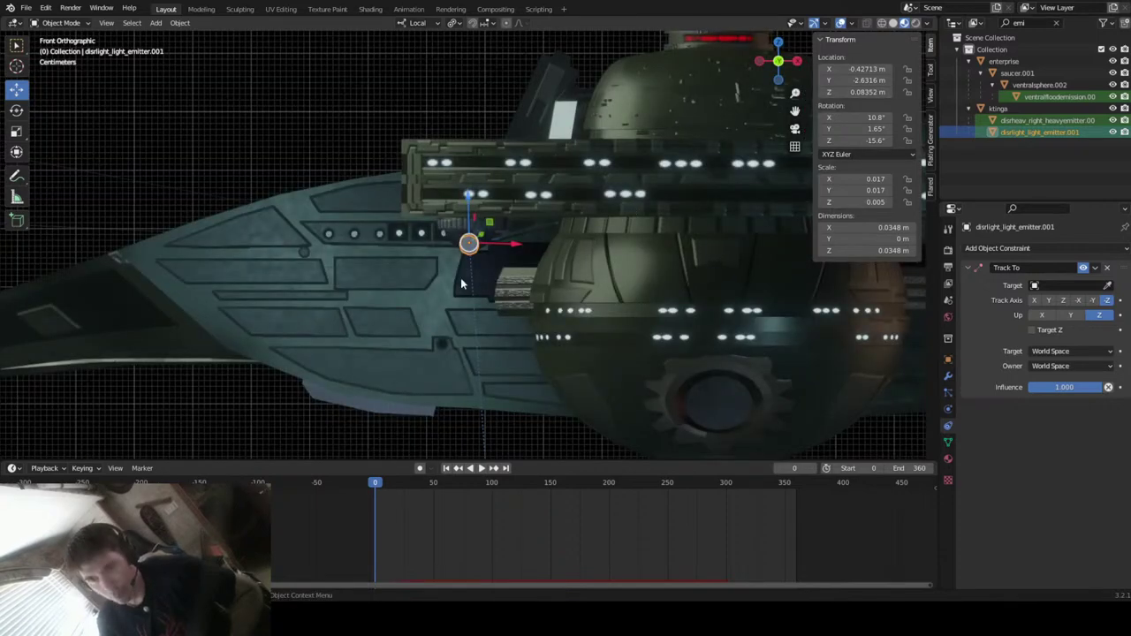
pyautogui.scroll(-2, 633, 212)
pyautogui.moveTo(633, 213); pyautogui.dragTo(507, 294, button='middle')
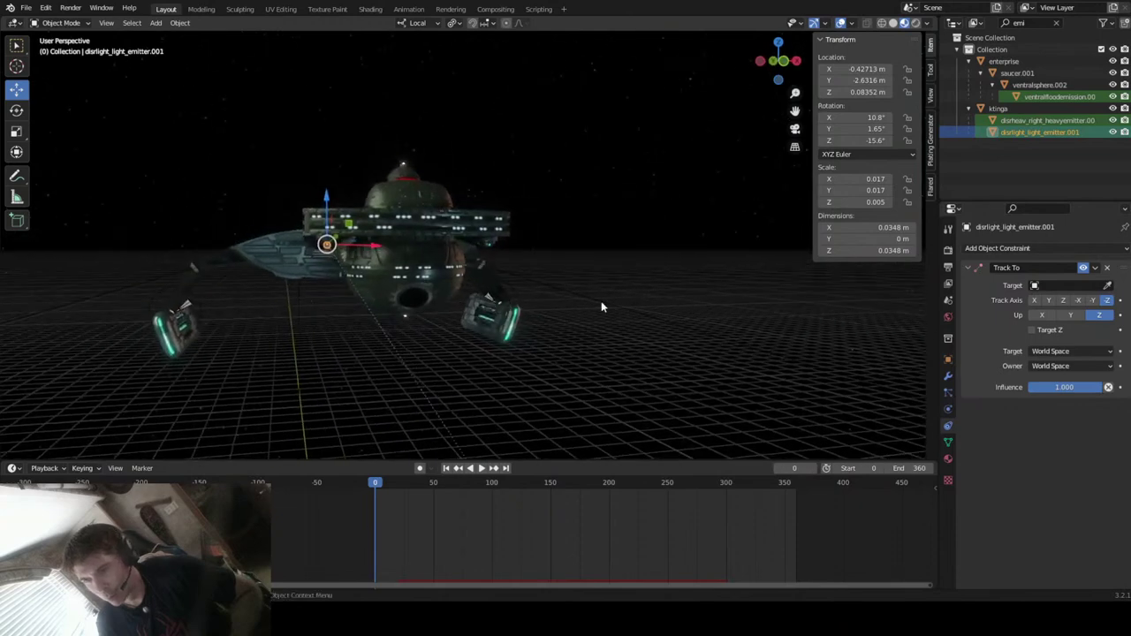
pyautogui.click(1076, 286)
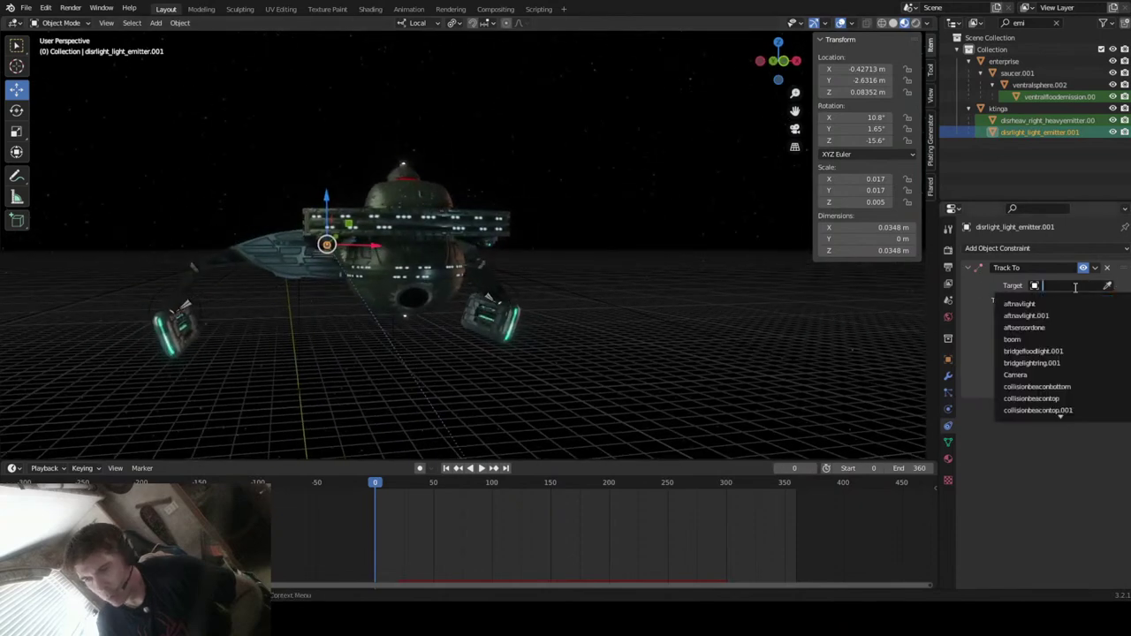
pyautogui.write('targ')
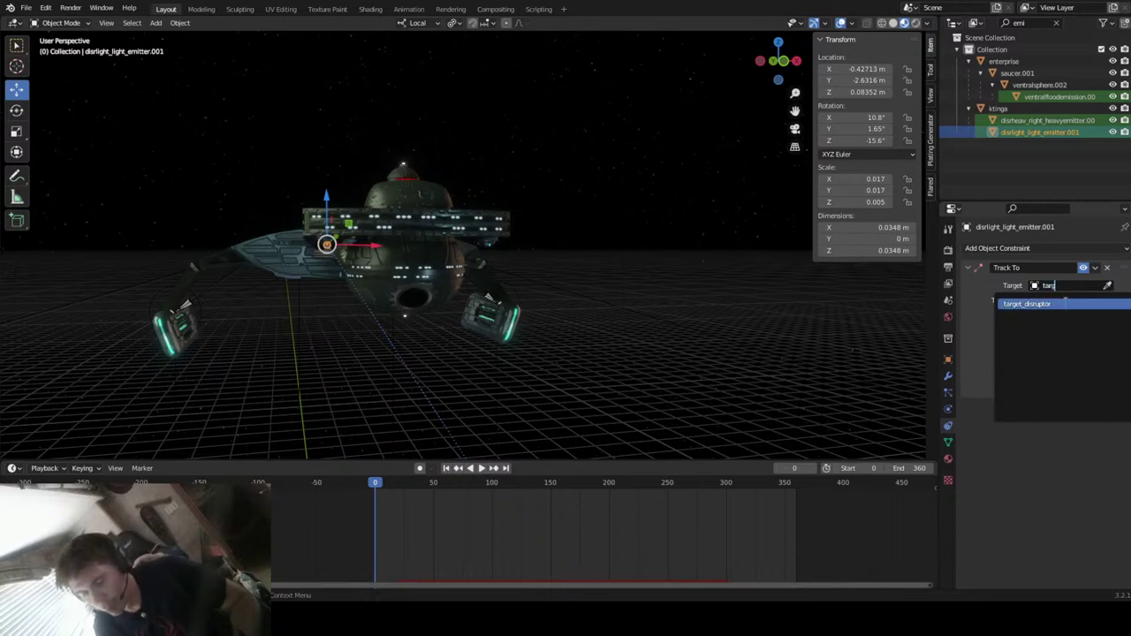
pyautogui.click(1064, 302)
pyautogui.moveTo(493, 358); pyautogui.dragTo(529, 371, button='middle')
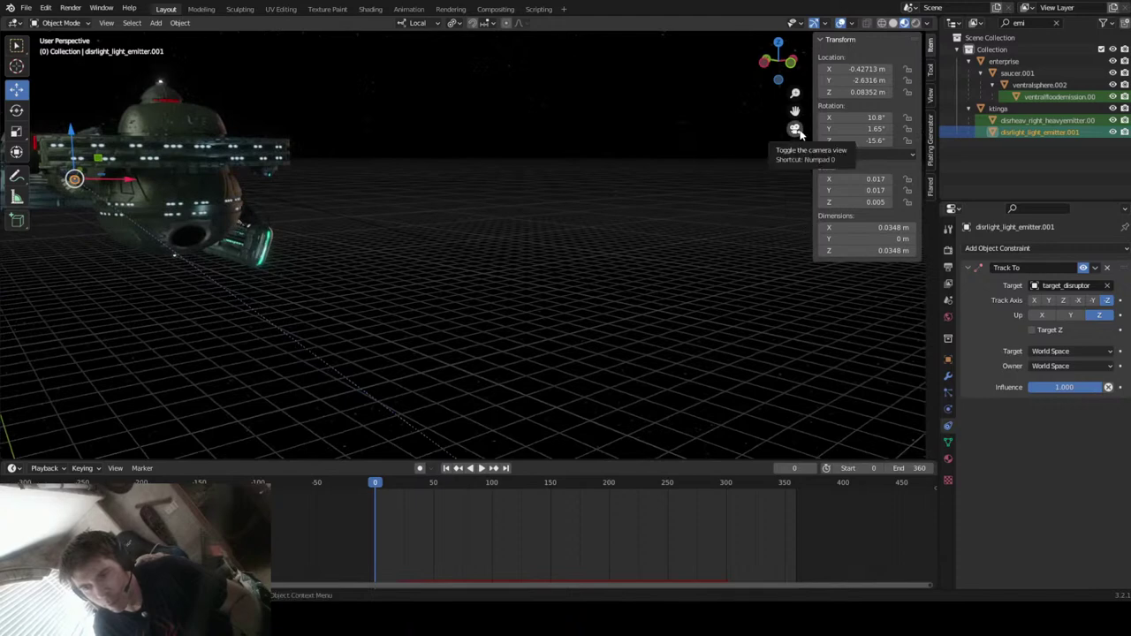
# - Delete the emitter's existing particle bake and bake its cache again
pyautogui.click(948, 392)
pyautogui.scroll(-5, 986, 388)
pyautogui.click(1032, 515)
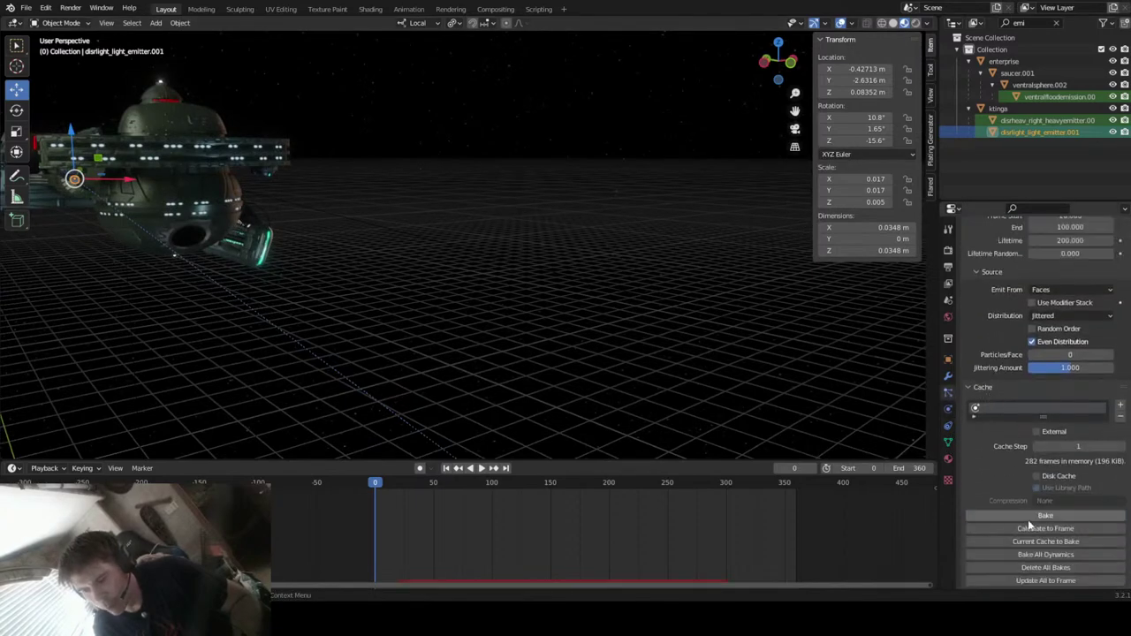
pyautogui.click(1017, 516)
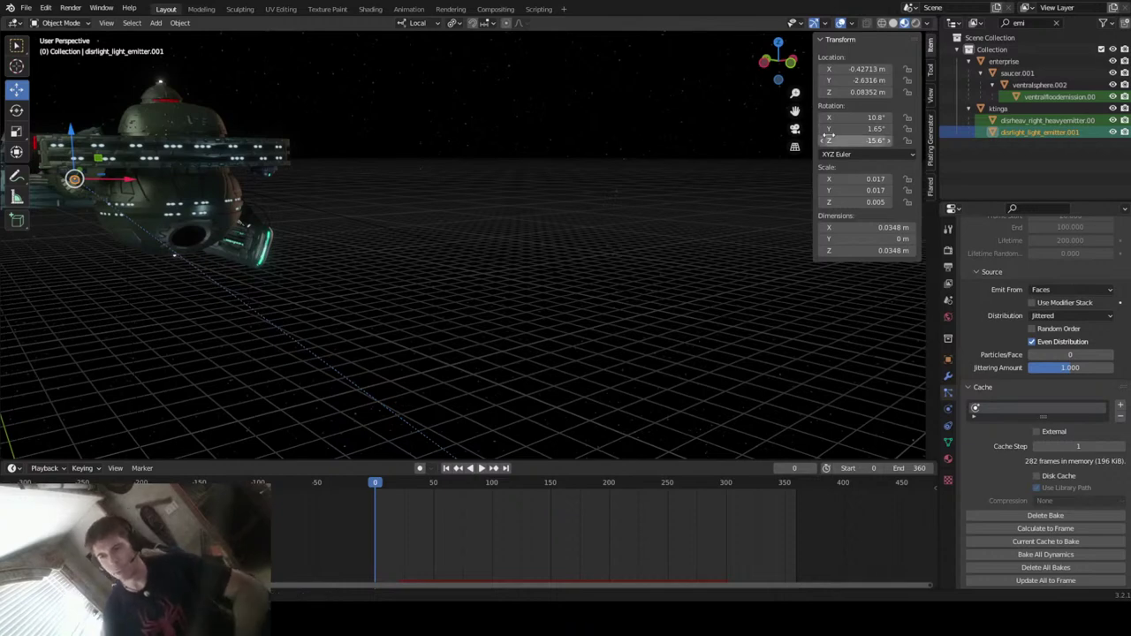
# - Scrub the camera shot to frame 83 and back to frame 45 to check the bolts' direction
pyautogui.click(795, 128)
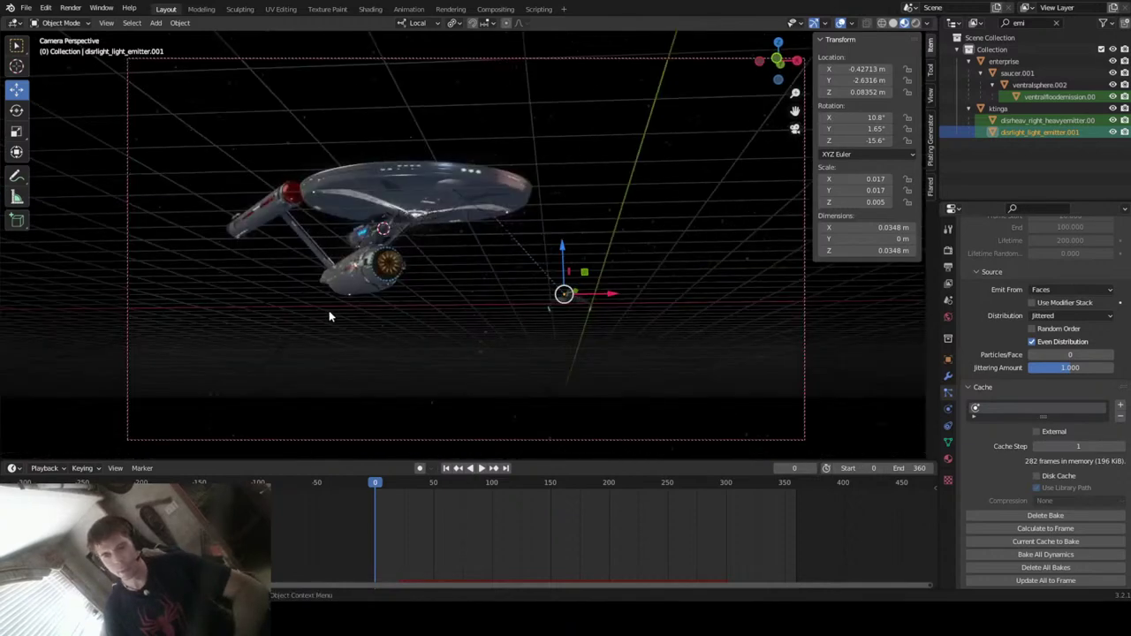
pyautogui.moveTo(376, 485); pyautogui.dragTo(472, 484)
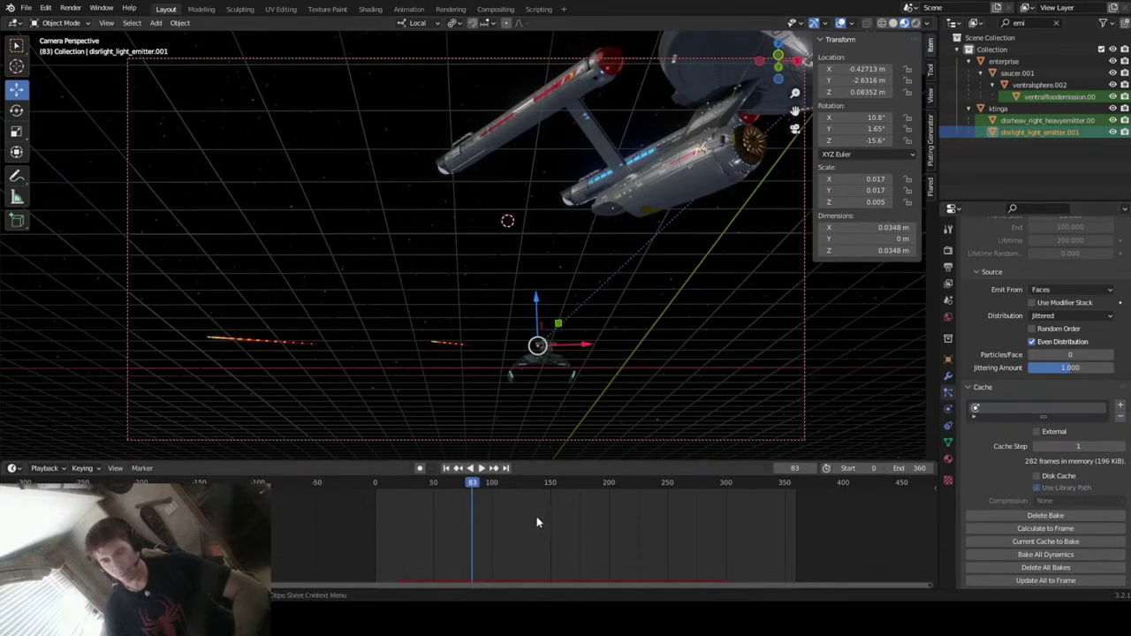
pyautogui.moveTo(473, 496); pyautogui.dragTo(428, 497)
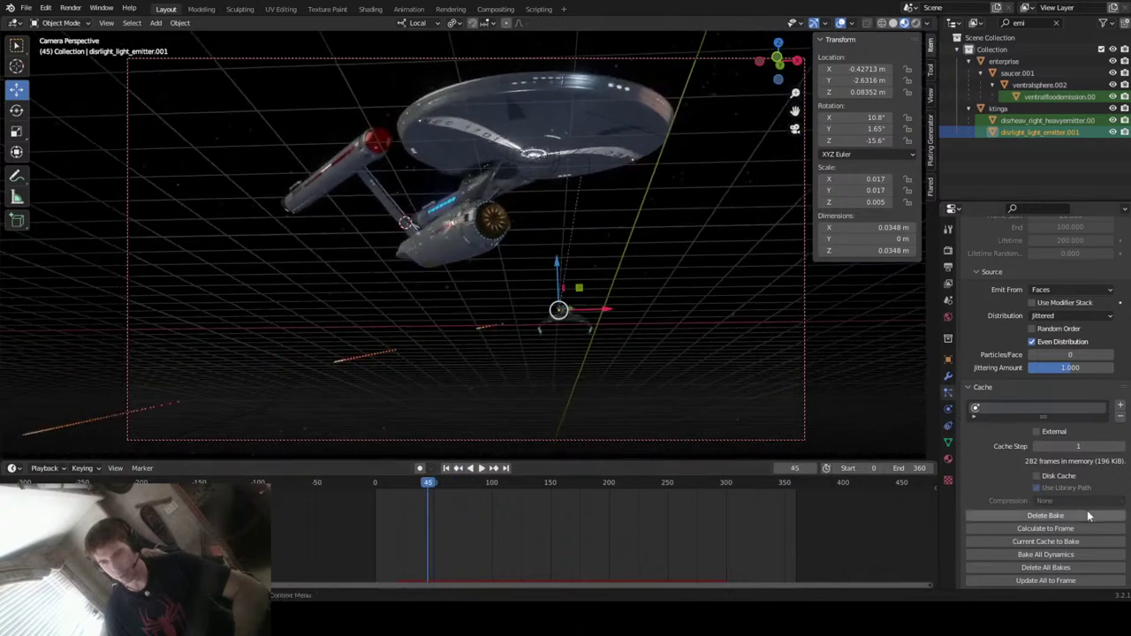
# - Set the Track To constraint's track axis to Z and go to frame 25
pyautogui.click(950, 428)
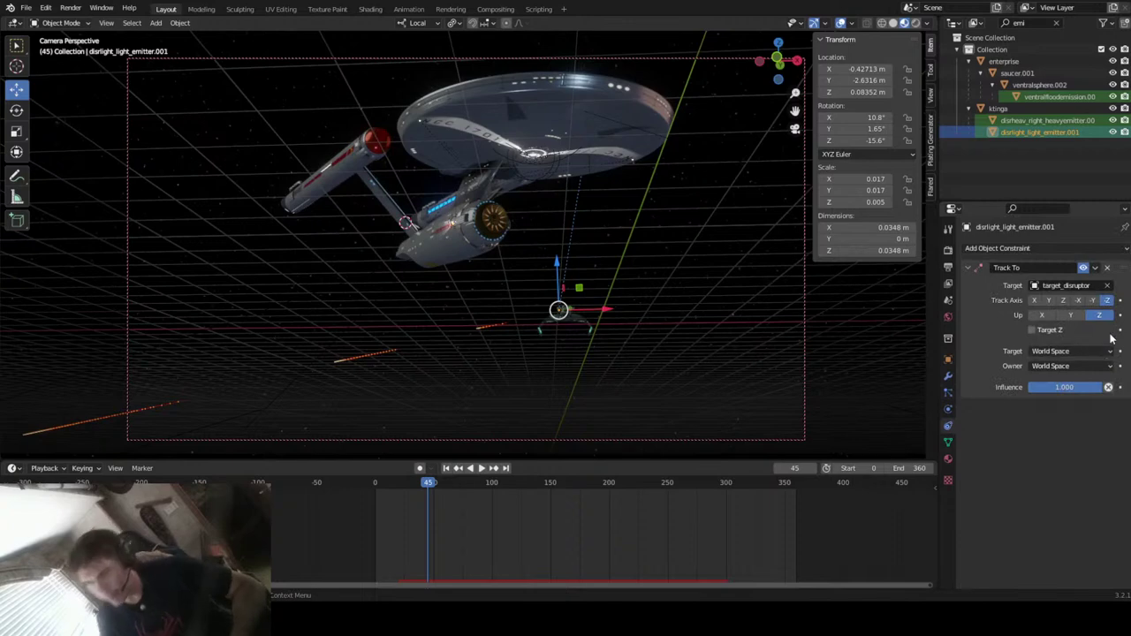
pyautogui.click(1064, 301)
pyautogui.moveTo(430, 492); pyautogui.dragTo(404, 561)
pyautogui.press('space')
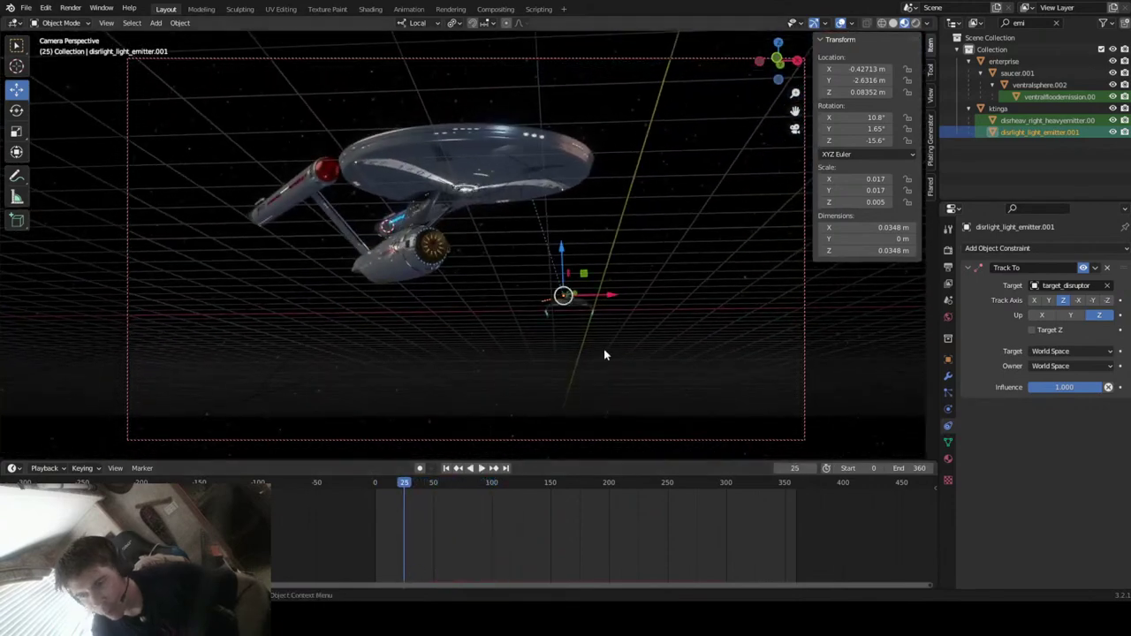
# - Examine the bolt stream's path against the constraint's target line from several sides of the Klingon cruiser at frame 25
pyautogui.click(799, 61)
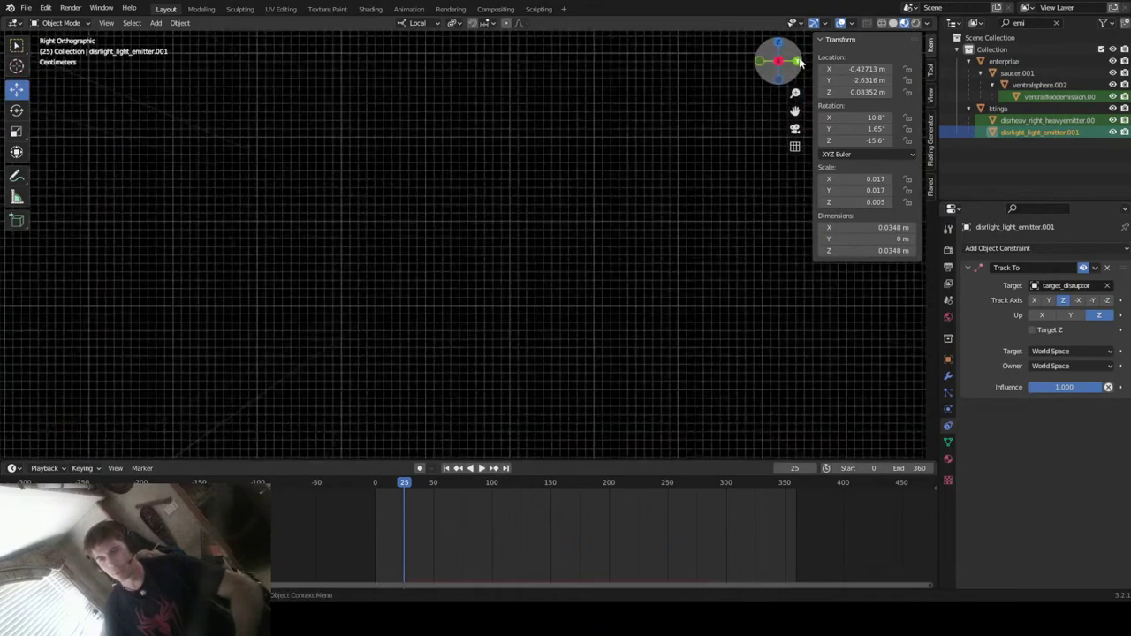
pyautogui.scroll(-6, 441, 301)
pyautogui.scroll(4, 631, 245)
pyautogui.moveTo(631, 245); pyautogui.dragTo(634, 182, button='middle')
pyautogui.scroll(6, 634, 183)
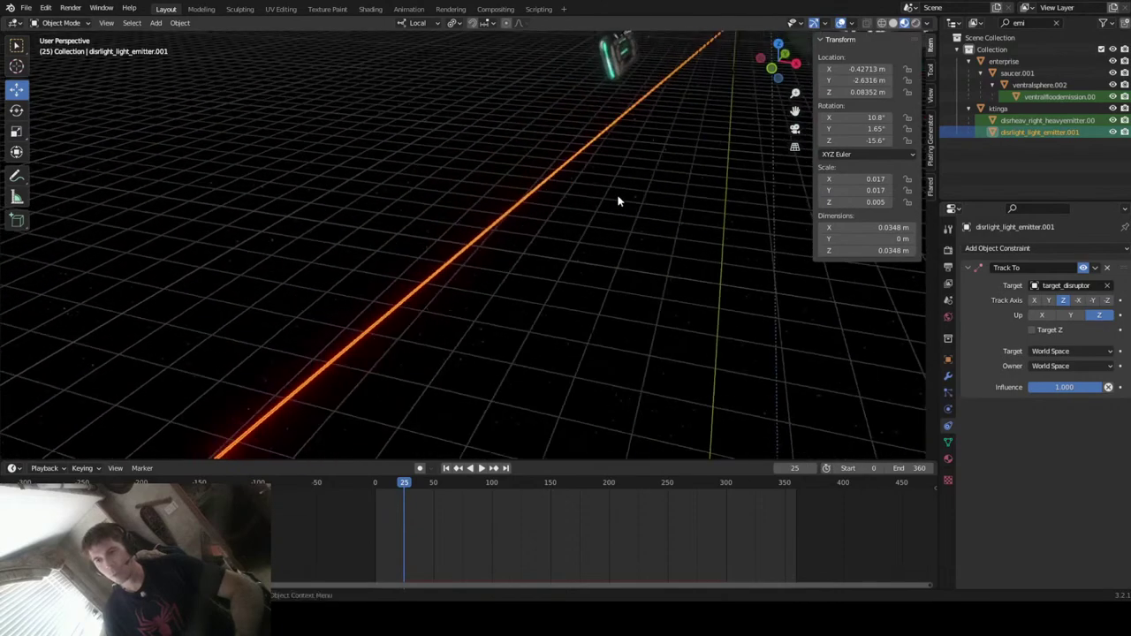
pyautogui.scroll(-5, 795, 110)
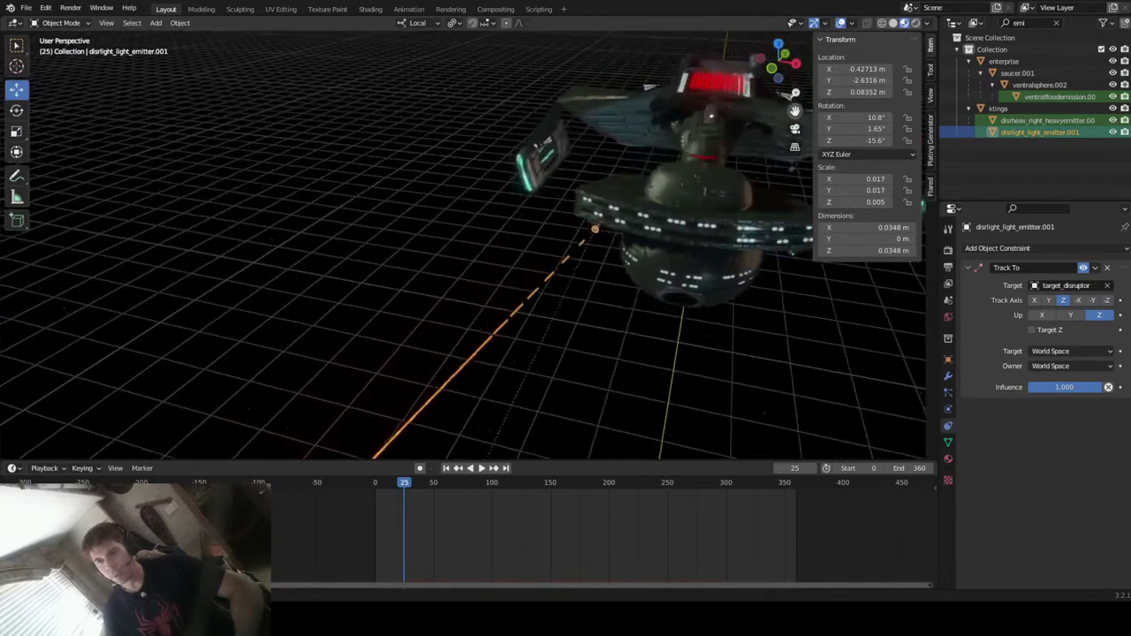
pyautogui.scroll(3, 734, 124)
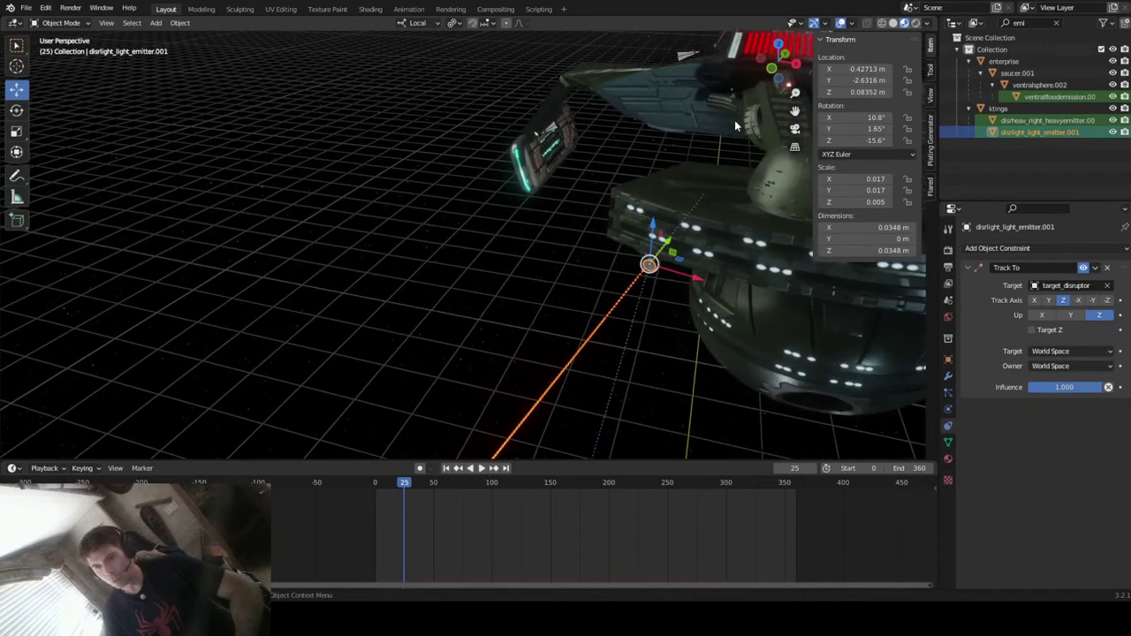
pyautogui.moveTo(734, 120); pyautogui.dragTo(686, 175, button='middle')
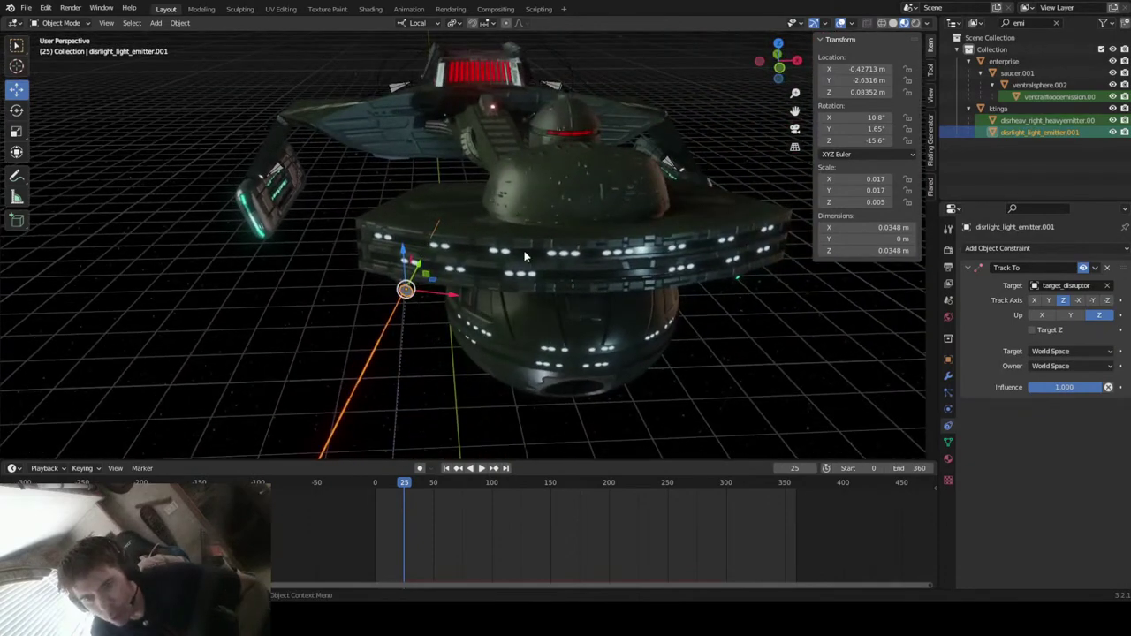
pyautogui.moveTo(427, 343); pyautogui.dragTo(452, 354, button='middle')
pyautogui.scroll(-5, 450, 356)
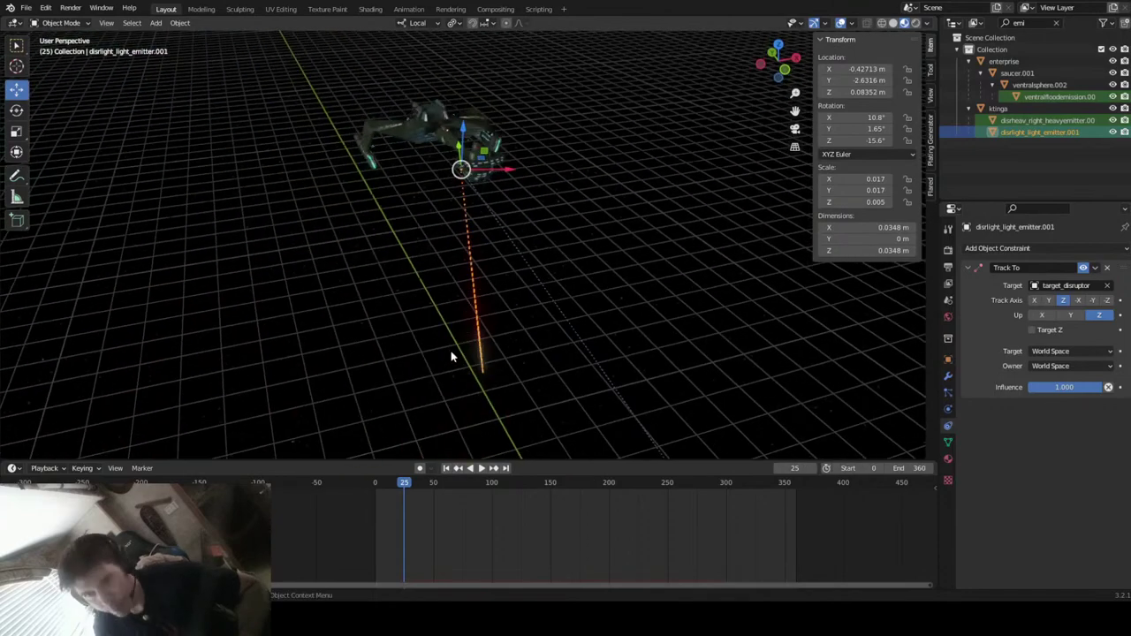
# - Inspect the emitter disc's orientation up close at frame 16, and view the whole cruiser at frame 21
pyautogui.click(393, 492)
pyautogui.press('KP_Decimal')
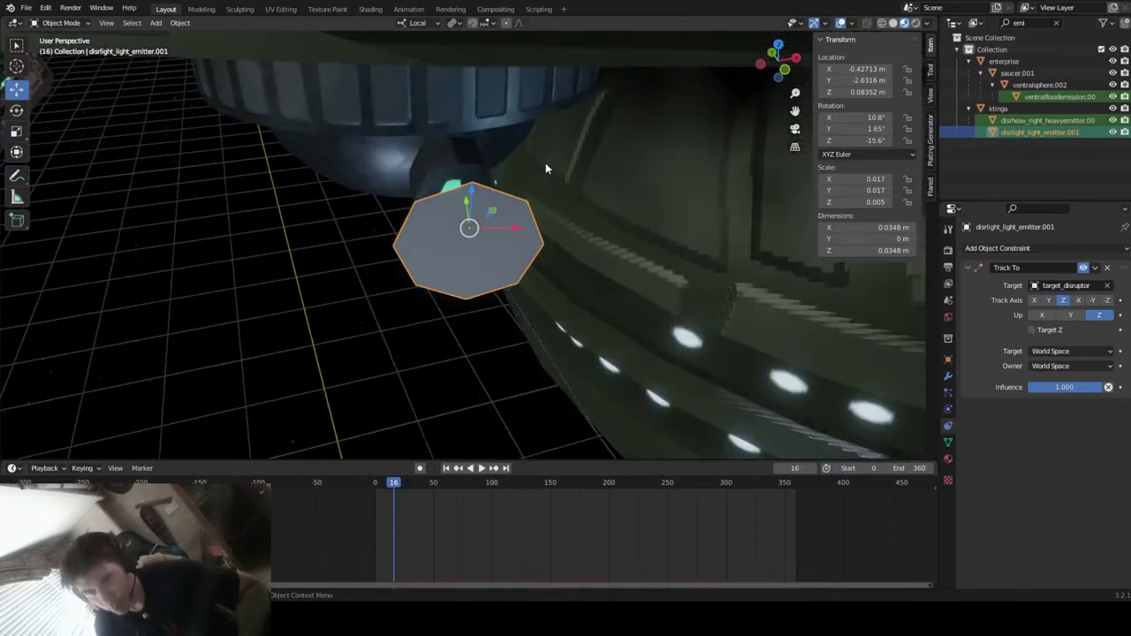
pyautogui.moveTo(545, 168); pyautogui.dragTo(517, 237, button='middle')
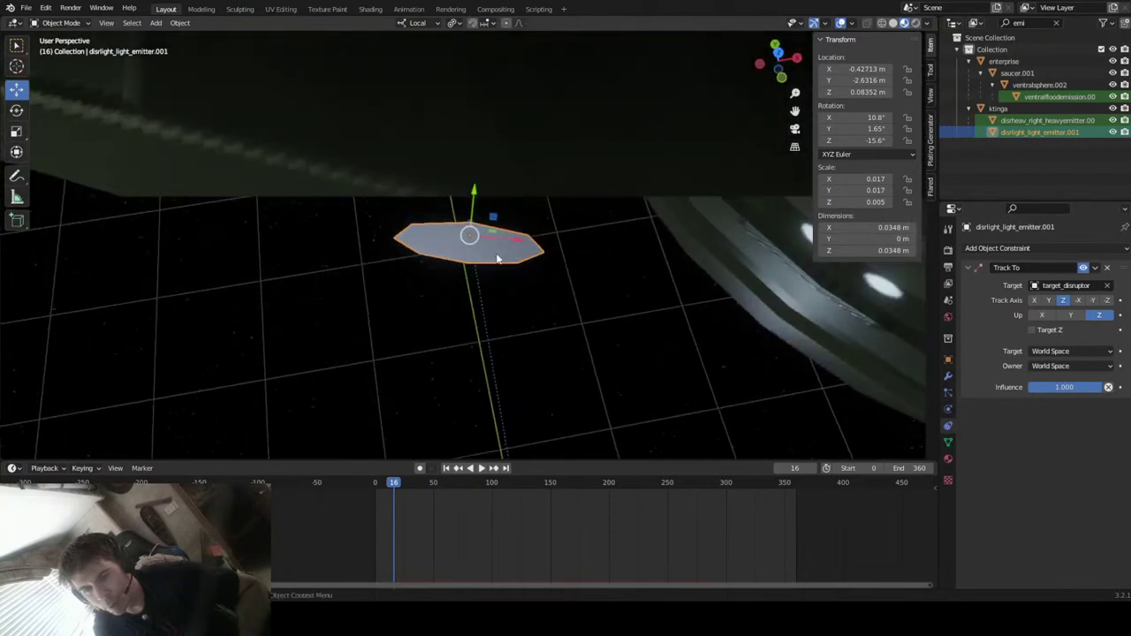
pyautogui.moveTo(397, 489); pyautogui.dragTo(400, 487)
pyautogui.scroll(-8, 493, 270)
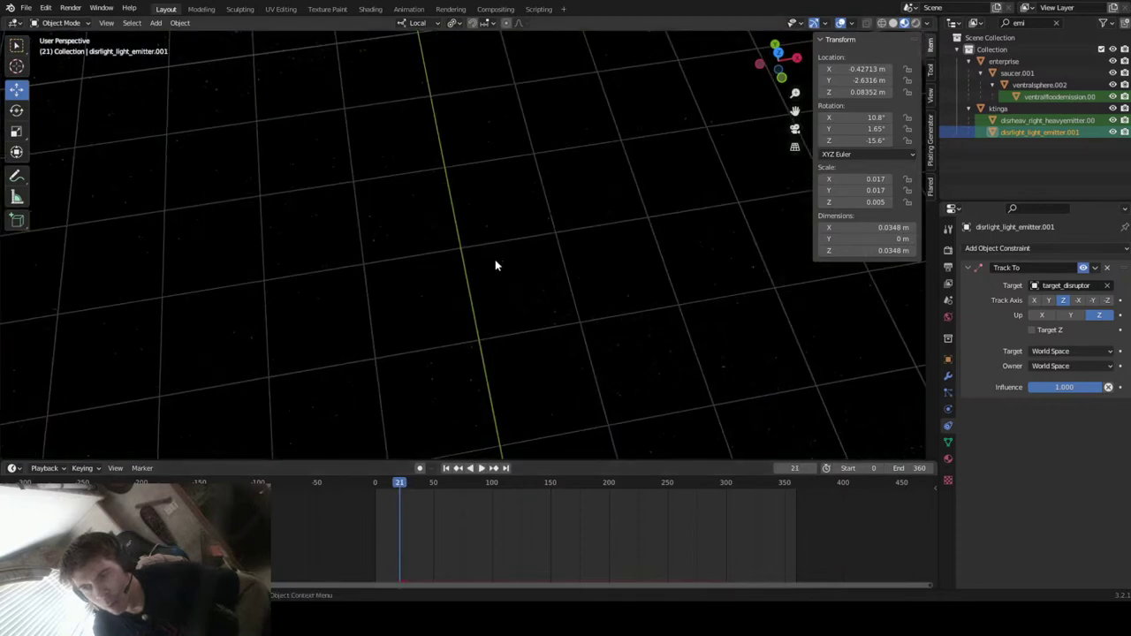
pyautogui.moveTo(495, 265); pyautogui.dragTo(466, 196, button='middle')
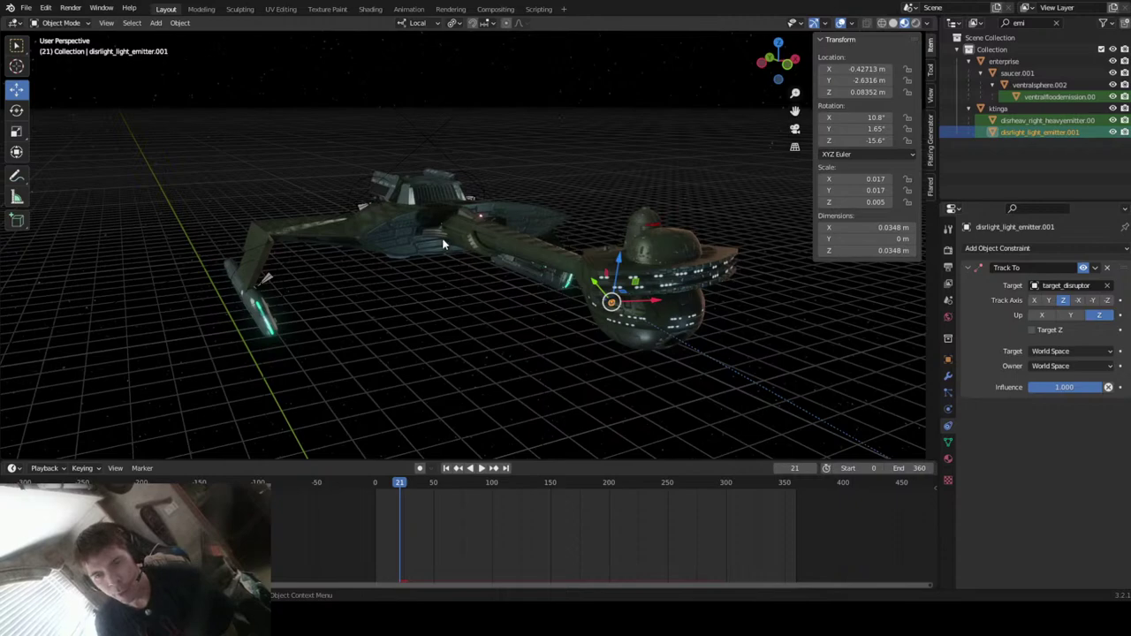
# - Examine the Klingon cruiser's nacelle, hull and boom from several sides, ending with the boom selected
pyautogui.click(260, 309)
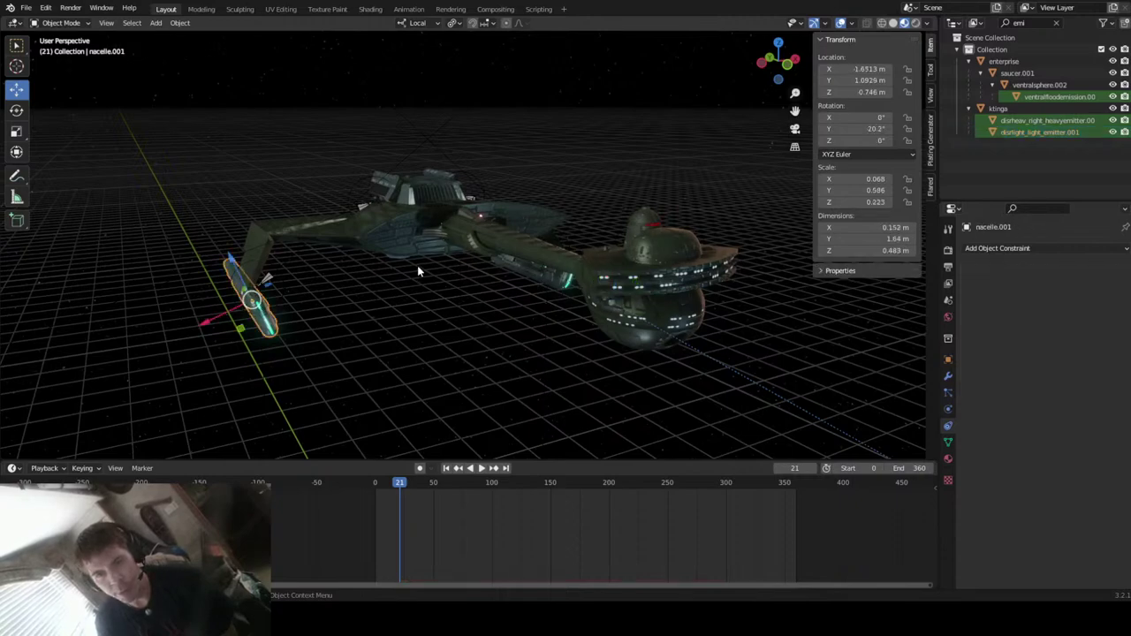
pyautogui.click(518, 249)
pyautogui.moveTo(408, 265); pyautogui.dragTo(398, 168, button='middle')
pyautogui.click(321, 162)
pyautogui.scroll(-3, 397, 168)
pyautogui.moveTo(366, 210); pyautogui.dragTo(399, 243, button='middle')
pyautogui.click(529, 265)
pyautogui.moveTo(493, 277); pyautogui.dragTo(518, 328, button='middle')
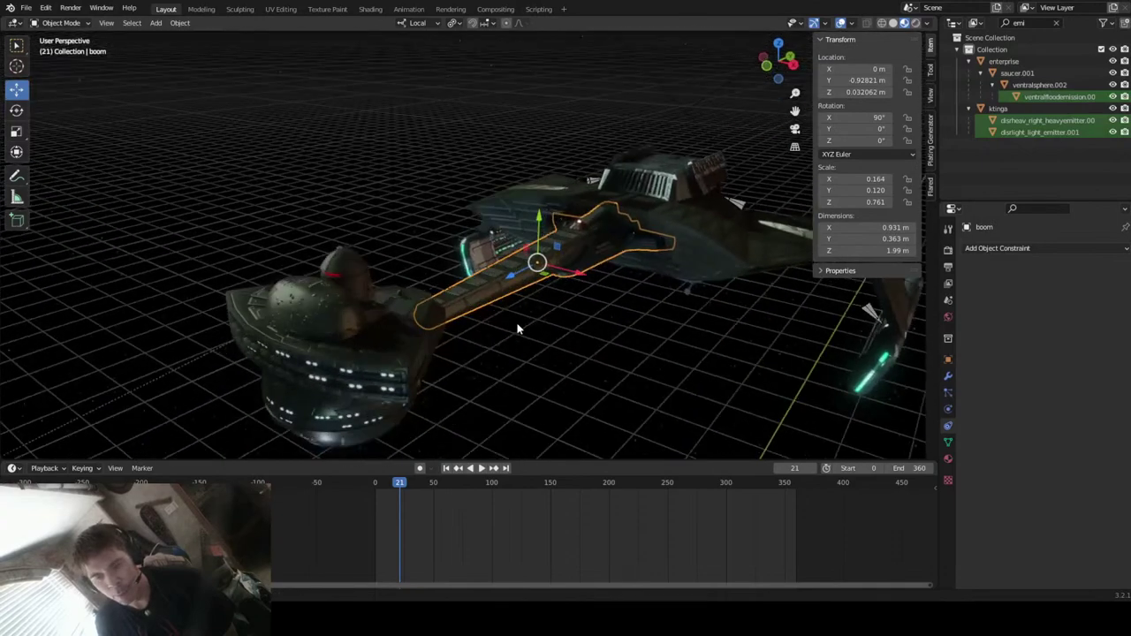
# - Switch the viewport to rendered shading and inspect the Klingon cruiser's lighting from its front
pyautogui.click(916, 24)
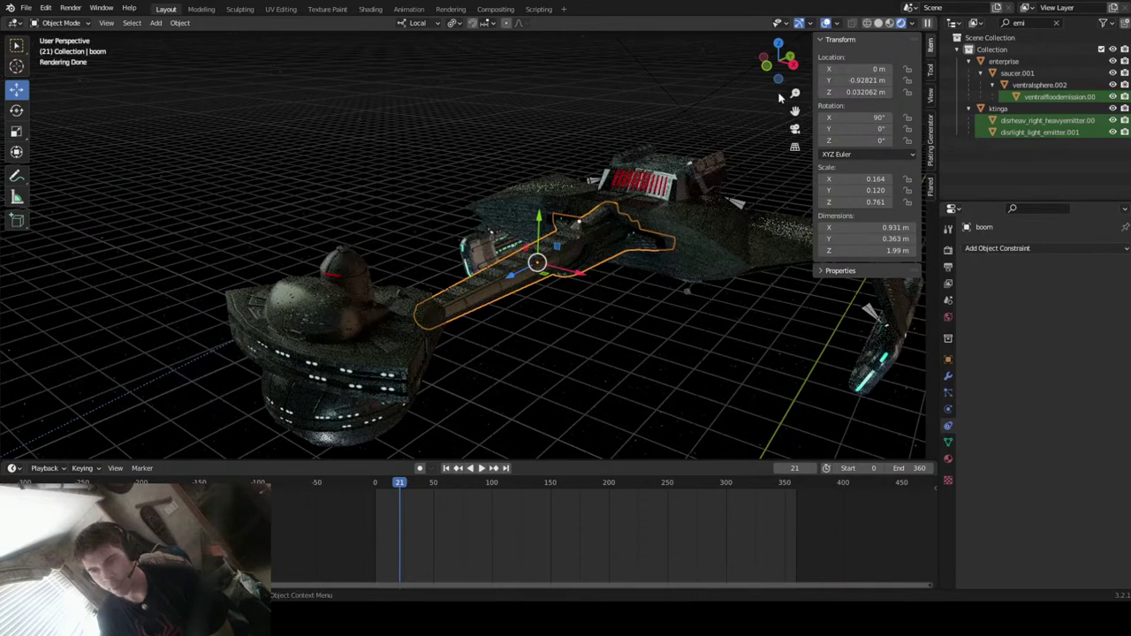
pyautogui.moveTo(795, 109); pyautogui.dragTo(590, 181)
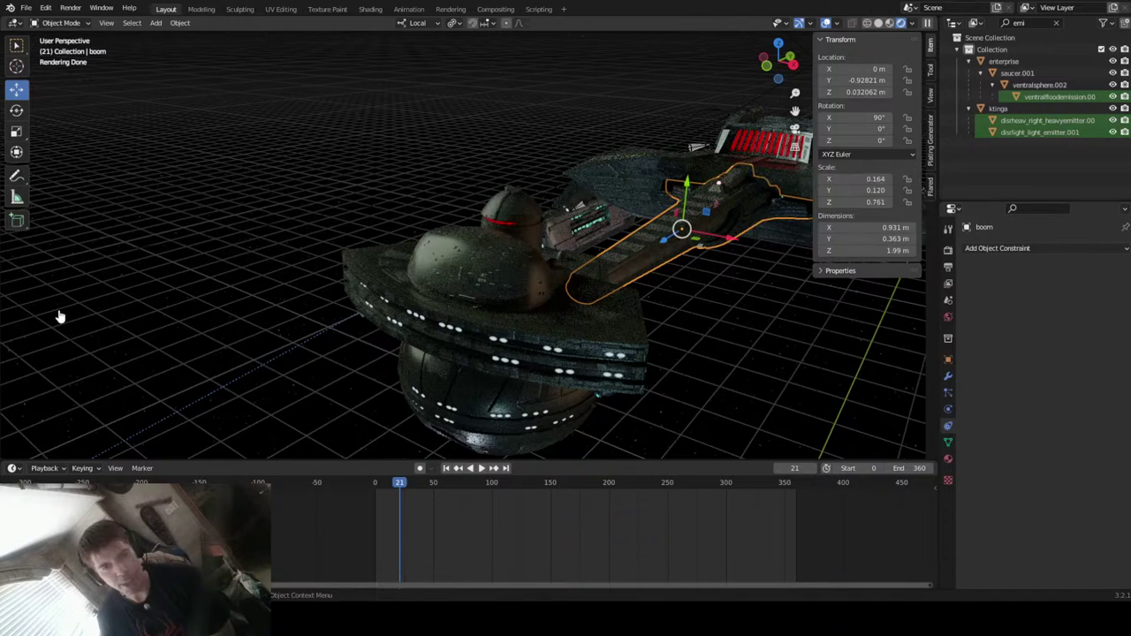
pyautogui.hotkey('ctrl', 'z')
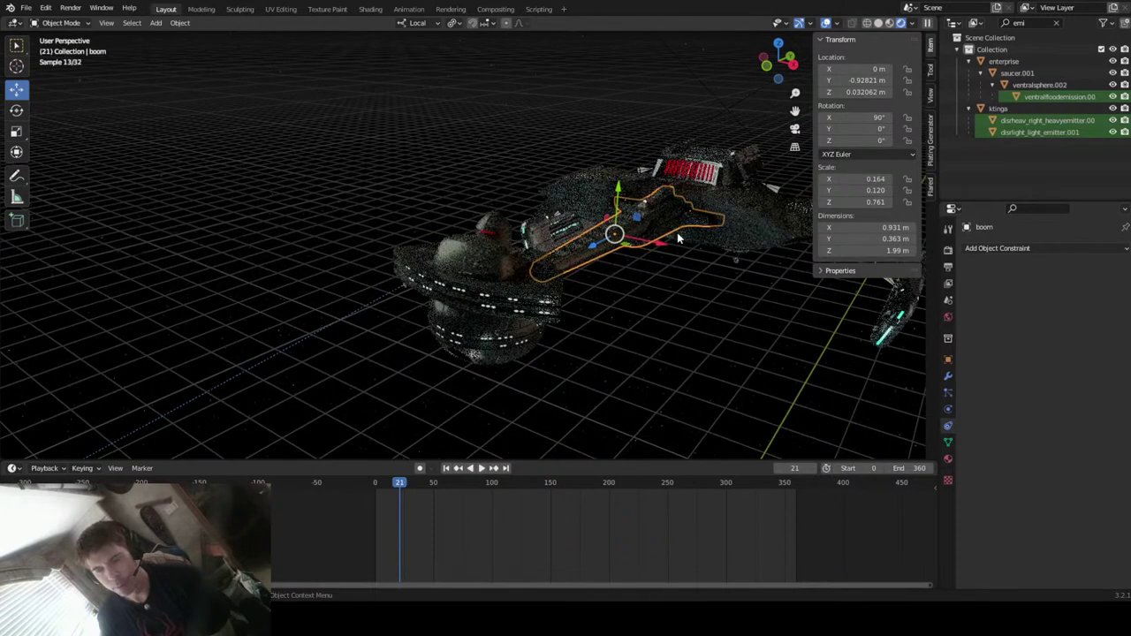
pyautogui.moveTo(670, 241); pyautogui.dragTo(539, 362, button='middle')
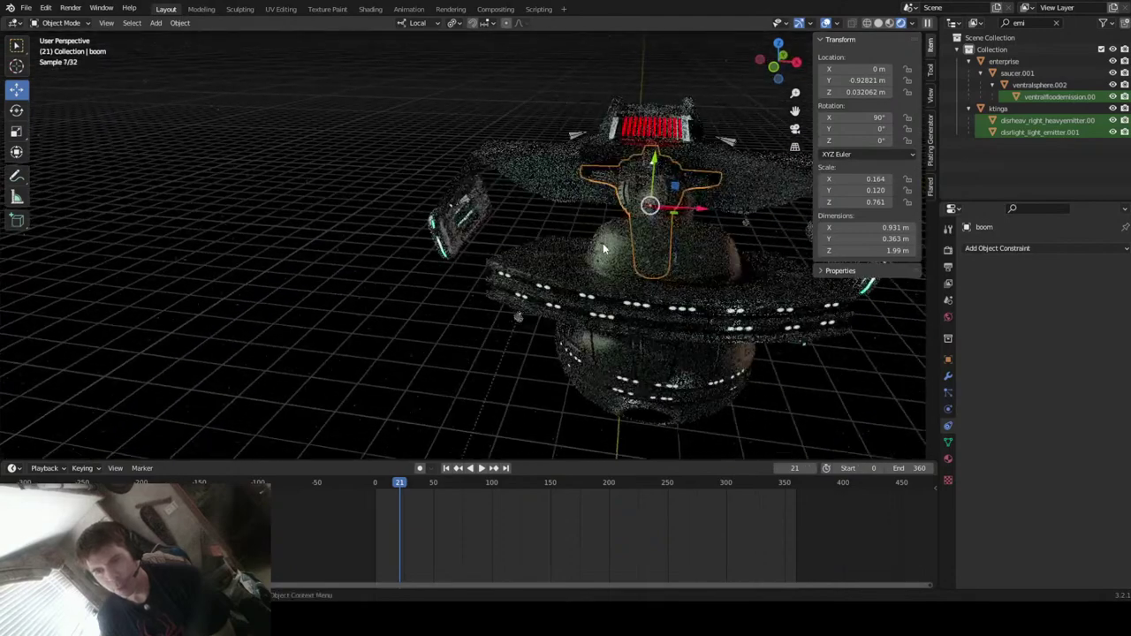
# - Remove the Track To constraint from the Klingon cruiser's light disruptor emitter
pyautogui.click(518, 320)
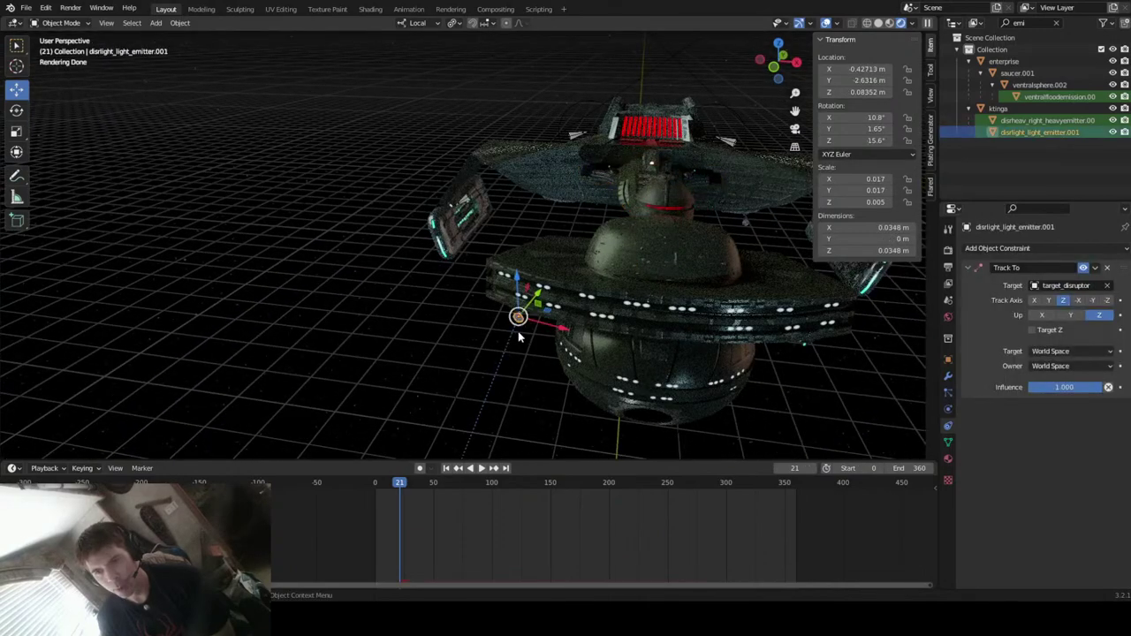
pyautogui.click(1109, 270)
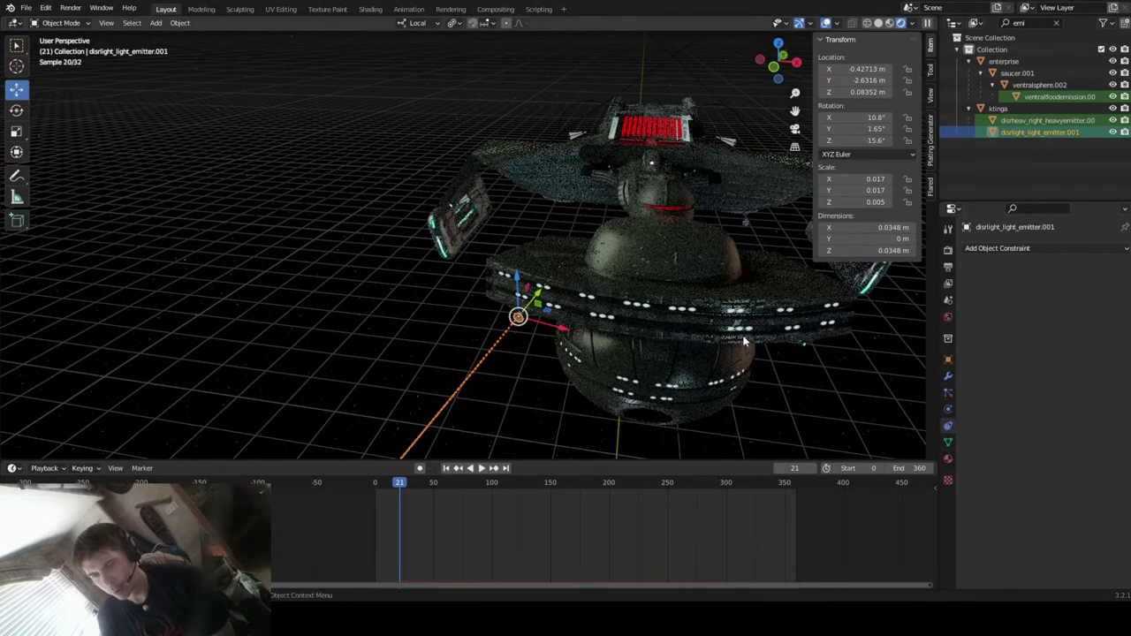
pyautogui.moveTo(587, 306)
pyautogui.mouseDown(button='middle')
pyautogui.moveTo(582, 282)
pyautogui.moveTo(575, 298)
pyautogui.moveTo(583, 292)
pyautogui.mouseUp(button='middle')
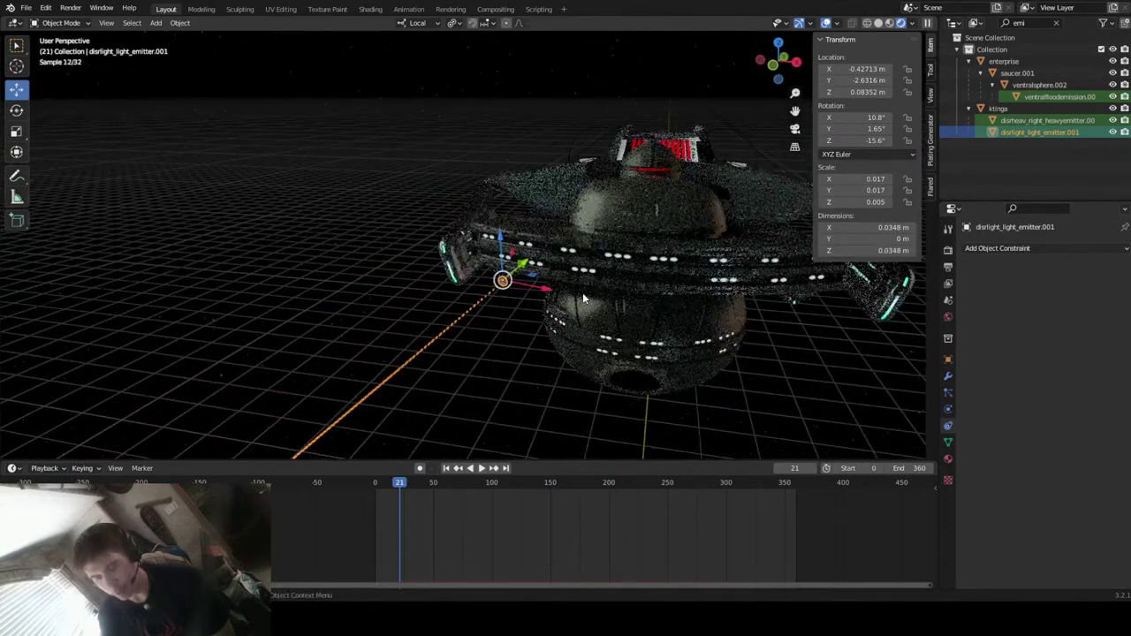
# - Switch the viewport to material preview shading and examine the full length of the emitter's bolt stream
pyautogui.click(891, 24)
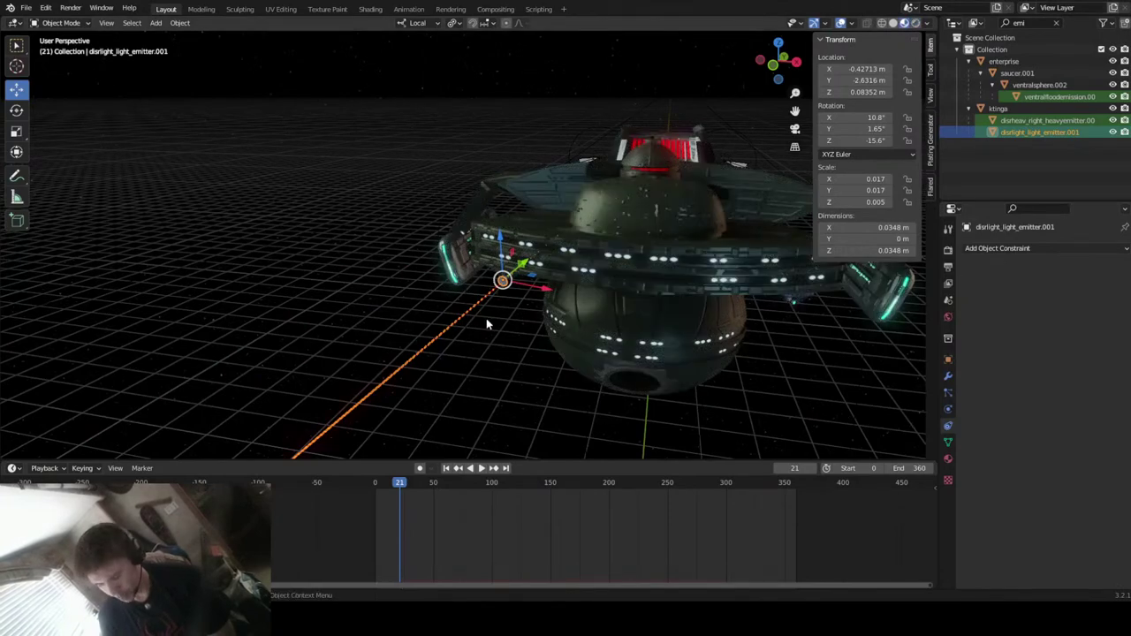
pyautogui.scroll(-8, 486, 319)
pyautogui.scroll(3, 538, 308)
pyautogui.moveTo(537, 314); pyautogui.dragTo(694, 274, button='middle')
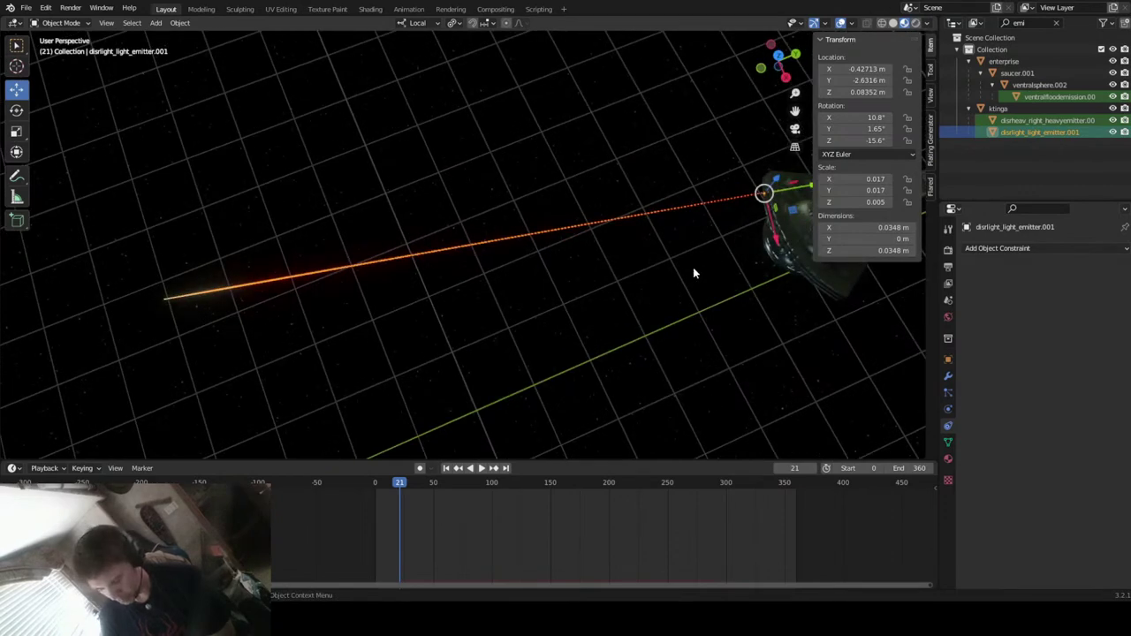
# - Go to frame 11 and set the light disruptor emitter's X, Y and Z rotation to 0°
pyautogui.moveTo(393, 486); pyautogui.dragTo(391, 488)
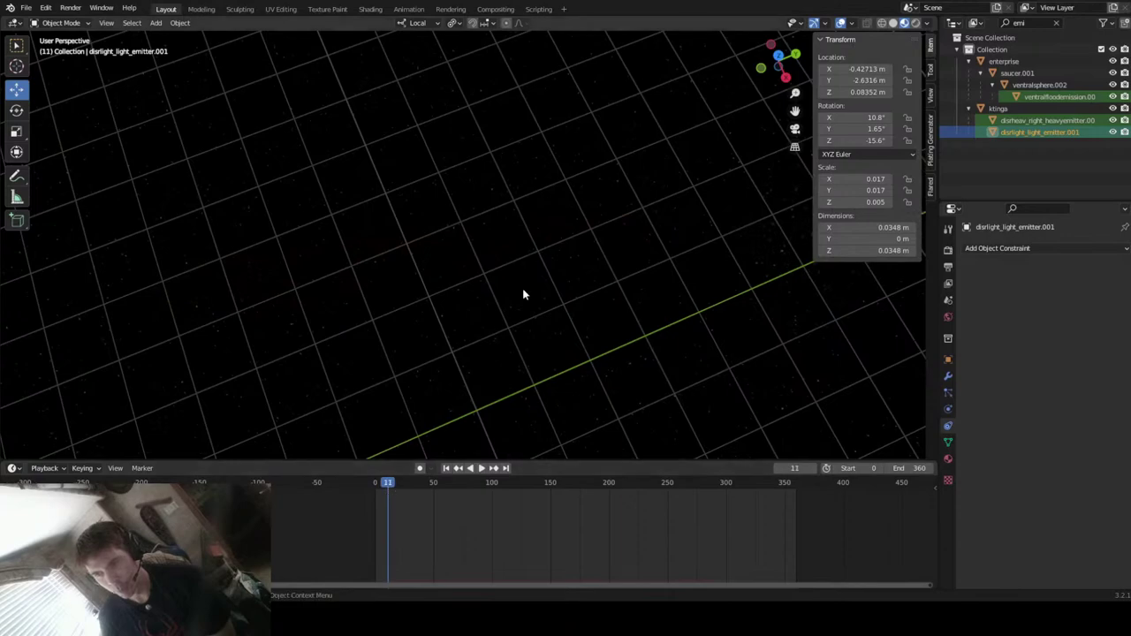
pyautogui.press('KP_Decimal')
pyautogui.moveTo(522, 288); pyautogui.dragTo(585, 201, button='middle')
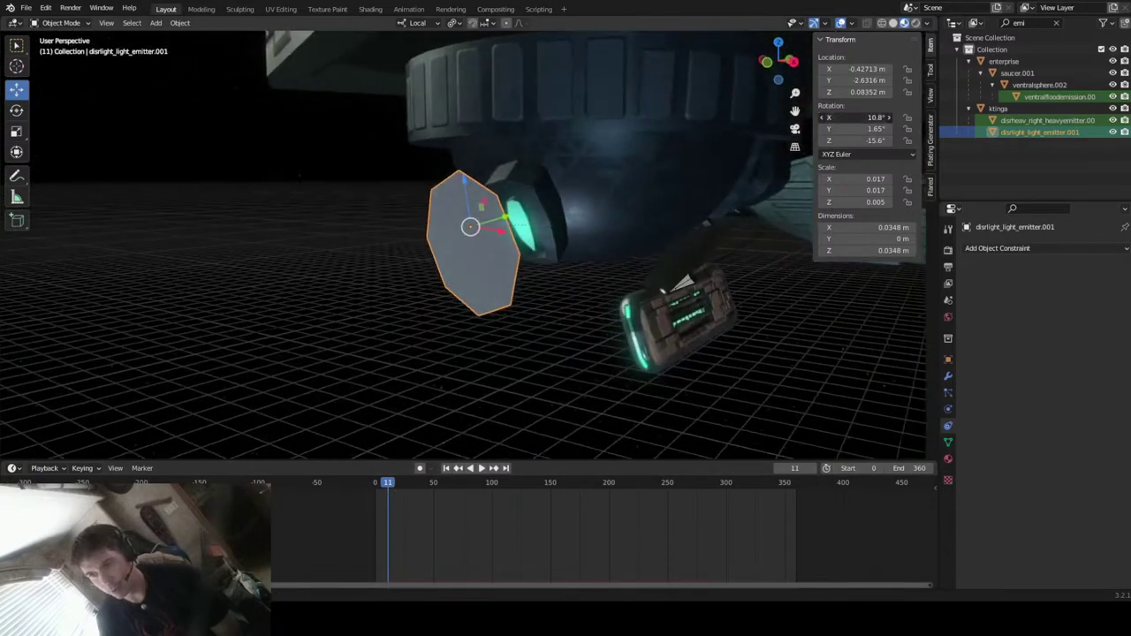
pyautogui.press('Tab')
pyautogui.write('0')
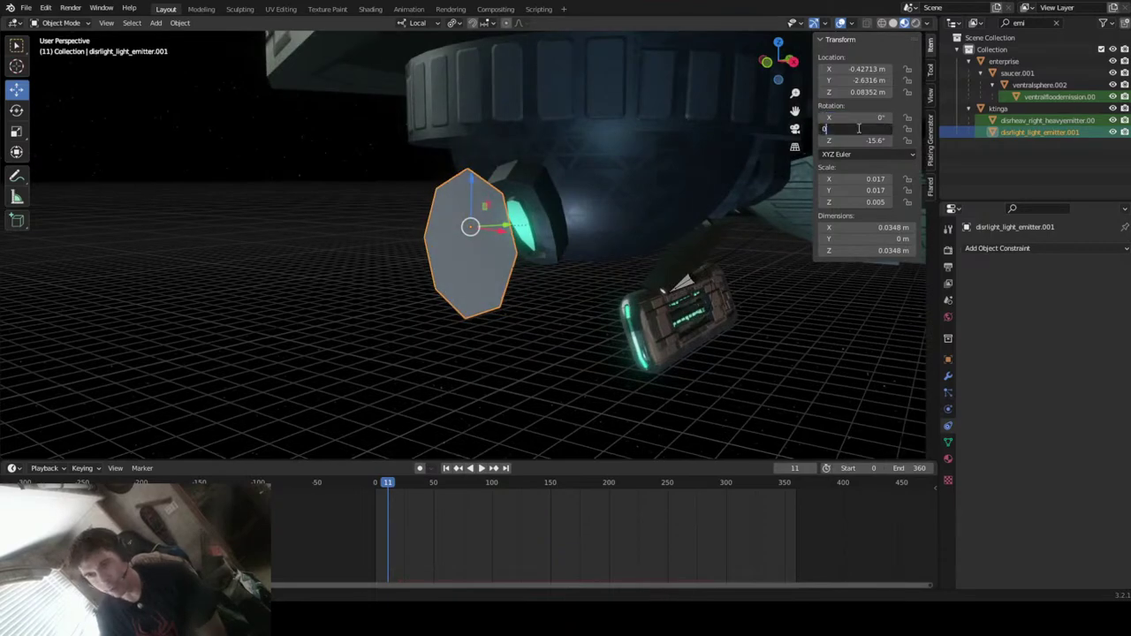
pyautogui.press('Return')
pyautogui.press('BackSpace')
# - Check the emitter disc's orientation from the side and from below, and apply the object's rotation
pyautogui.moveTo(518, 315); pyautogui.dragTo(752, 280, button='middle')
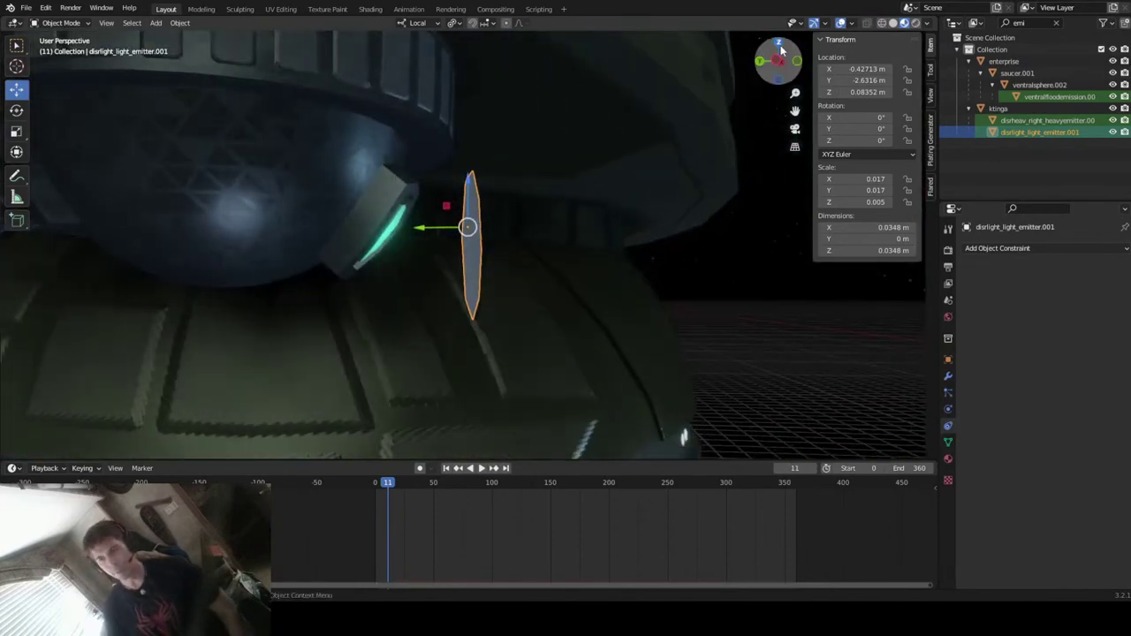
pyautogui.click(778, 62)
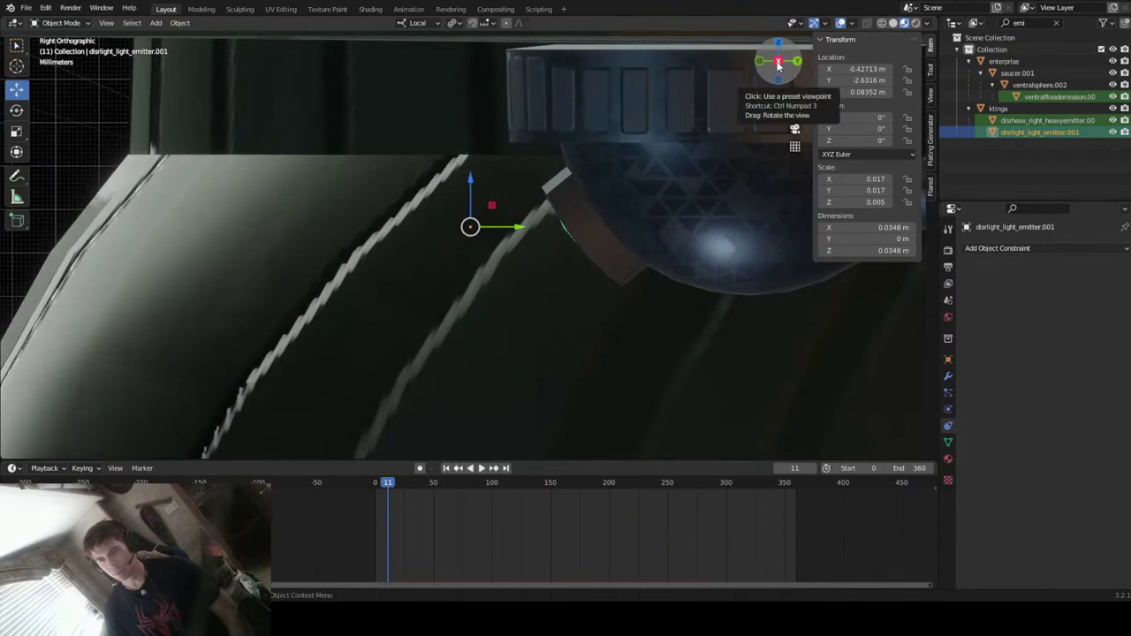
pyautogui.click(779, 63)
pyautogui.moveTo(662, 185); pyautogui.dragTo(609, 148, button='middle')
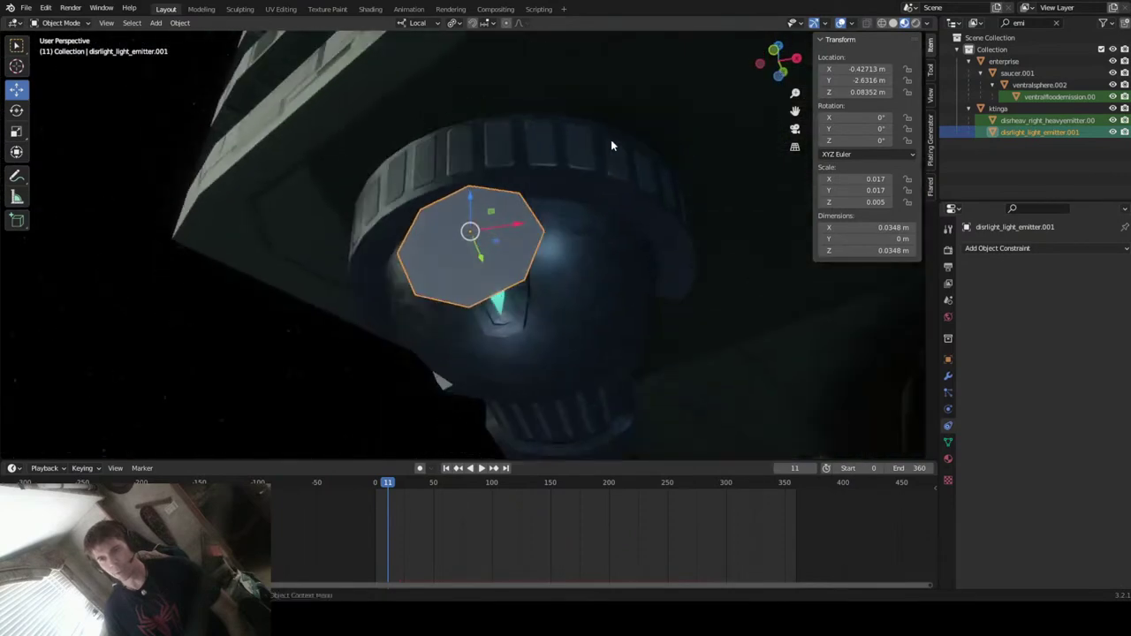
pyautogui.click(779, 78)
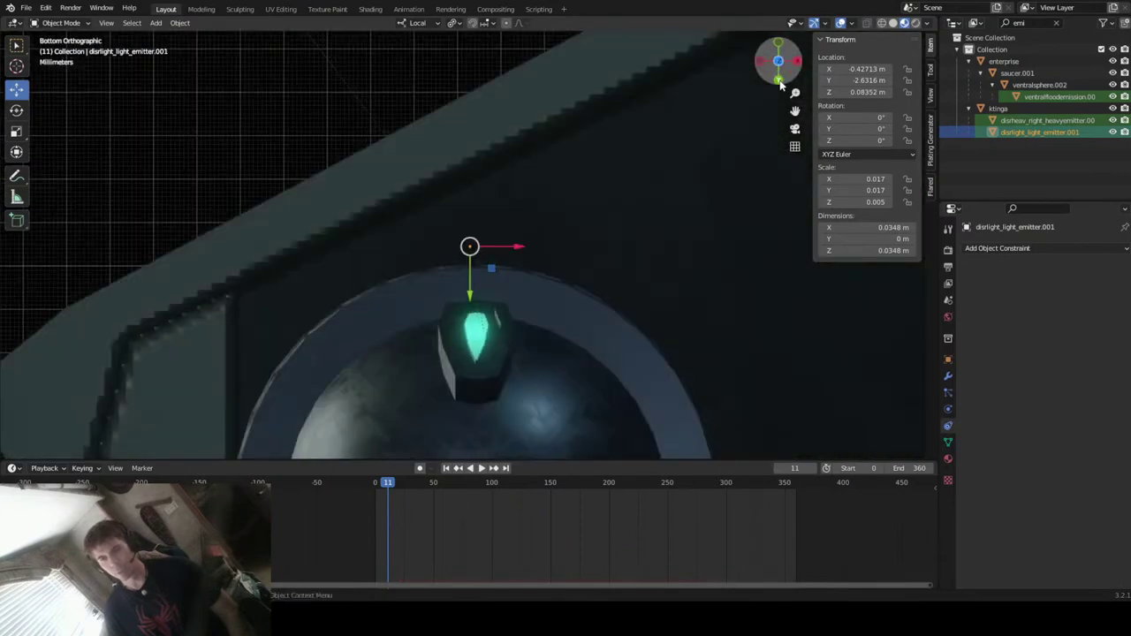
pyautogui.moveTo(780, 78); pyautogui.dragTo(306, 115, button='middle')
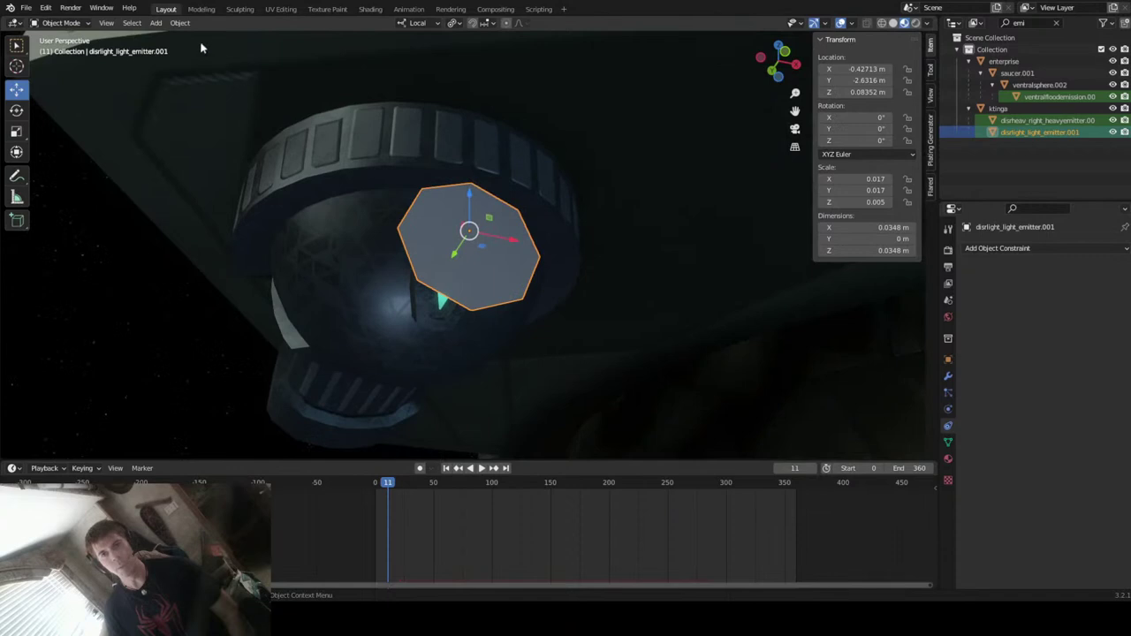
pyautogui.click(163, 24)
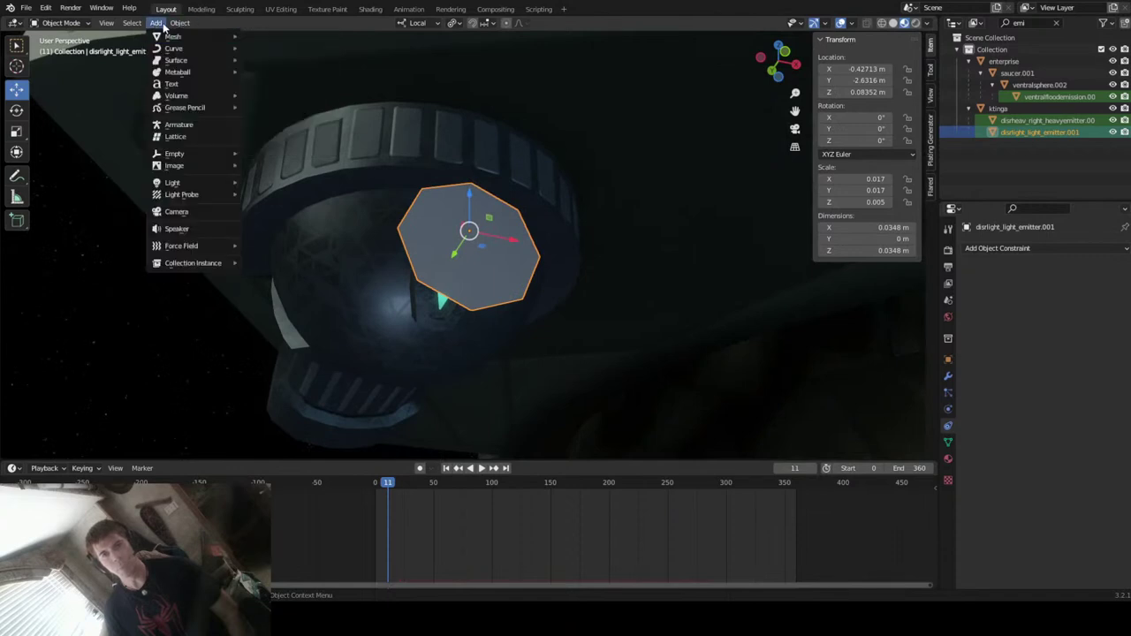
pyautogui.moveTo(180, 22)
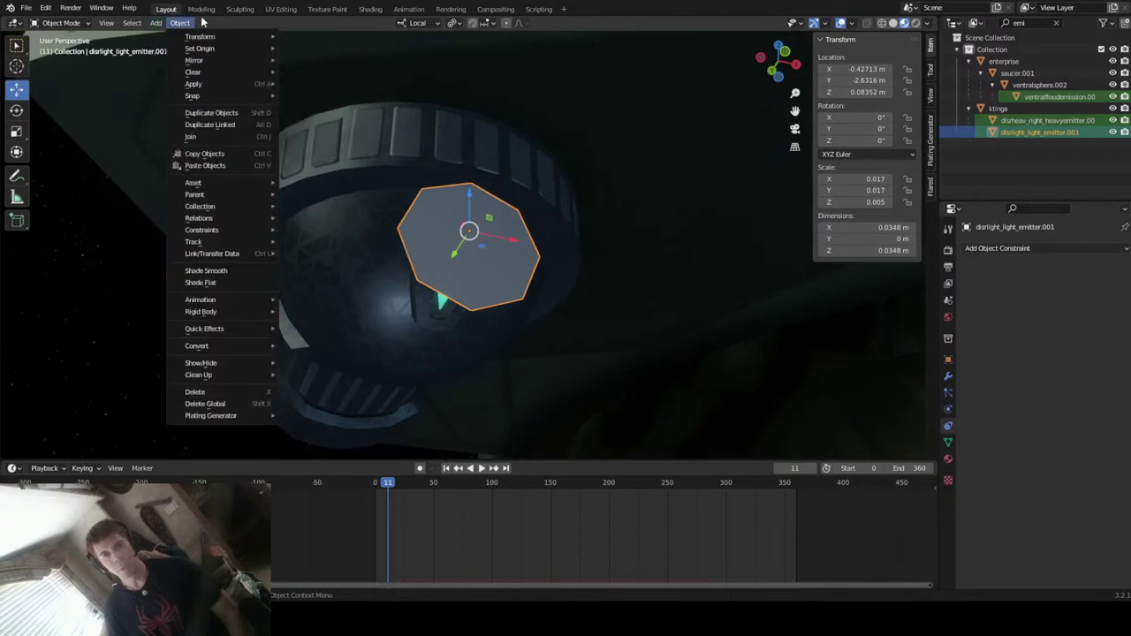
pyautogui.press('Escape')
pyautogui.click(180, 23)
pyautogui.moveTo(214, 84)
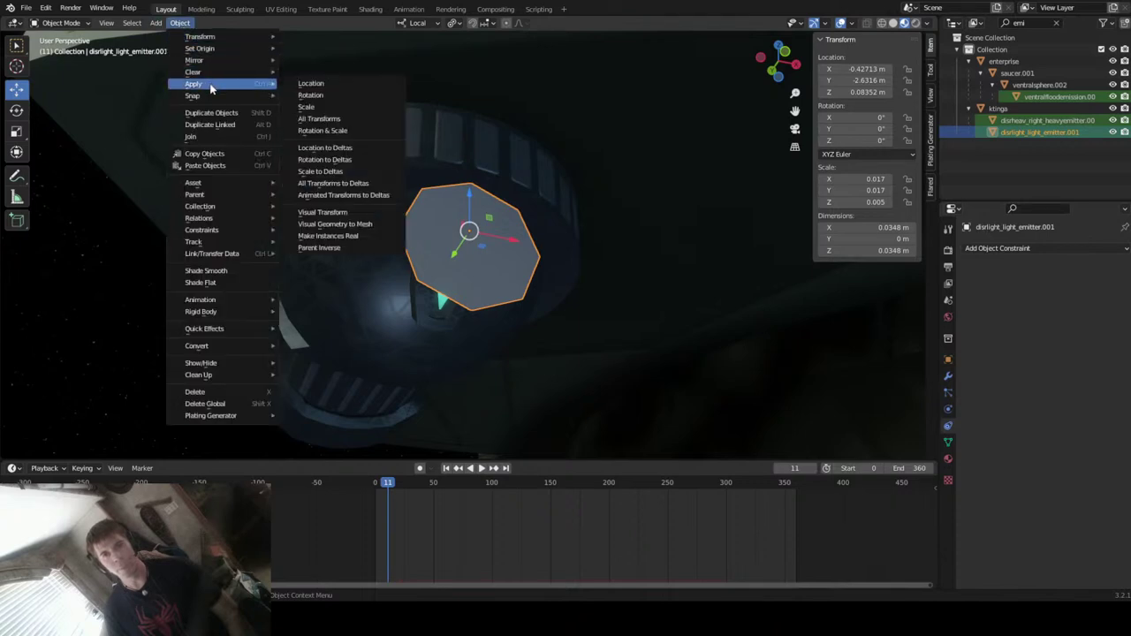
pyautogui.click(350, 97)
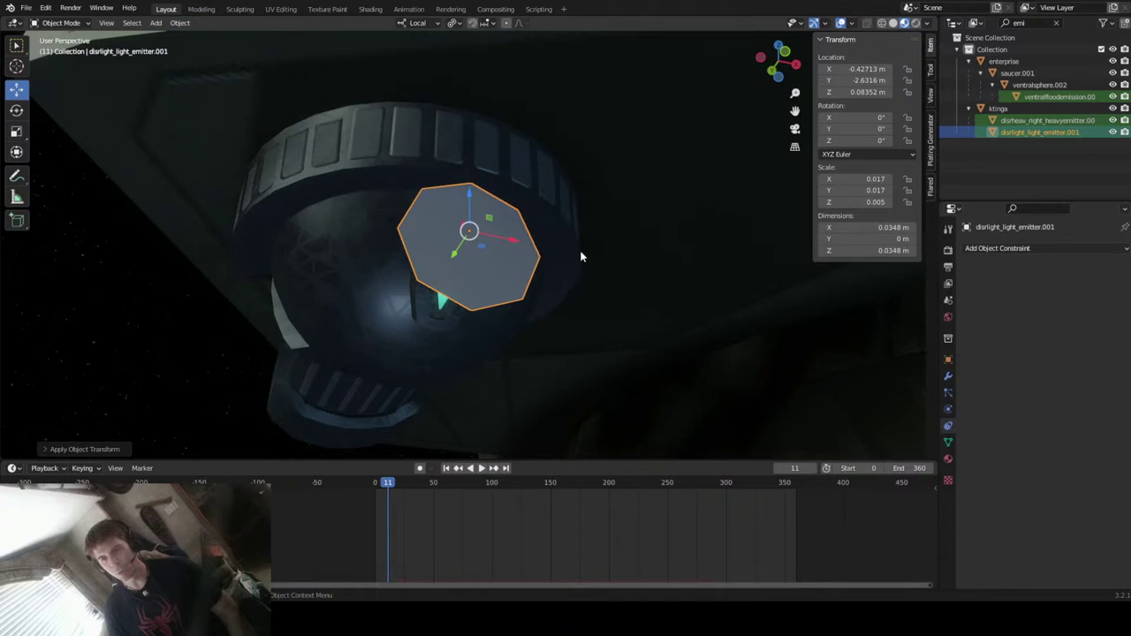
# - Try a Track To constraint on the emitter with target_disruptor as its target and Z as its up axis
pyautogui.click(990, 248)
pyautogui.click(1021, 327)
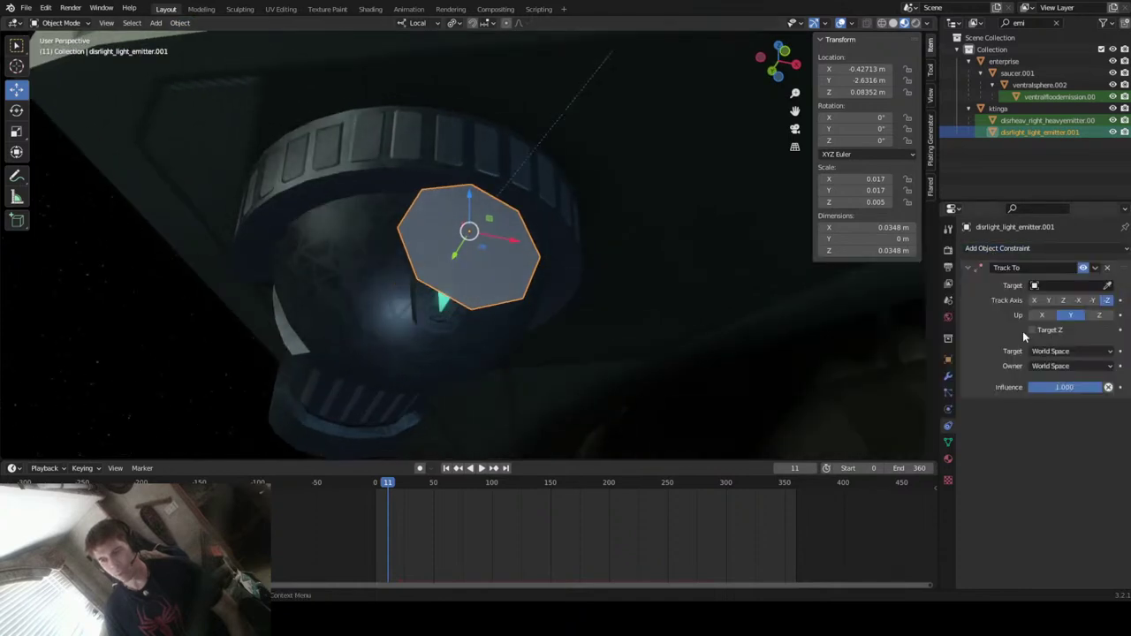
pyautogui.click(1063, 287)
pyautogui.write('target_disruptor')
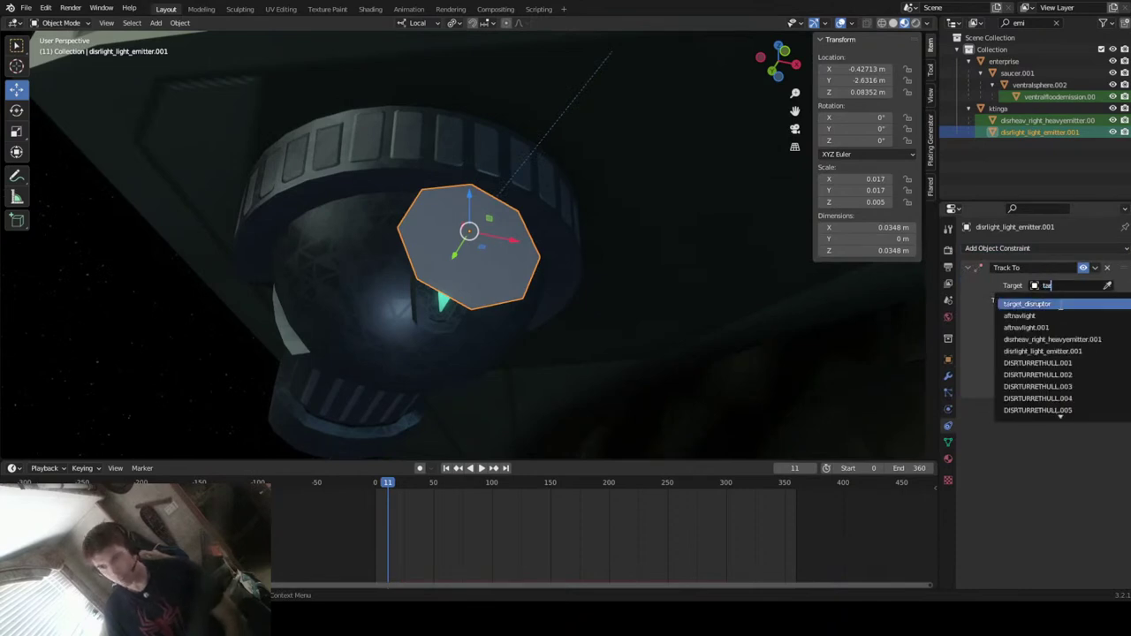
pyautogui.click(1061, 303)
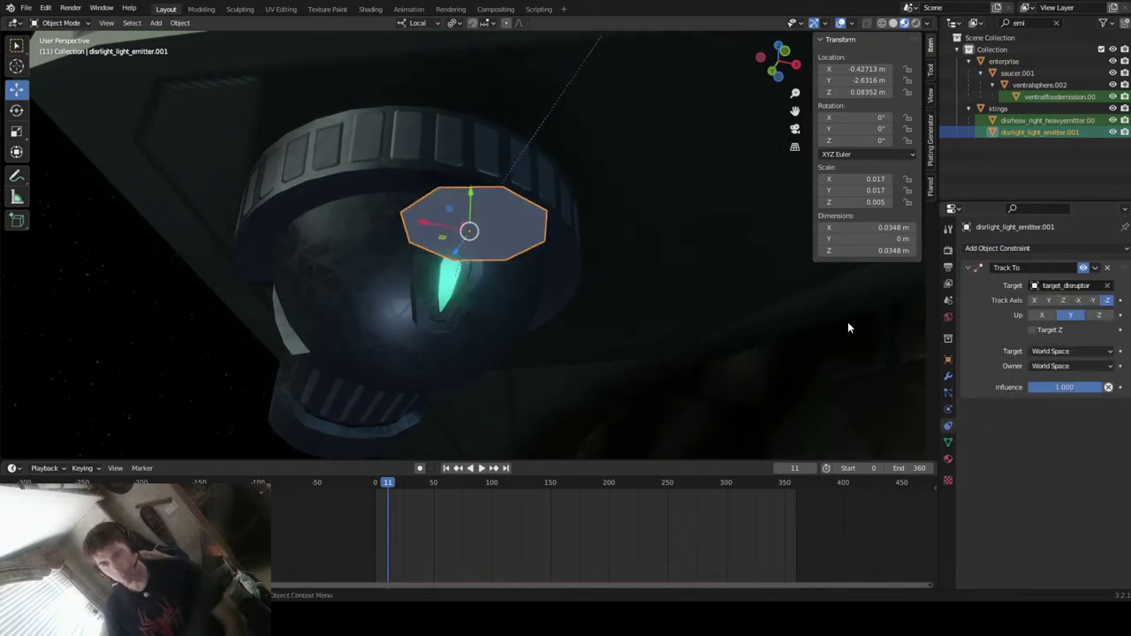
pyautogui.click(1100, 315)
pyautogui.moveTo(667, 292); pyautogui.dragTo(782, 331, button='middle')
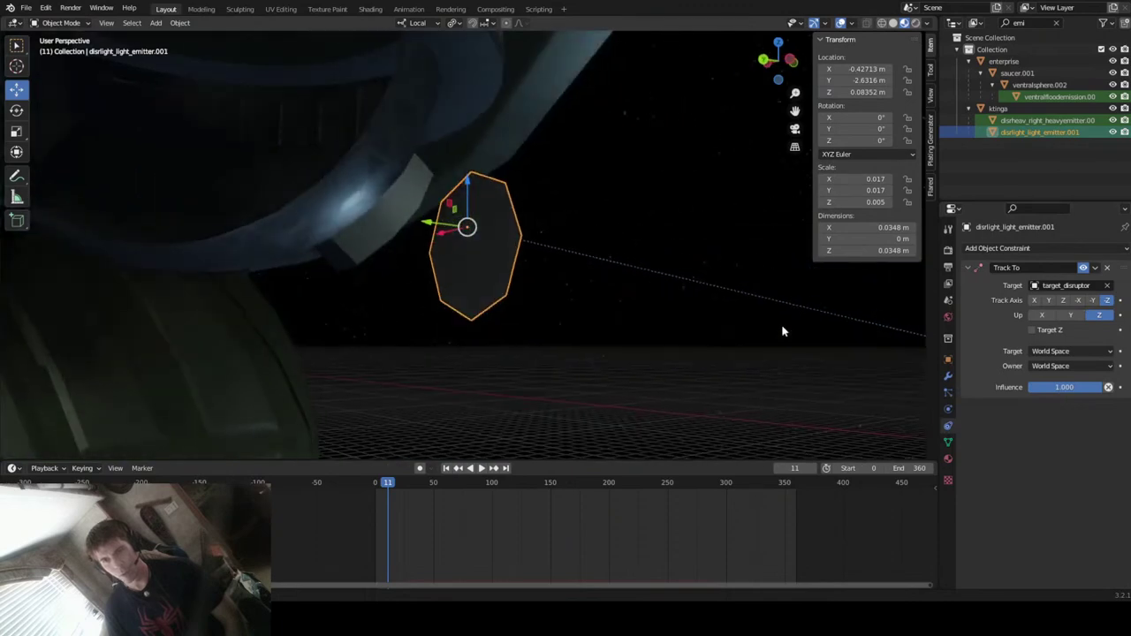
# - Undo the addition and setup of the emitter's Track To constraint
pyautogui.hotkey('ctrl', 'z')
pyautogui.hotkey('ctrl', 'z')
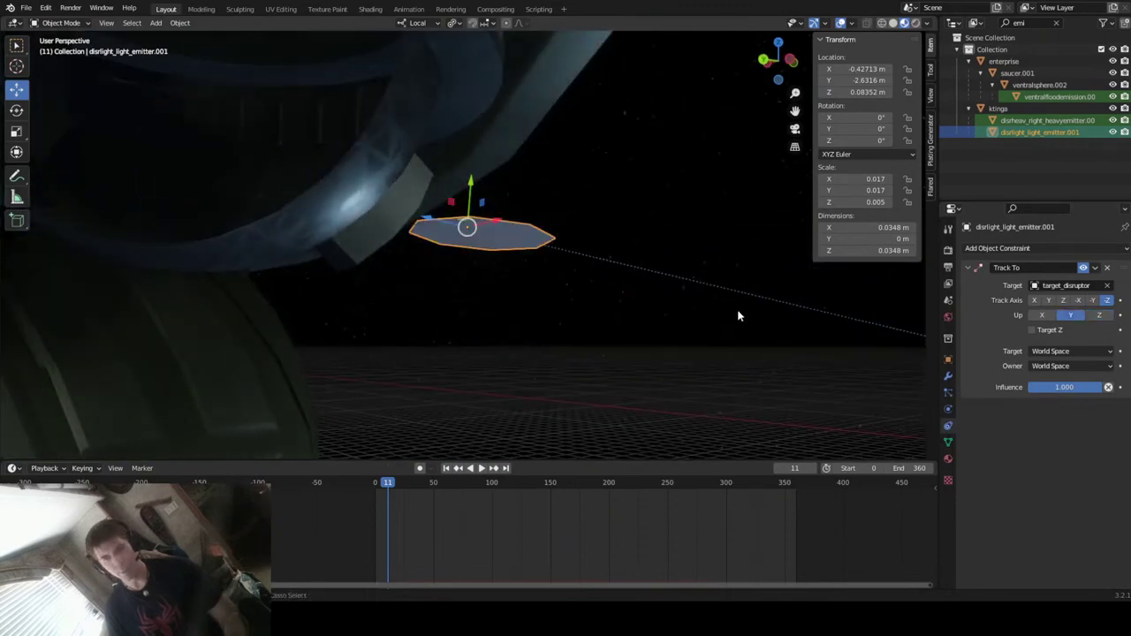
pyautogui.hotkey('ctrl', 'z')
# - View the emitter disc straight from the front and set its origin to its geometry
pyautogui.moveTo(739, 316); pyautogui.dragTo(519, 321, button='middle')
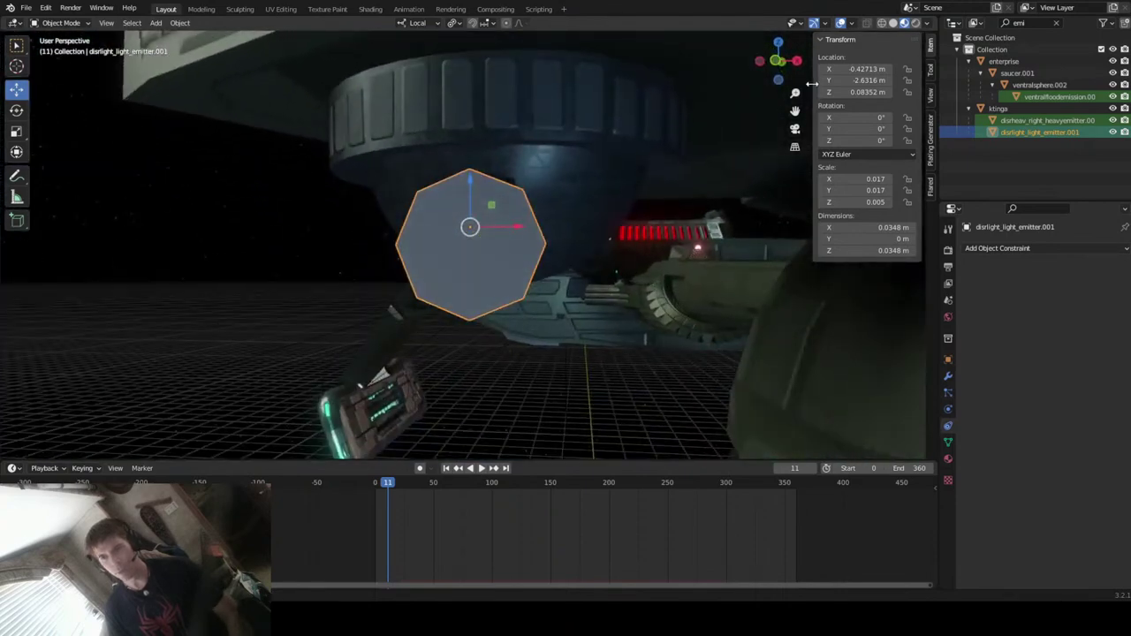
pyautogui.click(782, 66)
pyautogui.click(786, 62)
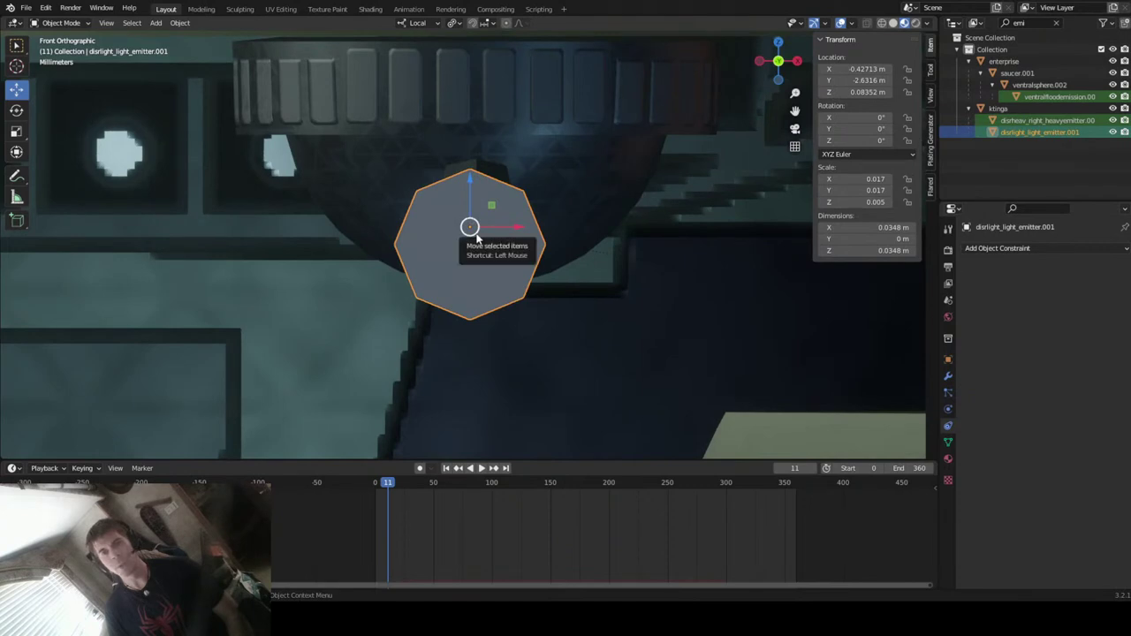
pyautogui.click(173, 27)
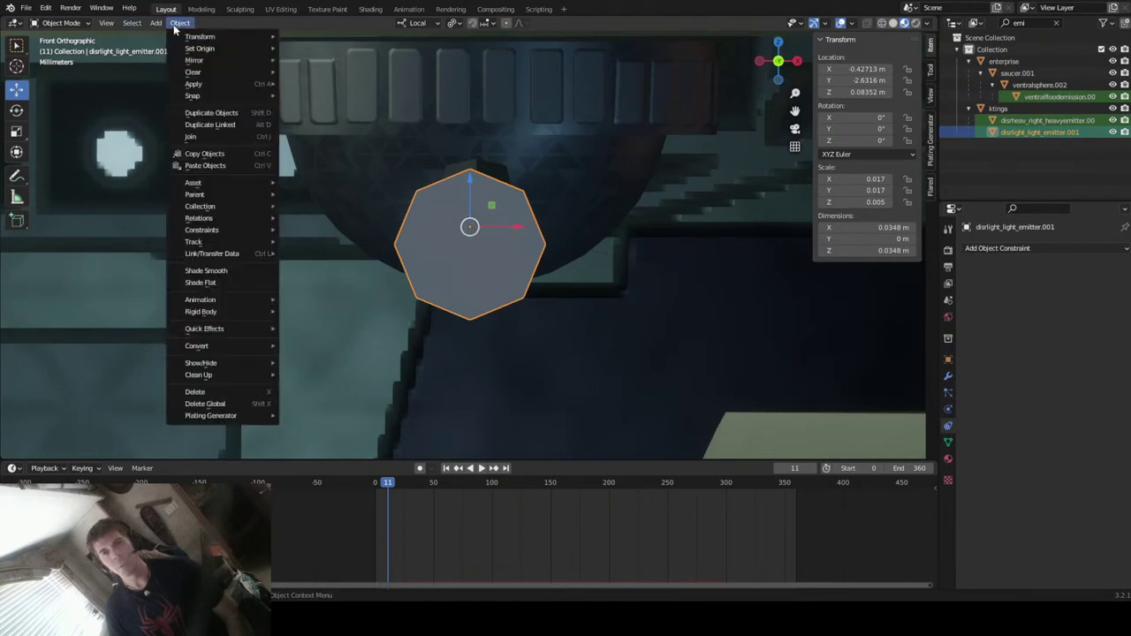
pyautogui.moveTo(227, 59)
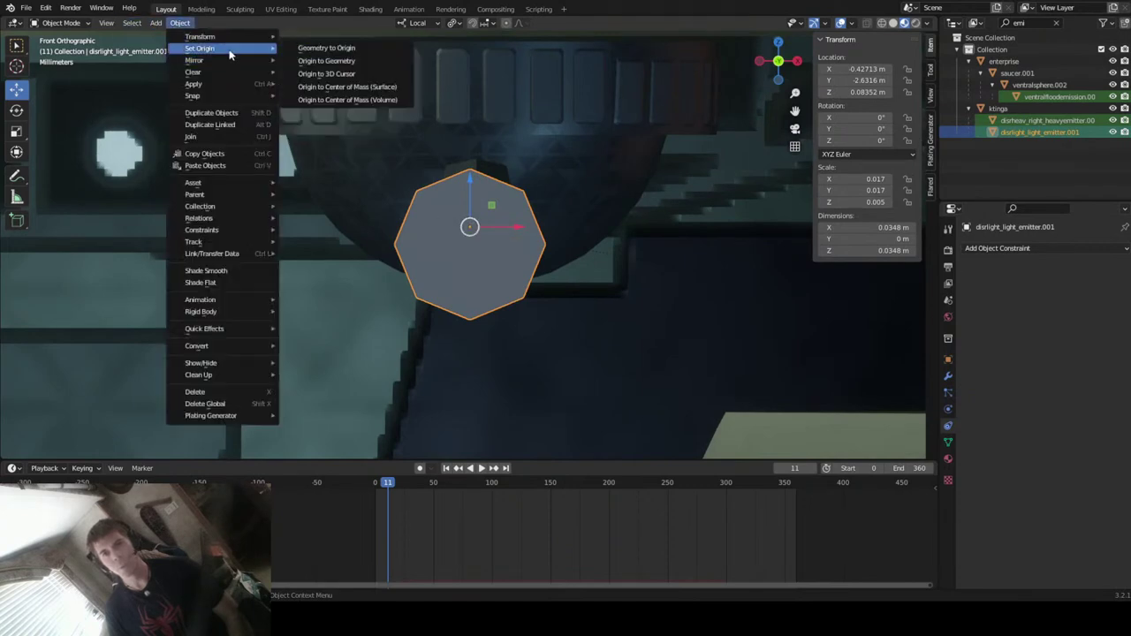
pyautogui.click(349, 60)
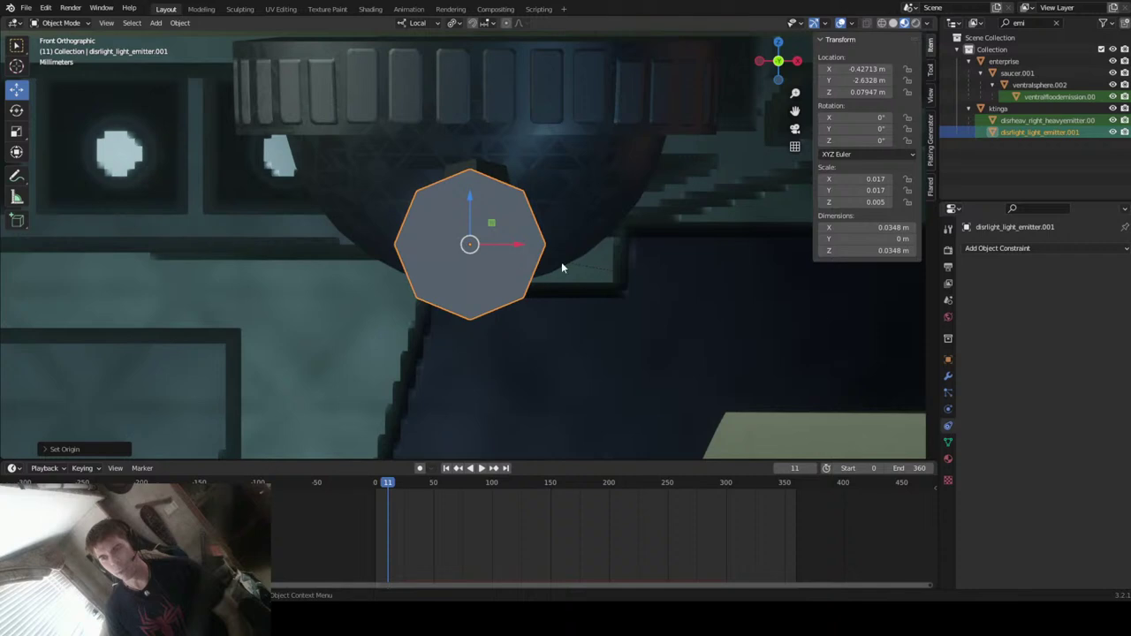
# - Add a Track To constraint to the re-centred emitter, targeting target_disruptor with Z as the up axis
pyautogui.click(1026, 251)
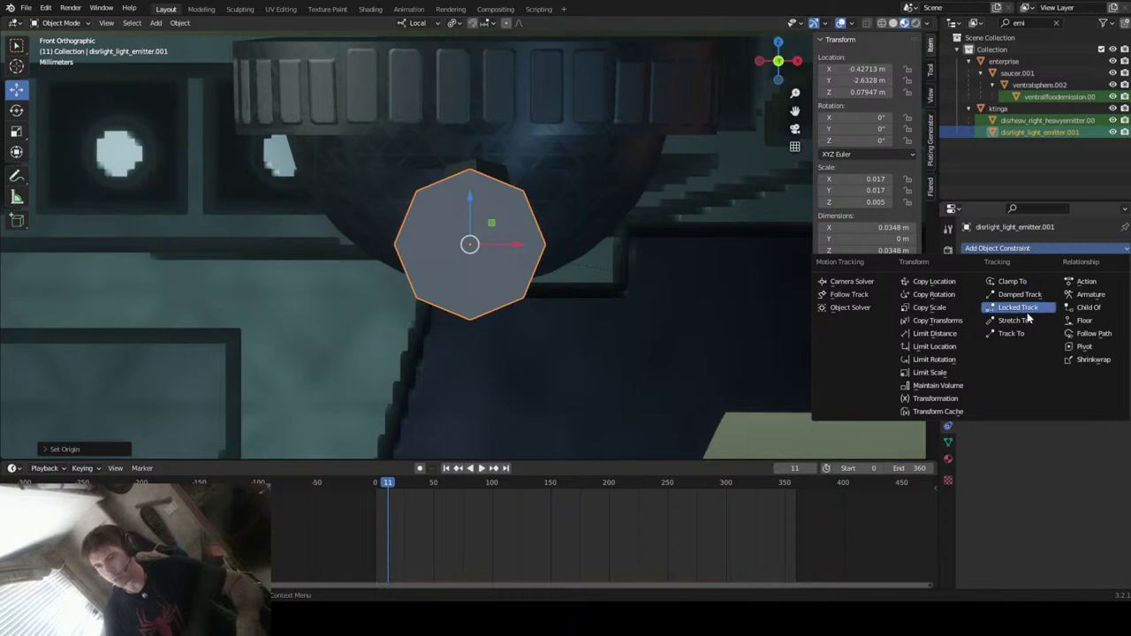
pyautogui.click(1009, 333)
pyautogui.click(1088, 285)
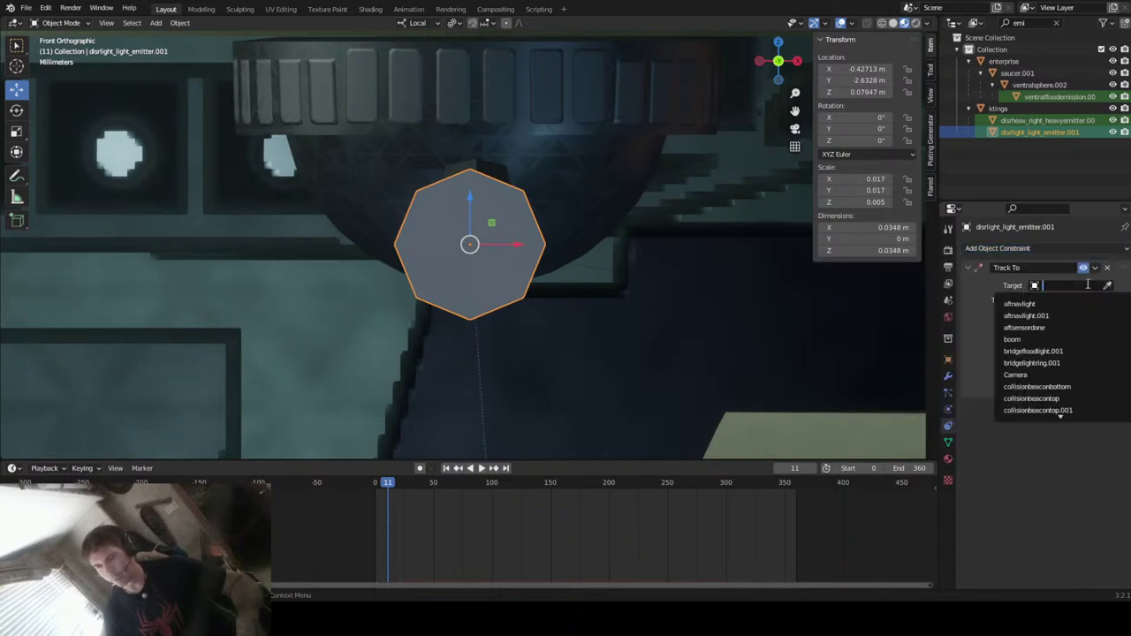
pyautogui.write('targ')
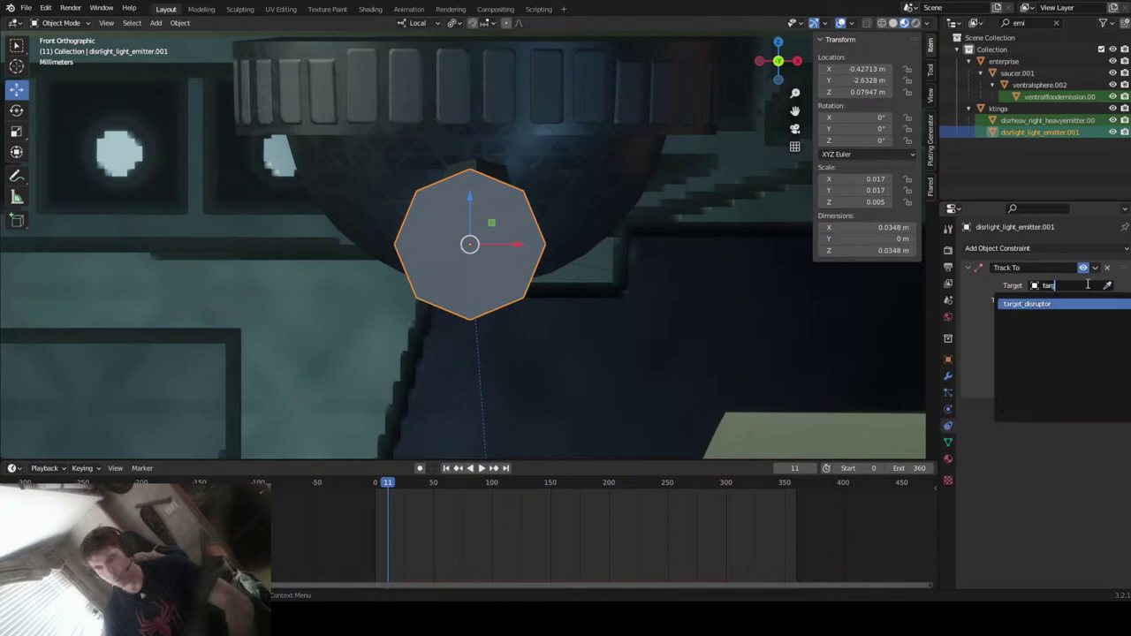
pyautogui.click(1053, 305)
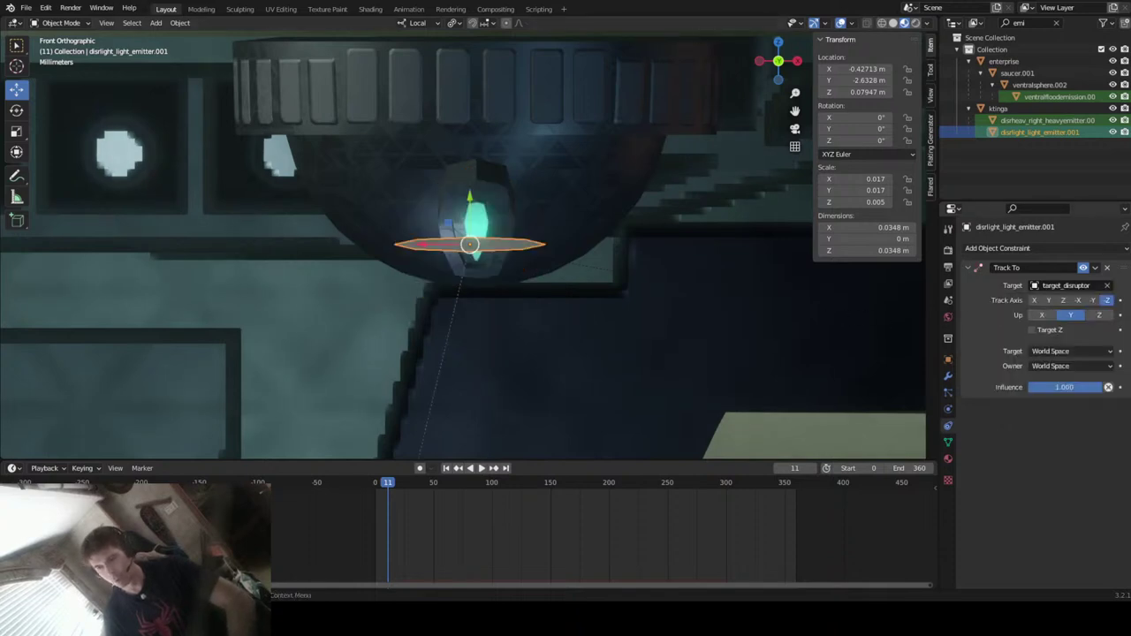
pyautogui.click(1109, 317)
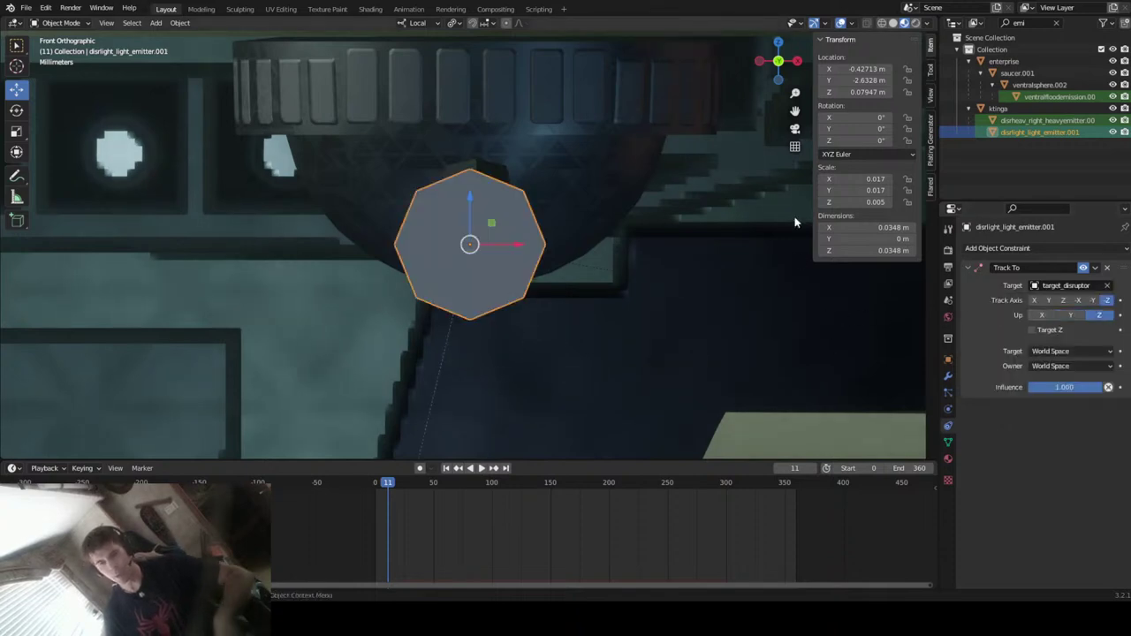
# - Look through the scene camera and play the animation from frame 38 to check the disruptor bolts' path
pyautogui.click(794, 128)
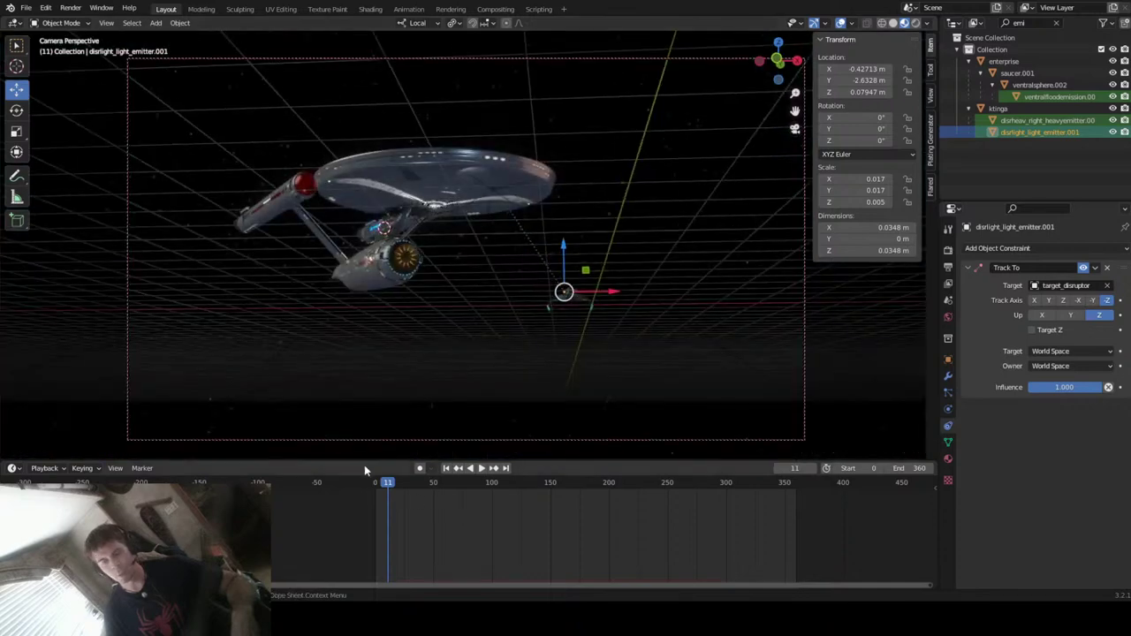
pyautogui.moveTo(387, 484); pyautogui.dragTo(420, 491)
pyautogui.click(591, 323)
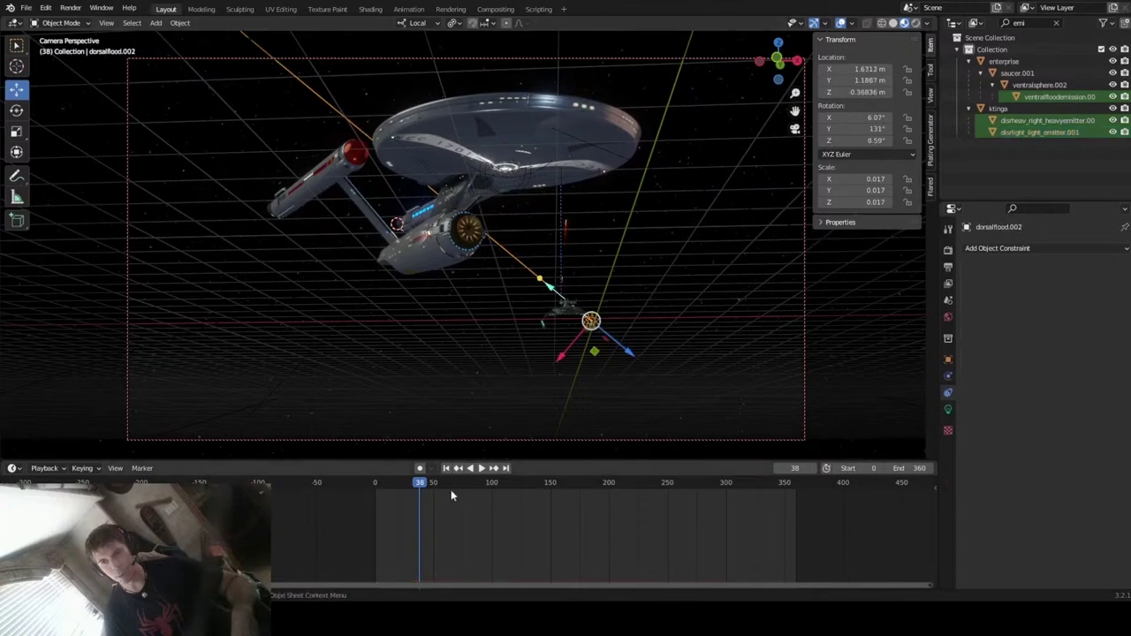
pyautogui.click(481, 469)
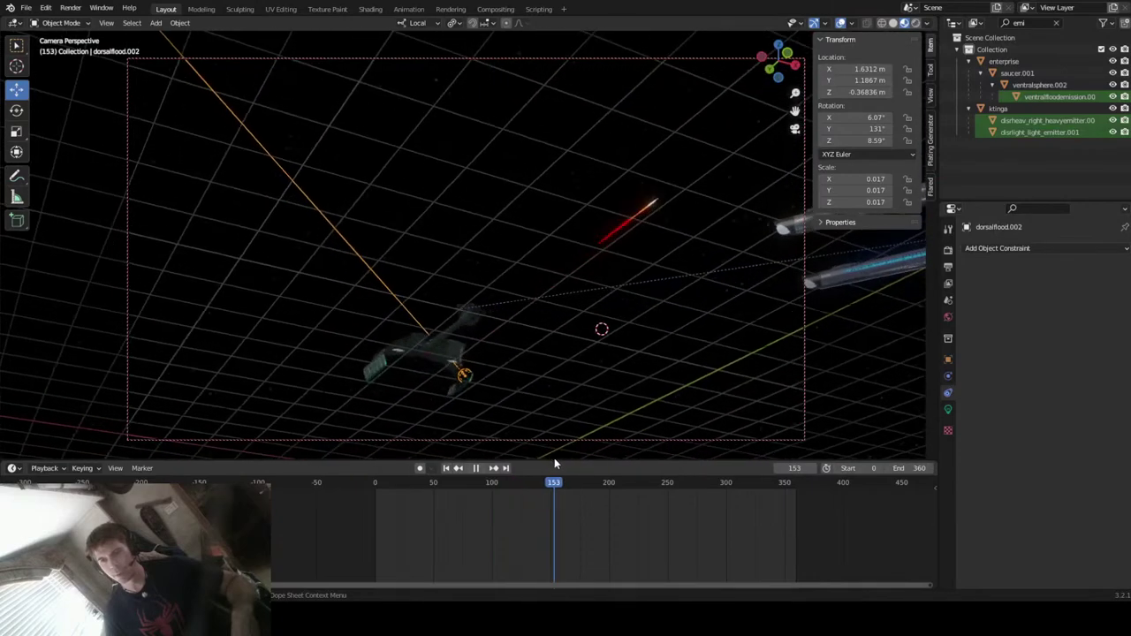
# - Return to frame 25 and examine the selected floodlight beside the Klingon cruiser's nacelle from the front
pyautogui.moveTo(555, 484); pyautogui.dragTo(404, 540)
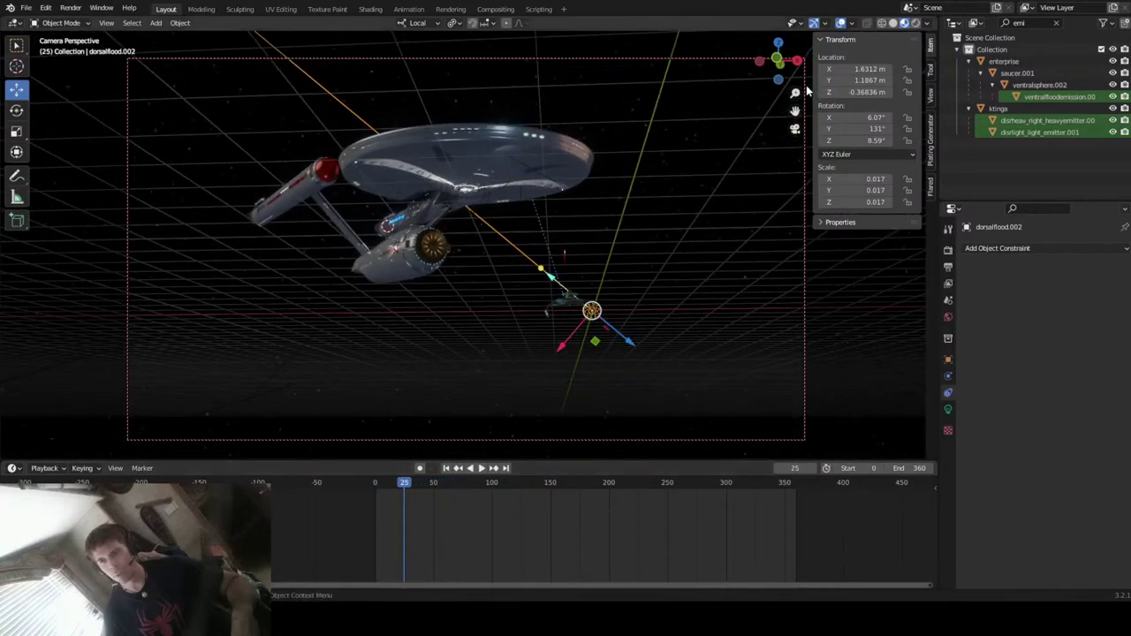
pyautogui.click(777, 60)
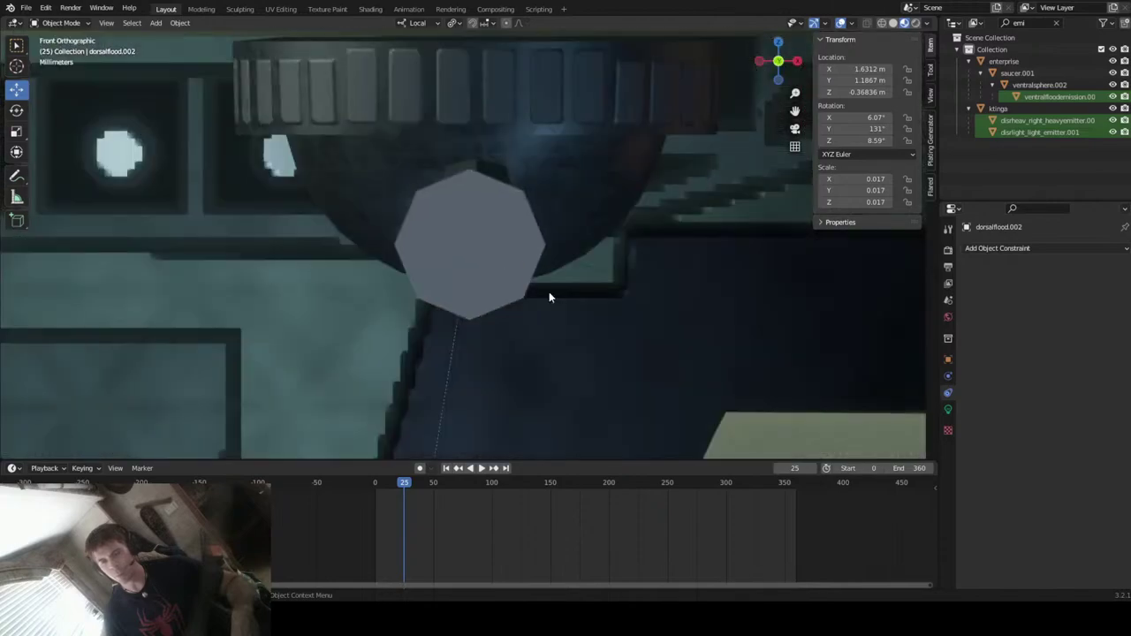
pyautogui.press('KP_Decimal')
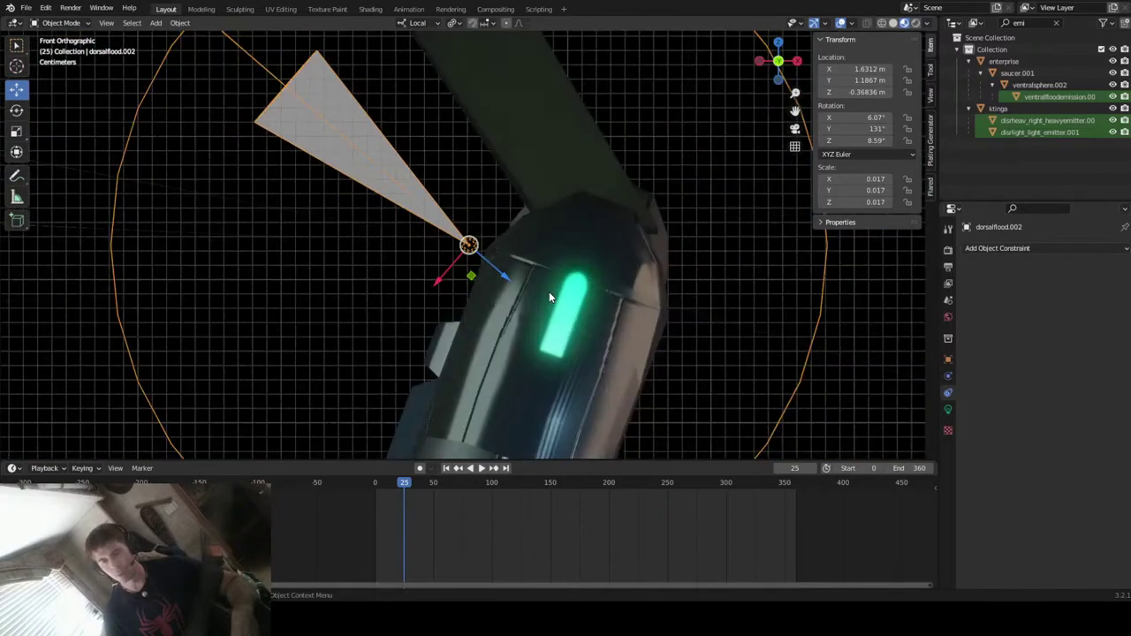
pyautogui.scroll(-5, 549, 292)
# - Clear the outliner filter, then select the enterprise object and frame it in perspective from above
pyautogui.click(1057, 23)
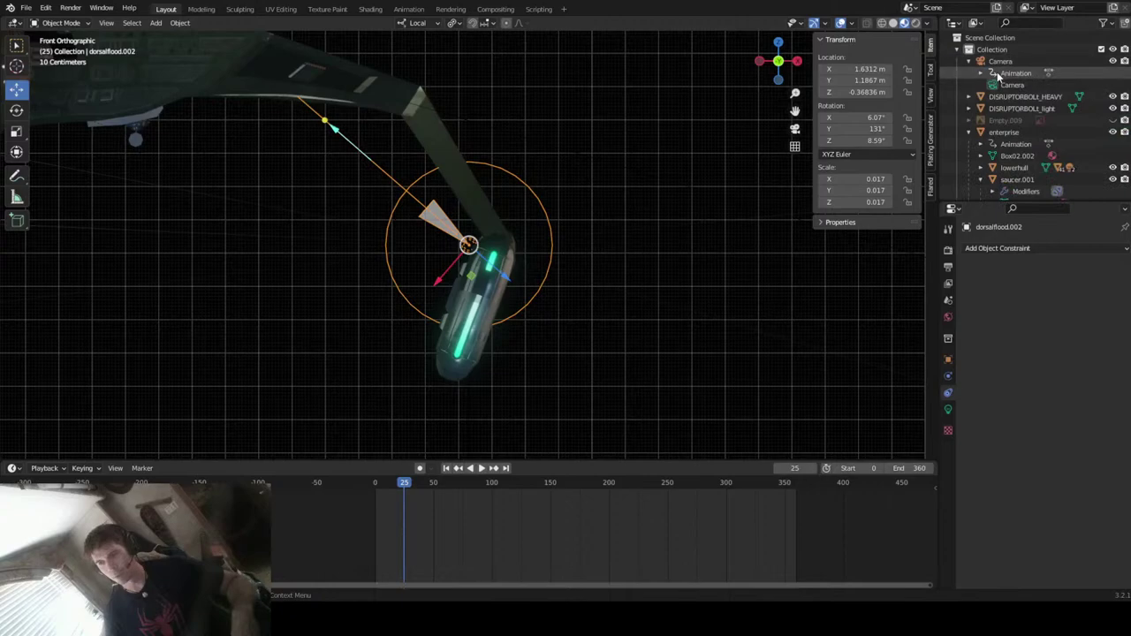
pyautogui.click(1004, 133)
pyautogui.press('KP_Decimal')
pyautogui.moveTo(556, 226); pyautogui.dragTo(522, 243, button='middle')
pyautogui.scroll(-4, 513, 250)
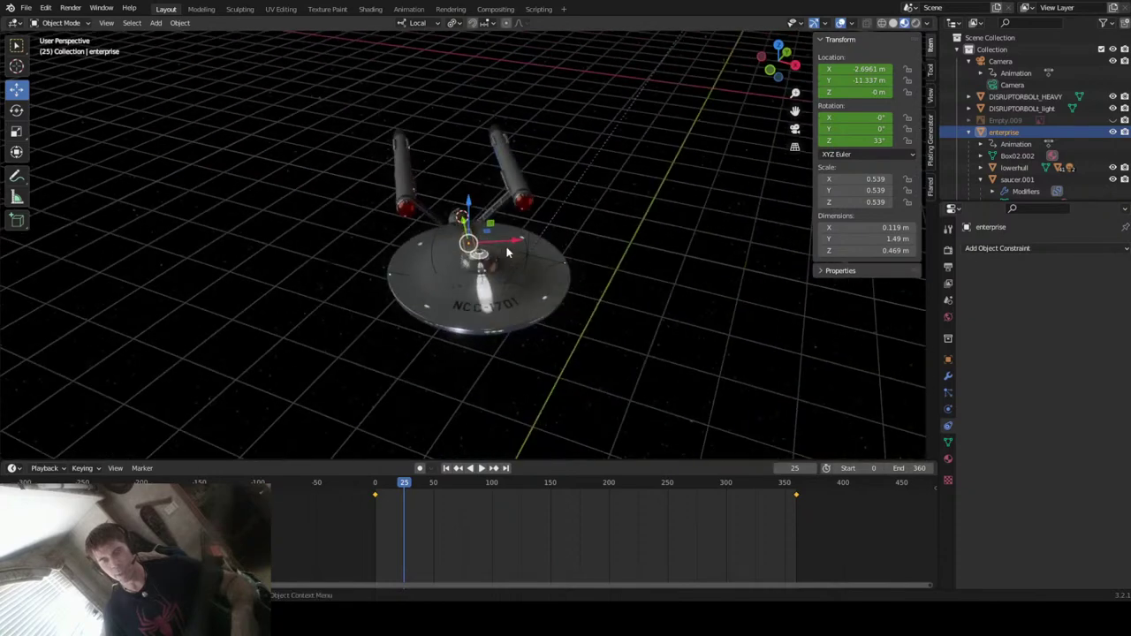
# - Play and scrub the animation to examine the Enterprise's flight path, then return to frame 2
pyautogui.moveTo(406, 482); pyautogui.dragTo(451, 482)
pyautogui.press('space')
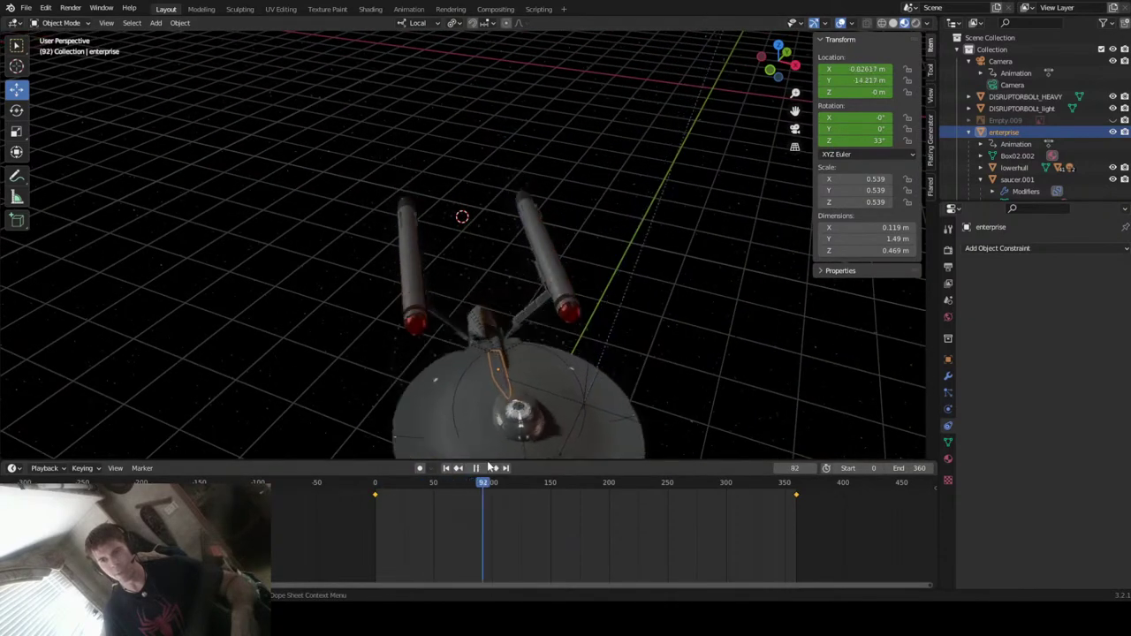
pyautogui.press('space')
pyautogui.moveTo(795, 111); pyautogui.dragTo(785, 31)
pyautogui.scroll(-3, 457, 337)
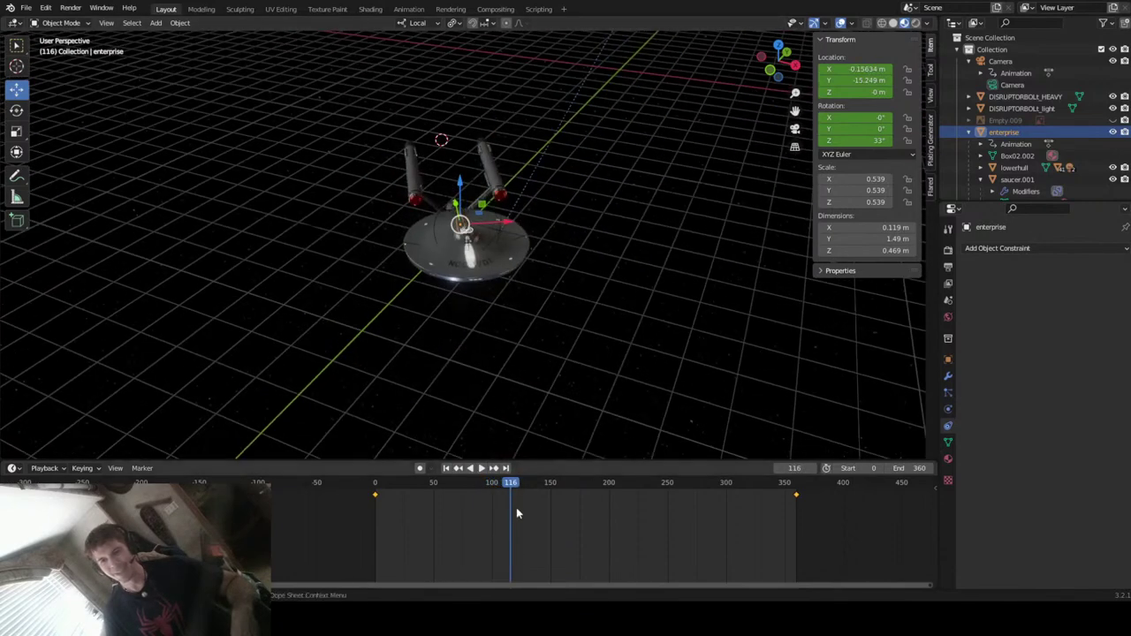
pyautogui.press('space')
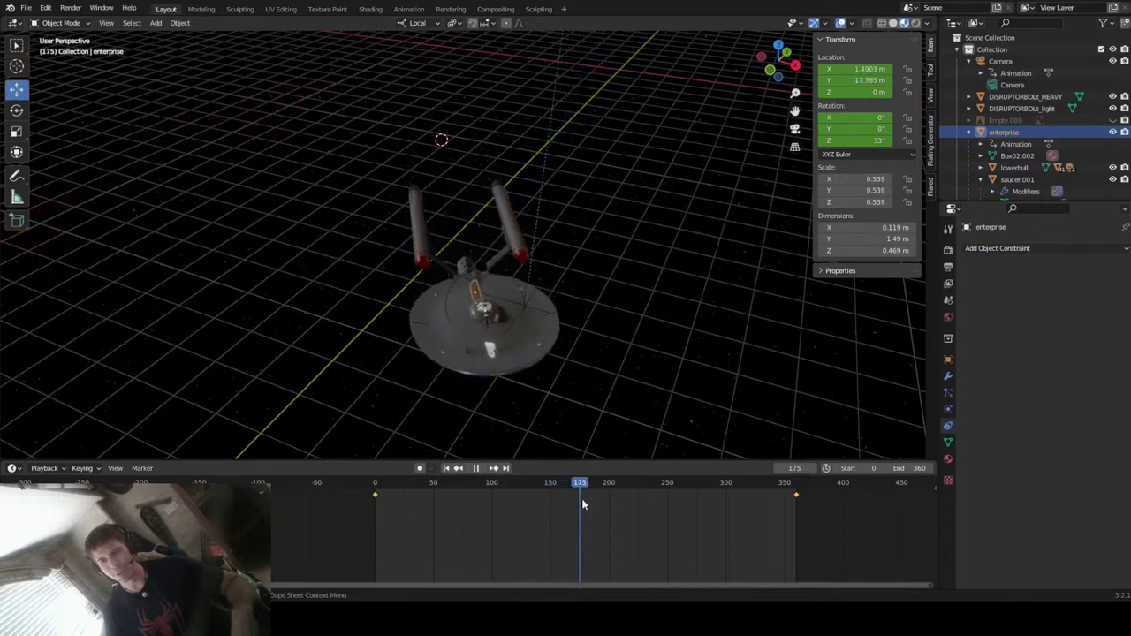
pyautogui.moveTo(595, 501); pyautogui.dragTo(377, 511)
pyautogui.press('space')
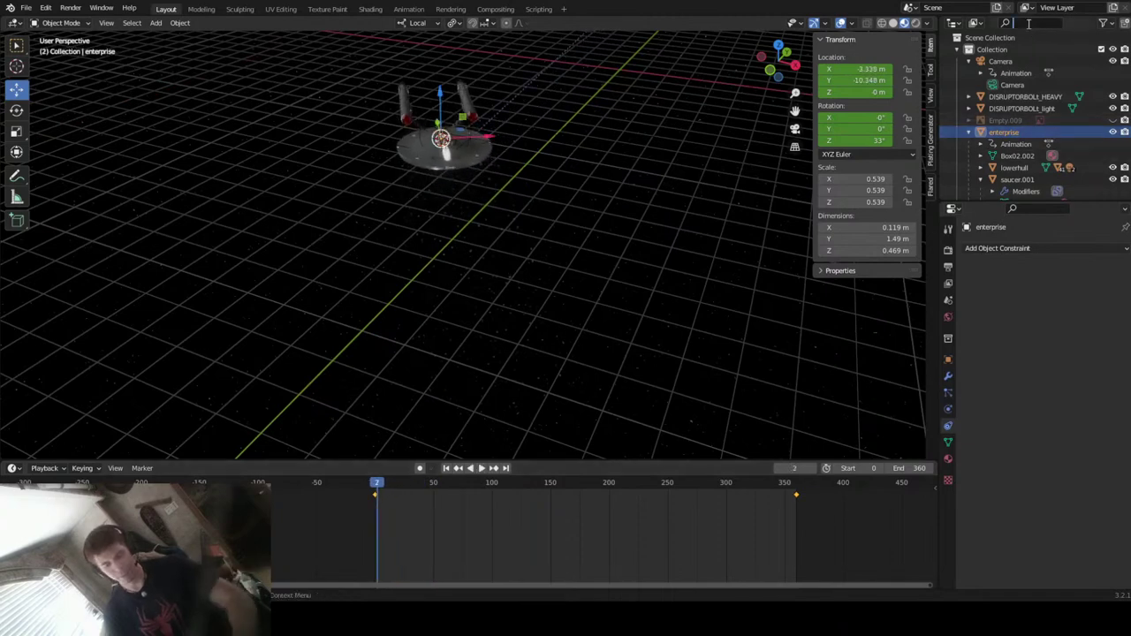
# - Filter the outliner by "emit", select disrlight_light_emitter.001 and bake its particle cache
pyautogui.write('emit')
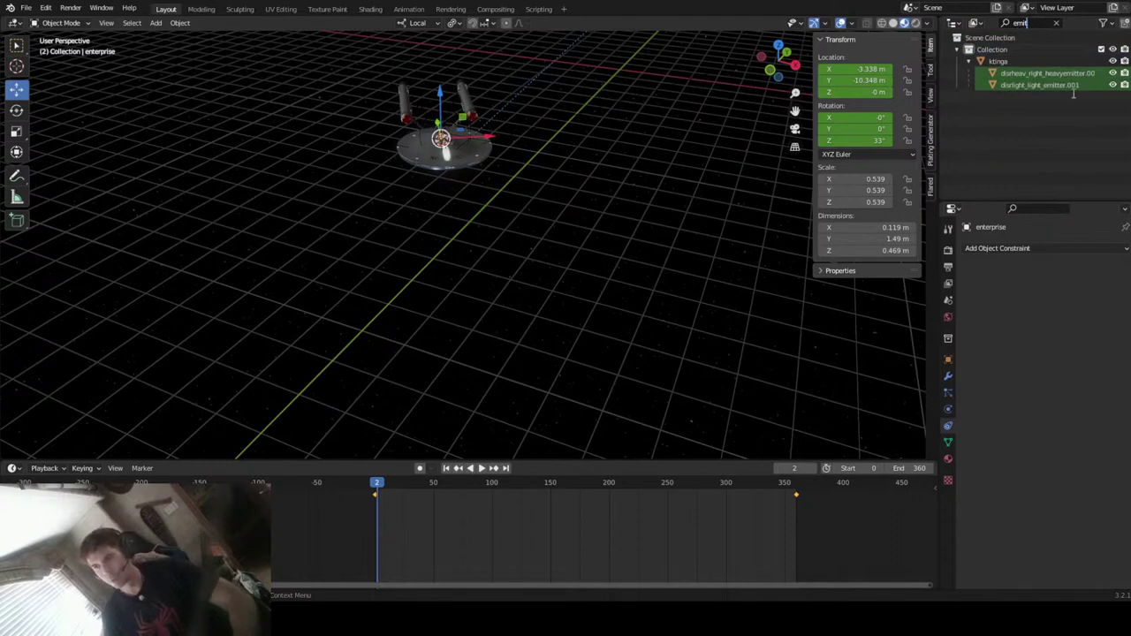
pyautogui.click(1043, 85)
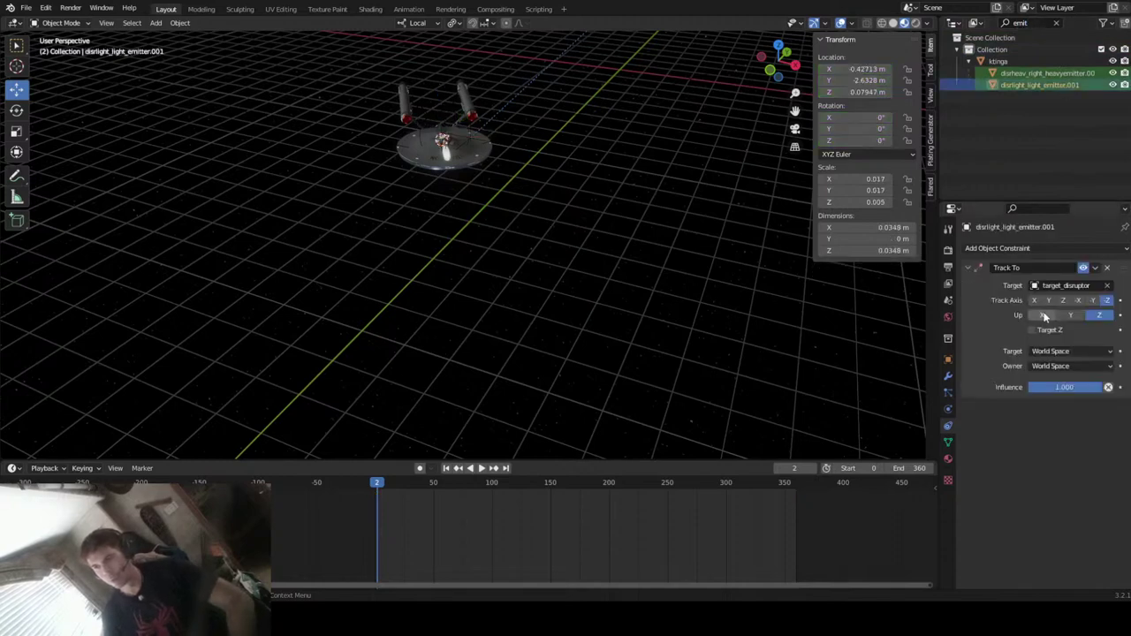
pyautogui.click(948, 393)
pyautogui.scroll(-5, 995, 432)
pyautogui.click(1017, 516)
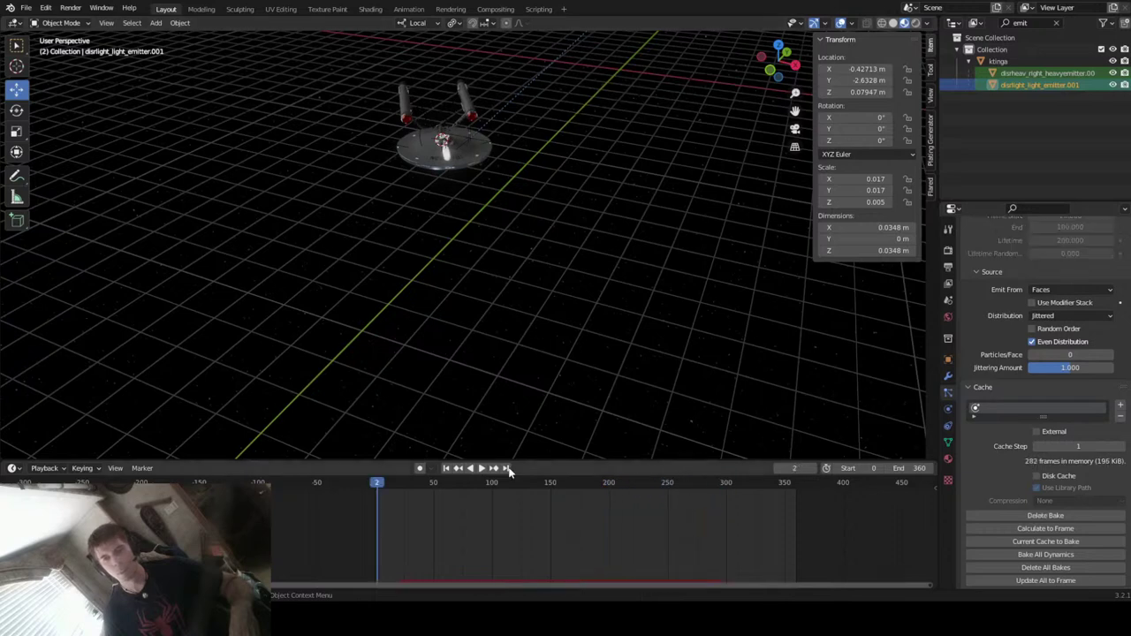
# - Scrub to frames 116 and 64 and check the baked light bolts' path from a low side view
pyautogui.moveTo(377, 485); pyautogui.dragTo(511, 493)
pyautogui.moveTo(625, 309)
pyautogui.mouseDown(button='middle')
pyautogui.moveTo(646, 283)
pyautogui.moveTo(642, 259)
pyautogui.moveTo(614, 316)
pyautogui.mouseUp(button='middle')
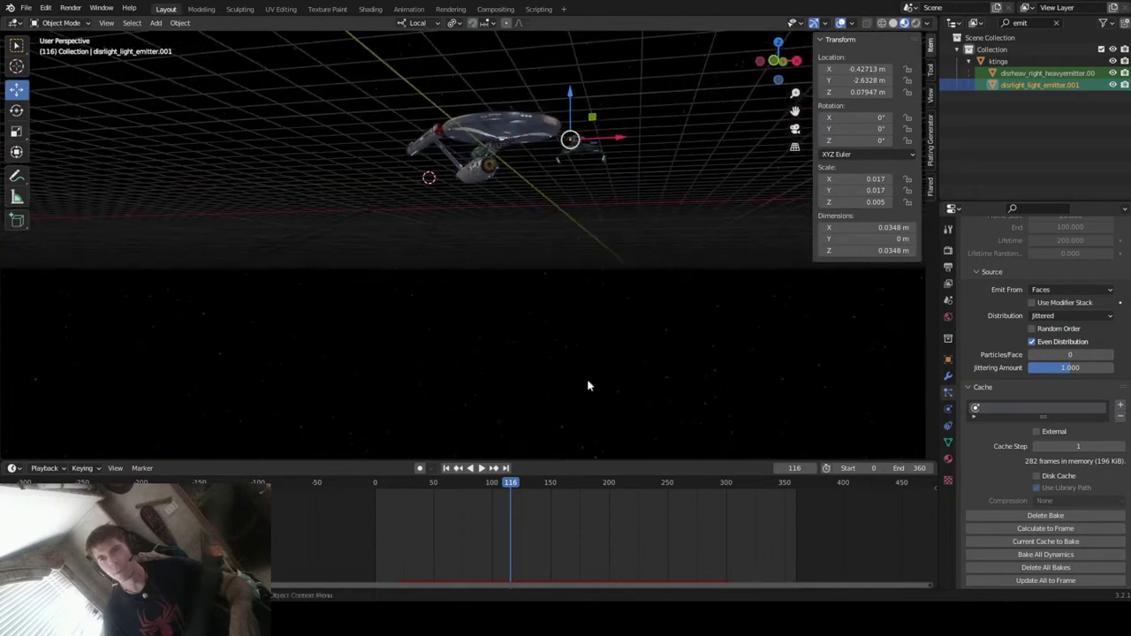
pyautogui.moveTo(510, 489); pyautogui.dragTo(450, 512)
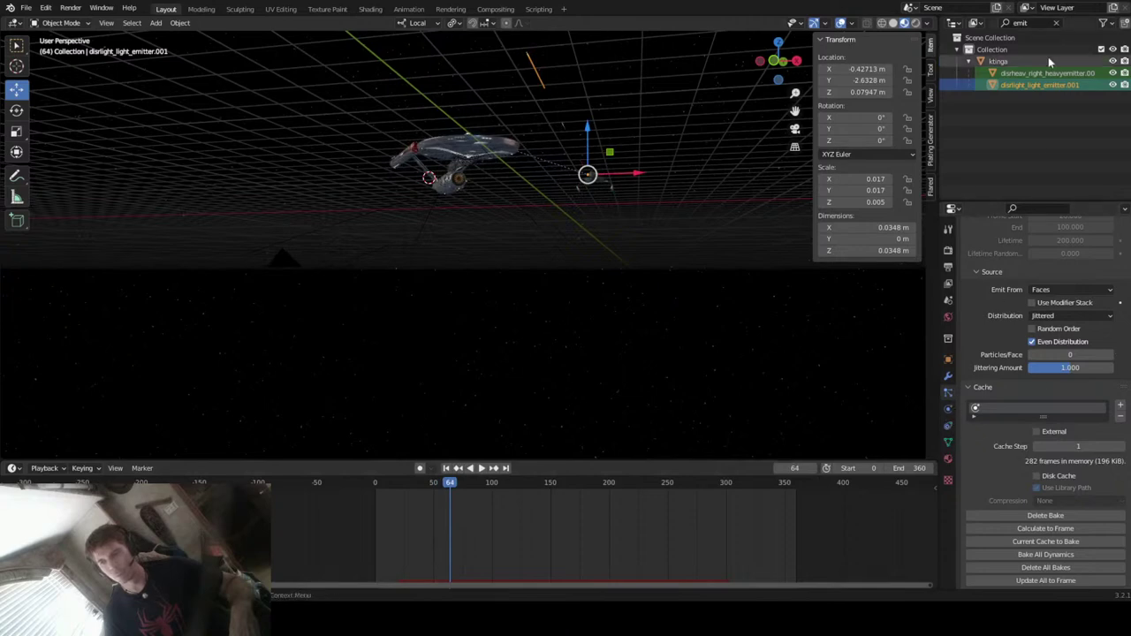
# - Enable Target Z on the light emitter's Track To constraint and rebake its particle cache, viewing the scene camera at frame 0
pyautogui.click(949, 427)
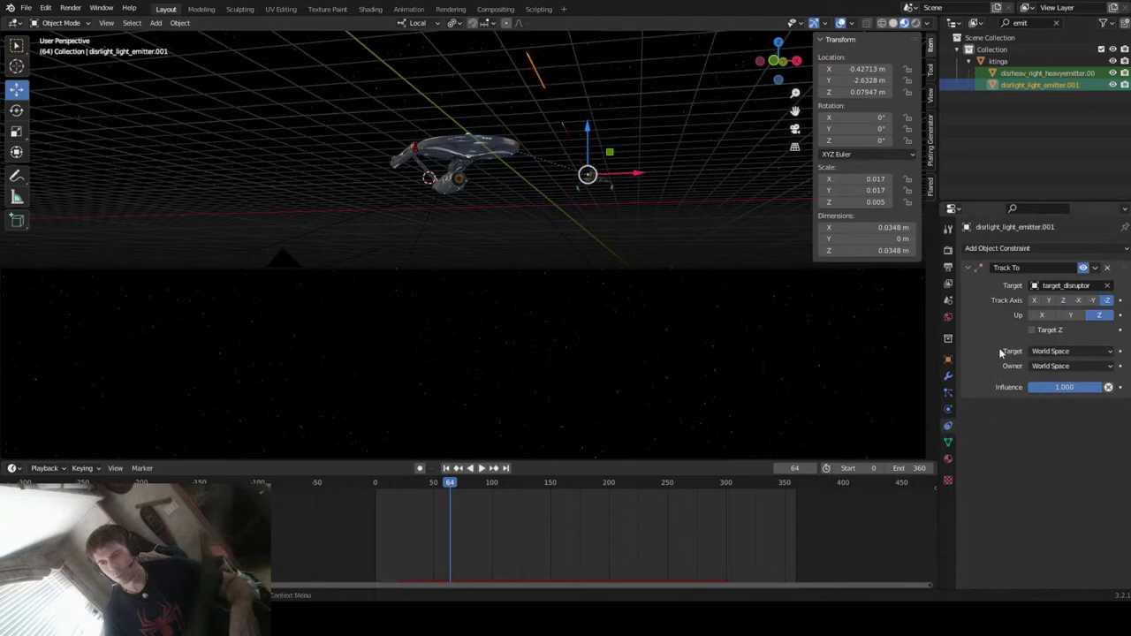
pyautogui.moveTo(450, 482); pyautogui.dragTo(412, 505)
pyautogui.click(795, 129)
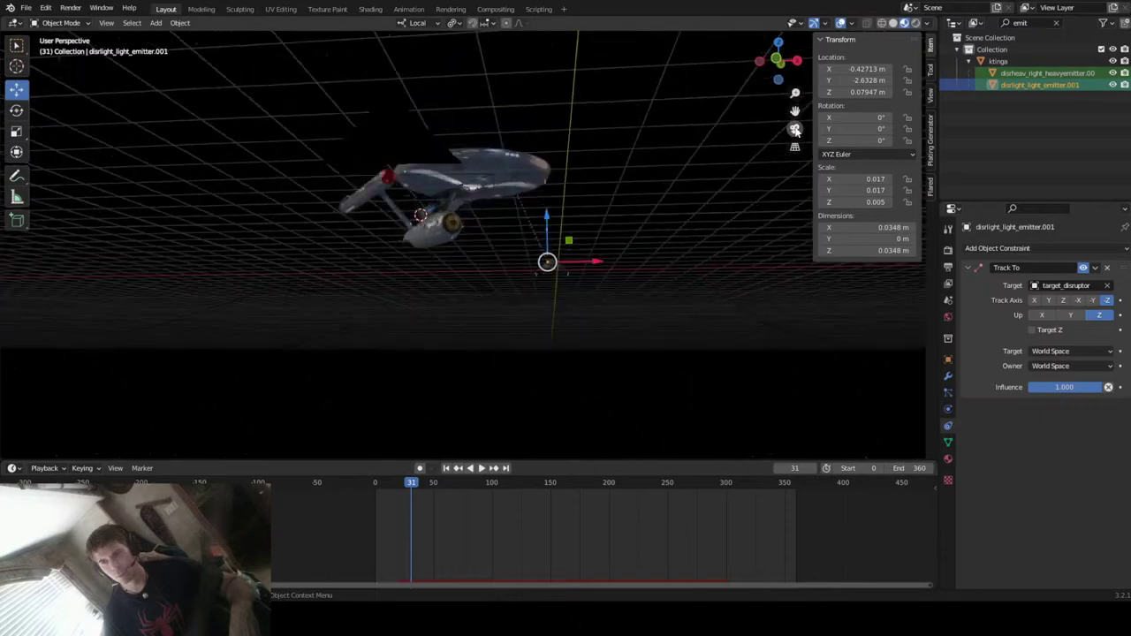
pyautogui.moveTo(412, 489); pyautogui.dragTo(375, 555)
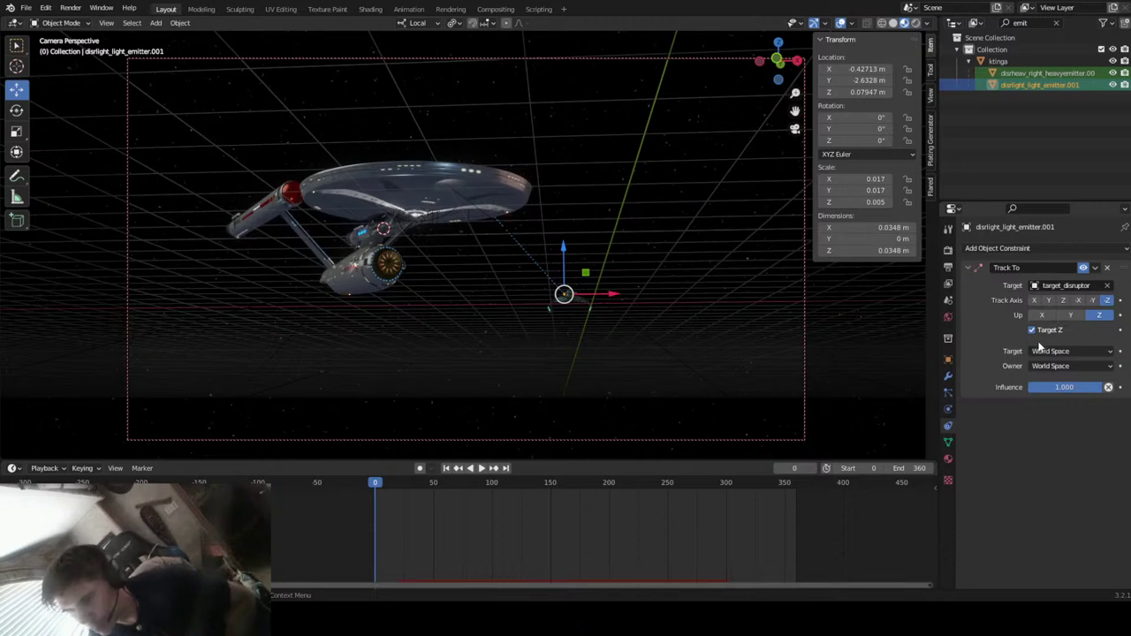
pyautogui.click(948, 393)
pyautogui.scroll(-5, 1023, 423)
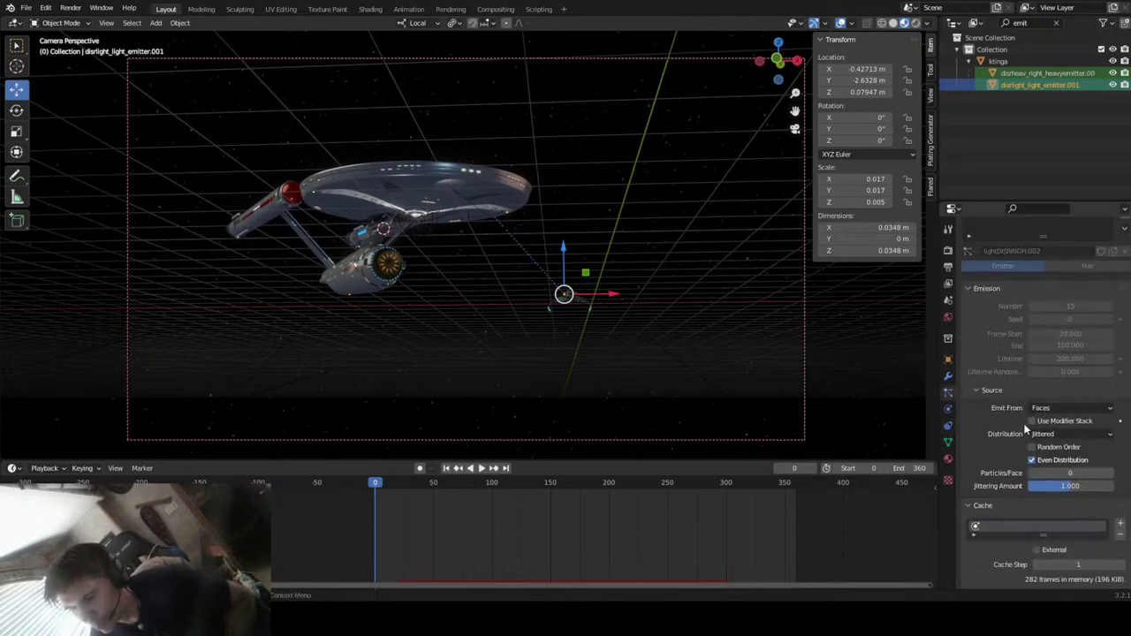
pyautogui.click(1008, 505)
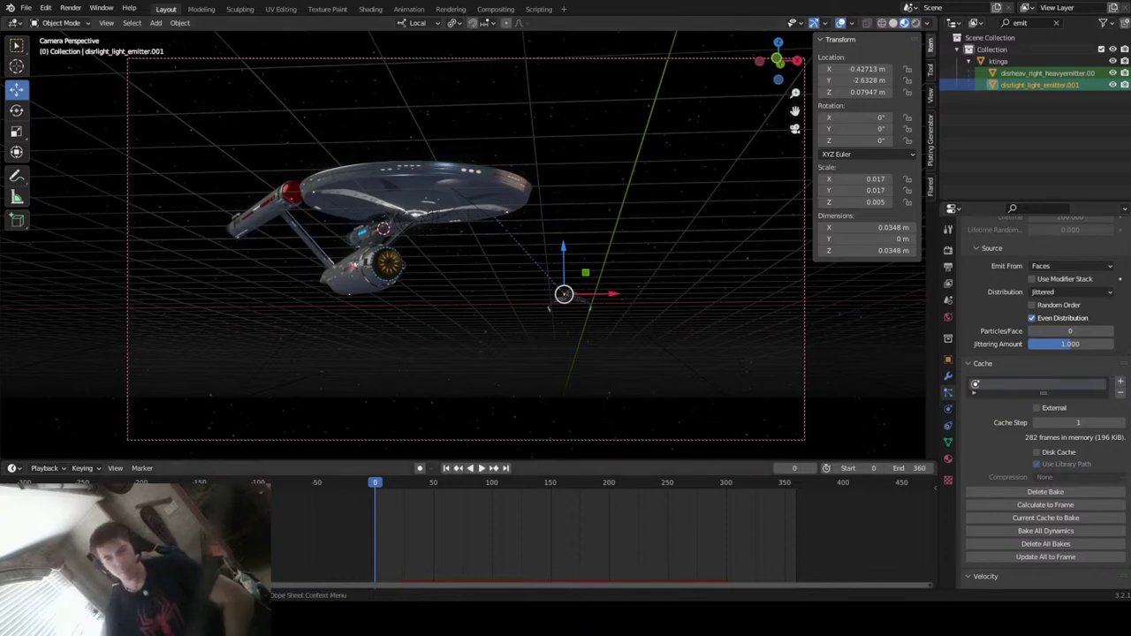
# - Play the animation through the scene camera to check the rebaked bolts, then rewind towards the start
pyautogui.press('space')
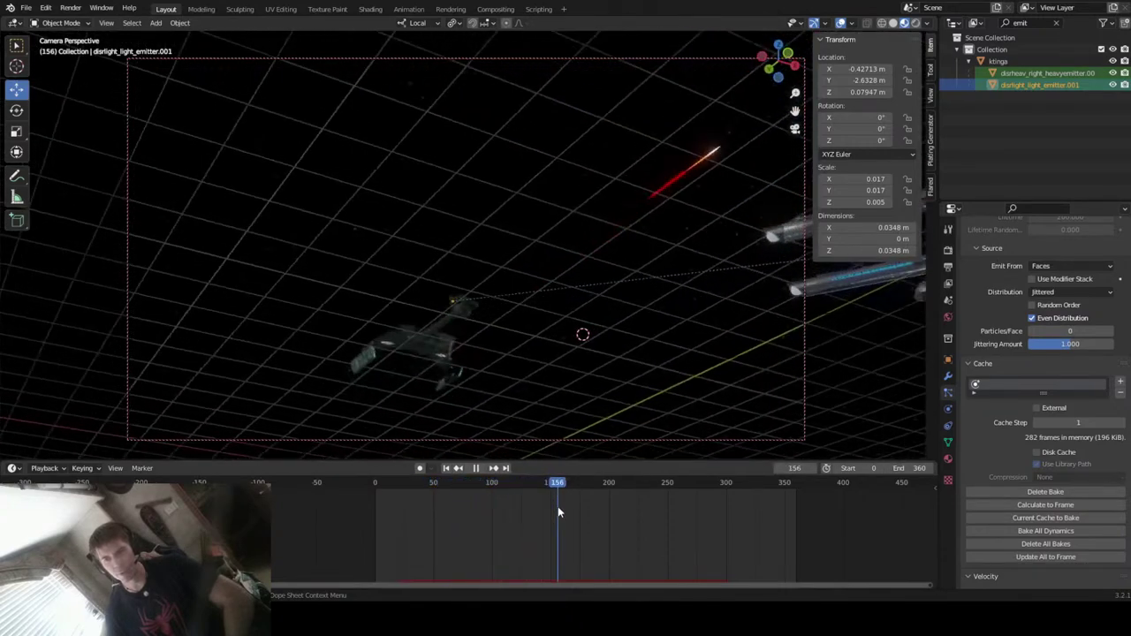
pyautogui.moveTo(530, 511); pyautogui.dragTo(410, 581)
pyautogui.press('Escape')
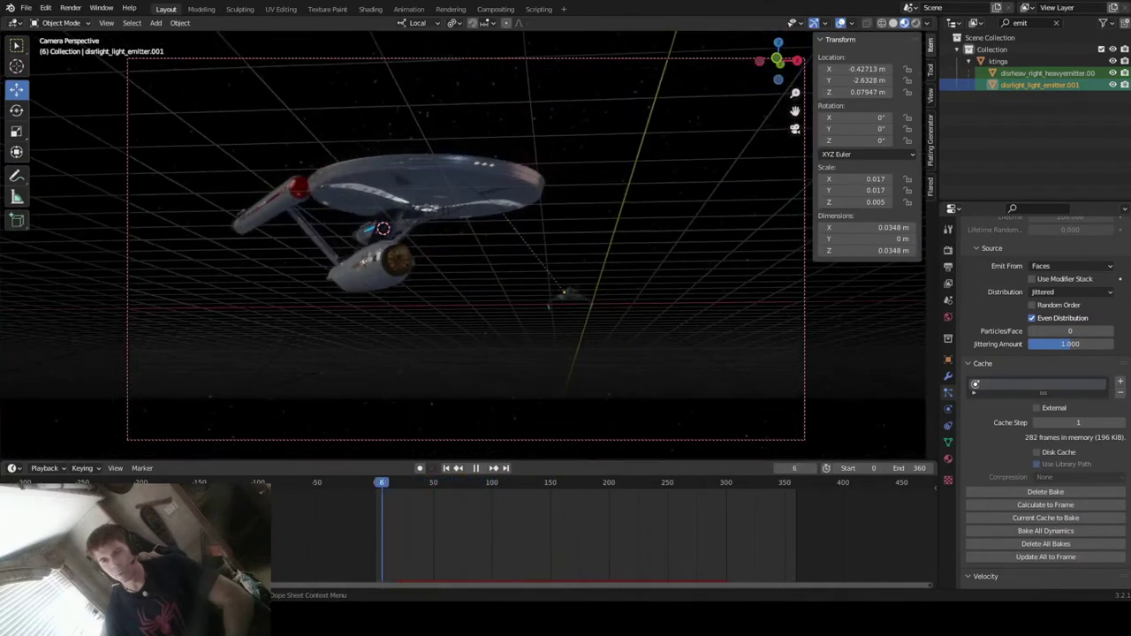
pyautogui.click(594, 312)
pyautogui.press('KP_Decimal')
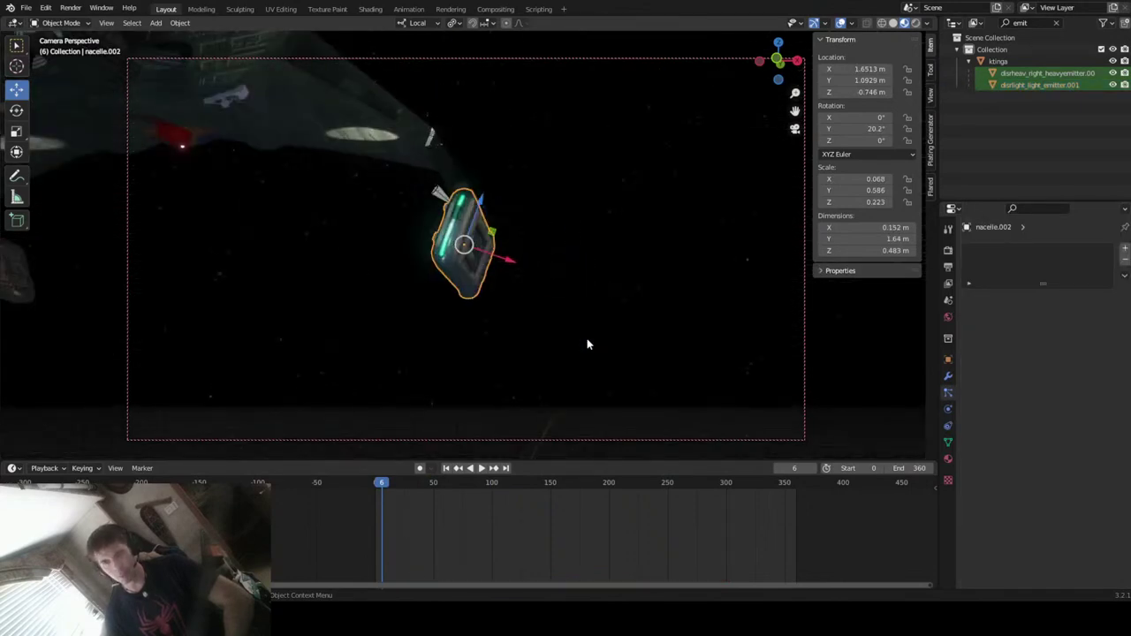
pyautogui.hotkey('ctrl', 'z')
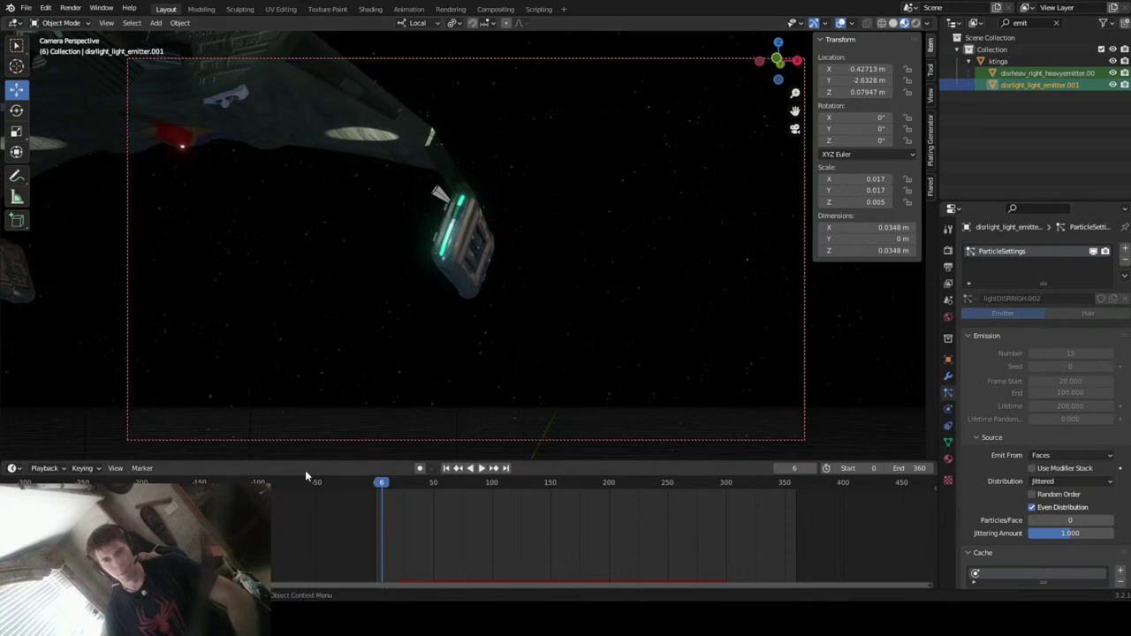
# - At frame 7, select the heavy disruptor emitter under the cruiser's hull and view it close up from the side
pyautogui.press('Right')
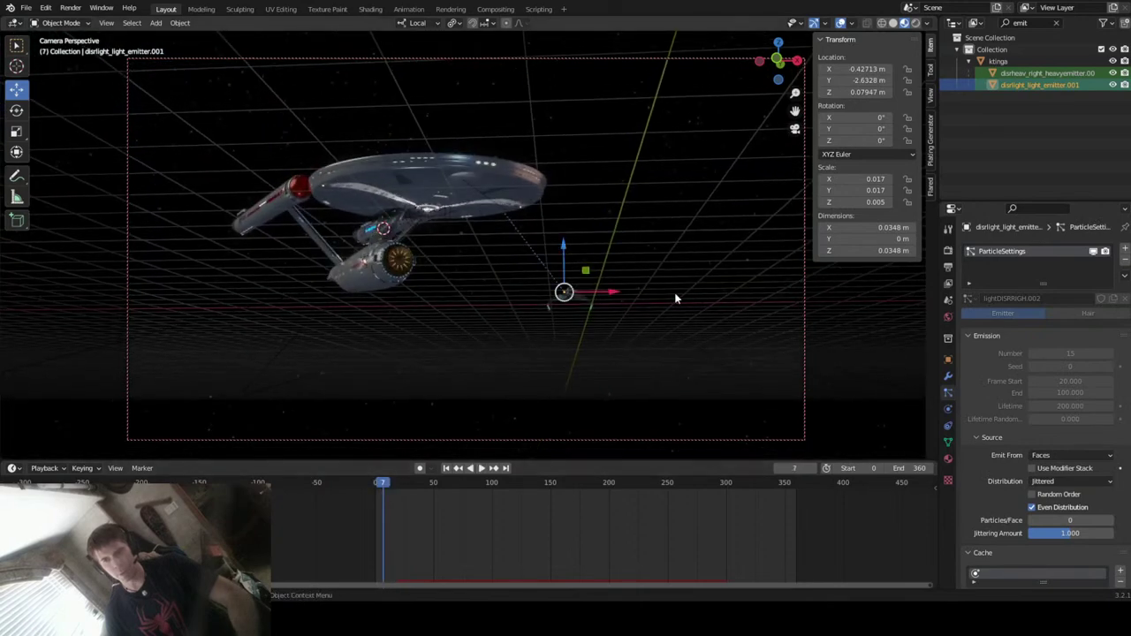
pyautogui.click(778, 58)
pyautogui.click(475, 250)
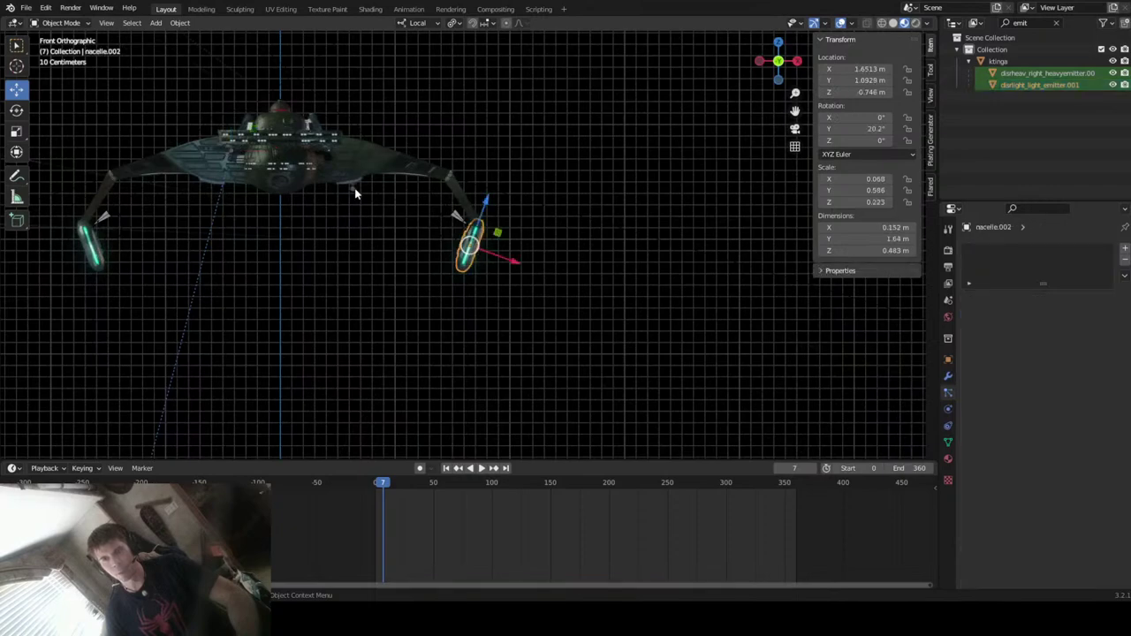
pyautogui.click(353, 189)
pyautogui.press('KP_Decimal')
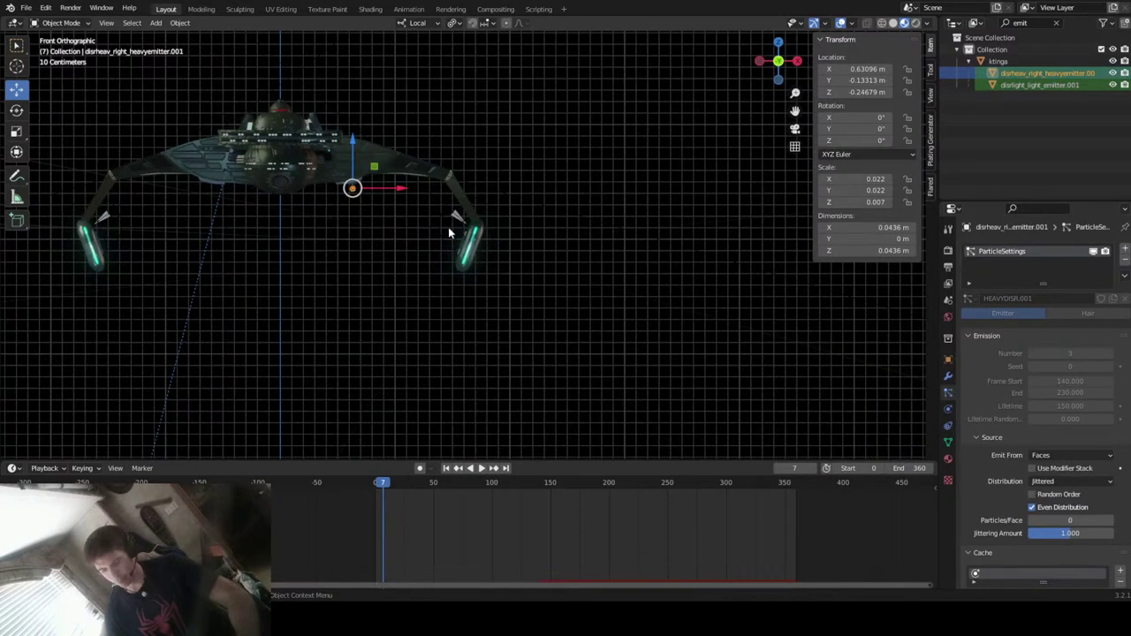
pyautogui.moveTo(601, 277); pyautogui.dragTo(567, 277, button='middle')
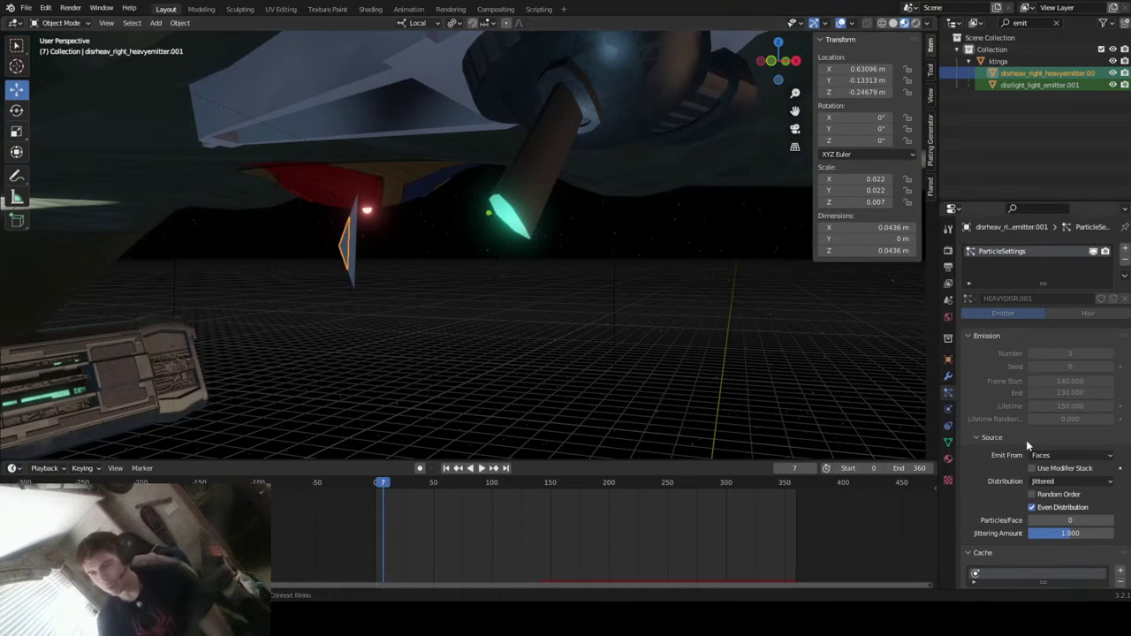
# - Add a Track To constraint to disrheav_right_heavyemitter.001 with target_disruptor as its target, and inspect the emitter's orientation
pyautogui.scroll(-5, 1007, 437)
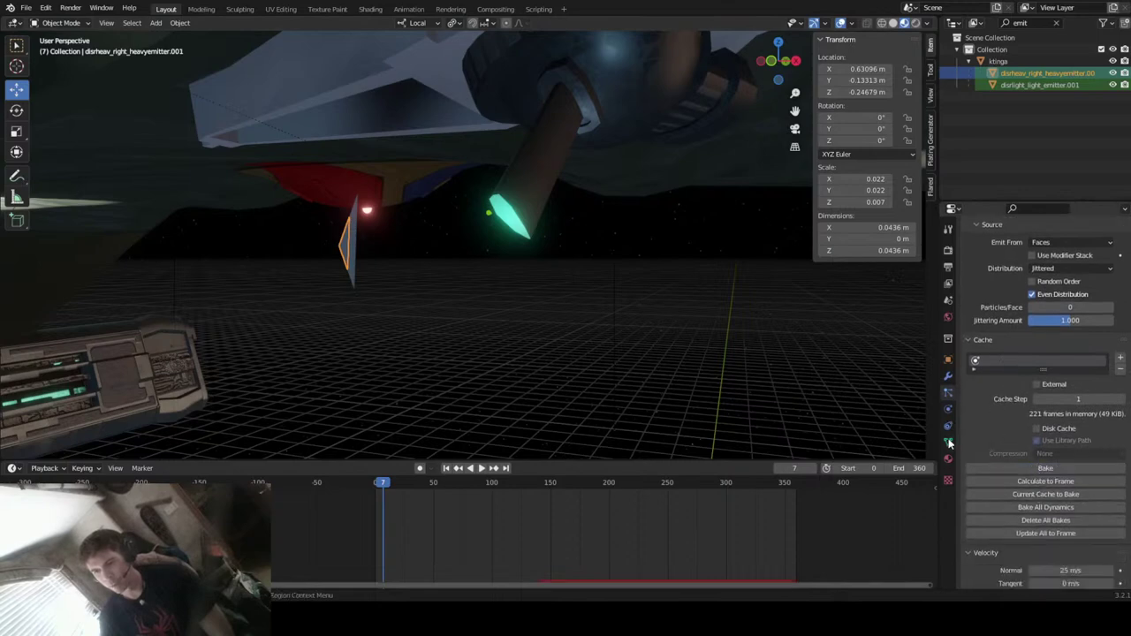
pyautogui.click(950, 409)
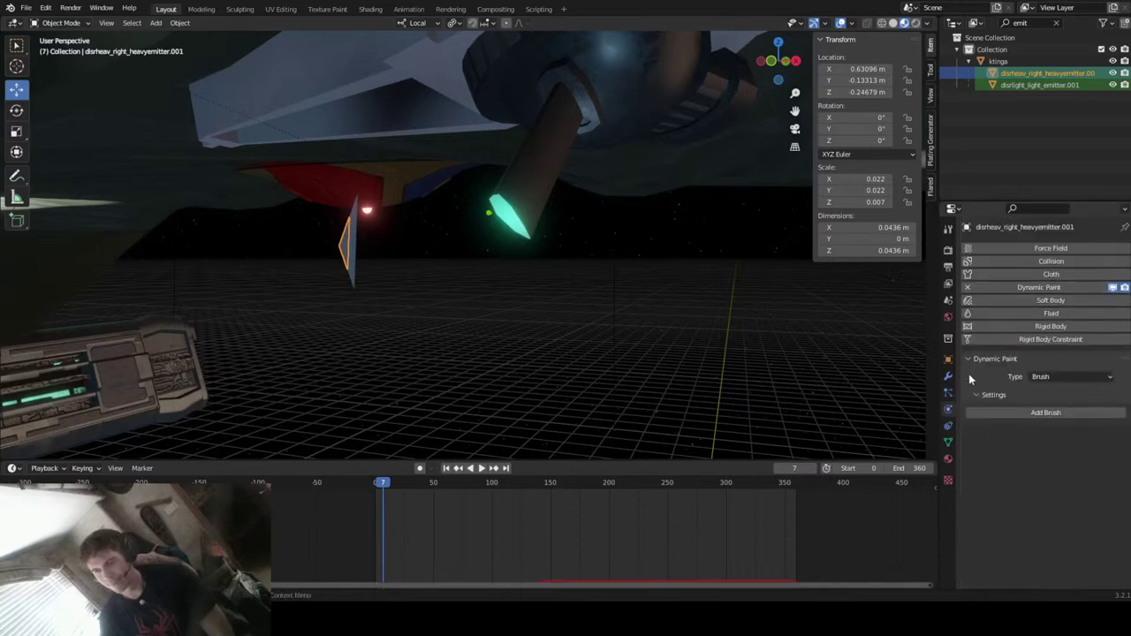
pyautogui.click(949, 426)
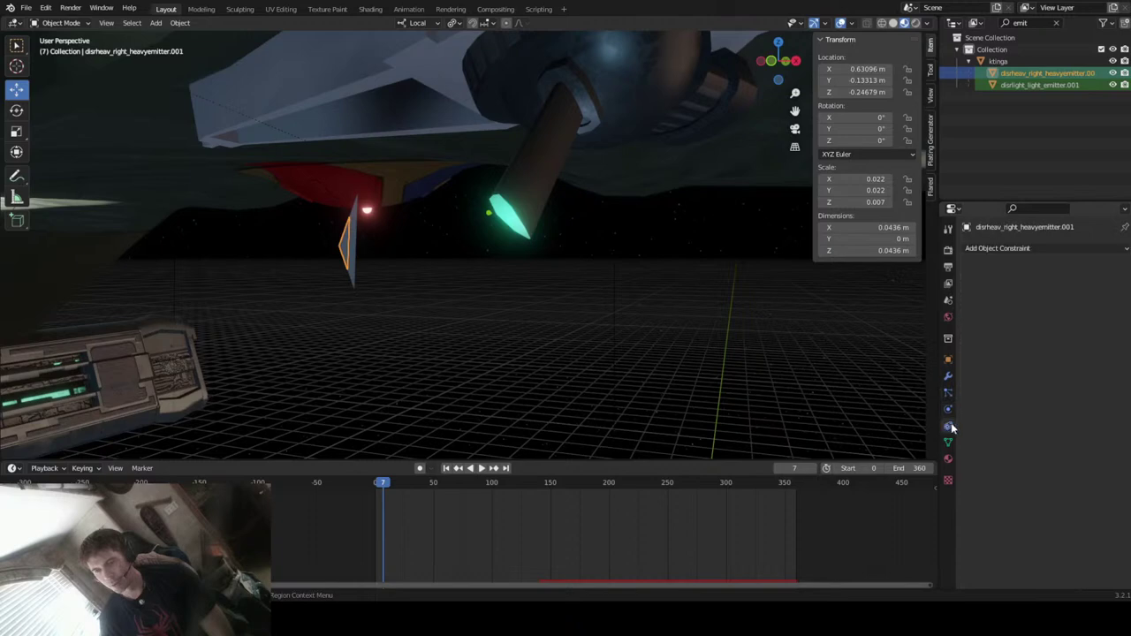
pyautogui.click(1057, 249)
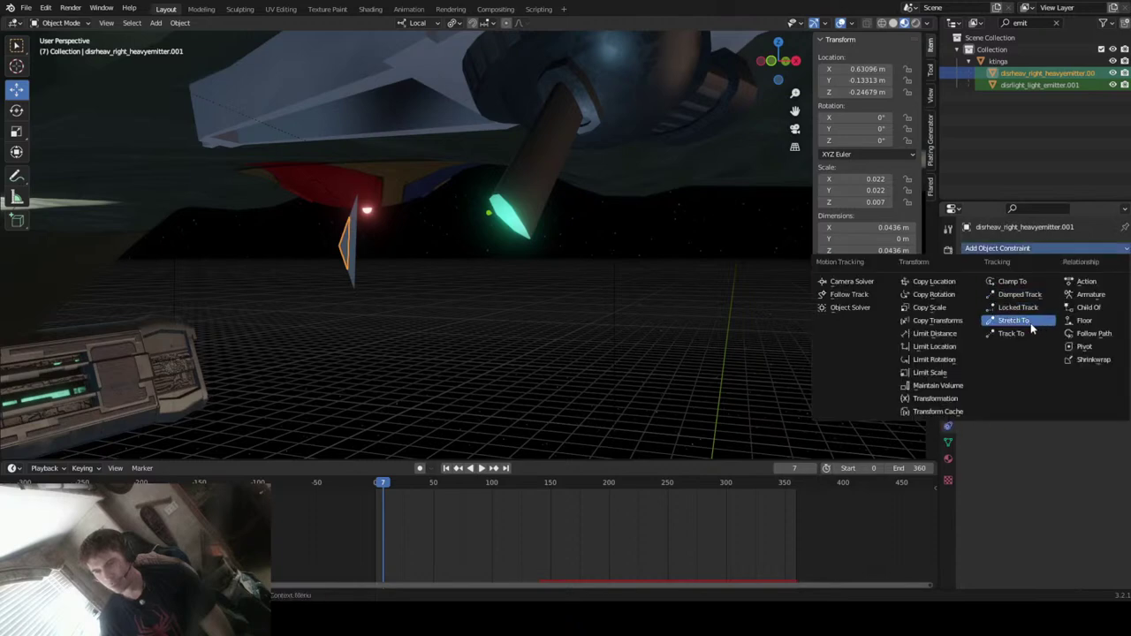
pyautogui.click(1015, 333)
pyautogui.click(1057, 285)
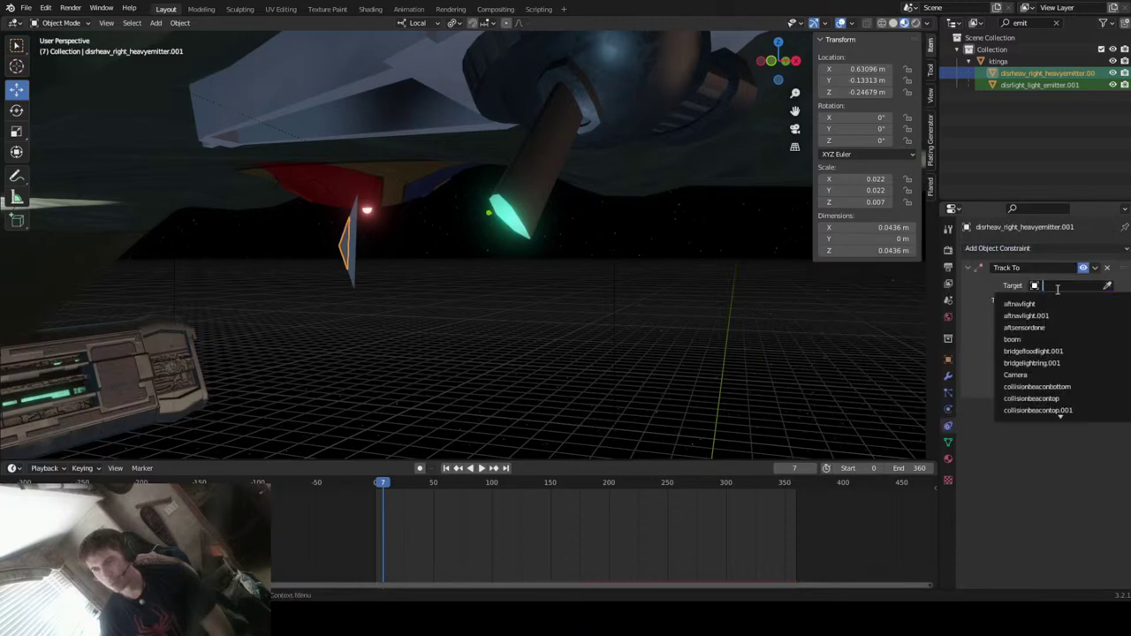
pyautogui.write('ta')
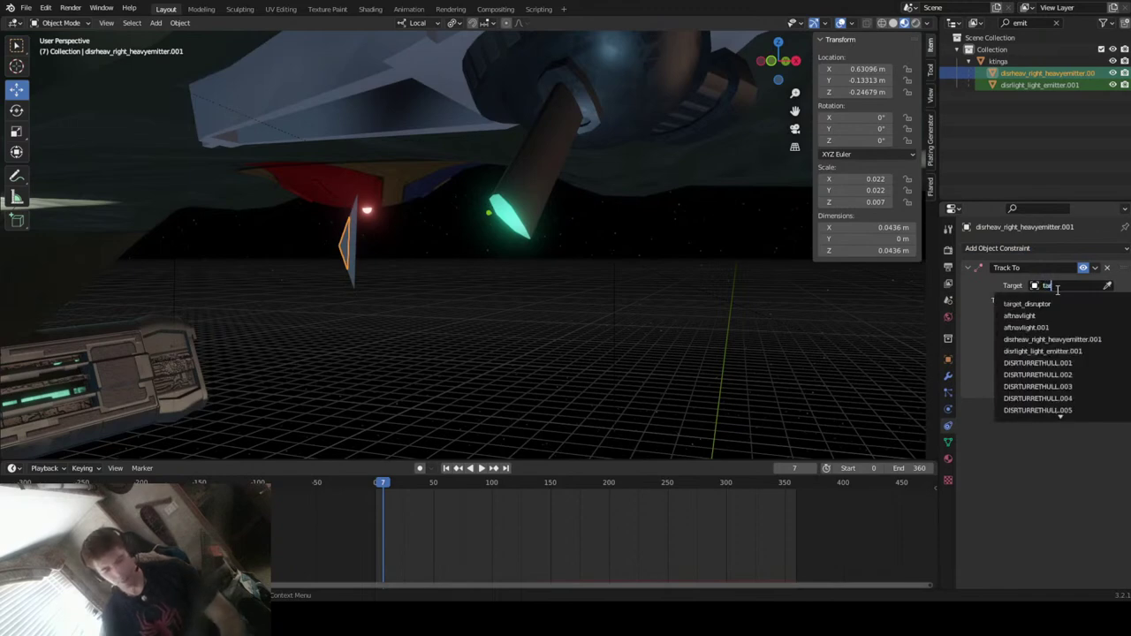
pyautogui.write('rg')
pyautogui.click(1050, 305)
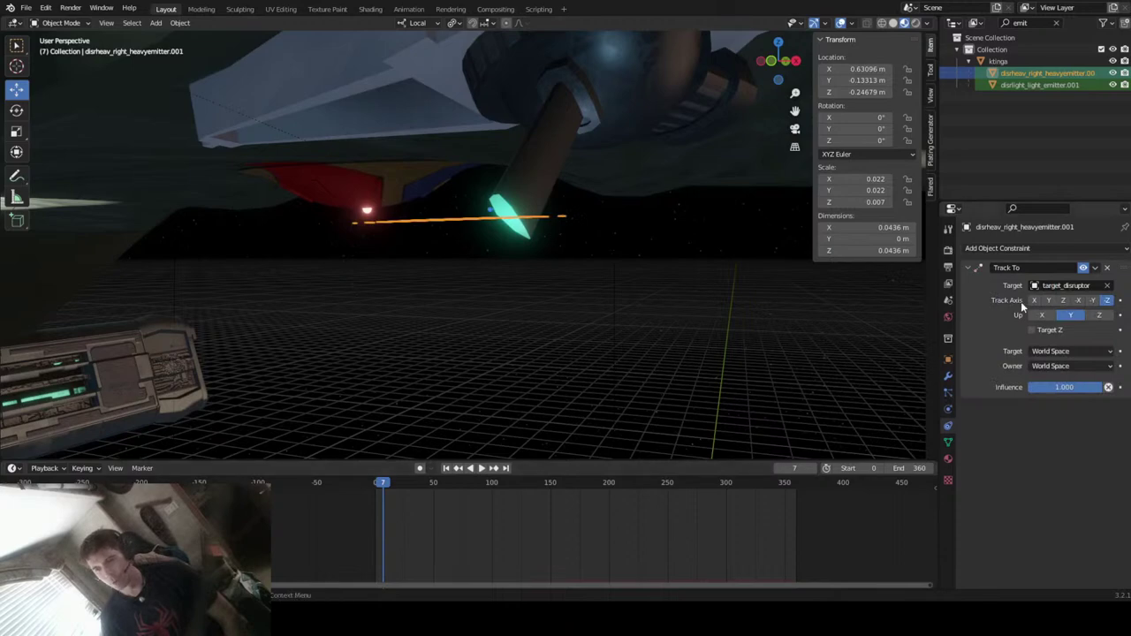
pyautogui.moveTo(511, 312); pyautogui.dragTo(859, 377, button='middle')
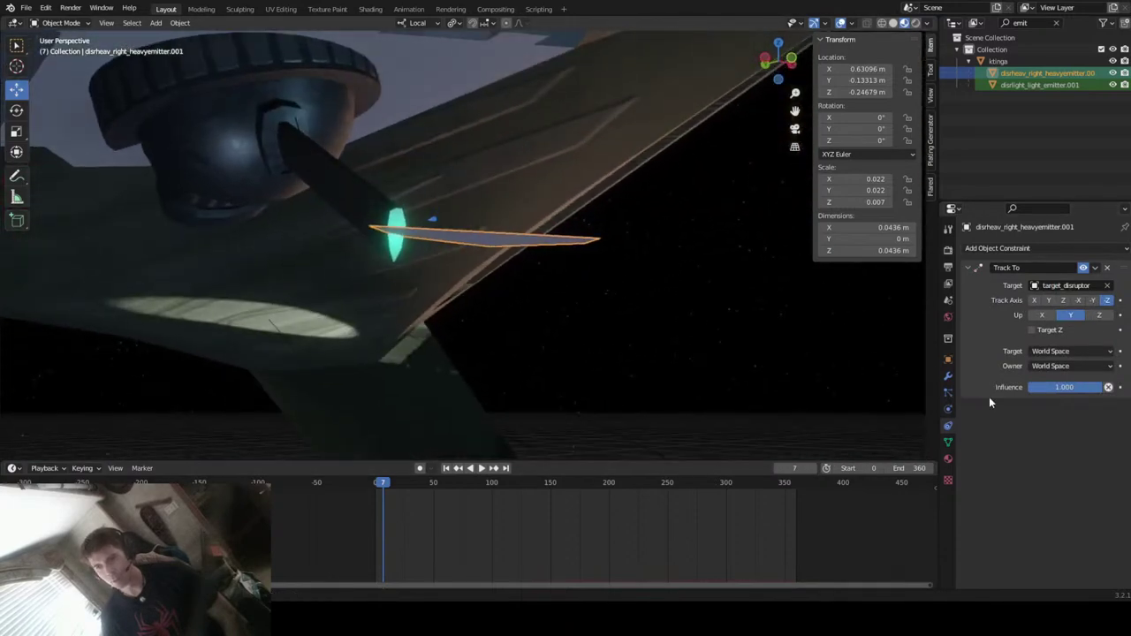
# - Try Z as the up axis of the heavy emitter's Track To constraint, and remove that constraint from the emitter
pyautogui.click(1109, 317)
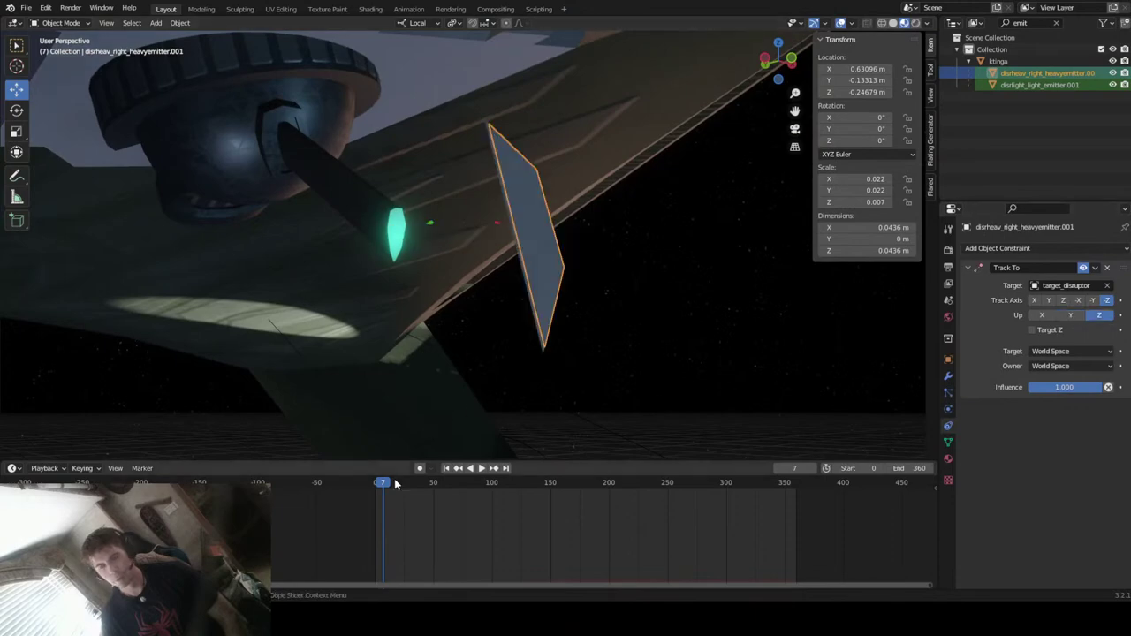
pyautogui.press('KP_Decimal')
pyautogui.moveTo(520, 360); pyautogui.dragTo(734, 382, button='middle')
pyautogui.click(1107, 286)
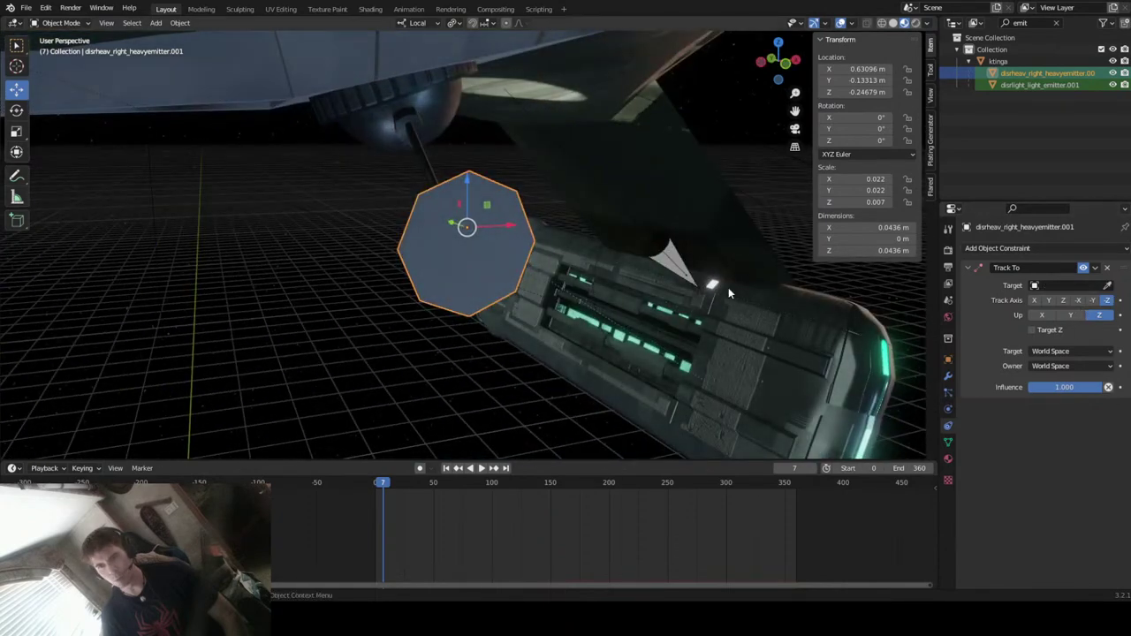
pyautogui.click(1109, 269)
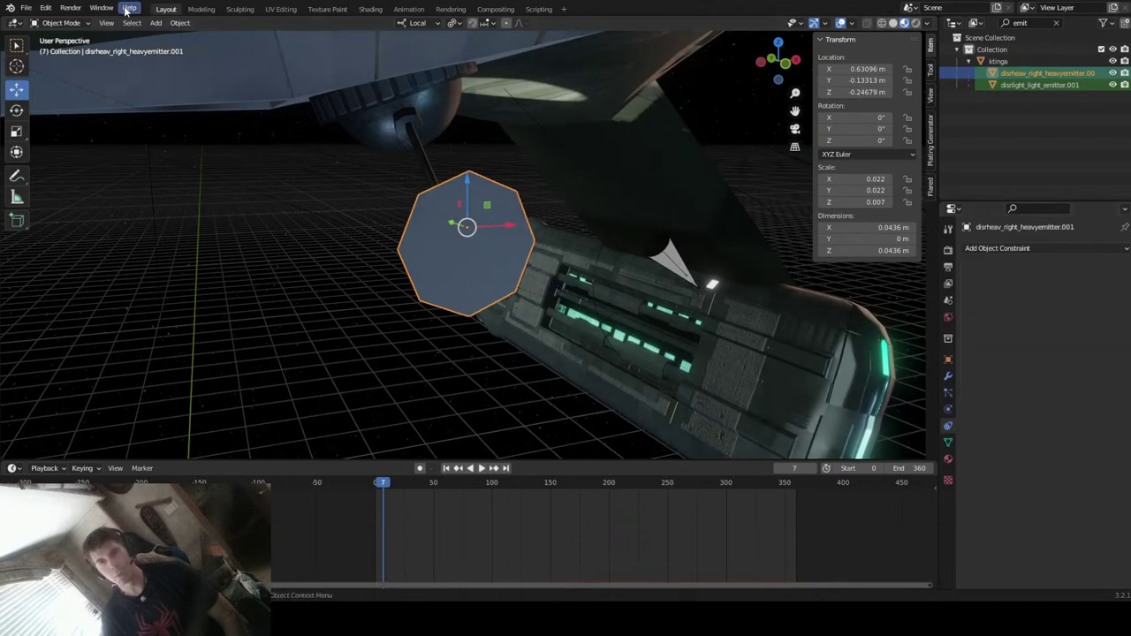
# - Set the heavy disruptor emitter's origin to its geometry
pyautogui.click(177, 24)
pyautogui.moveTo(234, 48)
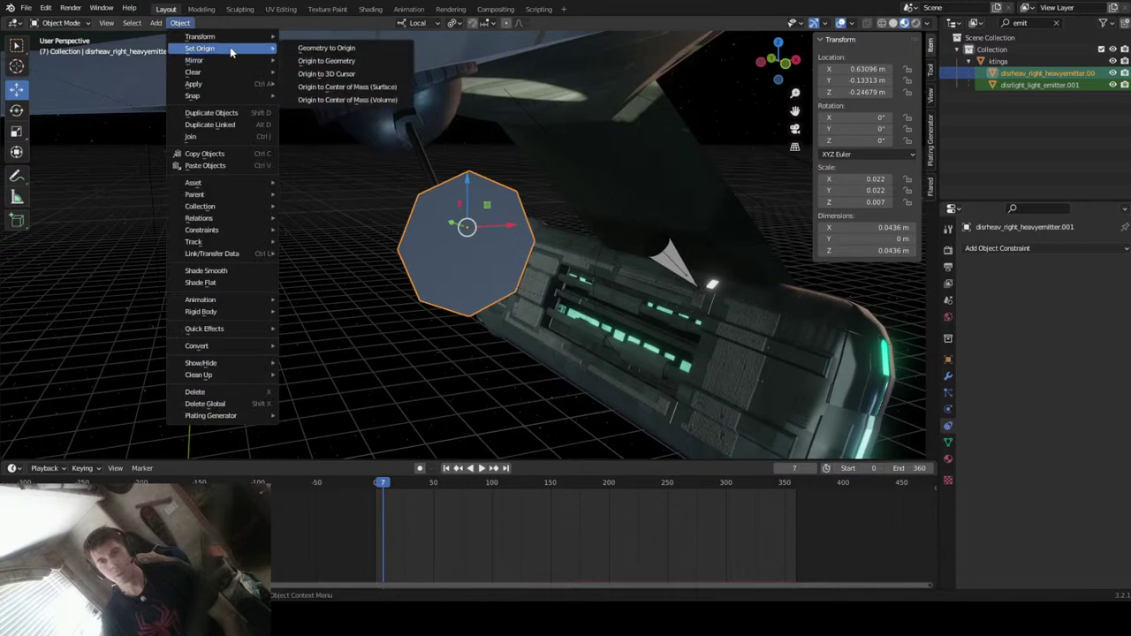
pyautogui.click(341, 60)
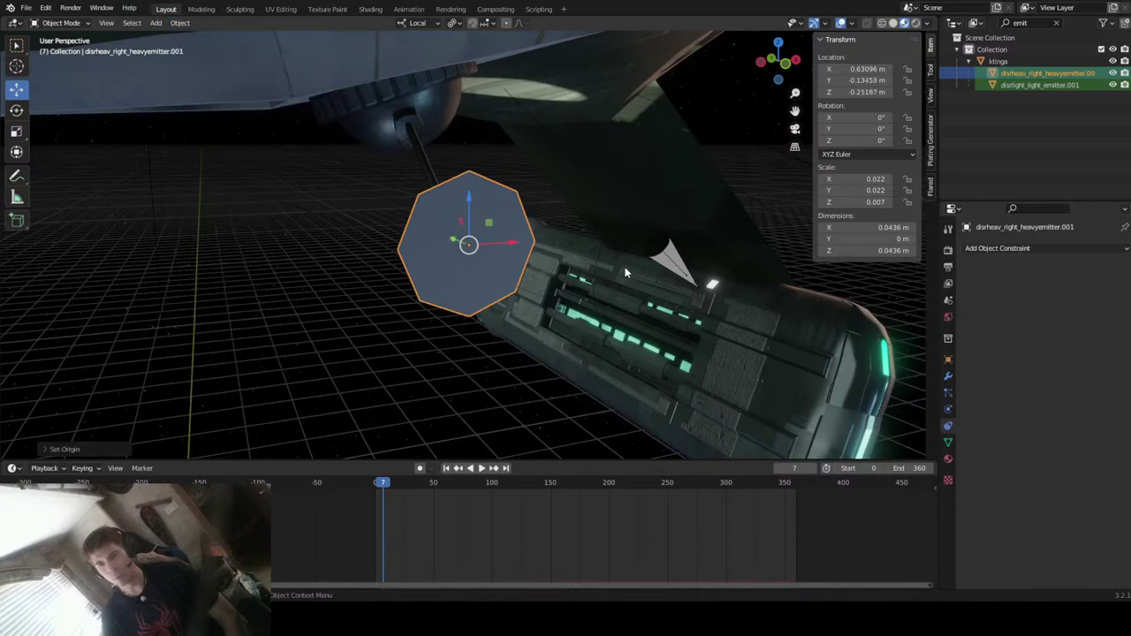
# - Add a new Track To constraint to the heavy emitter with target_disruptor as its target and Z as its up axis
pyautogui.click(1027, 249)
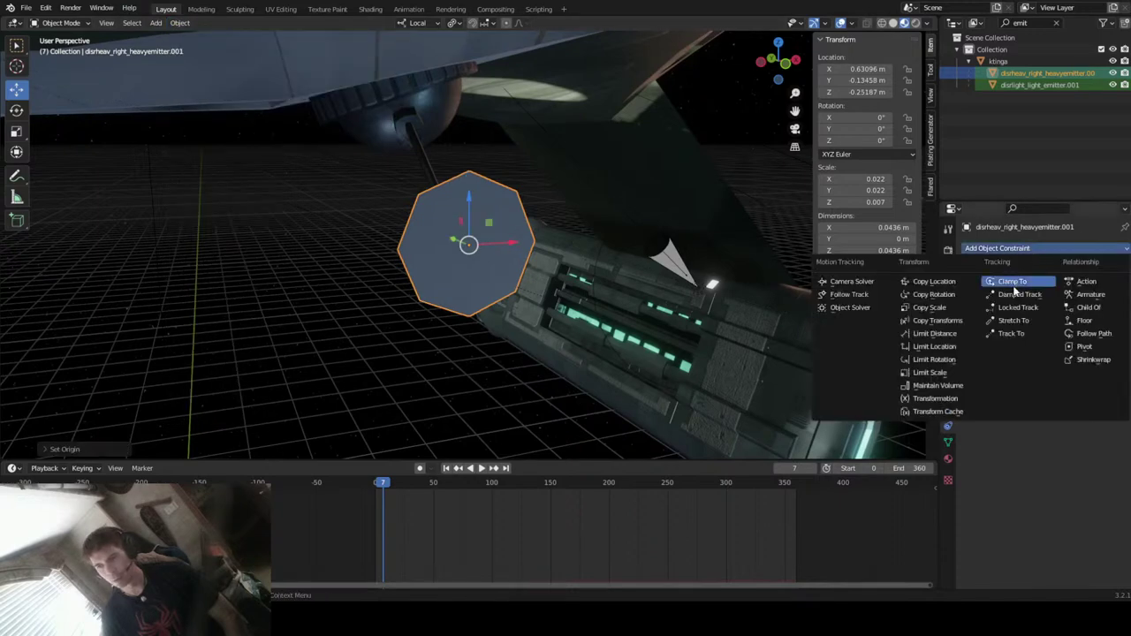
pyautogui.click(1016, 333)
pyautogui.click(1069, 285)
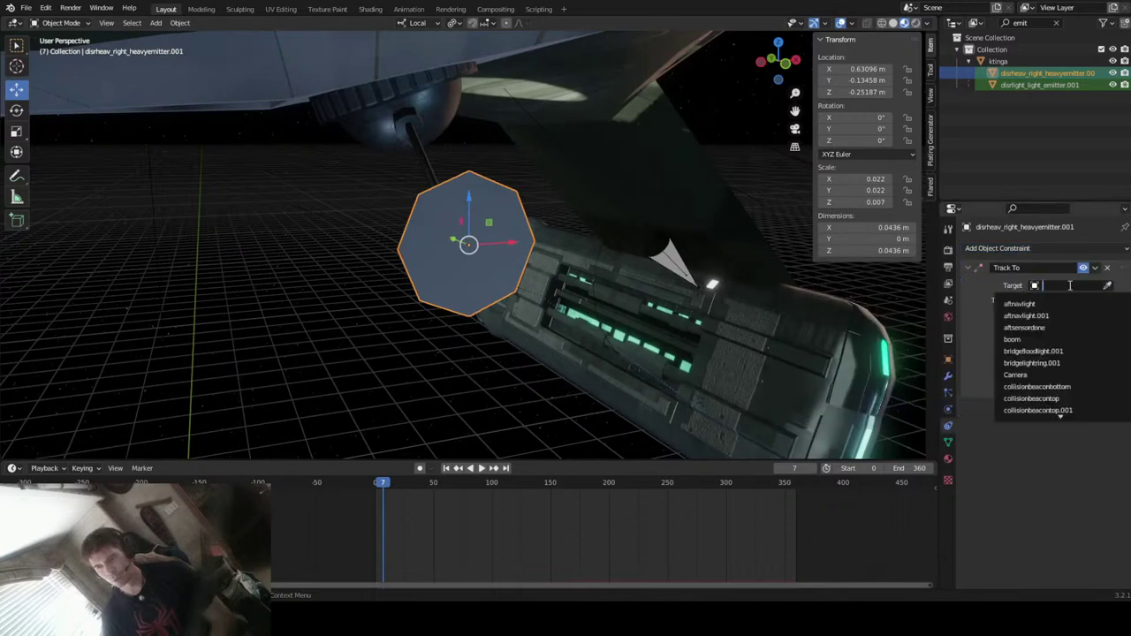
pyautogui.write('targ')
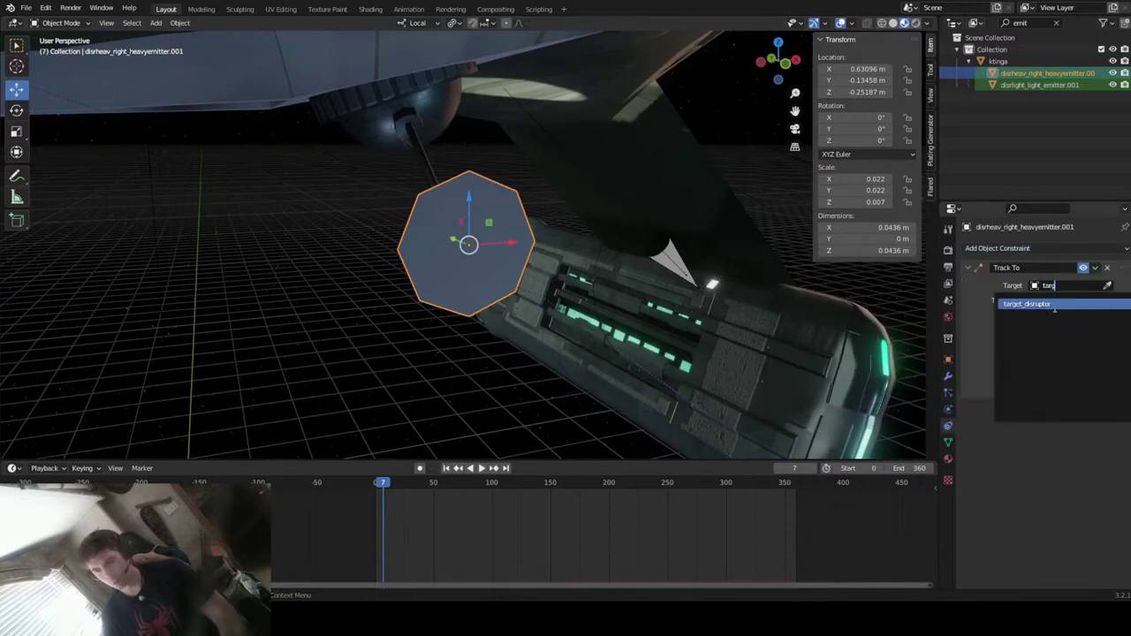
pyautogui.click(1034, 304)
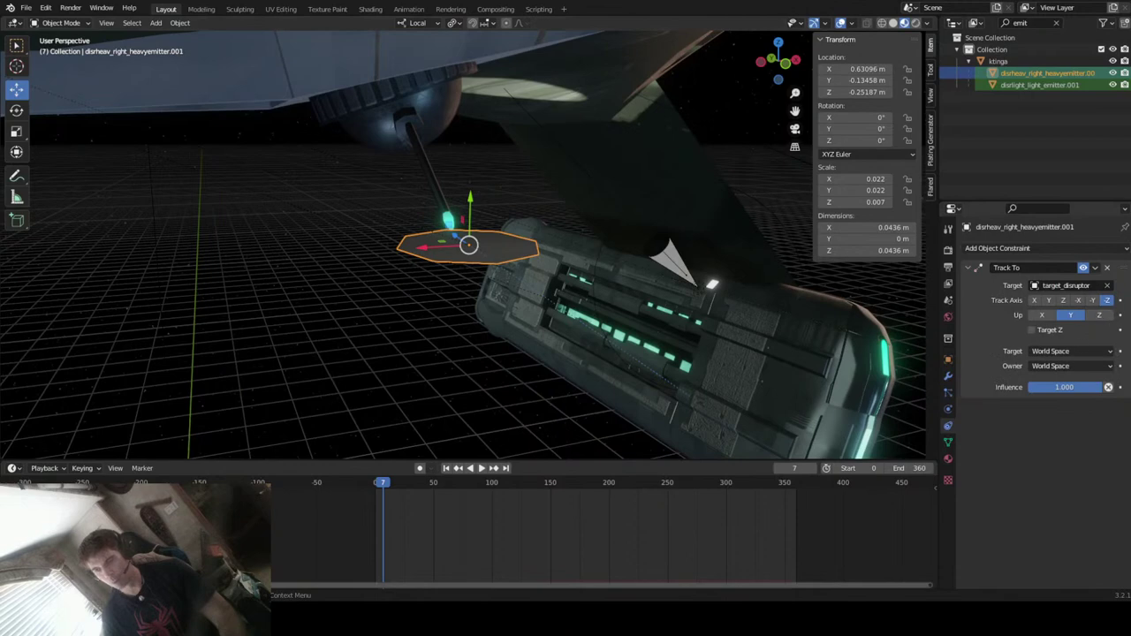
pyautogui.click(1105, 316)
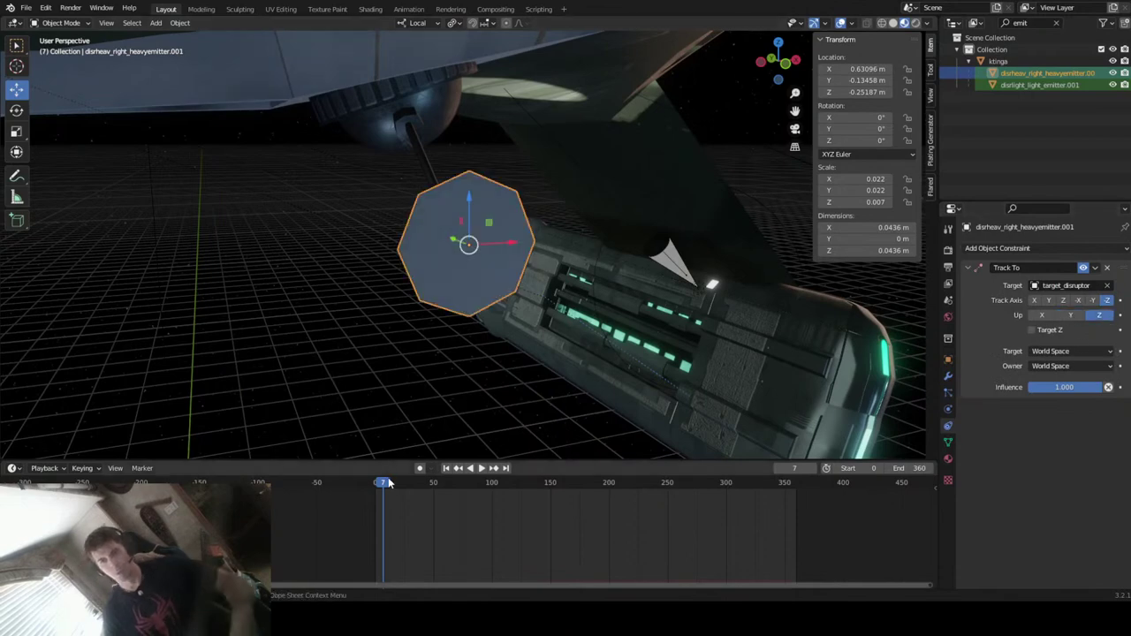
# - Look through the scene camera, show the heavy emitter's particle settings, and review the heavy bolts' firing range up to frame 168
pyautogui.press('space')
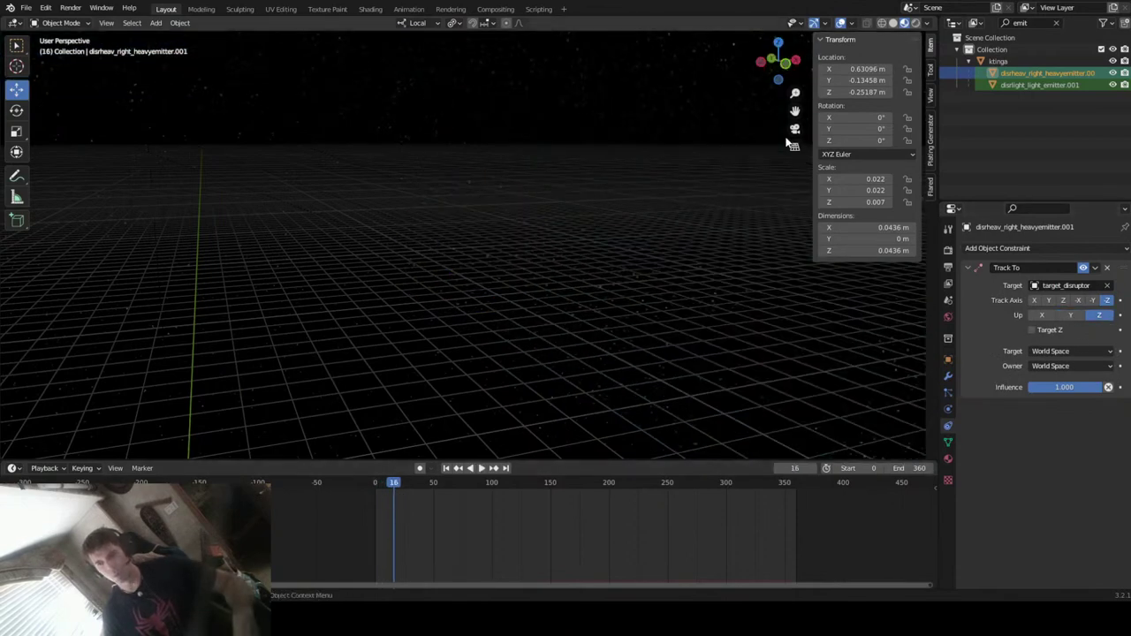
pyautogui.click(795, 130)
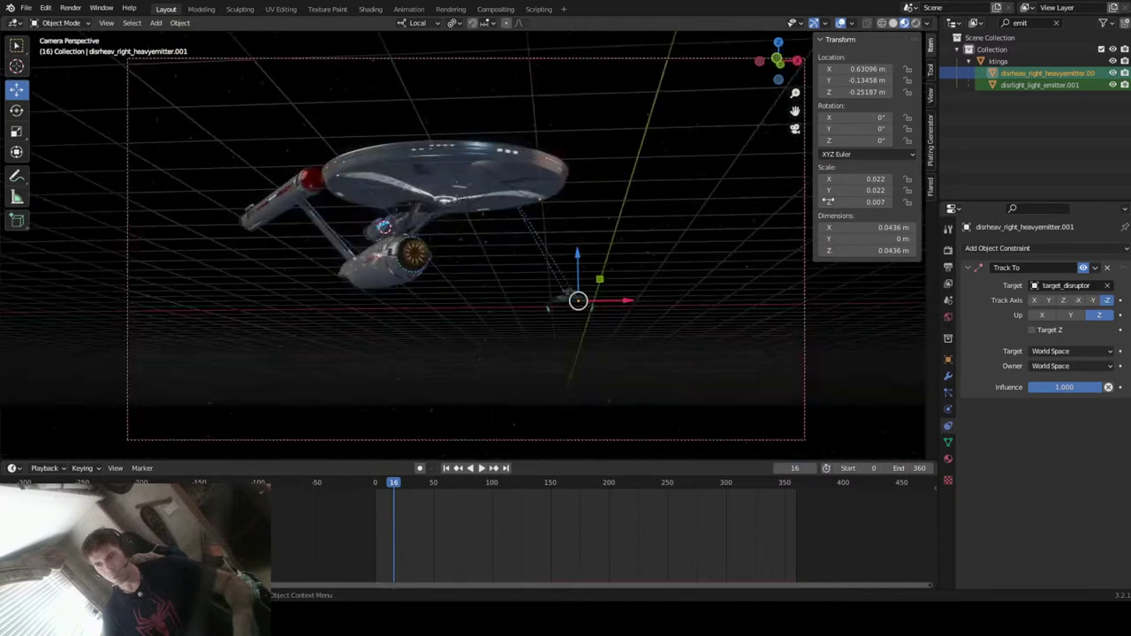
pyautogui.click(949, 395)
pyautogui.scroll(-3, 1066, 439)
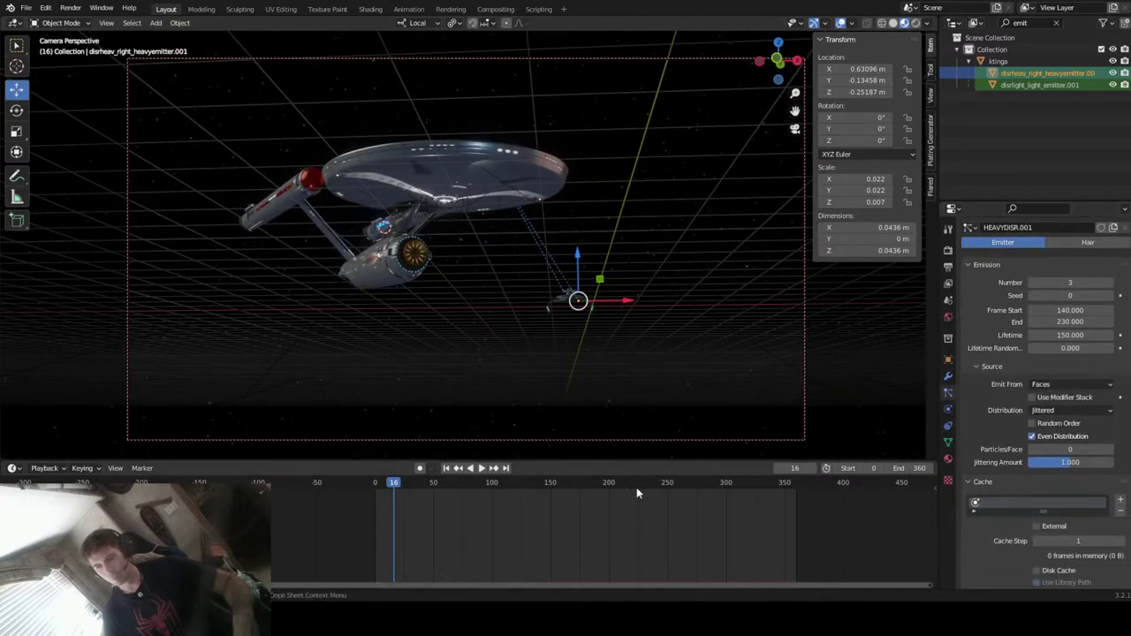
pyautogui.moveTo(395, 491); pyautogui.dragTo(587, 501)
pyautogui.moveTo(583, 502); pyautogui.dragTo(571, 502)
pyautogui.press('space')
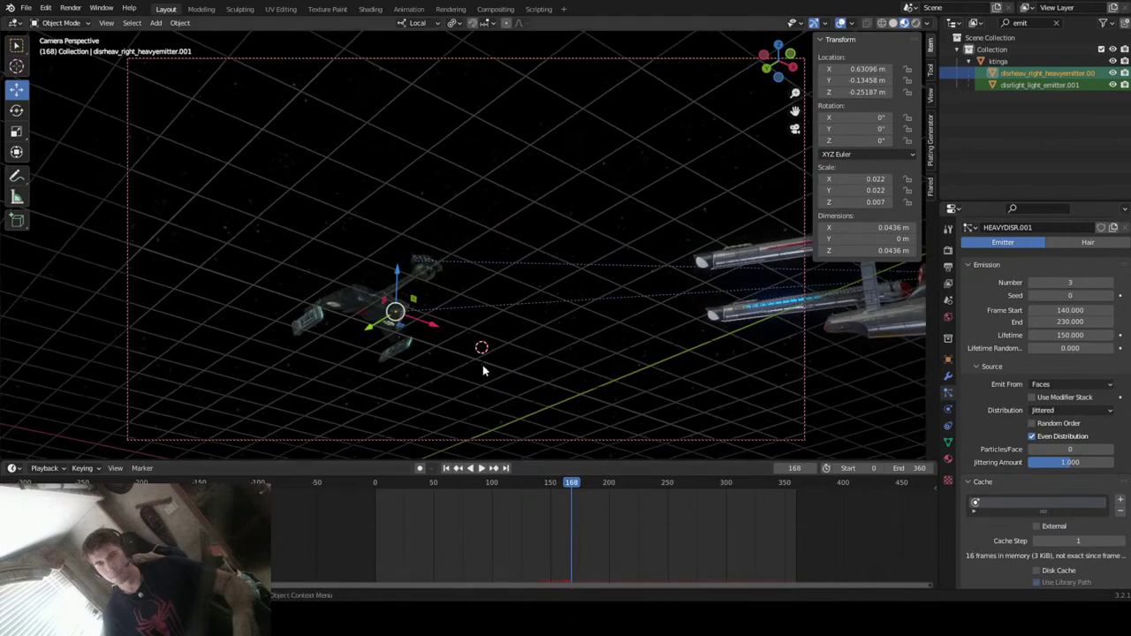
# - Leave the camera view and examine the heavy bolt's direction relative to both ships at frame 168
pyautogui.click(778, 78)
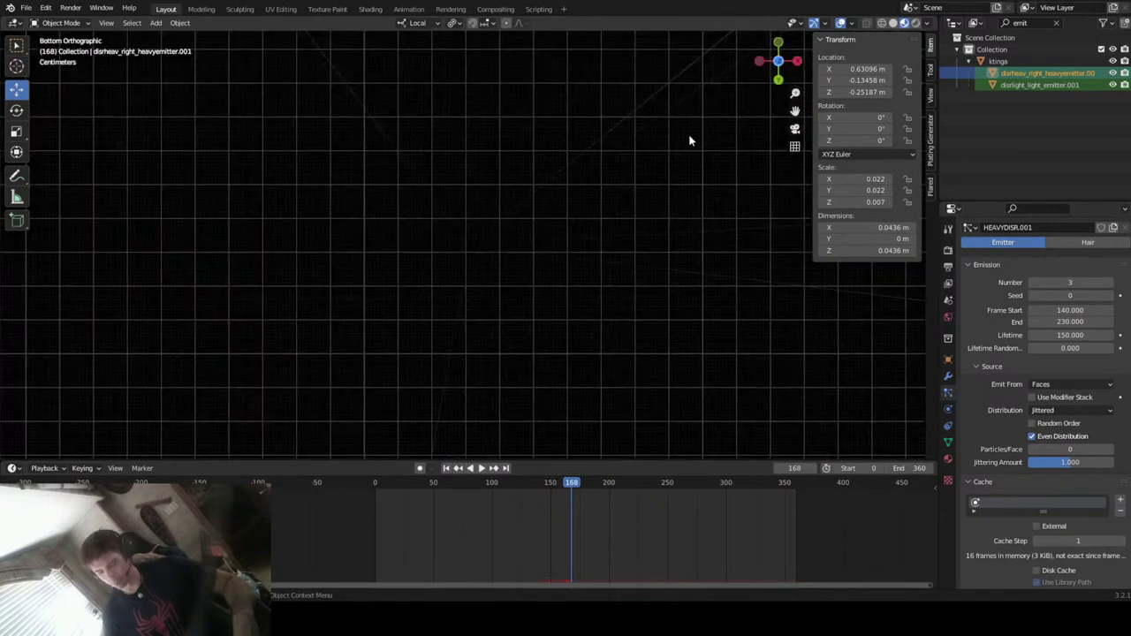
pyautogui.scroll(-10, 690, 140)
pyautogui.moveTo(584, 259); pyautogui.dragTo(629, 410, button='middle')
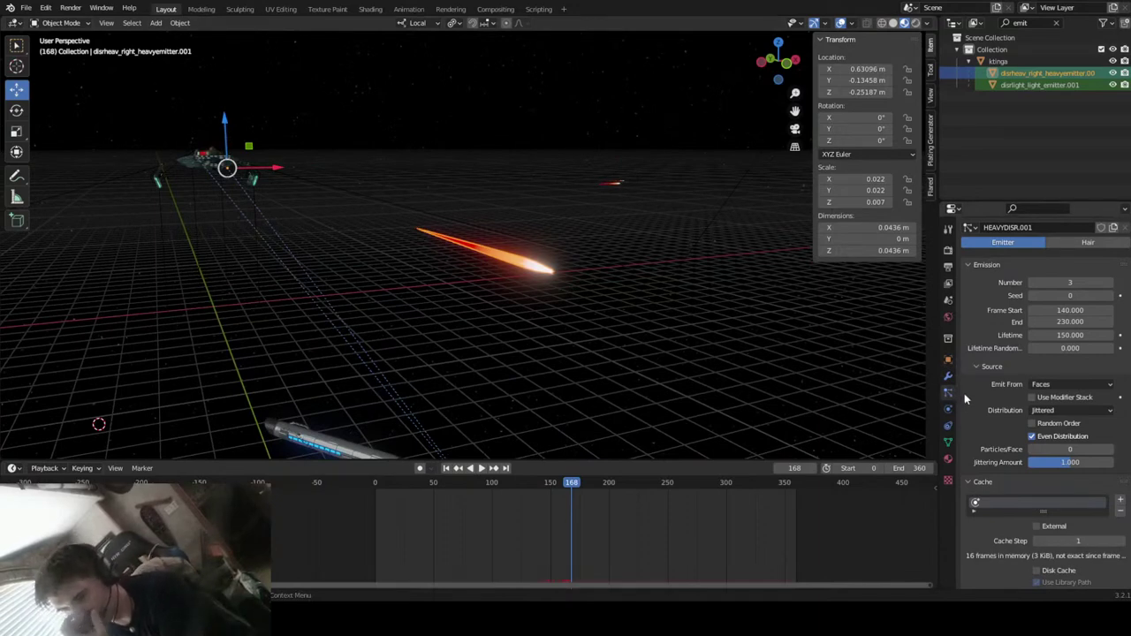
# - Set the HEAVYDISR.001 particles to emit from Volume and show their cache settings
pyautogui.click(1083, 388)
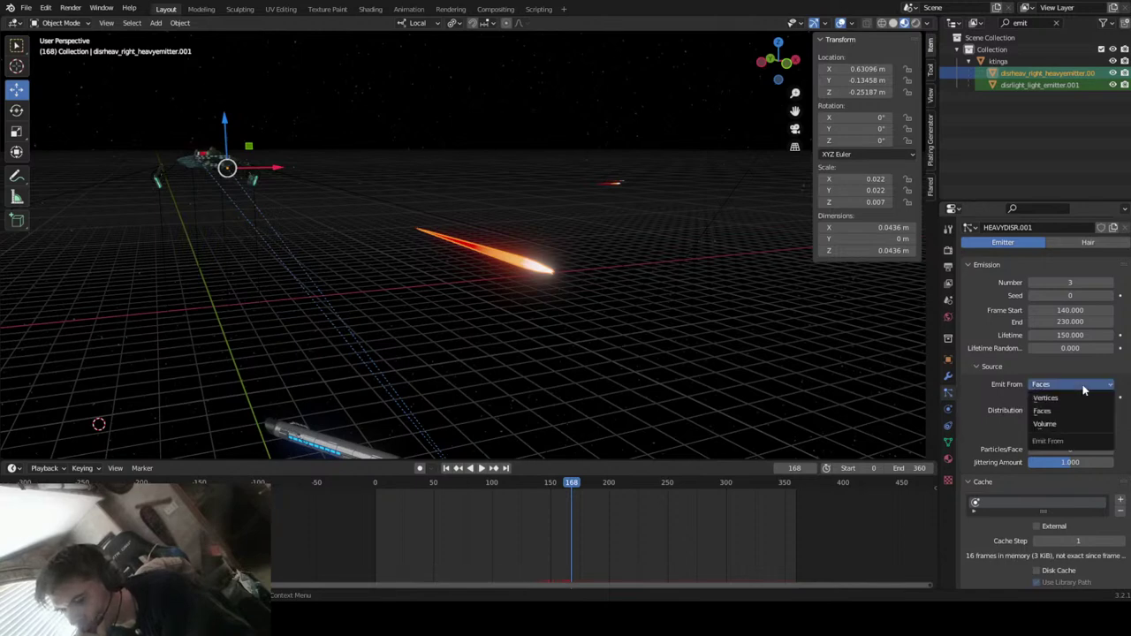
pyautogui.click(1065, 427)
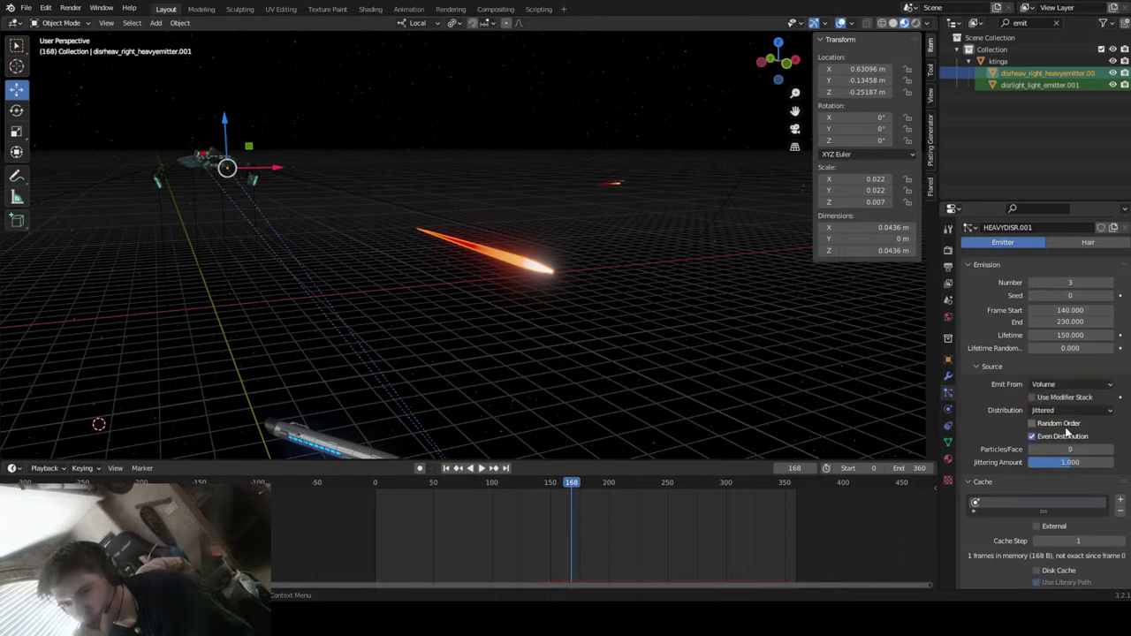
pyautogui.scroll(-4, 1009, 391)
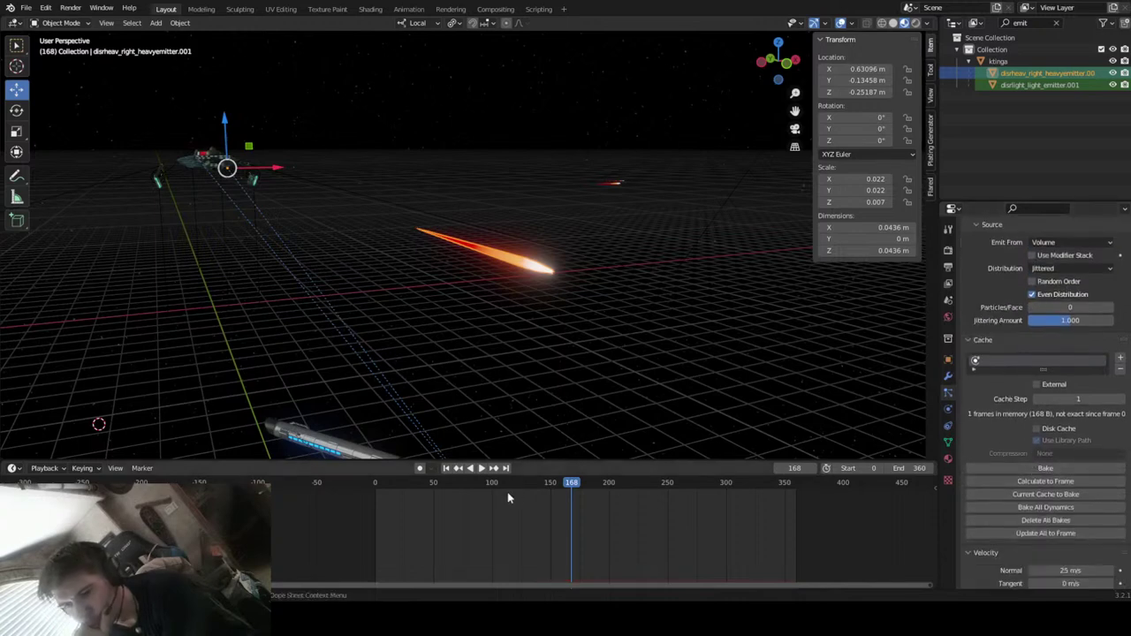
# - Replay the animation from frame 27 and review frames 105 to 164 to check the heavy bolts' path
pyautogui.moveTo(568, 488); pyautogui.dragTo(406, 521)
pyautogui.moveTo(427, 422); pyautogui.dragTo(430, 411, button='middle')
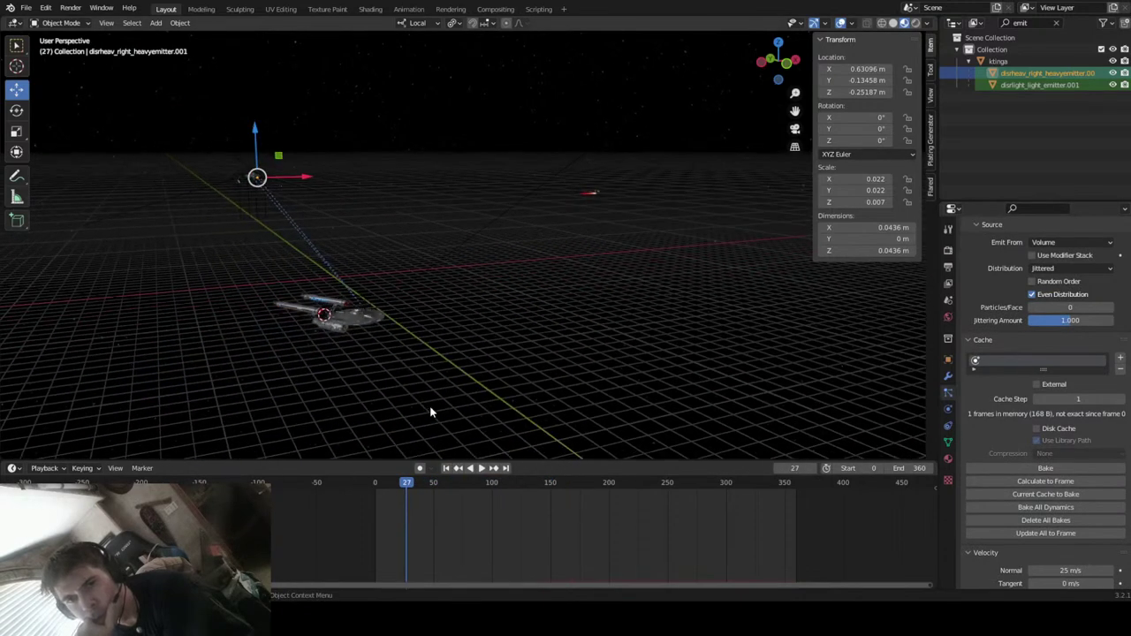
pyautogui.press('space')
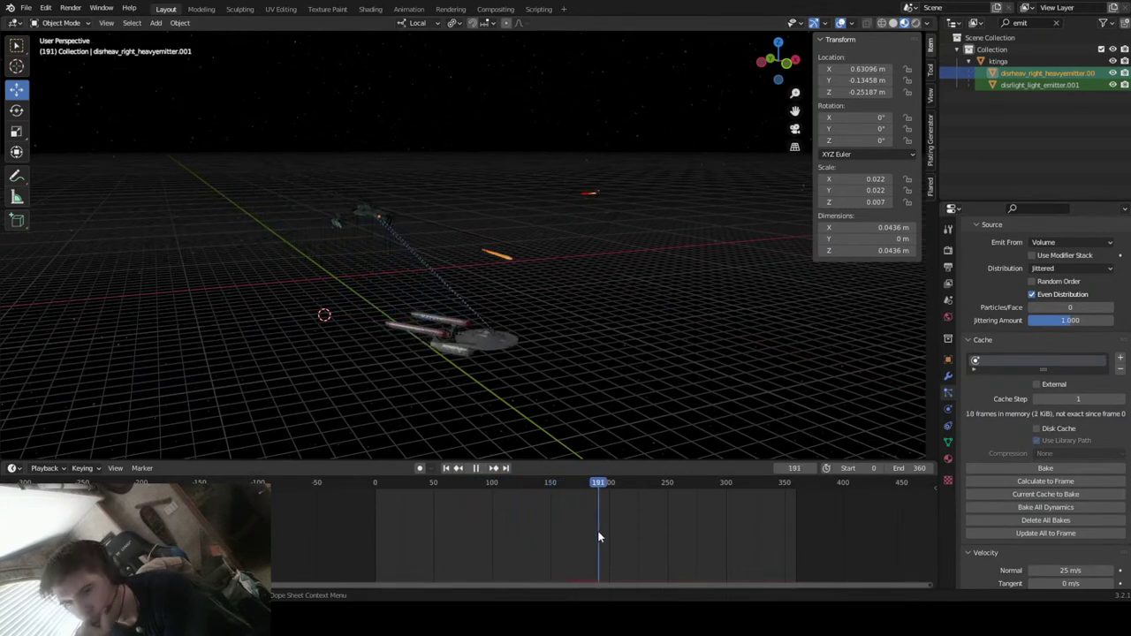
pyautogui.moveTo(586, 540); pyautogui.dragTo(497, 517)
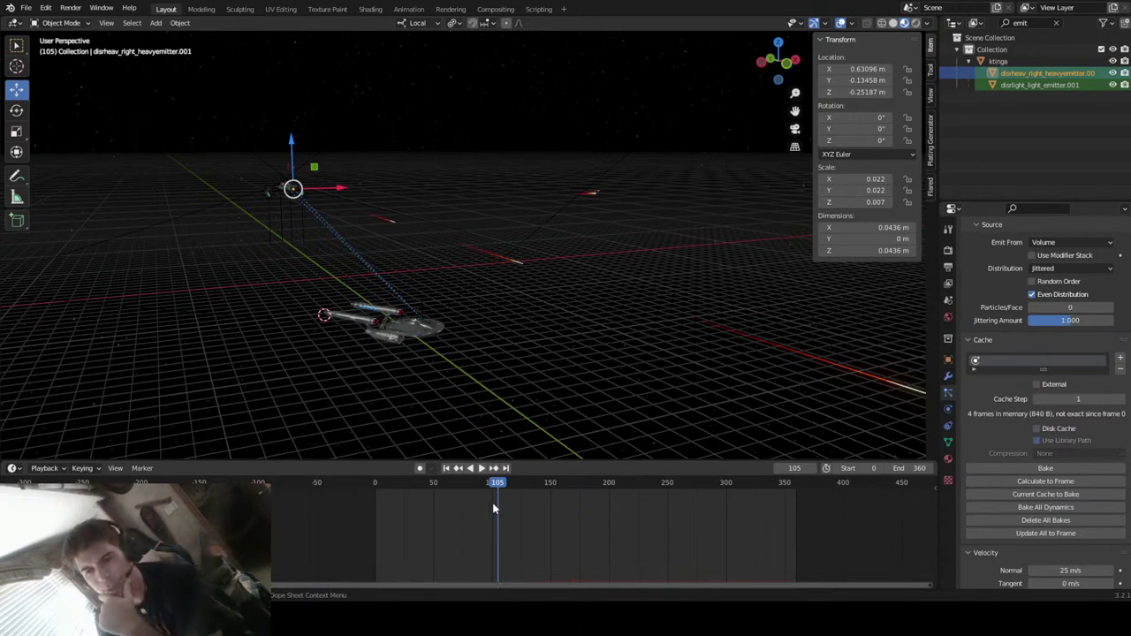
pyautogui.moveTo(500, 484); pyautogui.dragTo(568, 520)
pyautogui.press('space')
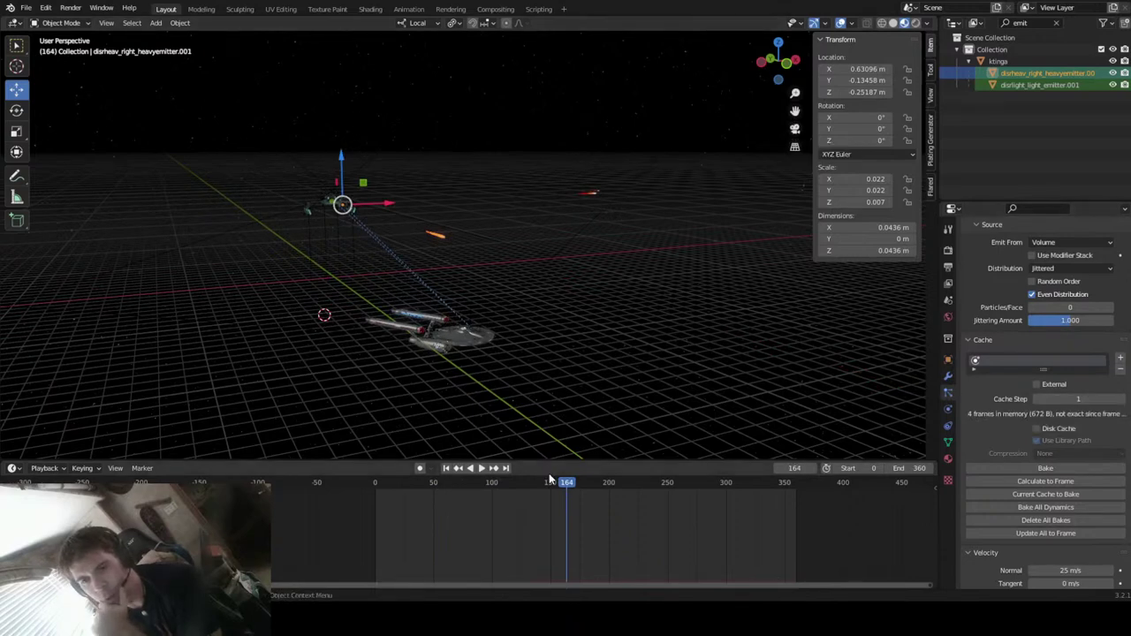
# - At frame 130, select disrlight_light_emitter.001 and show its object constraints
pyautogui.moveTo(563, 490); pyautogui.dragTo(528, 502)
pyautogui.click(1052, 85)
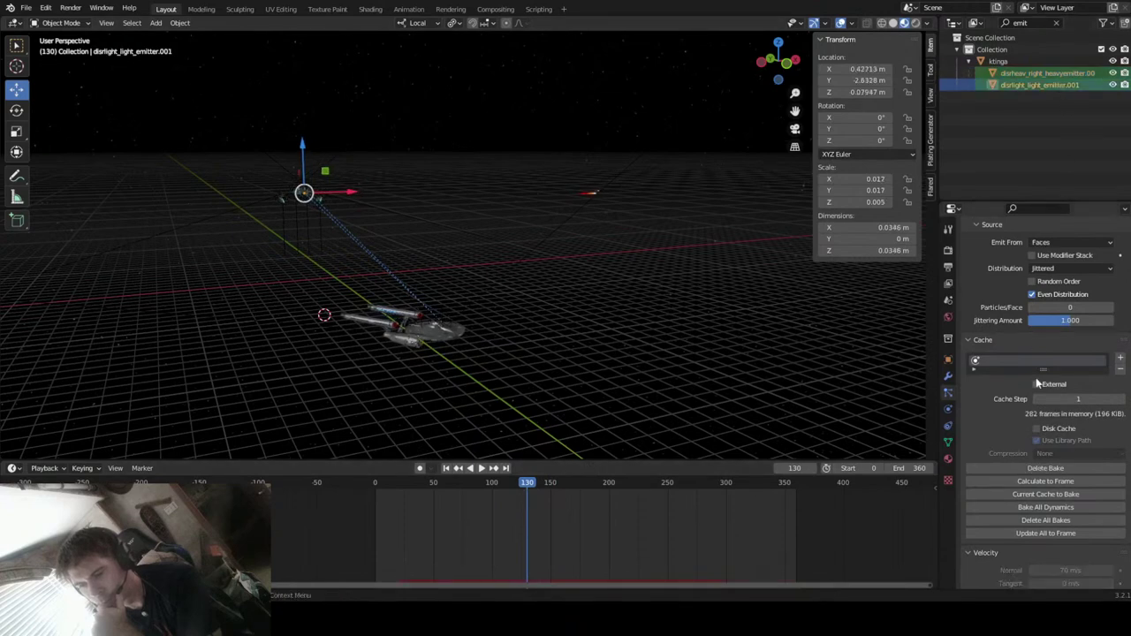
pyautogui.click(949, 426)
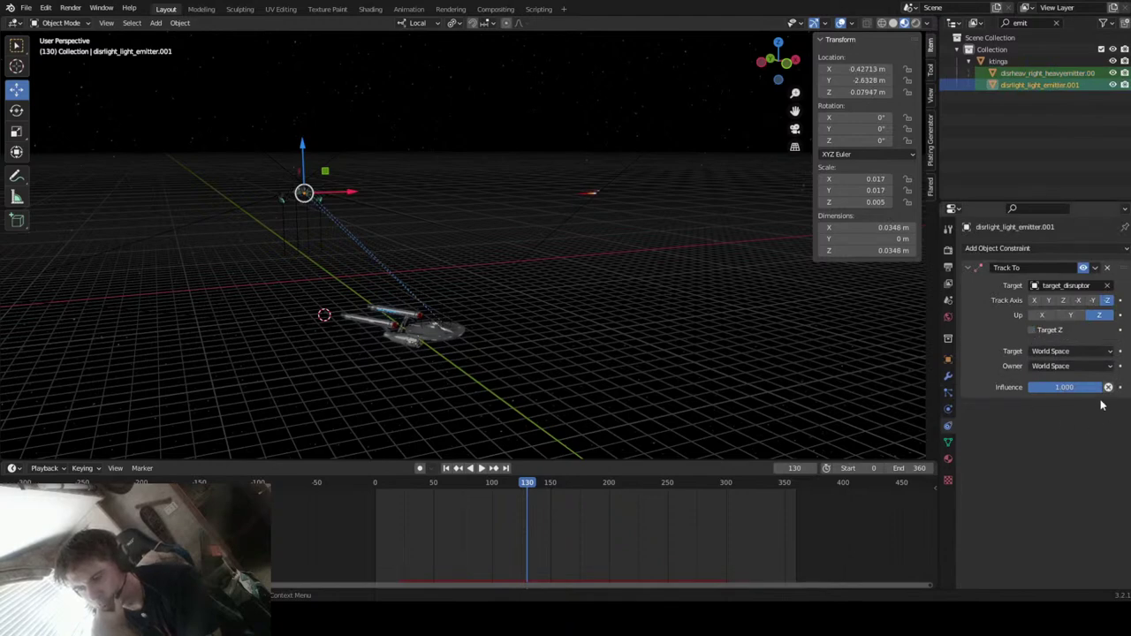
# - Try Local Space as the target space of the light emitter's Track To constraint, and check the bolts around frame 67
pyautogui.click(1080, 354)
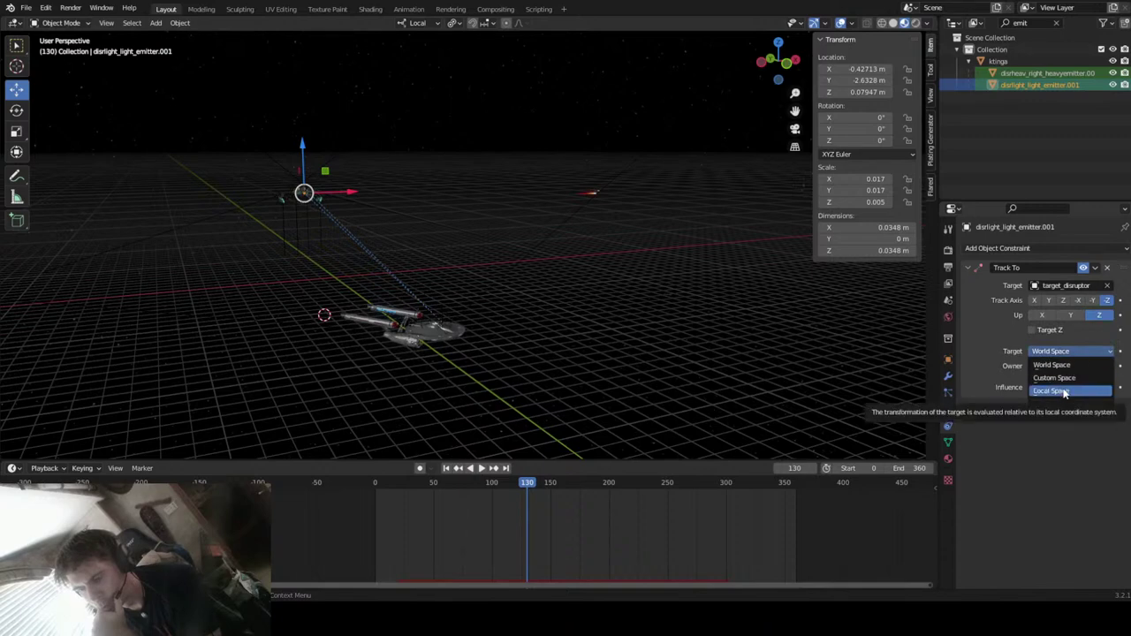
pyautogui.click(1056, 390)
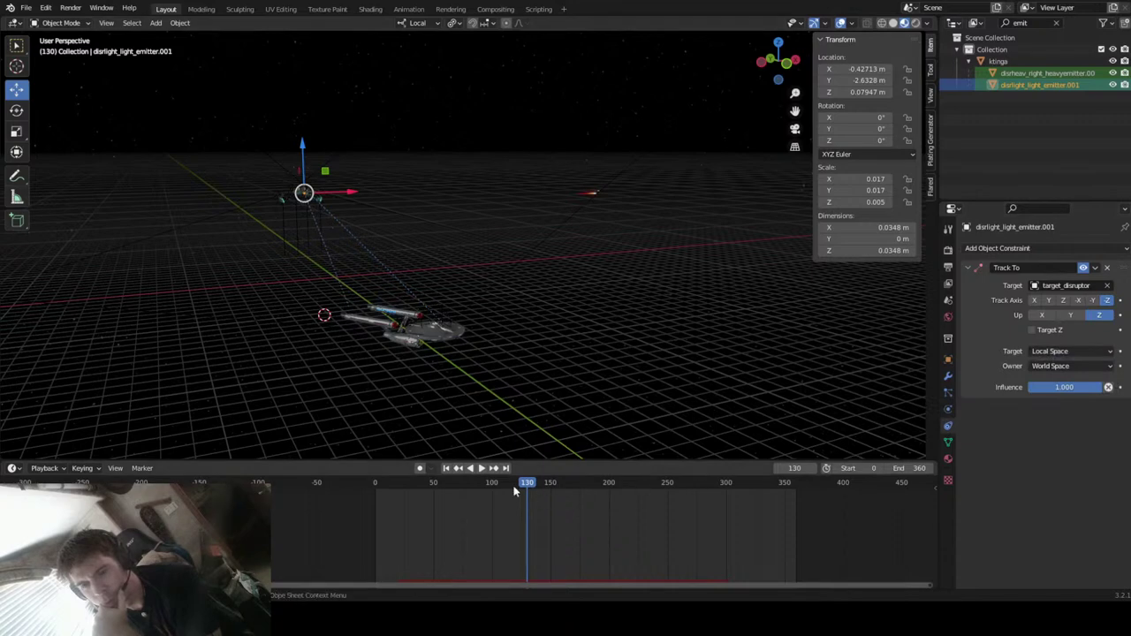
pyautogui.moveTo(528, 483); pyautogui.dragTo(457, 521)
pyautogui.press('space')
pyautogui.press('Escape')
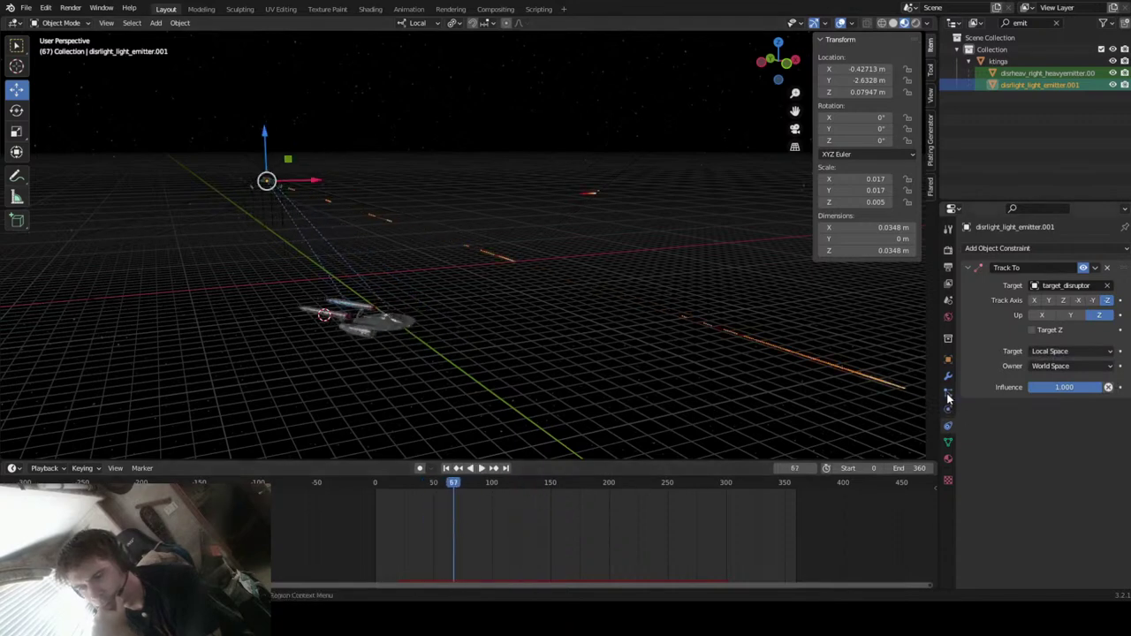
# - Try Local Space as the constraint's owner space too, and check the light bolts at frame 47
pyautogui.click(1056, 366)
pyautogui.click(1047, 405)
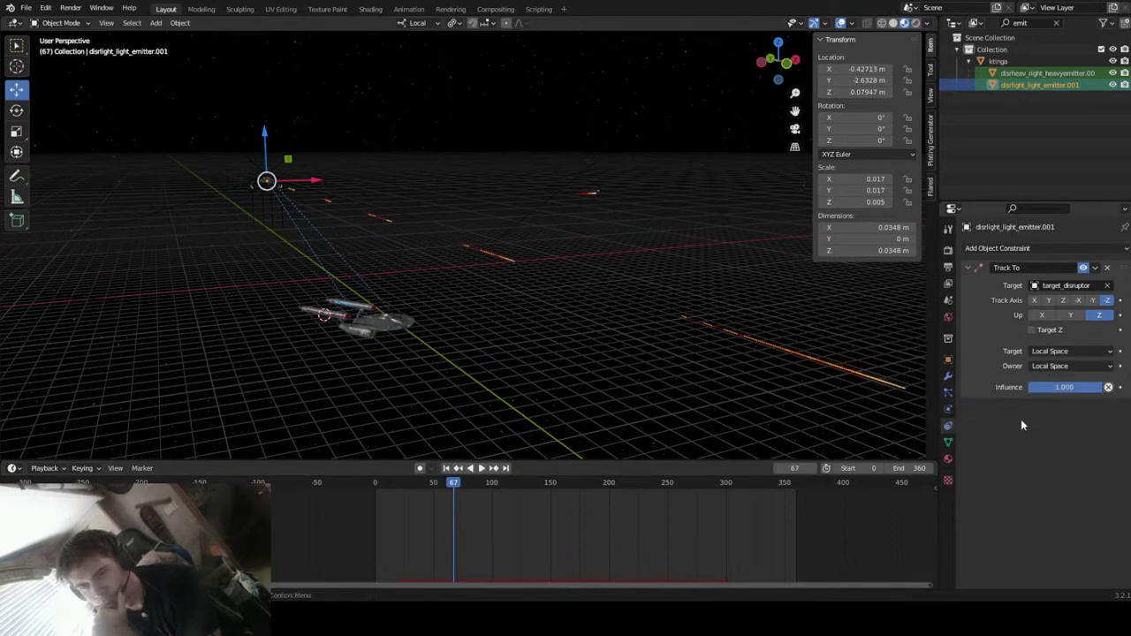
pyautogui.moveTo(455, 488); pyautogui.dragTo(430, 518)
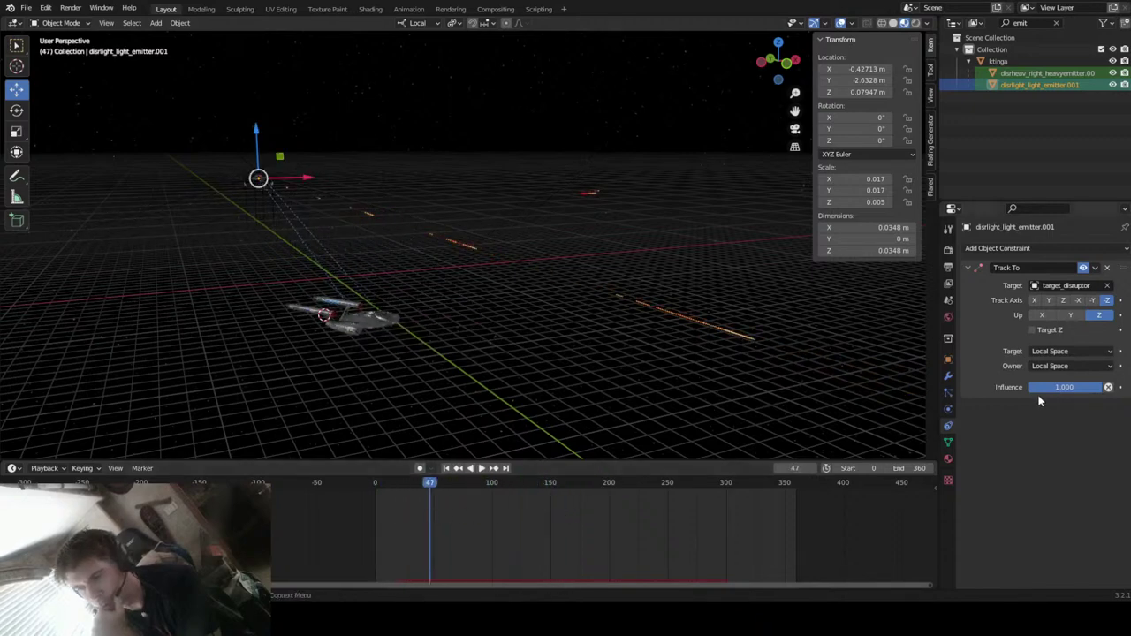
# - Return the Track To constraint's target and owner spaces to World Space and check the bolts at frame 54
pyautogui.click(1078, 353)
pyautogui.click(1061, 366)
pyautogui.click(1063, 367)
pyautogui.click(1052, 379)
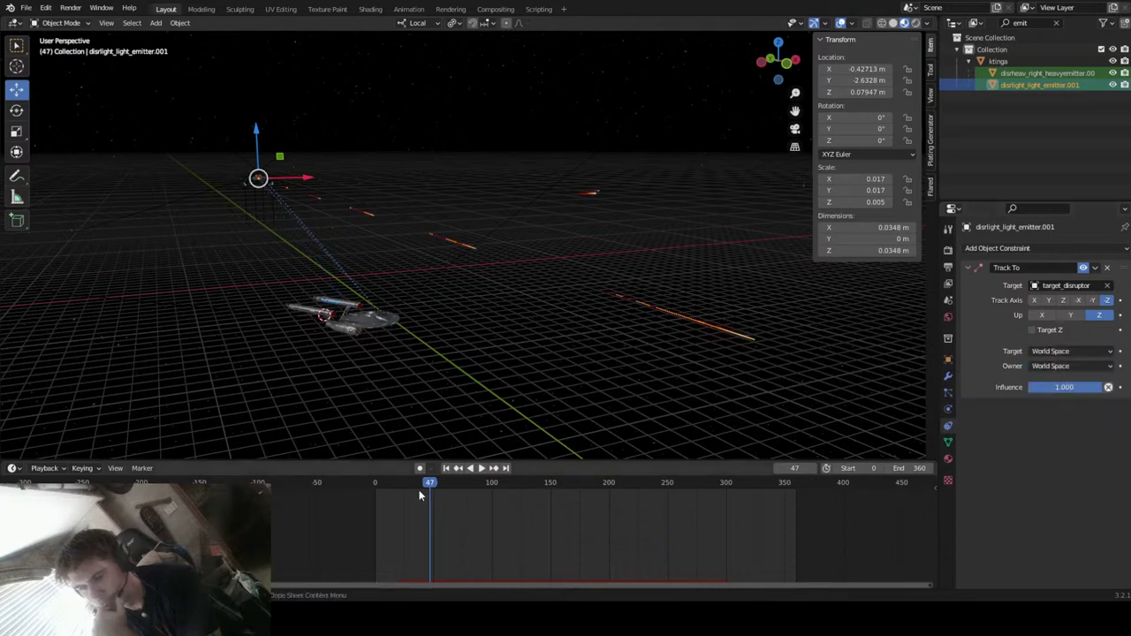
pyautogui.moveTo(430, 486); pyautogui.dragTo(437, 545)
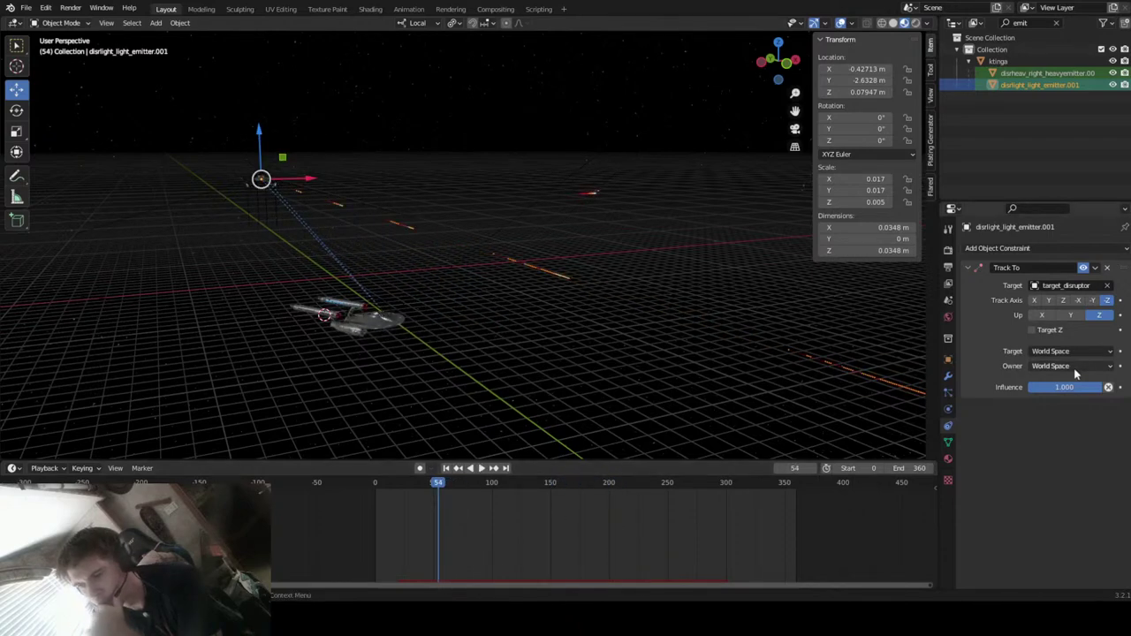
# - At frame 36, remove the Track To constraint from the light disruptor emitter
pyautogui.click(978, 273)
pyautogui.click(979, 273)
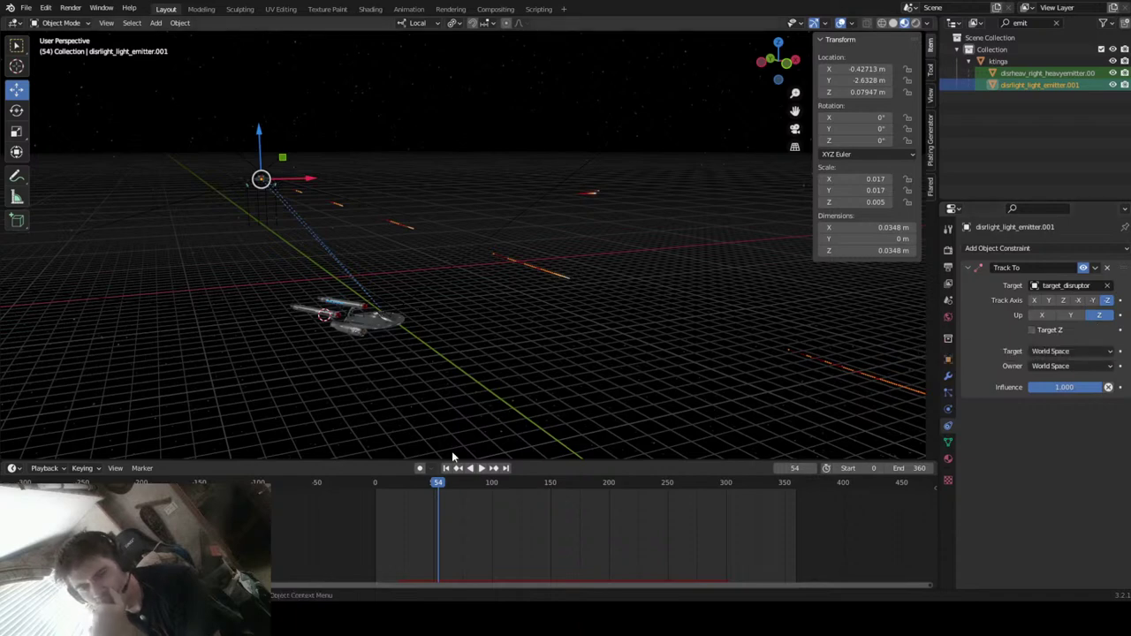
pyautogui.moveTo(432, 484); pyautogui.dragTo(418, 484)
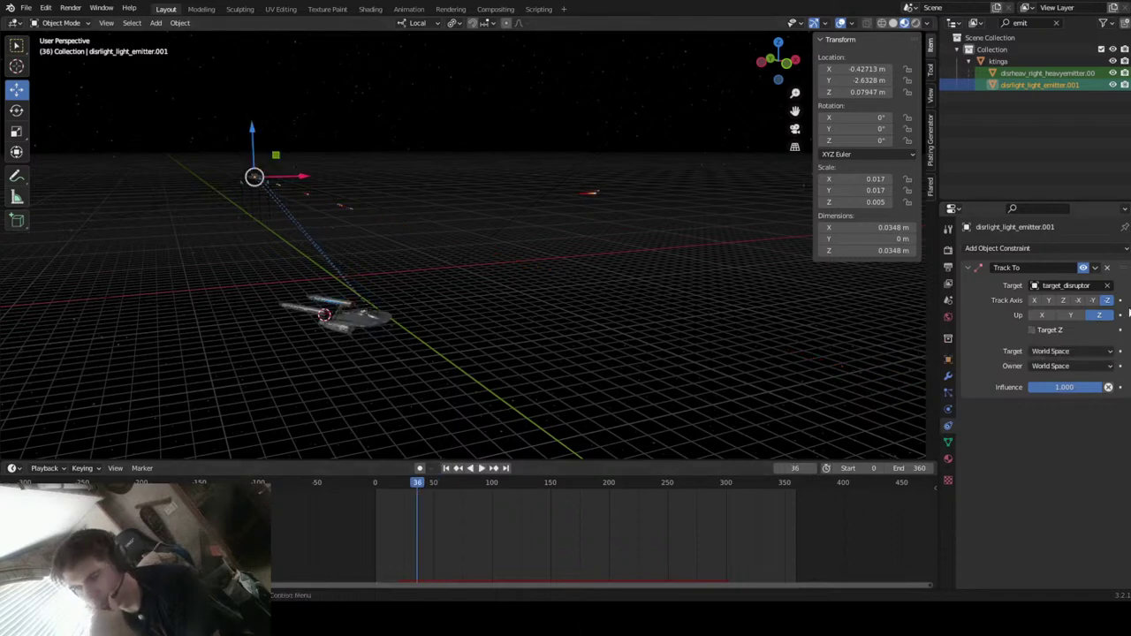
pyautogui.click(1108, 268)
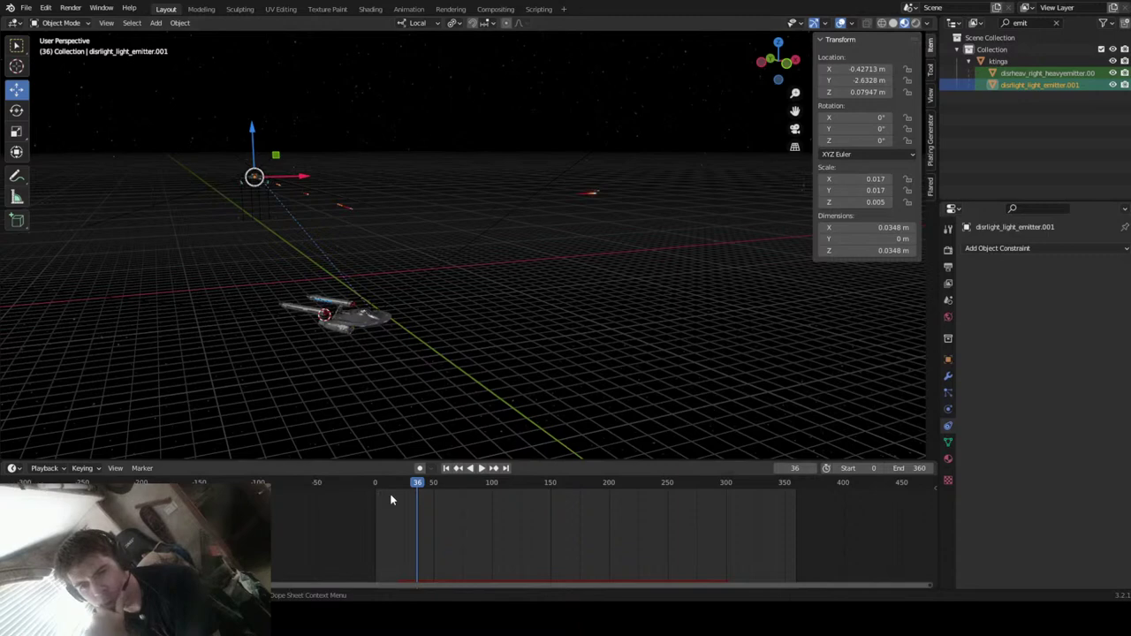
# - At frame 9, look through the camera, identify the Enterprise's saucer object and remove the Track To constraint from the heavy disruptor emitter
pyautogui.moveTo(413, 491); pyautogui.dragTo(386, 495)
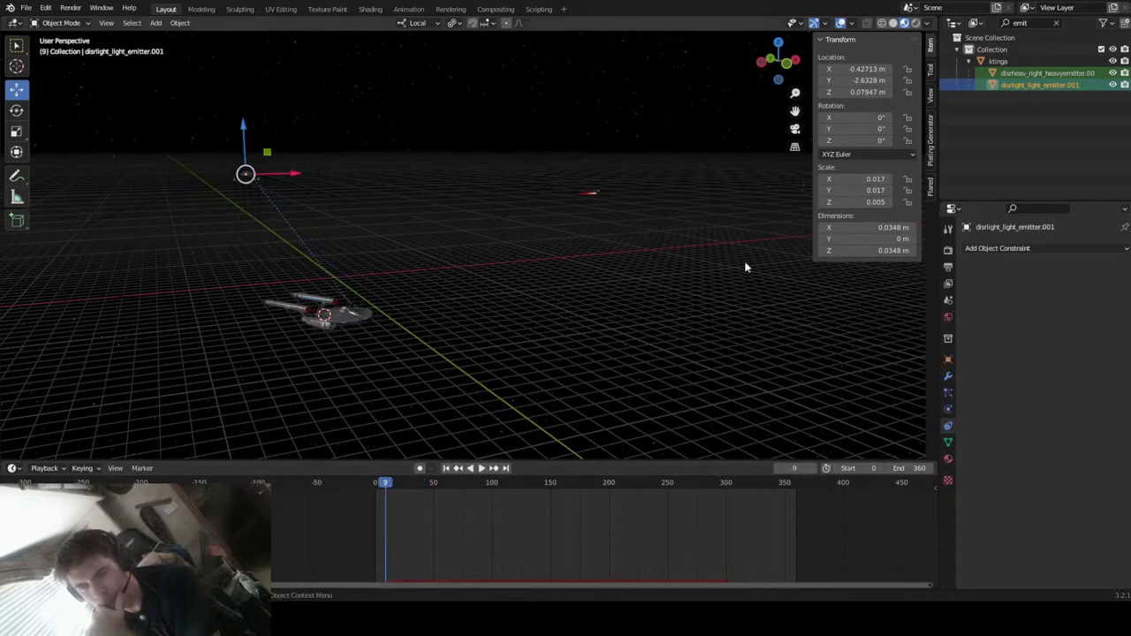
pyautogui.click(796, 147)
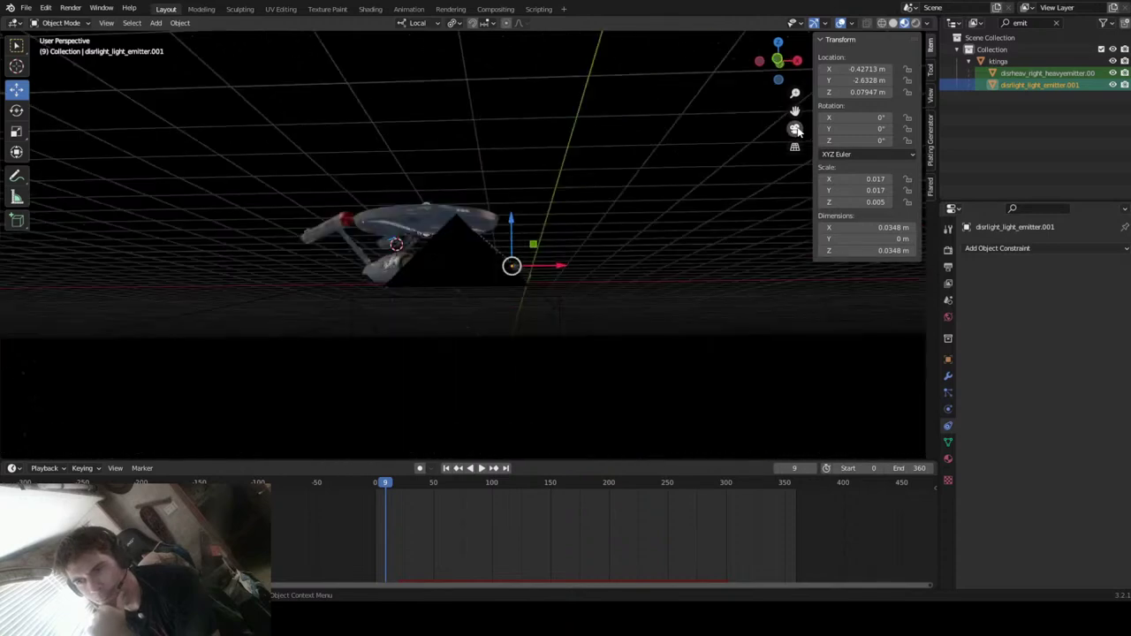
pyautogui.click(501, 195)
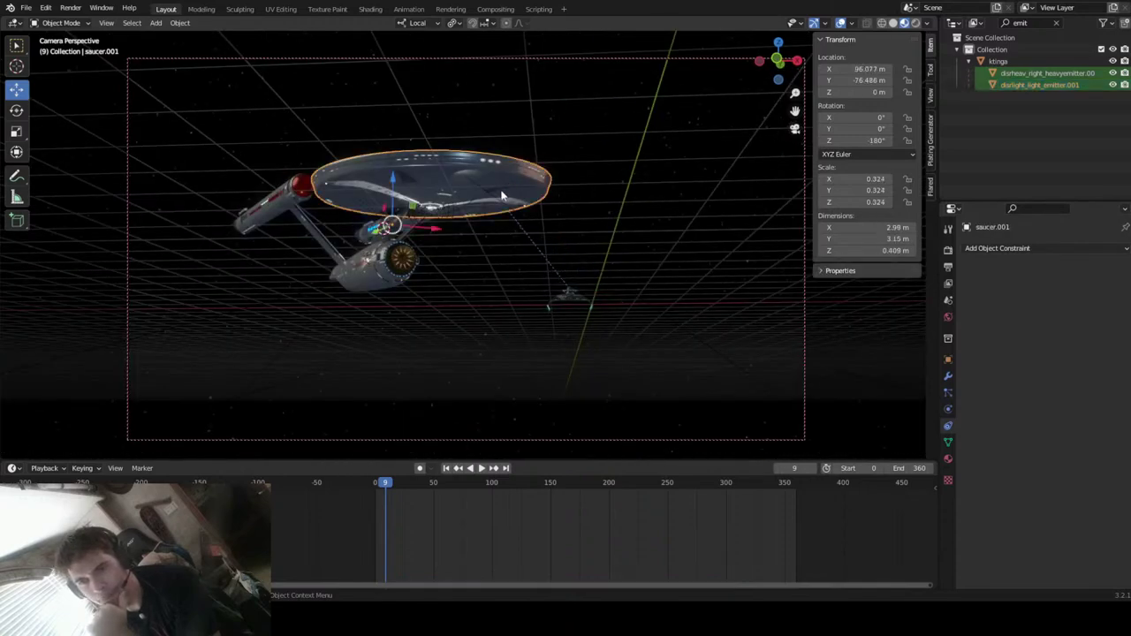
pyautogui.click(1047, 74)
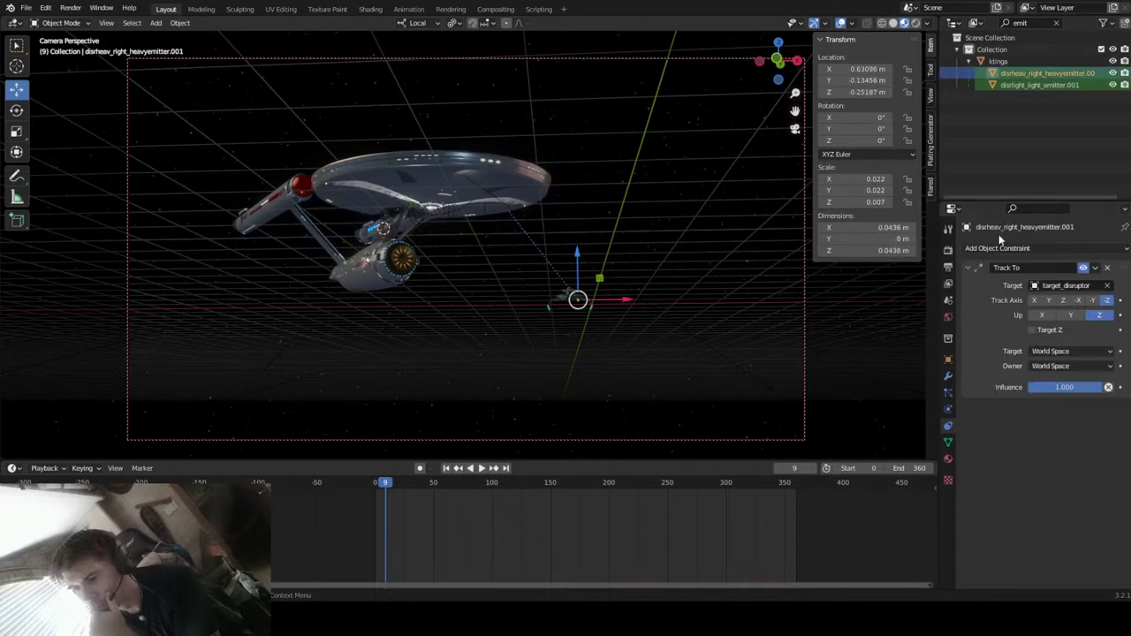
pyautogui.click(1108, 268)
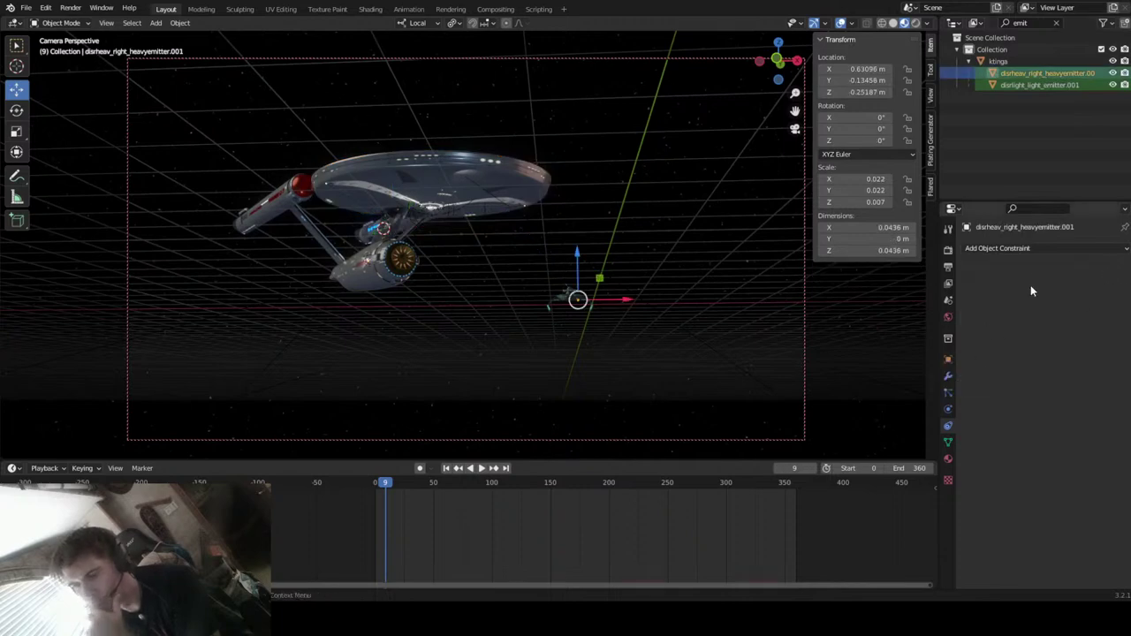
# - Add a Track To constraint to the heavy disruptor emitter, targeting saucer.001 with Z as the up axis
pyautogui.click(1039, 246)
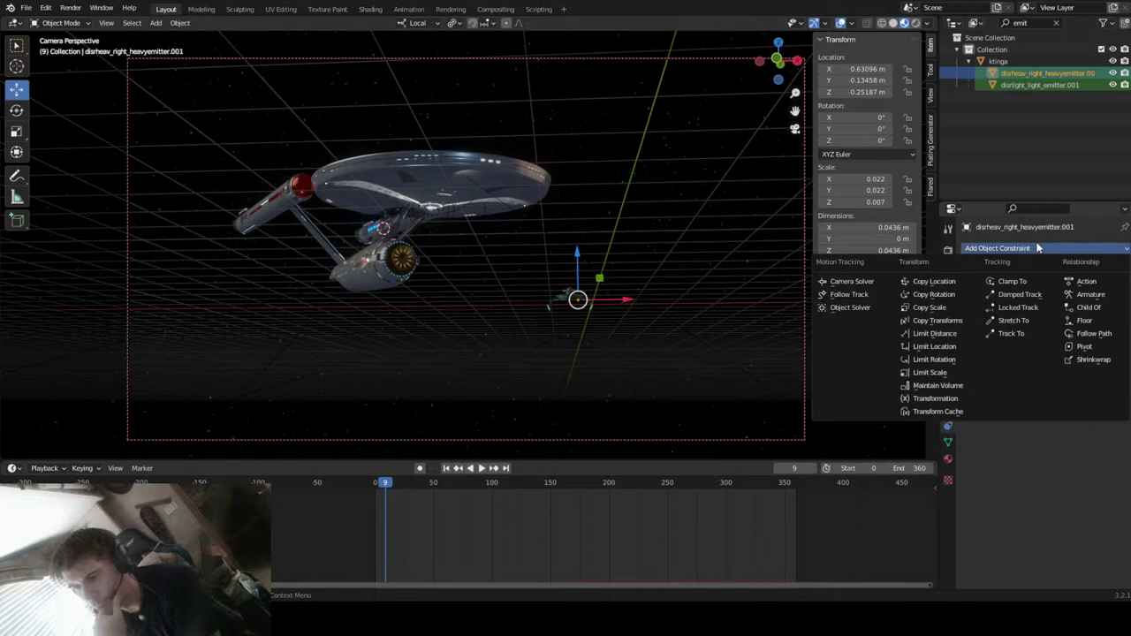
pyautogui.click(1011, 334)
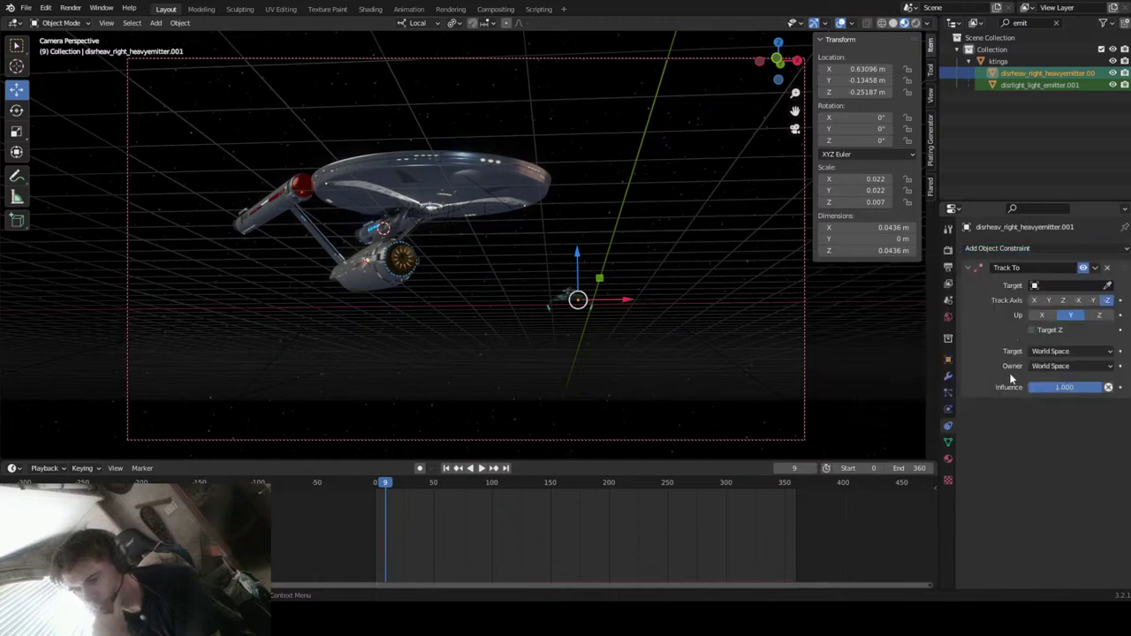
pyautogui.click(1056, 286)
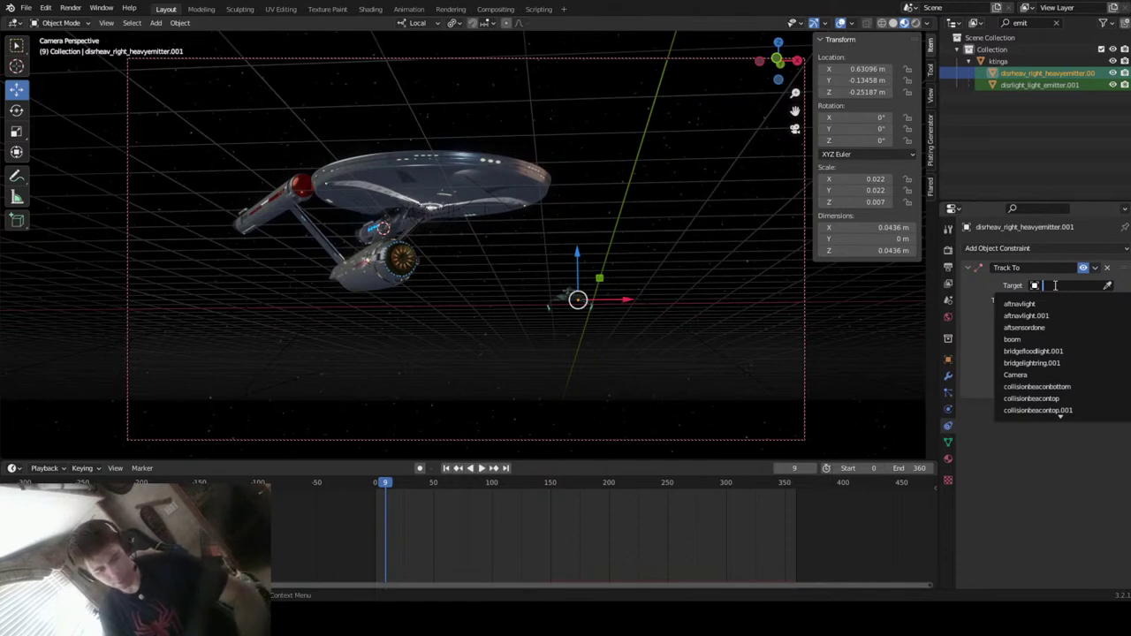
pyautogui.write('sauce')
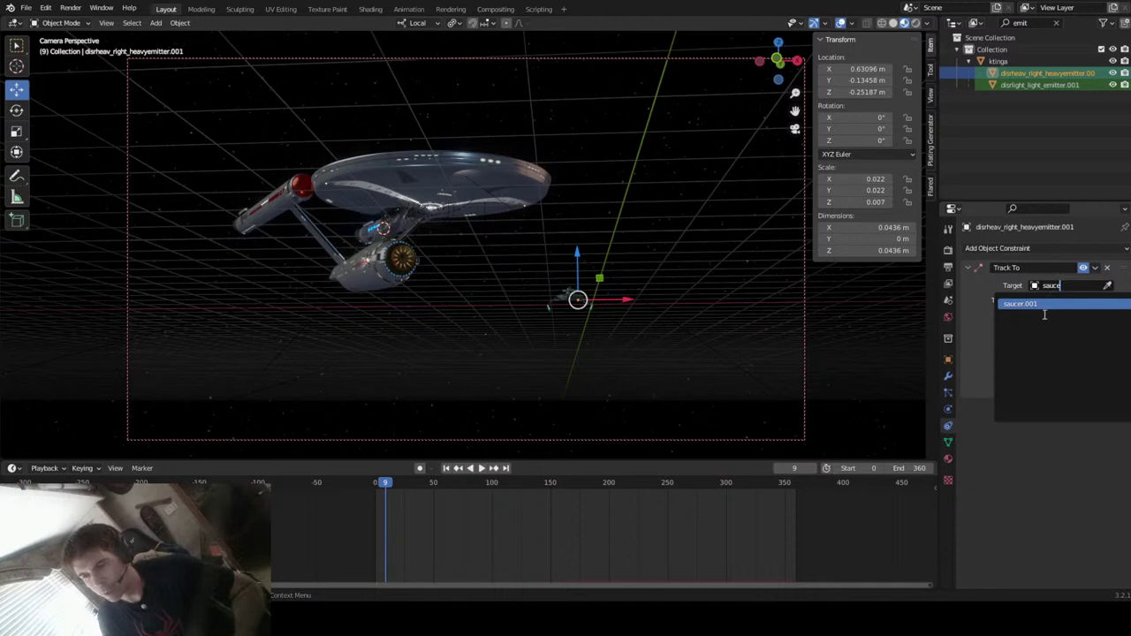
pyautogui.click(1047, 305)
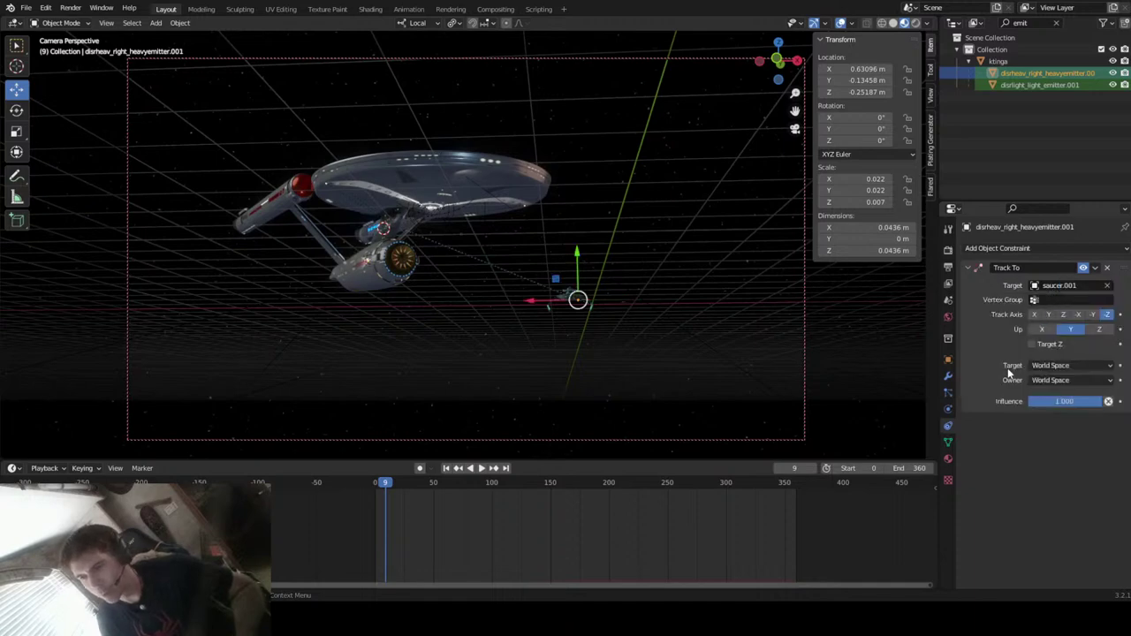
pyautogui.click(1099, 329)
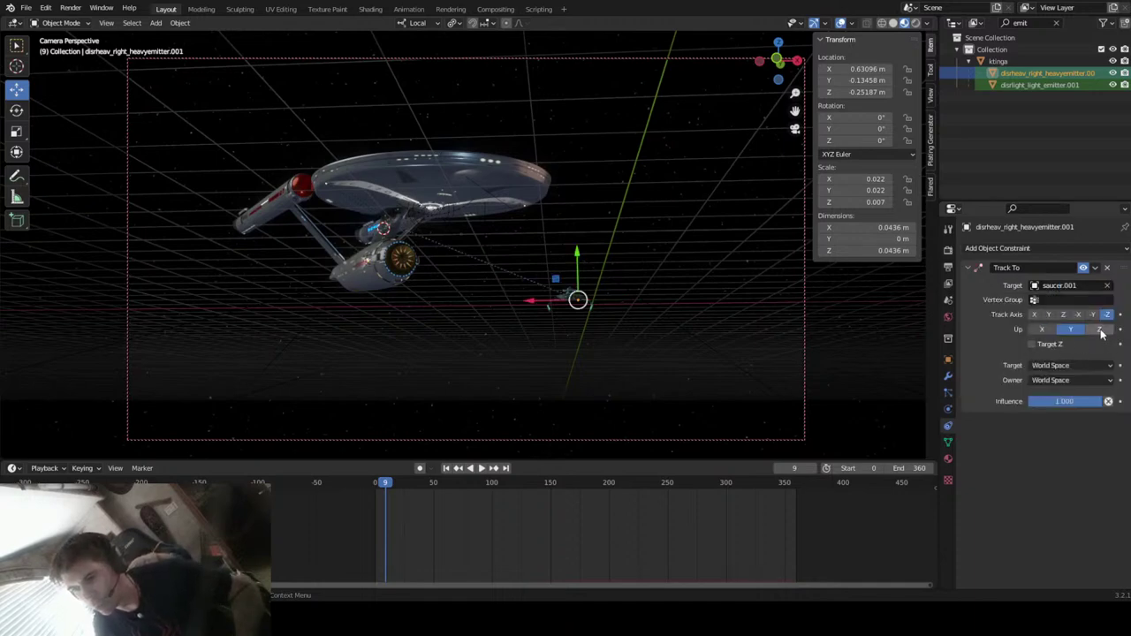
# - Rewind to frame 0 and set the heavy emitter's particles to emit from Faces
pyautogui.hotkey('shift', 'ctrl', 'space')
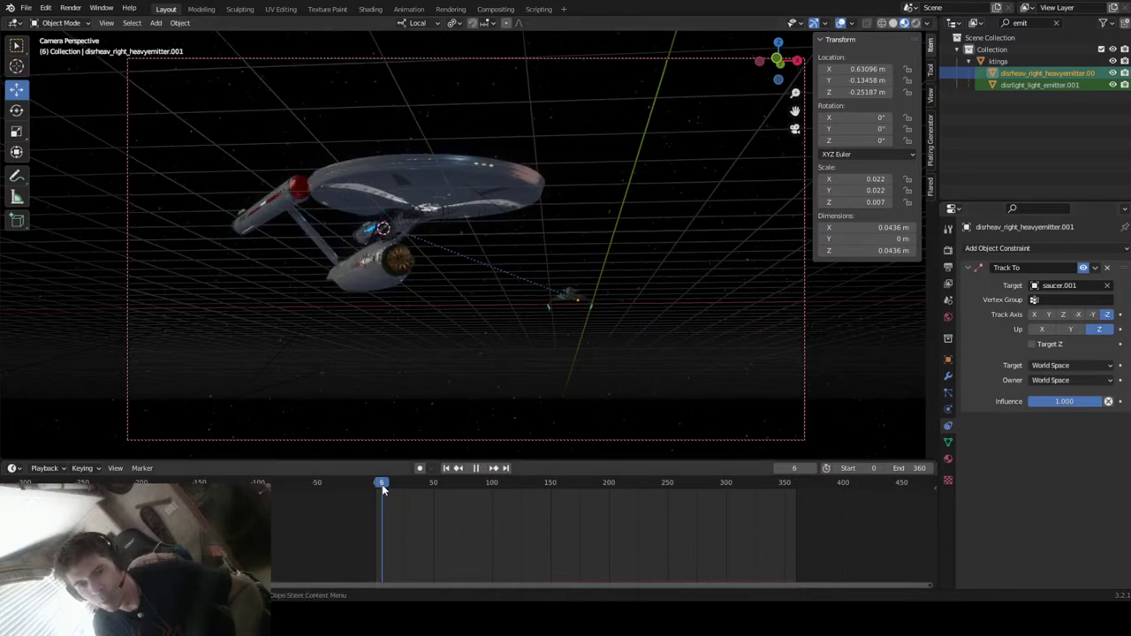
pyautogui.press('space')
pyautogui.click(949, 392)
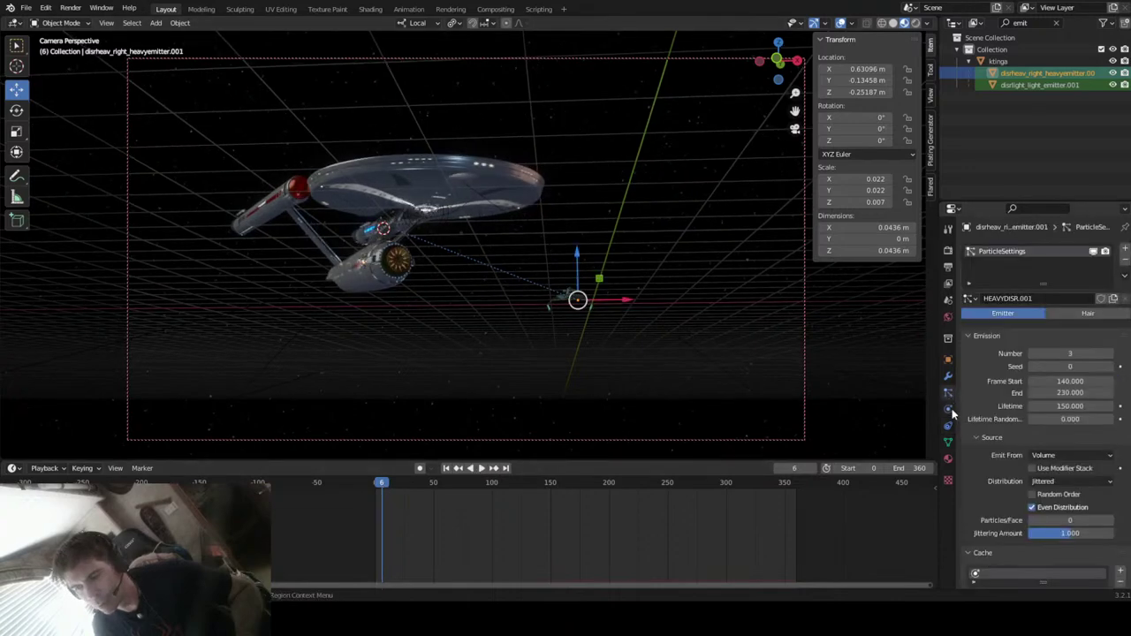
pyautogui.press('space')
pyautogui.moveTo(381, 485); pyautogui.dragTo(374, 550)
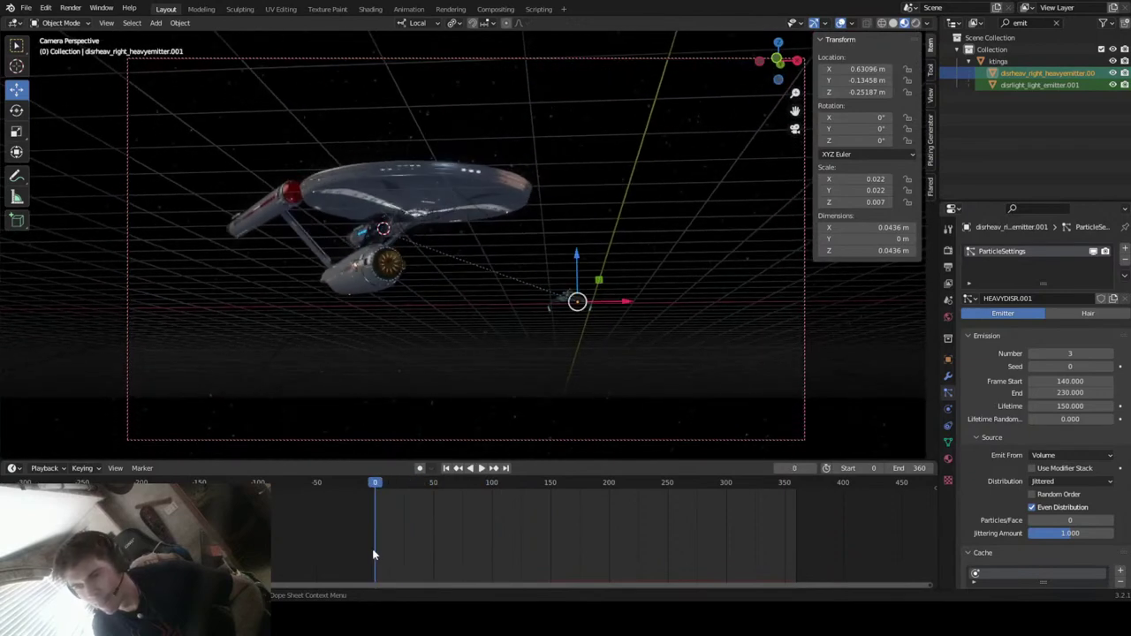
pyautogui.scroll(-2, 1023, 403)
pyautogui.click(1054, 407)
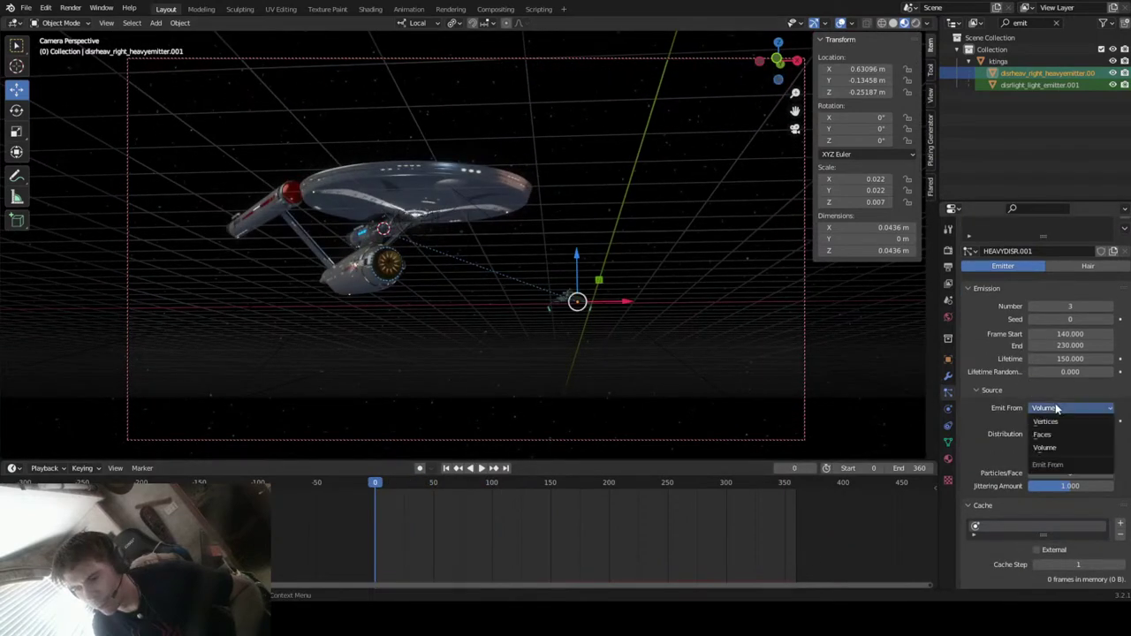
pyautogui.click(1050, 439)
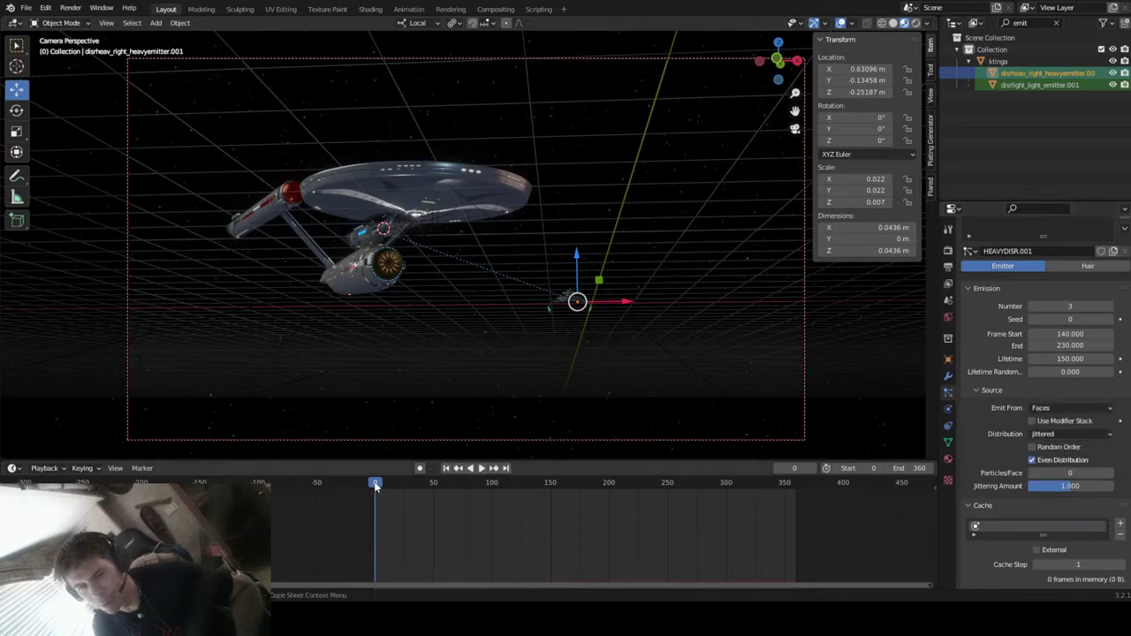
# - Briefly play the animation, return to frame 0 and bake the heavy emitter's particles
pyautogui.press('space')
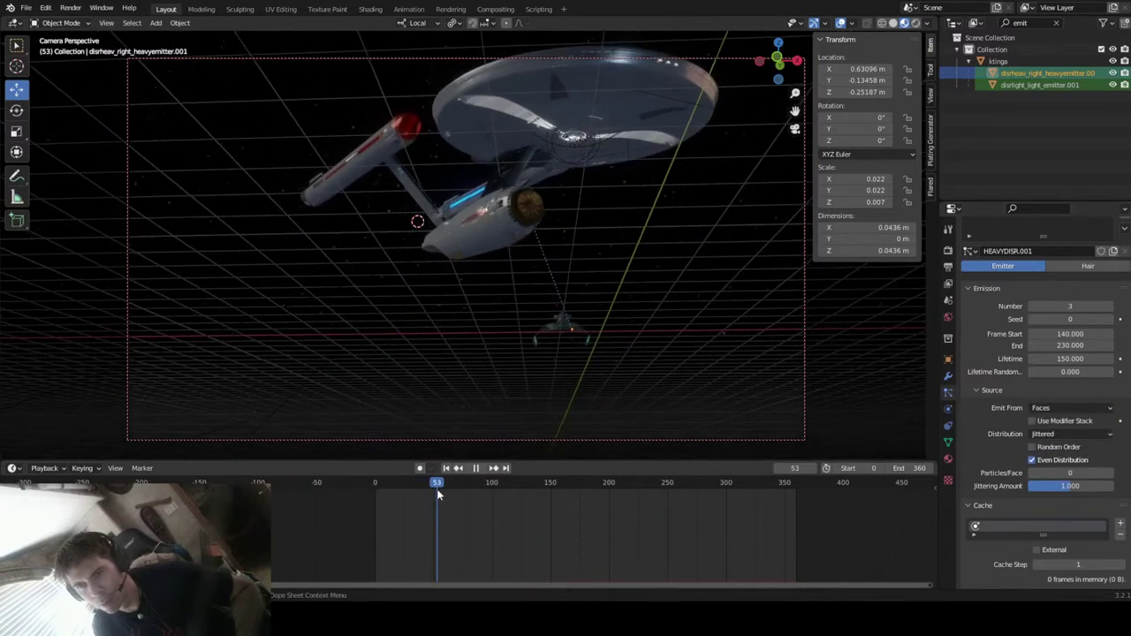
pyautogui.press('Escape')
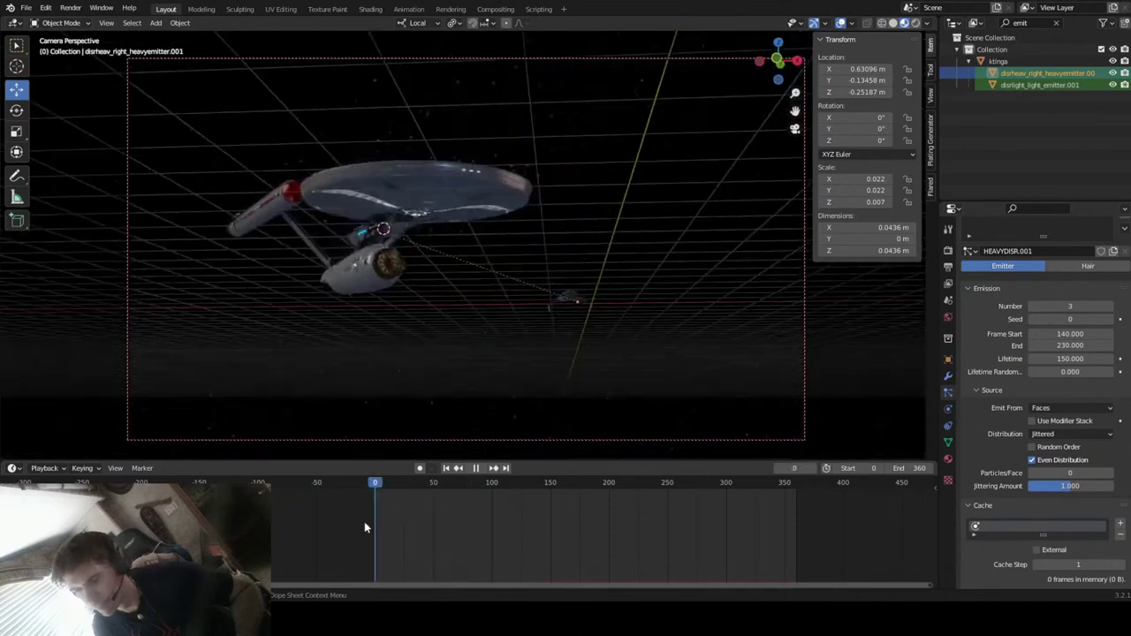
pyautogui.scroll(-5, 1020, 425)
pyautogui.click(1020, 424)
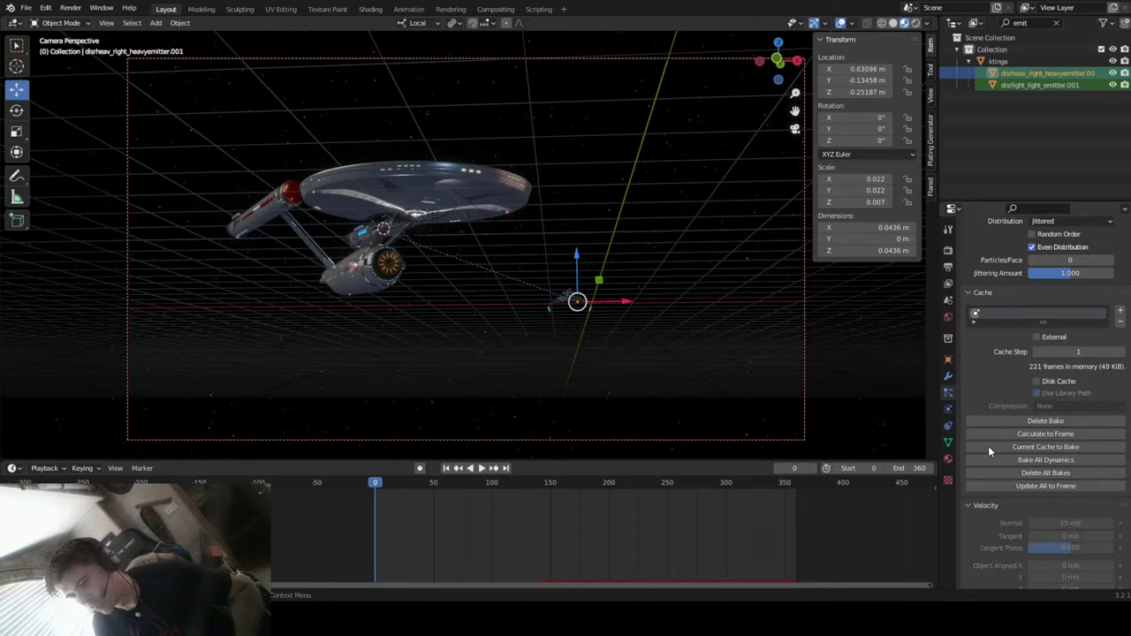
# - Review the heavy emitter's velocity and rotation settings, then play and scrub the animation to check the baked disruptor bolts
pyautogui.scroll(-3, 988, 445)
pyautogui.scroll(-4, 988, 445)
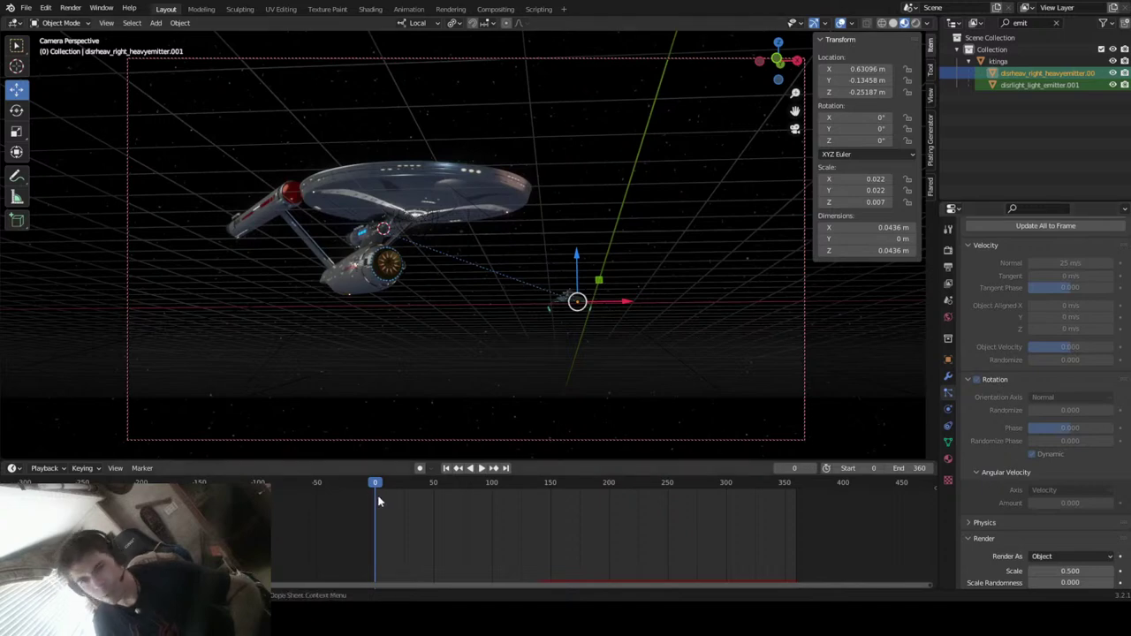
pyautogui.press('space')
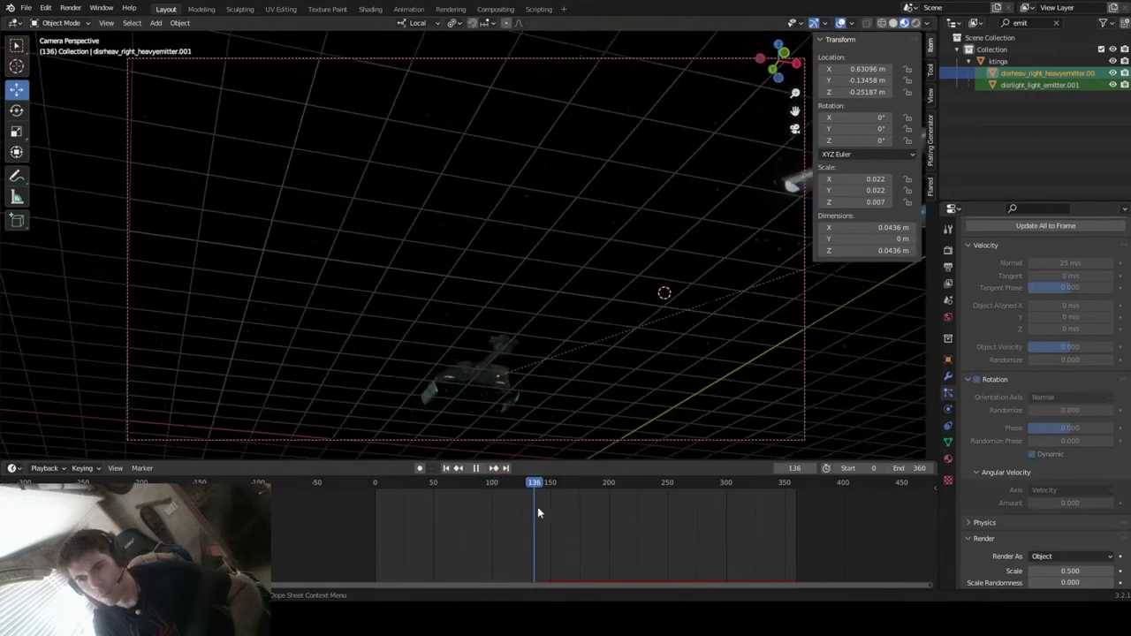
pyautogui.moveTo(681, 526); pyautogui.dragTo(412, 560)
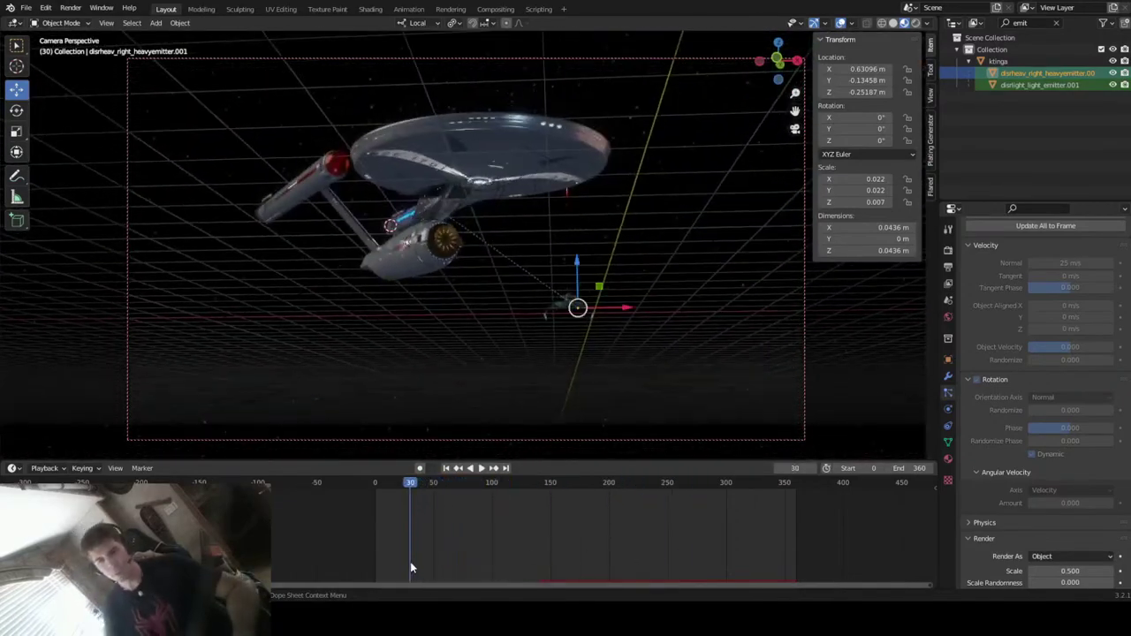
pyautogui.moveTo(406, 494); pyautogui.dragTo(377, 484)
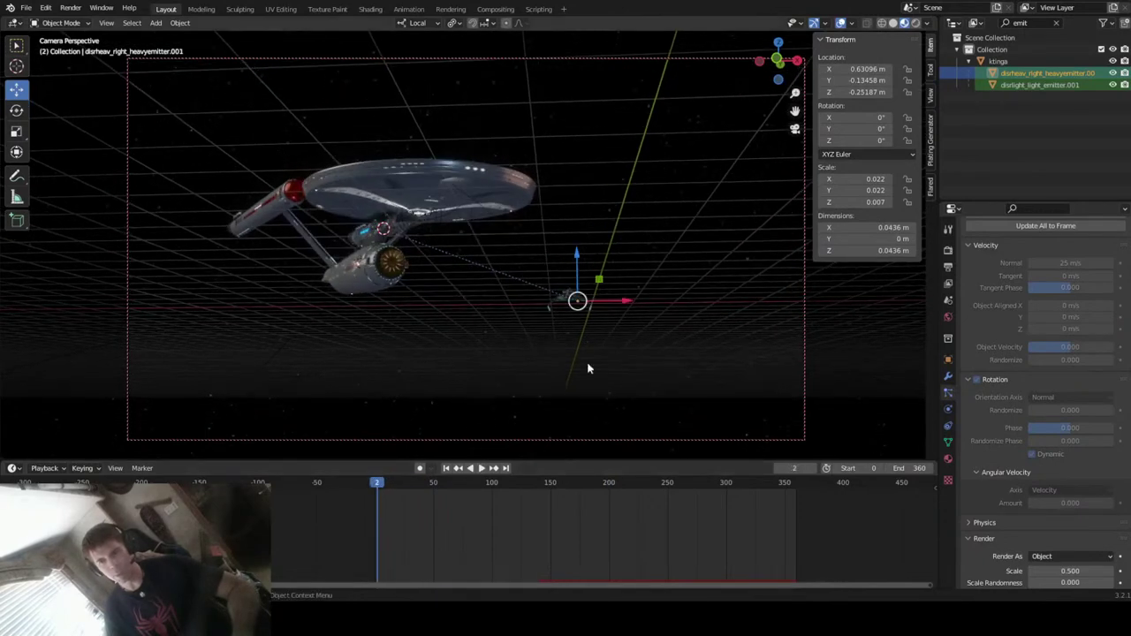
# - In top view around the existing ktinga, clear the selection and paste the copied Klingon cruiser objects into the scene
pyautogui.click(564, 303)
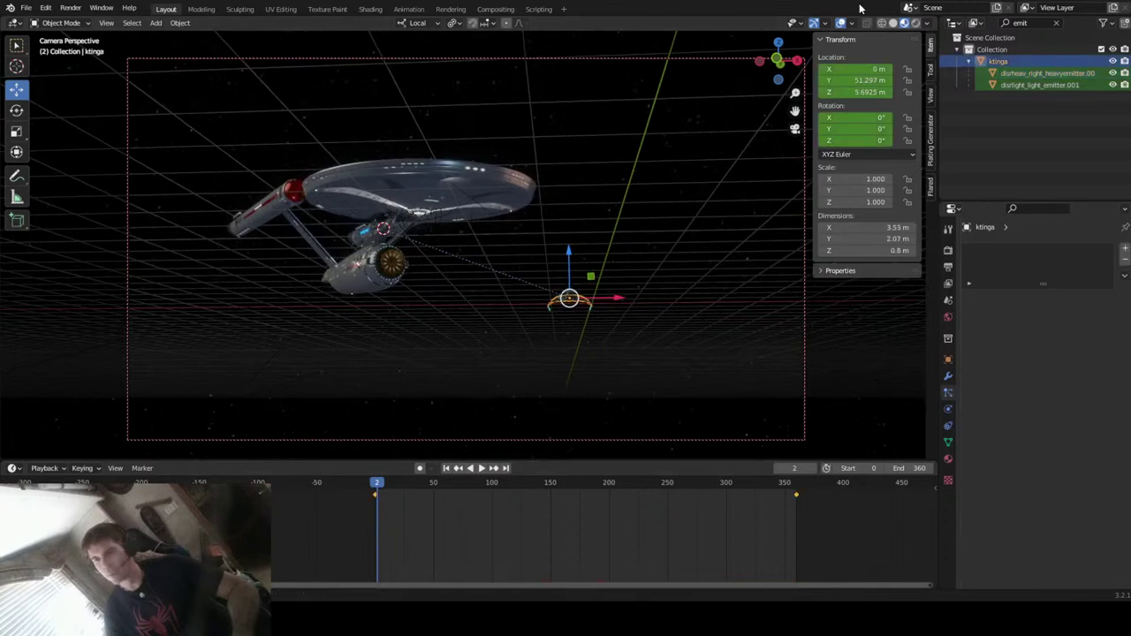
pyautogui.click(777, 44)
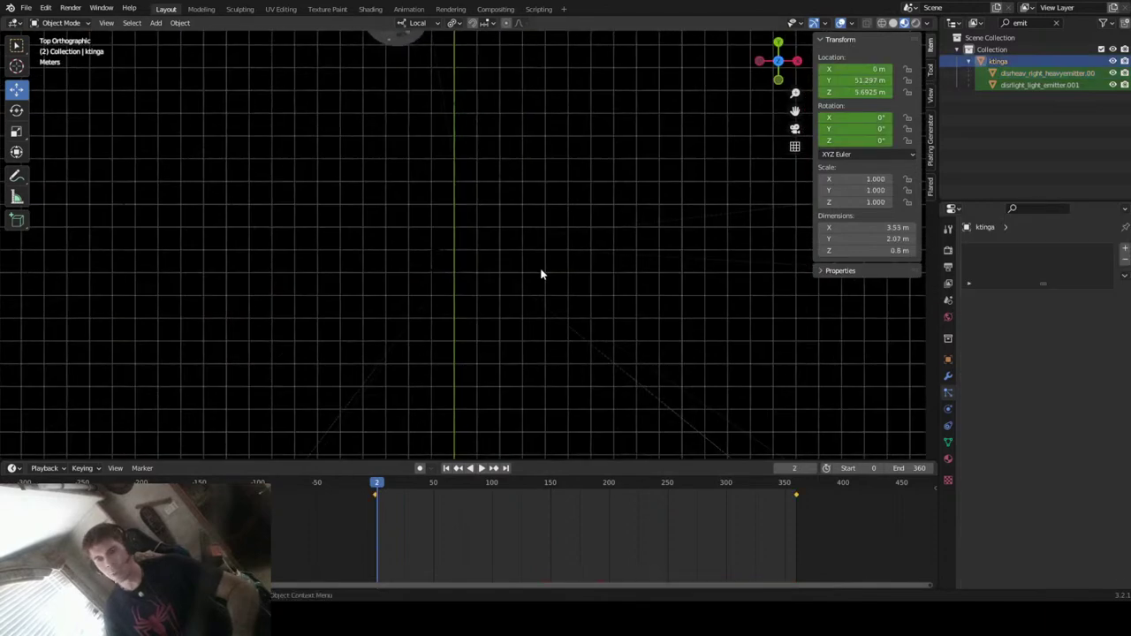
pyautogui.press('KP_Decimal')
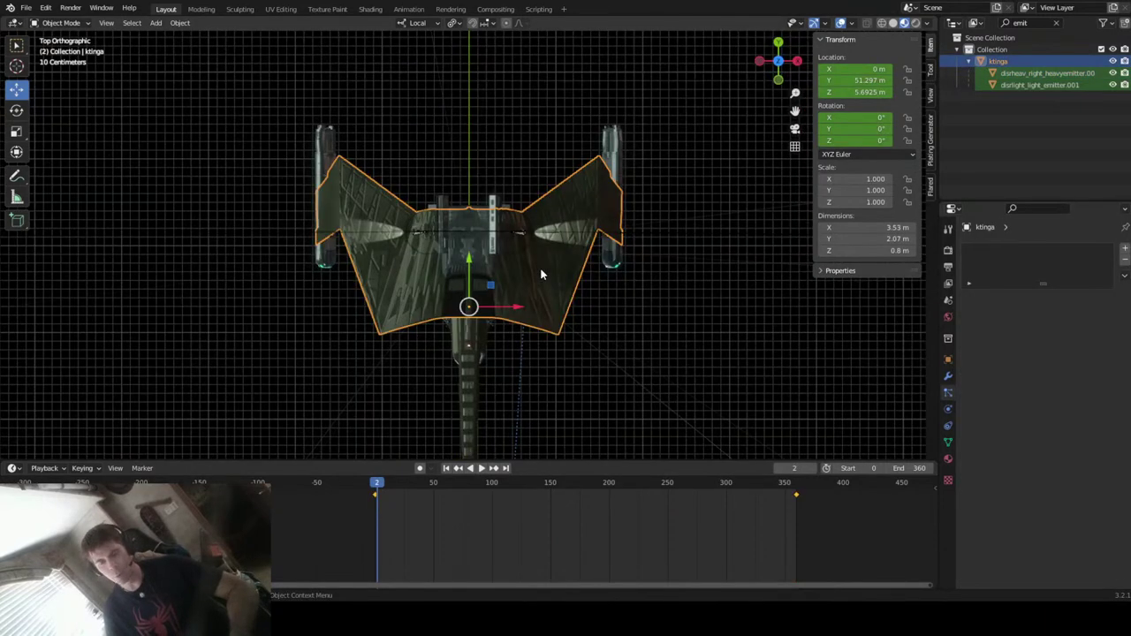
pyautogui.scroll(-8, 541, 278)
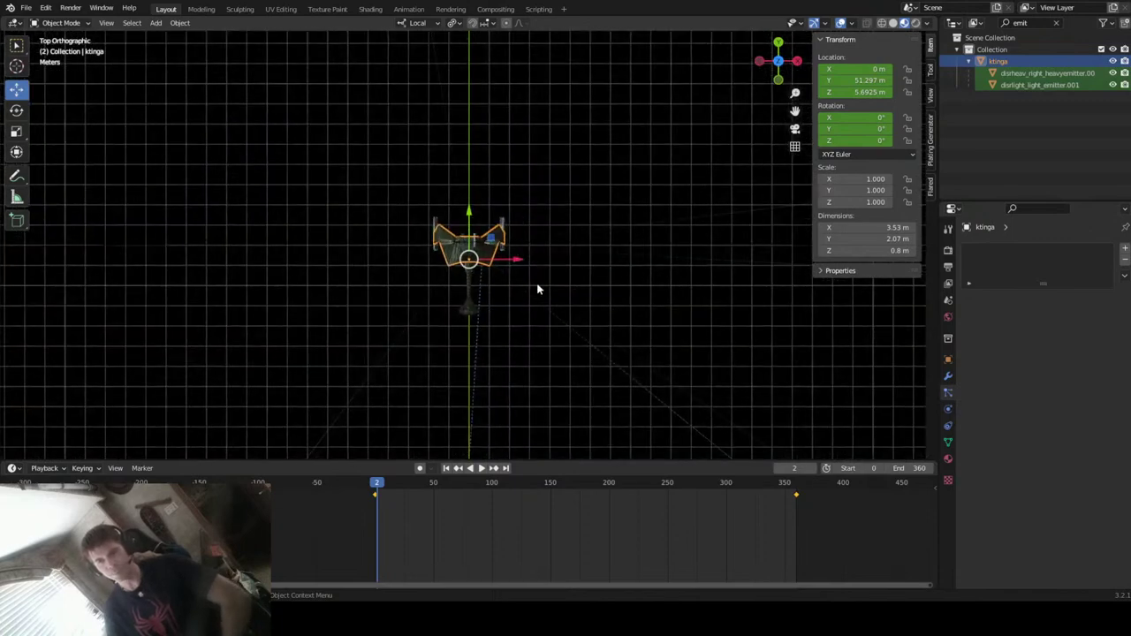
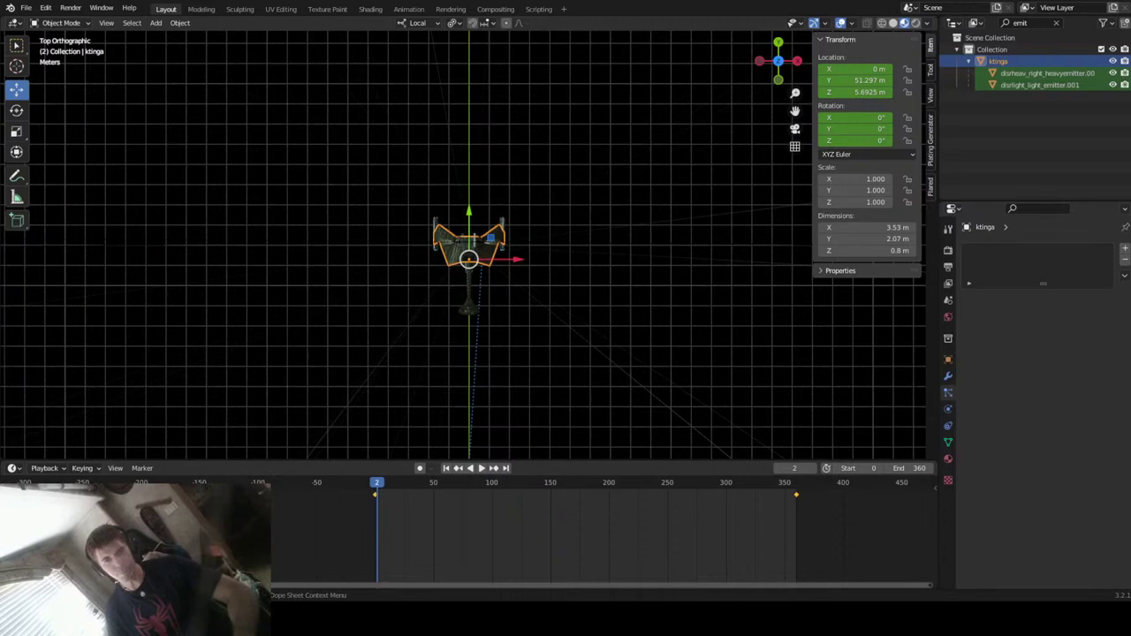
pyautogui.click(571, 337)
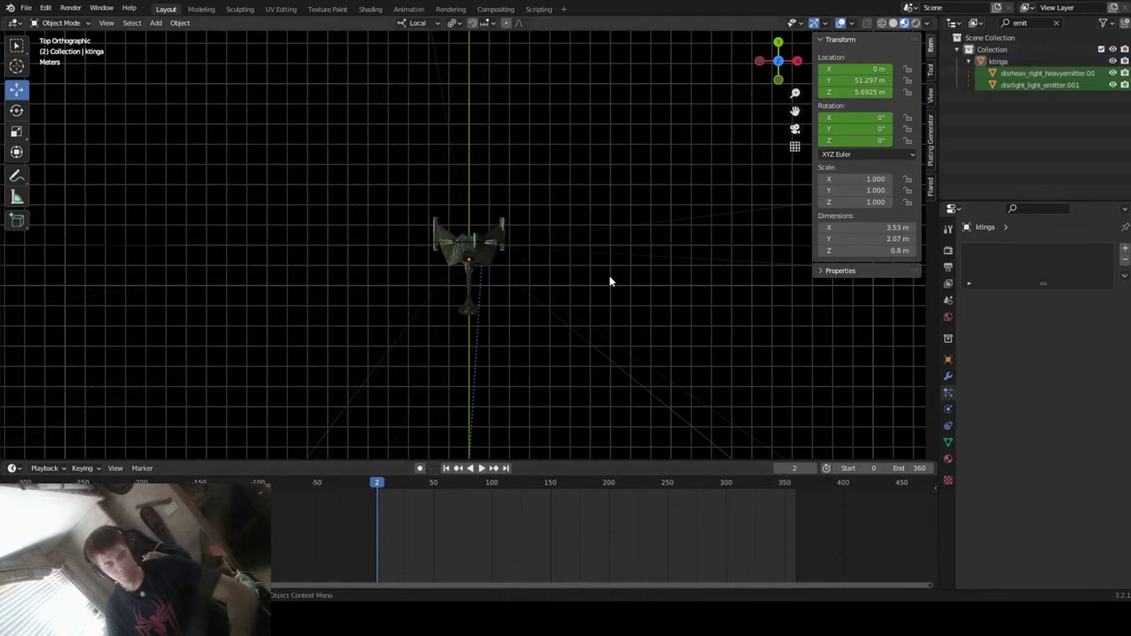
pyautogui.scroll(-5, 610, 281)
pyautogui.scroll(5, 610, 281)
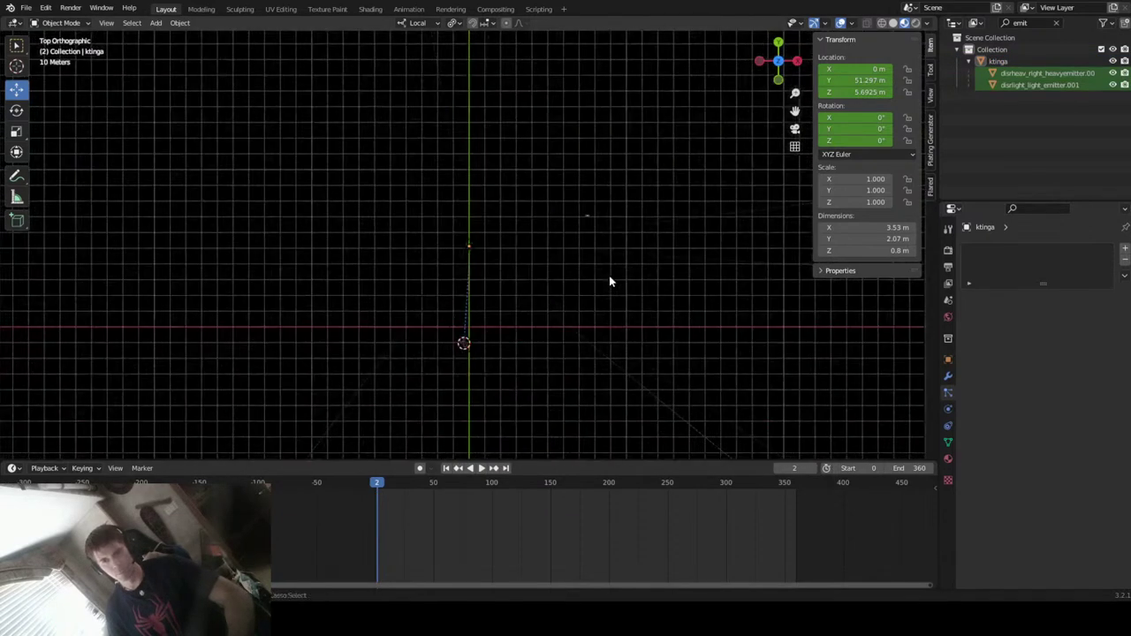
pyautogui.hotkey('ctrl', 'v')
pyautogui.scroll(4, 563, 305)
pyautogui.scroll(-5, 557, 304)
pyautogui.scroll(5, 556, 305)
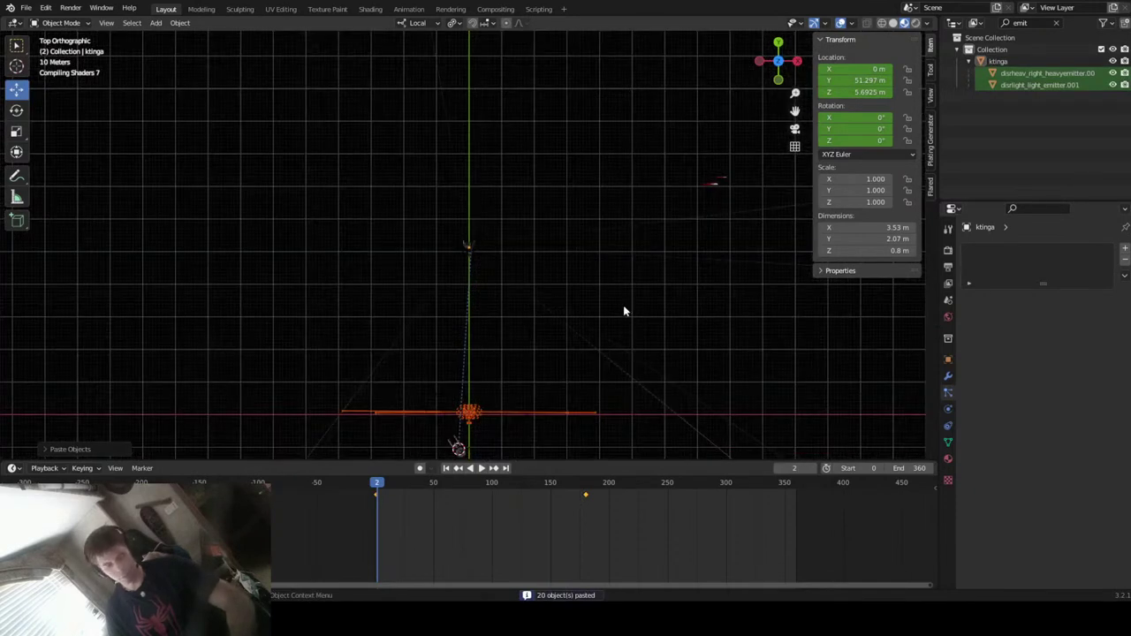
# - Move the pasted Klingon cruiser from the world origin to beside the original ktinga and inspect it from above
pyautogui.press('g')
pyautogui.click(580, 139)
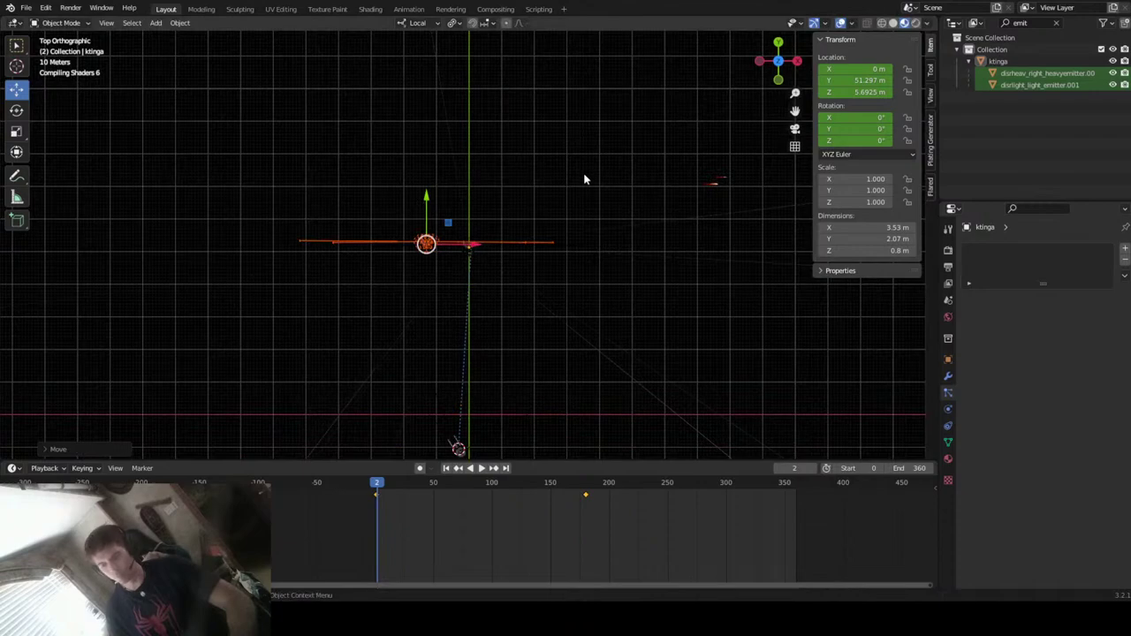
pyautogui.press('KP_Decimal')
pyautogui.scroll(-2, 594, 198)
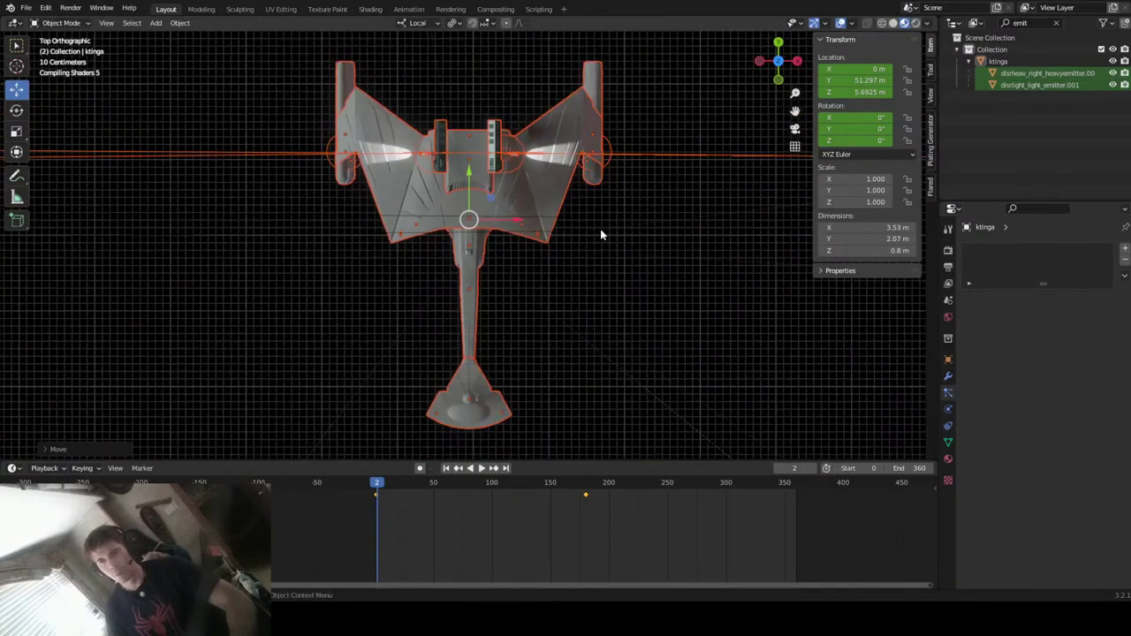
pyautogui.press('KP_5')
pyautogui.moveTo(604, 295); pyautogui.dragTo(631, 273, button='middle')
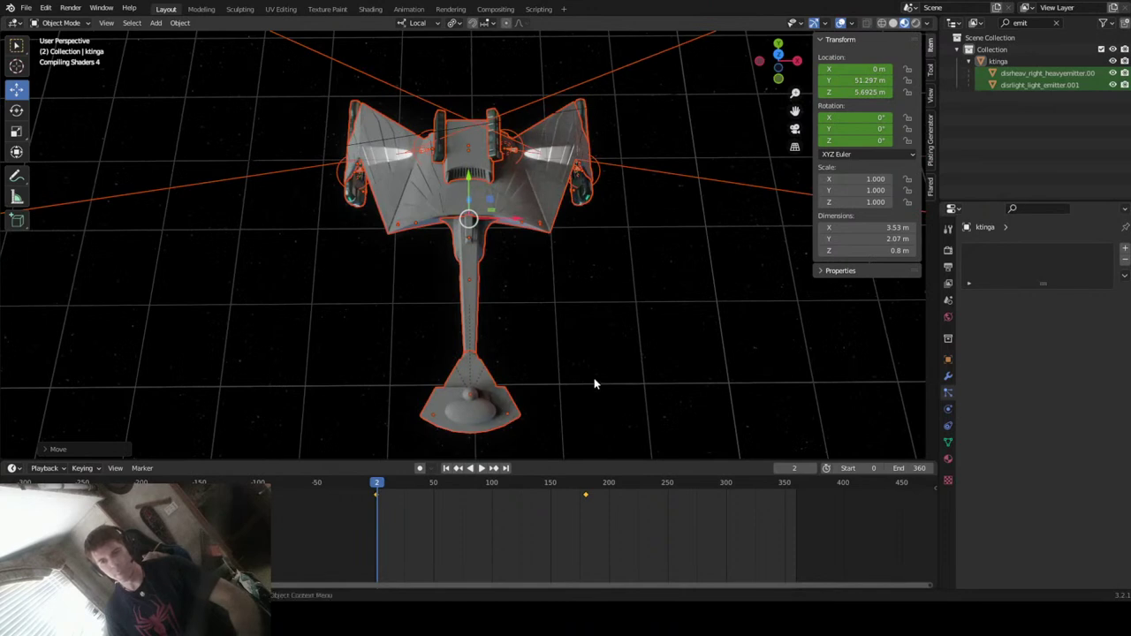
pyautogui.moveTo(645, 381); pyautogui.dragTo(642, 356, button='middle')
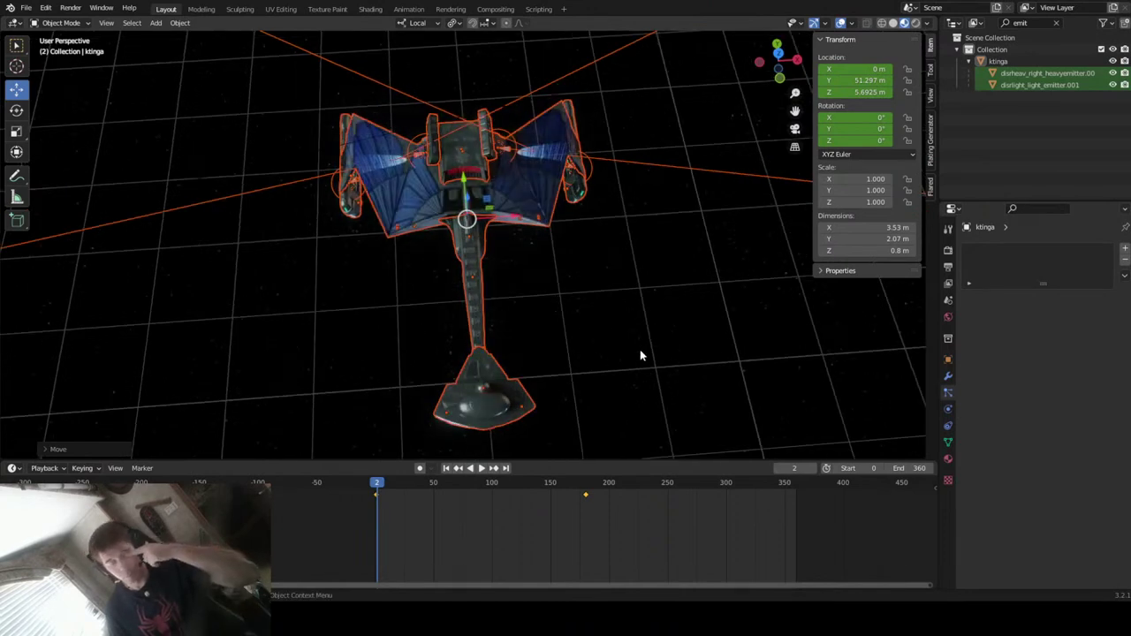
# - Select the pasted cruiser's d-7hull and play the animation, stopping at frame 43 to check the hull's dissolve effect
pyautogui.moveTo(586, 359); pyautogui.dragTo(536, 295, button='middle')
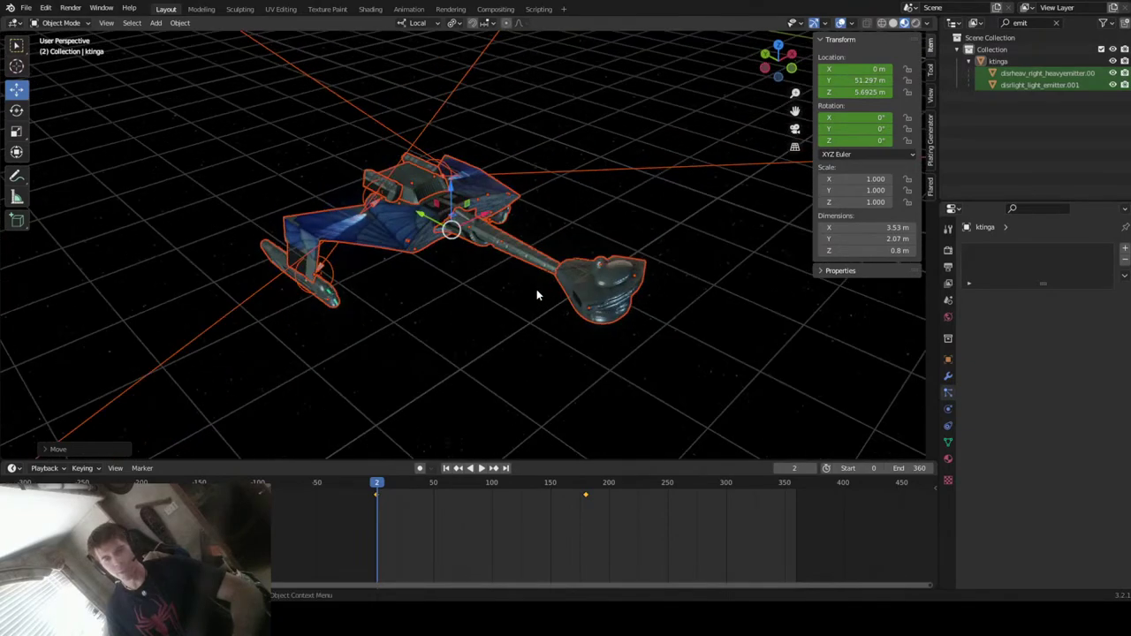
pyautogui.click(393, 233)
pyautogui.moveTo(414, 260); pyautogui.dragTo(508, 240, button='middle')
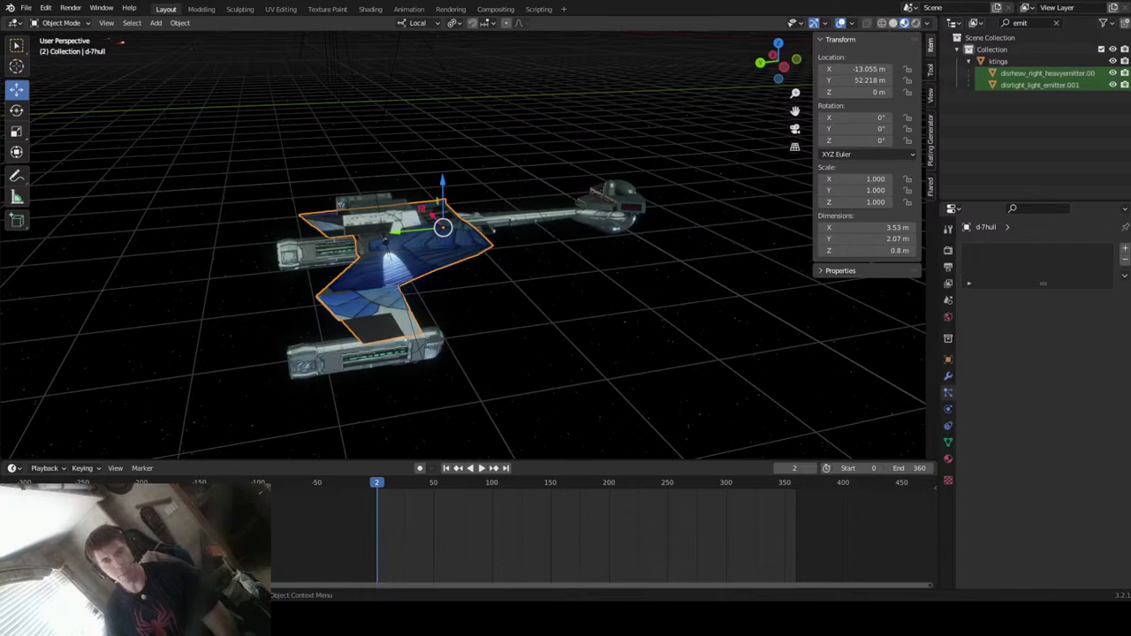
pyautogui.moveTo(439, 260); pyautogui.dragTo(418, 422, button='middle')
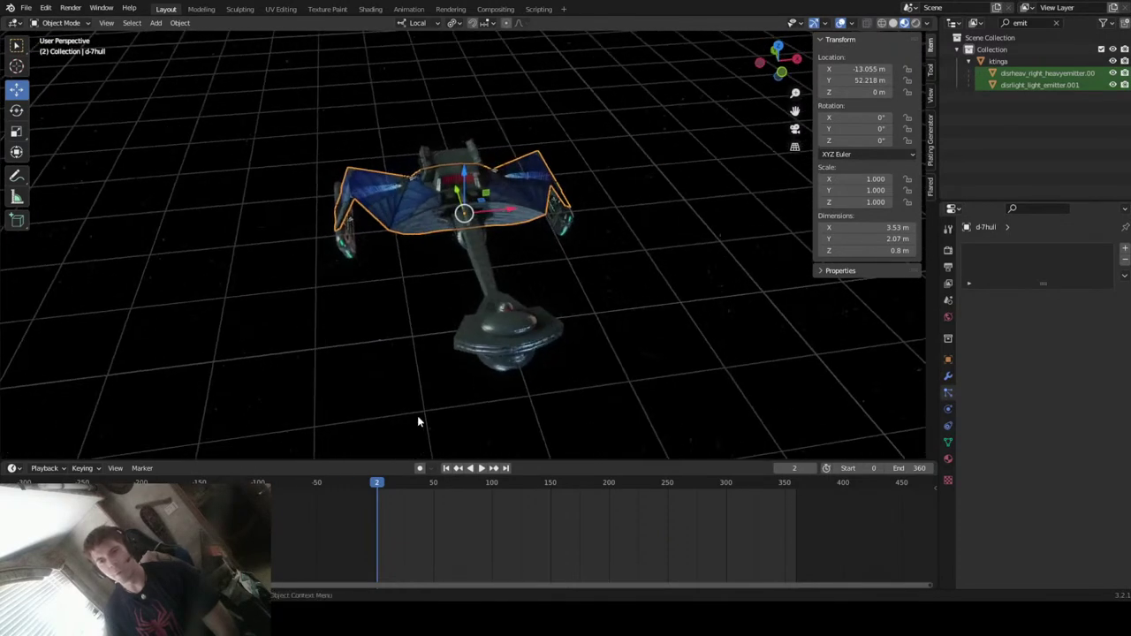
pyautogui.press('space')
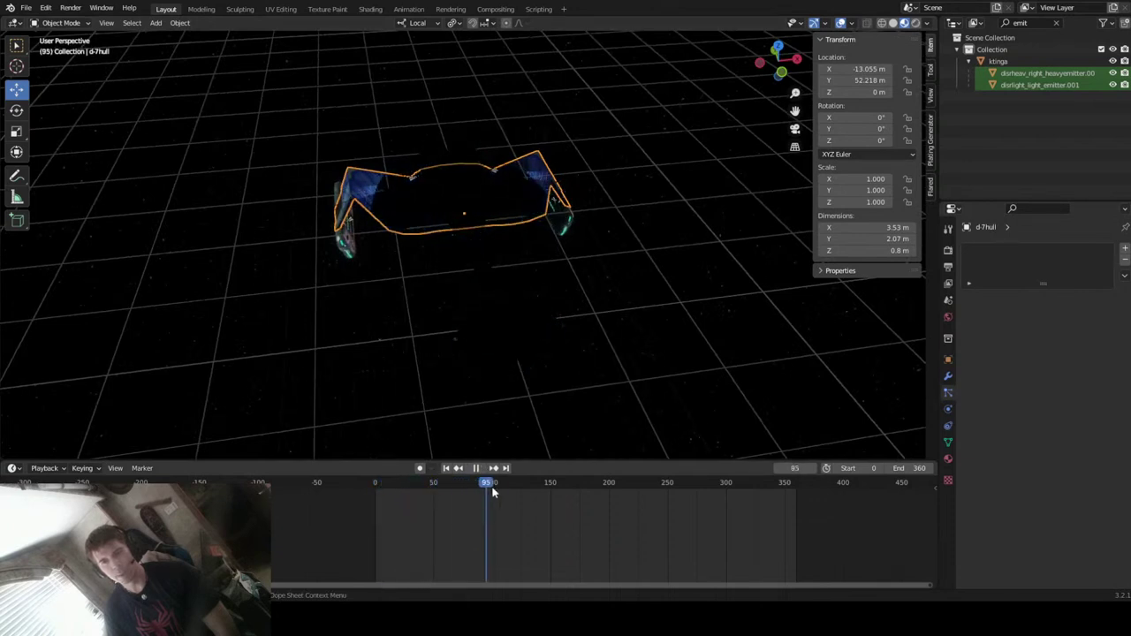
pyautogui.moveTo(524, 489); pyautogui.dragTo(426, 491)
pyautogui.press('space')
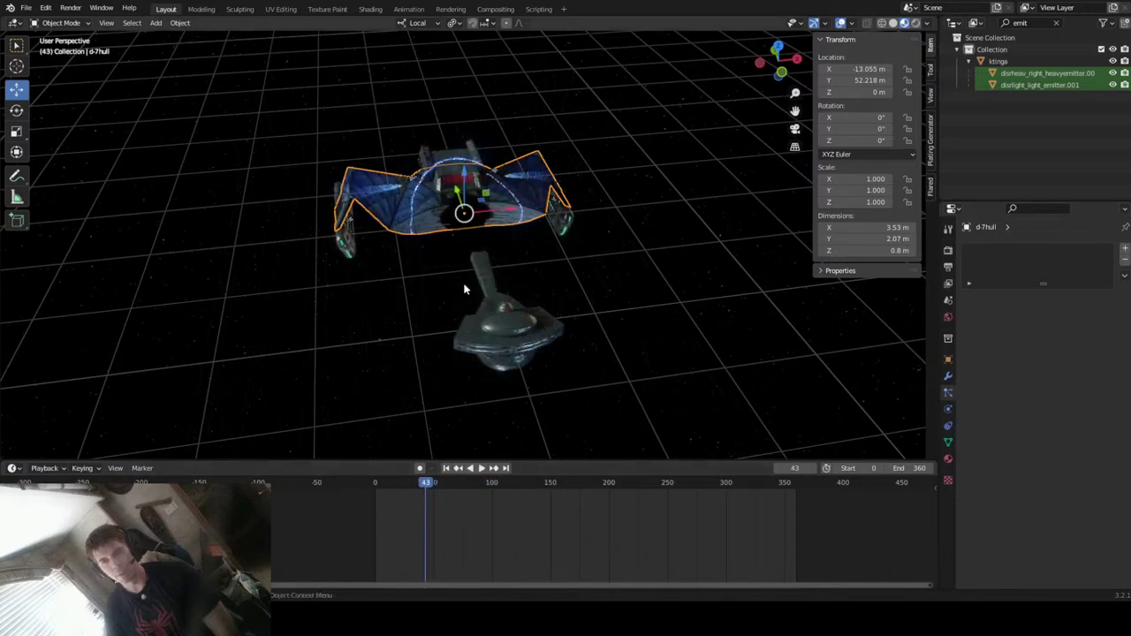
# - Inspect the dissolving hull from the side and close up, playing the animation and stopping at frame 60
pyautogui.moveTo(420, 225); pyautogui.dragTo(543, 232, button='middle')
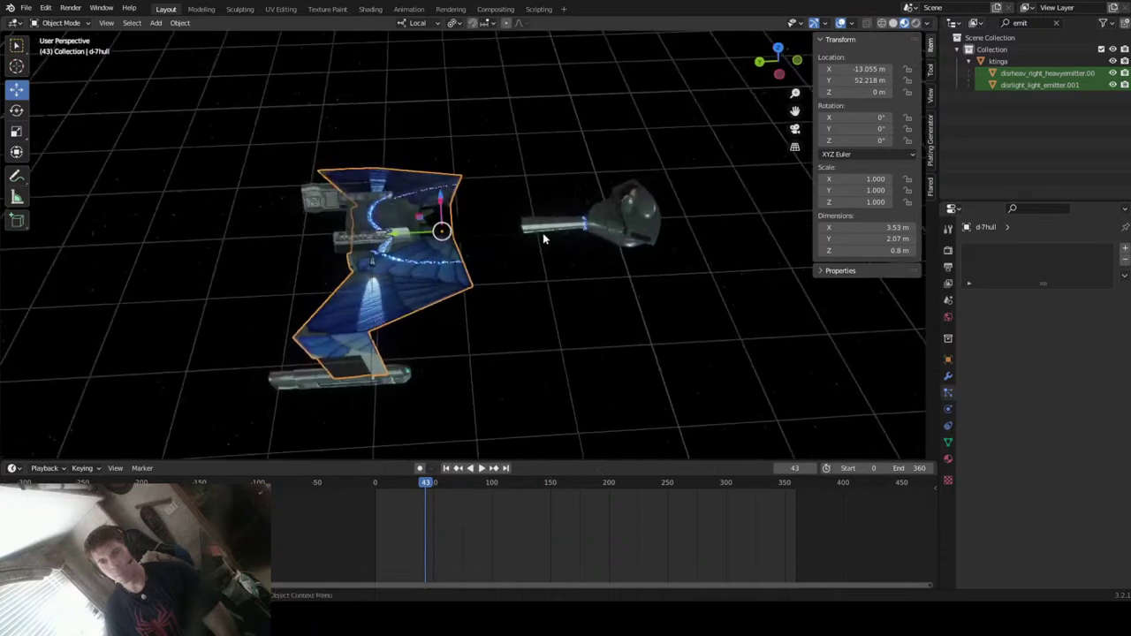
pyautogui.scroll(4, 542, 233)
pyautogui.click(426, 486)
pyautogui.press('space')
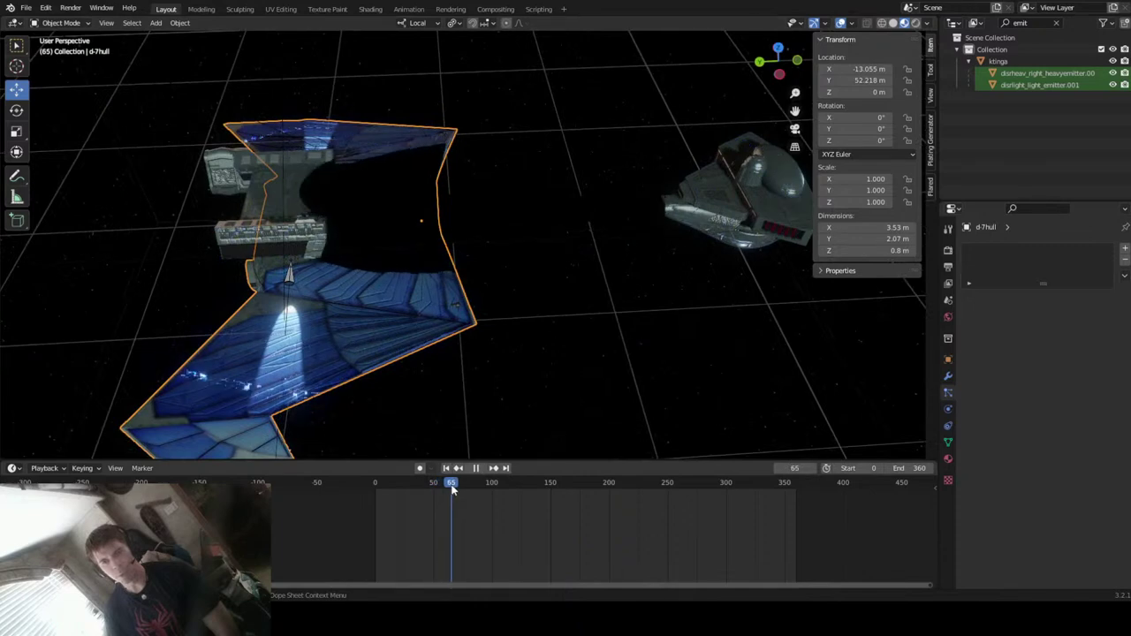
pyautogui.click(444, 486)
pyautogui.press('space')
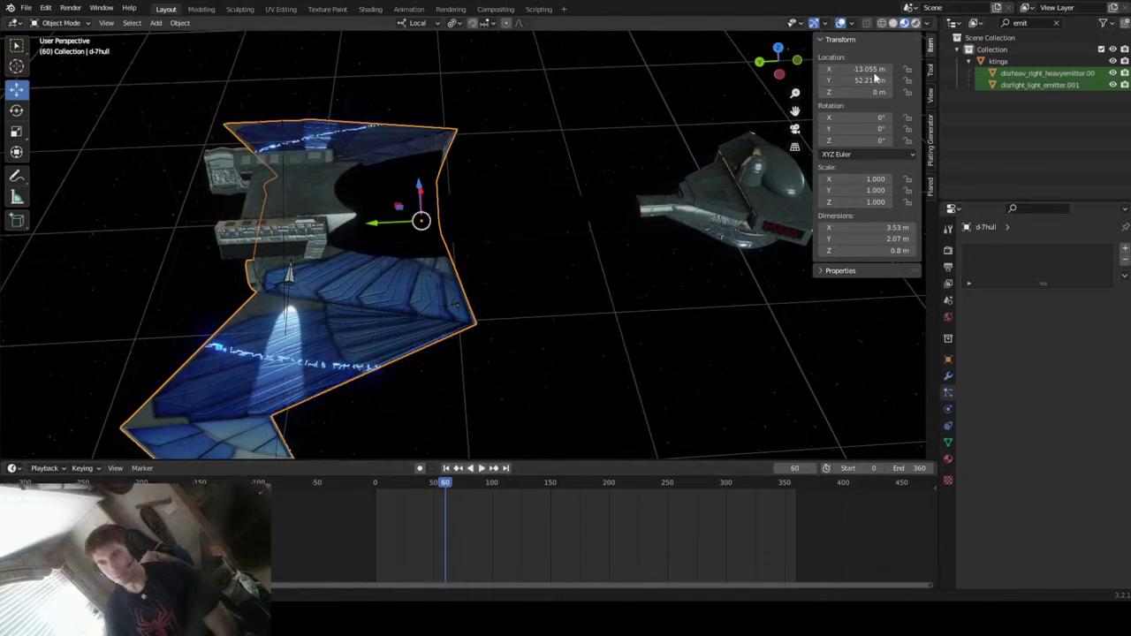
# - Show the scene in rendered shading and select the paintwall box surrounding the pasted cruiser
pyautogui.click(915, 23)
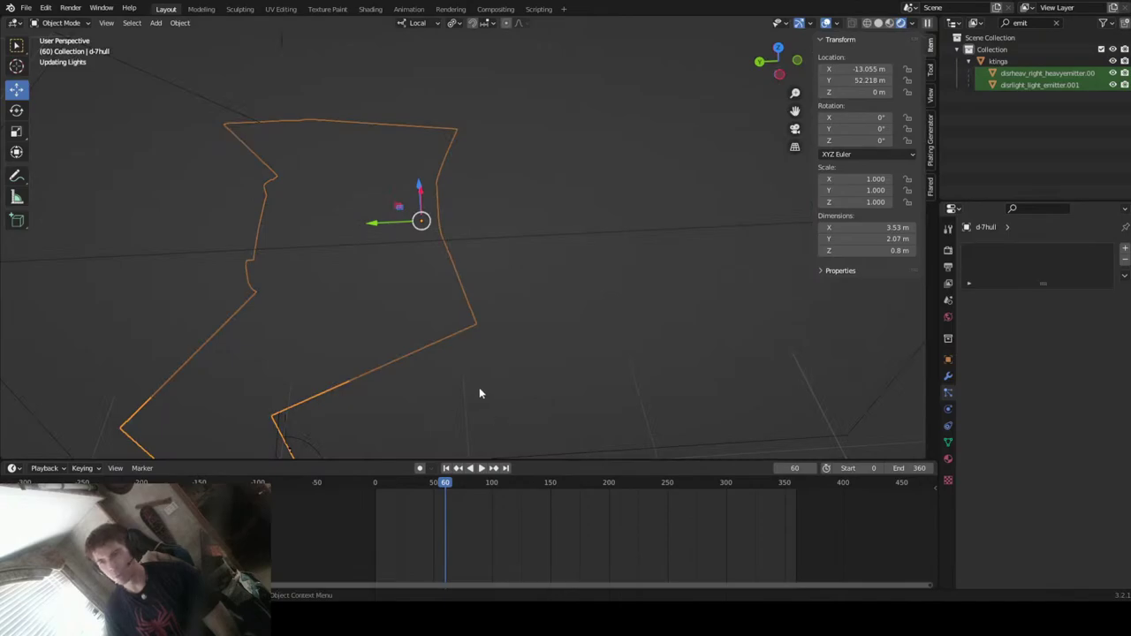
pyautogui.scroll(-6, 487, 369)
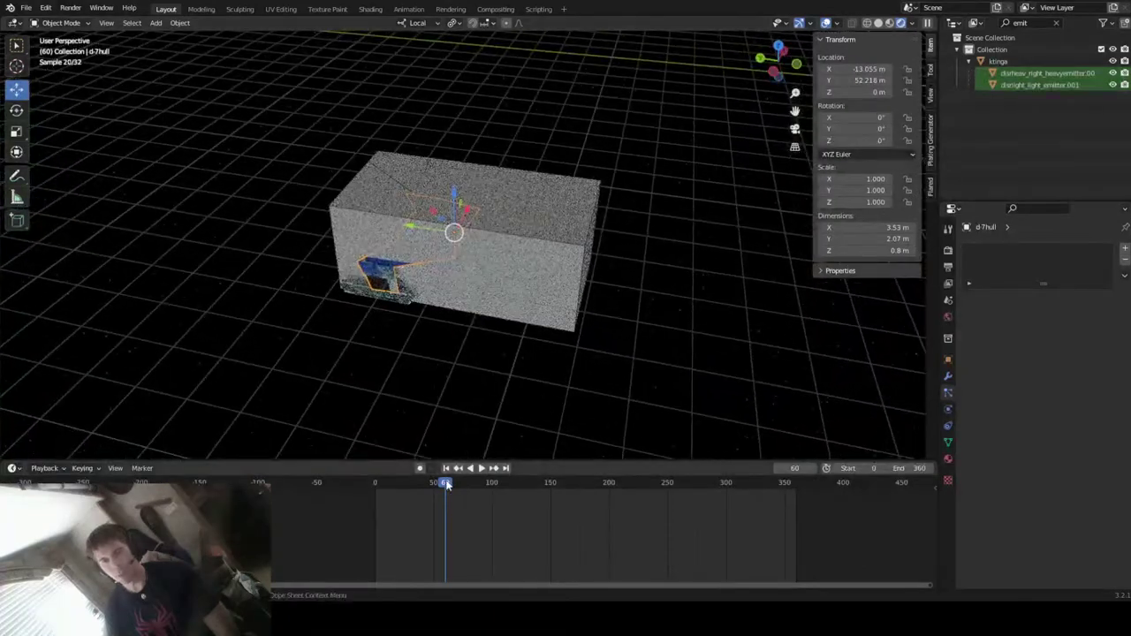
pyautogui.click(561, 250)
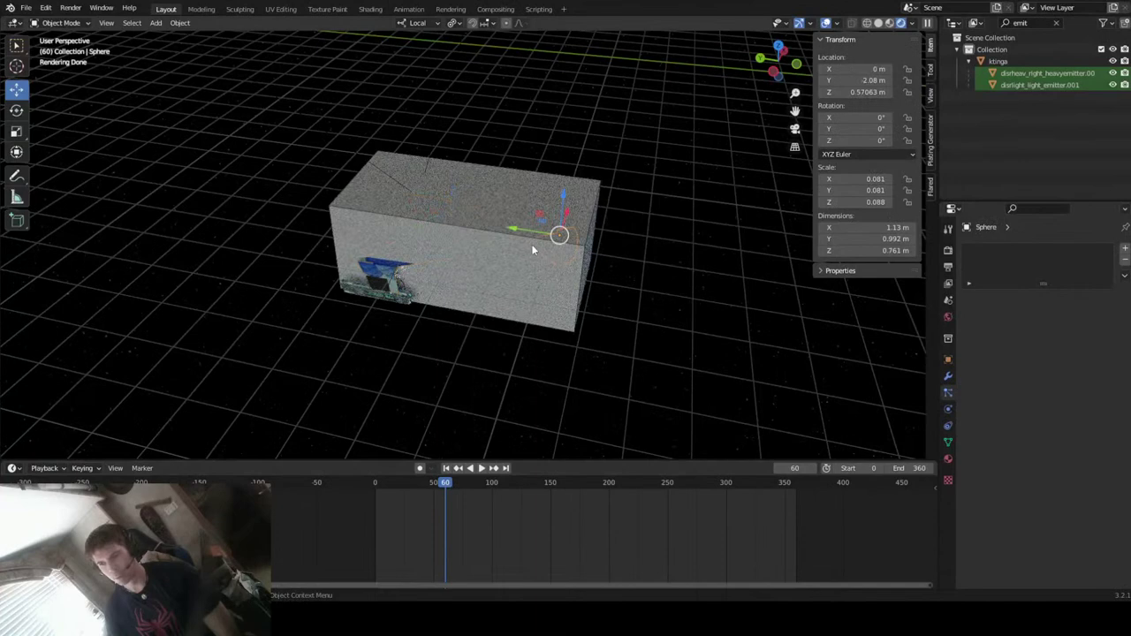
pyautogui.click(468, 229)
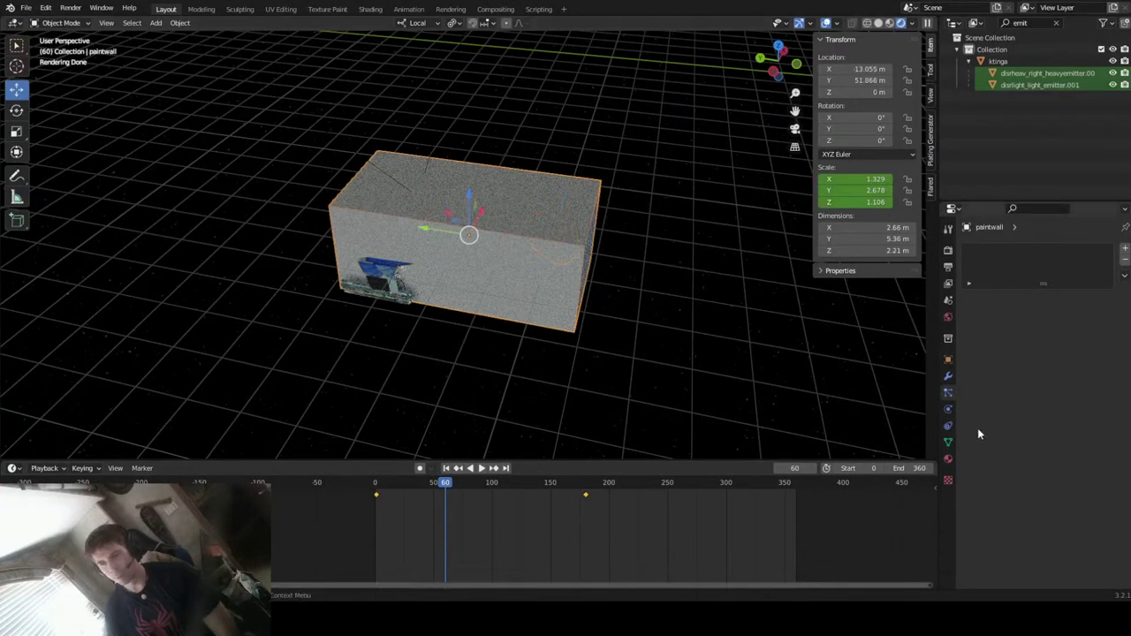
# - Examine the paintwall's object properties, including its visibility, ray visibility and viewport display options
pyautogui.click(949, 361)
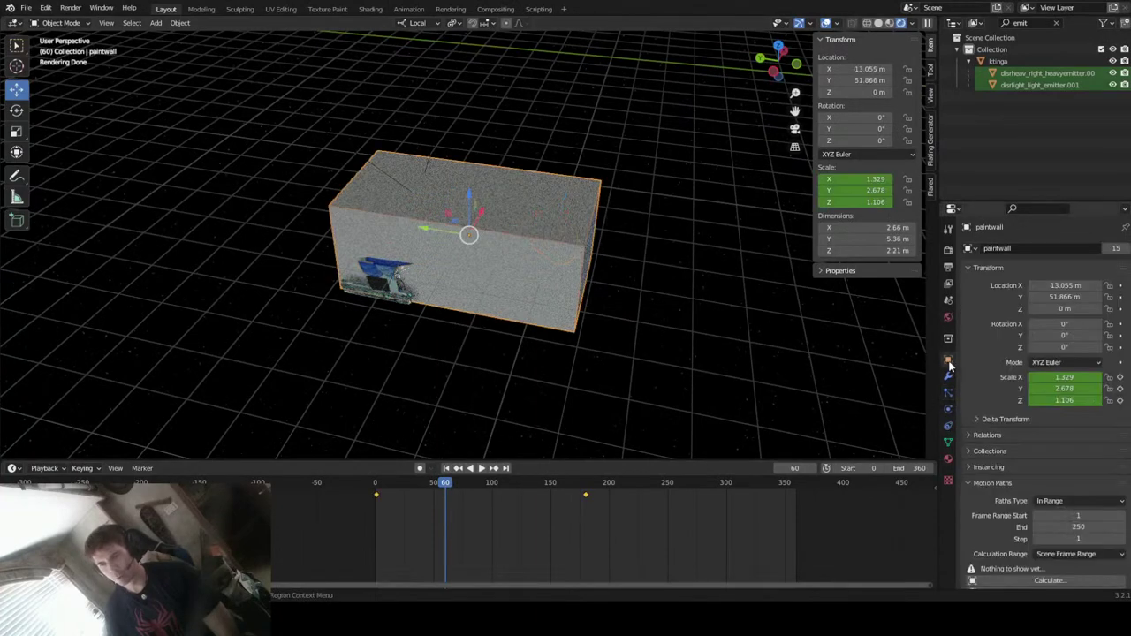
pyautogui.scroll(-5, 990, 408)
pyautogui.scroll(-2, 990, 408)
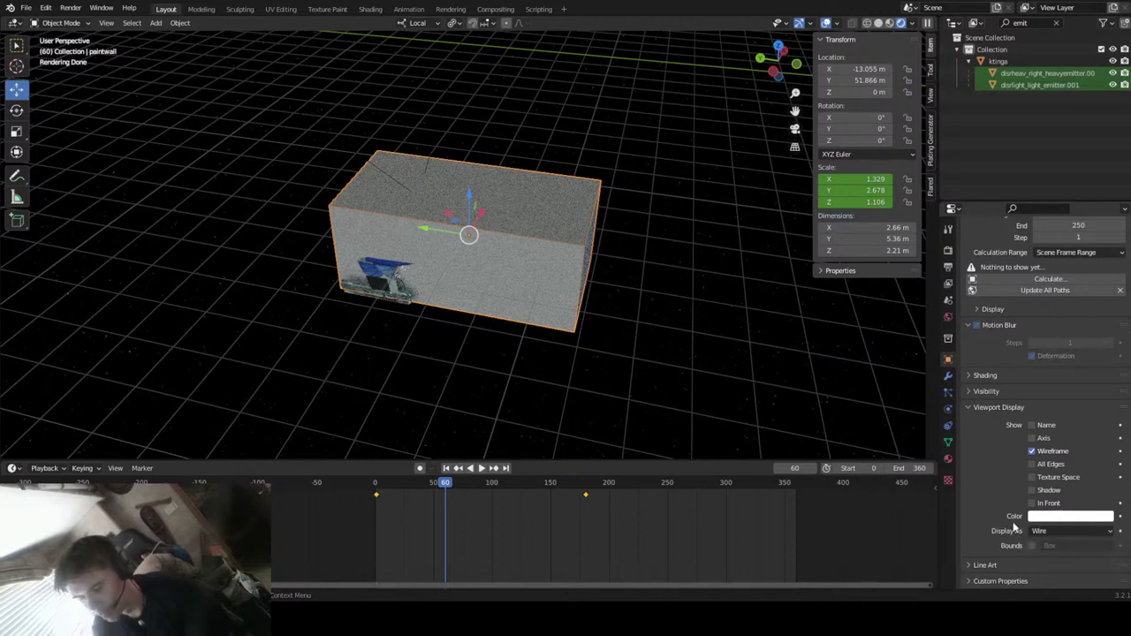
pyautogui.click(971, 393)
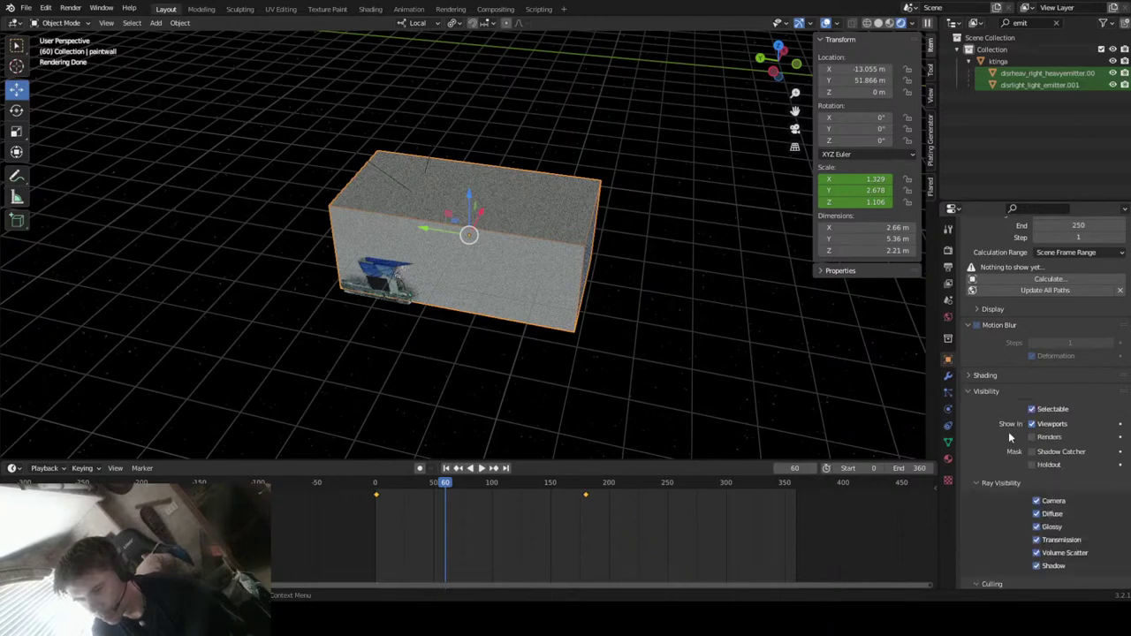
pyautogui.scroll(-2, 1010, 433)
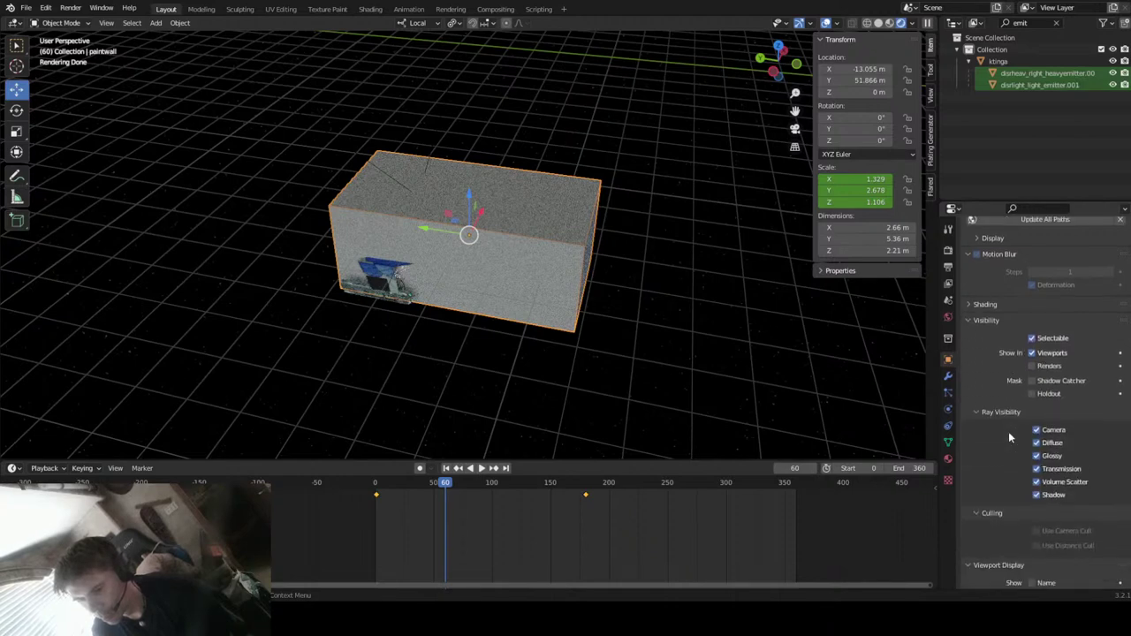
pyautogui.scroll(-2, 987, 460)
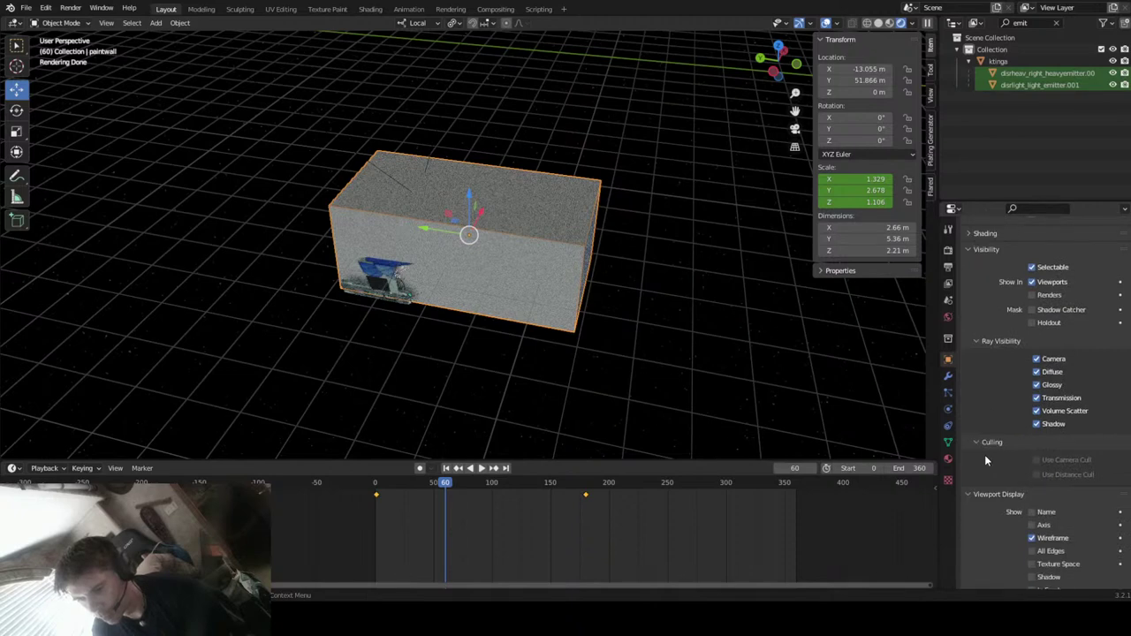
pyautogui.scroll(-2, 987, 460)
pyautogui.scroll(-1, 986, 459)
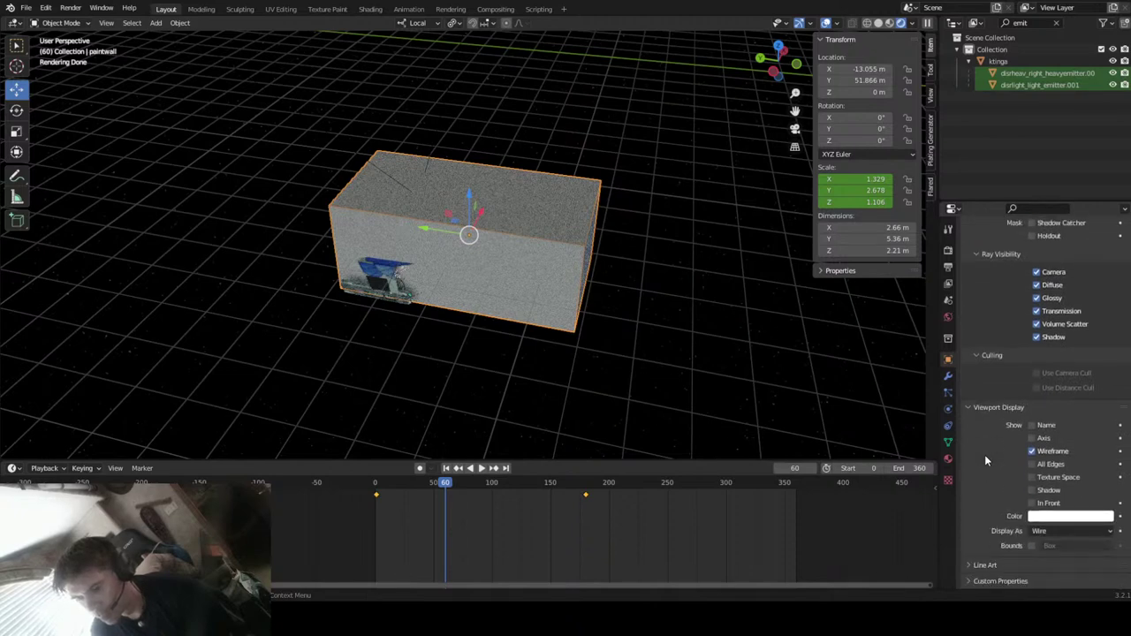
pyautogui.click(1060, 532)
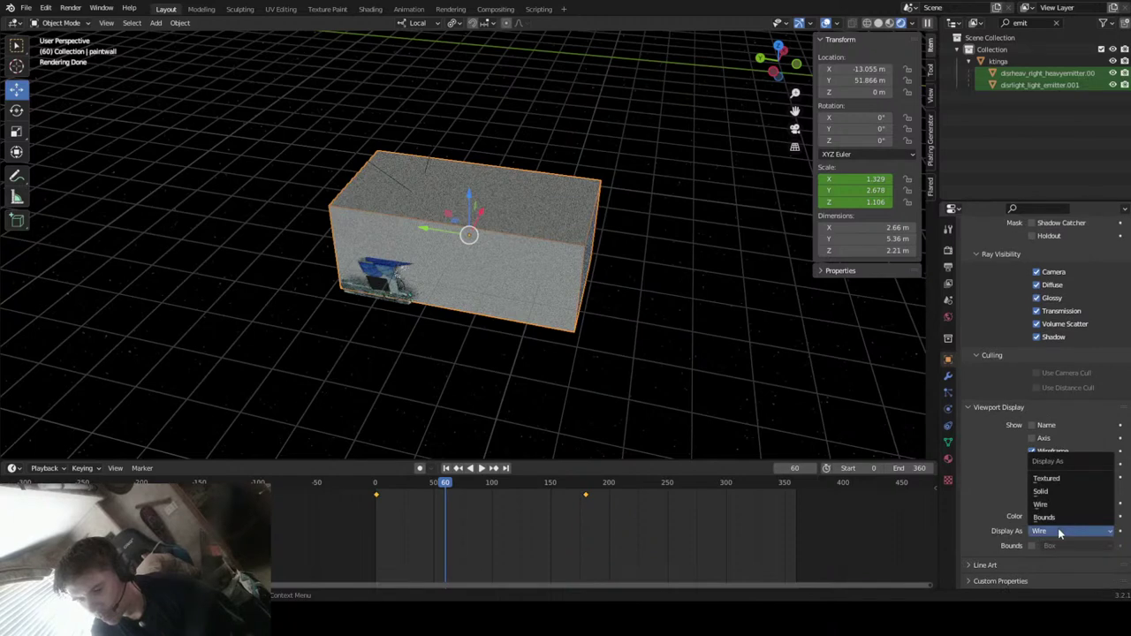
pyautogui.click(1059, 530)
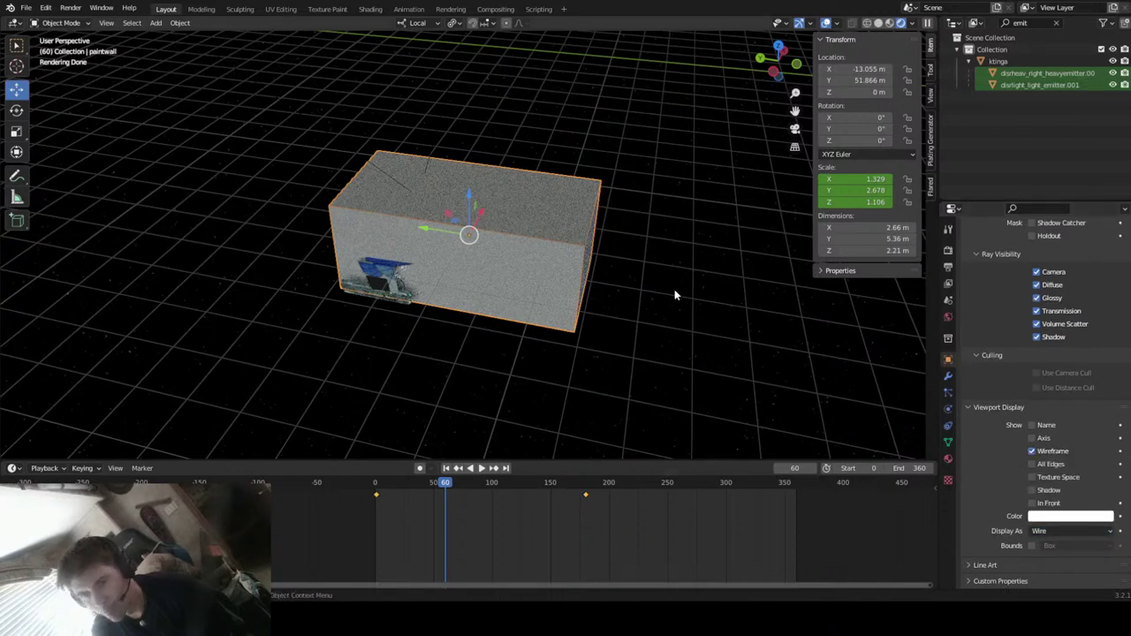
# - Return the viewport to material preview, play and scrub the animation to frame 61, and select the cruiser's d-7hull
pyautogui.click(889, 23)
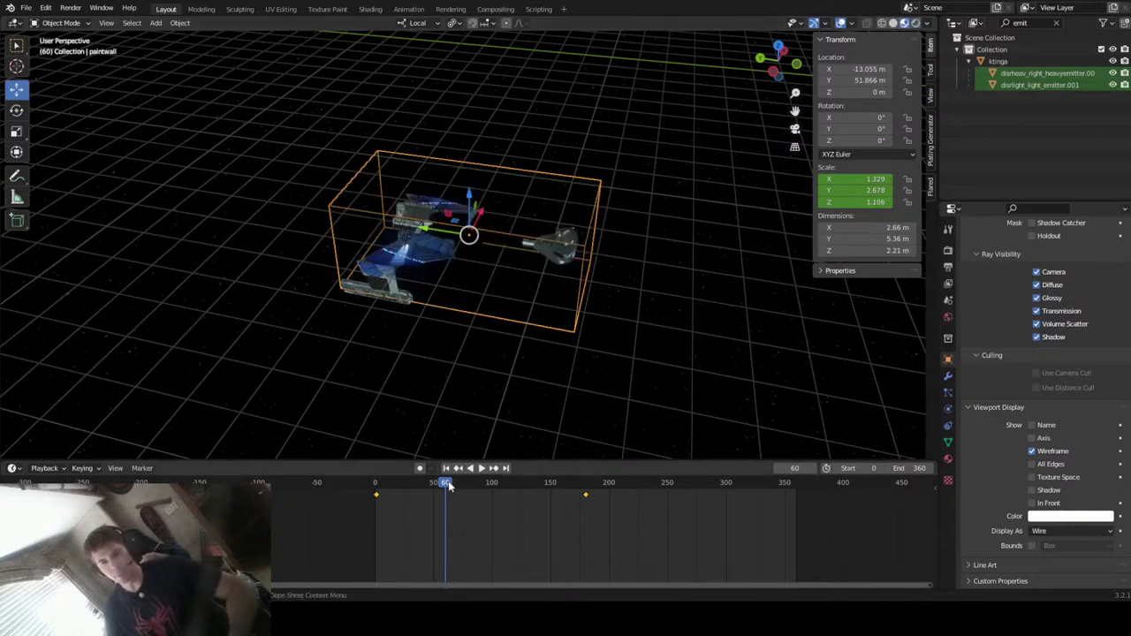
pyautogui.press('space')
pyautogui.moveTo(471, 485); pyautogui.dragTo(447, 491)
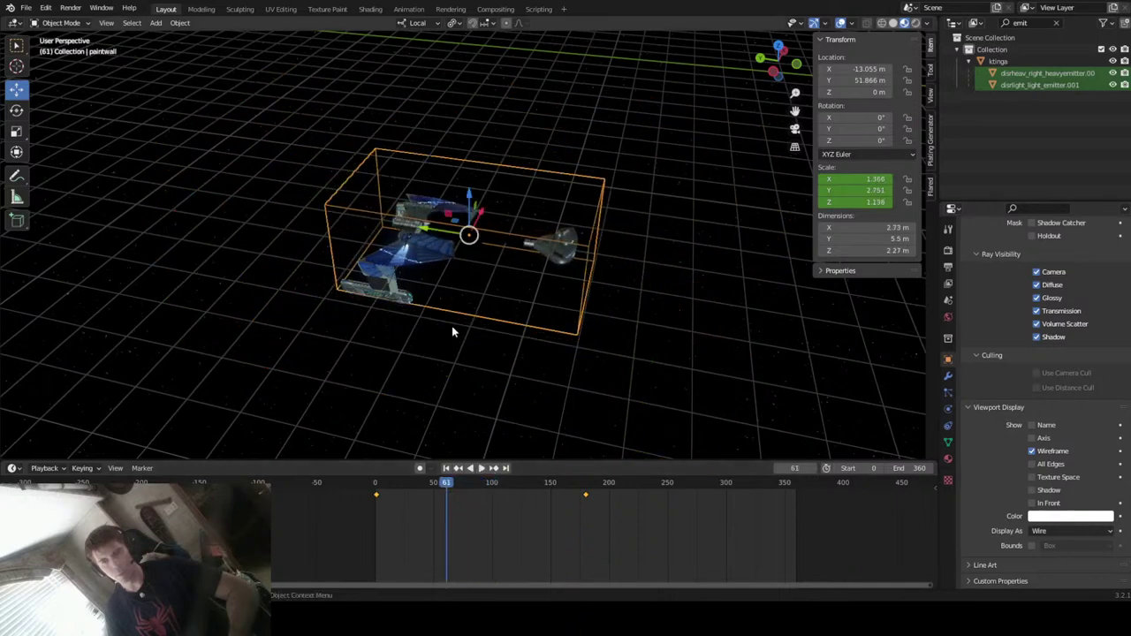
pyautogui.click(426, 254)
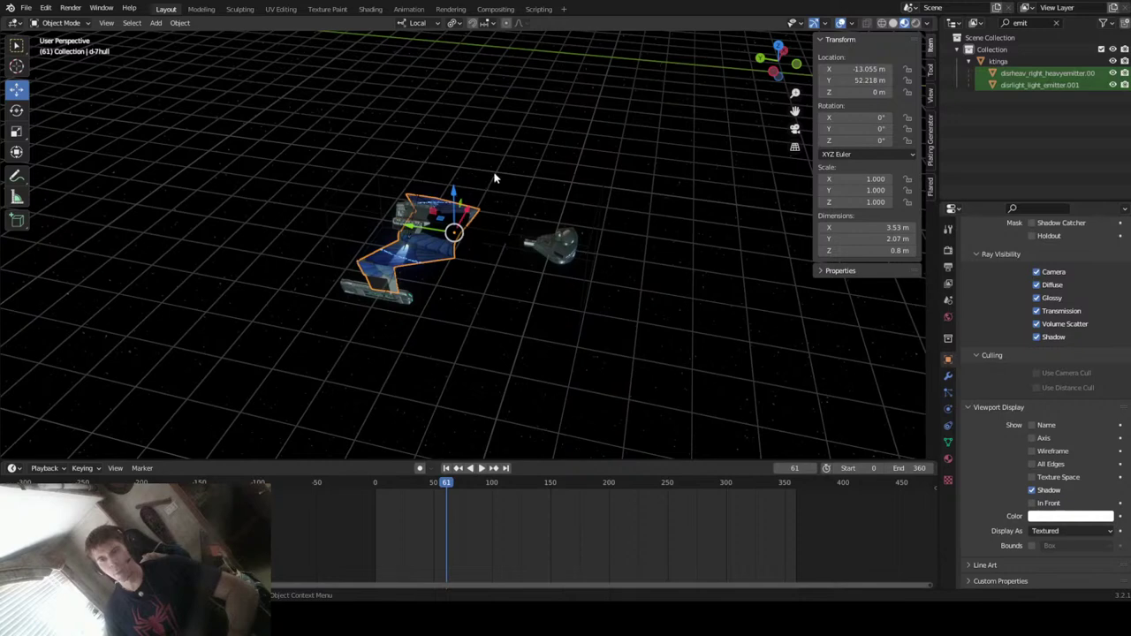
# - Bring up the hull's stormbirdhull node graph in the Shading workspace and move the MAINHULL_ILLUM image texture node away from the Emission node
pyautogui.click(370, 9)
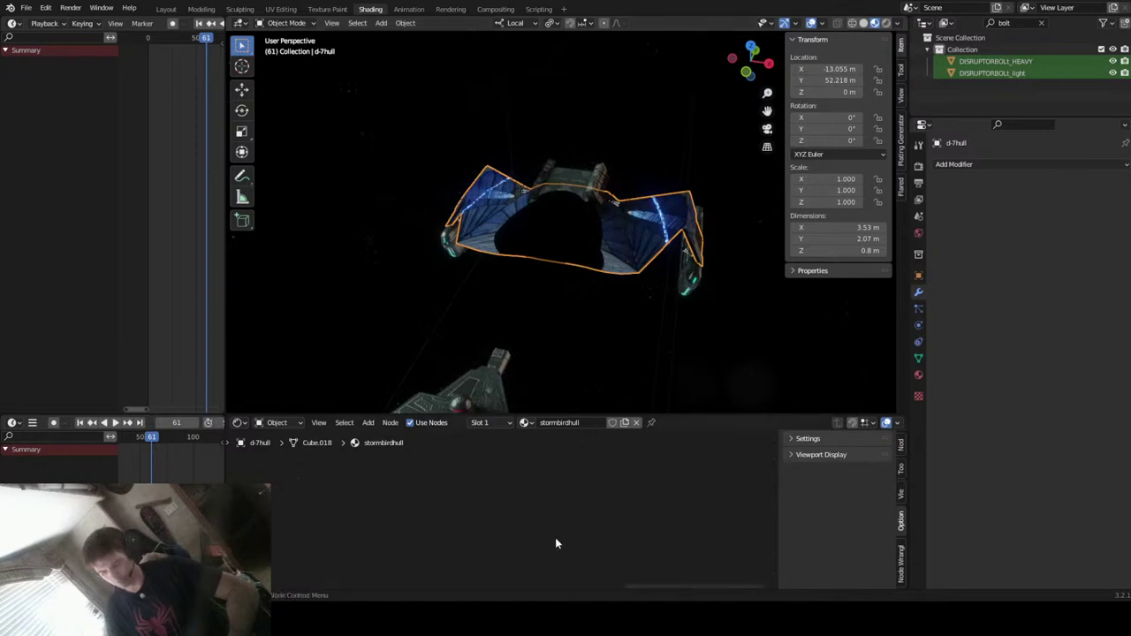
pyautogui.press('Home')
pyautogui.scroll(5, 655, 469)
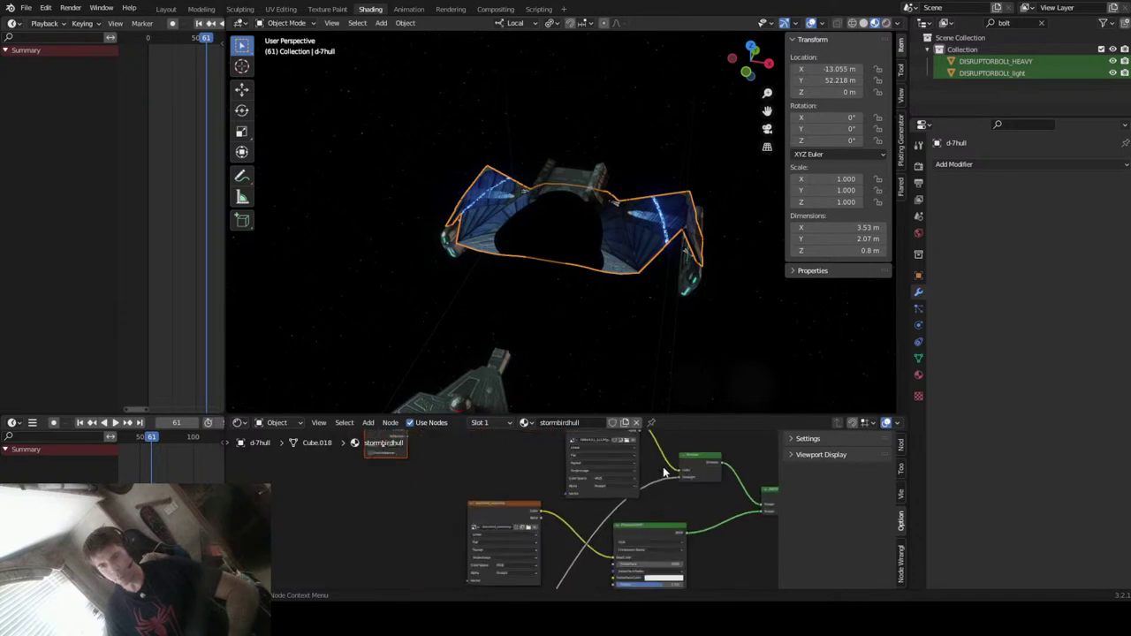
pyautogui.moveTo(656, 464); pyautogui.dragTo(623, 509, button='middle')
pyautogui.scroll(2, 632, 515)
pyautogui.scroll(1, 632, 514)
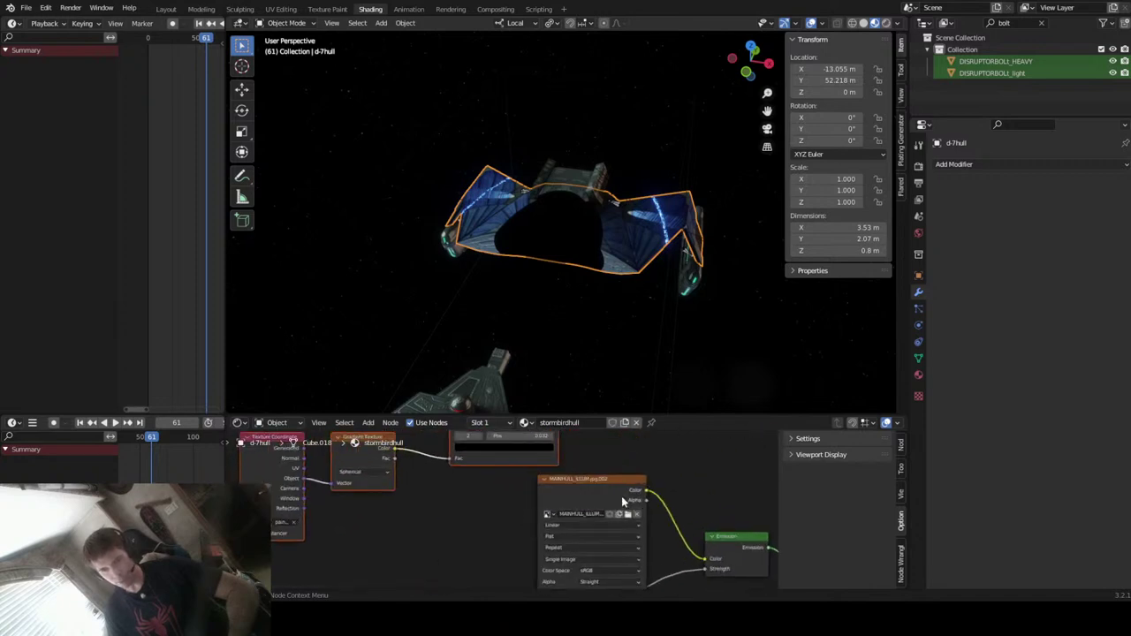
pyautogui.moveTo(612, 480); pyautogui.dragTo(566, 479)
# - Examine the stormbirdhull material's nodes, following the links between the image textures, color ramps, Emission, Principled BSDF, bump and shader mixing
pyautogui.scroll(-2, 625, 485)
pyautogui.moveTo(649, 487); pyautogui.dragTo(611, 431, button='middle')
pyautogui.scroll(3, 601, 486)
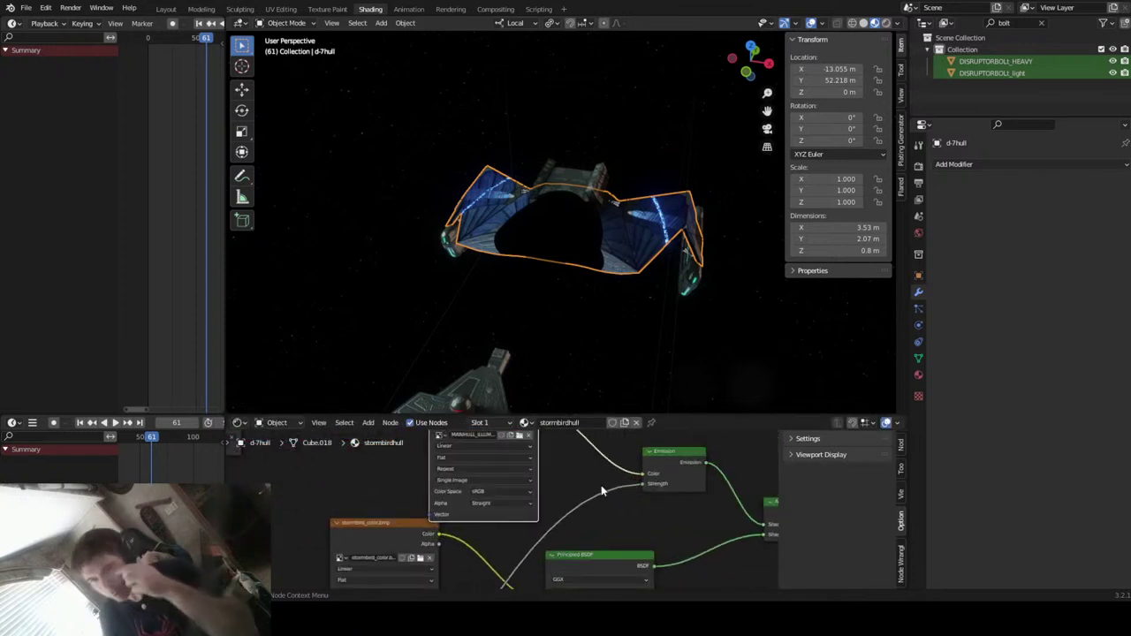
pyautogui.scroll(-3, 619, 476)
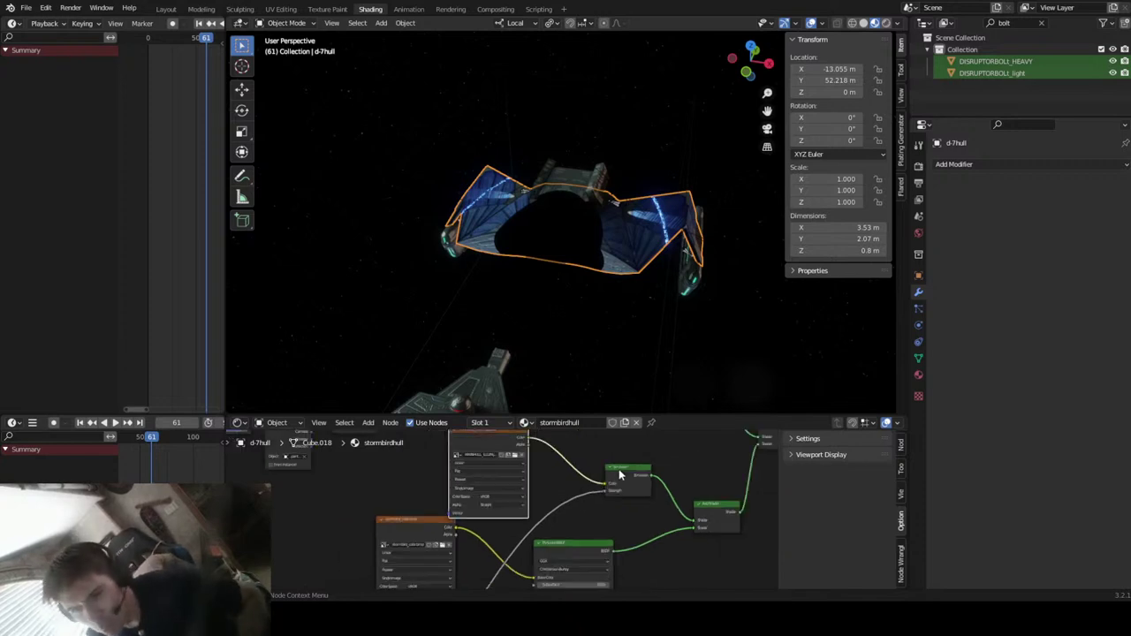
pyautogui.moveTo(618, 476); pyautogui.dragTo(677, 437, button='middle')
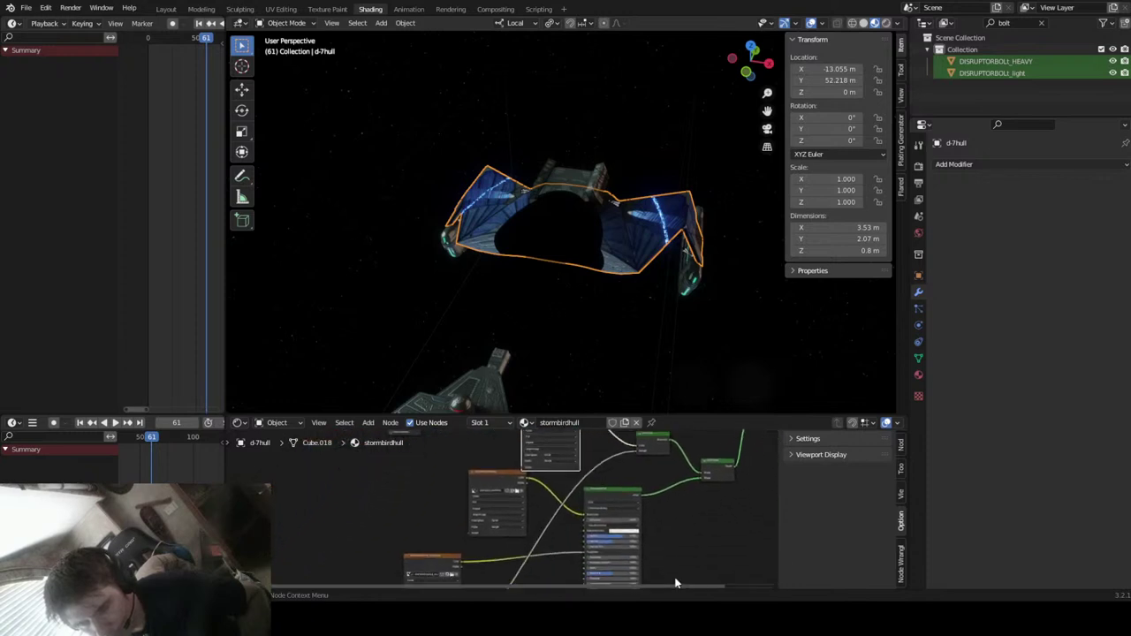
pyautogui.moveTo(693, 528); pyautogui.dragTo(577, 521, button='middle')
pyautogui.scroll(3, 577, 521)
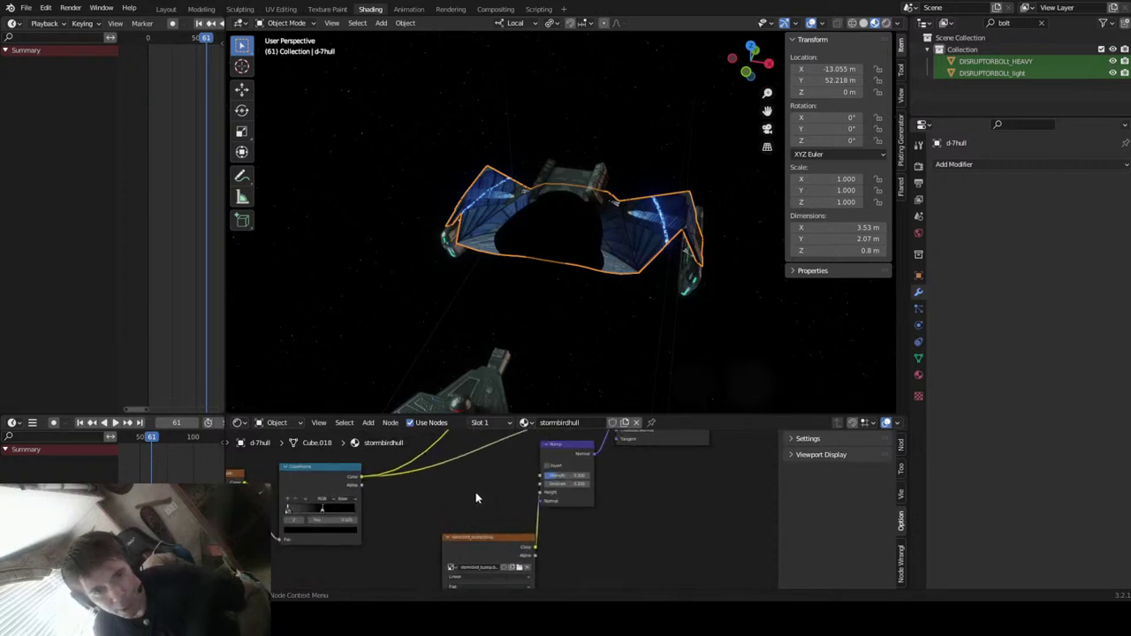
pyautogui.moveTo(469, 495); pyautogui.dragTo(500, 453, button='middle')
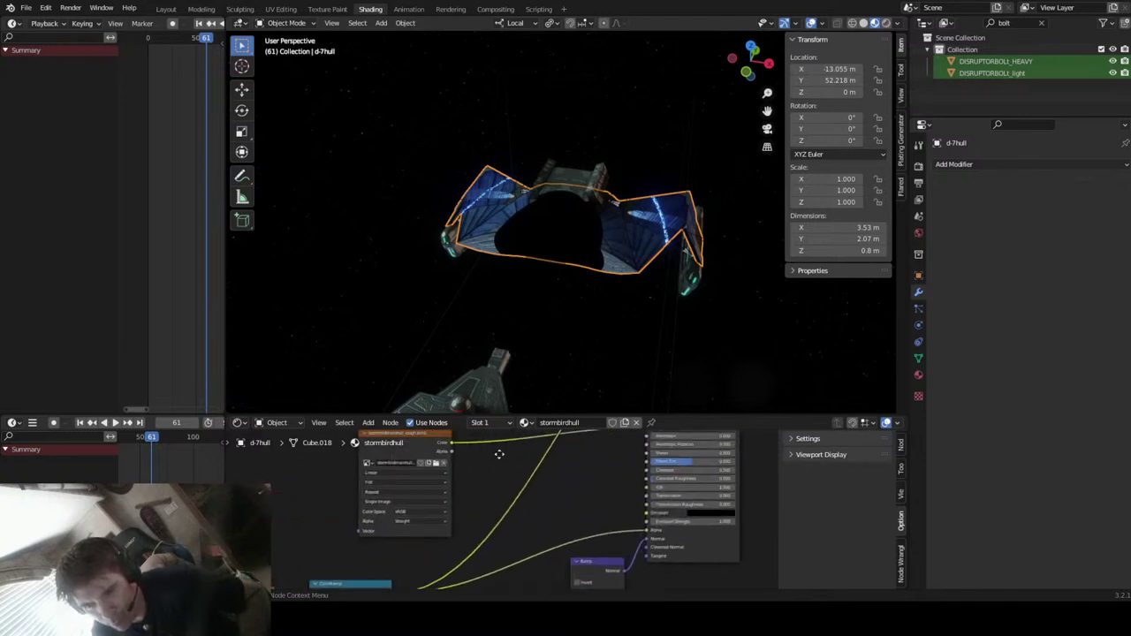
pyautogui.moveTo(602, 460); pyautogui.dragTo(497, 586, button='middle')
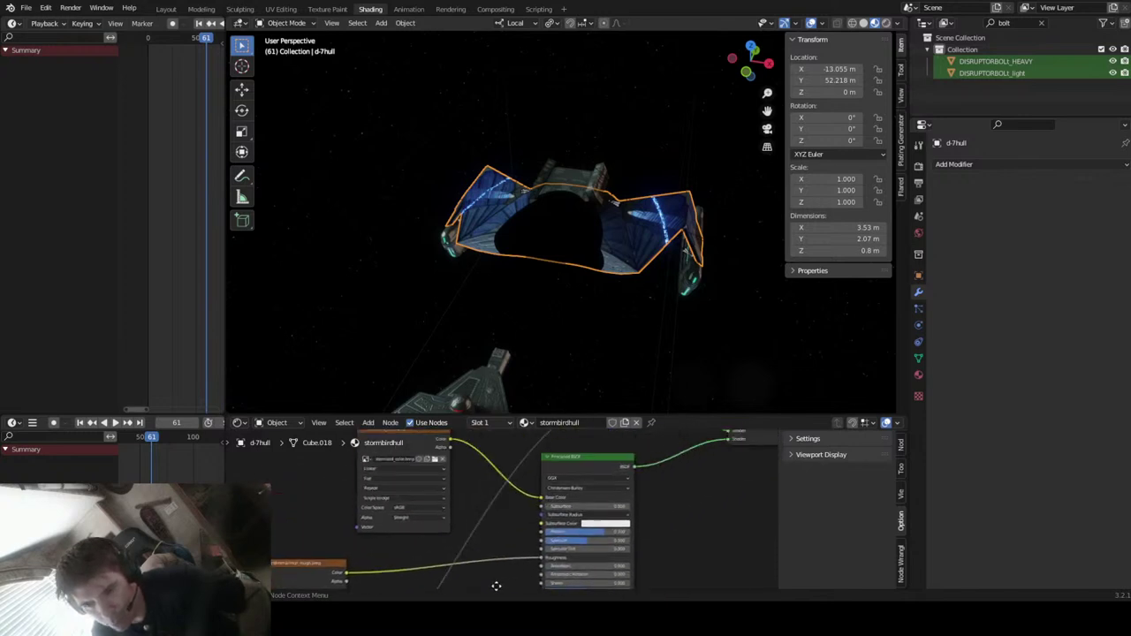
pyautogui.scroll(-1, 697, 545)
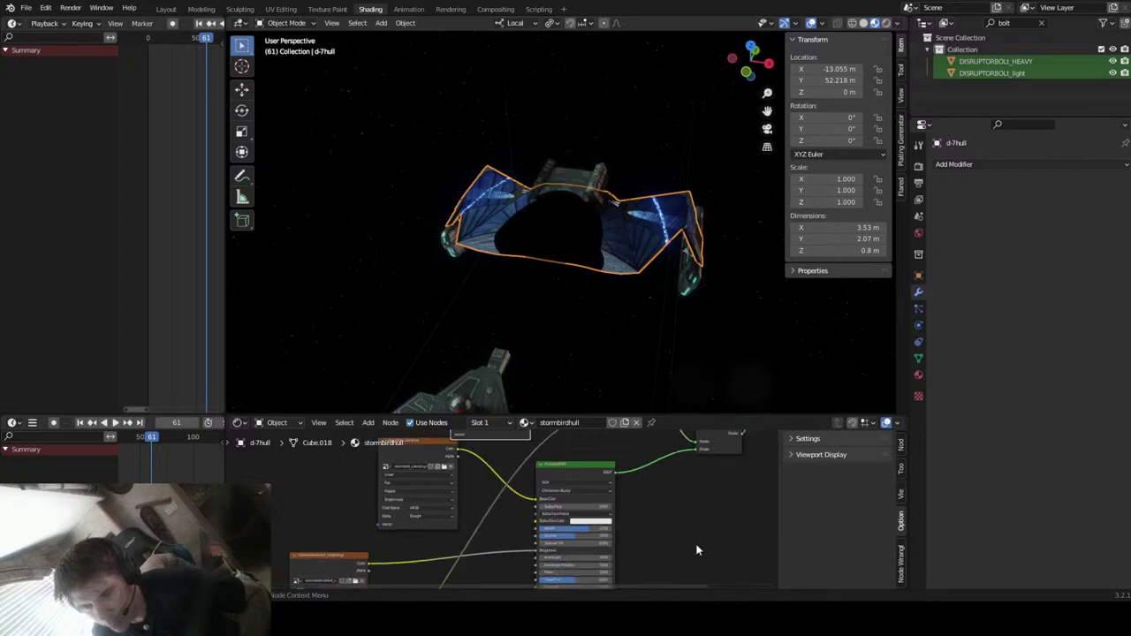
pyautogui.scroll(-2, 692, 525)
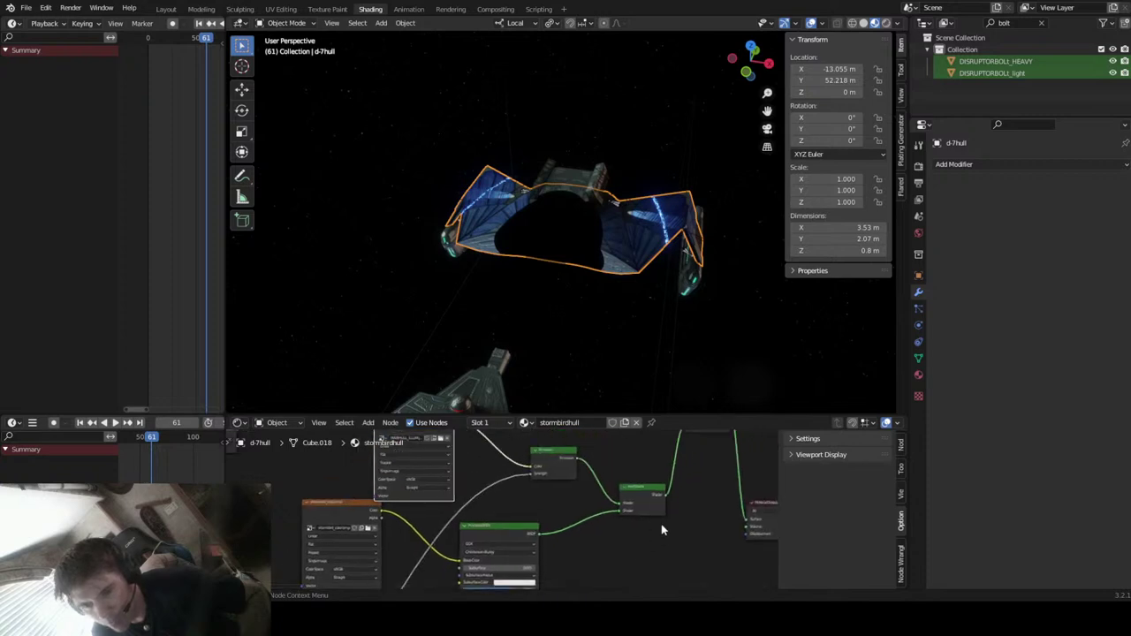
pyautogui.moveTo(705, 485); pyautogui.dragTo(713, 573, button='middle')
pyautogui.moveTo(541, 478); pyautogui.dragTo(601, 536, button='middle')
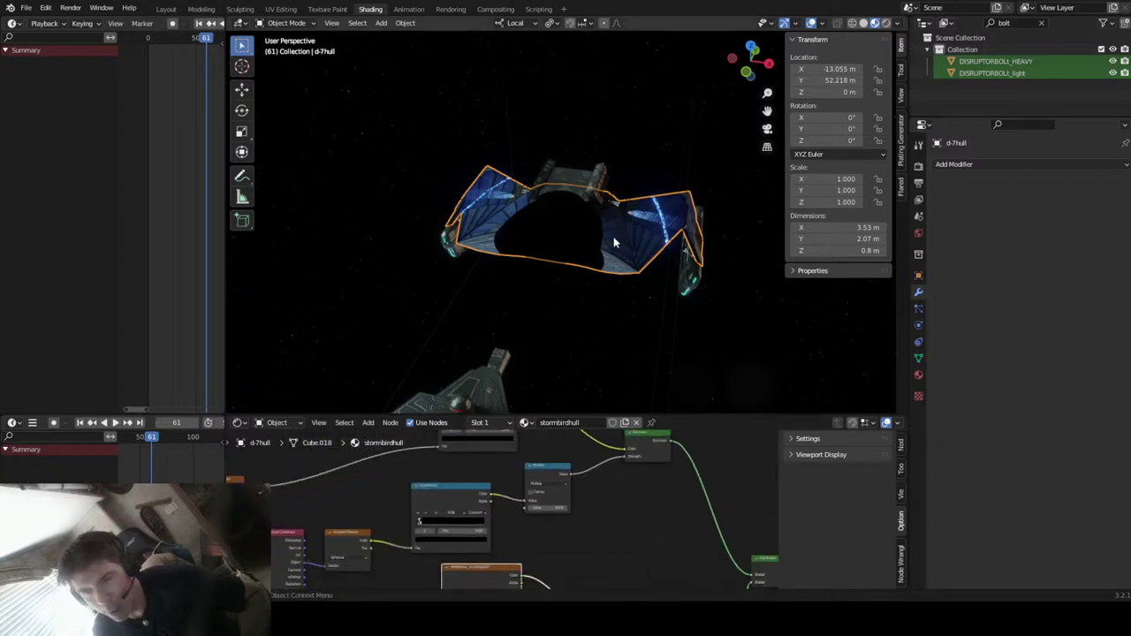
# - Look through the camera in the Layout workspace and review the shot from late frames back to frame 19, selecting the Enterprise's saucer
pyautogui.click(767, 128)
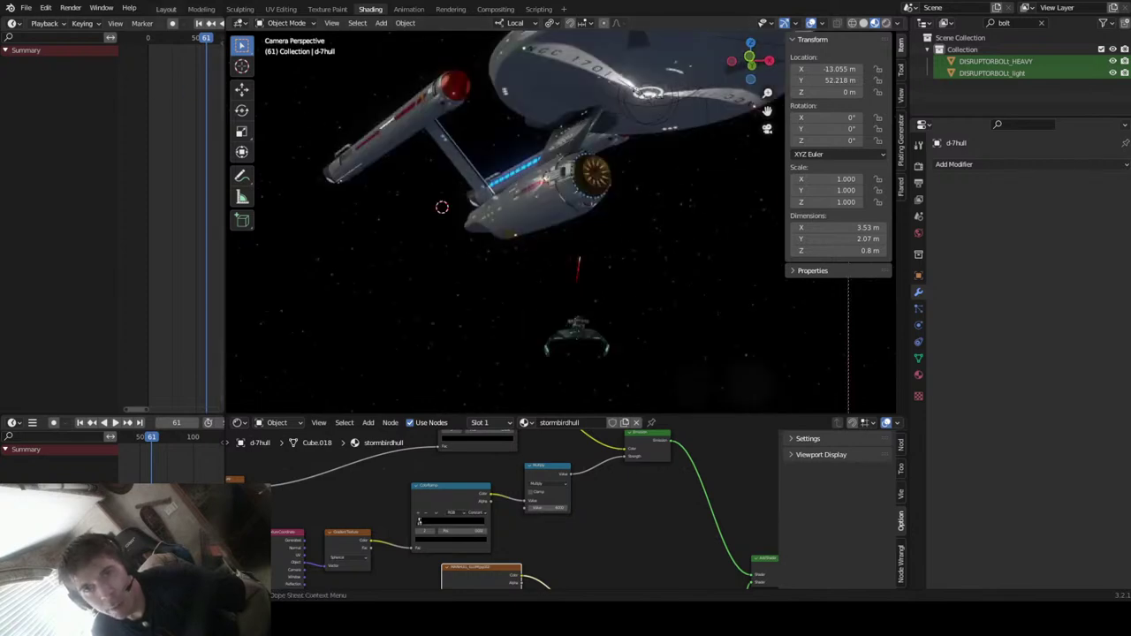
pyautogui.click(165, 9)
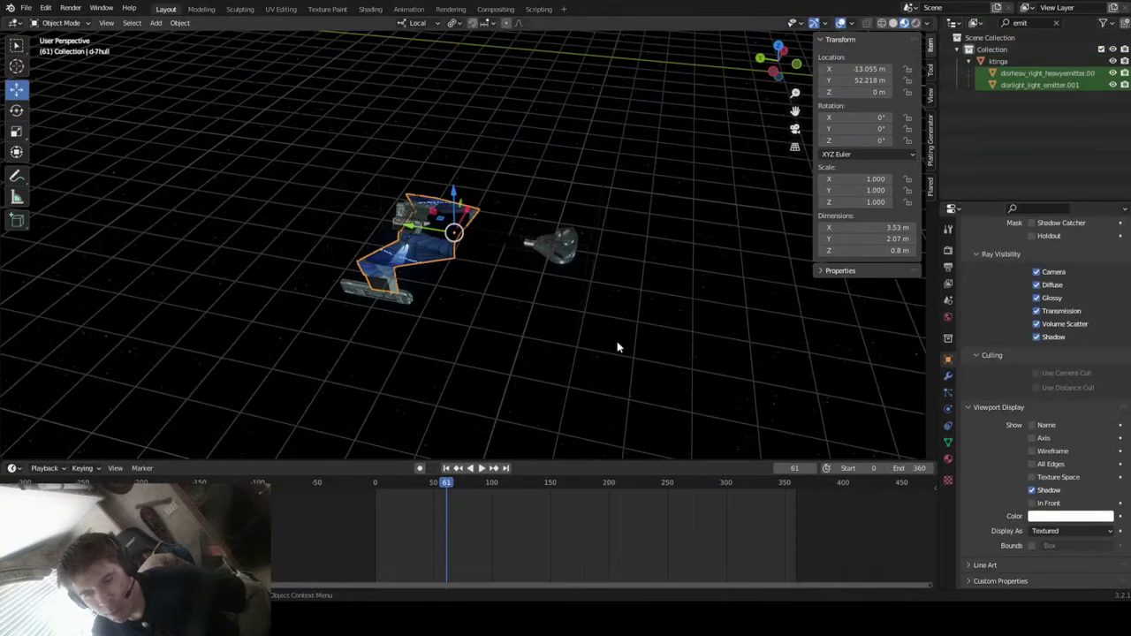
pyautogui.click(794, 128)
pyautogui.moveTo(448, 485); pyautogui.dragTo(421, 565)
pyautogui.press('space')
pyautogui.click(519, 133)
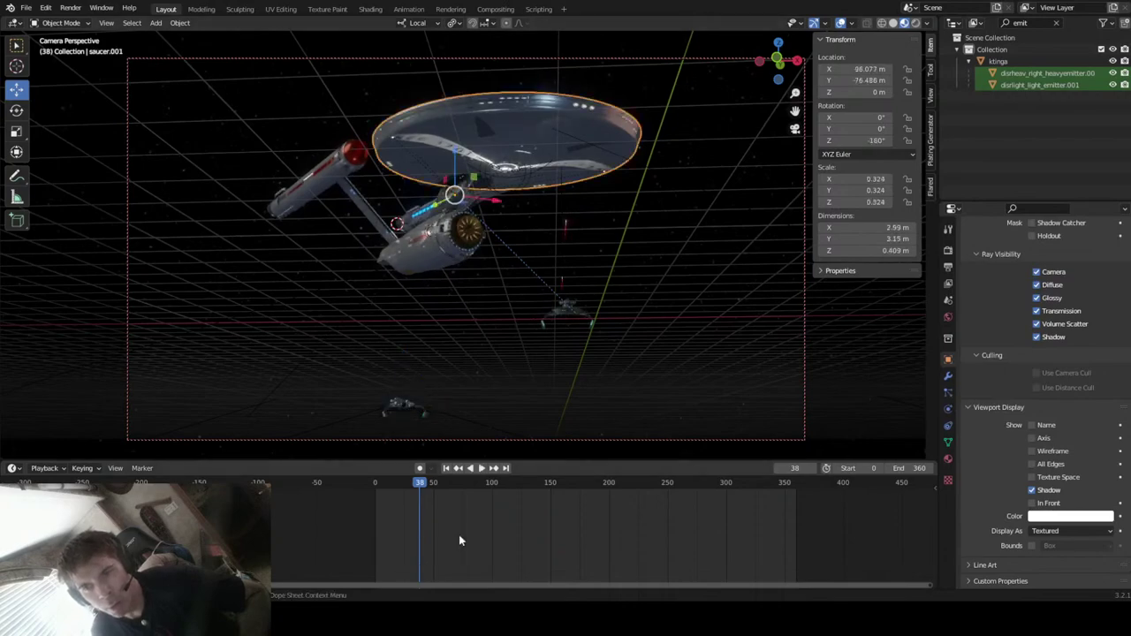
pyautogui.moveTo(422, 488); pyautogui.dragTo(772, 538)
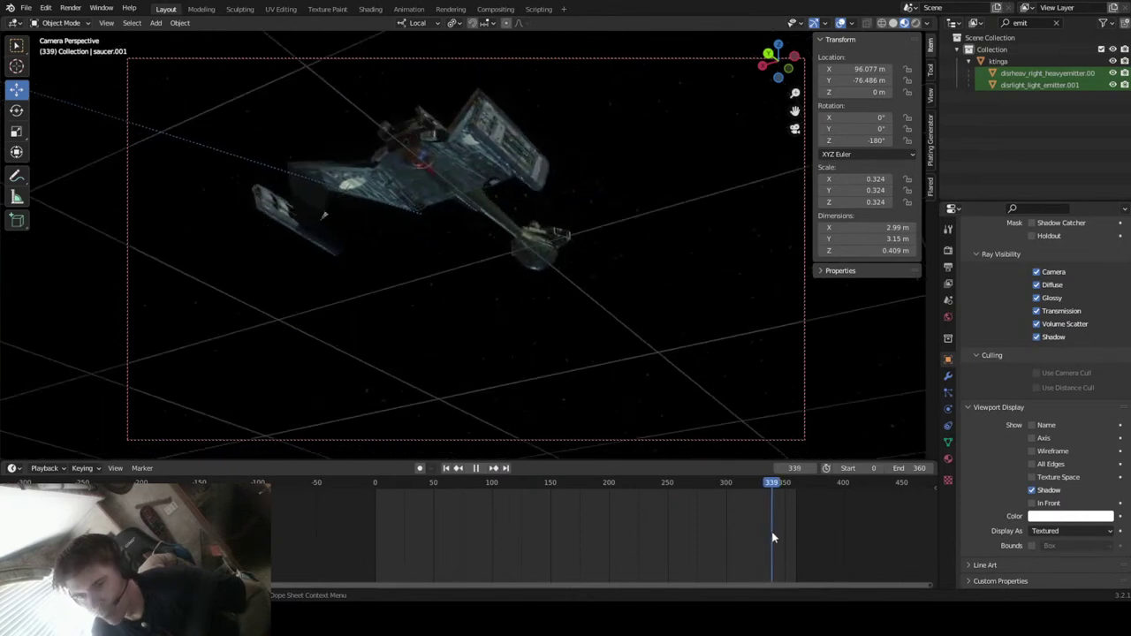
pyautogui.moveTo(721, 530); pyautogui.dragTo(479, 540)
pyautogui.moveTo(455, 545); pyautogui.dragTo(398, 562)
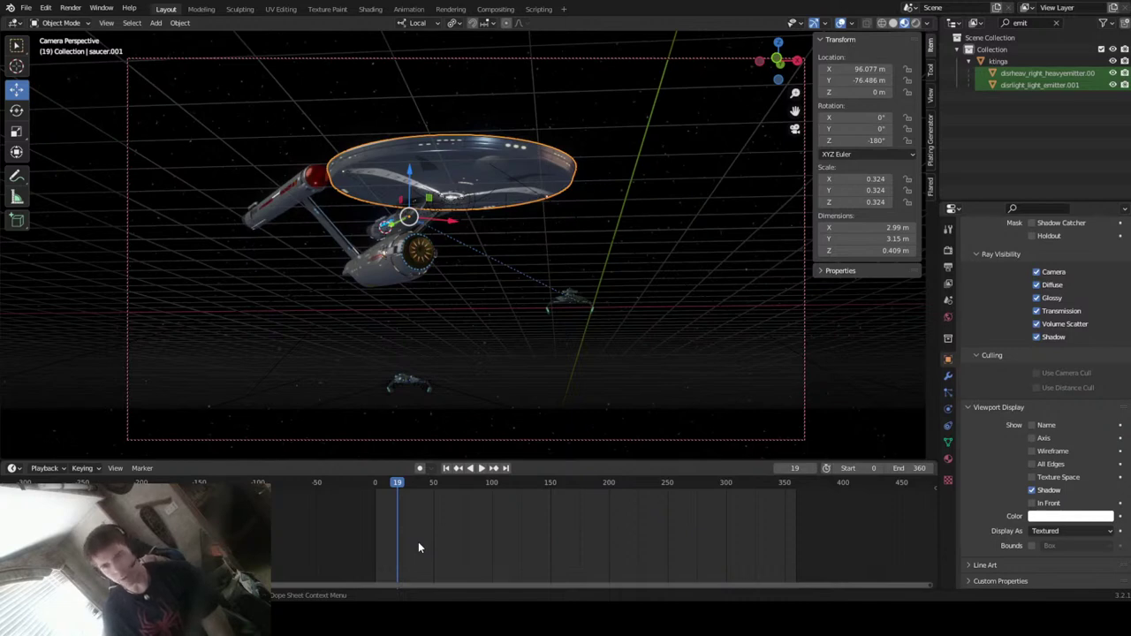
# - Select the lower cruiser's d-7hull and review its part of the shot from frame 113 onward, returning to frame 24
pyautogui.click(420, 385)
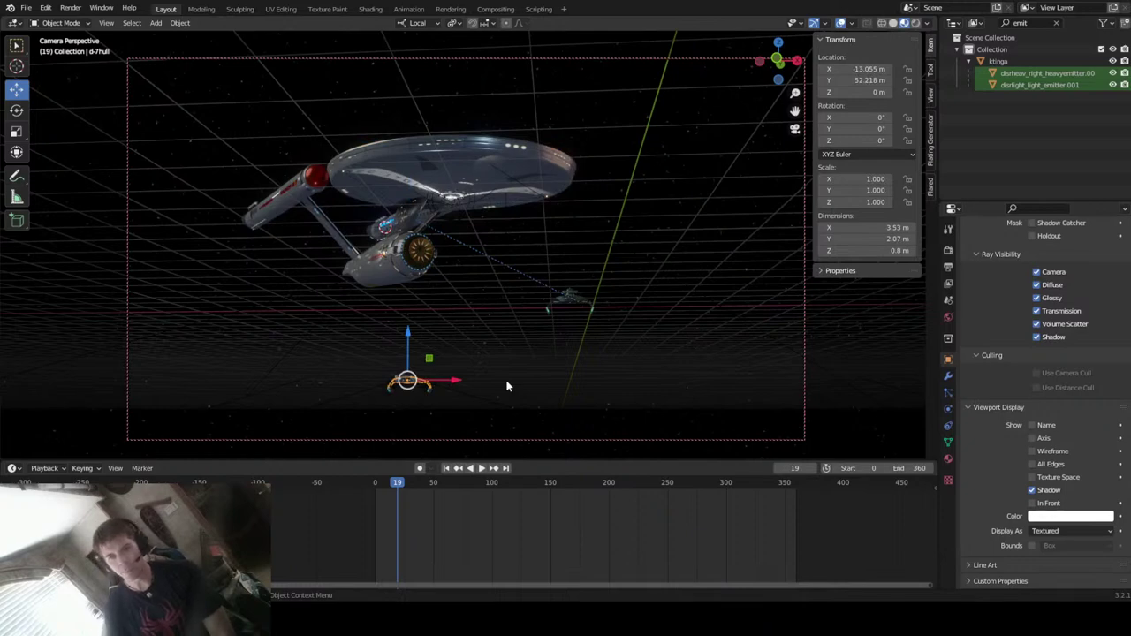
pyautogui.click(507, 485)
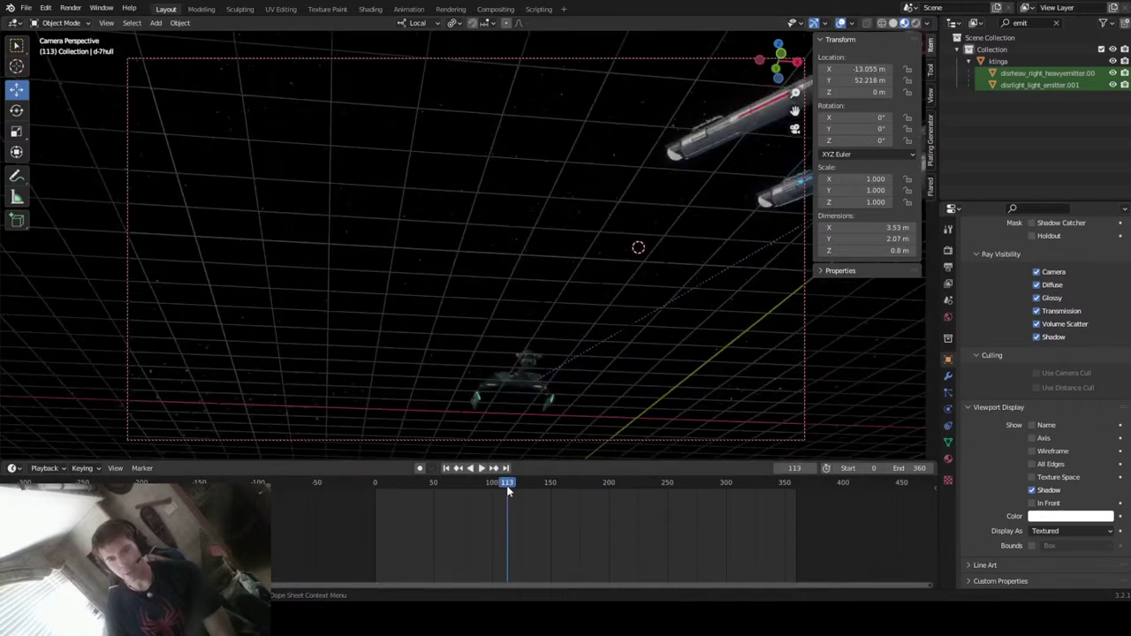
pyautogui.press('space')
pyautogui.press('space')
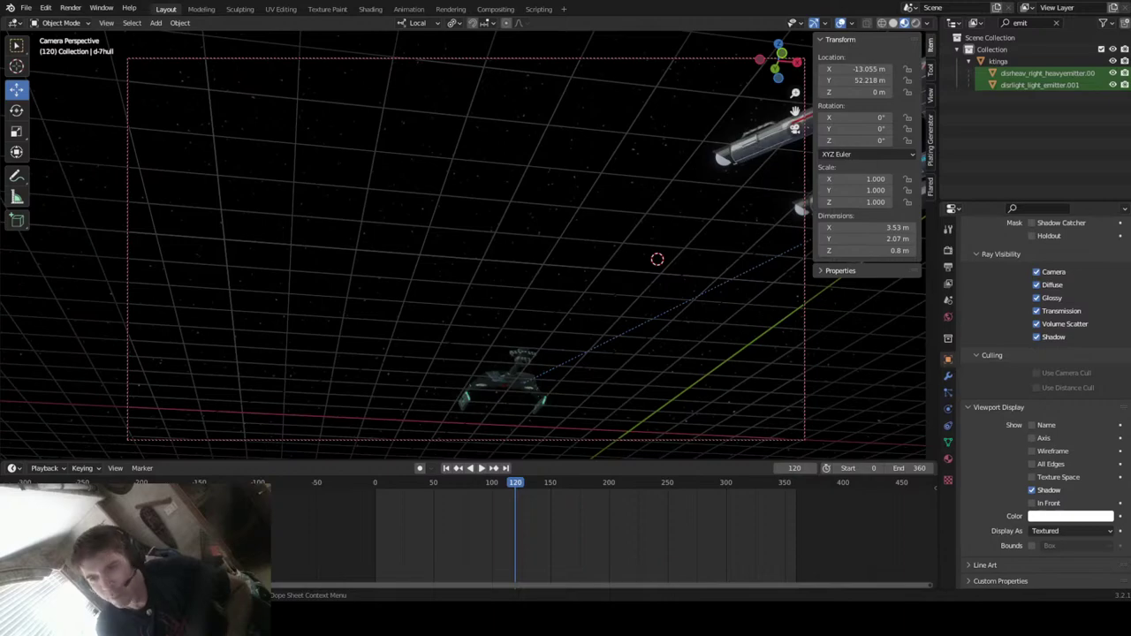
pyautogui.press('space')
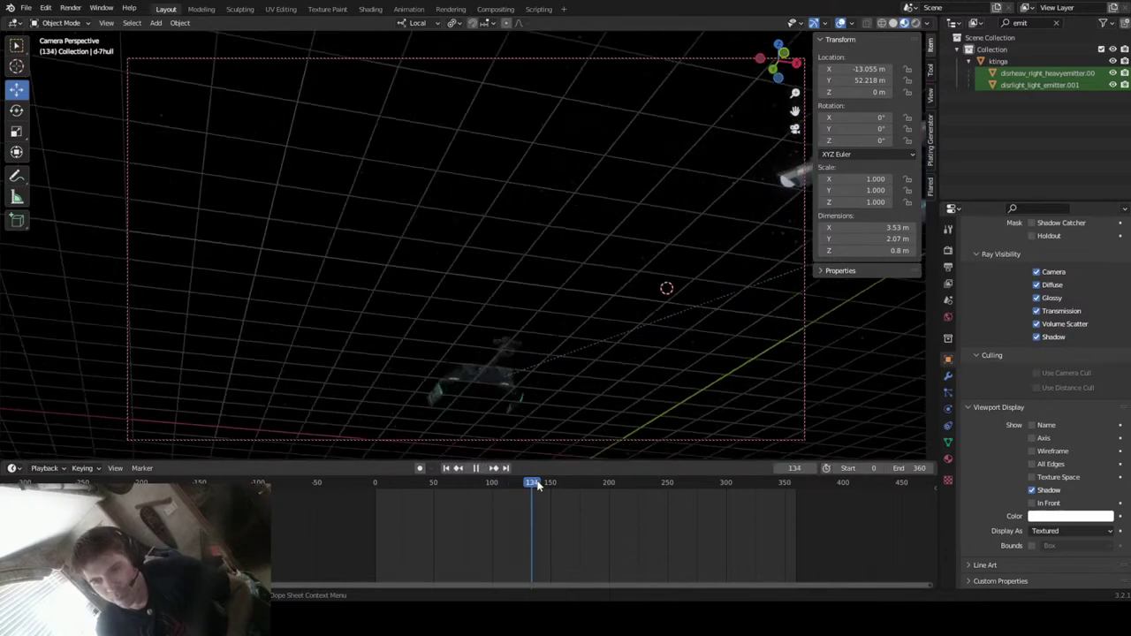
pyautogui.click(485, 497)
pyautogui.moveTo(484, 498); pyautogui.dragTo(411, 540)
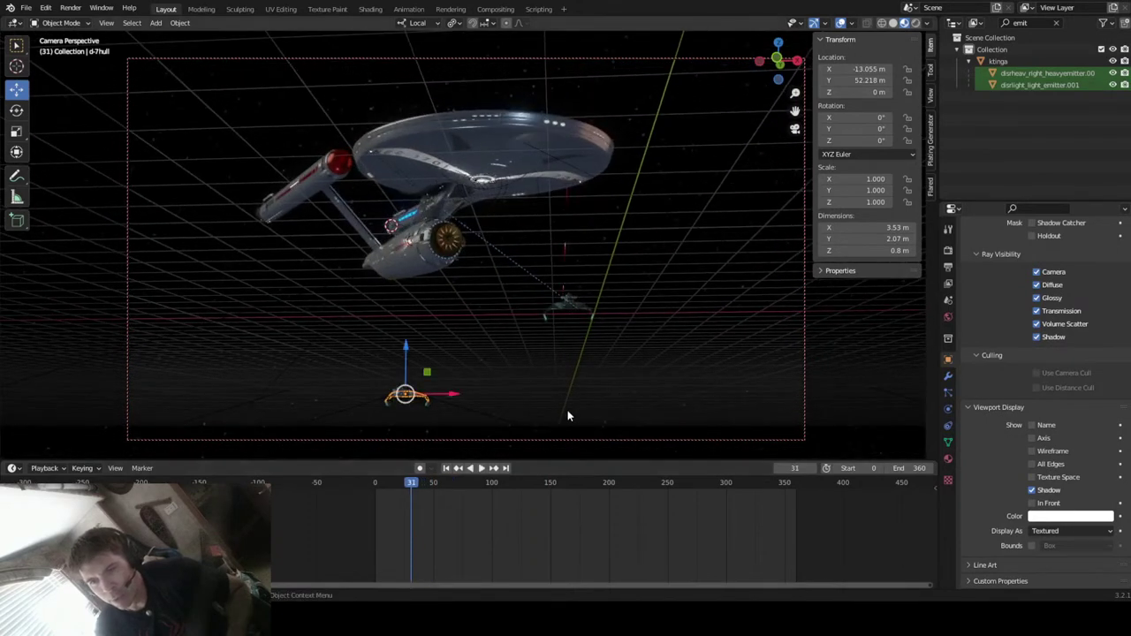
pyautogui.moveTo(411, 487); pyautogui.dragTo(403, 555)
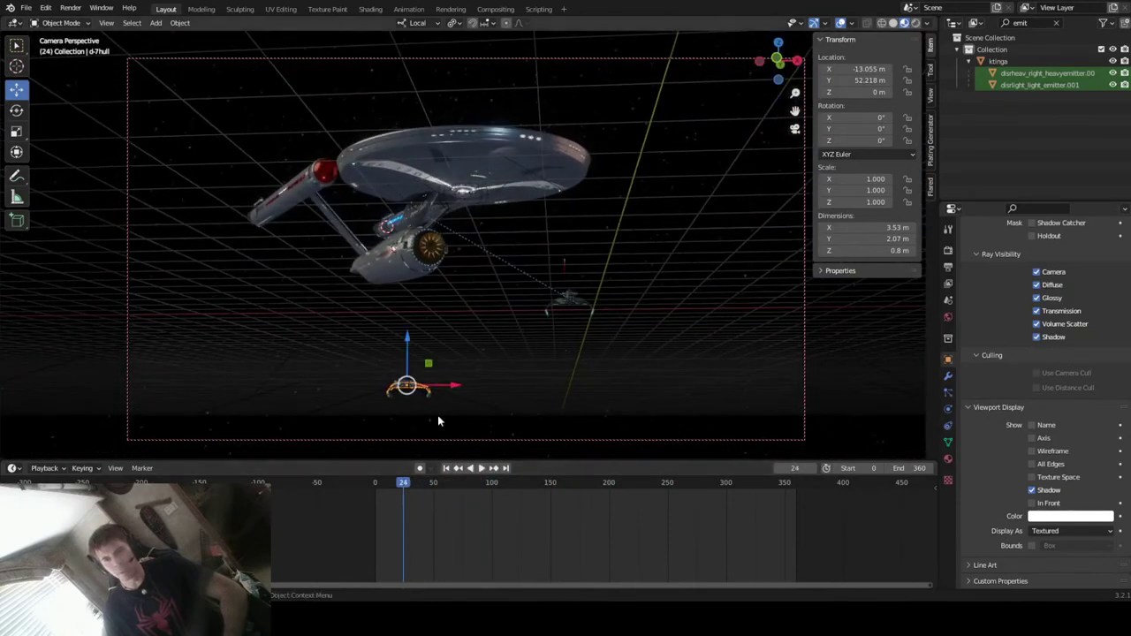
# - Frame the d-7hull from above and at an angle, and play its dissolve from frame 24 to frame 189
pyautogui.click(778, 42)
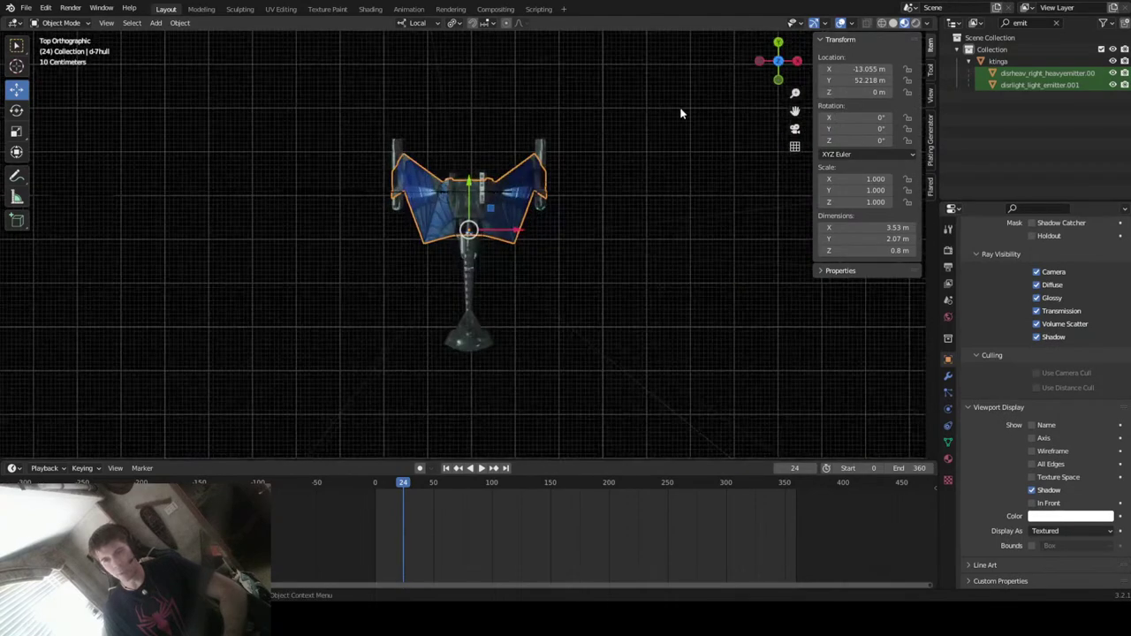
pyautogui.press('KP_Decimal')
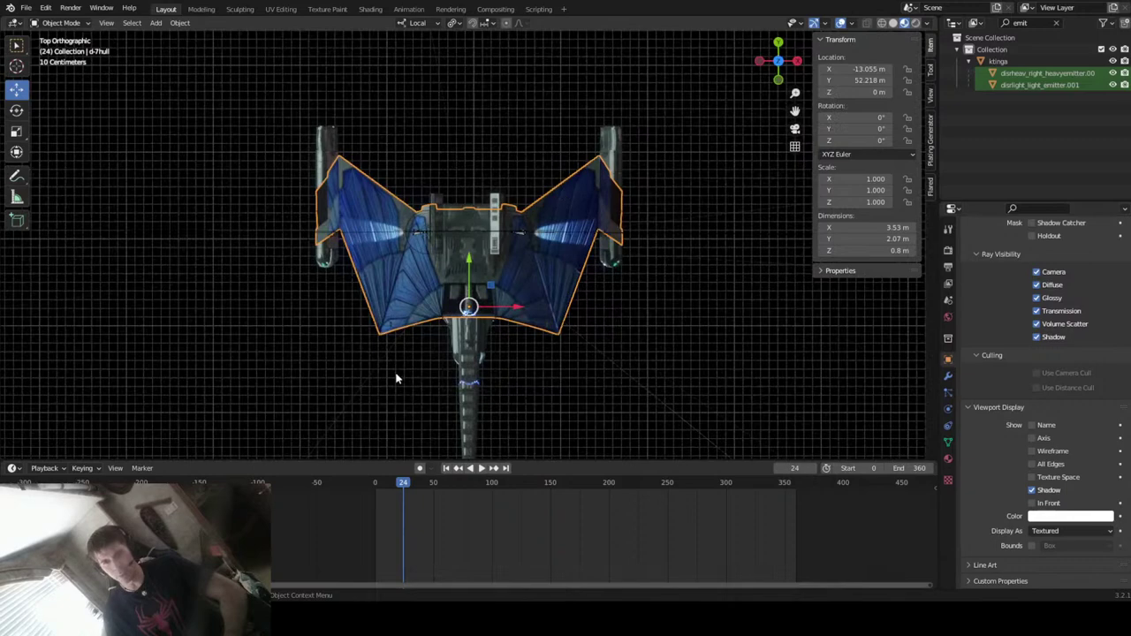
pyautogui.press('space')
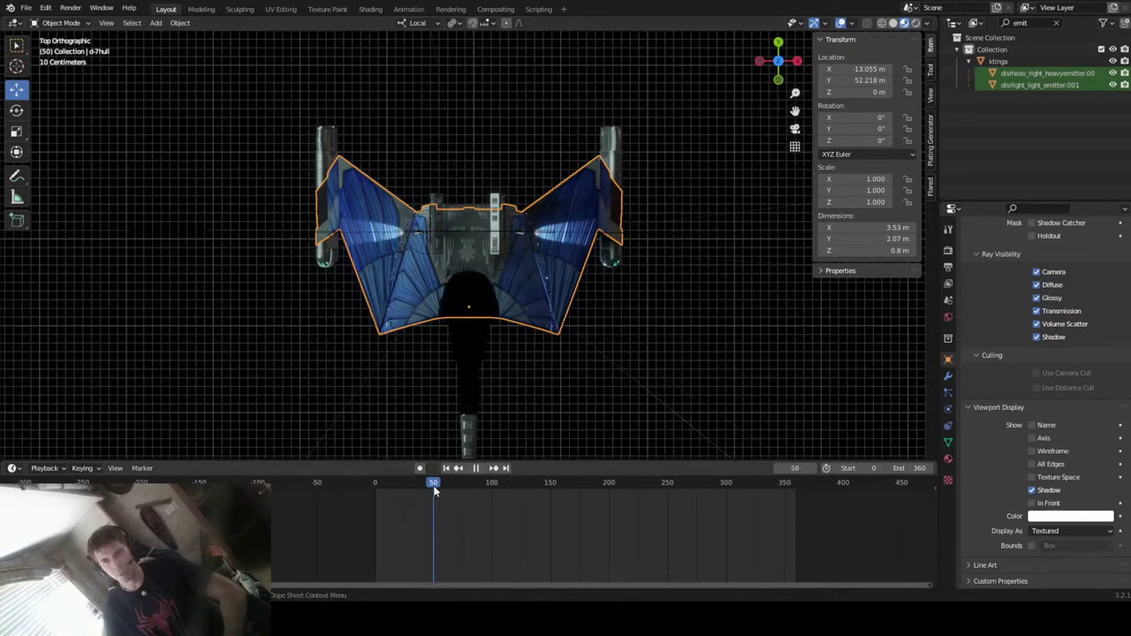
pyautogui.press('space')
pyautogui.moveTo(512, 372); pyautogui.dragTo(539, 415, button='middle')
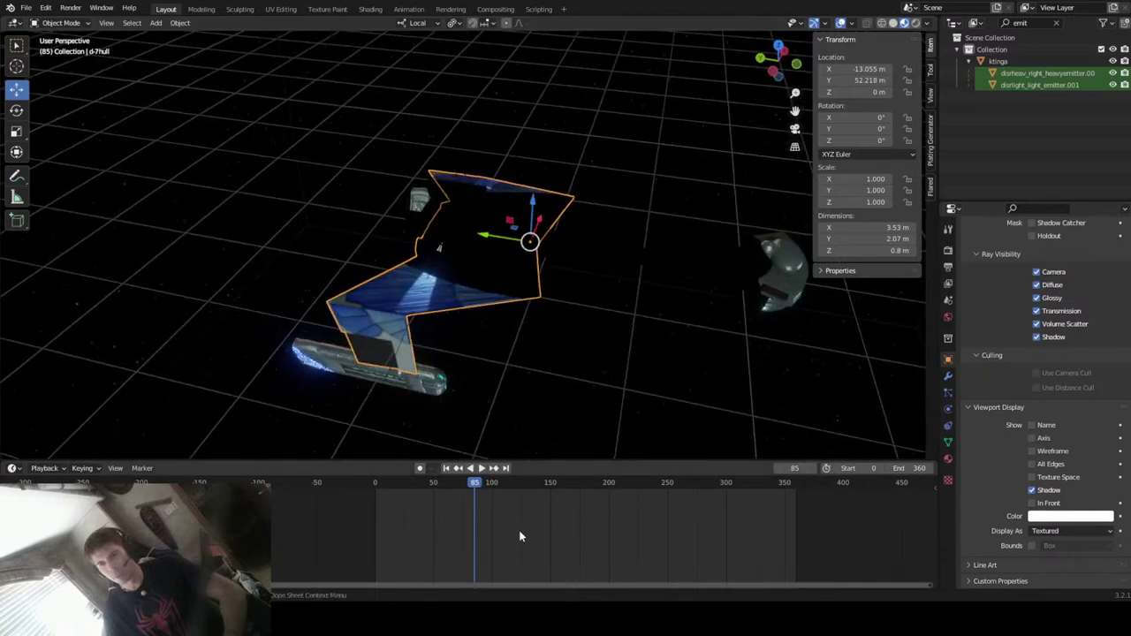
pyautogui.press('space')
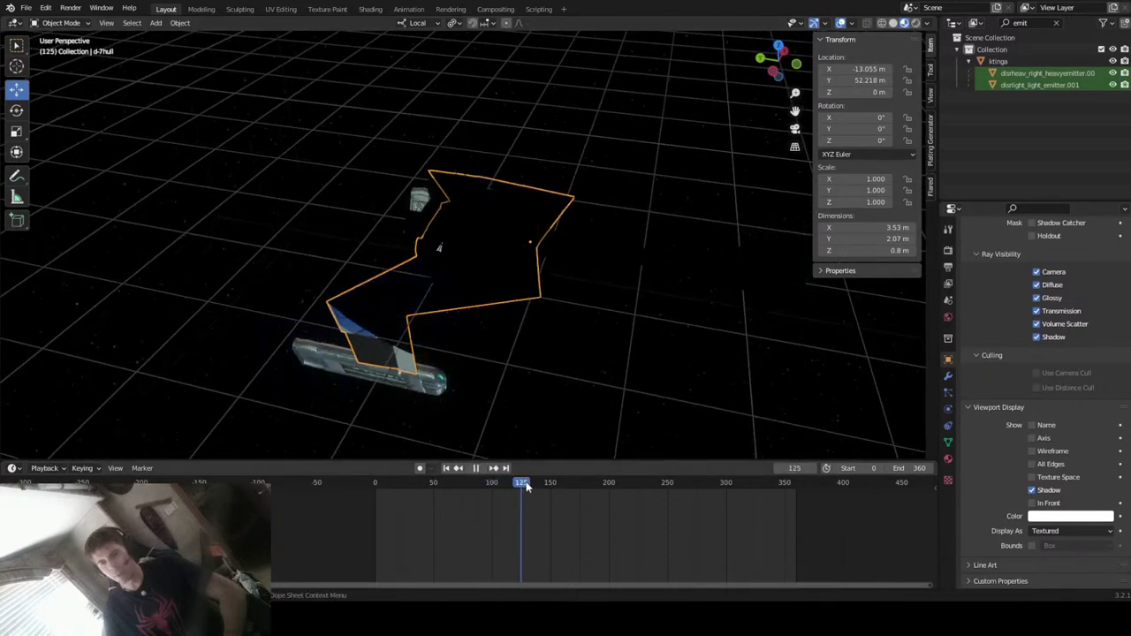
pyautogui.press('space')
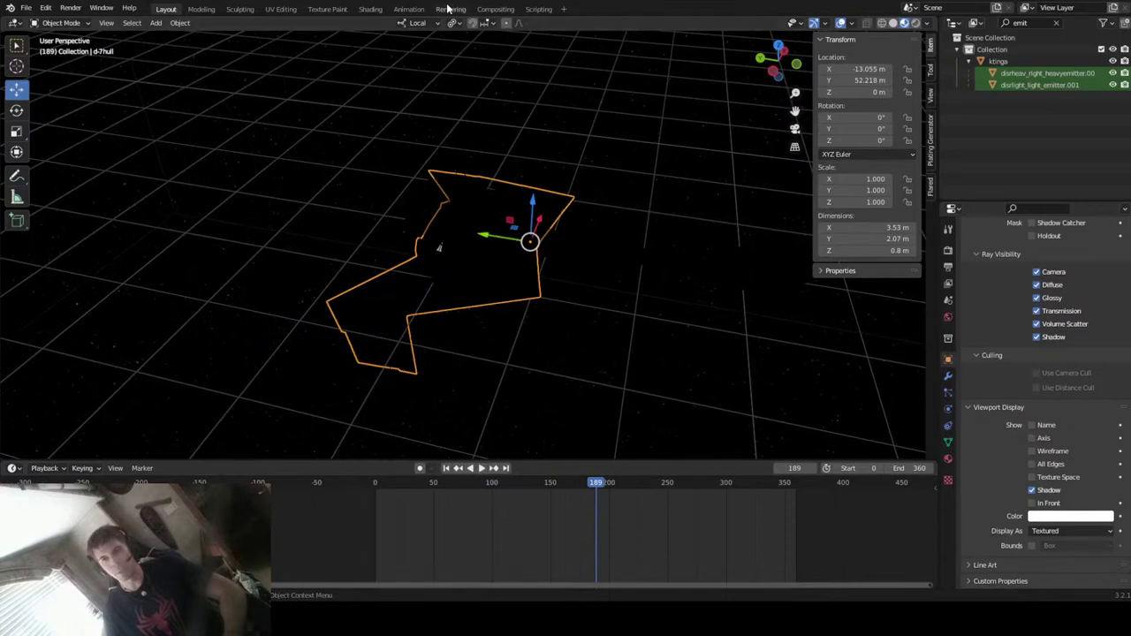
# - Return to the stormbirdhull node graph in the Shading workspace and examine the image texture, Emission, Add Shader and Material Output nodes
pyautogui.click(370, 9)
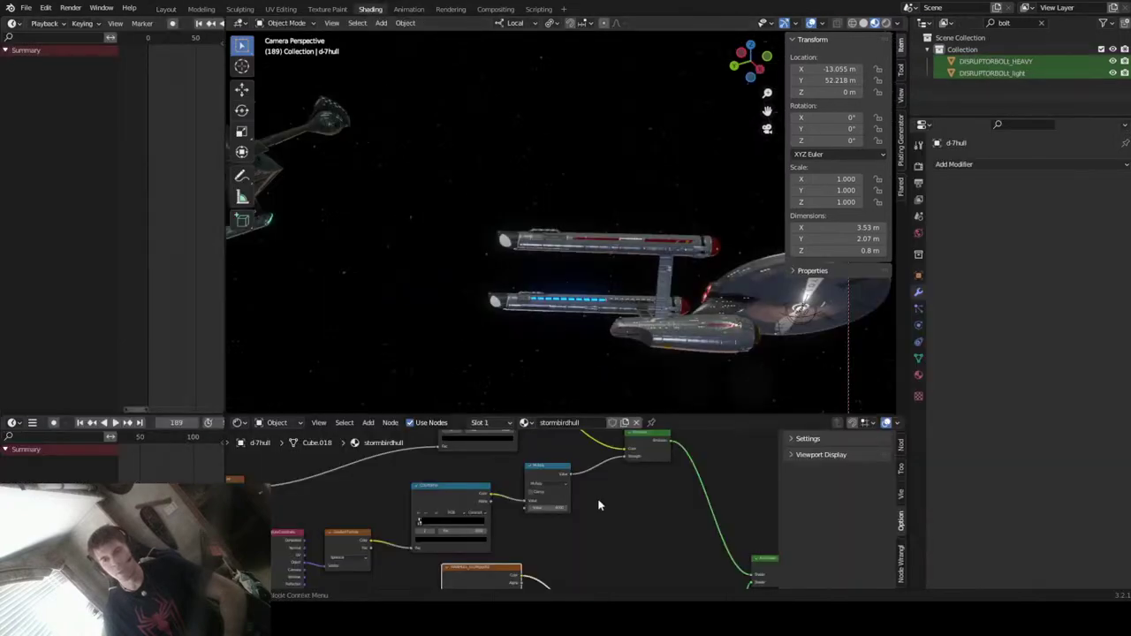
pyautogui.scroll(-2, 598, 498)
pyautogui.moveTo(695, 487); pyautogui.dragTo(712, 512, button='middle')
pyautogui.scroll(4, 699, 523)
pyautogui.moveTo(689, 576); pyautogui.dragTo(583, 440, button='middle')
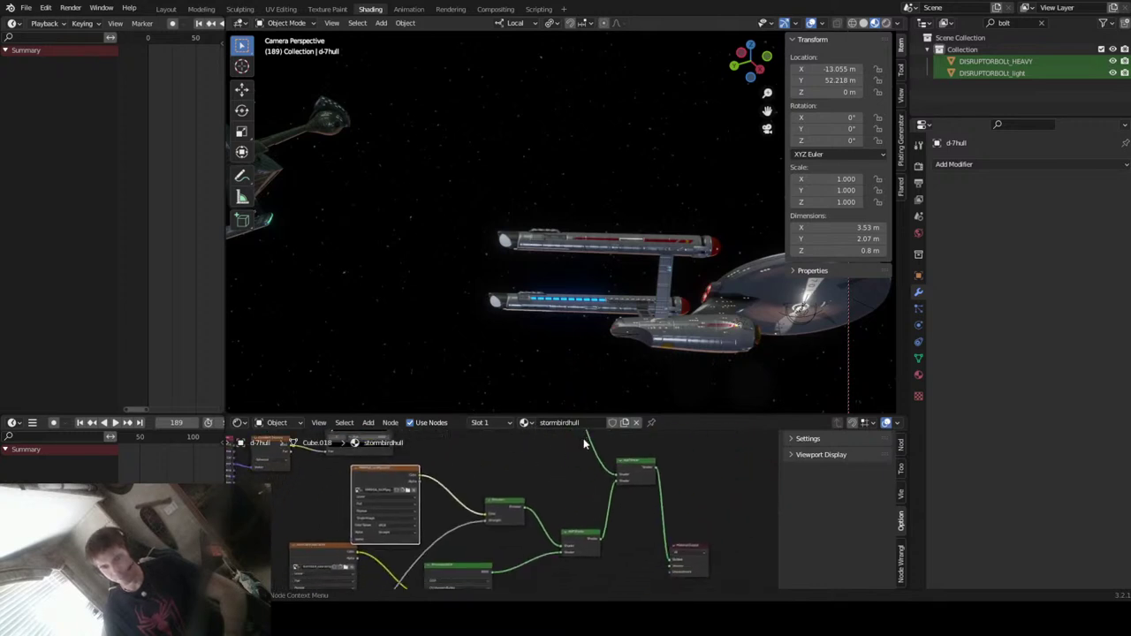